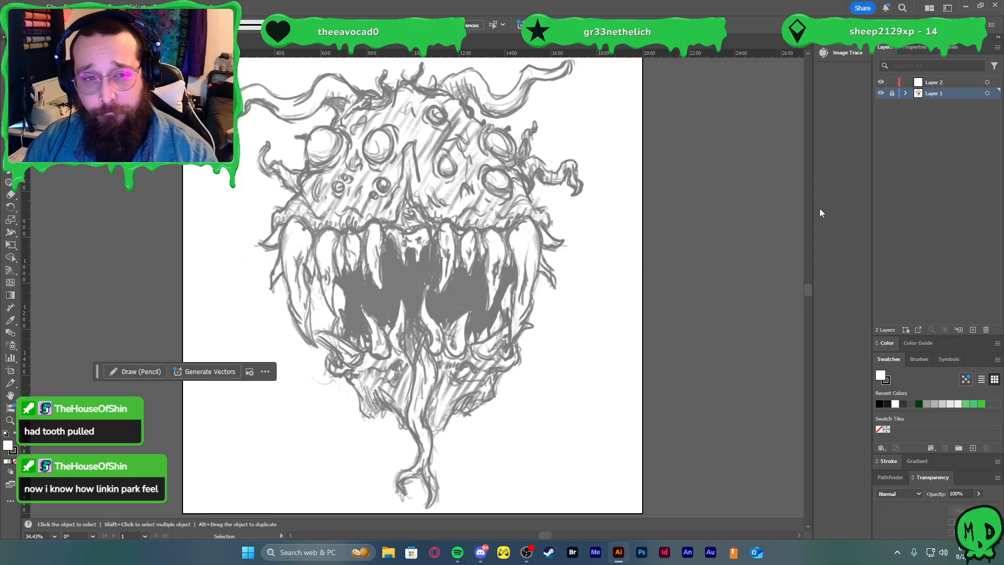
# - Make Layer 2 active and start a Pen path on the left edge of the creature's central nose ridge
pyautogui.click(955, 83)
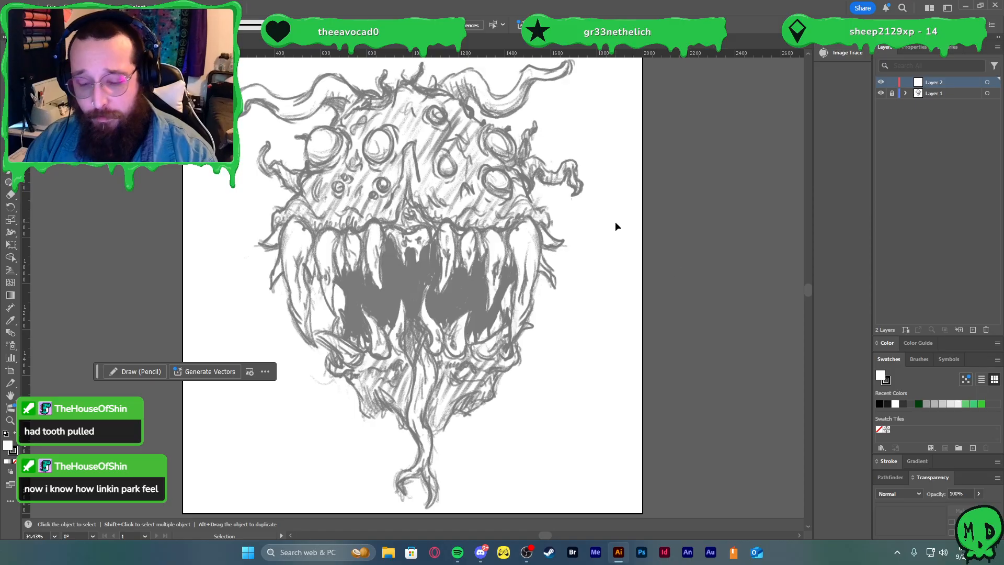
pyautogui.scroll(-1, 616, 222)
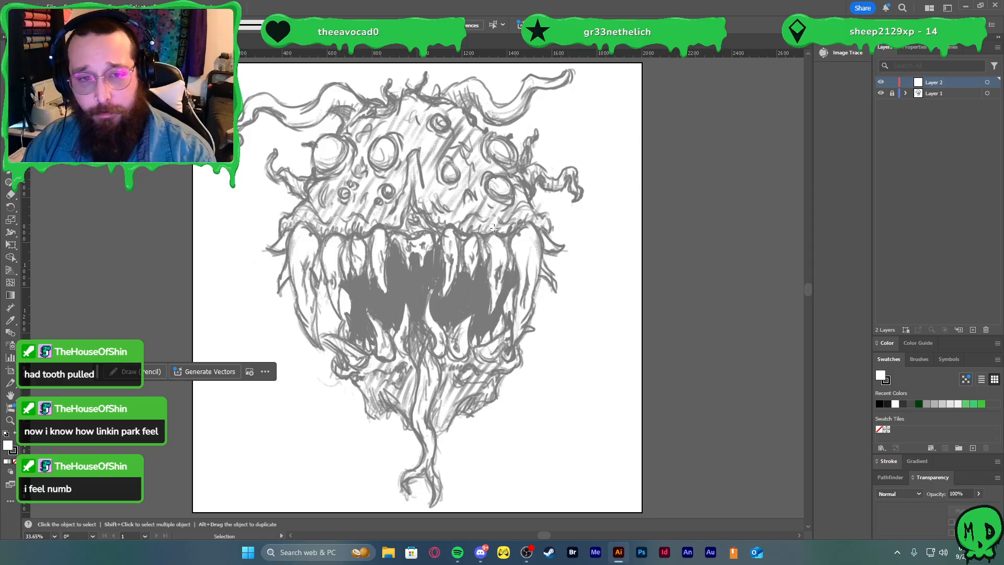
pyautogui.press('l')
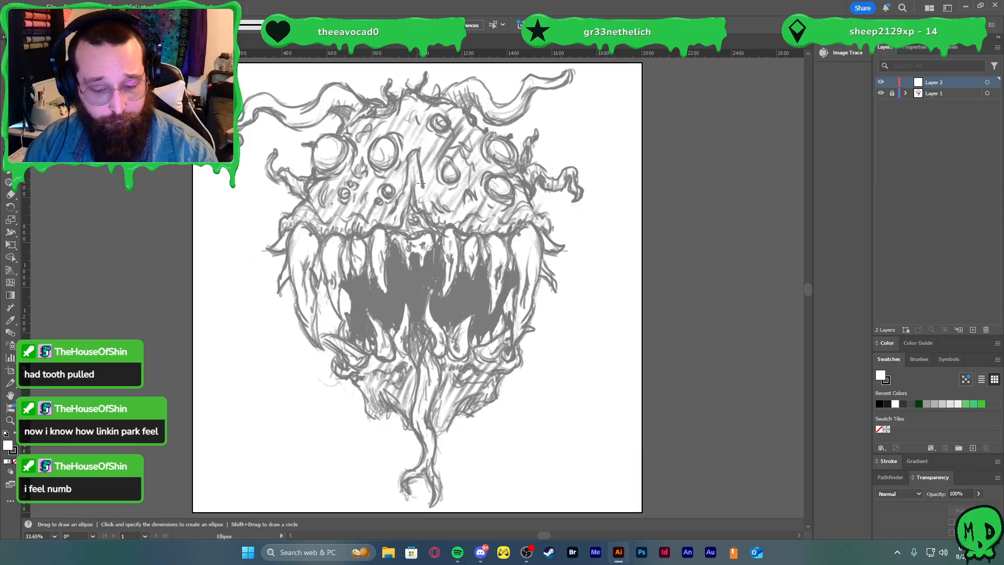
pyautogui.press('p')
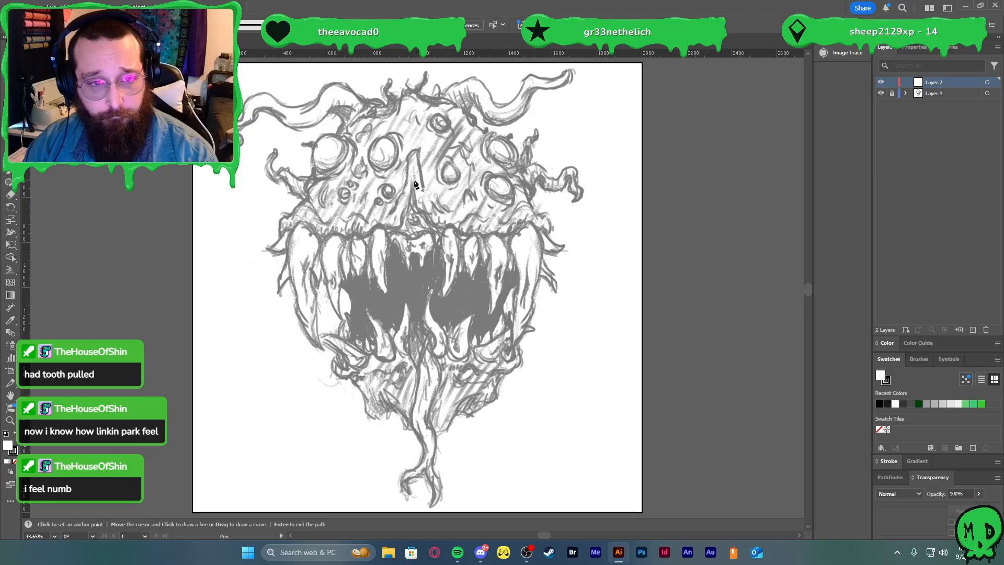
pyautogui.click(415, 182)
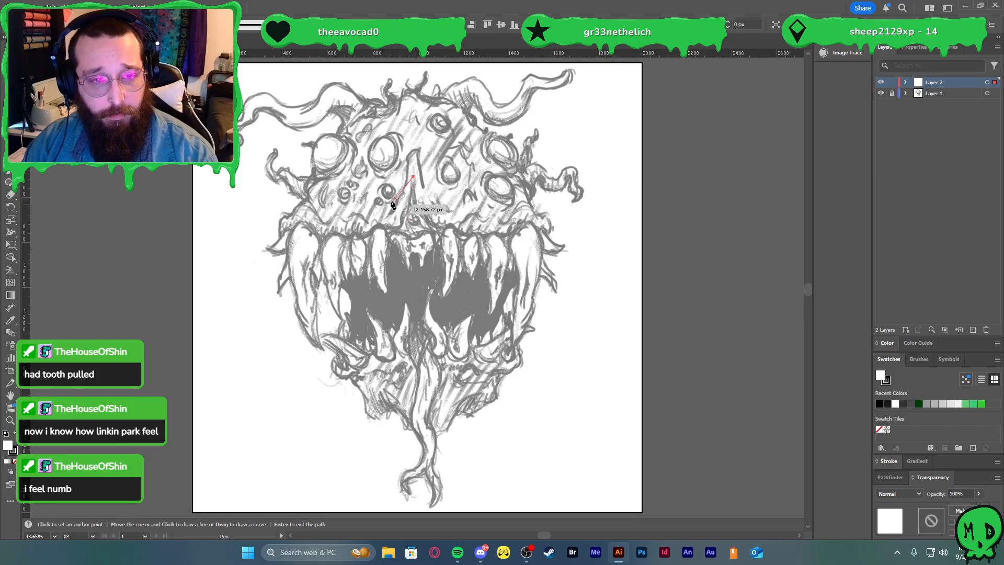
pyautogui.scroll(2, 400, 205)
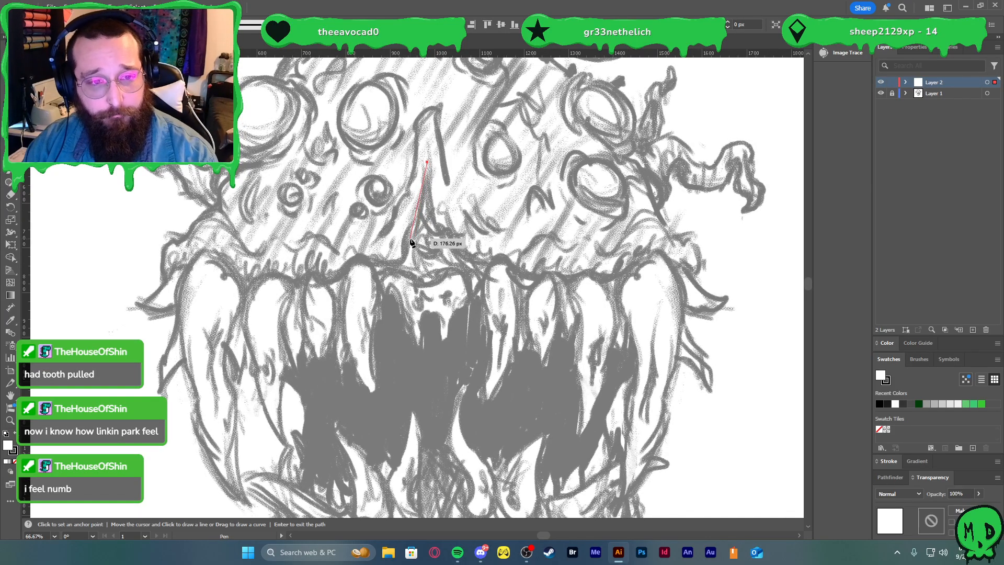
pyautogui.moveTo(403, 245); pyautogui.dragTo(389, 263)
pyautogui.hotkey('ctrl', 'z')
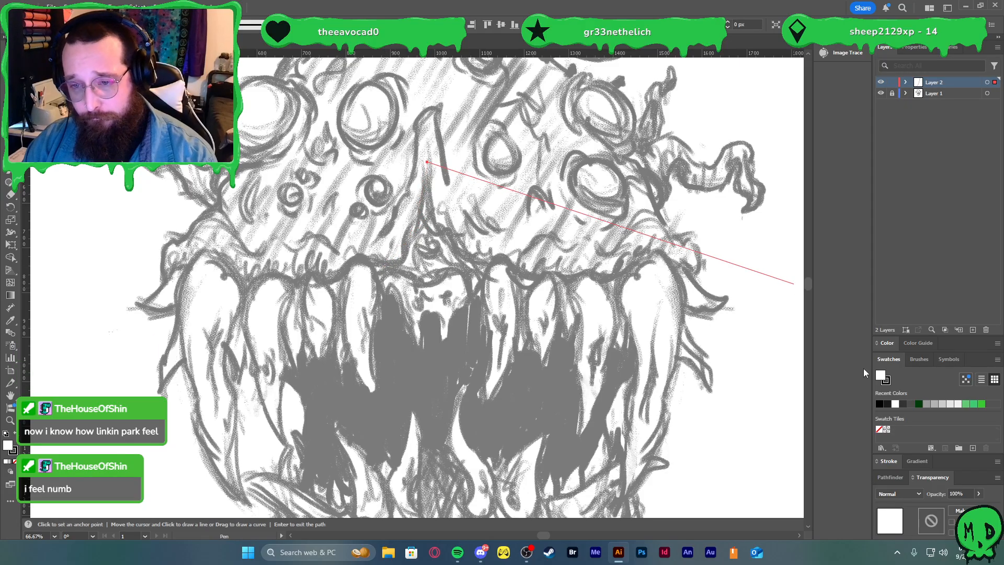
# - Set the path's fill to none and its stroke colour to magenta (FF00FF)
pyautogui.hotkey('shift', 'x')
pyautogui.click(895, 344)
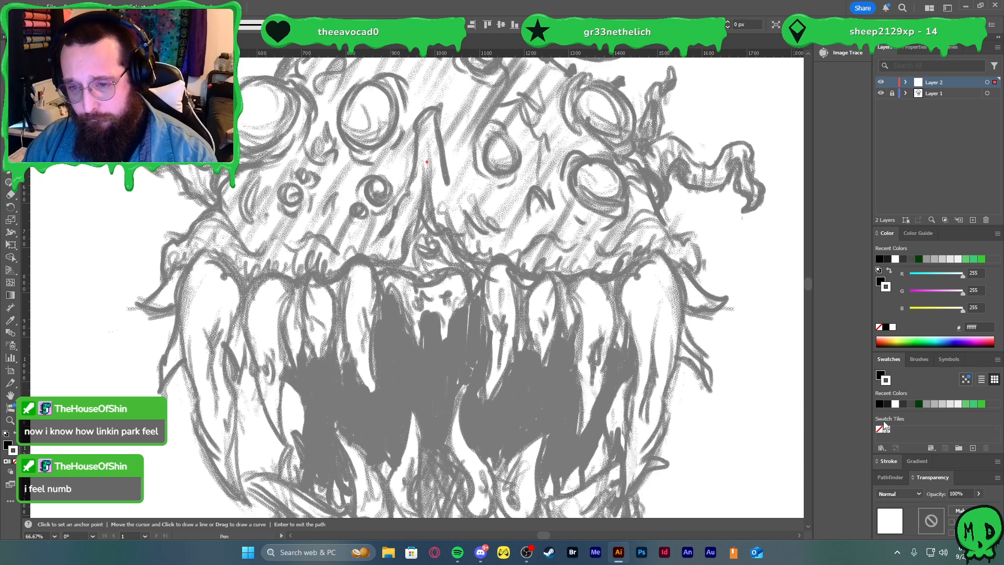
pyautogui.click(879, 327)
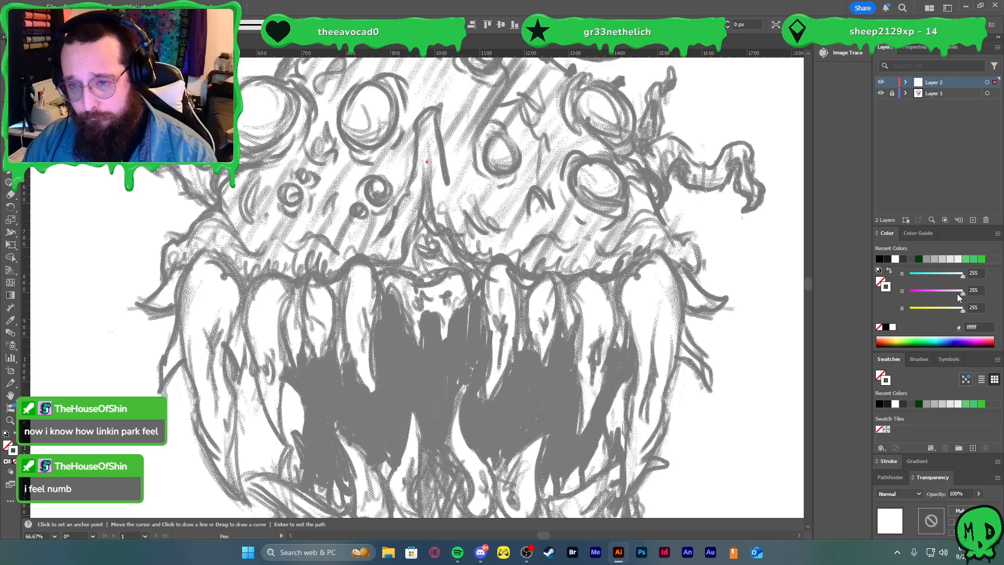
pyautogui.moveTo(939, 291); pyautogui.dragTo(895, 315)
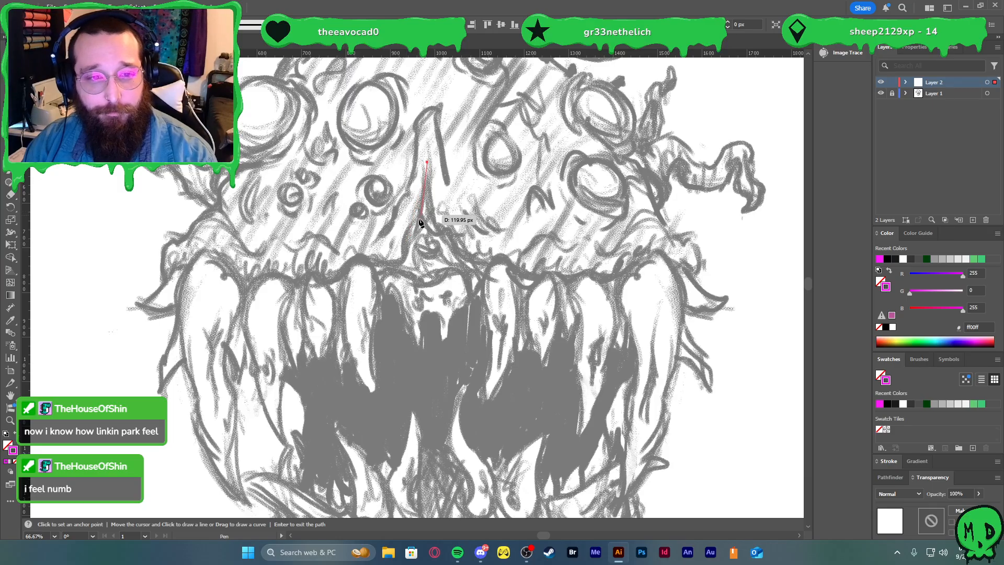
# - Trace the left edge of the central nose ridge with a curved Pen path running down towards the upper lip
pyautogui.moveTo(418, 220); pyautogui.dragTo(412, 236)
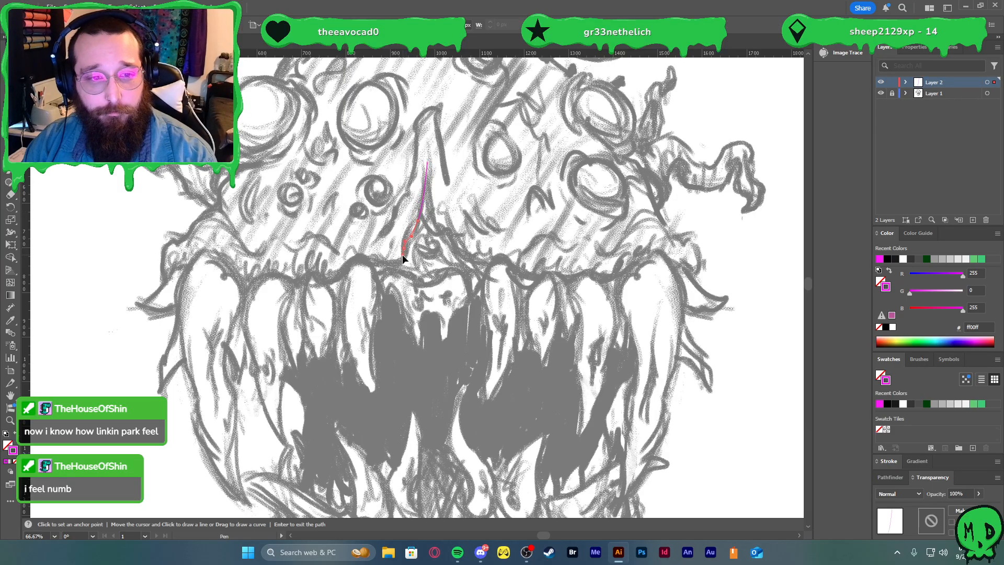
pyautogui.click(402, 255)
pyautogui.press('v')
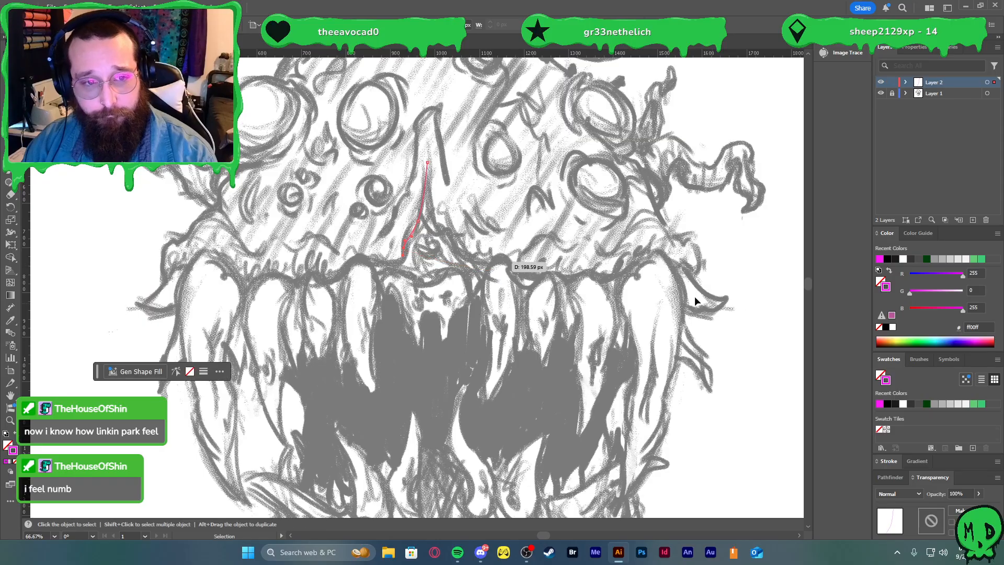
# - Set the nose ridge path's stroke weight to 11 pt and deselect it
pyautogui.click(889, 463)
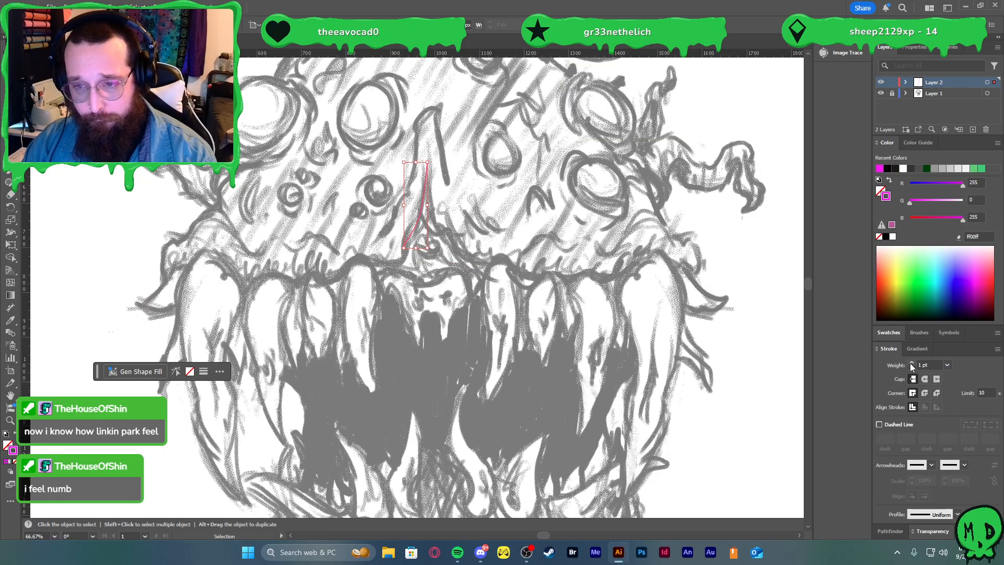
pyautogui.click(910, 363)
pyautogui.click(911, 364)
pyautogui.click(910, 363)
pyautogui.click(910, 363)
pyautogui.click(911, 363)
pyautogui.click(910, 363)
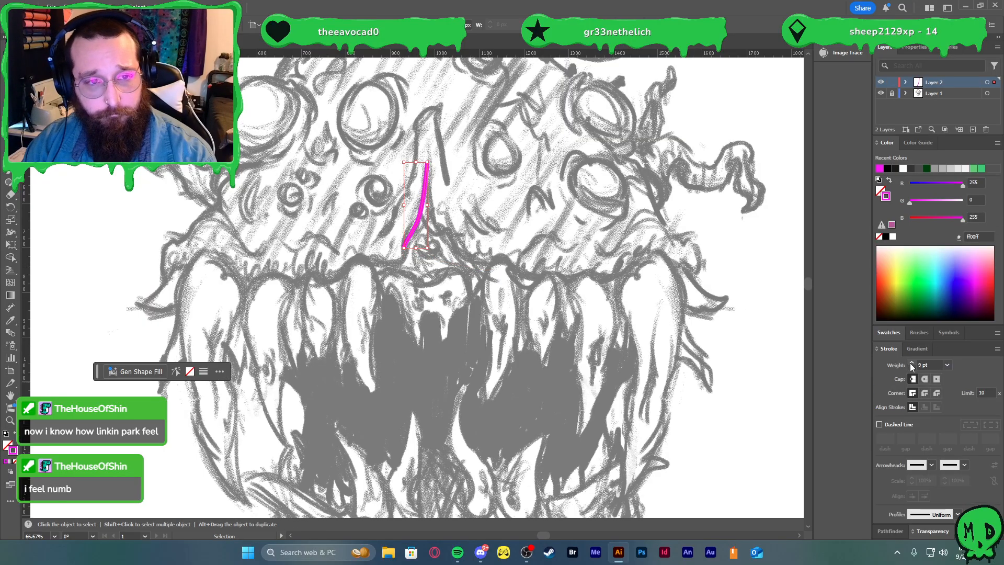
pyautogui.click(910, 363)
pyautogui.click(910, 364)
pyautogui.click(473, 302)
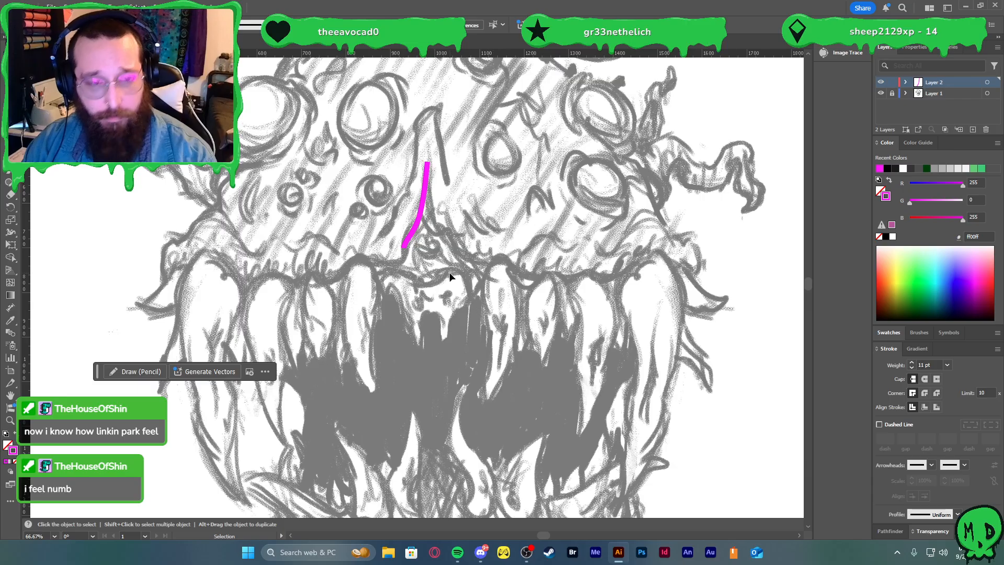
# - Trace a second Pen path from the ridge's lower end leftward along the upper lip above the first teeth
pyautogui.press('p')
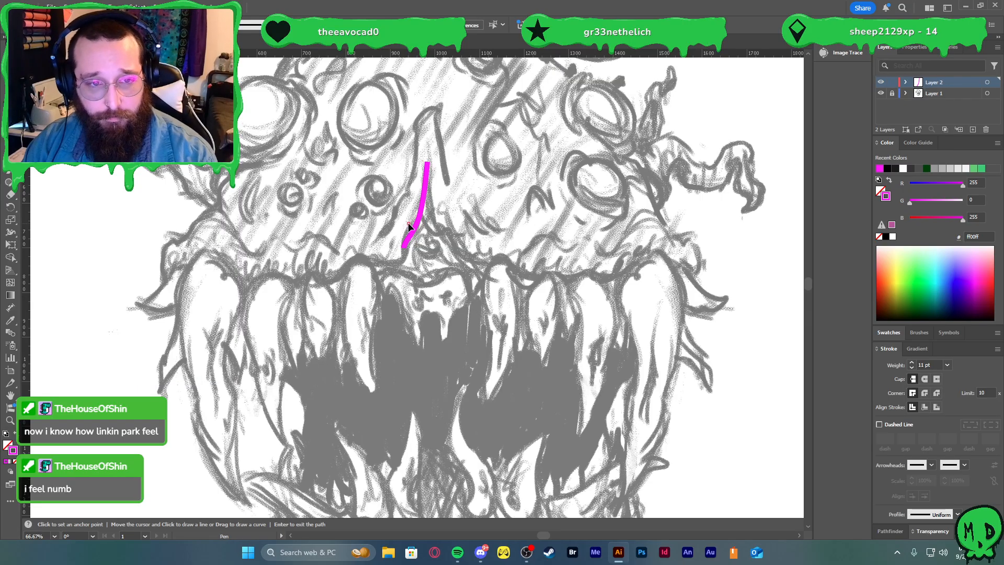
pyautogui.click(404, 245)
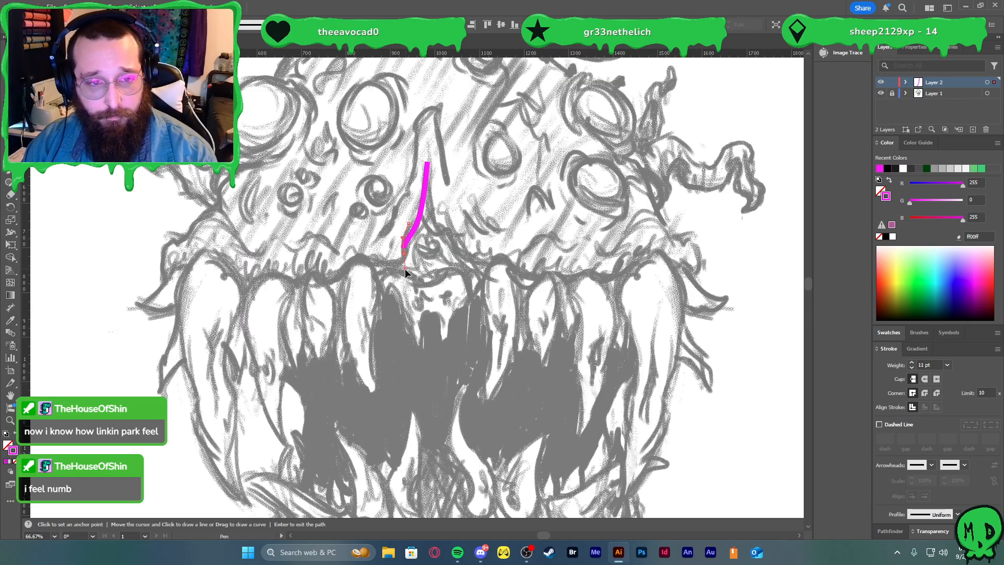
pyautogui.moveTo(404, 268); pyautogui.dragTo(352, 256)
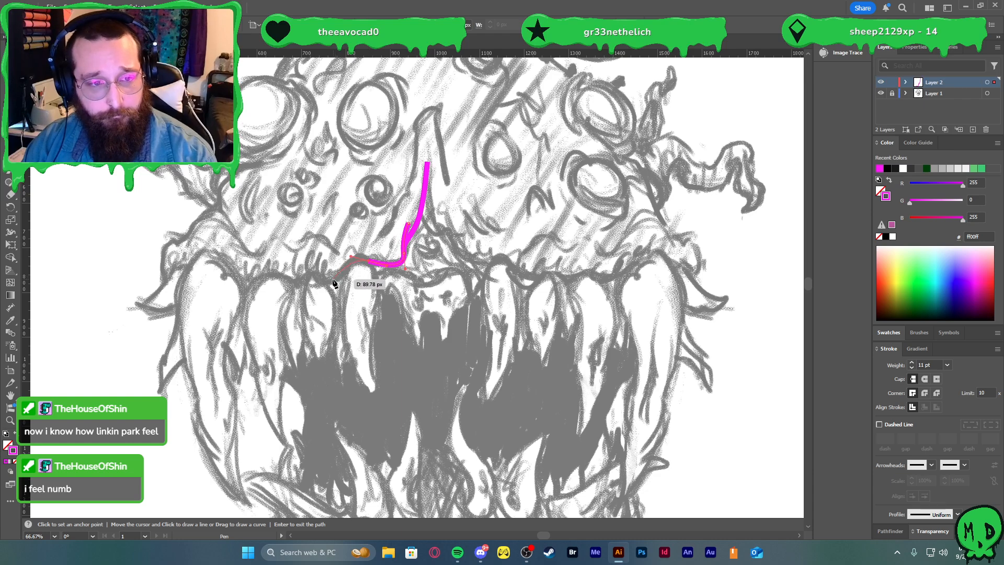
pyautogui.moveTo(311, 288); pyautogui.dragTo(301, 251)
pyautogui.press('v')
pyautogui.click(338, 251)
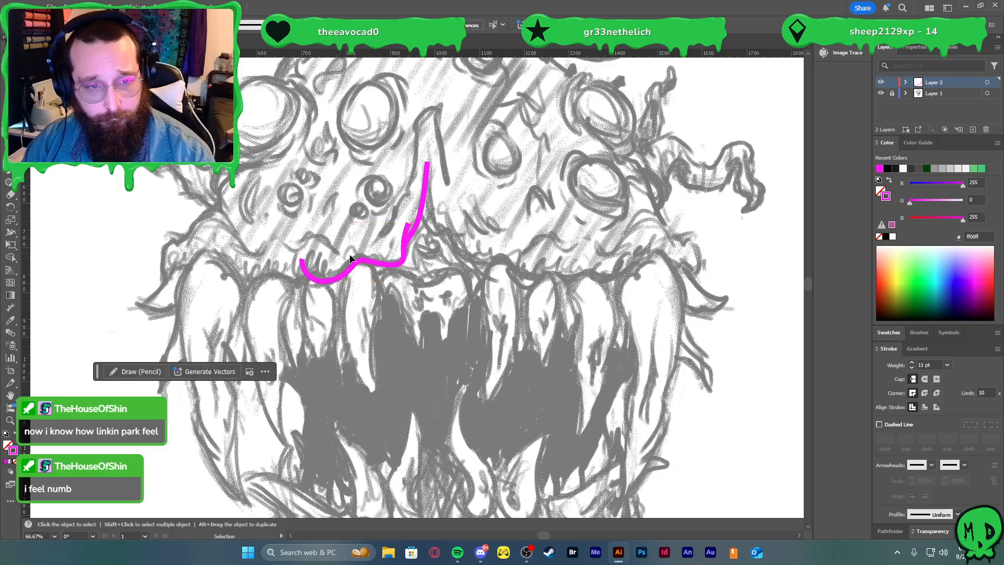
# - Trace the upper lip line onward with a wavy Pen path, arching over the large left fang to the mouth corner
pyautogui.press('p')
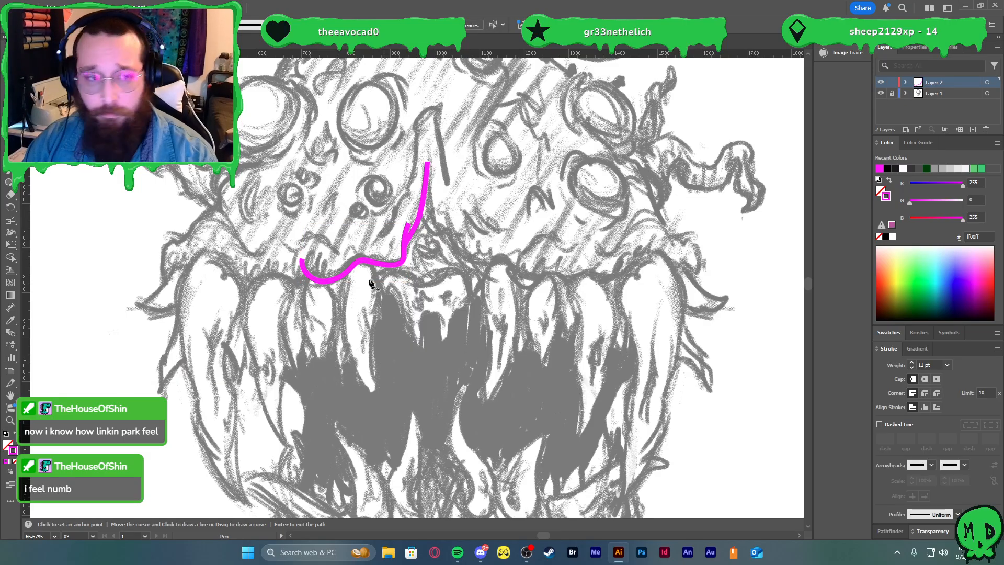
pyautogui.moveTo(307, 273)
pyautogui.mouseDown()
pyautogui.moveTo(293, 284)
pyautogui.moveTo(224, 268)
pyautogui.moveTo(259, 278)
pyautogui.moveTo(248, 286)
pyautogui.moveTo(280, 278)
pyautogui.moveTo(245, 285)
pyautogui.moveTo(202, 253)
pyautogui.moveTo(190, 273)
pyautogui.moveTo(188, 240)
pyautogui.mouseUp()
pyautogui.hotkey('ctrl', 'z')
pyautogui.hotkey('ctrl', 'z')
pyautogui.hotkey('ctrl', 'z')
pyautogui.hotkey('ctrl', 'z')
pyautogui.press('Return')
pyautogui.press('v')
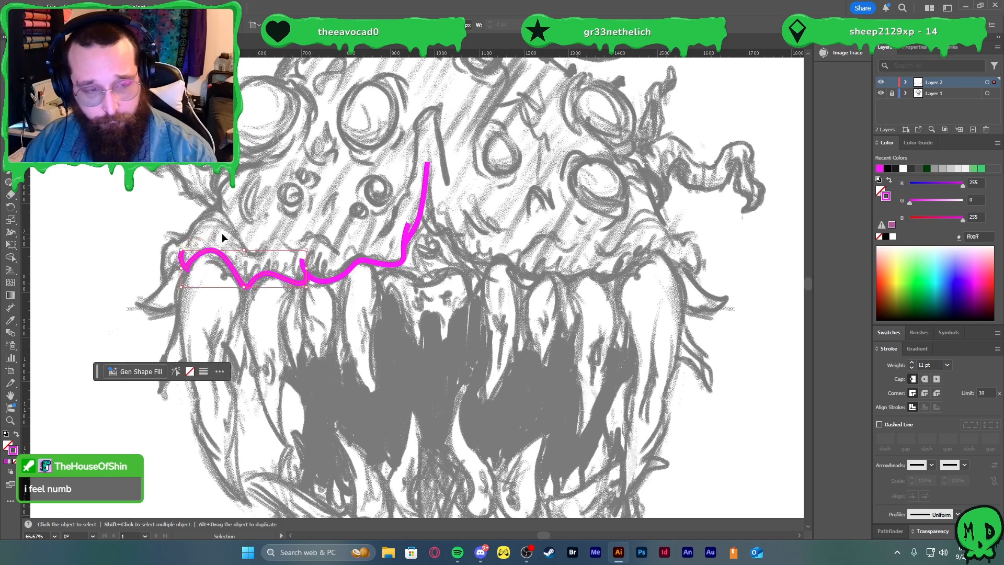
# - Trace the pointed, rounded lip corner beyond the large left fang with a separate Pen path
pyautogui.press('p')
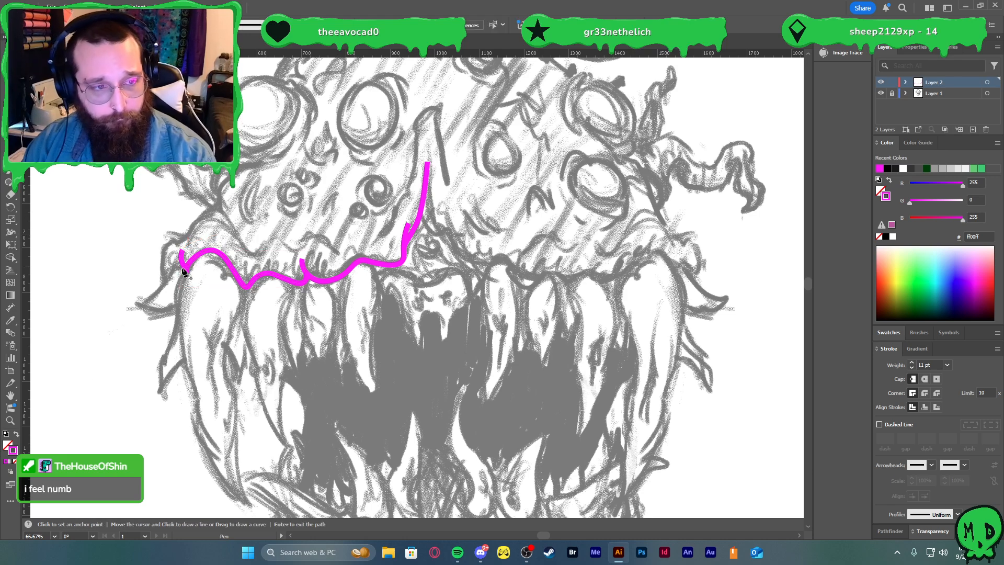
pyautogui.click(181, 263)
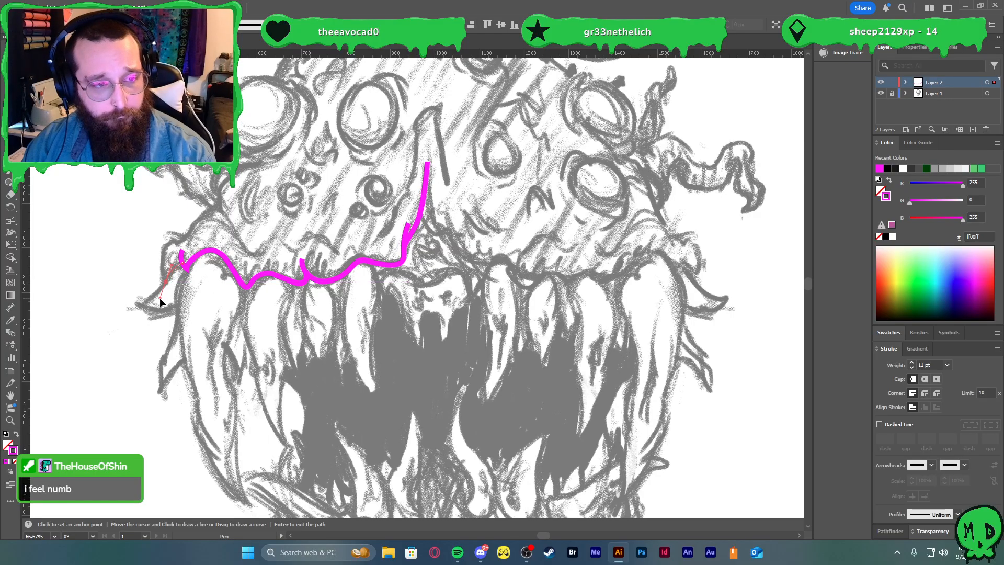
pyautogui.moveTo(158, 297); pyautogui.dragTo(160, 296)
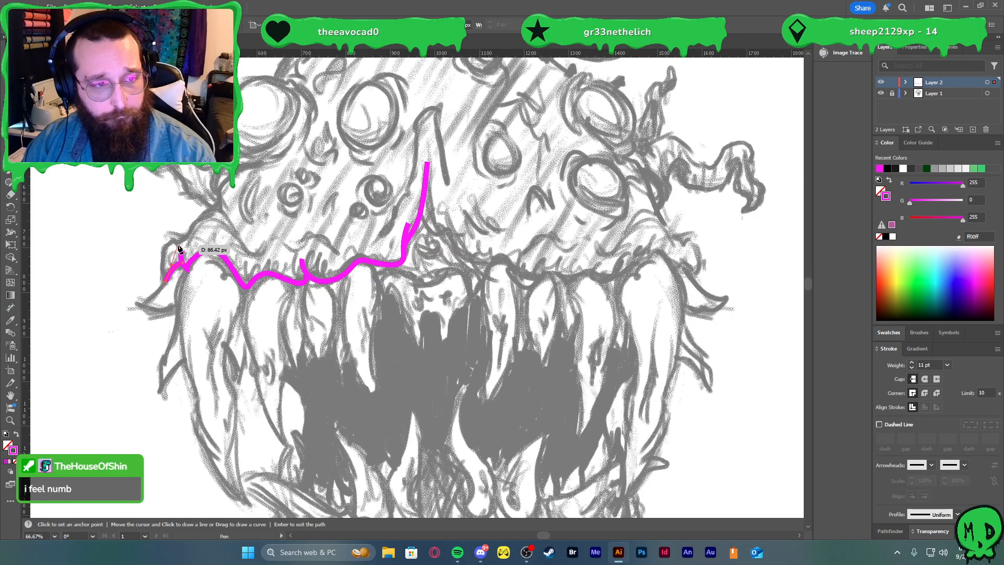
pyautogui.moveTo(166, 249); pyautogui.dragTo(177, 236)
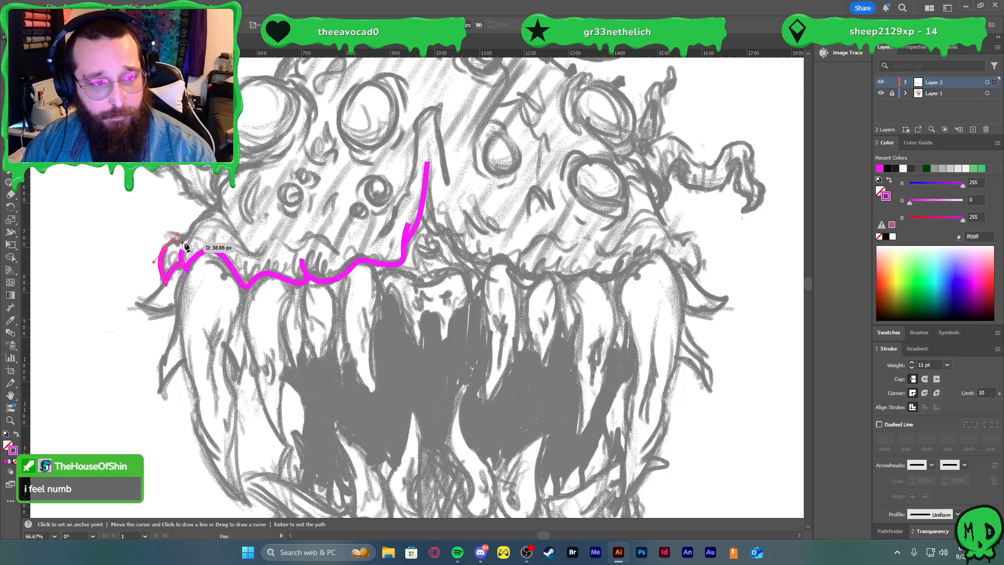
pyautogui.click(186, 245)
pyautogui.keyDown('ctrl'); pyautogui.click(297, 255); pyautogui.keyUp('ctrl')
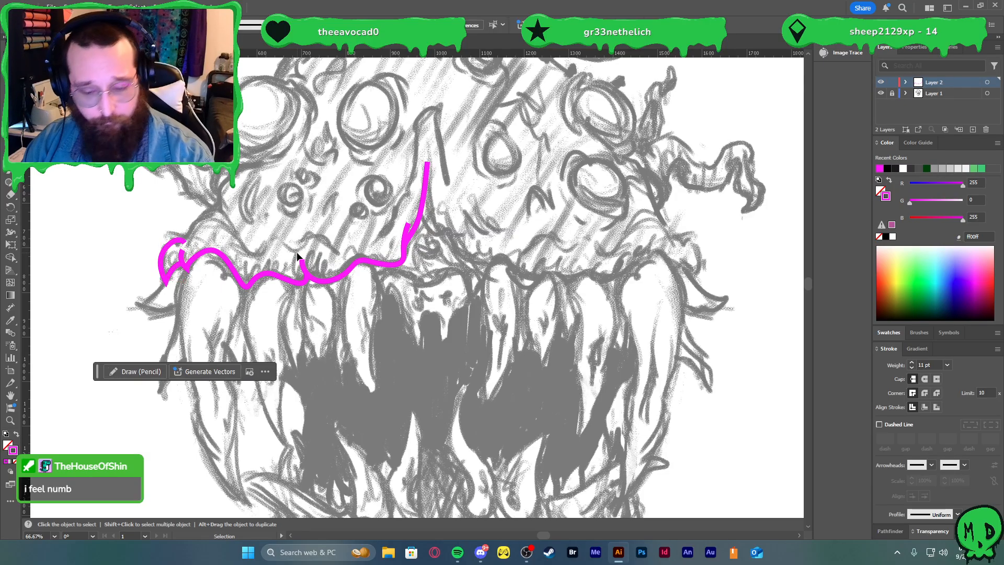
# - Trace the raised skin fold above the large left fang with a Pen path, starting from the rounded lip corner
pyautogui.press('p')
pyautogui.scroll(3, 194, 246)
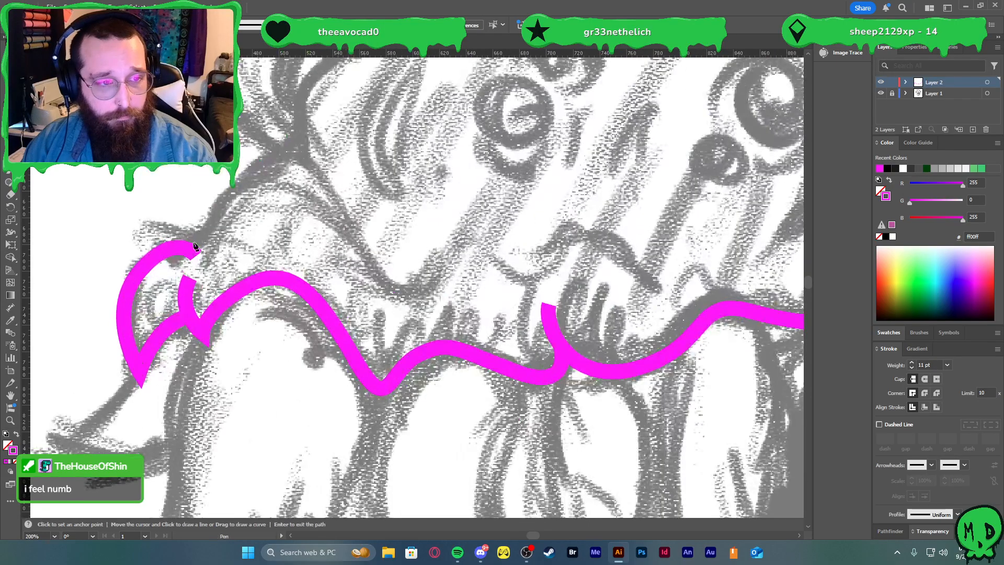
pyautogui.click(184, 246)
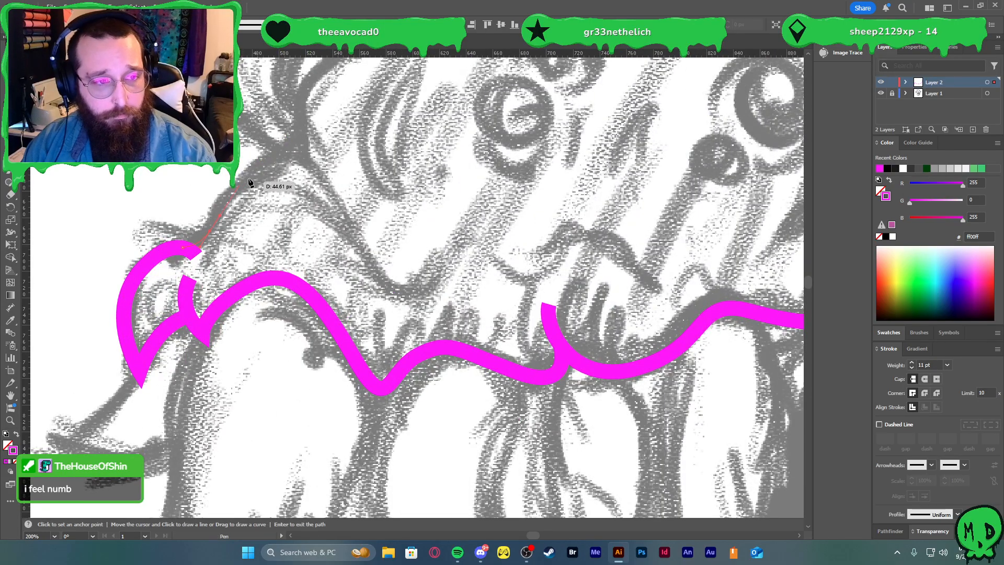
pyautogui.moveTo(292, 162); pyautogui.dragTo(333, 168)
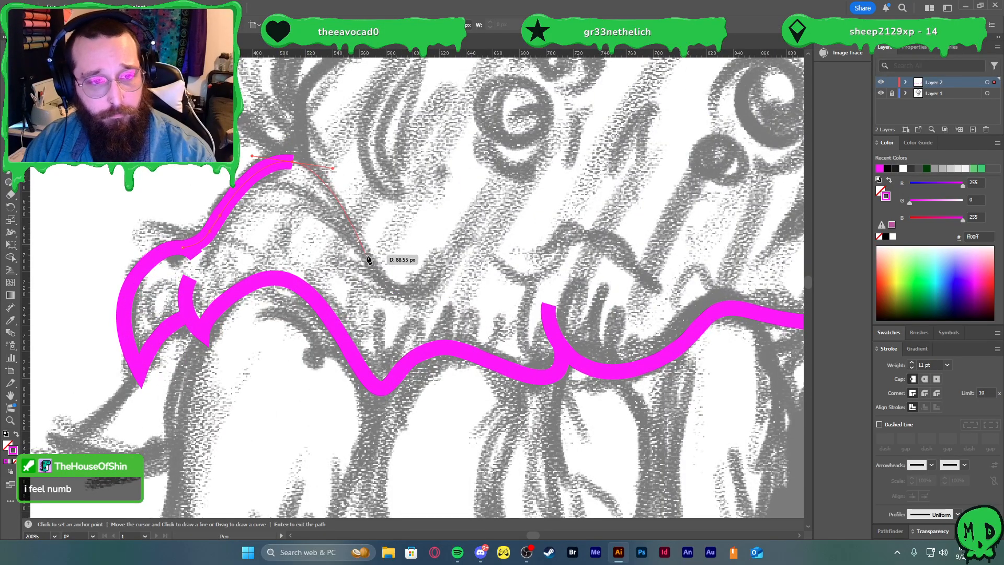
pyautogui.moveTo(383, 284); pyautogui.dragTo(419, 296)
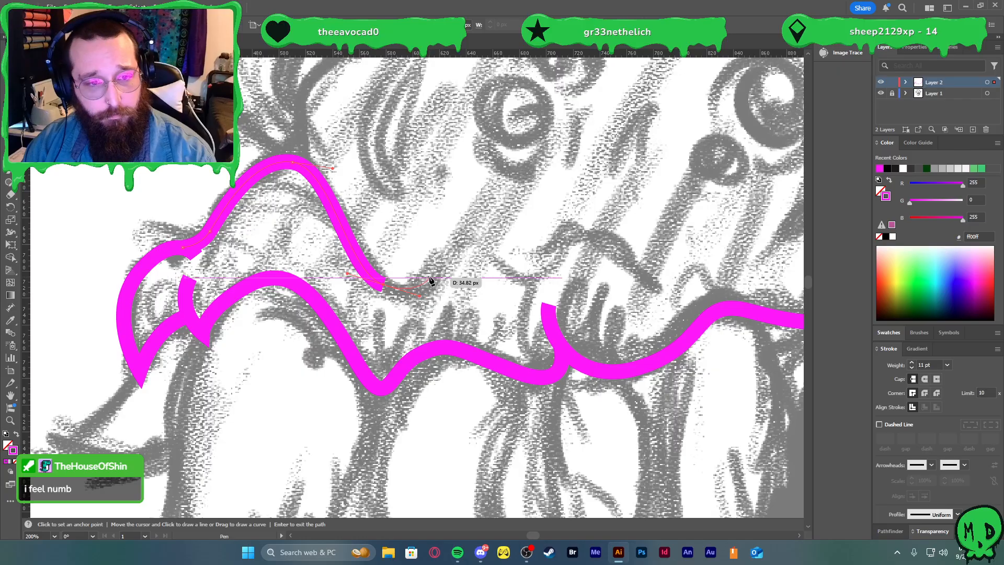
pyautogui.click(430, 281)
pyautogui.keyDown('ctrl'); pyautogui.click(476, 236); pyautogui.keyUp('ctrl')
# - Trace the small arched wrinkle above the middle of the left upper lip with a separate Pen path
pyautogui.scroll(-2, 476, 237)
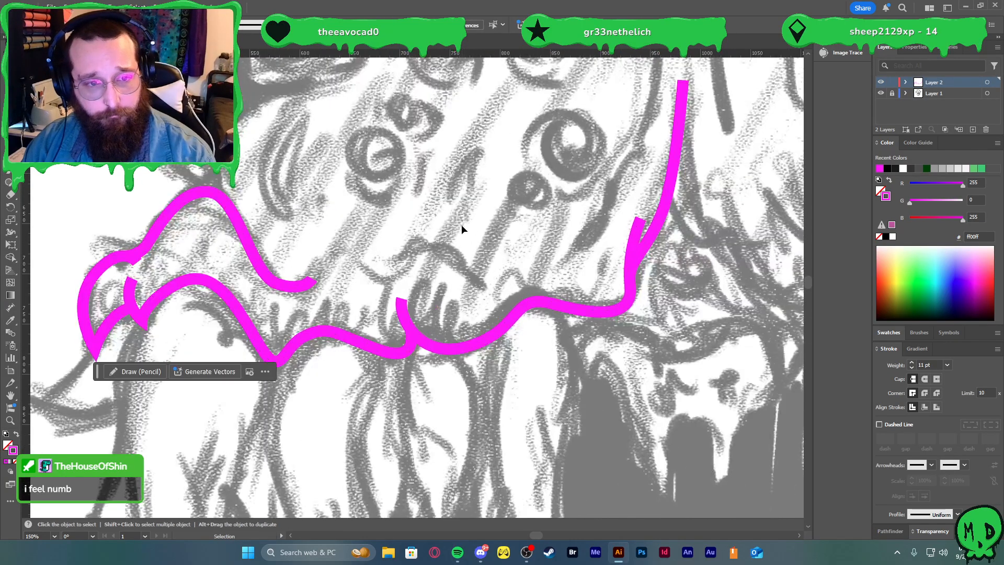
pyautogui.press('-')
pyautogui.moveTo(377, 278)
pyautogui.mouseDown()
pyautogui.moveTo(396, 277)
pyautogui.moveTo(409, 251)
pyautogui.moveTo(475, 269)
pyautogui.moveTo(465, 262)
pyautogui.mouseUp()
pyautogui.moveTo(484, 284); pyautogui.dragTo(499, 284)
pyautogui.press('v')
pyautogui.hotkey('ctrl', '-')
pyautogui.hotkey('ctrl', '-')
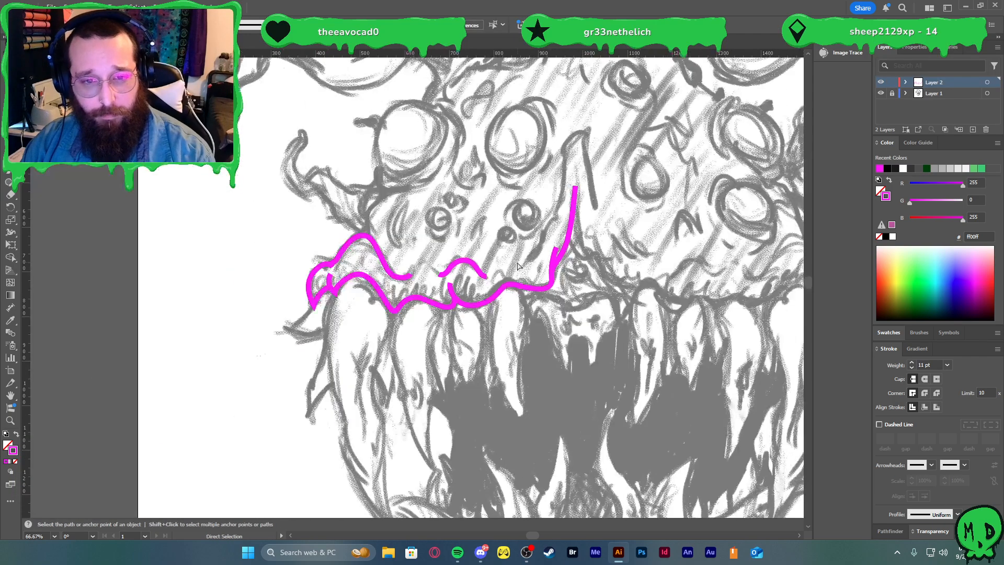
# - Trace the left side and rounded top of the tall central skin fold above the lip notch with a Pen path
pyautogui.scroll(2, 547, 215)
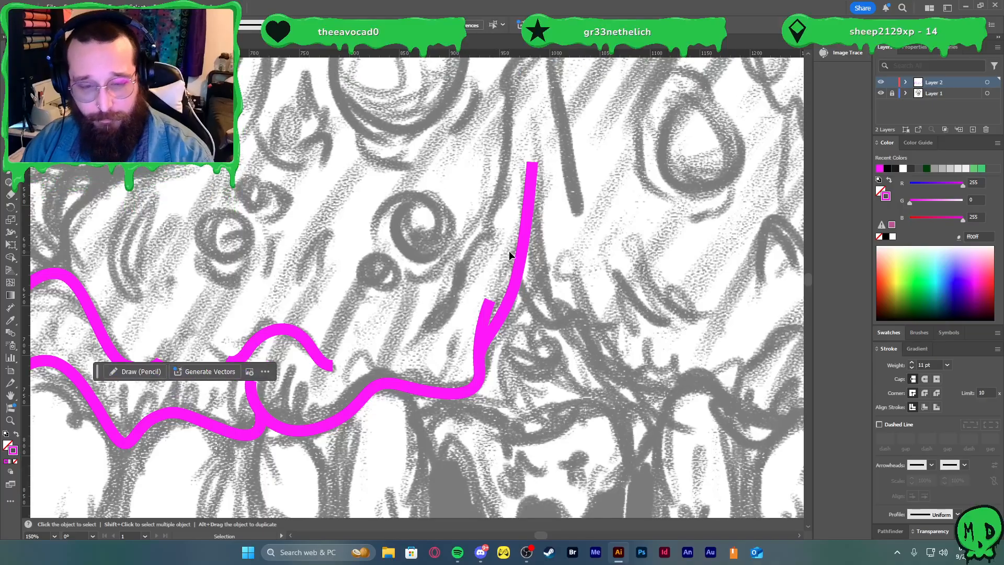
pyautogui.press('p')
pyautogui.click(434, 330)
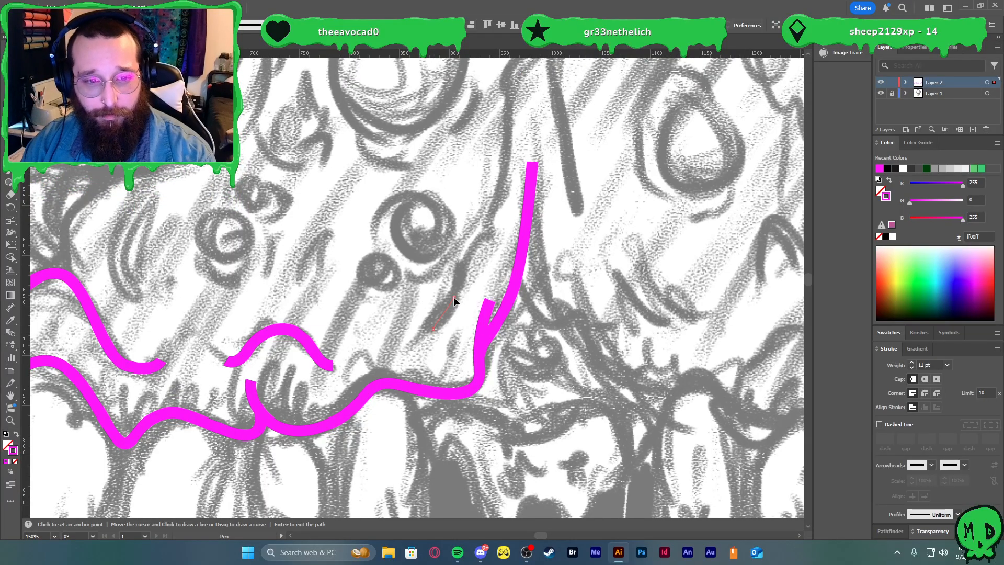
pyautogui.click(482, 236)
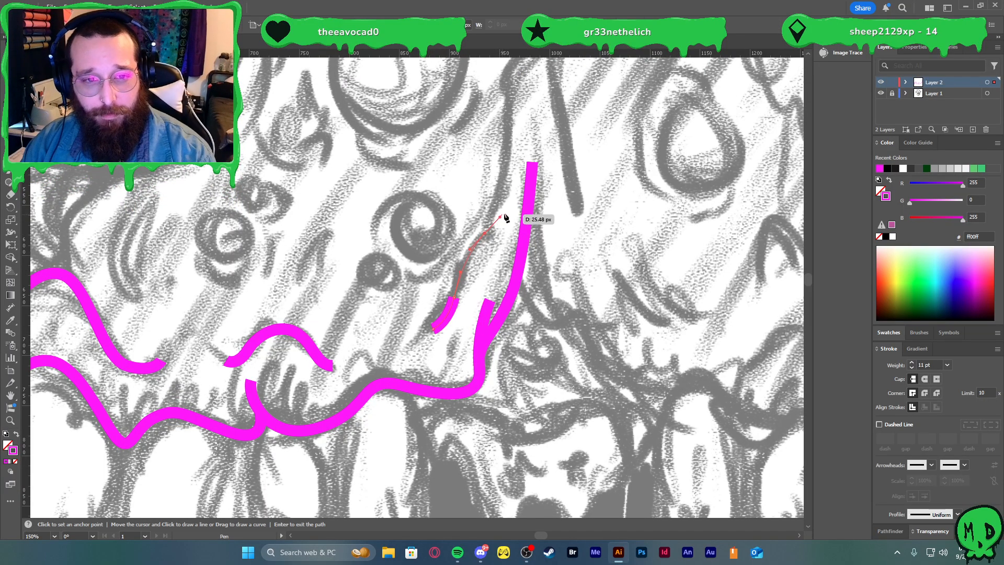
pyautogui.press('Return')
pyautogui.scroll(2, 505, 217)
pyautogui.moveTo(510, 189); pyautogui.dragTo(510, 149)
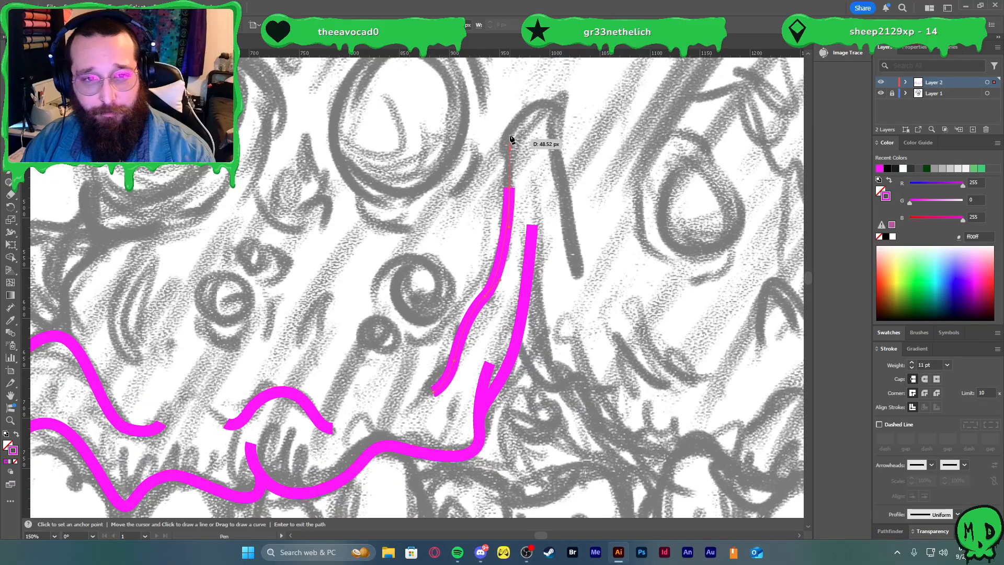
pyautogui.moveTo(539, 102); pyautogui.dragTo(568, 98)
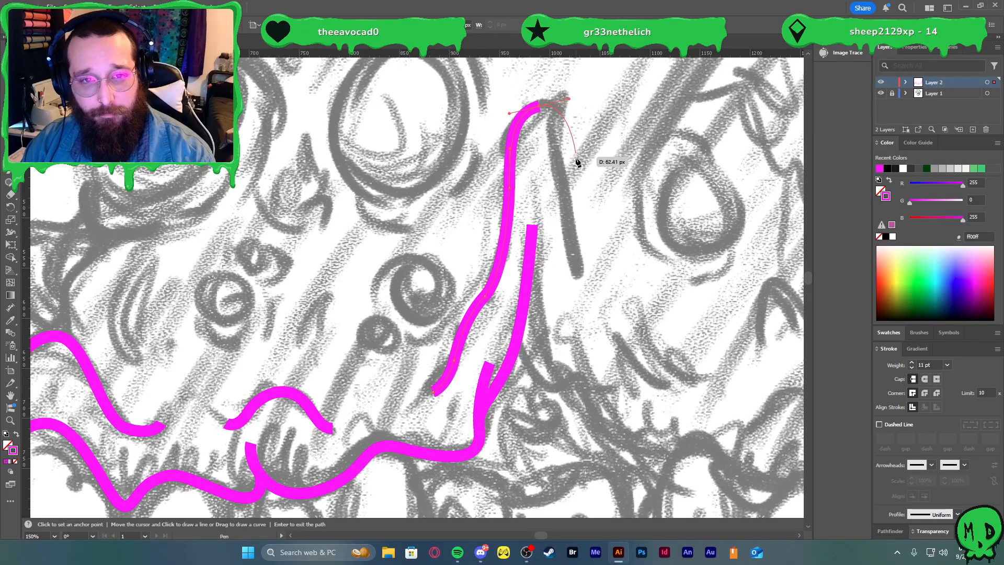
pyautogui.moveTo(568, 191); pyautogui.dragTo(591, 292)
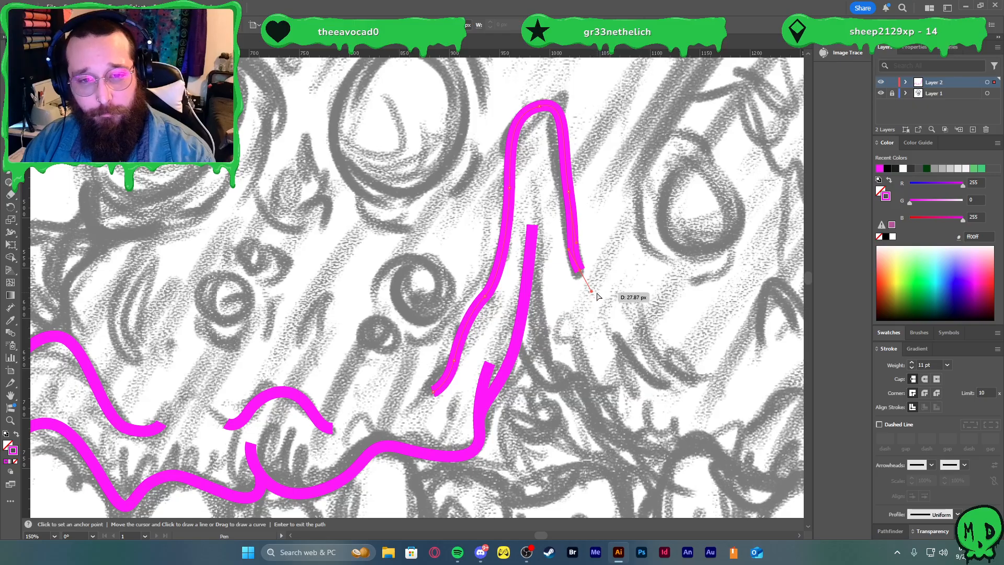
pyautogui.hotkey('ctrl', 'z')
pyautogui.hotkey('ctrl', 'z')
# - Continue the central fold's path down its right side to the end of the sketched line, and finish the path
pyautogui.moveTo(567, 204); pyautogui.dragTo(573, 265)
pyautogui.click(587, 280)
pyautogui.keyDown('ctrl'); pyautogui.click(615, 290); pyautogui.keyUp('ctrl')
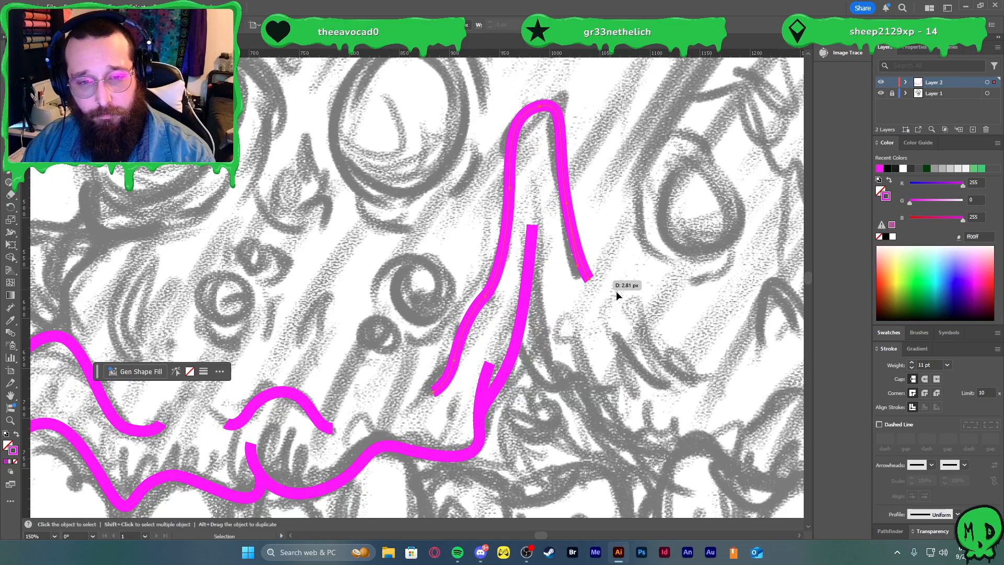
# - Select all left lip and wrinkle paths except the tall central fold, and place a duplicate over the right half of the mouth
pyautogui.scroll(-2, 626, 294)
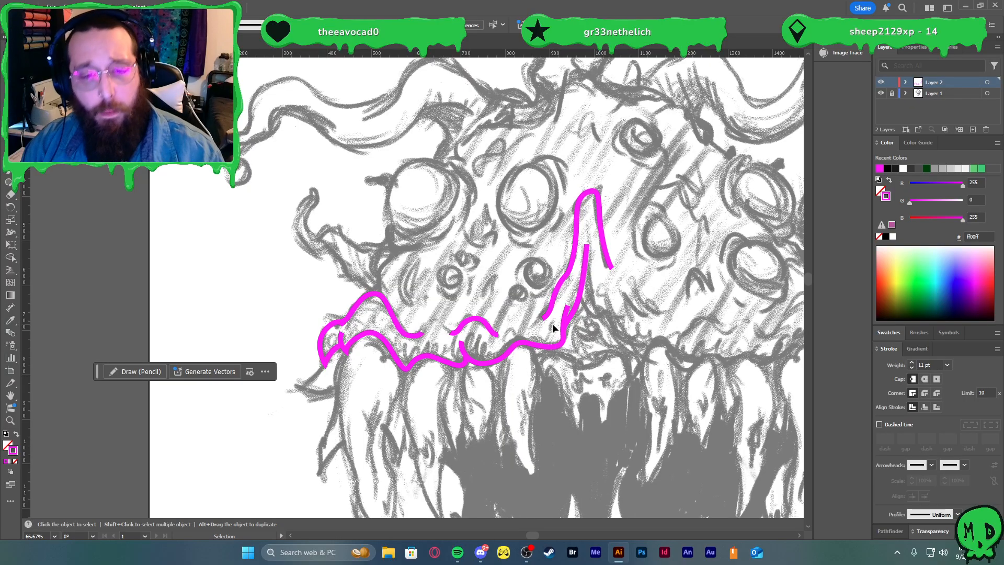
pyautogui.moveTo(588, 345); pyautogui.dragTo(538, 320)
pyautogui.moveTo(571, 373)
pyautogui.mouseDown()
pyautogui.moveTo(311, 274)
pyautogui.moveTo(266, 244)
pyautogui.mouseUp()
pyautogui.moveTo(559, 249)
pyautogui.mouseDown()
pyautogui.moveTo(522, 246)
pyautogui.moveTo(495, 211)
pyautogui.moveTo(459, 211)
pyautogui.mouseUp()
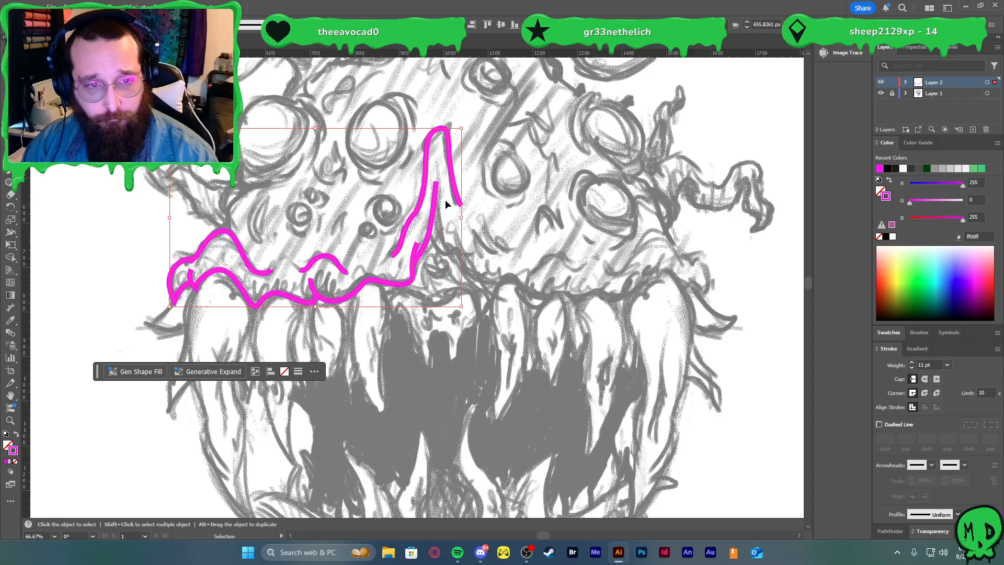
pyautogui.moveTo(429, 257); pyautogui.dragTo(634, 273)
# - Reflect the duplicated lip paths left to right, and position them so both halves meet at the peak of the central notch
pyautogui.rightClick(565, 273)
pyautogui.moveTo(596, 474)
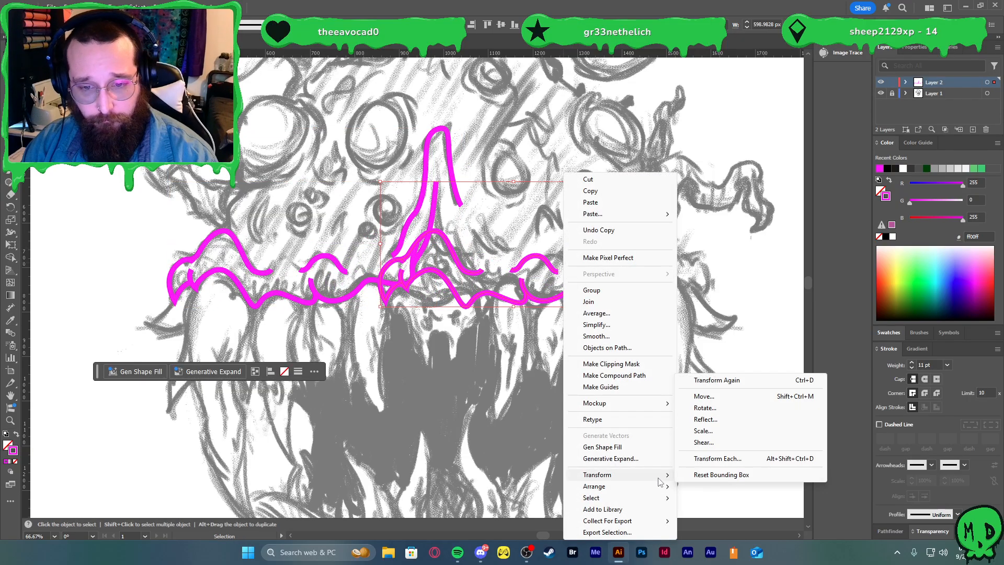
pyautogui.click(742, 423)
pyautogui.click(497, 338)
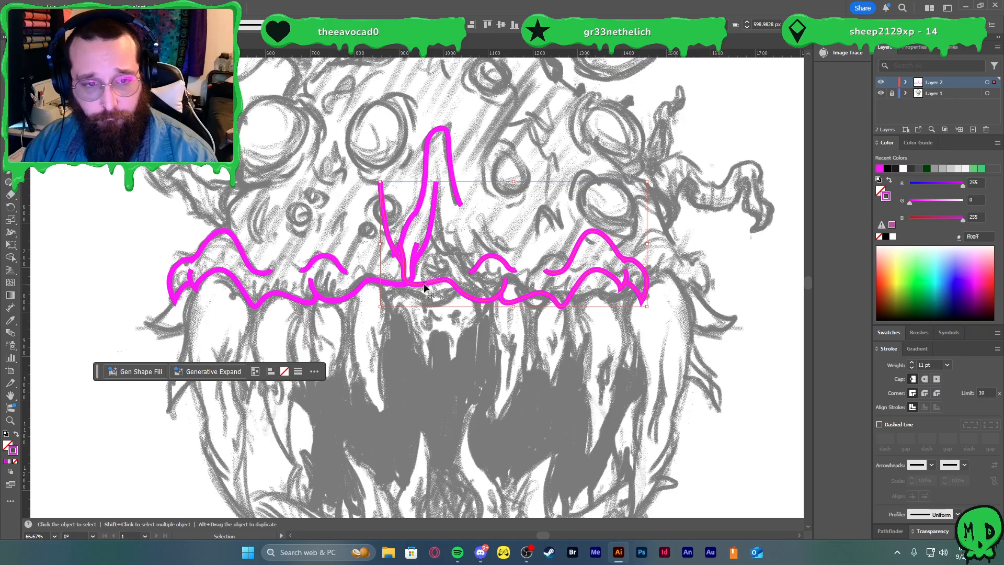
pyautogui.moveTo(425, 287); pyautogui.dragTo(481, 299)
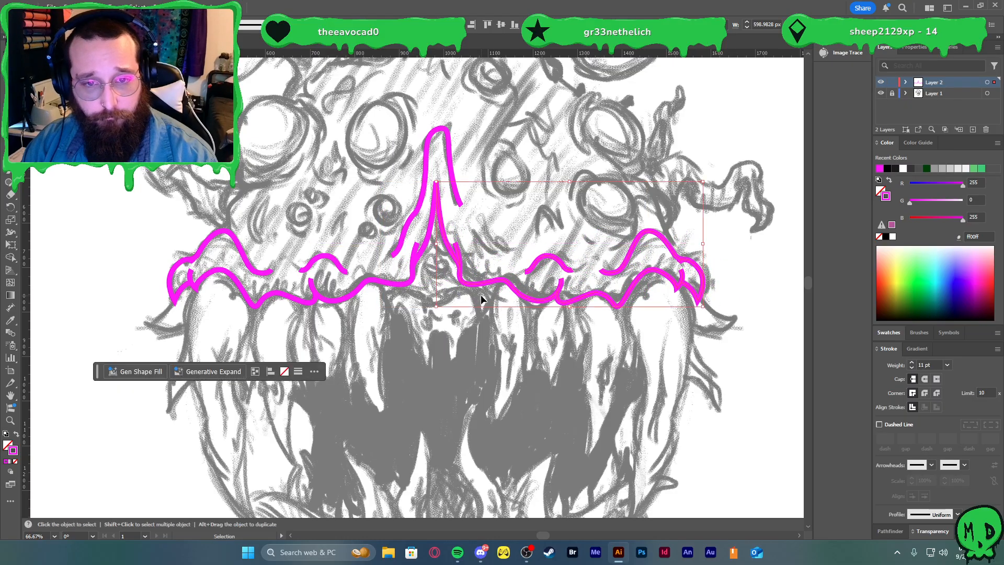
# - Deselect the mirrored paths and examine how the full upper lip outline fits the sketched mouth, fangs and lower jaw
pyautogui.scroll(-3, 506, 335)
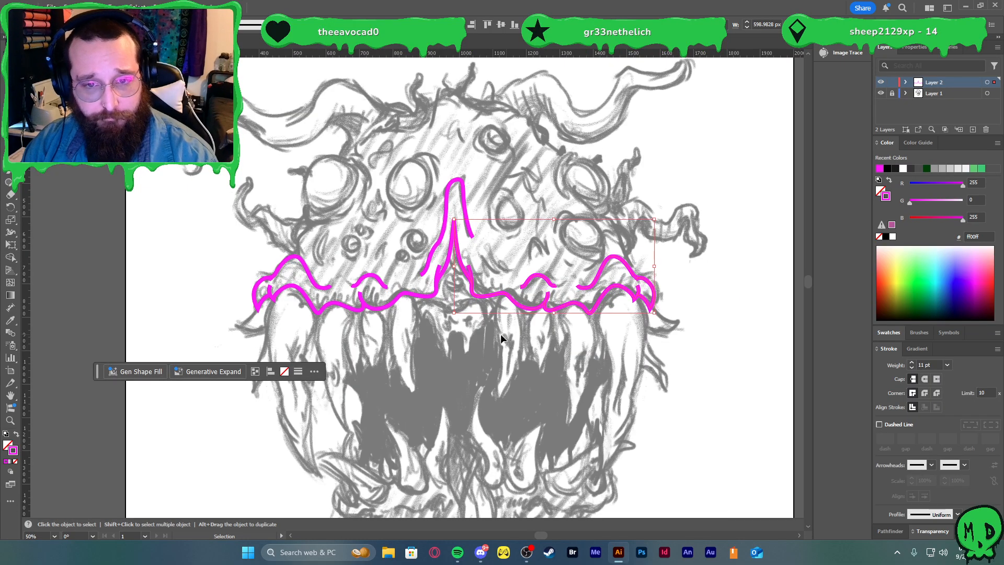
pyautogui.scroll(3, 484, 331)
pyautogui.click(483, 328)
pyautogui.scroll(-2, 477, 328)
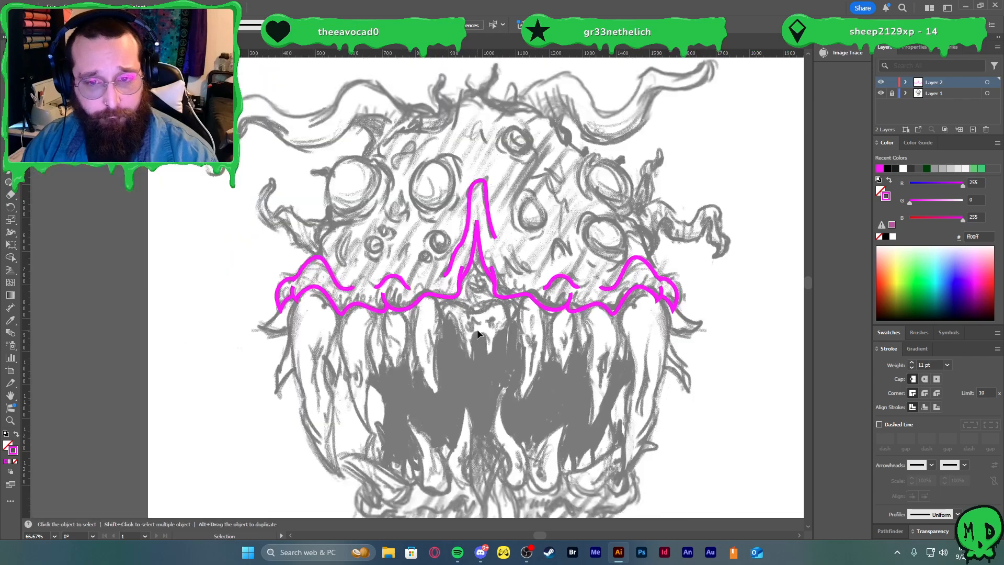
pyautogui.scroll(1, 478, 332)
pyautogui.scroll(4, 516, 319)
pyautogui.scroll(-4, 519, 317)
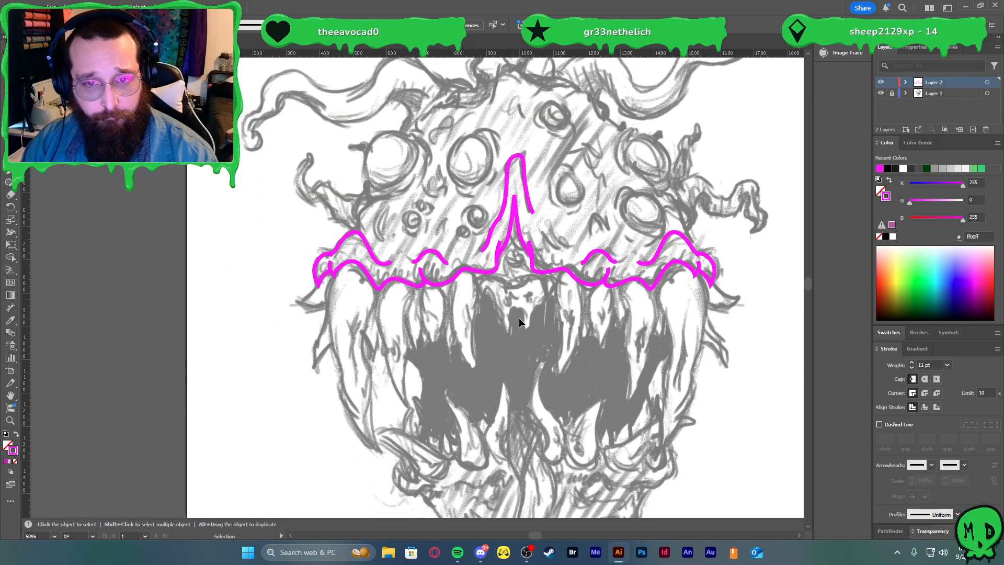
pyautogui.hscroll(2, 518, 318)
pyautogui.scroll(-1, 517, 318)
pyautogui.scroll(-2, 512, 330)
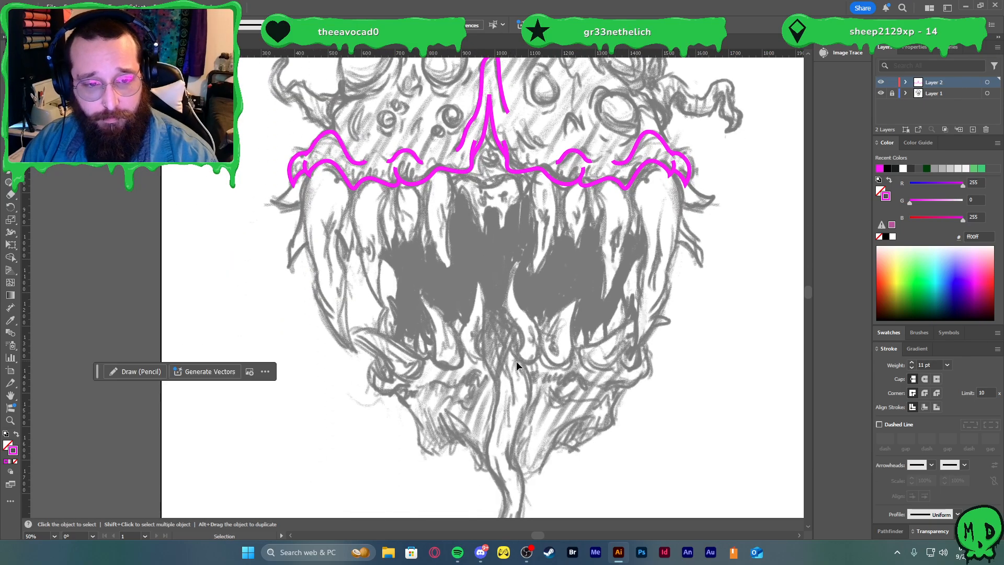
pyautogui.scroll(3, 515, 366)
pyautogui.scroll(1, 502, 334)
pyautogui.scroll(1, 512, 301)
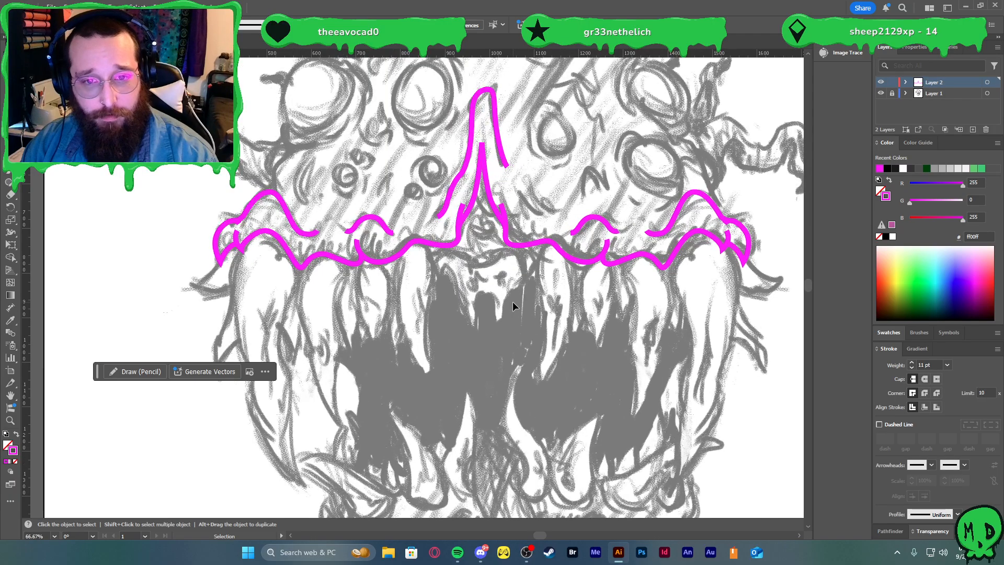
pyautogui.scroll(-2, 512, 301)
pyautogui.scroll(2, 515, 280)
pyautogui.scroll(-2, 516, 281)
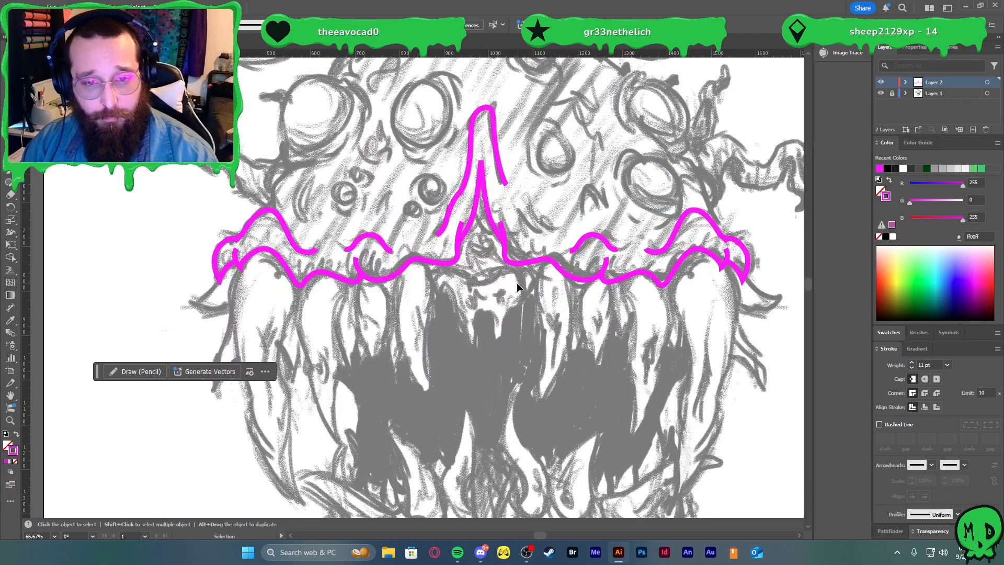
pyautogui.scroll(-1, 510, 283)
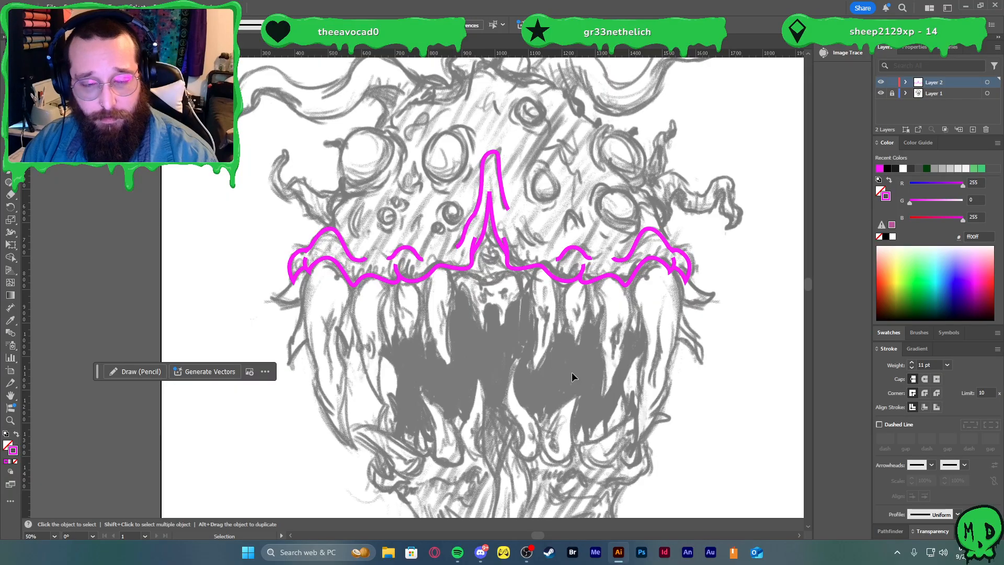
# - Trace the short curved wrinkle to the right of the central fold with a separate Pen path, and deselect it
pyautogui.scroll(2, 525, 244)
pyautogui.press('p')
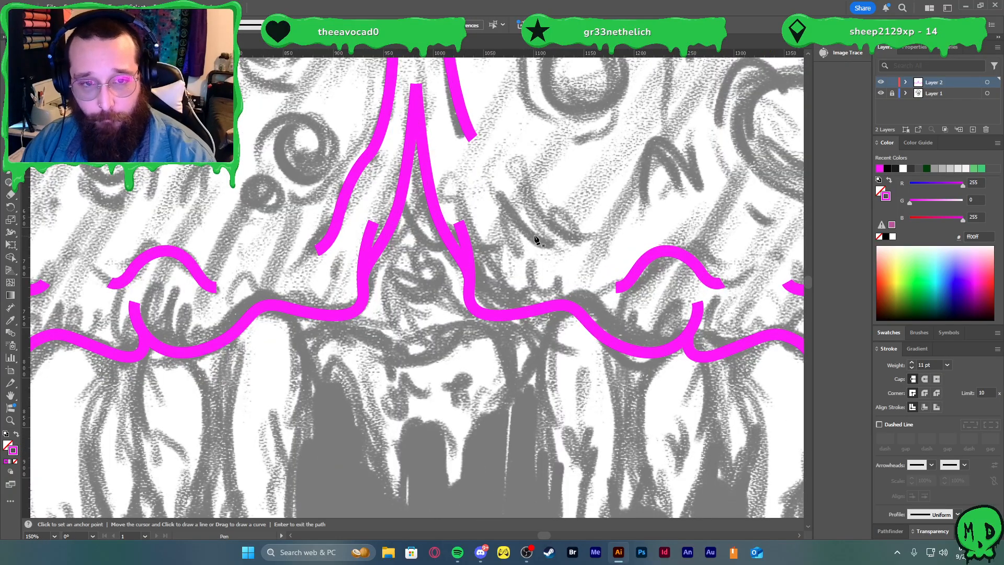
pyautogui.click(502, 198)
pyautogui.moveTo(557, 246); pyautogui.dragTo(598, 260)
pyautogui.press('v')
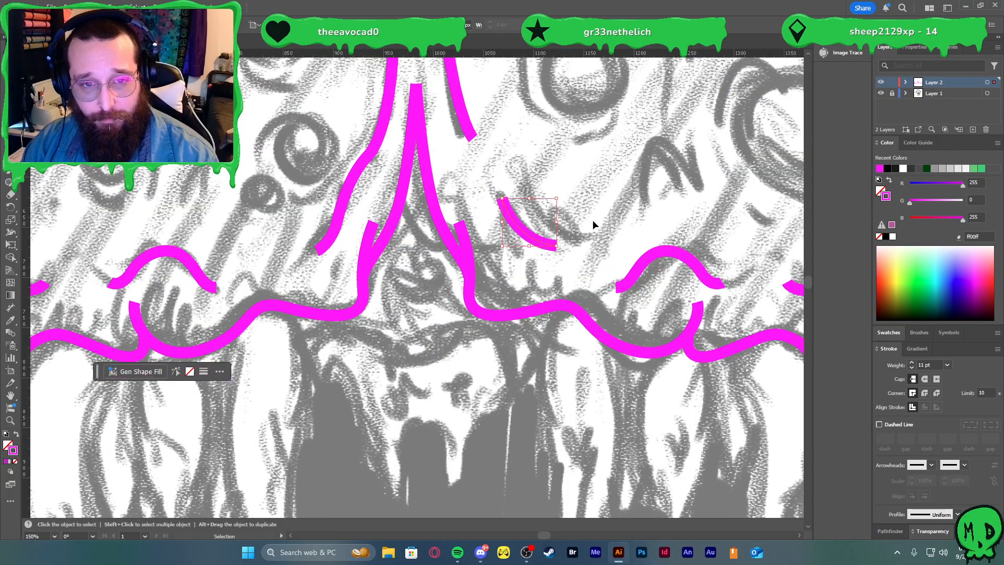
pyautogui.click(593, 221)
# - Apply the asymmetric tapered width profile, pointed at both ends, to the strokes of all traced magenta paths
pyautogui.scroll(-2, 606, 240)
pyautogui.hscroll(-1, 607, 248)
pyautogui.hscroll(2, 607, 277)
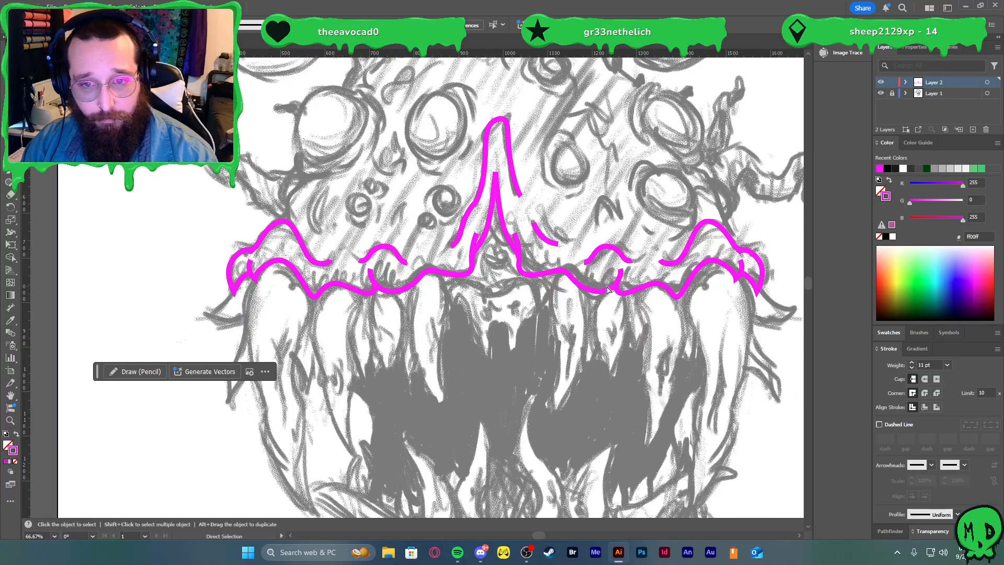
pyautogui.scroll(-2, 490, 277)
pyautogui.hscroll(-1, 492, 282)
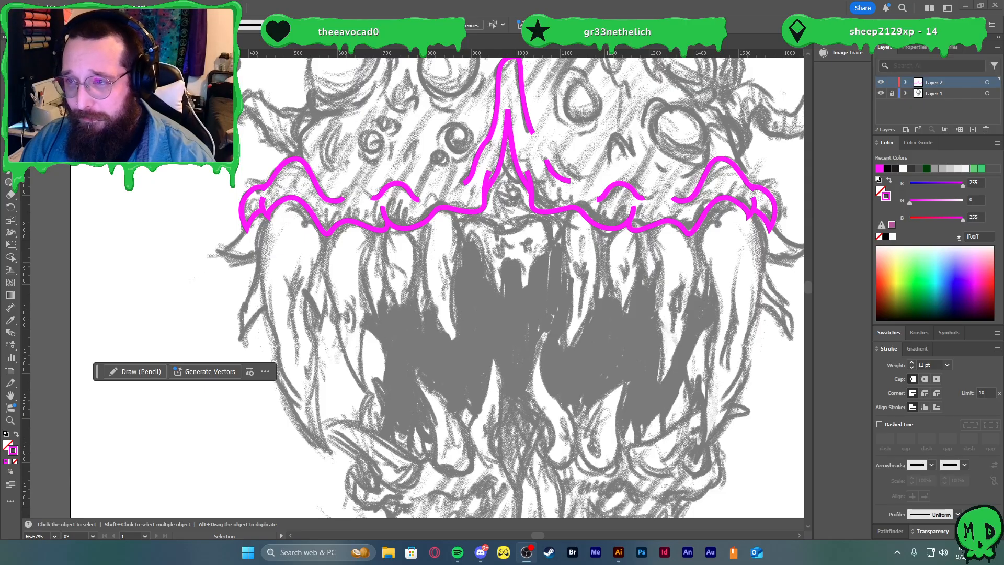
pyautogui.click(341, 259)
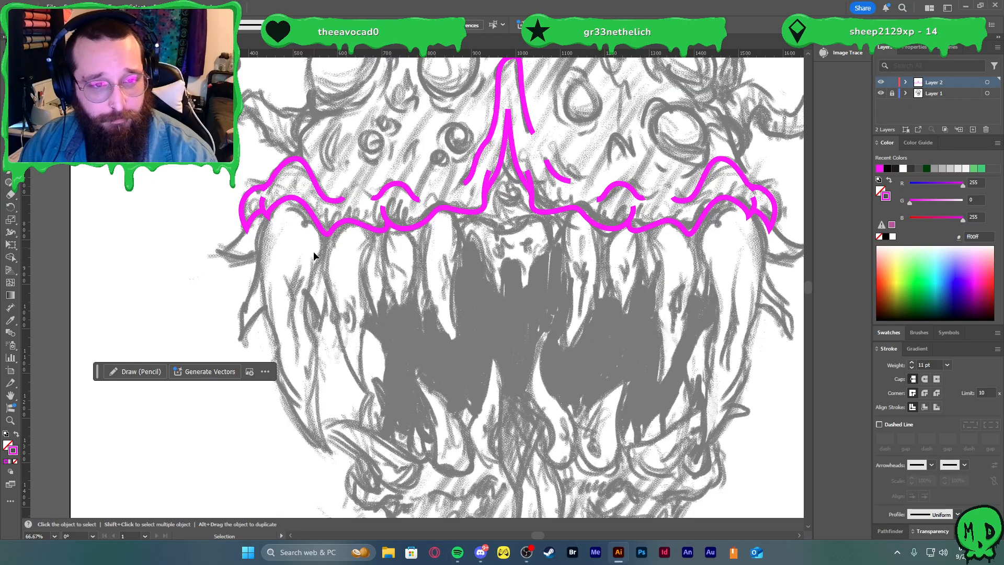
pyautogui.moveTo(372, 247); pyautogui.dragTo(785, 98)
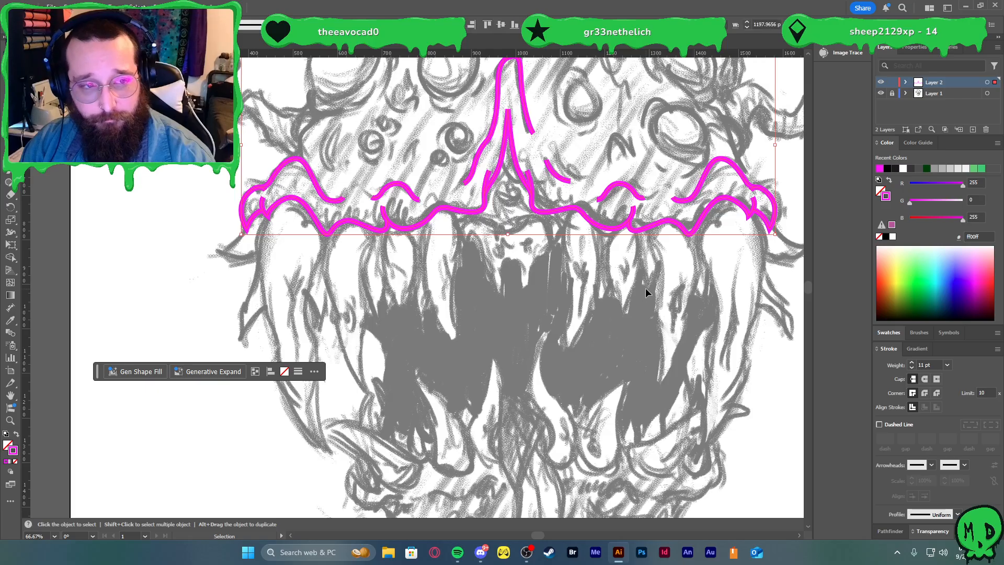
pyautogui.click(955, 515)
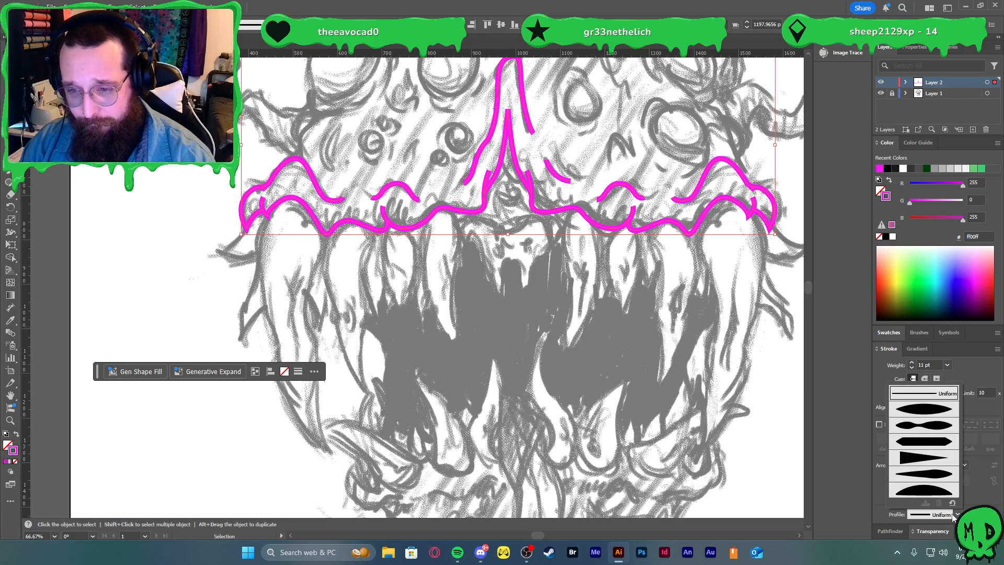
pyautogui.click(941, 473)
pyautogui.click(704, 367)
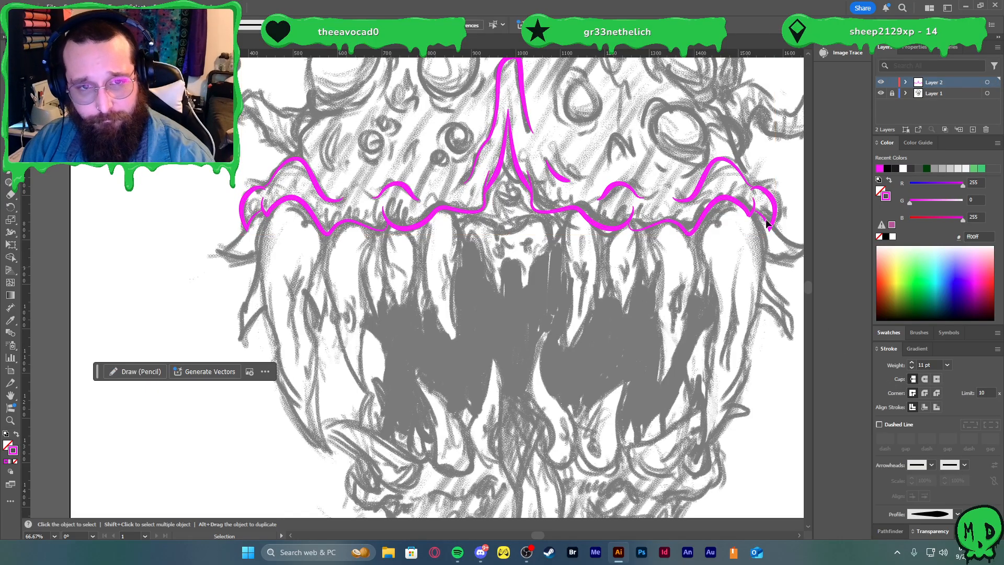
# - Hide Layer 1 briefly and show it again to check the tapered linework, viewing it against the whole sketch
pyautogui.click(880, 93)
pyautogui.click(880, 94)
pyautogui.scroll(-1, 633, 264)
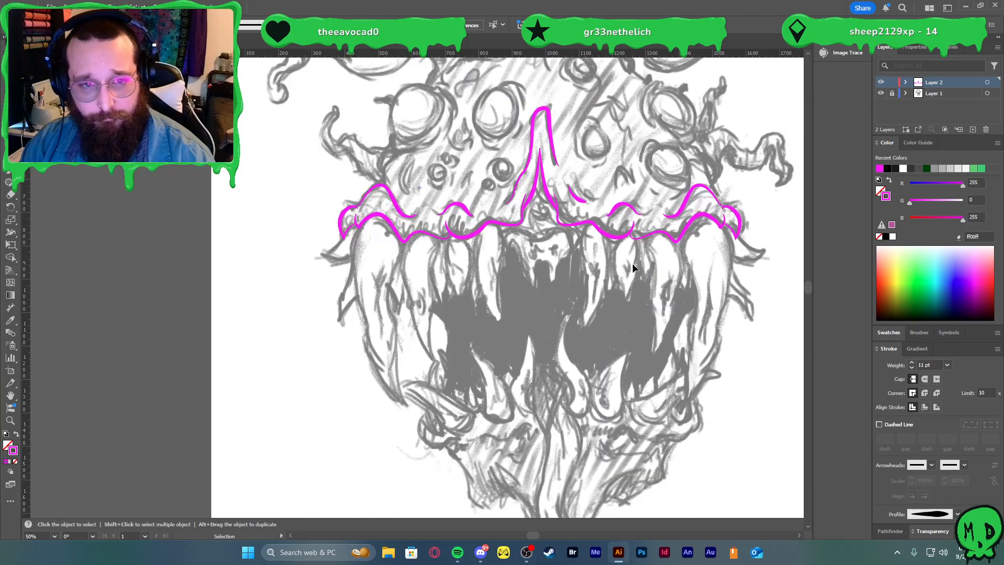
pyautogui.hscroll(1, 694, 285)
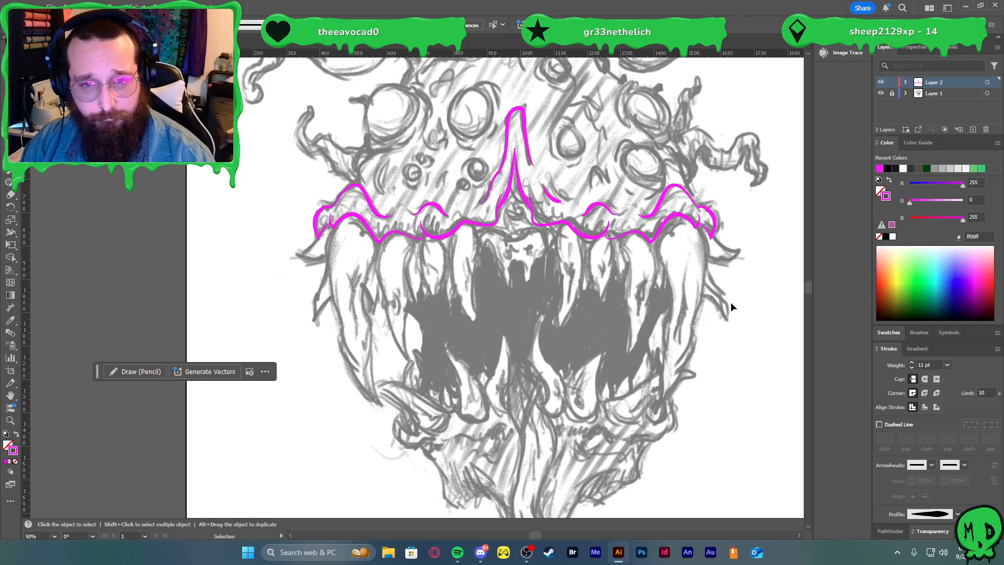
pyautogui.moveTo(731, 304); pyautogui.dragTo(242, 115)
pyautogui.click(661, 323)
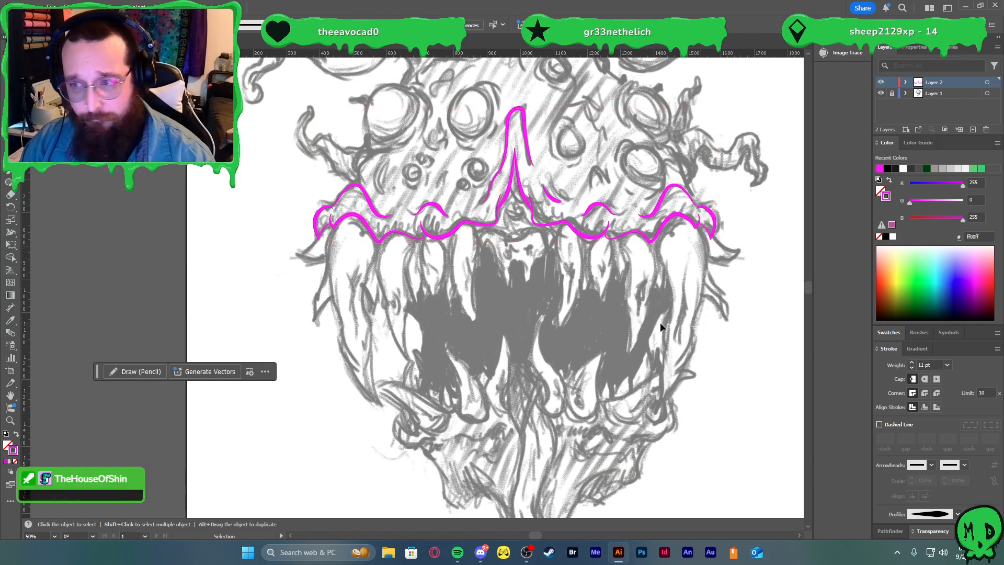
# - Trace the long fang just left of the mouth's centre with a Pen path down its outer edge to the tip and up its inner crease
pyautogui.scroll(2, 512, 313)
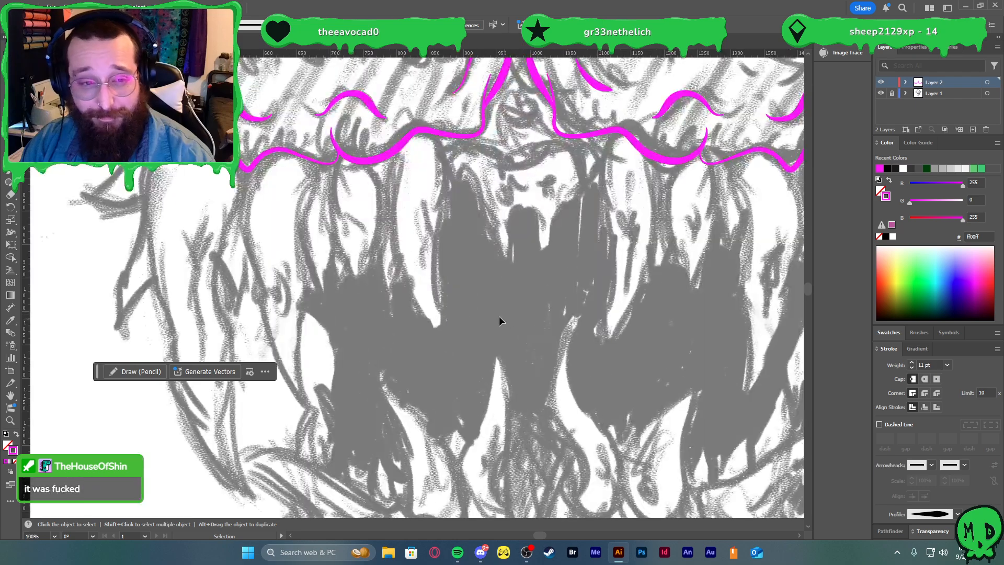
pyautogui.scroll(1, 498, 316)
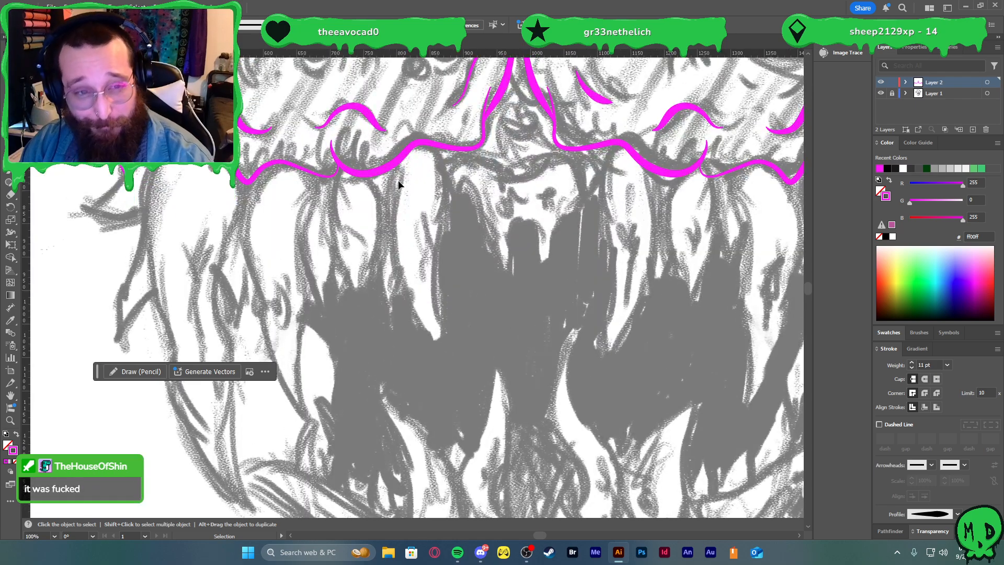
pyautogui.press('p')
pyautogui.click(398, 163)
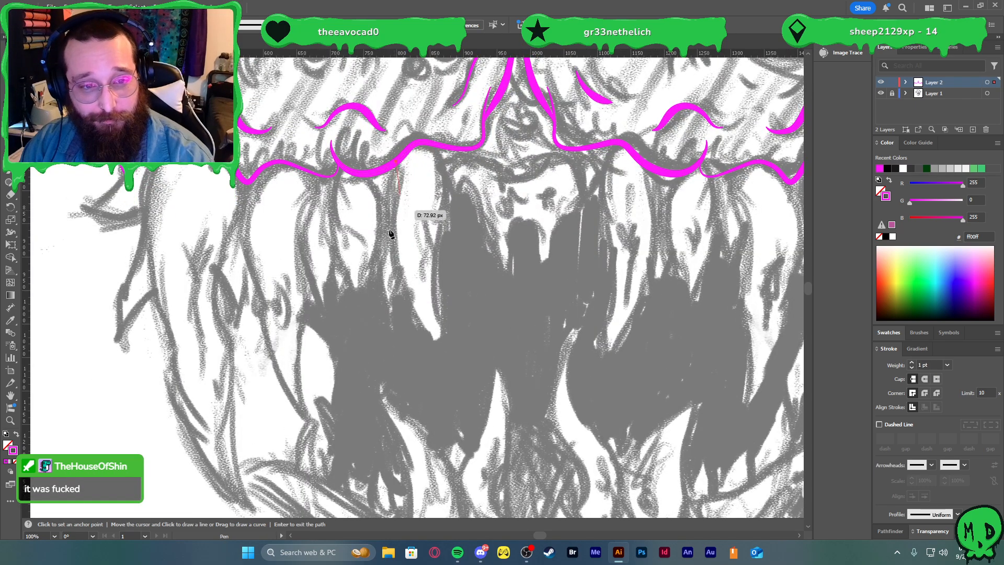
pyautogui.moveTo(441, 347); pyautogui.dragTo(520, 409)
pyautogui.click(441, 348)
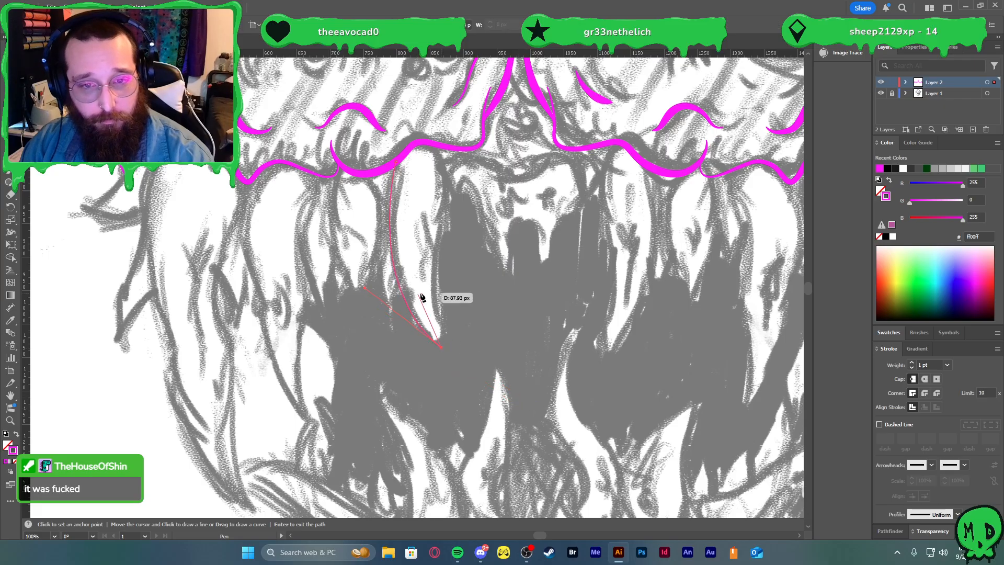
pyautogui.moveTo(422, 212); pyautogui.dragTo(424, 203)
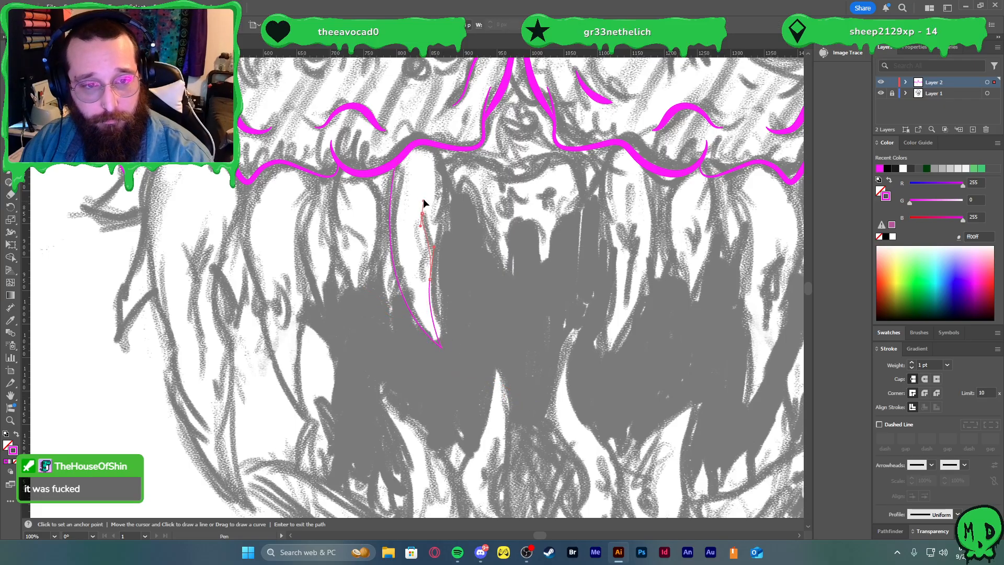
pyautogui.press('v')
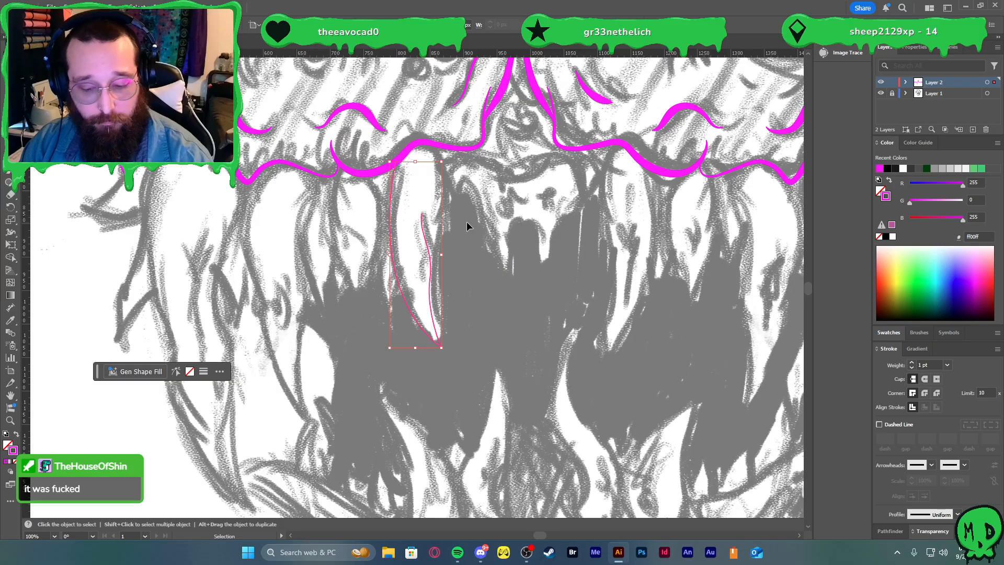
# - Trace the same fang's inner edge with a separate Pen path from the upper lip curving down to meet the crease line
pyautogui.press('p')
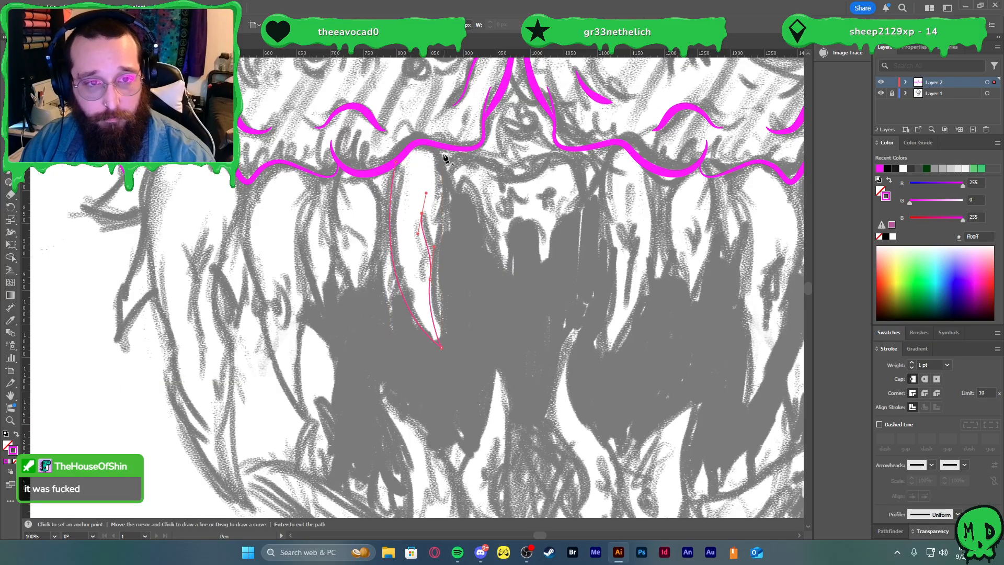
pyautogui.click(441, 147)
pyautogui.moveTo(453, 187); pyautogui.dragTo(445, 215)
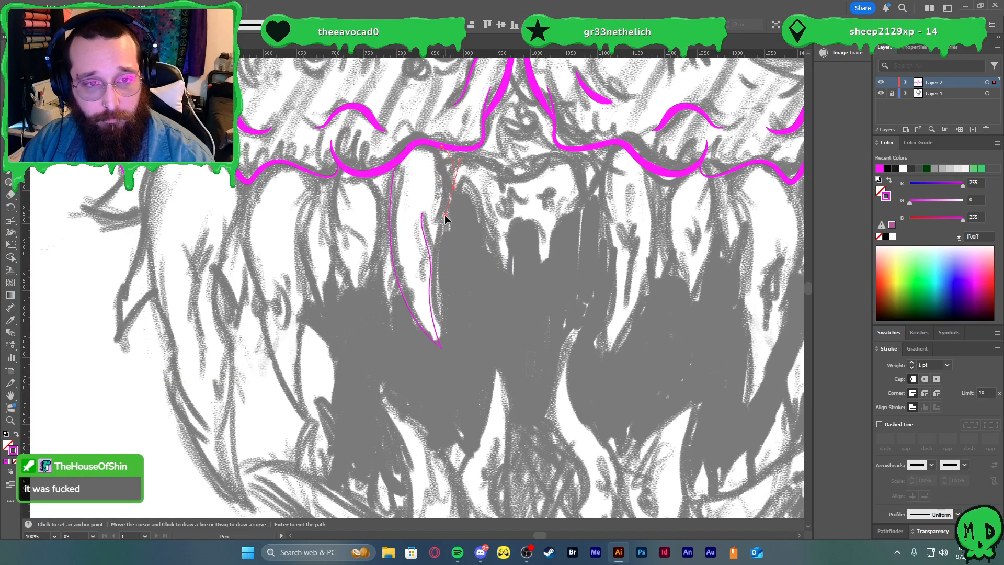
pyautogui.moveTo(430, 258); pyautogui.dragTo(430, 302)
pyautogui.press('v')
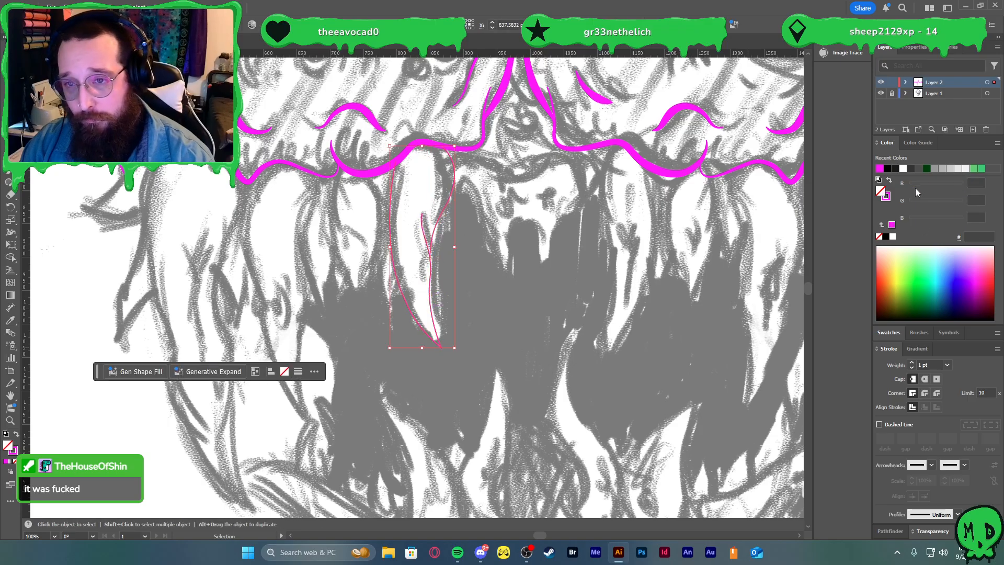
# - Recolour the fang's strokes cyan (00ffff) and set their weight to 11 pt to match the magenta lip outline
pyautogui.moveTo(962, 185)
pyautogui.mouseDown()
pyautogui.moveTo(898, 192)
pyautogui.moveTo(966, 200)
pyautogui.mouseUp()
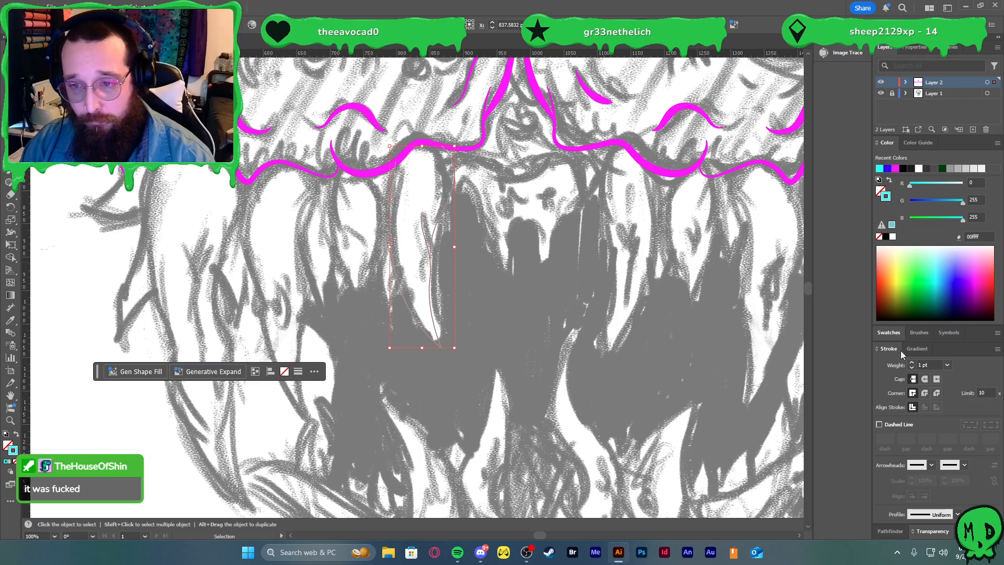
pyautogui.click(912, 363)
pyautogui.click(913, 363)
pyautogui.click(913, 363)
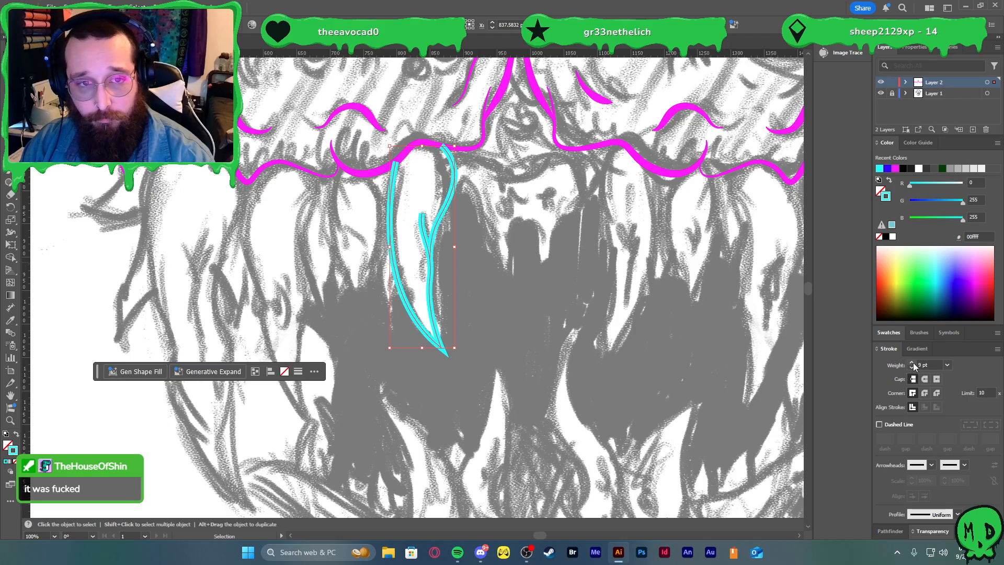
pyautogui.click(913, 364)
pyautogui.click(676, 175)
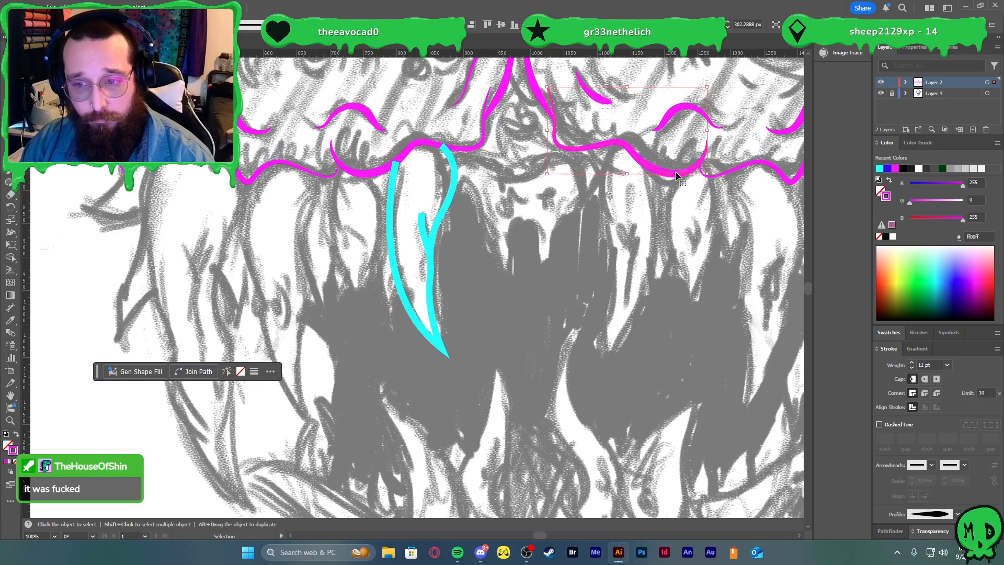
pyautogui.click(431, 292)
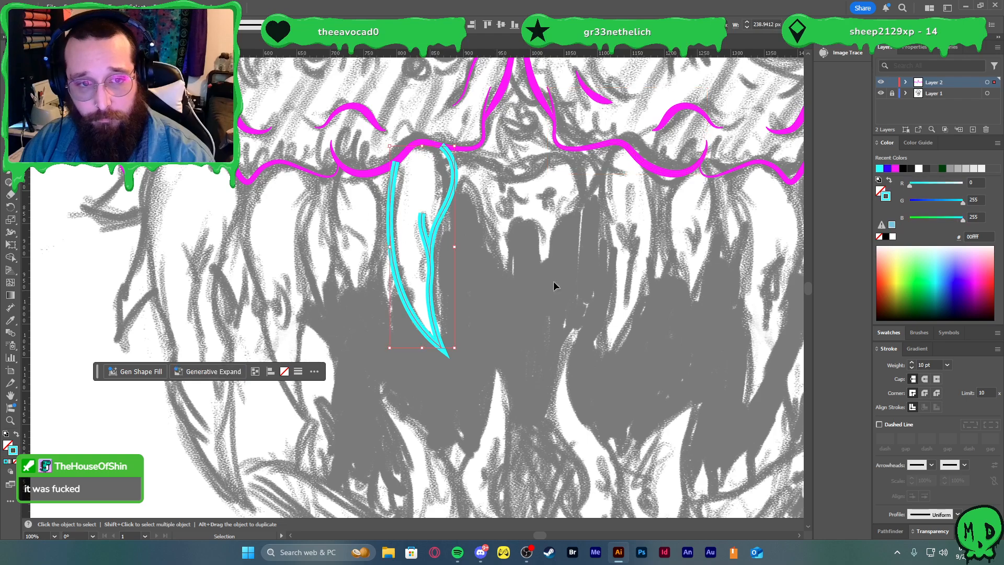
pyautogui.click(911, 362)
pyautogui.click(526, 313)
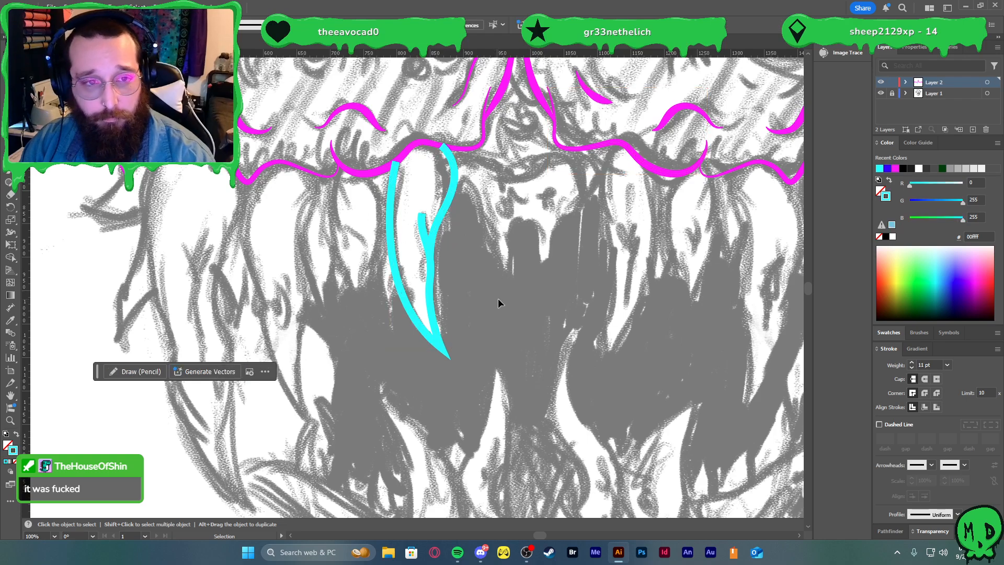
# - Send the cyan fang paths behind the magenta lip outline and deselect them
pyautogui.click(391, 209)
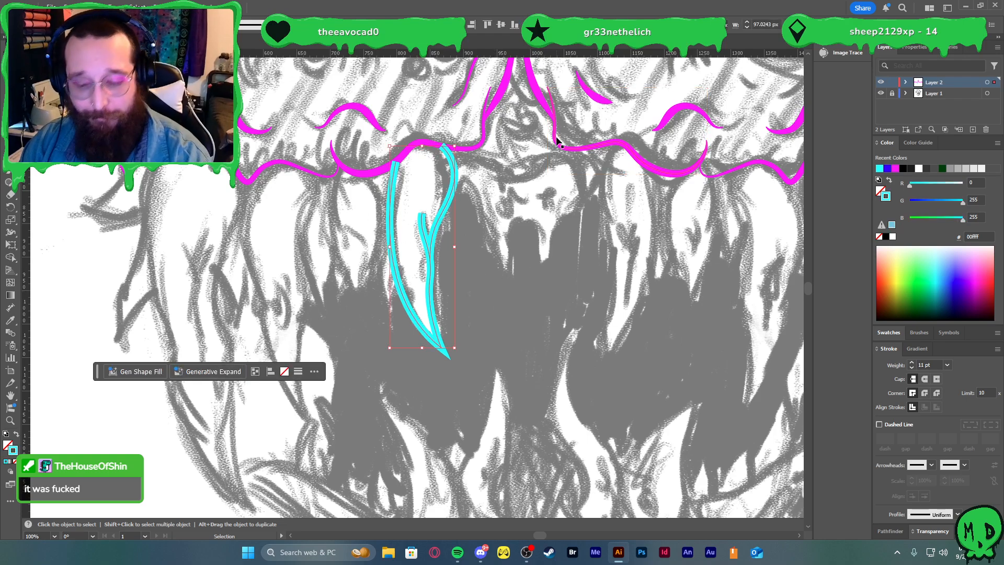
pyautogui.press('ctrl')
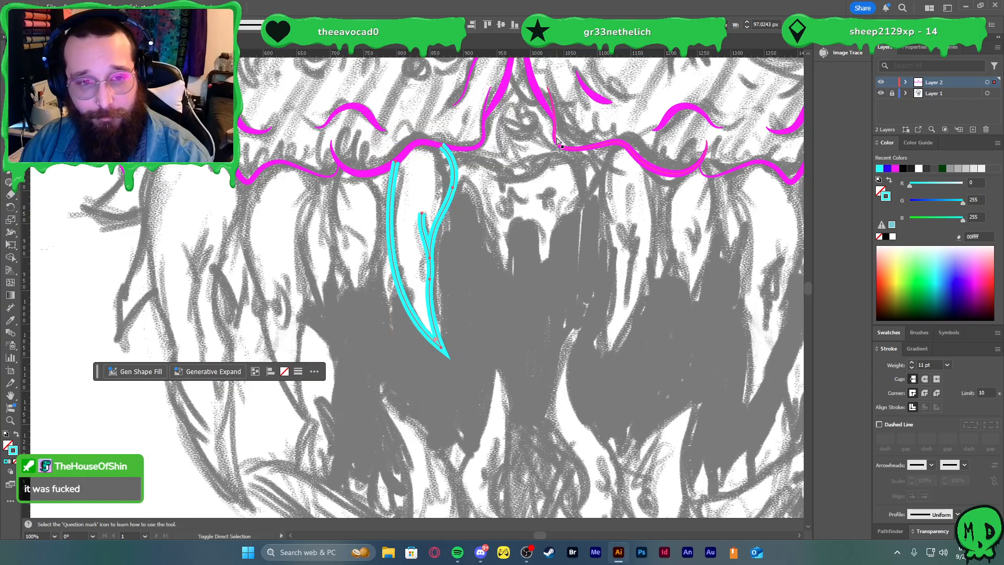
pyautogui.click(500, 118)
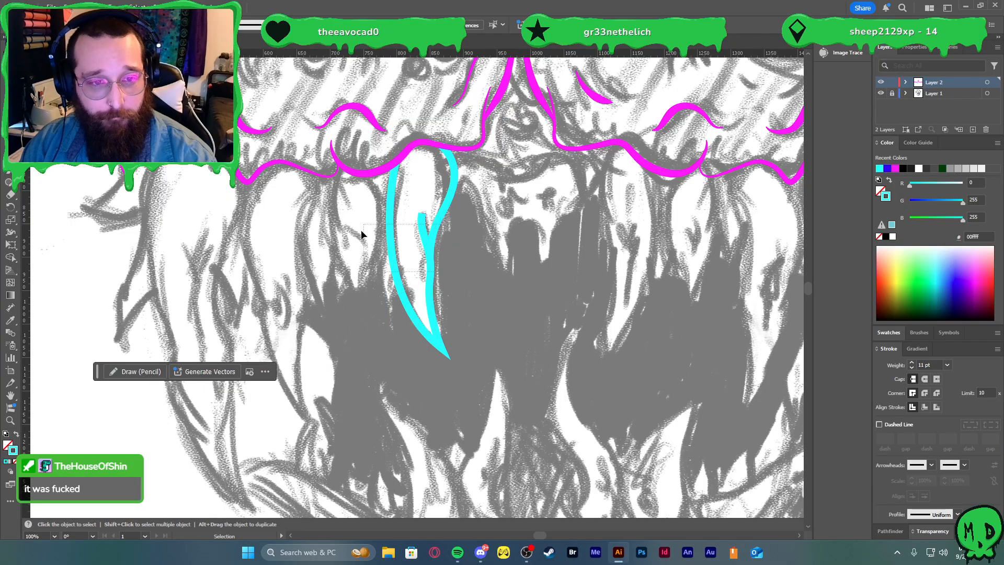
# - Trace the shorter fang to the left of the first one with a cyan Pen path from the lip to its tip and back up
pyautogui.hscroll(-2, 545, 287)
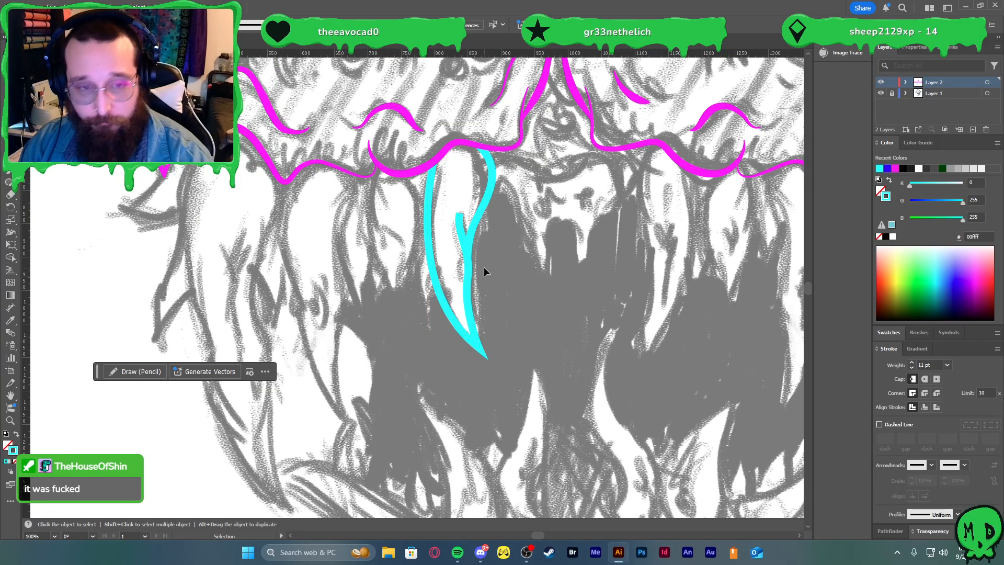
pyautogui.press('p')
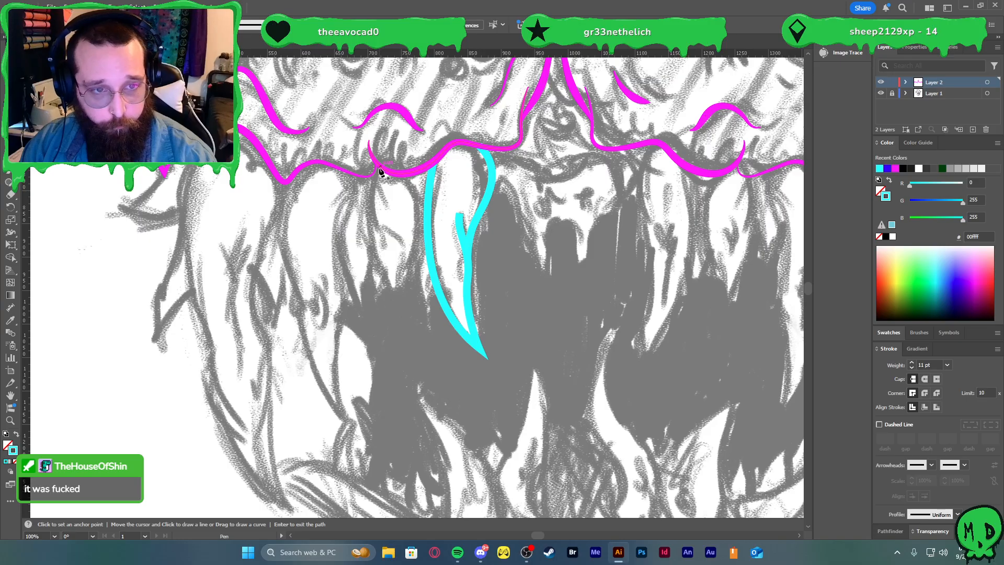
pyautogui.click(381, 170)
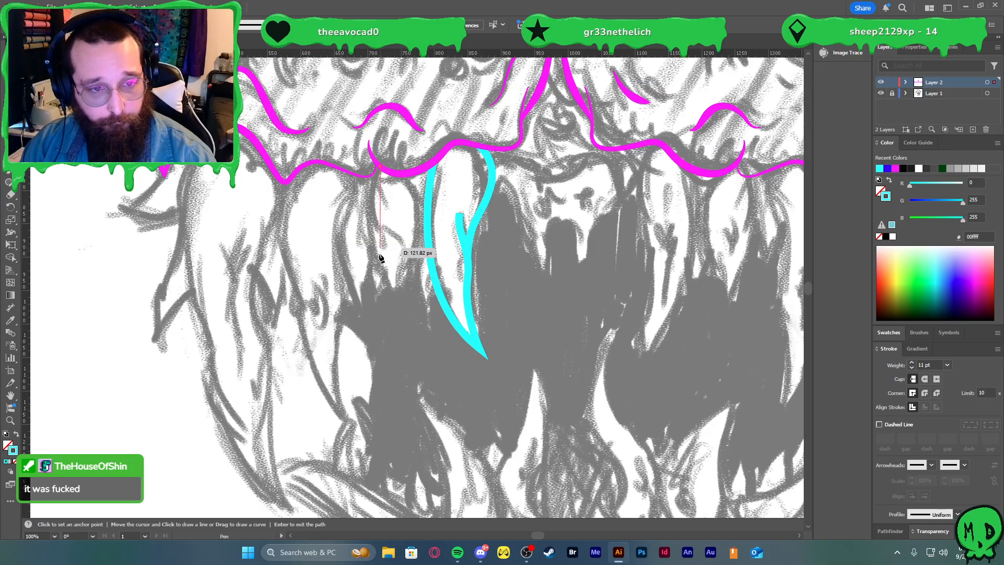
pyautogui.moveTo(378, 264); pyautogui.dragTo(390, 300)
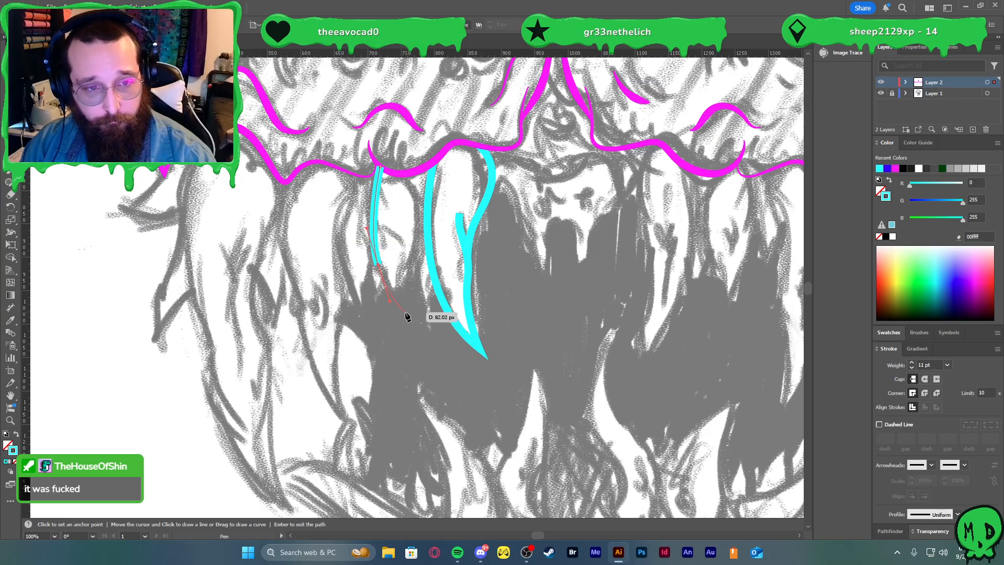
pyautogui.hotkey('ctrl', 'z')
pyautogui.moveTo(370, 213); pyautogui.dragTo(373, 241)
pyautogui.moveTo(406, 309)
pyautogui.mouseDown()
pyautogui.moveTo(429, 337)
pyautogui.moveTo(415, 320)
pyautogui.mouseUp()
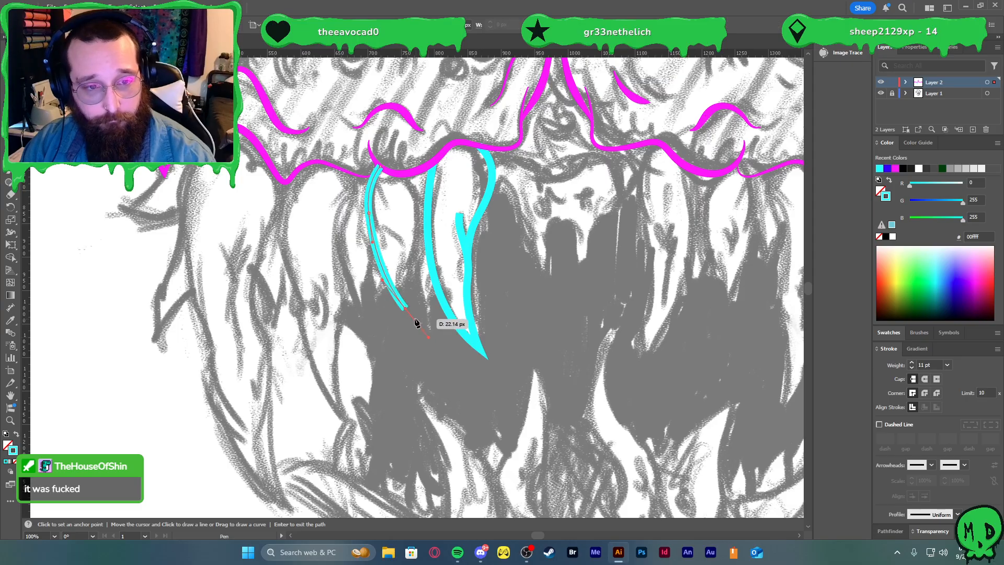
pyautogui.moveTo(419, 231); pyautogui.dragTo(420, 228)
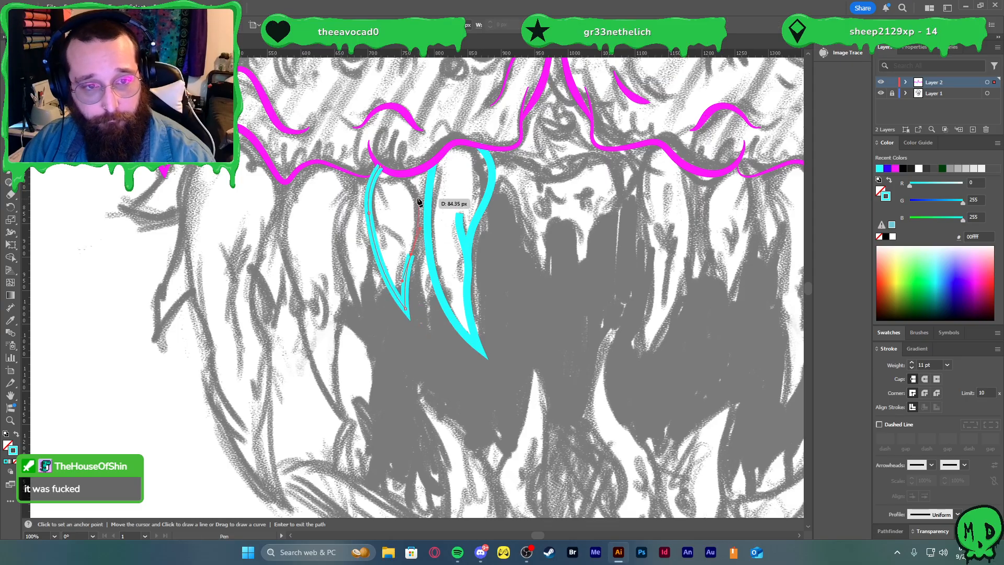
pyautogui.moveTo(412, 174); pyautogui.dragTo(389, 151)
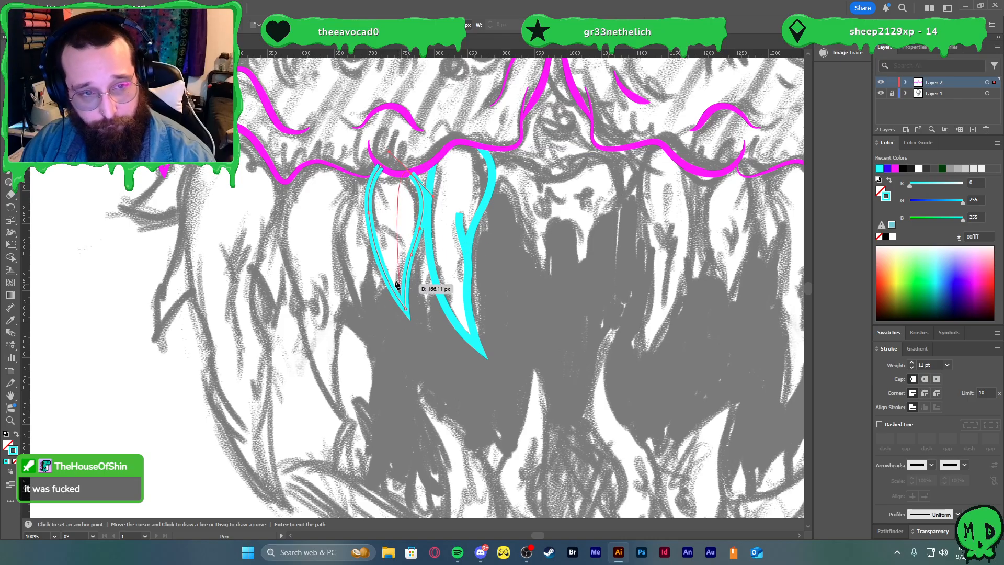
pyautogui.press('v')
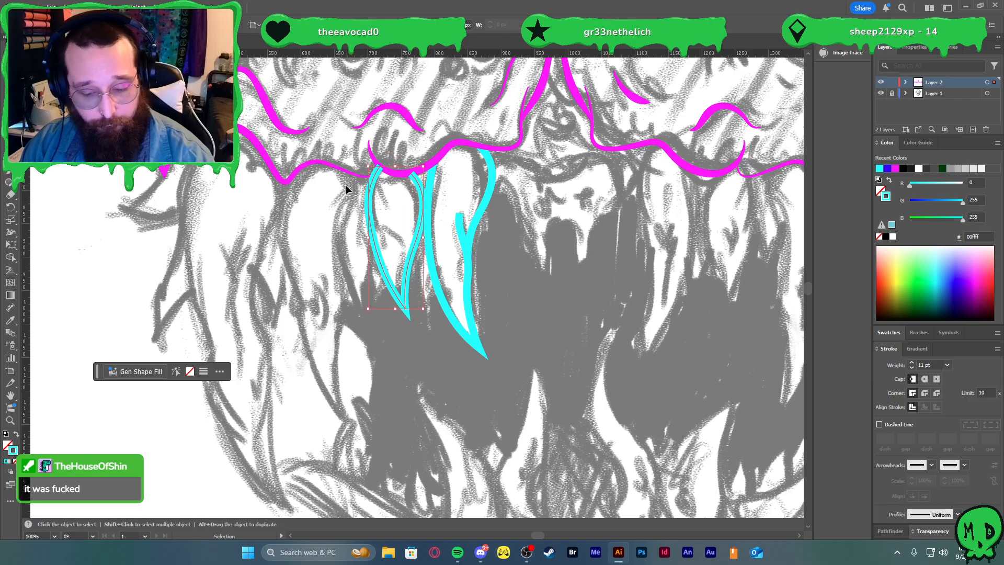
# - Trace the third fang outward with a separate cyan Pen path, ending its inner edge against the neighbouring fang, and deselect it
pyautogui.press('p')
pyautogui.hotkey('ctrl', 'shift', 'a')
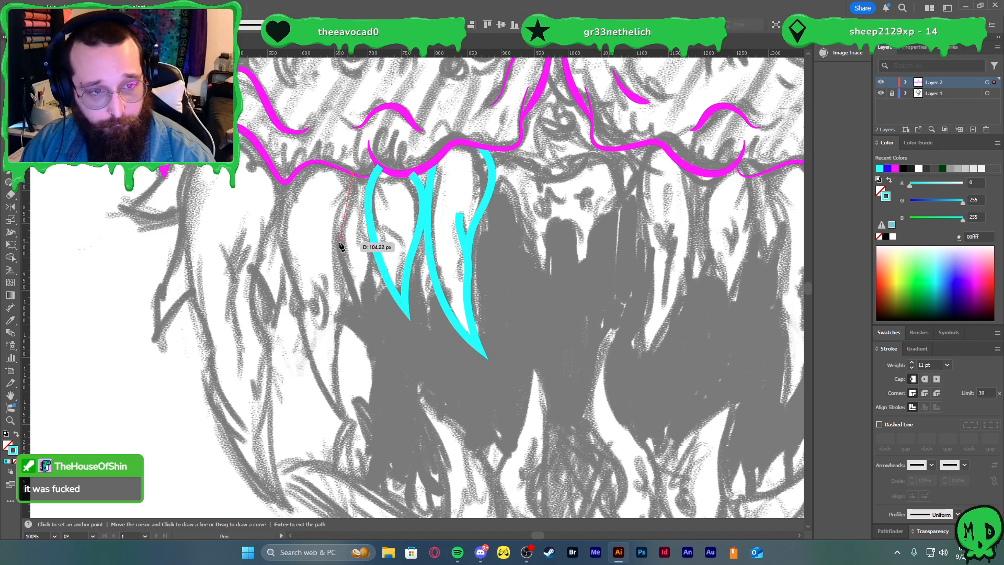
pyautogui.moveTo(341, 242); pyautogui.dragTo(346, 268)
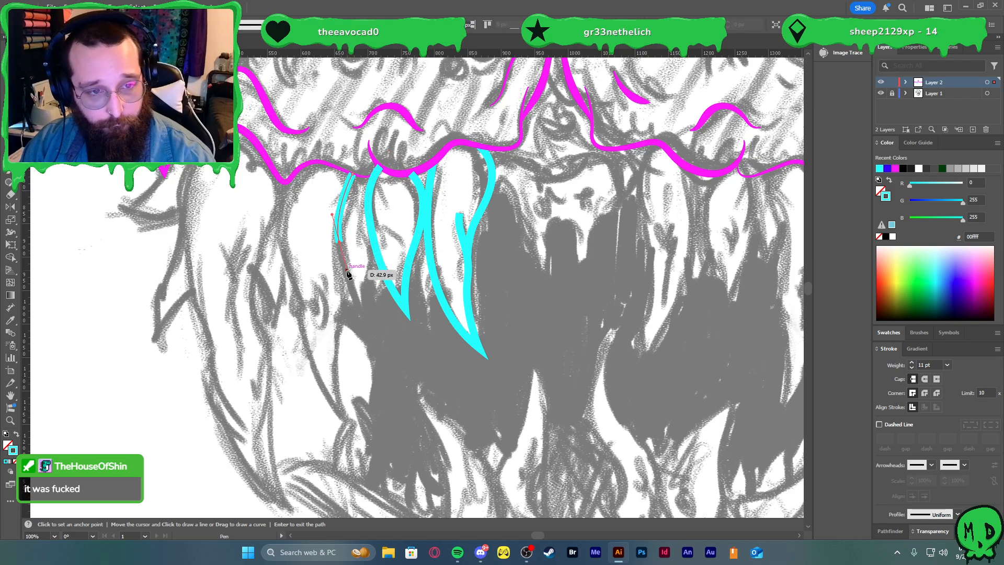
pyautogui.click(367, 316)
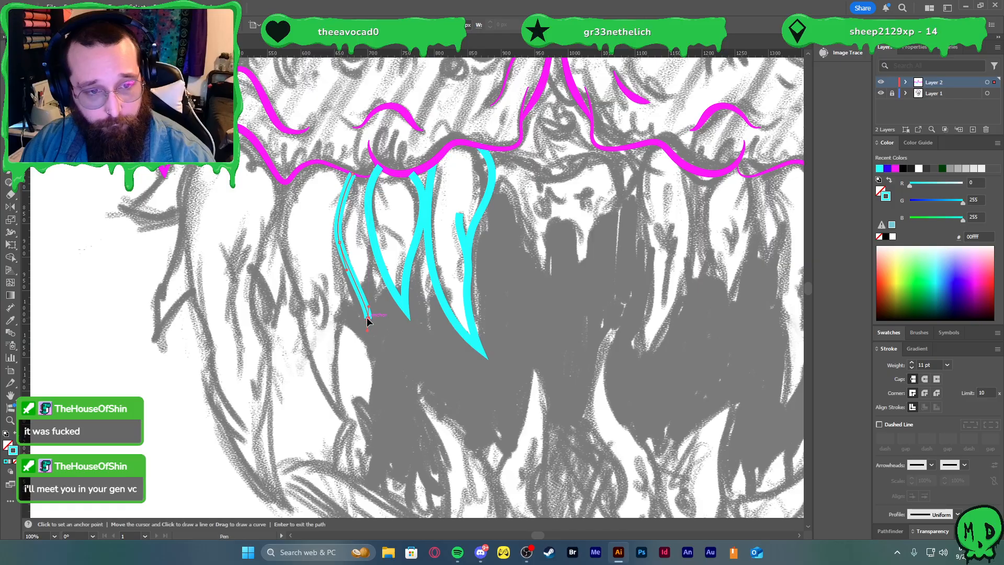
pyautogui.moveTo(372, 285)
pyautogui.mouseDown()
pyautogui.moveTo(366, 268)
pyautogui.moveTo(379, 249)
pyautogui.mouseUp()
pyautogui.press('a')
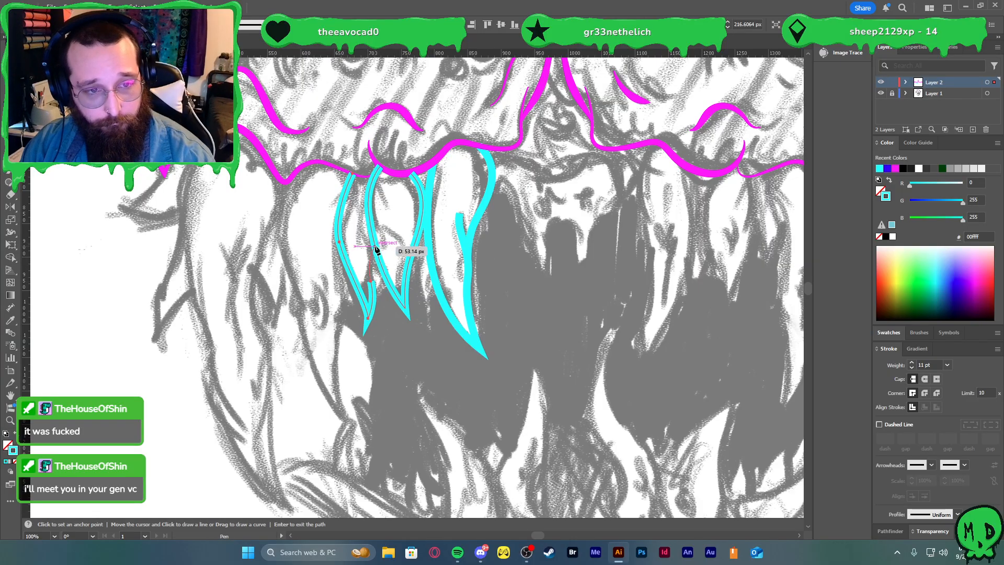
pyautogui.press('v')
pyautogui.click(388, 234)
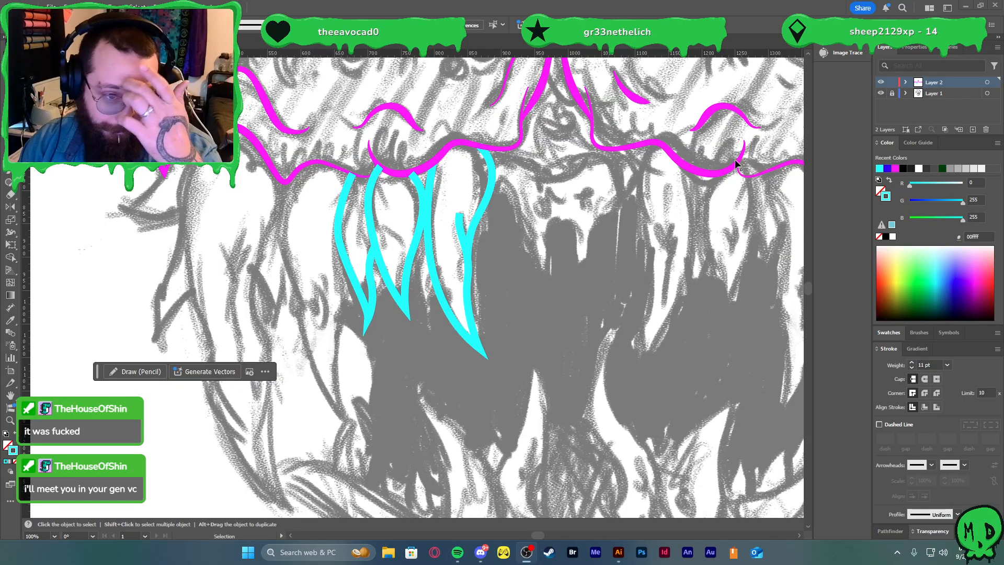
# - Send all cyan fang paths behind the magenta lip outline and reshape the curve of the third fang's outer edge with its handle
pyautogui.click(476, 235)
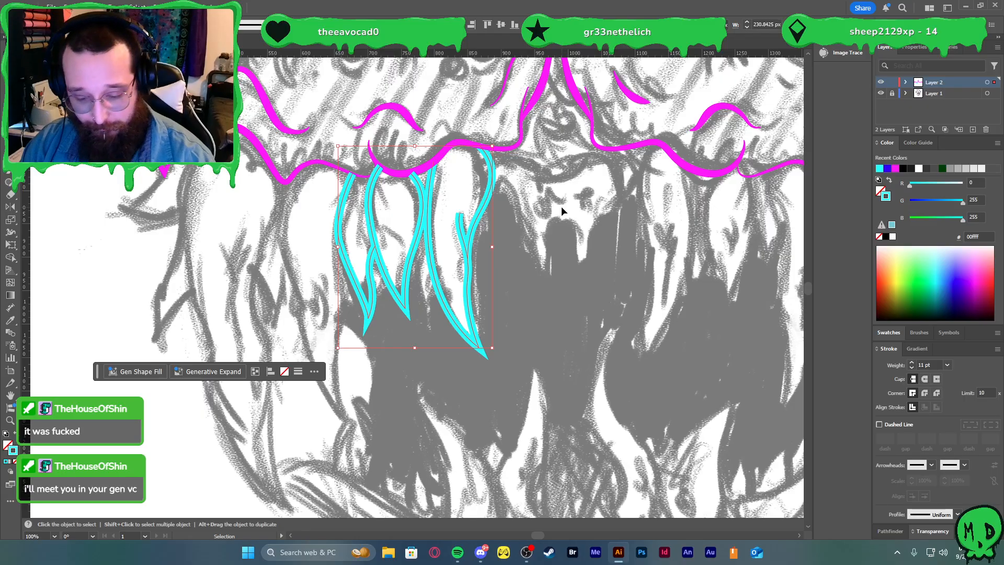
pyautogui.press('a')
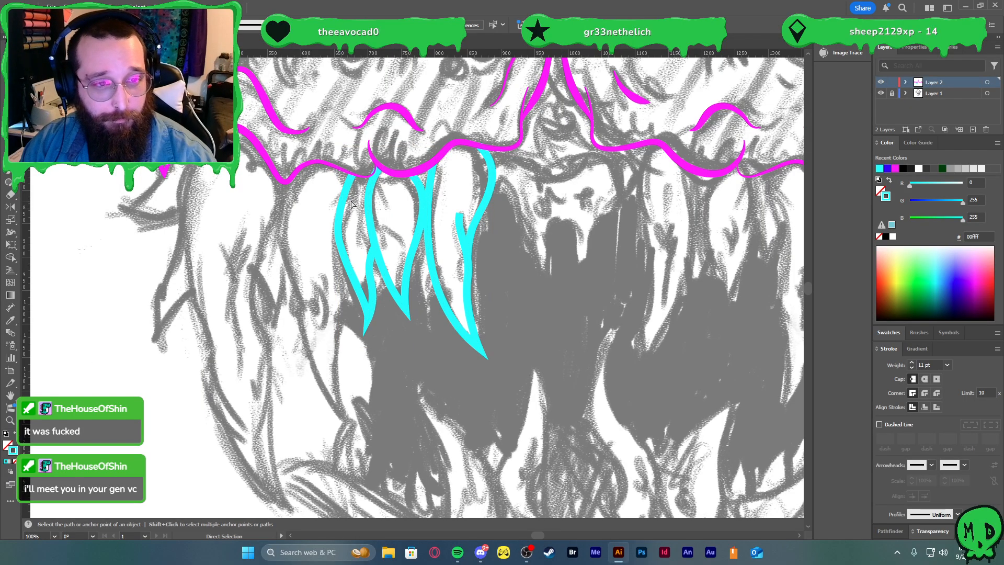
pyautogui.click(344, 203)
pyautogui.click(332, 217)
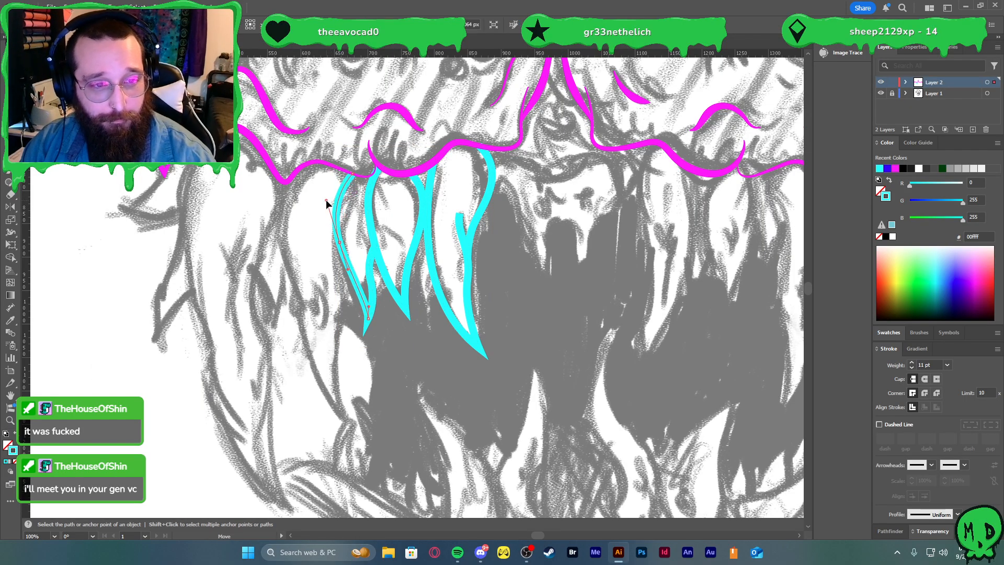
# - Trace the fourth fang's upper outer edge with a cyan Pen path curving down from the magenta lip, and end the path
pyautogui.press('p')
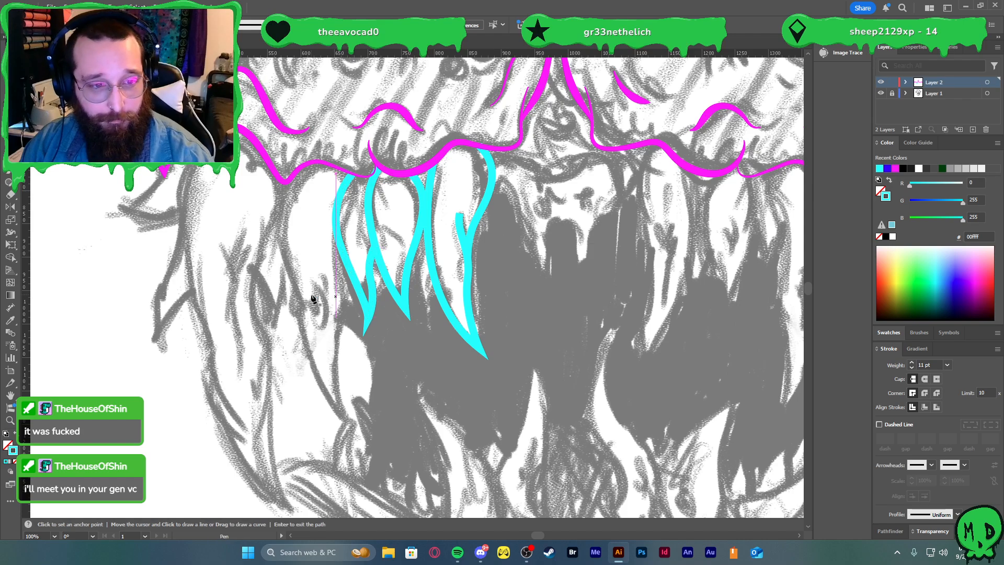
pyautogui.click(287, 181)
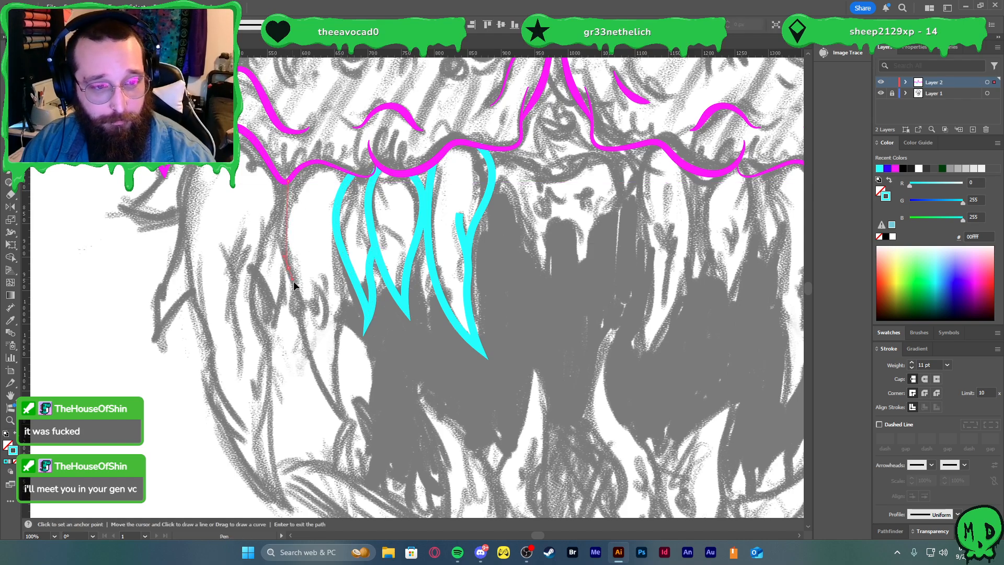
pyautogui.click(273, 238)
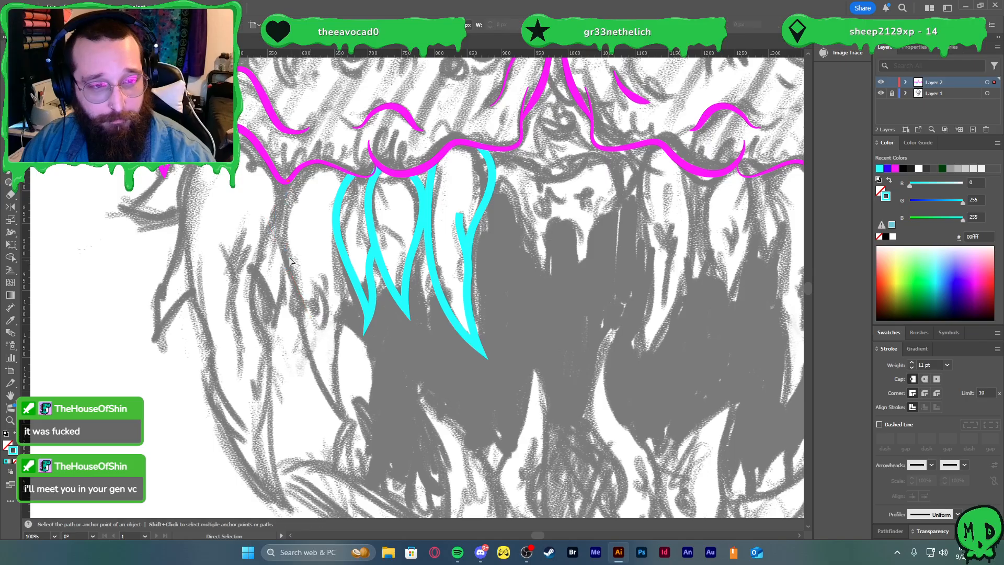
pyautogui.moveTo(292, 266); pyautogui.dragTo(314, 340)
pyautogui.press('Return')
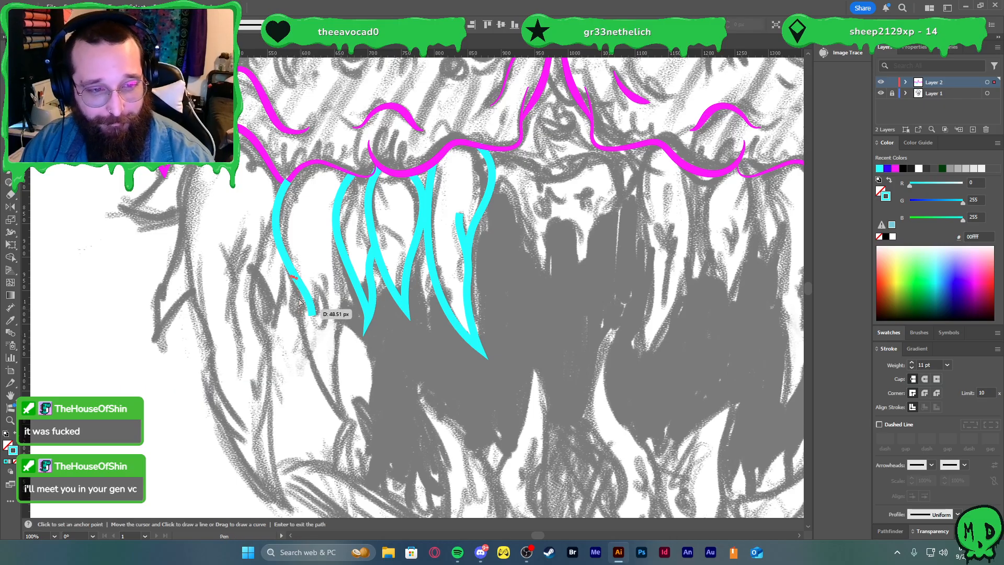
# - Trace the fourth fang's lower part with a separate cyan Pen path from its outer edge to the tip and back up, and deselect it
pyautogui.press('a')
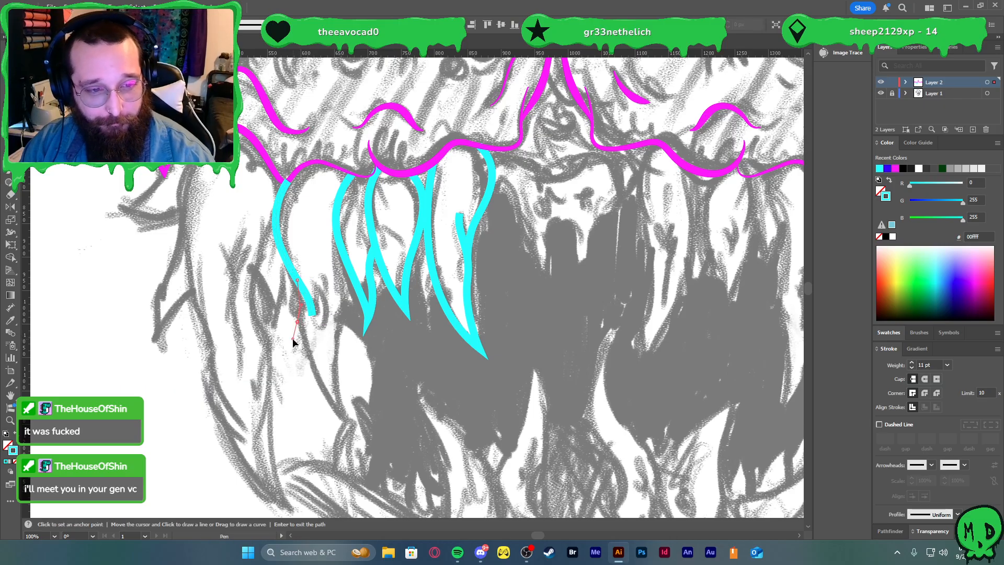
pyautogui.moveTo(296, 281); pyautogui.dragTo(302, 323)
pyautogui.press('p')
pyautogui.moveTo(345, 417)
pyautogui.mouseDown()
pyautogui.moveTo(364, 421)
pyautogui.moveTo(378, 448)
pyautogui.moveTo(344, 416)
pyautogui.mouseUp()
pyautogui.moveTo(331, 347); pyautogui.dragTo(333, 341)
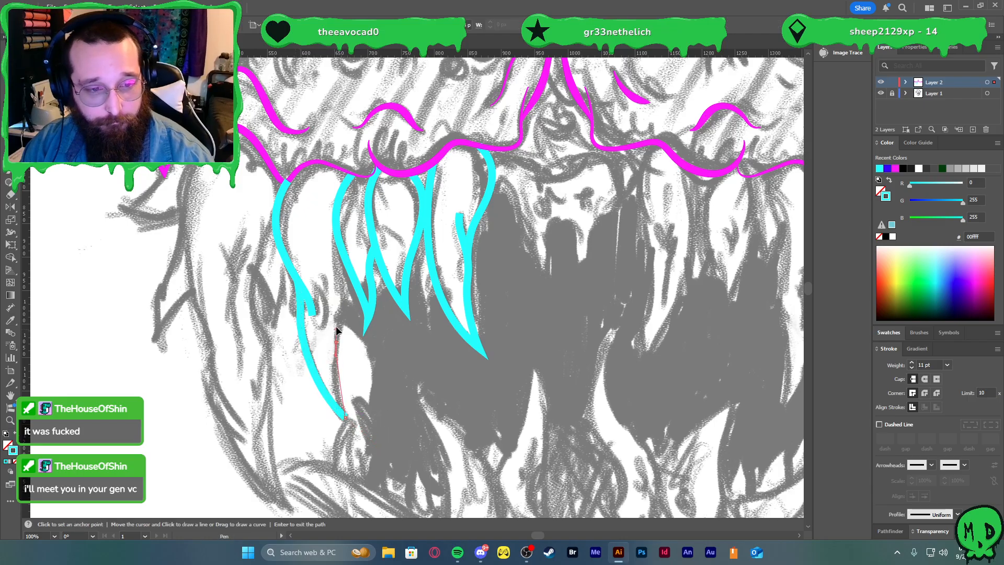
pyautogui.moveTo(341, 303); pyautogui.dragTo(329, 261)
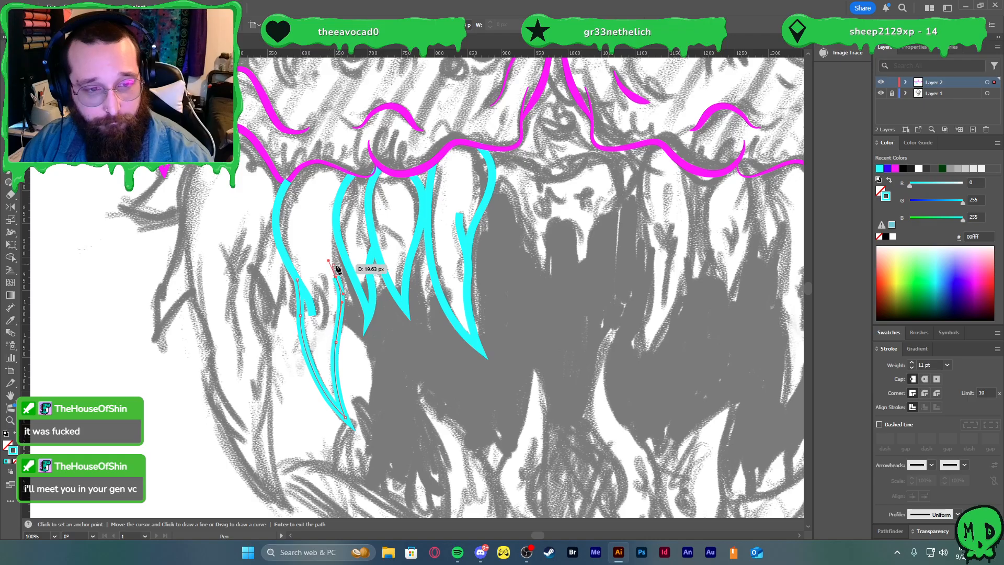
pyautogui.press('v')
pyautogui.click(367, 342)
# - Trace the small jagged points joining the fourth fang's inner edge to the third fang with a cyan Pen path and deselect it
pyautogui.press('p')
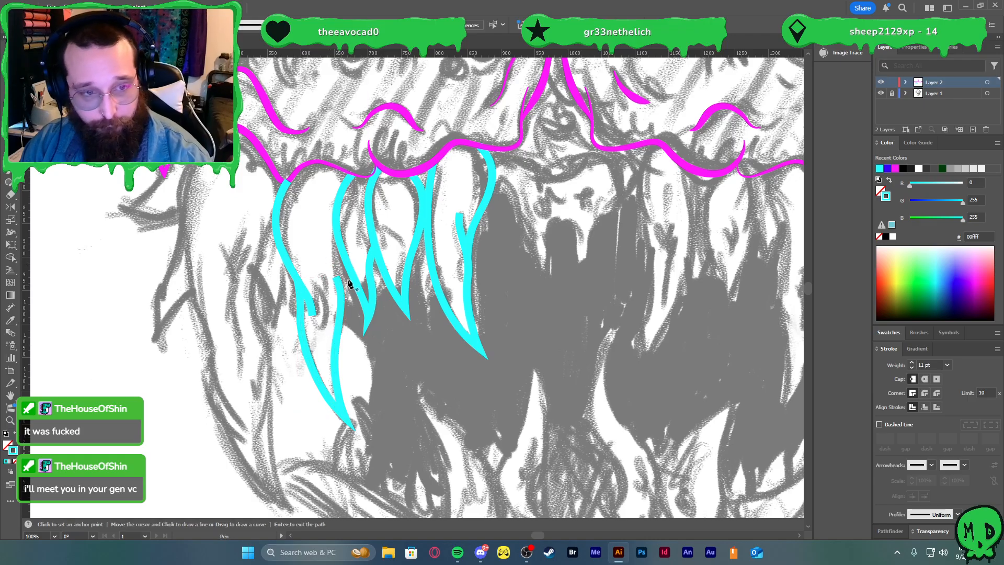
pyautogui.scroll(2, 341, 273)
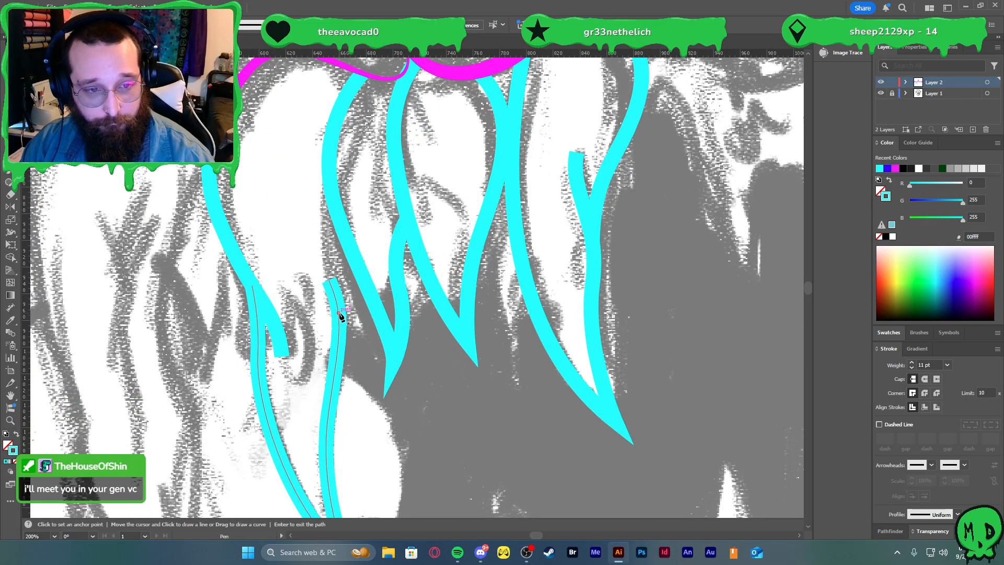
pyautogui.click(339, 313)
pyautogui.moveTo(359, 335); pyautogui.dragTo(360, 336)
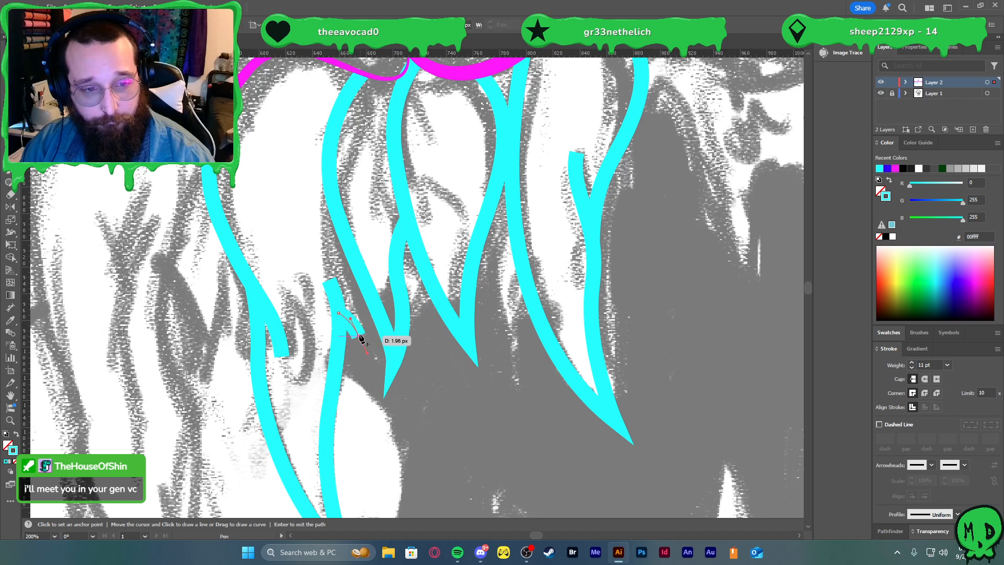
pyautogui.click(369, 303)
pyautogui.click(357, 263)
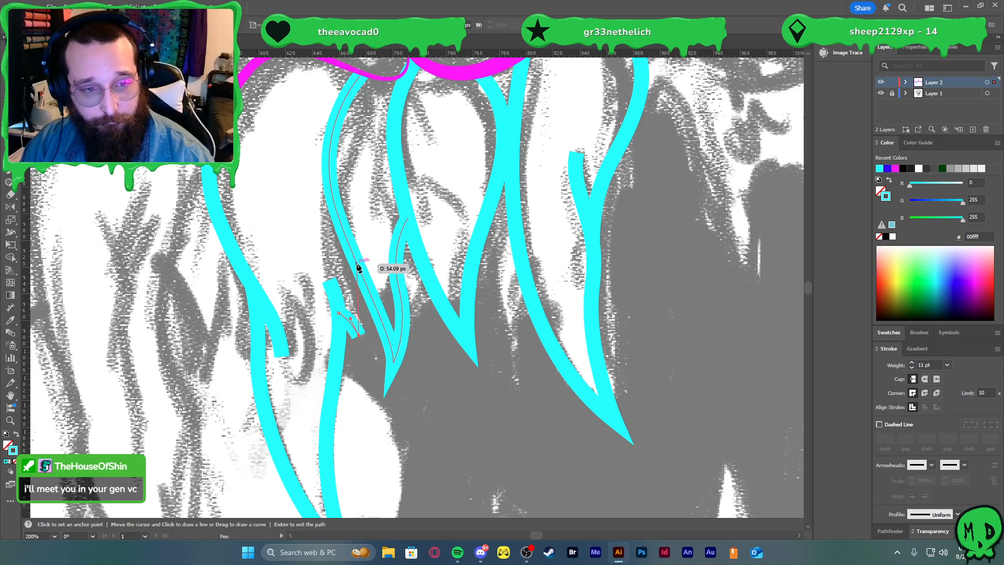
pyautogui.click(344, 223)
pyautogui.press('v')
pyautogui.click(400, 403)
# - Trace the outer edge of the large outermost fang with a curved cyan Pen path from the lip corner downward, and deselect it
pyautogui.scroll(-4, 422, 382)
pyautogui.scroll(3, 371, 372)
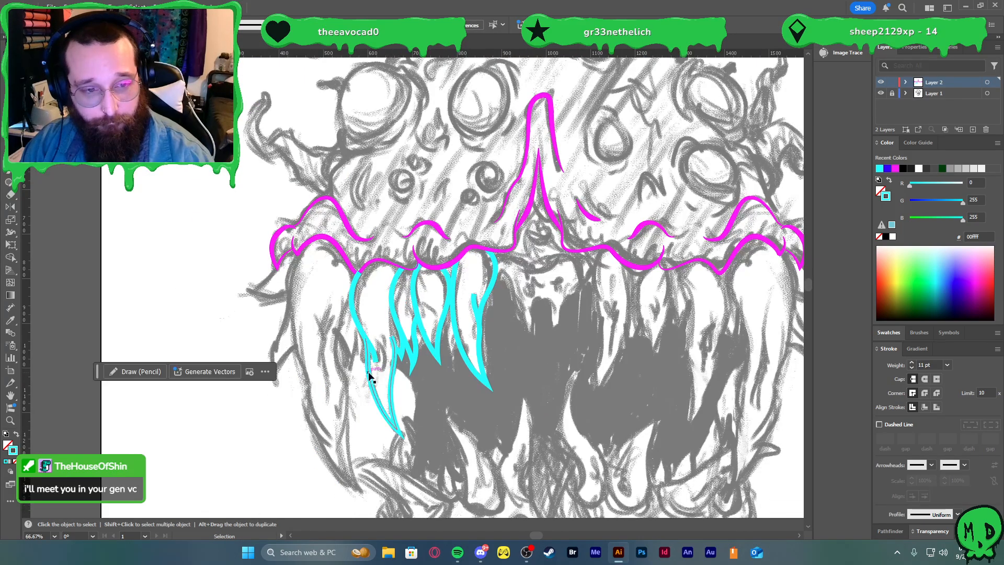
pyautogui.scroll(-5, 371, 372)
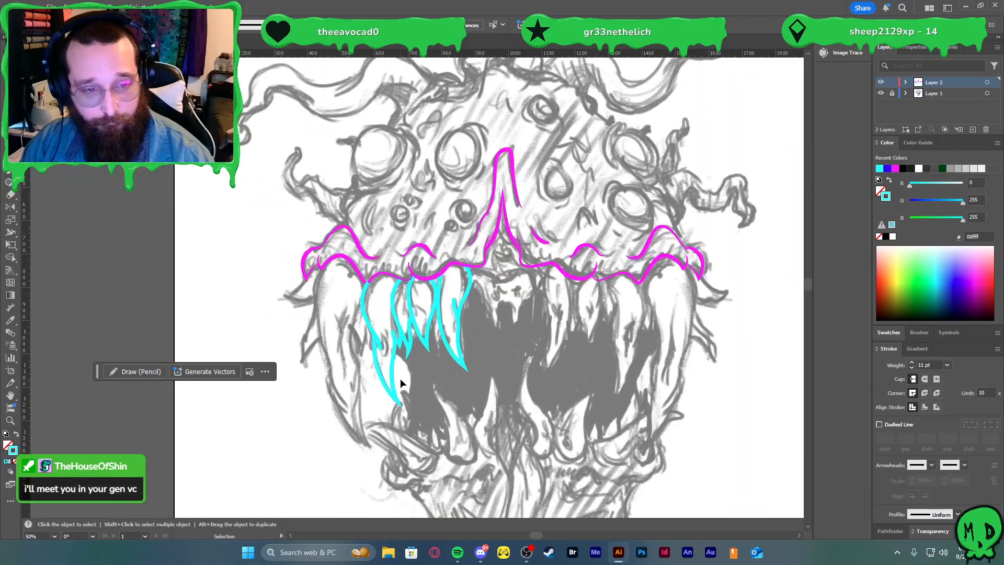
pyautogui.scroll(3, 394, 365)
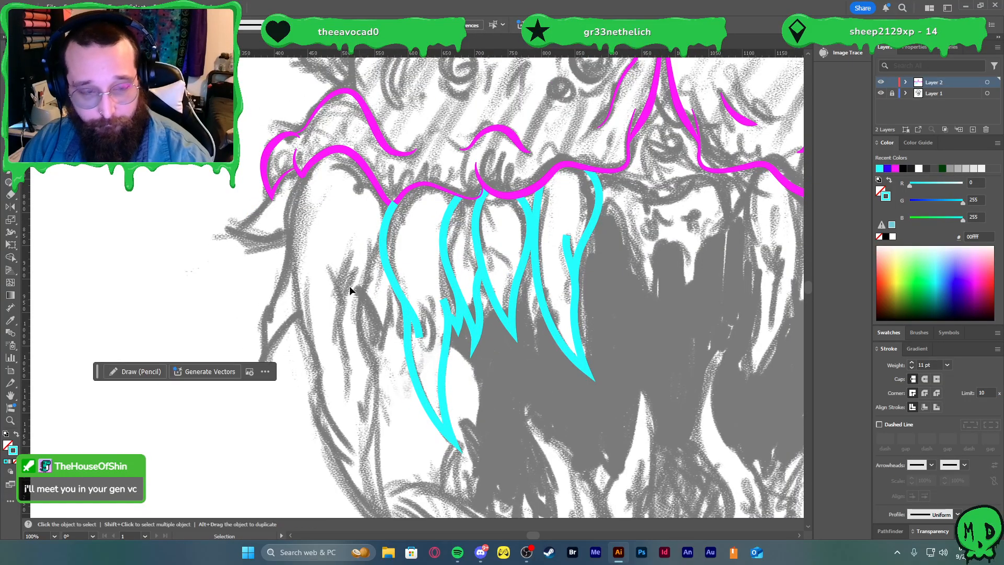
pyautogui.press('p')
pyautogui.click(303, 175)
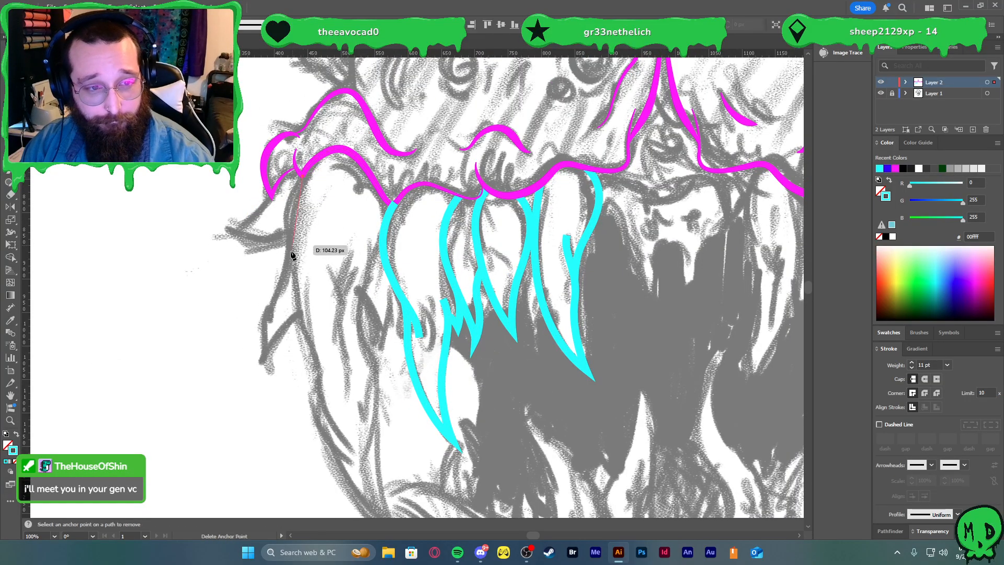
pyautogui.click(294, 214)
pyautogui.click(294, 260)
pyautogui.hotkey('ctrl', 'z')
pyautogui.hotkey('ctrl', 'z')
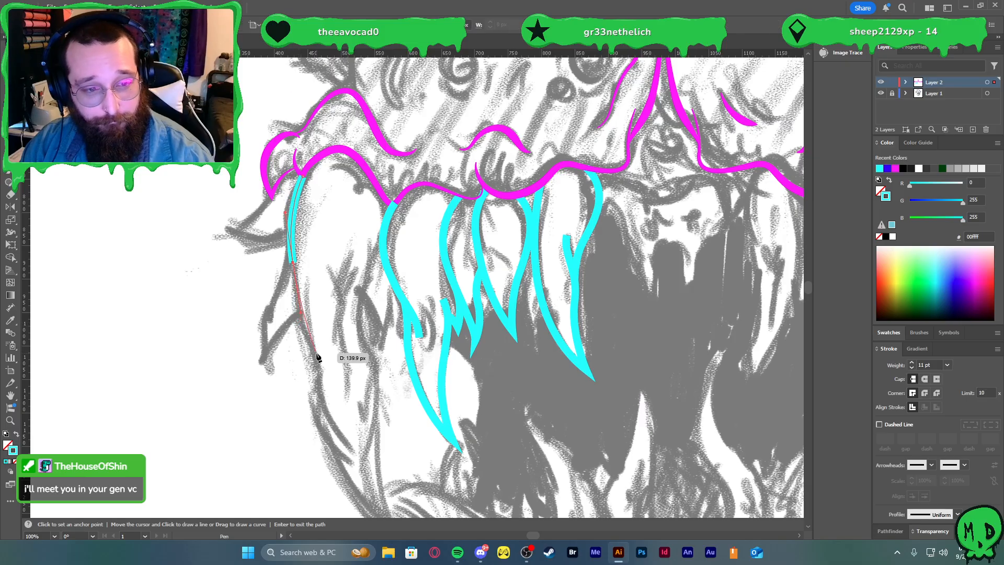
pyautogui.moveTo(316, 353); pyautogui.dragTo(315, 377)
pyautogui.scroll(-3, 309, 415)
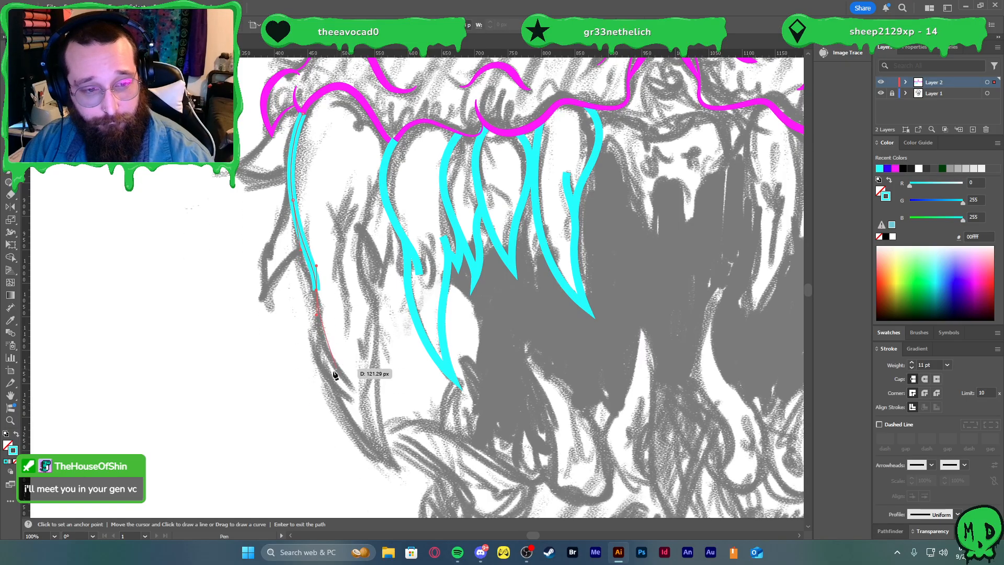
pyautogui.keyDown('ctrl'); pyautogui.click(350, 387); pyautogui.keyUp('ctrl')
pyautogui.moveTo(381, 425); pyautogui.dragTo(382, 426)
pyautogui.keyDown('ctrl'); pyautogui.click(419, 428); pyautogui.keyUp('ctrl')
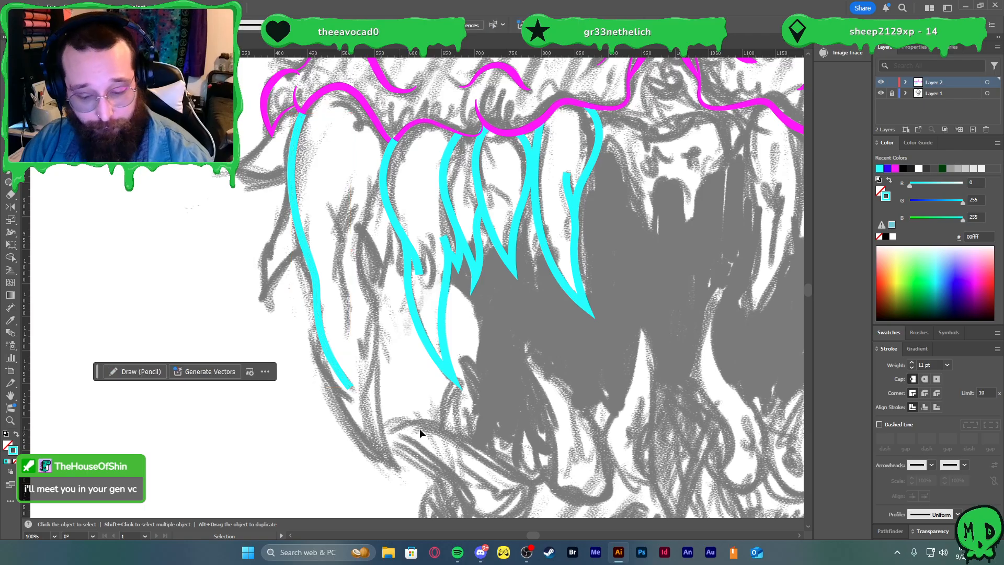
# - Trace the outermost fang's upper inner edge with a cyan Pen path branching down from the fourth fang's outer edge, and deselect it
pyautogui.click(382, 179)
pyautogui.moveTo(370, 228); pyautogui.dragTo(362, 258)
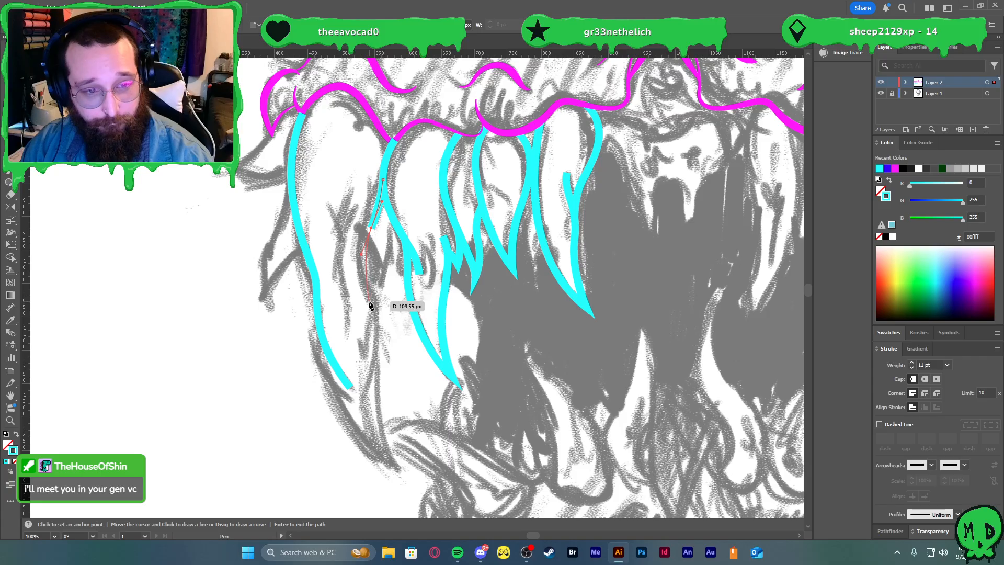
pyautogui.moveTo(369, 301); pyautogui.dragTo(375, 348)
pyautogui.hotkey('ctrl', 'z')
pyautogui.press('v')
pyautogui.click(395, 384)
# - Trace the outermost fang's lower section with a cyan Pen path from its outer edge to the tip and up to its inner edge
pyautogui.press('p')
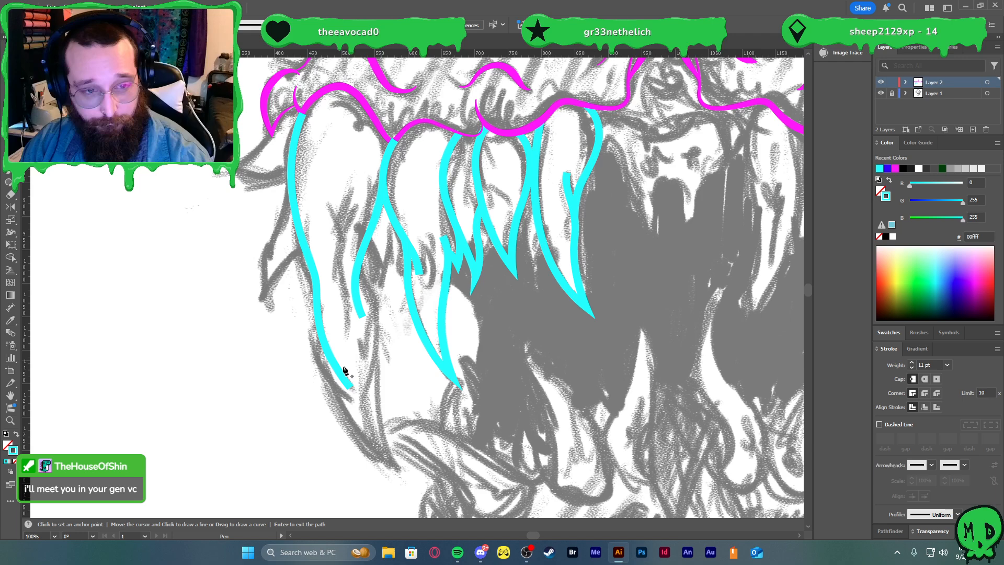
pyautogui.click(321, 333)
pyautogui.moveTo(396, 466)
pyautogui.mouseDown()
pyautogui.moveTo(462, 522)
pyautogui.moveTo(451, 484)
pyautogui.moveTo(461, 467)
pyautogui.moveTo(474, 475)
pyautogui.moveTo(395, 414)
pyautogui.mouseUp()
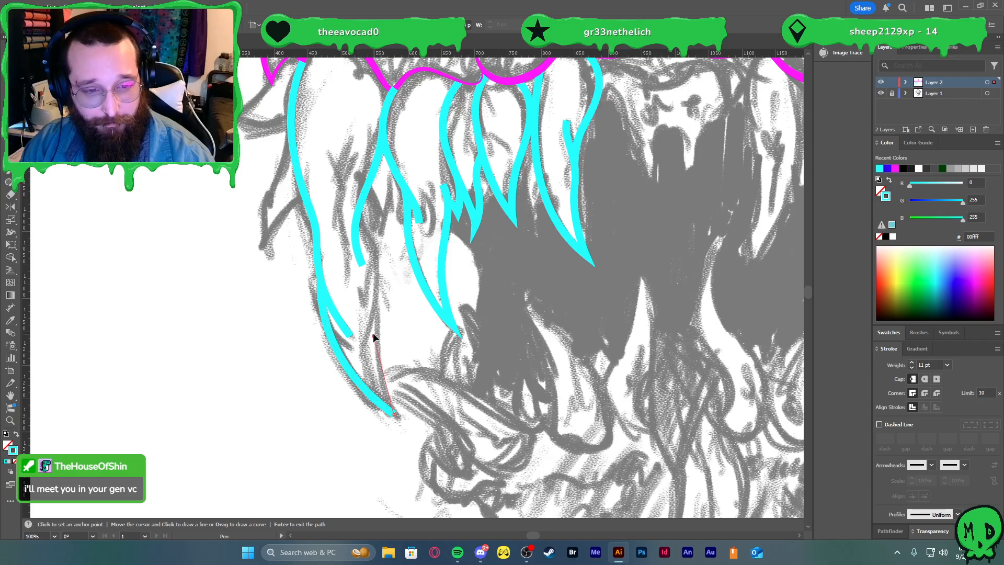
pyautogui.moveTo(373, 336); pyautogui.dragTo(370, 290)
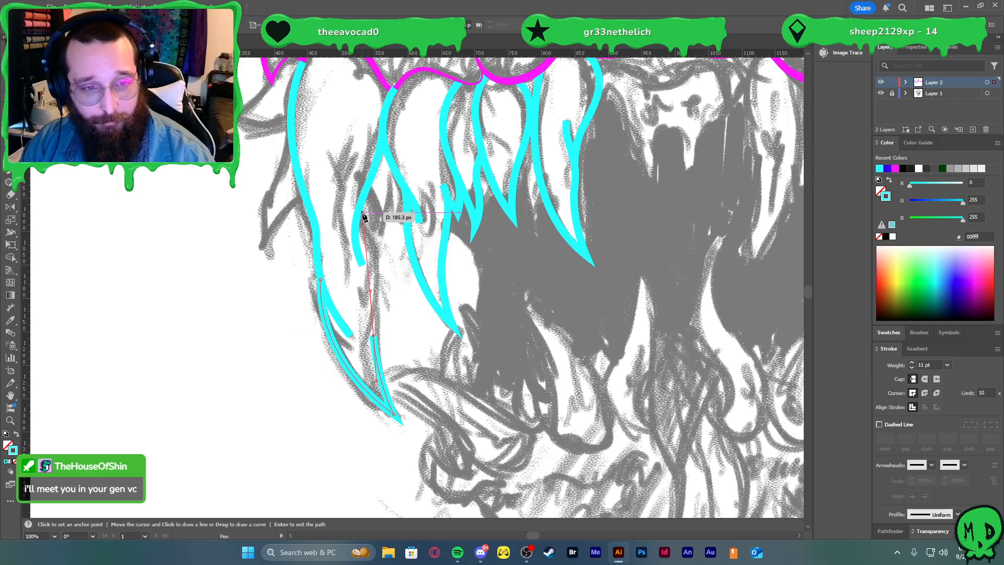
pyautogui.moveTo(361, 203); pyautogui.dragTo(332, 133)
pyautogui.press('v')
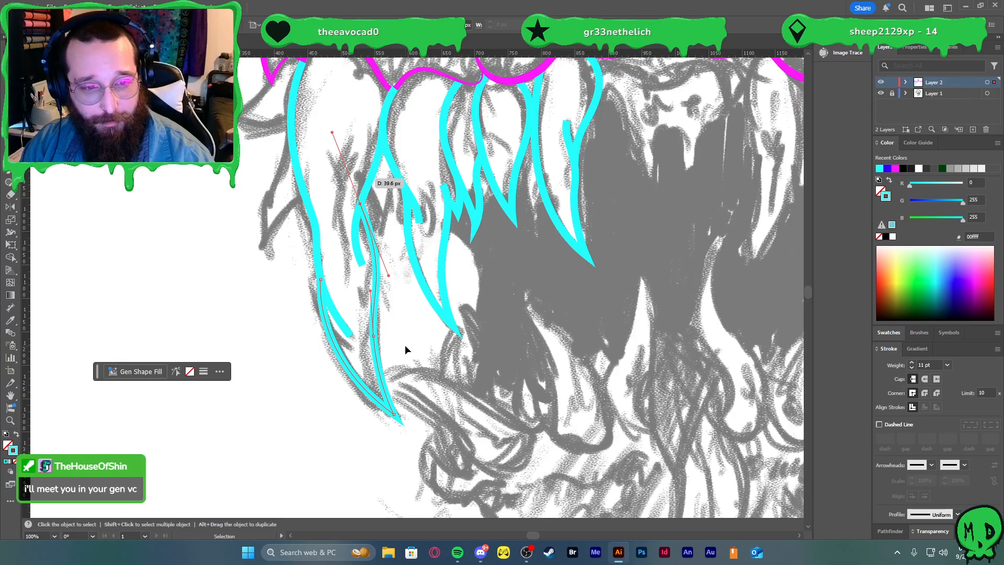
pyautogui.click(405, 345)
# - Trace the small spike beside the lip's outer corner with a cyan Pen path ending on the outermost fang, and deselect it
pyautogui.scroll(-1, 411, 316)
pyautogui.scroll(1, 397, 302)
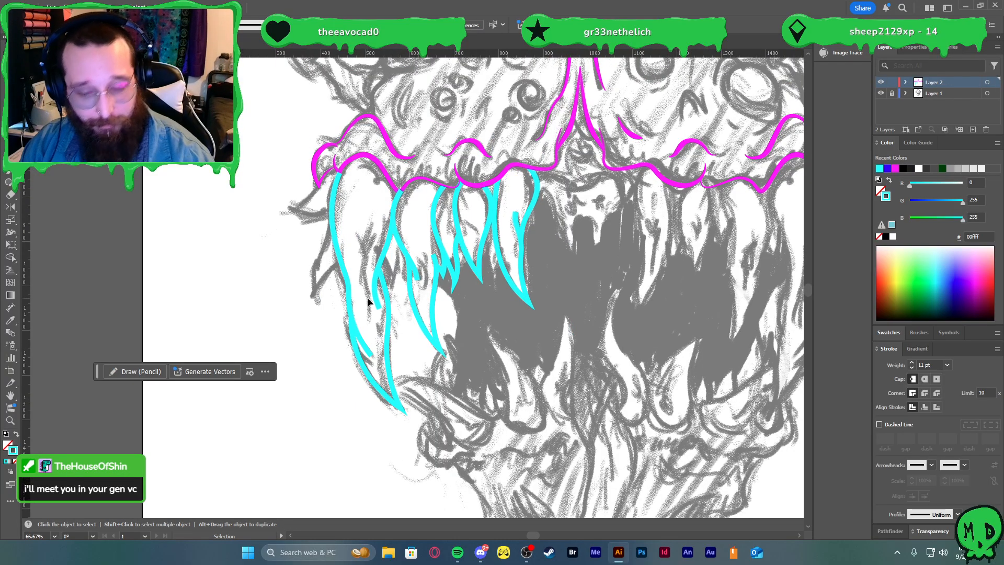
pyautogui.press('p')
pyautogui.scroll(2, 325, 193)
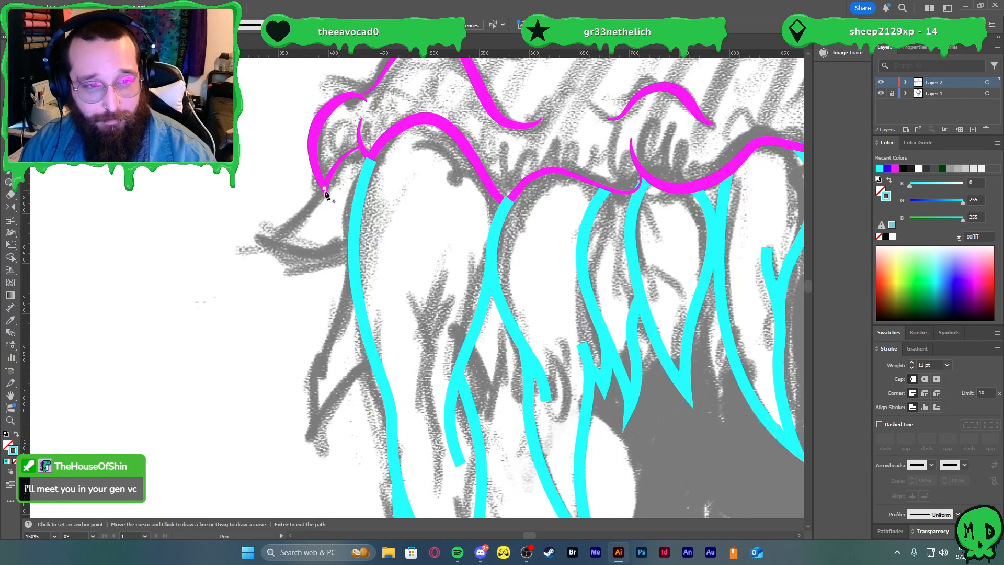
pyautogui.click(324, 189)
pyautogui.moveTo(272, 236); pyautogui.dragTo(238, 250)
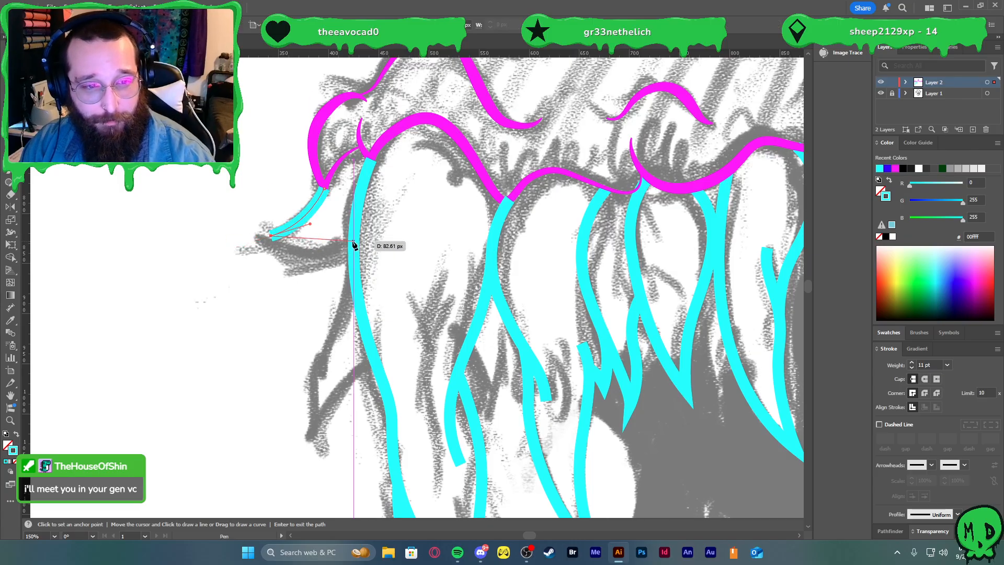
pyautogui.moveTo(355, 241); pyautogui.dragTo(395, 212)
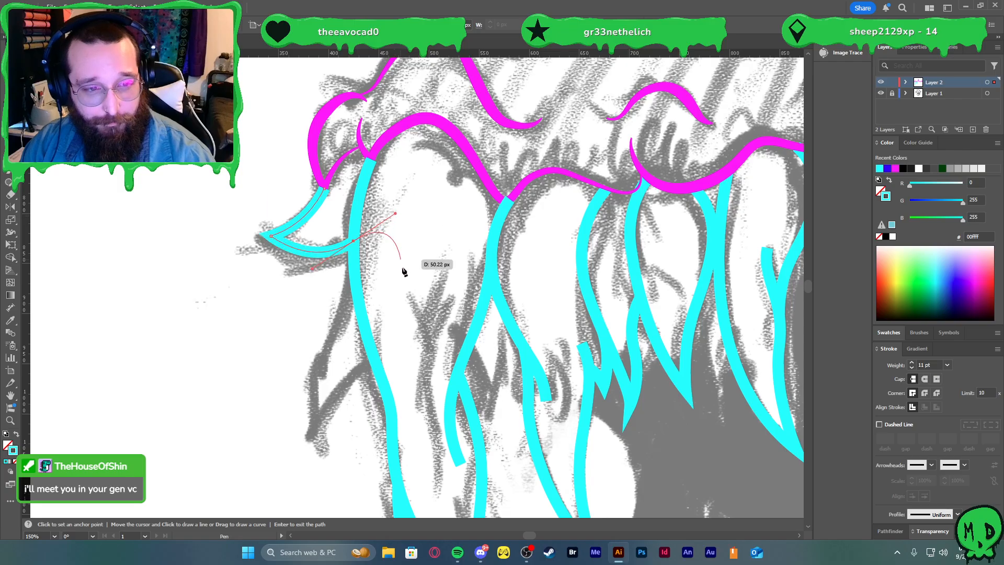
pyautogui.press('v')
pyautogui.click(406, 270)
# - Trace the lower spike on the outermost fang's outer side with a cyan Pen path to its tip and back to the fang
pyautogui.press('p')
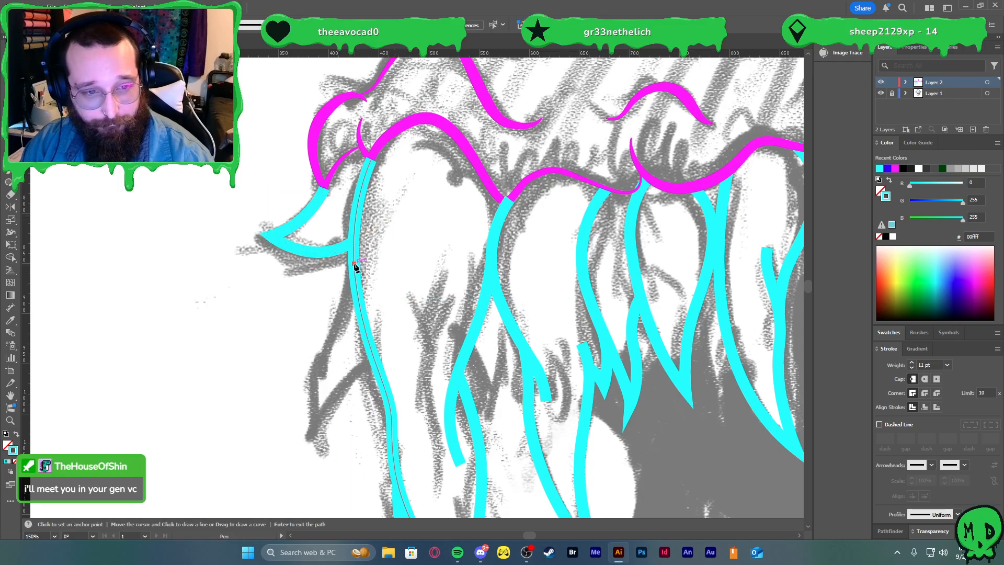
pyautogui.click(354, 264)
pyautogui.moveTo(312, 431); pyautogui.dragTo(327, 468)
pyautogui.click(312, 432)
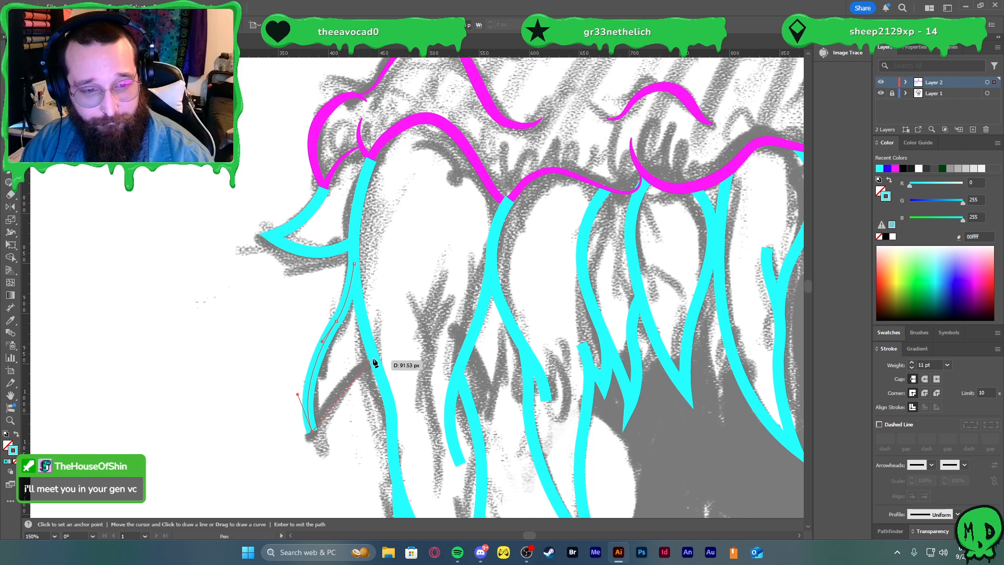
pyautogui.moveTo(373, 358); pyautogui.dragTo(414, 353)
pyautogui.press('v')
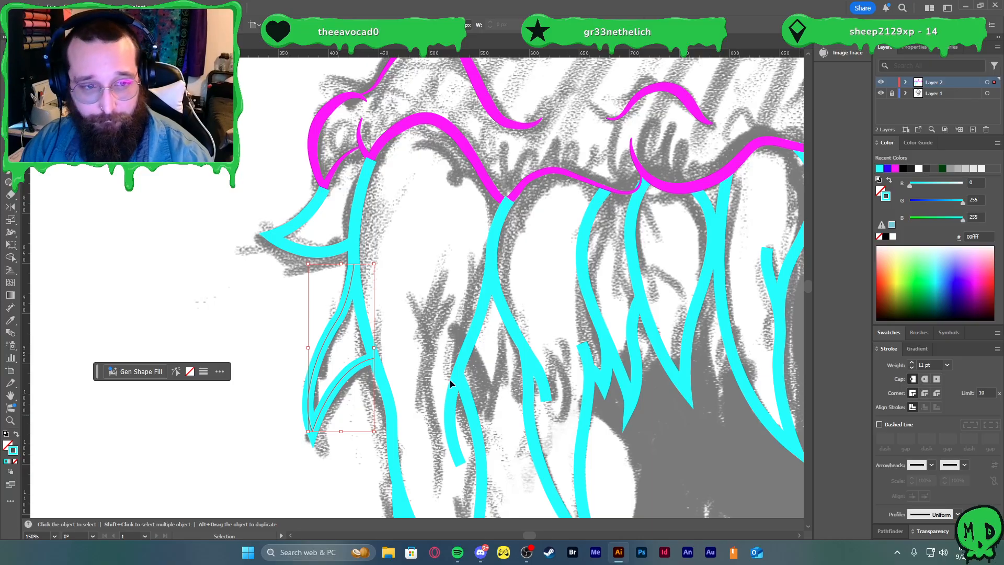
# - Select the outer fang and spike paths, send them behind the magenta lip outline, and deselect them
pyautogui.scroll(-1, 481, 343)
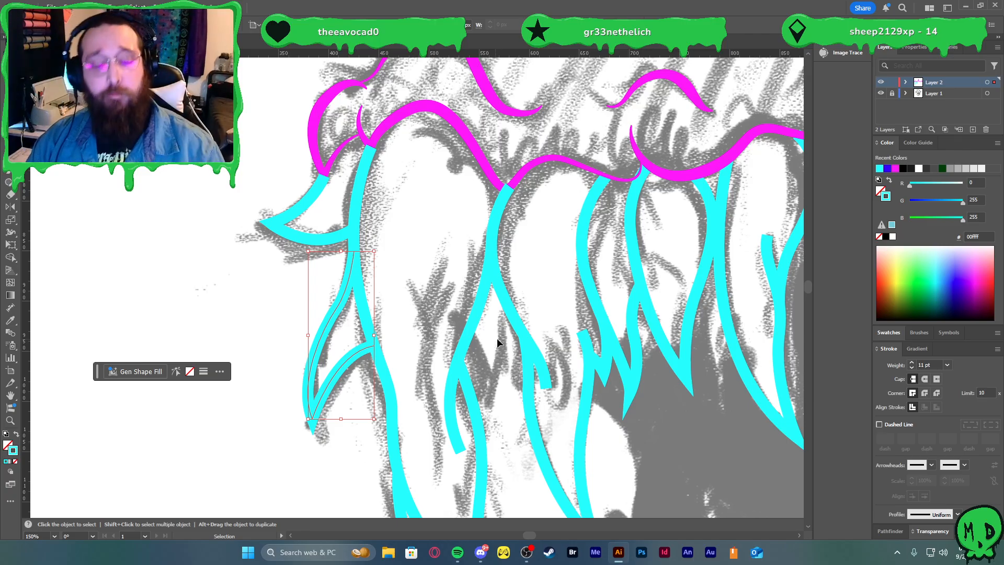
pyautogui.scroll(-2, 470, 328)
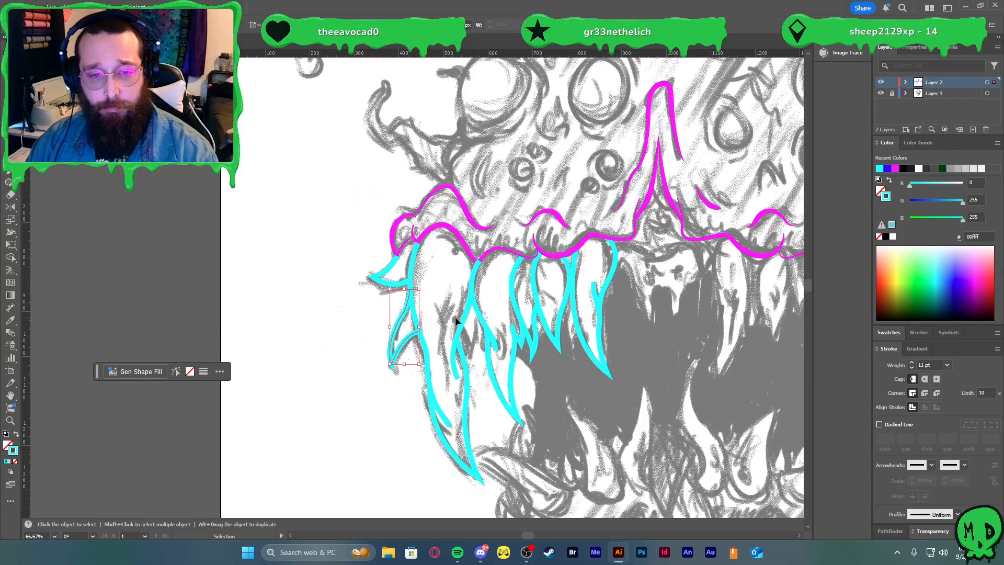
pyautogui.scroll(-1, 352, 278)
pyautogui.moveTo(472, 337); pyautogui.dragTo(473, 343)
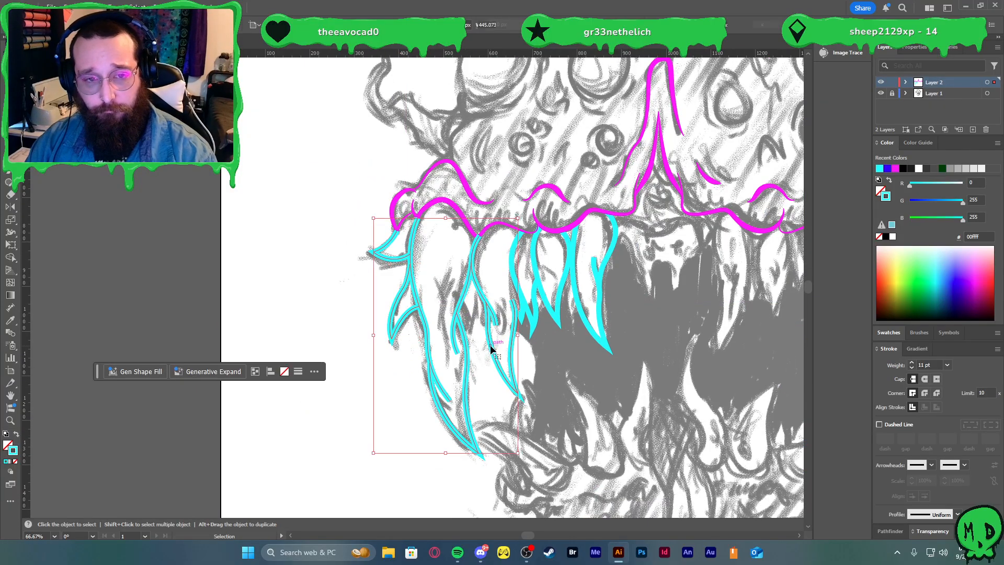
pyautogui.click(589, 364)
# - Trace the small spike between the outermost fang and the next fang with a cyan Pen path, and deselect it
pyautogui.scroll(3, 584, 352)
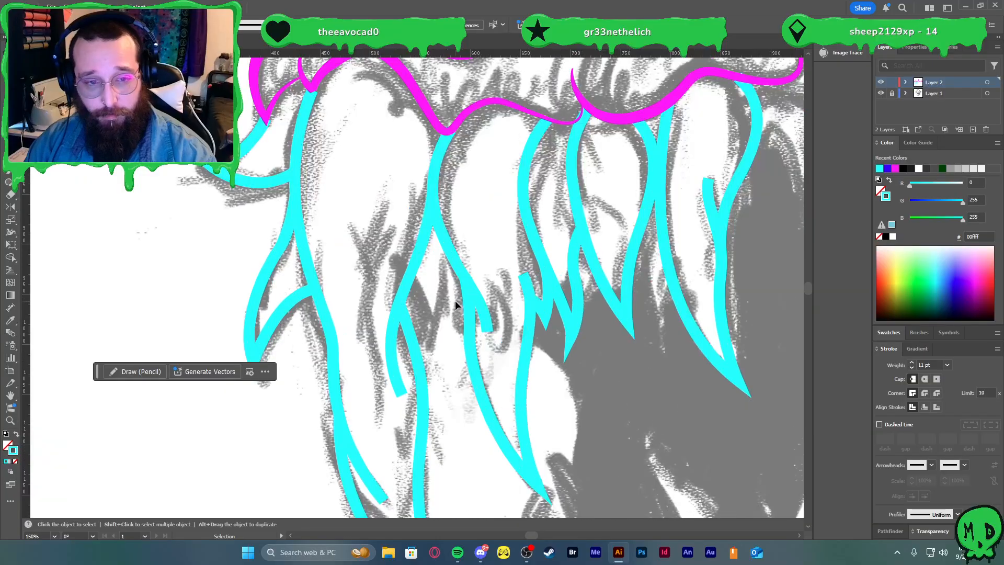
pyautogui.press('p')
pyautogui.click(414, 261)
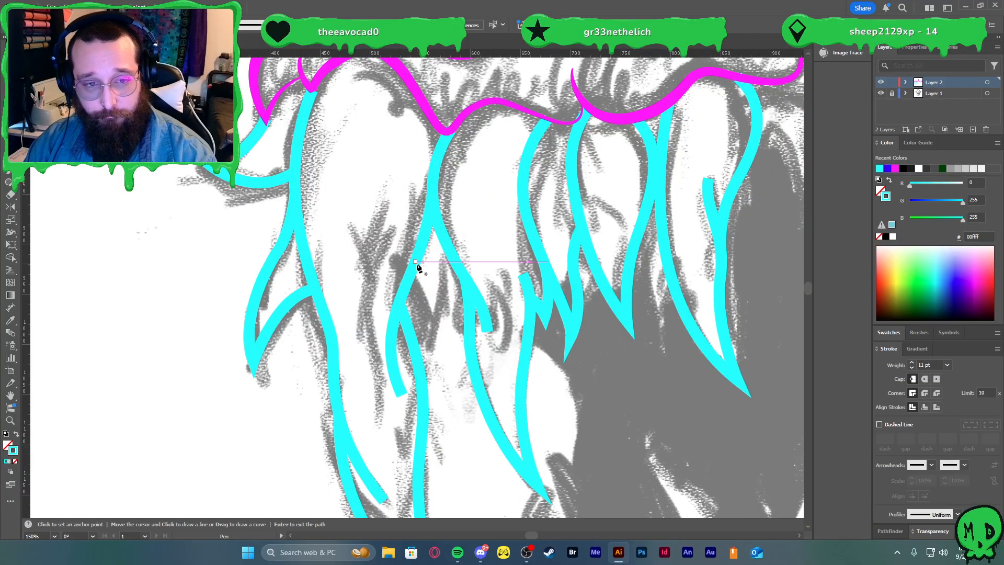
pyautogui.moveTo(437, 315)
pyautogui.mouseDown()
pyautogui.moveTo(433, 349)
pyautogui.moveTo(436, 328)
pyautogui.mouseUp()
pyautogui.click(436, 315)
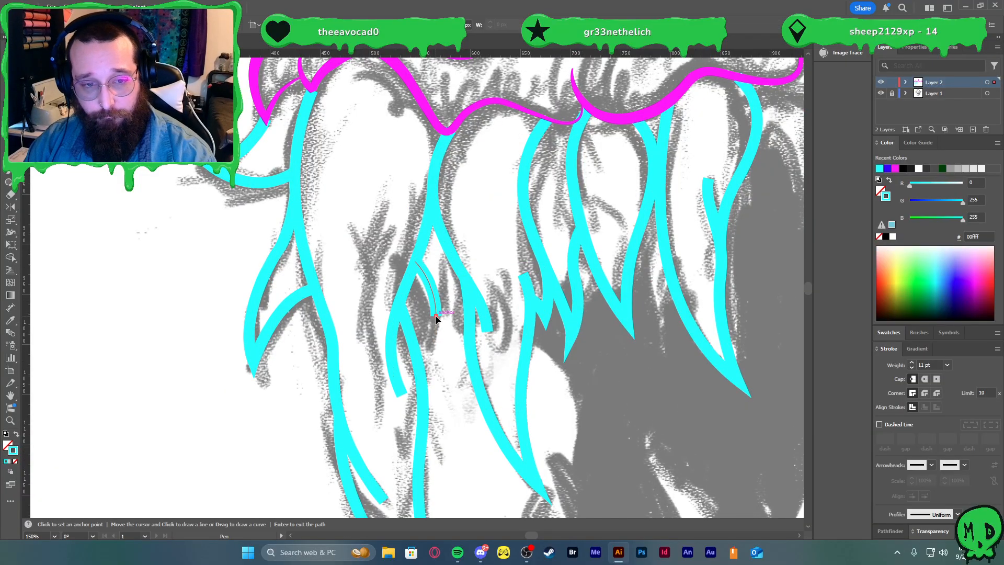
pyautogui.moveTo(454, 259); pyautogui.dragTo(453, 240)
pyautogui.press('v')
pyautogui.click(608, 394)
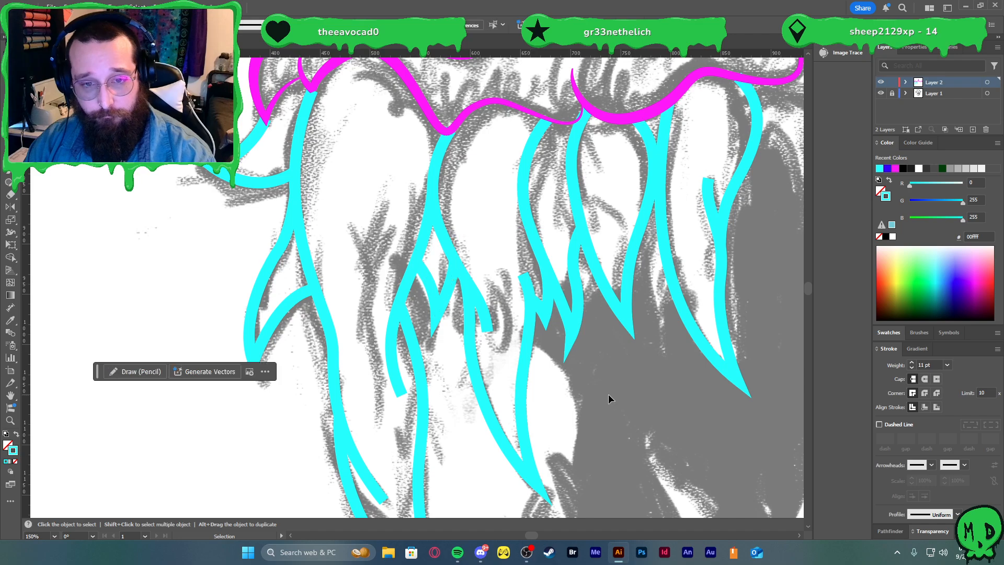
# - Select all the cyan fang and spike paths, apply the double-bulge variable width profile to their strokes, and deselect them
pyautogui.scroll(-2, 607, 394)
pyautogui.hscroll(3, 609, 393)
pyautogui.scroll(-2, 613, 393)
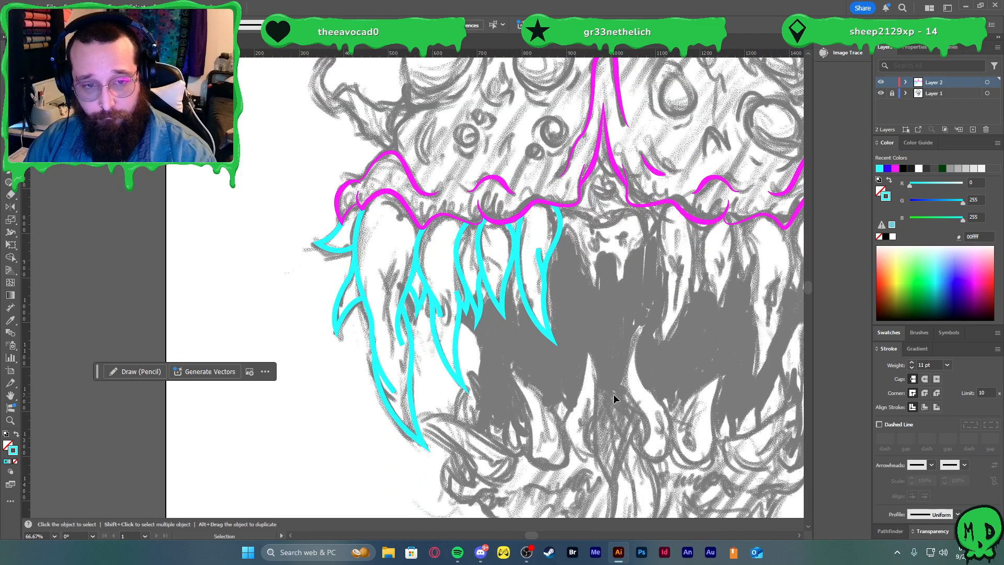
pyautogui.moveTo(413, 428); pyautogui.dragTo(314, 245)
pyautogui.click(958, 514)
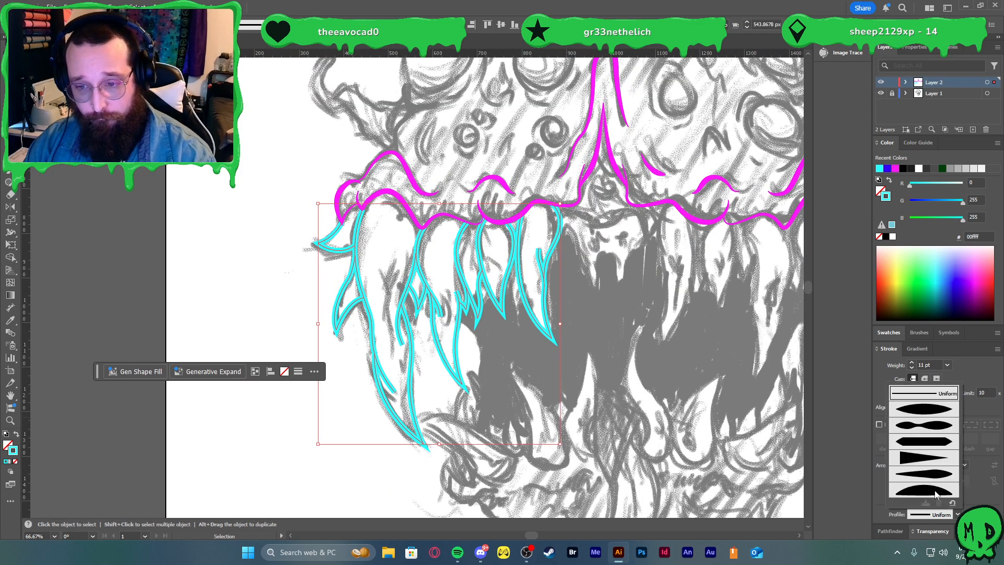
pyautogui.click(930, 434)
pyautogui.click(645, 423)
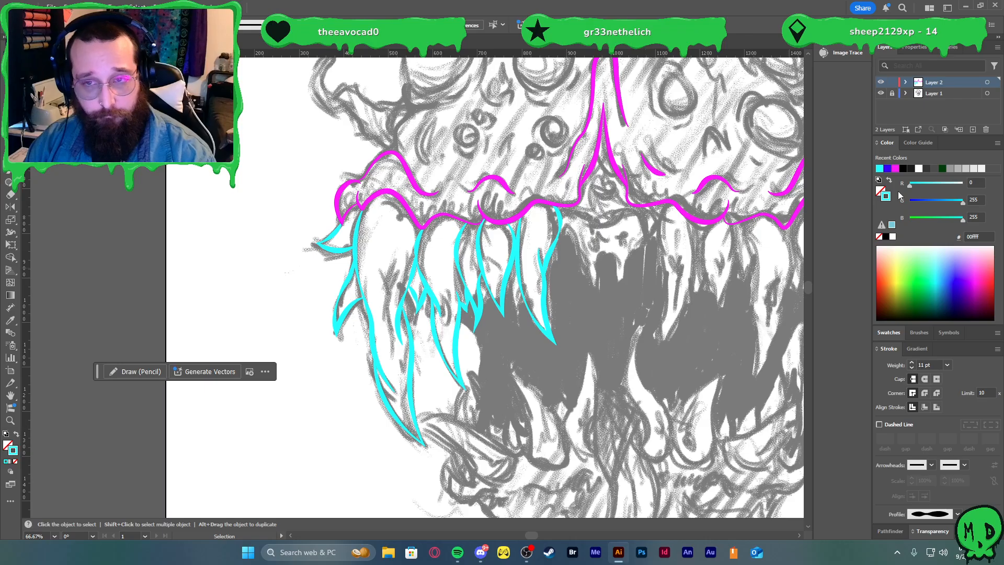
# - Hide the sketch on Layer 1 to check the line work on its own, and show the layer again
pyautogui.click(880, 93)
pyautogui.scroll(-3, 683, 307)
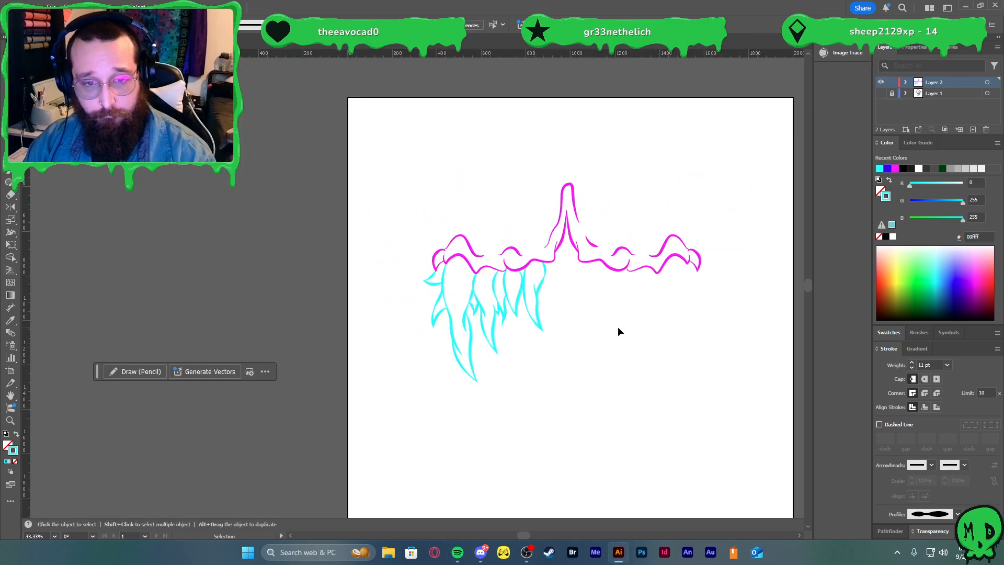
pyautogui.scroll(3, 524, 322)
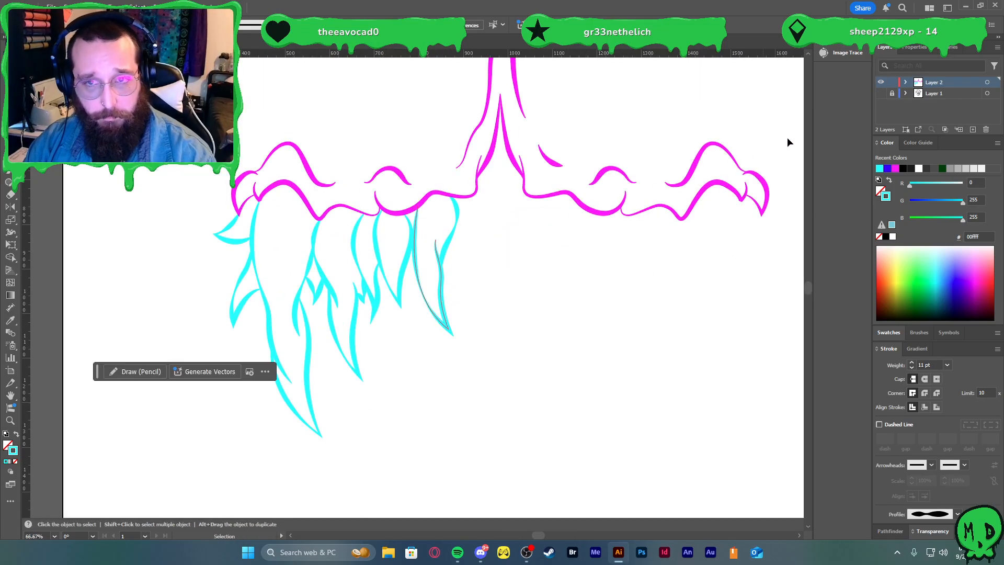
pyautogui.click(880, 94)
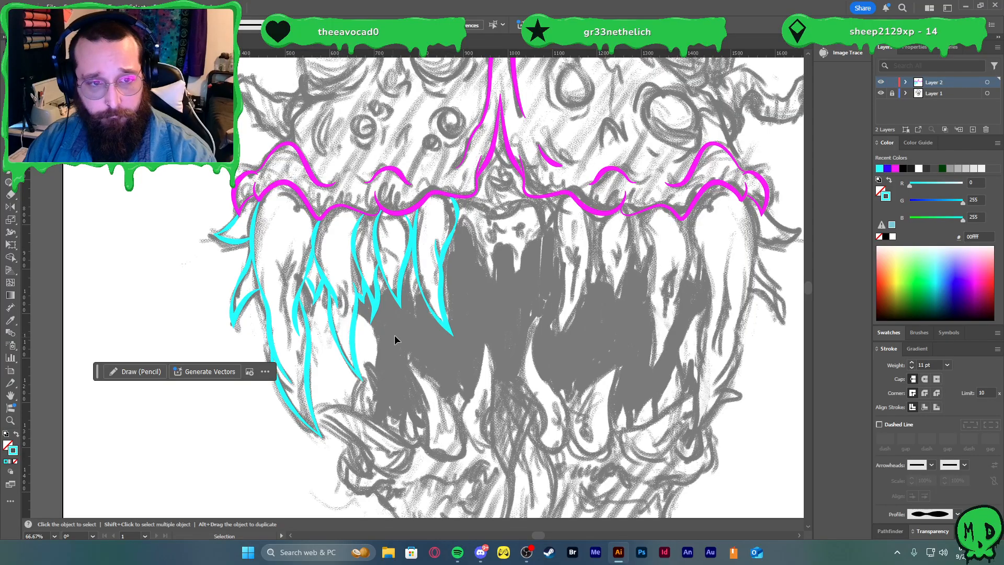
# - Trace the small spike between the two innermost cyan fangs with the Pen, and copy the neighbouring fang's 11 pt stroke with the Eyedropper
pyautogui.scroll(3, 390, 306)
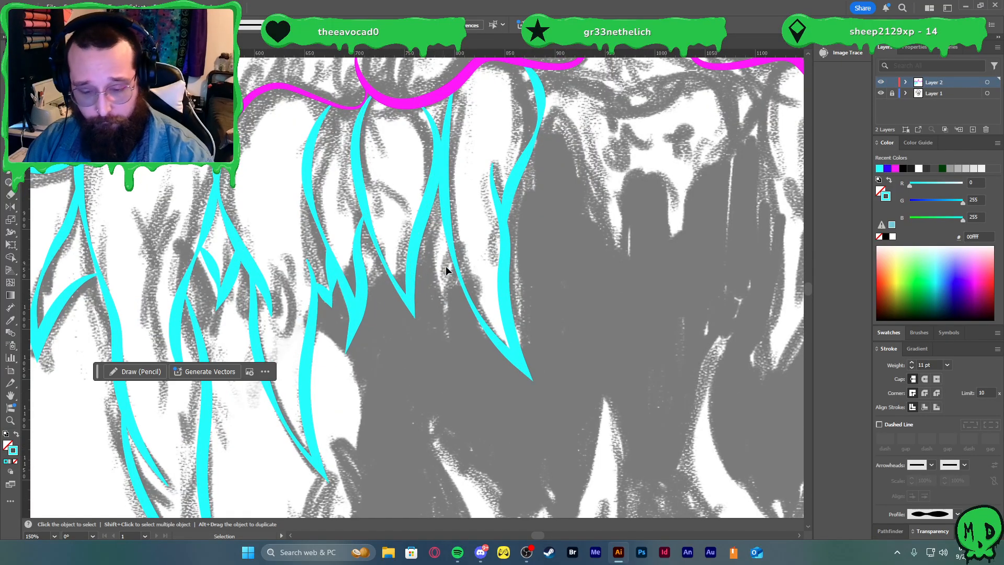
pyautogui.click(421, 219)
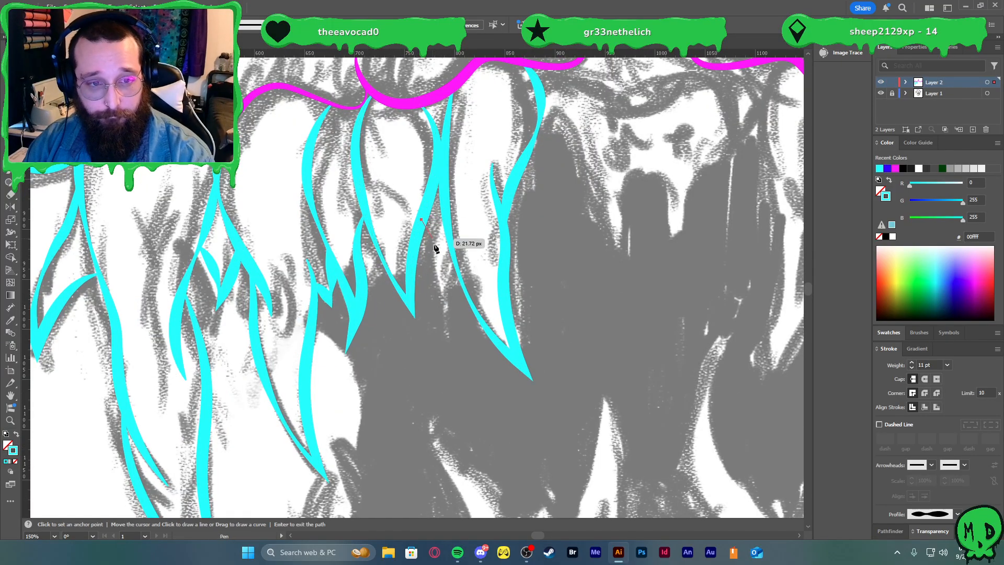
pyautogui.click(438, 271)
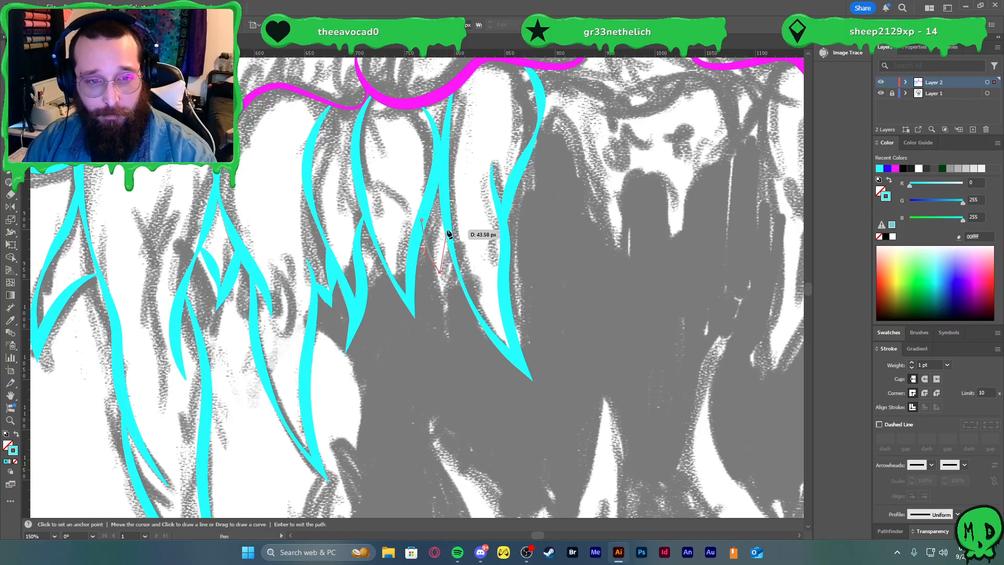
pyautogui.click(456, 204)
pyautogui.press('i')
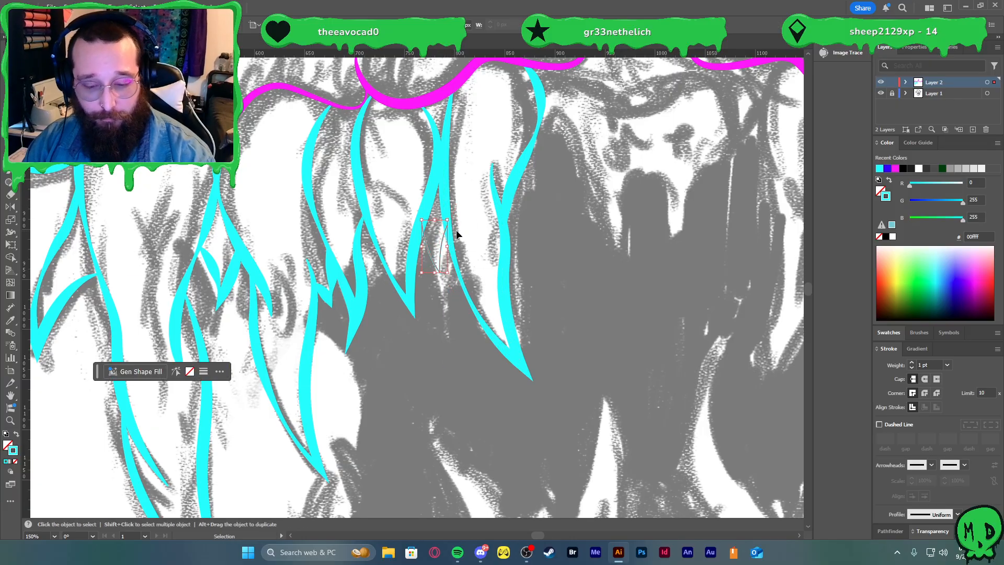
pyautogui.click(444, 200)
pyautogui.press('v')
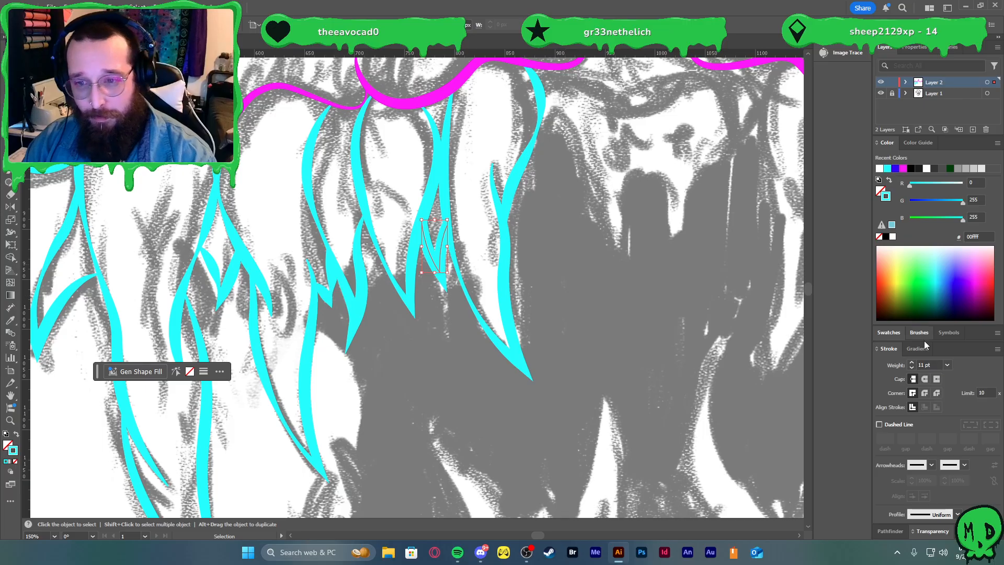
# - Try different width profiles on the new spike, keep the asymmetric one tapered at both ends, set its weight to 9 pt, and deselect it
pyautogui.click(956, 515)
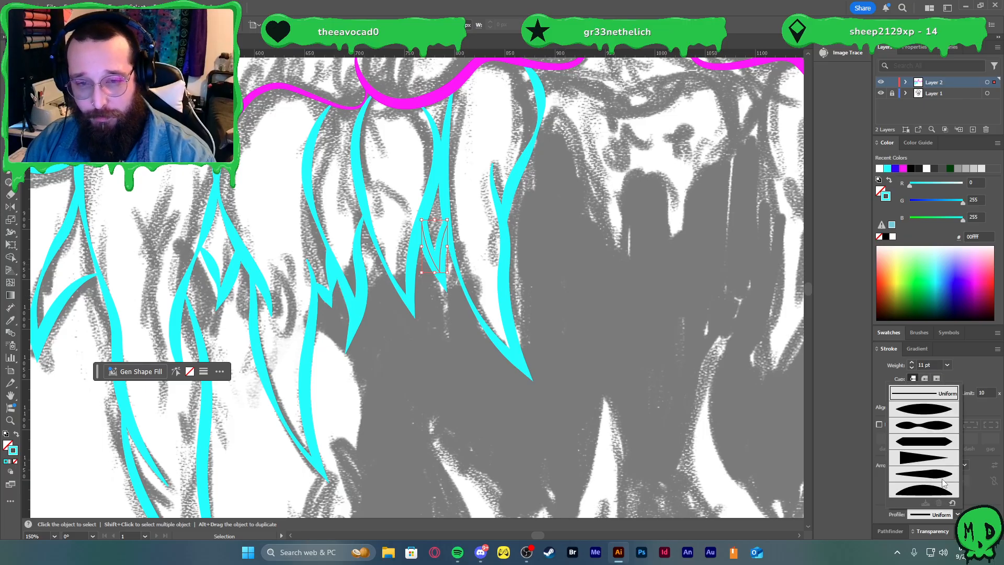
pyautogui.click(931, 488)
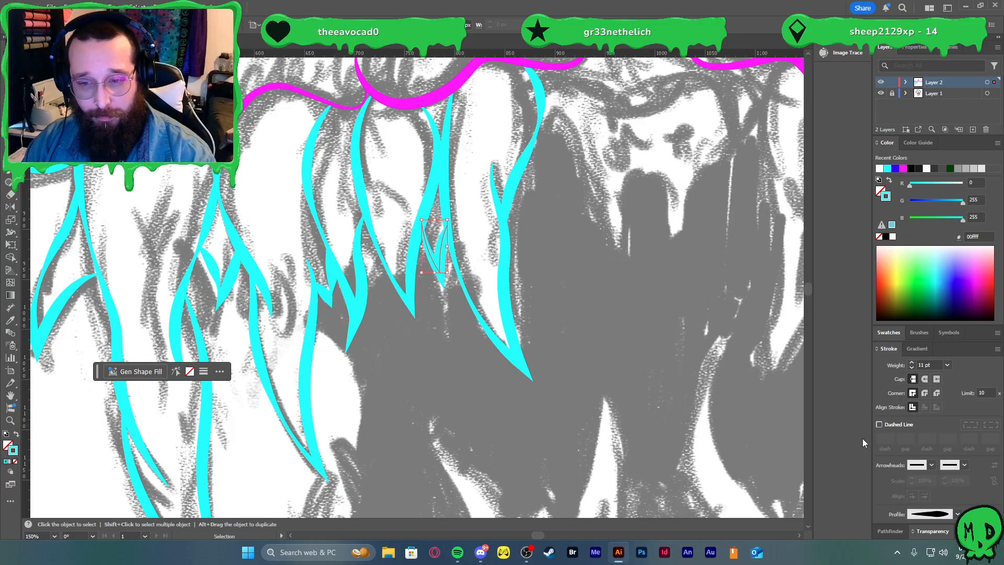
pyautogui.click(956, 515)
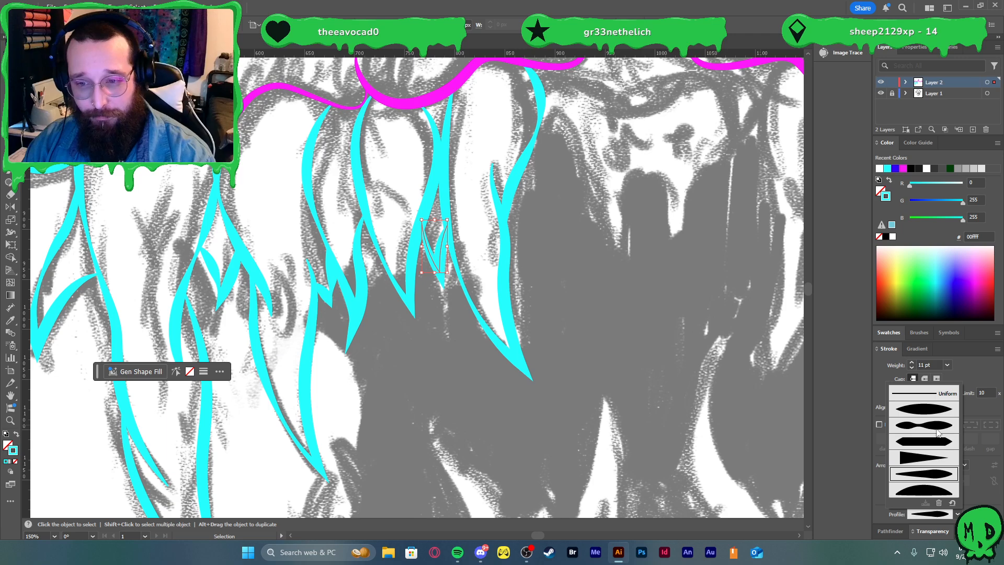
pyautogui.click(936, 430)
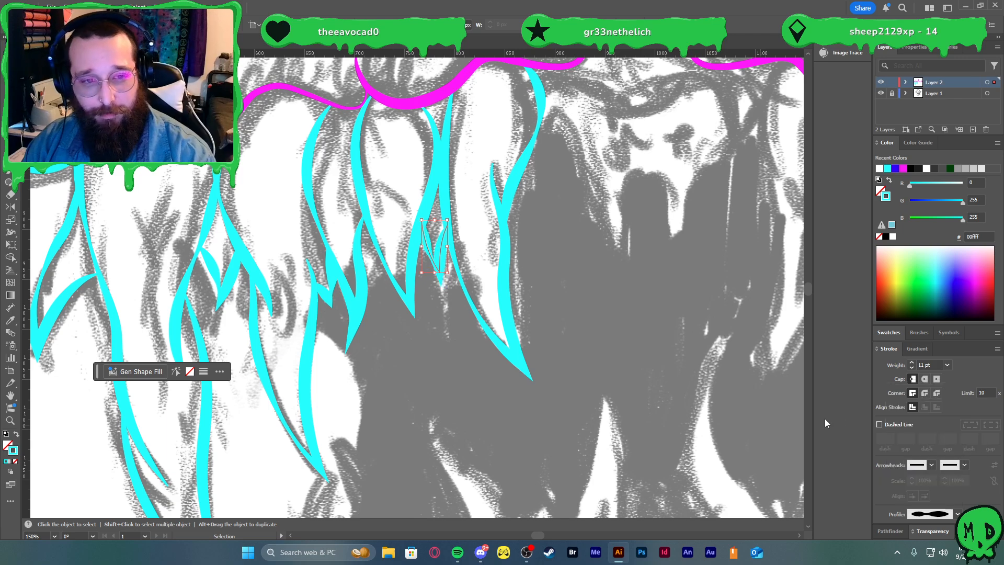
pyautogui.click(956, 515)
pyautogui.click(937, 476)
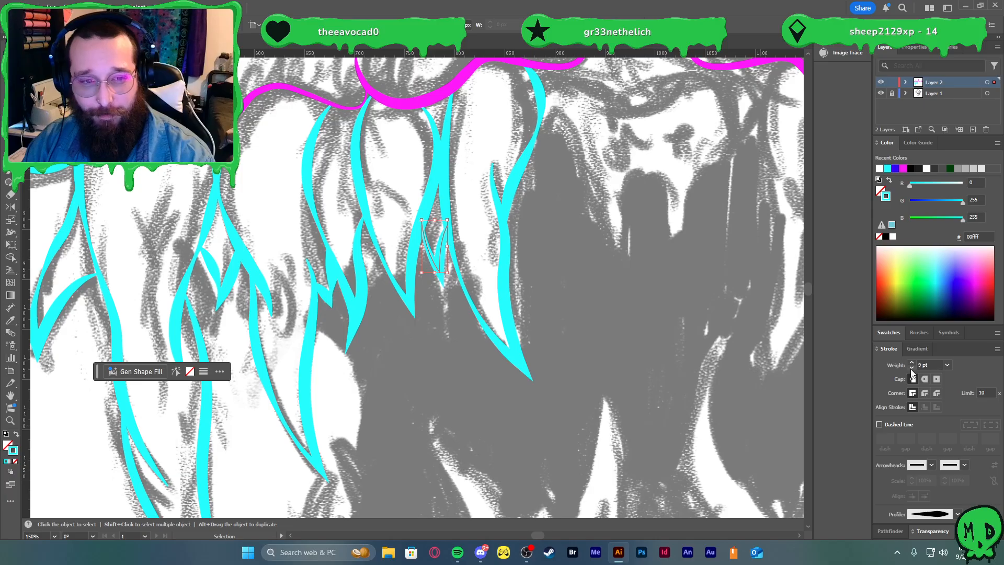
pyautogui.click(628, 350)
# - Draw a short curved Pen path from the lip's lower edge across the second-innermost fang's top to the innermost fang's outer edge
pyautogui.scroll(-1, 584, 305)
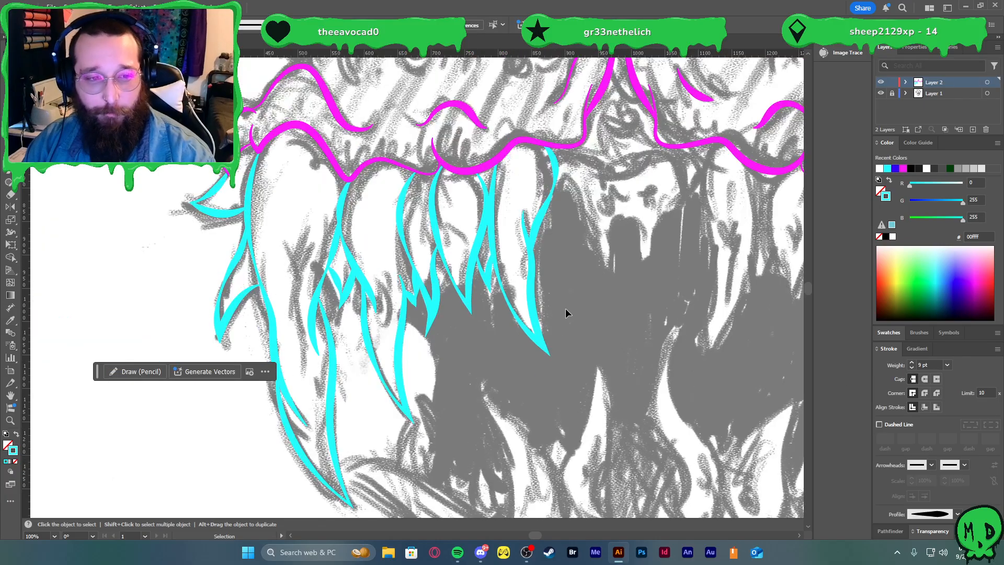
pyautogui.scroll(-1, 524, 315)
pyautogui.scroll(-4, 481, 309)
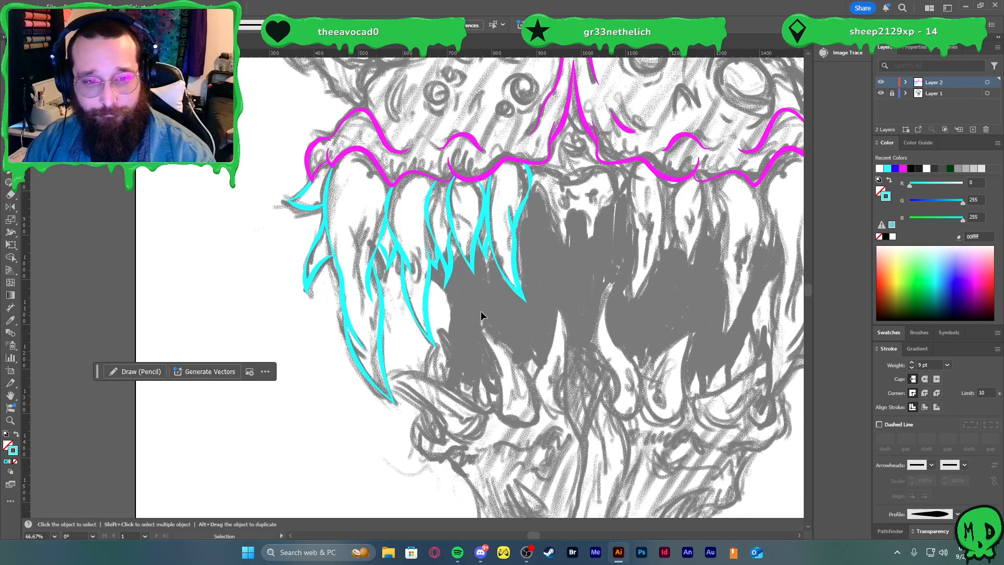
pyautogui.scroll(4, 554, 265)
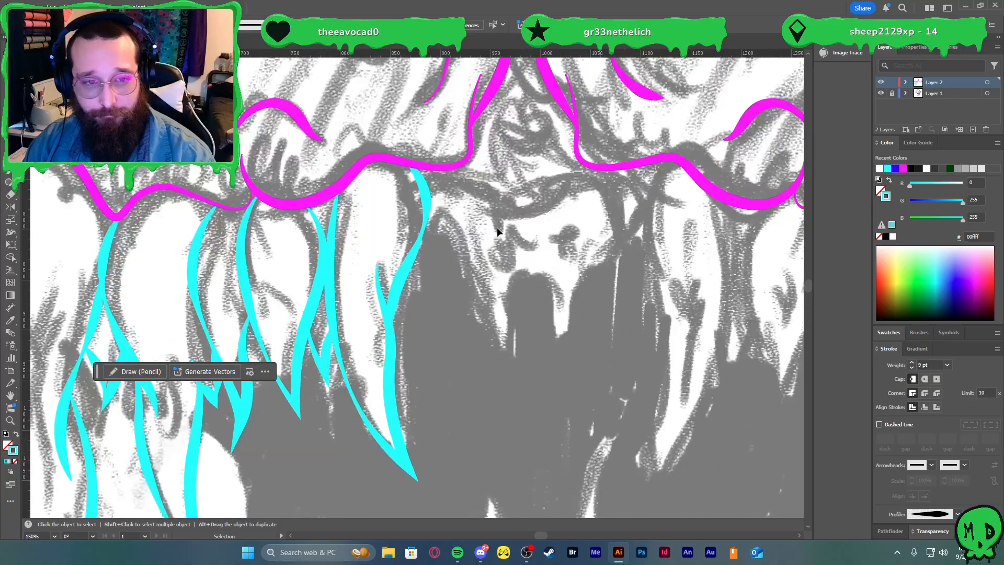
pyautogui.scroll(3, 292, 201)
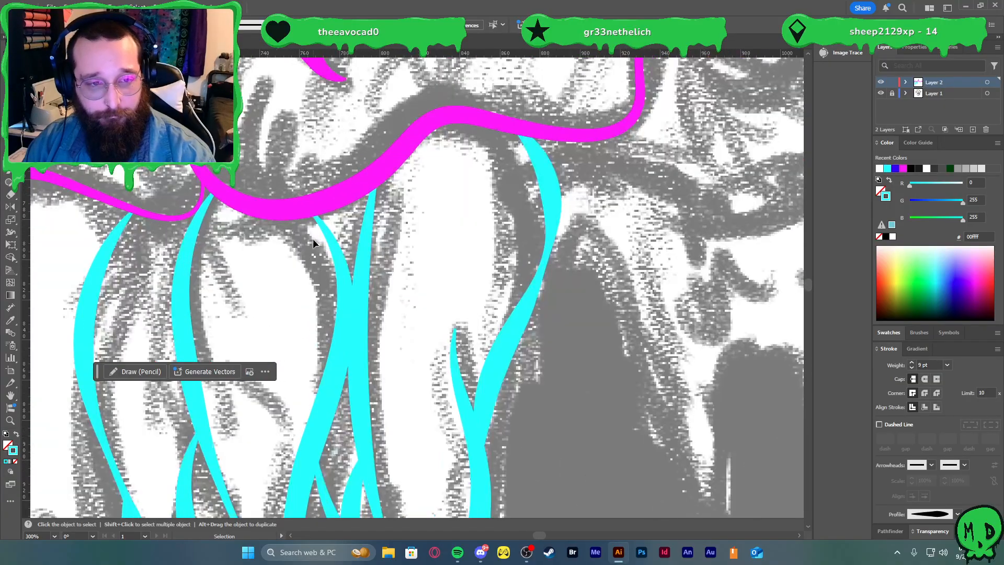
pyautogui.press('p')
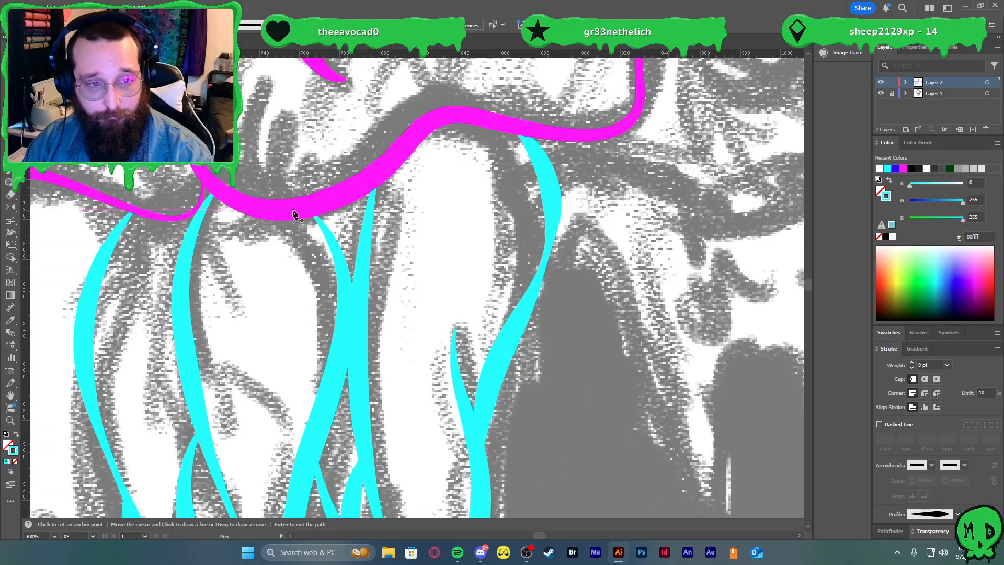
pyautogui.click(293, 210)
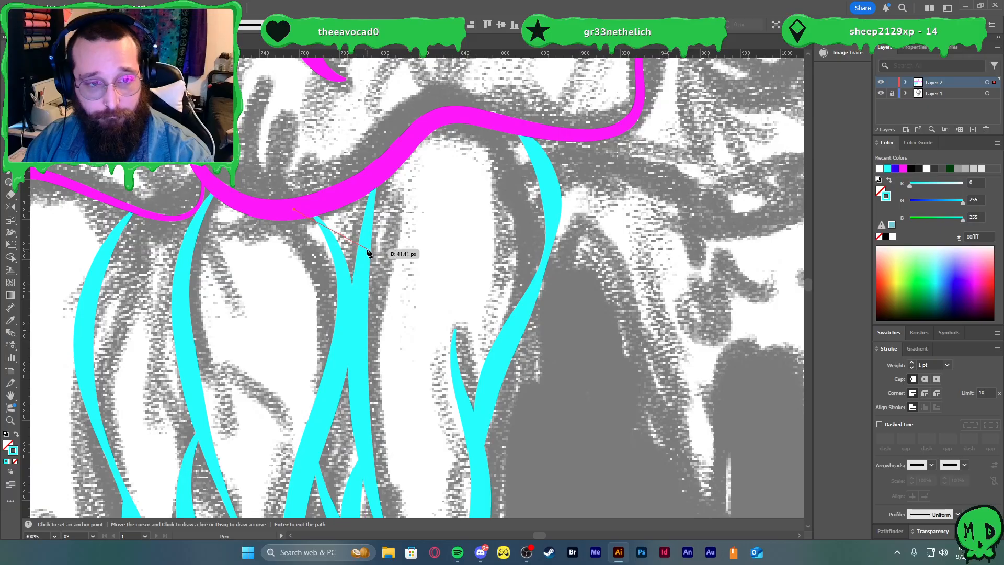
pyautogui.moveTo(328, 249); pyautogui.dragTo(401, 244)
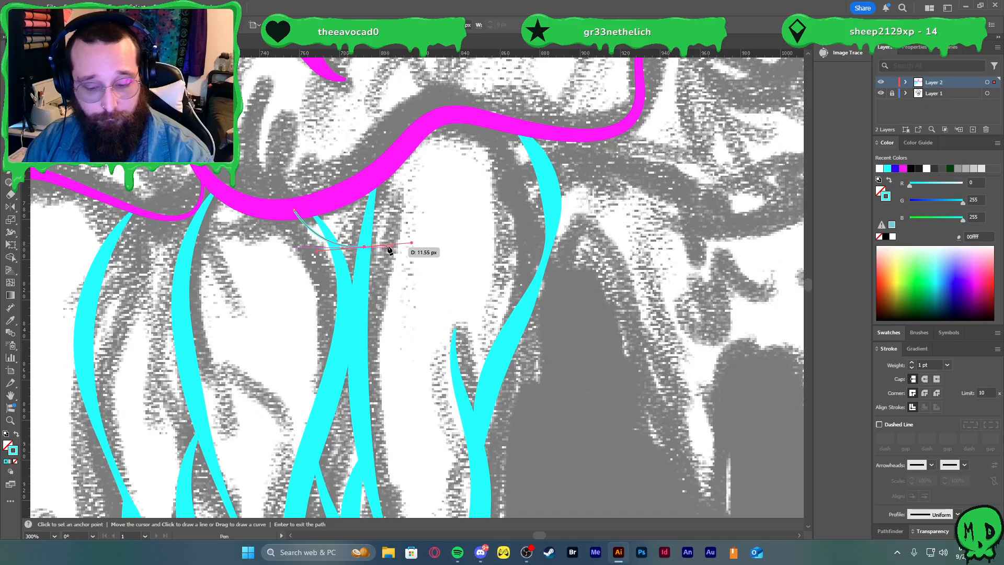
pyautogui.press('v')
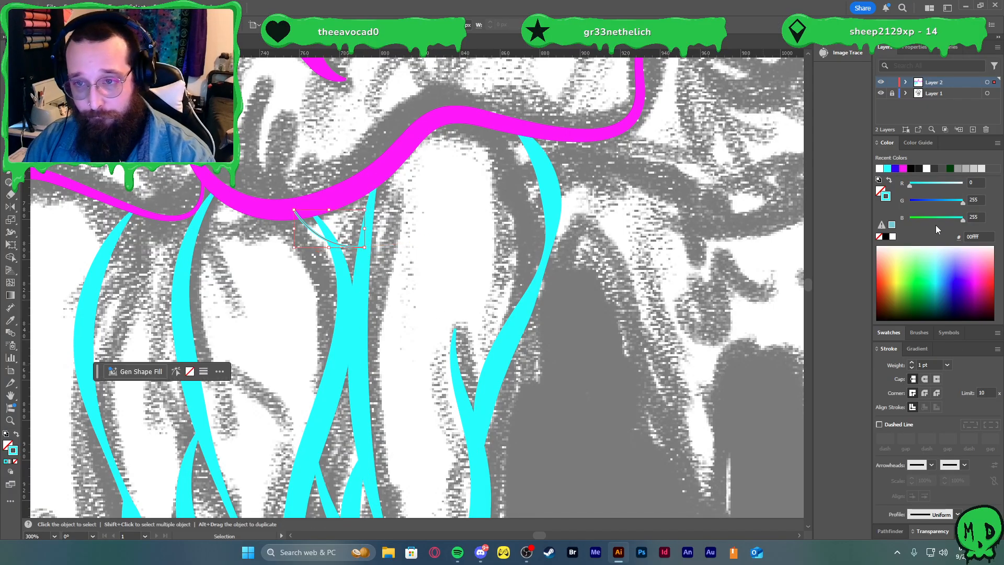
# - Set the short curve's stroke to green 00ff00 at 10 pt with the asymmetric width profile tapered at both ends
pyautogui.moveTo(935, 219); pyautogui.dragTo(834, 218)
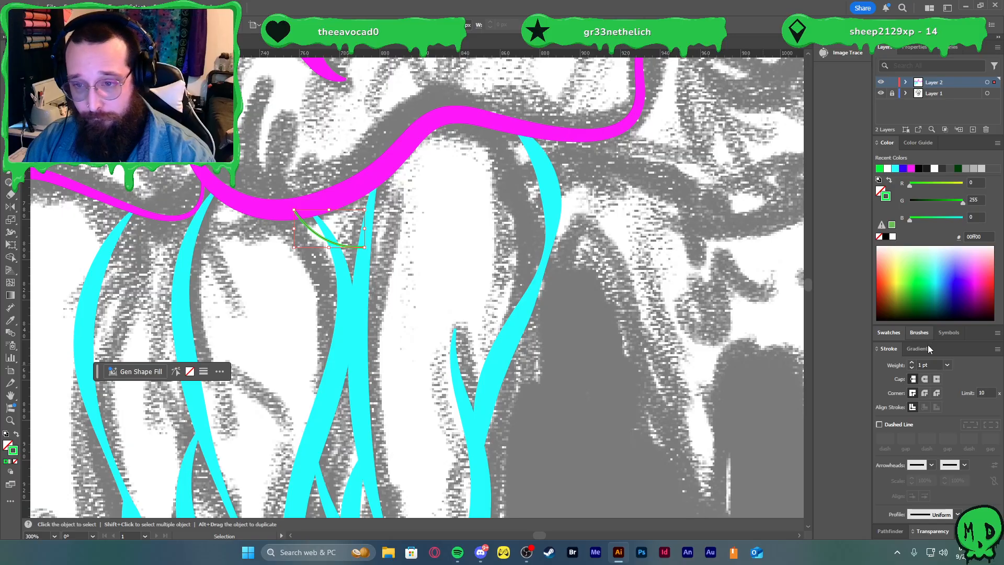
pyautogui.click(946, 366)
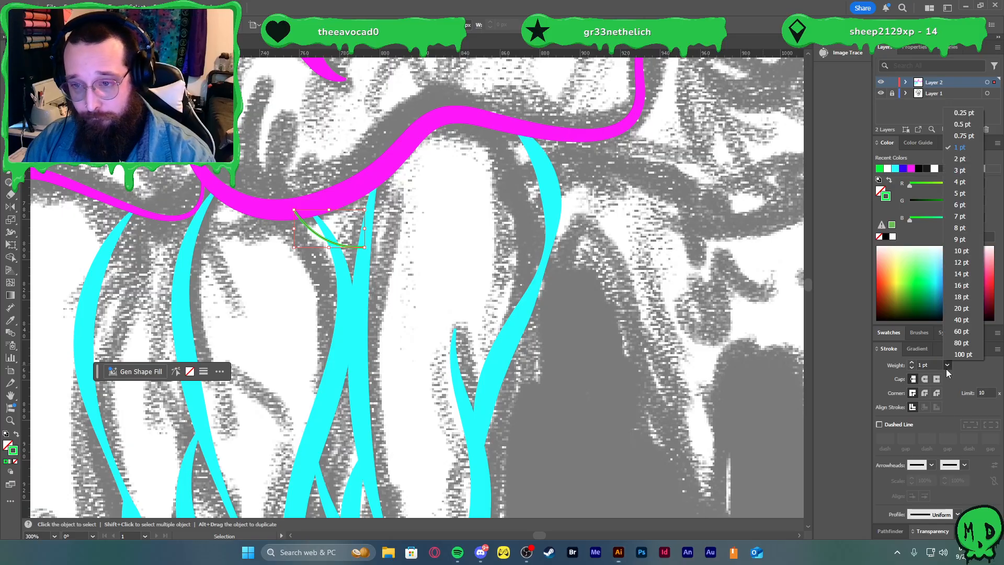
pyautogui.click(975, 251)
pyautogui.click(957, 514)
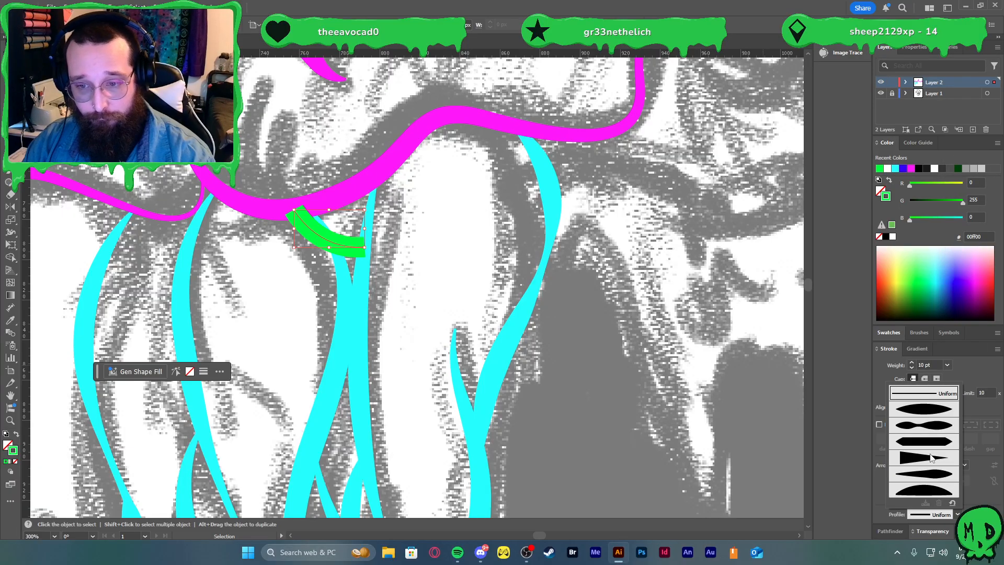
pyautogui.click(933, 476)
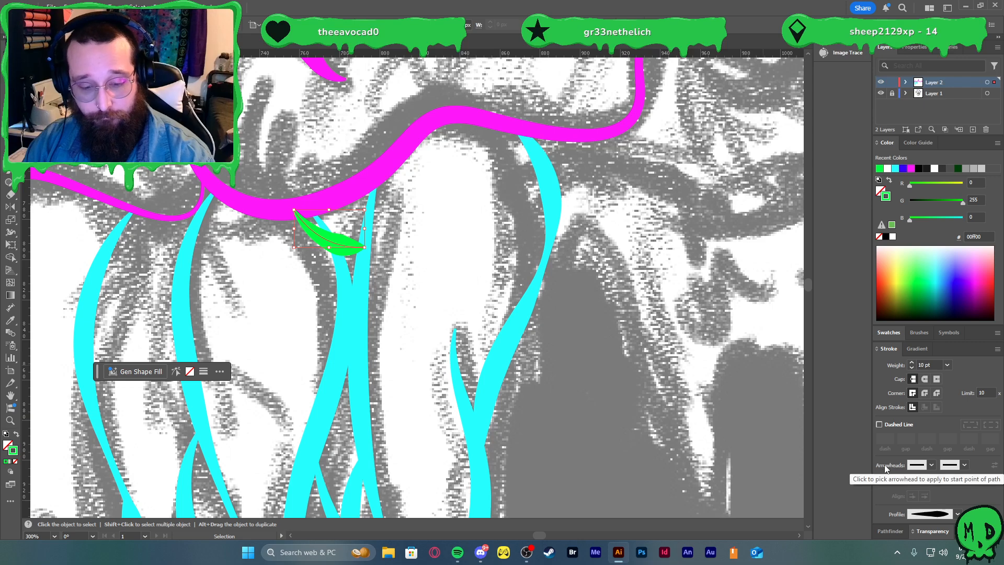
# - Select the fang path together with the green curve, trim the fang's end above the curve with Shape Builder, and deselect
pyautogui.keyDown('shift'); pyautogui.click(327, 329); pyautogui.keyUp('shift')
pyautogui.hotkey('shift', 'm')
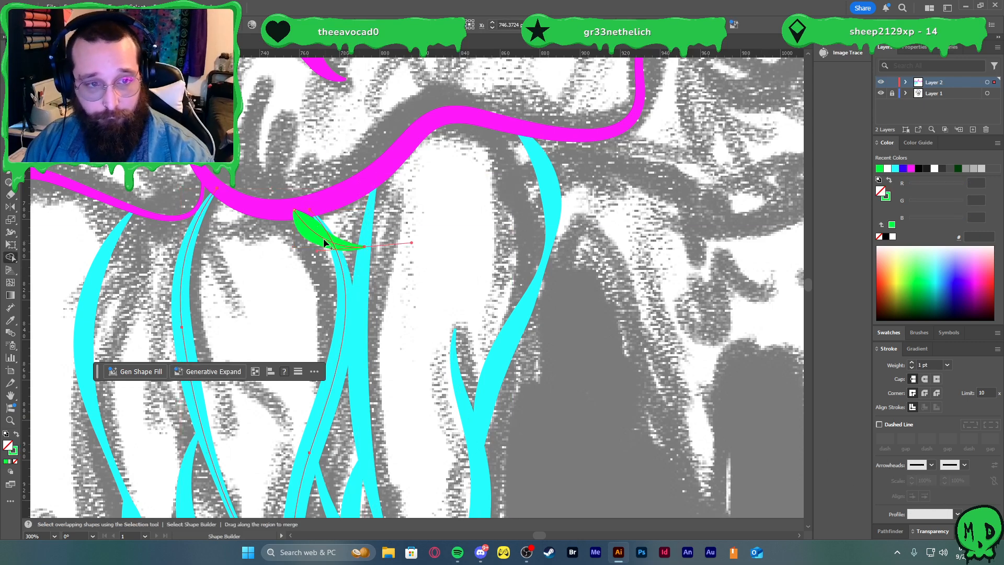
pyautogui.press('v')
pyautogui.click(451, 267)
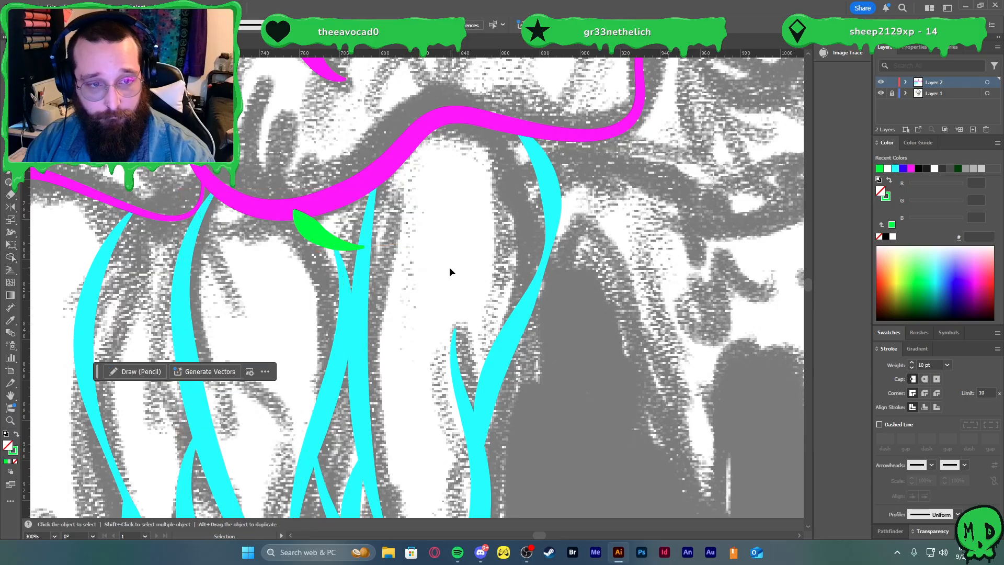
# - Inspect the trimmed fang path and the green curve beneath the lip, checking them against the surrounding left-side fangs
pyautogui.scroll(-2, 443, 272)
pyautogui.click(380, 253)
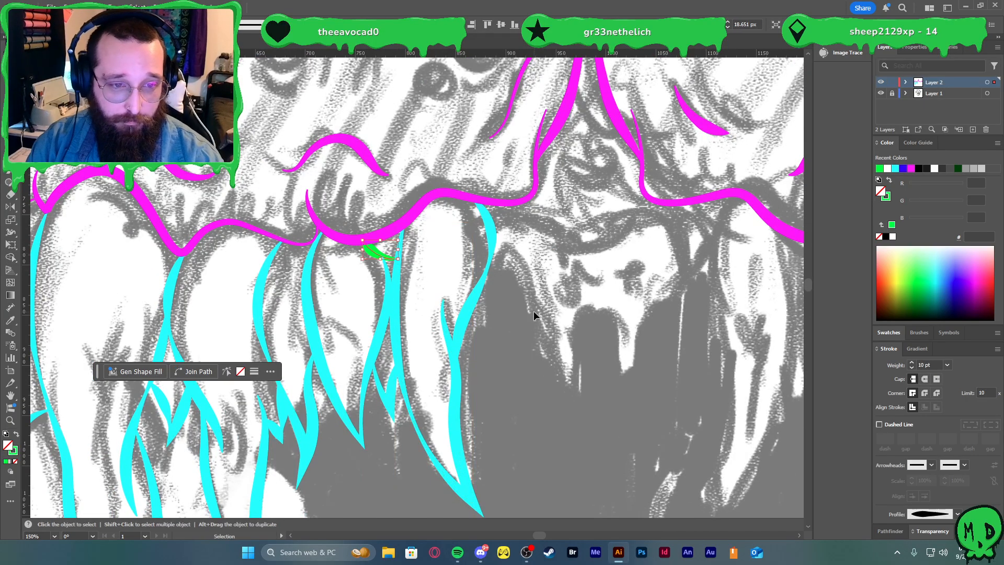
pyautogui.click(385, 302)
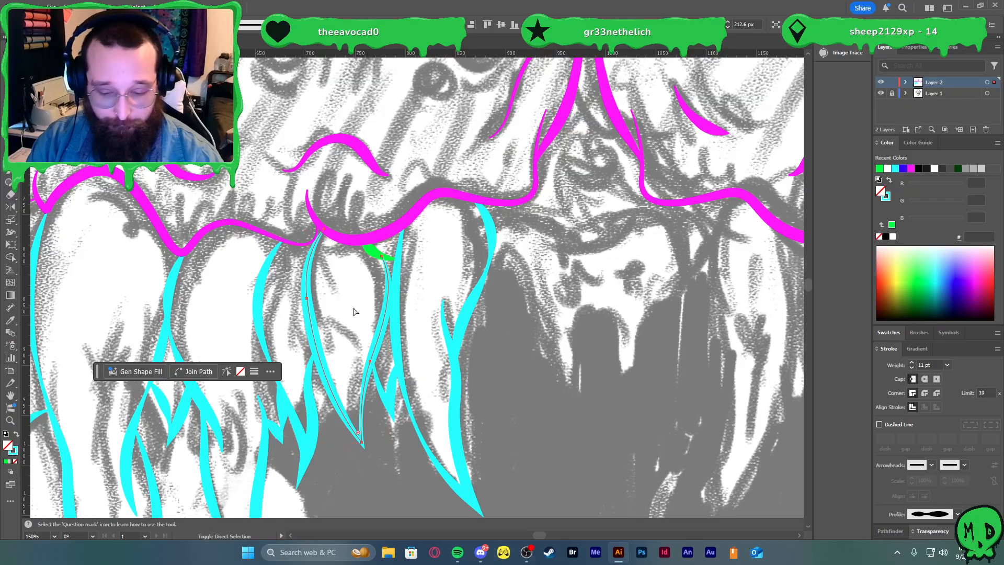
pyautogui.click(531, 382)
pyautogui.scroll(-1, 518, 374)
pyautogui.scroll(-1, 504, 366)
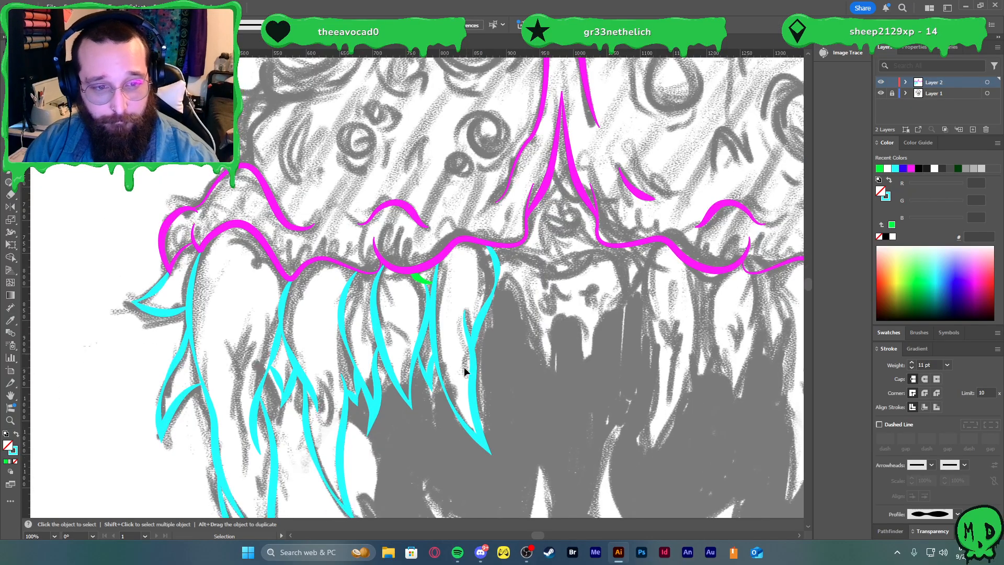
pyautogui.press('a')
pyautogui.scroll(-3, 472, 366)
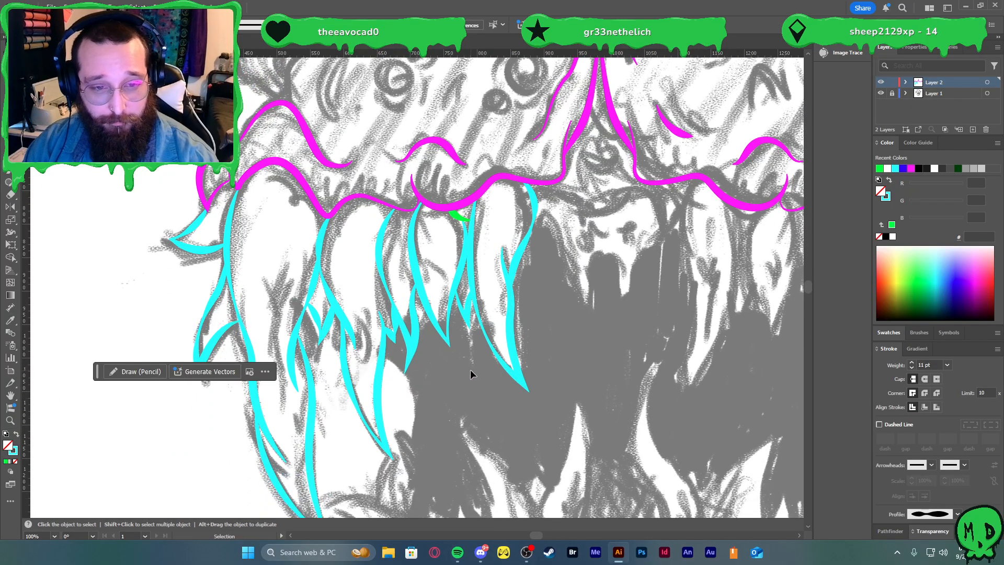
pyautogui.press('v')
pyautogui.scroll(-1, 481, 372)
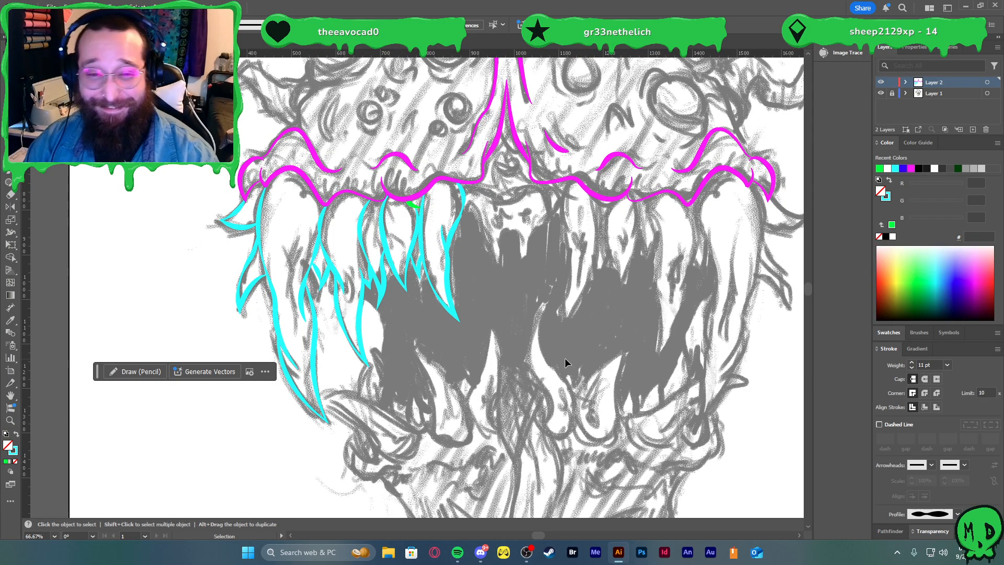
# - Copy all the left-half fangs, spikes and the green curve to the right half of the mouth and reflect the copy across the vertical axis
pyautogui.moveTo(466, 426); pyautogui.dragTo(201, 222)
pyautogui.scroll(-1, 412, 207)
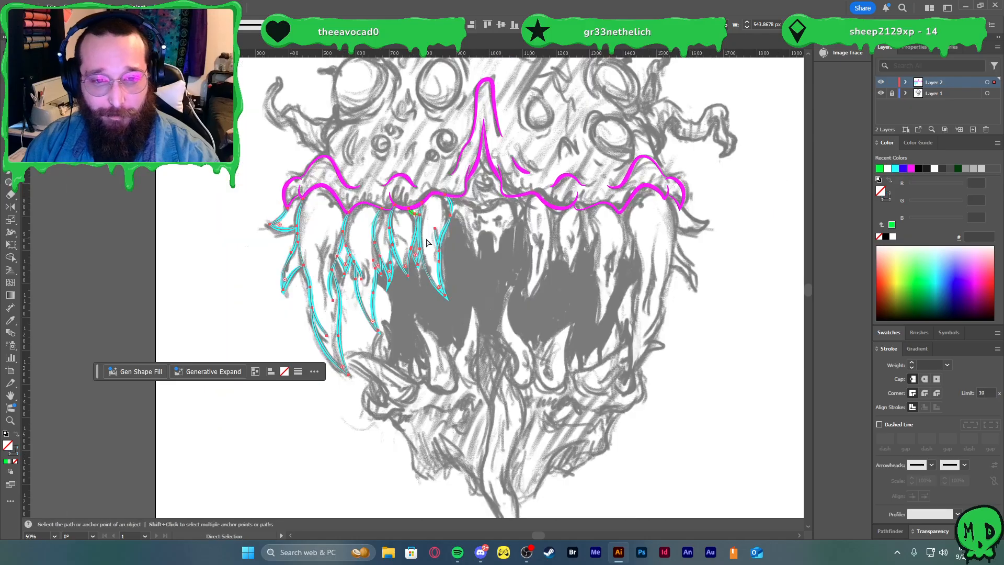
pyautogui.hscroll(1, 381, 258)
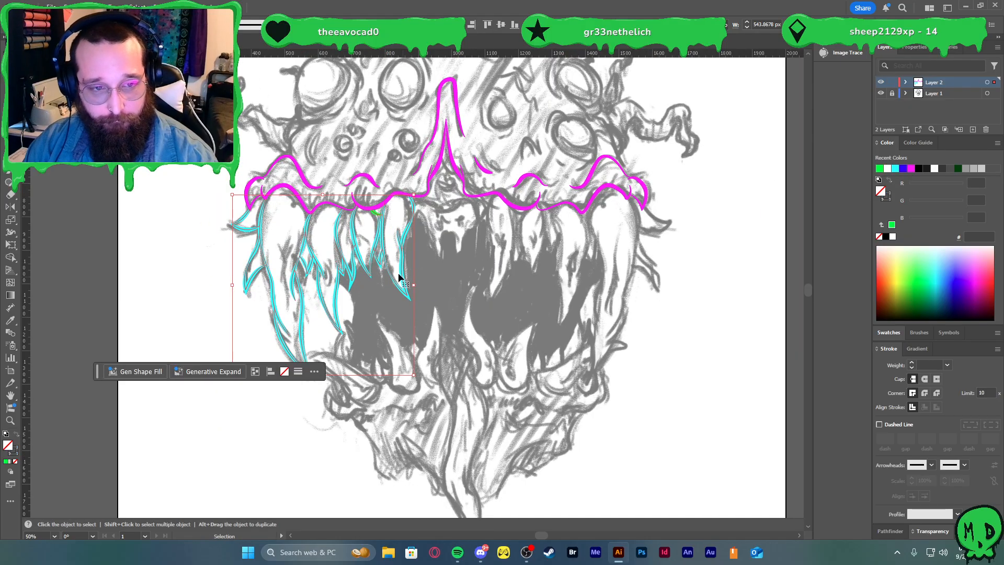
pyautogui.moveTo(383, 249); pyautogui.dragTo(613, 281)
pyautogui.rightClick(608, 281)
pyautogui.moveTo(679, 475)
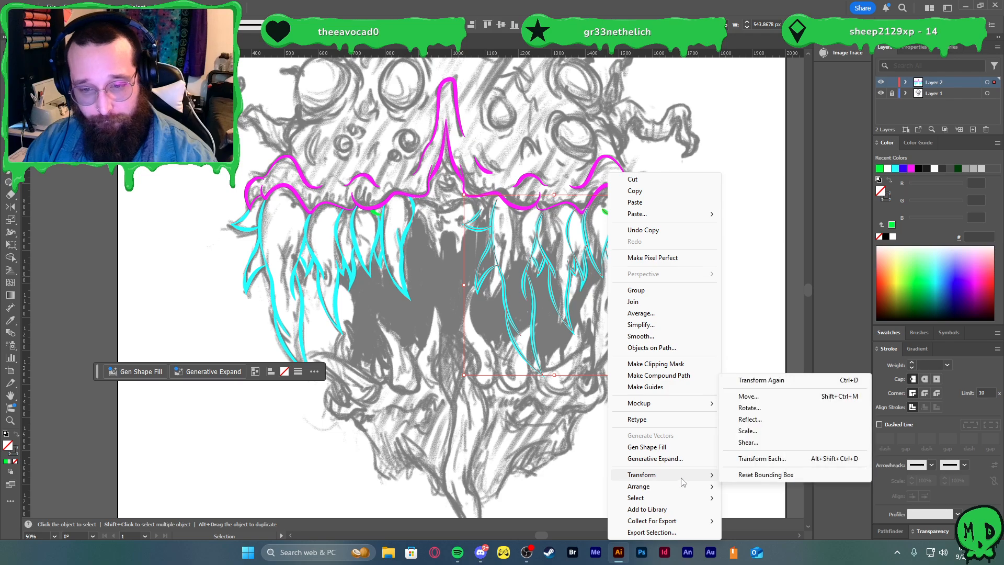
pyautogui.click(745, 420)
pyautogui.click(504, 340)
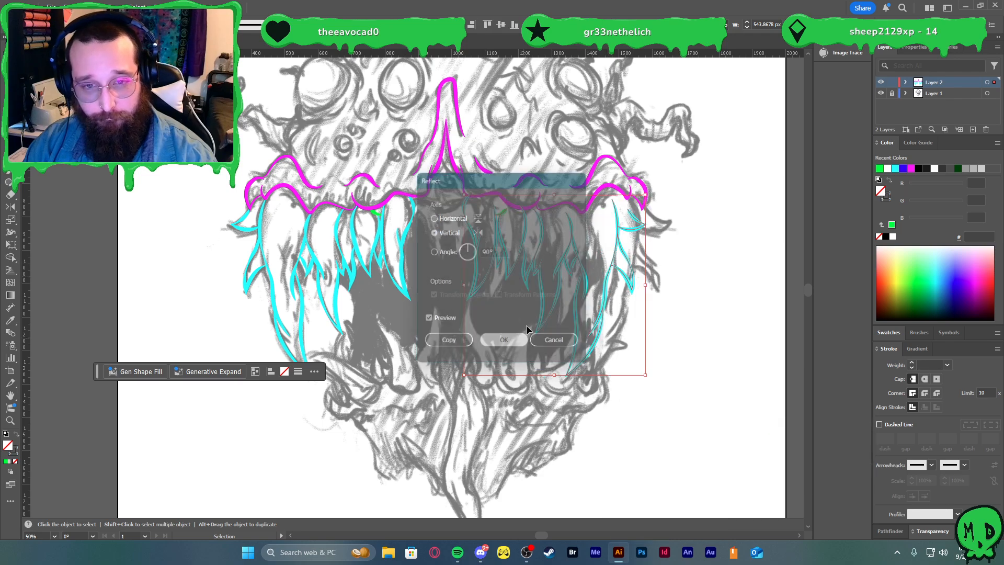
# - Move the mirrored fang set so its upper ends meet the right half of the magenta lip, and deselect it
pyautogui.scroll(3, 591, 223)
pyautogui.moveTo(439, 225); pyautogui.dragTo(486, 246)
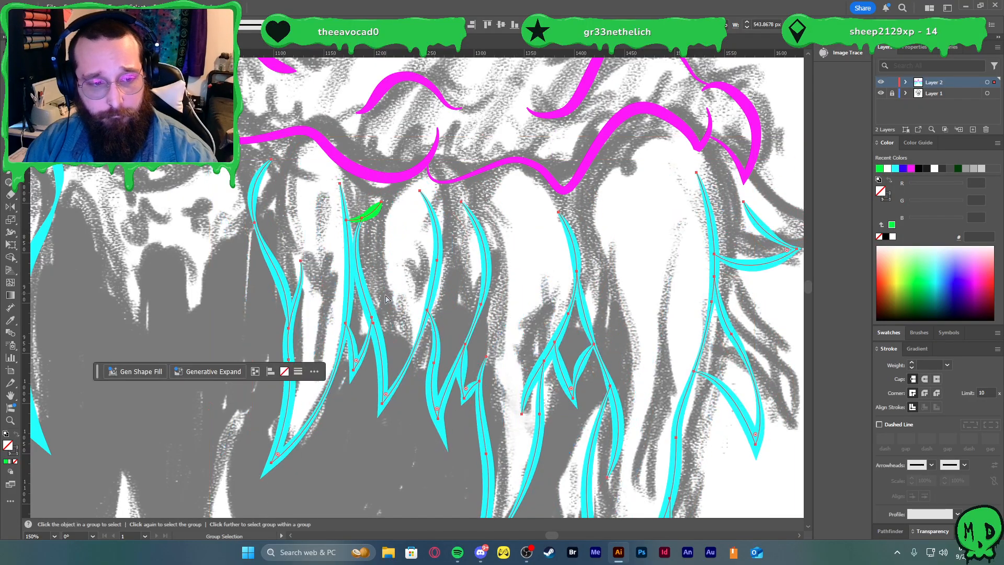
pyautogui.hotkey('ctrl', 'z')
pyautogui.moveTo(304, 326); pyautogui.dragTo(345, 337)
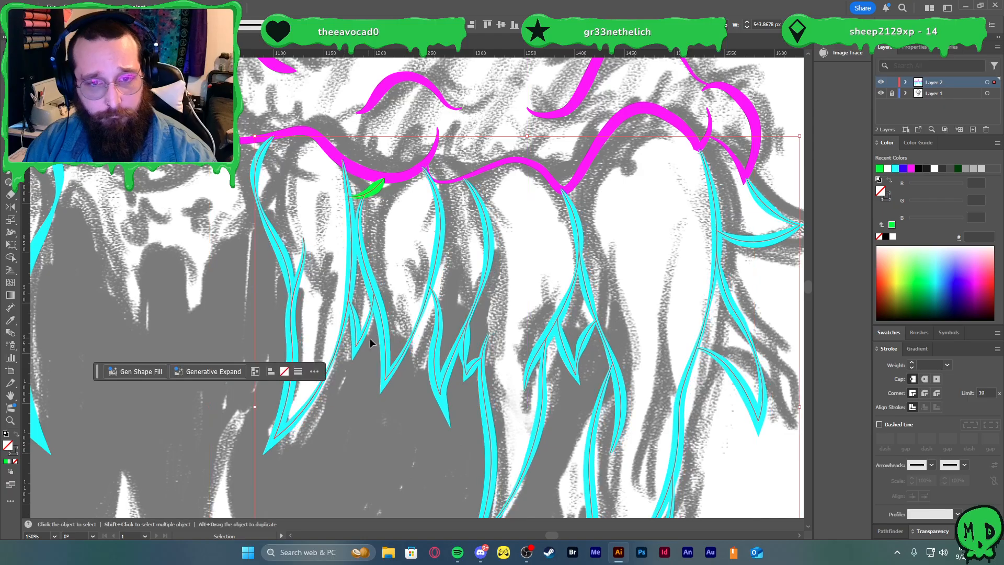
pyautogui.scroll(-1, 505, 342)
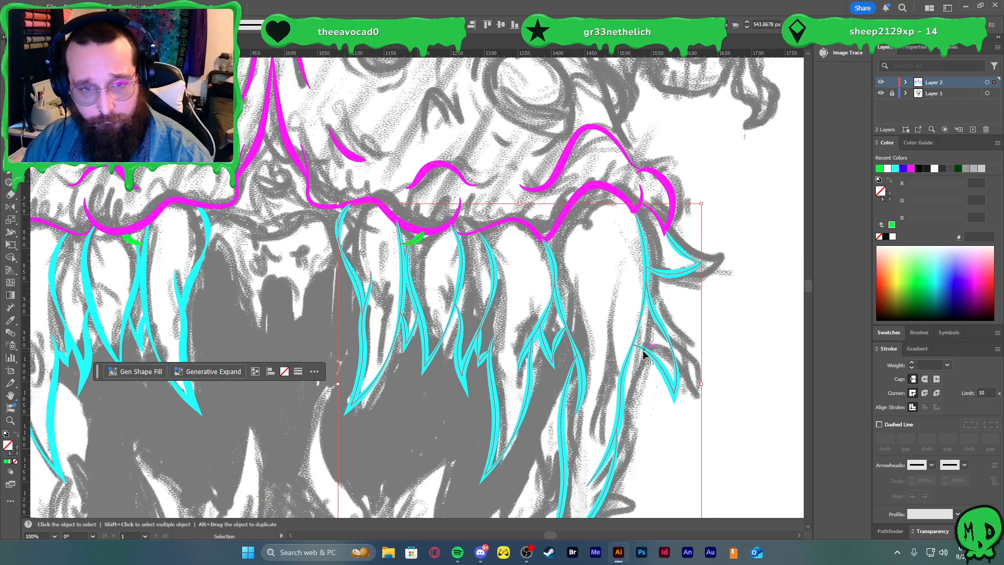
pyautogui.moveTo(634, 346); pyautogui.dragTo(632, 346)
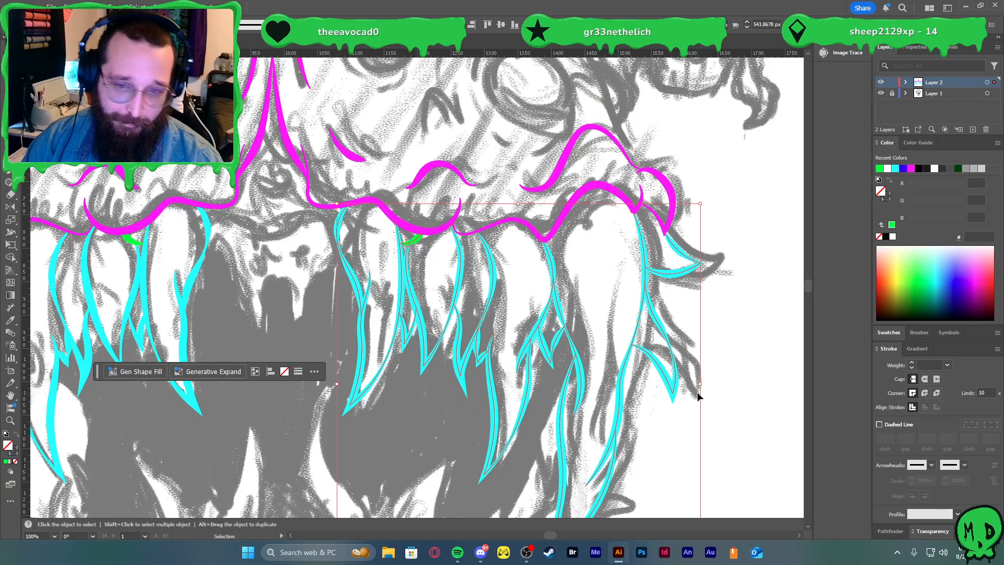
pyautogui.click(757, 371)
pyautogui.hotkey('ctrl', '0')
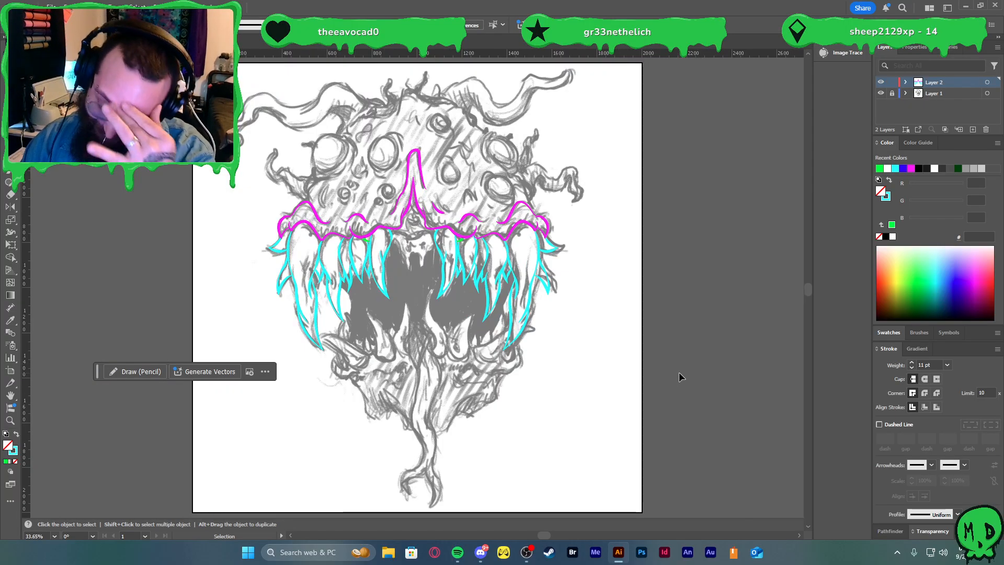
pyautogui.scroll(3, 280, 295)
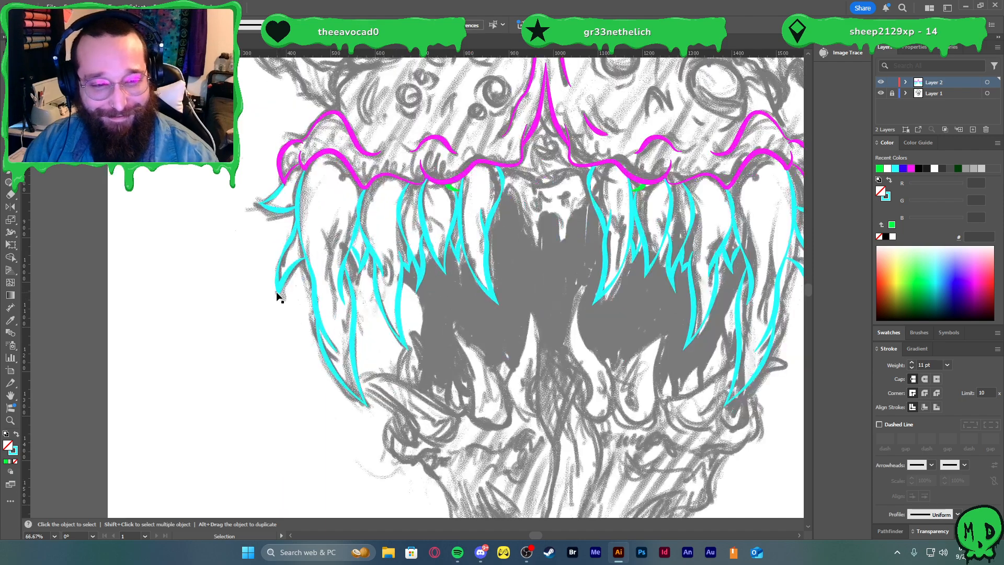
pyautogui.press('p')
pyautogui.click(352, 181)
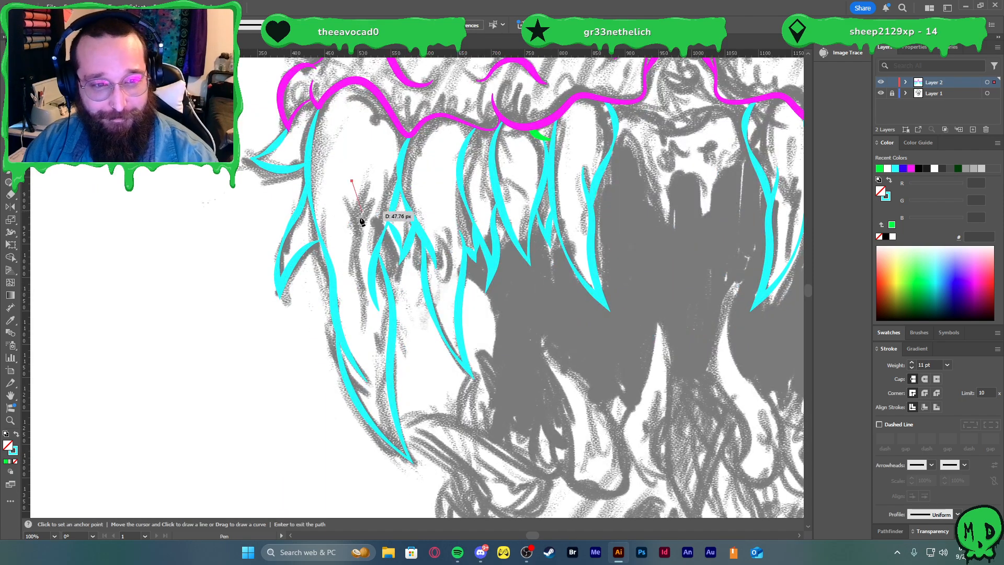
pyautogui.moveTo(361, 219); pyautogui.dragTo(359, 284)
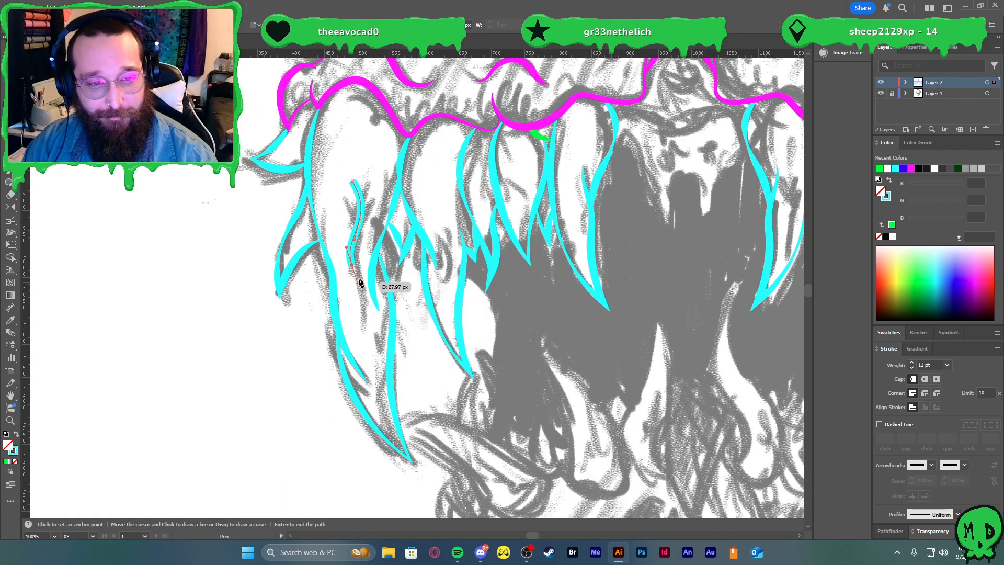
pyautogui.keyDown('ctrl'); pyautogui.click(366, 252); pyautogui.keyUp('ctrl')
pyautogui.press('p')
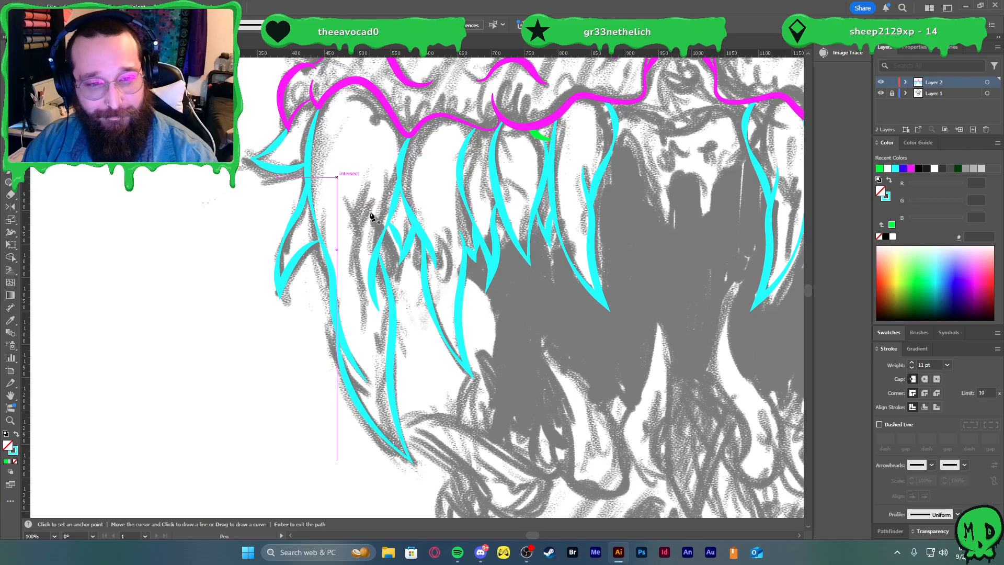
# - Hide the sketch on Layer 1 to review the traced linework across the whole artboard, and show it again
pyautogui.scroll(-1, 387, 210)
pyautogui.scroll(-1, 403, 217)
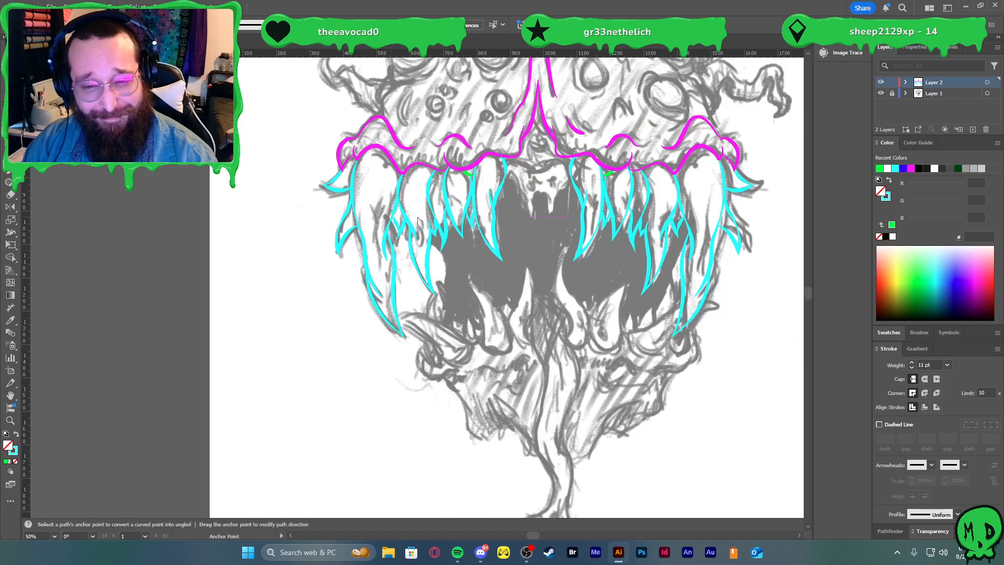
pyautogui.click(881, 92)
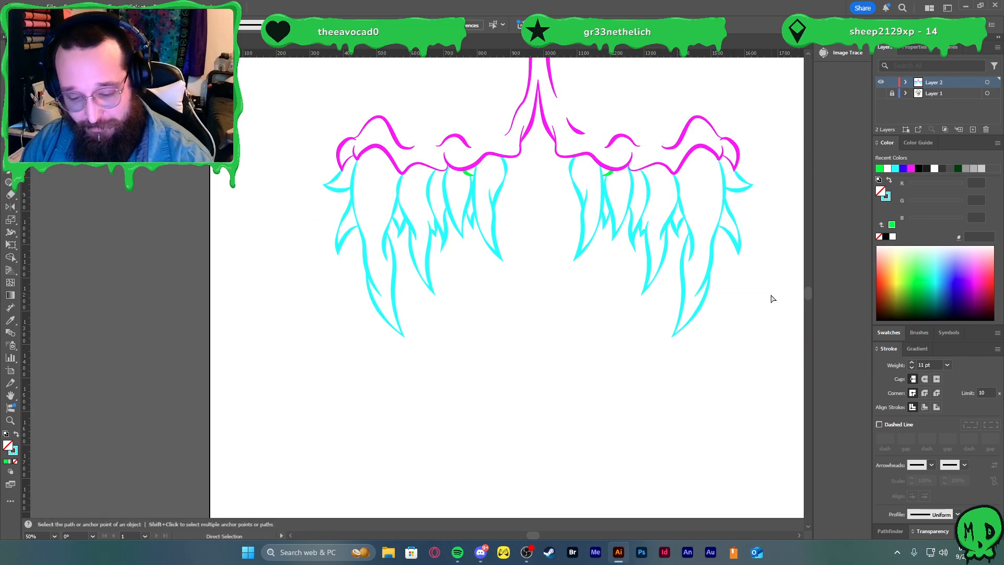
pyautogui.hotkey('ctrl', '0')
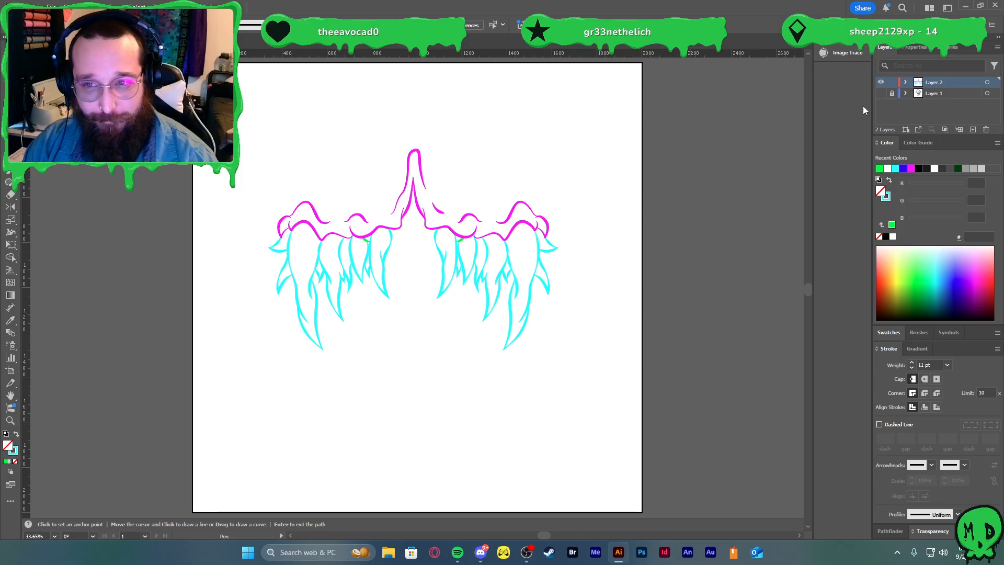
pyautogui.click(881, 92)
# - Draw a small V-shaped cyan Pen path inside the left outermost fang and apply the asymmetric width profile tapered at both ends
pyautogui.hotkey('ctrl', '1')
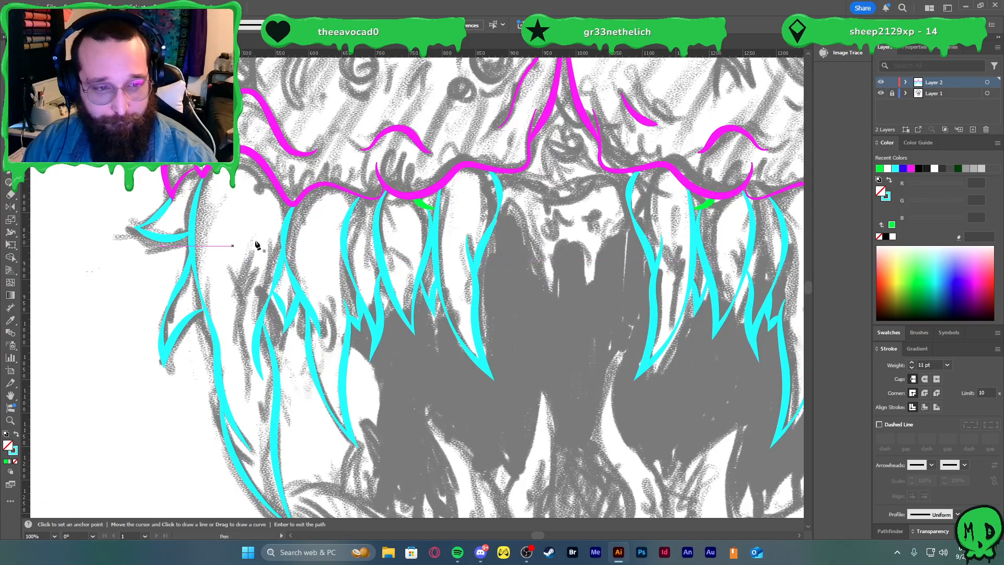
pyautogui.click(258, 242)
pyautogui.moveTo(229, 316)
pyautogui.mouseDown()
pyautogui.moveTo(235, 331)
pyautogui.moveTo(247, 281)
pyautogui.mouseUp()
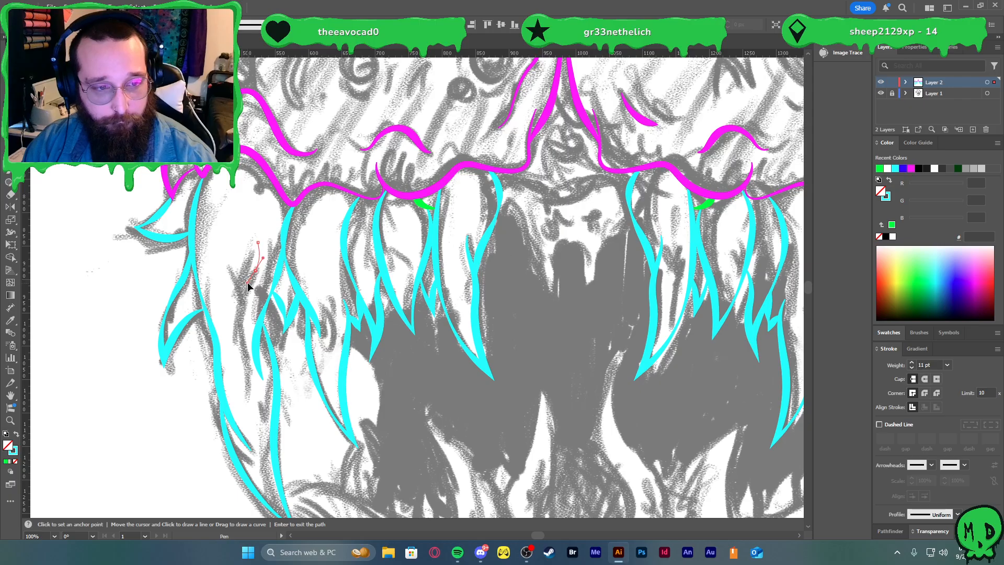
pyautogui.click(234, 312)
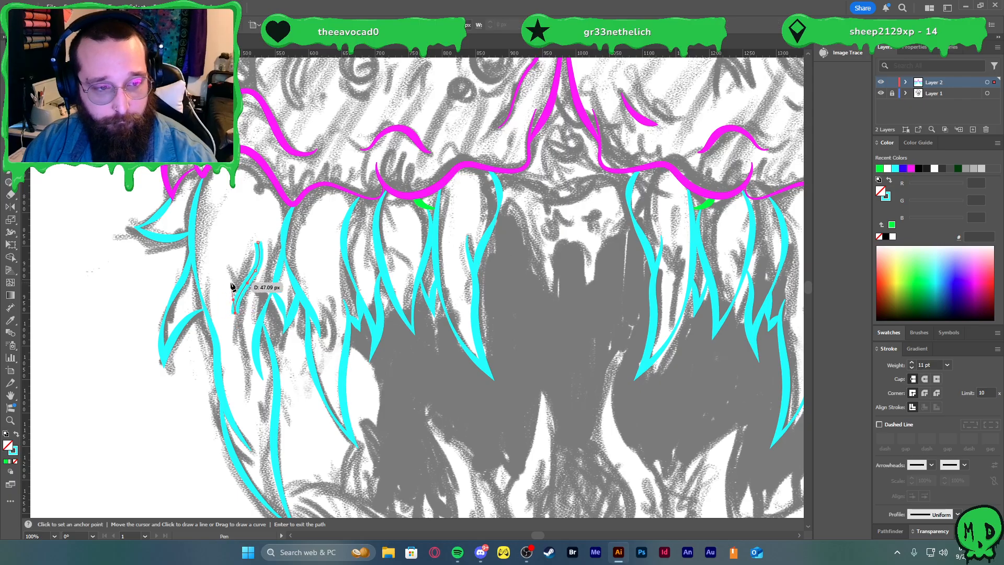
pyautogui.moveTo(230, 280); pyautogui.dragTo(237, 260)
pyautogui.press('v')
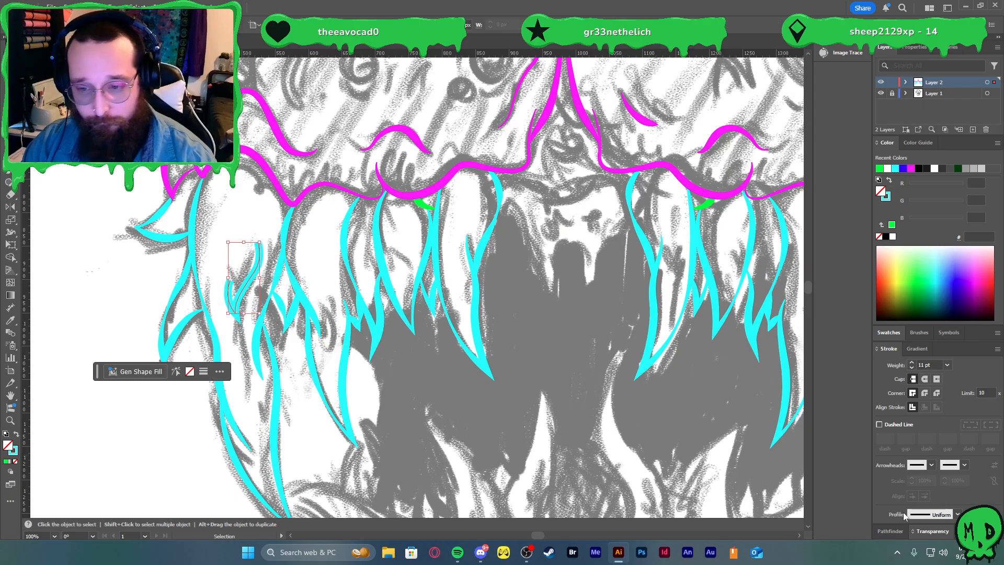
pyautogui.click(947, 515)
pyautogui.click(938, 474)
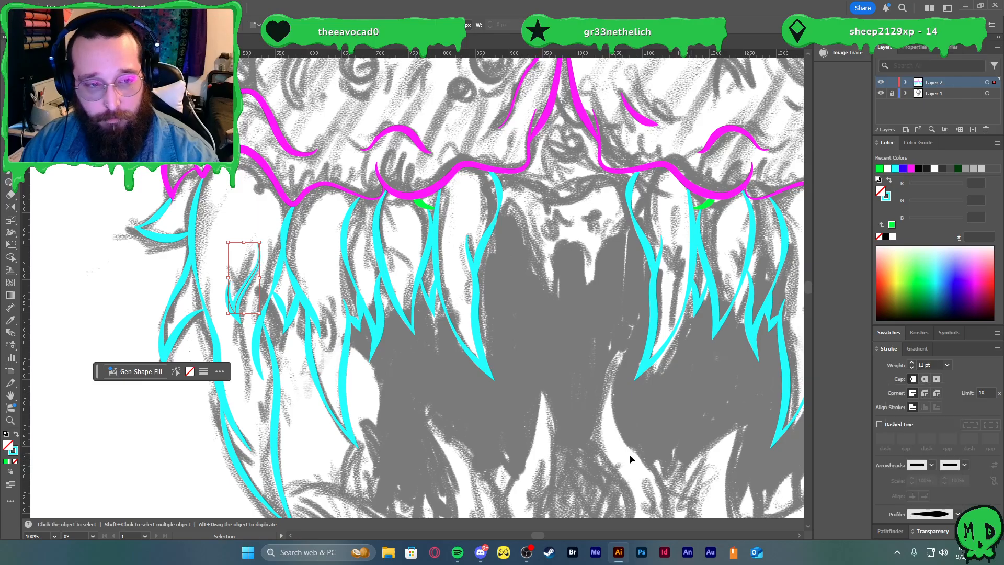
# - Copy the V-shaped detail into the right outermost fang, reflect it across the vertical axis, nudge it into place and deselect
pyautogui.scroll(-1, 588, 430)
pyautogui.hscroll(2, 589, 430)
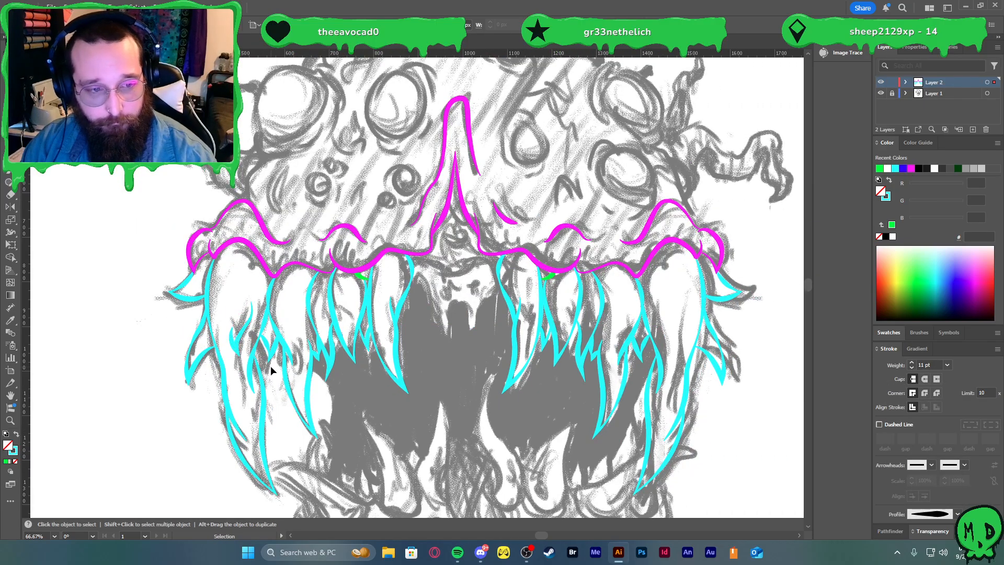
pyautogui.moveTo(242, 339)
pyautogui.mouseDown()
pyautogui.moveTo(721, 361)
pyautogui.moveTo(676, 370)
pyautogui.mouseUp()
pyautogui.rightClick(674, 381)
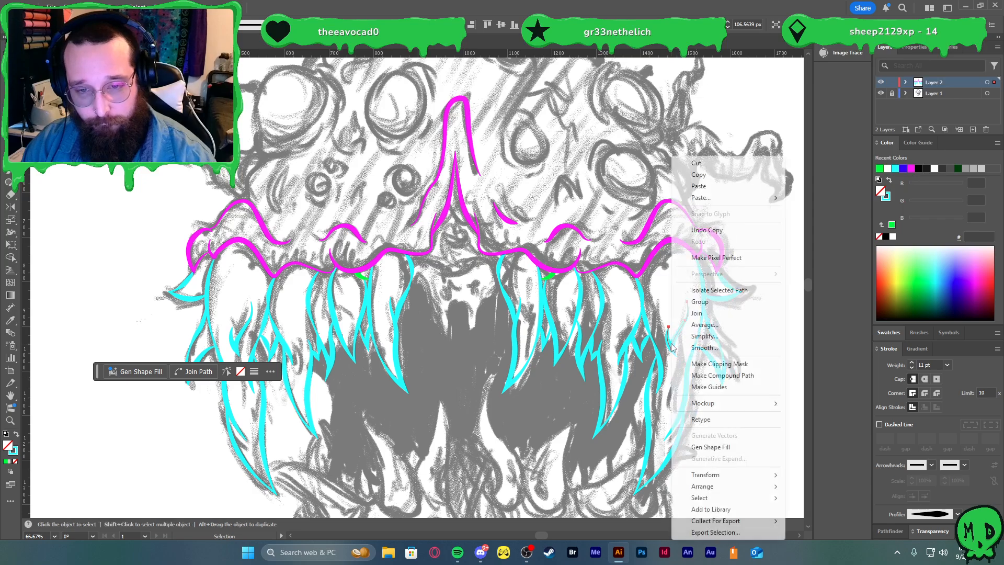
pyautogui.moveTo(730, 476)
pyautogui.click(821, 416)
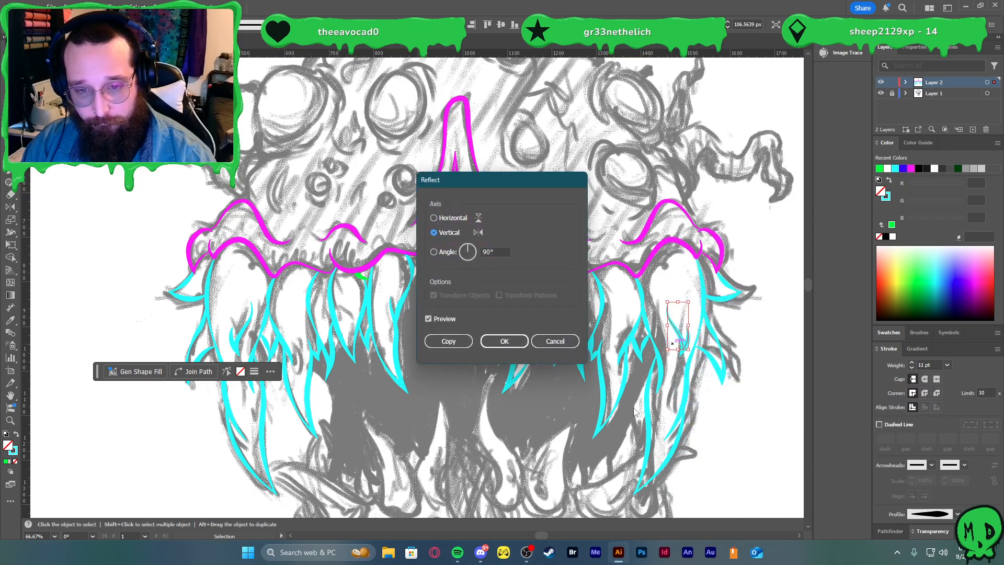
pyautogui.click(505, 342)
pyautogui.moveTo(679, 335); pyautogui.dragTo(673, 337)
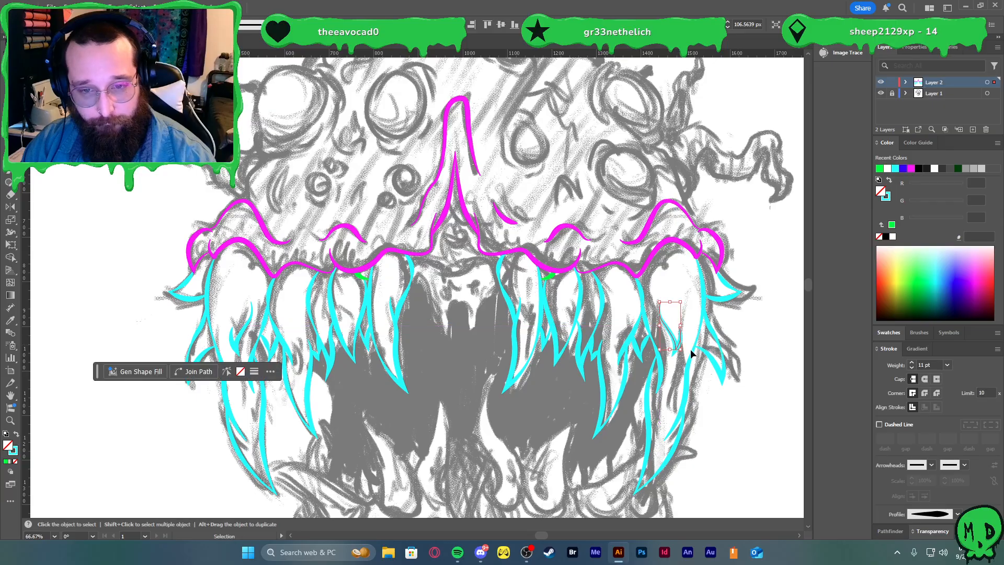
pyautogui.click(745, 421)
# - Draw a Pen path from the left innermost cyan fang down to the small centre tooth's tip and up over the arch beside it
pyautogui.scroll(-1, 745, 422)
pyautogui.scroll(-1, 742, 413)
pyautogui.scroll(4, 543, 299)
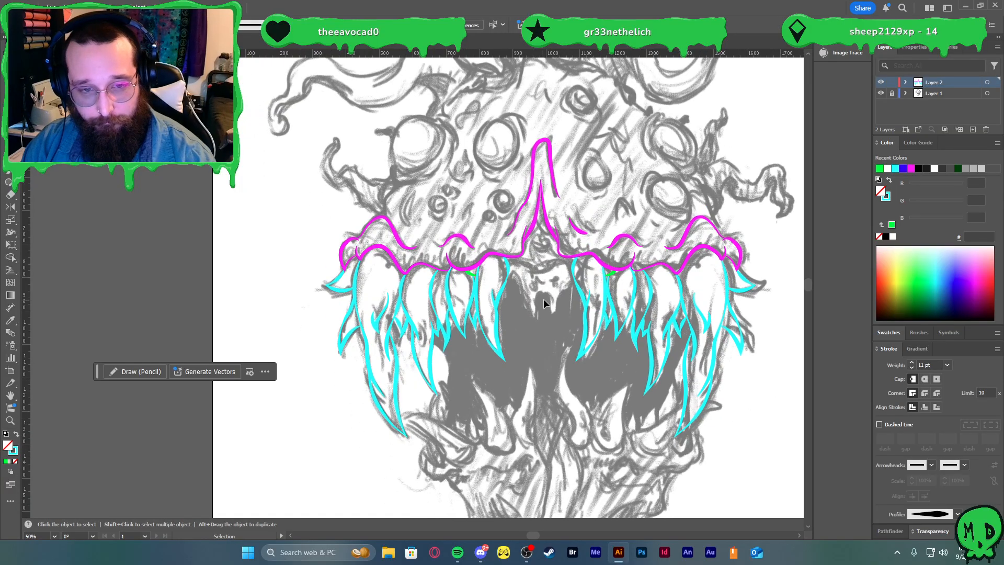
pyautogui.press('p')
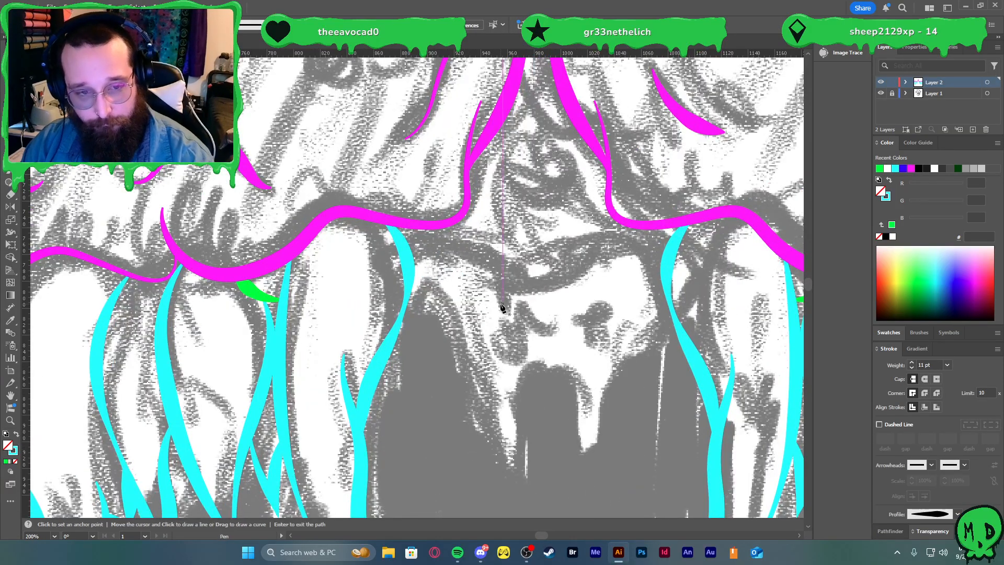
pyautogui.click(409, 287)
pyautogui.moveTo(427, 343); pyautogui.dragTo(458, 363)
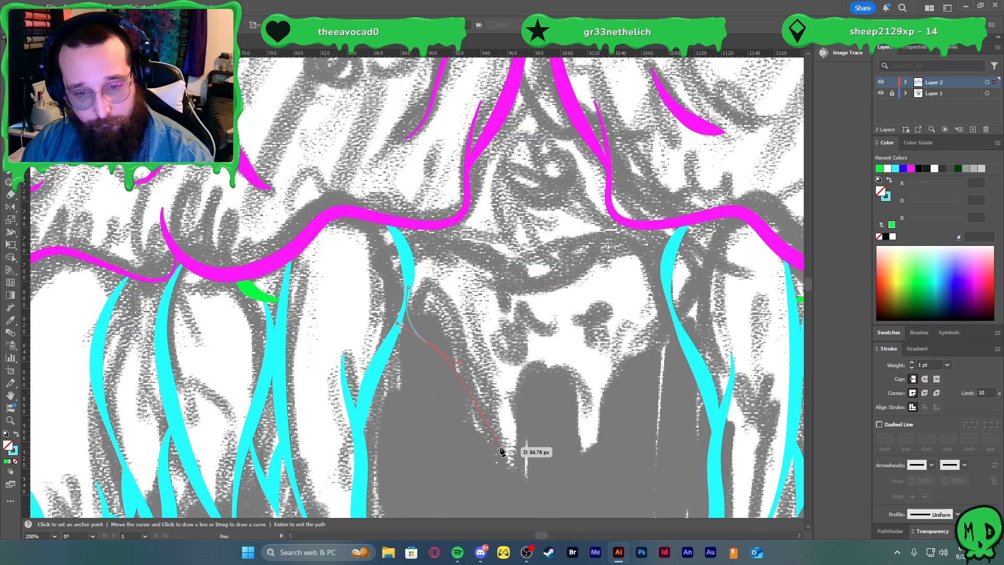
pyautogui.click(467, 380)
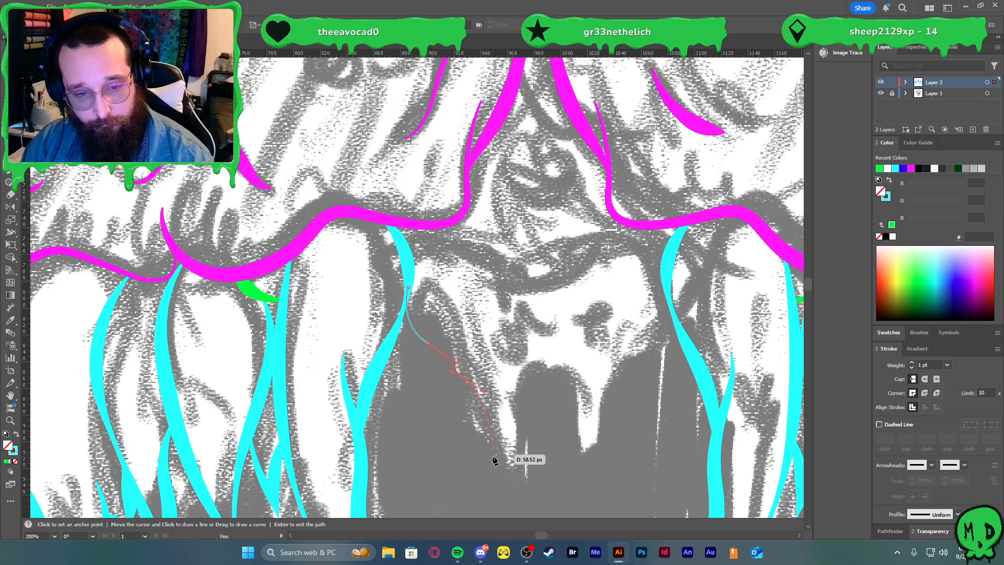
pyautogui.moveTo(503, 472); pyautogui.dragTo(499, 494)
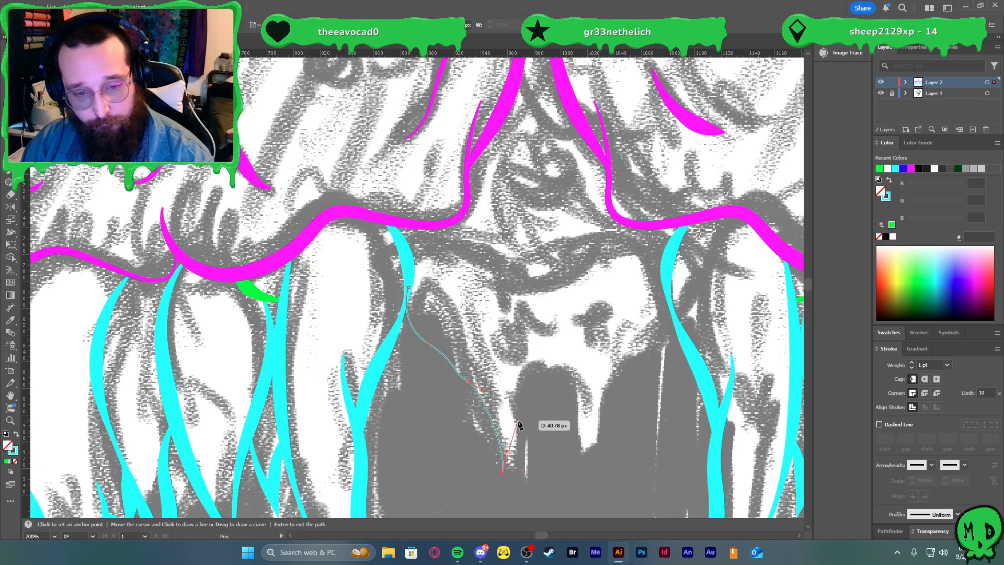
pyautogui.moveTo(518, 419); pyautogui.dragTo(549, 382)
pyautogui.click(529, 366)
pyautogui.hotkey('ctrl', 'z')
pyautogui.hotkey('ctrl', 'z')
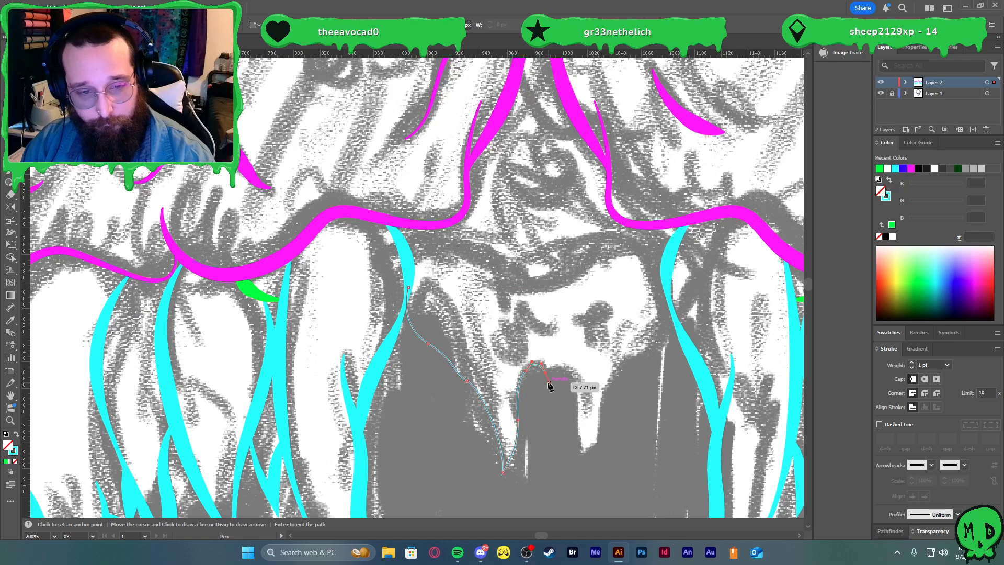
# - Give the new centre tooth path the neighbouring fang's 11 pt cyan stroke with the Eyedropper, and deselect it
pyautogui.press('v')
pyautogui.press('i')
pyautogui.click(396, 334)
pyautogui.press('v')
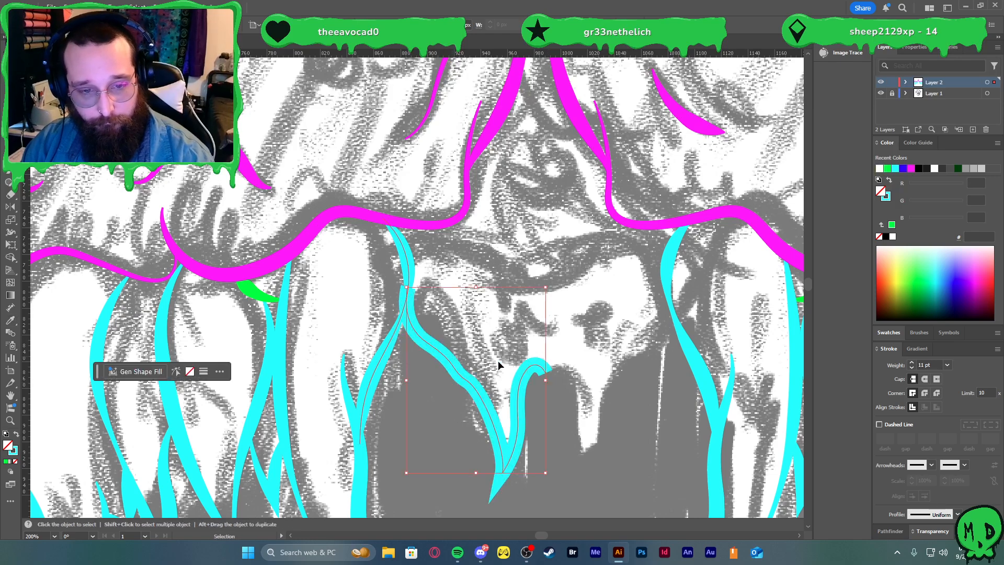
pyautogui.click(505, 331)
# - Place a duplicate of the centre tooth path beside the original, toward the right innermost fang
pyautogui.scroll(-2, 505, 330)
pyautogui.hscroll(1, 529, 346)
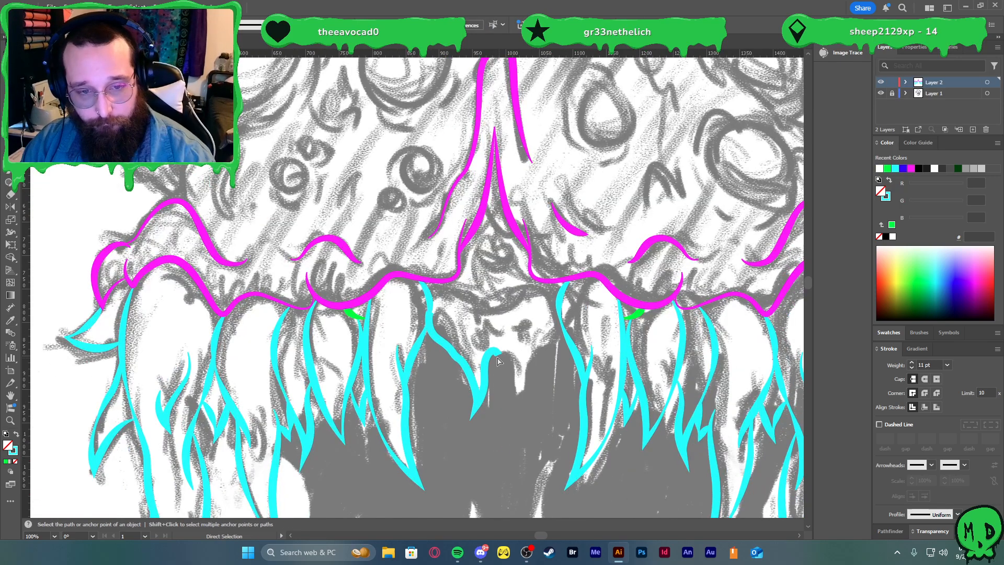
pyautogui.keyDown('ctrl'); pyautogui.click(460, 358); pyautogui.keyUp('ctrl')
pyautogui.moveTo(460, 358); pyautogui.dragTo(552, 371)
pyautogui.hotkey('ctrl', 'z')
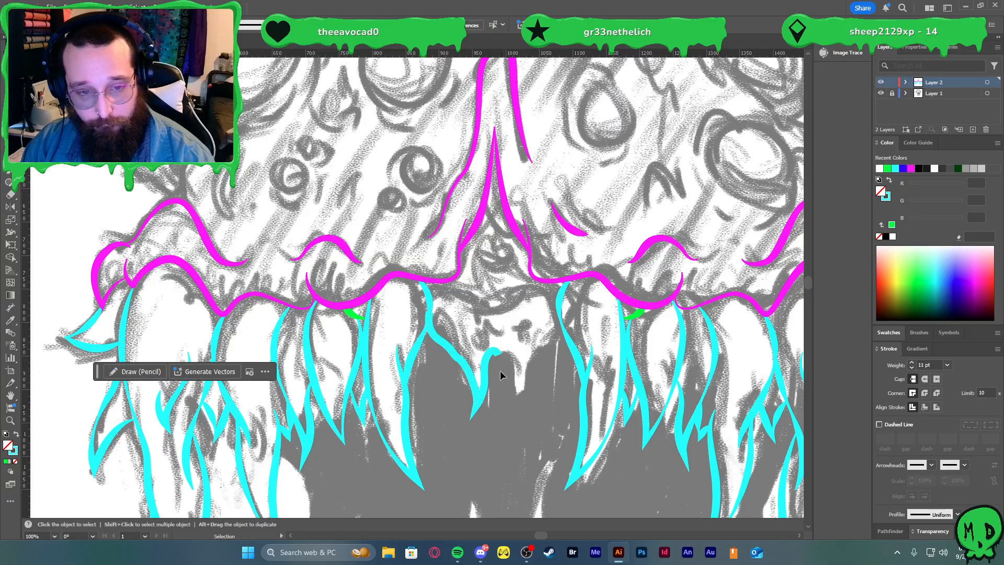
pyautogui.moveTo(484, 369); pyautogui.dragTo(558, 371)
pyautogui.click(562, 384)
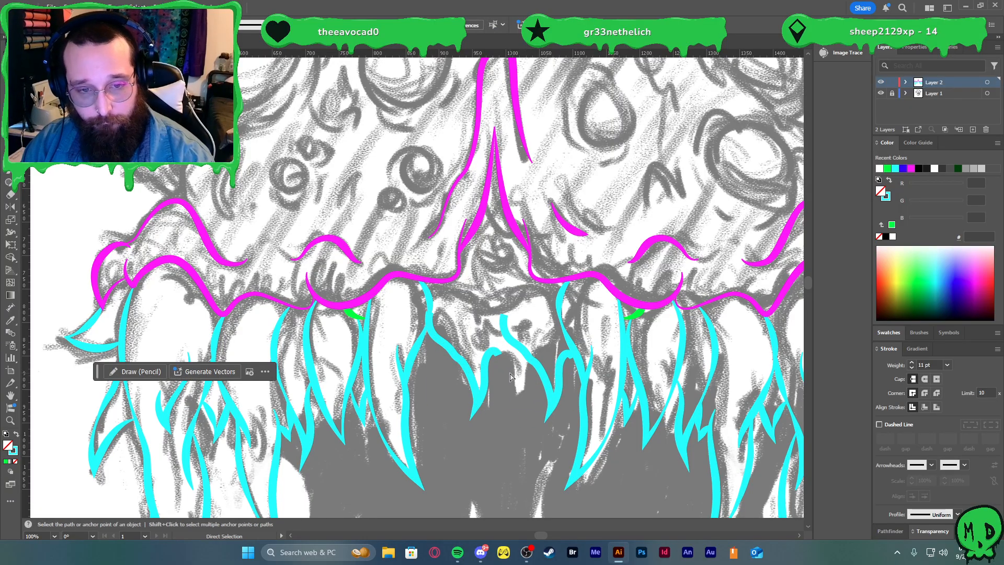
# - Reflect the duplicated centre tooth path across the vertical axis
pyautogui.click(535, 365)
pyautogui.rightClick(537, 369)
pyautogui.moveTo(571, 473)
pyautogui.click(675, 425)
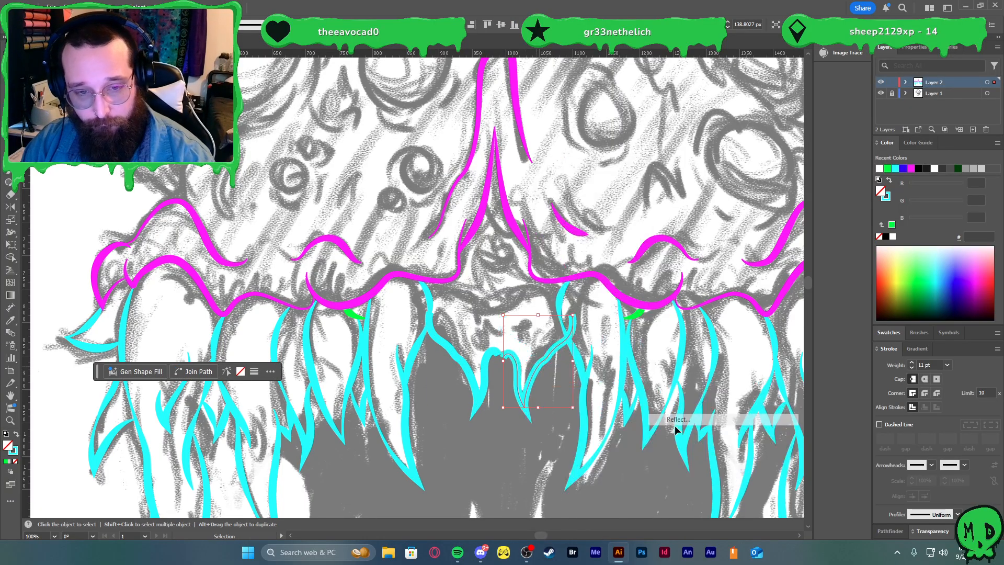
pyautogui.click(499, 339)
# - Move the reflected centre tooth path until its inner end meets the original's end at the arch
pyautogui.scroll(2, 497, 337)
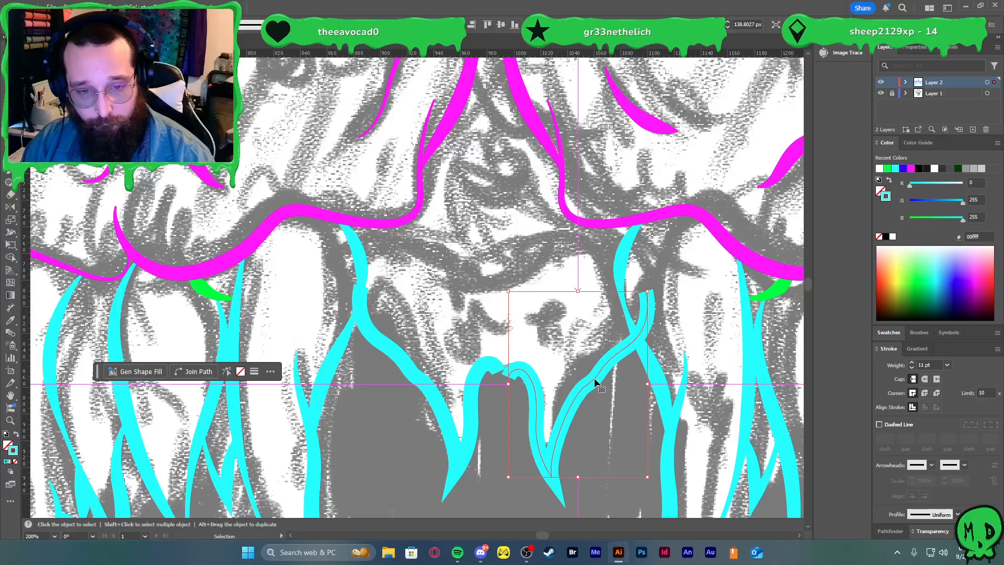
pyautogui.moveTo(594, 378); pyautogui.dragTo(571, 379)
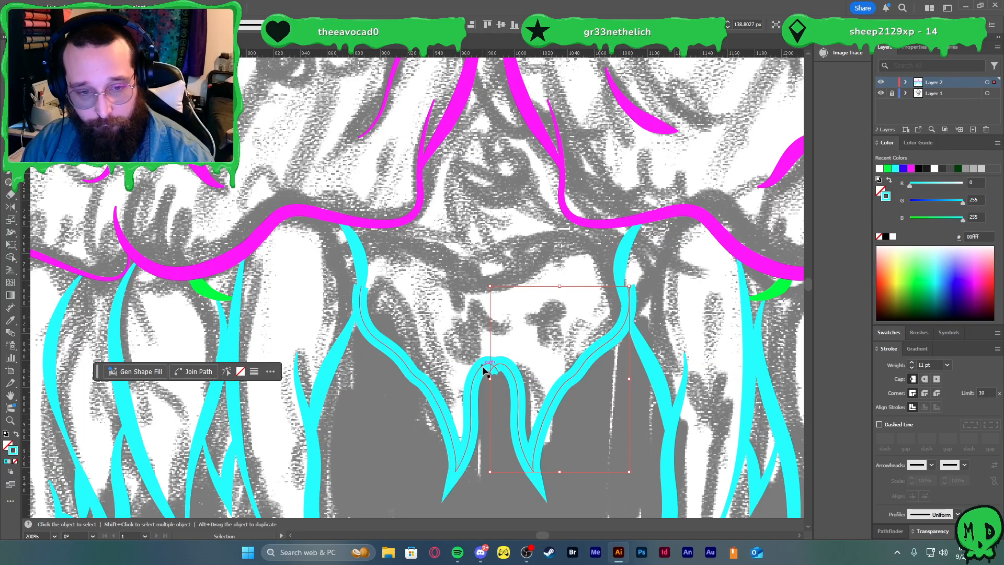
pyautogui.moveTo(508, 369); pyautogui.dragTo(520, 374)
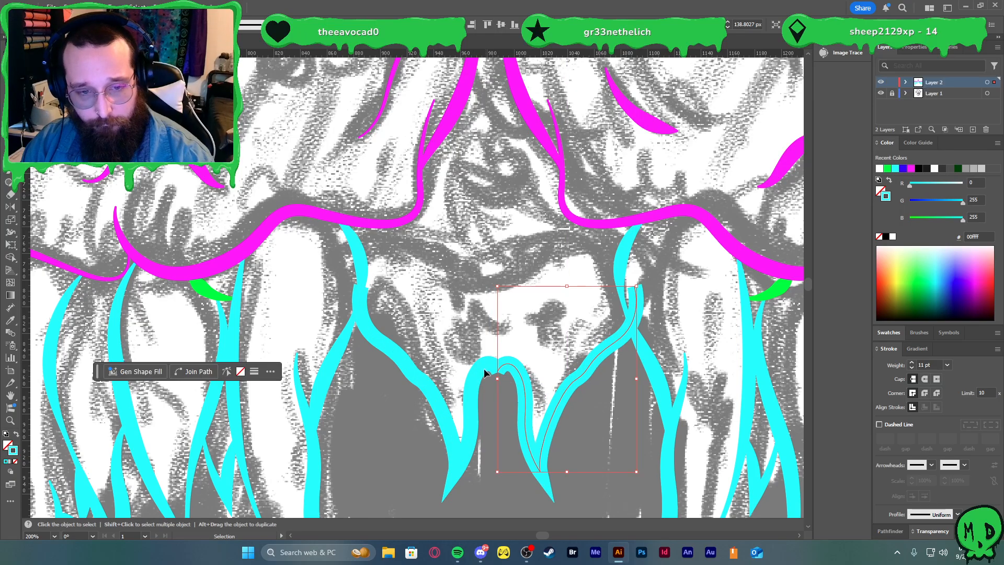
pyautogui.scroll(5, 482, 371)
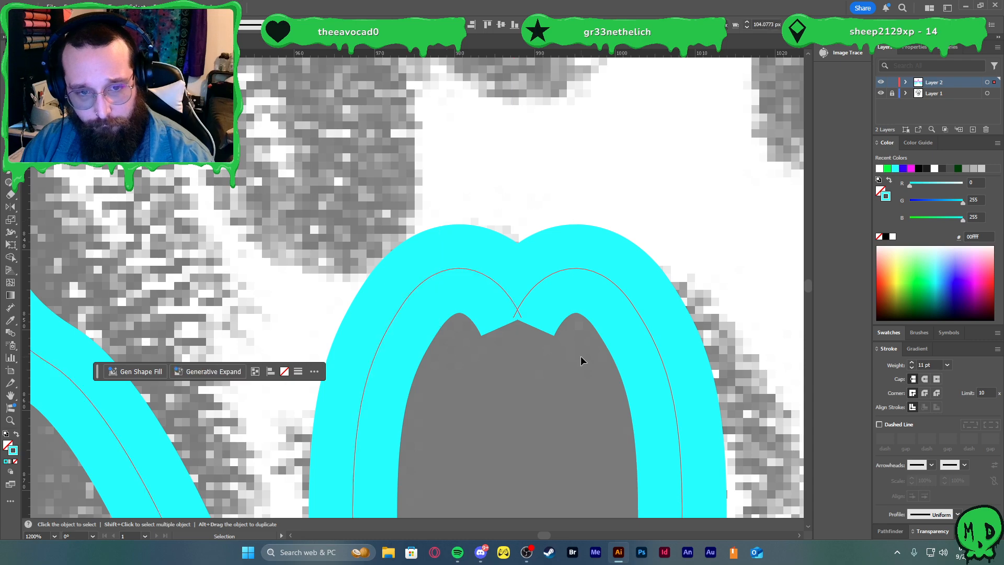
pyautogui.click(570, 347)
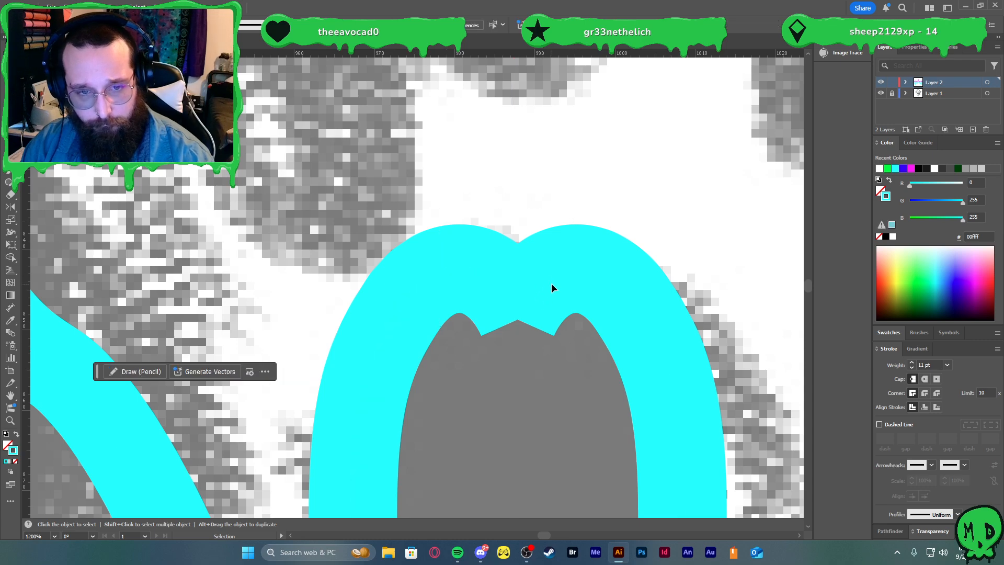
pyautogui.click(612, 329)
pyautogui.moveTo(547, 279); pyautogui.dragTo(554, 275)
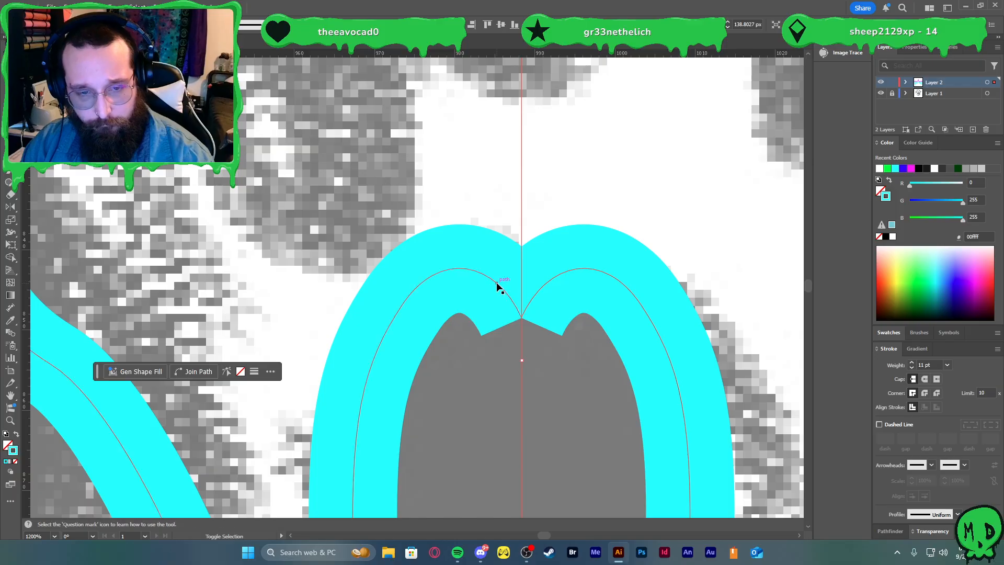
# - Join the two meeting end anchors of the centre tooth halves into one path
pyautogui.keyDown('shift'); pyautogui.click(496, 286); pyautogui.keyUp('shift')
pyautogui.press('a')
pyautogui.moveTo(506, 407); pyautogui.dragTo(545, 313)
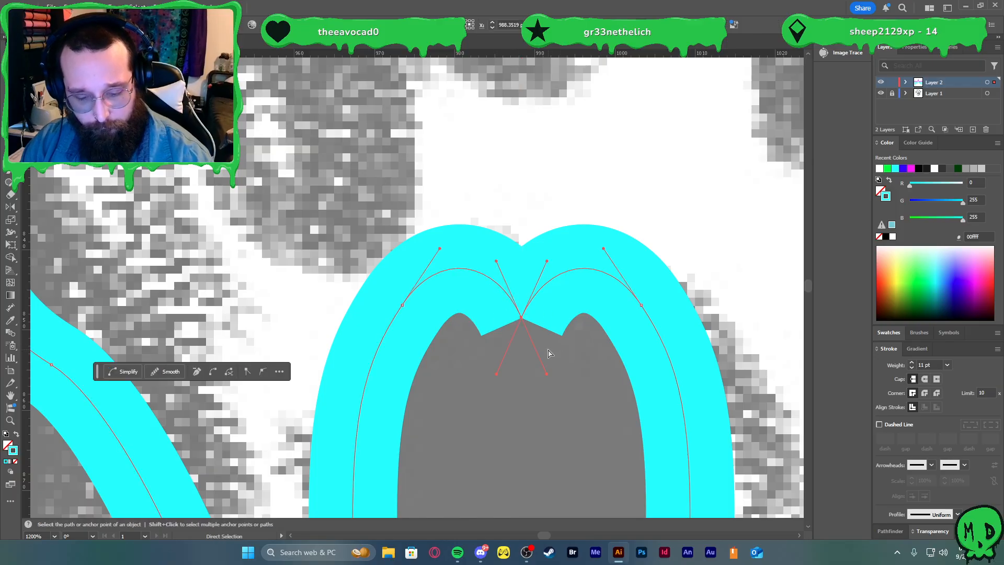
pyautogui.hotkey('ctrl', 'j')
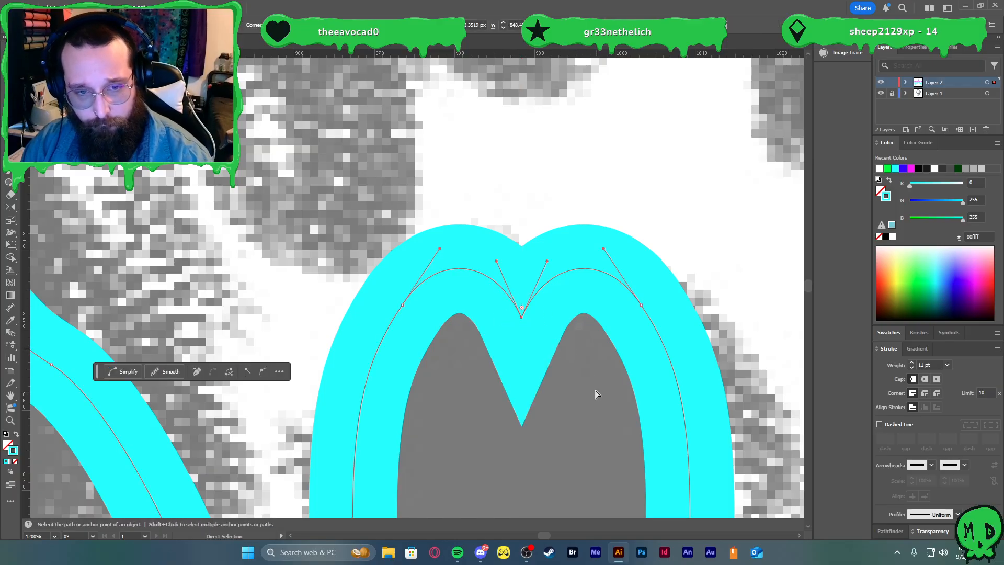
pyautogui.scroll(-3, 591, 392)
pyautogui.scroll(-2, 586, 389)
pyautogui.press('v')
pyautogui.scroll(-2, 679, 371)
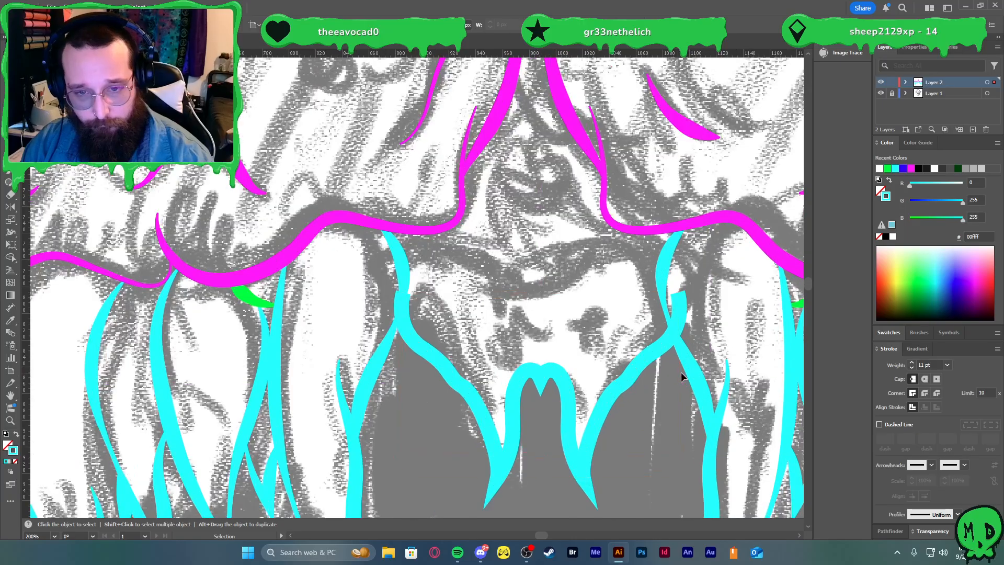
# - Narrow the joined centre tooth path to meet the right innermost fang, apply the double-bulge width profile, and deselect it
pyautogui.moveTo(679, 385); pyautogui.dragTo(667, 385)
pyautogui.click(958, 514)
pyautogui.click(929, 428)
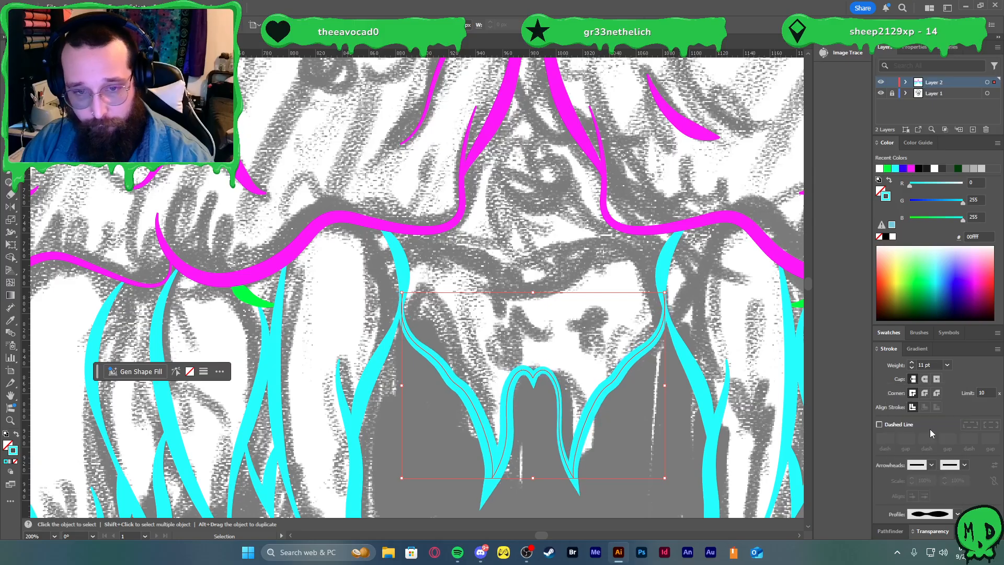
pyautogui.click(548, 326)
# - Draw a sagging Pen curve in the existing detail strokes' green along the gum line between the two innermost fangs
pyautogui.scroll(-5, 552, 323)
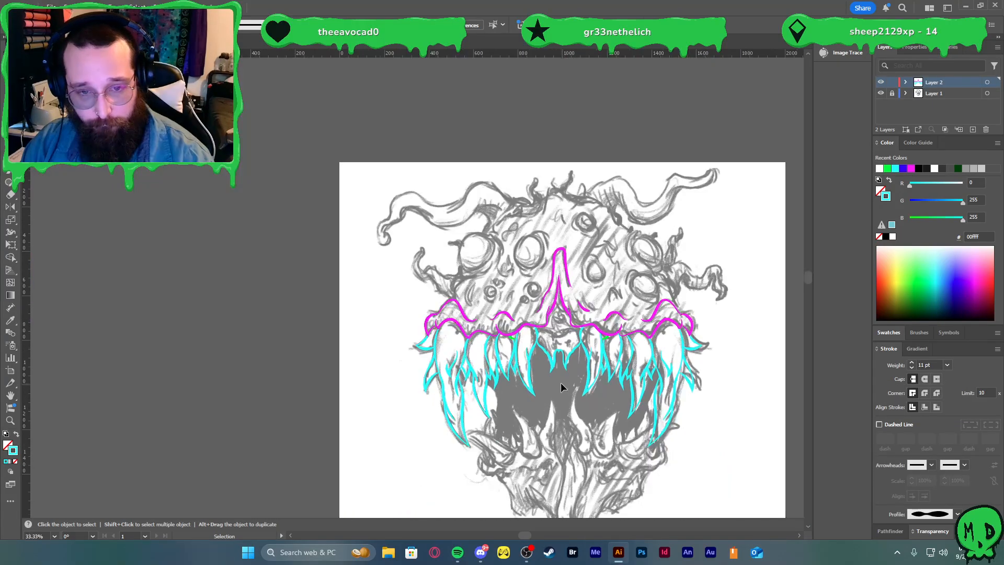
pyautogui.scroll(2, 560, 380)
pyautogui.scroll(3, 557, 344)
pyautogui.click(350, 320)
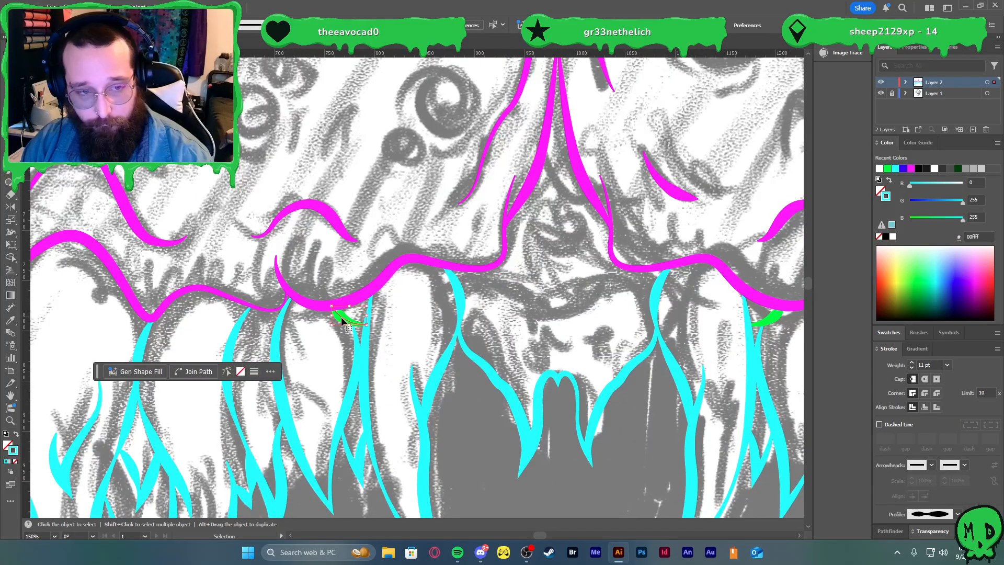
pyautogui.press('p')
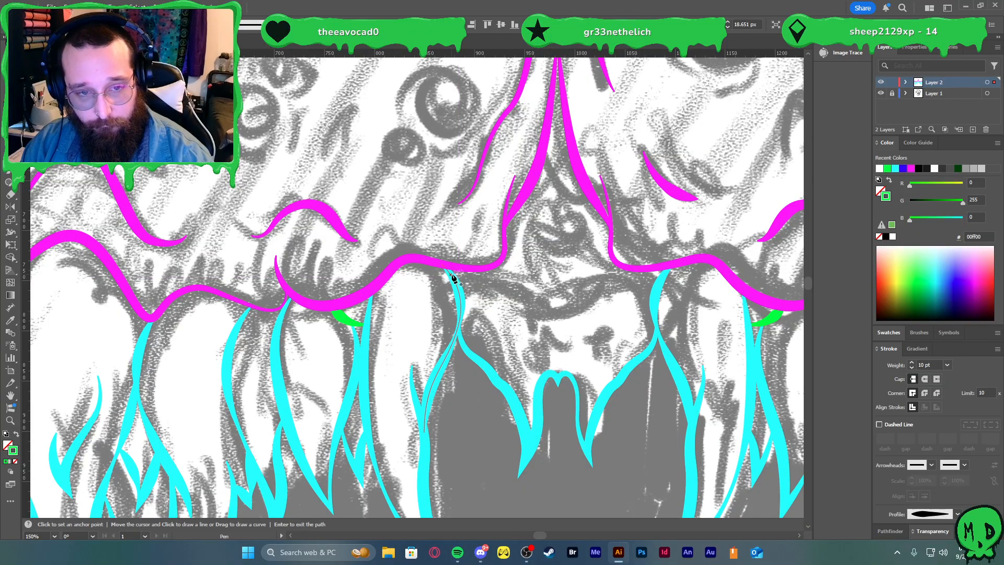
pyautogui.click(450, 274)
pyautogui.moveTo(512, 297); pyautogui.dragTo(512, 297)
pyautogui.moveTo(562, 317); pyautogui.dragTo(637, 279)
pyautogui.hotkey('ctrl', 'z')
pyautogui.press('v')
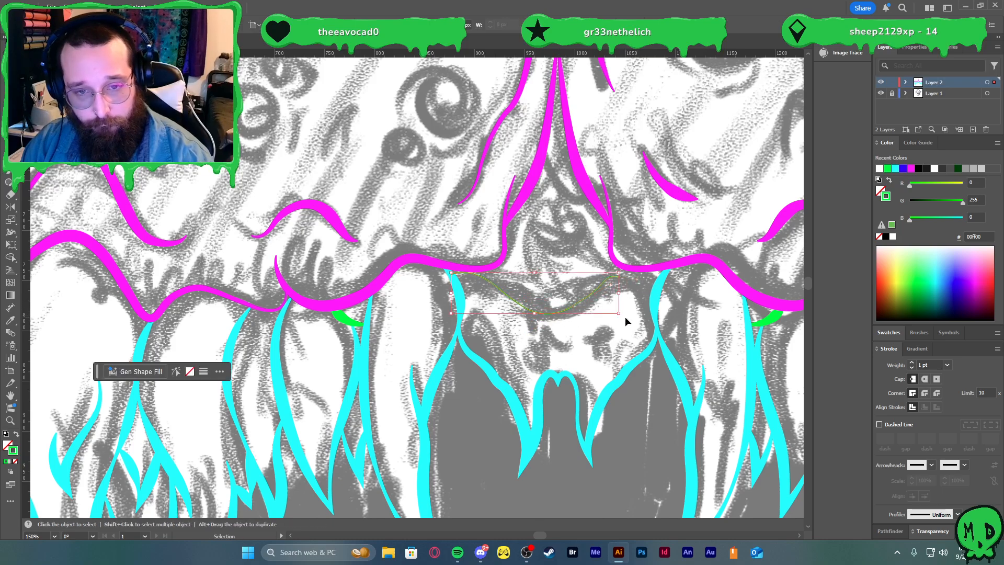
pyautogui.click(622, 317)
# - Draw a short green Pen arc from inside the gum curve to the right innermost fang, overlapping the first curve's end
pyautogui.press('p')
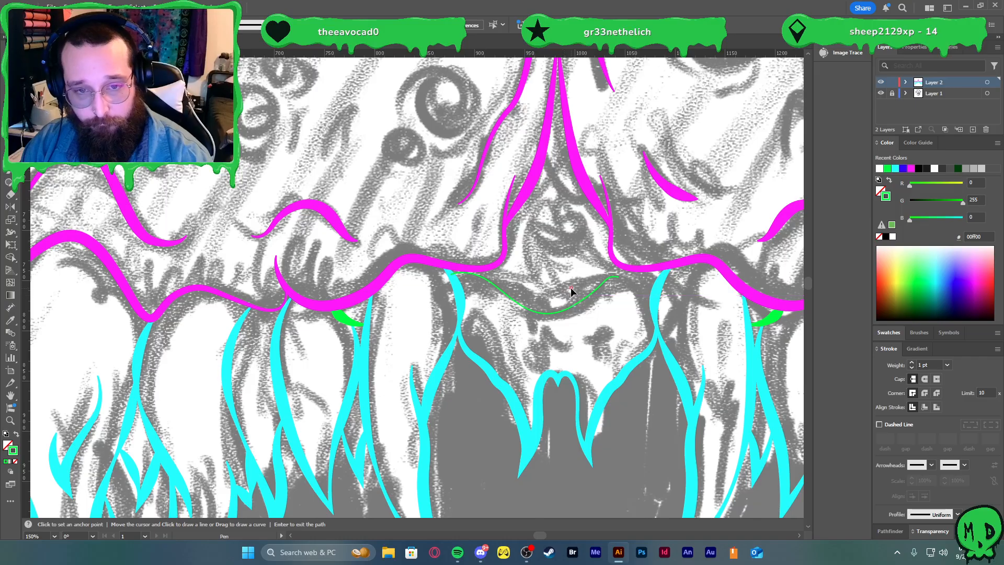
pyautogui.click(570, 287)
pyautogui.moveTo(655, 298); pyautogui.dragTo(660, 302)
pyautogui.press('v')
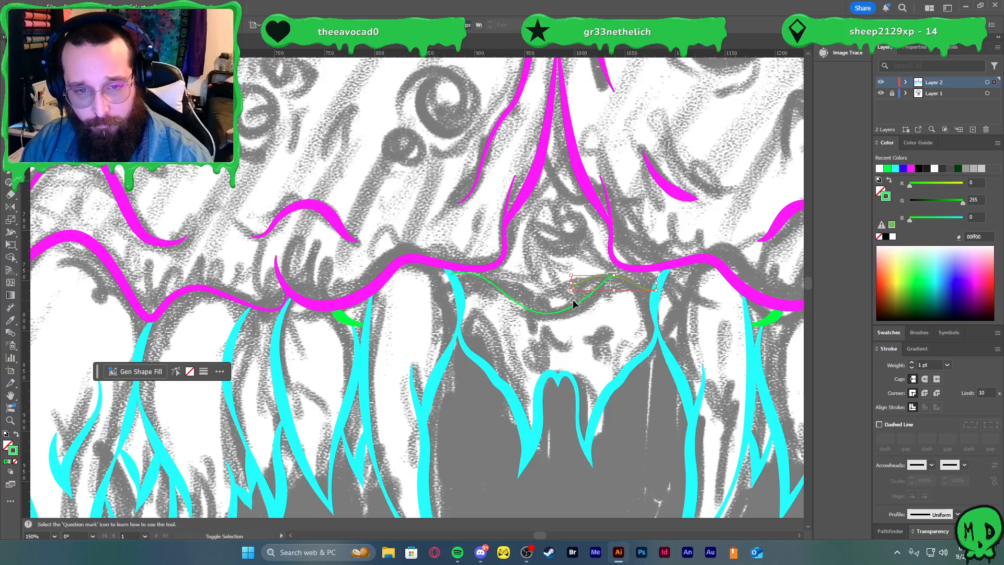
# - Reshape the first green gum curve by adjusting its lower middle section with Direct Selection
pyautogui.press('a')
pyautogui.click(598, 295)
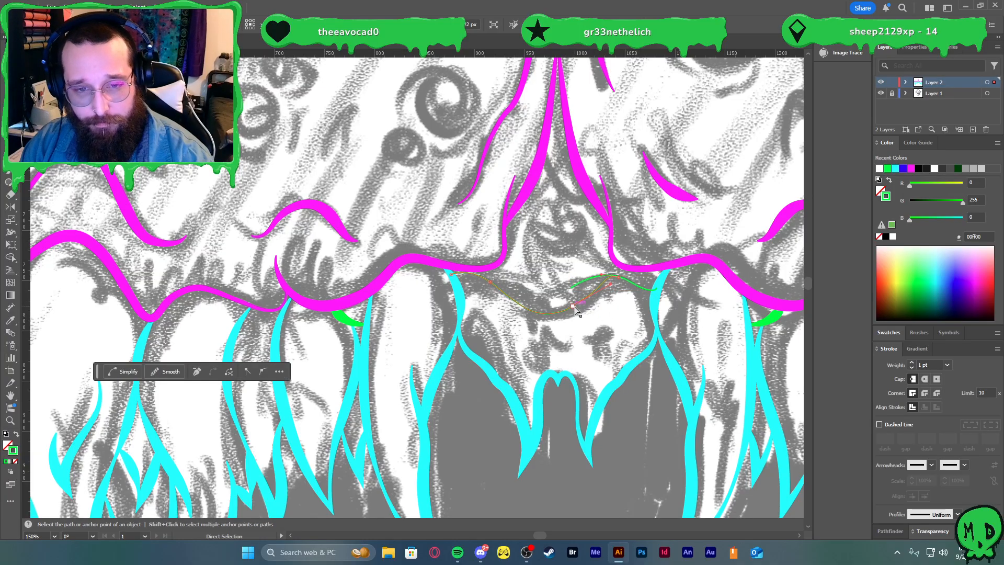
pyautogui.moveTo(575, 311)
pyautogui.mouseDown()
pyautogui.moveTo(603, 289)
pyautogui.moveTo(578, 308)
pyautogui.mouseUp()
# - Set both green gum curves to a 10 pt stroke with the asymmetric width profile tapered at both ends, and deselect them
pyautogui.press('v')
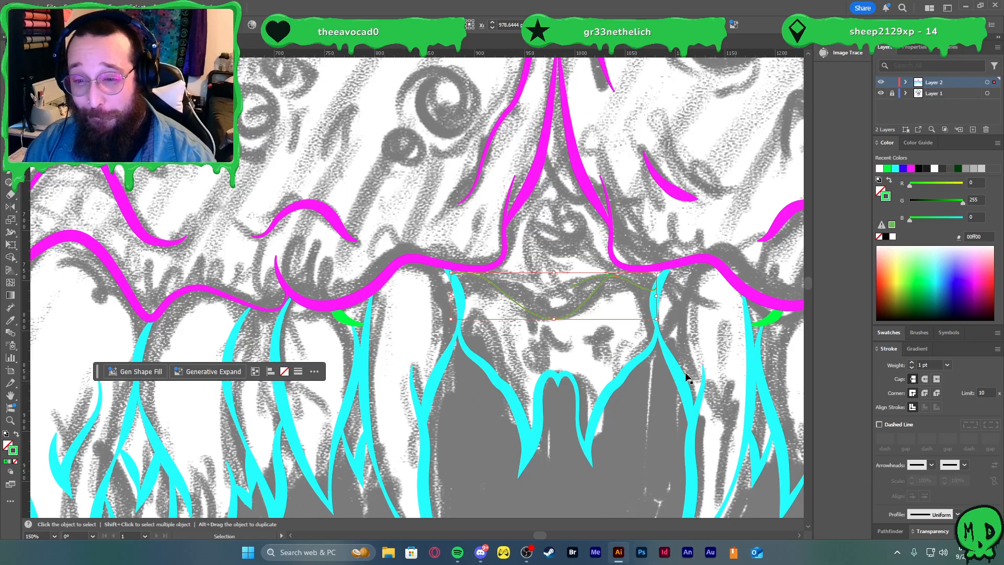
pyautogui.click(945, 366)
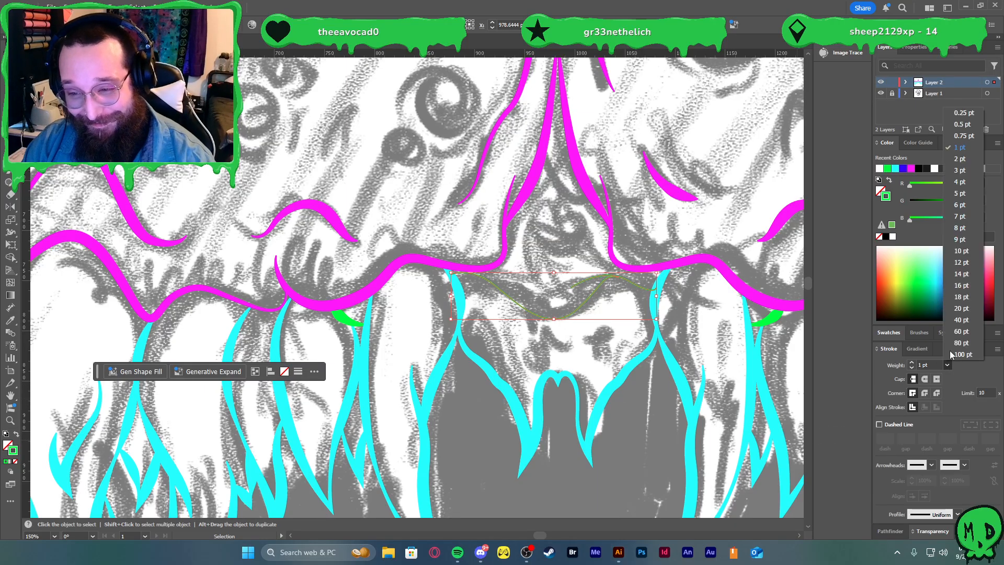
pyautogui.click(971, 253)
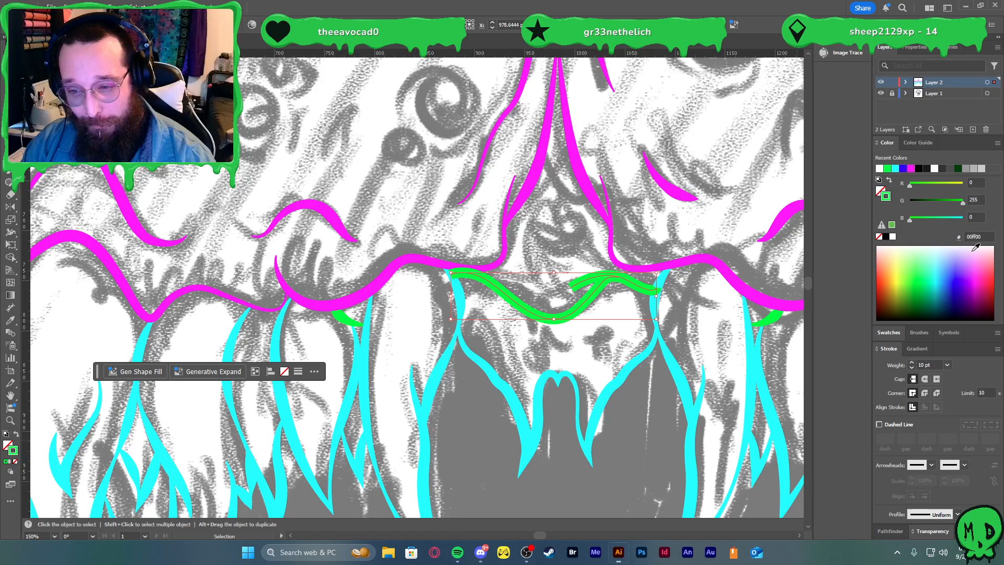
pyautogui.click(957, 514)
pyautogui.click(944, 477)
pyautogui.click(636, 420)
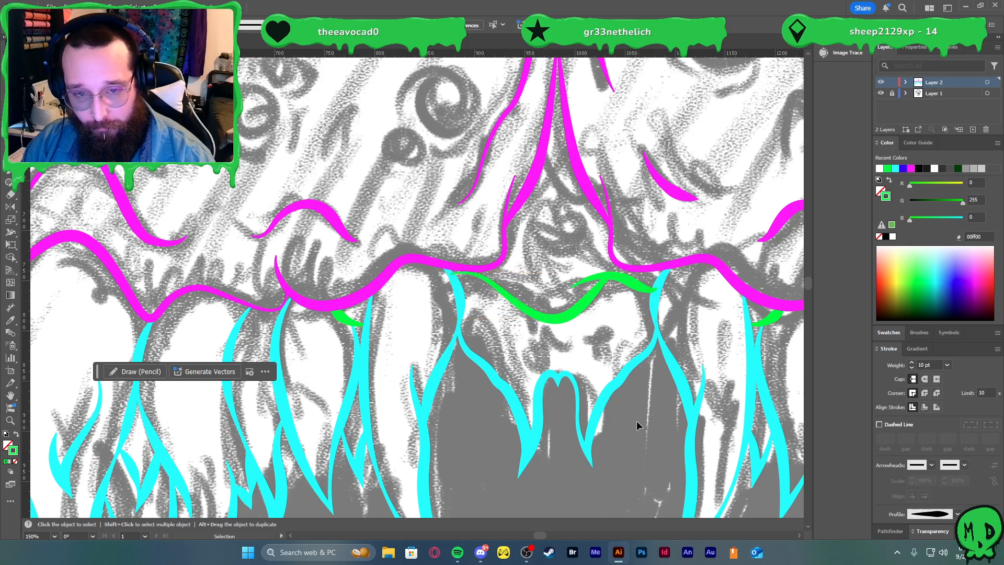
pyautogui.click(579, 321)
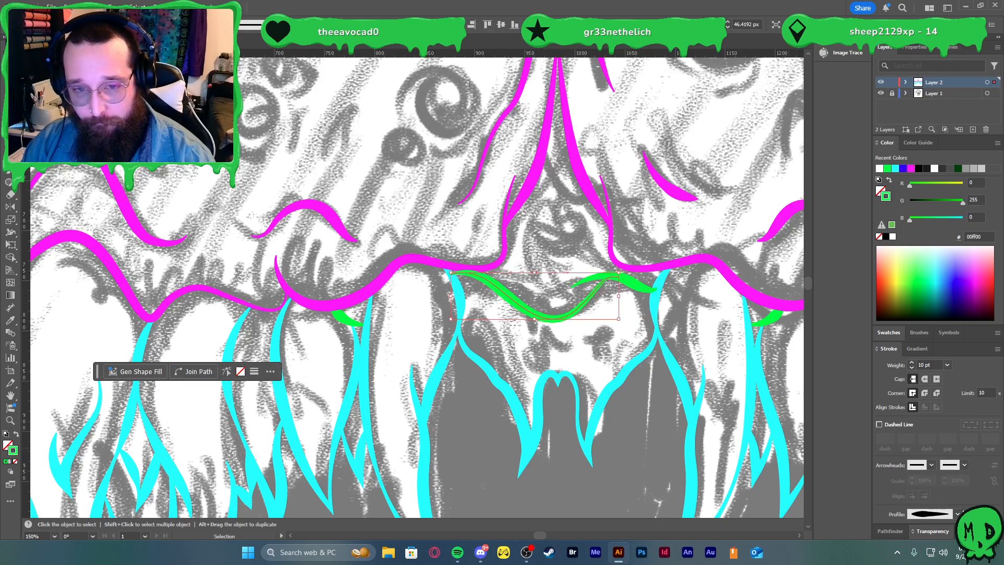
pyautogui.click(634, 432)
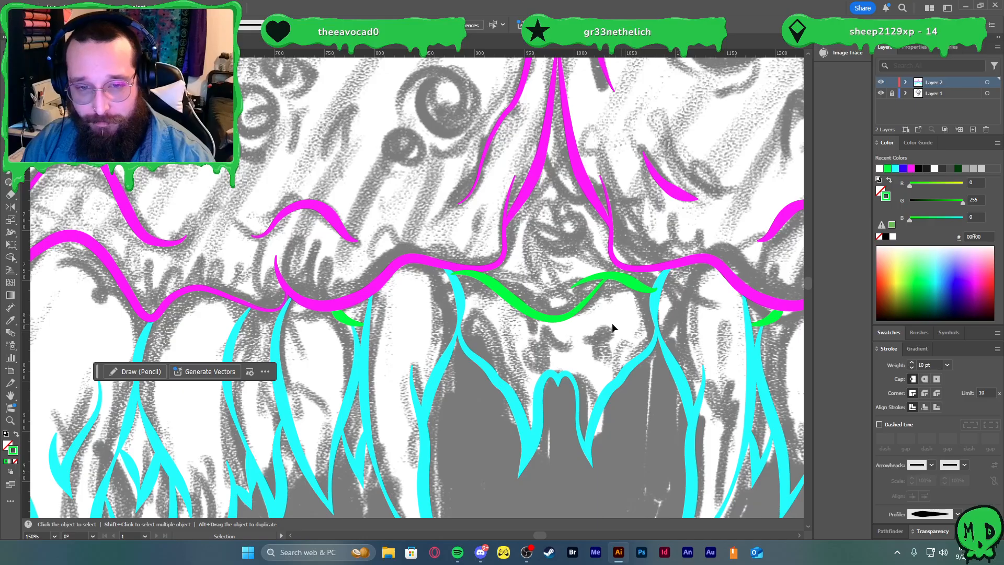
pyautogui.moveTo(569, 262); pyautogui.dragTo(570, 263)
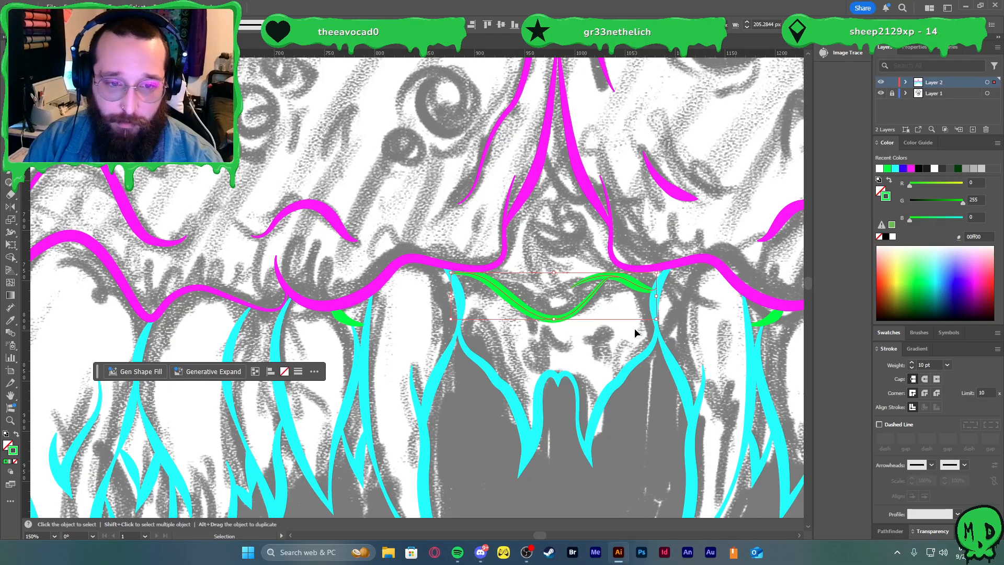
pyautogui.click(618, 343)
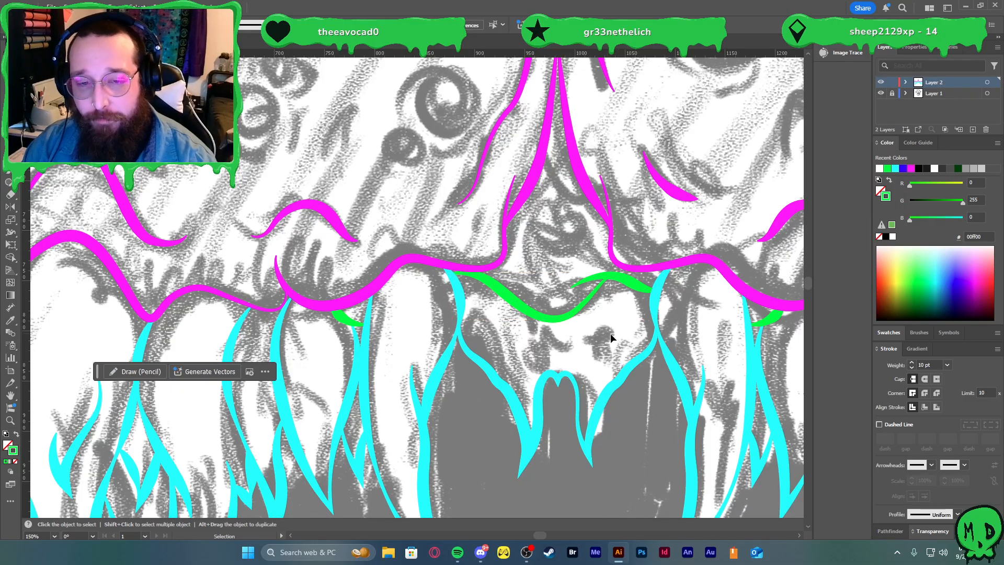
# - Draw a green U-shaped Pen curve between the magenta lines, just above the centre of the gum line
pyautogui.scroll(-2, 606, 334)
pyautogui.scroll(2, 579, 265)
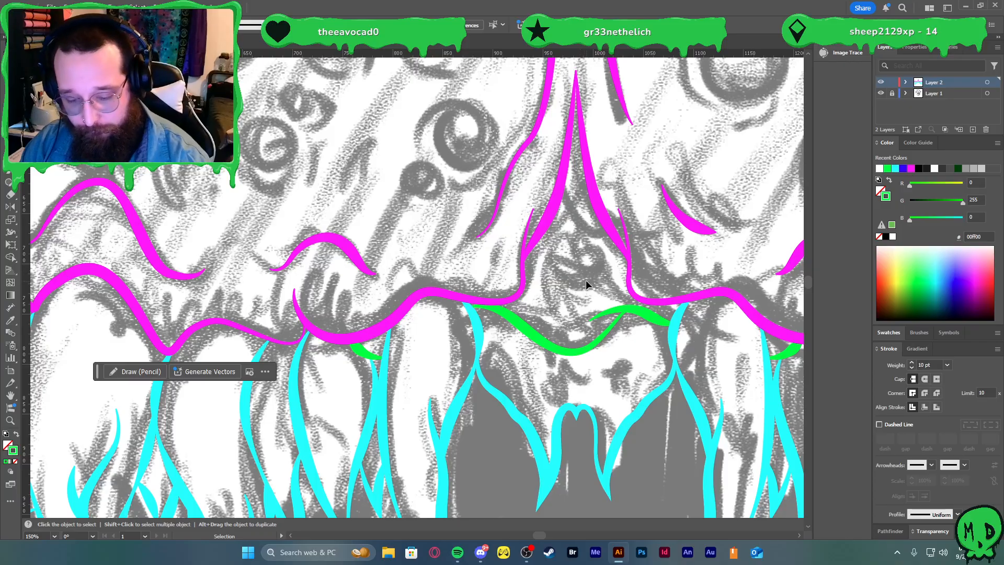
pyautogui.press('p')
pyautogui.click(553, 259)
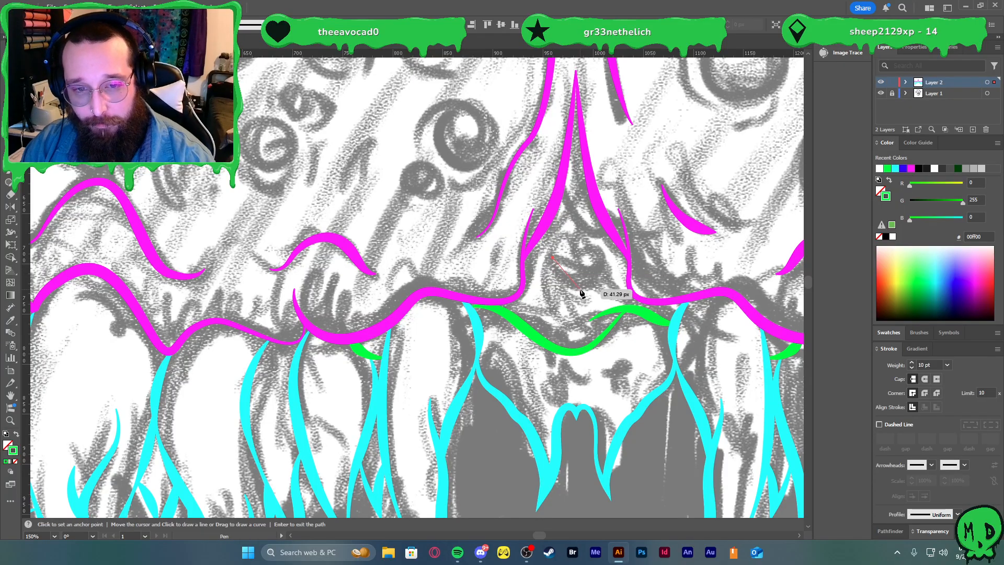
pyautogui.moveTo(578, 288); pyautogui.dragTo(609, 287)
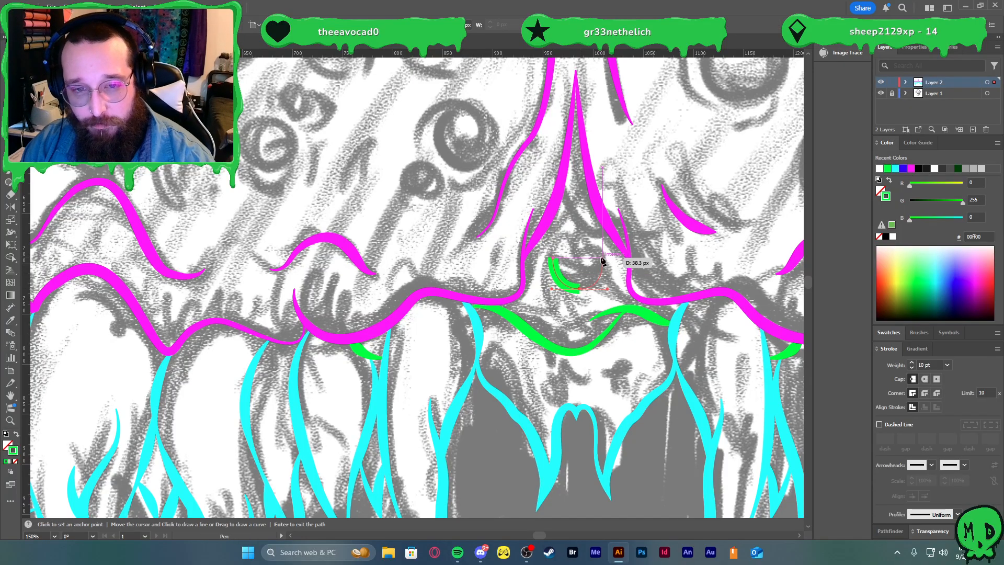
pyautogui.click(605, 259)
pyautogui.press('v')
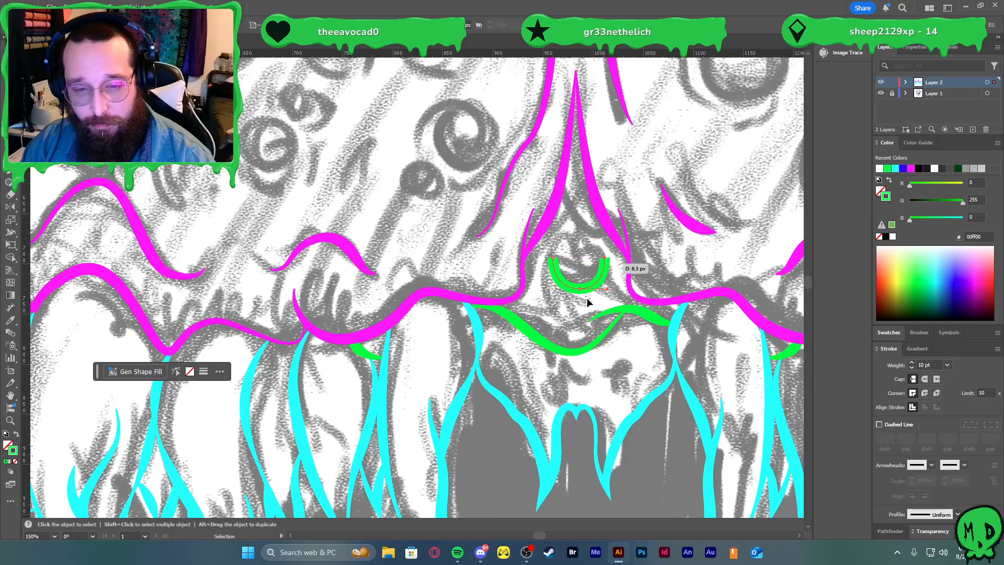
# - Give the small green U-shaped curve an 8 pt stroke with the symmetric width profile tapered at both ends, and deselect it
pyautogui.click(951, 514)
pyautogui.click(949, 413)
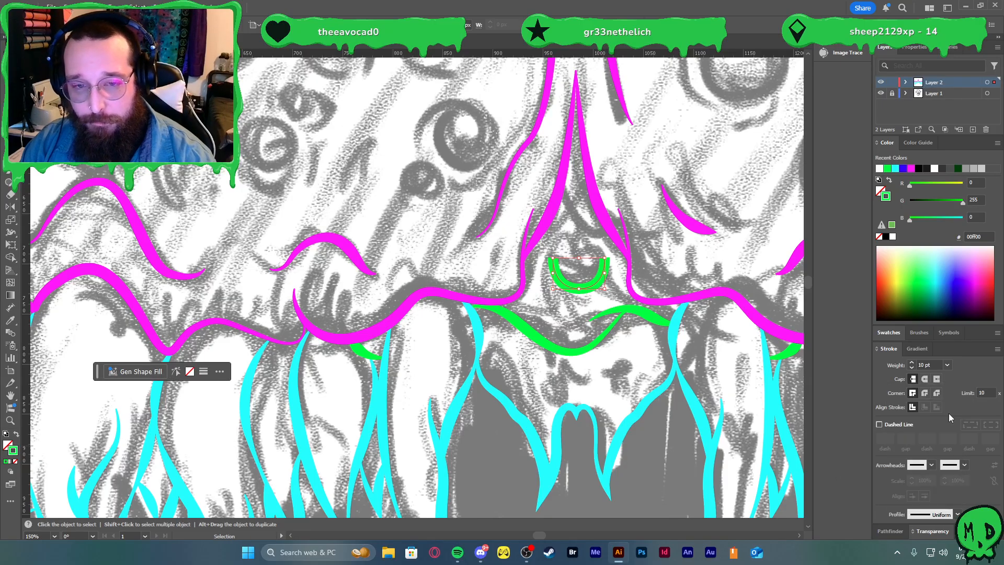
pyautogui.click(629, 377)
pyautogui.hotkey('ctrl', '0')
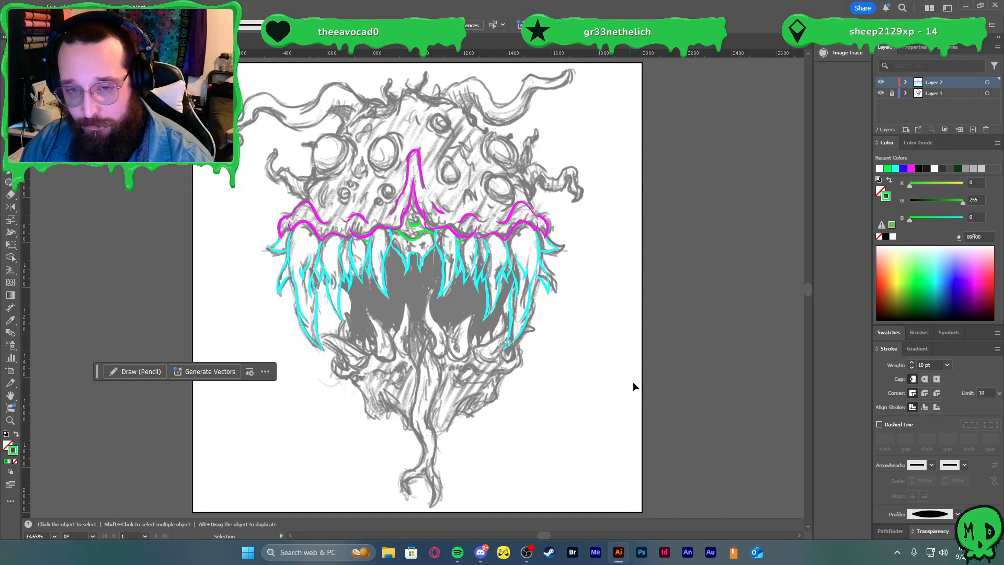
pyautogui.click(412, 225)
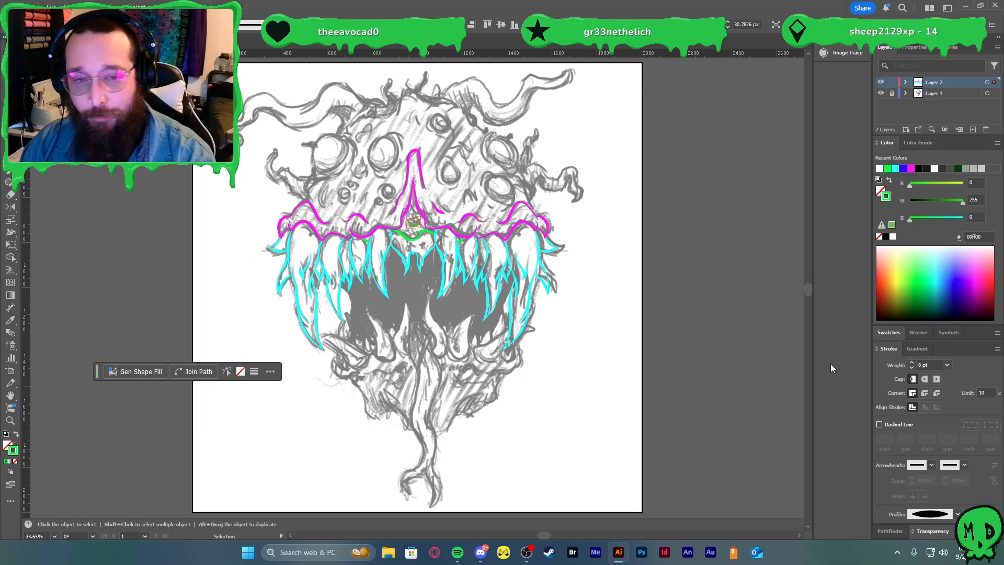
pyautogui.click(742, 349)
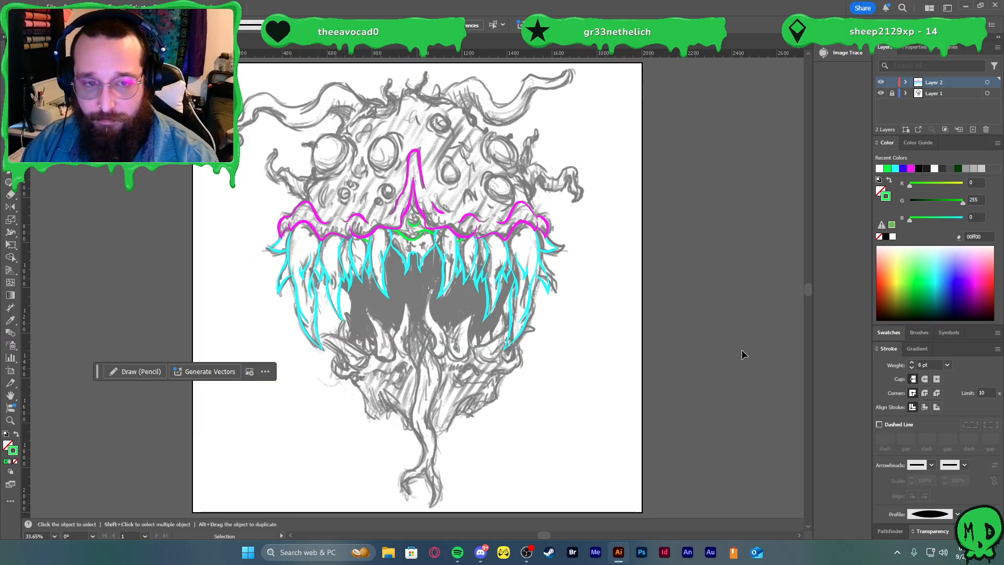
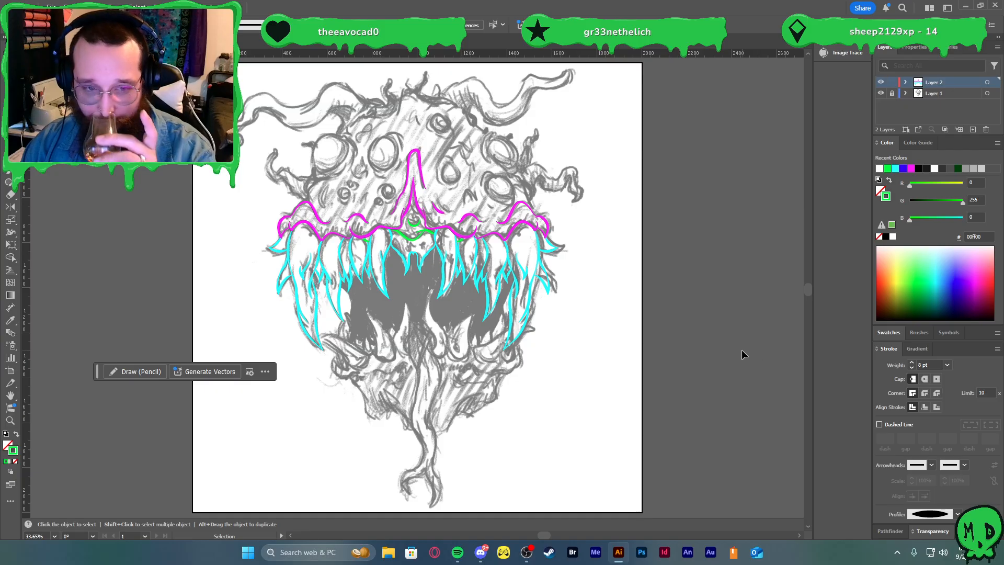
# - Hide the sketch on Layer 1 to review the linework alone, show it again, and look over the jaw and head
pyautogui.click(881, 93)
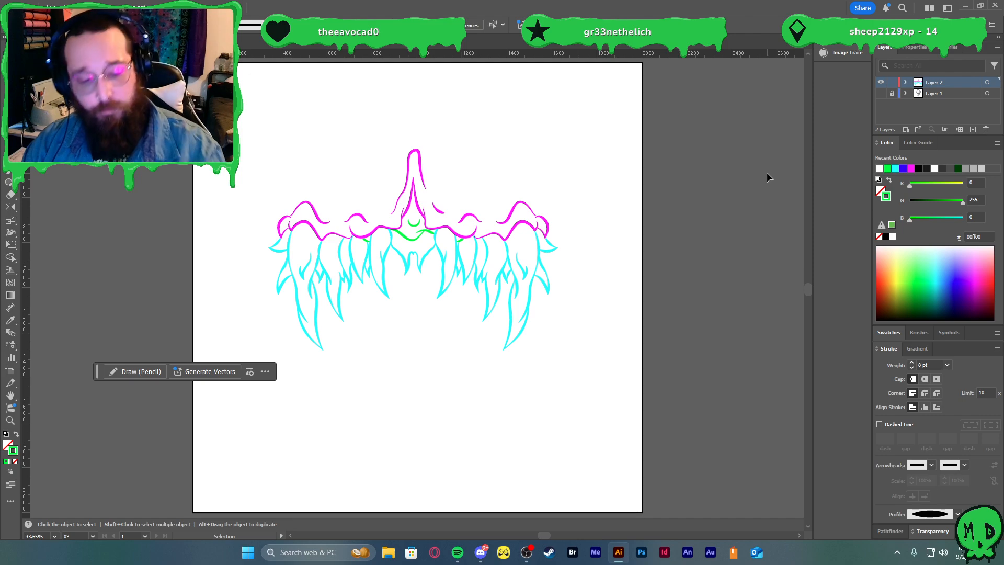
pyautogui.click(881, 93)
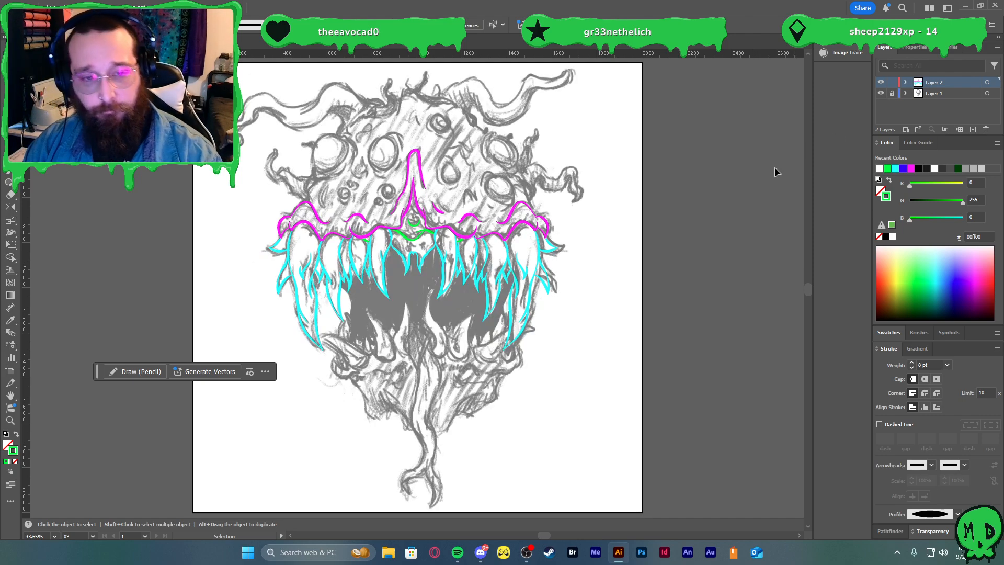
pyautogui.hscroll(-2, 551, 329)
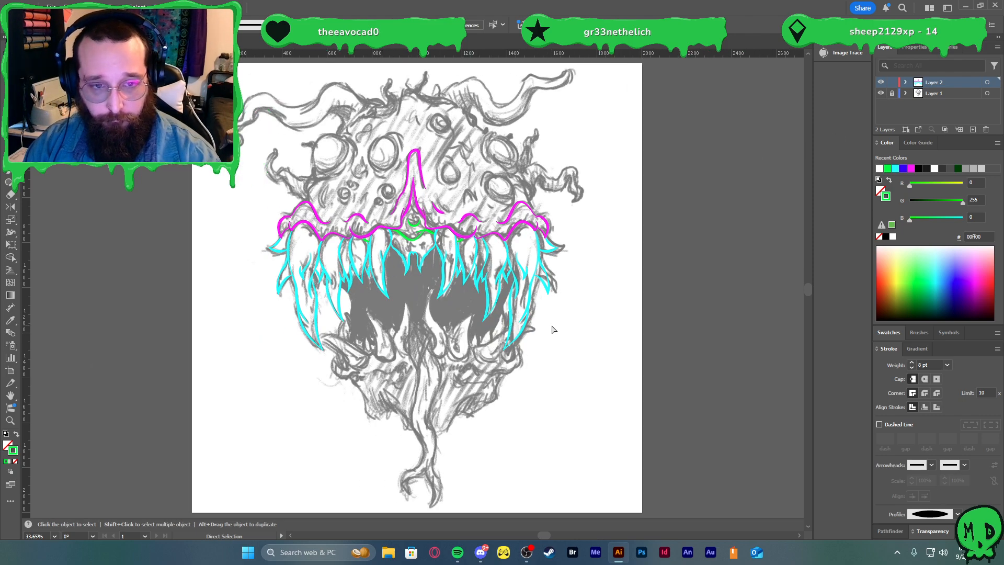
pyautogui.hotkey('ctrl', '=')
pyautogui.hotkey('ctrl', '=')
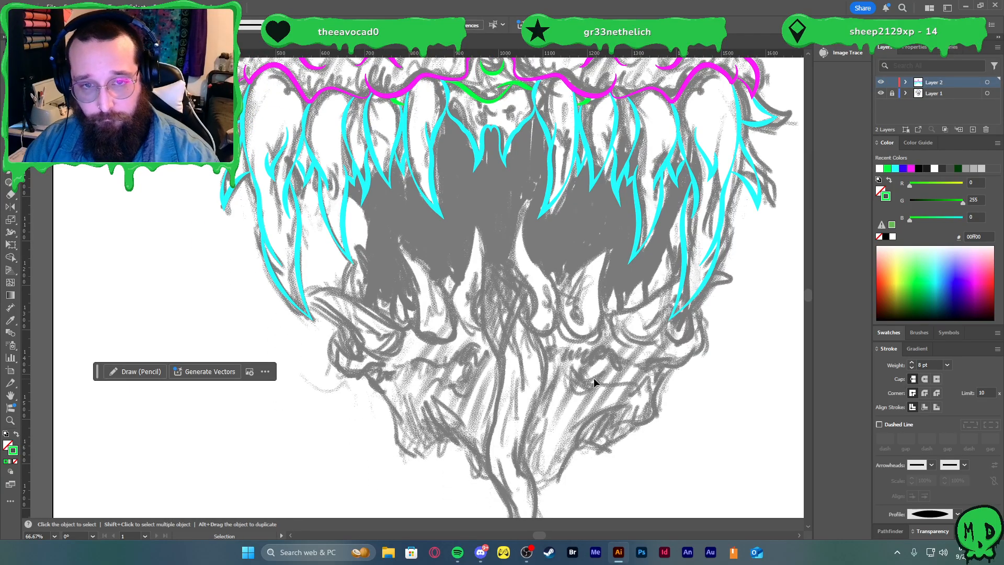
pyautogui.hotkey('ctrl', '-')
pyautogui.scroll(3, 629, 322)
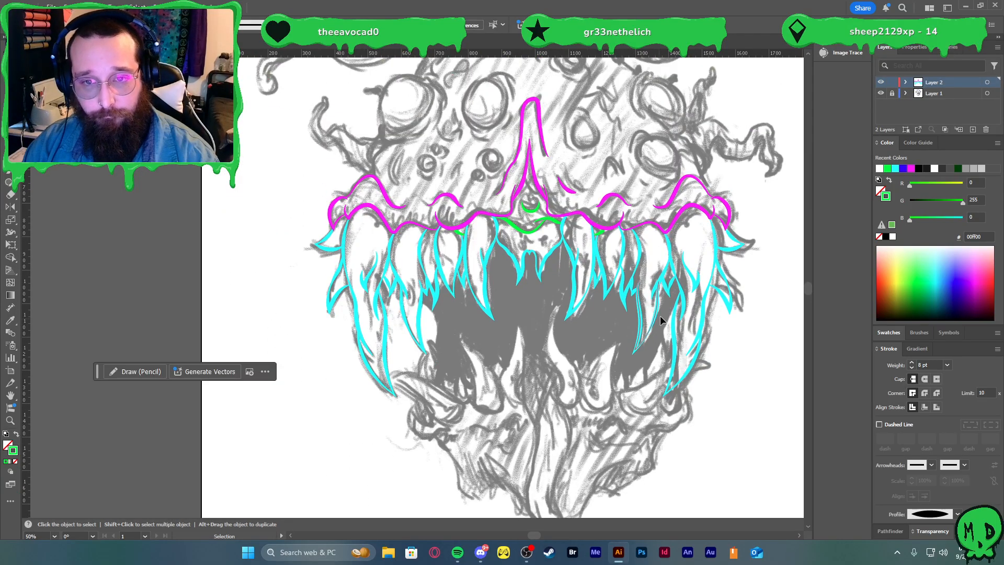
pyautogui.scroll(1, 585, 314)
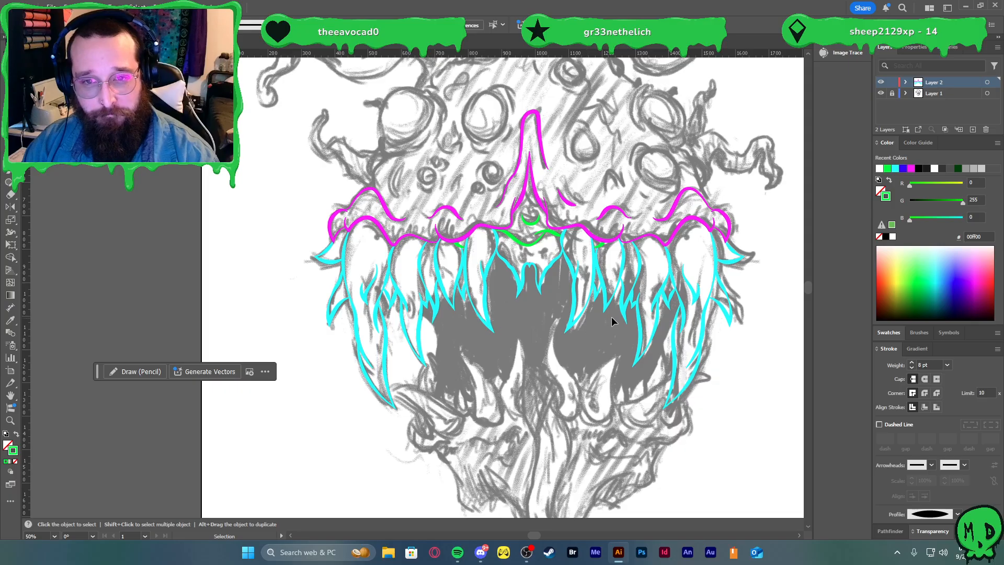
pyautogui.scroll(1, 610, 316)
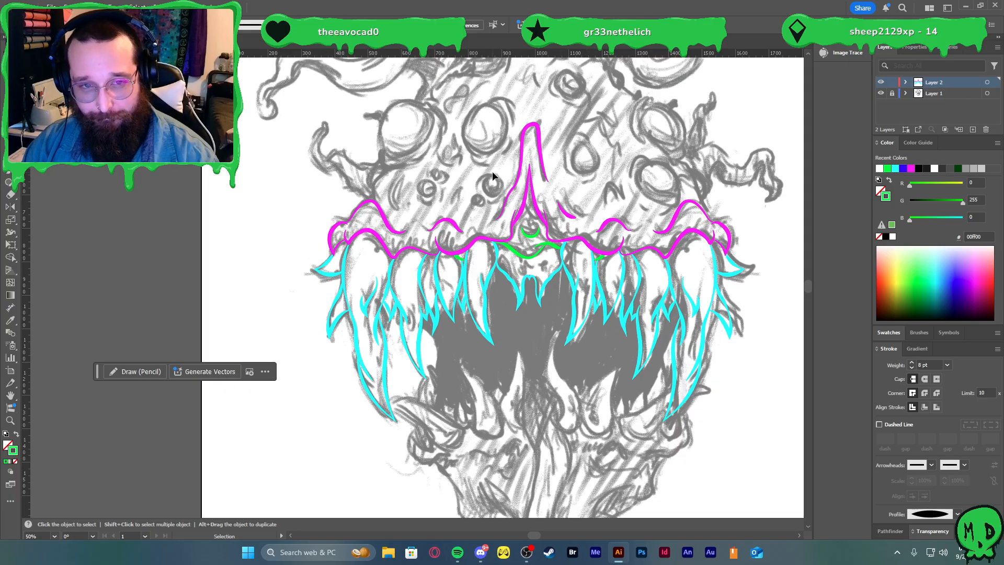
# - Draw a circle about 132 px wide with the Ellipse tool over the large eye just left of the central magenta peak
pyautogui.keyDown('alt'); pyautogui.scroll(1, 497, 123); pyautogui.keyUp('alt')
pyautogui.scroll(1, 497, 123)
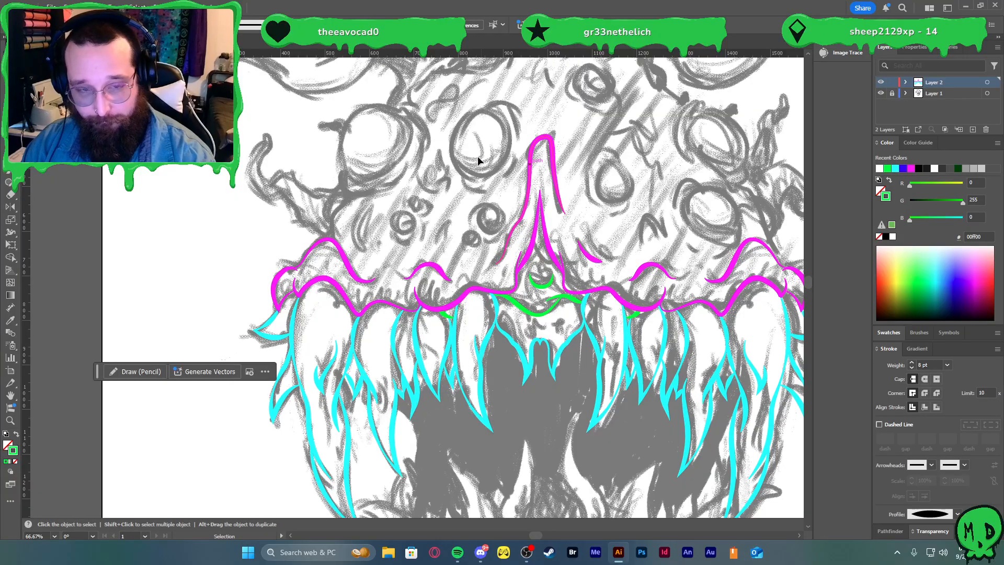
pyautogui.press('l')
pyautogui.moveTo(450, 113); pyautogui.dragTo(511, 172)
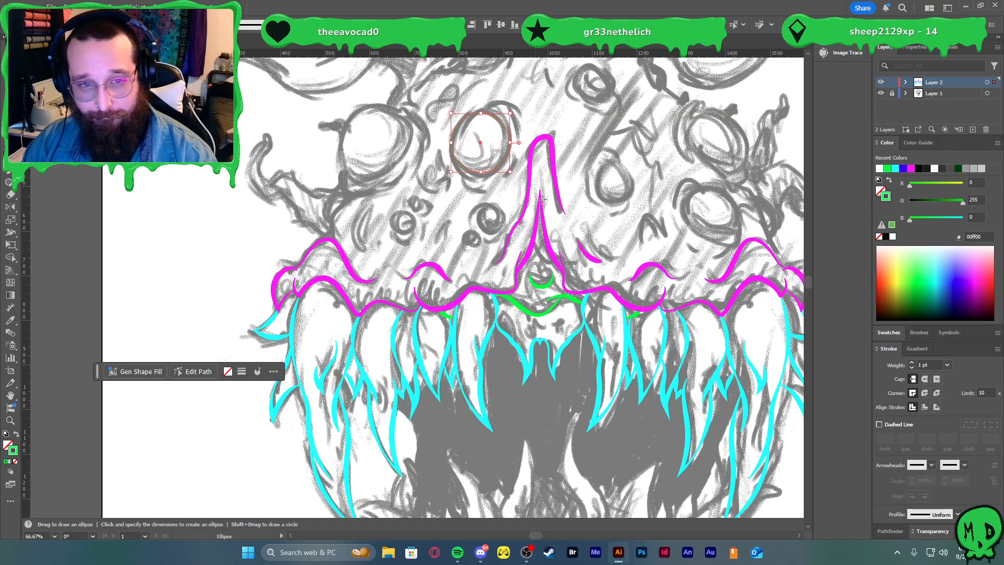
# - Set the eye circle's stroke to 11 pt in yellow (FFFF00)
pyautogui.tripleClick(913, 365)
pyautogui.click(913, 365)
pyautogui.click(914, 365)
pyautogui.click(914, 364)
pyautogui.click(914, 365)
pyautogui.click(913, 365)
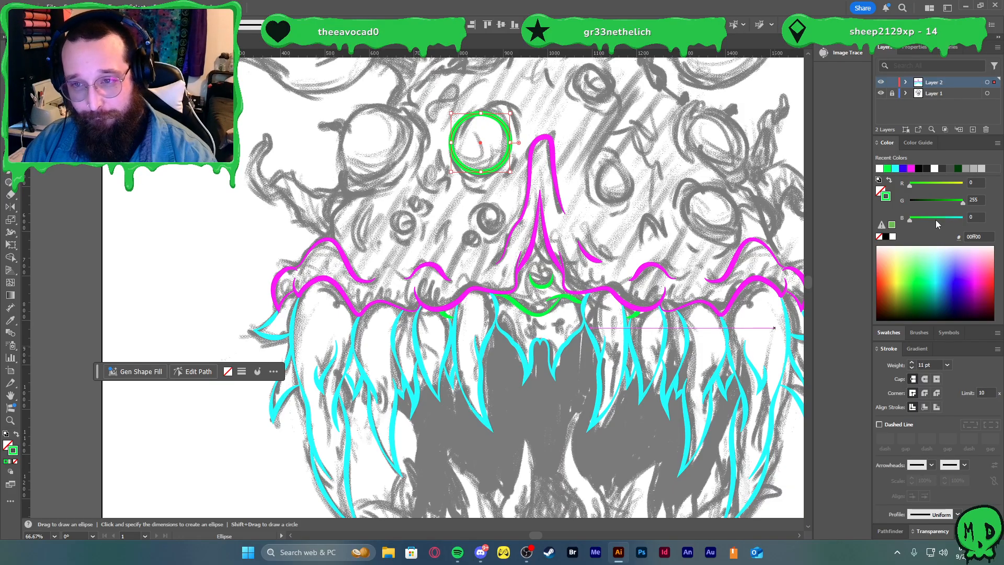
pyautogui.moveTo(910, 184); pyautogui.dragTo(963, 184)
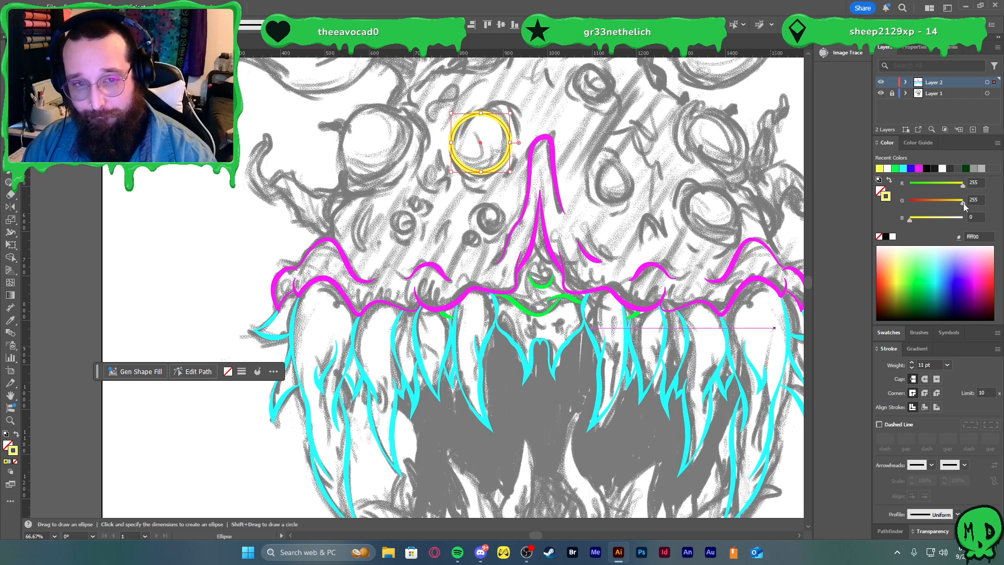
# - Apply the width profile with two bulges and a narrow middle to the yellow eye circle, and deselect it
pyautogui.click(949, 515)
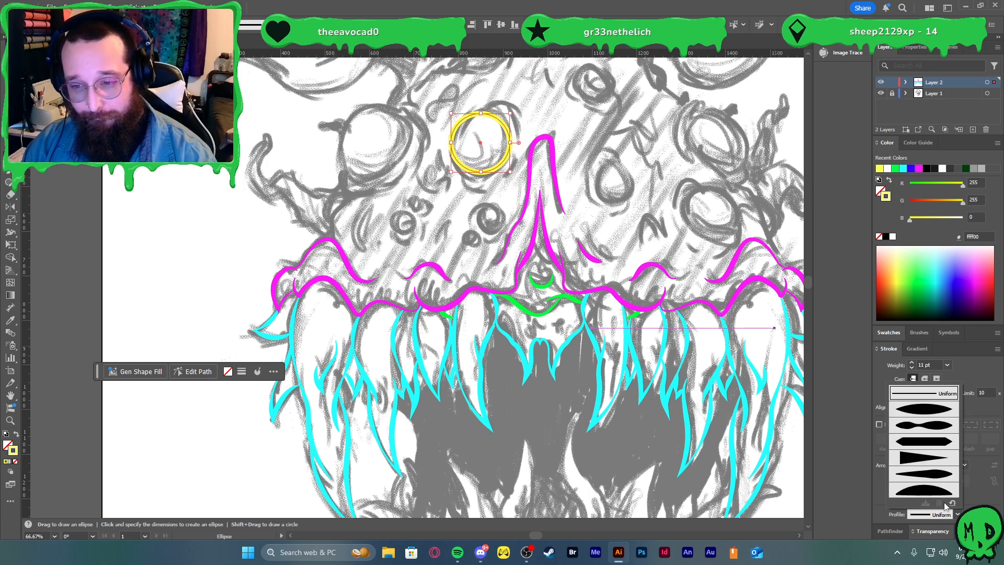
pyautogui.click(925, 426)
pyautogui.click(633, 193)
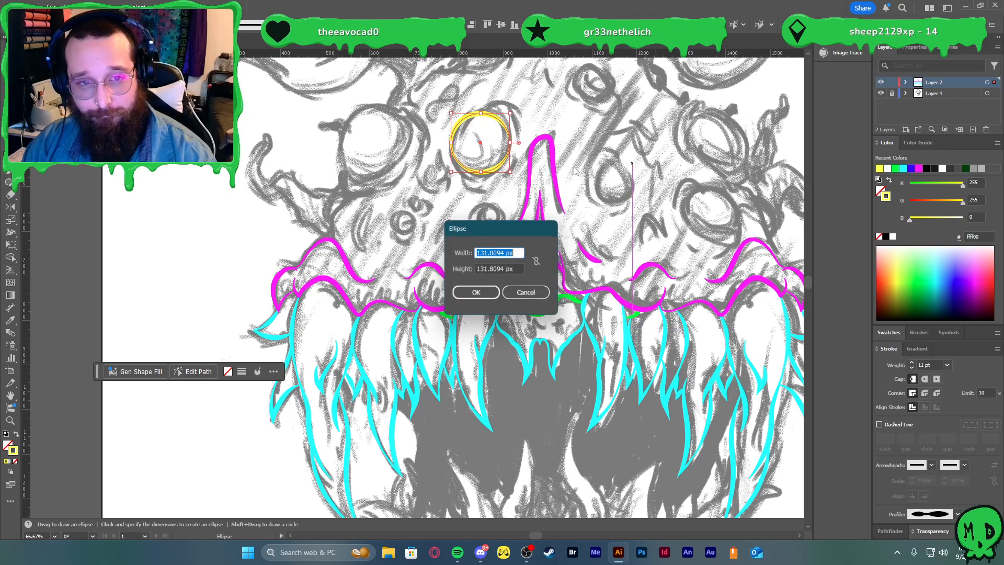
pyautogui.click(528, 291)
pyautogui.press('v')
# - Narrow the yellow eye circle slightly from its left side, rotate it clockwise, and stretch its lower edge to fit the sketched eye
pyautogui.scroll(1, 467, 124)
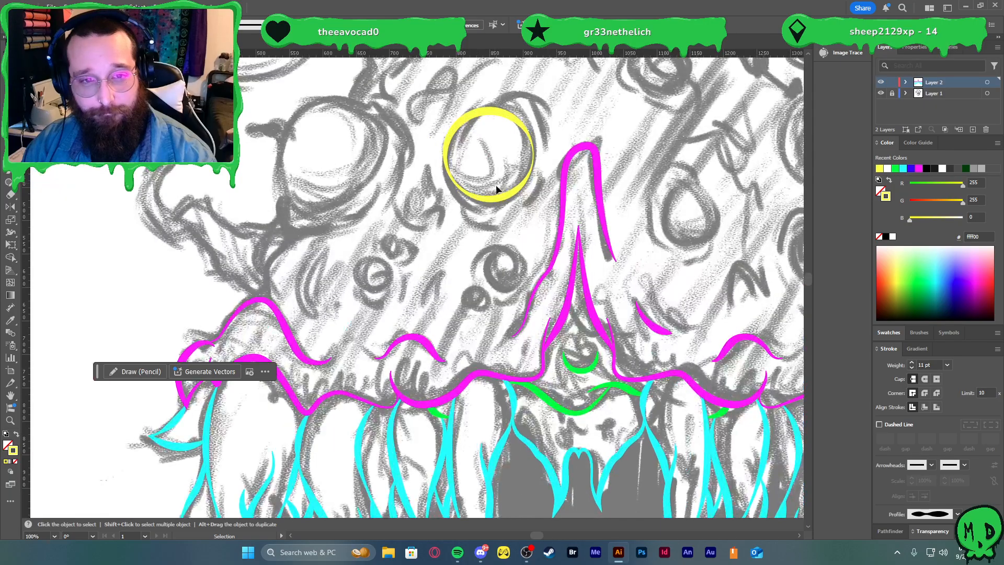
pyautogui.moveTo(445, 155); pyautogui.dragTo(450, 154)
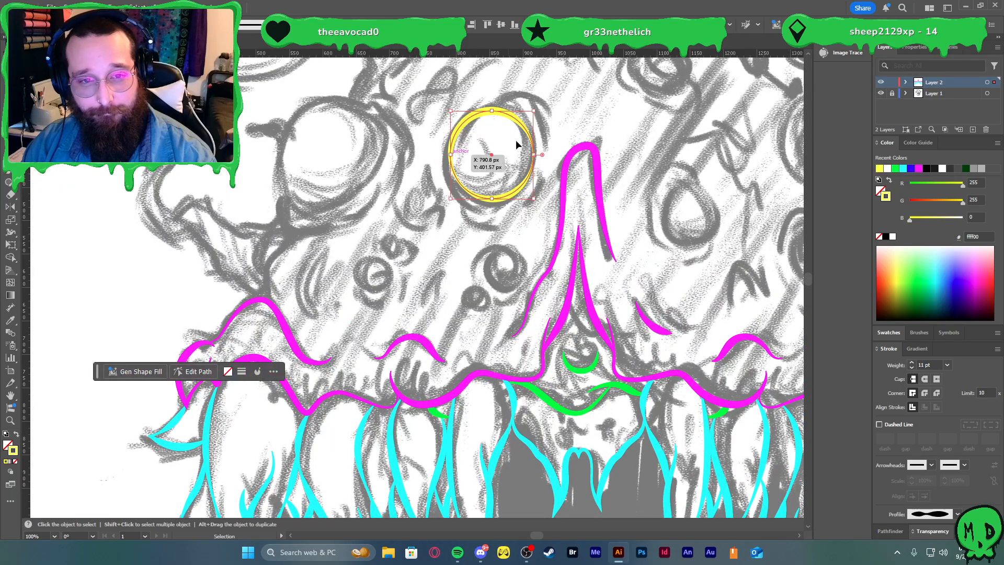
pyautogui.moveTo(537, 155); pyautogui.dragTo(555, 167)
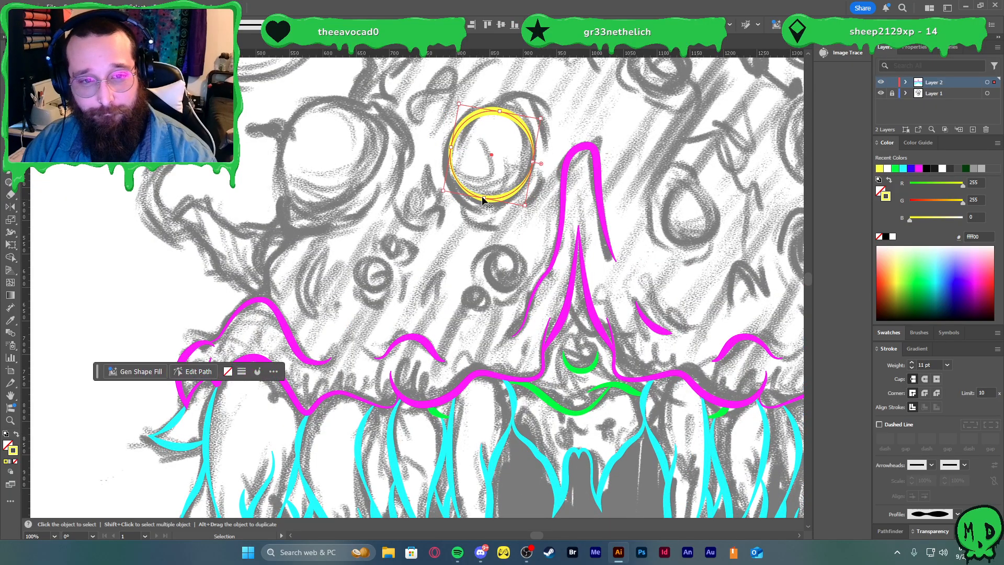
pyautogui.moveTo(483, 198); pyautogui.dragTo(483, 203)
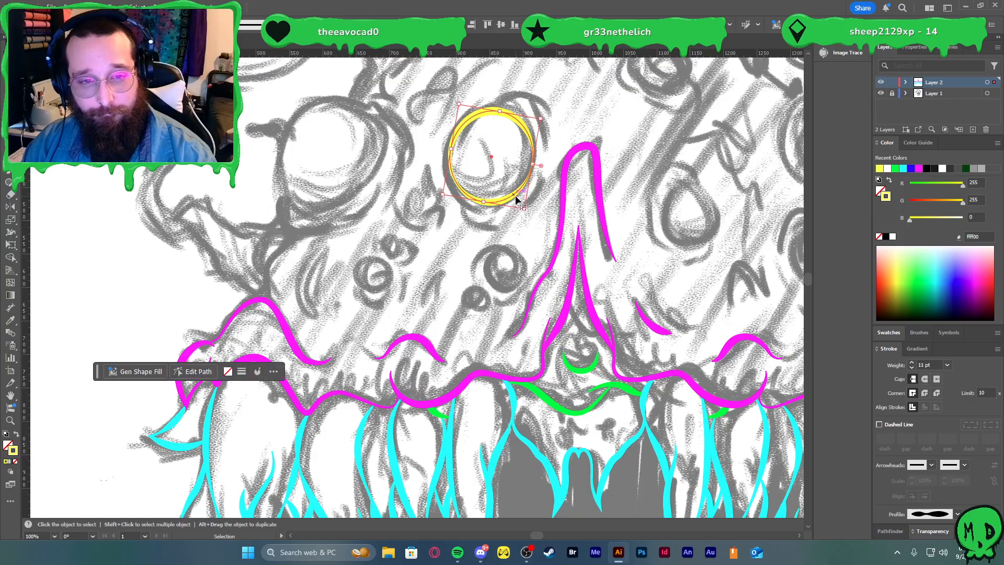
# - Draw a circle about 56 px wide with the Ellipse tool over the small round spot below the yellow eye
pyautogui.scroll(-1, 543, 207)
pyautogui.hscroll(2, 546, 211)
pyautogui.press('l')
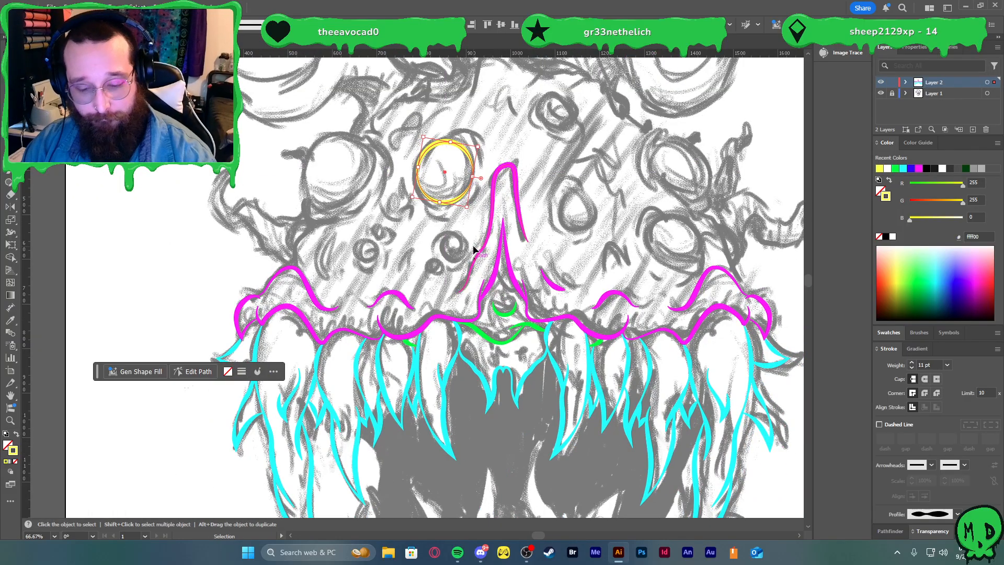
pyautogui.scroll(3, 454, 245)
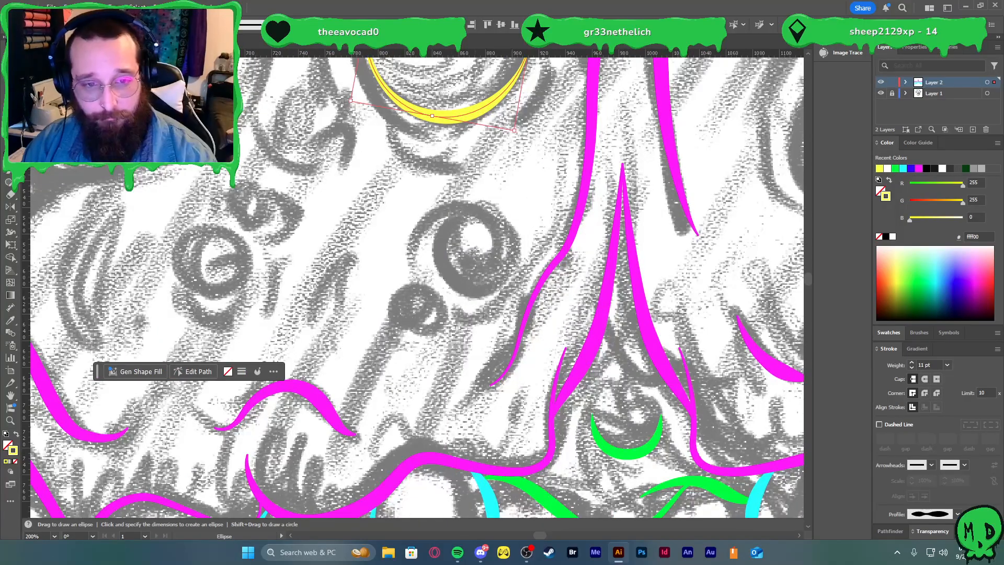
pyautogui.moveTo(474, 251); pyautogui.dragTo(529, 285)
# - Sample the large eye's yellow stroke onto the small circle, and set it to 6 pt with the same two-bulge width profile
pyautogui.press('i')
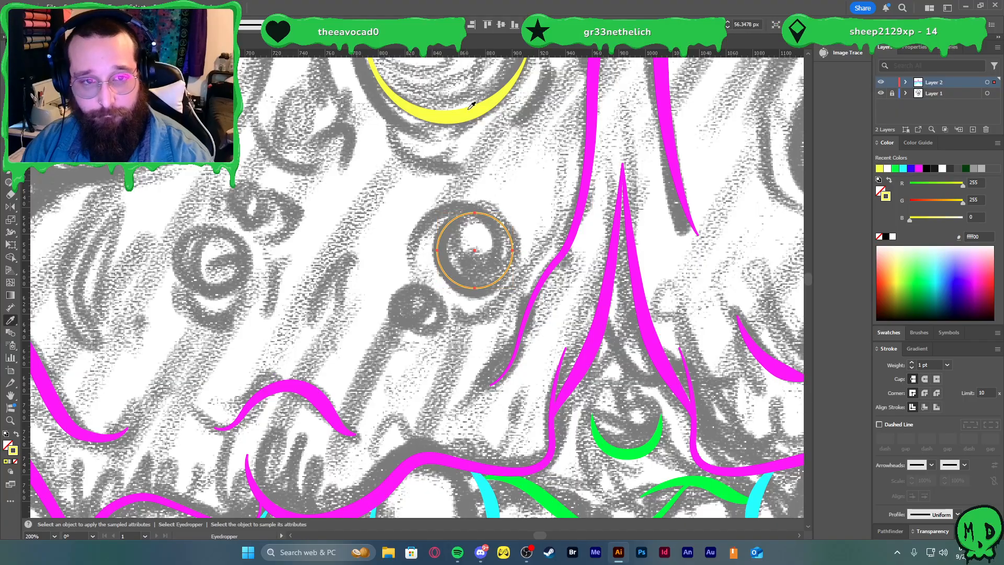
pyautogui.click(471, 105)
pyautogui.press('v')
pyautogui.click(912, 368)
pyautogui.click(912, 368)
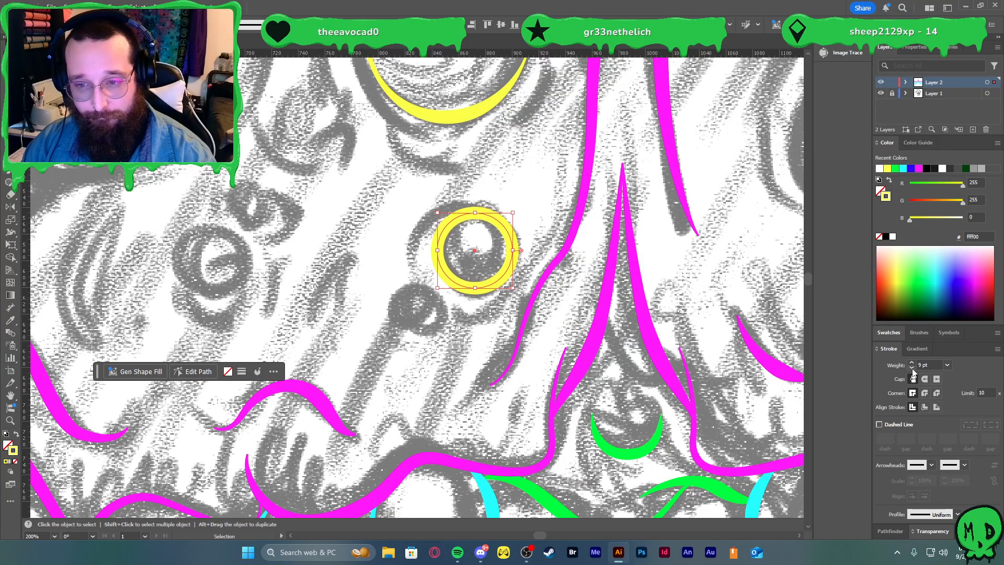
pyautogui.click(912, 368)
pyautogui.click(956, 515)
pyautogui.click(928, 430)
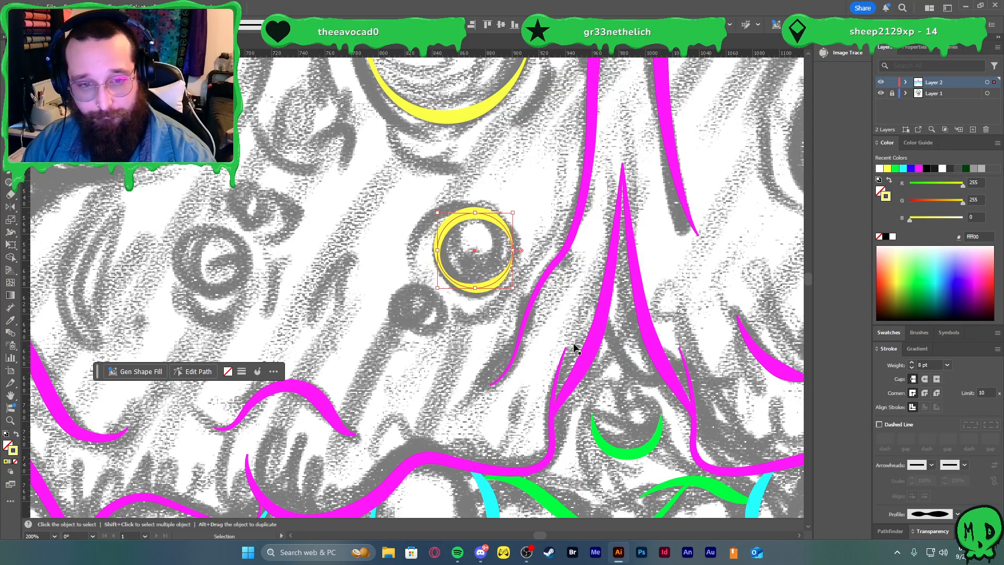
# - Draw a smaller circle with the Ellipse tool over the tiny round spot diagonally below the small yellow eye
pyautogui.click(438, 330)
pyautogui.press('l')
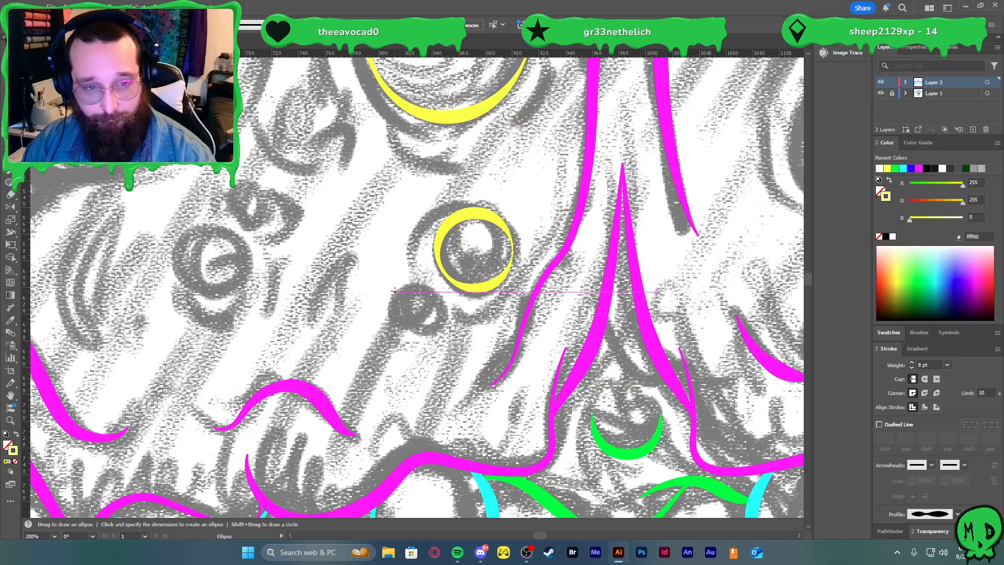
pyautogui.moveTo(395, 292); pyautogui.dragTo(438, 333)
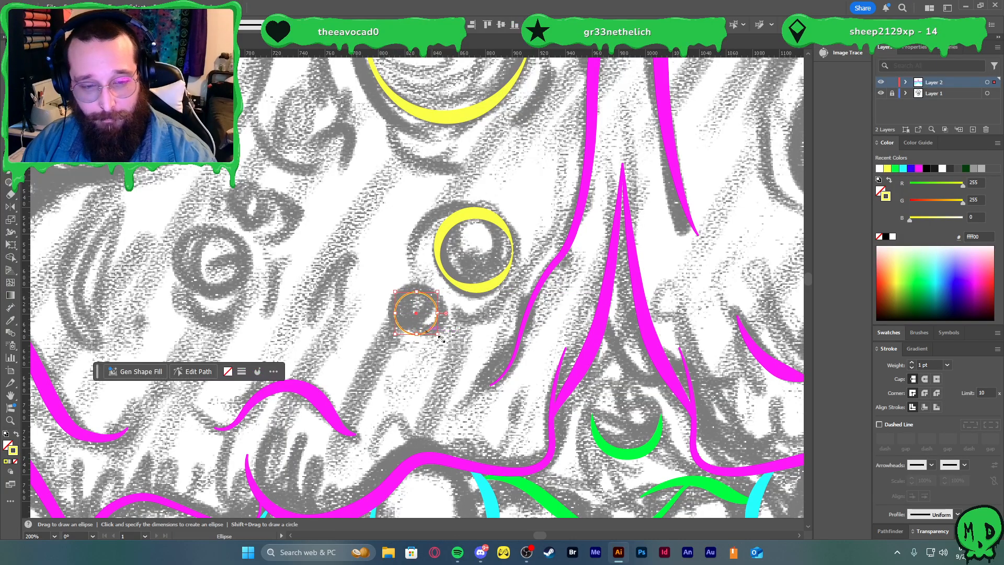
# - Set the tiny circle's stroke to 5 pt with the two-bulge, narrow-middle width profile, and deselect it
pyautogui.click(912, 362)
pyautogui.click(912, 362)
pyautogui.click(912, 362)
pyautogui.click(913, 361)
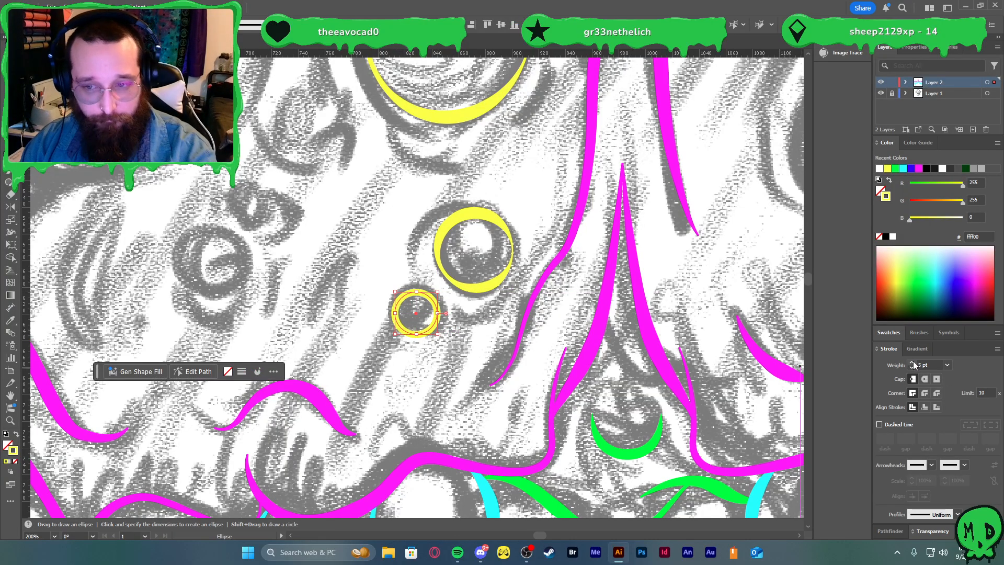
pyautogui.click(956, 515)
pyautogui.click(933, 426)
pyautogui.press('v')
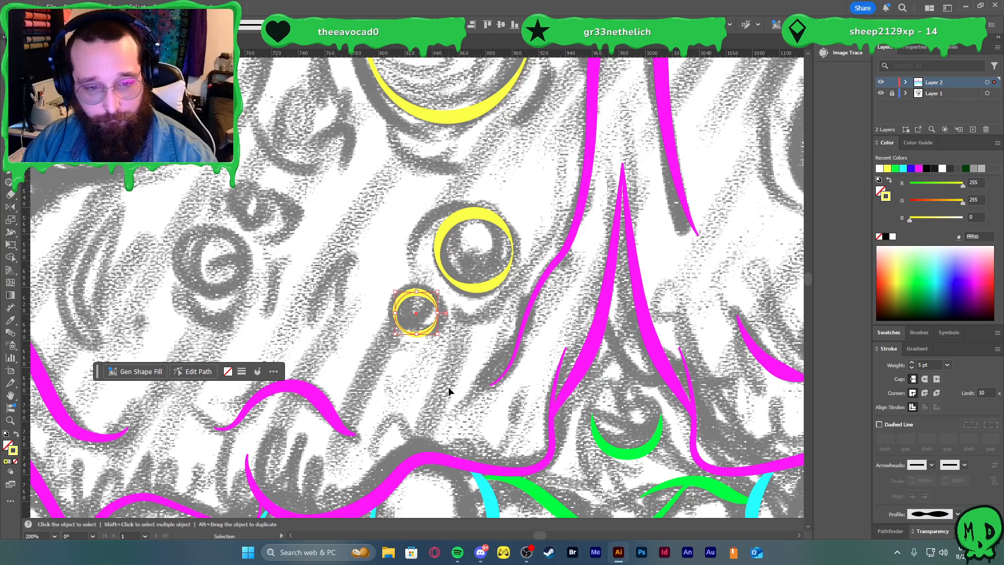
pyautogui.click(448, 387)
# - Duplicate the small yellow eye circle onto the round spot below the far-left large eye, and shrink the copy to fit the sketch
pyautogui.scroll(-3, 434, 385)
pyautogui.scroll(1, 380, 358)
pyautogui.scroll(1, 414, 358)
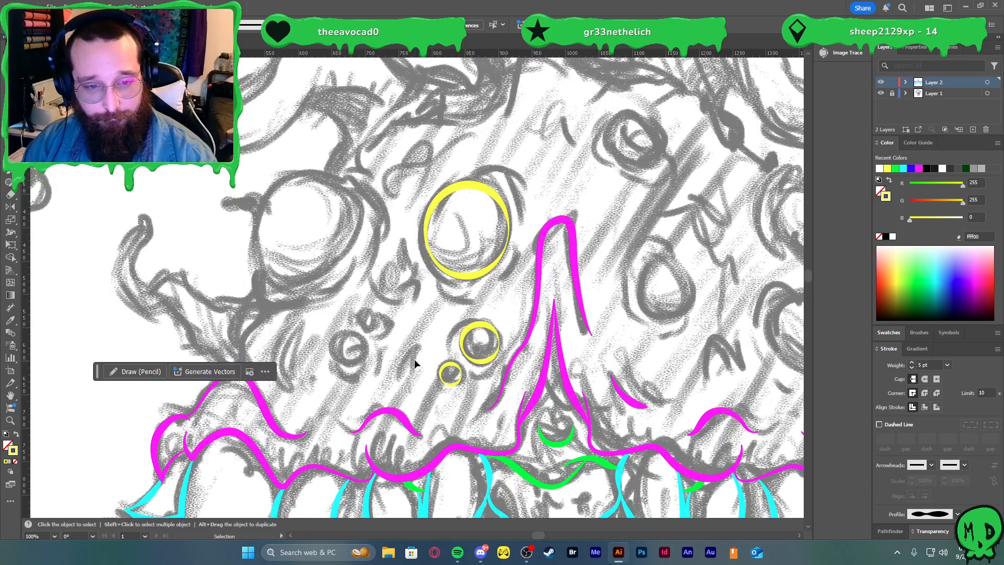
pyautogui.scroll(1, 418, 358)
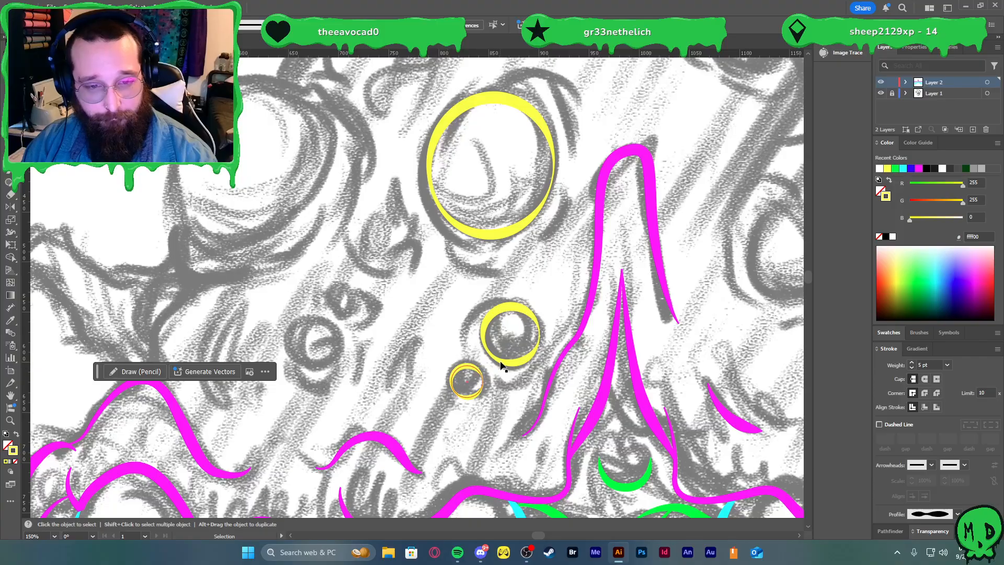
pyautogui.moveTo(510, 361); pyautogui.dragTo(314, 369)
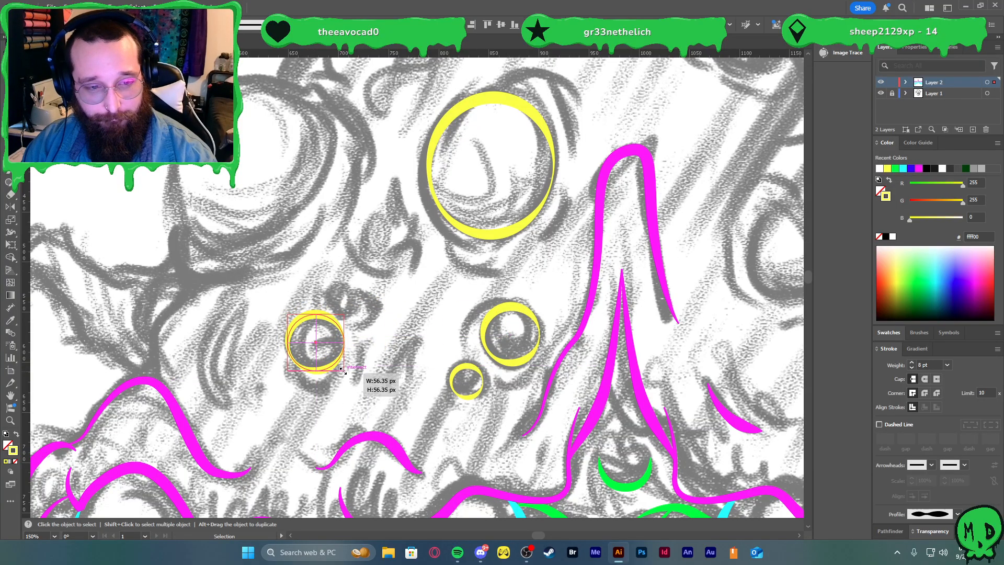
pyautogui.moveTo(465, 397); pyautogui.dragTo(452, 368)
pyautogui.scroll(-3, 389, 334)
pyautogui.scroll(1, 402, 334)
pyautogui.click(442, 334)
# - Duplicate the tiny 5 pt circle onto the spot above the far-left small eye, and scale the copy to about 26 px
pyautogui.scroll(-3, 433, 325)
pyautogui.scroll(5, 432, 324)
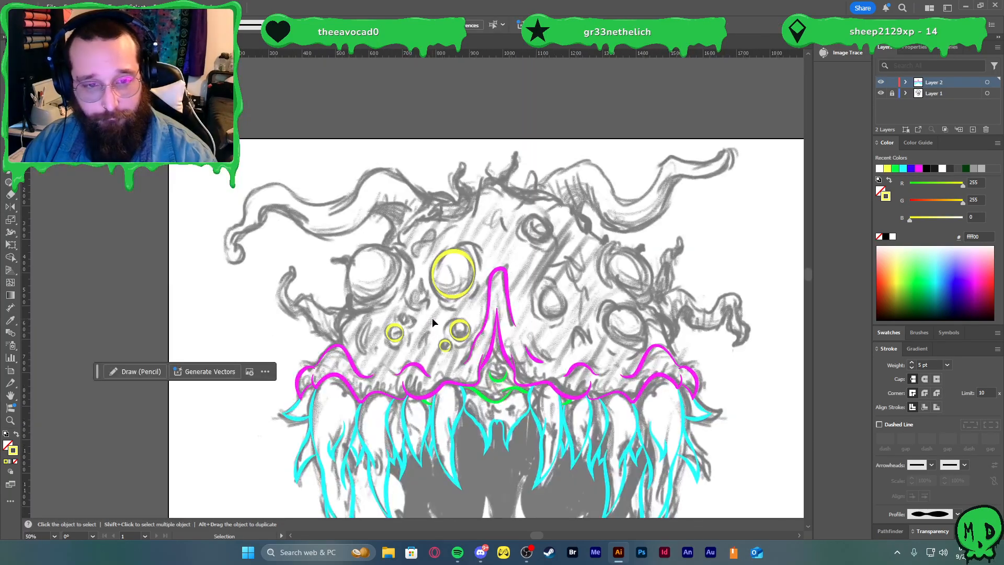
pyautogui.moveTo(485, 409); pyautogui.dragTo(323, 304)
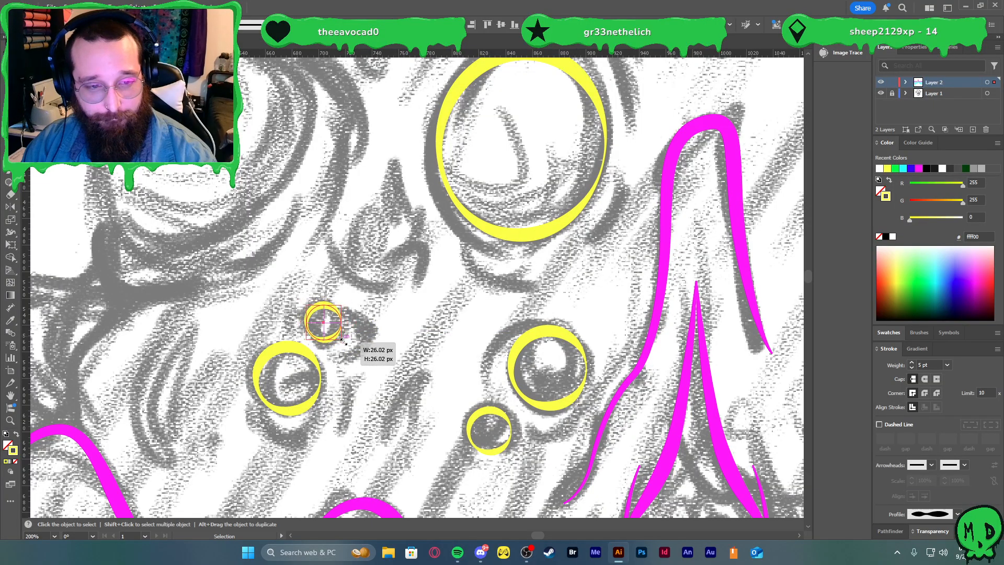
pyautogui.click(388, 350)
pyautogui.scroll(-4, 390, 346)
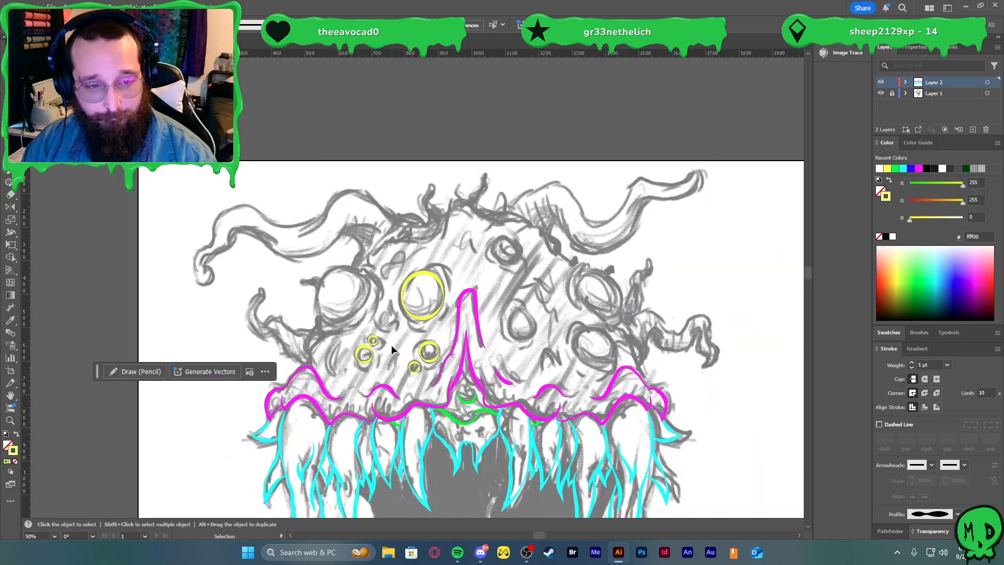
# - Trace the far-left large eye with the Pen tool as a closed, slightly angular curved outline
pyautogui.scroll(1, 423, 305)
pyautogui.scroll(1, 424, 305)
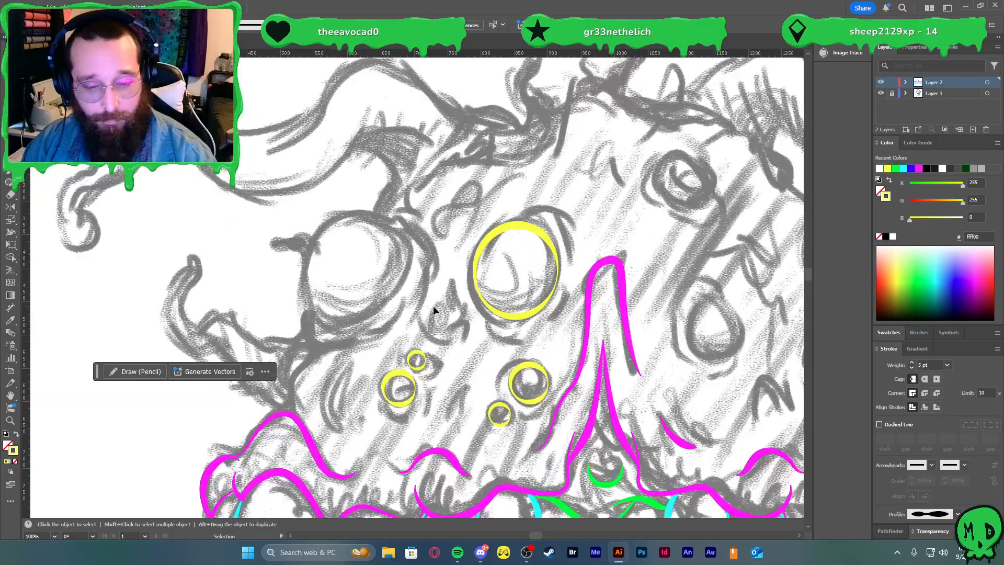
pyautogui.press('l')
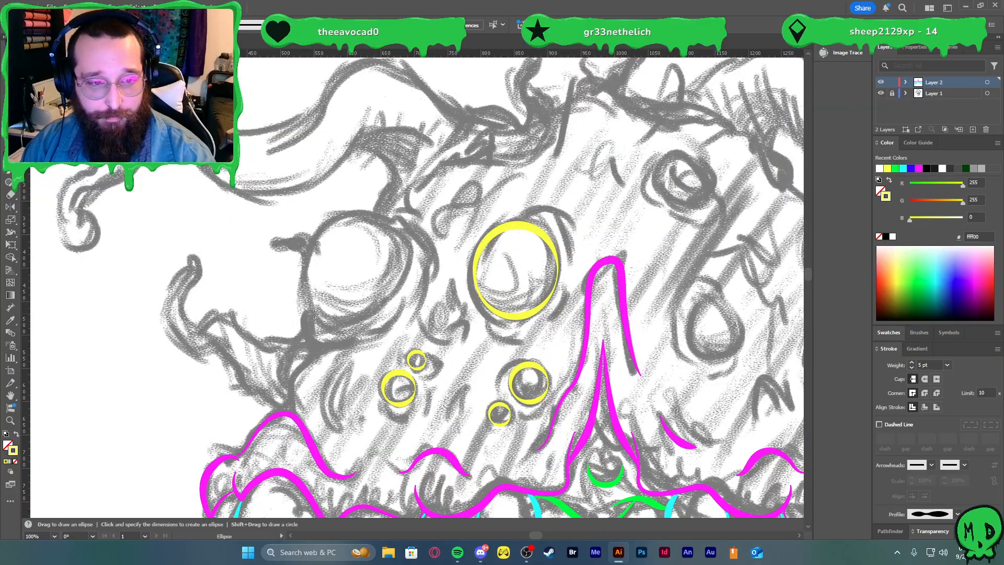
pyautogui.press('p')
pyautogui.click(408, 241)
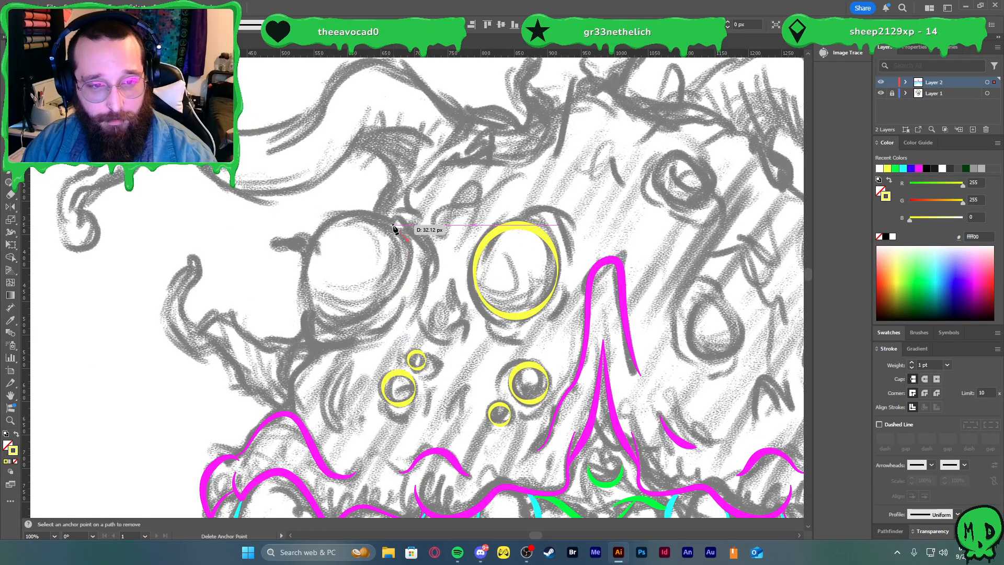
pyautogui.moveTo(372, 217); pyautogui.dragTo(348, 211)
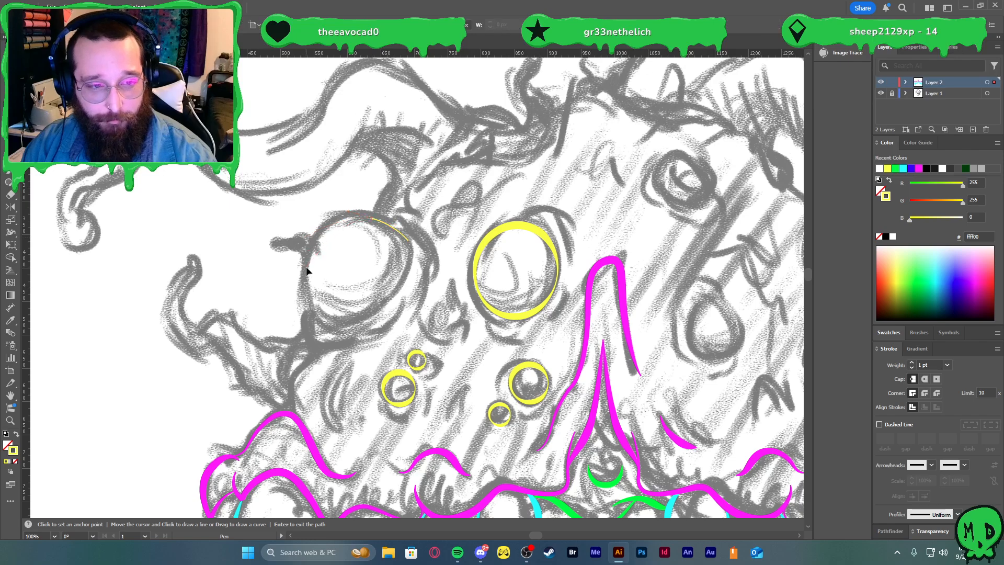
pyautogui.moveTo(307, 267); pyautogui.dragTo(353, 325)
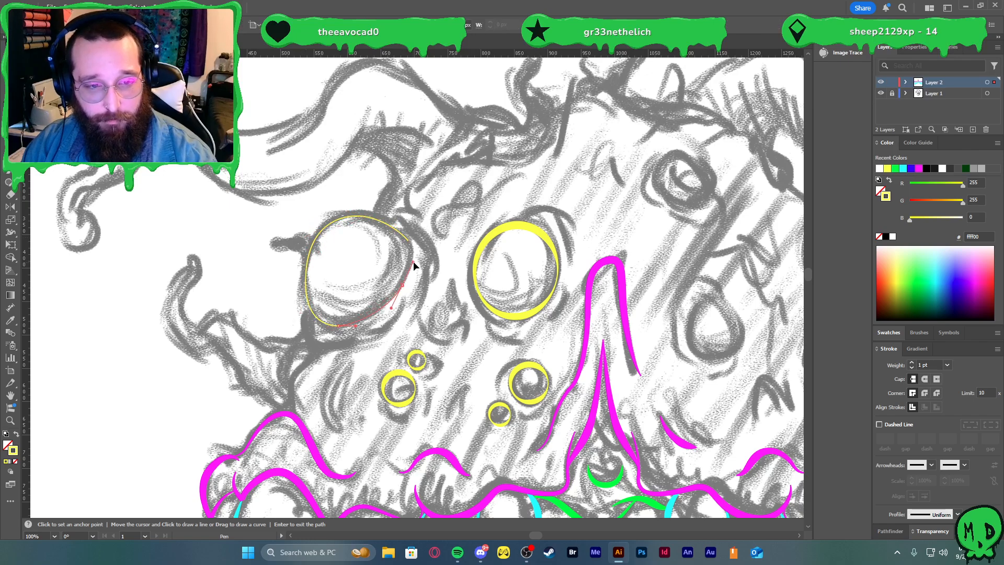
pyautogui.click(408, 241)
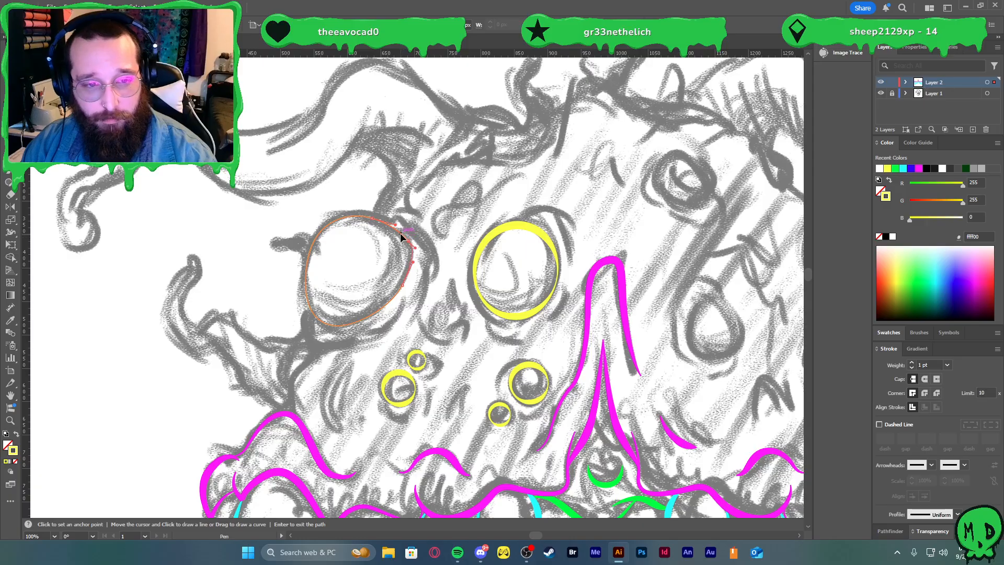
# - Sample the neighbouring large eye's yellow 11 pt stroke onto the new outline, apply the two-bulge width profile, and deselect it
pyautogui.press('i')
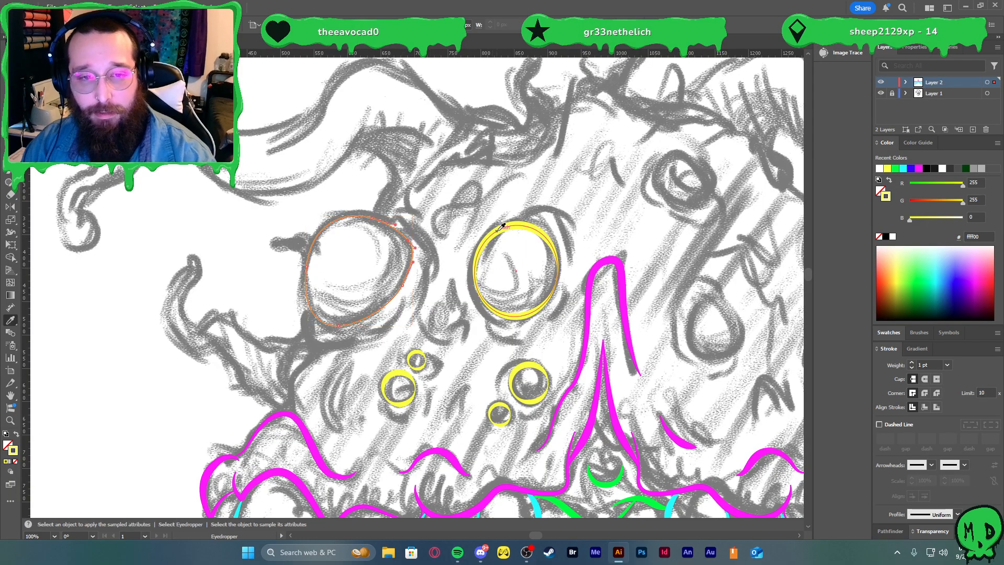
pyautogui.click(497, 230)
pyautogui.press('v')
pyautogui.click(957, 515)
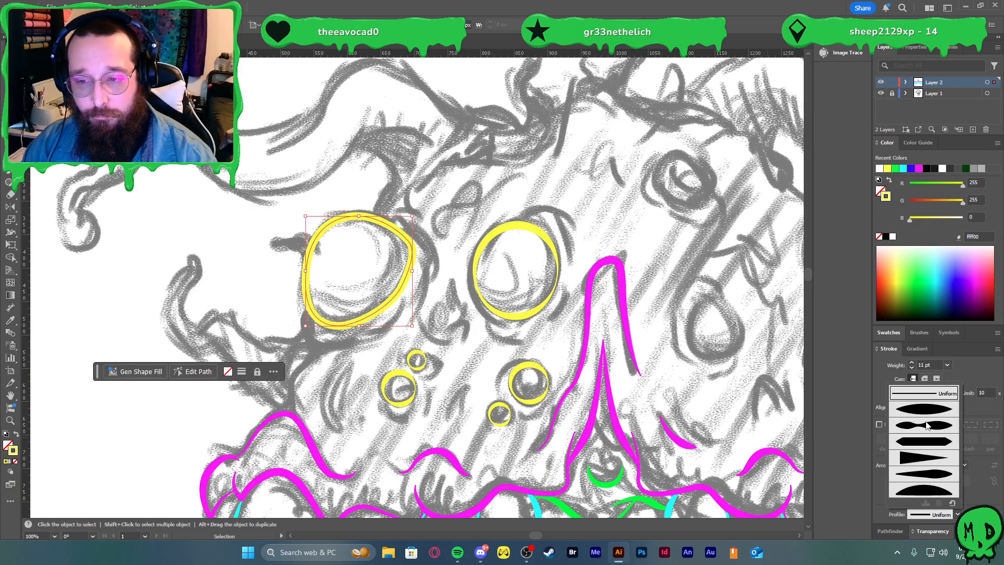
pyautogui.click(930, 429)
pyautogui.click(478, 358)
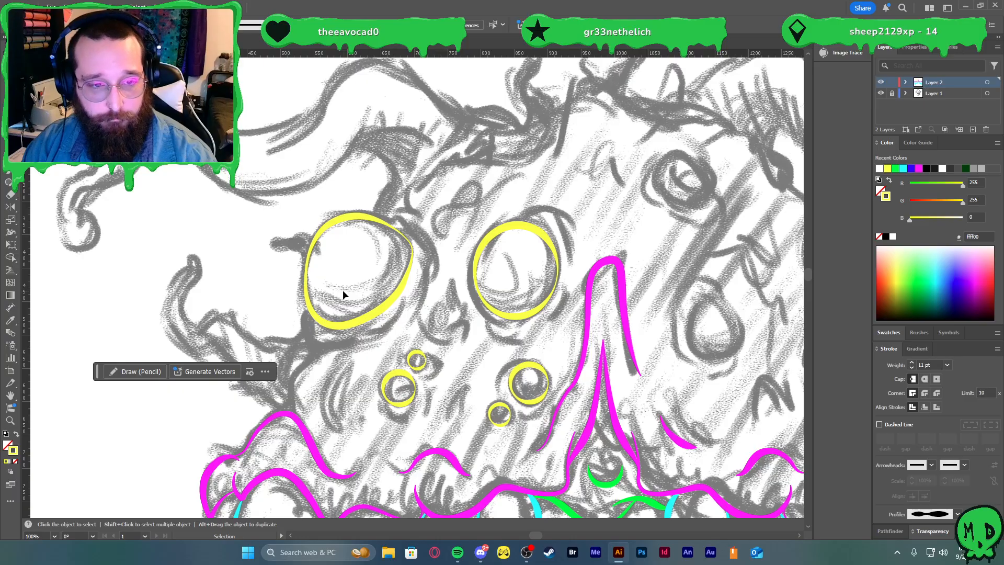
# - Duplicate the small yellow eye circle onto the teardrop eye beside the magenta nose ridge, and reshape its anchor points to the sketched outline
pyautogui.scroll(1, 343, 291)
pyautogui.scroll(-4, 474, 309)
pyautogui.scroll(2, 507, 339)
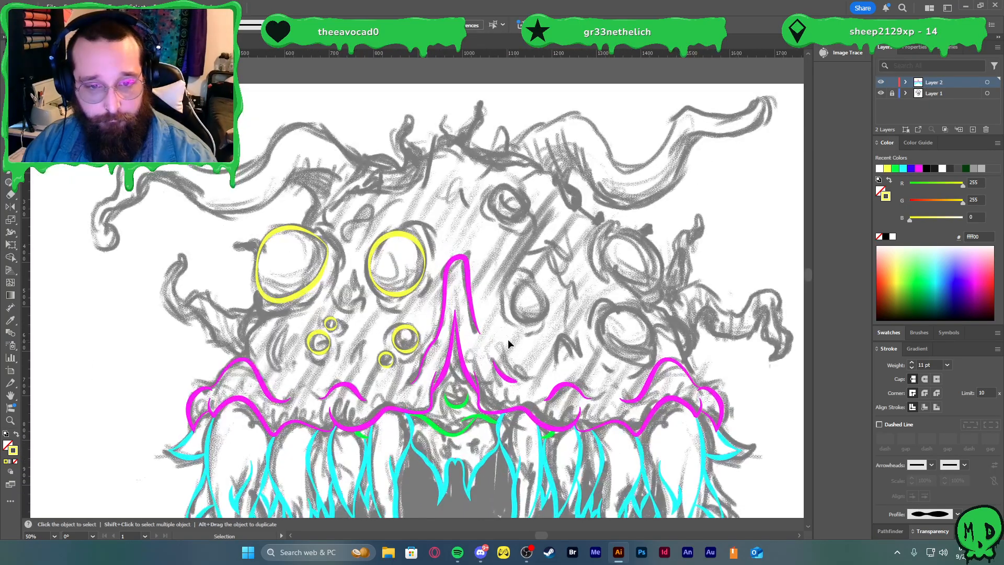
pyautogui.scroll(2, 506, 347)
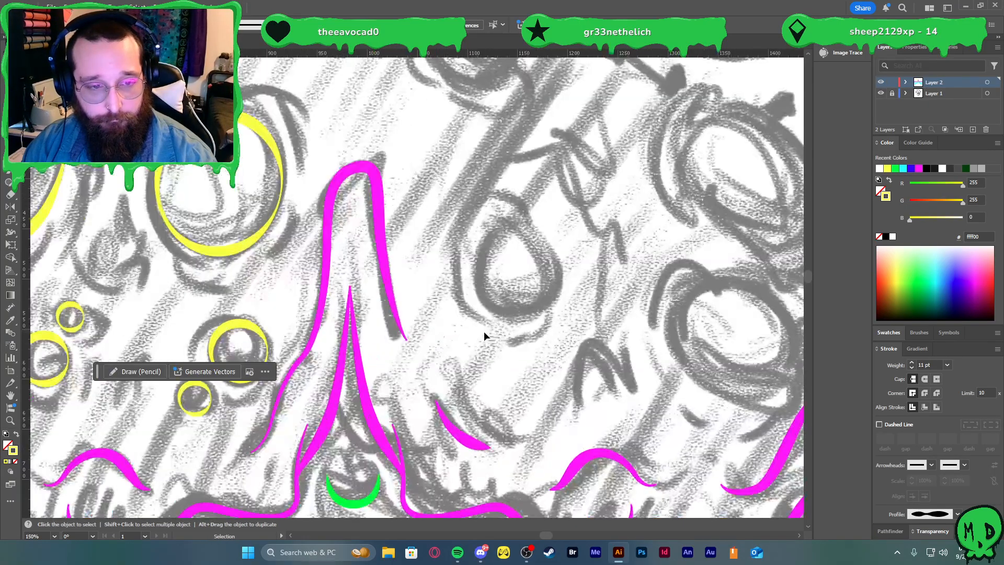
pyautogui.scroll(-1, 466, 324)
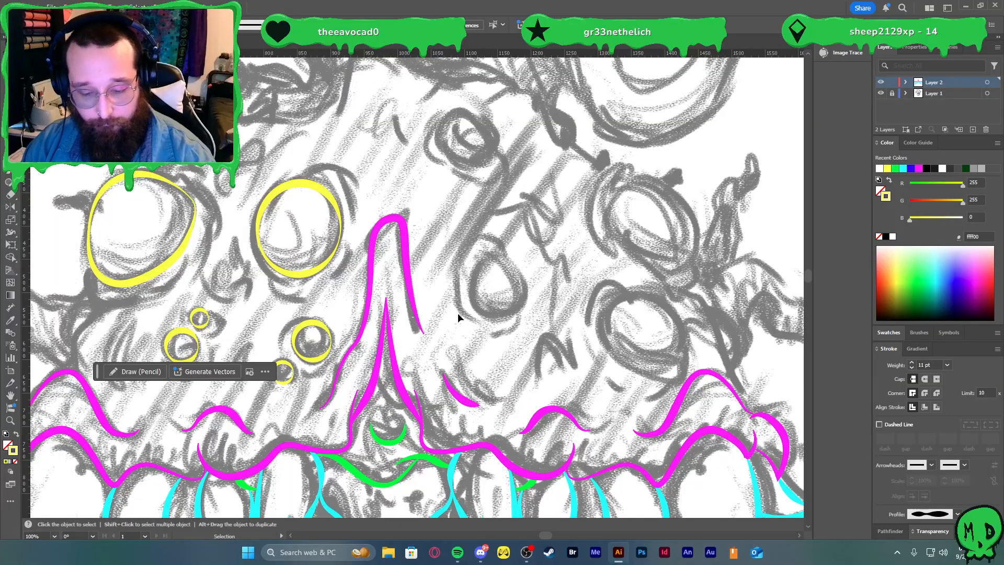
pyautogui.moveTo(330, 338); pyautogui.dragTo(492, 265)
pyautogui.press('a')
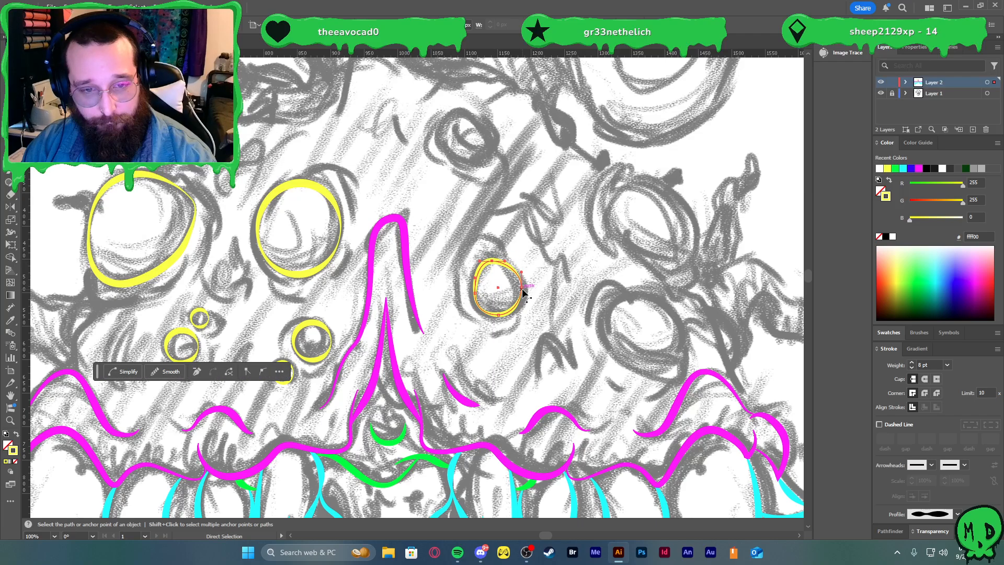
pyautogui.press('v')
pyautogui.scroll(-2, 554, 318)
pyautogui.click(561, 325)
# - Duplicate the small yellow eye circle onto the round eye near the top of the head, and adjust its anchor points to fit
pyautogui.press('a')
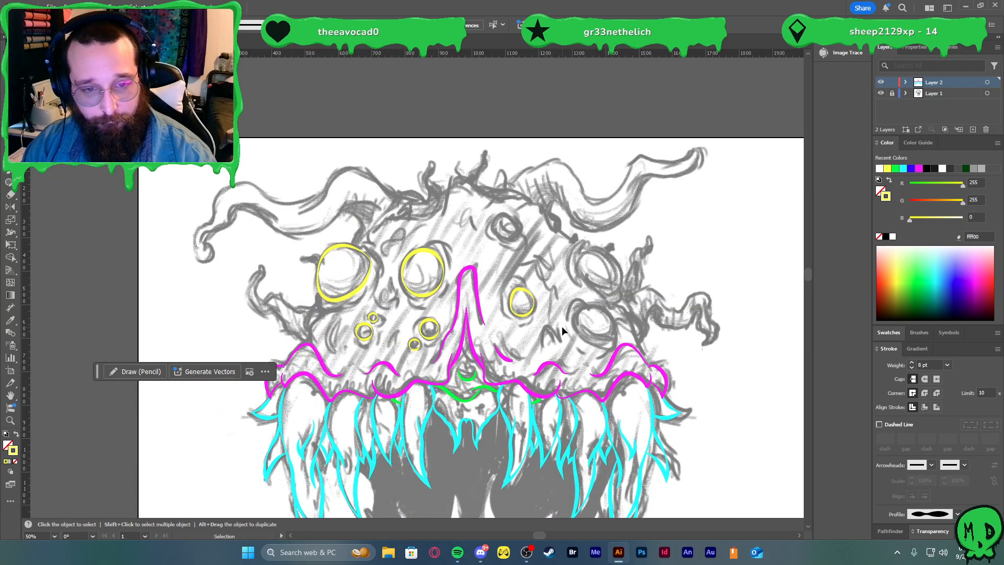
pyautogui.scroll(-1, 484, 328)
pyautogui.scroll(2, 488, 291)
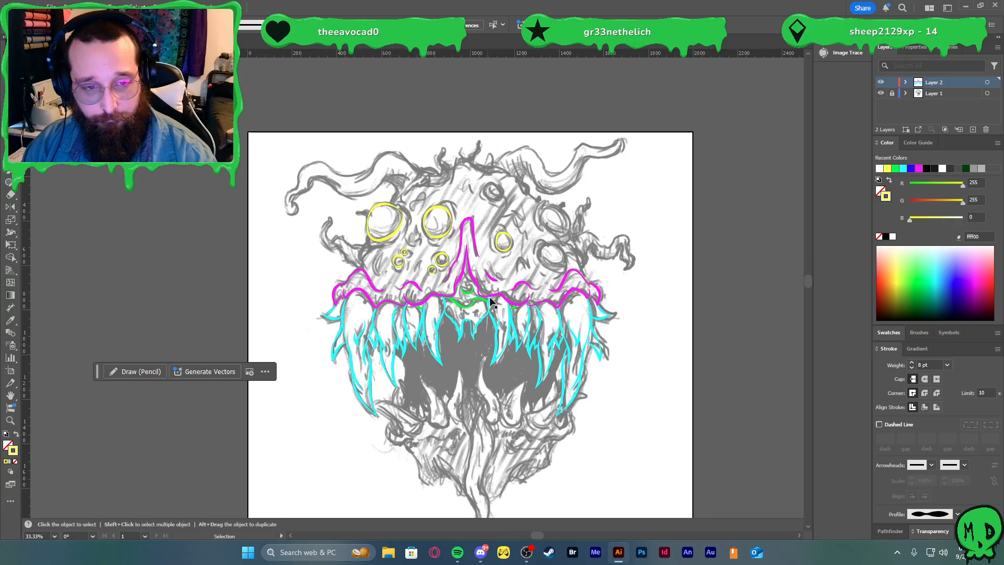
pyautogui.press('v')
pyautogui.scroll(1, 334, 270)
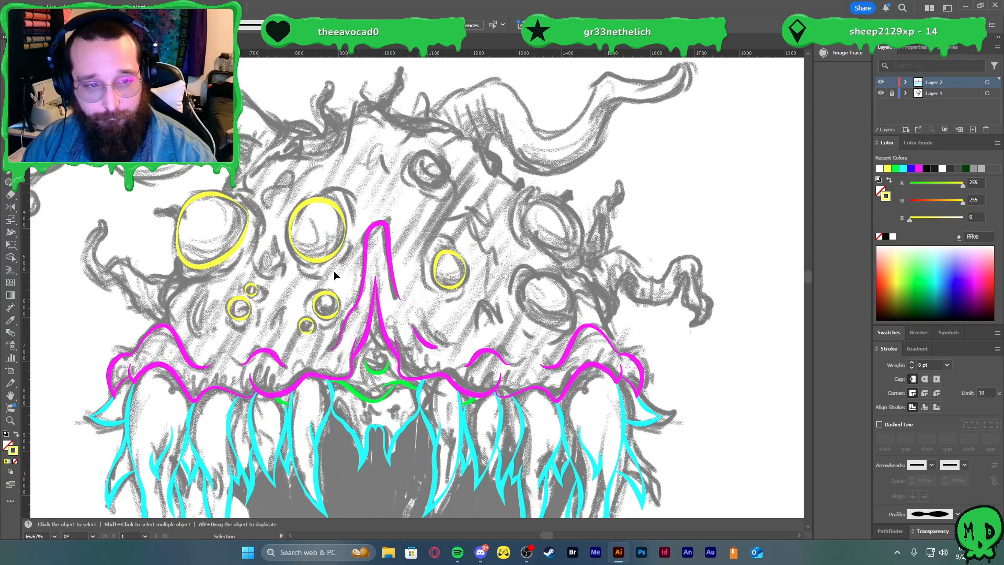
pyautogui.moveTo(324, 307); pyautogui.dragTo(469, 161)
pyautogui.hotkey('ctrl', '=')
pyautogui.hotkey('ctrl', '=')
pyautogui.hotkey('ctrl', '=')
pyautogui.press('a')
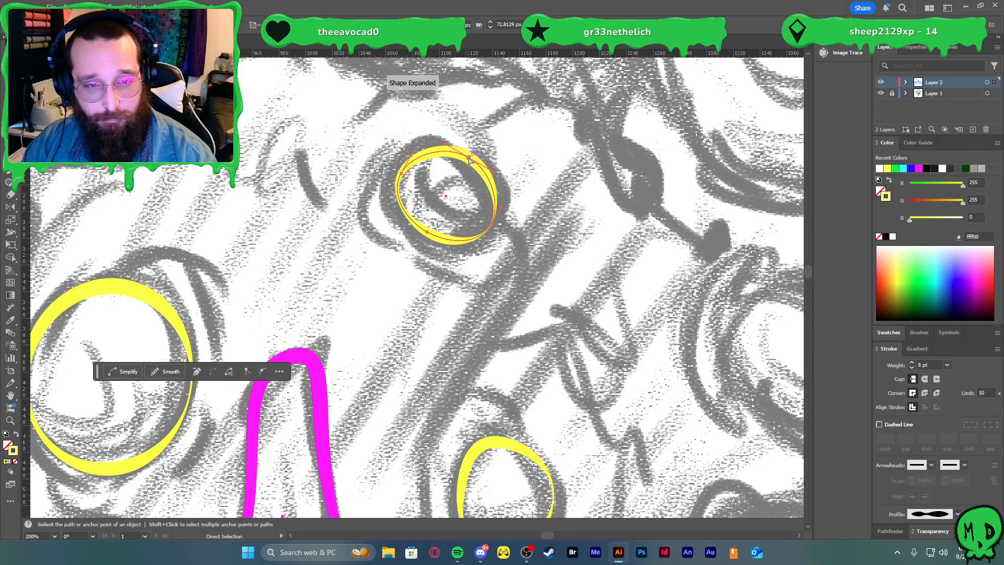
pyautogui.hotkey('ctrl', '0')
pyautogui.press('v')
pyautogui.click(519, 230)
pyautogui.scroll(1, 469, 189)
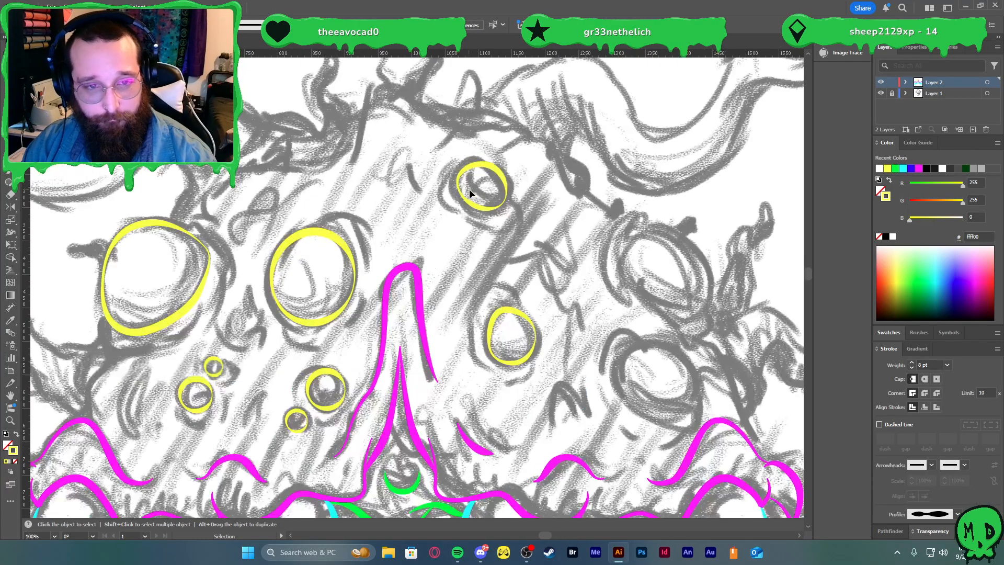
# - Resize and rotate the yellow outline of the top eye into a tilted ellipse matching the sketch
pyautogui.click(469, 189)
pyautogui.moveTo(498, 216); pyautogui.dragTo(498, 224)
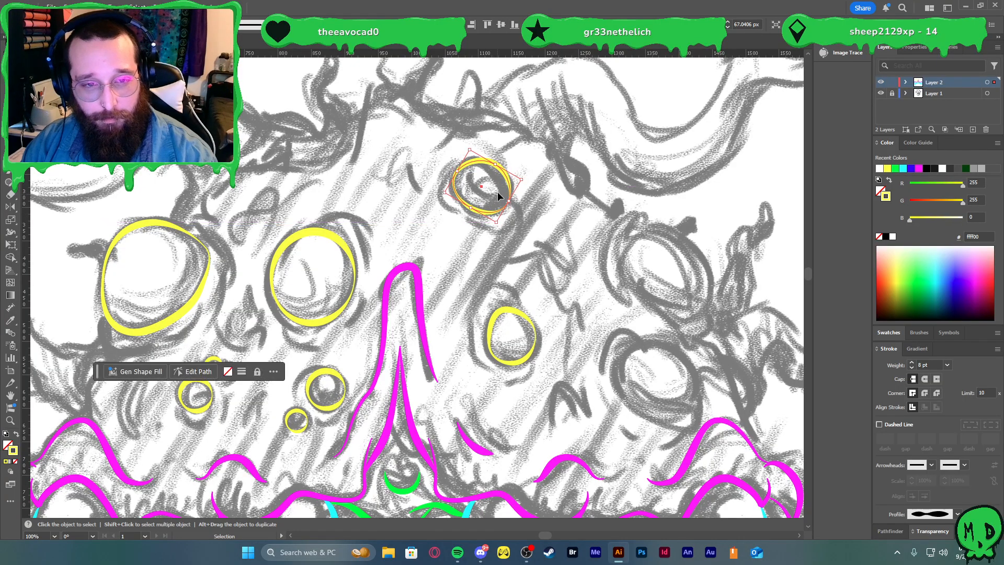
pyautogui.moveTo(498, 165); pyautogui.dragTo(495, 171)
pyautogui.scroll(-1, 572, 273)
pyautogui.scroll(-1, 575, 277)
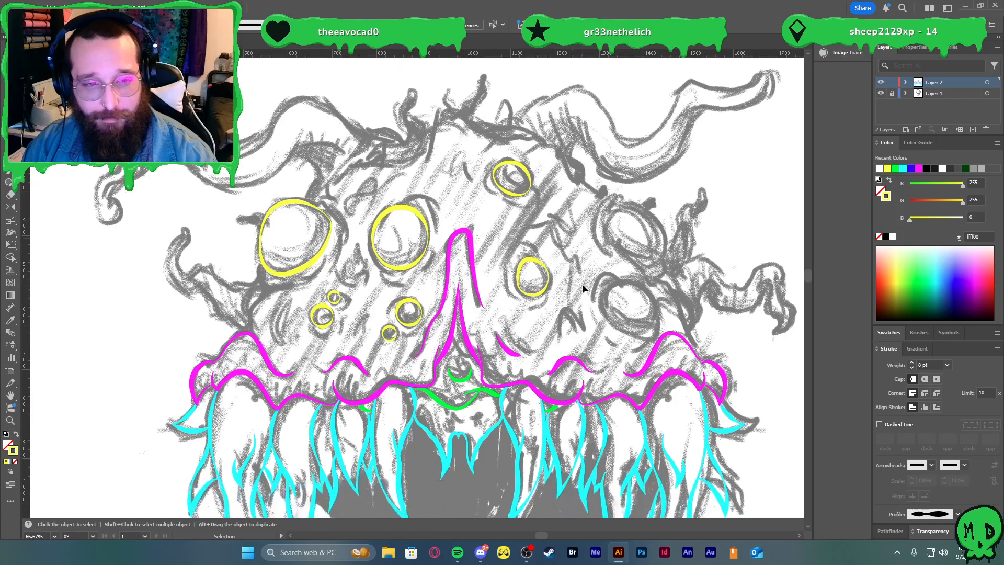
# - Duplicate the large yellow eye ellipse beside the nose ridge onto the upper far-right eye, tilted to follow the sketch
pyautogui.scroll(-1, 585, 281)
pyautogui.hscroll(1, 603, 296)
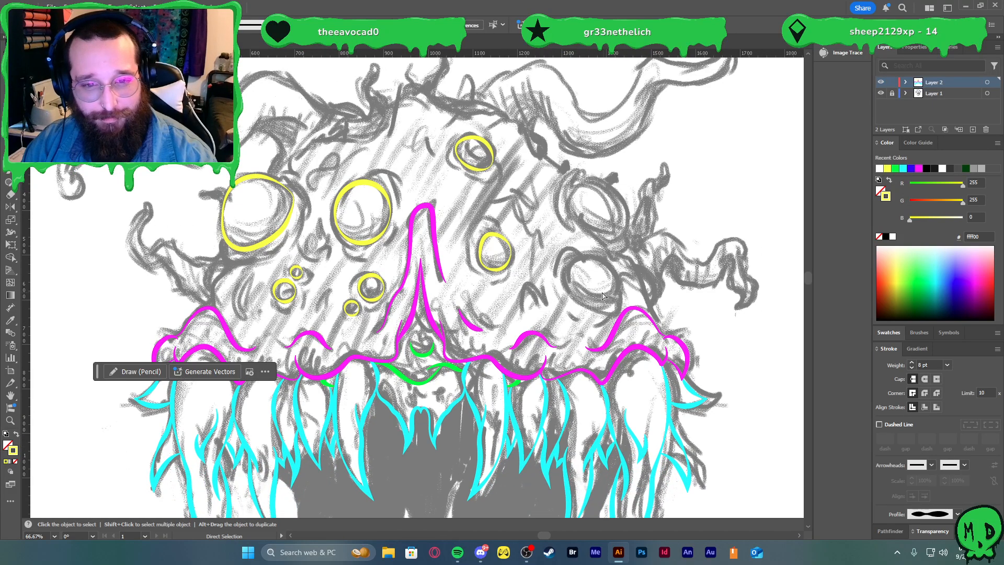
pyautogui.hscroll(1, 601, 295)
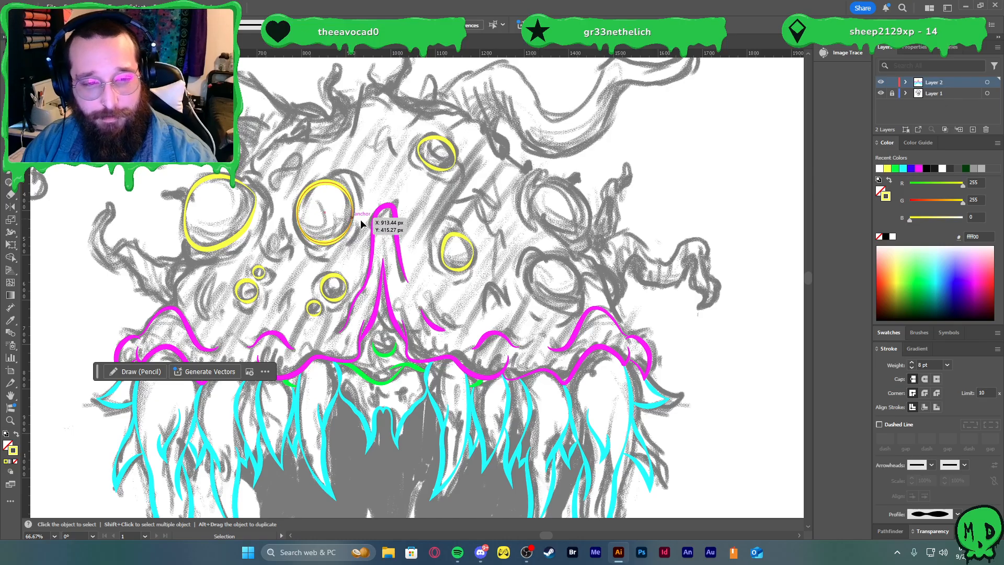
pyautogui.moveTo(354, 204); pyautogui.dragTo(587, 235)
pyautogui.hotkey('ctrl', '+')
pyautogui.hotkey('ctrl', '+')
pyautogui.press('a')
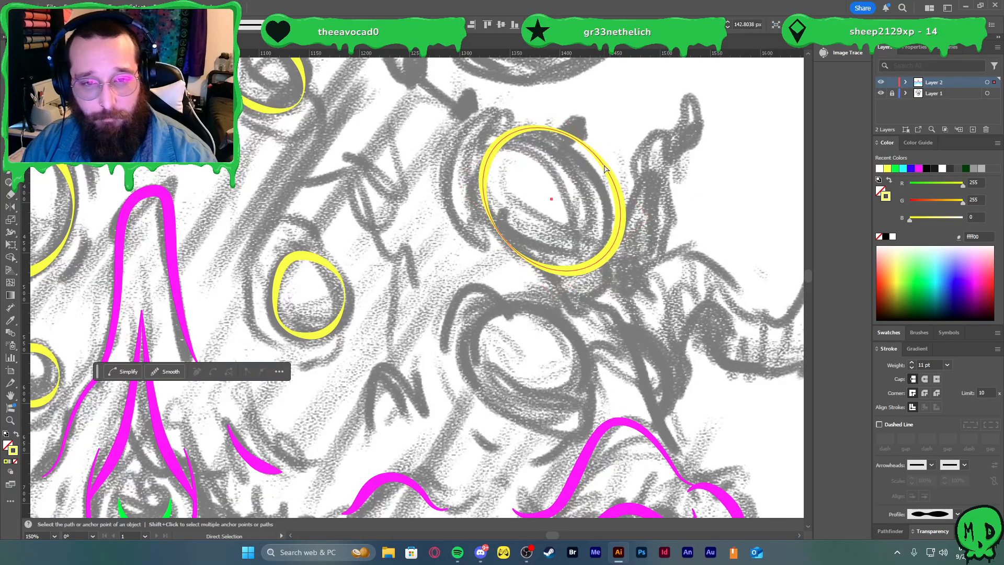
# - Narrow the upper far-right eye's tilted ellipse to about 129 × 139 px, and deselect it
pyautogui.moveTo(608, 153); pyautogui.dragTo(591, 162)
pyautogui.press('v')
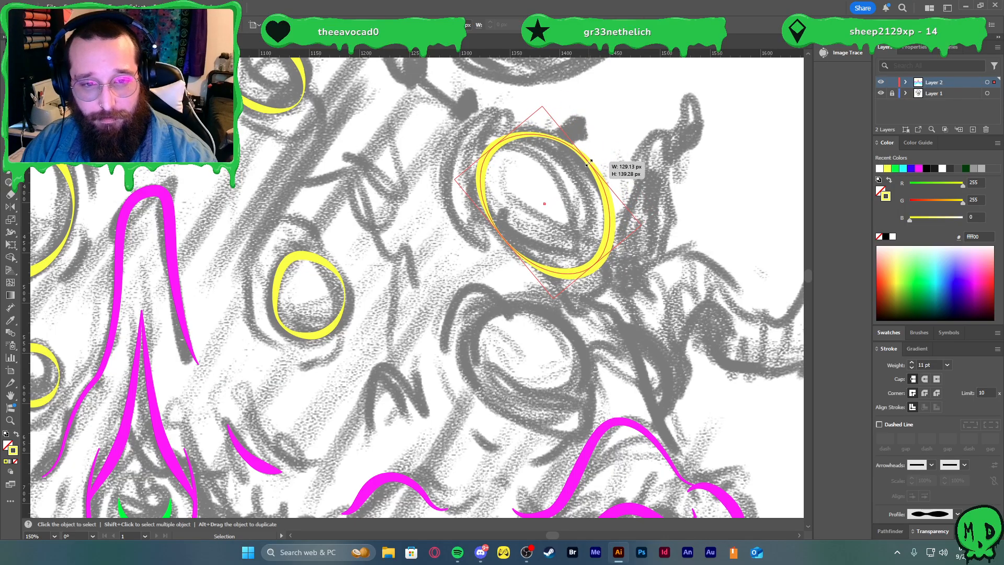
pyautogui.click(628, 161)
pyautogui.hotkey('ctrl', '-')
pyautogui.hotkey('ctrl', '-')
pyautogui.hotkey('ctrl', '-')
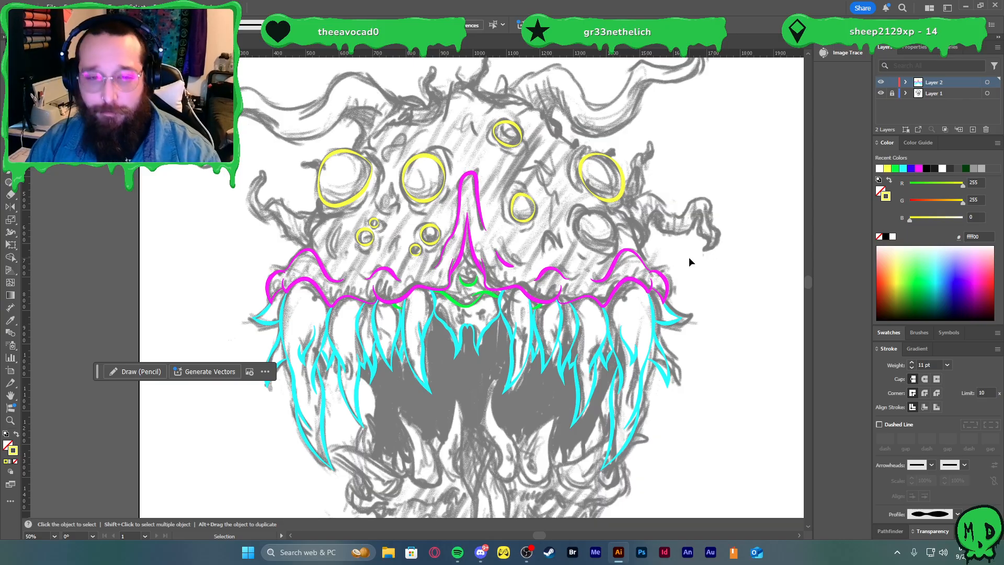
# - Duplicate the upper far-right eye's yellow ellipse onto the eye just below it, shrink it to about 93 px high, and deselect it
pyautogui.scroll(3, 600, 216)
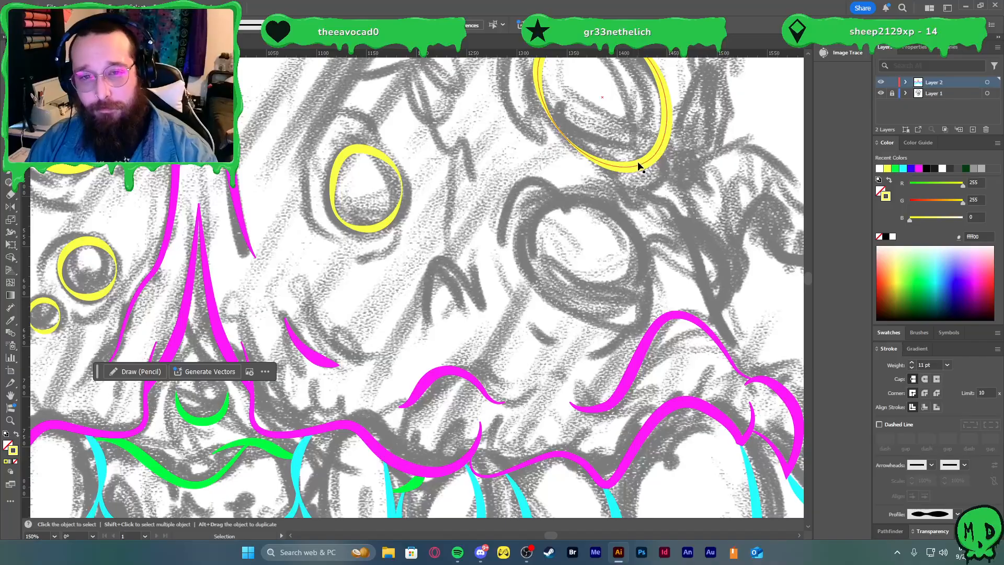
pyautogui.moveTo(640, 165); pyautogui.dragTo(642, 298)
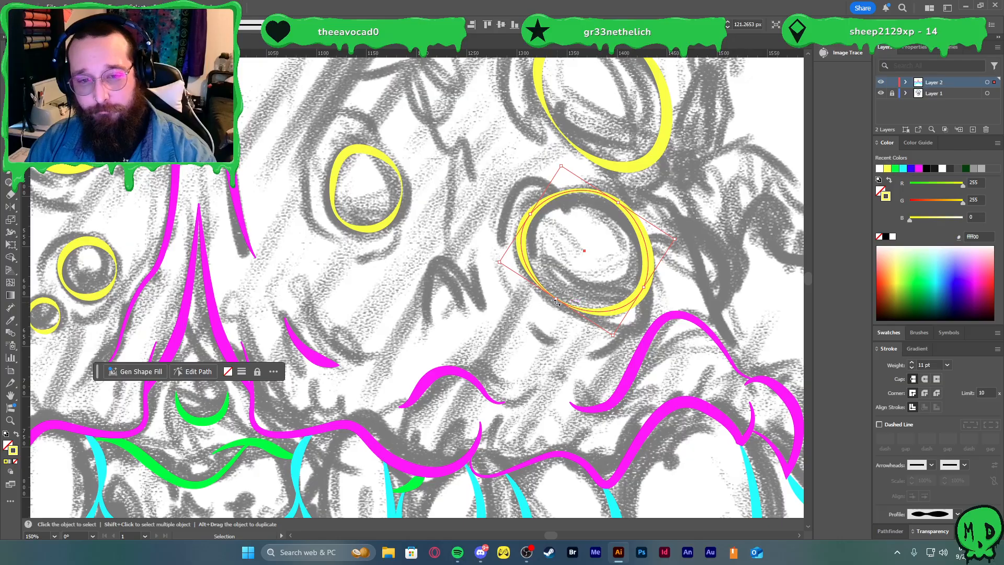
pyautogui.moveTo(558, 301); pyautogui.dragTo(568, 279)
pyautogui.moveTo(537, 205); pyautogui.dragTo(545, 209)
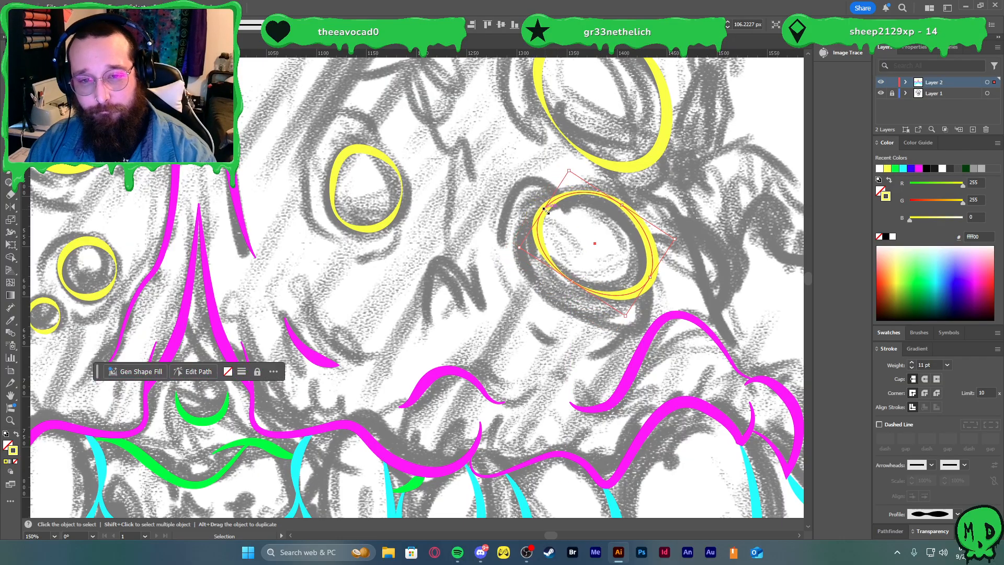
pyautogui.moveTo(651, 277); pyautogui.dragTo(639, 270)
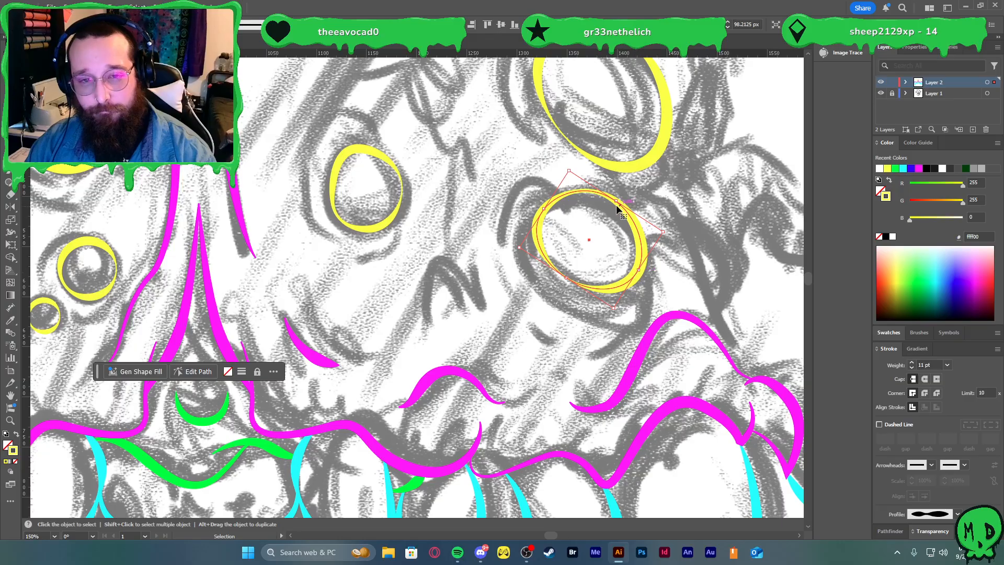
pyautogui.moveTo(613, 204); pyautogui.dragTo(611, 208)
pyautogui.scroll(-2, 675, 208)
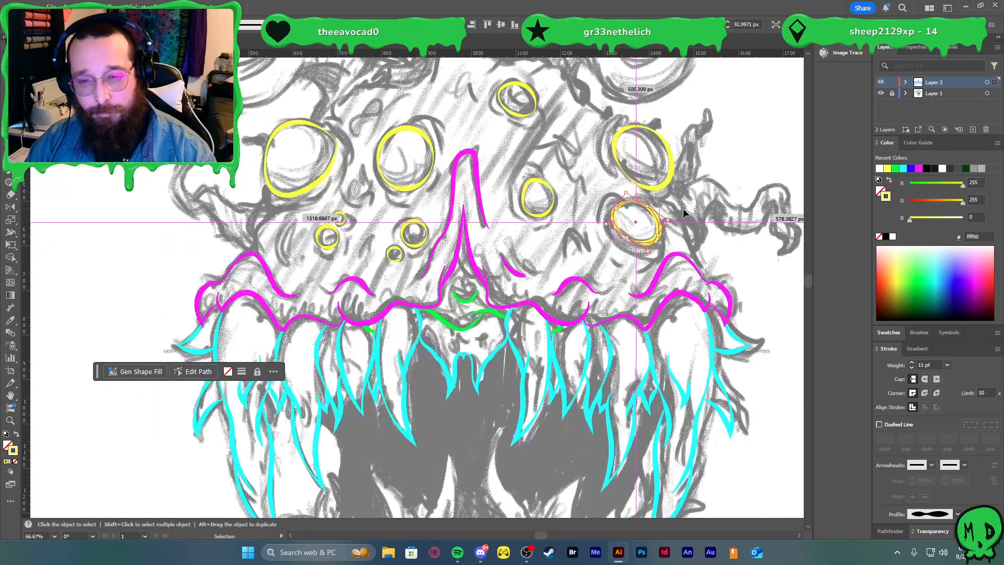
pyautogui.click(692, 225)
# - Pick up the magenta stroke color from the lip line and draw a Pen curve along the underside of the large far-left eye
pyautogui.scroll(-2, 695, 212)
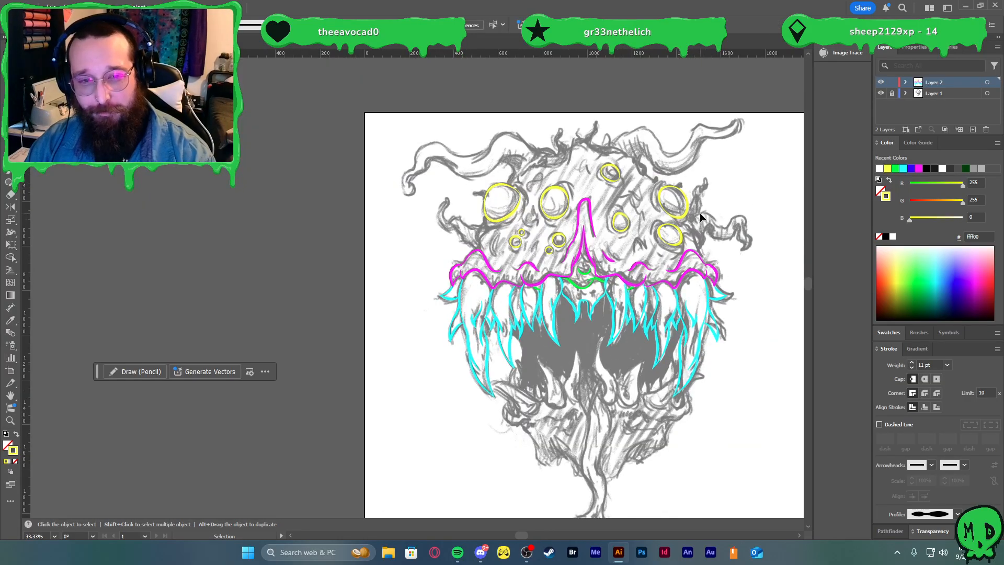
pyautogui.scroll(4, 716, 215)
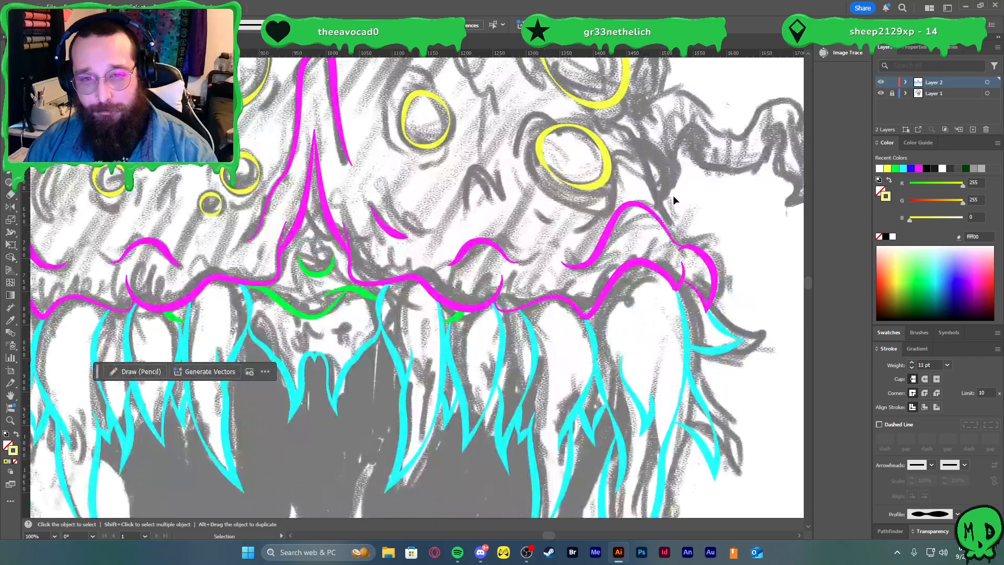
pyautogui.scroll(-3, 679, 200)
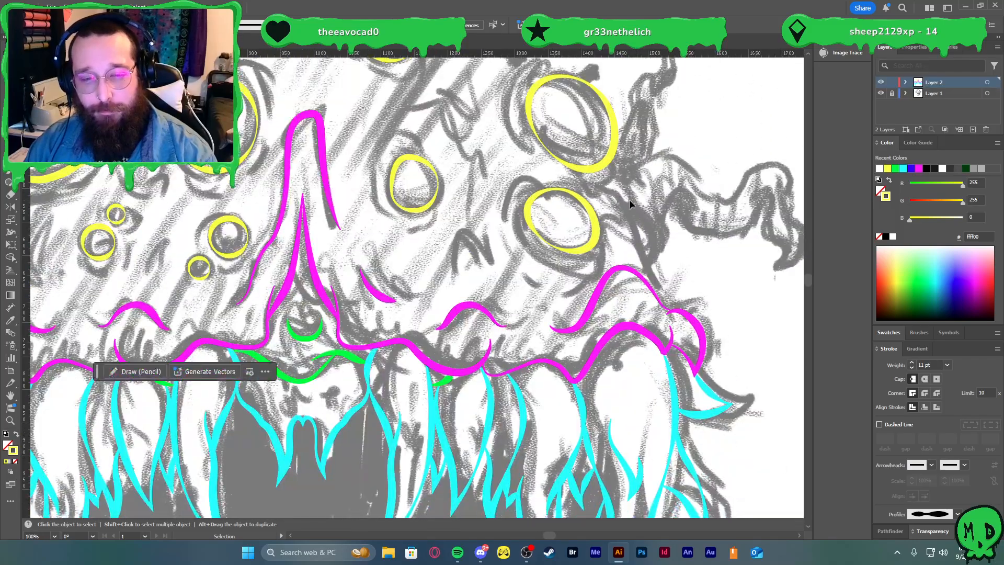
pyautogui.hscroll(-1, 539, 236)
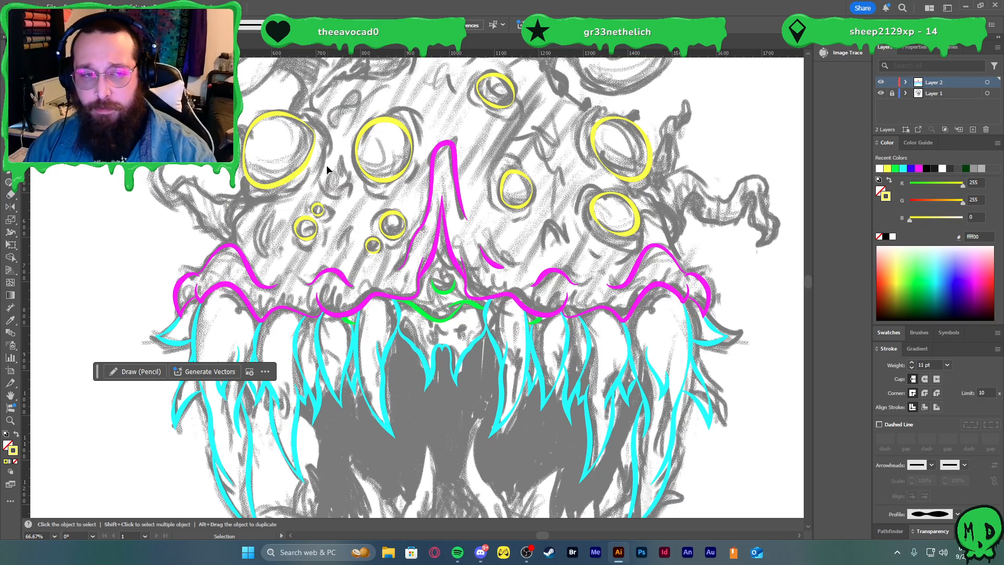
pyautogui.scroll(2, 219, 181)
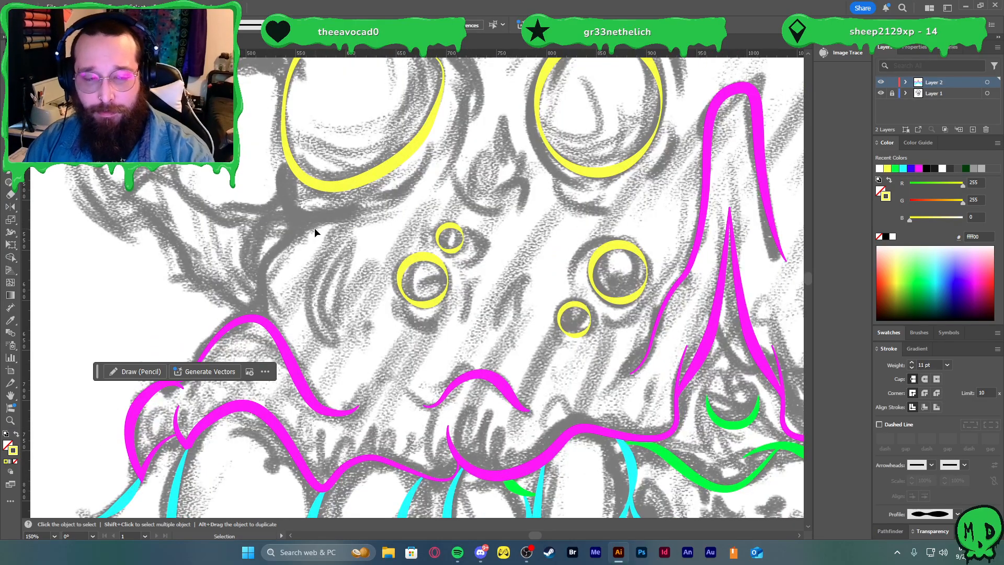
pyautogui.click(283, 340)
pyautogui.click(346, 263)
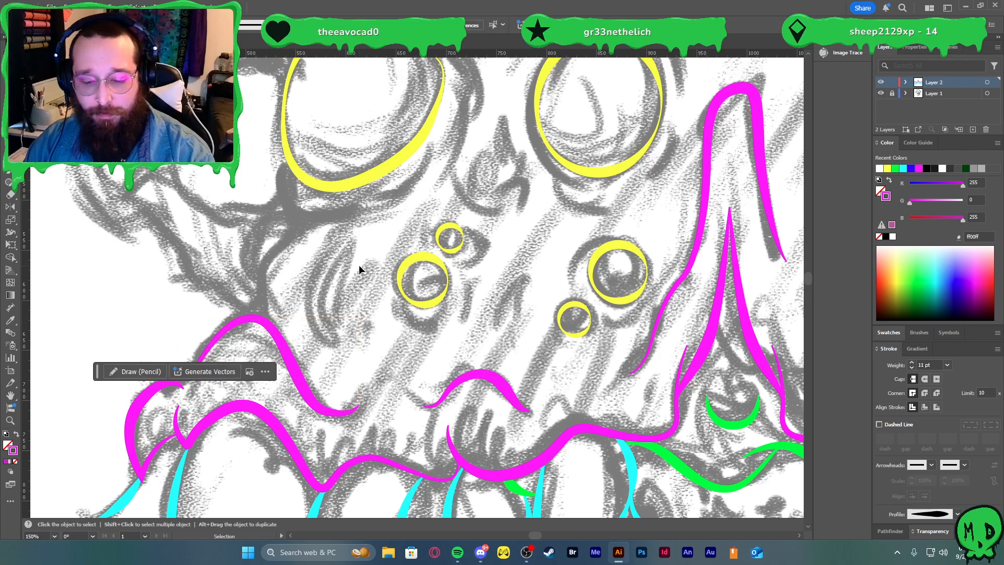
pyautogui.press('p')
pyautogui.click(289, 157)
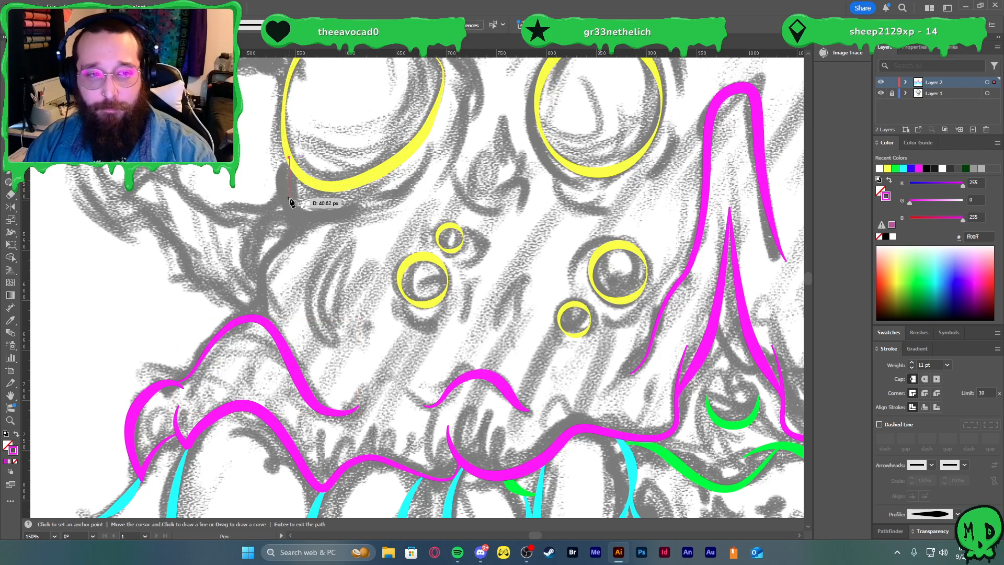
pyautogui.moveTo(289, 200); pyautogui.dragTo(304, 227)
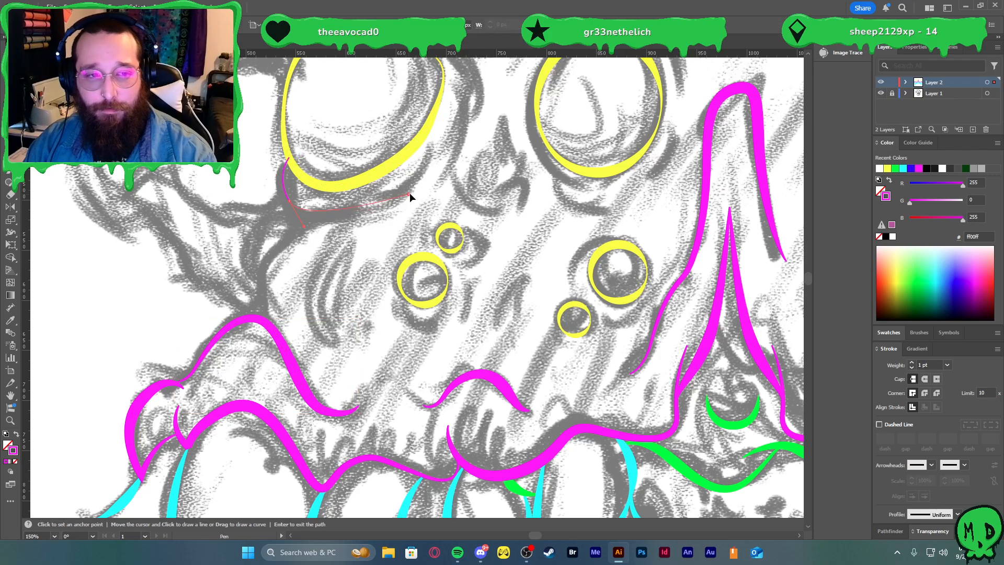
pyautogui.moveTo(409, 194); pyautogui.dragTo(445, 155)
pyautogui.press('v')
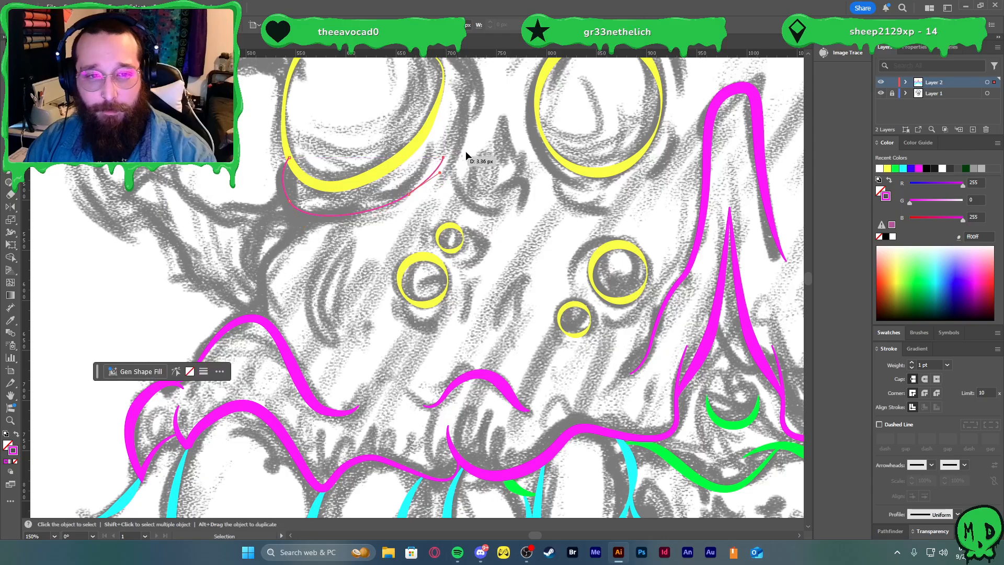
# - Draw a second magenta Pen curve around the upper inner side of the large far-left eye, following the sketched eyelid
pyautogui.scroll(3, 475, 131)
pyautogui.press('p')
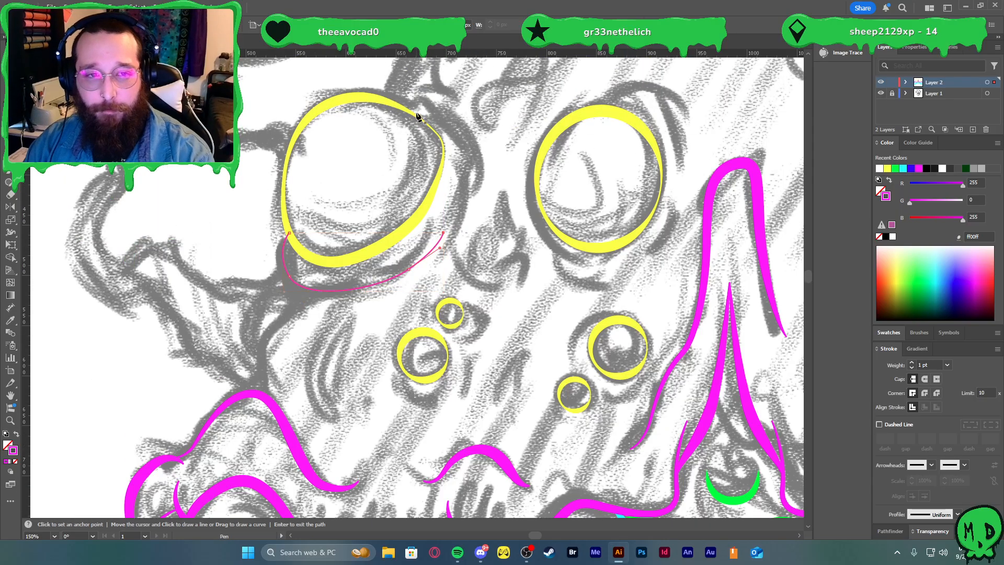
pyautogui.click(417, 116)
pyautogui.moveTo(480, 149); pyautogui.dragTo(465, 205)
pyautogui.press('v')
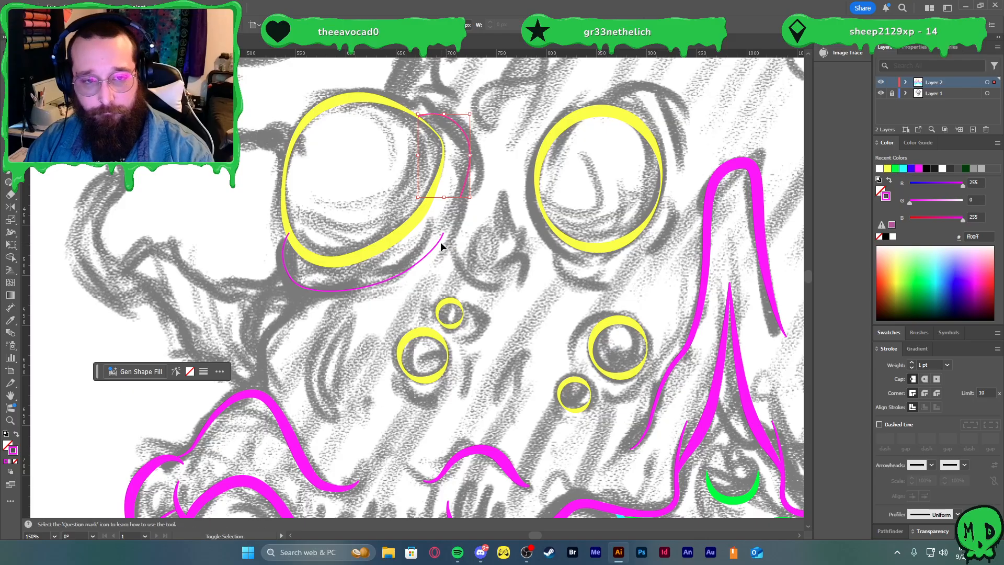
# - Give both eyelid curves the nose ridge's 11 pt magenta stroke with a tapered width profile, and deselect them
pyautogui.press('i')
pyautogui.click(706, 203)
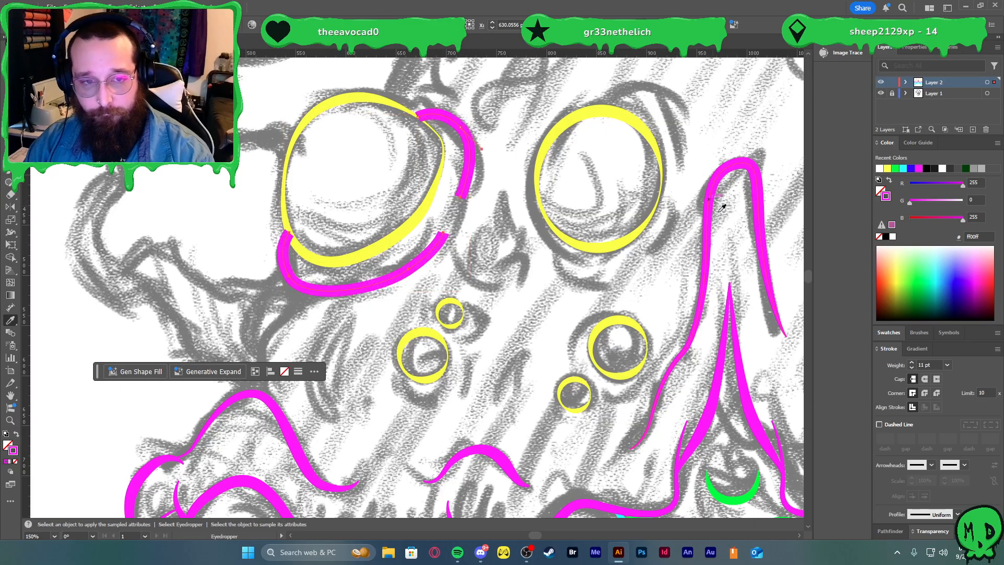
pyautogui.press('v')
pyautogui.click(957, 513)
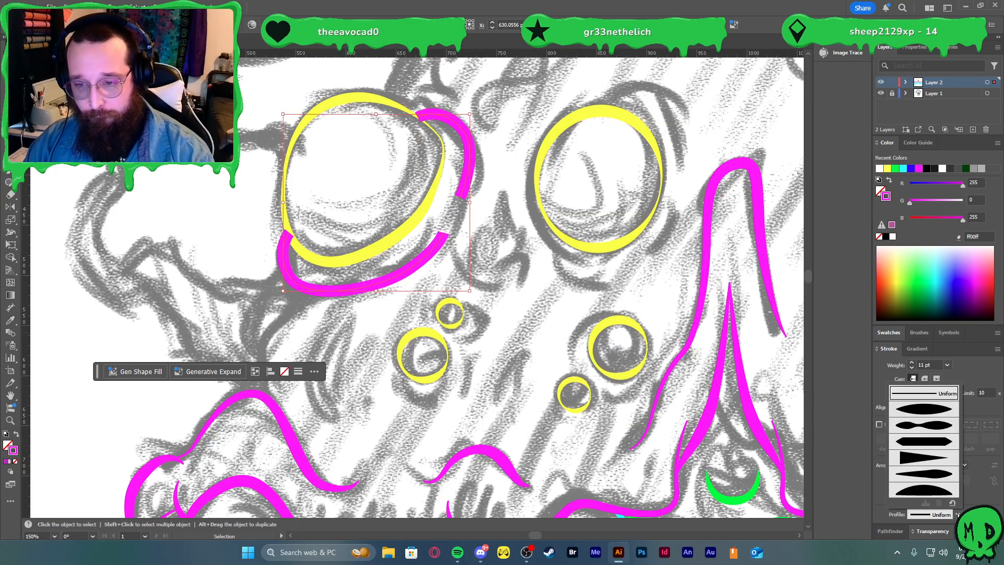
pyautogui.click(944, 475)
pyautogui.click(495, 229)
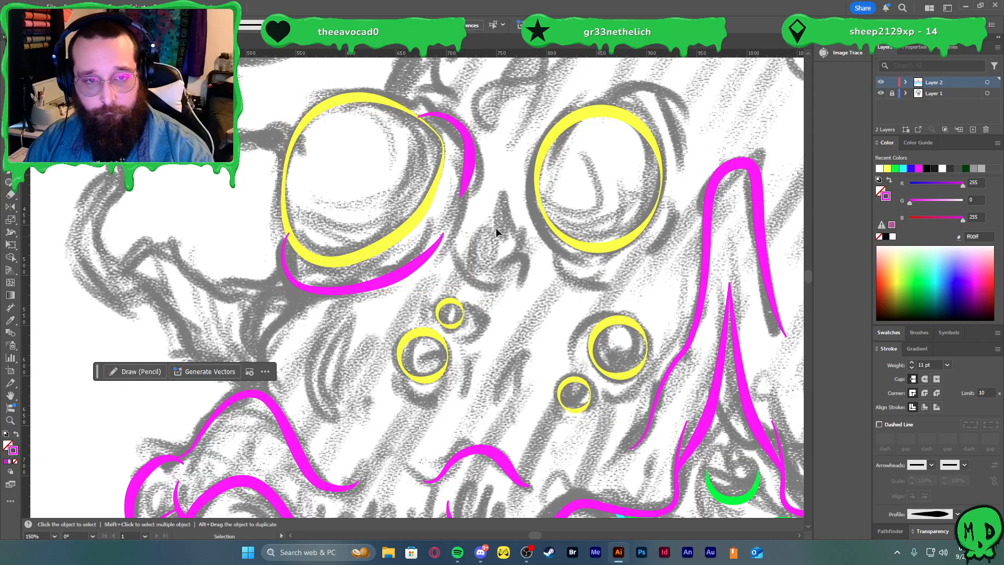
pyautogui.click(417, 255)
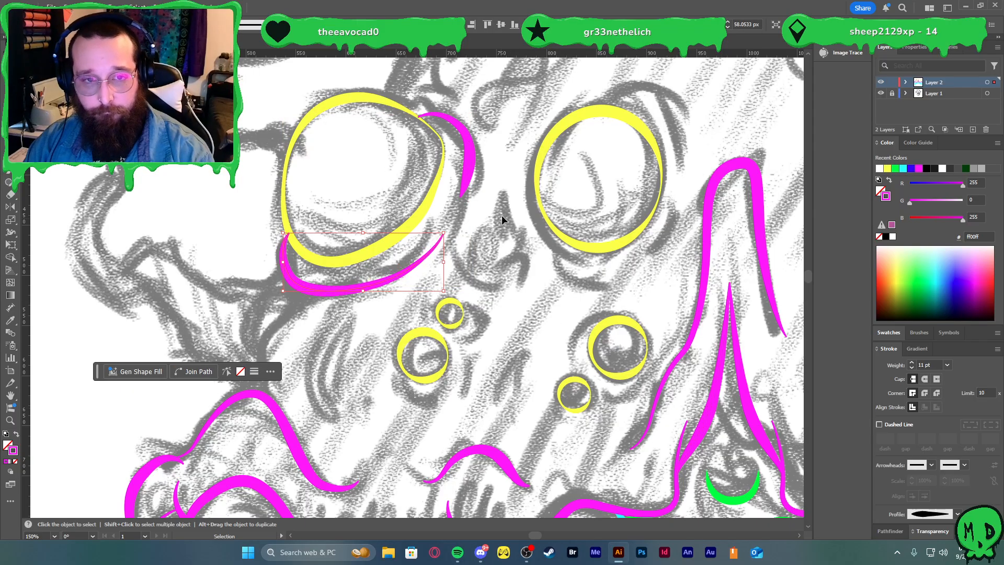
pyautogui.click(470, 173)
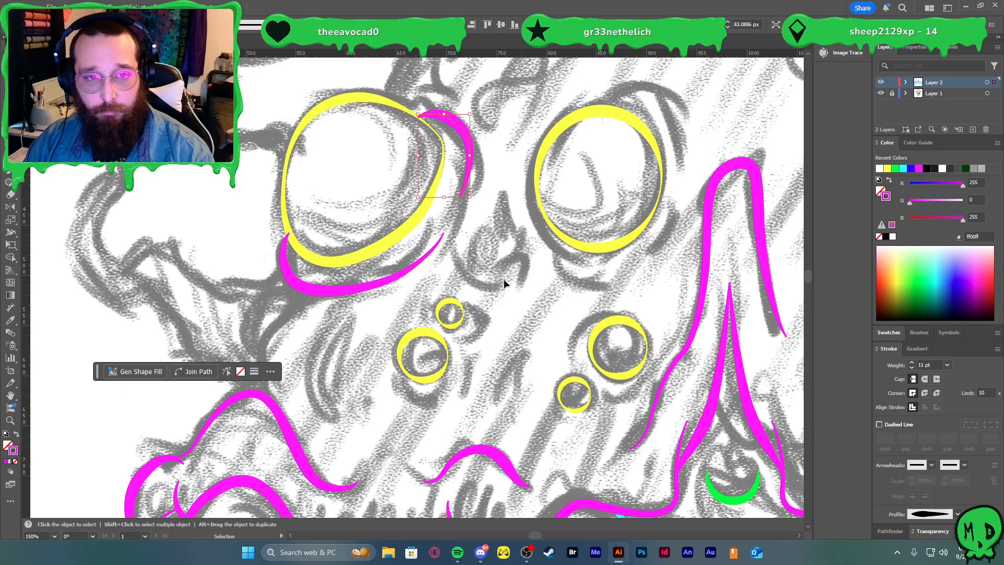
pyautogui.click(401, 216)
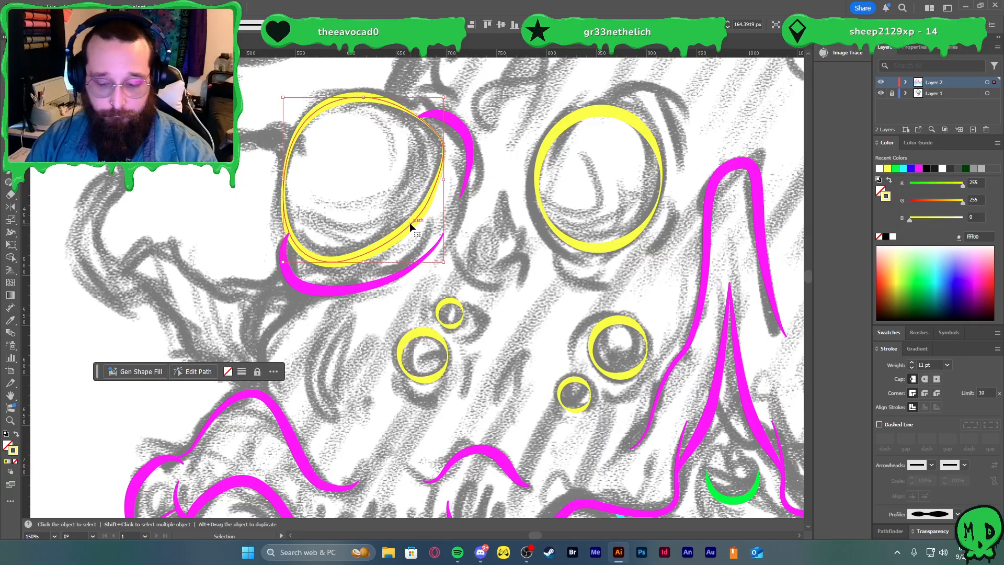
pyautogui.click(505, 259)
# - Draw a magenta Pen curve from the far-left eye's lower lid down to the peak of the upper lip line
pyautogui.scroll(-2, 505, 259)
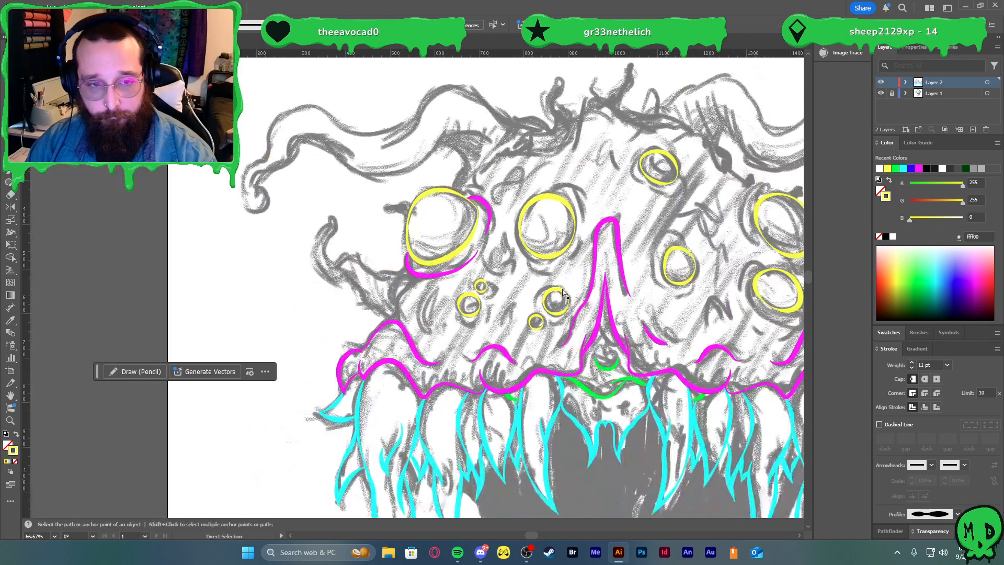
pyautogui.scroll(3, 439, 307)
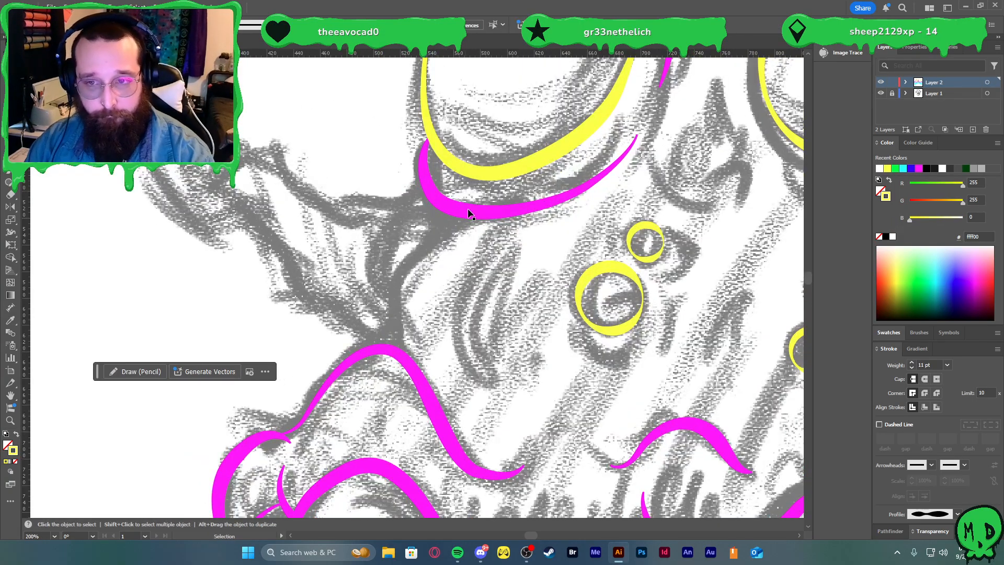
pyautogui.click(481, 214)
pyautogui.click(440, 291)
pyautogui.press('p')
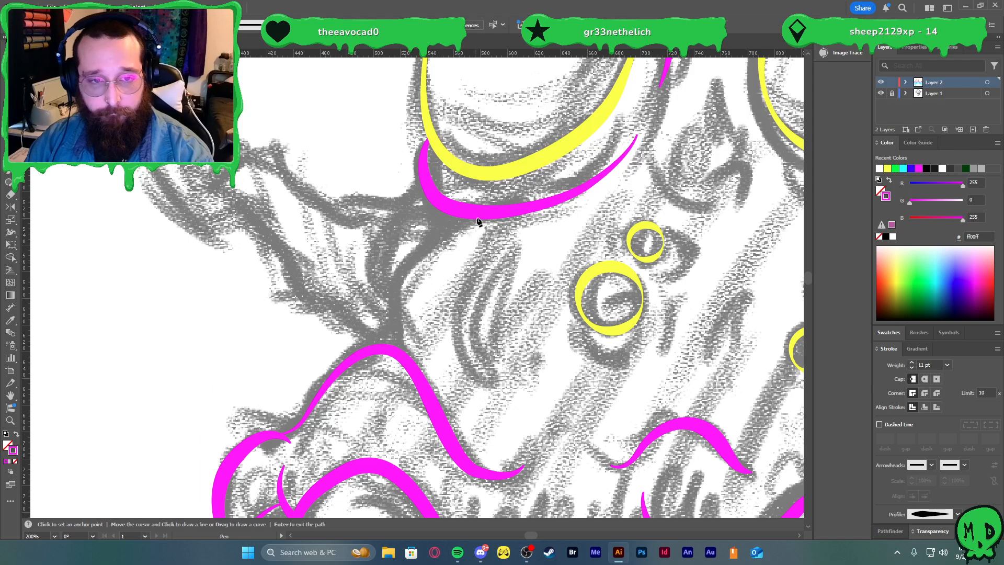
pyautogui.click(464, 210)
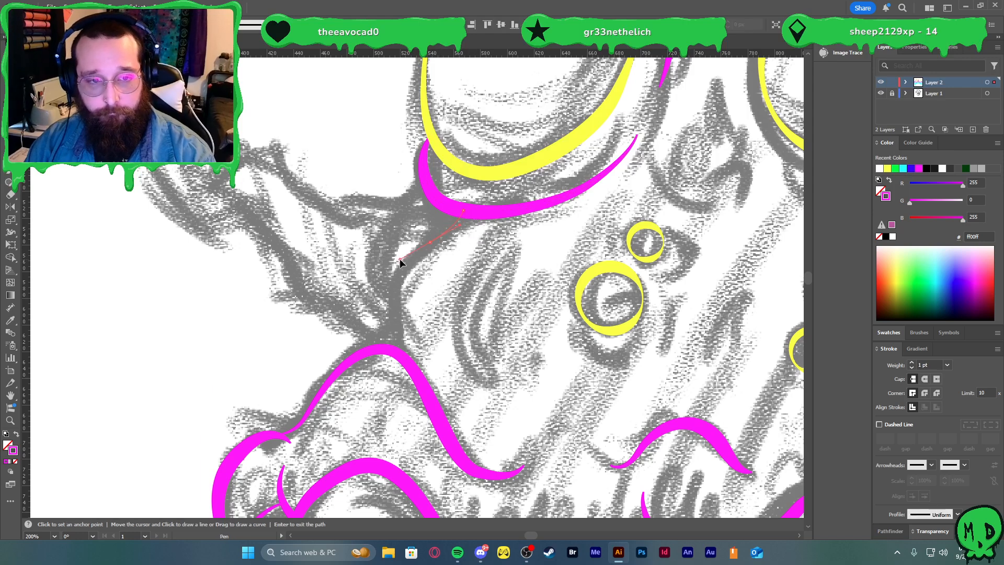
pyautogui.moveTo(393, 297); pyautogui.dragTo(394, 320)
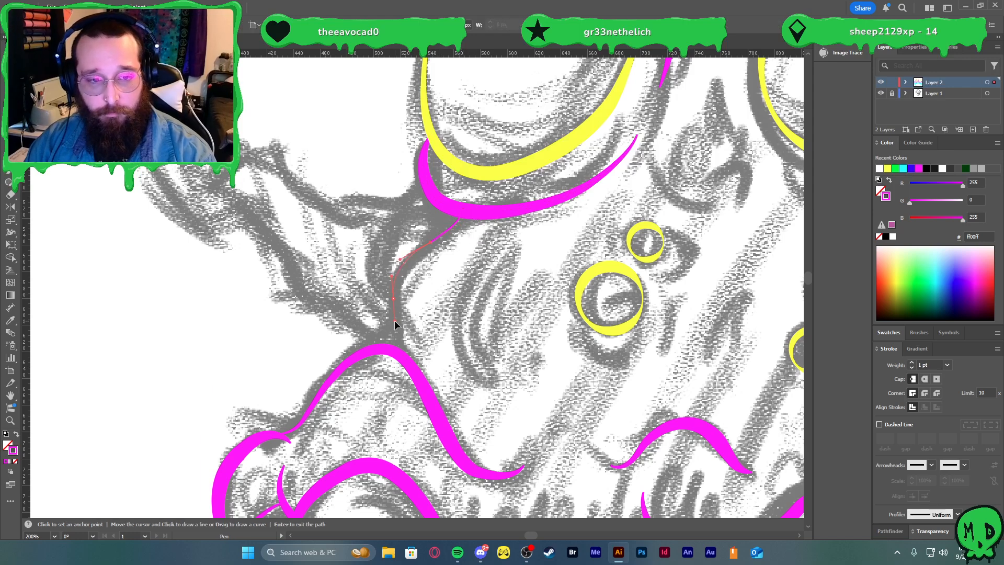
pyautogui.click(373, 355)
pyautogui.press('Return')
# - Match the new connecting curve to the lip's 11 pt magenta stroke, apply a tapered width profile, and deselect it
pyautogui.press('i')
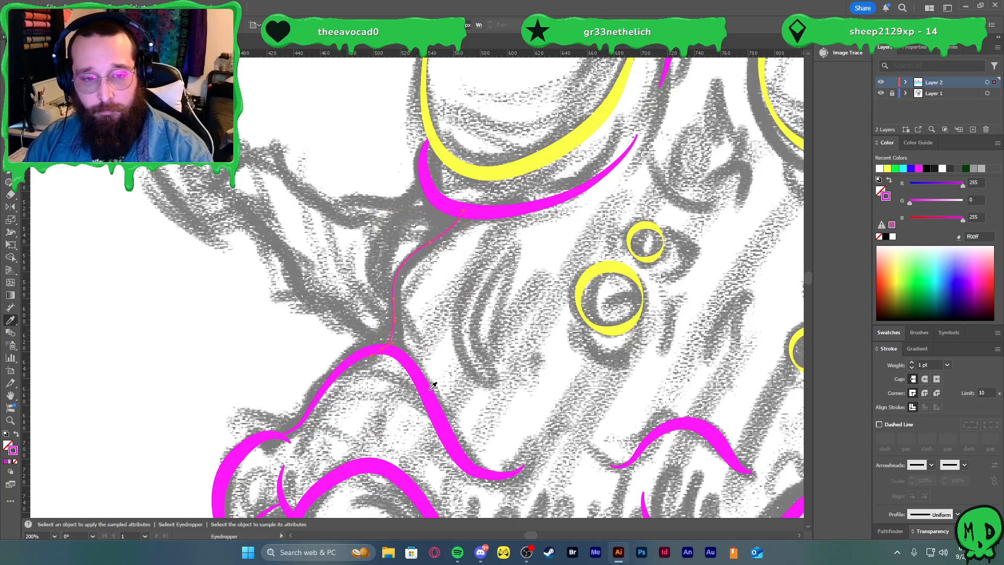
pyautogui.click(433, 386)
pyautogui.press('v')
pyautogui.click(947, 515)
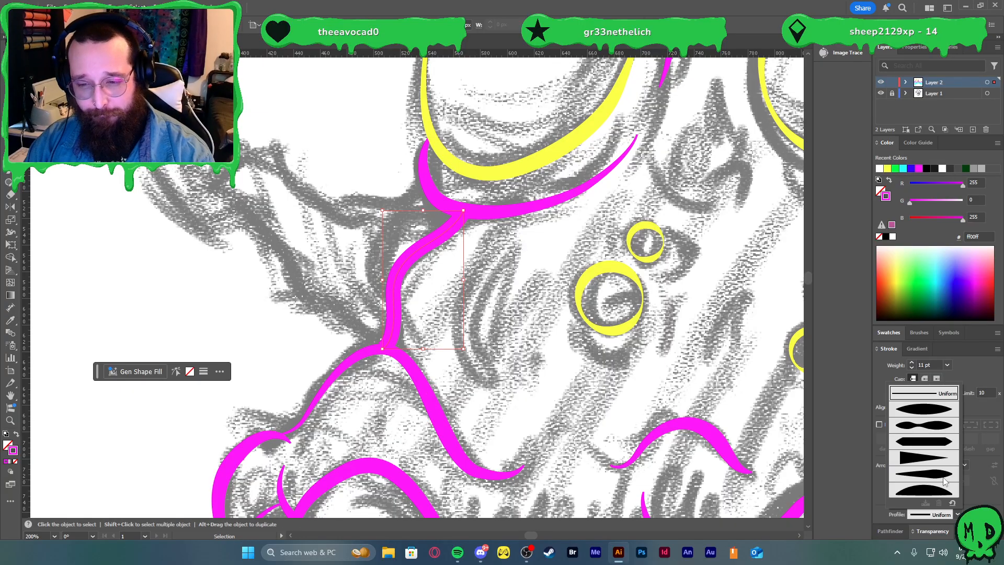
pyautogui.click(943, 477)
pyautogui.click(515, 386)
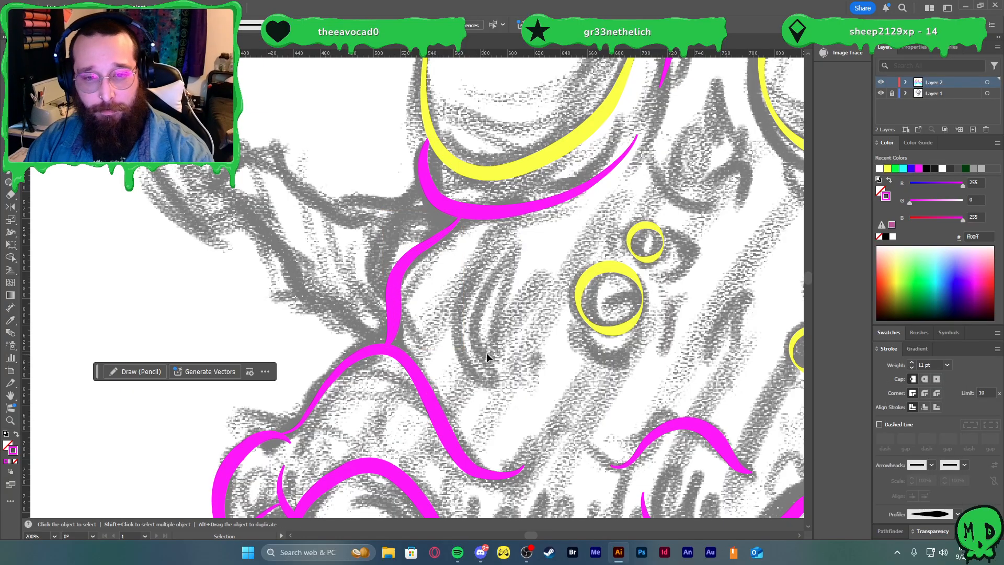
# - Duplicate the yellow circle of the small round eye onto the connecting curve below the far-left eye, and stretch it into a tilted ellipse
pyautogui.click(626, 331)
pyautogui.moveTo(626, 330); pyautogui.dragTo(402, 296)
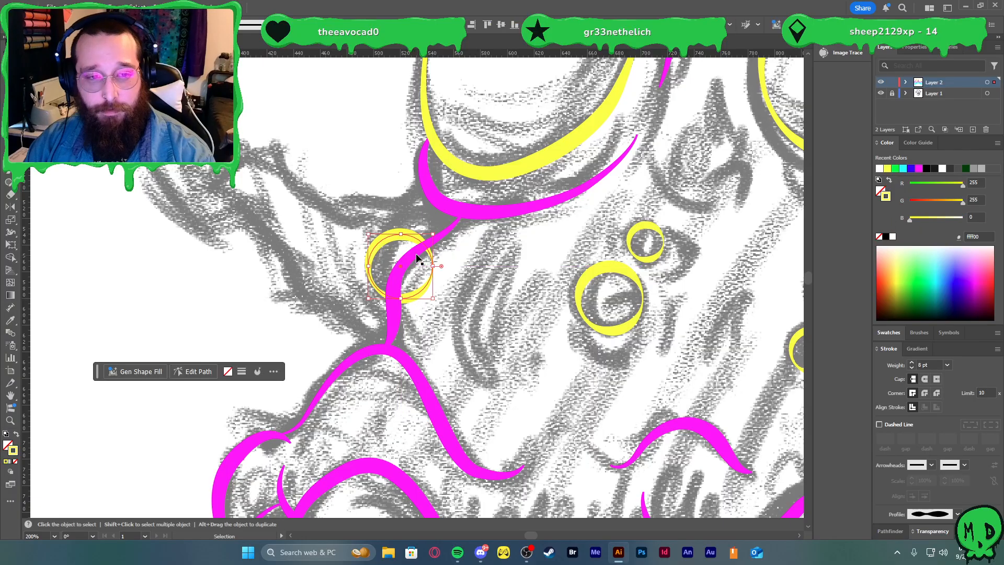
pyautogui.moveTo(400, 233); pyautogui.dragTo(412, 216)
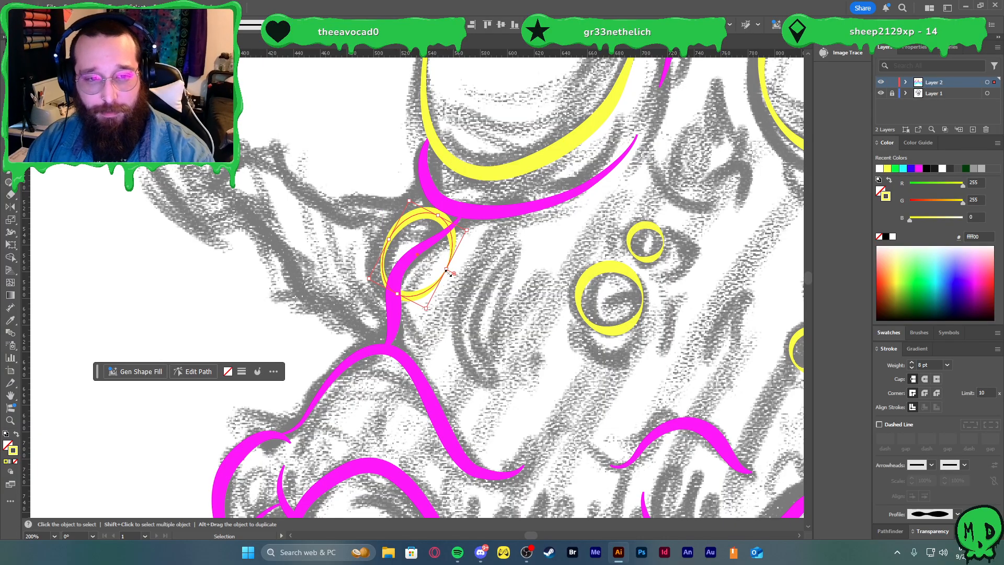
# - Reshape the yellow ellipse below the far-left eye by pulling its anchor points outward to fit the sketched bulge
pyautogui.press('a')
pyautogui.moveTo(441, 222); pyautogui.dragTo(455, 224)
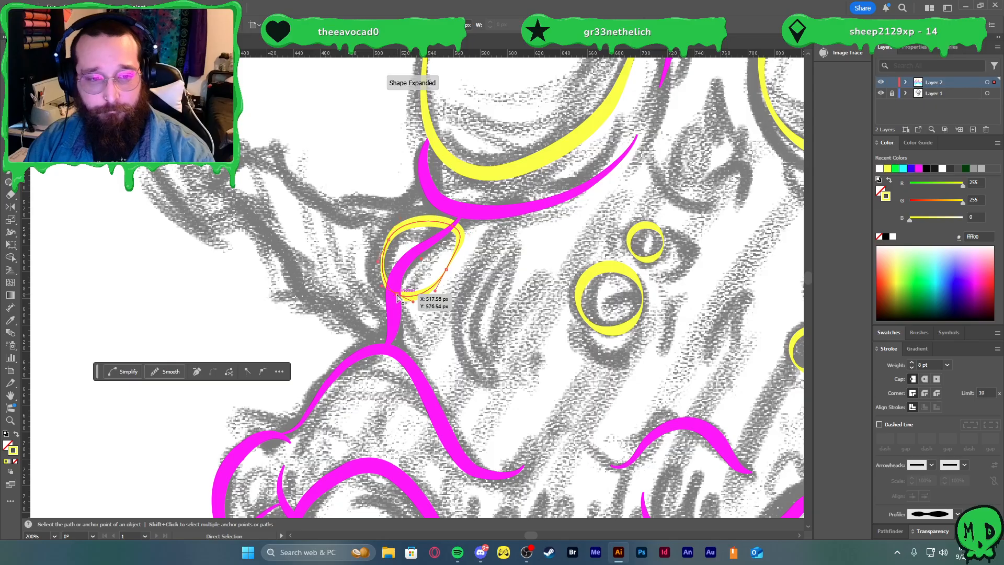
pyautogui.moveTo(397, 295); pyautogui.dragTo(394, 308)
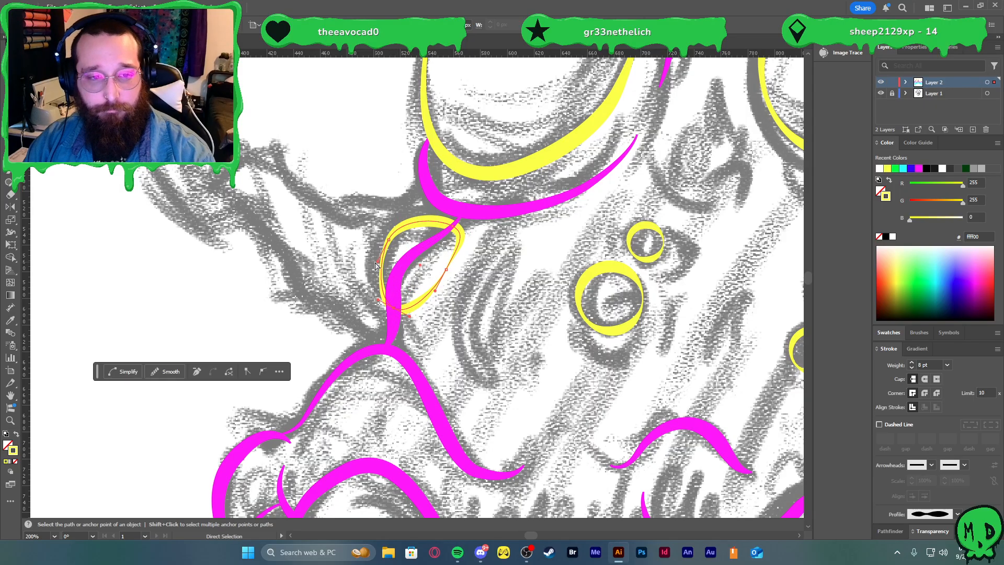
pyautogui.moveTo(377, 265); pyautogui.dragTo(368, 269)
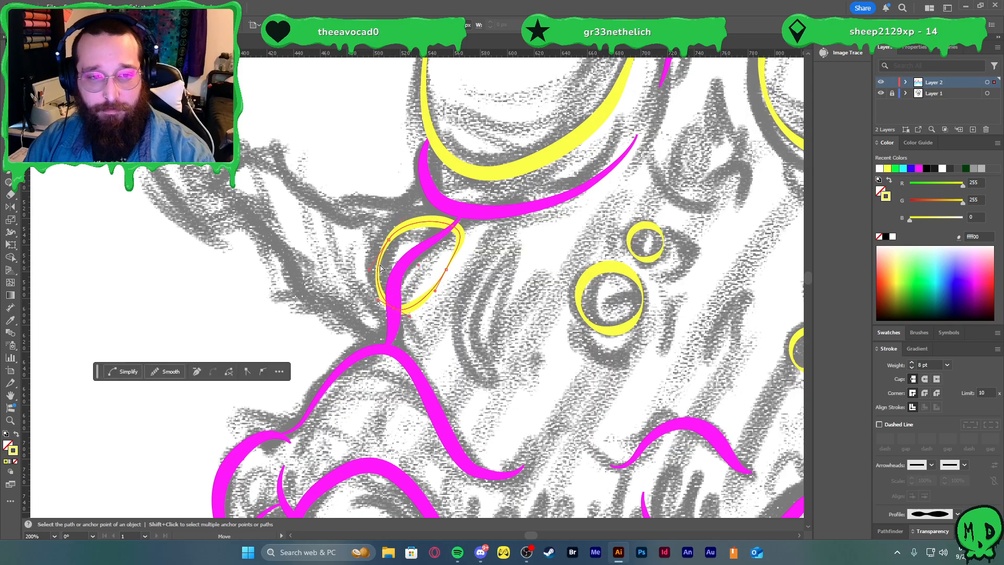
# - Trim away the part of the yellow ellipse inside the magenta connecting curve with Shape Builder, and deselect
pyautogui.keyDown('shift'); pyautogui.click(434, 246); pyautogui.keyUp('shift')
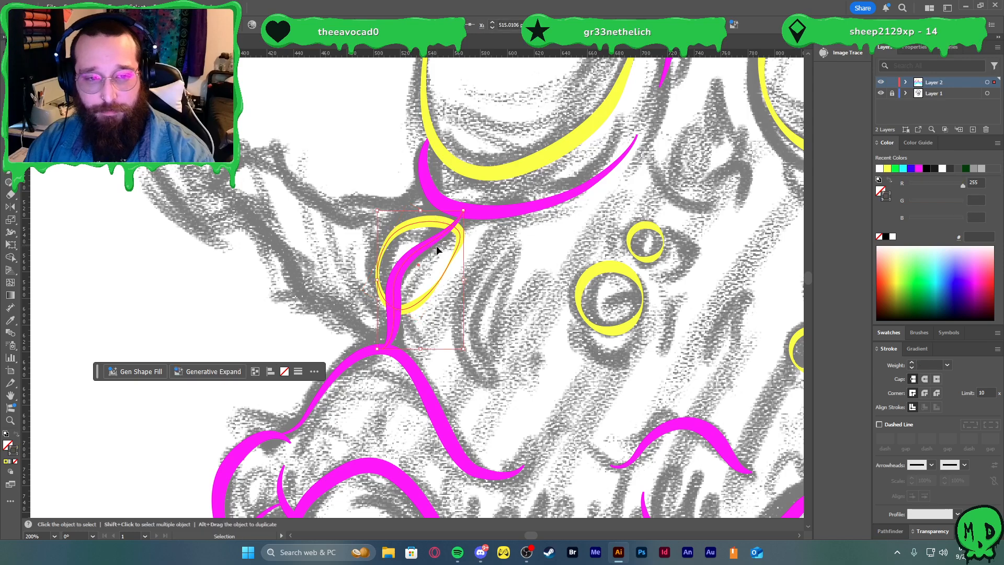
pyautogui.hotkey('shift', 'm')
pyautogui.keyDown('alt'); pyautogui.click(454, 246); pyautogui.keyUp('alt')
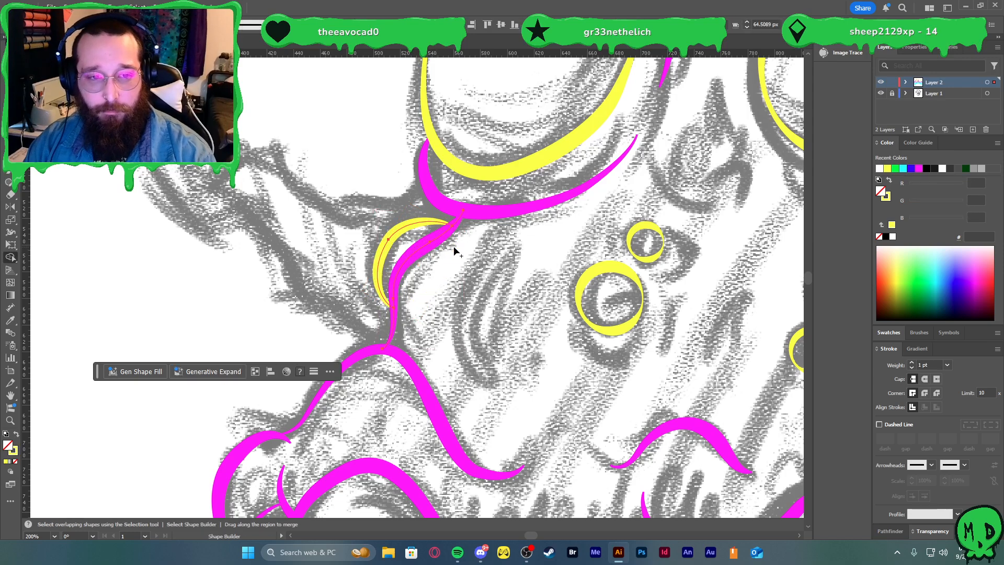
pyautogui.hotkey('ctrl', 'z')
pyautogui.keyDown('alt'); pyautogui.click(459, 236); pyautogui.keyUp('alt')
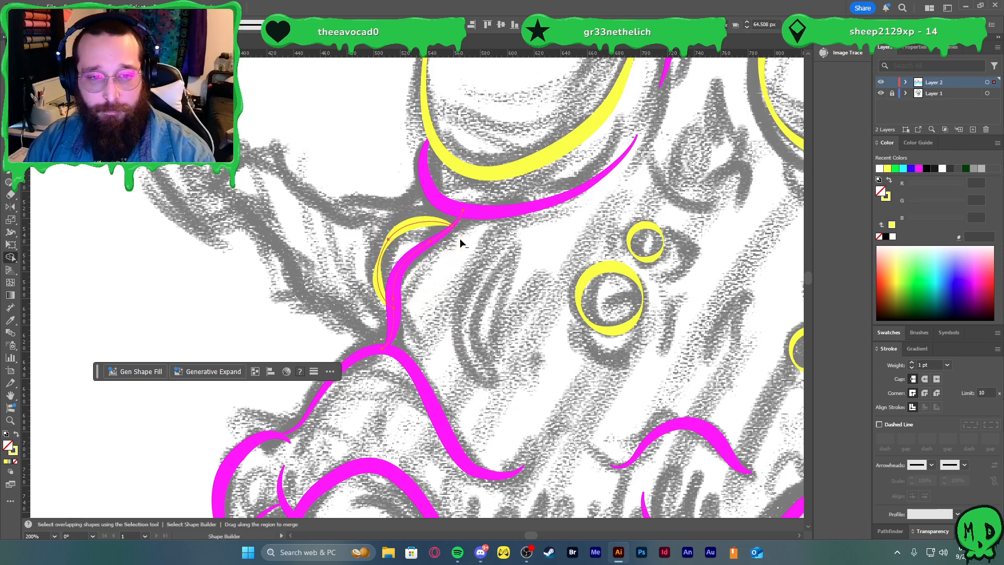
pyautogui.press('v')
pyautogui.click(531, 321)
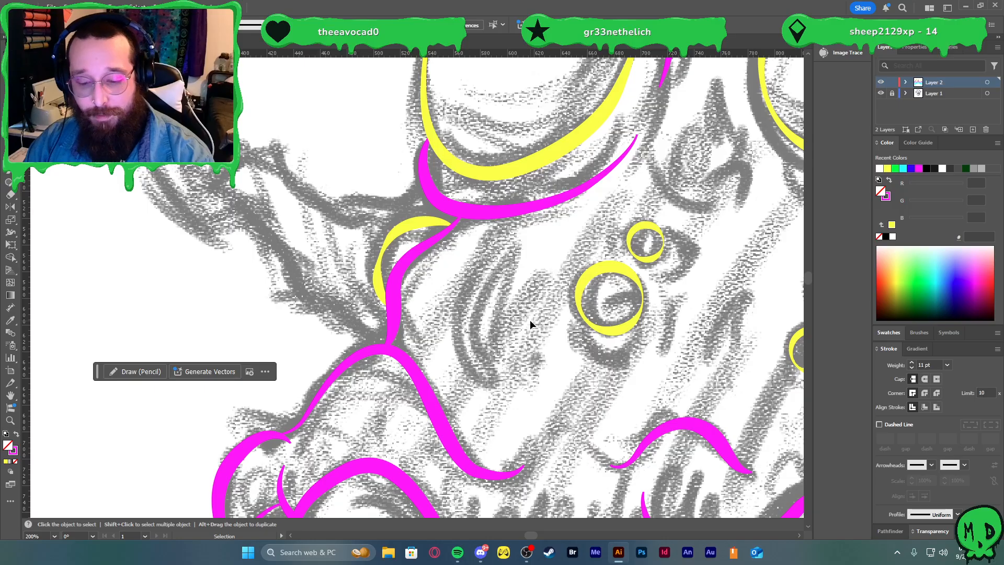
# - Draw a magenta Pen curve around the inner side of the upper far-right eye, starting at the top of its yellow ellipse
pyautogui.hotkey('ctrl', '0')
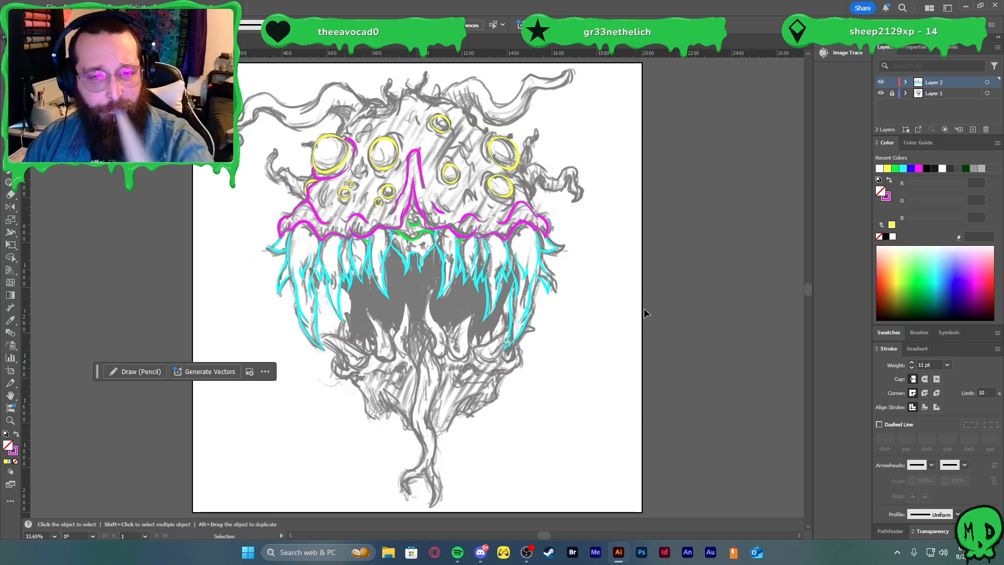
pyautogui.scroll(8, 539, 178)
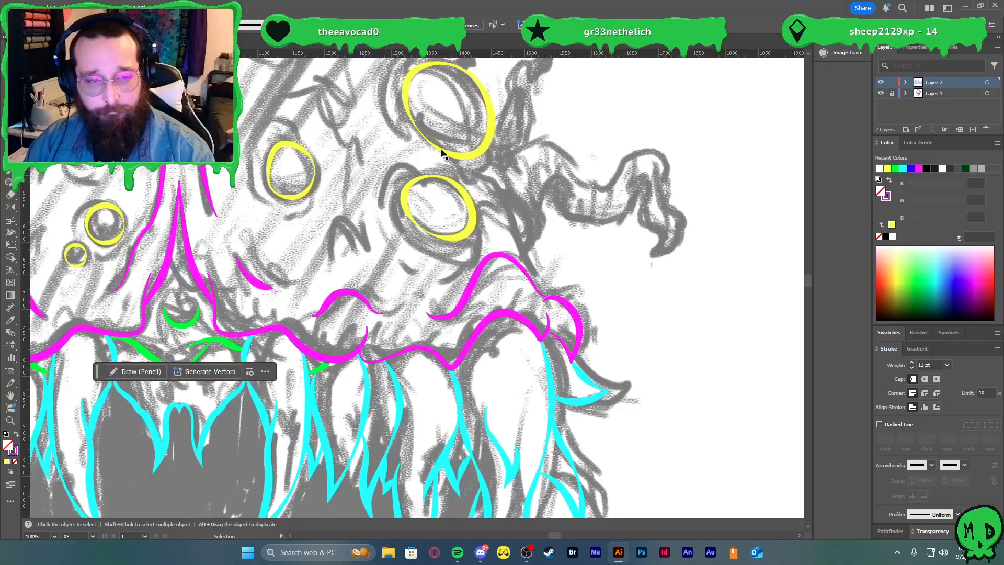
pyautogui.scroll(2, 426, 194)
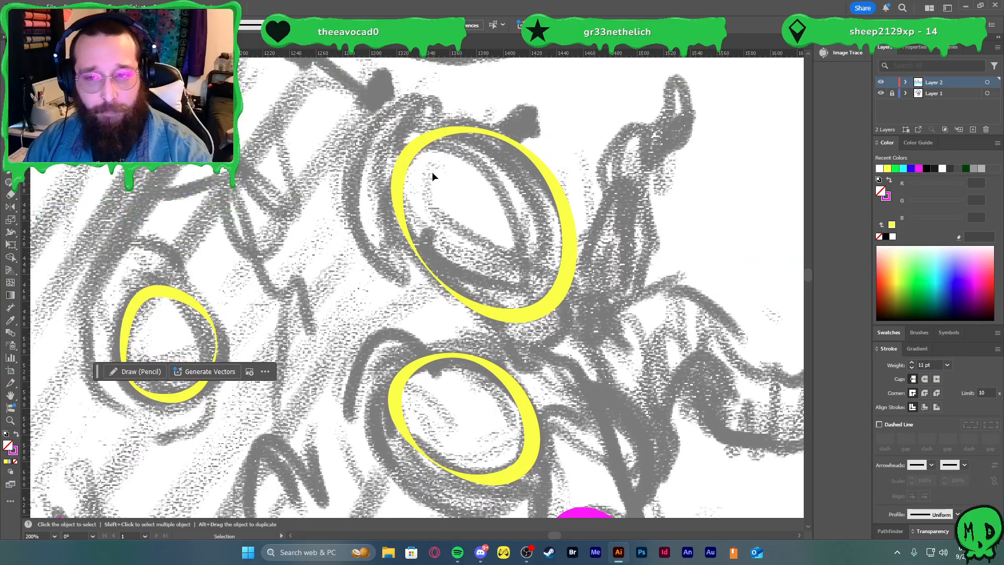
pyautogui.press('p')
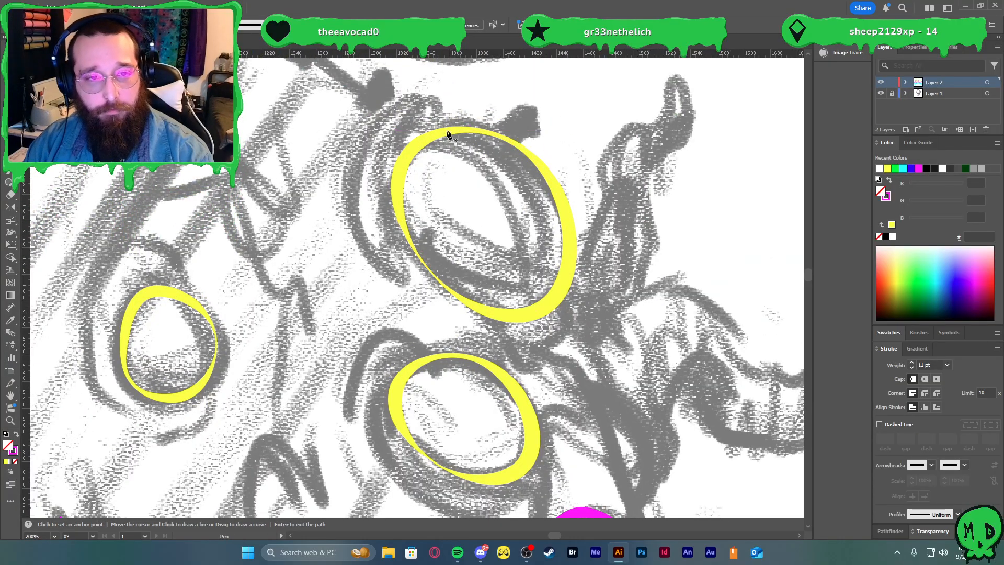
pyautogui.click(449, 134)
pyautogui.moveTo(401, 113); pyautogui.dragTo(361, 122)
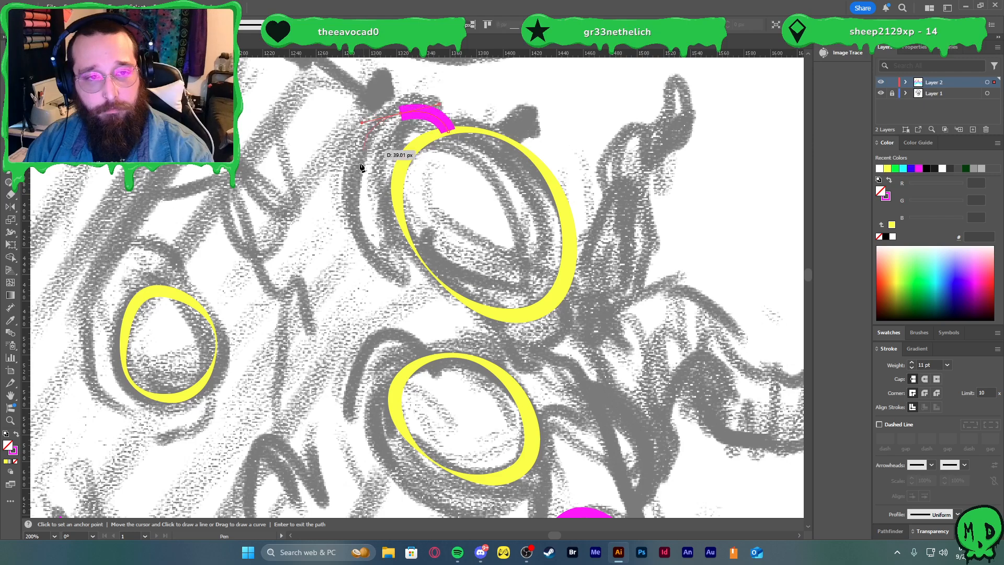
pyautogui.moveTo(354, 206); pyautogui.dragTo(366, 260)
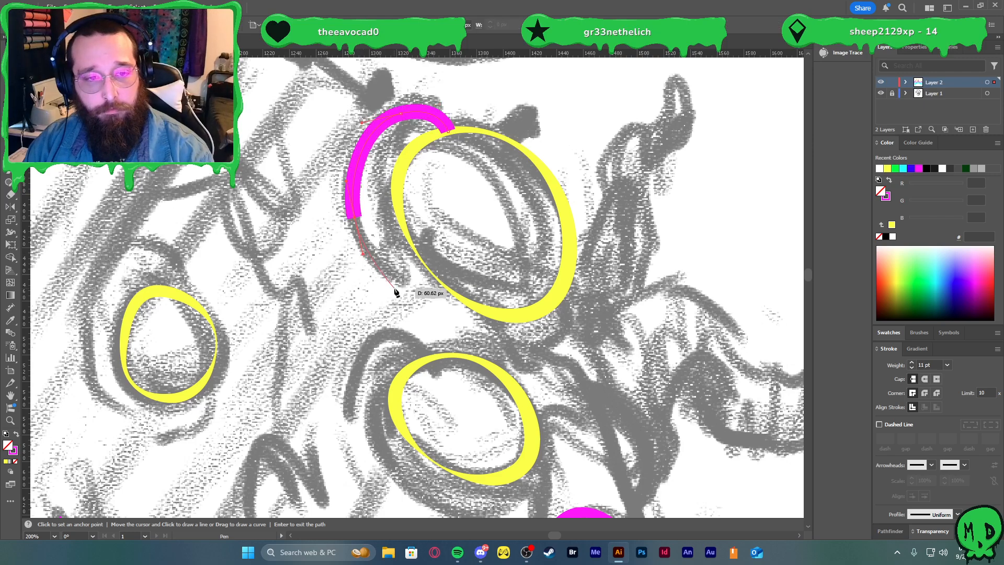
pyautogui.click(395, 289)
pyautogui.press('Return')
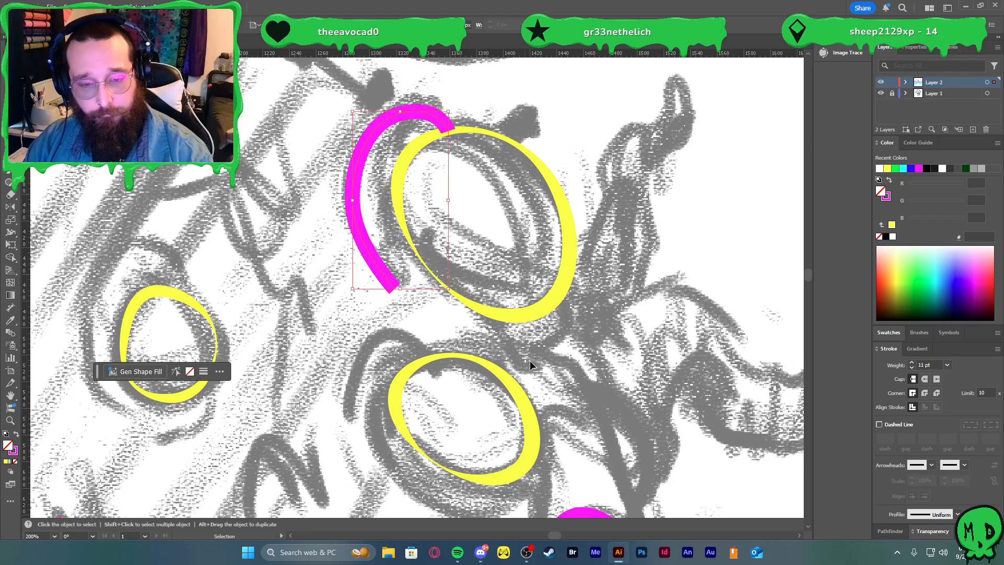
# - Draw a second magenta Pen curve under the upper far-right eye, from the ellipse's outer lower edge back toward the face
pyautogui.press('p')
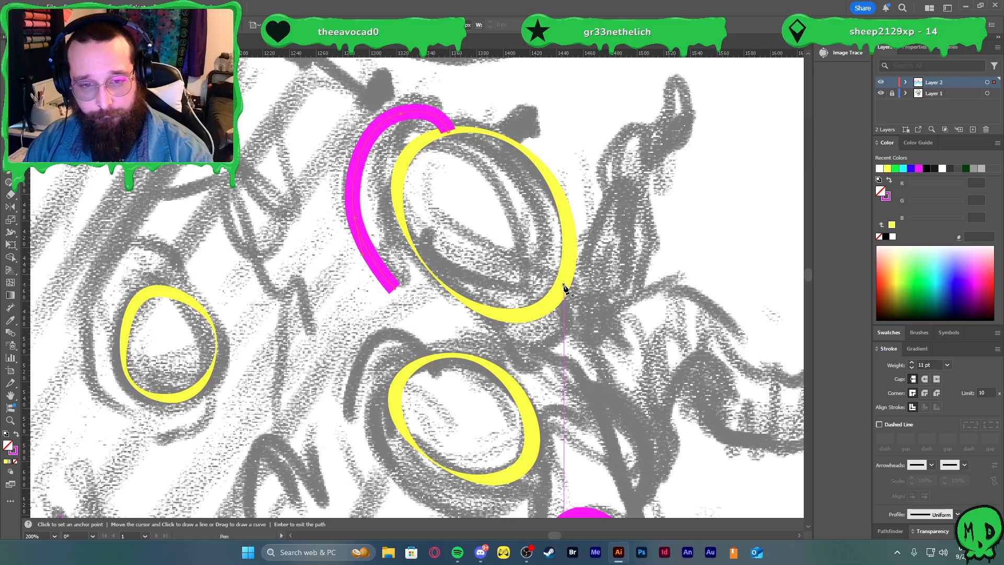
pyautogui.click(563, 286)
pyautogui.moveTo(560, 336); pyautogui.dragTo(539, 359)
pyautogui.moveTo(454, 334); pyautogui.dragTo(412, 314)
pyautogui.press('v')
# - Apply a tapered width profile to both eyelid curves of the upper far-right eye, and deselect them
pyautogui.keyDown('shift'); pyautogui.click(374, 257); pyautogui.keyUp('shift')
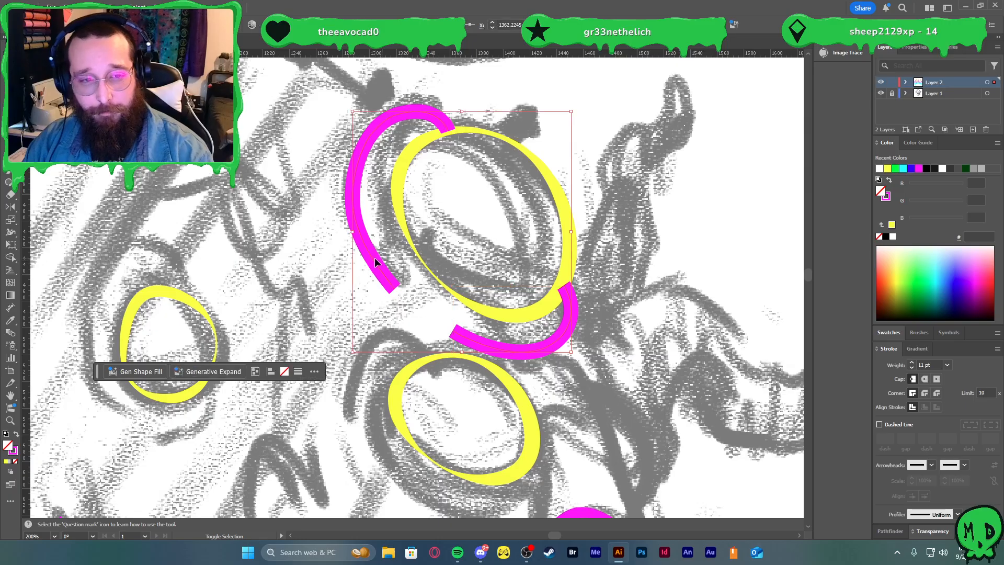
pyautogui.keyDown('alt'); pyautogui.scroll(-2, 656, 361); pyautogui.keyUp('alt')
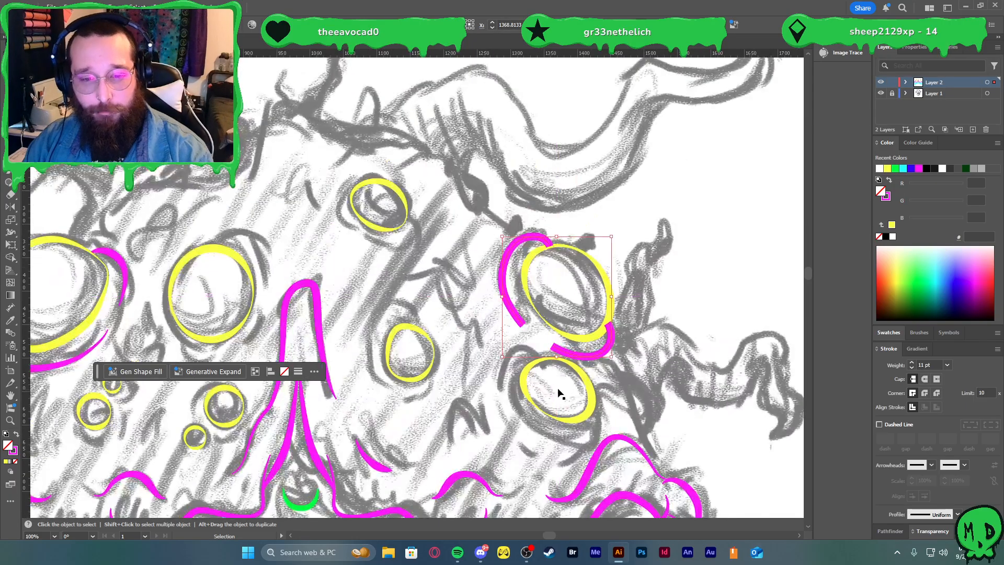
pyautogui.click(957, 514)
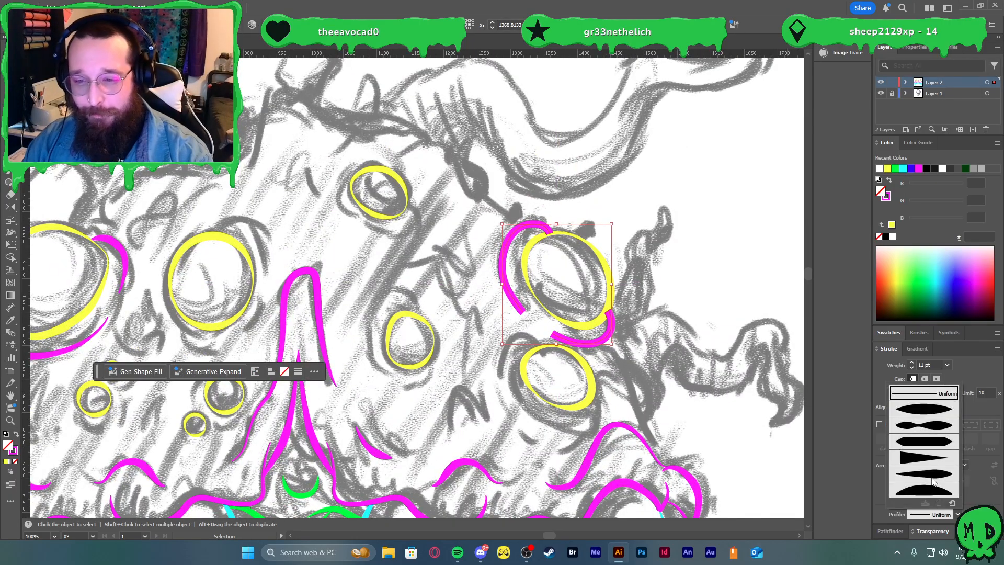
pyautogui.click(928, 417)
pyautogui.click(591, 344)
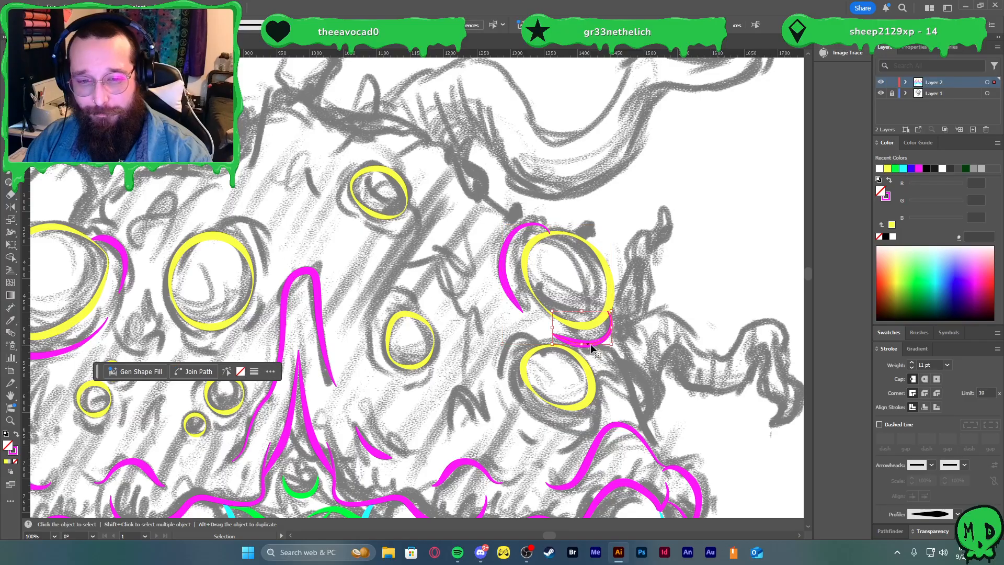
pyautogui.click(510, 296)
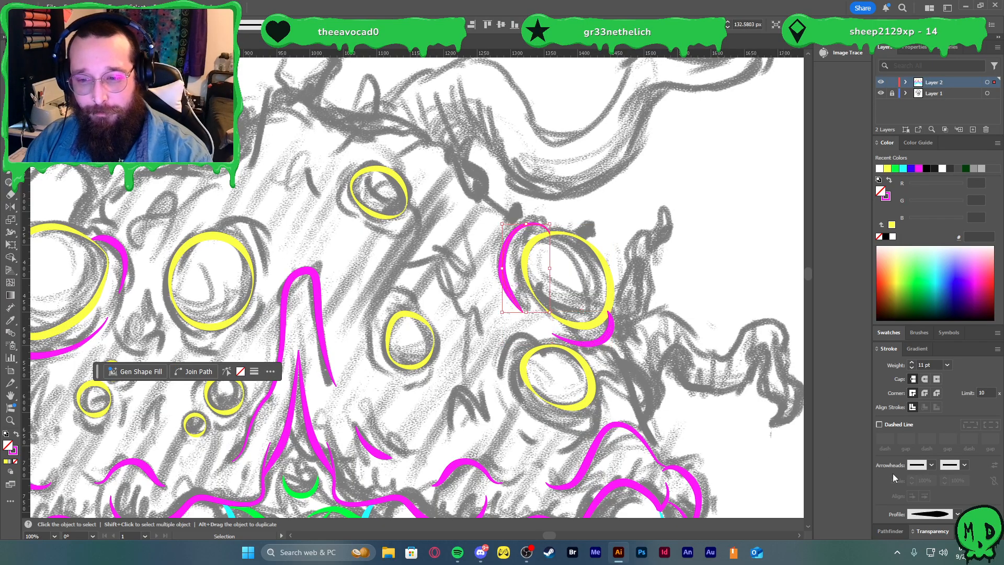
pyautogui.click(692, 369)
pyautogui.click(610, 289)
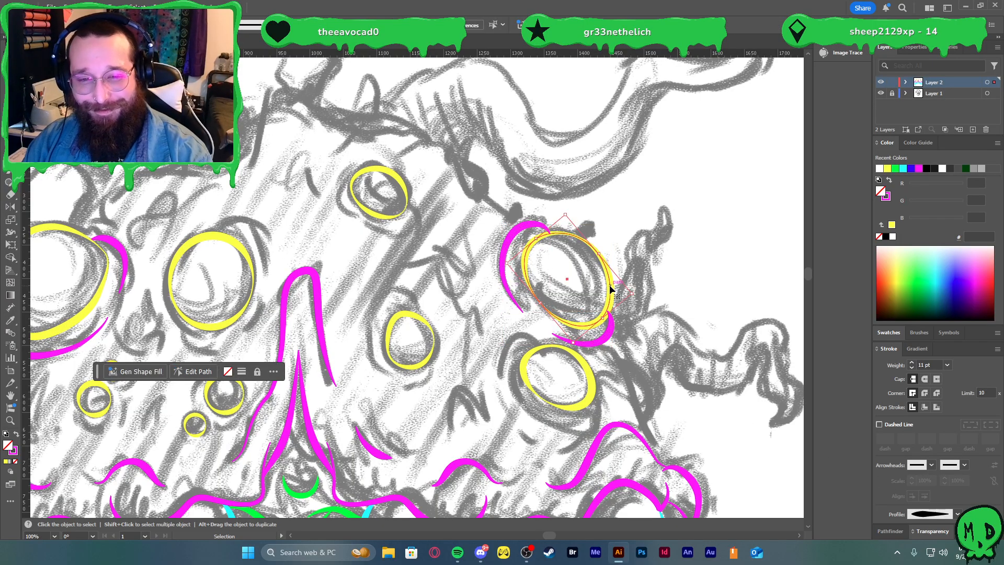
pyautogui.click(714, 285)
# - Draw a Pen curve from the upper far-right eye's lower lid down the head's edge to the upper lip line
pyautogui.scroll(-2, 667, 327)
pyautogui.scroll(1, 685, 366)
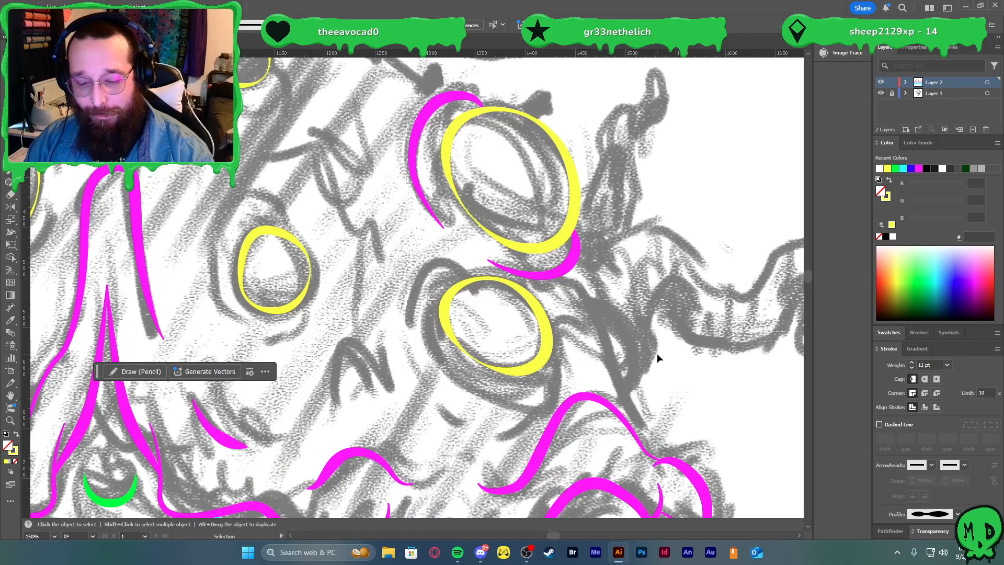
pyautogui.press('p')
pyautogui.click(557, 271)
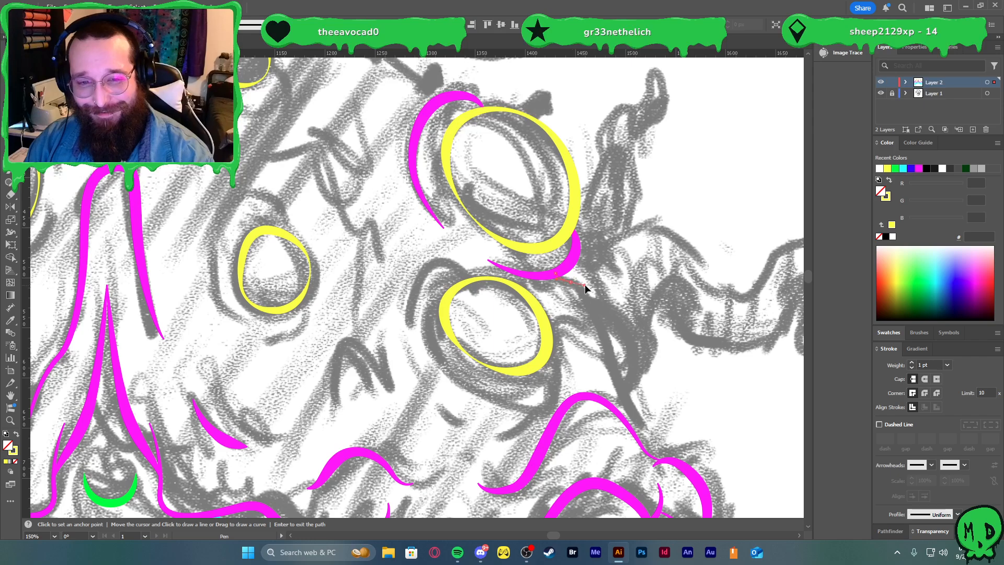
pyautogui.click(584, 286)
pyautogui.moveTo(607, 354); pyautogui.dragTo(608, 354)
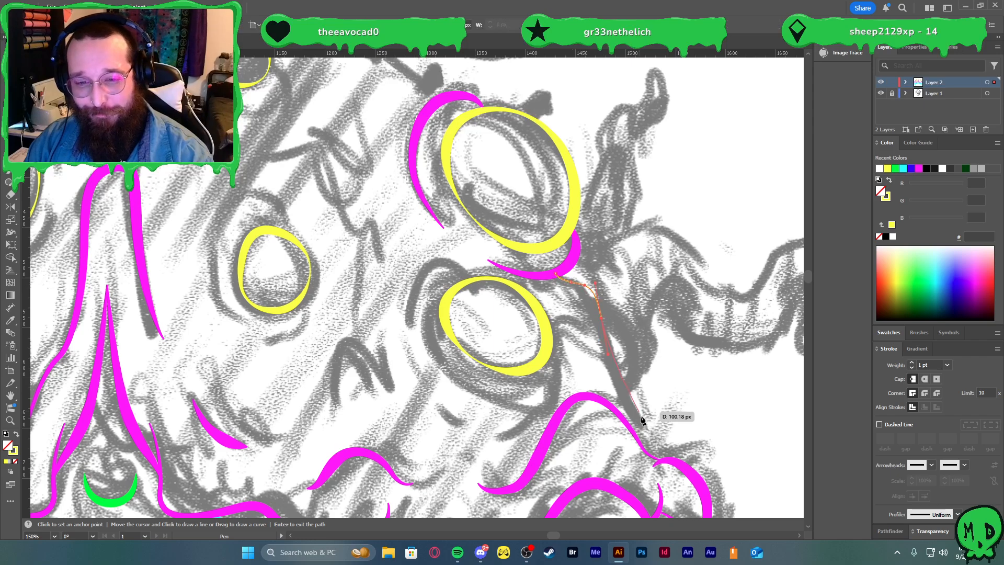
pyautogui.moveTo(639, 443); pyautogui.dragTo(666, 477)
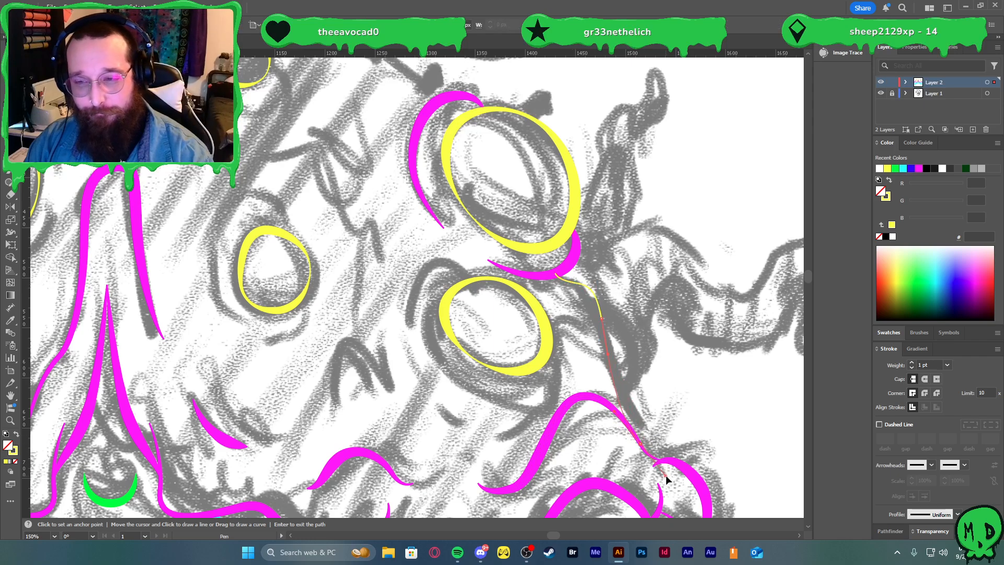
# - Match the new connecting curve to the lip's 11 pt magenta stroke, apply a tapered width profile, and deselect it
pyautogui.press('v')
pyautogui.press('i')
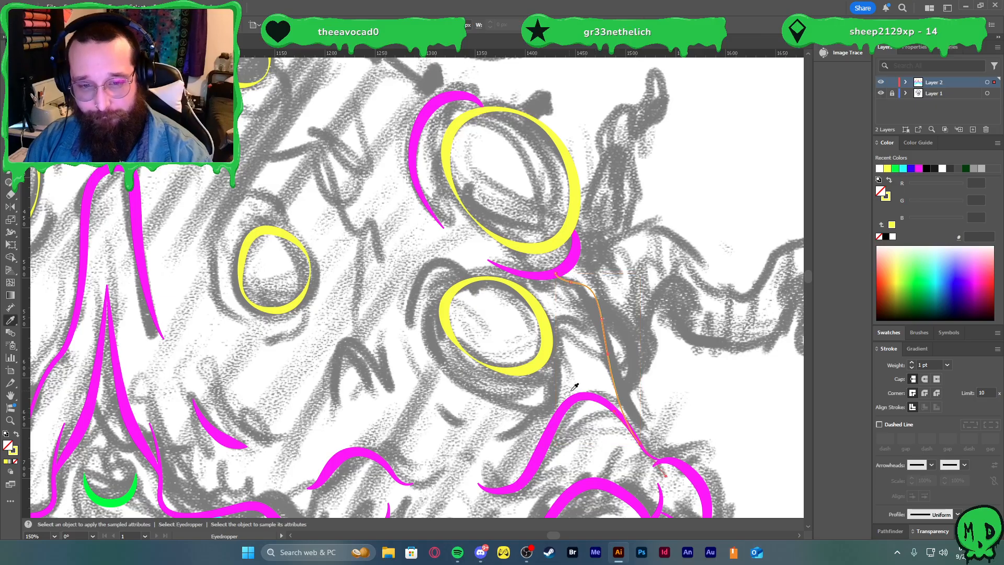
pyautogui.click(583, 397)
pyautogui.press('v')
pyautogui.click(950, 515)
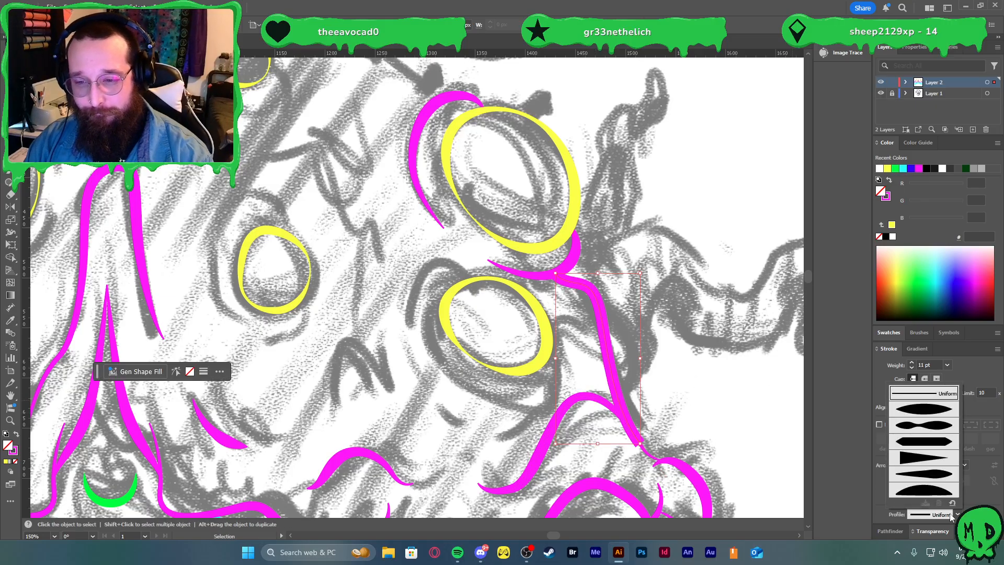
pyautogui.click(939, 476)
pyautogui.click(975, 514)
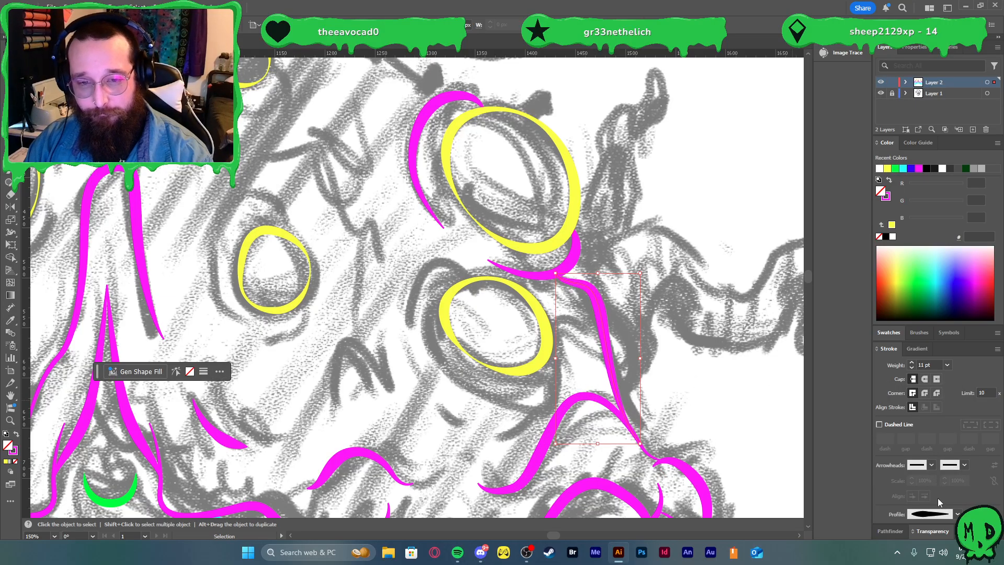
pyautogui.click(731, 387)
# - Duplicate the lower far-right eye's yellow ellipse onto the connecting curve beside it, and rotate the copy to fit the sketched bulge
pyautogui.scroll(-2, 695, 374)
pyautogui.hscroll(-6, 723, 380)
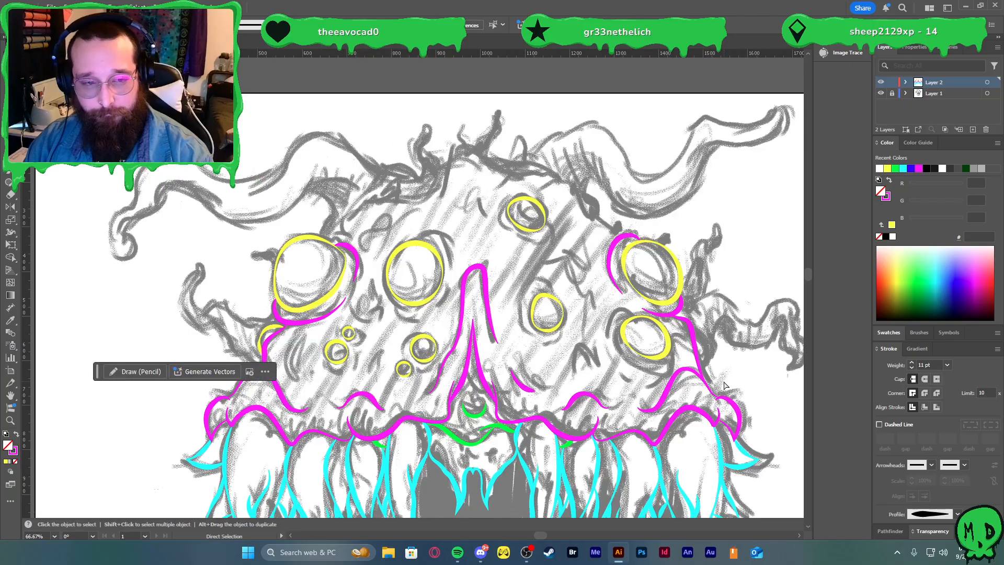
pyautogui.hscroll(5, 710, 385)
pyautogui.press('v')
pyautogui.scroll(2, 701, 344)
pyautogui.click(589, 321)
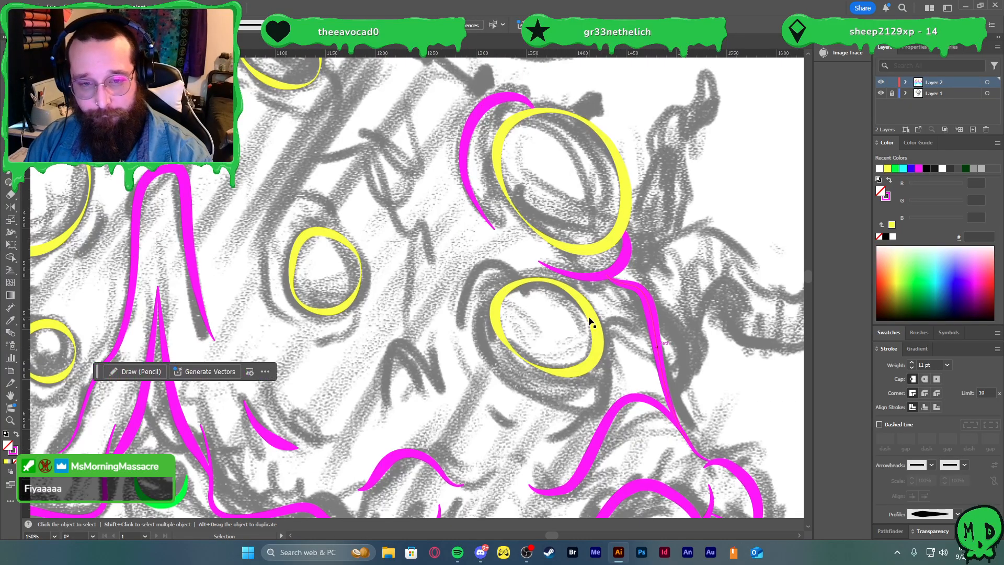
pyautogui.moveTo(590, 320)
pyautogui.mouseDown()
pyautogui.moveTo(631, 321)
pyautogui.moveTo(687, 354)
pyautogui.mouseUp()
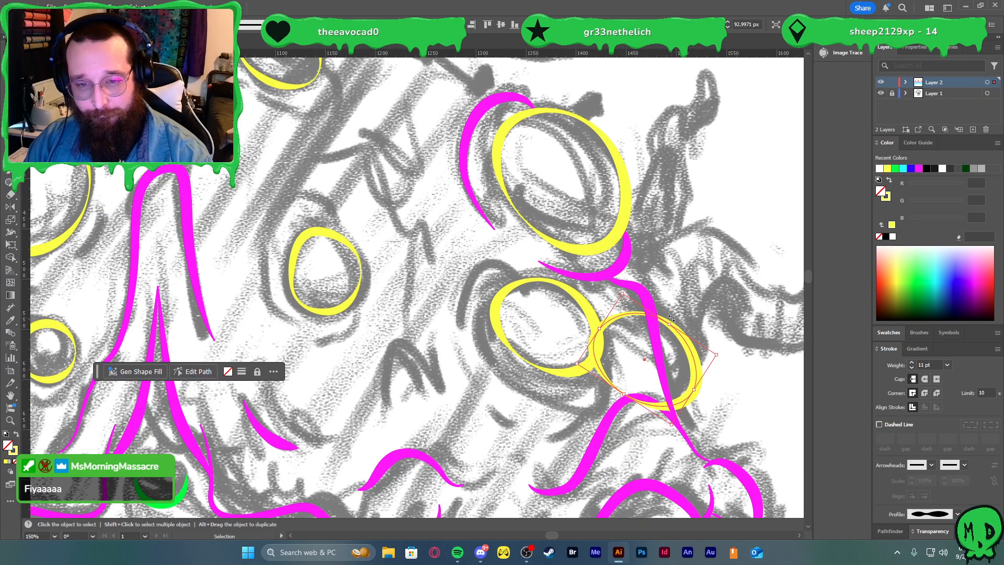
pyautogui.moveTo(671, 317)
pyautogui.mouseDown()
pyautogui.moveTo(677, 334)
pyautogui.moveTo(667, 348)
pyautogui.mouseUp()
# - Trim away the part of the copied yellow ellipse on the face side of the connecting curve with Shape Builder
pyautogui.keyDown('shift'); pyautogui.click(662, 356); pyautogui.keyUp('shift')
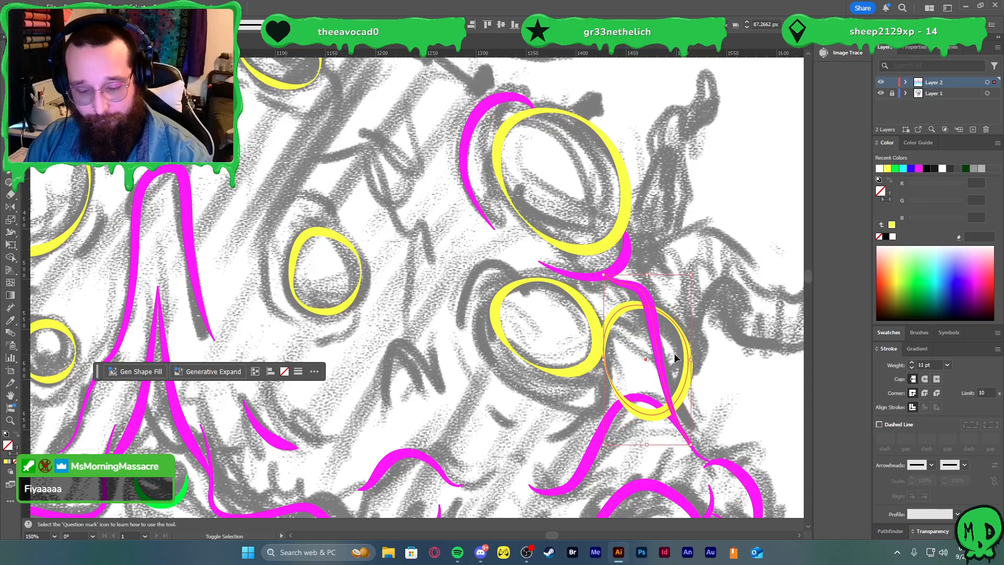
pyautogui.hotkey('shift', 'm')
pyautogui.keyDown('alt'); pyautogui.click(617, 312); pyautogui.keyUp('alt')
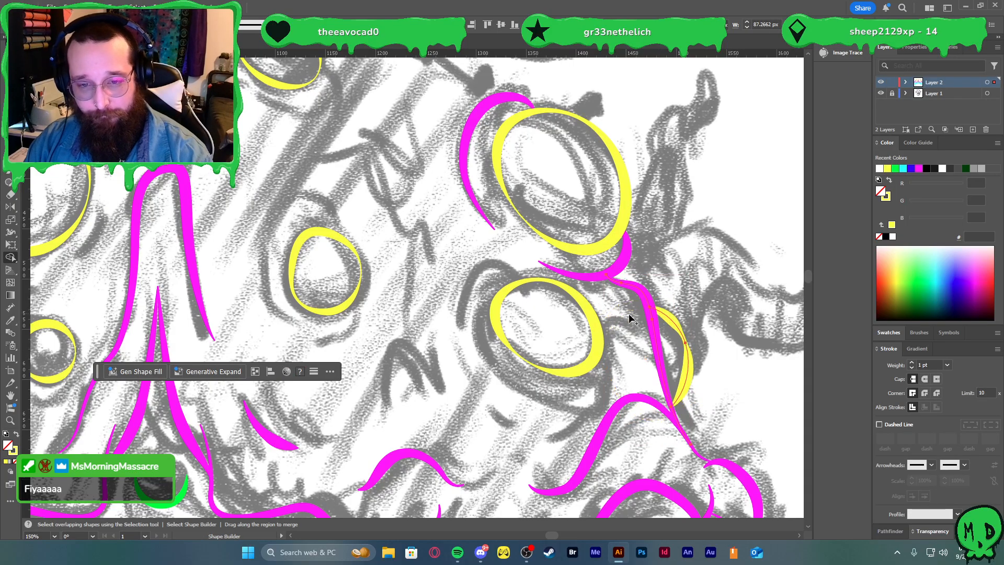
pyautogui.press('v')
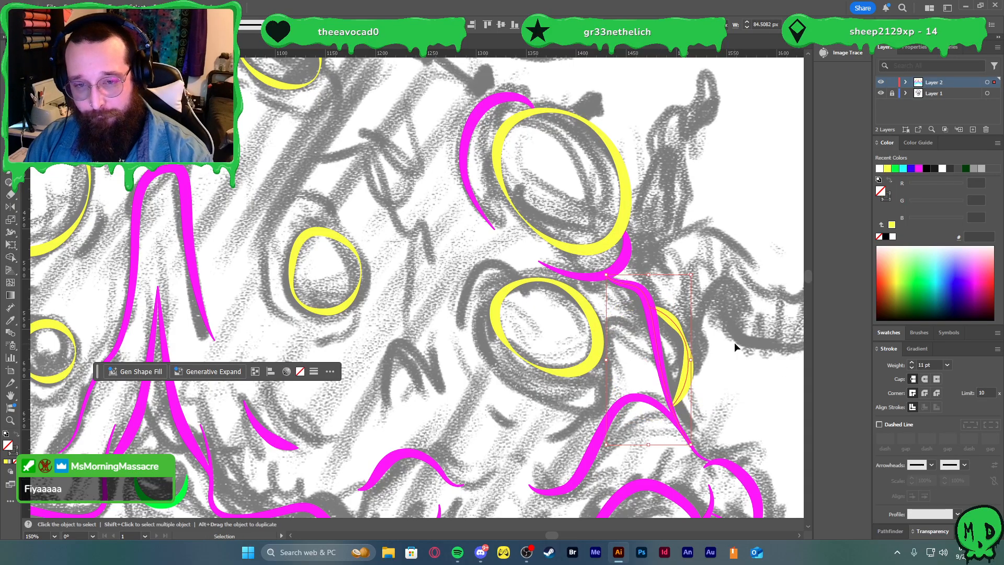
# - Apply a tapered width profile to the remaining yellow arc outside the right connecting curve, and deselect it
pyautogui.click(684, 367)
pyautogui.click(958, 514)
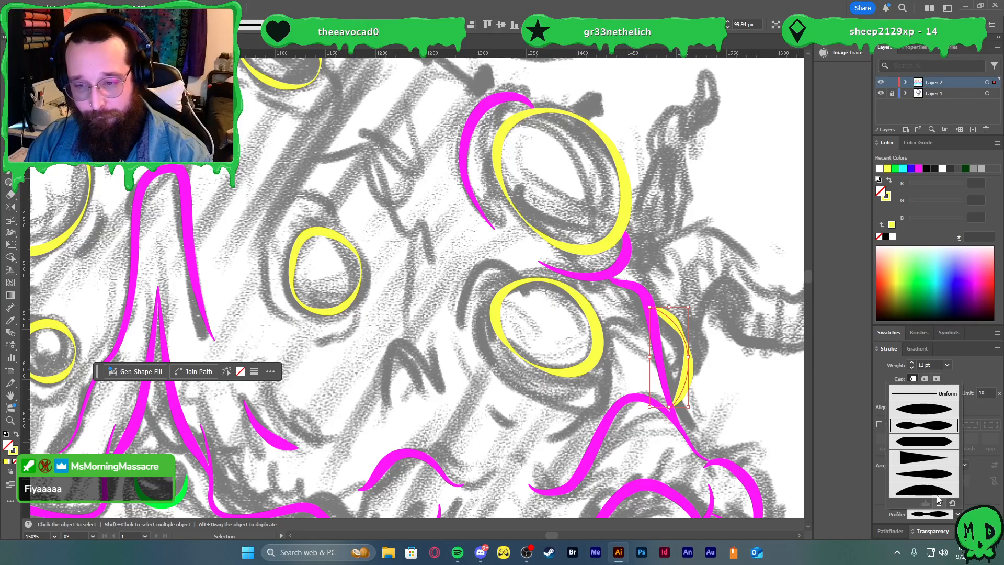
pyautogui.click(920, 477)
pyautogui.click(749, 372)
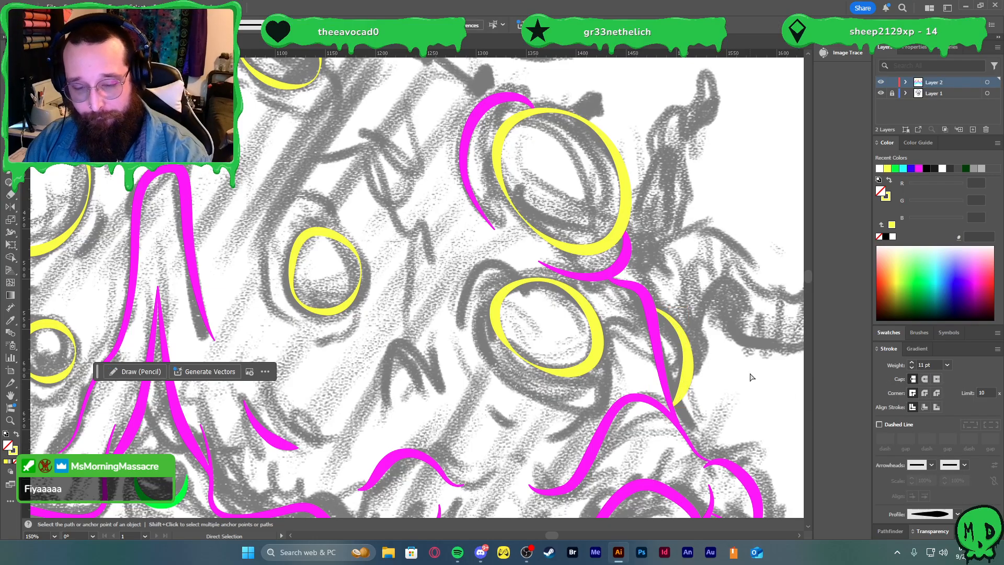
# - Hide the Layer 1 sketch to check the traced linework alone across the whole artboard, and show it again
pyautogui.hotkey('ctrl', '0')
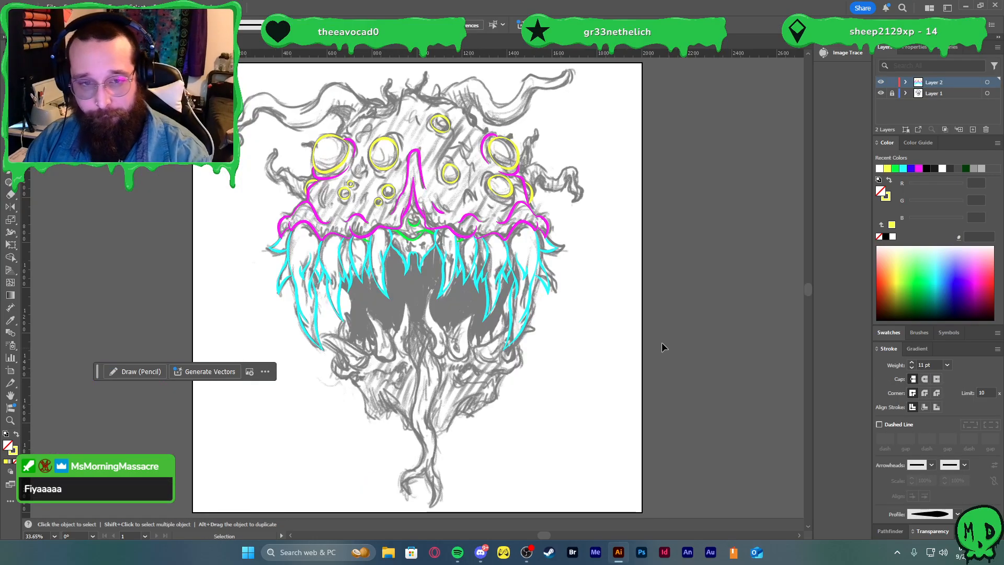
pyautogui.click(880, 93)
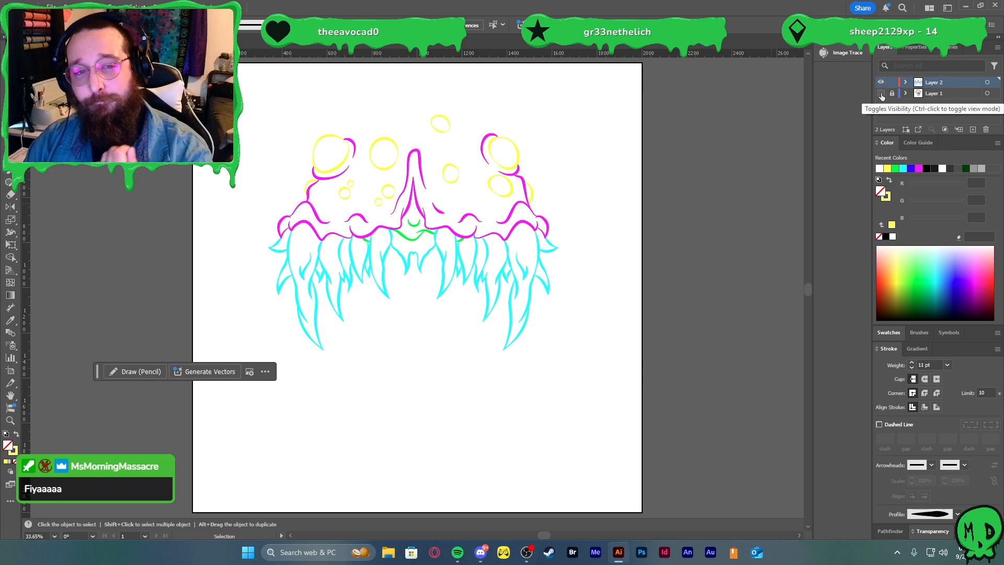
pyautogui.click(881, 94)
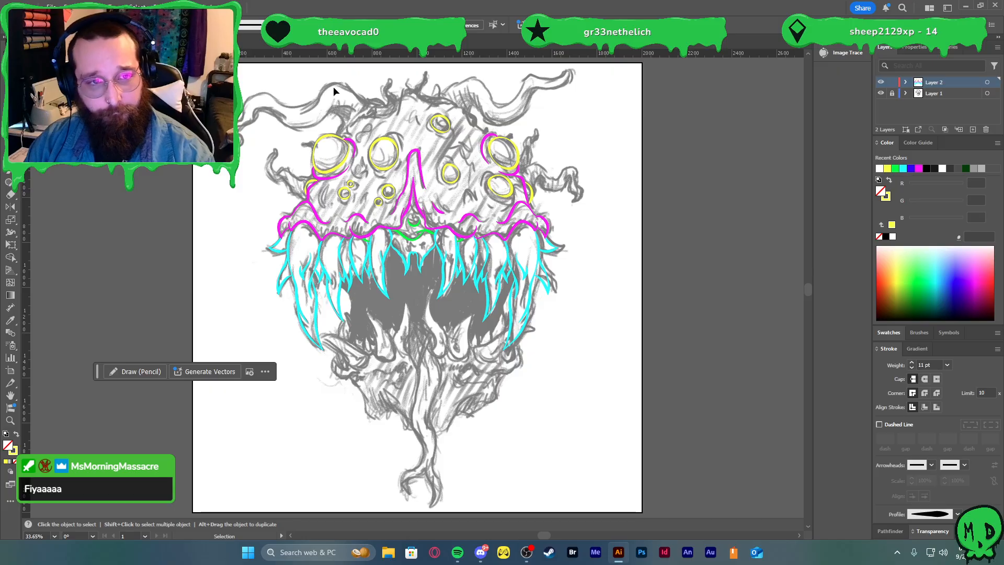
# - Draw a curved path with the Pen tool over the crest of the head, ending above the small upper eye
pyautogui.hotkey('ctrl', '1')
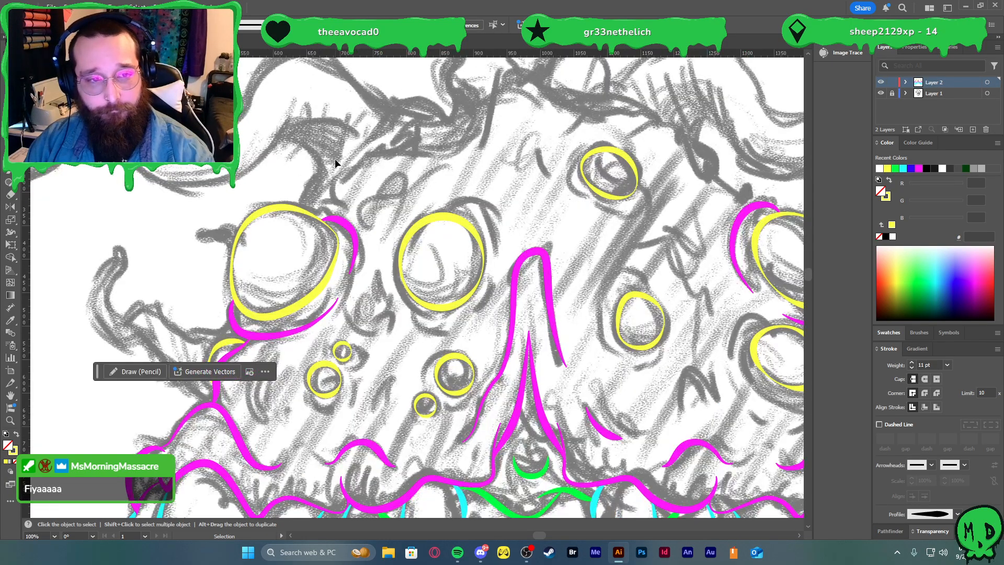
pyautogui.hotkey('ctrl', '-')
pyautogui.scroll(-4, 342, 171)
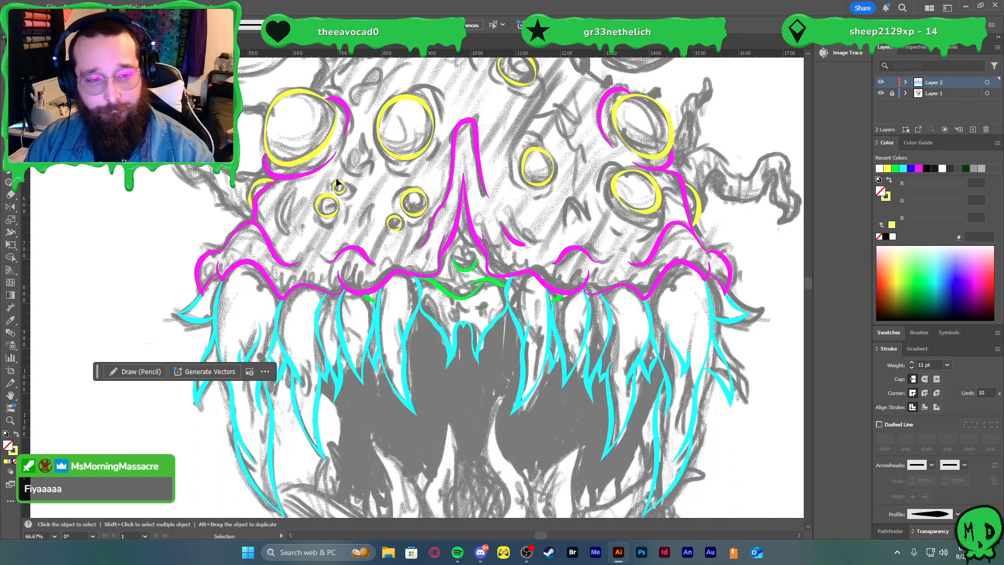
pyautogui.scroll(-4, 337, 183)
pyautogui.scroll(6, 559, 181)
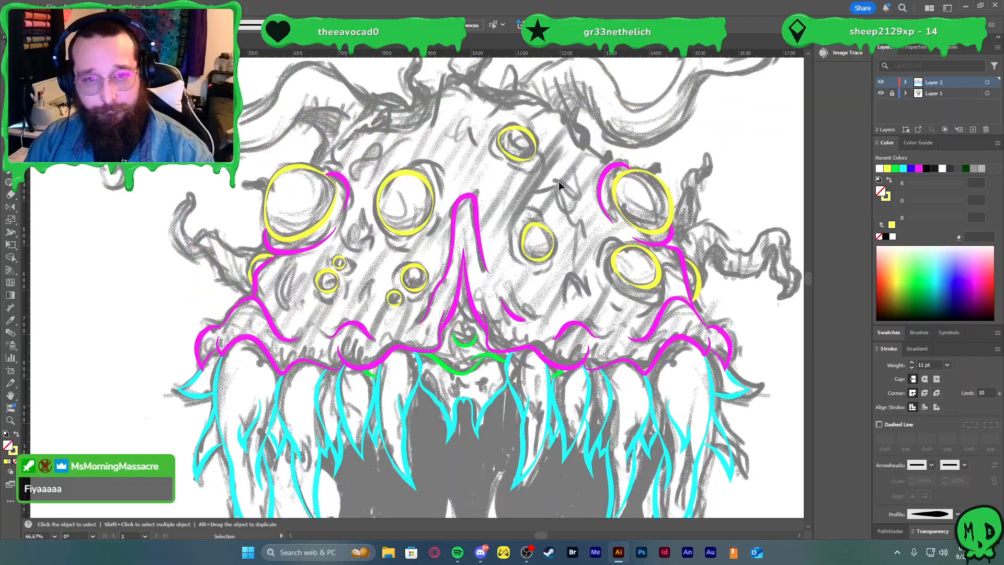
pyautogui.scroll(3, 559, 180)
pyautogui.scroll(2, 550, 174)
pyautogui.press('a')
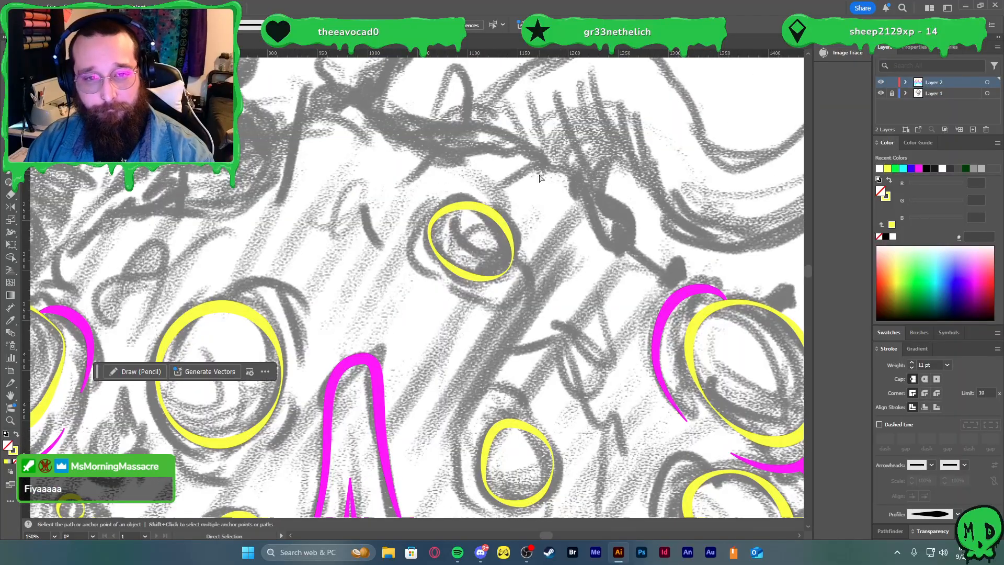
pyautogui.hscroll(-3, 540, 176)
pyautogui.scroll(2, 527, 178)
pyautogui.scroll(-2, 526, 176)
pyautogui.hscroll(-2, 513, 179)
pyautogui.scroll(1, 513, 179)
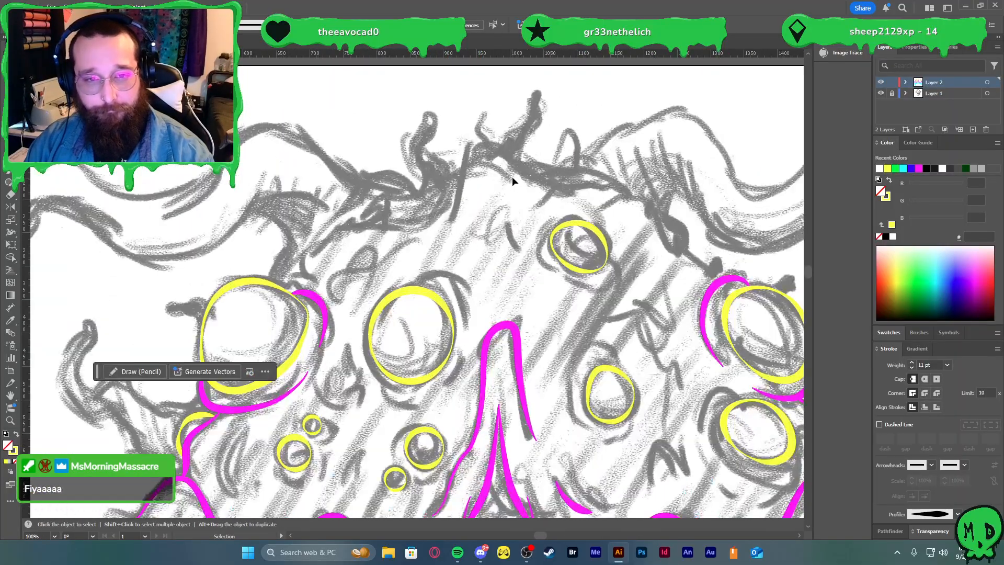
pyautogui.press('p')
pyautogui.click(447, 222)
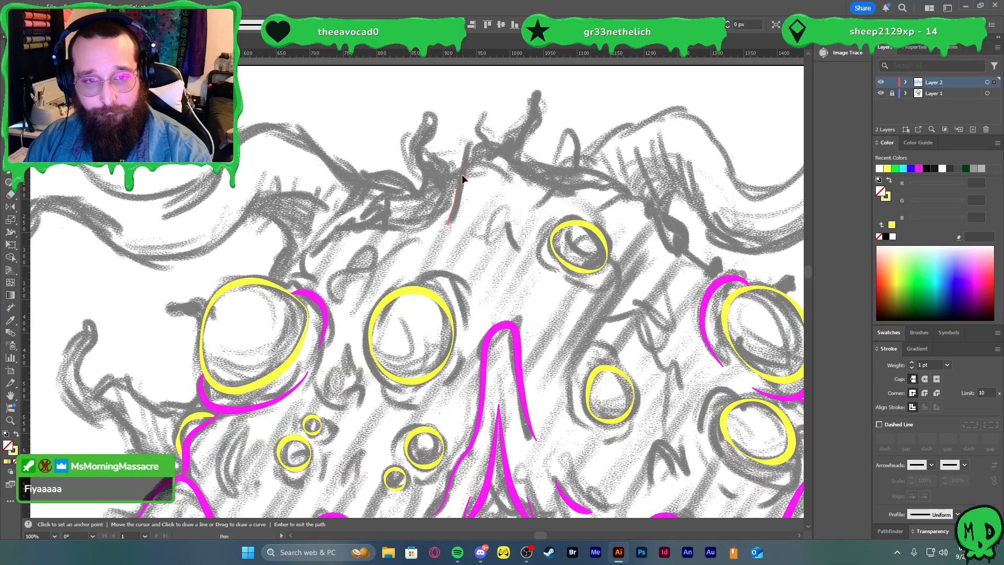
pyautogui.moveTo(464, 150); pyautogui.dragTo(607, 195)
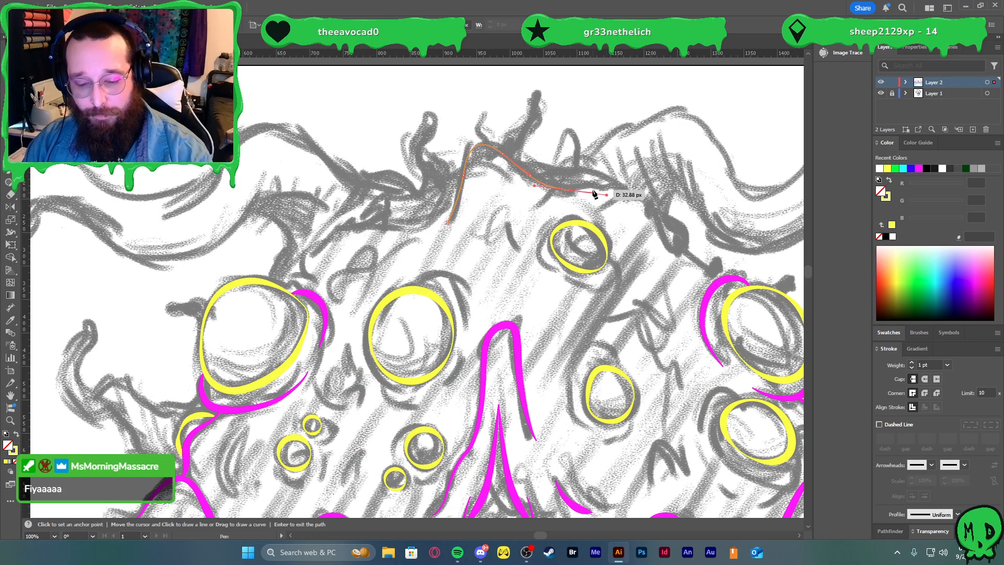
# - Match the crest path to the existing 11 pt magenta outline and give it the tapered width profile
pyautogui.press('v')
pyautogui.press('i')
pyautogui.click(719, 285)
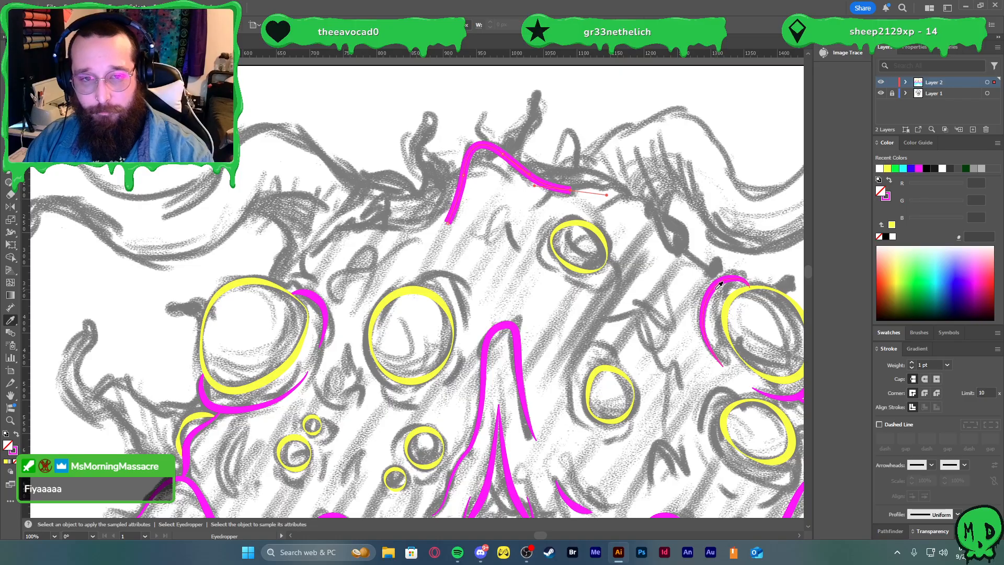
pyautogui.press('v')
pyautogui.click(957, 513)
pyautogui.click(948, 474)
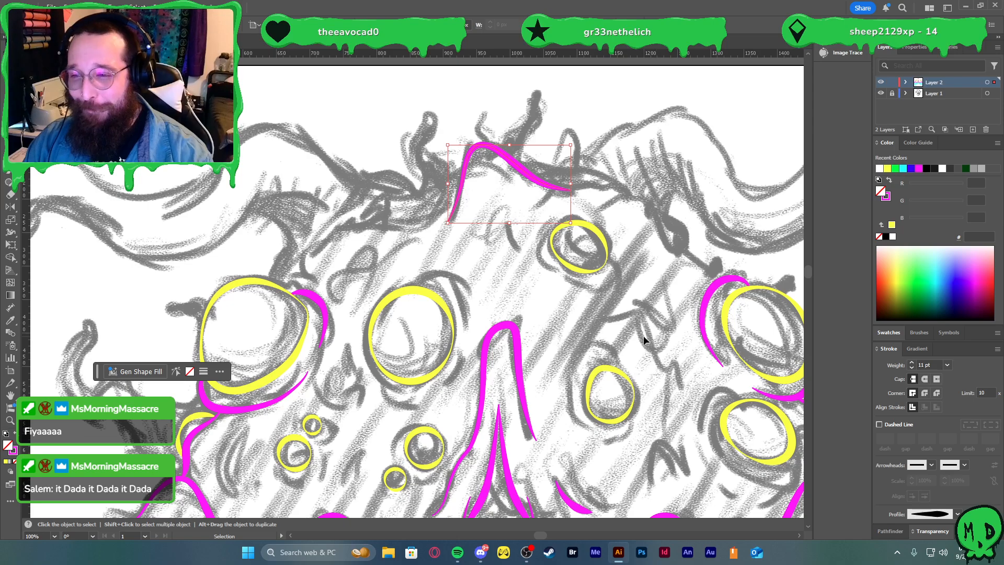
pyautogui.click(651, 243)
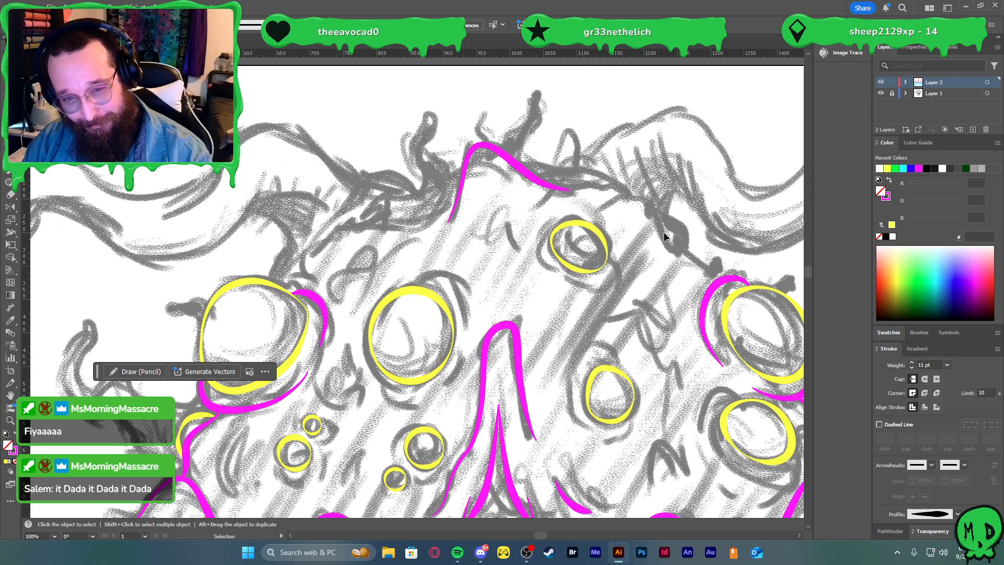
# - Draw a curved Pen path along the head's upper-right contour, from the dark sketched bump up to the crest line
pyautogui.press('p')
pyautogui.click(677, 257)
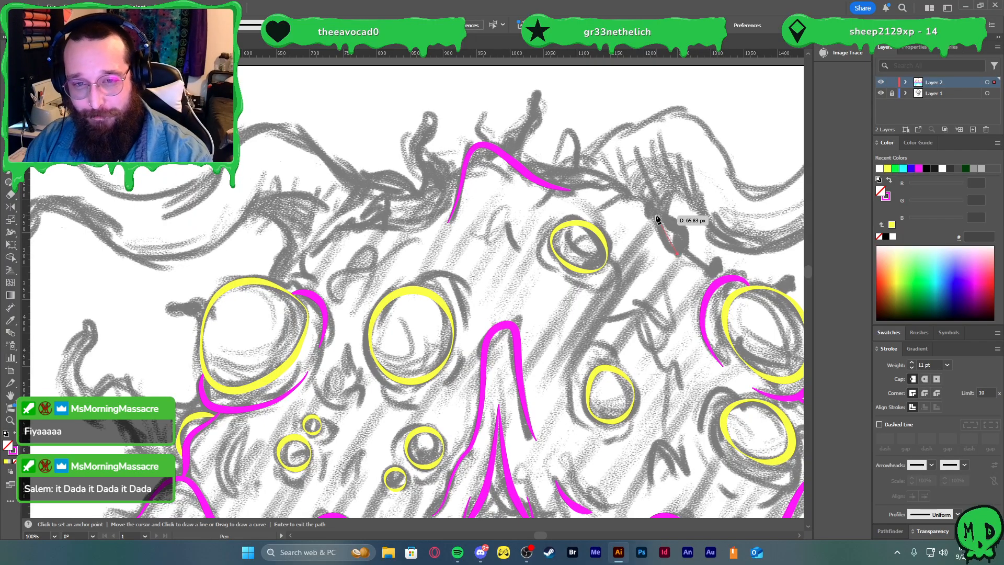
pyautogui.moveTo(651, 198); pyautogui.dragTo(515, 164)
pyautogui.press('v')
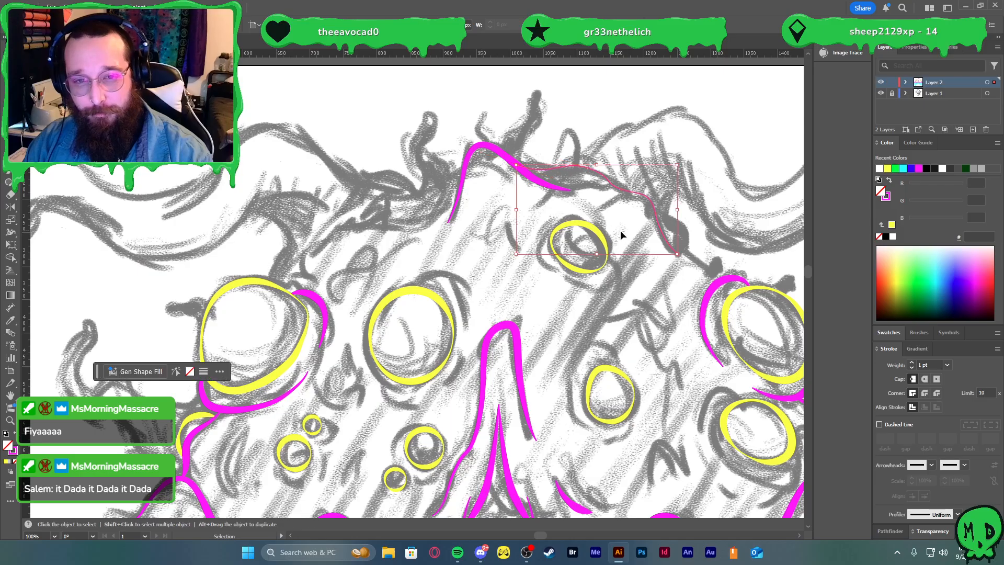
# - Copy the crest line's 11 pt magenta stroke to the upper-right contour path and apply the tapered width profile
pyautogui.press('i')
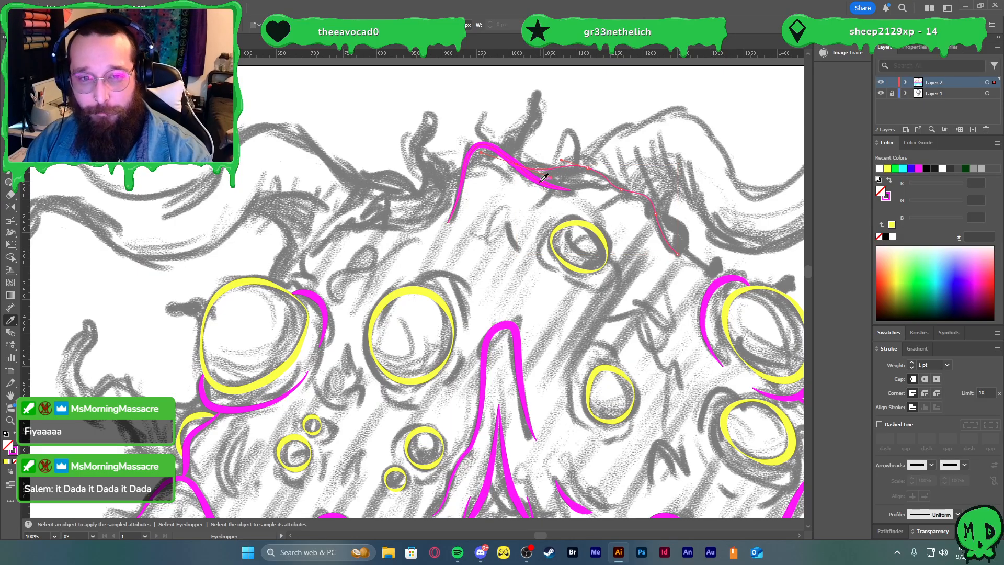
pyautogui.click(544, 178)
pyautogui.press('v')
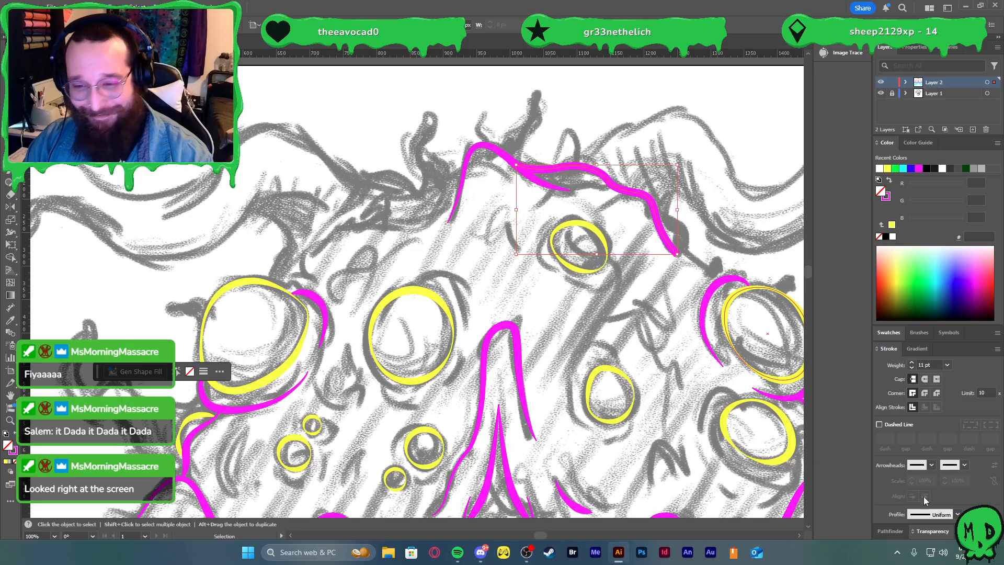
pyautogui.click(958, 514)
pyautogui.click(934, 475)
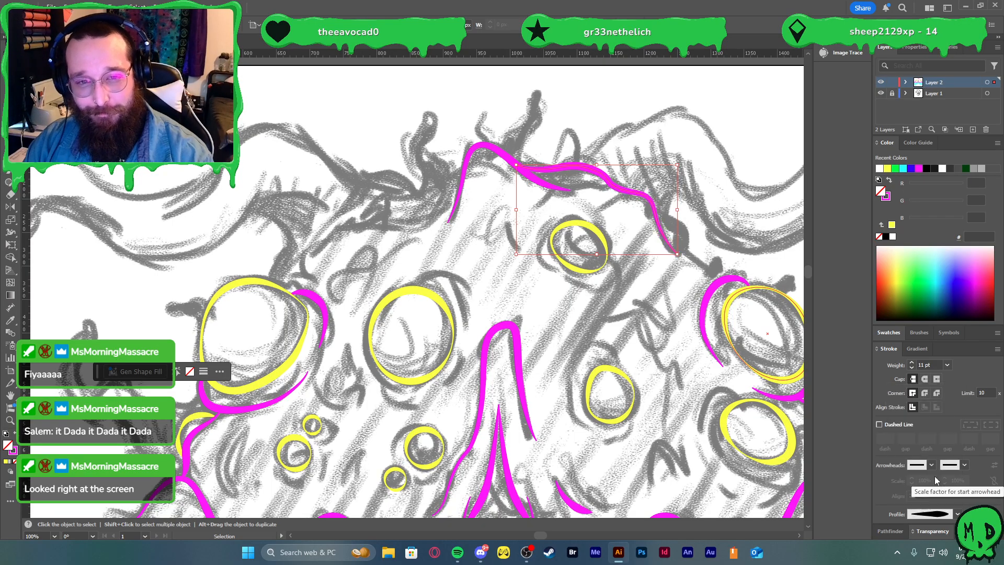
pyautogui.click(658, 341)
# - Draw a Pen path from the upper-right contour around the dark bump to the magenta arc above the large right eye
pyautogui.scroll(-1, 656, 342)
pyautogui.scroll(-3, 654, 345)
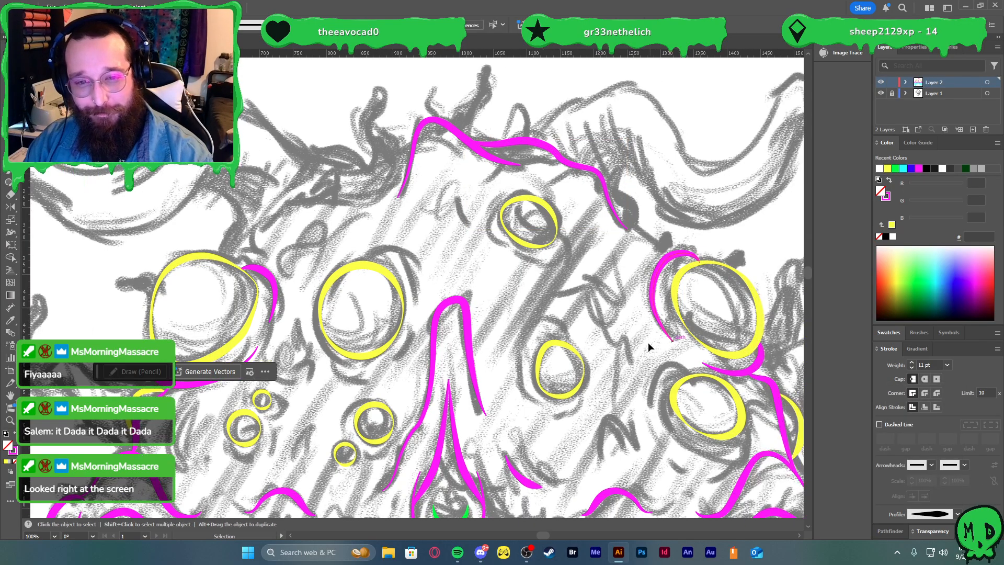
pyautogui.scroll(5, 650, 343)
pyautogui.press('p')
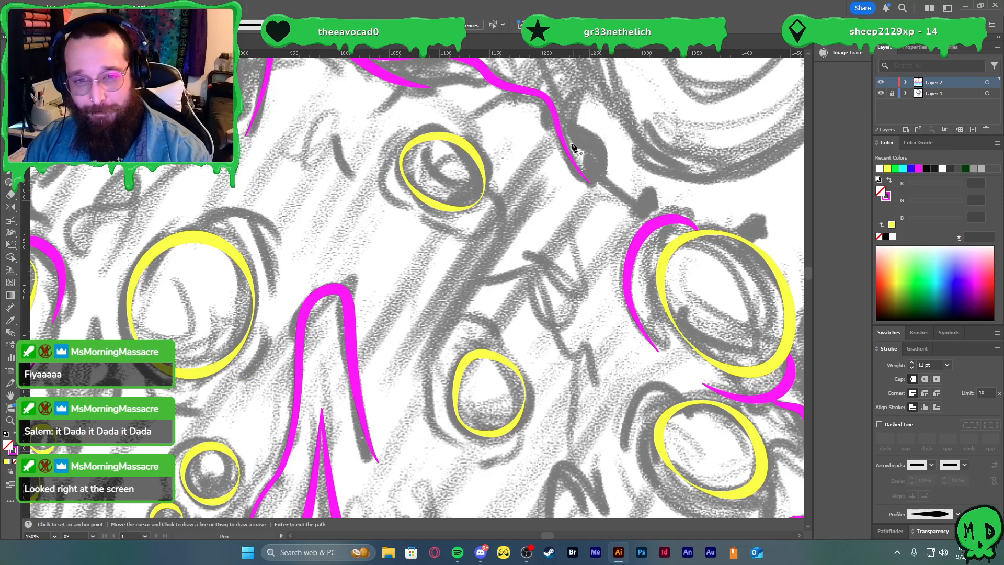
pyautogui.click(558, 124)
pyautogui.moveTo(587, 136); pyautogui.dragTo(606, 139)
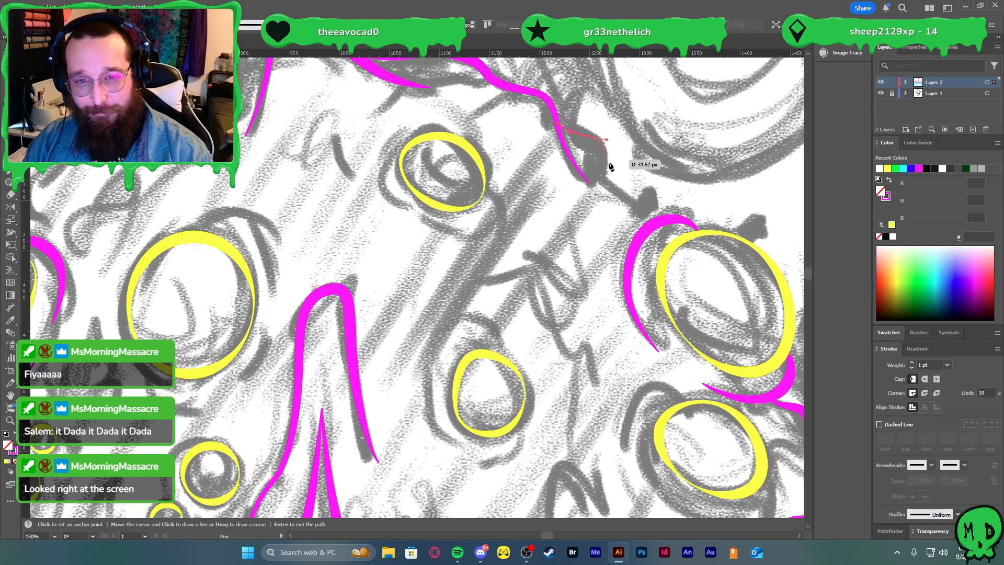
pyautogui.moveTo(614, 183); pyautogui.dragTo(673, 224)
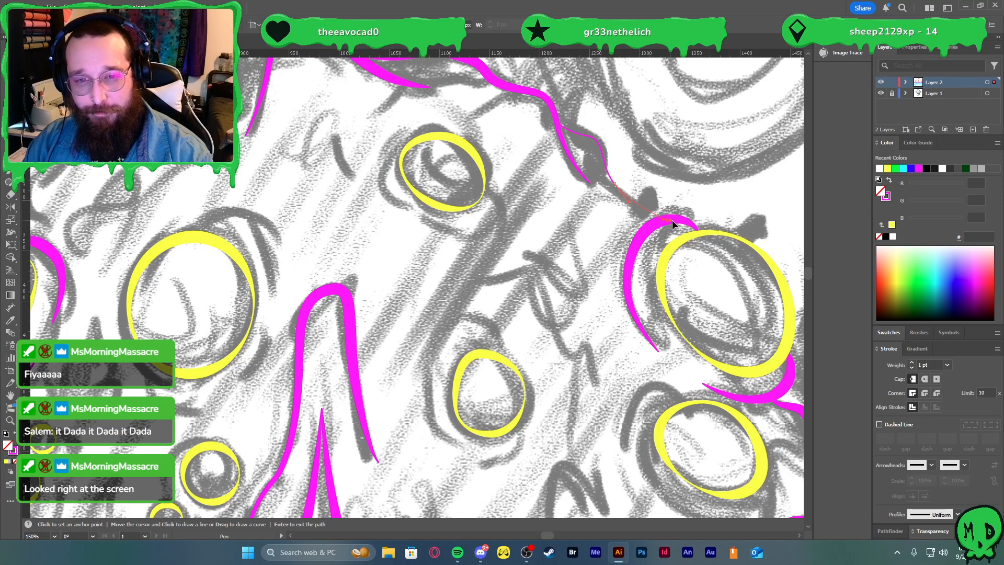
pyautogui.press('v')
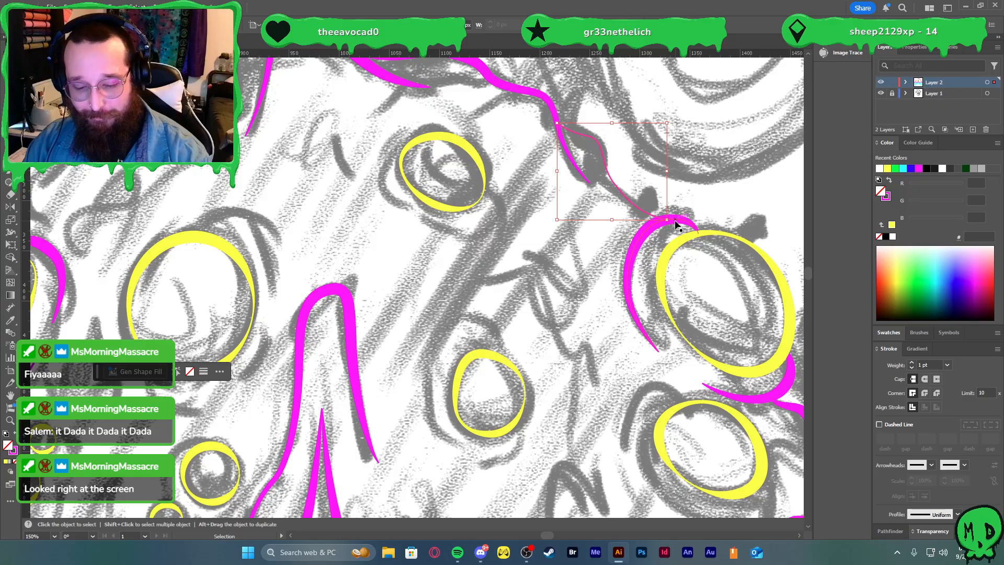
# - Give the path around the bump the neighbouring line's 11 pt magenta stroke and the tapered width profile
pyautogui.press('i')
pyautogui.click(575, 155)
pyautogui.press('v')
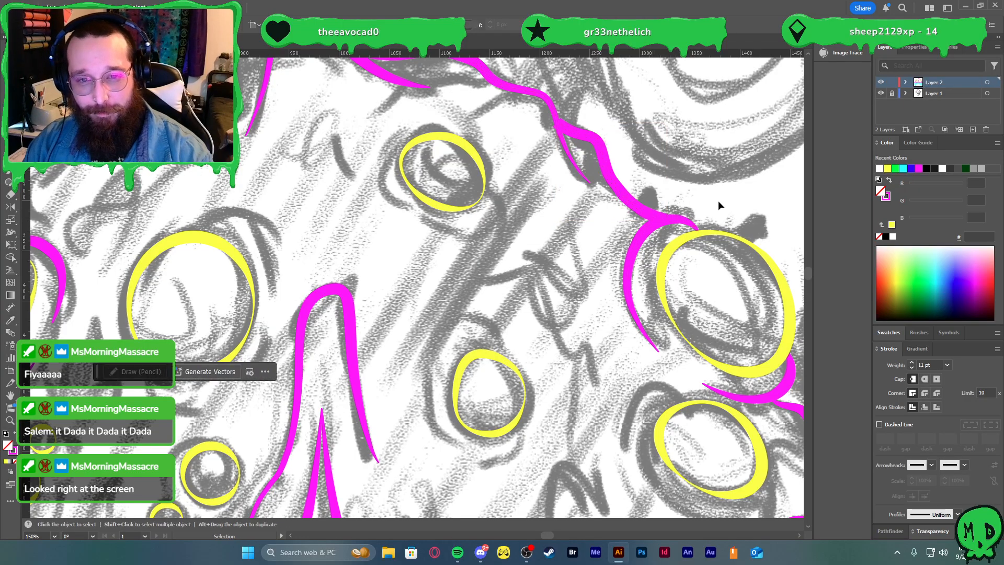
pyautogui.click(958, 513)
pyautogui.click(938, 474)
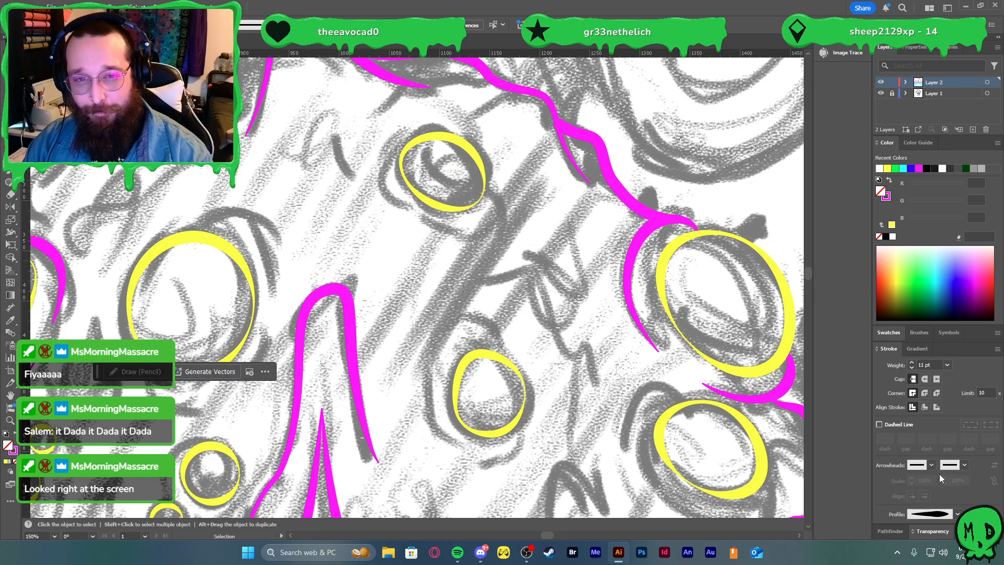
pyautogui.click(631, 215)
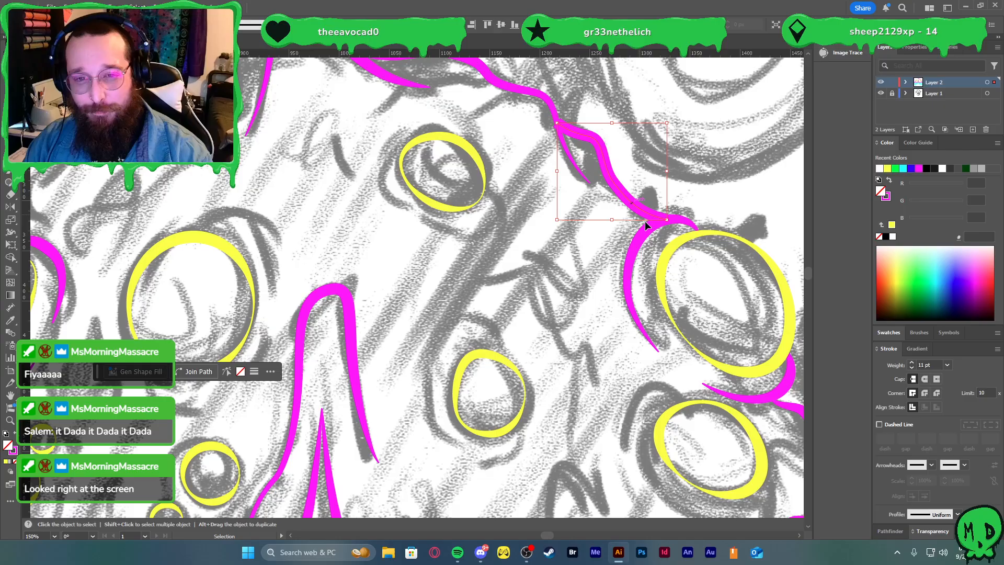
pyautogui.click(958, 514)
pyautogui.click(903, 472)
pyautogui.click(578, 332)
# - Examine the traced head and the sketched left horn base to find the part of the upper contour still untraced
pyautogui.scroll(-1, 593, 332)
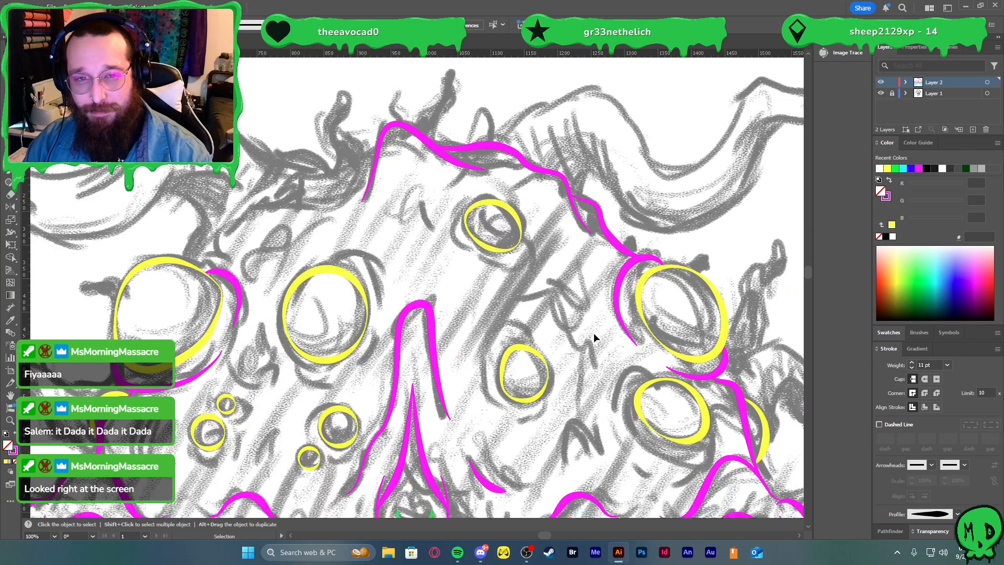
pyautogui.scroll(-1, 546, 312)
pyautogui.moveTo(480, 311); pyautogui.dragTo(593, 312)
pyautogui.scroll(-1, 546, 311)
pyautogui.scroll(2, 458, 268)
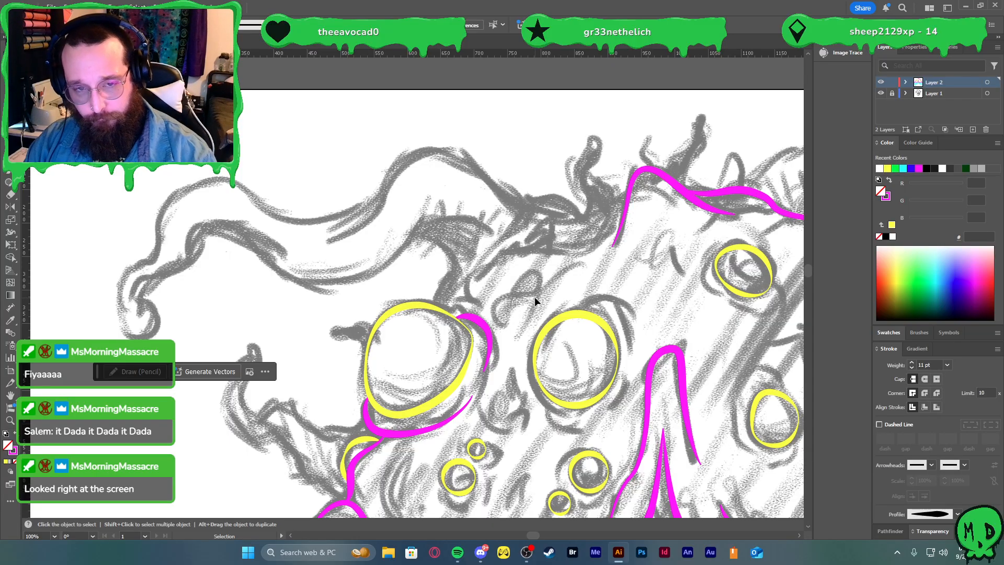
pyautogui.scroll(-3, 565, 274)
pyautogui.scroll(-1, 589, 300)
pyautogui.moveTo(596, 284)
pyautogui.mouseDown()
pyautogui.moveTo(596, 222)
pyautogui.moveTo(571, 222)
pyautogui.mouseUp()
# - Draw a curved Pen path along the upper-left head contour, from below the left horn base to the top of the large left eye
pyautogui.scroll(2, 573, 178)
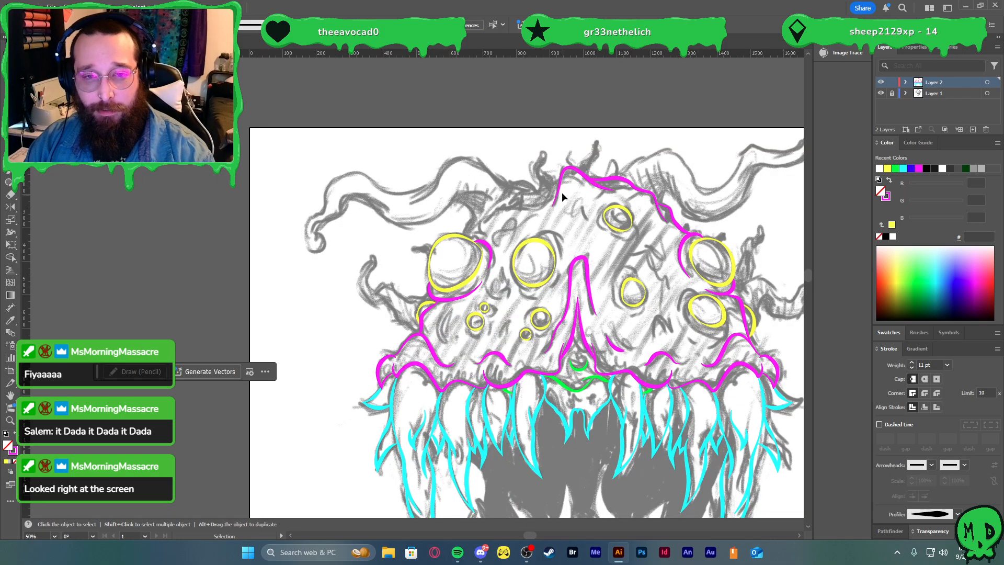
pyautogui.scroll(3, 501, 175)
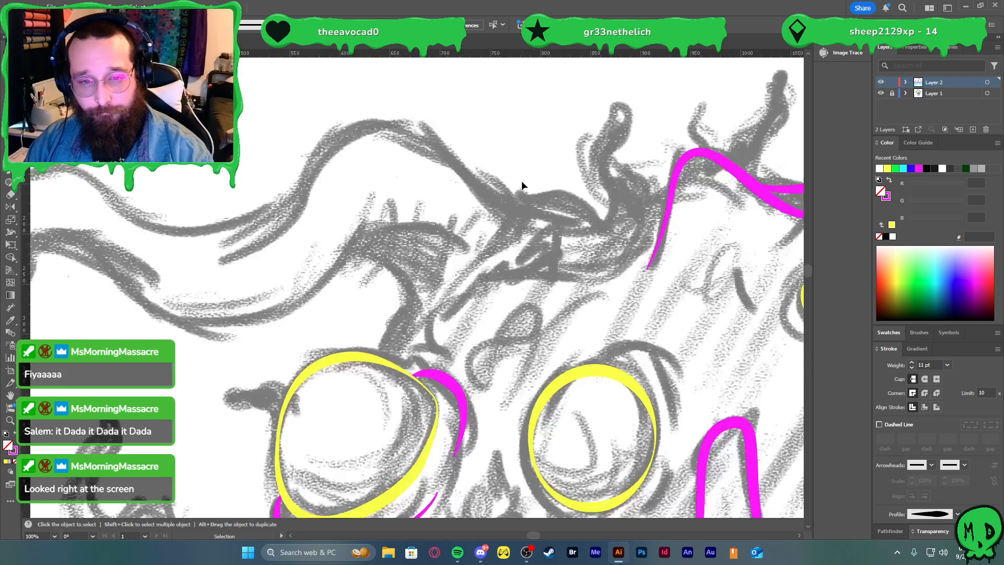
pyautogui.press('p')
pyautogui.click(570, 273)
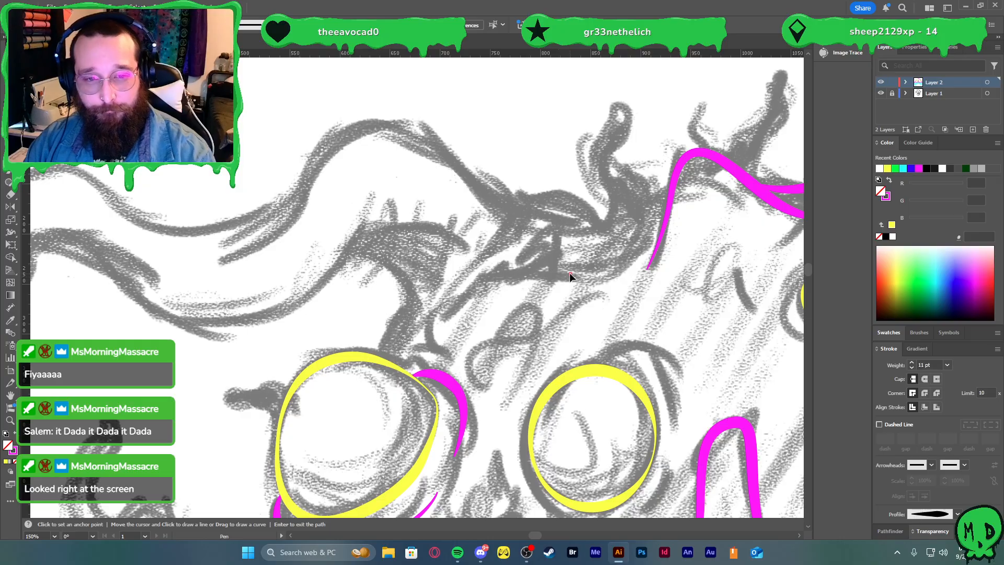
pyautogui.moveTo(484, 280); pyautogui.dragTo(448, 272)
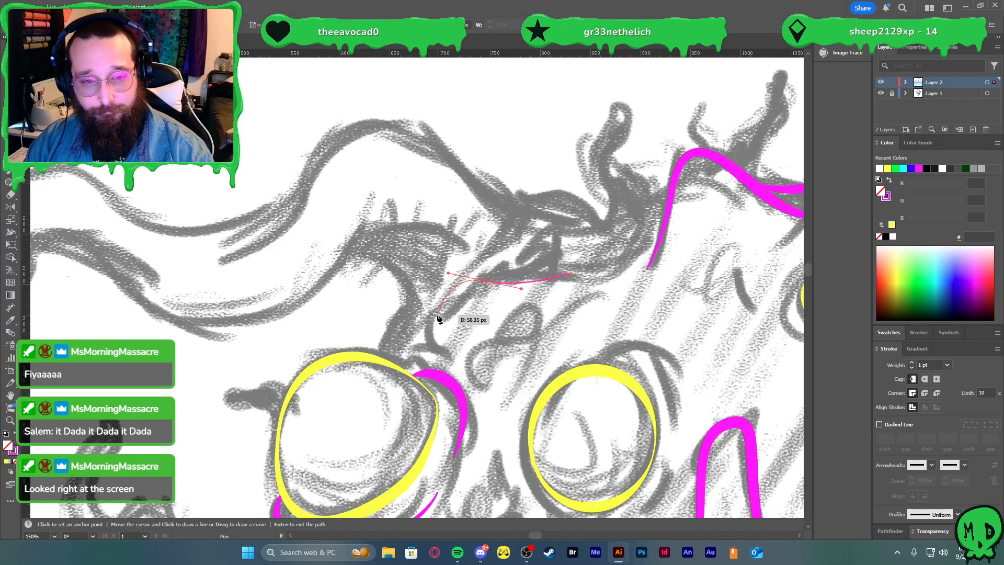
pyautogui.moveTo(437, 315); pyautogui.dragTo(407, 319)
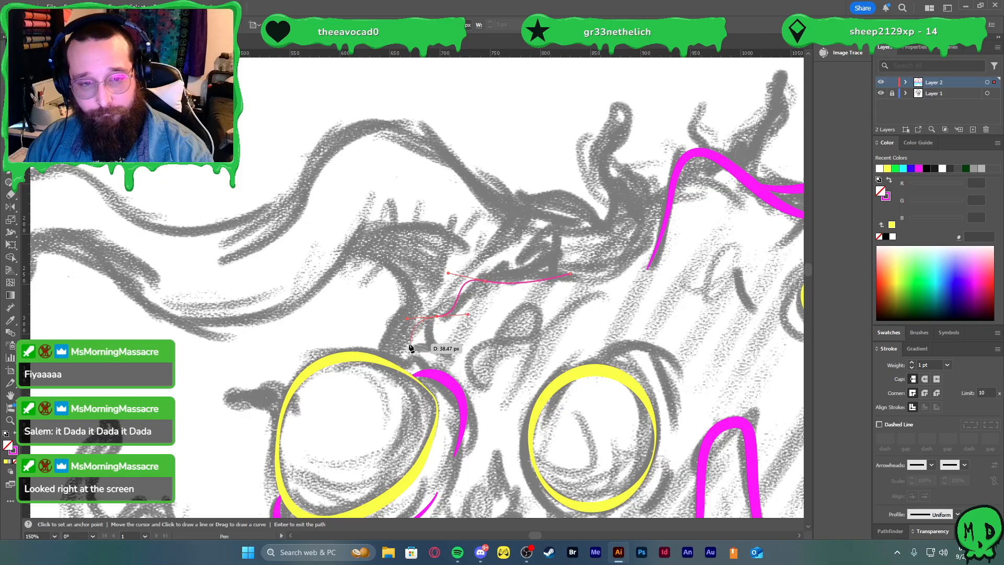
pyautogui.moveTo(407, 309); pyautogui.dragTo(408, 296)
pyautogui.hotkey('ctrl', 'z')
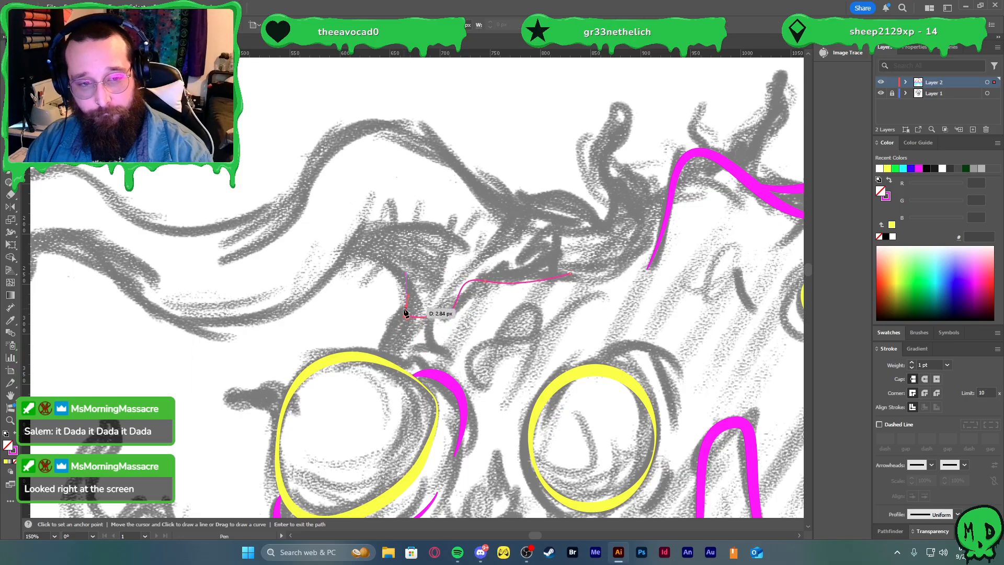
pyautogui.click(407, 307)
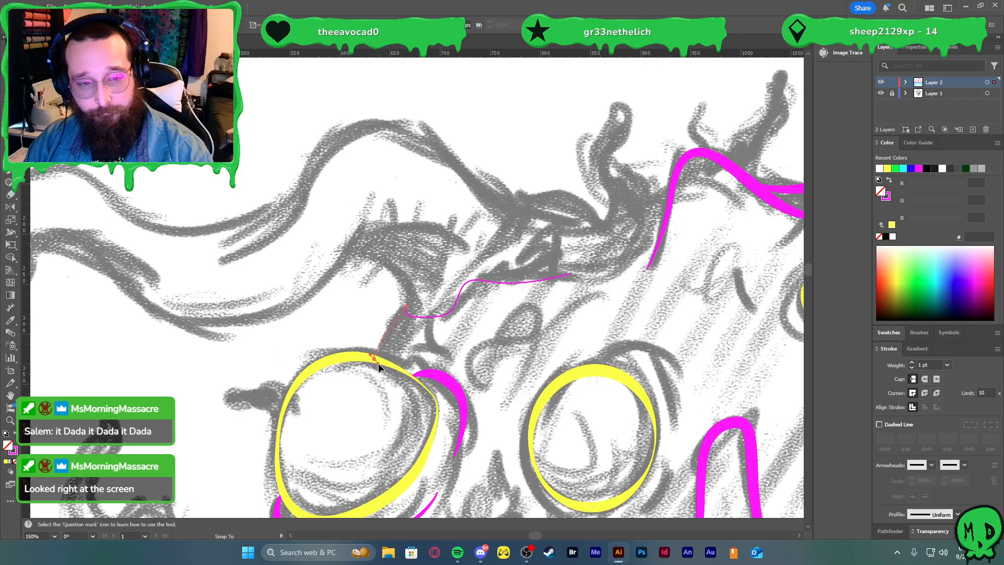
pyautogui.moveTo(356, 392); pyautogui.dragTo(375, 410)
pyautogui.press('v')
pyautogui.click(529, 326)
# - Copy the crest line's 11 pt magenta stroke to the upper-left contour path and apply the tapered width profile
pyautogui.scroll(-2, 550, 306)
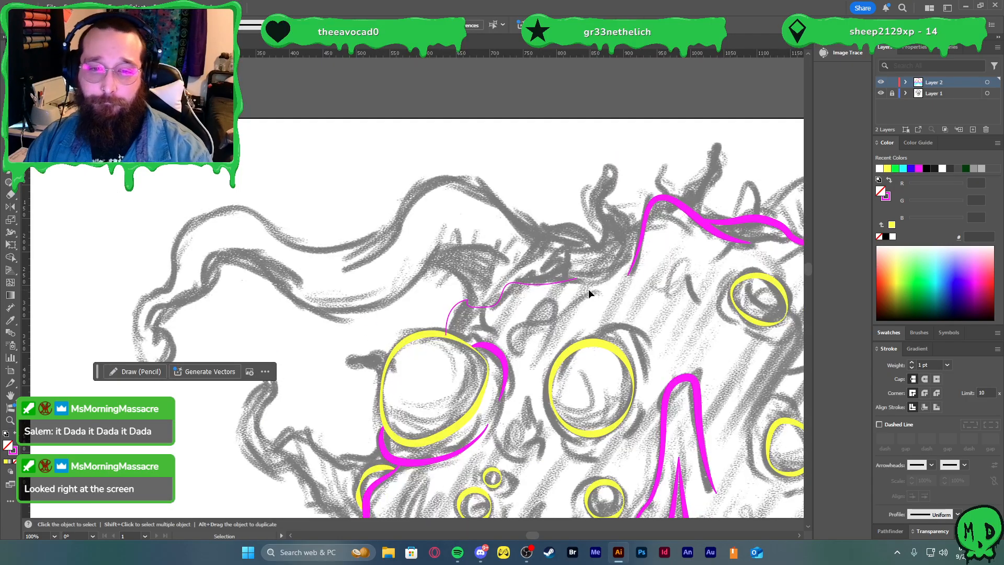
pyautogui.scroll(2, 601, 244)
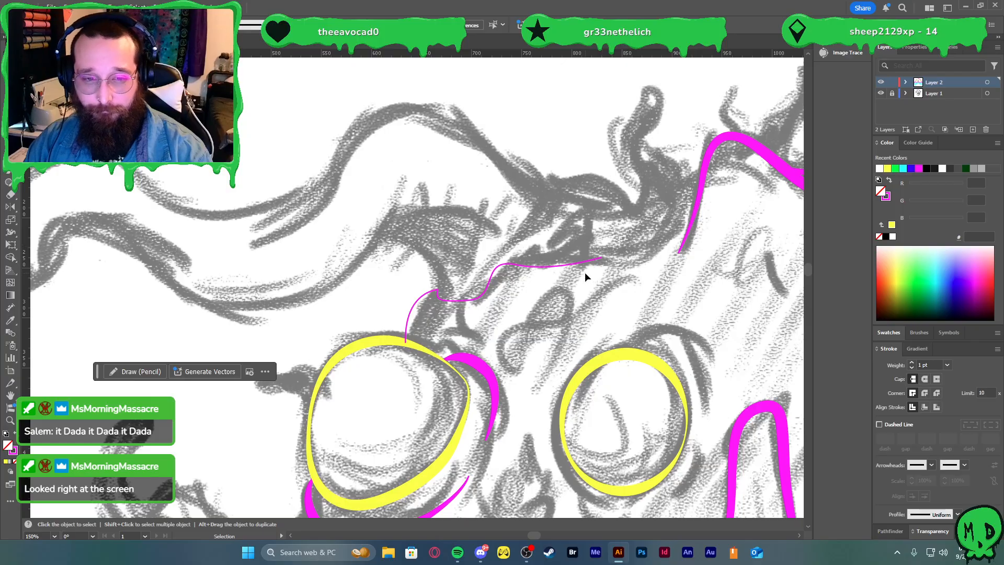
pyautogui.click(582, 261)
pyautogui.press('i')
pyautogui.click(704, 187)
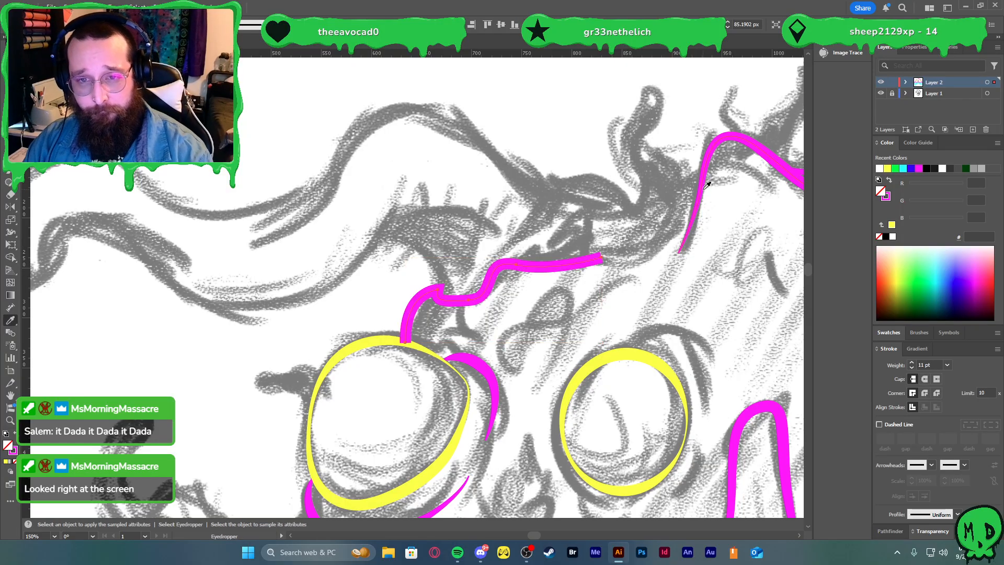
pyautogui.press('v')
pyautogui.click(957, 514)
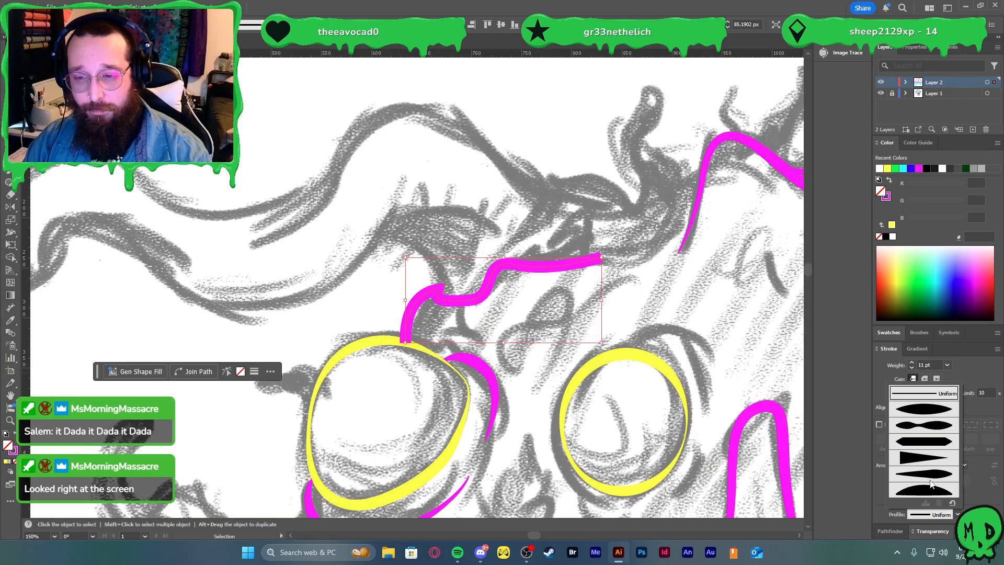
pyautogui.click(926, 480)
pyautogui.click(704, 305)
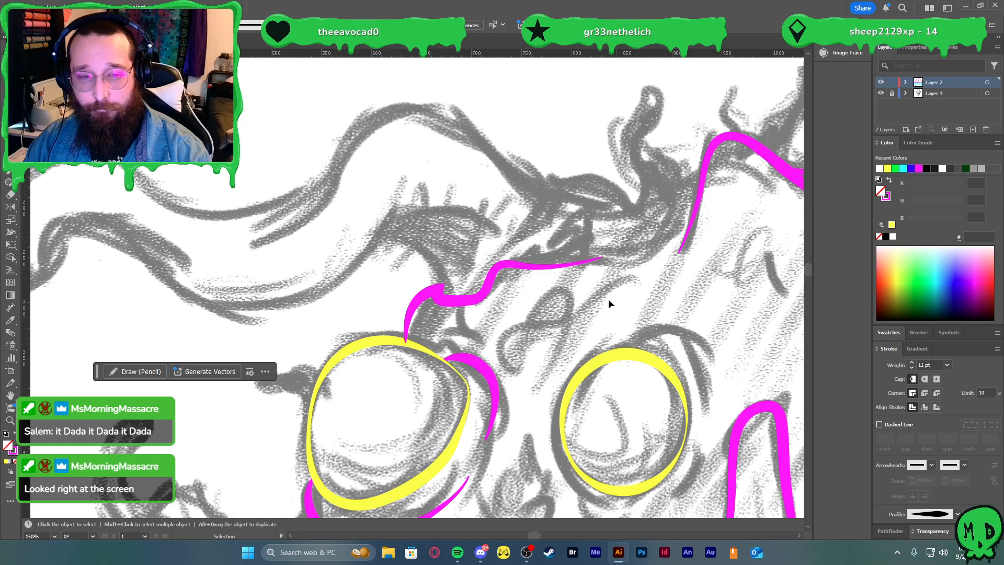
# - Smooth the sharp corner above the large left eye by adjusting the curve handle at that anchor point of the contour
pyautogui.click(560, 263)
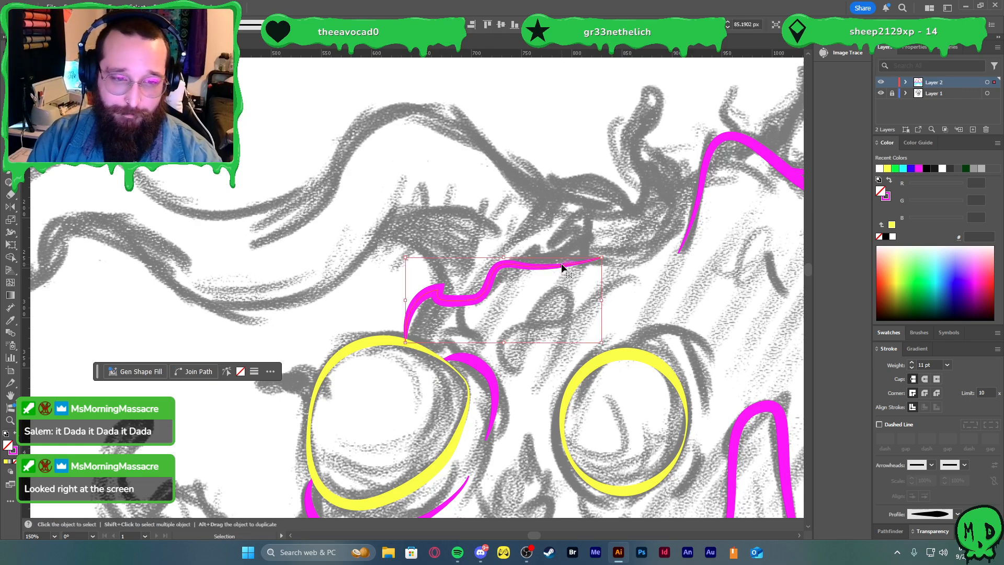
pyautogui.press('q')
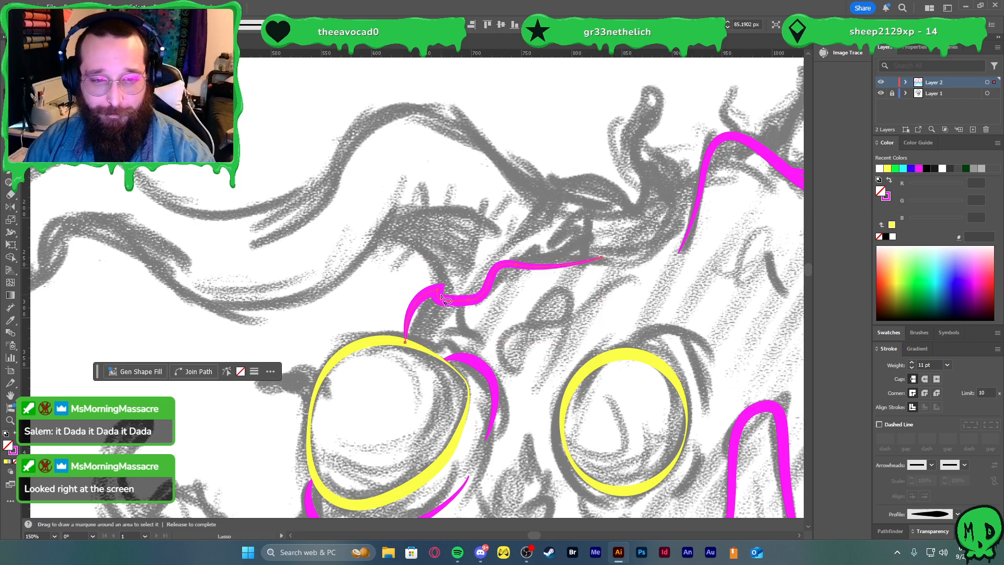
pyautogui.scroll(3, 442, 297)
pyautogui.press('a')
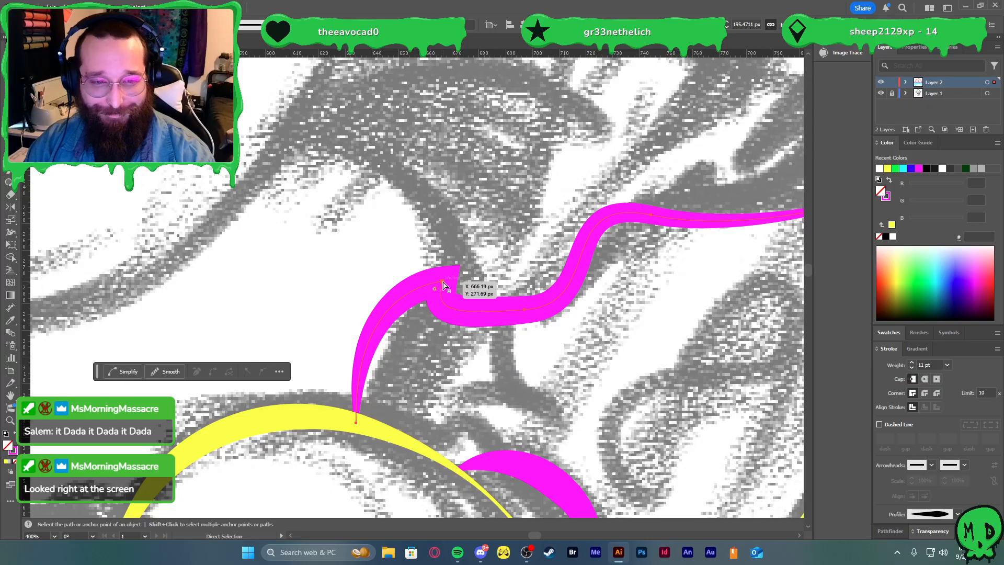
pyautogui.click(439, 293)
pyautogui.moveTo(438, 311)
pyautogui.mouseDown()
pyautogui.moveTo(457, 306)
pyautogui.moveTo(443, 291)
pyautogui.moveTo(454, 305)
pyautogui.moveTo(451, 283)
pyautogui.mouseUp()
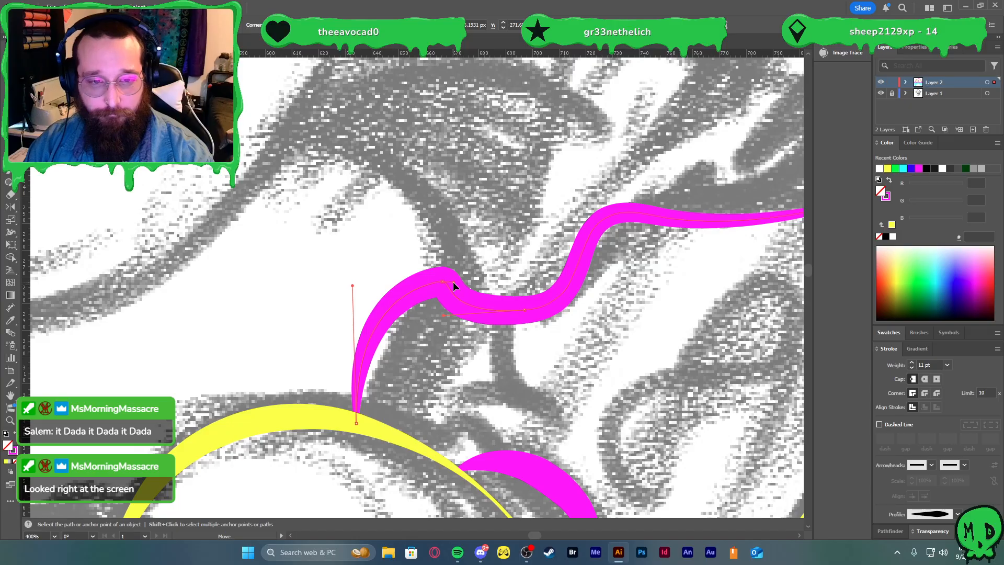
pyautogui.hotkey('ctrl', '1')
# - Draw a Pen path from the crest line's left side across the dark horn base, curving down to the upper-left contour
pyautogui.scroll(-1, 606, 362)
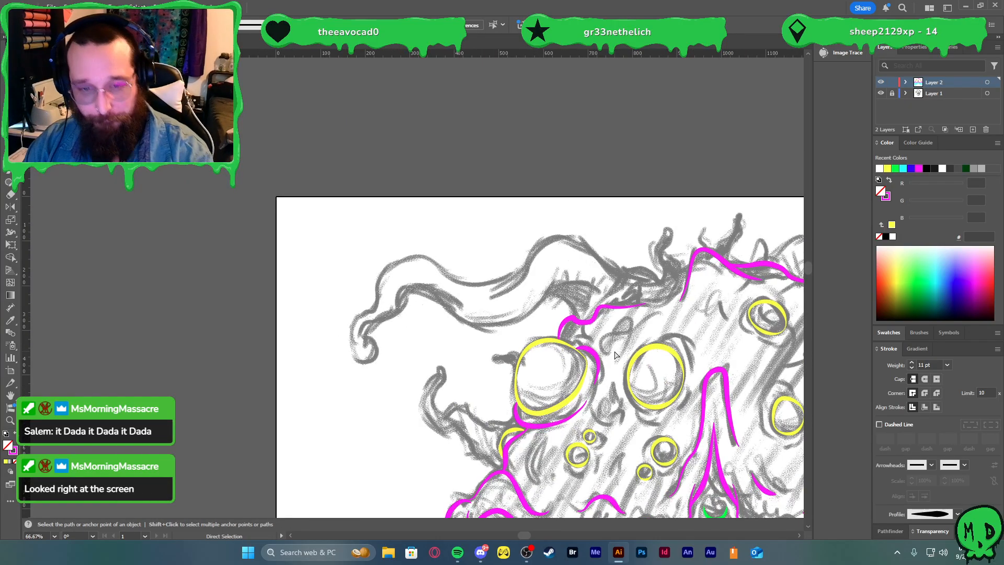
pyautogui.scroll(-1, 665, 323)
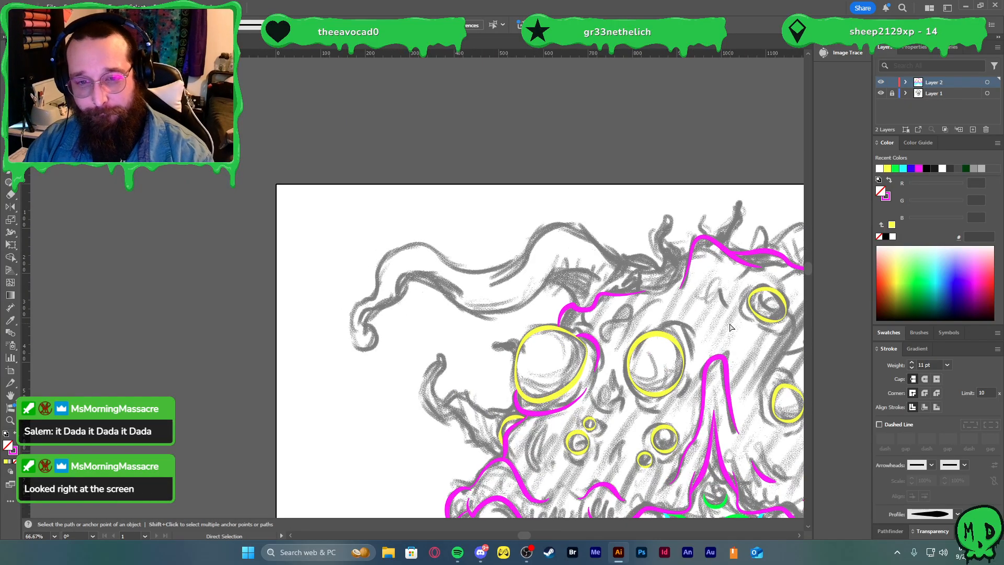
pyautogui.scroll(3, 672, 282)
pyautogui.press('l')
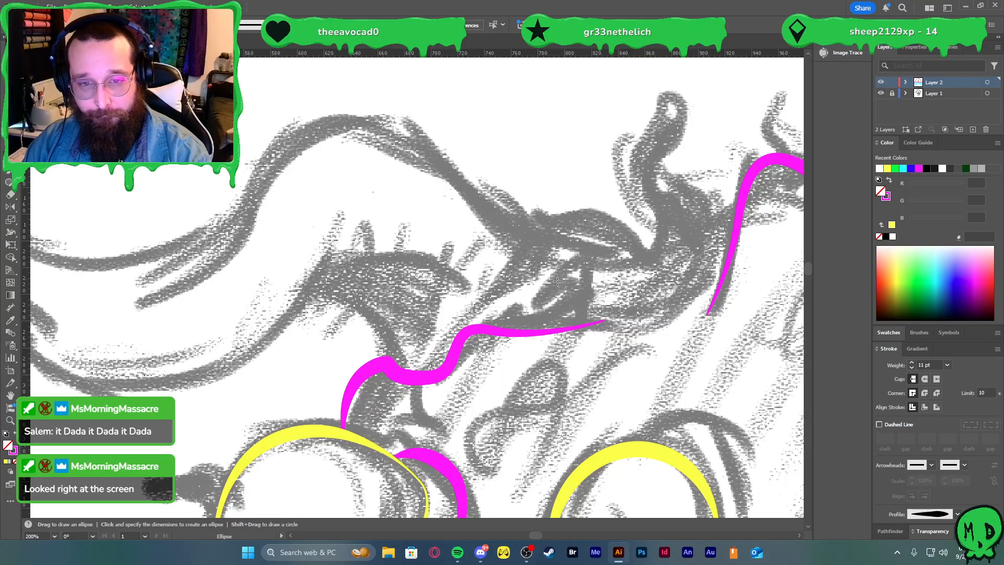
pyautogui.press('p')
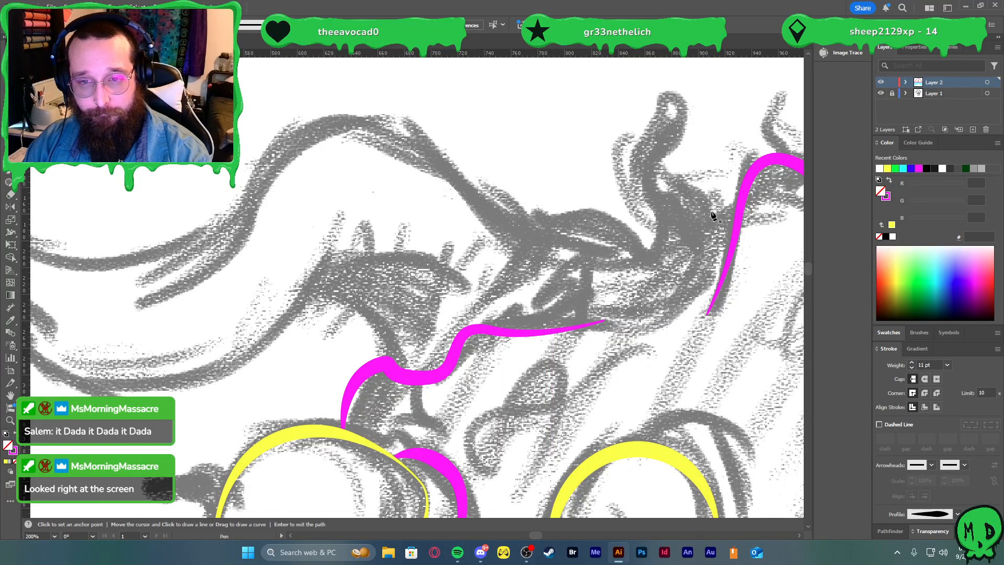
pyautogui.click(733, 218)
pyautogui.click(690, 236)
pyautogui.click(633, 246)
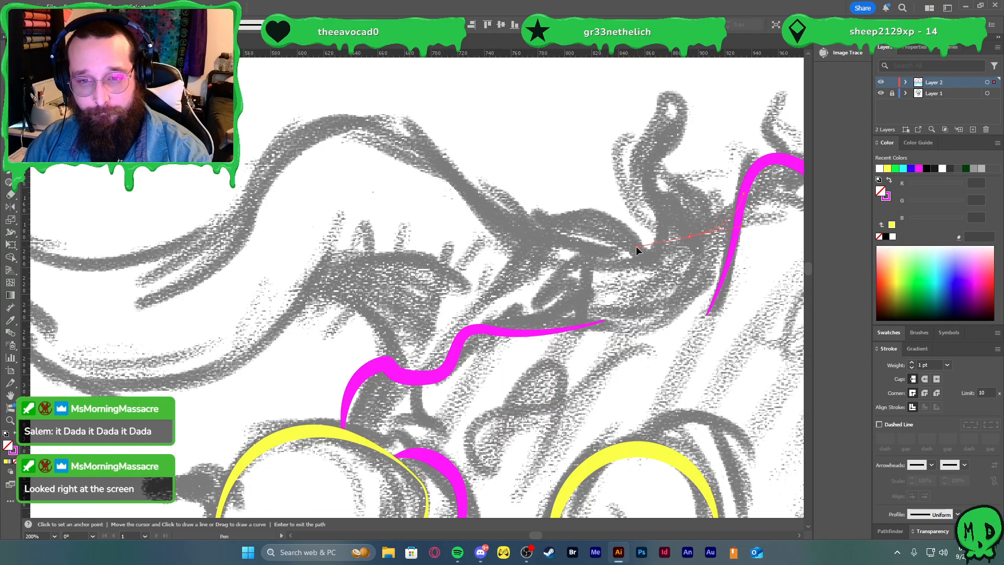
pyautogui.click(606, 242)
pyautogui.click(582, 256)
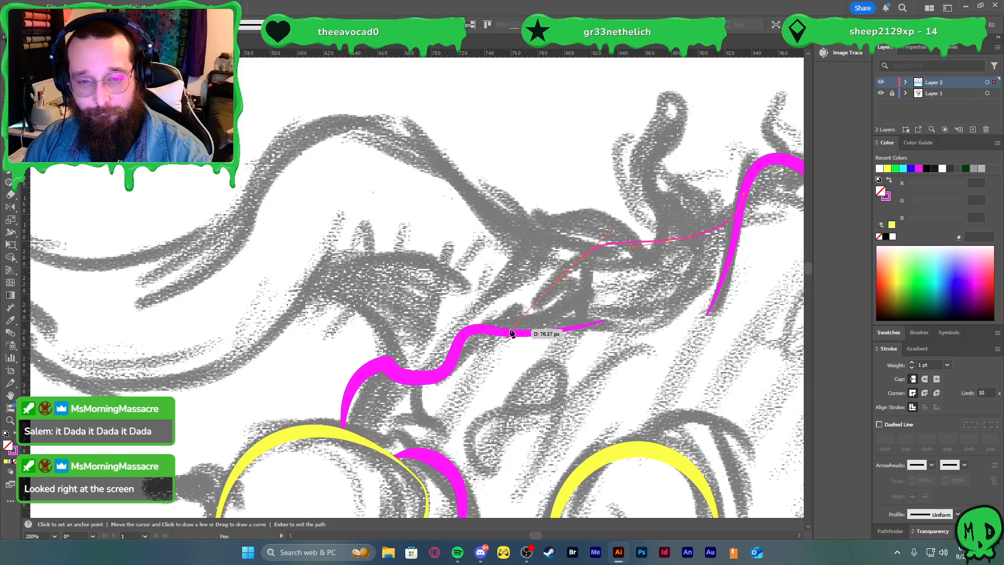
pyautogui.moveTo(501, 333); pyautogui.dragTo(433, 336)
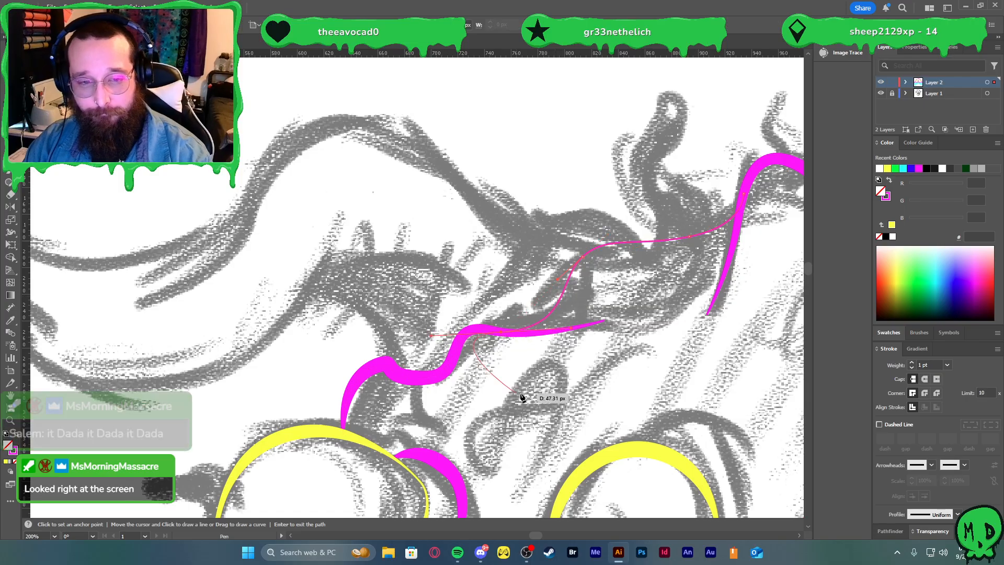
pyautogui.press('v')
pyautogui.press('-')
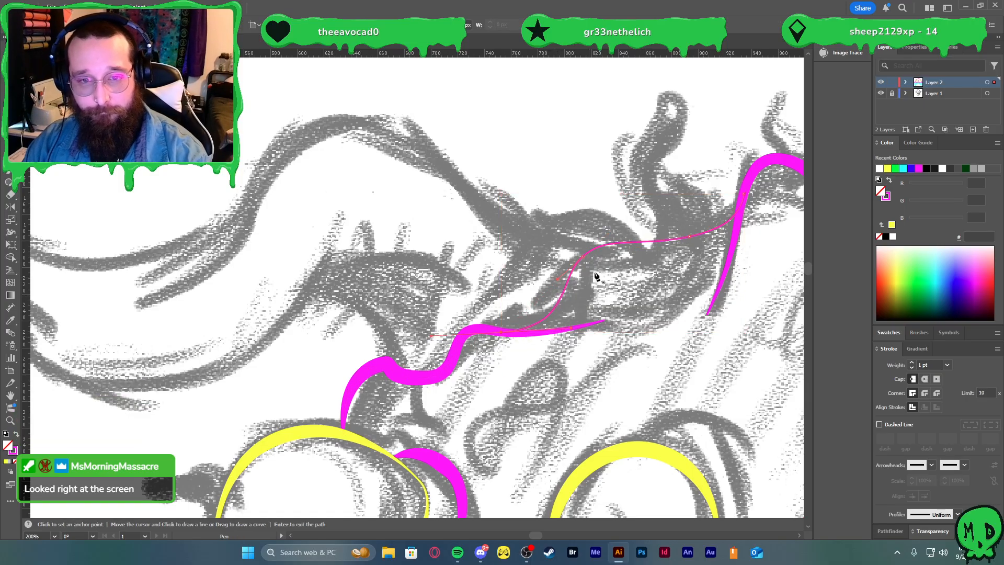
# - Draw a second Pen path up the inner edge of the left horn base, arching over the sketched bump to the connecting path
pyautogui.press('p')
pyautogui.moveTo(532, 236); pyautogui.dragTo(526, 204)
pyautogui.click(533, 237)
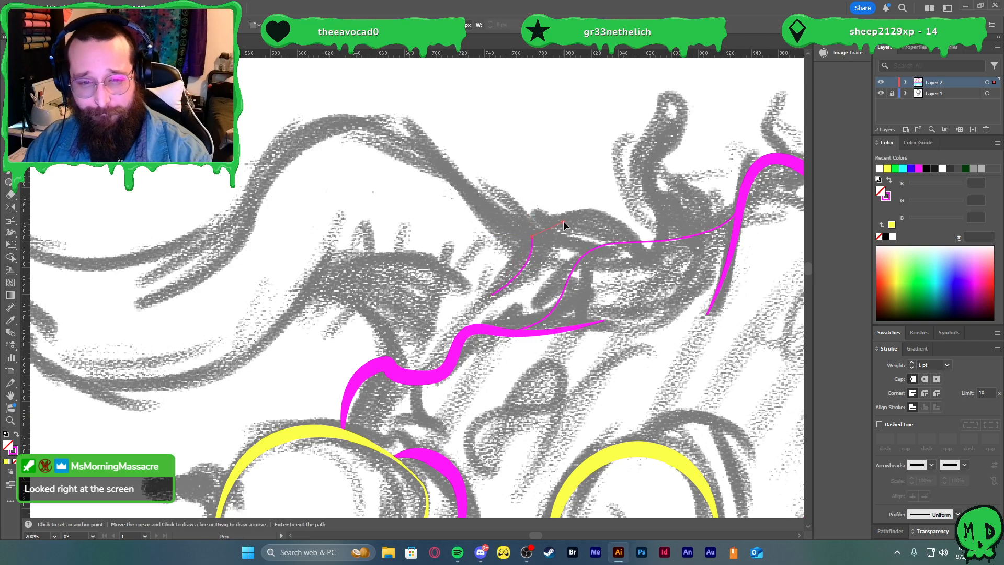
pyautogui.click(607, 247)
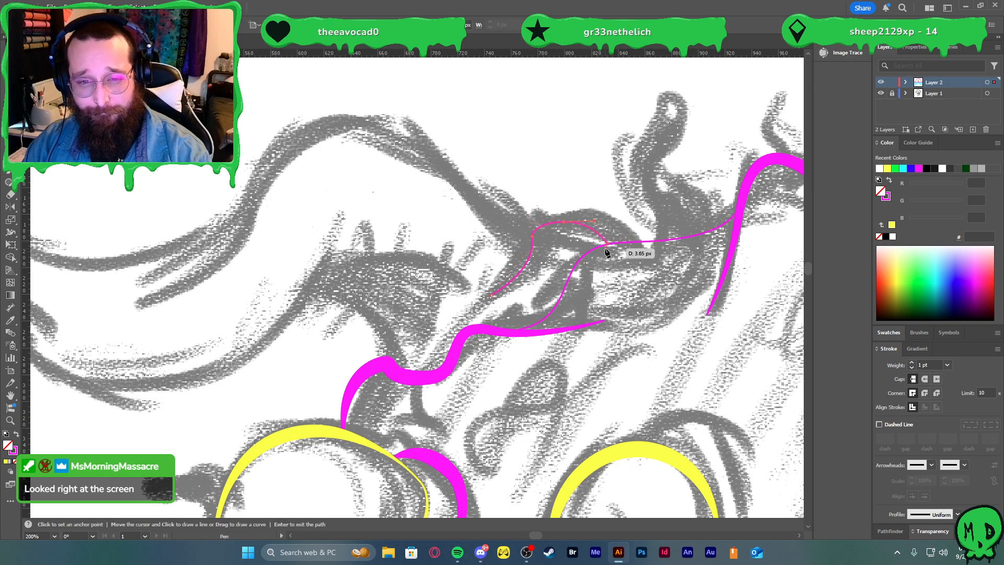
# - Give both horn base paths the neighbouring contour's 11 pt magenta stroke and the tapered width profile
pyautogui.press('v')
pyautogui.click(567, 288)
pyautogui.press('i')
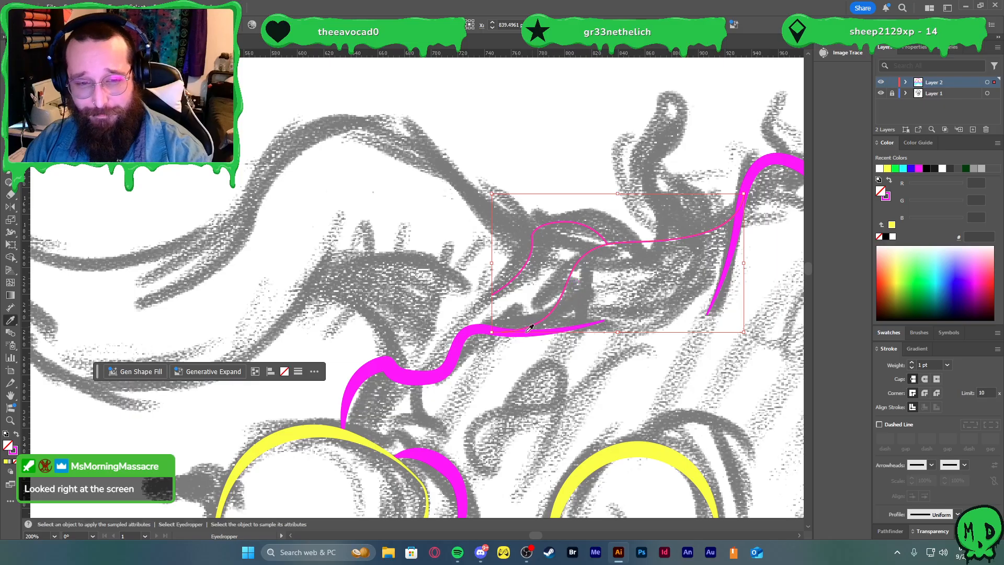
pyautogui.click(479, 325)
pyautogui.press('v')
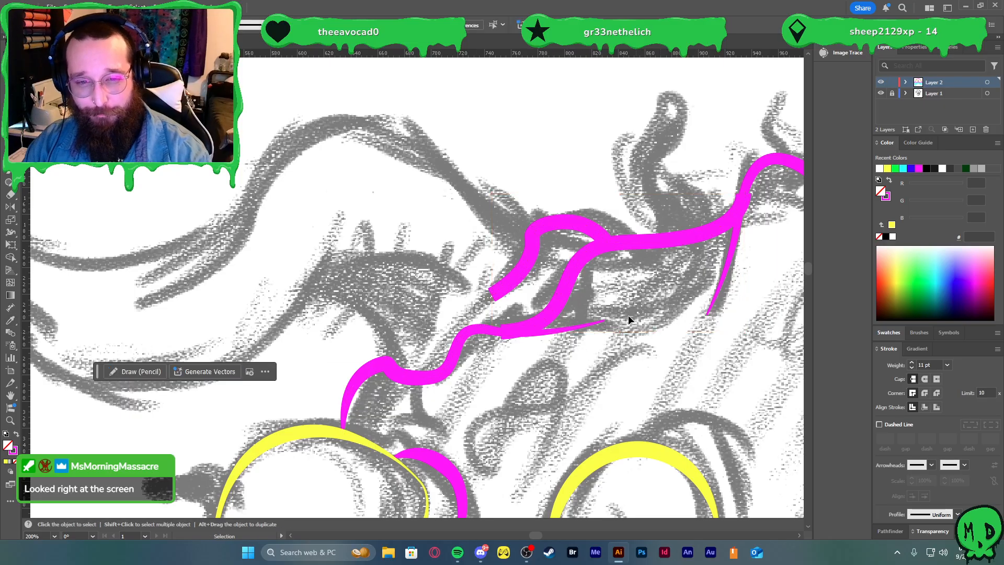
pyautogui.click(955, 515)
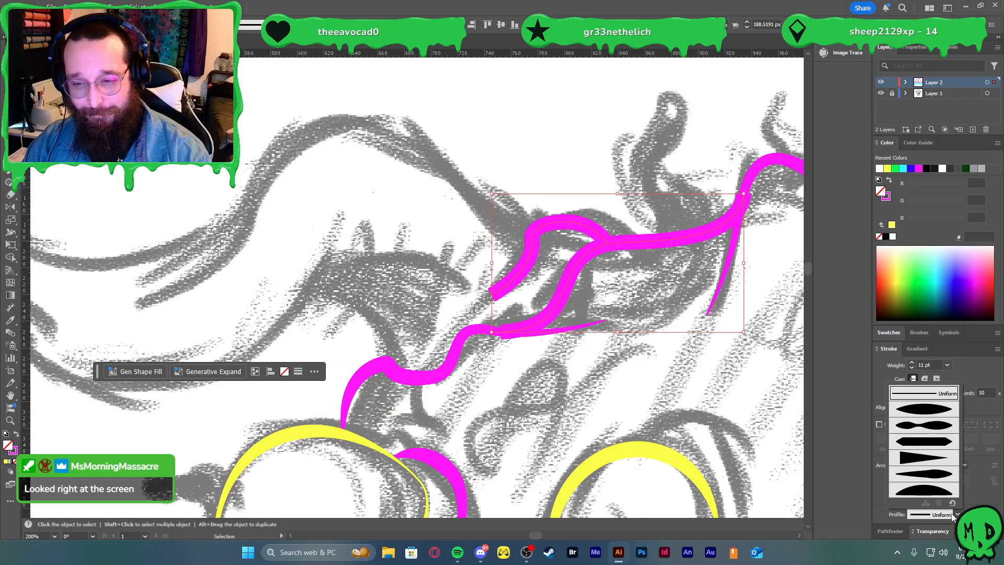
pyautogui.click(934, 481)
pyautogui.click(738, 396)
# - Review the whole monster head to check the traced upper contour against the sketch
pyautogui.scroll(-1, 599, 346)
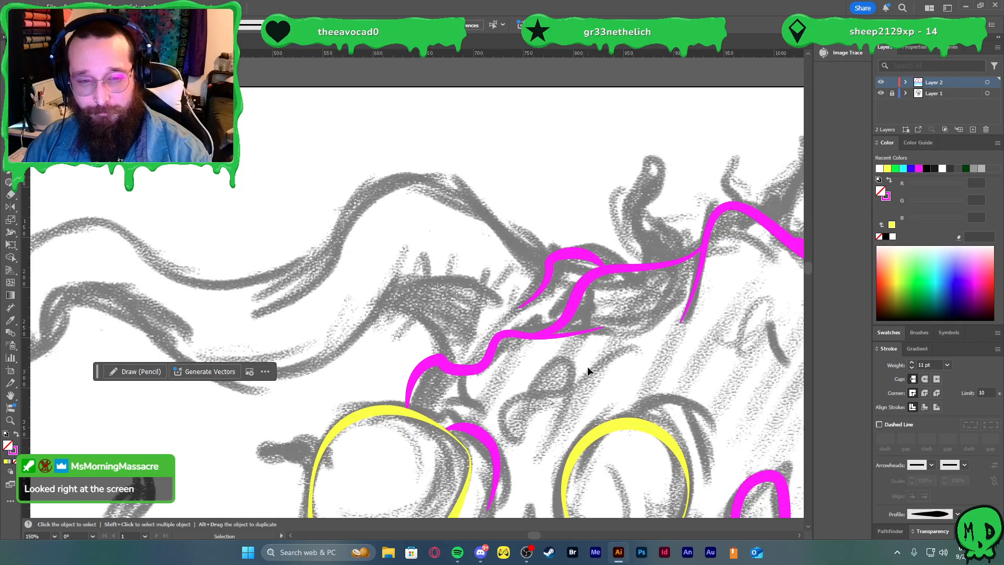
pyautogui.scroll(-3, 587, 366)
pyautogui.scroll(-3, 601, 398)
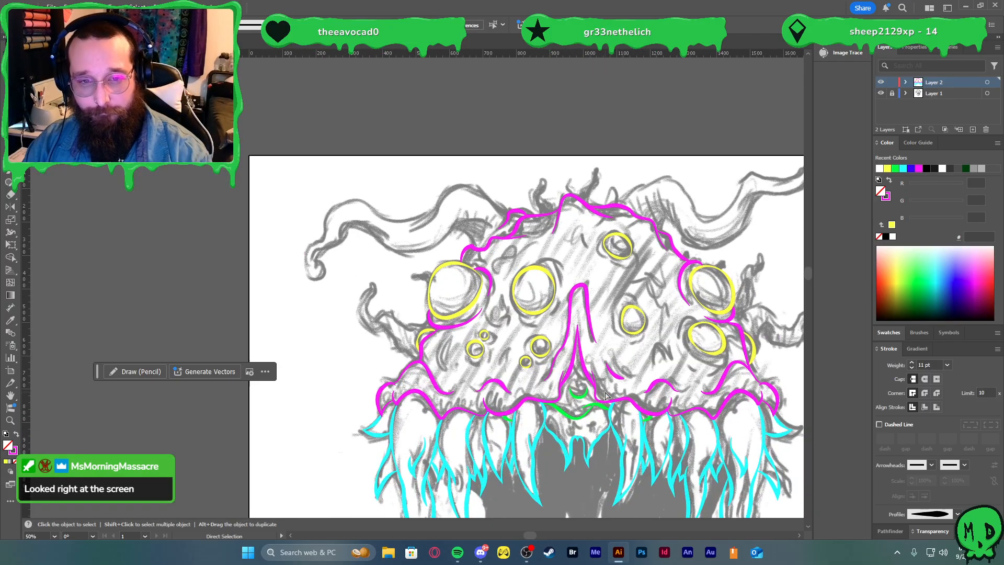
pyautogui.scroll(-2, 602, 396)
pyautogui.hscroll(2, 605, 396)
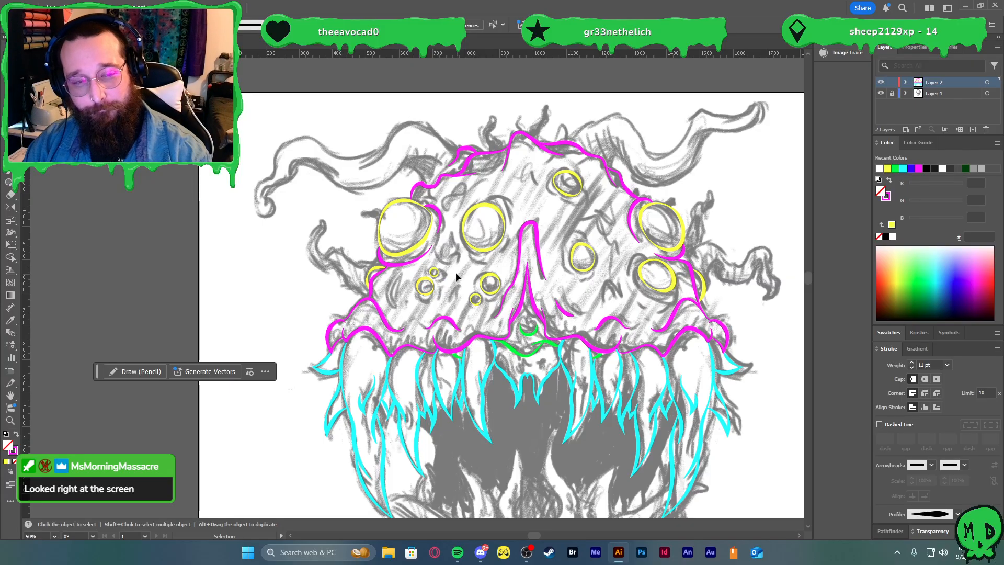
pyautogui.scroll(-1, 453, 270)
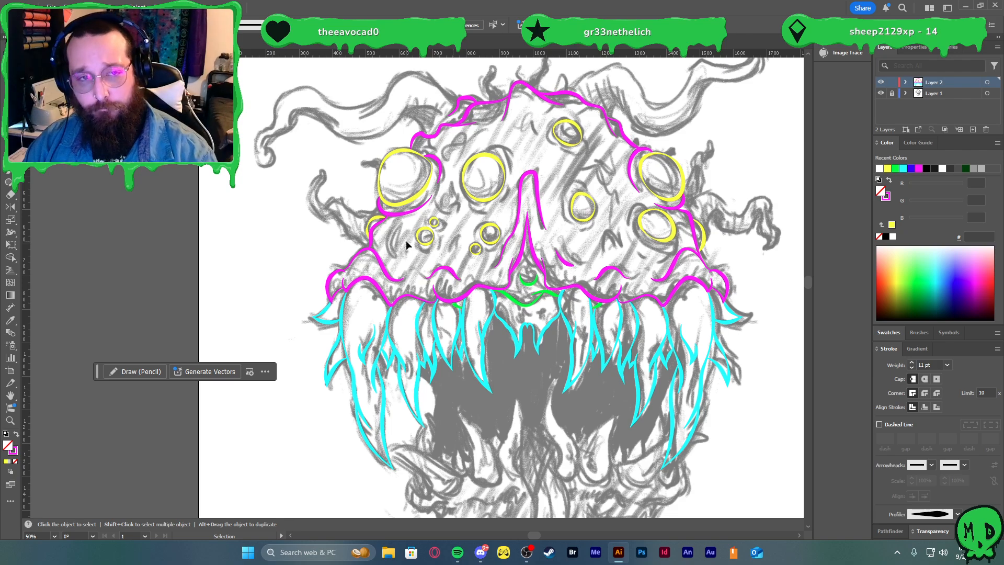
# - Draw a Pen path arching over the shaded base of the upper-left horn and following the horn's sketched lower edge outward
pyautogui.scroll(2, 372, 133)
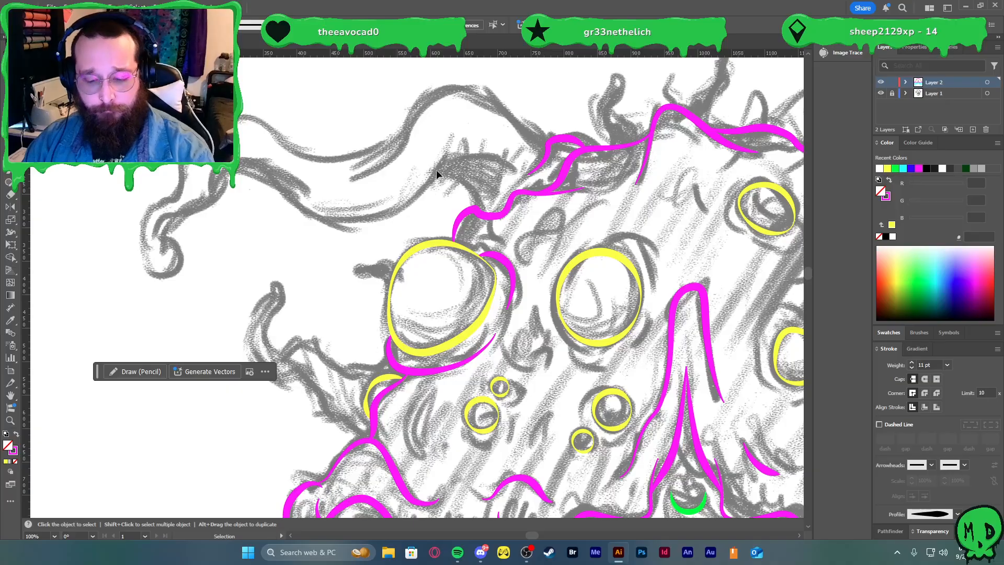
pyautogui.press('p')
pyautogui.click(511, 168)
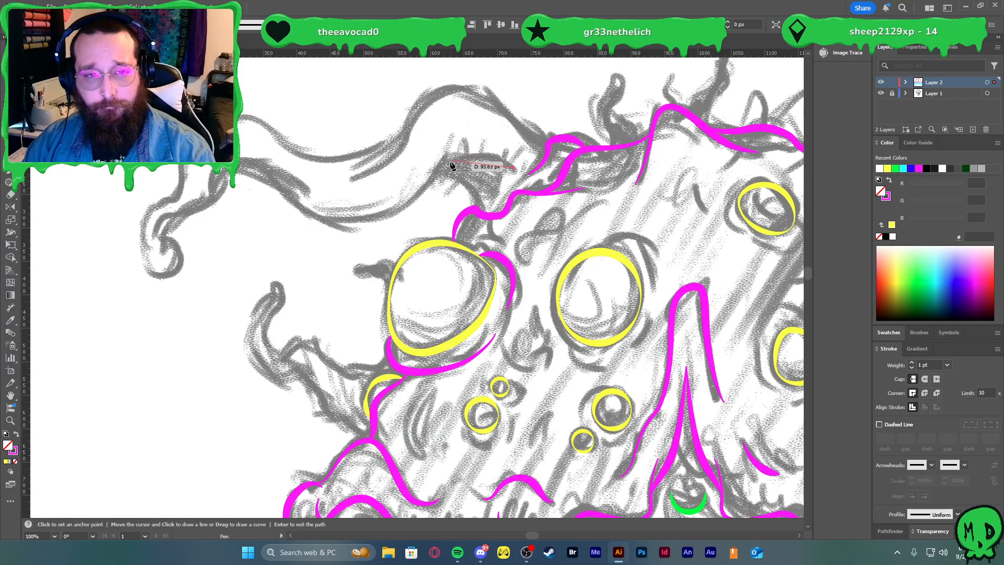
pyautogui.click(427, 168)
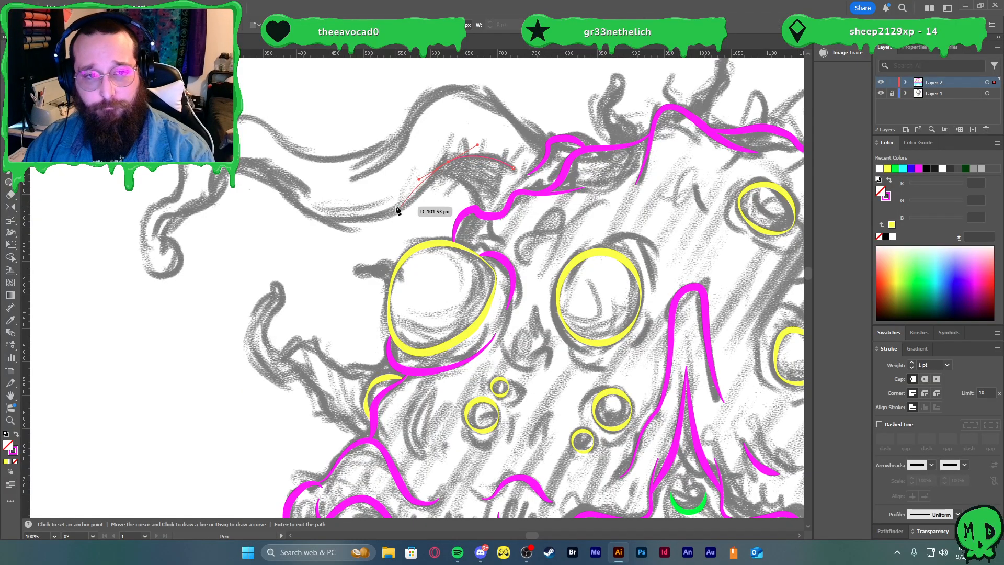
pyautogui.moveTo(371, 222); pyautogui.dragTo(310, 225)
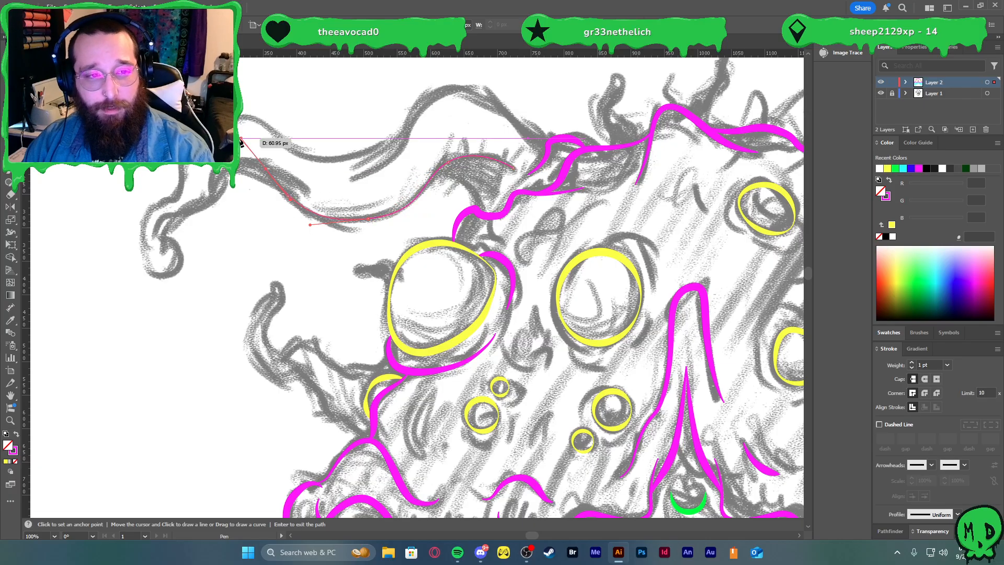
pyautogui.press('v')
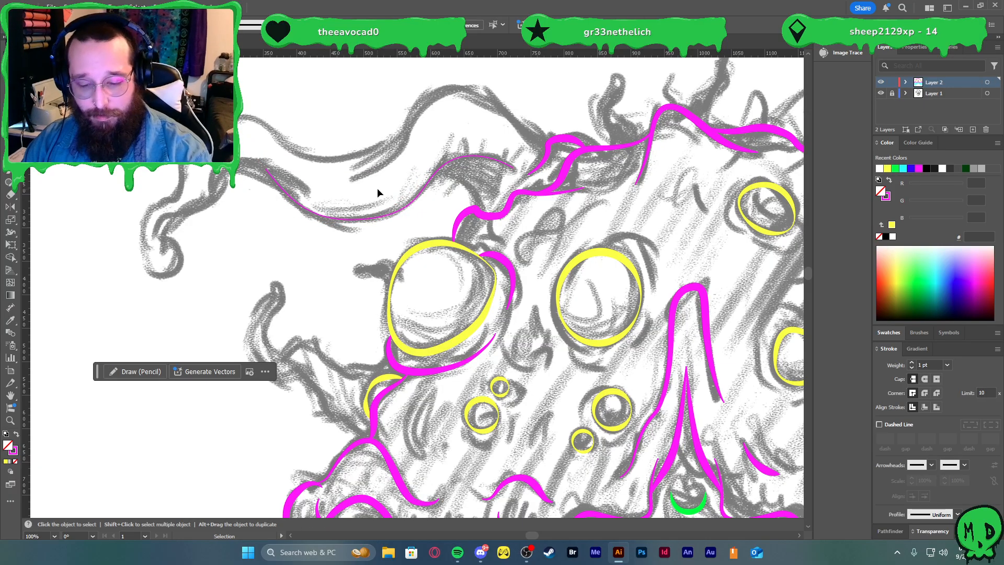
# - Draw a short Pen path branching from the horn's lower-edge line and curving down to the magenta head contour
pyautogui.press('p')
pyautogui.click(427, 183)
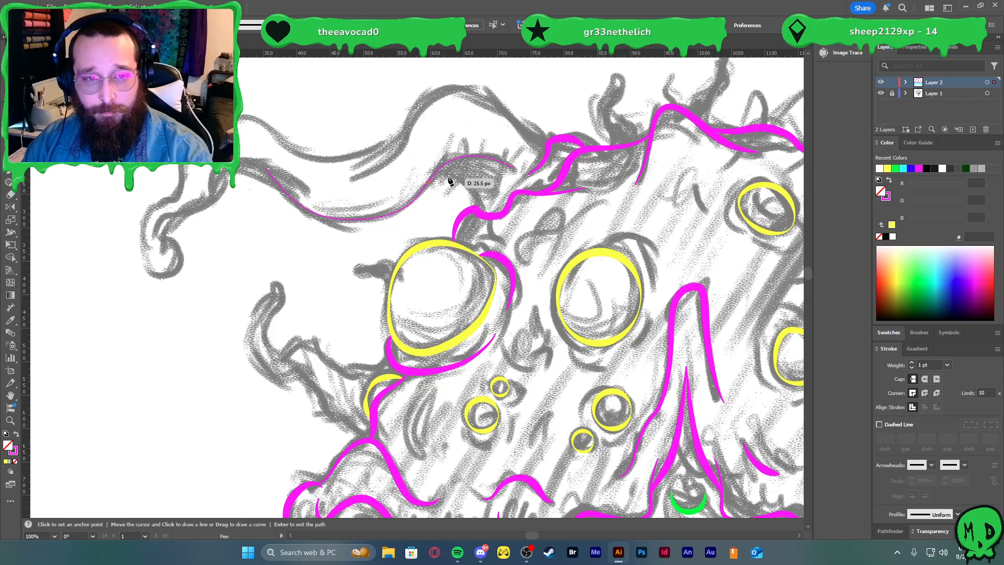
pyautogui.click(480, 196)
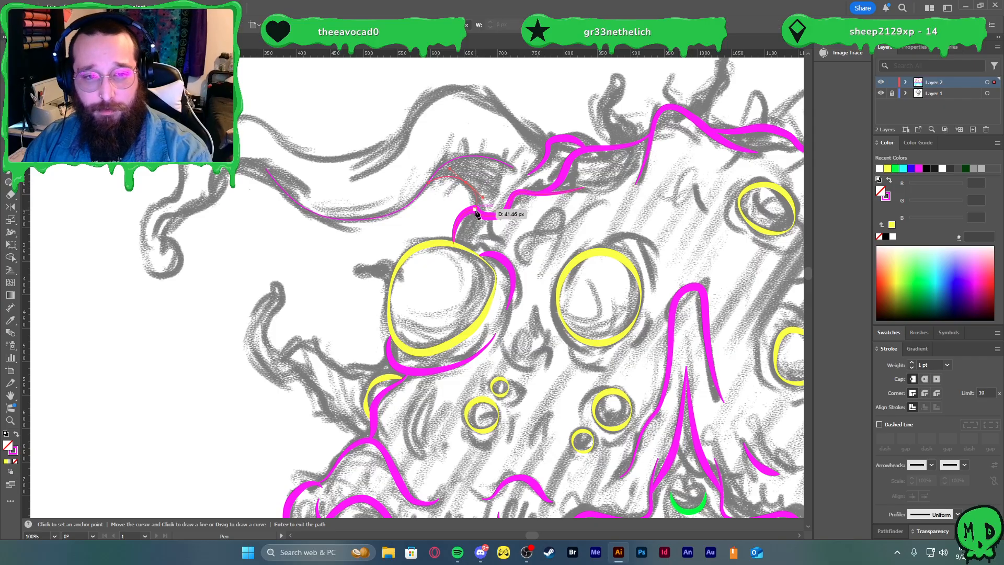
pyautogui.press('v')
pyautogui.click(515, 146)
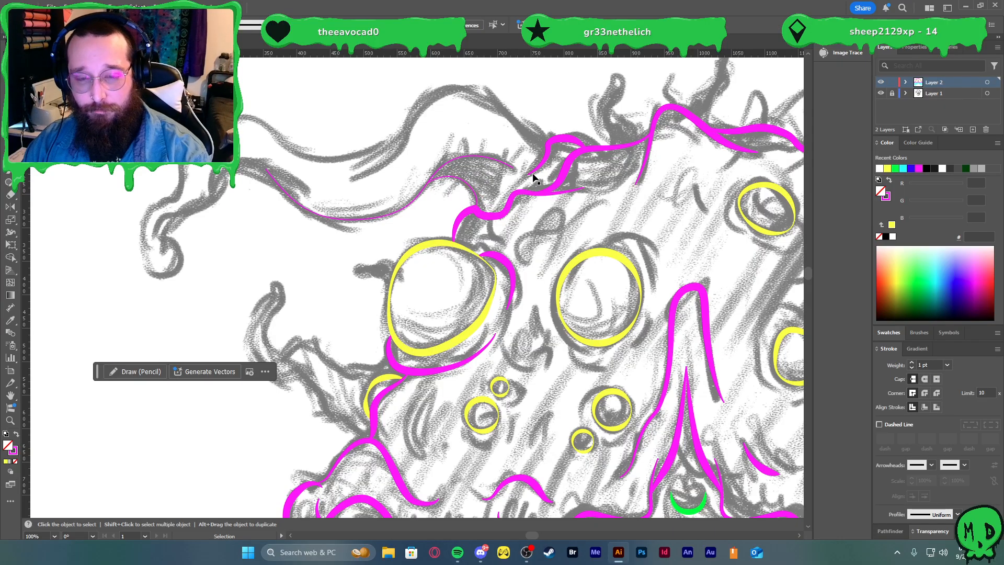
# - Draw a Pen path from the head contour over the horn's upper hump, ending at the inner fold line of the sketch
pyautogui.press('p')
pyautogui.click(548, 143)
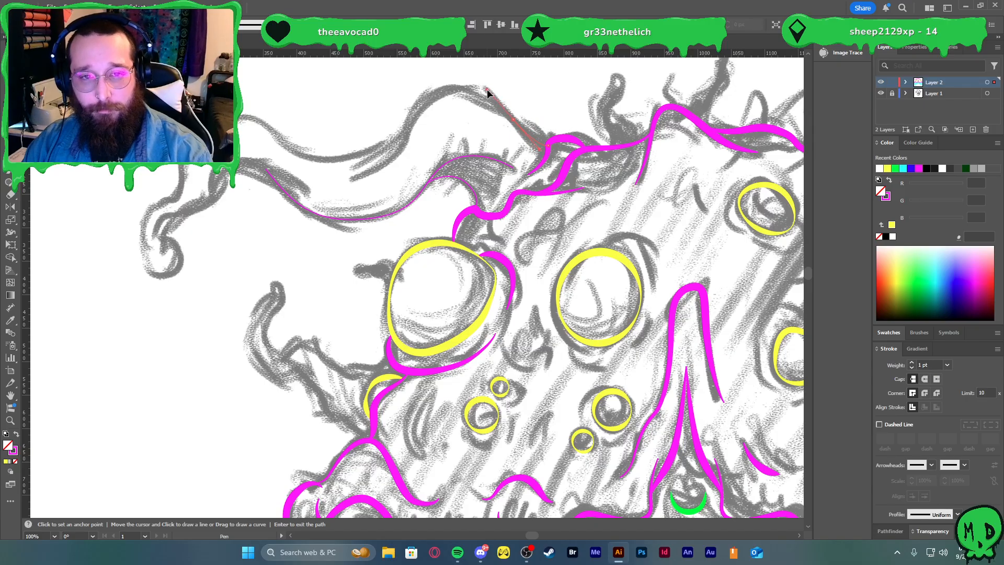
pyautogui.moveTo(452, 86); pyautogui.dragTo(437, 94)
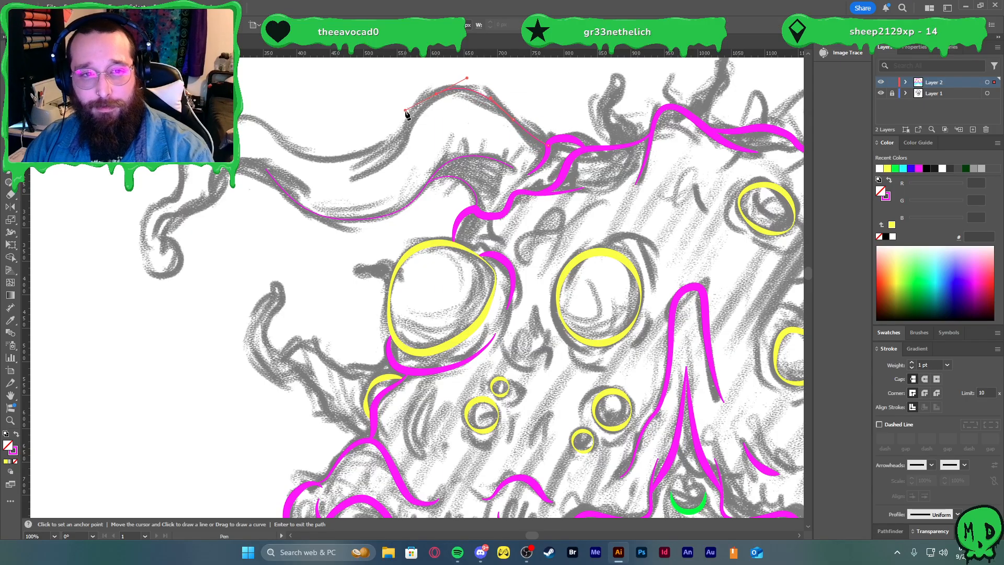
pyautogui.moveTo(389, 158); pyautogui.dragTo(367, 175)
pyautogui.click(347, 176)
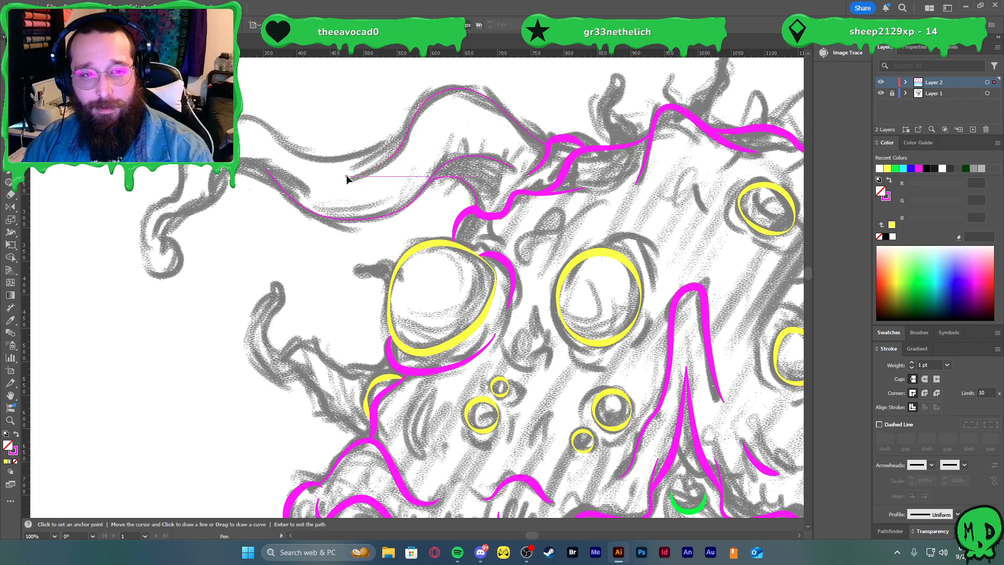
pyautogui.press('Return')
pyautogui.press('a')
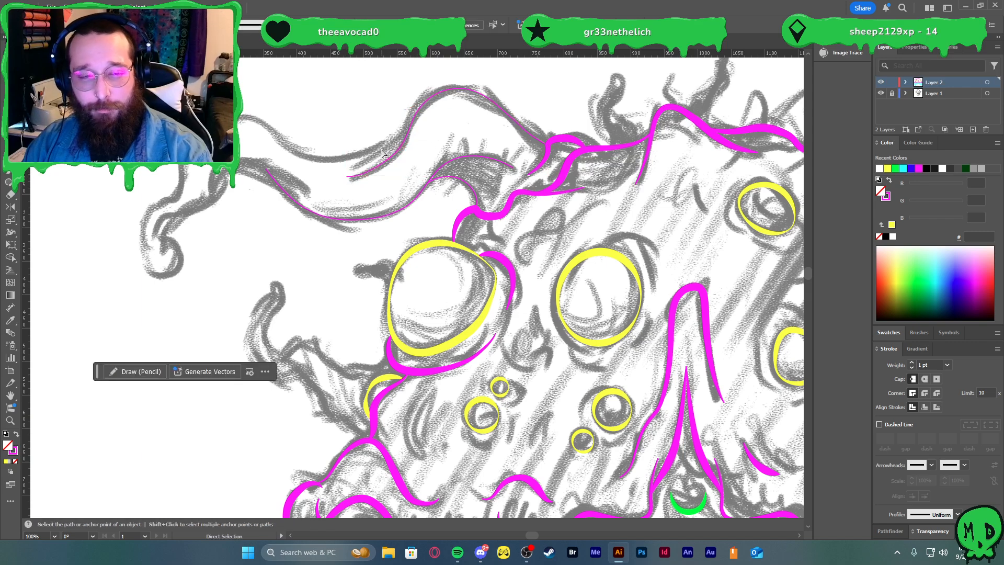
# - Give the three horn paths the head contour's 11 pt magenta stroke and the tapered width profile
pyautogui.press('v')
pyautogui.hscroll(-3, 469, 216)
pyautogui.moveTo(453, 114); pyautogui.dragTo(454, 115)
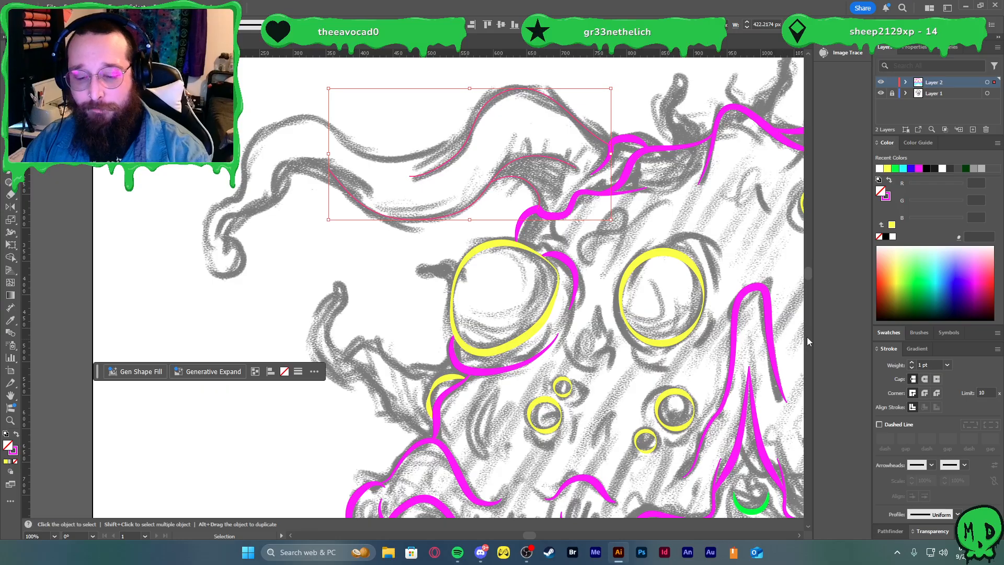
pyautogui.press('i')
pyautogui.click(692, 139)
pyautogui.hotkey('ctrl', 'z')
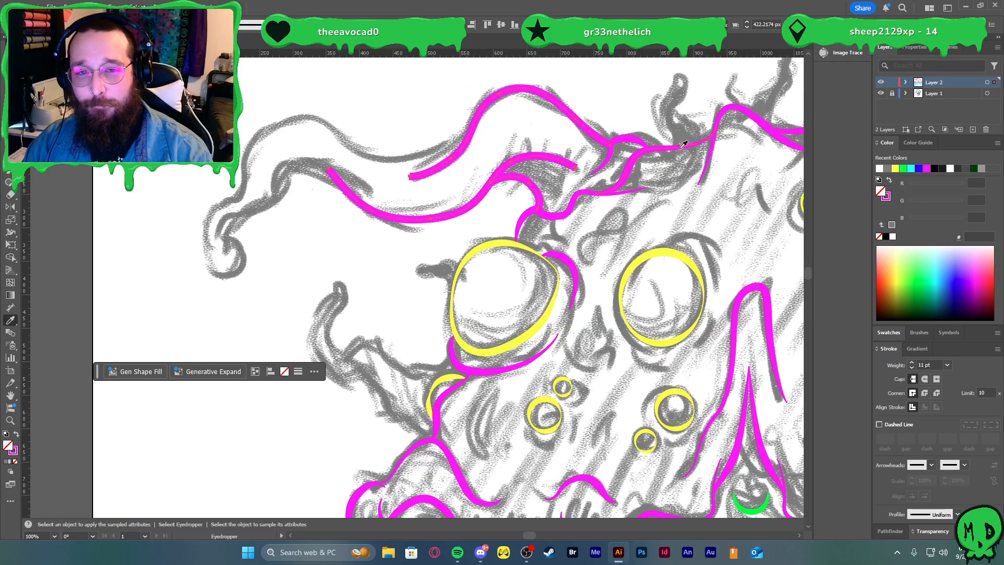
pyautogui.press('v')
pyautogui.click(595, 121)
pyautogui.moveTo(507, 196); pyautogui.dragTo(558, 228)
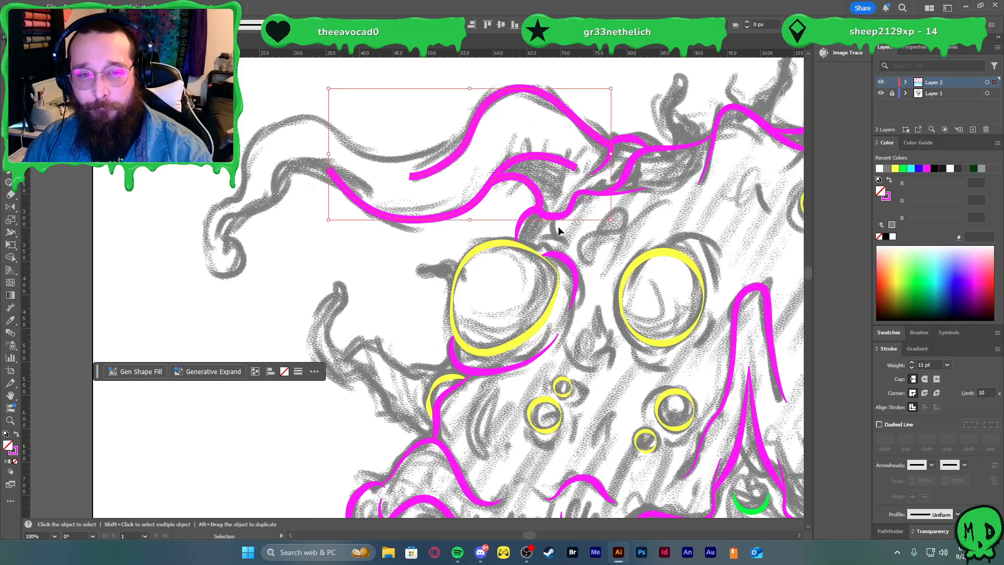
pyautogui.click(957, 515)
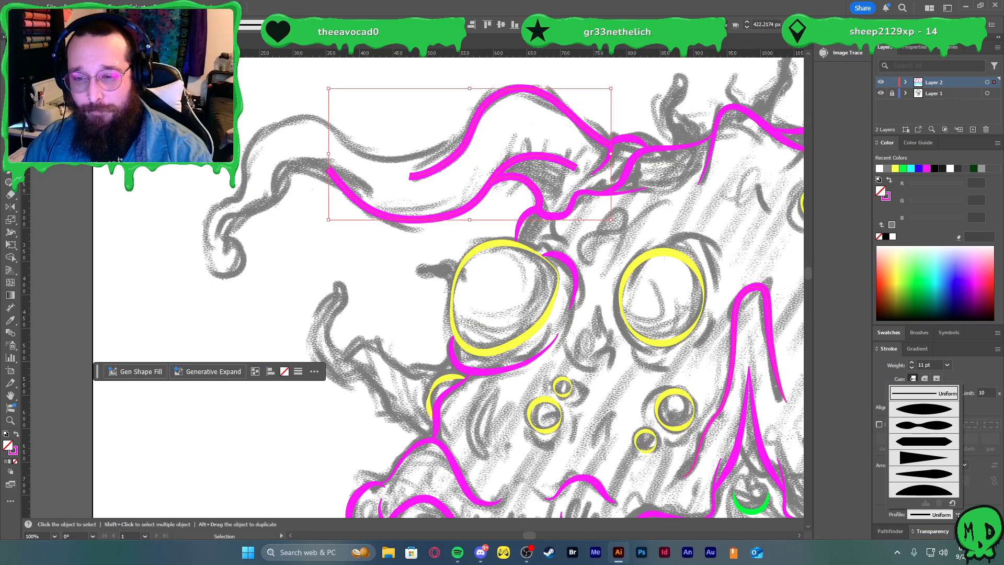
pyautogui.click(940, 479)
pyautogui.click(616, 405)
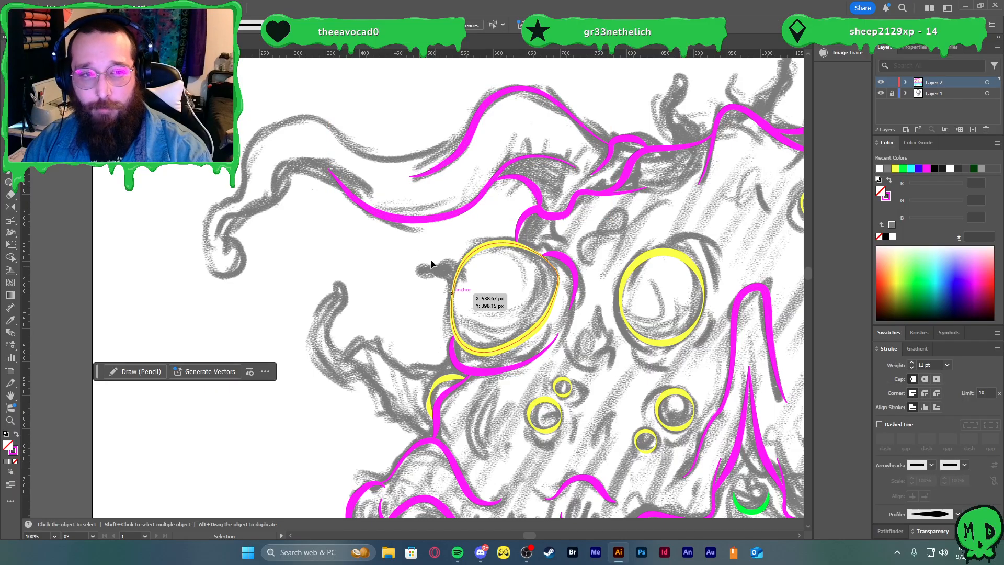
# - Draw a Pen path from the horn's curled tip along its lower edge, over the bend and into the shaded fold
pyautogui.scroll(1, 253, 157)
pyautogui.scroll(1, 253, 157)
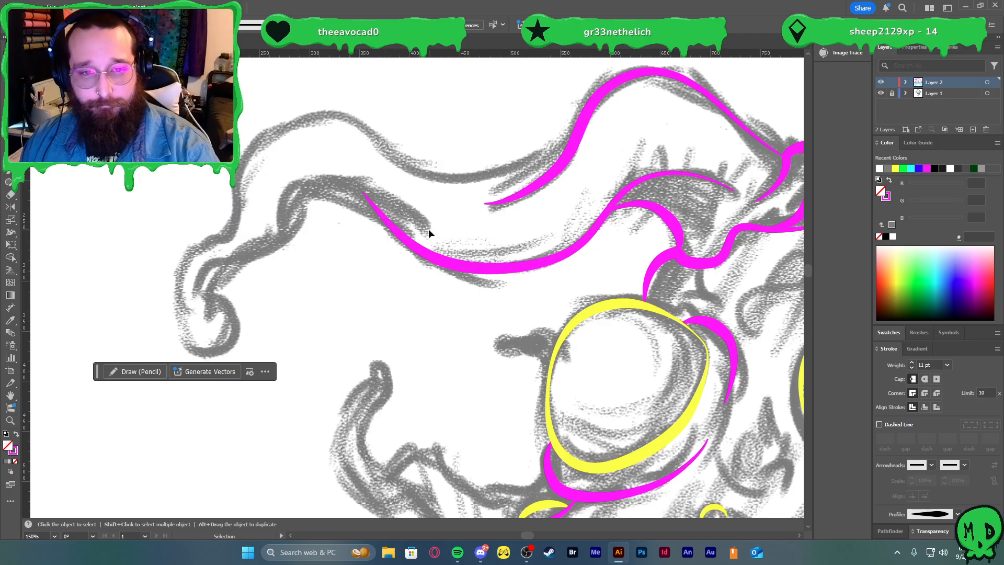
pyautogui.press('p')
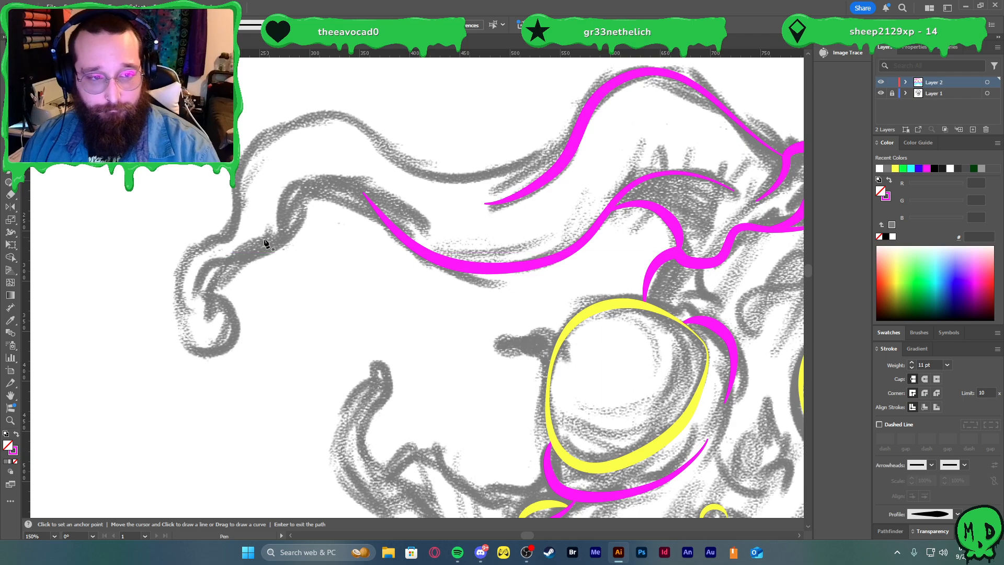
pyautogui.click(197, 286)
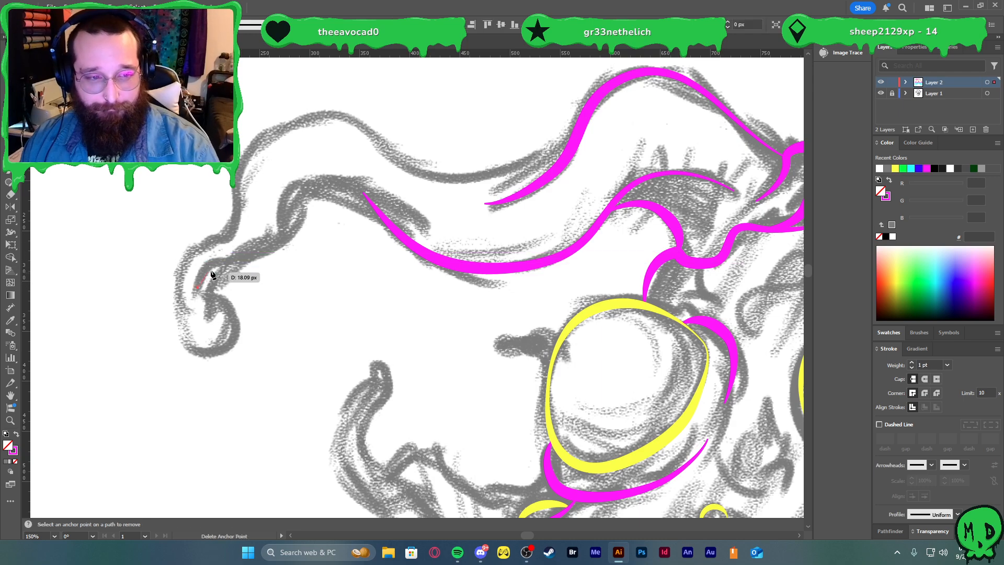
pyautogui.moveTo(220, 262); pyautogui.dragTo(248, 260)
pyautogui.click(284, 228)
pyautogui.press('Return')
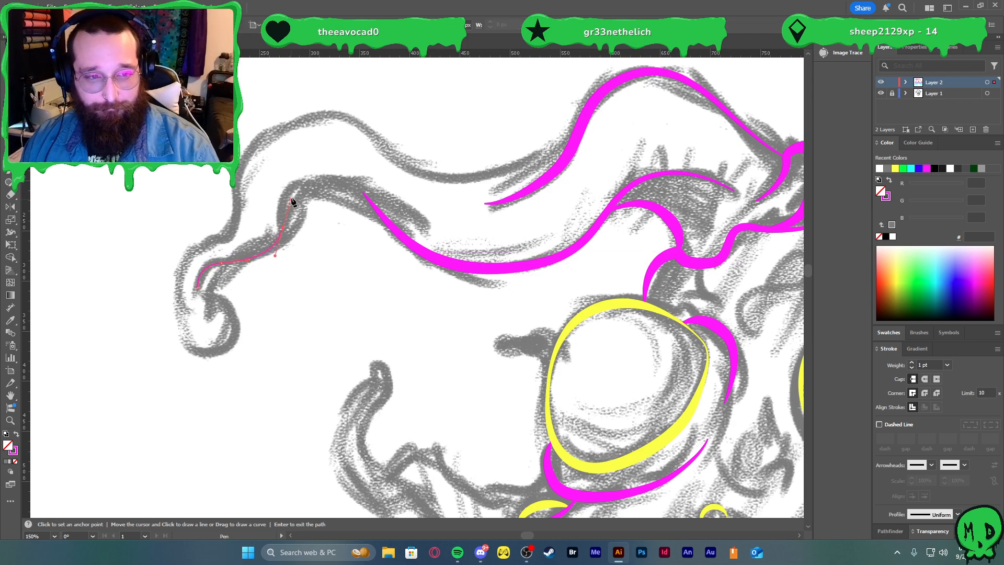
pyautogui.moveTo(416, 217); pyautogui.dragTo(509, 283)
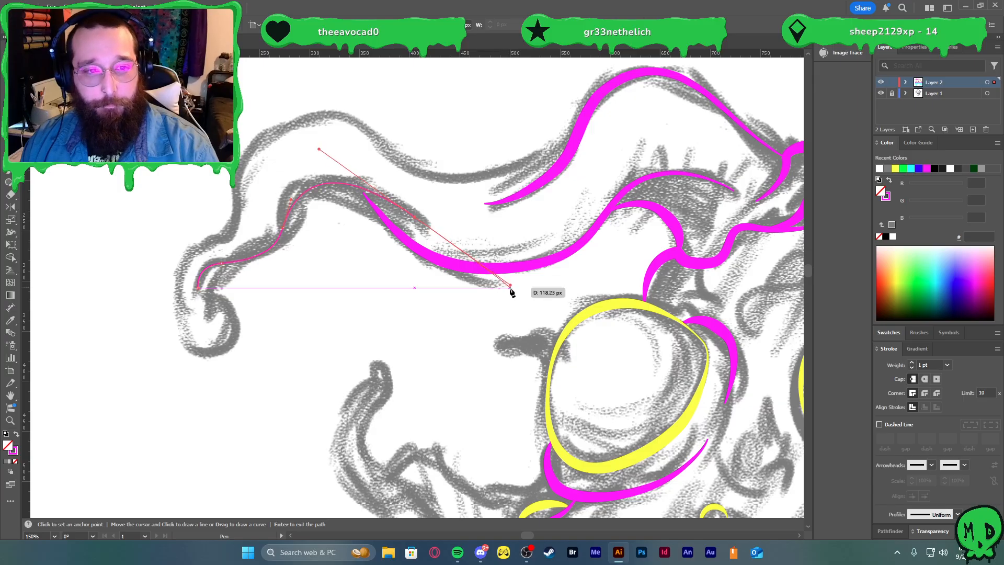
pyautogui.press('Return')
# - Move the outer end anchor of the thick lower-edge line up to meet the new horn tip path
pyautogui.scroll(2, 389, 197)
pyautogui.click(347, 187)
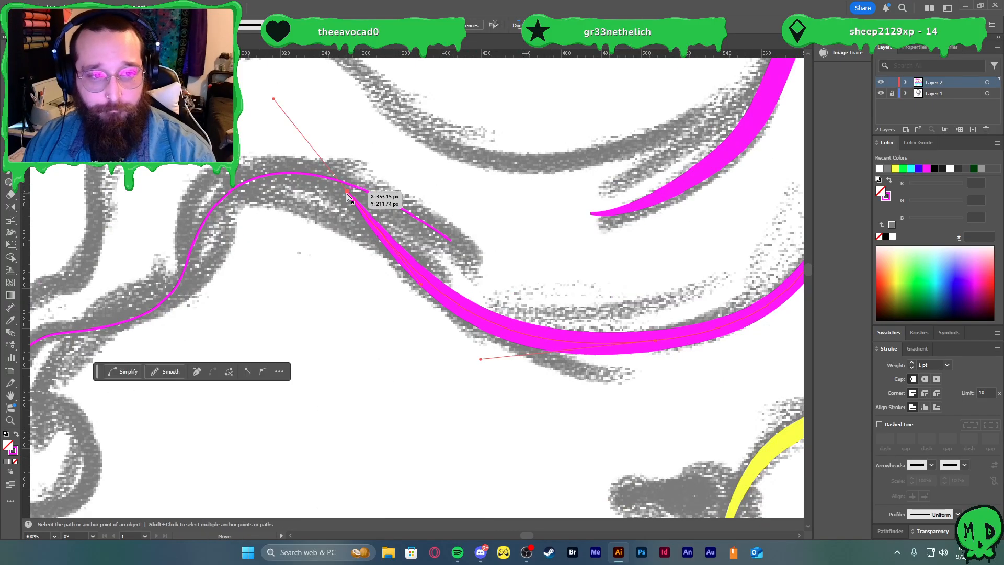
pyautogui.moveTo(345, 189); pyautogui.dragTo(345, 182)
pyautogui.scroll(-2, 421, 198)
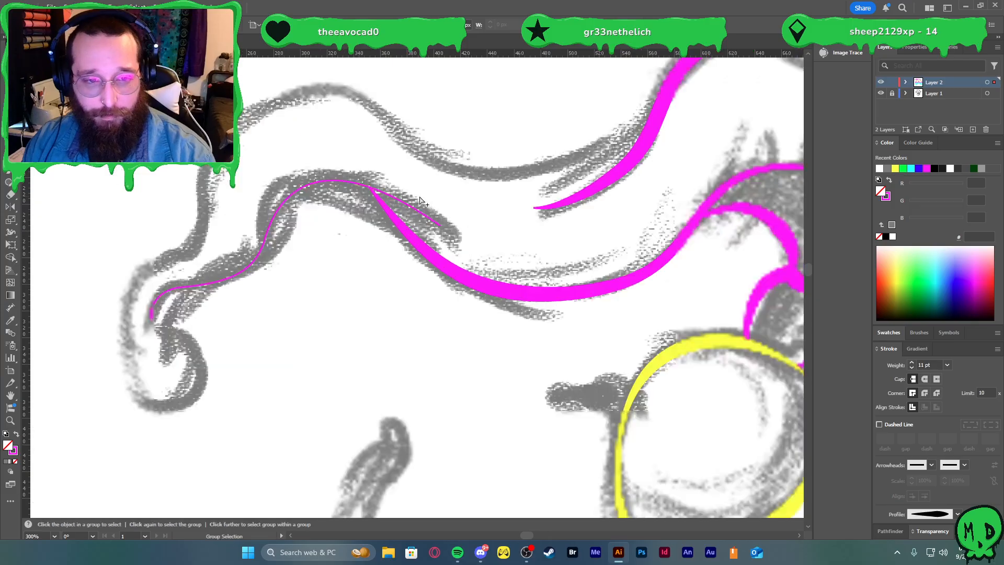
pyautogui.press('v')
pyautogui.click(363, 229)
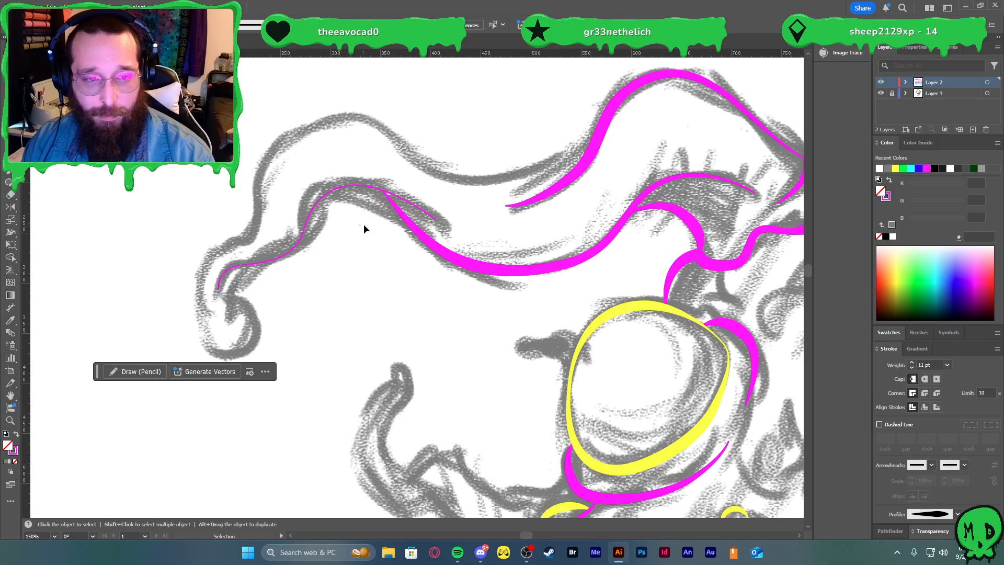
# - Give the horn tip path the neighbouring 11 pt magenta stroke and the tapered width profile
pyautogui.click(317, 208)
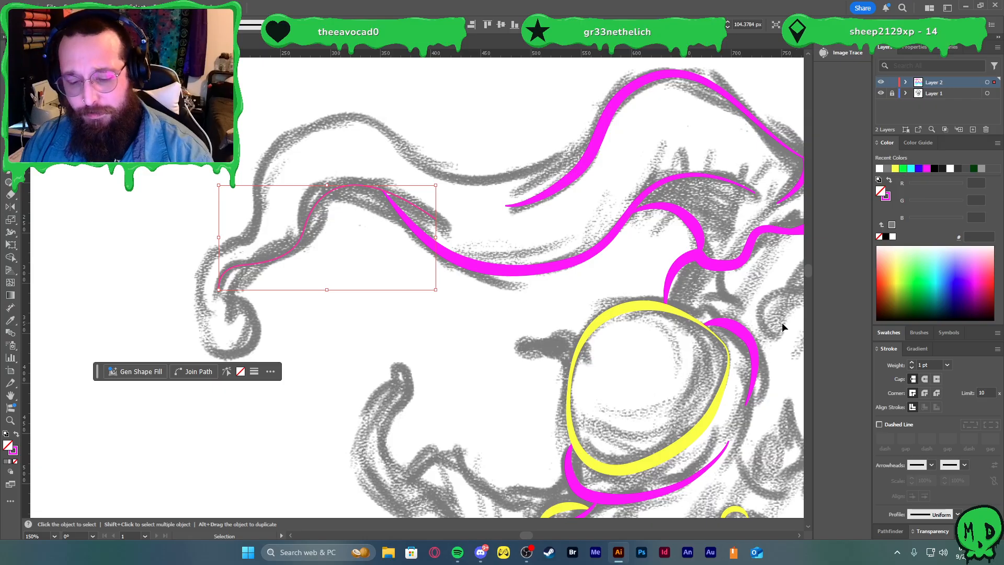
pyautogui.press('i')
pyautogui.click(681, 212)
pyautogui.press('v')
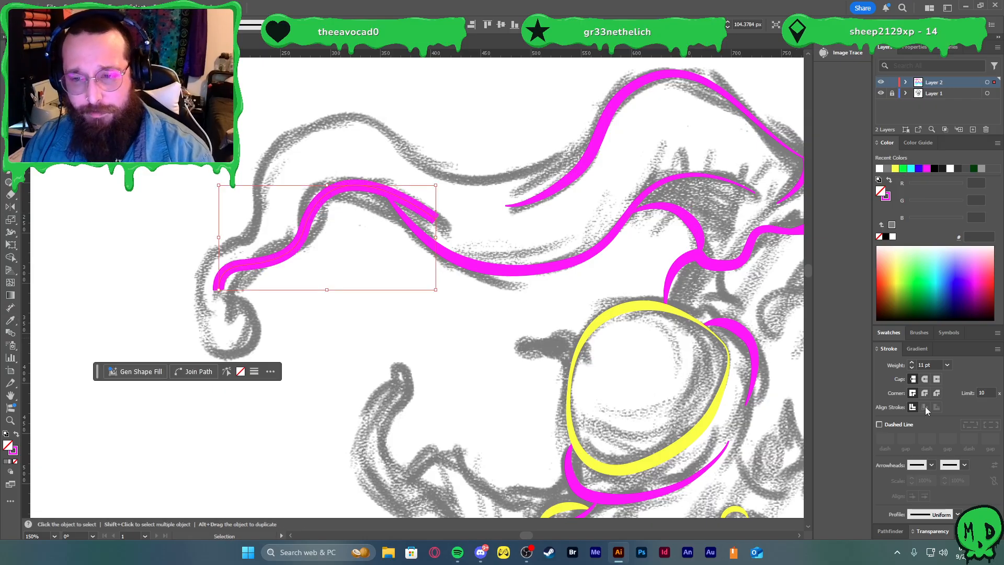
pyautogui.click(957, 514)
pyautogui.click(940, 473)
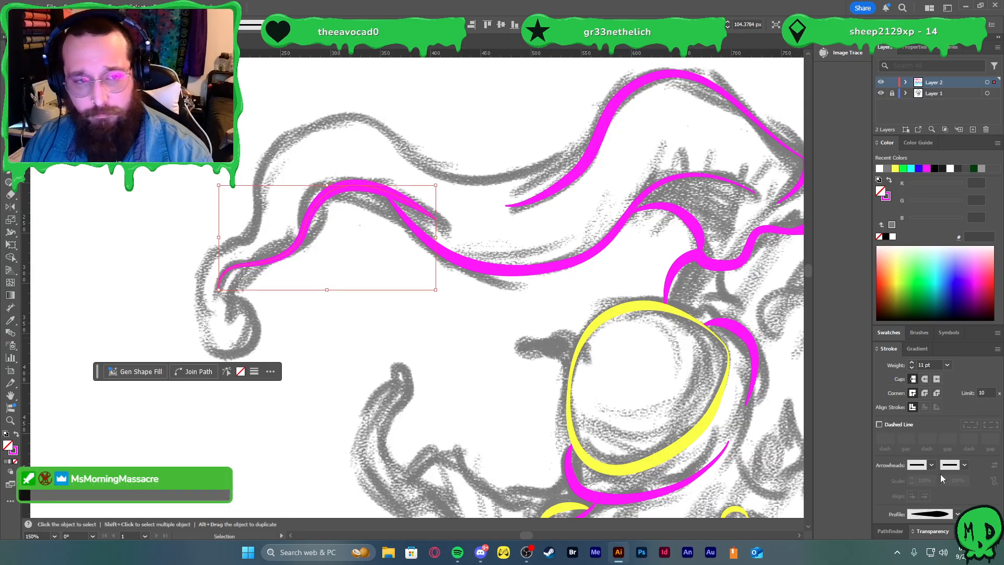
pyautogui.click(538, 309)
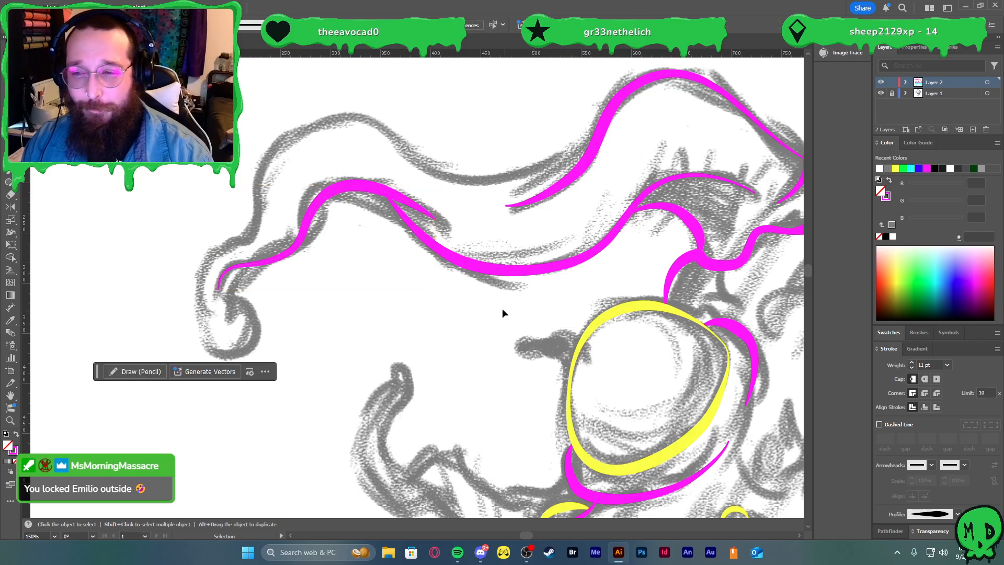
# - Draw a Pen path from the upper-left horn's thick inner line along its upper edge, over the hump and down to the narrow bend
pyautogui.scroll(-1, 481, 309)
pyautogui.hscroll(-2, 467, 305)
pyautogui.scroll(1, 438, 299)
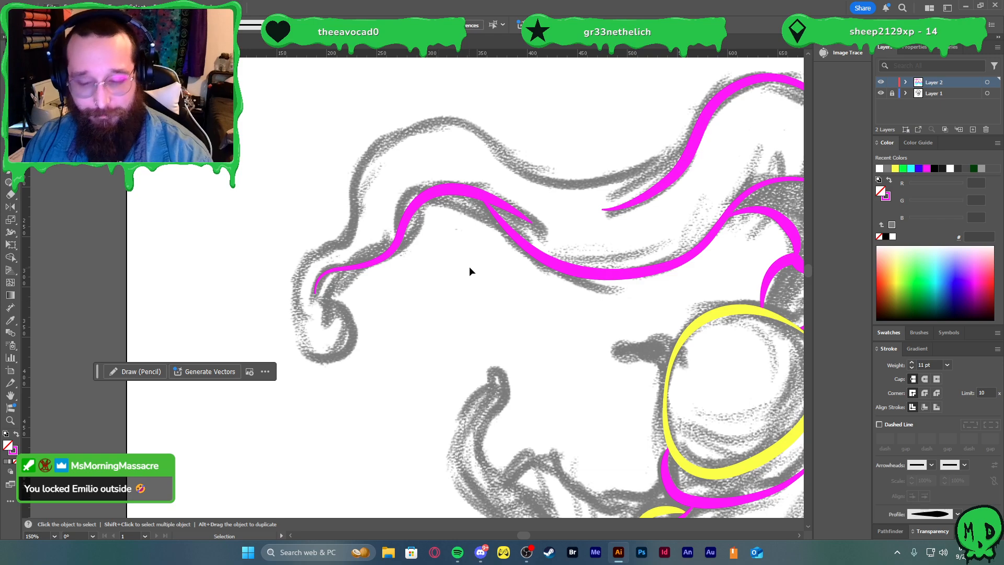
pyautogui.press('p')
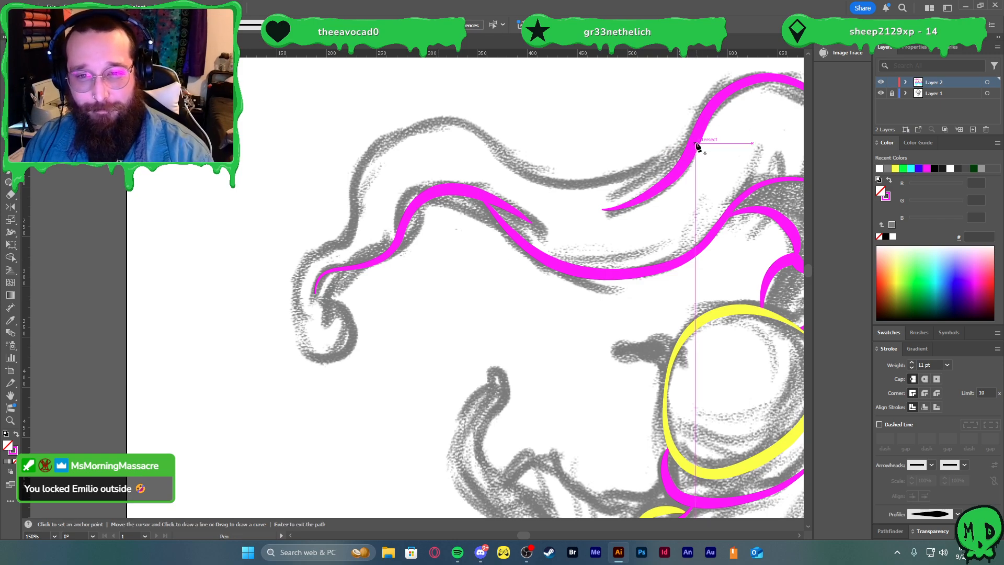
pyautogui.click(693, 143)
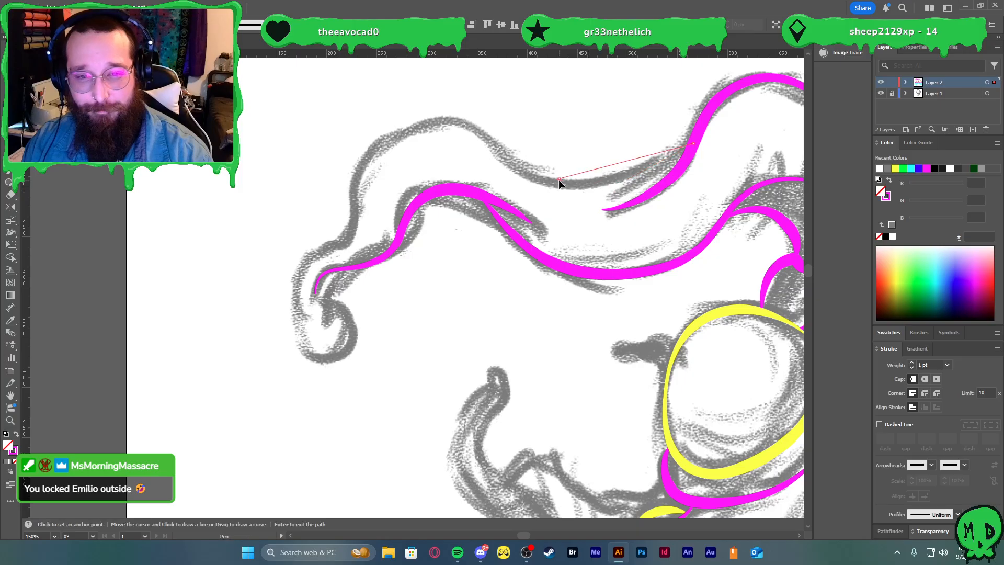
pyautogui.moveTo(559, 180); pyautogui.dragTo(487, 157)
pyautogui.moveTo(458, 125); pyautogui.dragTo(412, 112)
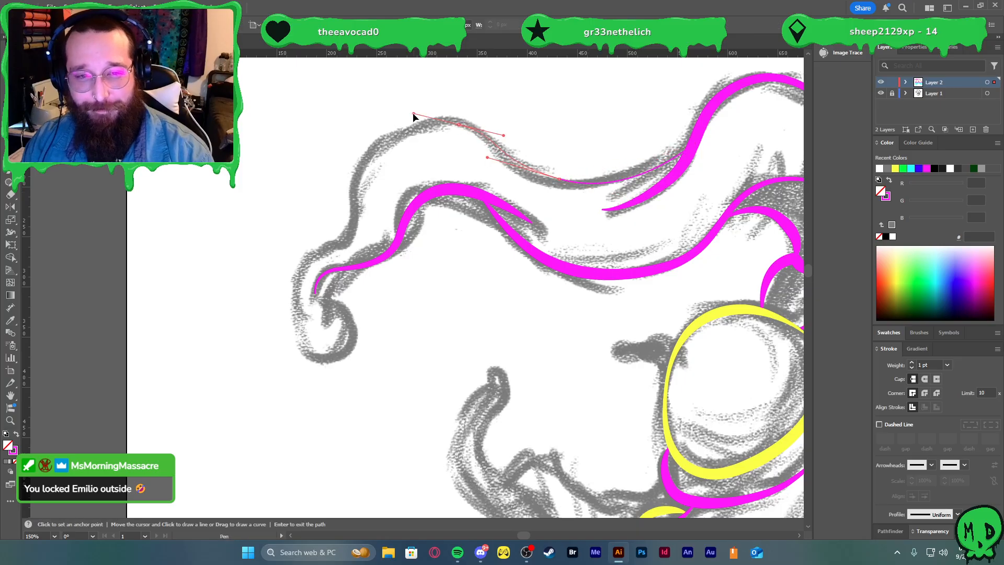
pyautogui.moveTo(351, 192)
pyautogui.mouseDown()
pyautogui.moveTo(342, 250)
pyautogui.moveTo(317, 256)
pyautogui.mouseUp()
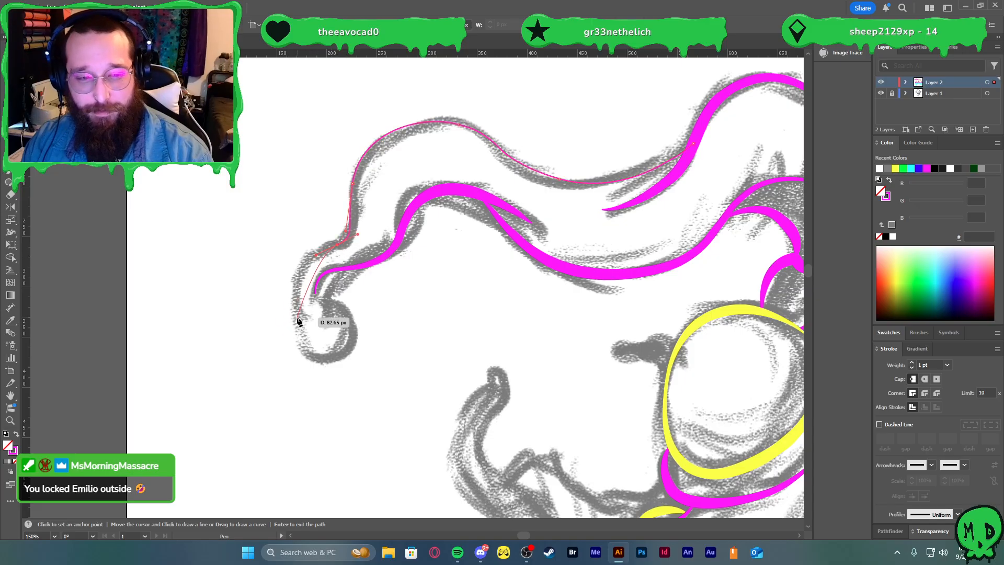
# - Continue the upper-edge path around the outside of the horn's curled tip and end it inside the curl
pyautogui.scroll(-3, 314, 328)
pyautogui.hscroll(3, 354, 363)
pyautogui.hscroll(-1, 329, 363)
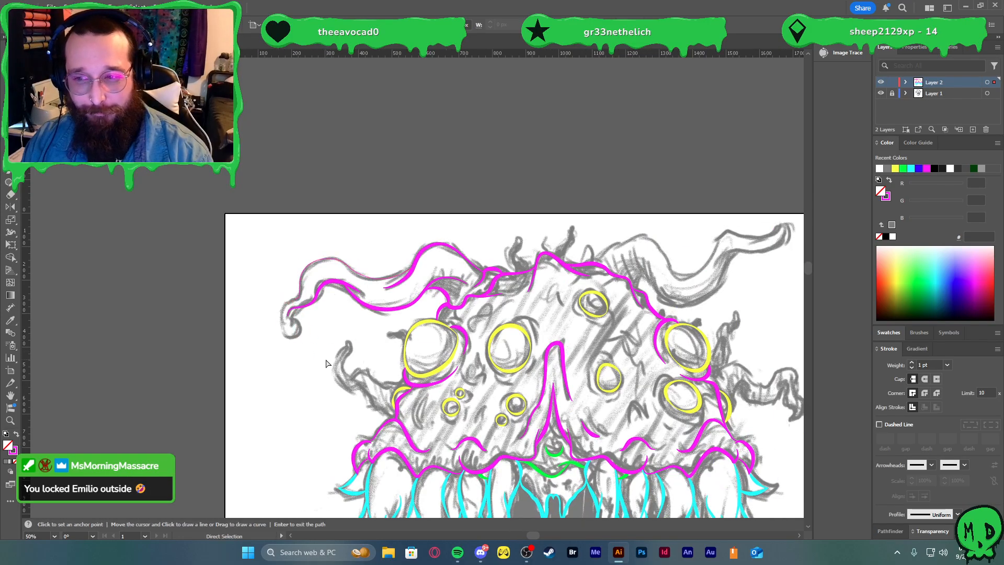
pyautogui.hscroll(-2, 326, 362)
pyautogui.scroll(3, 314, 359)
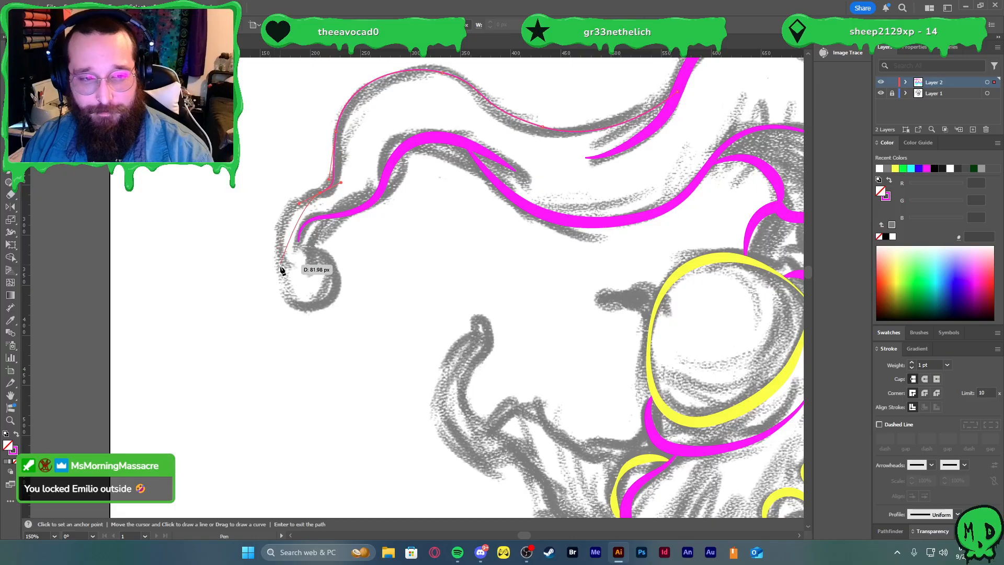
pyautogui.moveTo(280, 264); pyautogui.dragTo(302, 260)
pyautogui.press('v')
pyautogui.click(320, 278)
# - Draw a short curved Pen path from the horn's lower-edge line down into the centre of the curled tip
pyautogui.press('p')
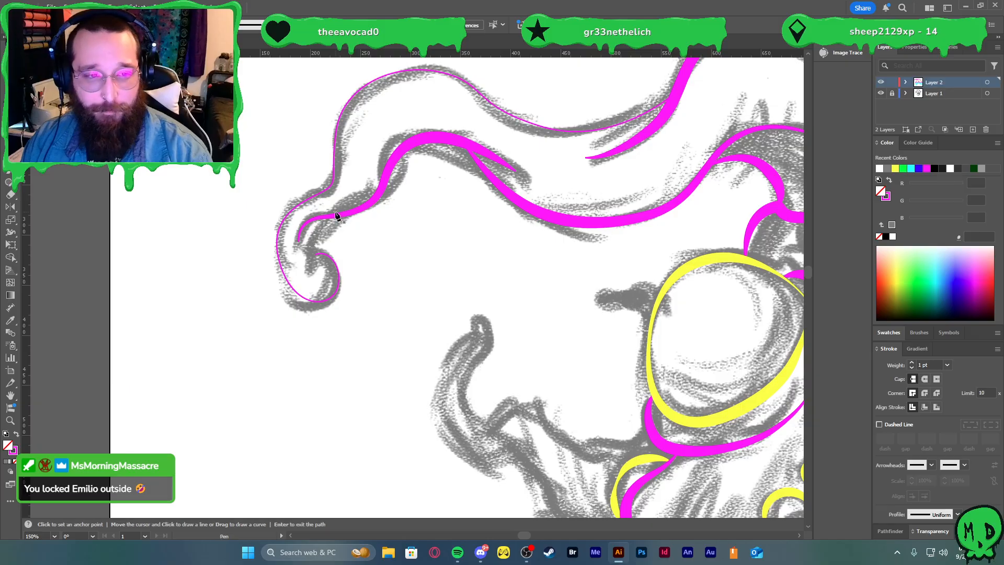
pyautogui.click(333, 215)
pyautogui.click(316, 274)
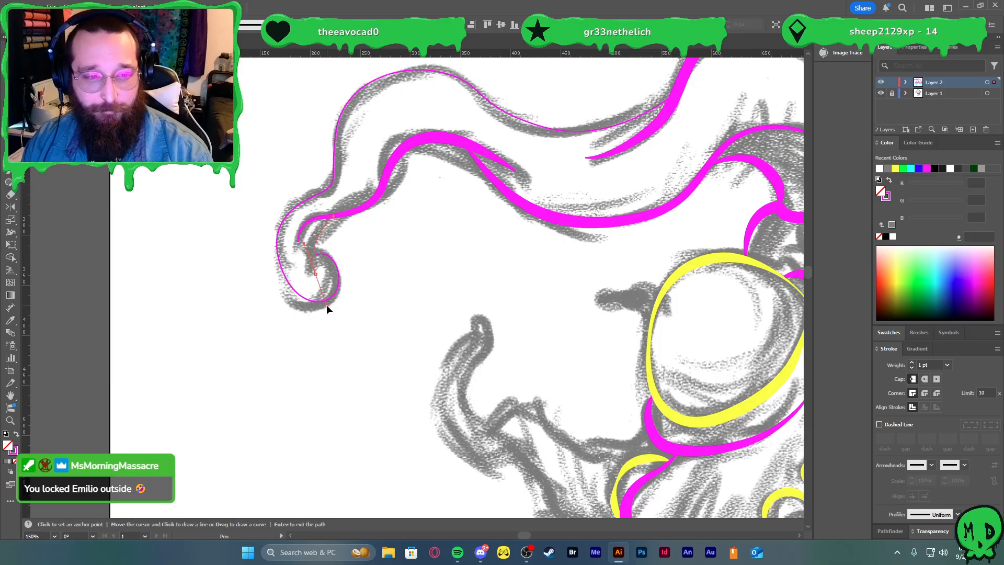
pyautogui.moveTo(327, 304); pyautogui.dragTo(333, 309)
# - Move the end anchor of the outer curl path to meet the short inner curl line
pyautogui.press('a')
pyautogui.scroll(3, 309, 263)
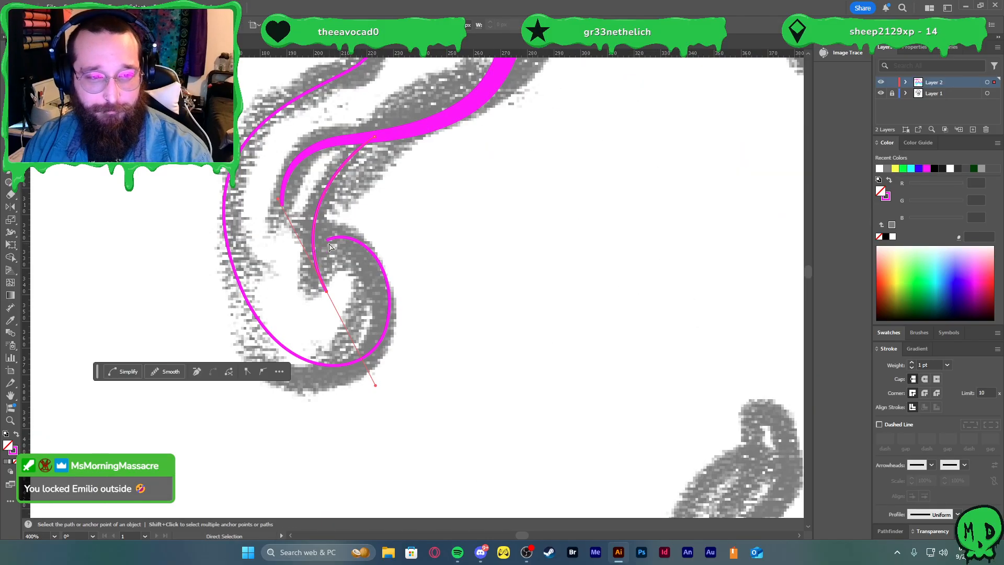
pyautogui.moveTo(329, 242); pyautogui.dragTo(320, 272)
pyautogui.scroll(-2, 365, 246)
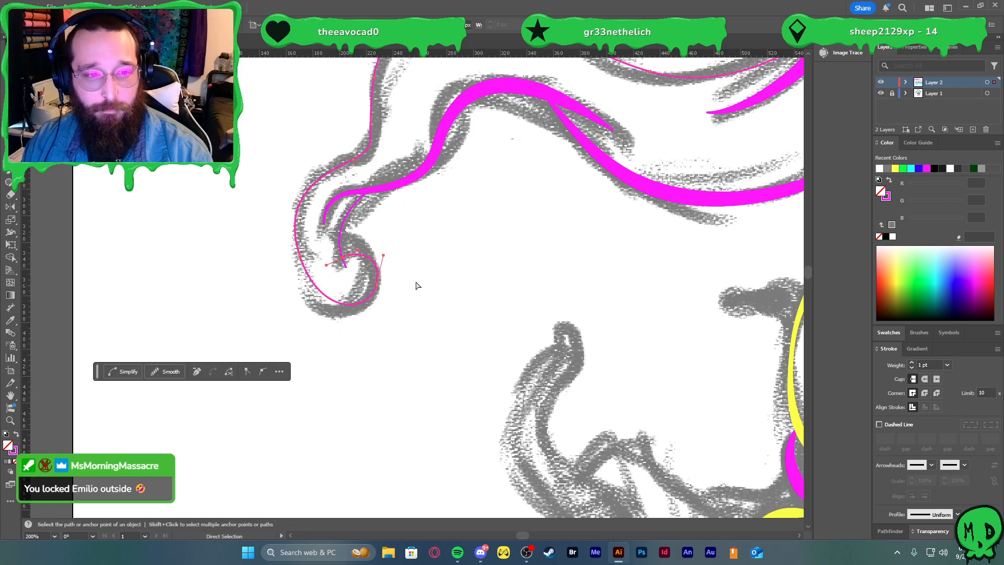
# - Give both new horn tip paths the tapered width profile and the neighbouring 11 pt magenta stroke
pyautogui.press('v')
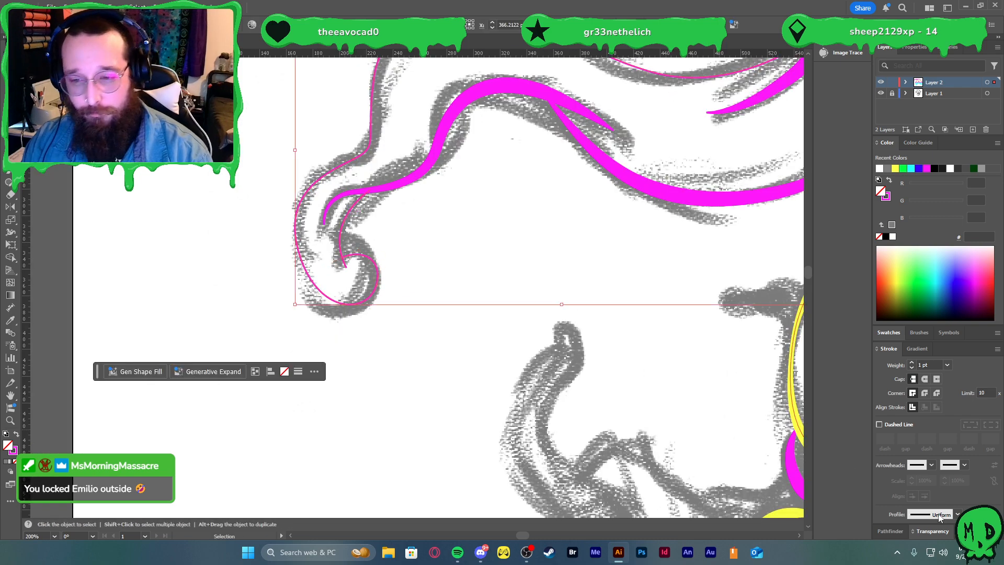
pyautogui.click(939, 517)
pyautogui.click(921, 472)
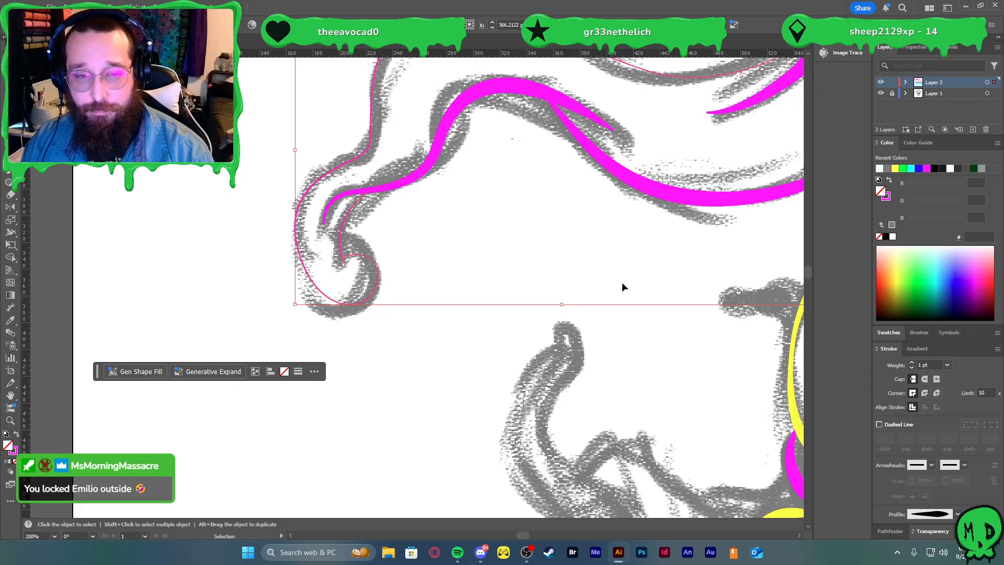
pyautogui.press('i')
pyautogui.click(622, 173)
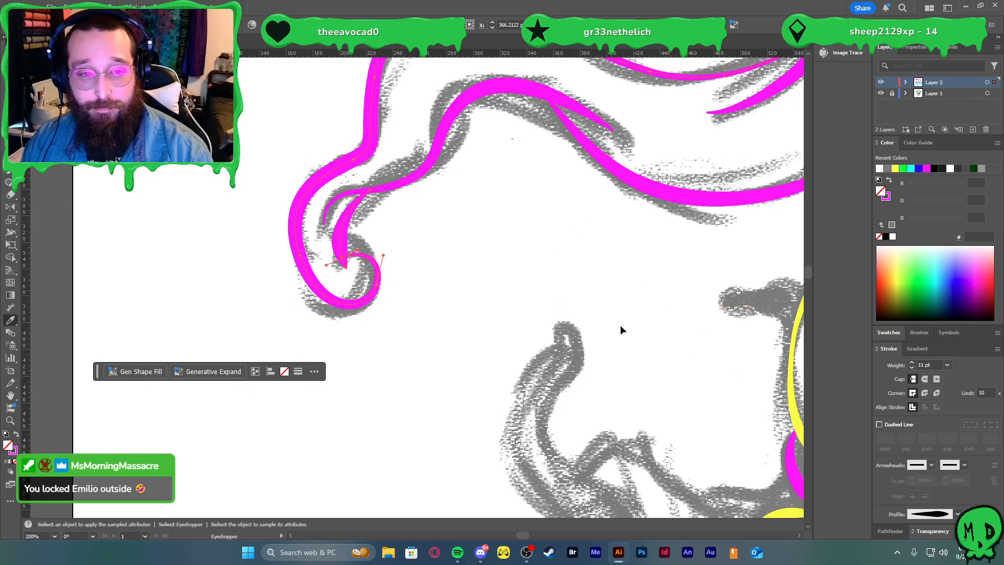
pyautogui.press('v')
pyautogui.click(516, 246)
pyautogui.scroll(-2, 499, 218)
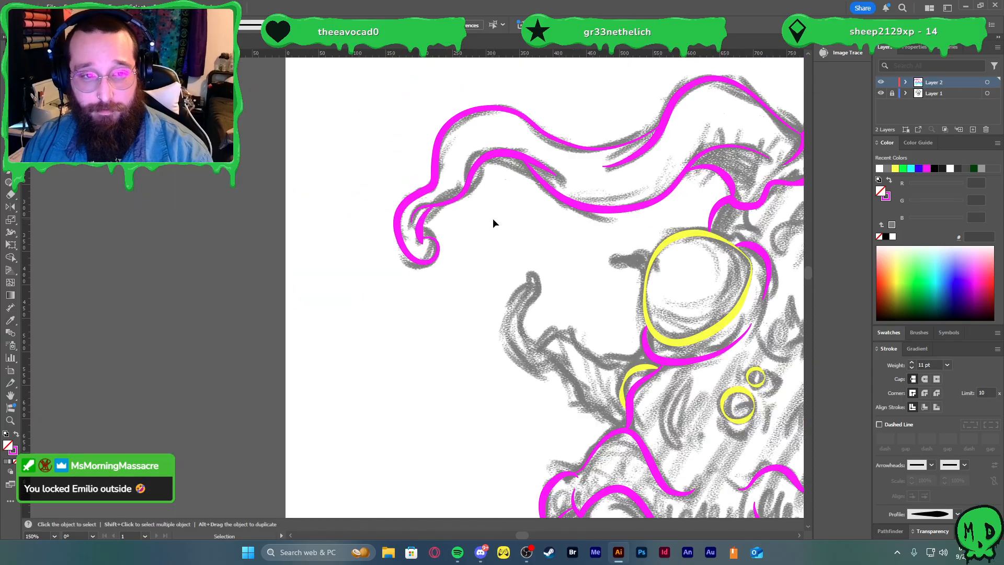
# - Flip the width profile along the long upper horn path and the short inner curl line, and set the curl line's weight to 4 pt
pyautogui.click(435, 175)
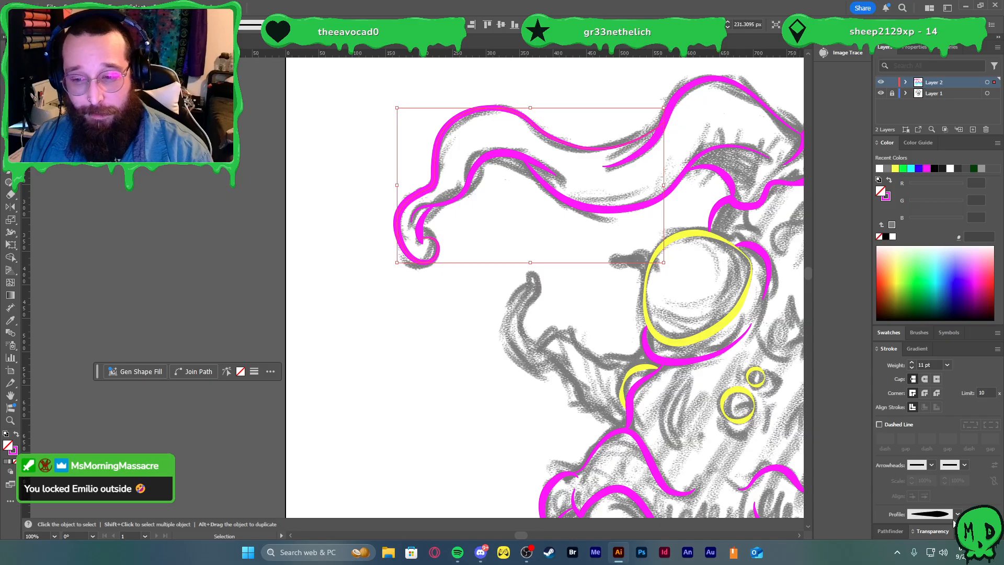
pyautogui.click(979, 513)
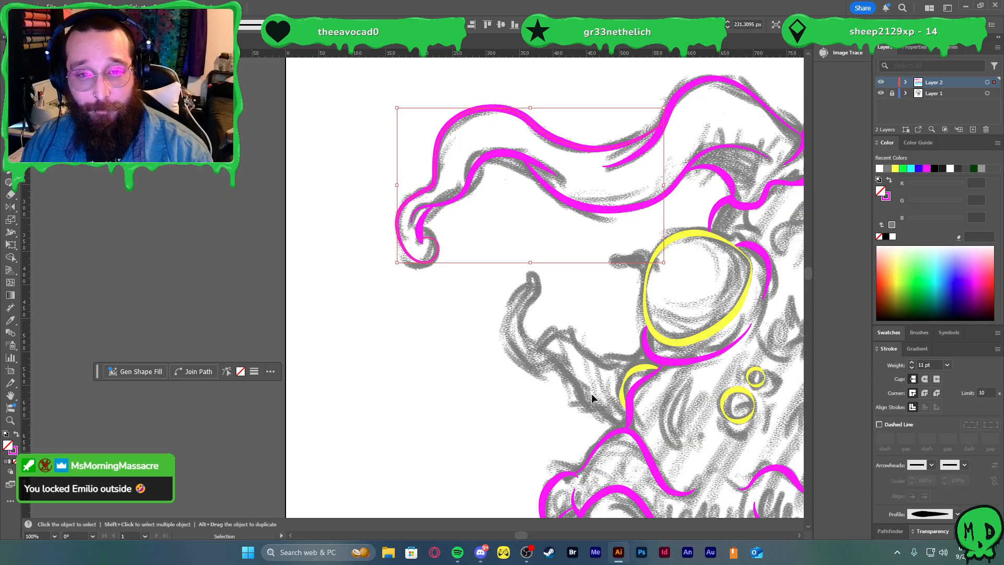
pyautogui.click(426, 230)
pyautogui.click(979, 514)
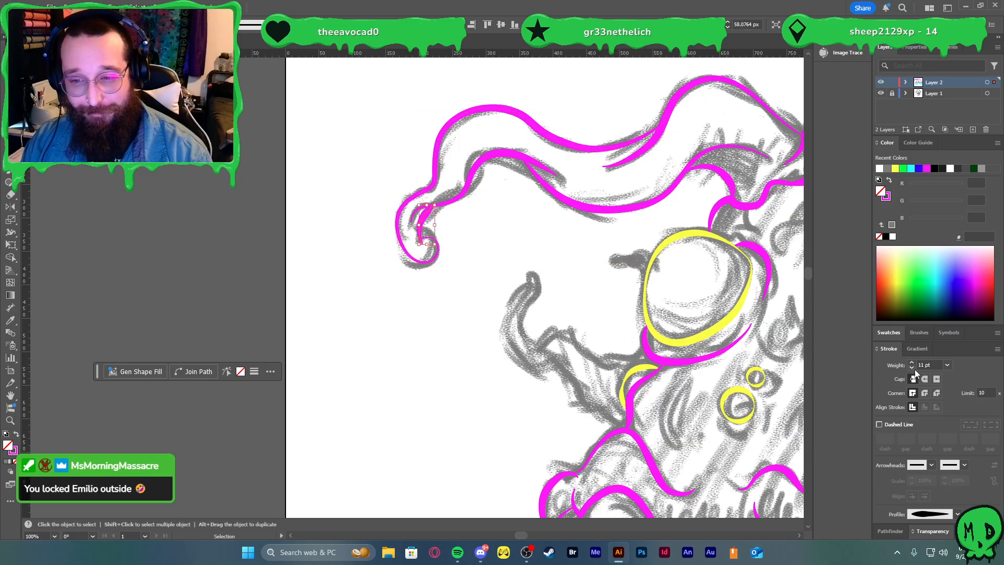
pyautogui.click(566, 225)
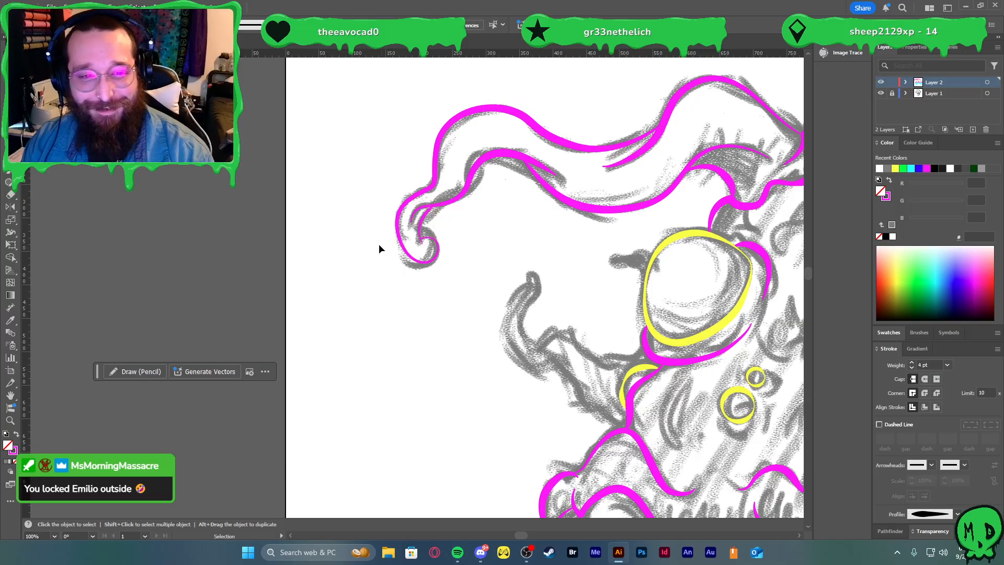
# - Examine the traced horn's curled tip up close and against the whole monster head
pyautogui.scroll(3, 379, 244)
pyautogui.scroll(-4, 606, 277)
pyautogui.hscroll(3, 588, 284)
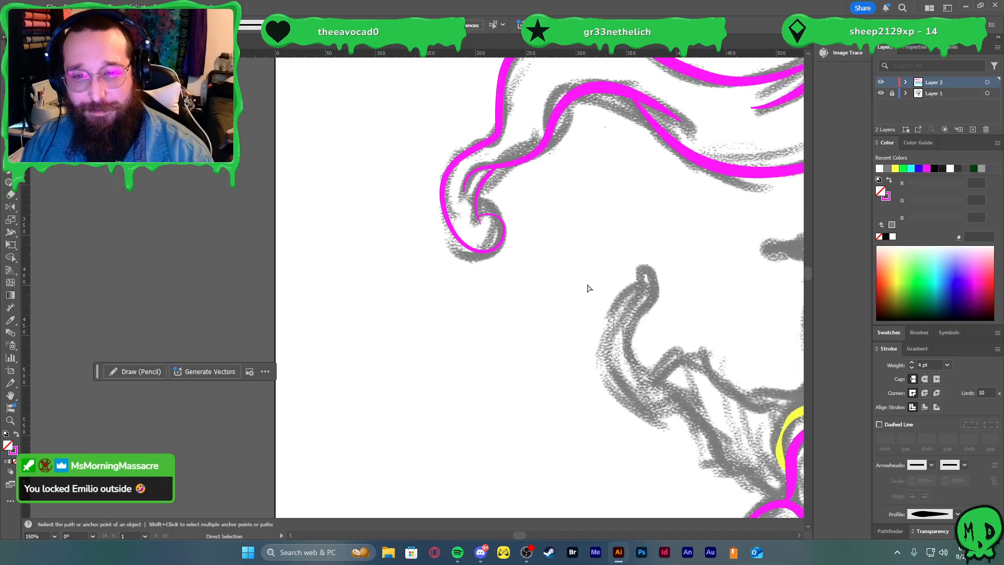
pyautogui.scroll(-2, 588, 288)
pyautogui.scroll(-1, 582, 287)
pyautogui.hscroll(1, 581, 288)
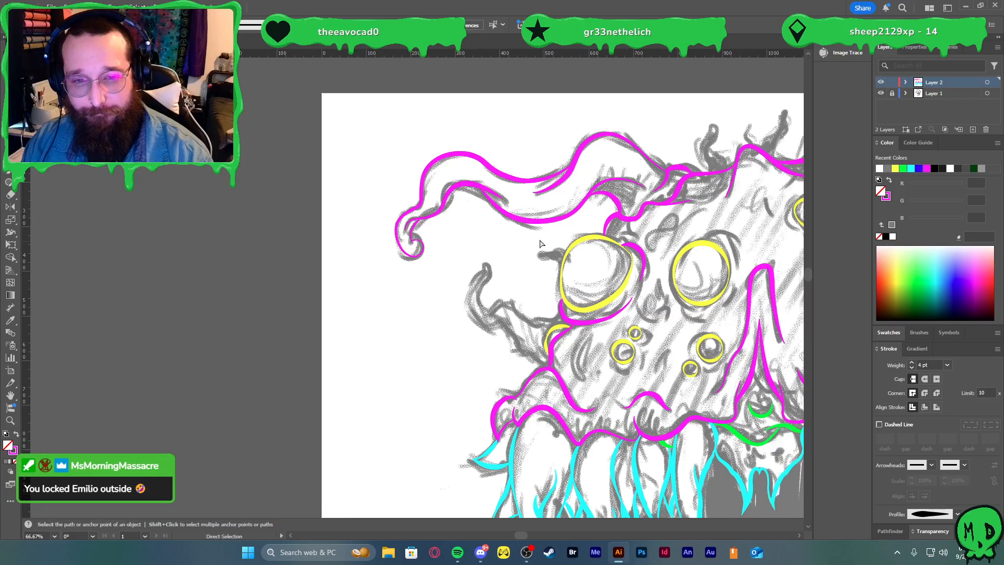
pyautogui.scroll(-2, 541, 243)
pyautogui.hscroll(1, 627, 262)
pyautogui.scroll(-2, 654, 264)
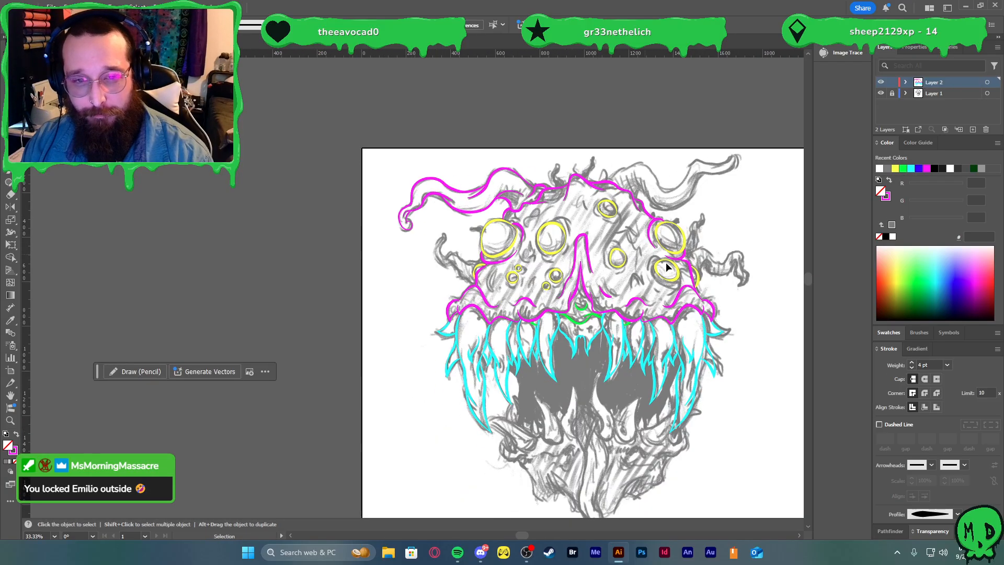
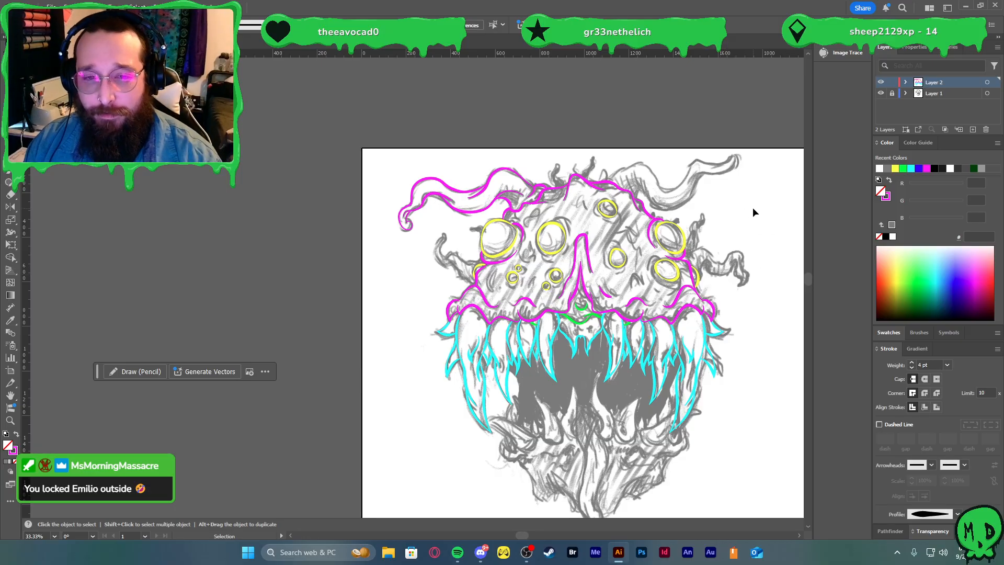
# - Draw a short curved Pen path at the base of the upper-right horn, ending on the head contour
pyautogui.scroll(5, 650, 196)
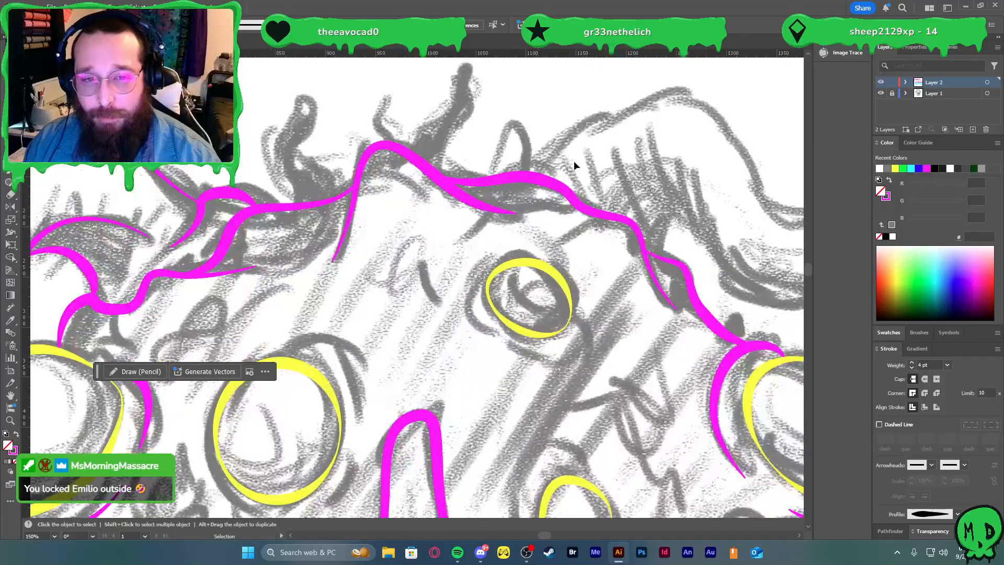
pyautogui.press('p')
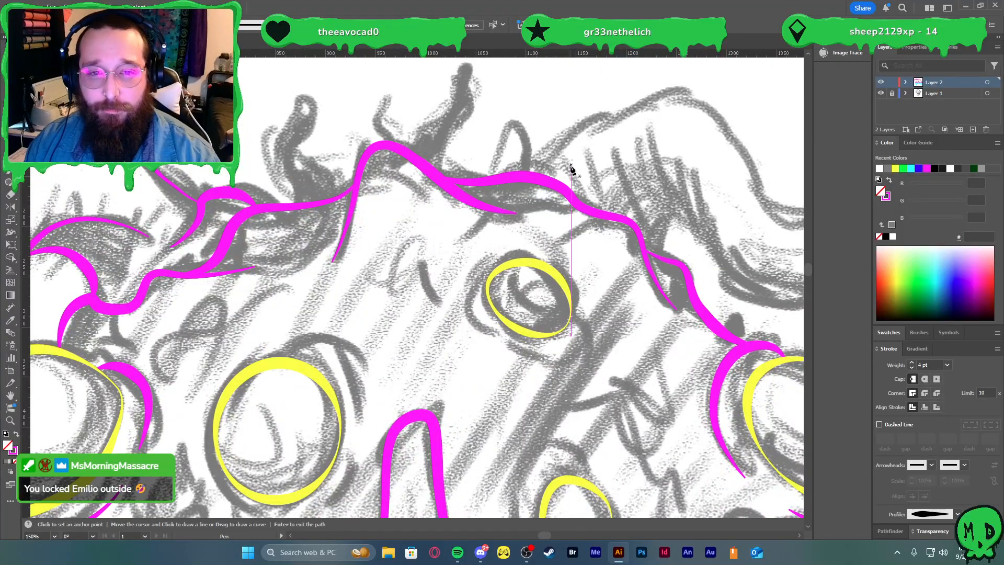
pyautogui.click(571, 166)
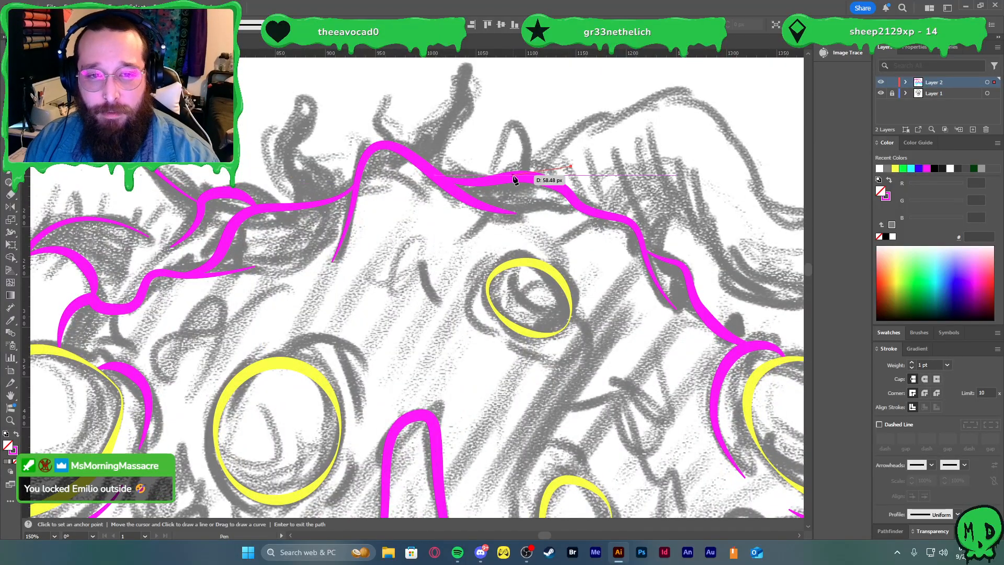
pyautogui.moveTo(512, 179)
pyautogui.mouseDown()
pyautogui.moveTo(497, 224)
pyautogui.moveTo(500, 203)
pyautogui.mouseUp()
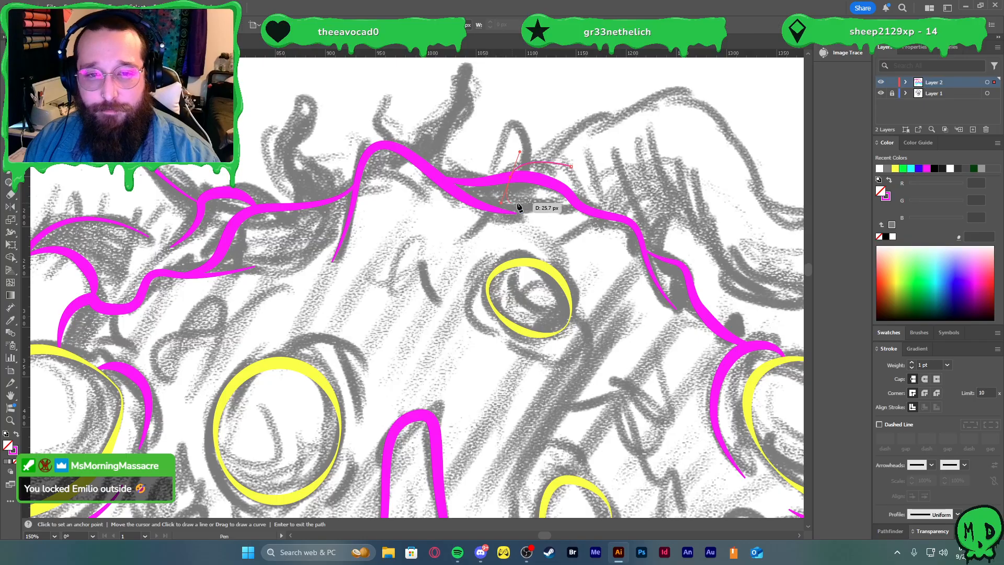
# - Give the short horn base path the head contour's 11 pt magenta stroke and the tapered width profile
pyautogui.press('i')
pyautogui.click(624, 222)
pyautogui.press('v')
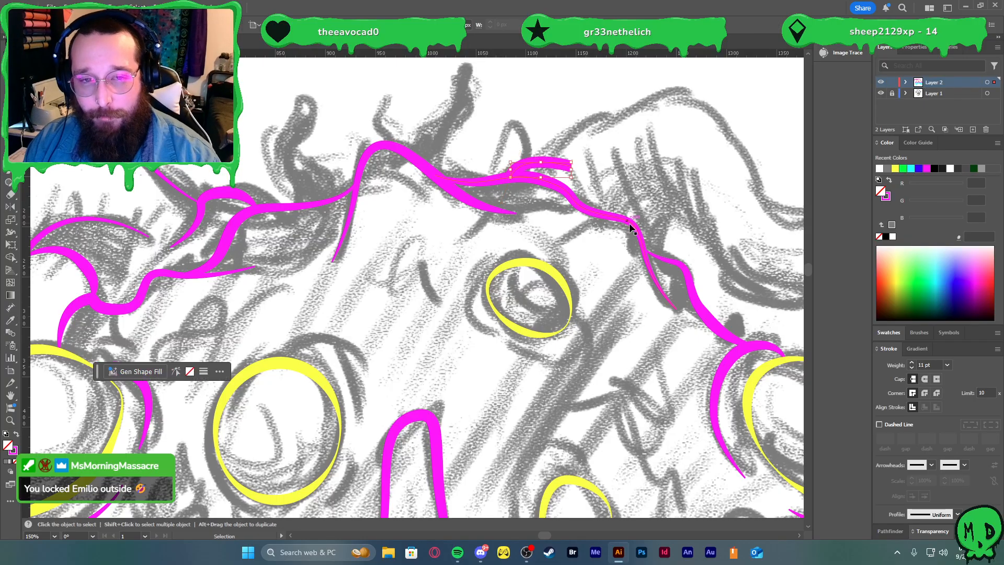
pyautogui.click(957, 514)
pyautogui.click(944, 475)
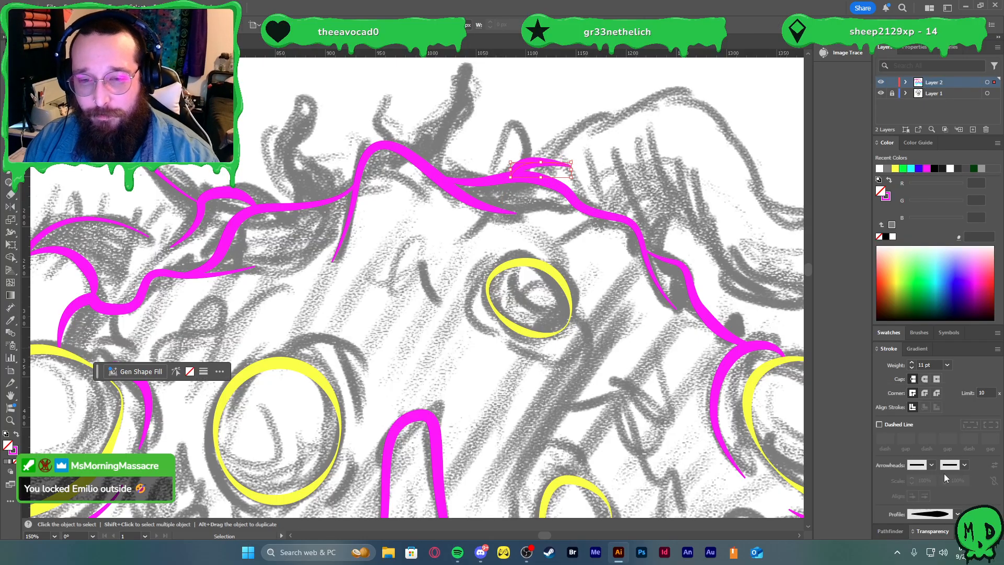
pyautogui.click(575, 247)
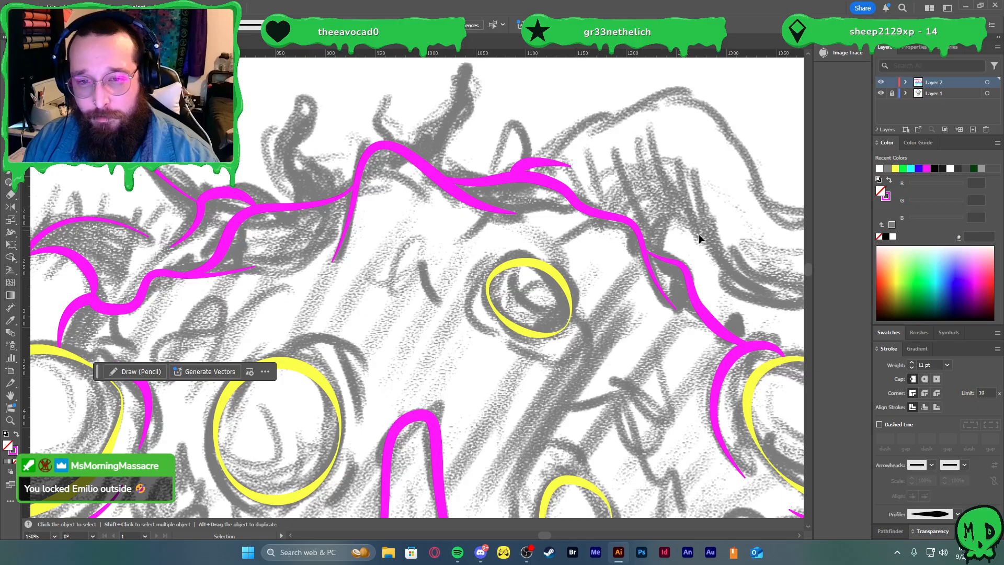
# - Draw a curved Pen path along the upper-right horn's lower edge, from its shaded base through the dip to the bend before the tip
pyautogui.scroll(-2, 698, 234)
pyautogui.hscroll(3, 708, 236)
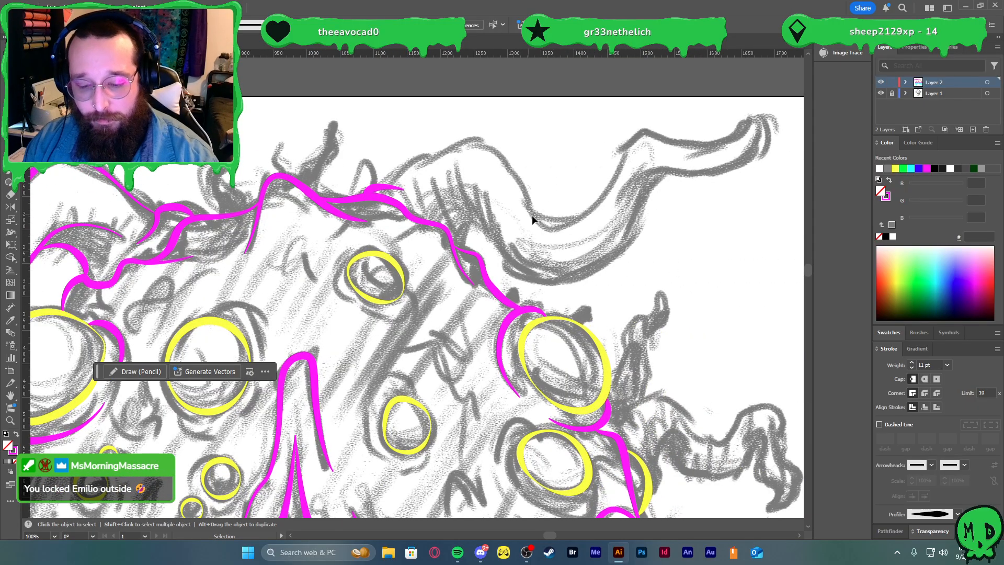
pyautogui.press('p')
pyautogui.click(459, 192)
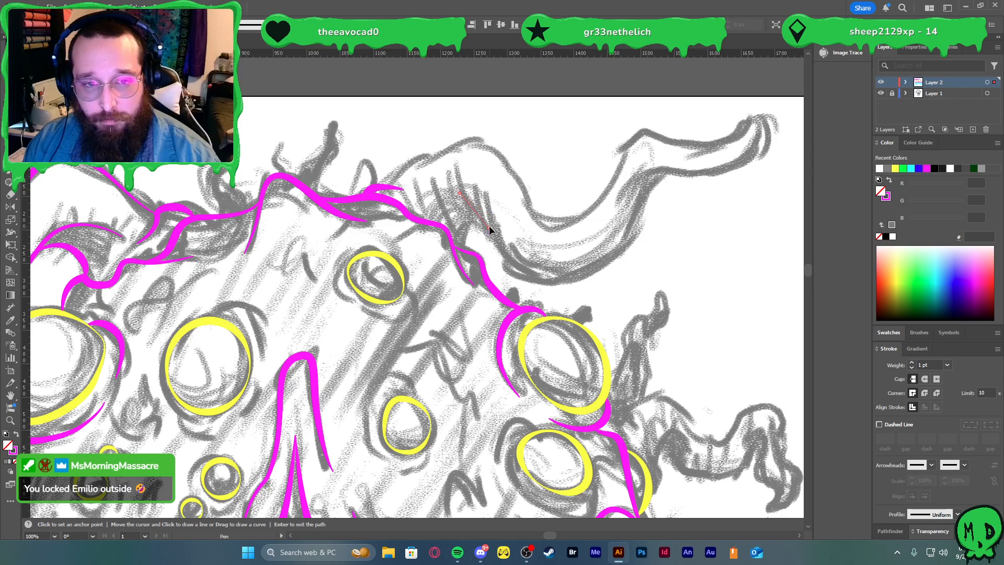
pyautogui.moveTo(501, 265)
pyautogui.mouseDown()
pyautogui.moveTo(497, 256)
pyautogui.moveTo(503, 262)
pyautogui.mouseUp()
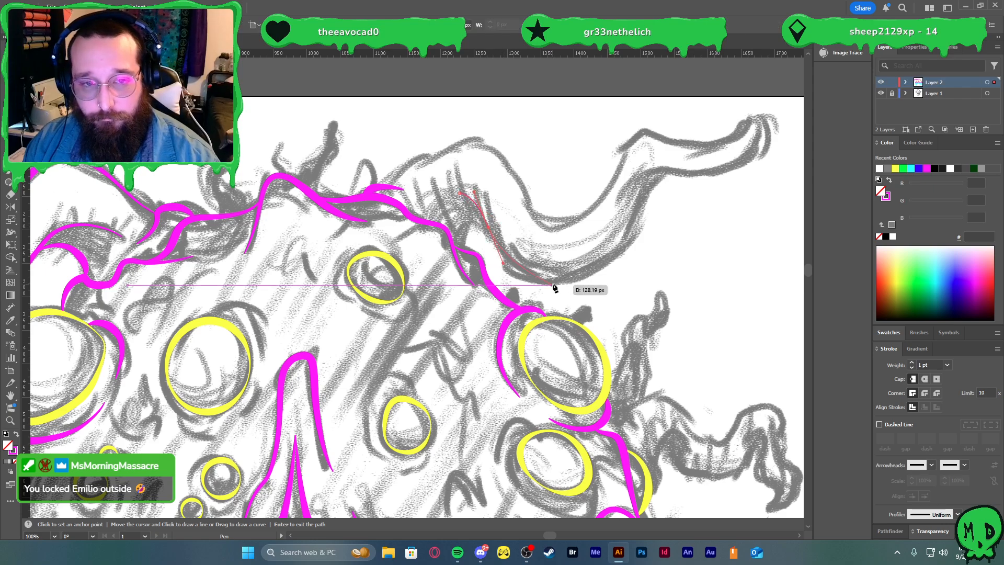
pyautogui.moveTo(612, 268); pyautogui.dragTo(613, 268)
pyautogui.press('Return')
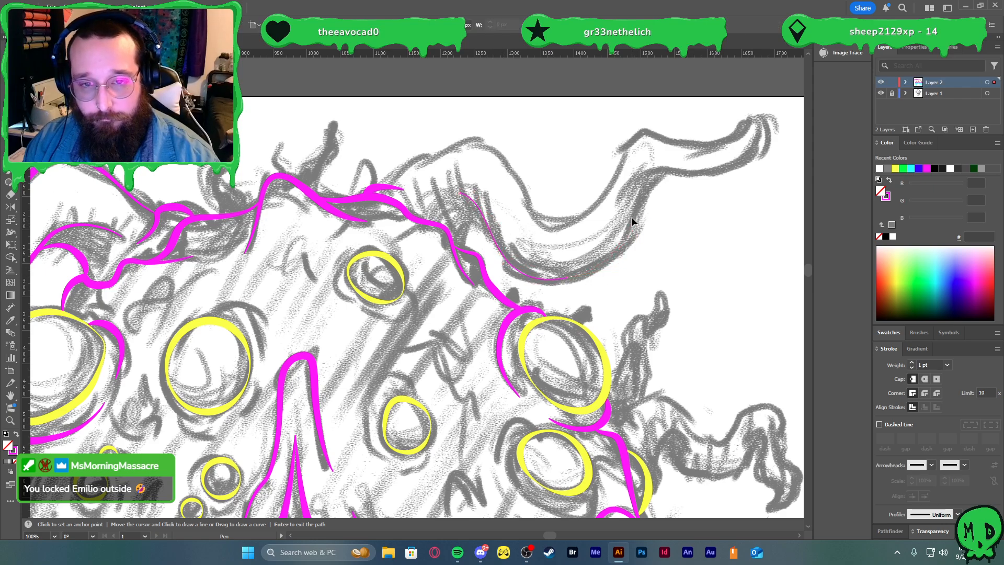
pyautogui.moveTo(644, 191); pyautogui.dragTo(676, 174)
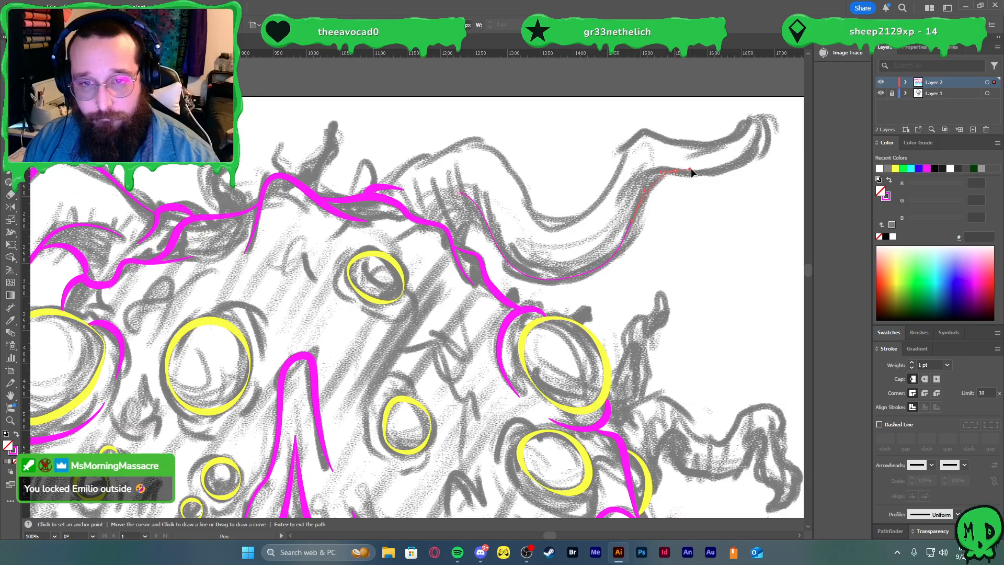
pyautogui.press('v')
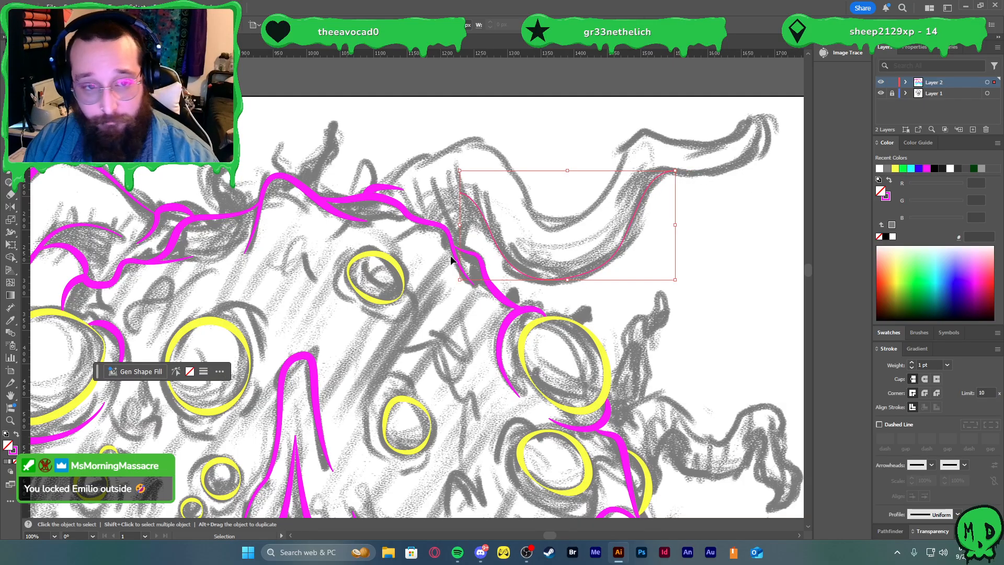
# - Give the horn's lower edge path the head contour's 11 pt magenta stroke and a tapered width profile
pyautogui.press('i')
pyautogui.click(386, 189)
pyautogui.press('v')
pyautogui.click(438, 202)
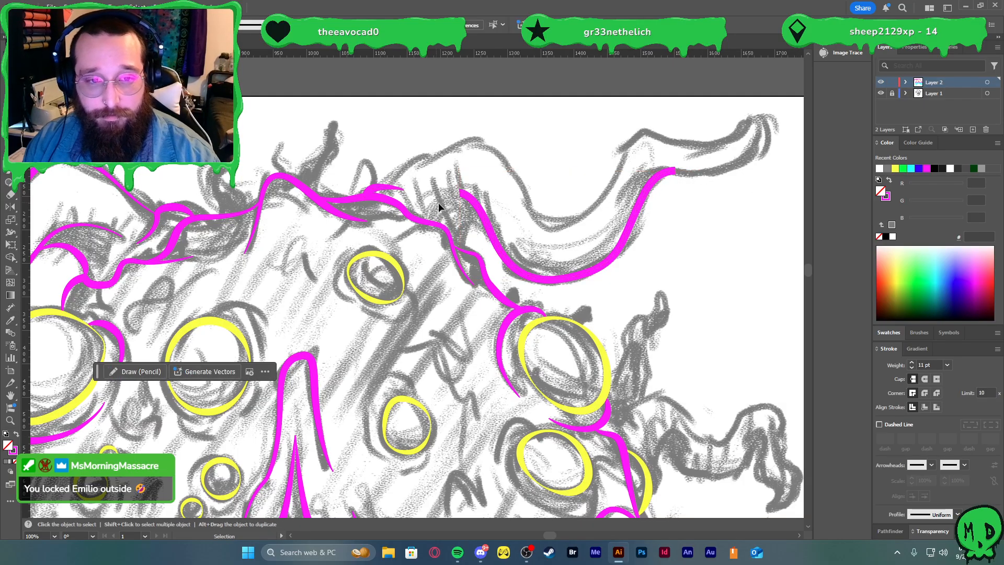
pyautogui.click(555, 269)
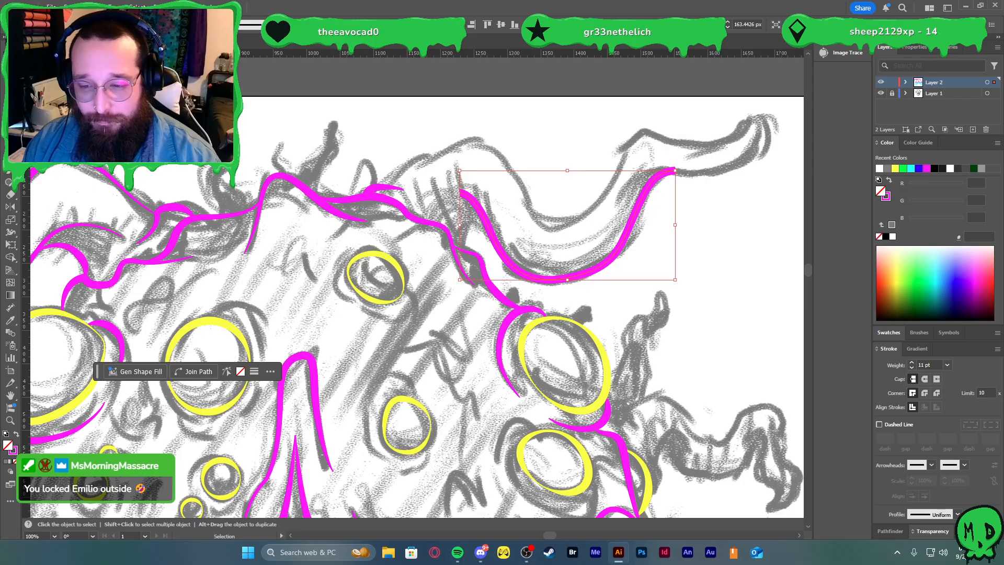
pyautogui.click(933, 515)
pyautogui.click(938, 479)
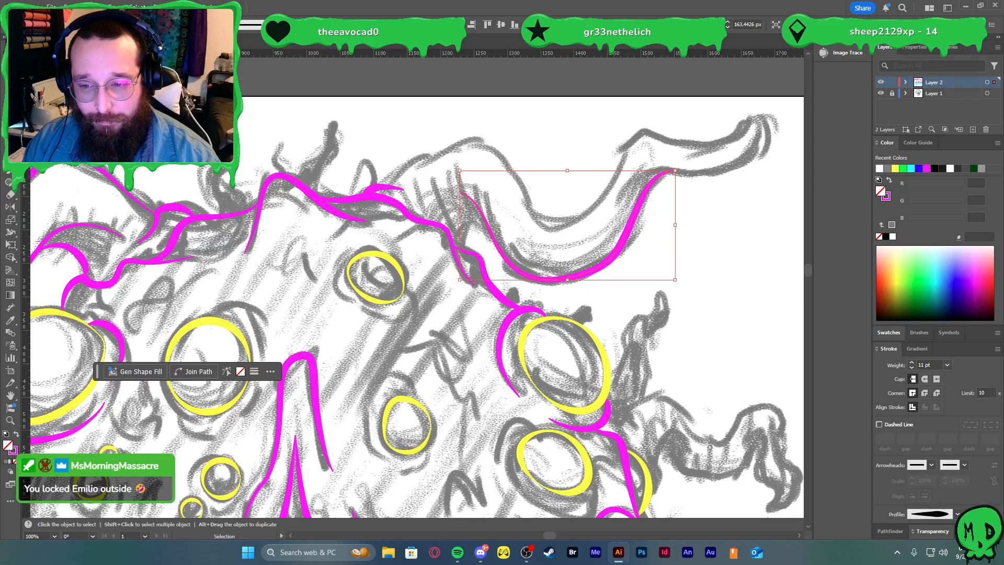
pyautogui.click(705, 311)
# - Draw a short curved Pen path linking the horn's lower edge line to the head contour below it
pyautogui.scroll(2, 451, 206)
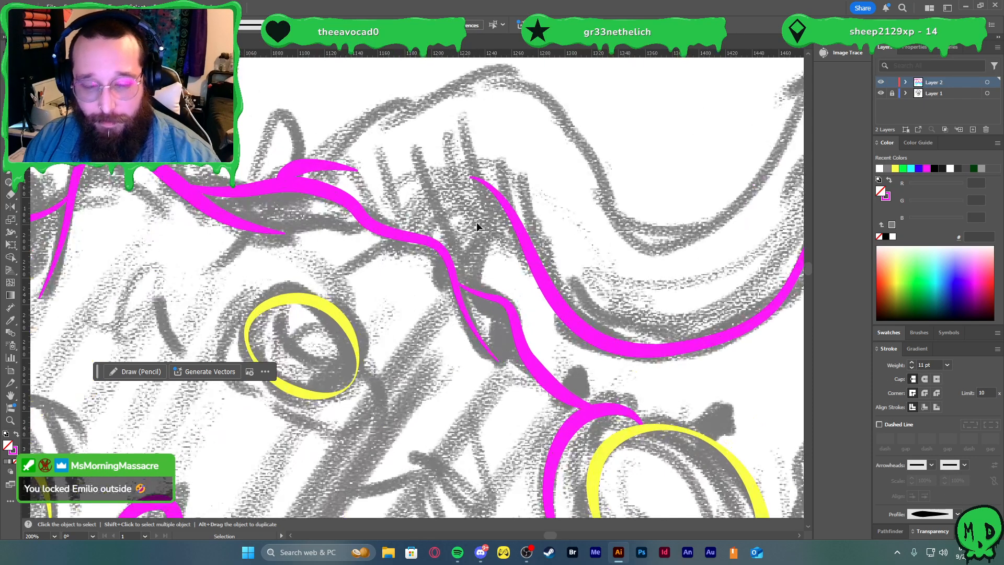
pyautogui.press('p')
pyautogui.click(517, 226)
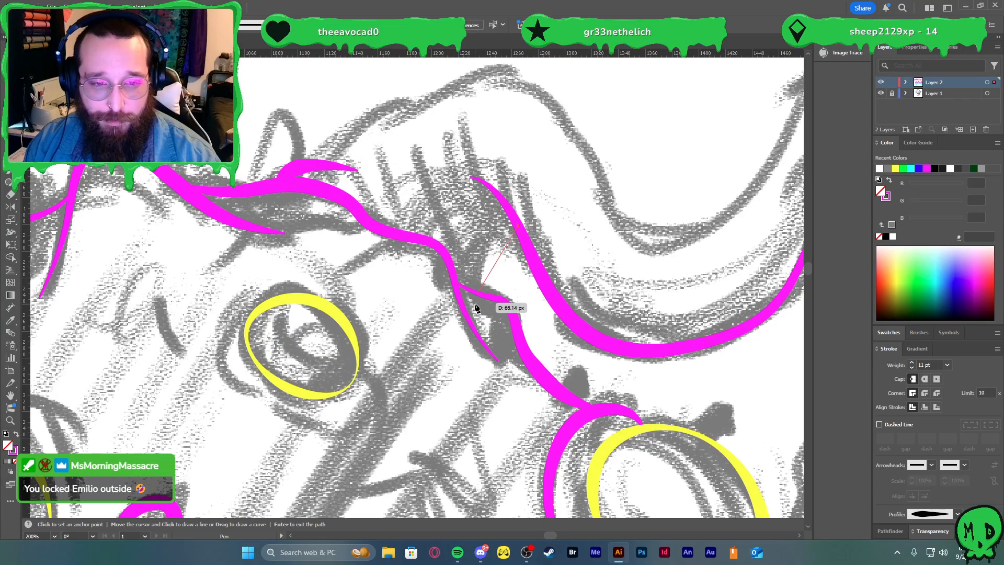
pyautogui.moveTo(481, 294); pyautogui.dragTo(490, 313)
pyautogui.moveTo(497, 350); pyautogui.dragTo(491, 352)
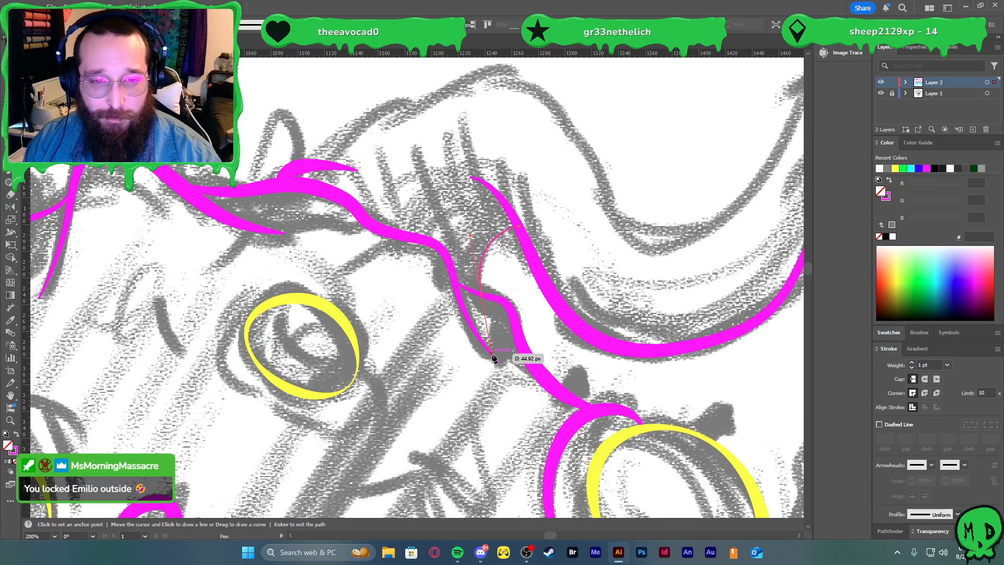
# - Apply the horn line's 11 pt magenta stroke and the tapered width profile to the short connecting path
pyautogui.press('i')
pyautogui.click(552, 291)
pyautogui.press('v')
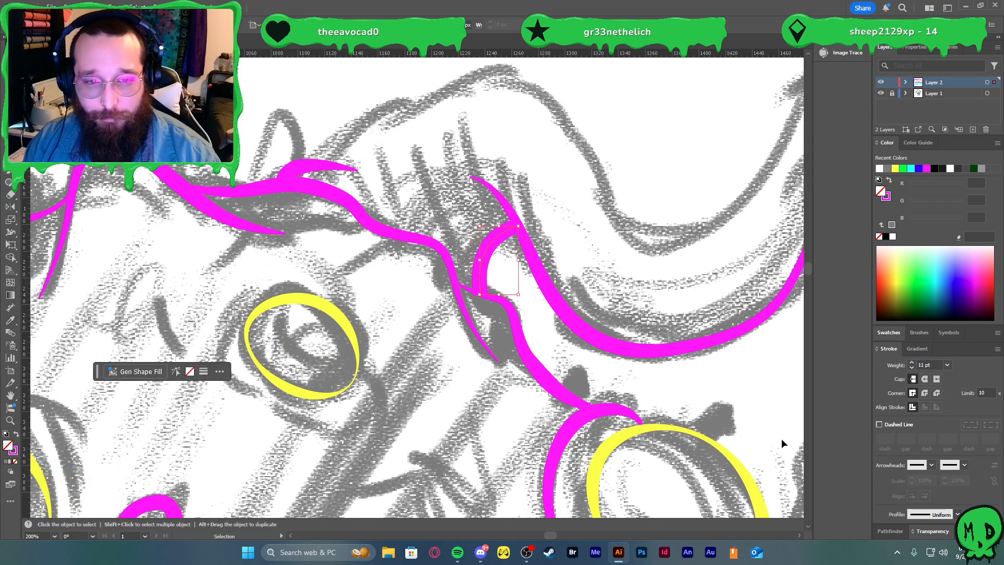
pyautogui.click(958, 514)
pyautogui.click(930, 426)
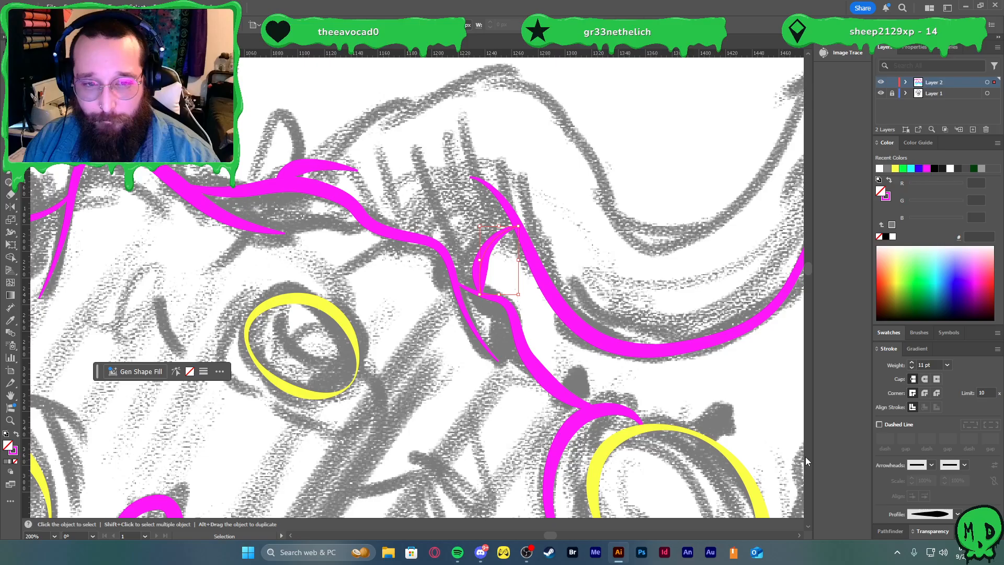
pyautogui.click(733, 391)
# - Trace the horn's upper edge with a Pen path from the base over the hump and down through the dip
pyautogui.scroll(-1, 697, 368)
pyautogui.scroll(1, 680, 345)
pyautogui.press('p')
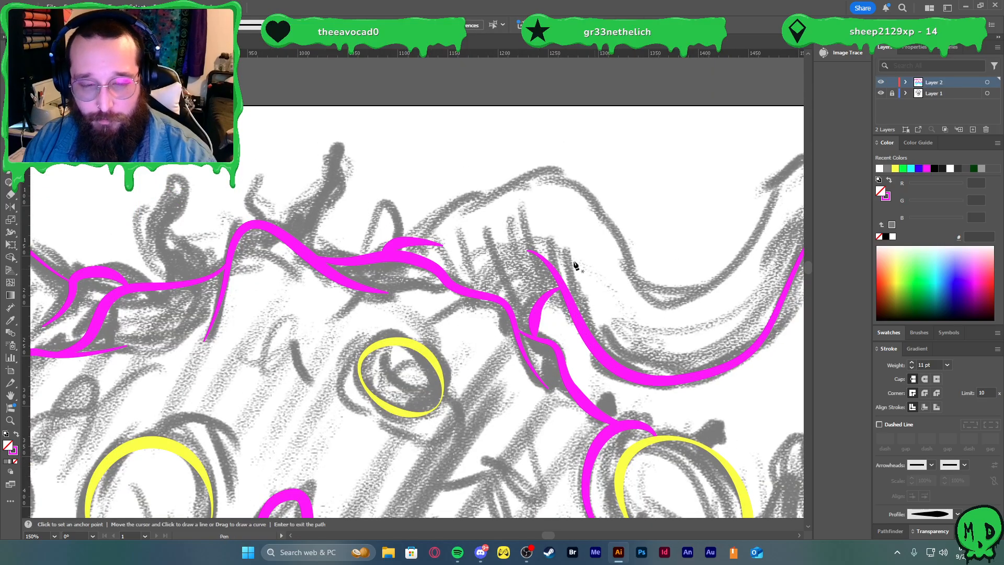
pyautogui.click(464, 209)
pyautogui.click(480, 210)
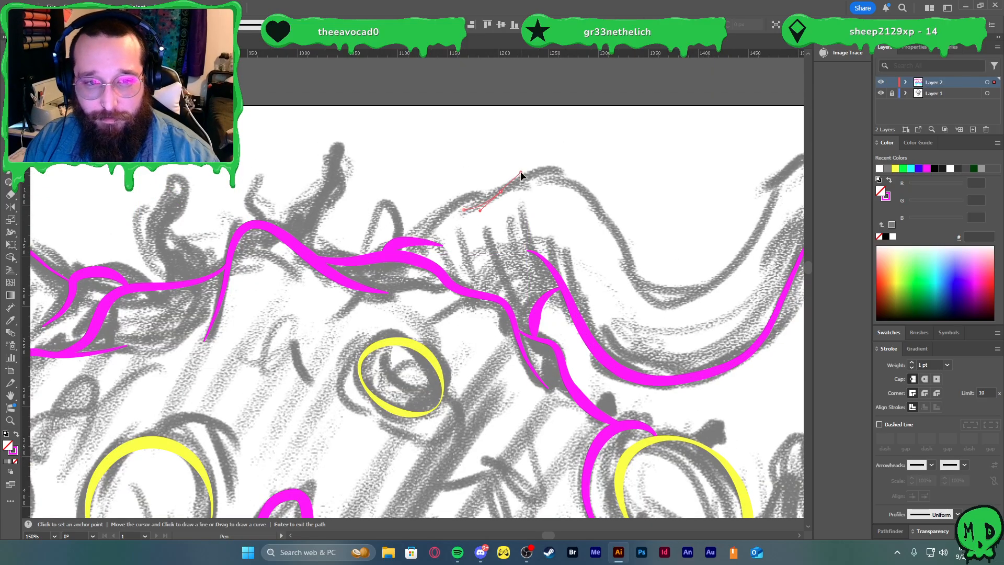
pyautogui.moveTo(520, 173); pyautogui.dragTo(522, 173)
pyautogui.moveTo(589, 195); pyautogui.dragTo(613, 237)
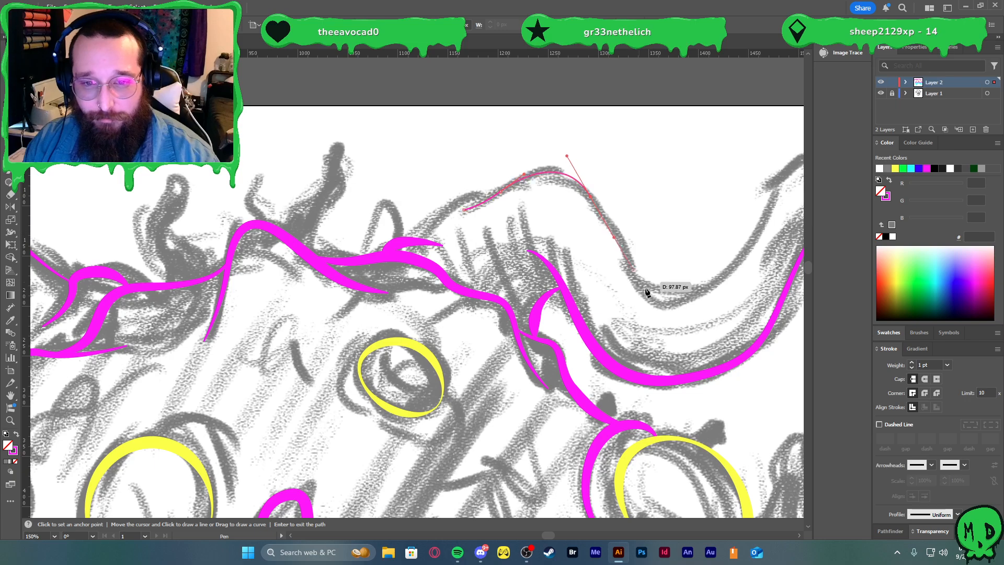
pyautogui.click(668, 302)
pyautogui.moveTo(708, 307); pyautogui.dragTo(691, 227)
# - Continue the upper edge path over the horn's second bend toward the tip and end it there
pyautogui.scroll(-3, 723, 296)
pyautogui.hscroll(1, 719, 294)
pyautogui.scroll(3, 704, 278)
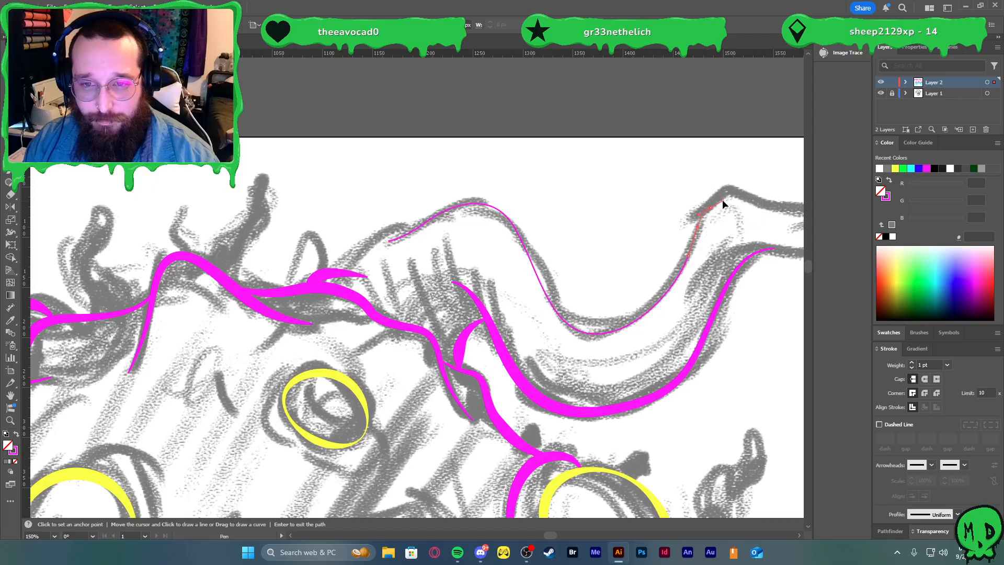
pyautogui.moveTo(726, 193); pyautogui.dragTo(747, 199)
pyautogui.scroll(-3, 773, 219)
pyautogui.hscroll(1, 753, 224)
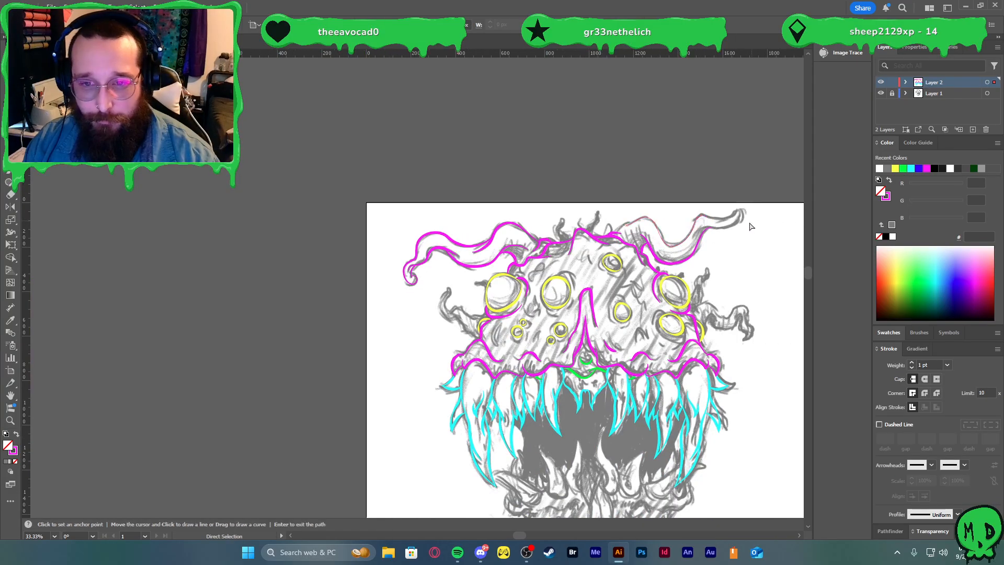
pyautogui.scroll(3, 751, 224)
pyautogui.moveTo(627, 236); pyautogui.dragTo(643, 232)
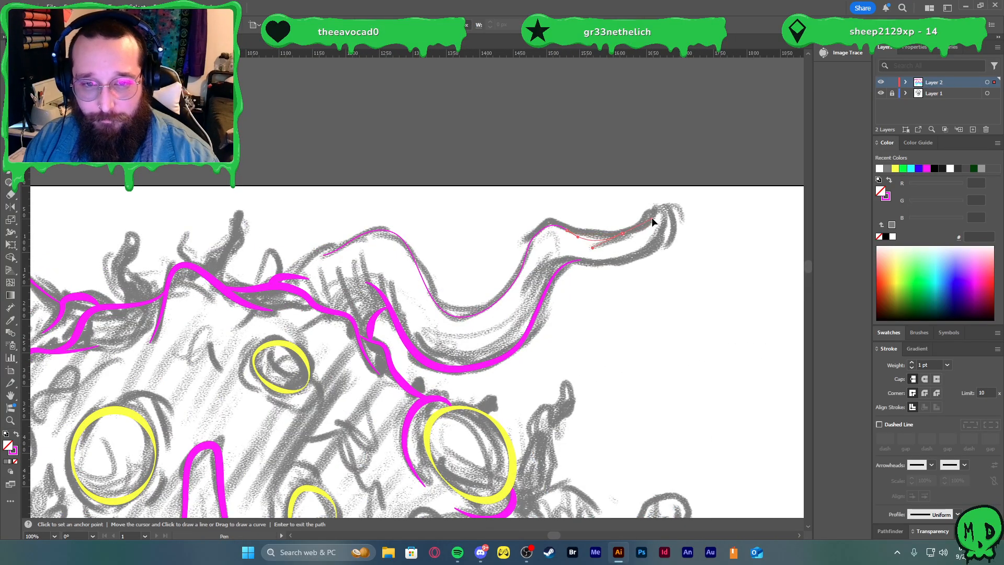
pyautogui.press('Return')
pyautogui.hotkey('ctrl', 'shift', 'a')
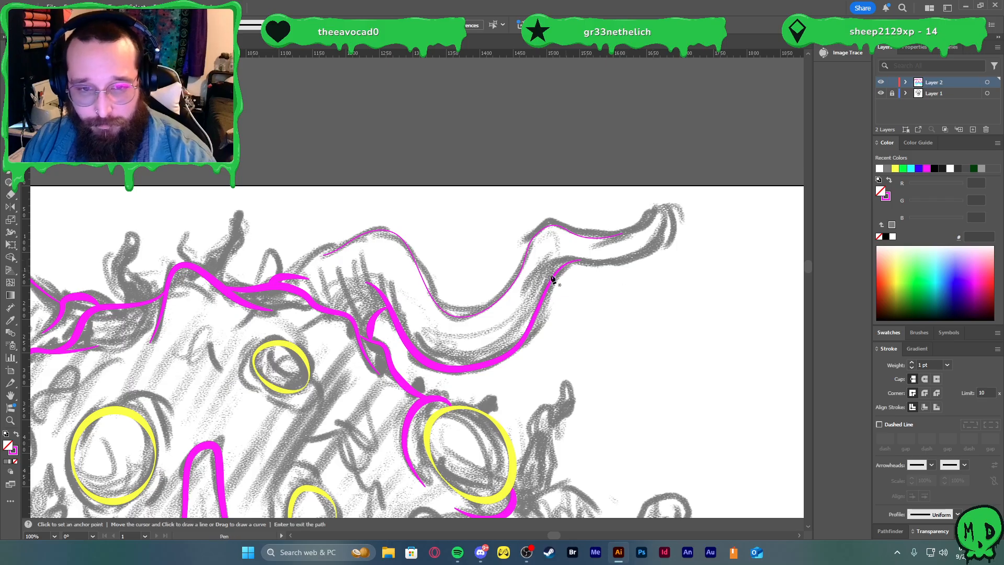
# - Draw a curved Pen path from the horn's upper edge line down to the head contour at the horn's base
pyautogui.scroll(2, 316, 272)
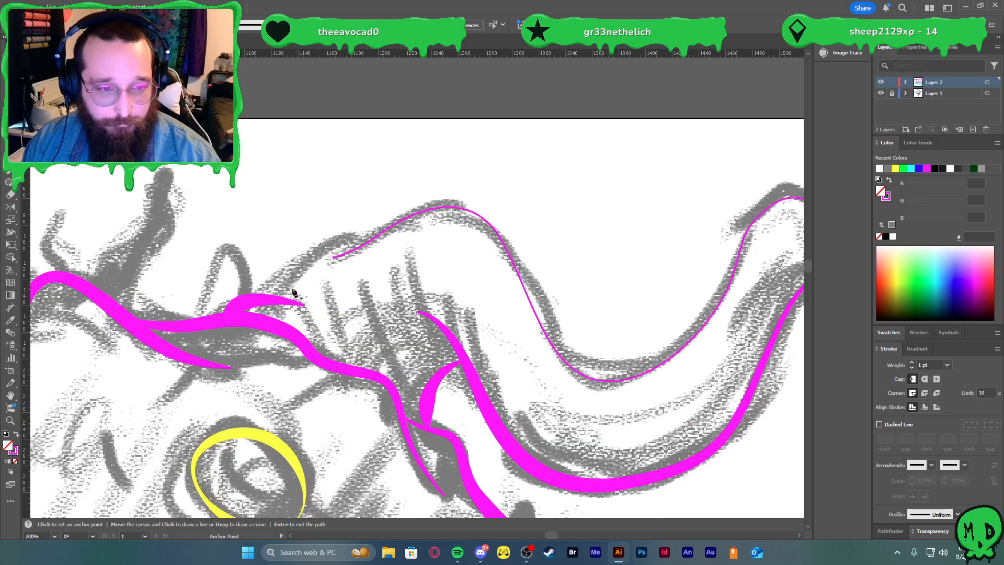
pyautogui.click(384, 233)
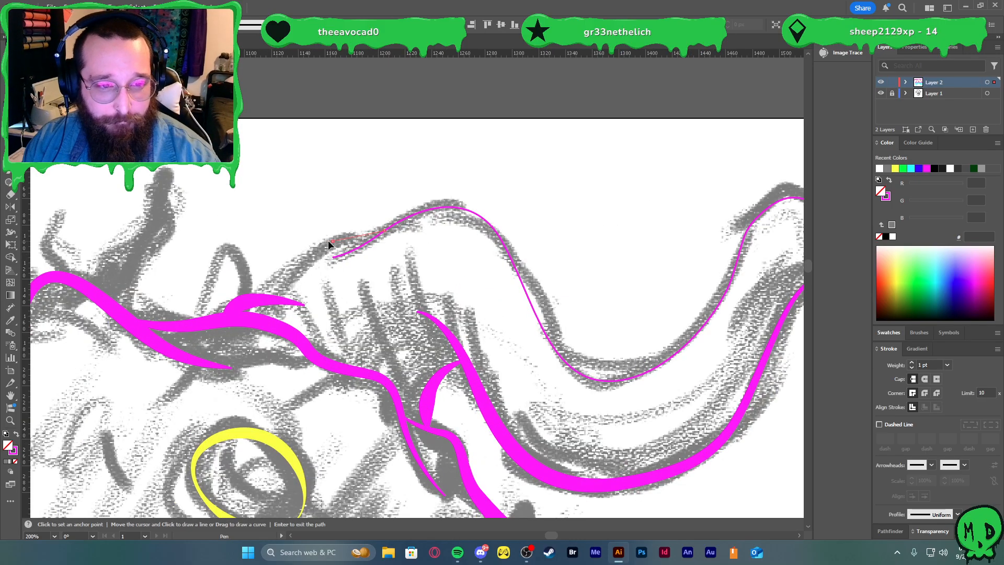
pyautogui.click(304, 246)
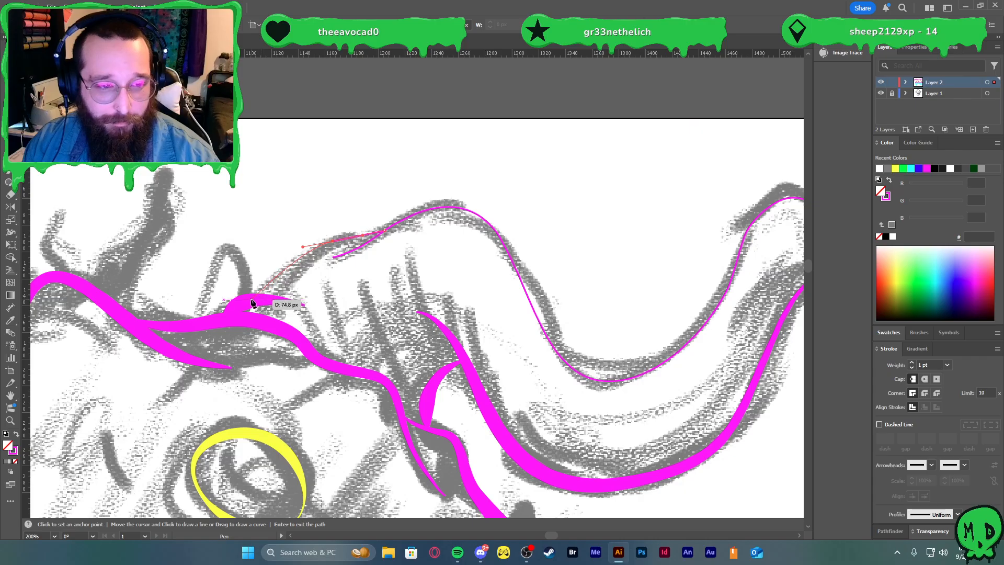
pyautogui.moveTo(248, 306); pyautogui.dragTo(216, 317)
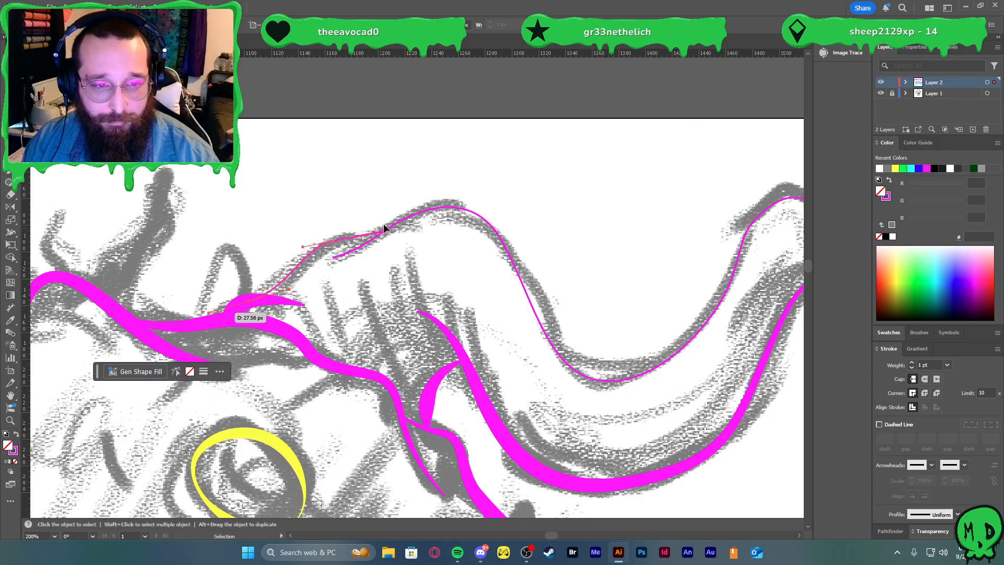
# - Give both upper horn edge paths the lower edge's 11 pt magenta stroke and the tapered width profile
pyautogui.press('v')
pyautogui.keyDown('shift'); pyautogui.click(406, 219); pyautogui.keyUp('shift')
pyautogui.scroll(-1, 557, 381)
pyautogui.scroll(-2, 562, 382)
pyautogui.hscroll(1, 562, 382)
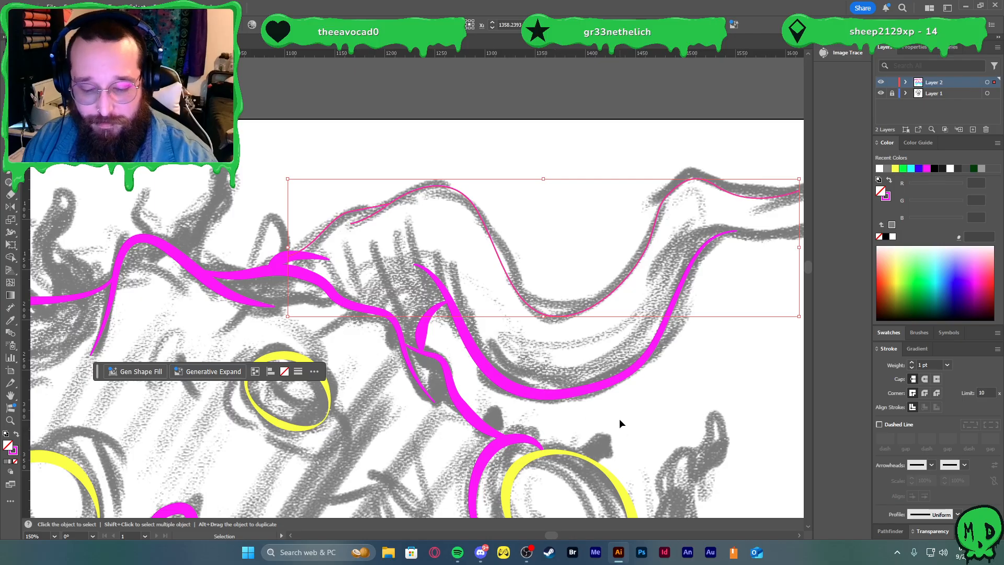
pyautogui.press('i')
pyautogui.click(470, 336)
pyautogui.press('v')
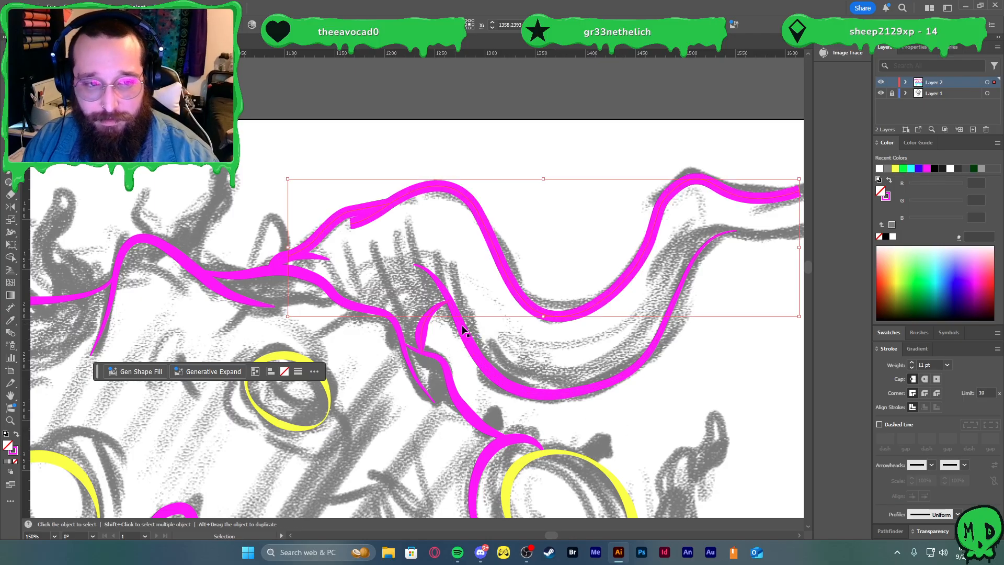
pyautogui.click(957, 514)
pyautogui.click(902, 478)
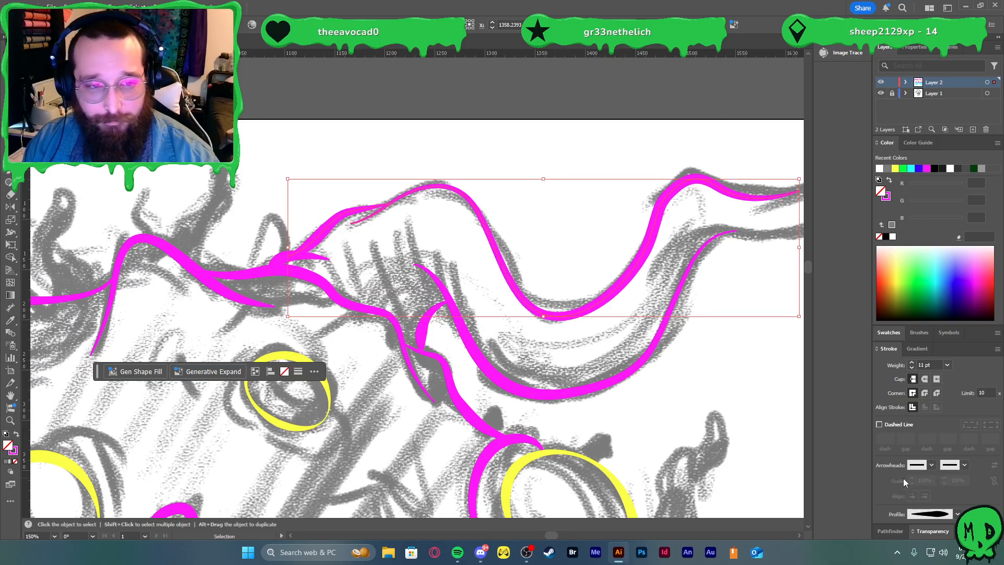
pyautogui.click(748, 432)
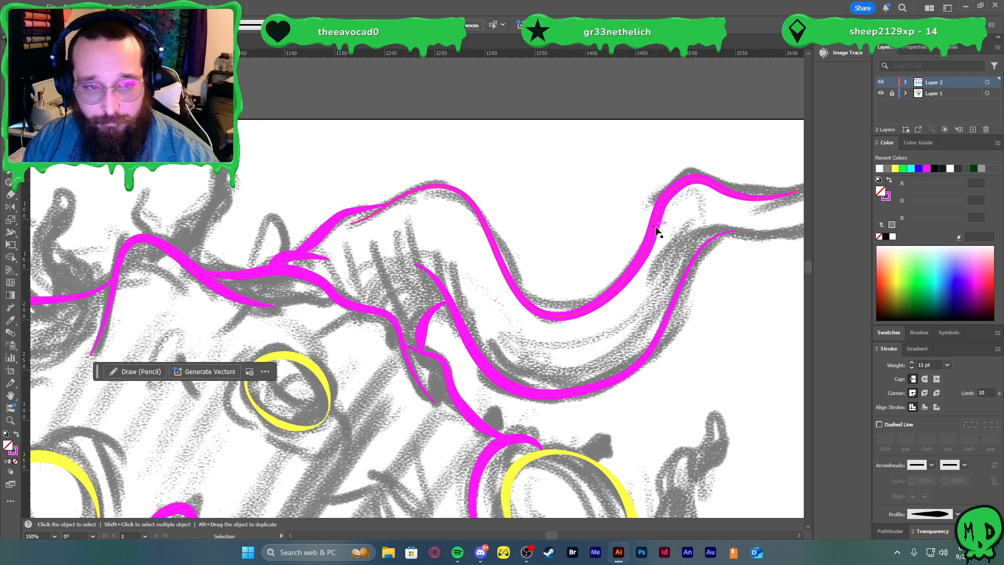
# - Set the stroke weight of the short connecting path beneath the horn to 8 pt
pyautogui.click(417, 326)
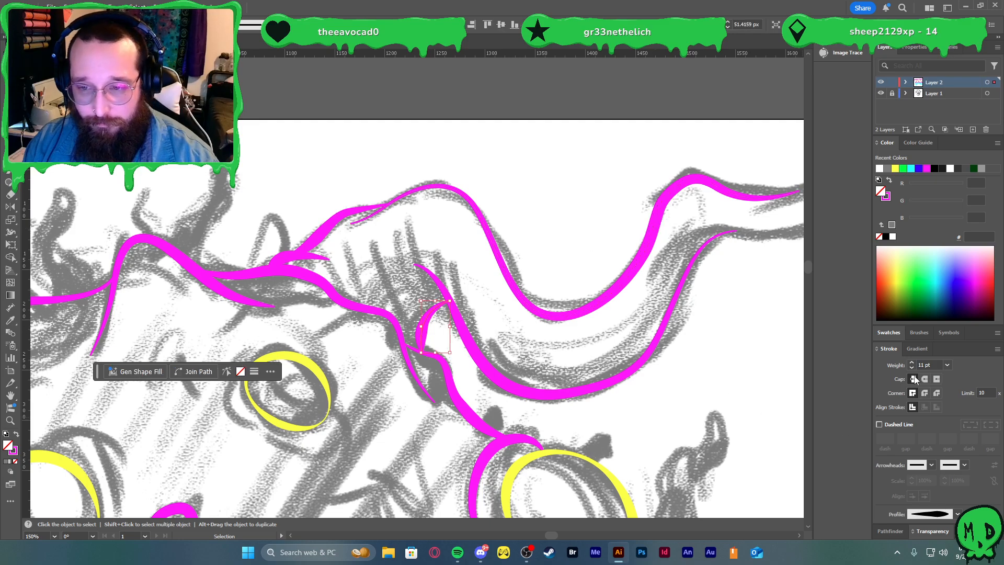
pyautogui.click(762, 399)
pyautogui.scroll(-2, 761, 400)
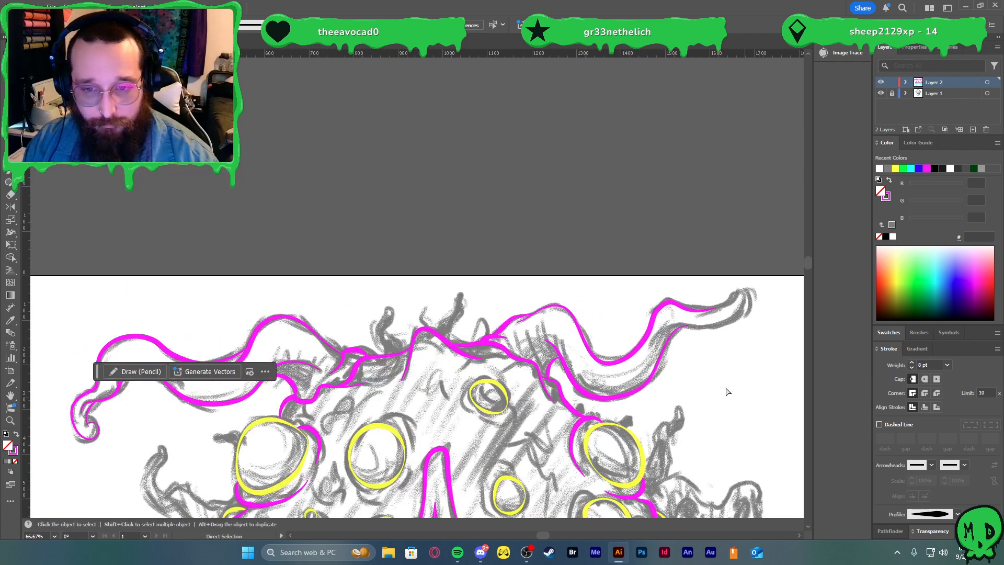
pyautogui.click(687, 308)
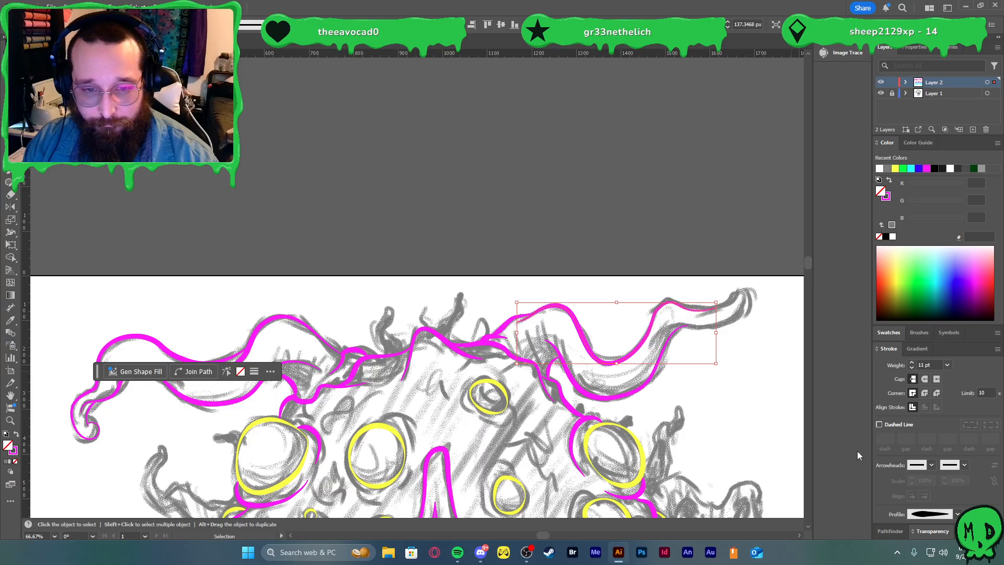
pyautogui.click(794, 428)
# - Draw a curved Pen path from the horn's lower edge line around the sketched tip and back along the upper edge
pyautogui.scroll(3, 764, 313)
pyautogui.scroll(1, 725, 330)
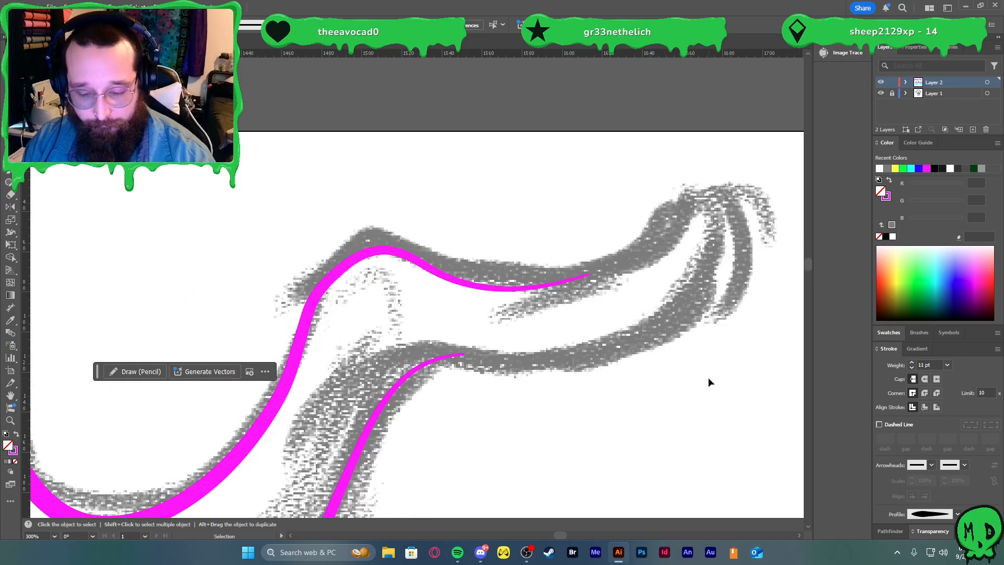
pyautogui.press('o')
pyautogui.press('p')
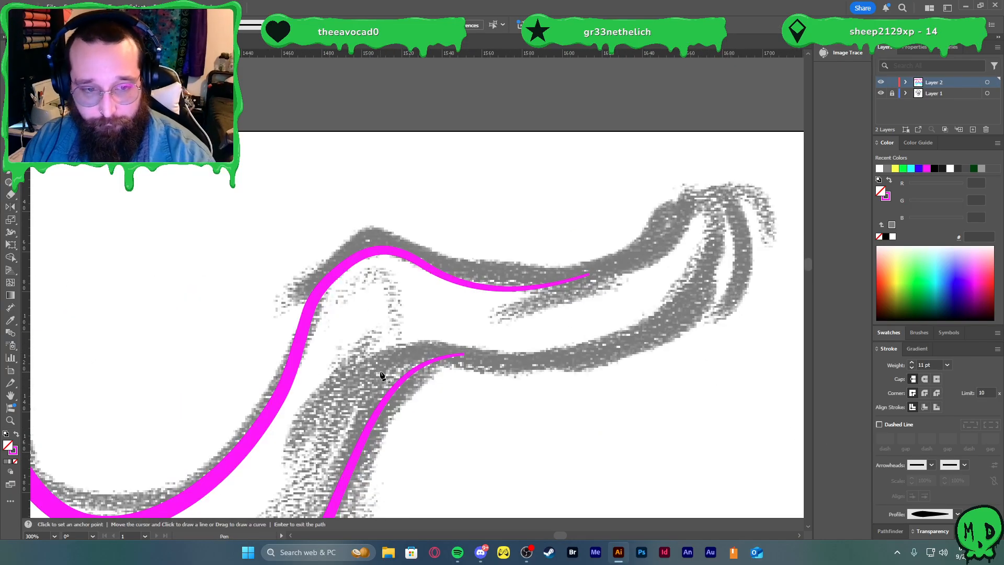
pyautogui.click(377, 371)
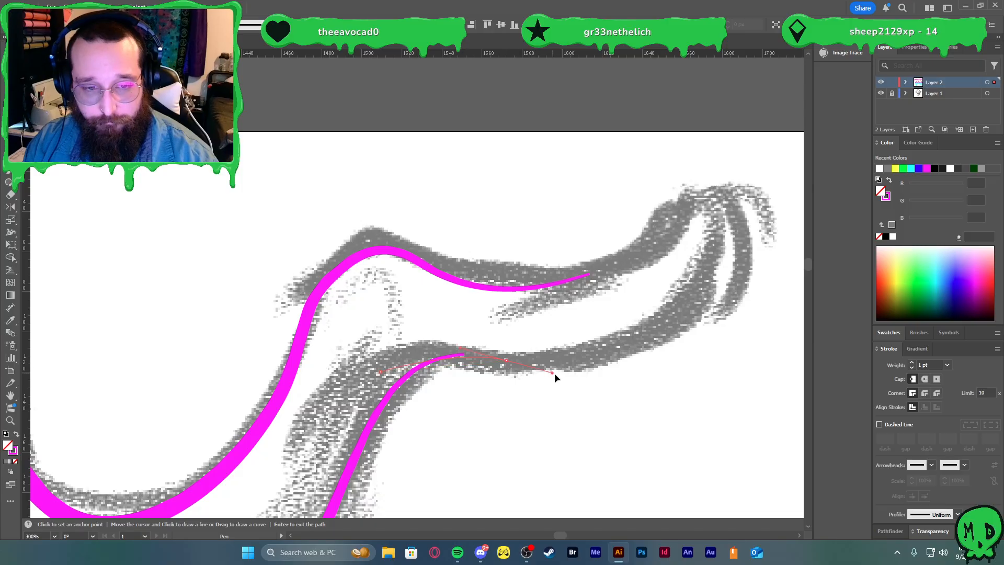
pyautogui.moveTo(575, 378); pyautogui.dragTo(583, 380)
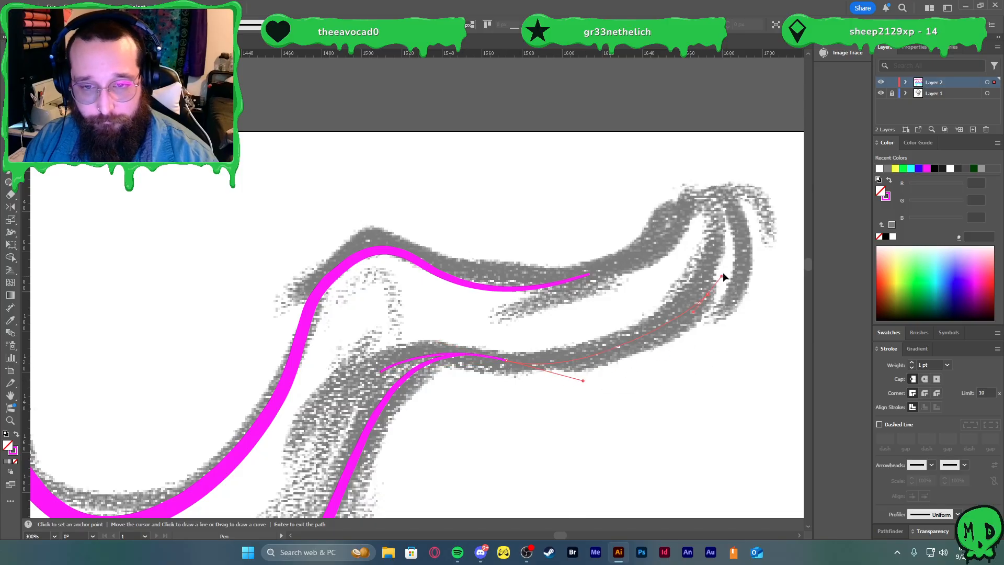
pyautogui.moveTo(720, 180); pyautogui.dragTo(708, 172)
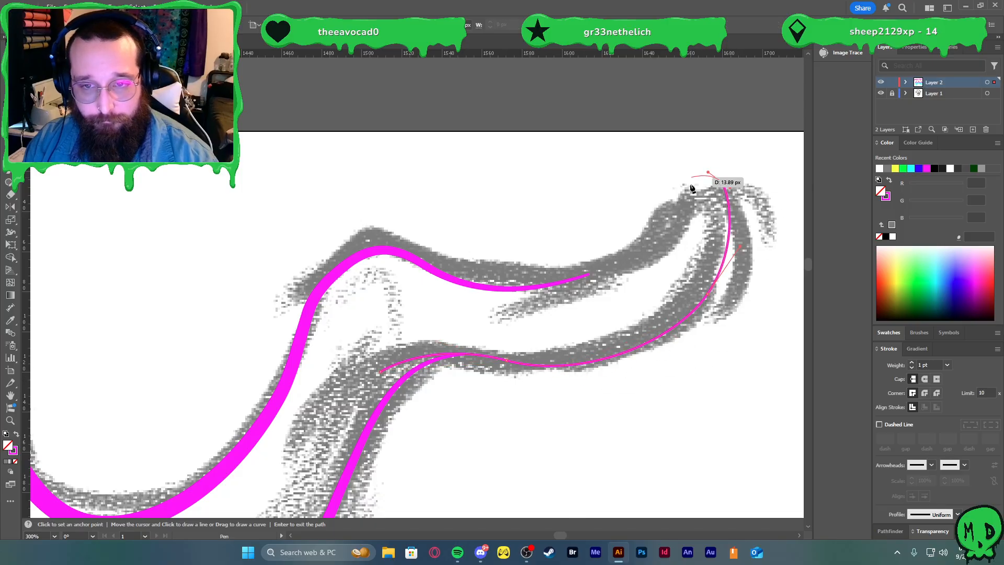
pyautogui.click(679, 212)
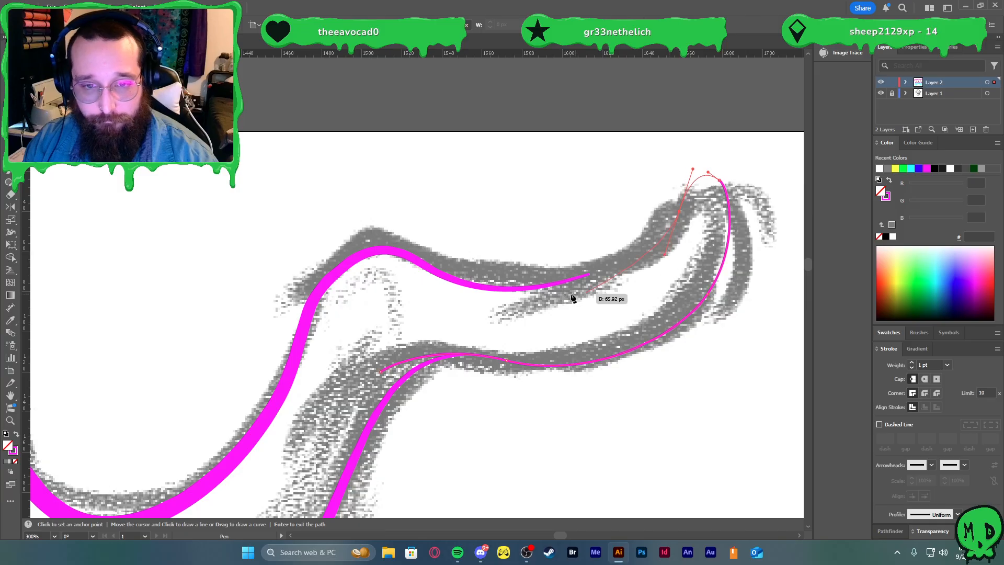
pyautogui.moveTo(482, 306); pyautogui.dragTo(409, 303)
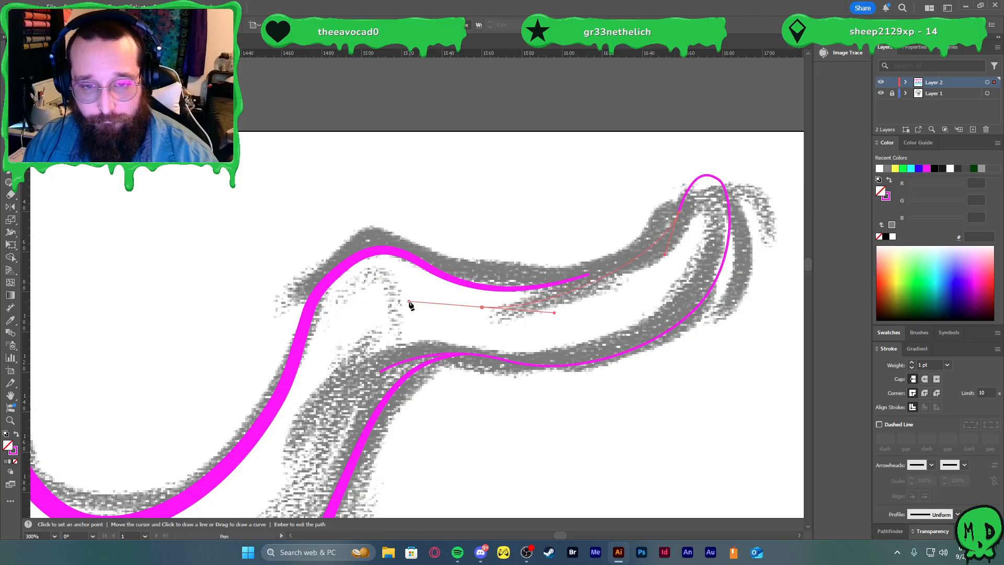
# - Extend the end anchor of the horn's upper edge path outward so it meets the horn tip path
pyautogui.press('a')
pyautogui.click(589, 274)
pyautogui.moveTo(589, 274); pyautogui.dragTo(611, 274)
pyautogui.press('v')
# - Give the horn tip path the upper edge's magenta stroke and a width profile that tapers at both ends
pyautogui.click(554, 300)
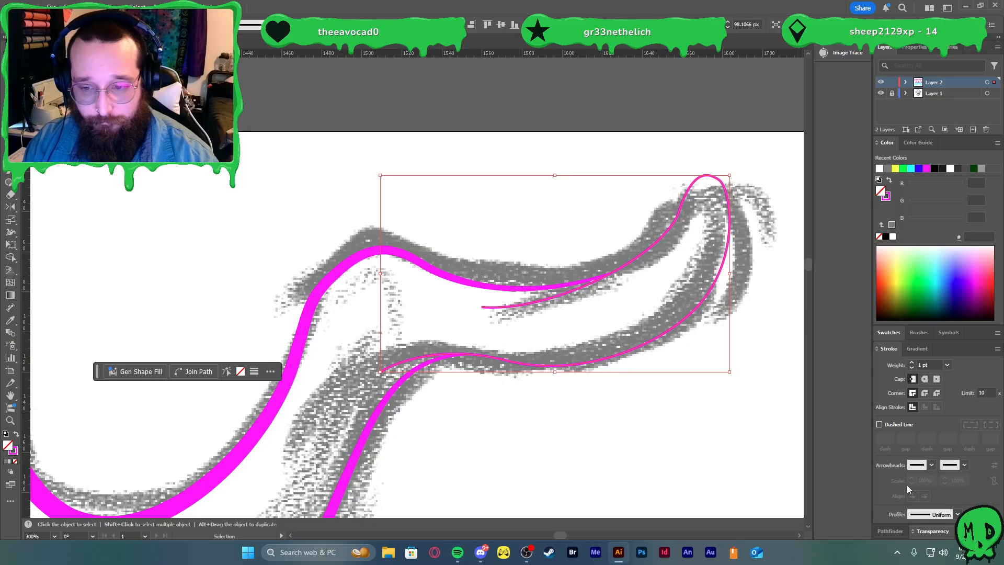
pyautogui.press('i')
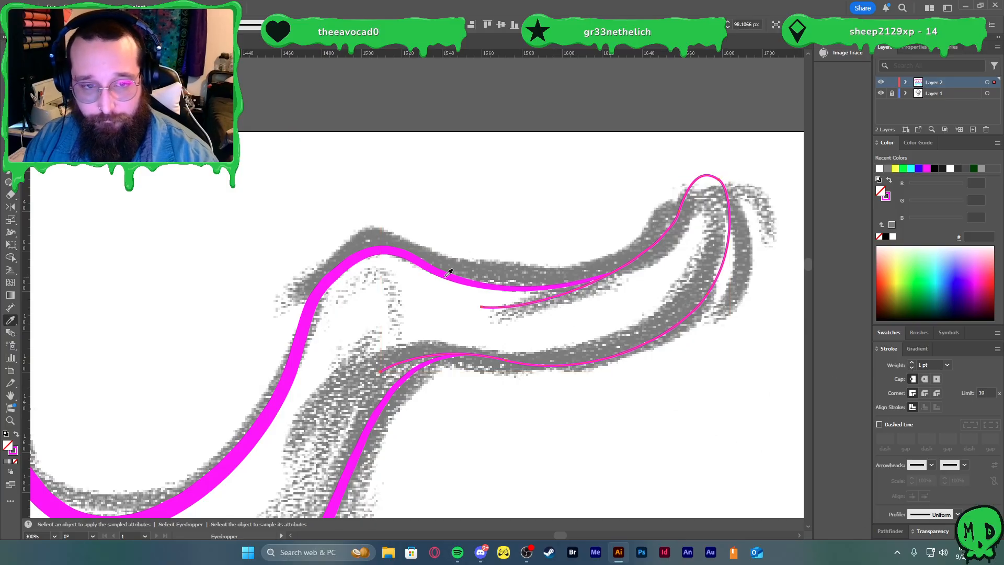
pyautogui.click(444, 276)
pyautogui.press('v')
pyautogui.click(957, 514)
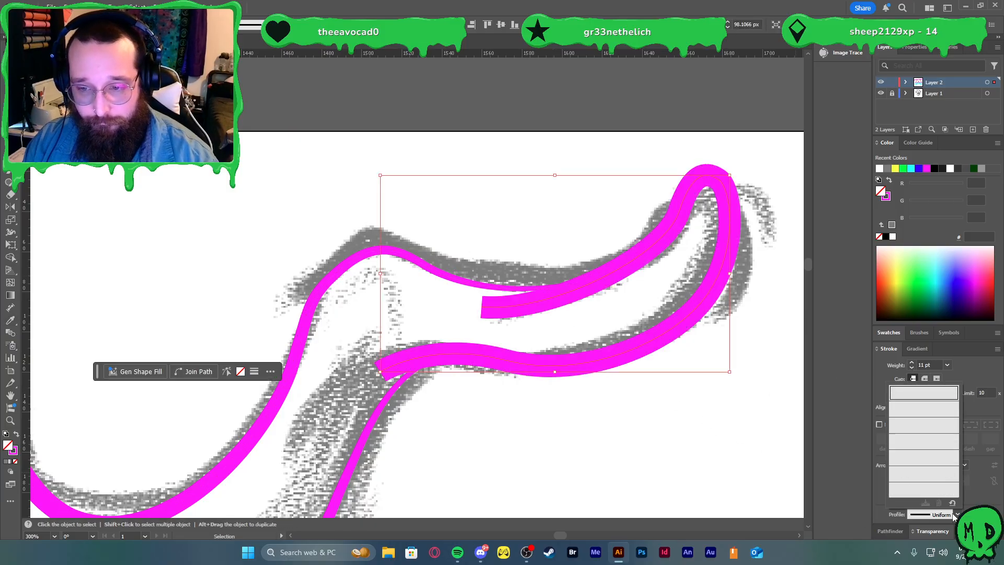
pyautogui.click(938, 477)
# - Set the stroke weight of the horn tip path to 6 pt
pyautogui.click(912, 362)
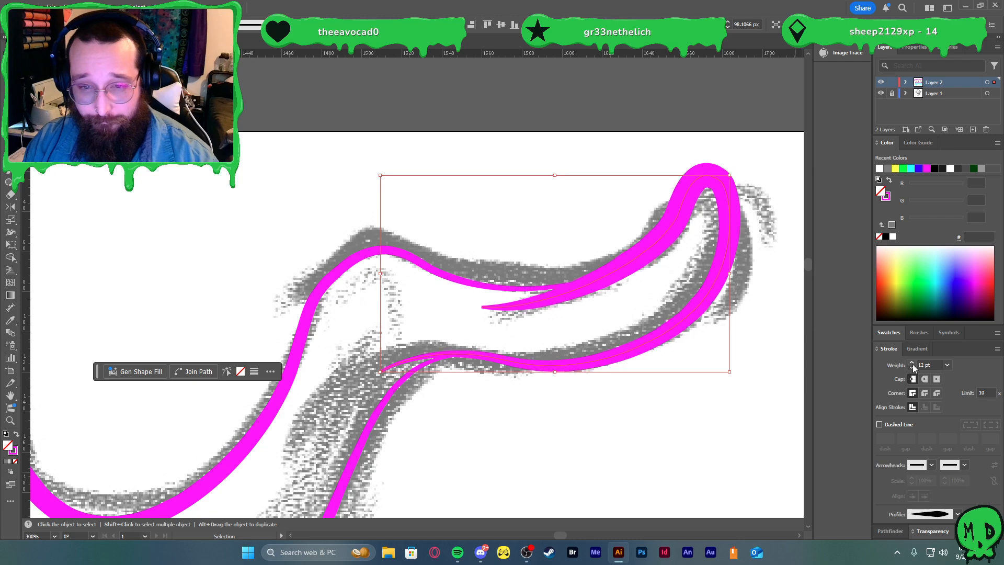
pyautogui.click(912, 362)
pyautogui.click(912, 363)
pyautogui.click(912, 367)
pyautogui.click(912, 367)
pyautogui.click(912, 367)
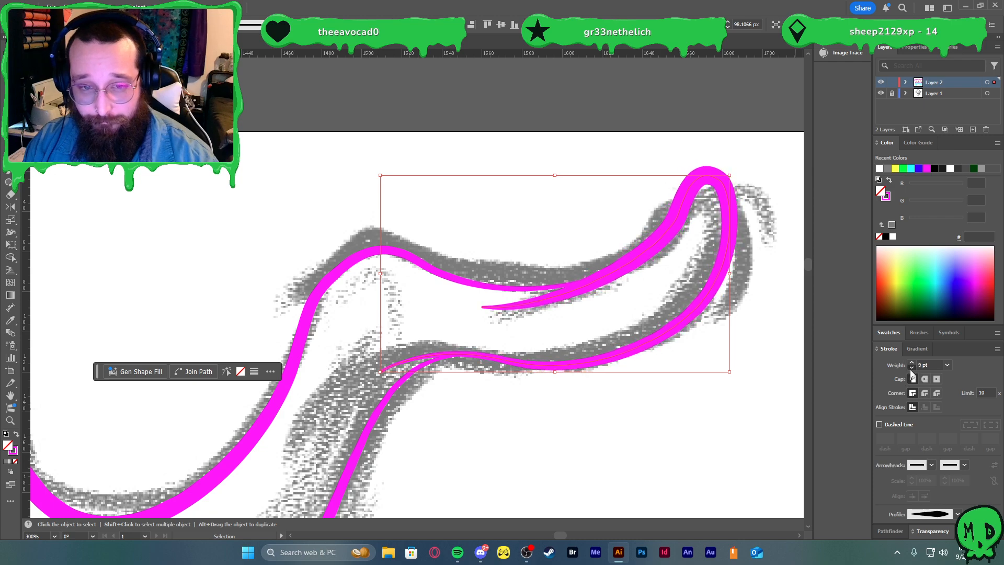
pyautogui.click(912, 368)
pyautogui.click(912, 368)
pyautogui.click(912, 368)
pyautogui.click(911, 368)
pyautogui.click(757, 402)
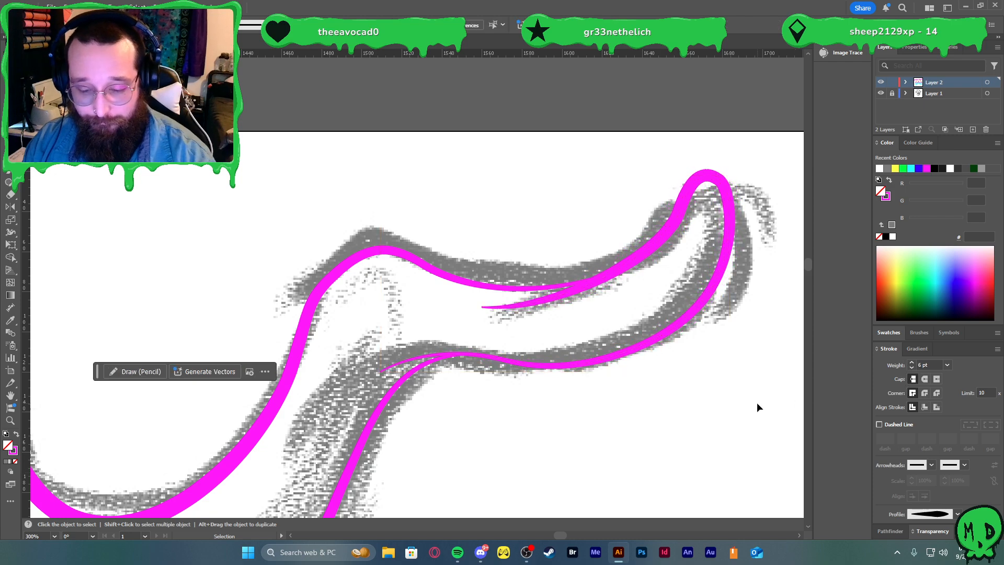
# - Draw a short curved Pen path from the outer edge of the partly hidden yellow eye up toward the side tentacle's base
pyautogui.hotkey('ctrl', '0')
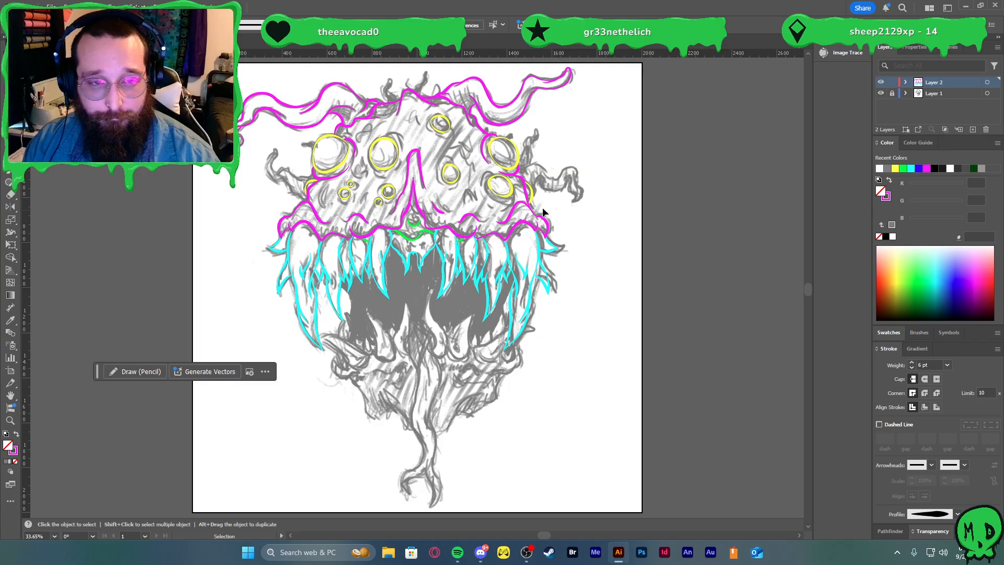
pyautogui.scroll(6, 544, 185)
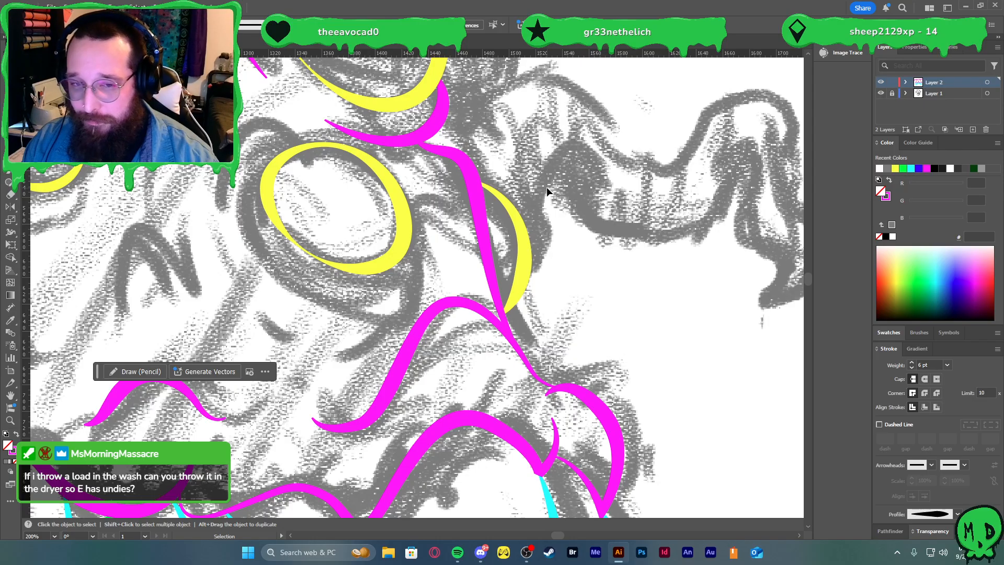
pyautogui.scroll(1, 520, 205)
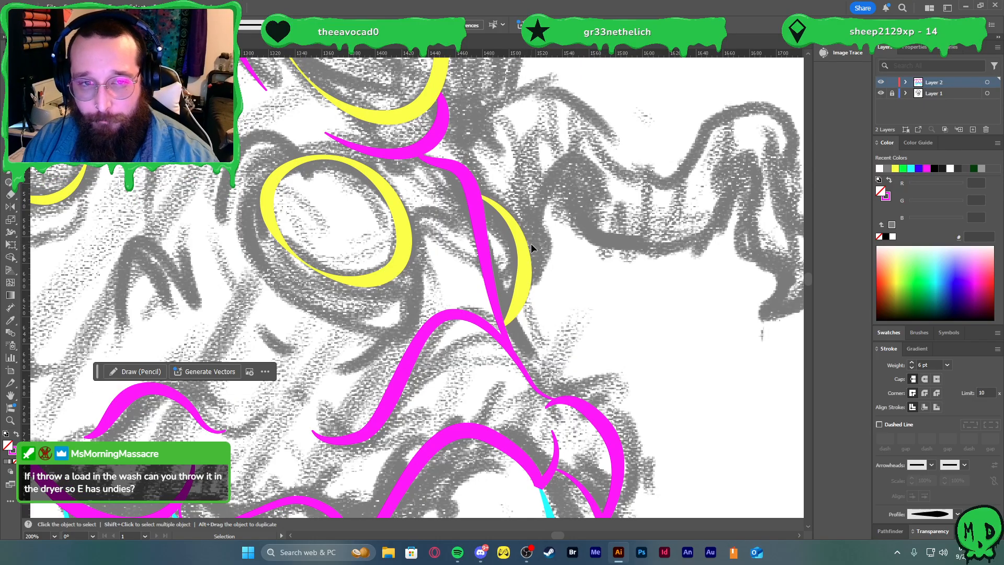
pyautogui.scroll(2, 562, 253)
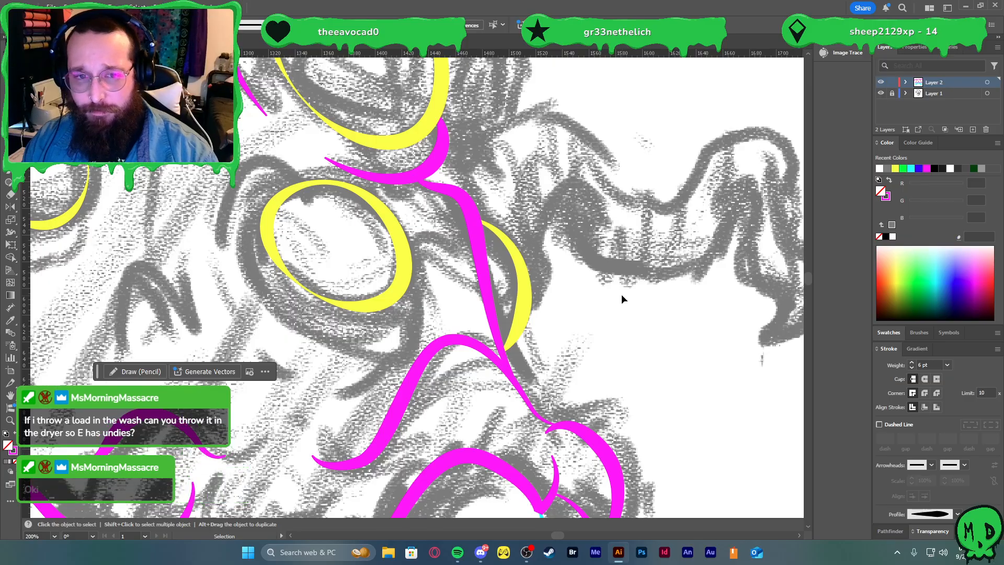
pyautogui.press('p')
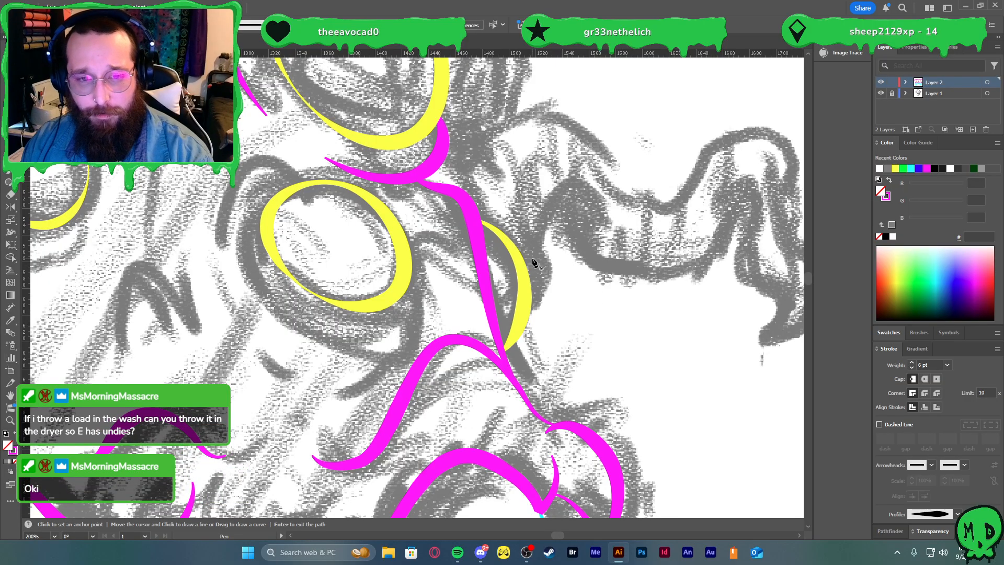
pyautogui.click(524, 303)
pyautogui.moveTo(532, 241); pyautogui.dragTo(515, 207)
pyautogui.click(517, 185)
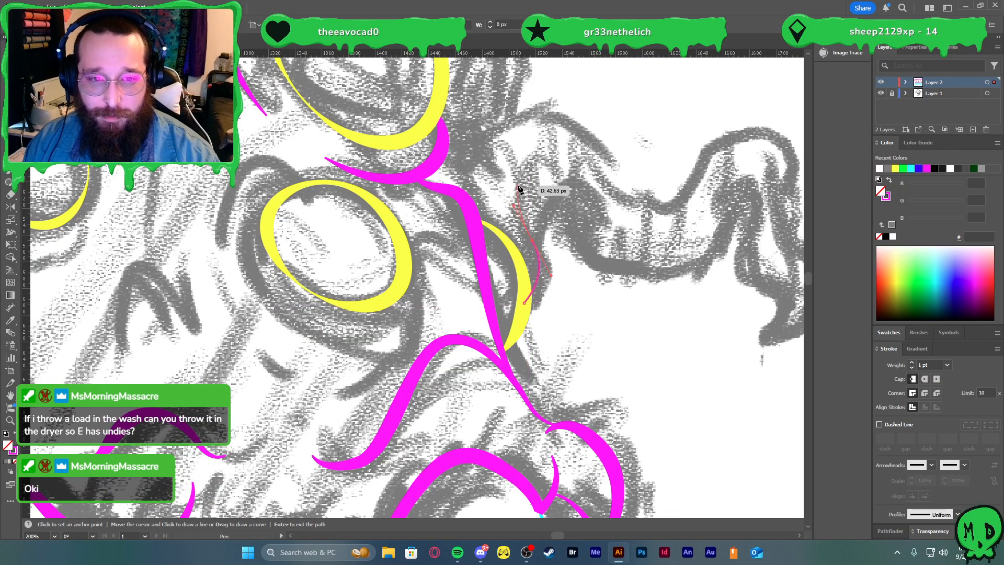
pyautogui.press('v')
pyautogui.click(607, 211)
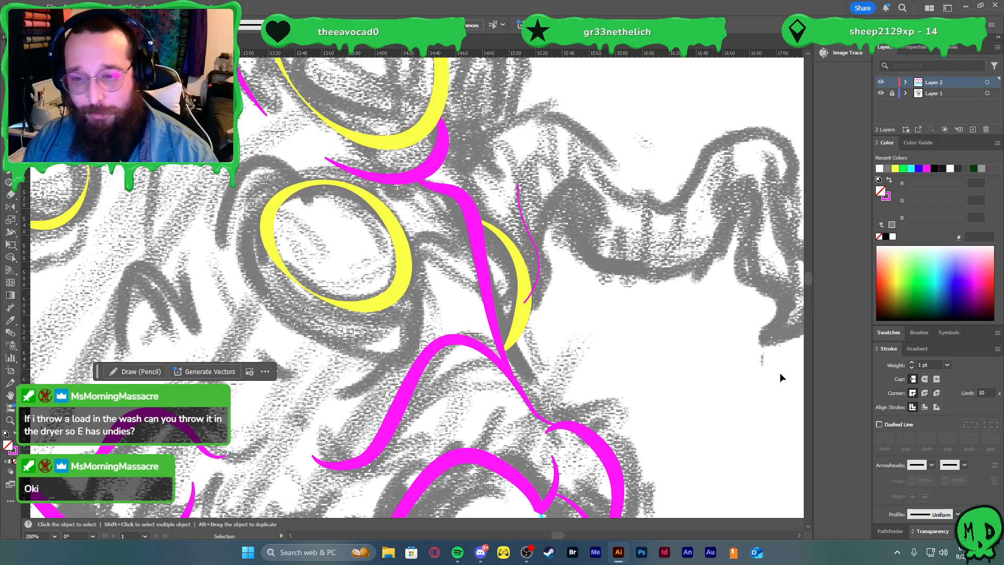
pyautogui.scroll(2, 554, 255)
pyautogui.press('i')
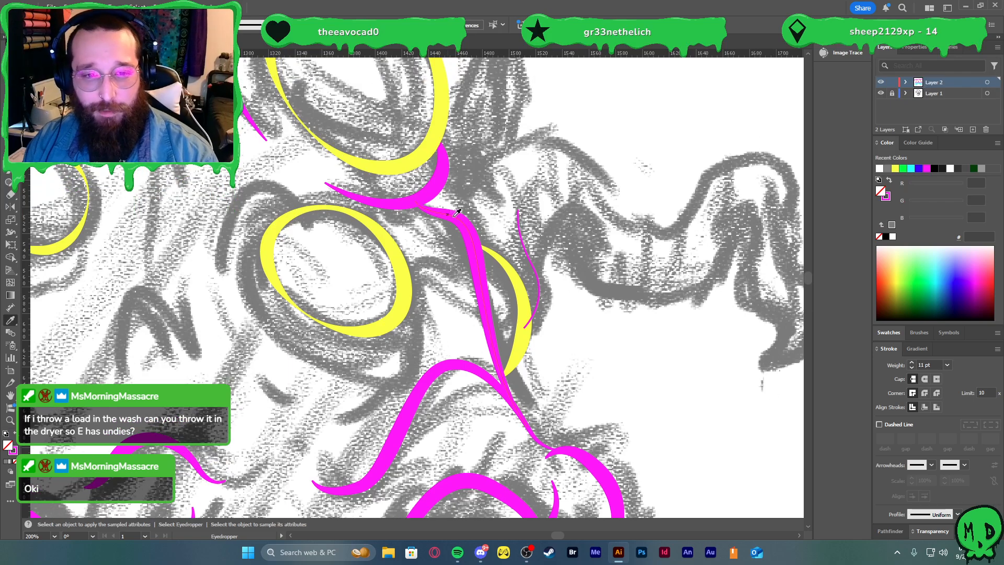
pyautogui.press('v')
pyautogui.click(706, 348)
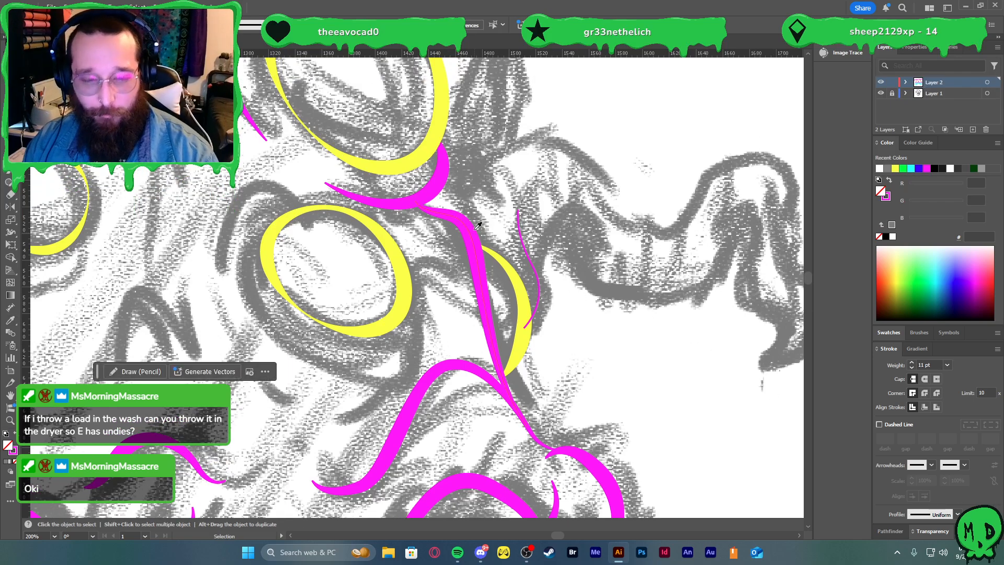
# - Give the short path beside the eye the head contour's 11 pt magenta stroke with a tapered profile, and send it to the back
pyautogui.press('i')
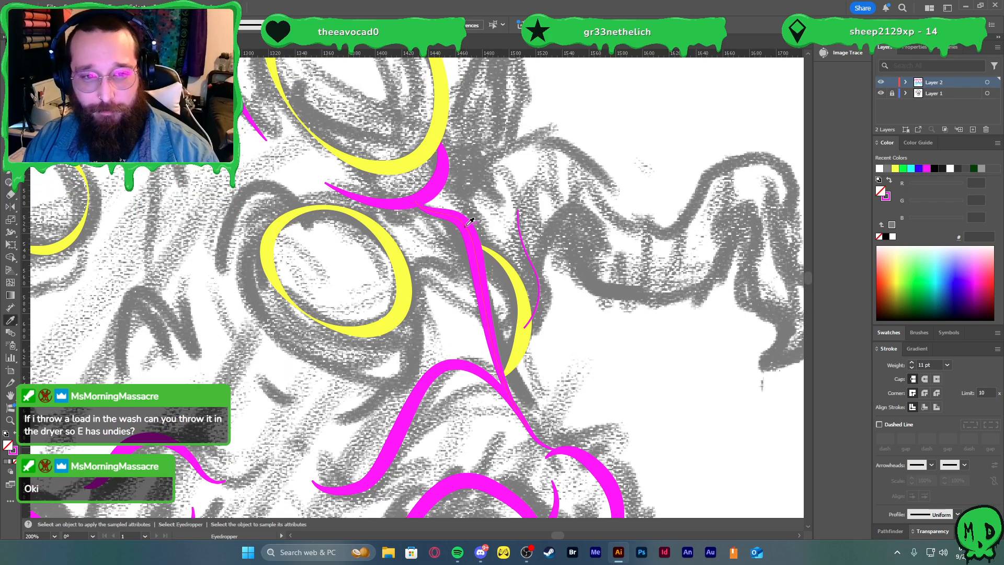
pyautogui.keyDown('ctrl'); pyautogui.click(535, 263); pyautogui.keyUp('ctrl')
pyautogui.click(460, 228)
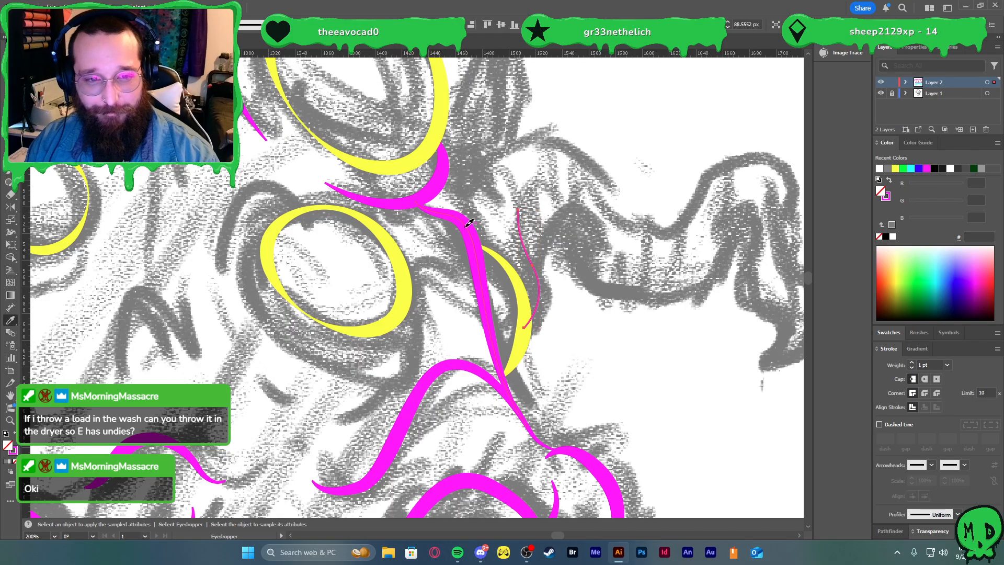
pyautogui.click(466, 225)
pyautogui.press('v')
pyautogui.click(958, 514)
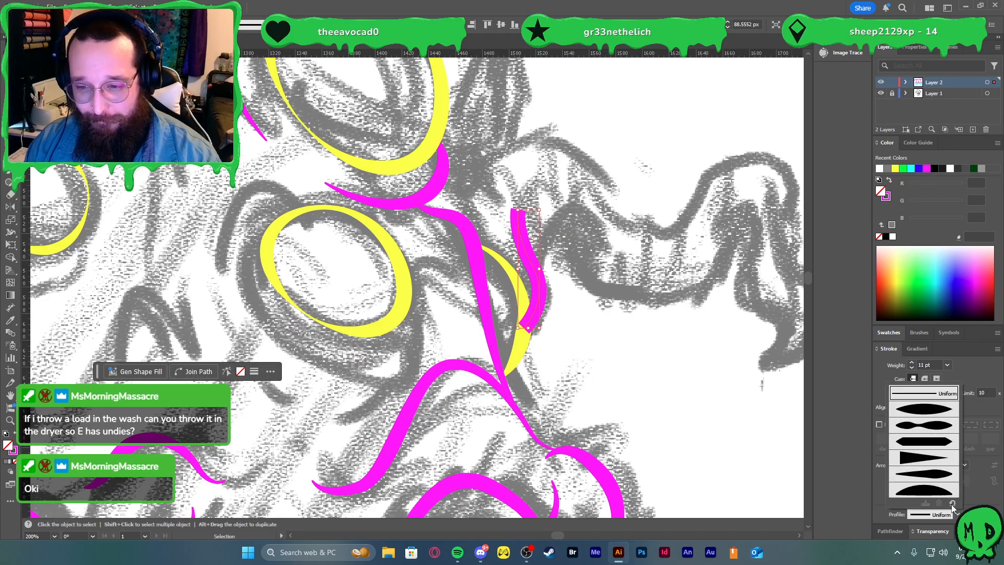
pyautogui.click(956, 492)
pyautogui.click(982, 514)
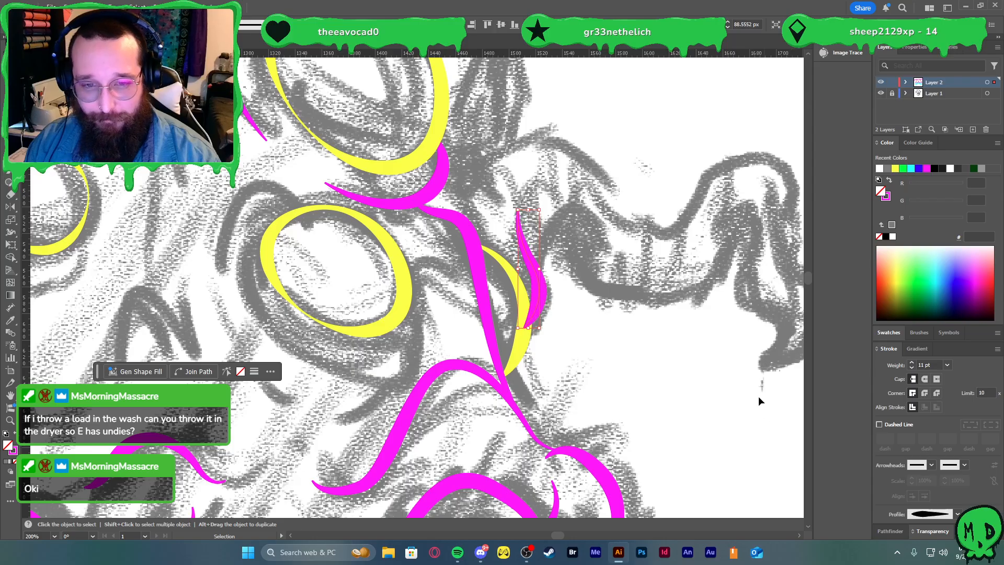
pyautogui.hotkey('ctrl', 'shift', '[')
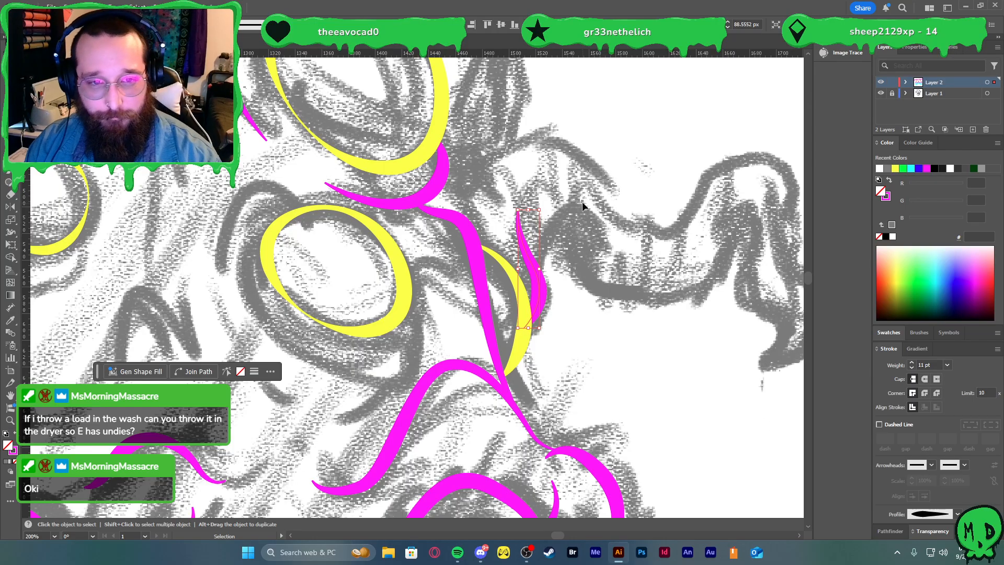
# - Draw a short curved Pen path from beneath the large yellow eye outward to the upper base of the side tentacle
pyautogui.scroll(2, 570, 217)
pyautogui.press('p')
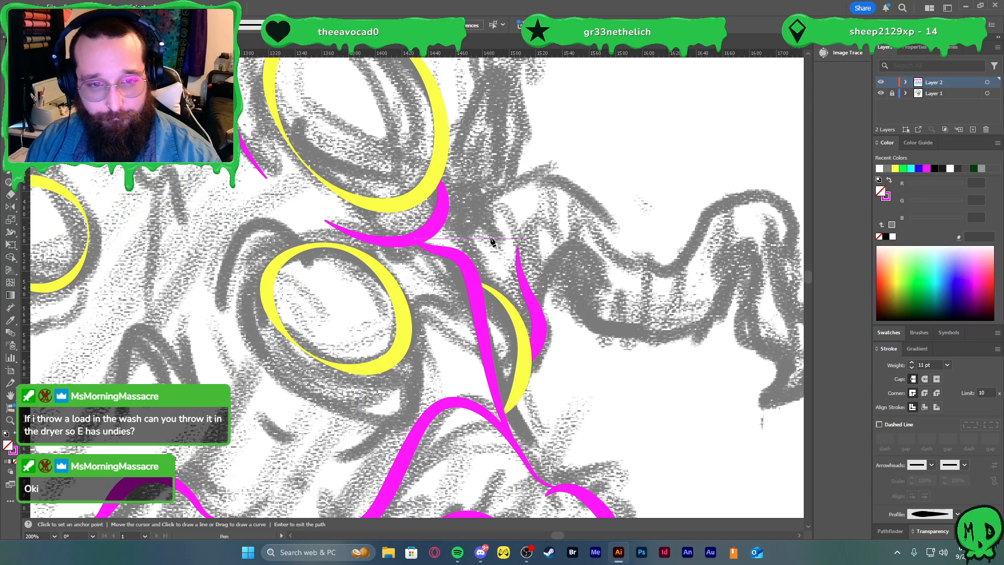
pyautogui.moveTo(491, 240)
pyautogui.mouseDown()
pyautogui.moveTo(428, 195)
pyautogui.moveTo(394, 198)
pyautogui.moveTo(402, 198)
pyautogui.mouseUp()
pyautogui.press('v')
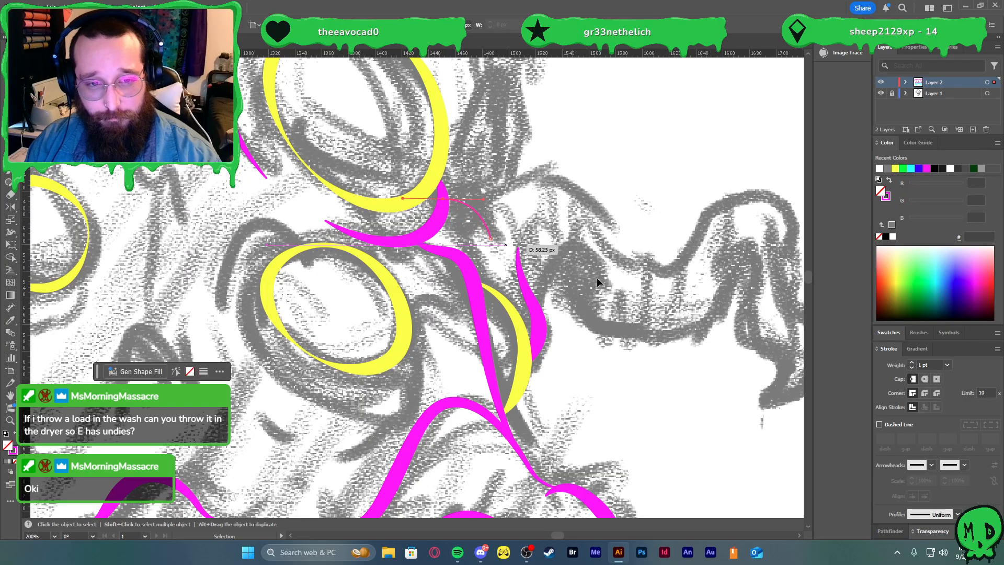
# - Give the new short curve the neighbouring path's 11 pt magenta stroke and a one-sided taper that thins toward its outer end
pyautogui.press('i')
pyautogui.click(538, 304)
pyautogui.press('v')
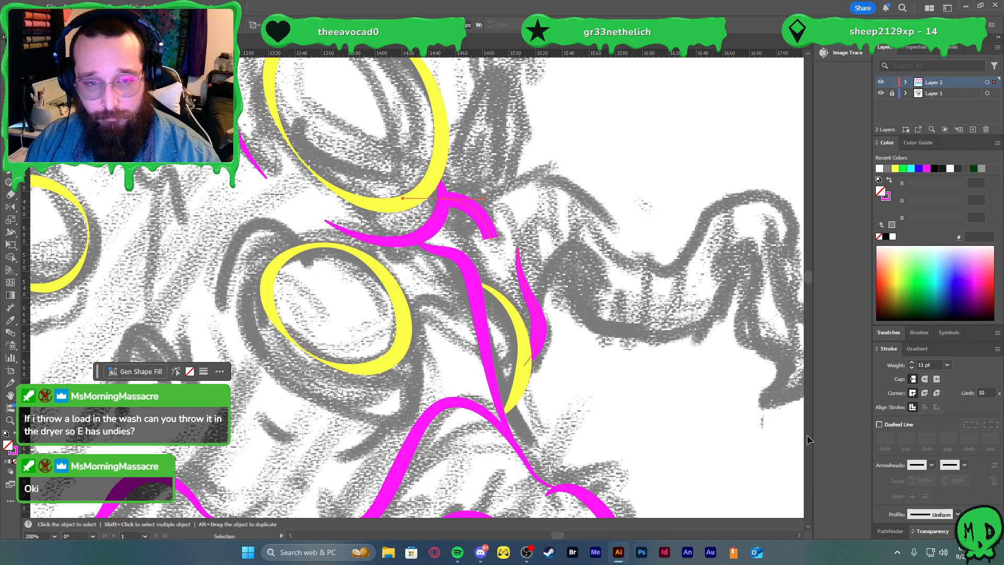
pyautogui.click(957, 514)
pyautogui.click(941, 458)
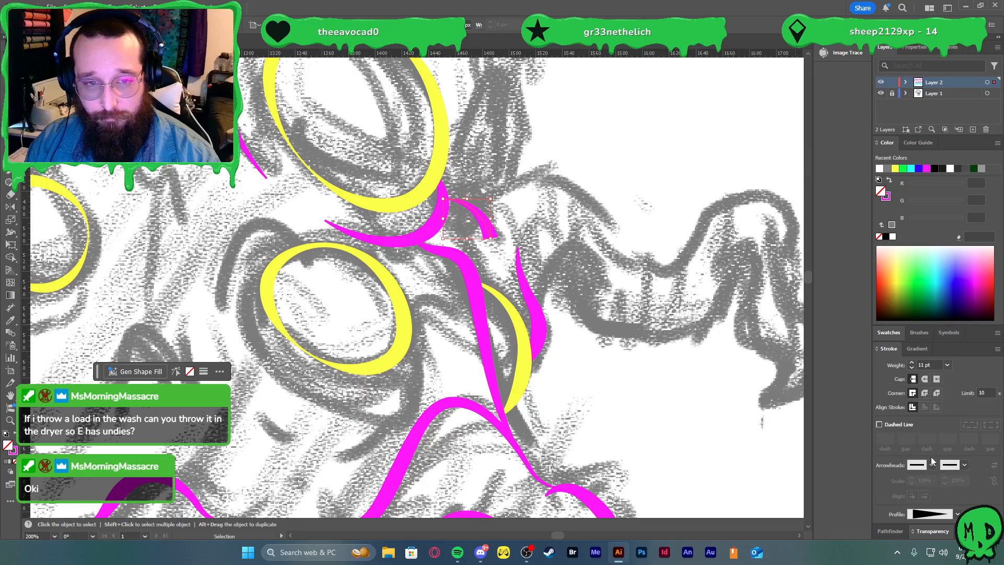
pyautogui.click(681, 354)
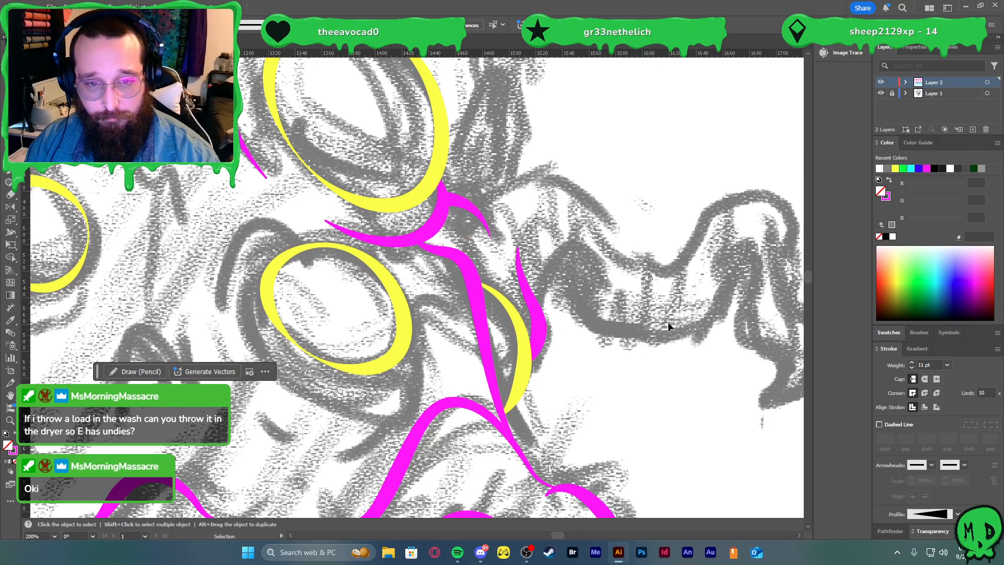
# - Draw a short curved Pen path from the tapered curve below the large eye across to the side tentacle's upper edge
pyautogui.scroll(-1, 667, 321)
pyautogui.hscroll(2, 667, 321)
pyautogui.scroll(1, 566, 246)
pyautogui.press('p')
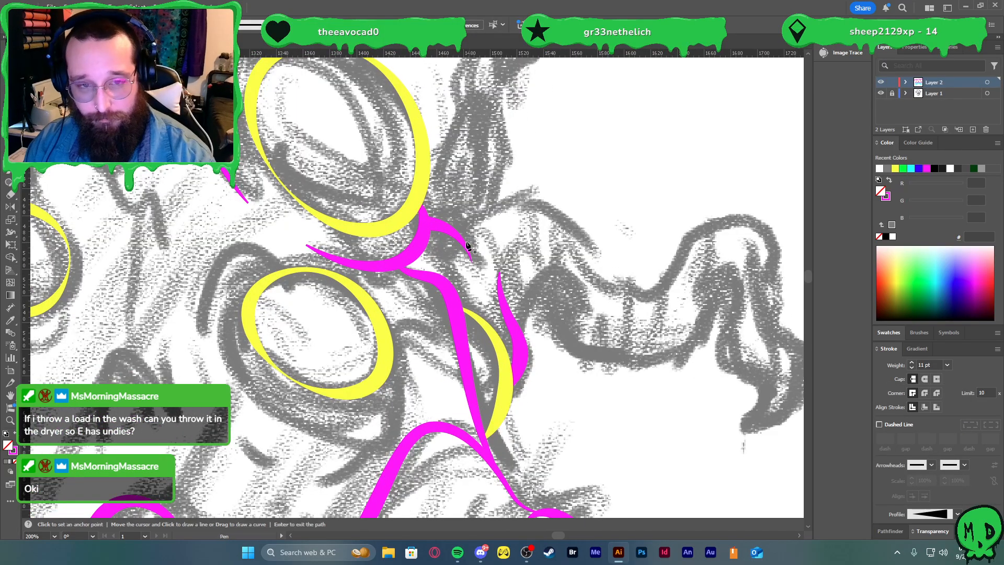
pyautogui.click(443, 227)
pyautogui.moveTo(493, 223); pyautogui.dragTo(526, 230)
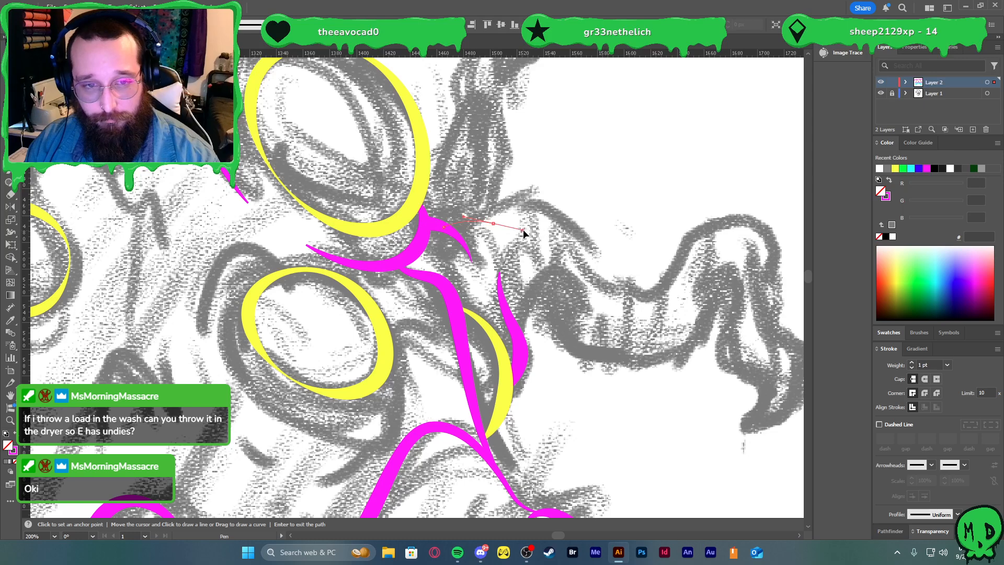
pyautogui.press('v')
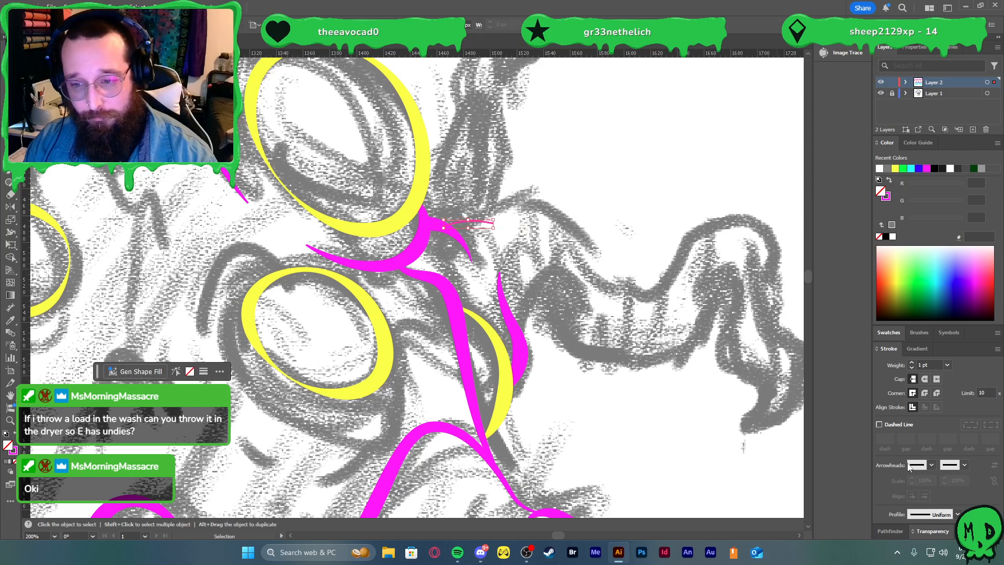
# - Set the new short curve's stroke to 6 pt and give it a one-sided taper that thins toward its outer end
pyautogui.click(911, 362)
pyautogui.click(911, 362)
pyautogui.click(911, 362)
pyautogui.click(912, 361)
pyautogui.click(911, 362)
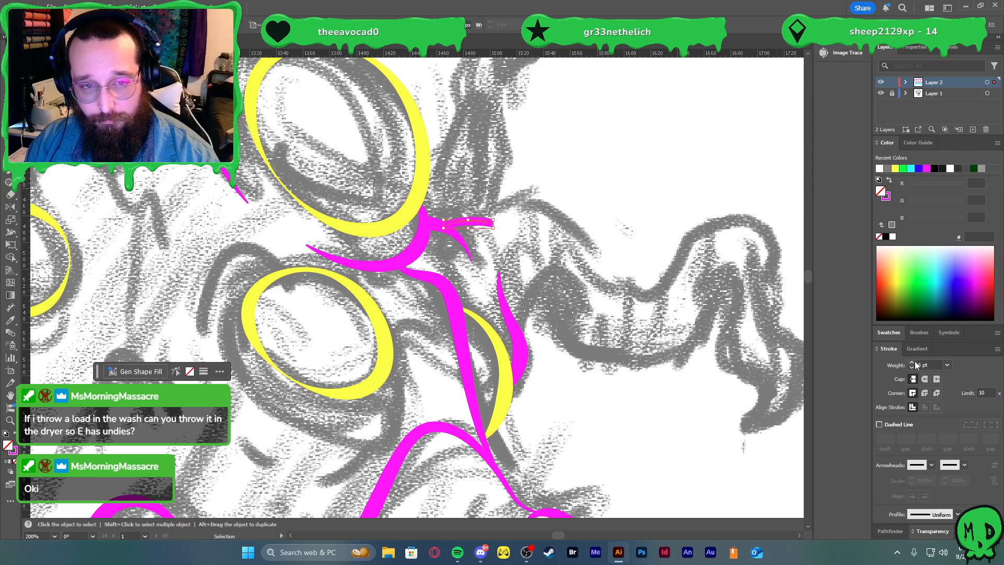
pyautogui.click(957, 514)
pyautogui.click(931, 461)
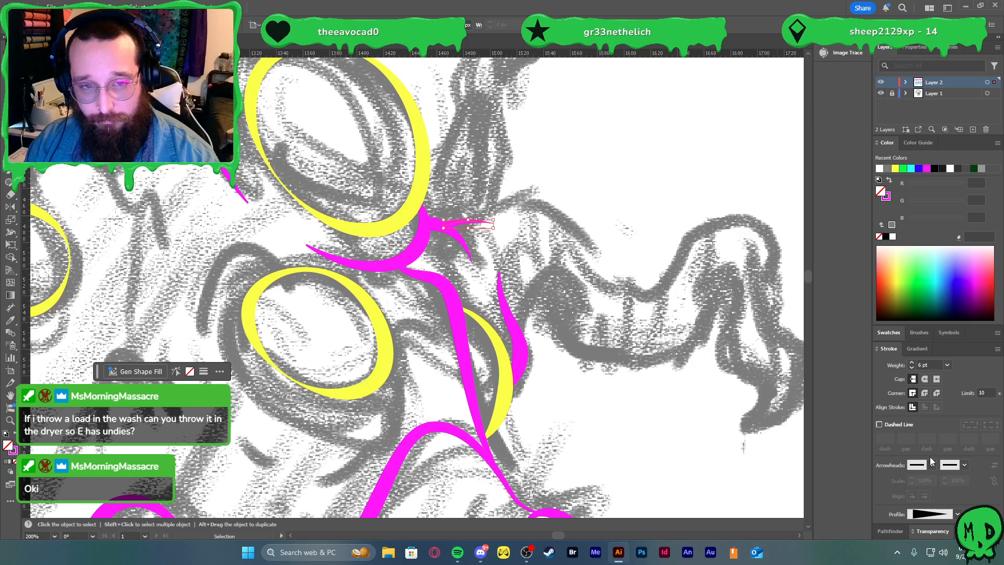
pyautogui.click(648, 331)
# - Draw a curved Pen path along the side tentacle's upper edge, from its base over the first hump into the dip
pyautogui.press('p')
pyautogui.click(464, 221)
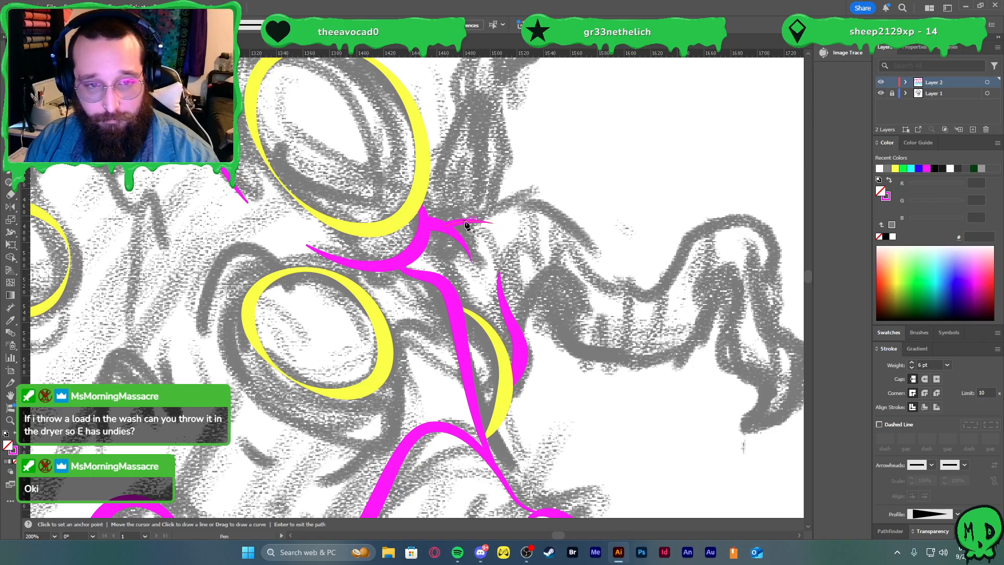
pyautogui.moveTo(570, 217); pyautogui.dragTo(658, 301)
pyautogui.hotkey('ctrl', 'z')
pyautogui.hotkey('ctrl', 'z')
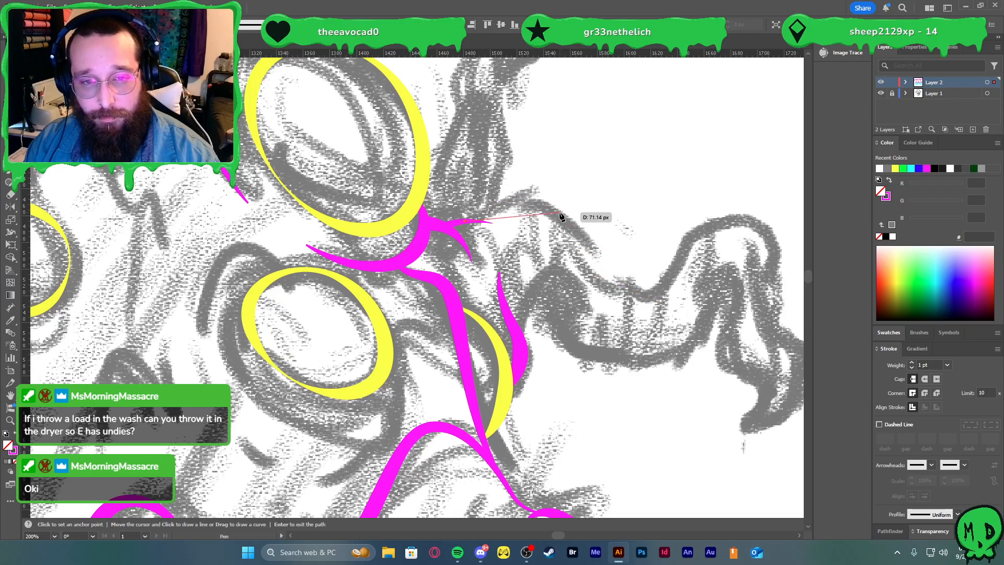
pyautogui.moveTo(608, 240); pyautogui.dragTo(609, 247)
pyautogui.moveTo(674, 299); pyautogui.dragTo(742, 283)
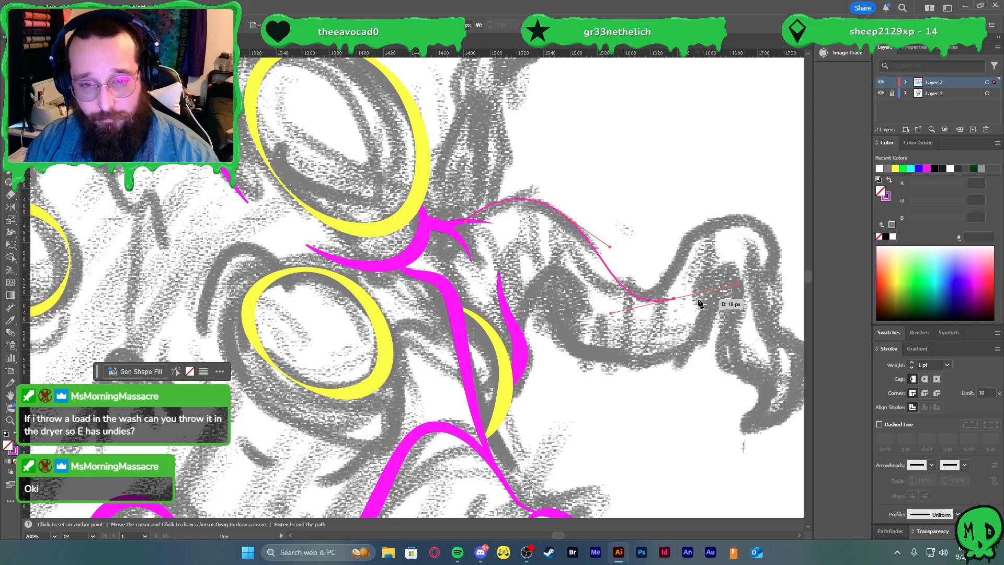
pyautogui.press('v')
# - Draw a short arched Pen path over the underside hump at the tentacle's lower base
pyautogui.press('p')
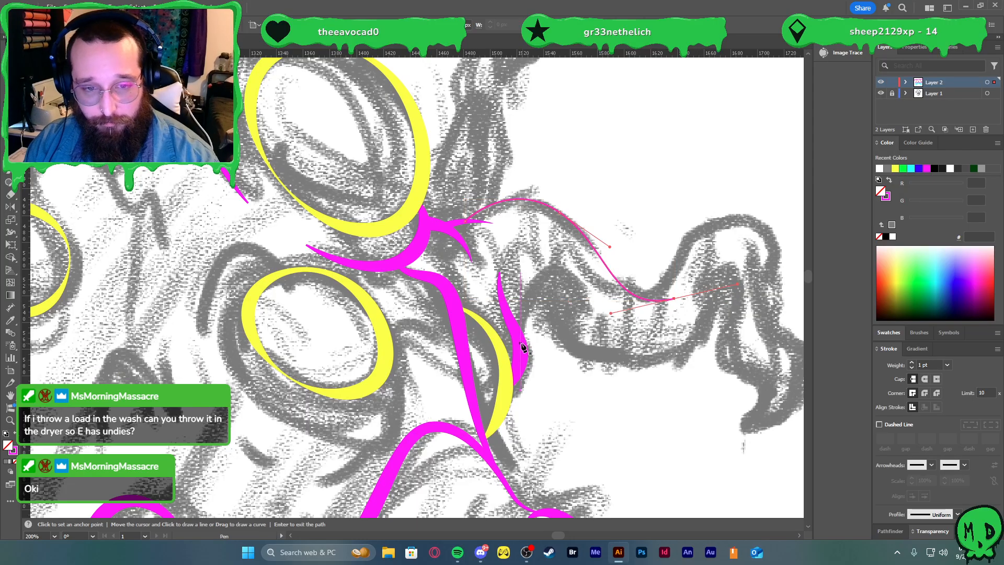
pyautogui.moveTo(538, 285); pyautogui.dragTo(587, 310)
pyautogui.press('Return')
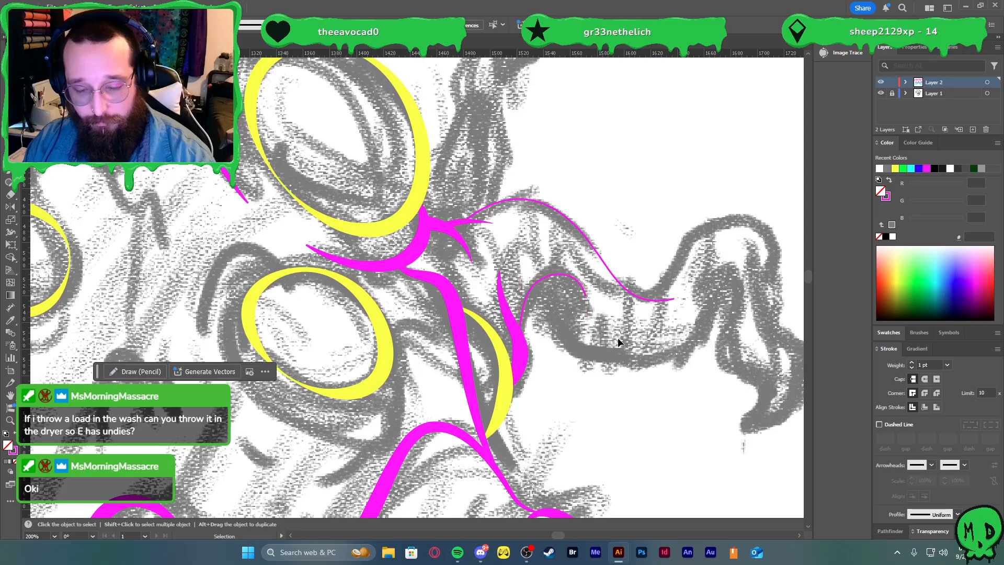
# - Draw a Pen path along the tentacle's lower edge, from the short base arch through the sag and up to the inner bend
pyautogui.click(532, 288)
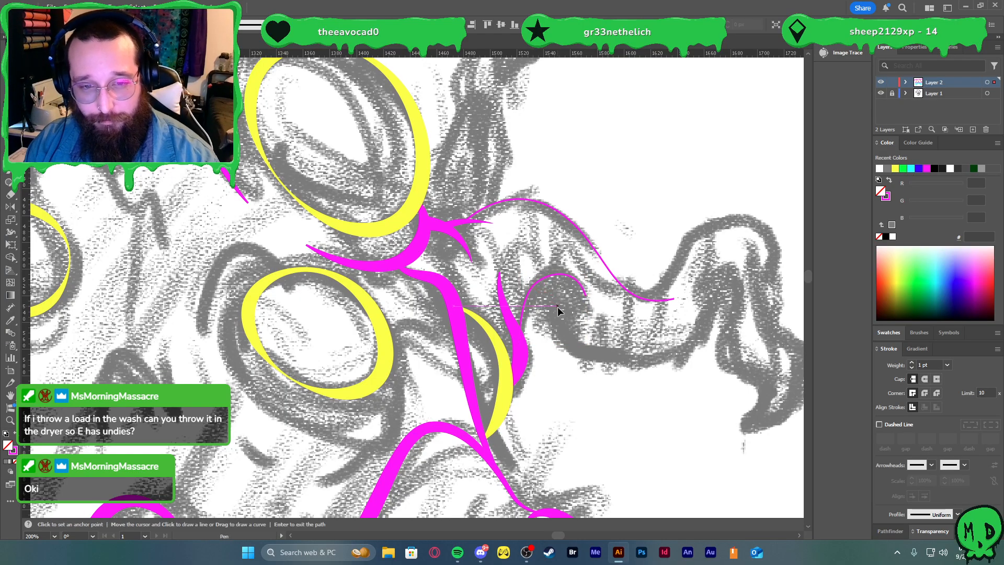
pyautogui.click(564, 331)
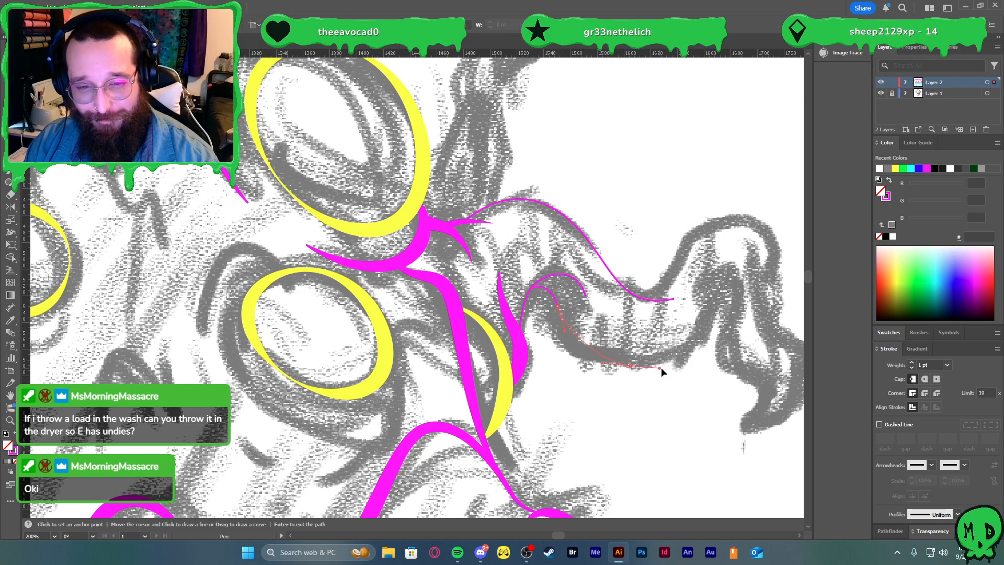
pyautogui.moveTo(689, 366); pyautogui.dragTo(689, 366)
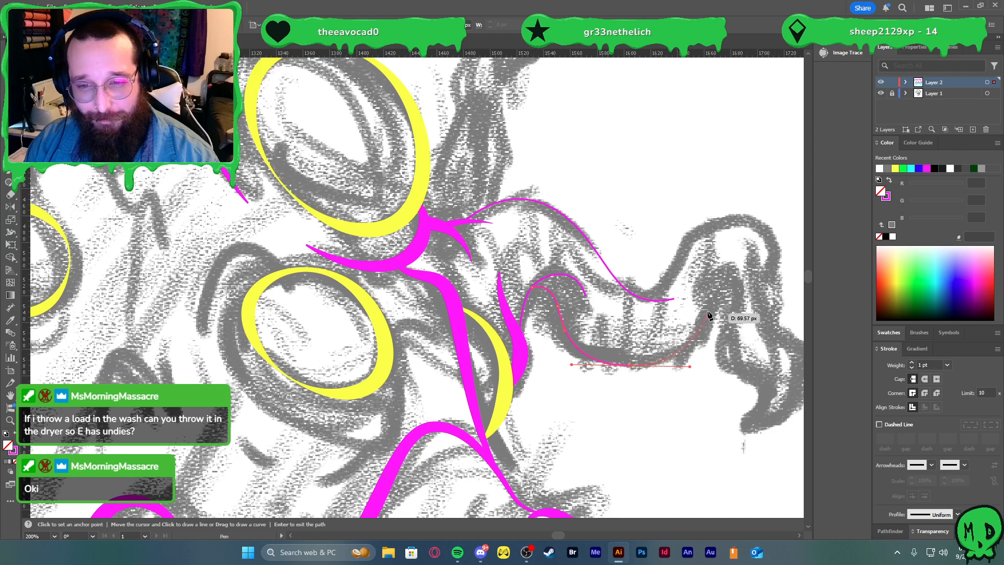
pyautogui.click(717, 297)
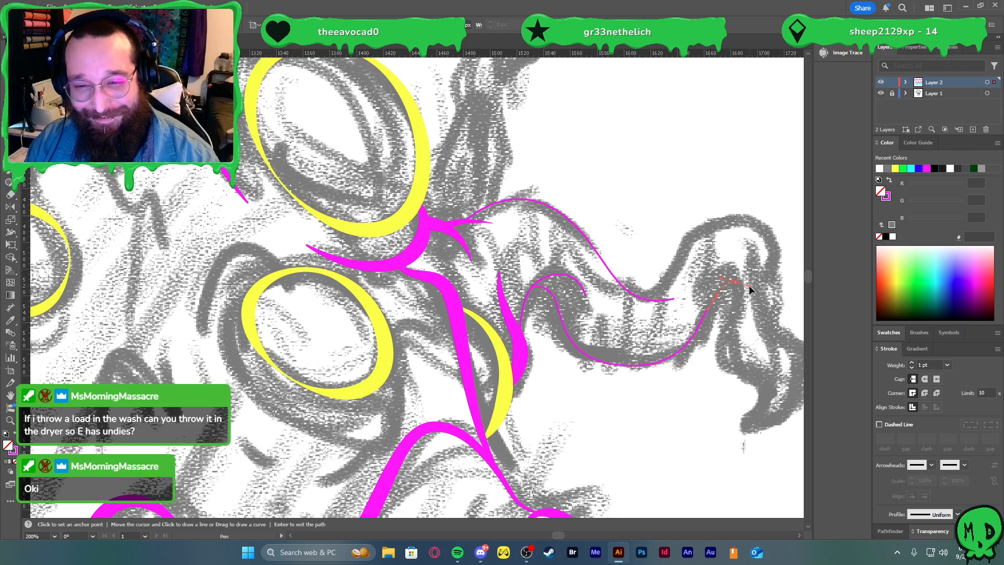
pyautogui.moveTo(630, 365); pyautogui.dragTo(587, 345)
pyautogui.click(591, 356)
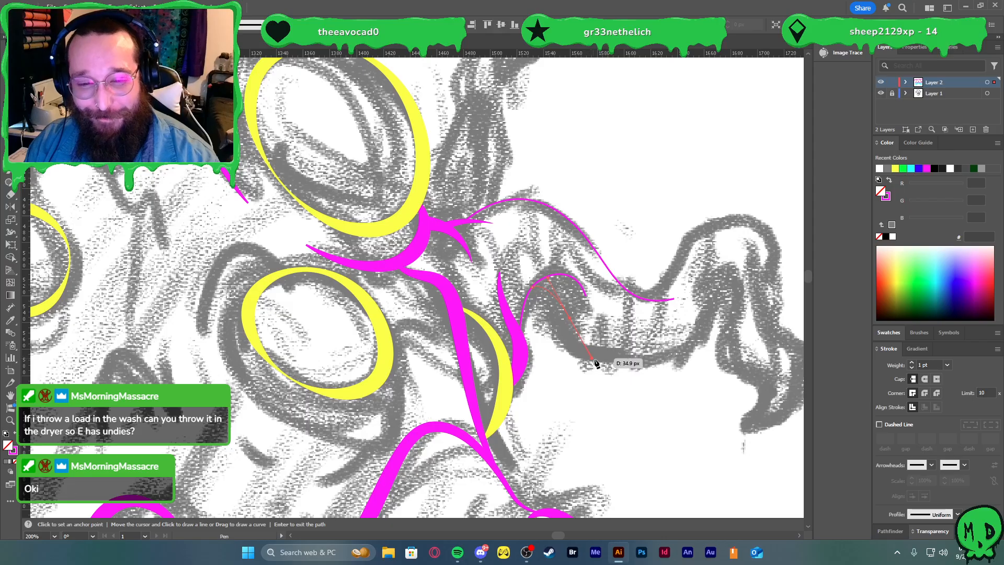
pyautogui.moveTo(664, 353); pyautogui.dragTo(703, 332)
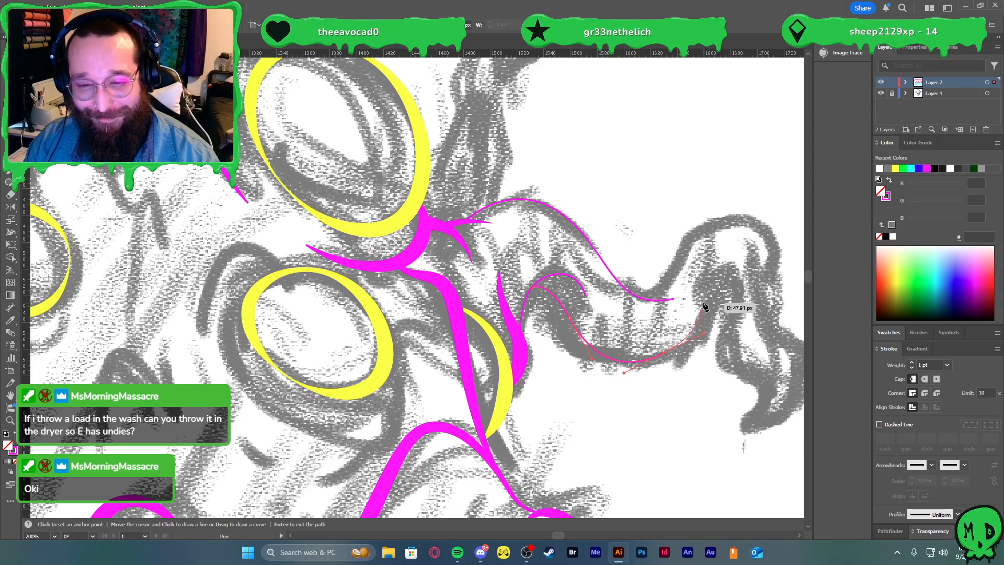
pyautogui.moveTo(738, 282); pyautogui.dragTo(756, 289)
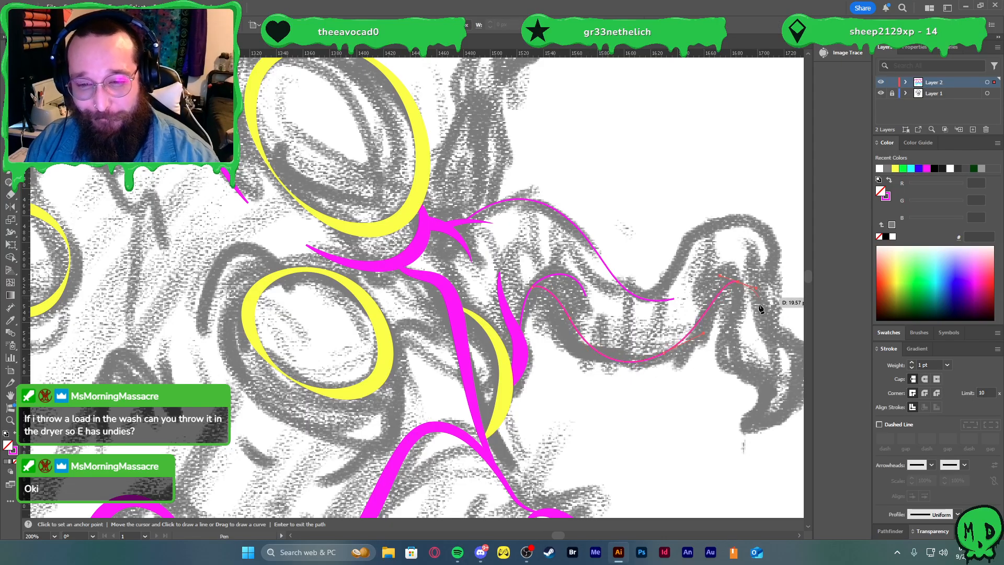
pyautogui.keyDown('ctrl'); pyautogui.click(758, 298); pyautogui.keyUp('ctrl')
# - Draw a Pen path along the tentacle's upper edge, from the dip over the second hump and down its outer side
pyautogui.hscroll(3, 710, 330)
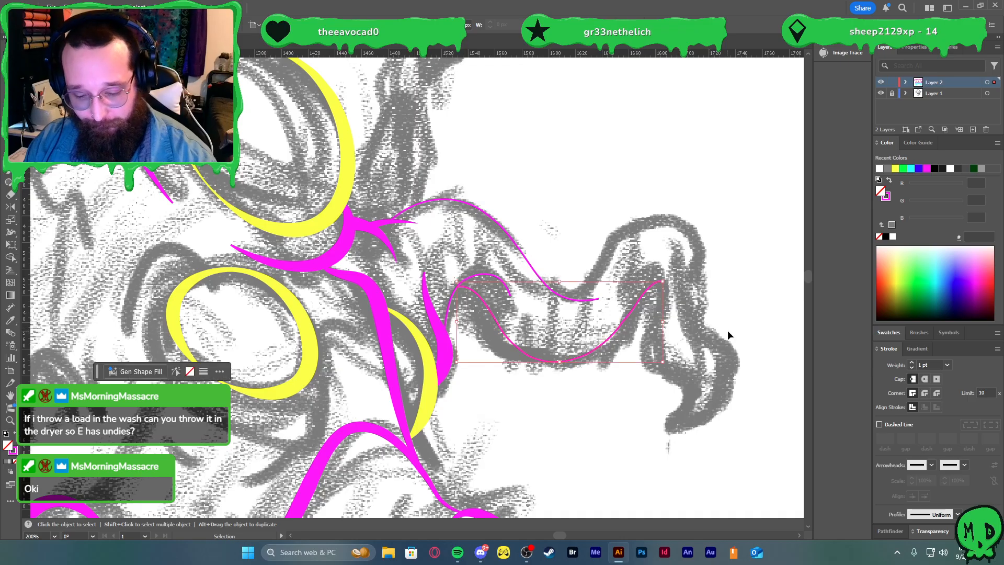
pyautogui.press('p')
pyautogui.keyDown('ctrl'); pyautogui.click(653, 299); pyautogui.keyUp('ctrl')
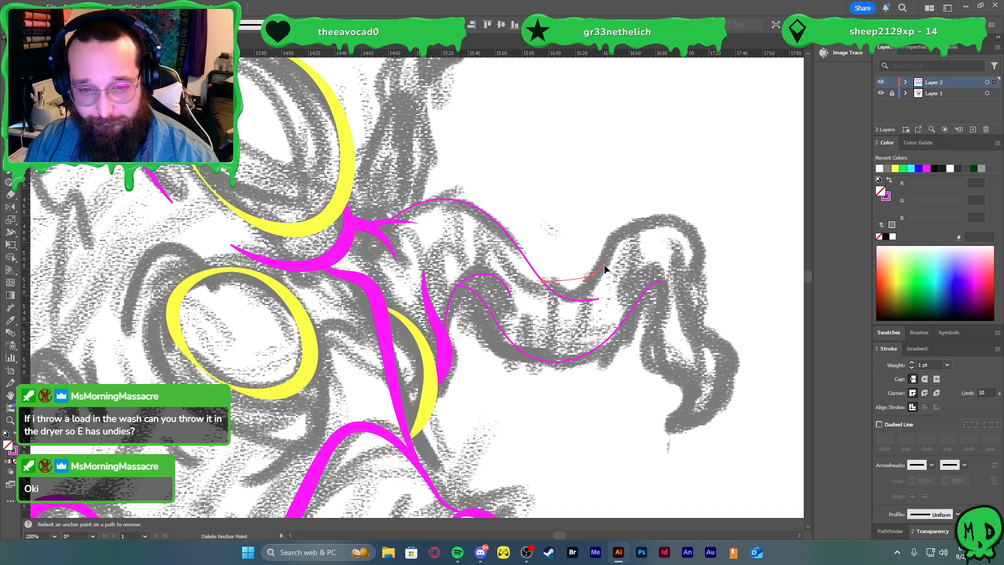
pyautogui.moveTo(604, 265); pyautogui.dragTo(688, 216)
pyautogui.moveTo(701, 256); pyautogui.dragTo(697, 271)
pyautogui.moveTo(691, 316); pyautogui.dragTo(717, 318)
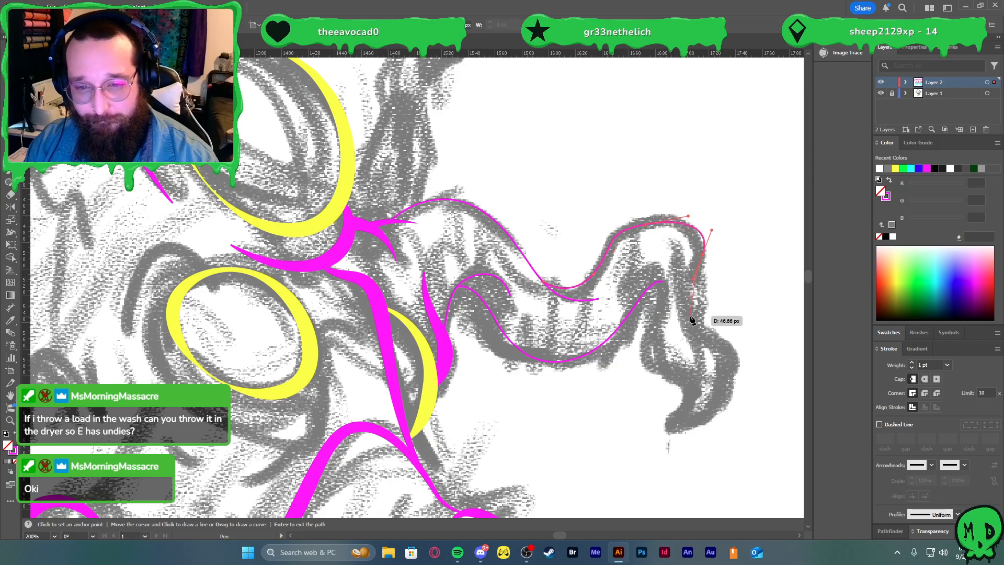
pyautogui.press('v')
pyautogui.click(740, 330)
# - Draw a Pen path from the tentacle's inner bend down around the rounded tip and back up inside the outer edge
pyautogui.press('p')
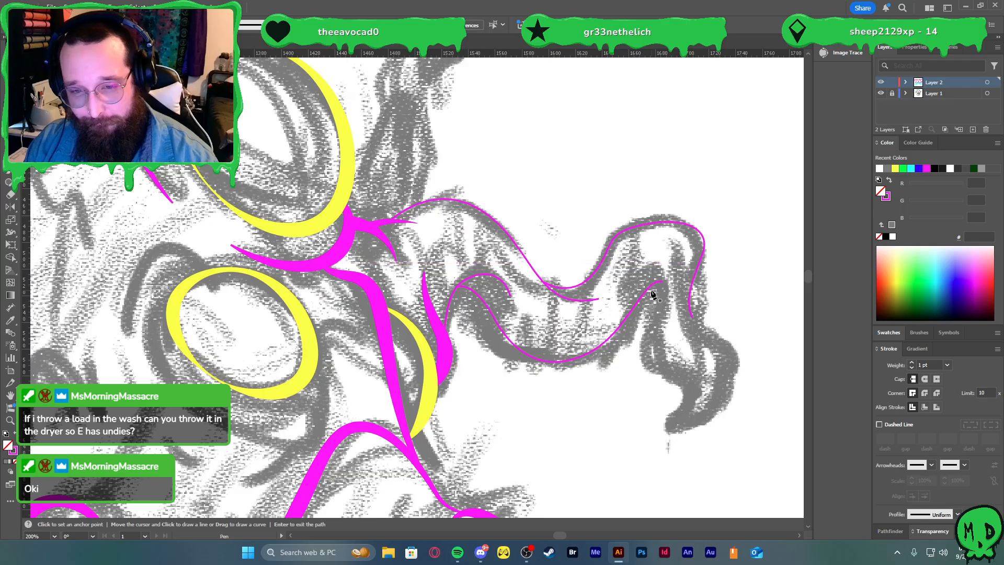
pyautogui.moveTo(659, 282); pyautogui.dragTo(659, 326)
pyautogui.moveTo(653, 362); pyautogui.dragTo(693, 393)
pyautogui.click(665, 424)
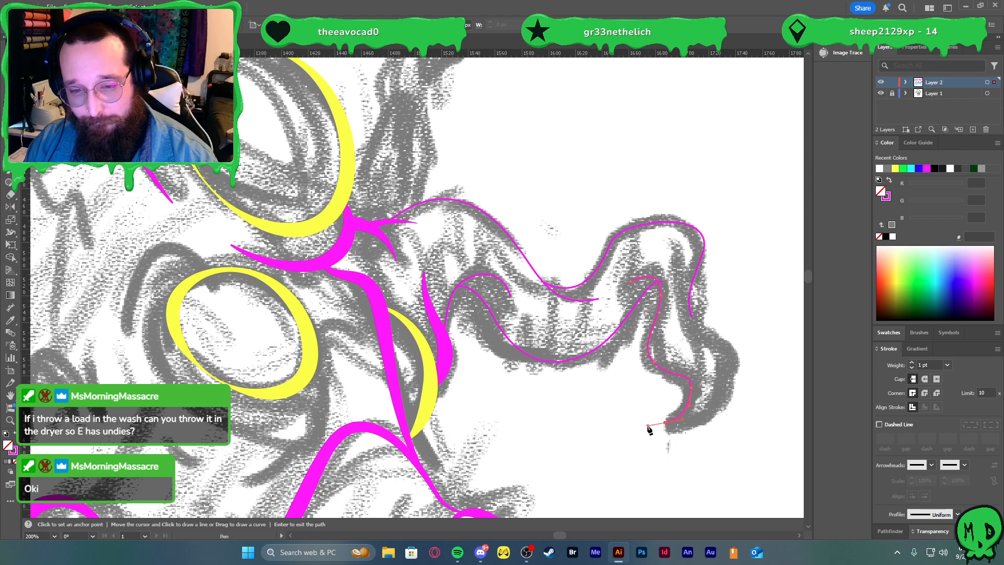
pyautogui.click(648, 425)
pyautogui.moveTo(667, 436); pyautogui.dragTo(681, 435)
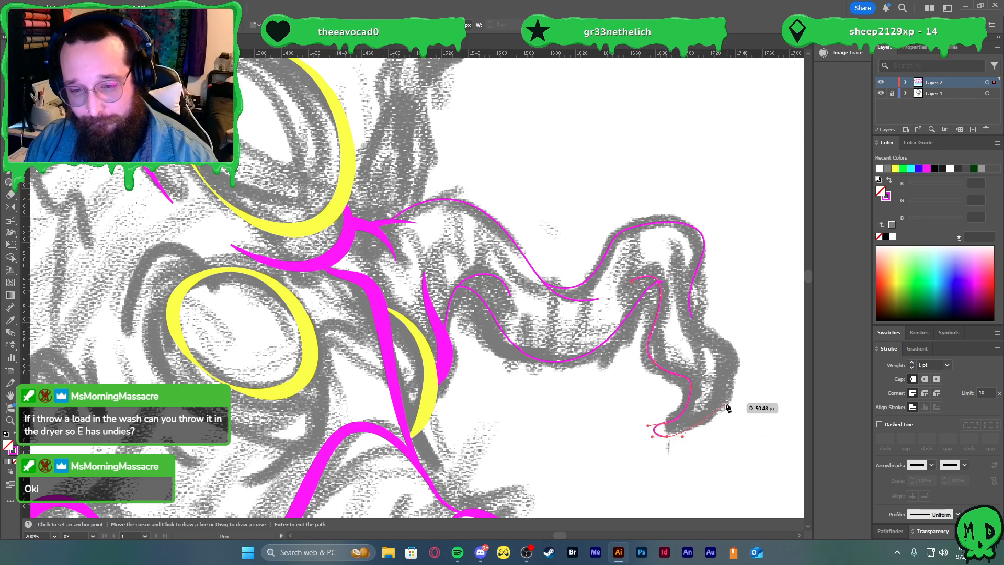
pyautogui.moveTo(743, 369); pyautogui.dragTo(727, 340)
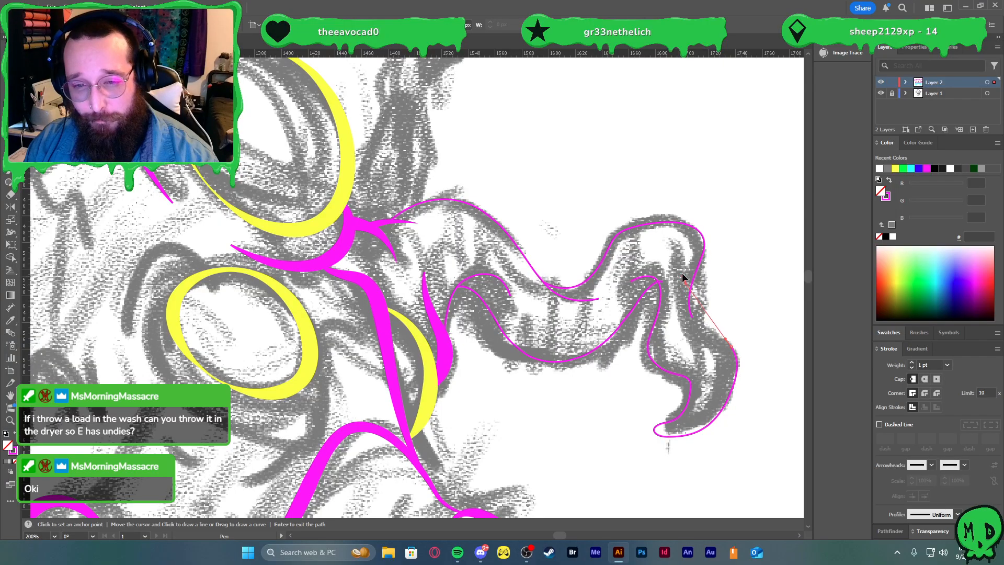
pyautogui.click(687, 227)
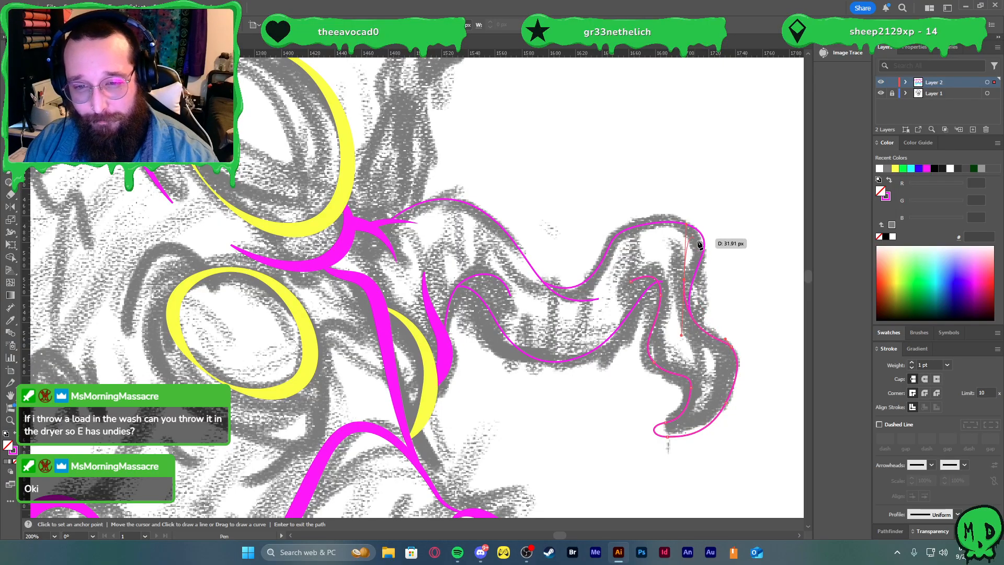
pyautogui.press('ctrl')
pyautogui.hotkey('shift', 'm')
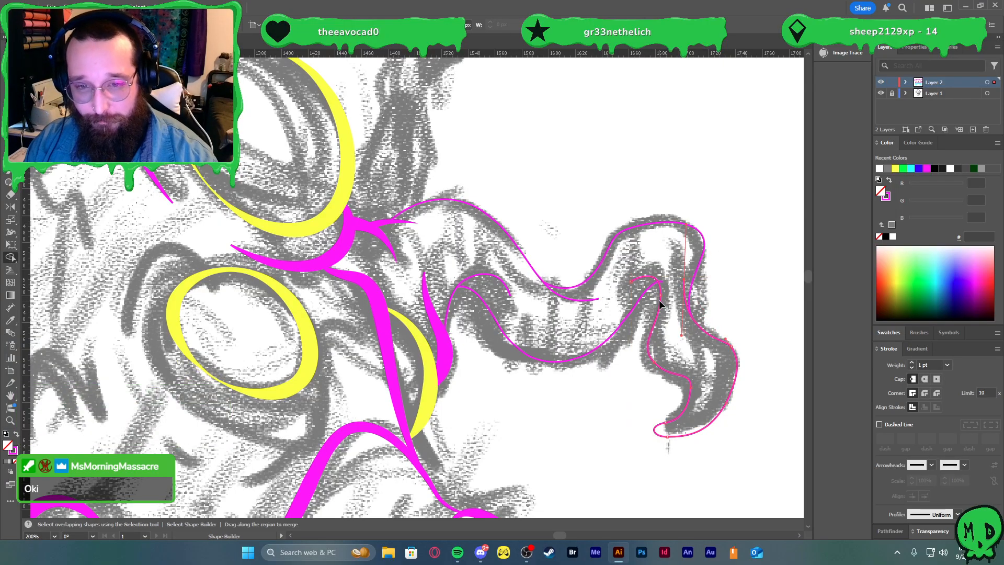
pyautogui.scroll(3, 680, 293)
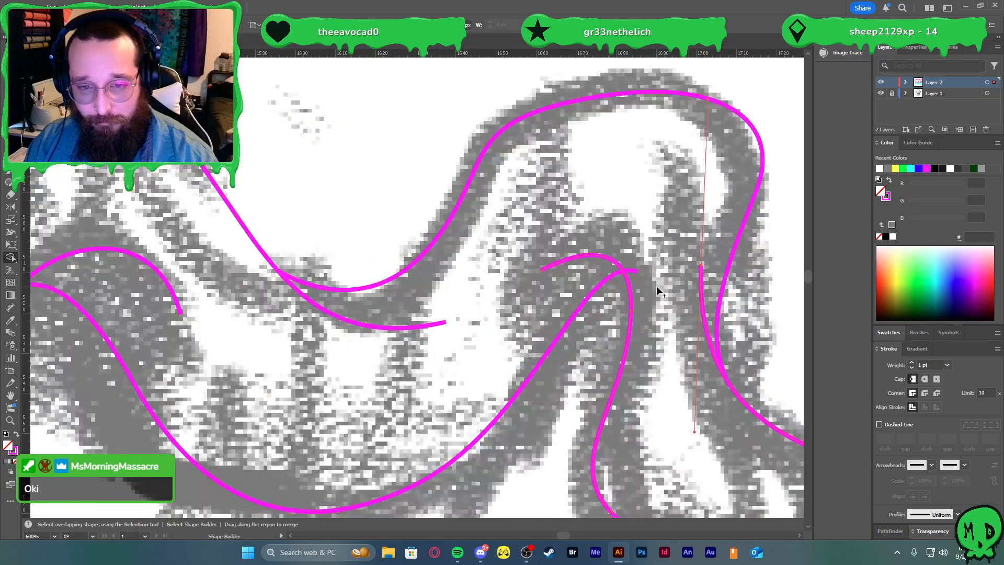
pyautogui.click(653, 327)
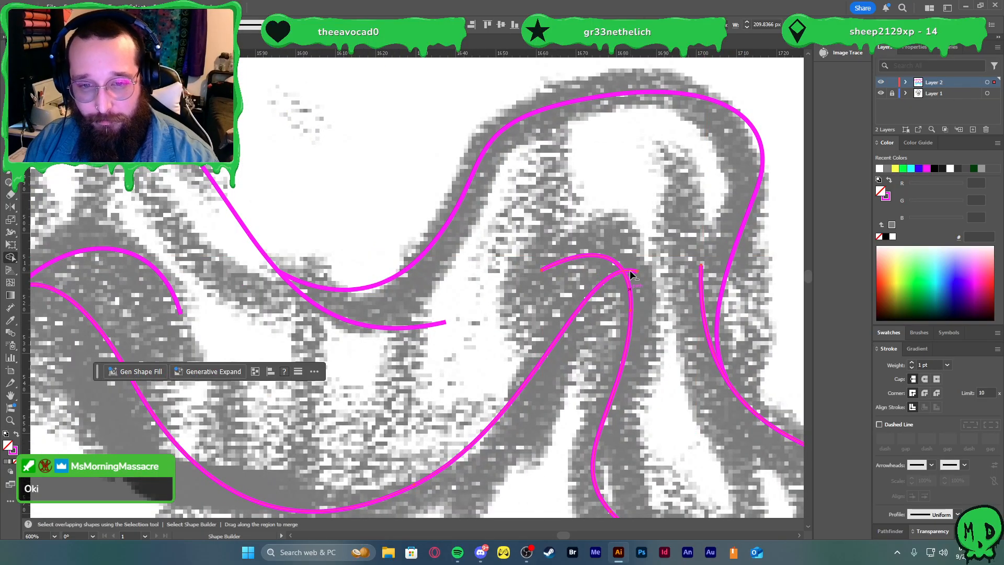
pyautogui.press('v')
# - Give all the new thin tentacle paths the neighbouring contour's 11 pt magenta stroke and a profile tapered at both ends
pyautogui.scroll(-1, 658, 299)
pyautogui.scroll(-2, 662, 312)
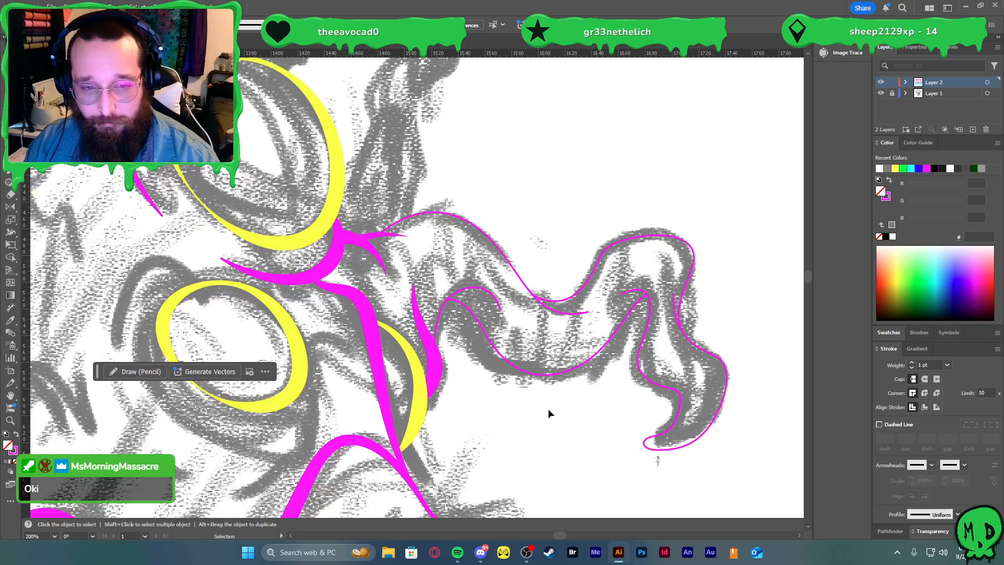
pyautogui.moveTo(456, 171); pyautogui.dragTo(702, 356)
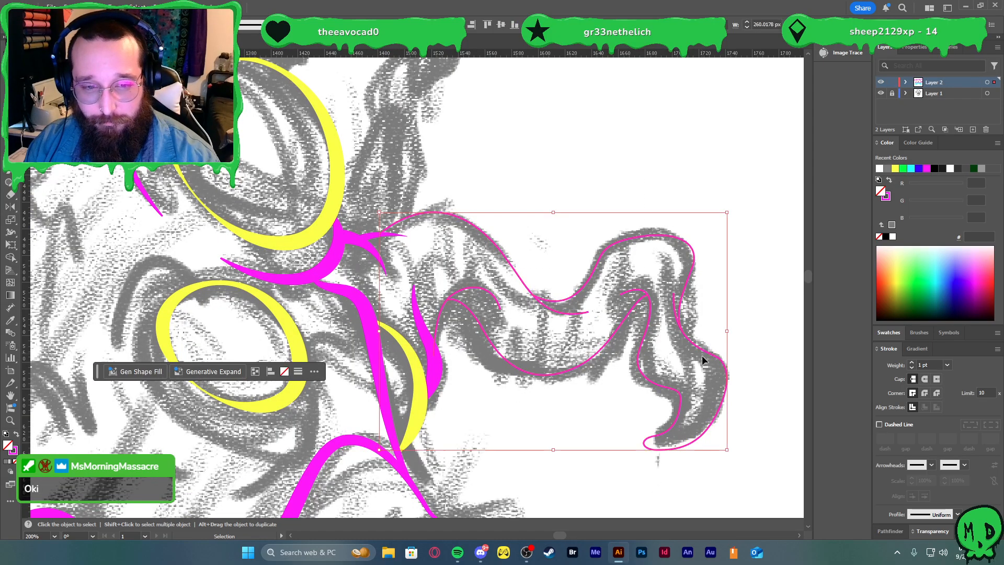
pyautogui.press('i')
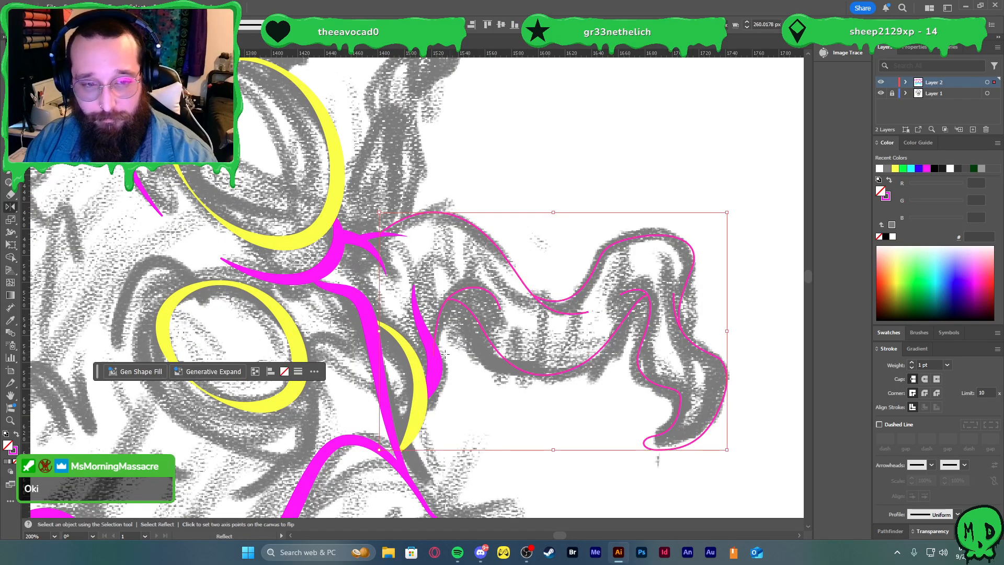
pyautogui.click(435, 373)
pyautogui.press('v')
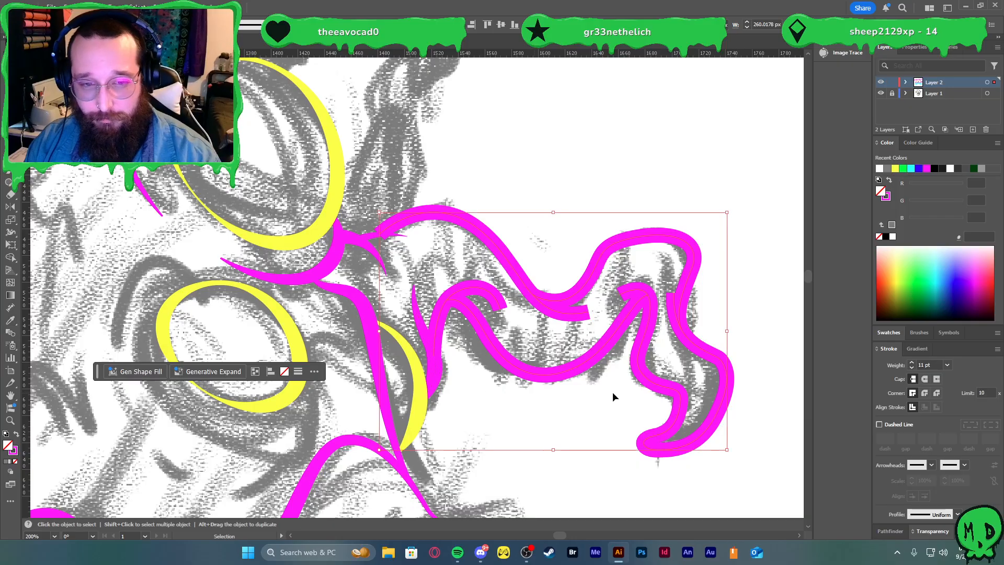
pyautogui.click(958, 513)
pyautogui.click(935, 477)
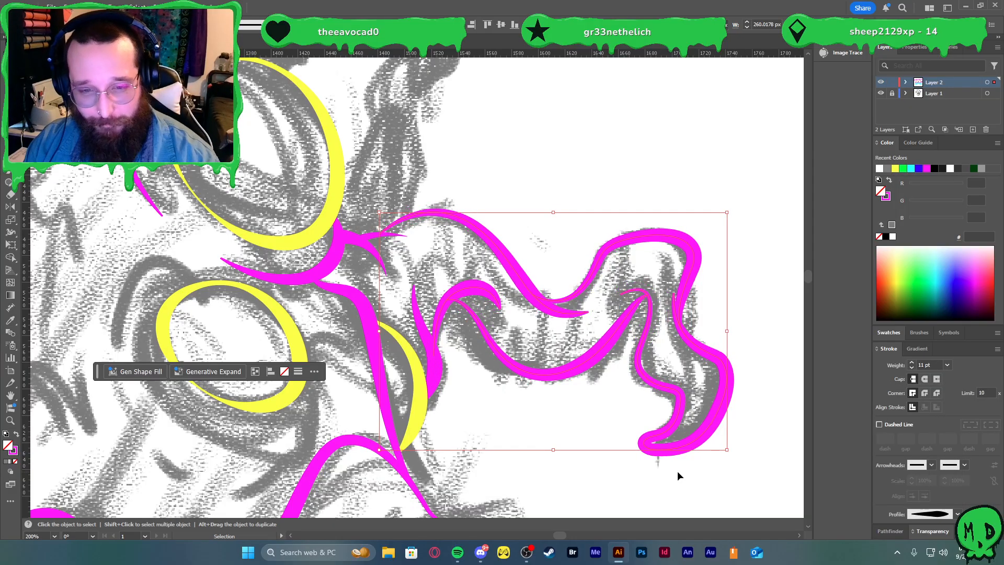
pyautogui.click(604, 425)
# - Reduce the stroke weight of the path around the tentacle's tip to 5 pt
pyautogui.click(723, 393)
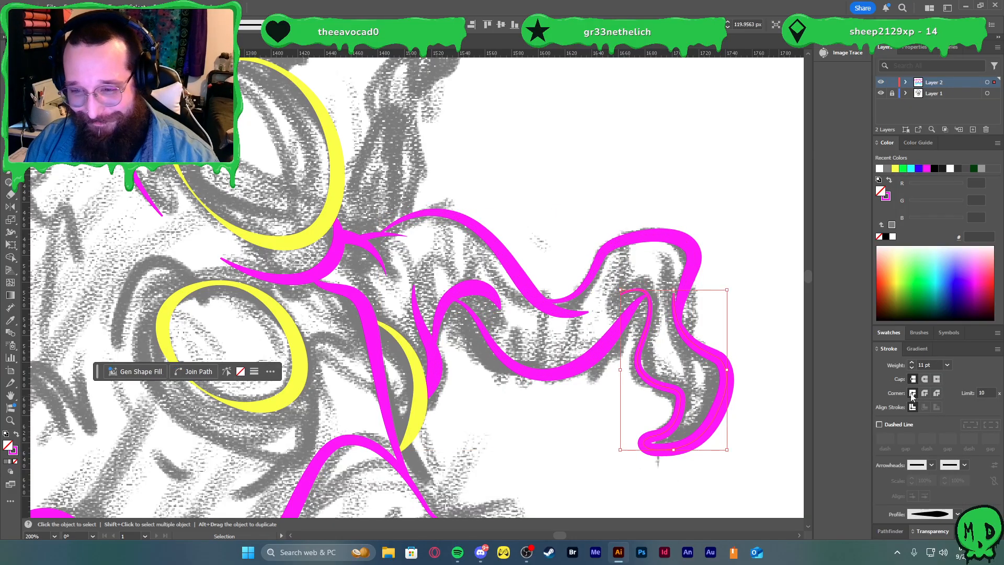
pyautogui.click(912, 367)
pyautogui.click(912, 367)
pyautogui.click(911, 367)
pyautogui.click(911, 367)
pyautogui.click(912, 367)
pyautogui.click(911, 367)
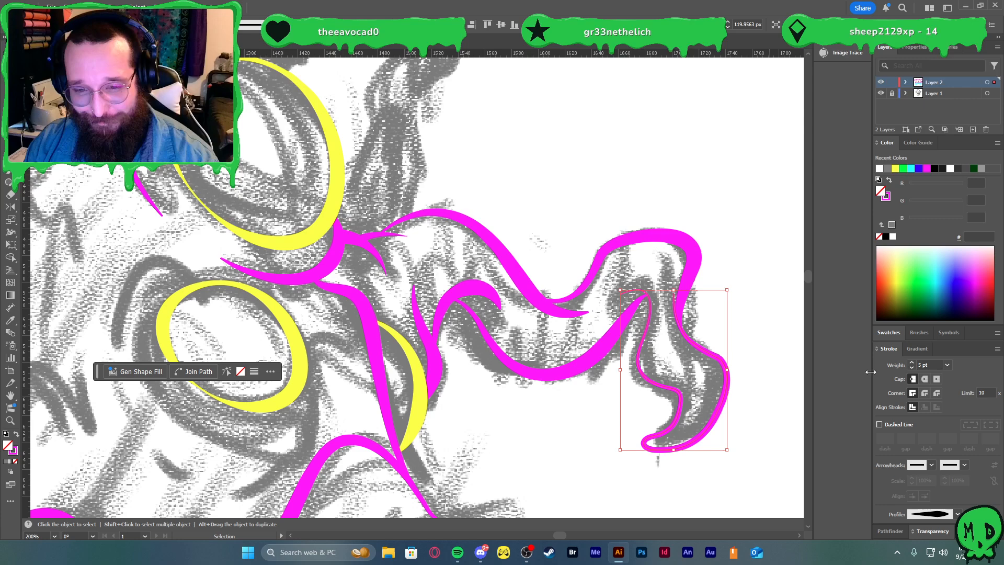
# - Reduce the stroke weight of the path over the tentacle's second hump to 8 pt
pyautogui.click(696, 255)
pyautogui.click(911, 367)
pyautogui.click(911, 367)
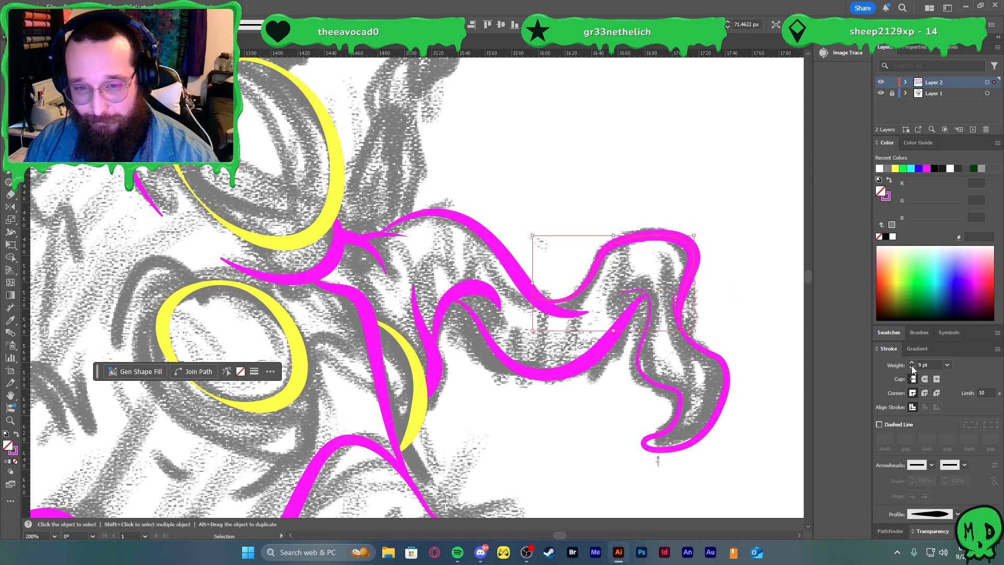
pyautogui.click(912, 367)
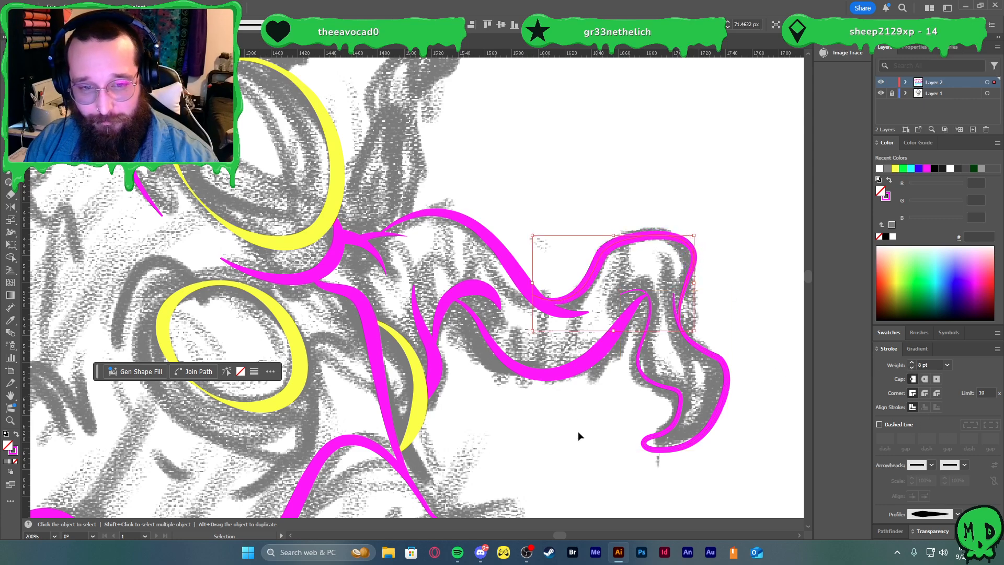
# - Flip the width profile along the path of the side tentacle's long lower curve
pyautogui.click(516, 266)
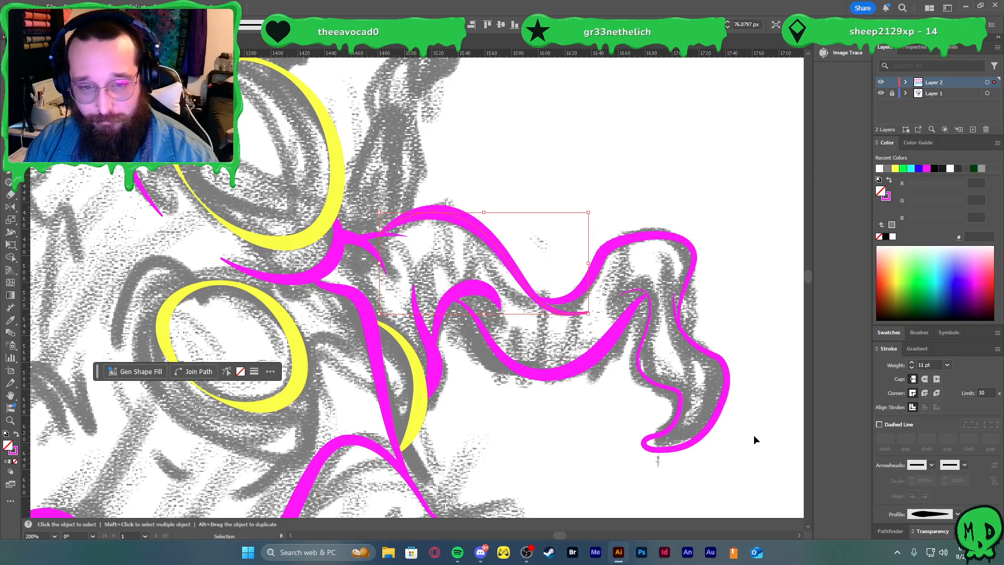
pyautogui.click(584, 362)
pyautogui.click(971, 514)
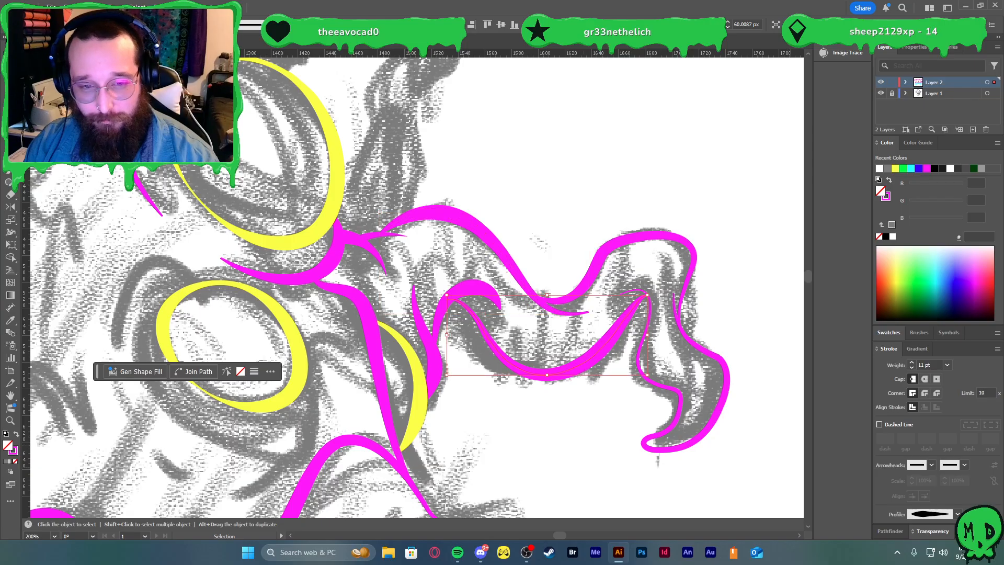
pyautogui.click(572, 431)
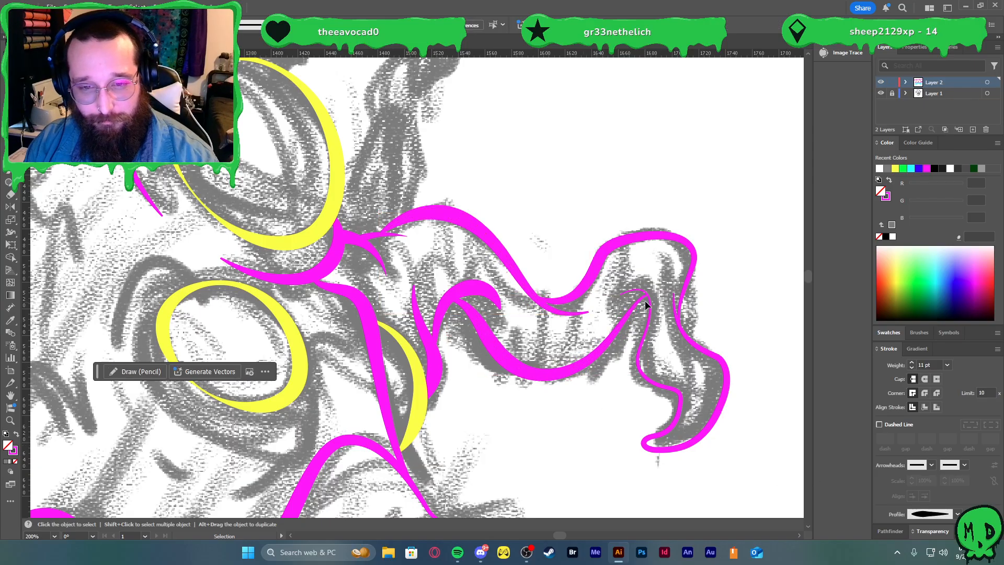
# - Hide the sketch on Layer 1 so only the coloured outlines of the whole head show
pyautogui.scroll(-3, 565, 387)
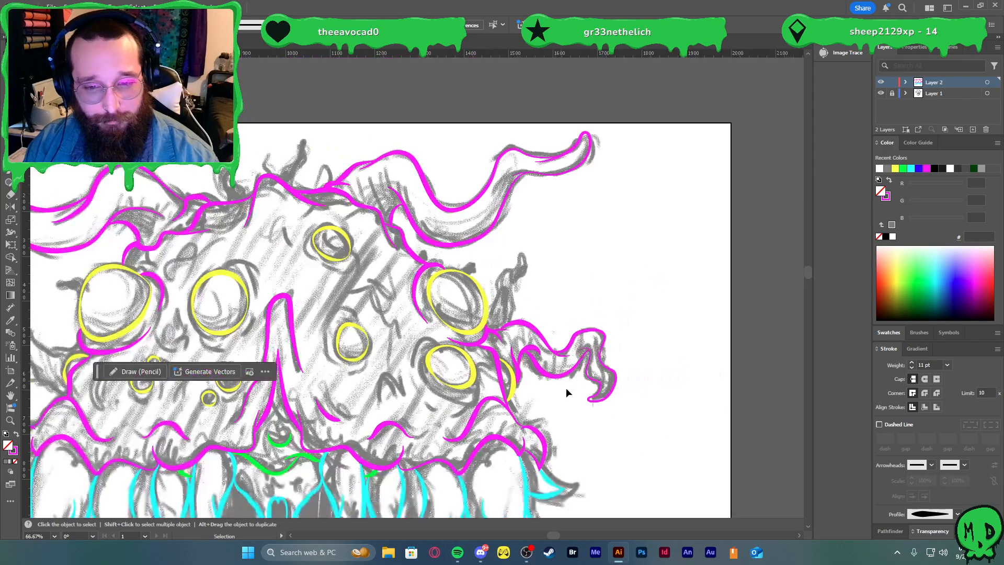
pyautogui.hscroll(-5, 601, 405)
pyautogui.press('a')
pyautogui.scroll(-3, 620, 417)
pyautogui.press('v')
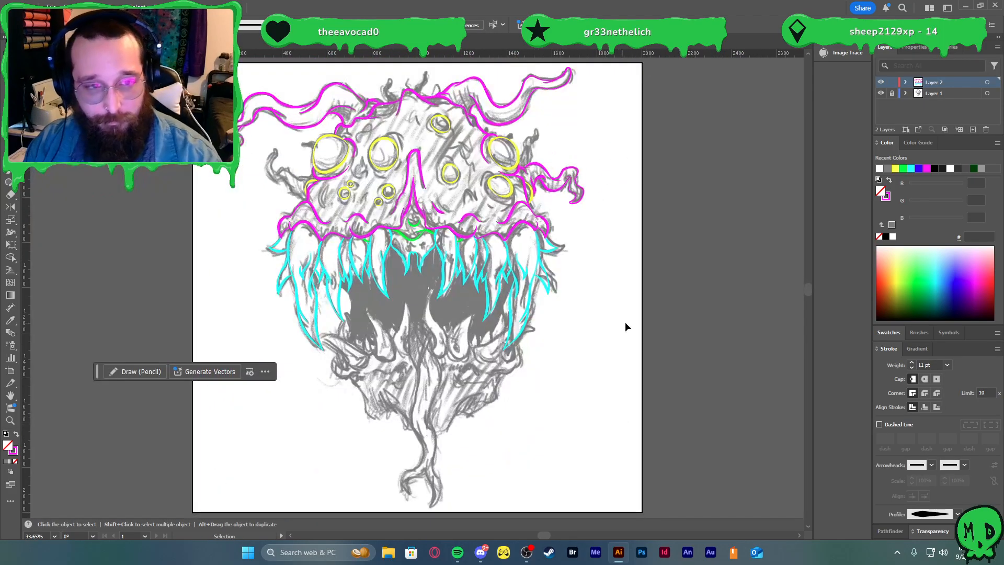
pyautogui.click(880, 93)
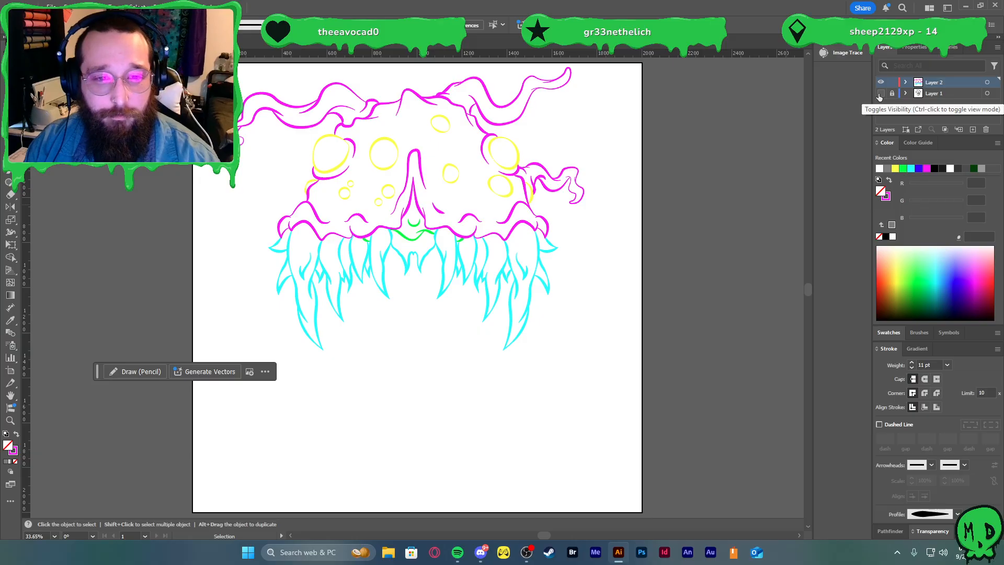
# - Select all the magenta paths that form the head's left horn
pyautogui.hotkey('ctrl', '1')
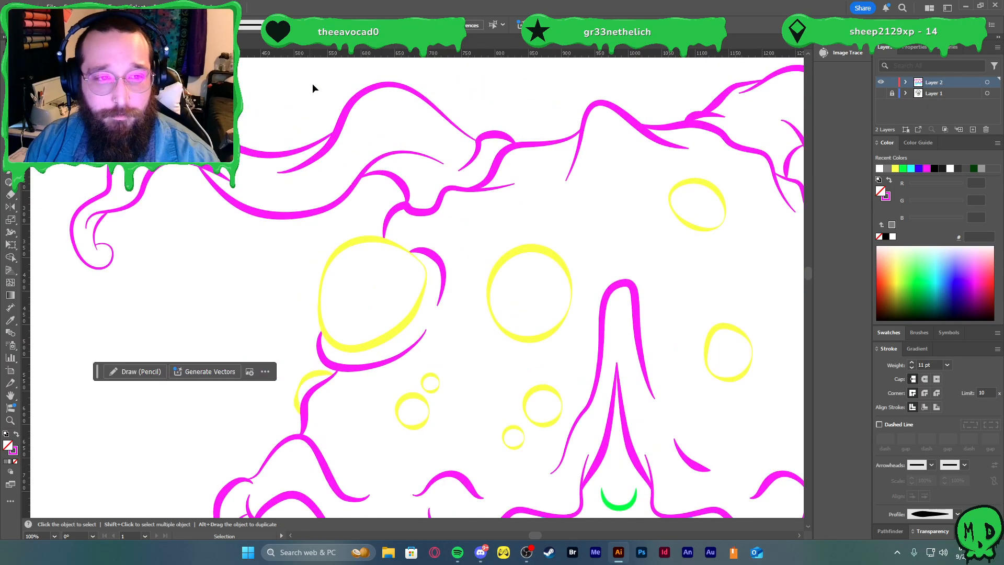
pyautogui.moveTo(179, 257); pyautogui.dragTo(26, 251)
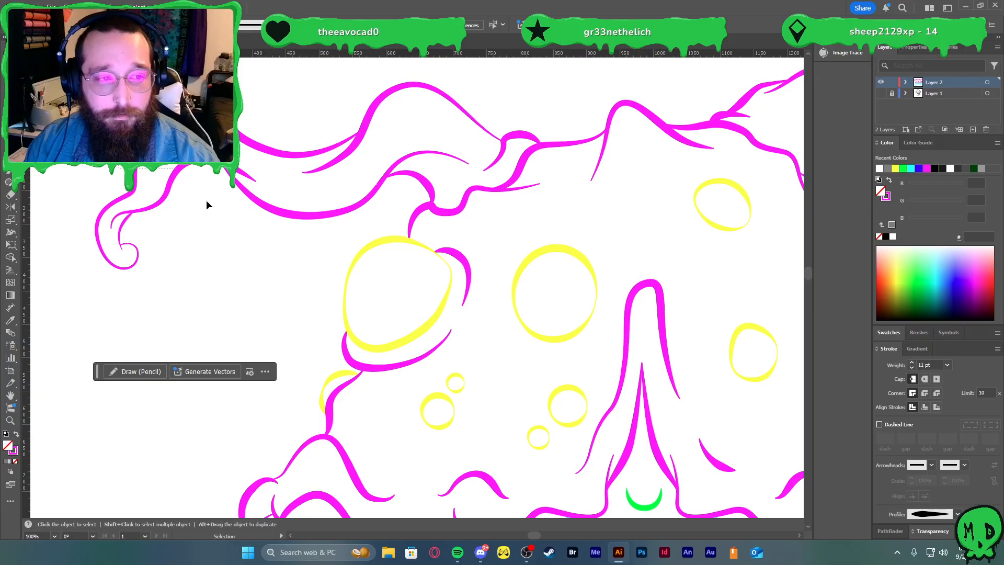
pyautogui.moveTo(206, 200); pyautogui.dragTo(261, 264)
pyautogui.keyDown('shift'); pyautogui.click(353, 149); pyautogui.keyUp('shift')
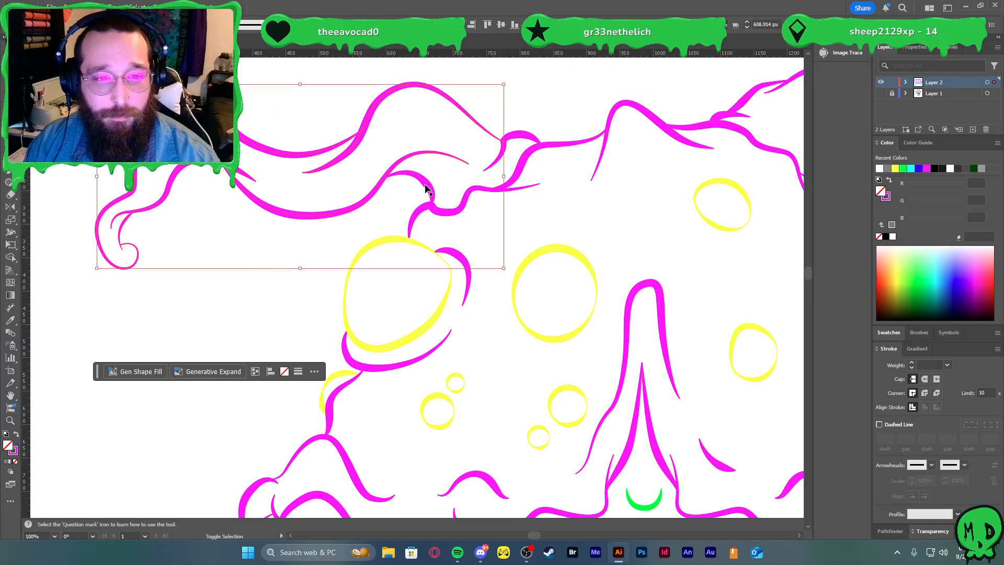
pyautogui.keyDown('shift'); pyautogui.click(504, 150); pyautogui.keyUp('shift')
pyautogui.scroll(-1, 518, 152)
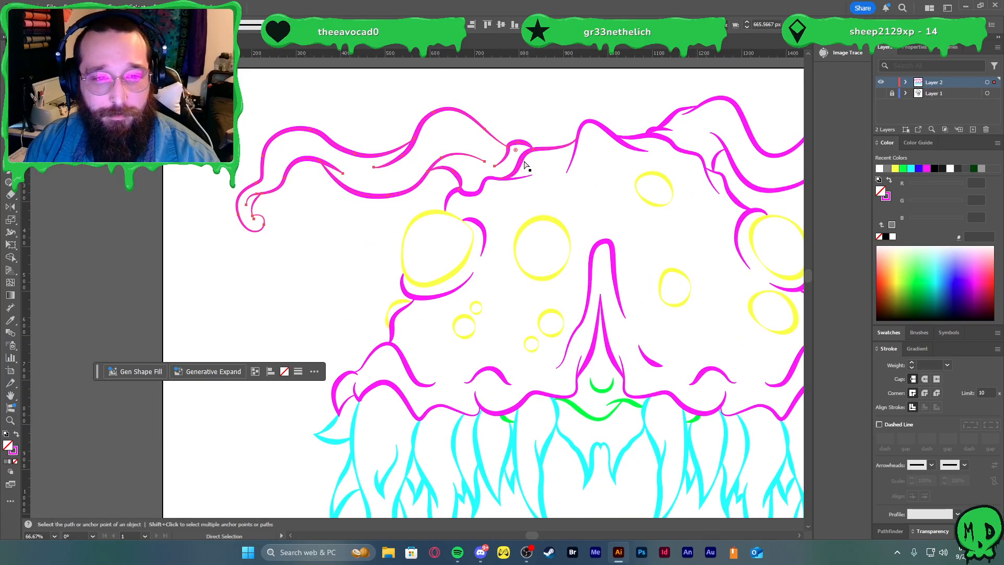
# - Add all the magenta paths of the right horn to the selection
pyautogui.hscroll(1, 528, 152)
pyautogui.scroll(-1, 685, 149)
pyautogui.hscroll(1, 706, 151)
pyautogui.scroll(2, 744, 144)
pyautogui.hscroll(3, 740, 149)
pyautogui.scroll(4, 728, 158)
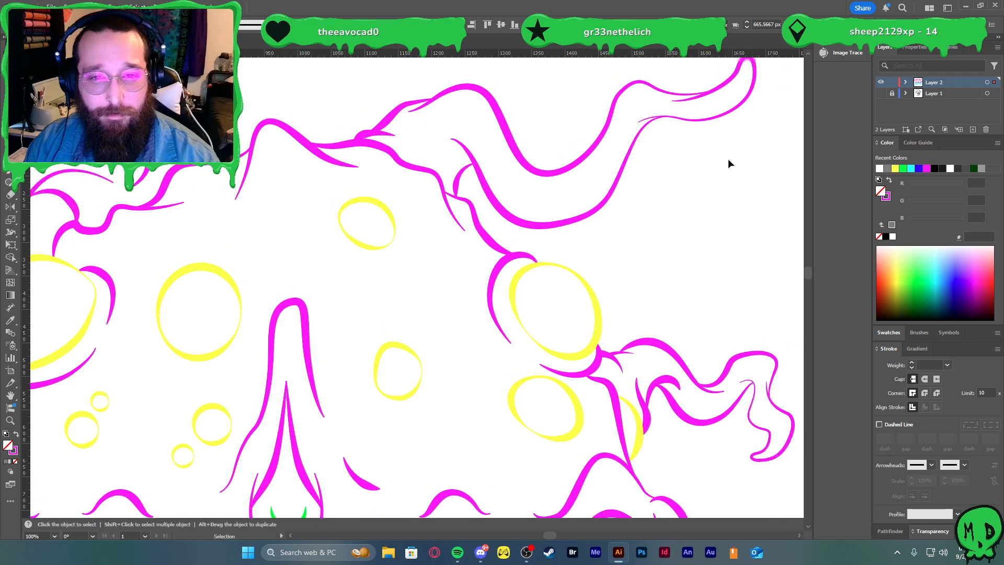
pyautogui.moveTo(740, 247); pyautogui.dragTo(621, 126)
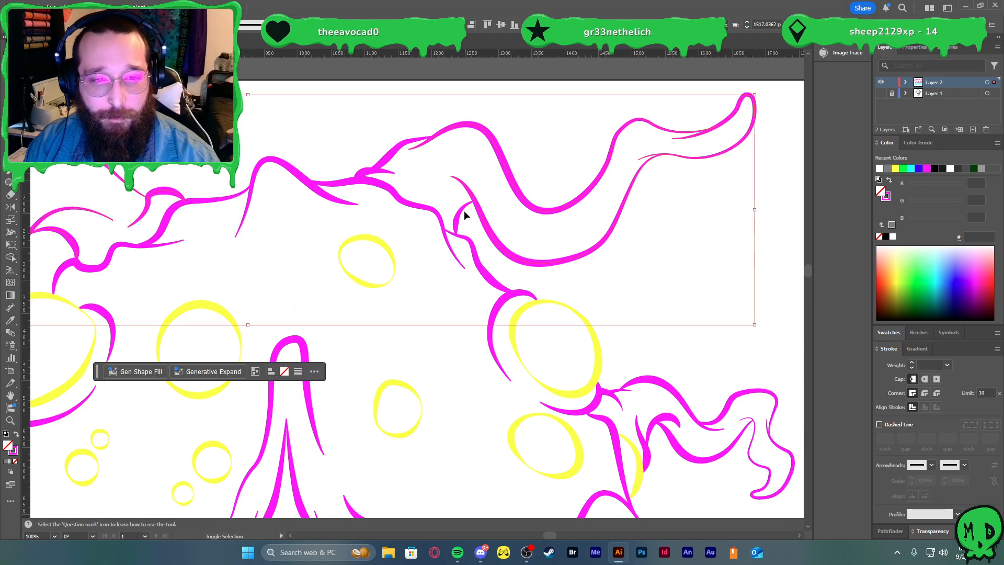
pyautogui.scroll(-2, 603, 236)
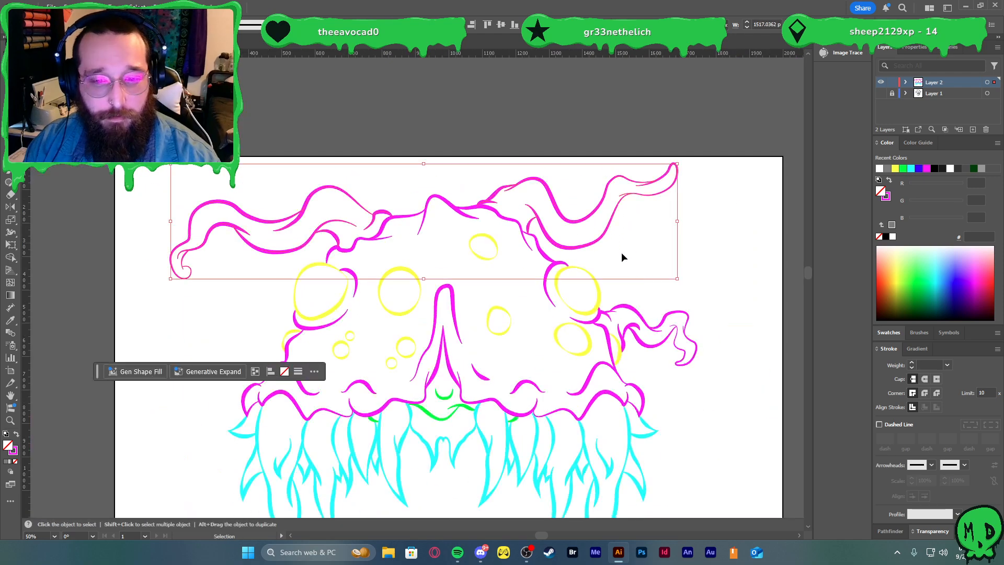
# - Add all the paths of the right side tentacle to the selected horn paths
pyautogui.scroll(2, 729, 349)
pyautogui.moveTo(711, 369); pyautogui.dragTo(515, 298)
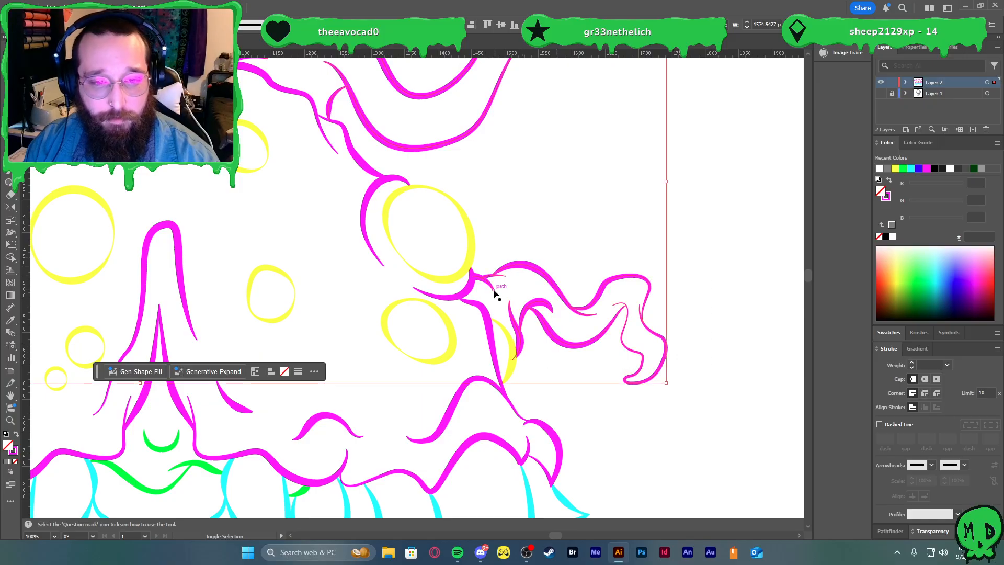
pyautogui.scroll(-2, 520, 298)
pyautogui.hscroll(-6, 580, 307)
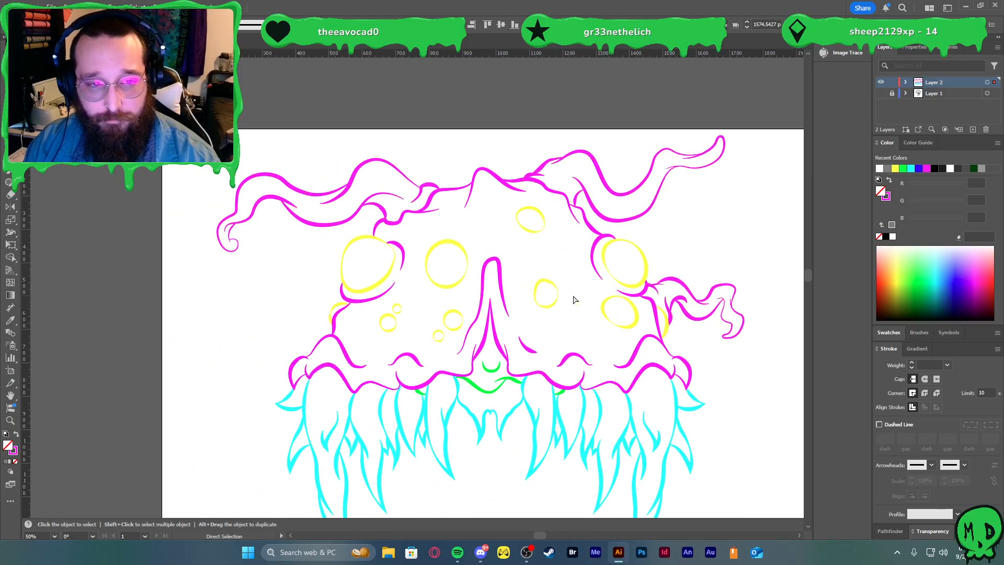
pyautogui.scroll(-2, 653, 290)
pyautogui.hscroll(3, 699, 289)
pyautogui.hscroll(3, 695, 292)
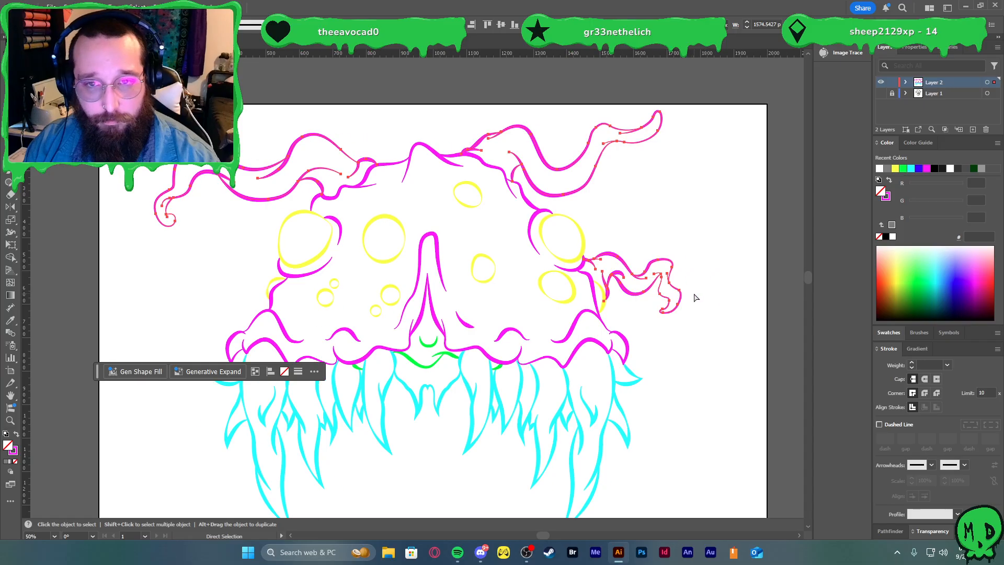
pyautogui.scroll(-2, 693, 295)
pyautogui.press('v')
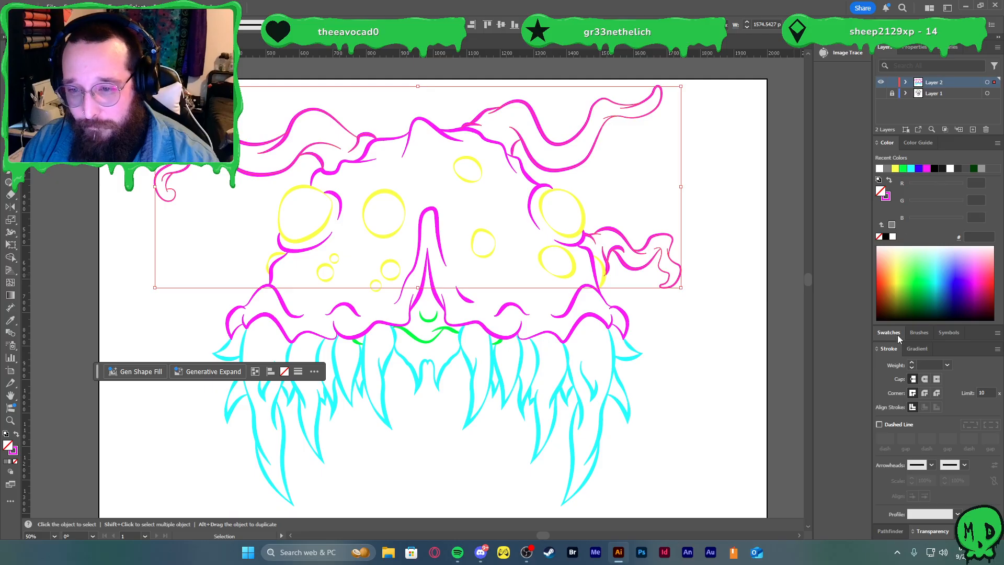
# - Recolour the stroke of the selected horns and side tentacle to darker purple c700dd (R 199, G 0, B 221)
pyautogui.press('x')
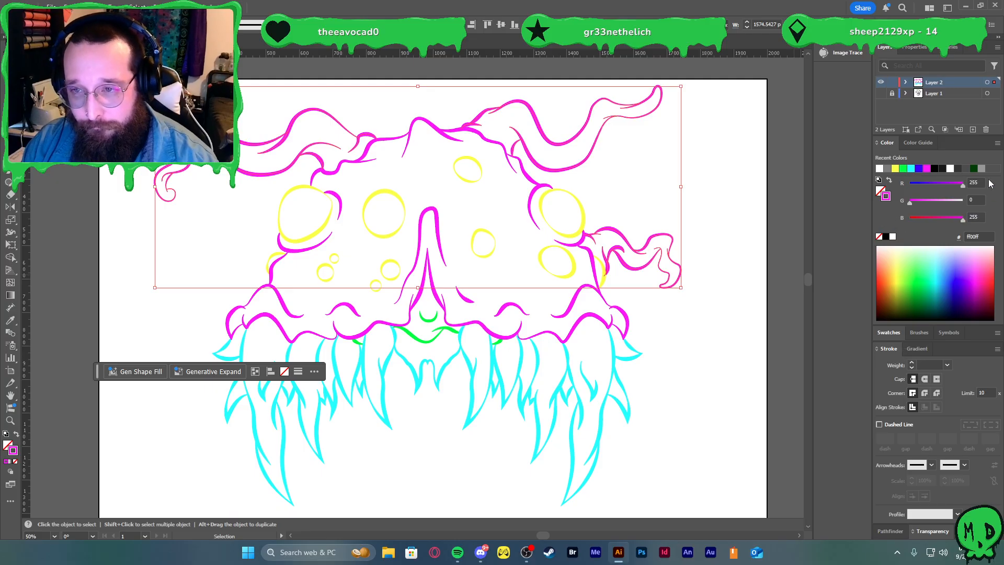
pyautogui.click(952, 183)
pyautogui.click(956, 183)
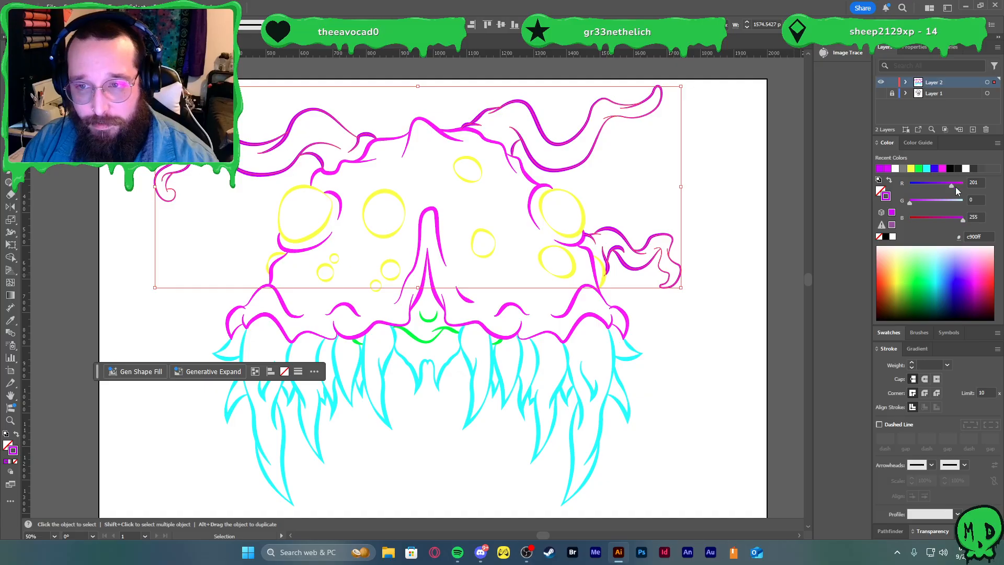
pyautogui.click(956, 219)
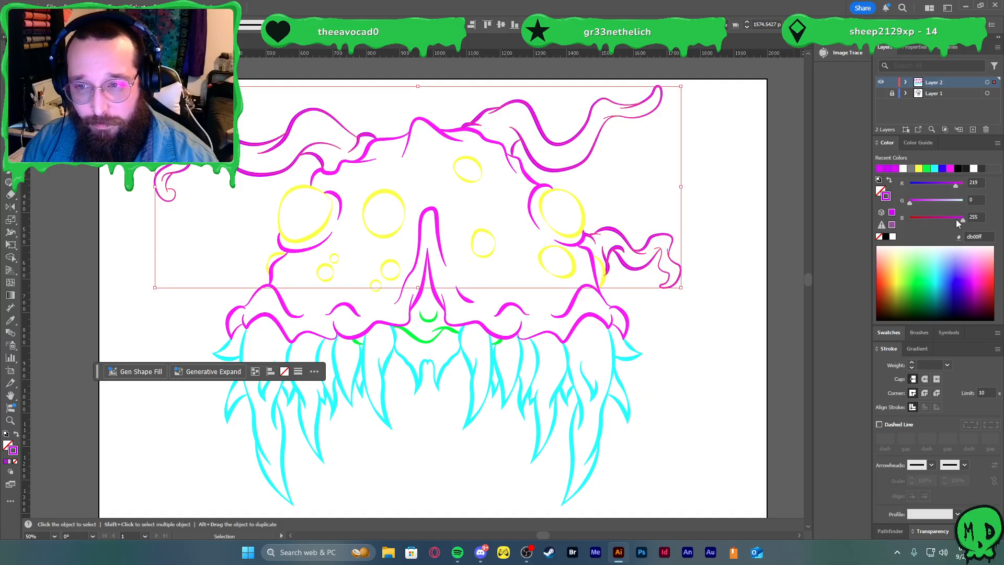
pyautogui.click(951, 183)
pyautogui.click(716, 191)
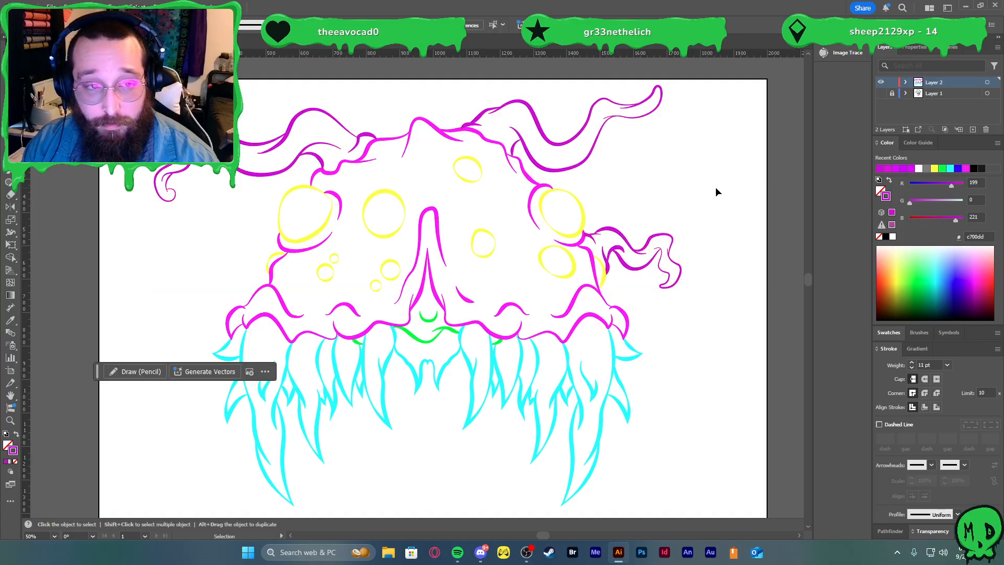
# - Show the Layer 1 sketch again beneath the coloured outlines
pyautogui.scroll(-1, 695, 181)
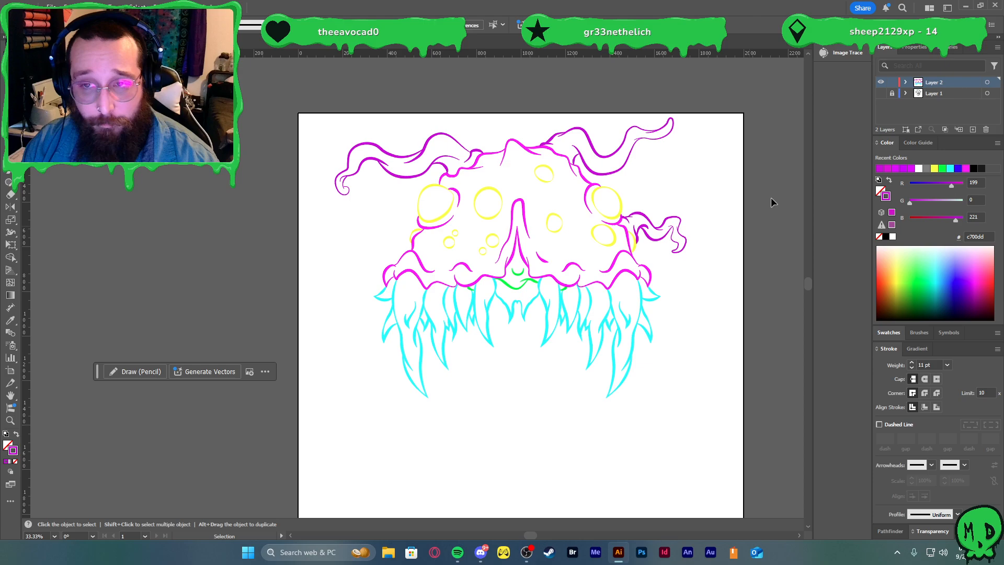
pyautogui.click(880, 94)
pyautogui.scroll(1, 387, 221)
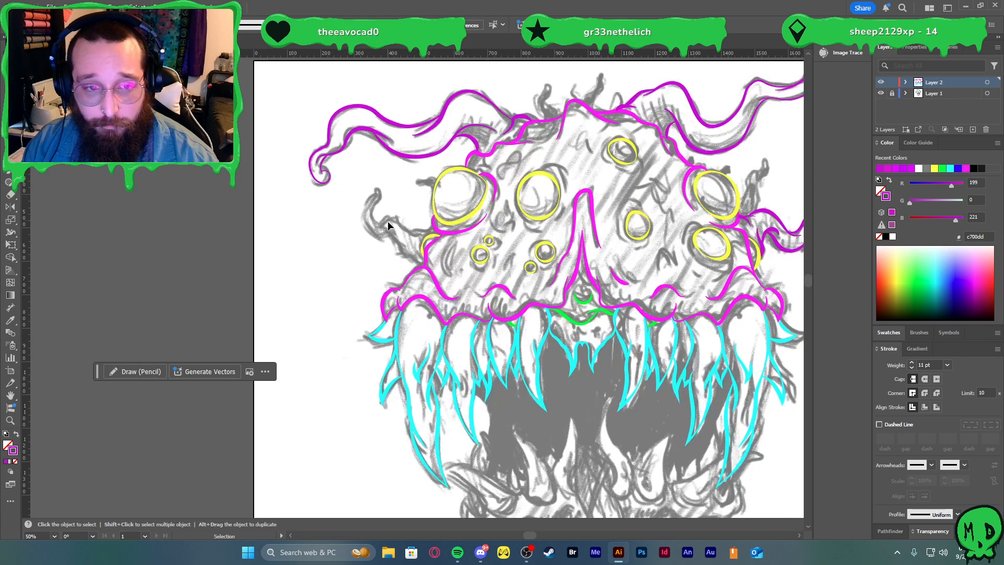
# - Draw a purple Pen path along the left tentacle's upper edge, from beside the partly hidden eye over the hump to the outer bend
pyautogui.scroll(3, 427, 243)
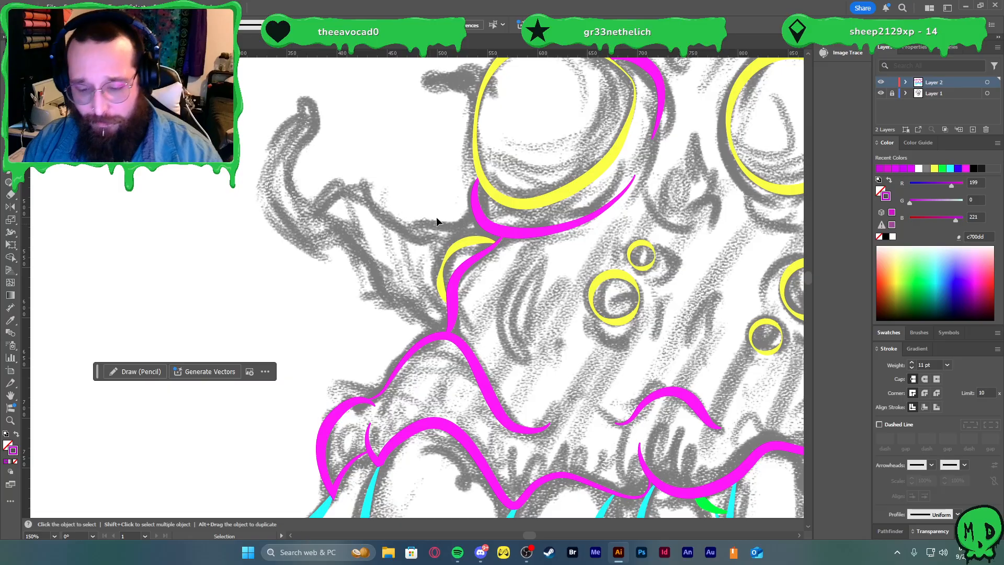
pyautogui.press('p')
pyautogui.click(430, 239)
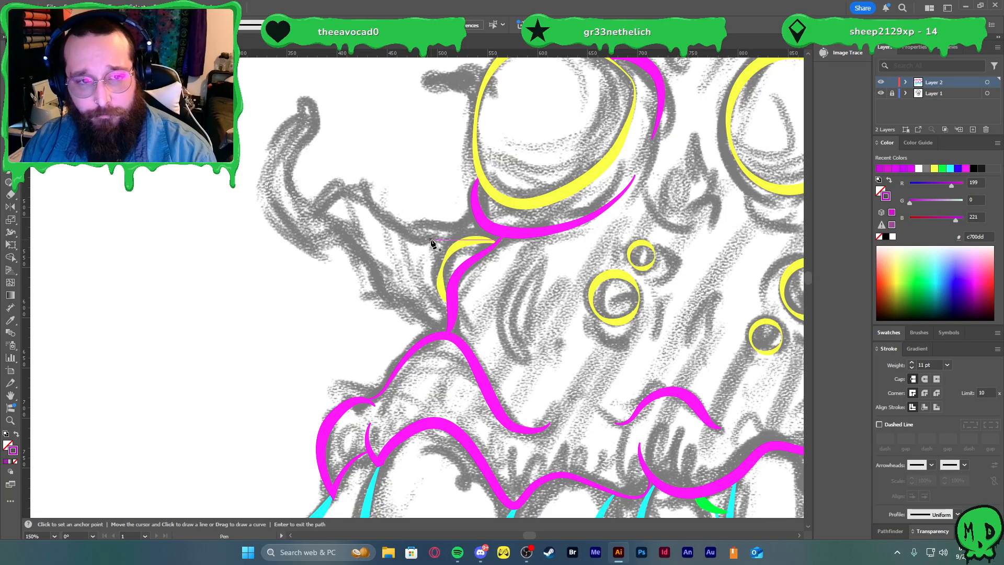
pyautogui.click(389, 219)
pyautogui.moveTo(377, 195)
pyautogui.mouseDown()
pyautogui.moveTo(338, 181)
pyautogui.moveTo(296, 209)
pyautogui.moveTo(284, 199)
pyautogui.moveTo(289, 208)
pyautogui.mouseUp()
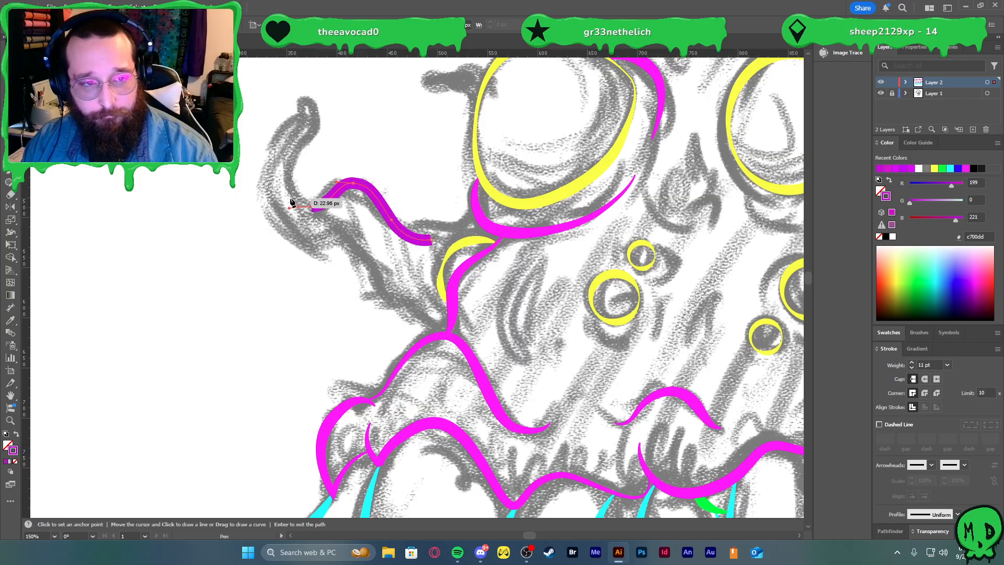
pyautogui.click(287, 196)
pyautogui.press('v')
pyautogui.click(316, 168)
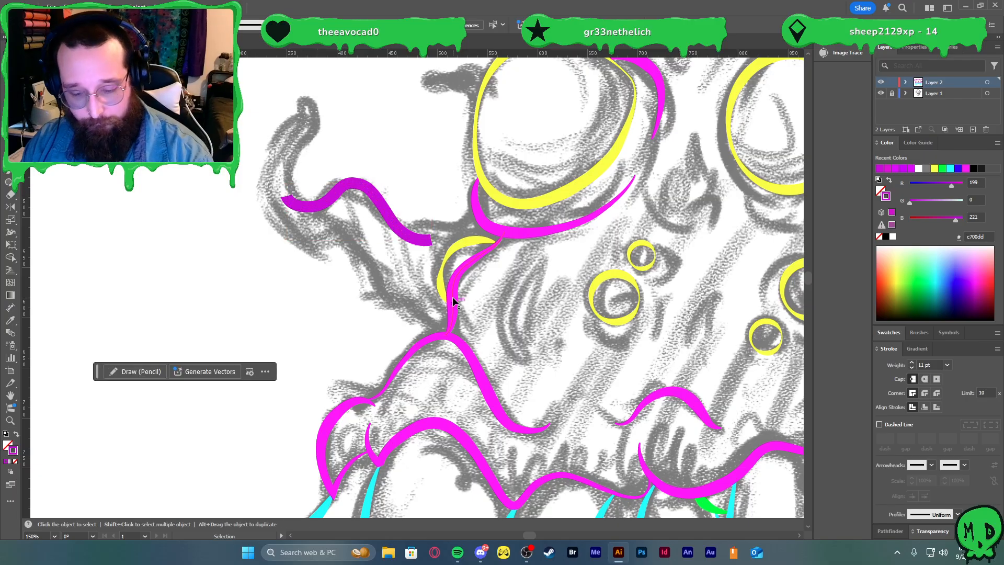
# - Draw a purple Pen path along the left tentacle's lower edge, from below the outer bend down towards its base
pyautogui.press('p')
pyautogui.click(326, 223)
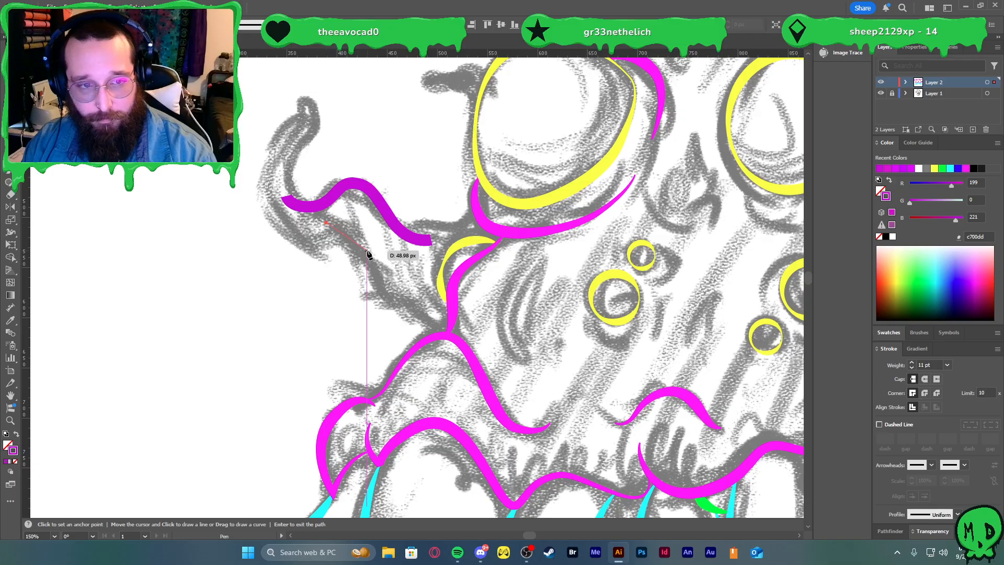
pyautogui.moveTo(368, 250); pyautogui.dragTo(374, 275)
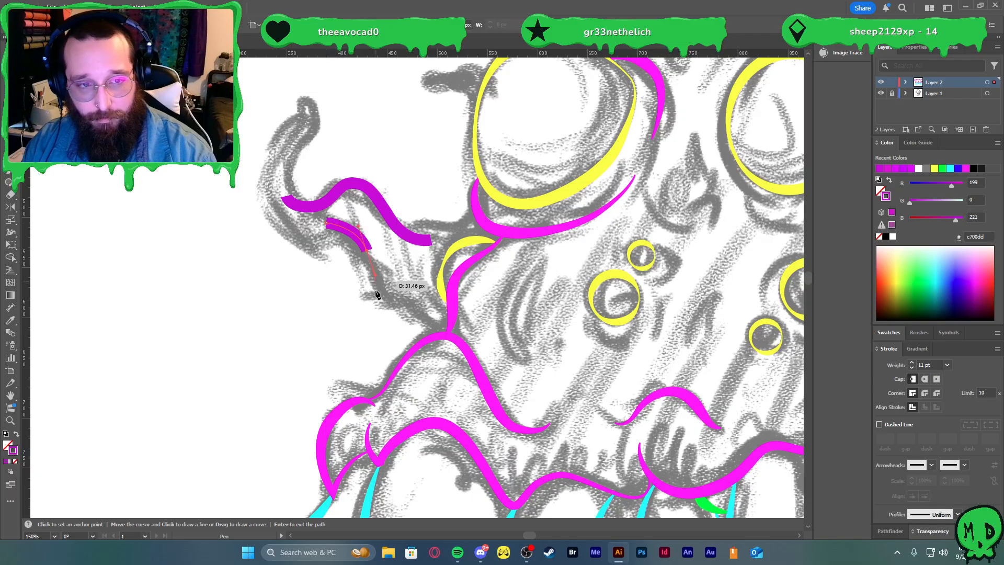
pyautogui.click(417, 300)
pyautogui.press('v')
pyautogui.press('+')
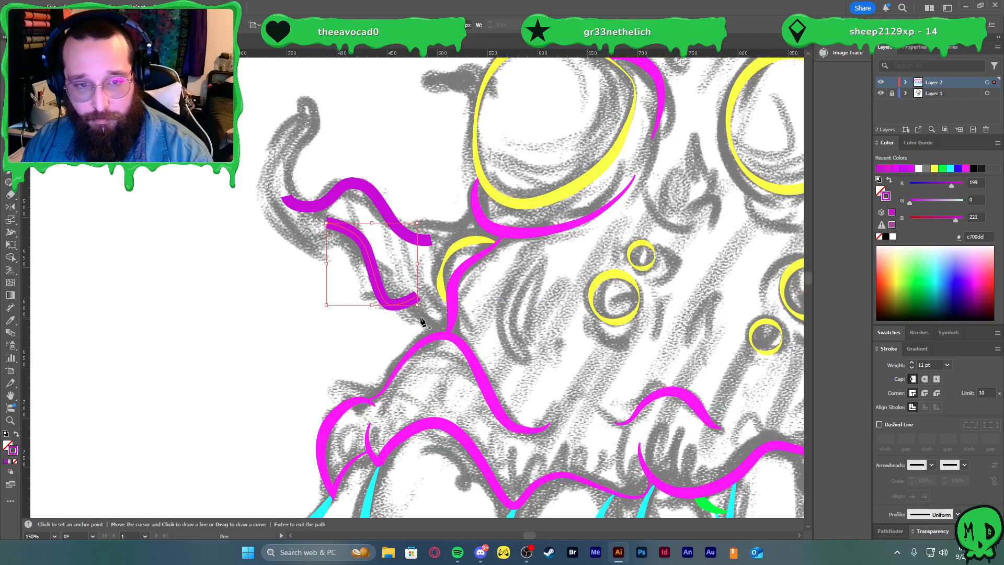
# - Draw short curves joining the left tentacle's lower edge to the lip contour and its upper edge to the magenta outline under the large eye
pyautogui.press('p')
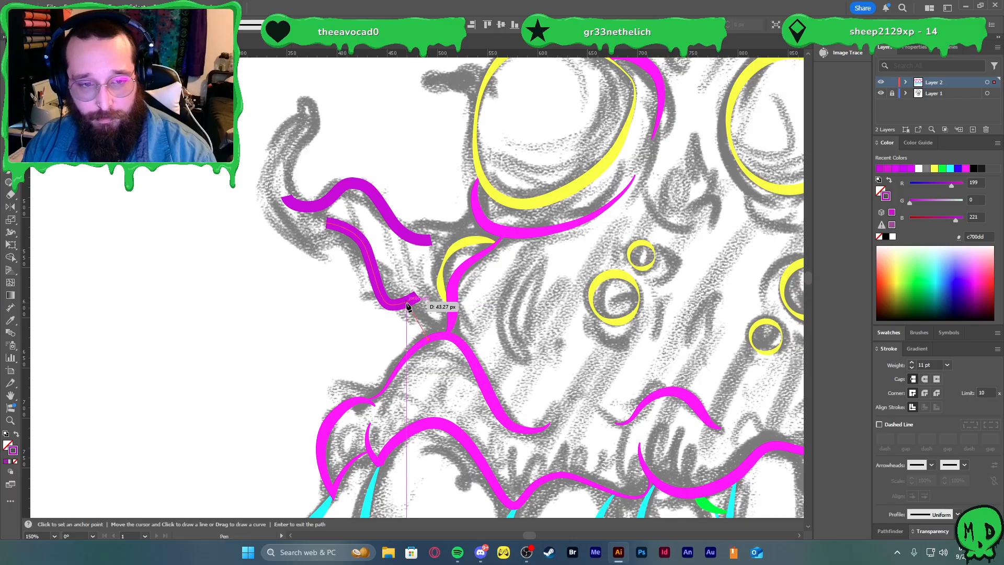
pyautogui.moveTo(406, 303); pyautogui.dragTo(424, 268)
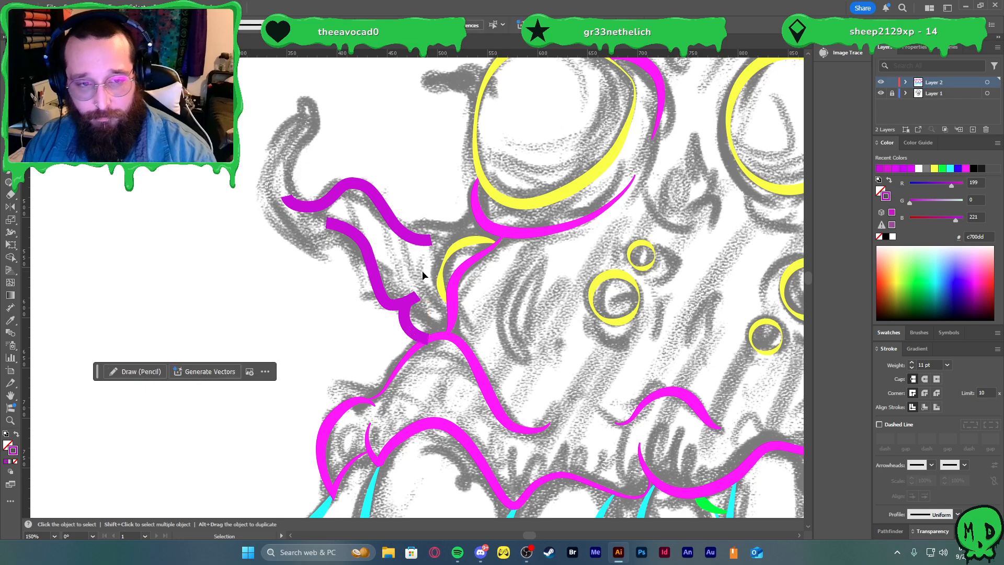
pyautogui.click(391, 220)
pyautogui.moveTo(443, 222); pyautogui.dragTo(500, 199)
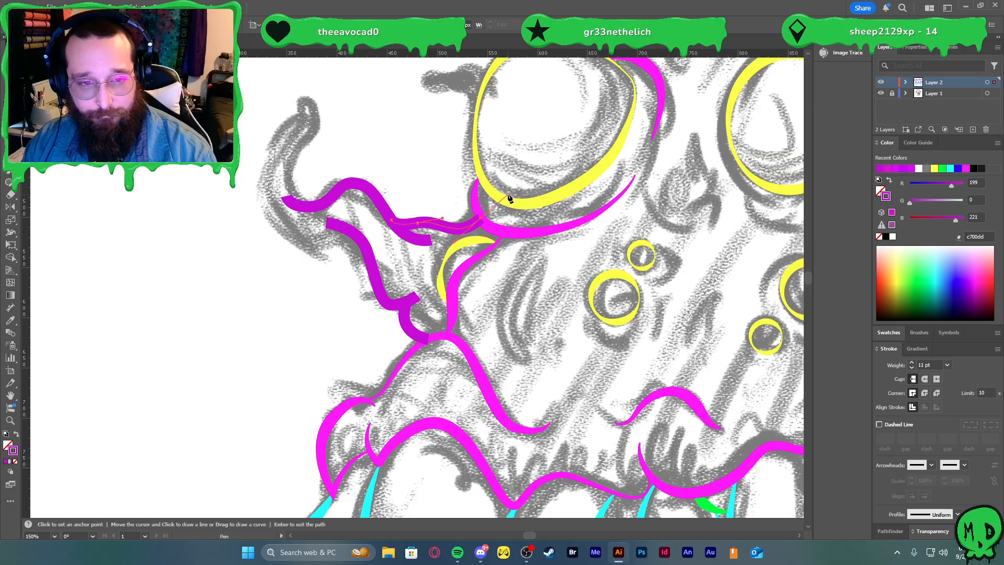
pyautogui.press('a')
pyautogui.click(441, 189)
# - Draw a purple Pen path from the left tentacle's upper edge, around its tip, and down the outer bend to the lower edge
pyautogui.scroll(2, 346, 230)
pyautogui.hscroll(-2, 345, 231)
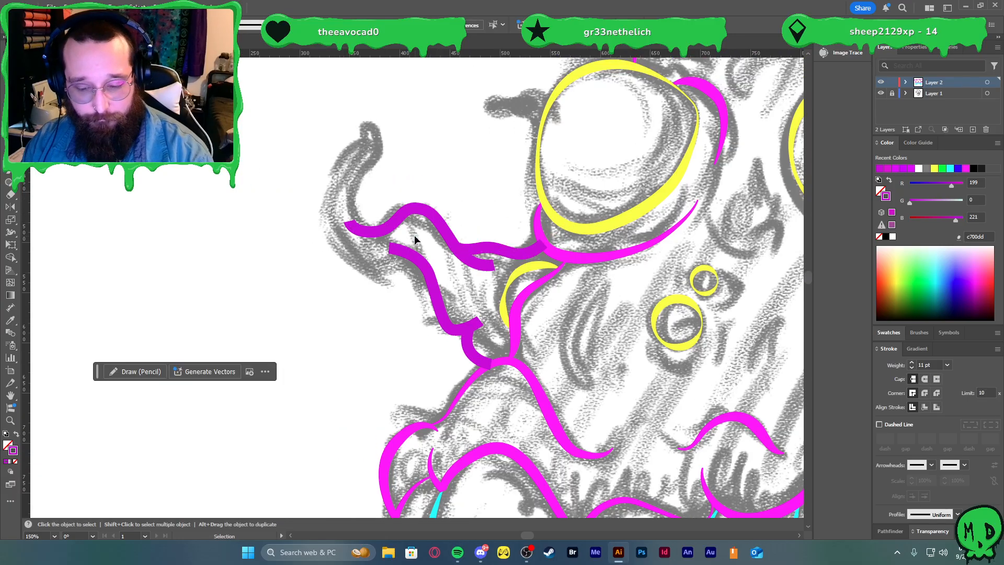
pyautogui.press('p')
pyautogui.click(374, 230)
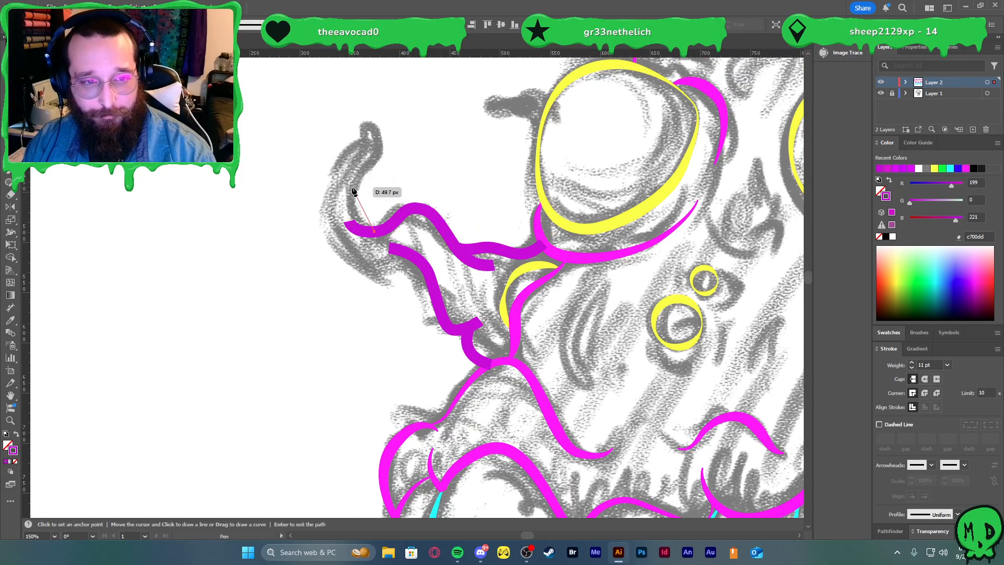
pyautogui.moveTo(352, 191); pyautogui.dragTo(357, 180)
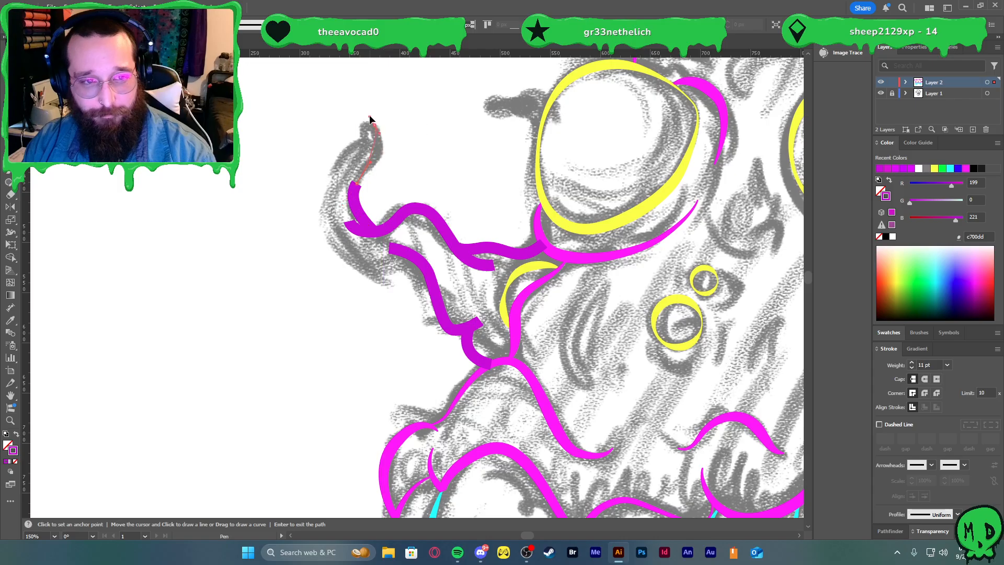
pyautogui.moveTo(365, 125); pyautogui.dragTo(367, 112)
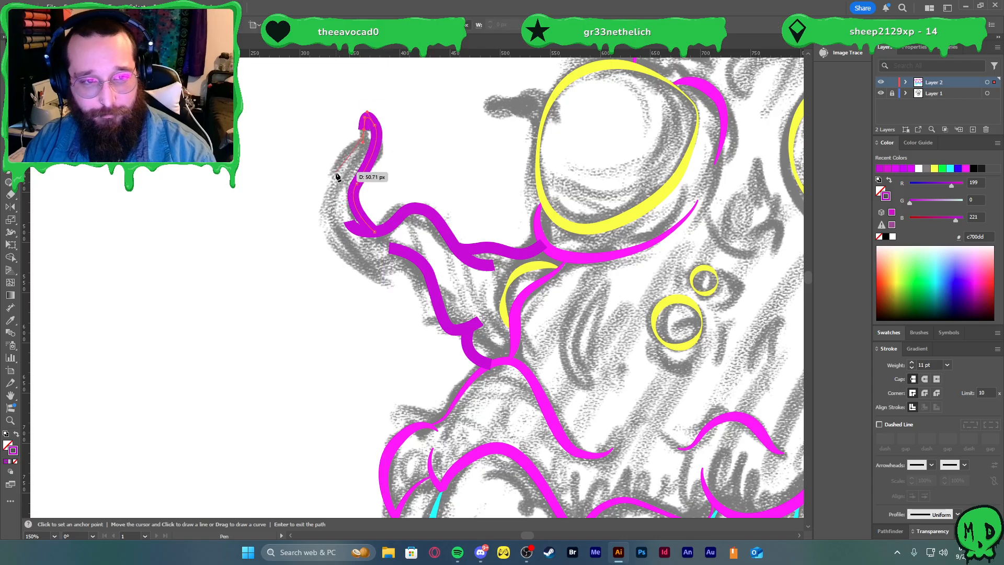
pyautogui.moveTo(336, 175)
pyautogui.mouseDown()
pyautogui.moveTo(327, 195)
pyautogui.moveTo(335, 238)
pyautogui.moveTo(365, 273)
pyautogui.mouseUp()
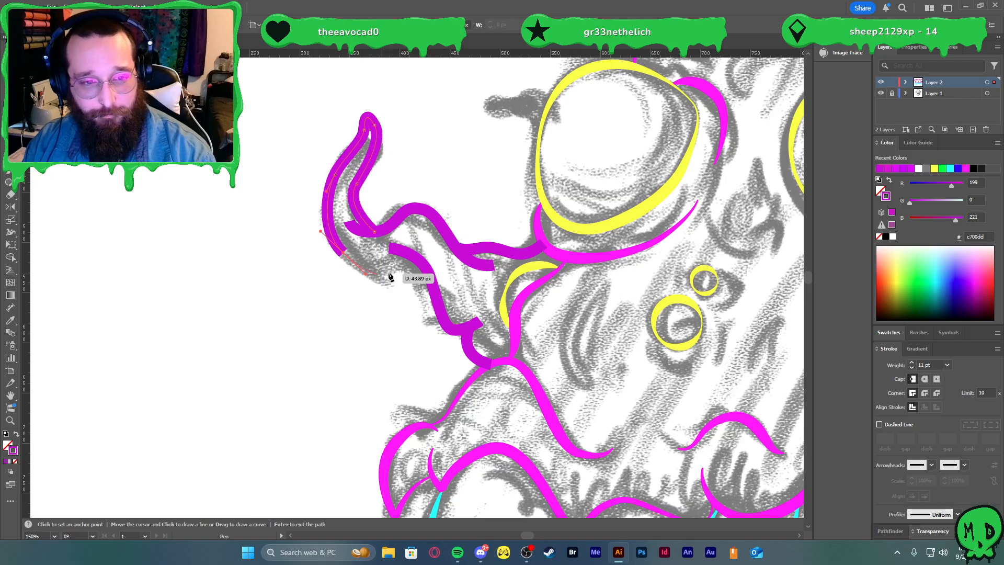
pyautogui.moveTo(437, 297); pyautogui.dragTo(449, 335)
pyautogui.press('v')
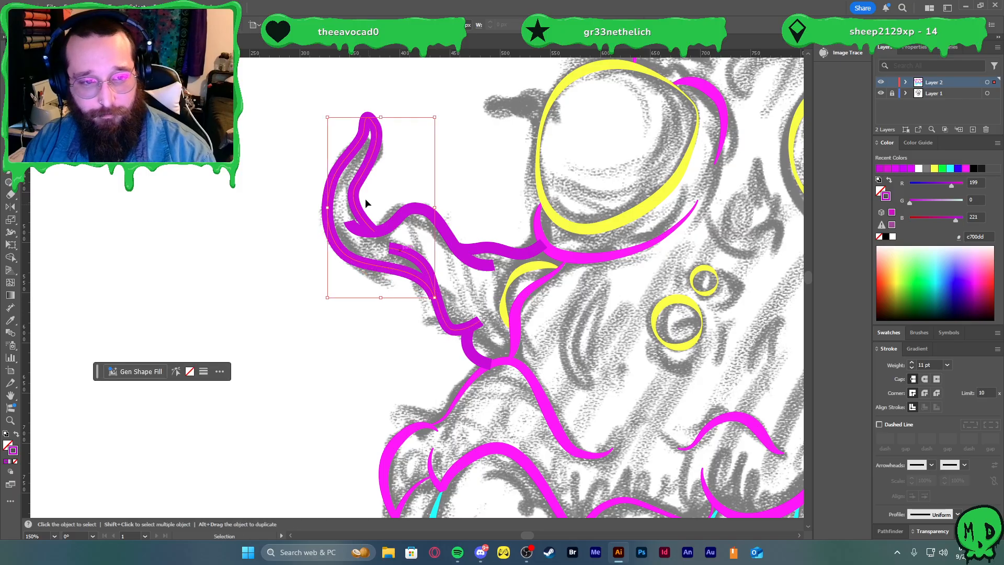
# - Set all of the left tentacle's purple paths to an 8 pt stroke with the width profile tapering at both ends
pyautogui.moveTo(312, 212); pyautogui.dragTo(431, 309)
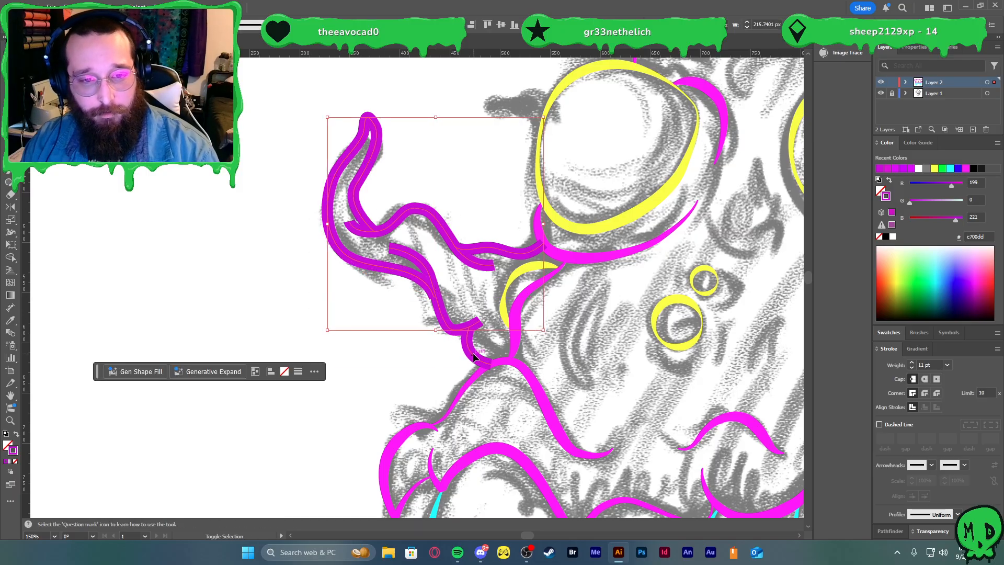
pyautogui.click(912, 368)
pyautogui.click(911, 368)
pyautogui.click(912, 368)
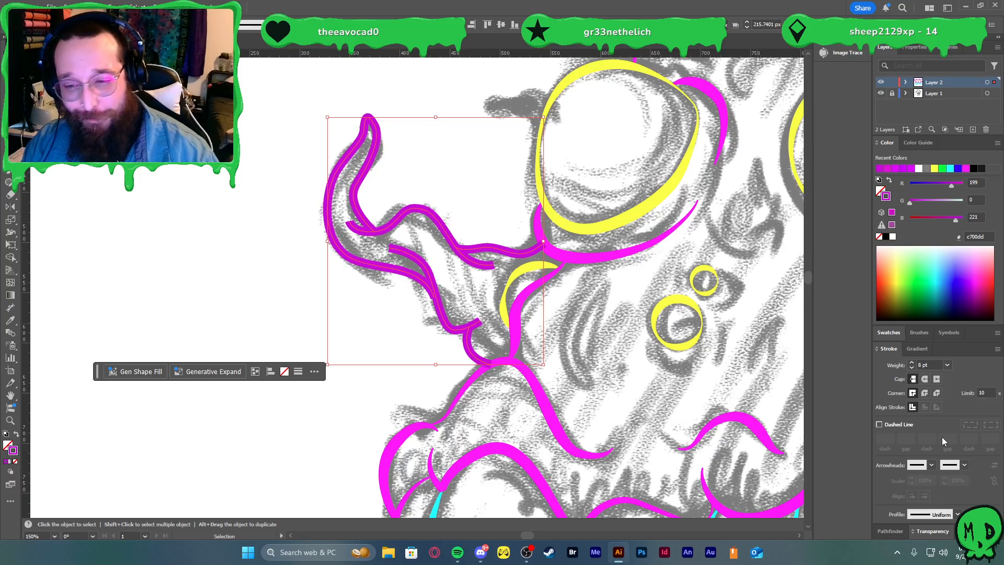
pyautogui.click(957, 514)
pyautogui.click(934, 480)
pyautogui.click(400, 334)
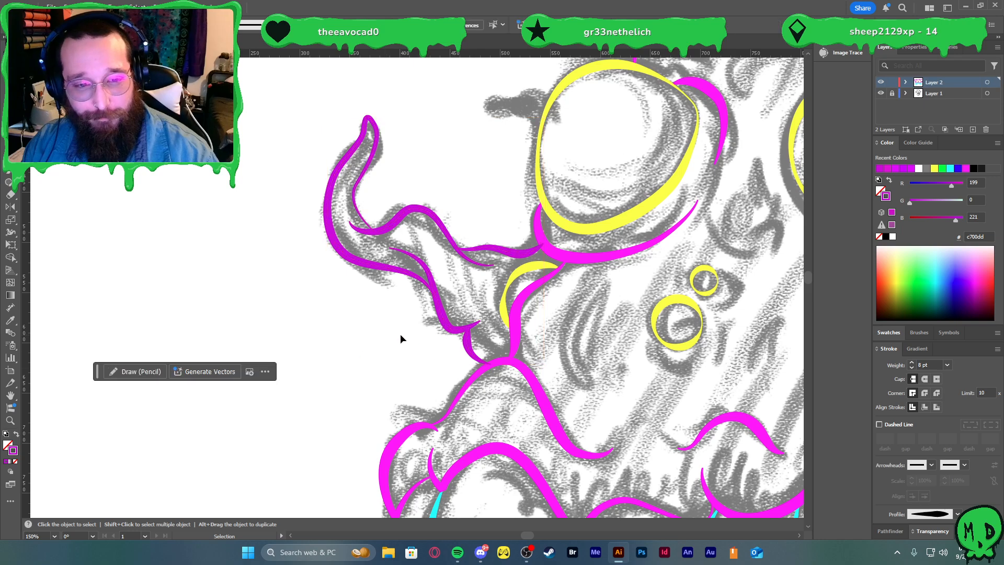
# - Inspect the taper of the left tentacle's outline paths, together and one by one
pyautogui.click(438, 216)
pyautogui.click(582, 359)
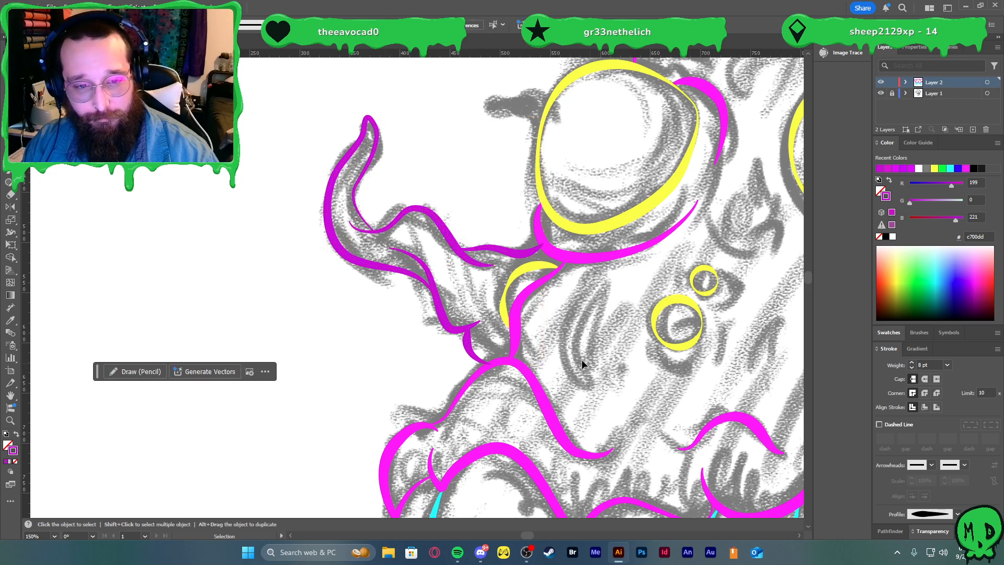
pyautogui.moveTo(442, 302); pyautogui.dragTo(356, 186)
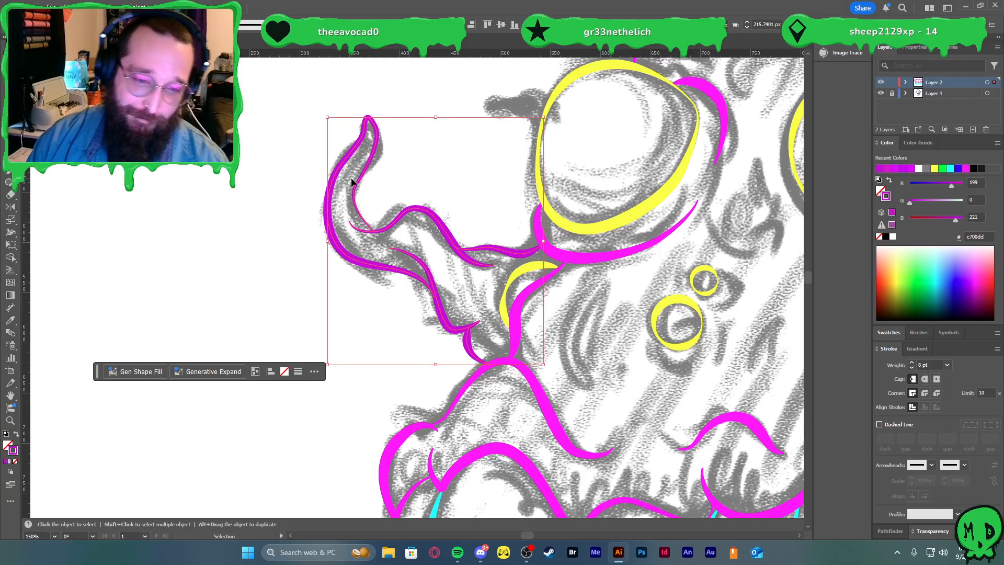
pyautogui.click(397, 337)
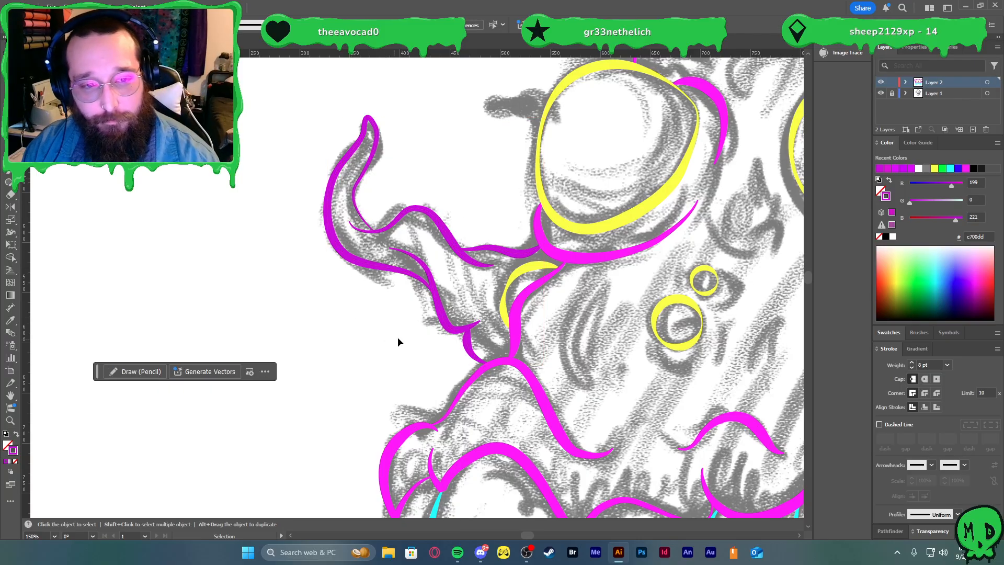
pyautogui.click(469, 345)
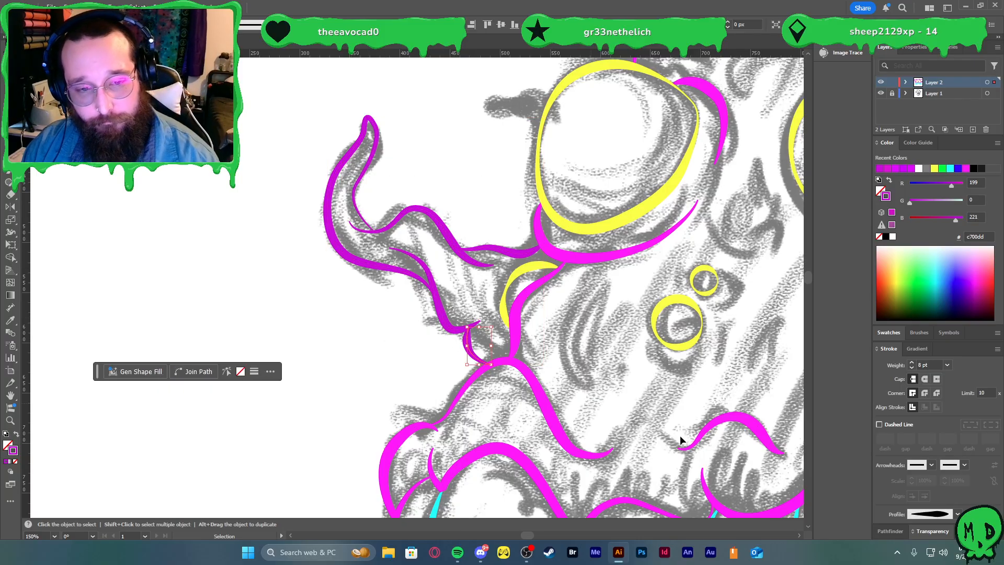
pyautogui.click(574, 354)
pyautogui.click(364, 263)
pyautogui.click(980, 514)
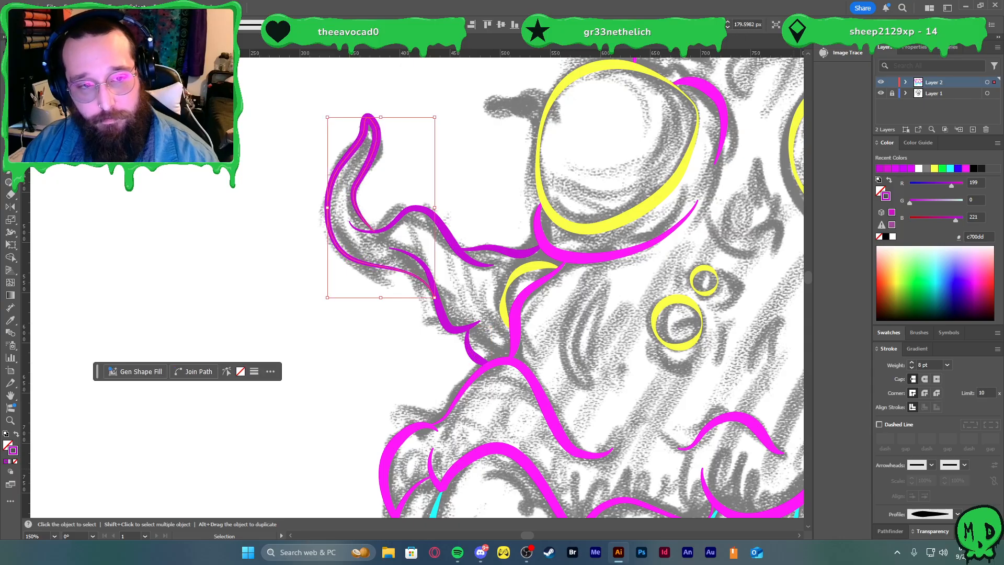
pyautogui.click(426, 370)
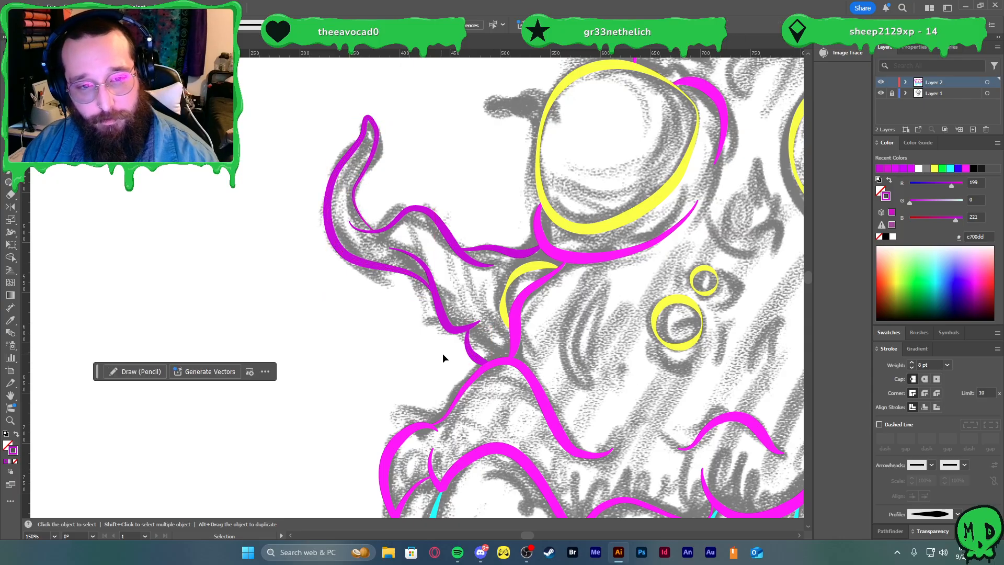
# - Examine the whole head's outlines against the sketch, including the right tentacle's paths and the small eyes still lacking contours
pyautogui.scroll(-3, 588, 356)
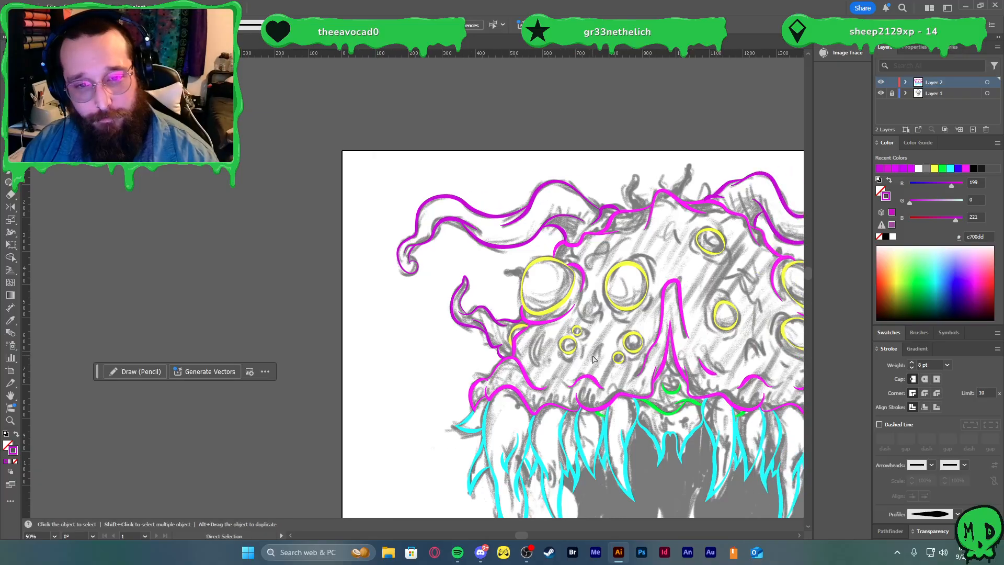
pyautogui.hscroll(5, 663, 348)
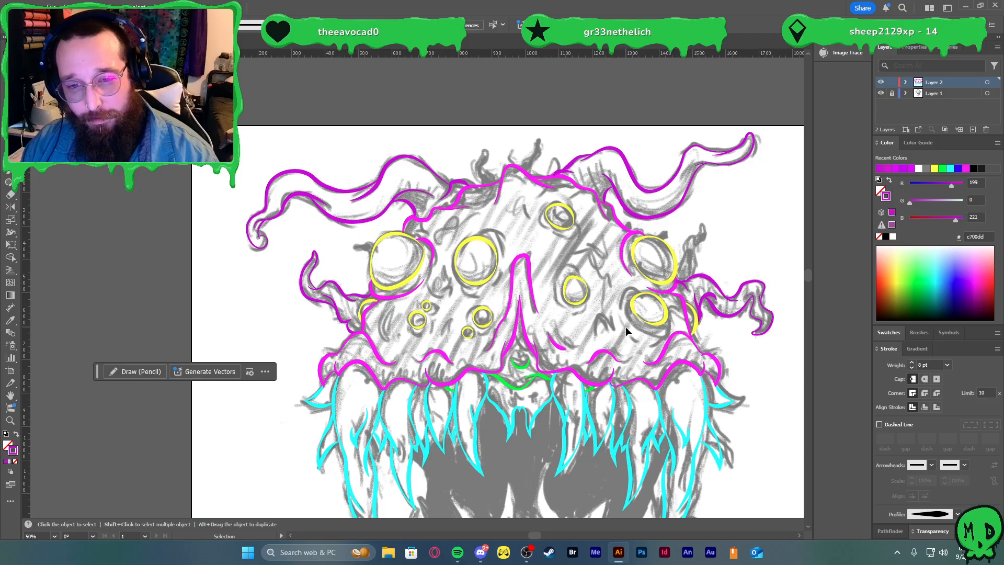
pyautogui.keyDown('alt'); pyautogui.scroll(2, 623, 329); pyautogui.keyUp('alt')
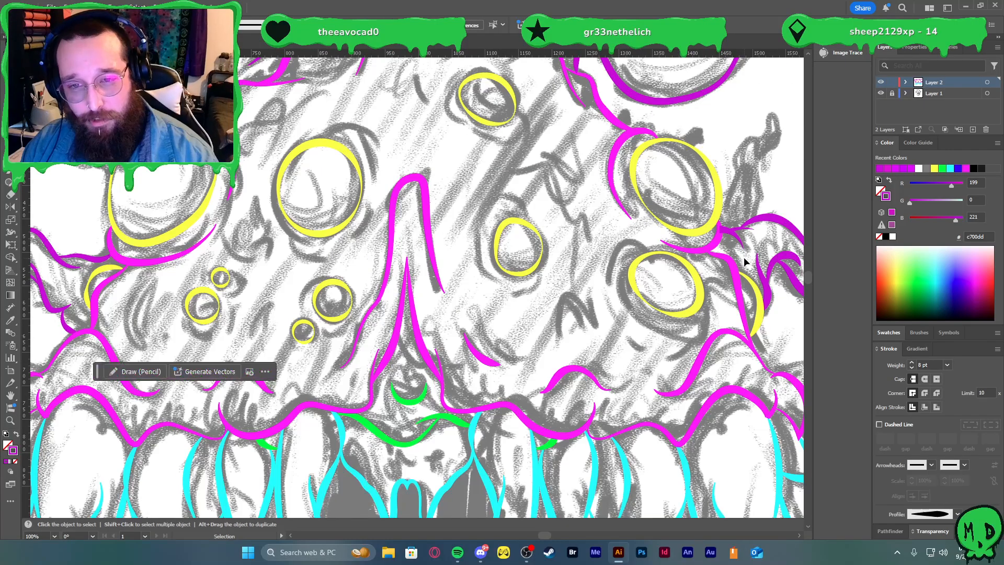
pyautogui.press('a')
pyautogui.press('v')
pyautogui.keyDown('alt'); pyautogui.scroll(1, 737, 283); pyautogui.keyUp('alt')
pyautogui.hscroll(3, 621, 253)
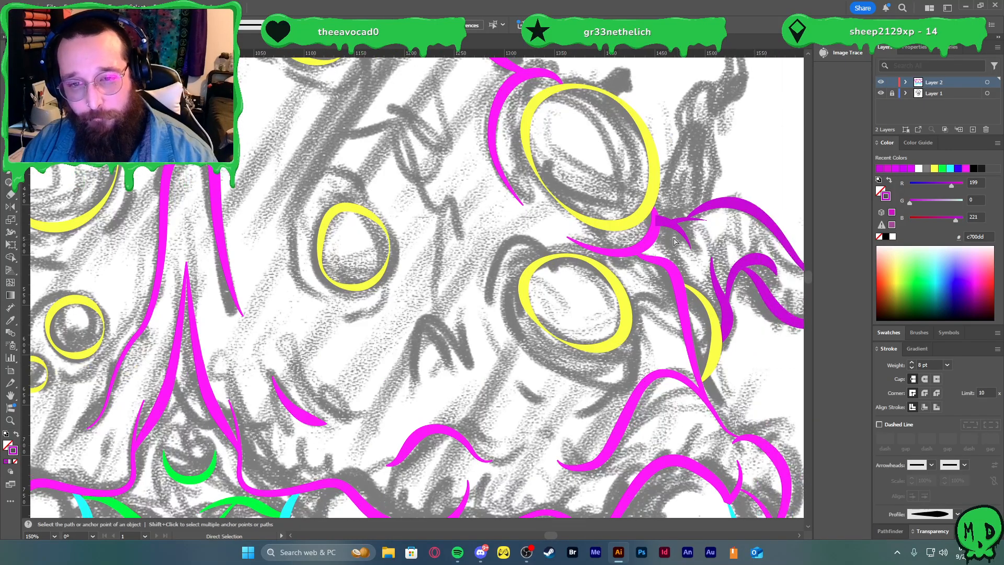
pyautogui.click(685, 210)
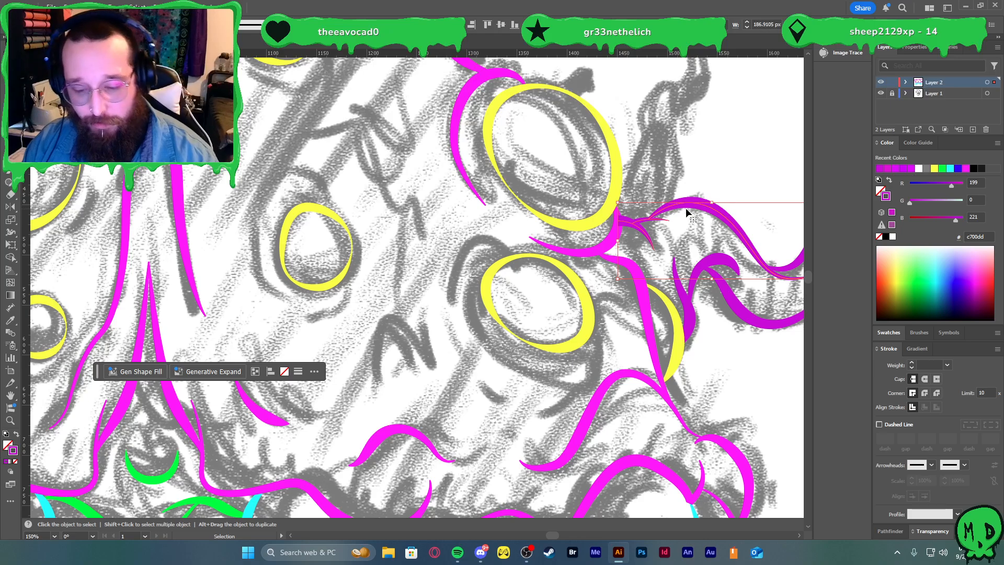
pyautogui.click(740, 180)
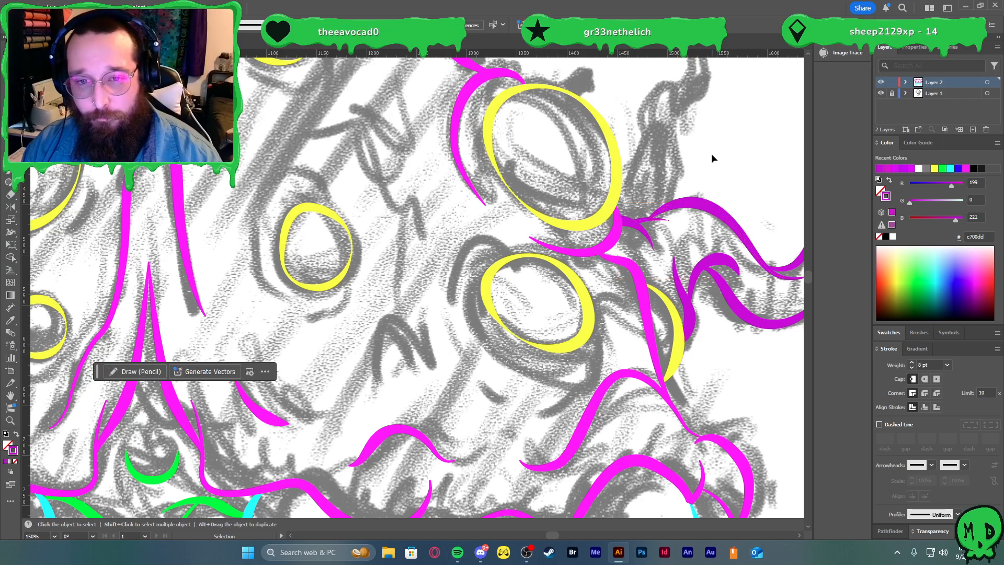
pyautogui.scroll(-2, 711, 152)
pyautogui.scroll(1, 676, 170)
pyautogui.hscroll(-3, 552, 222)
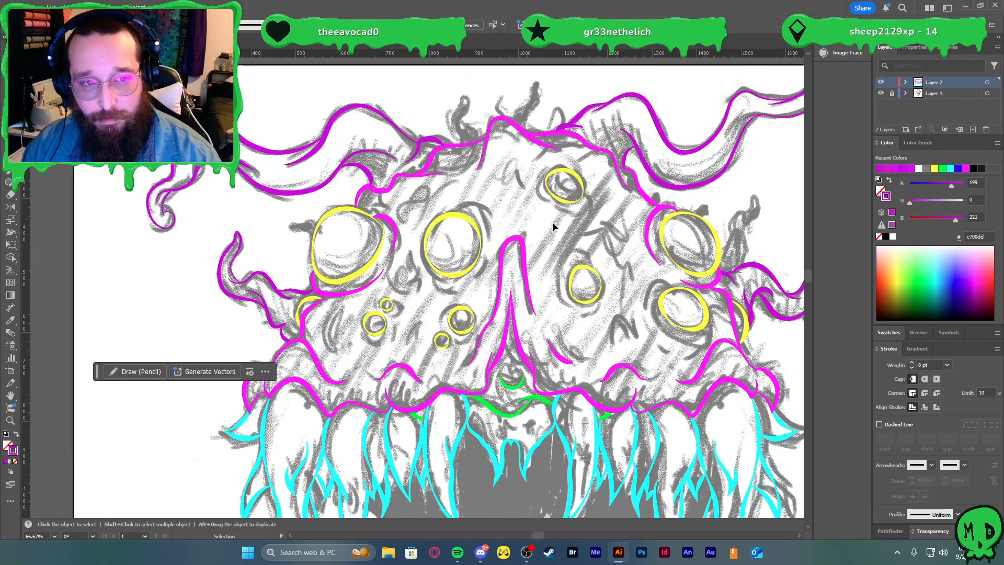
pyautogui.scroll(2, 484, 236)
pyautogui.scroll(-2, 453, 280)
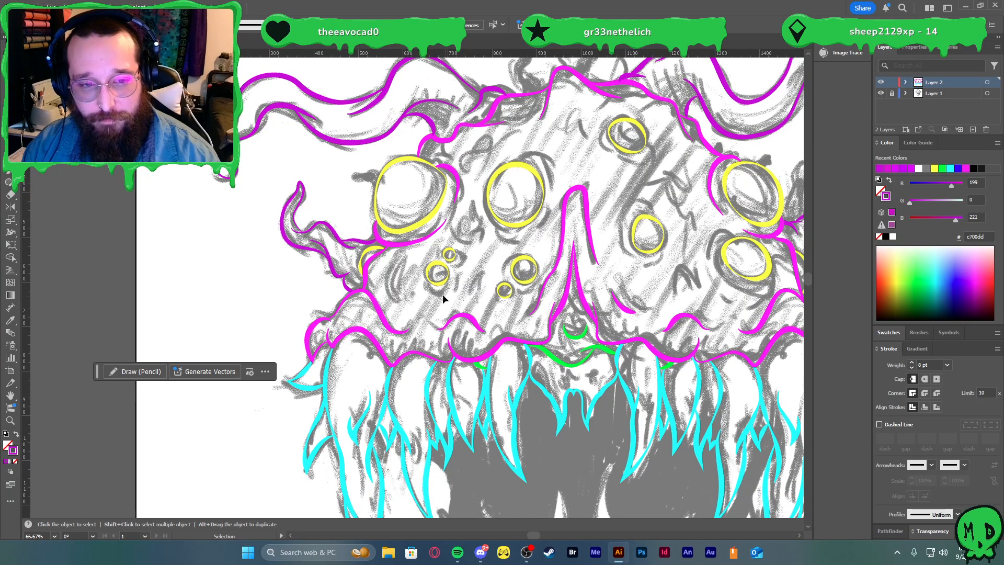
pyautogui.scroll(2, 443, 294)
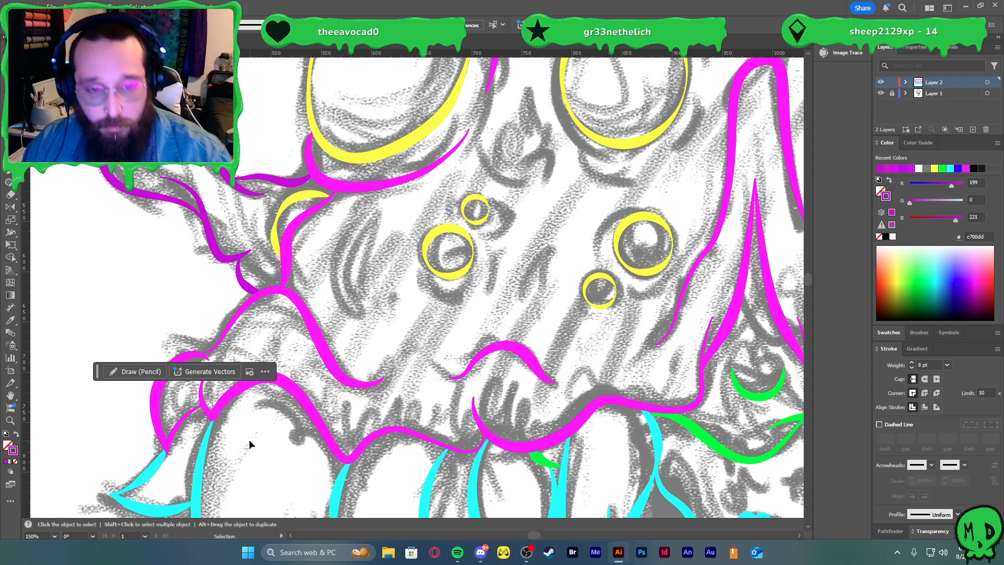
# - Draw a magenta Pen curve under the larger eye of the left small pair, reusing the short arched wrinkle's stroke colour
pyautogui.click(530, 363)
pyautogui.press('p')
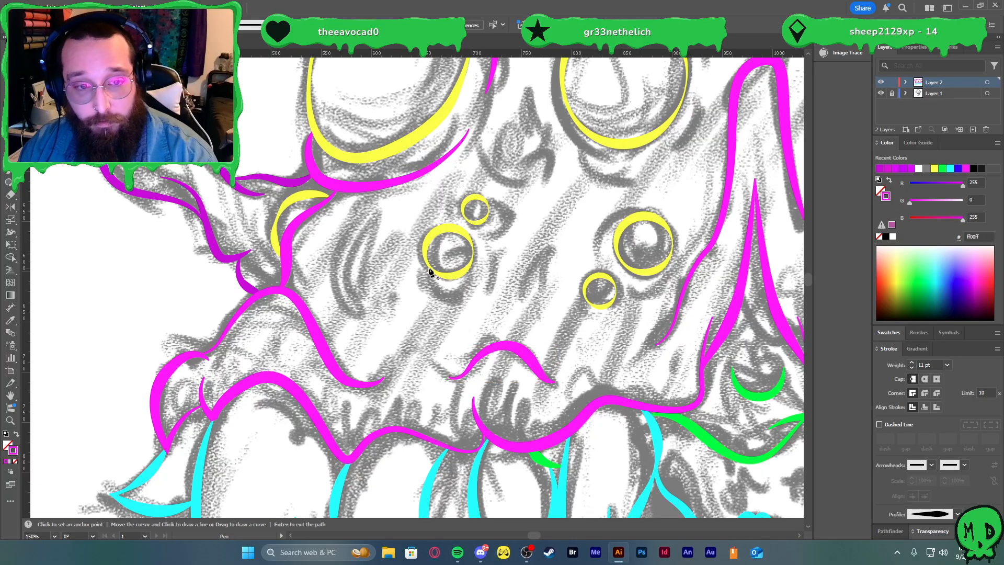
pyautogui.click(426, 262)
pyautogui.moveTo(437, 292)
pyautogui.mouseDown()
pyautogui.moveTo(463, 305)
pyautogui.moveTo(471, 286)
pyautogui.mouseUp()
pyautogui.press('v')
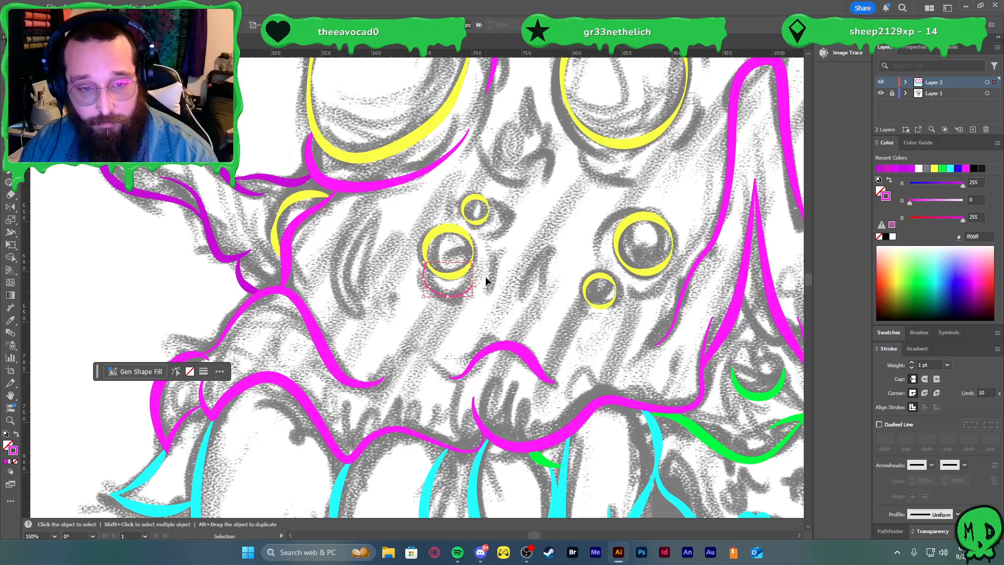
# - Draw a two-lobed magenta Pen curve along the inner side of the left small eye pair, ending above the smaller eye
pyautogui.click(503, 286)
pyautogui.press('p')
pyautogui.click(488, 268)
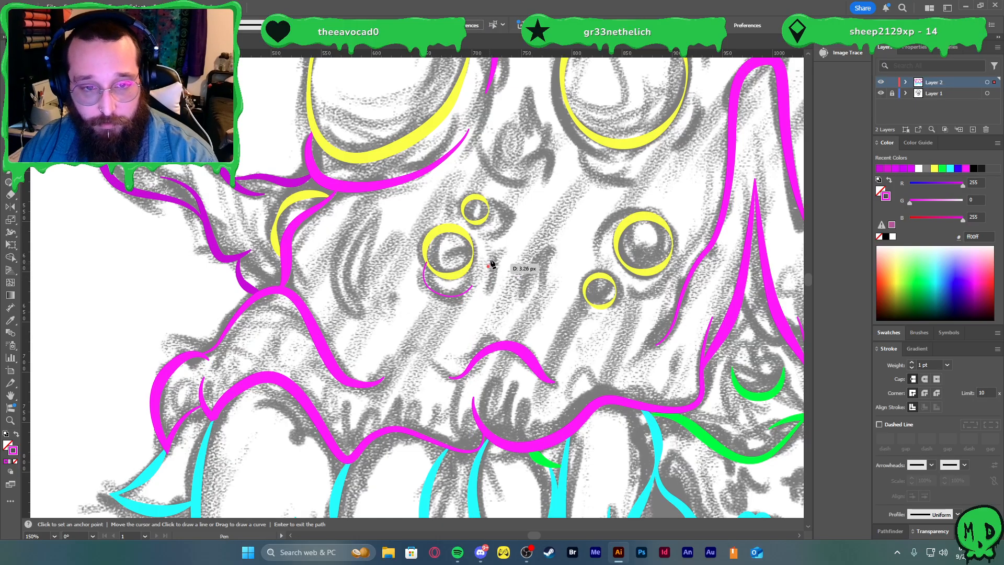
pyautogui.moveTo(488, 238)
pyautogui.mouseDown()
pyautogui.moveTo(479, 226)
pyautogui.moveTo(501, 204)
pyautogui.moveTo(468, 200)
pyautogui.mouseUp()
pyautogui.click(488, 238)
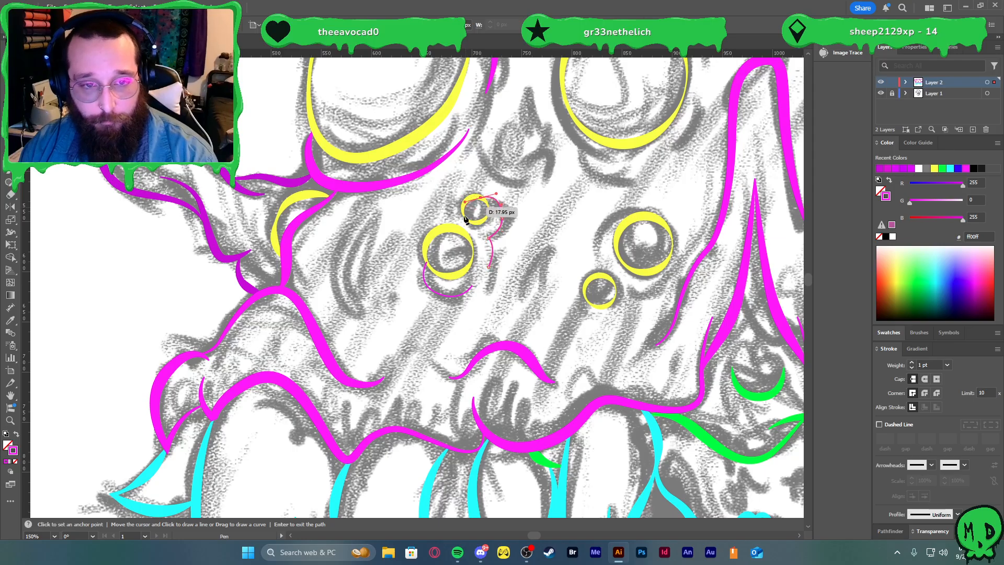
pyautogui.press('v')
pyautogui.click(516, 241)
# - Give both magenta curves around the left small eyes a 7 pt stroke with the width profile tapering at both ends
pyautogui.click(465, 295)
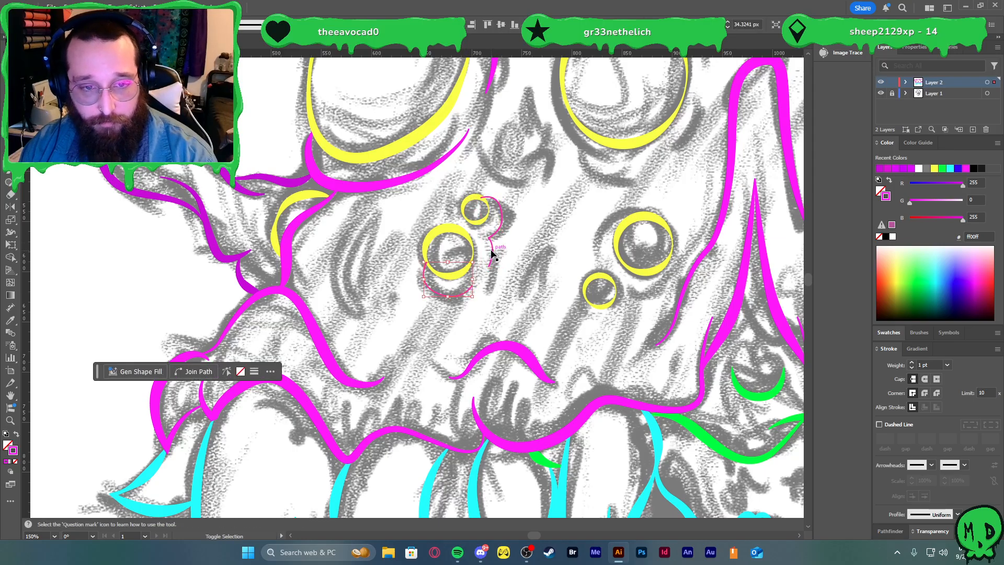
pyautogui.click(912, 363)
pyautogui.click(913, 364)
pyautogui.click(913, 363)
pyautogui.click(912, 364)
pyautogui.click(912, 363)
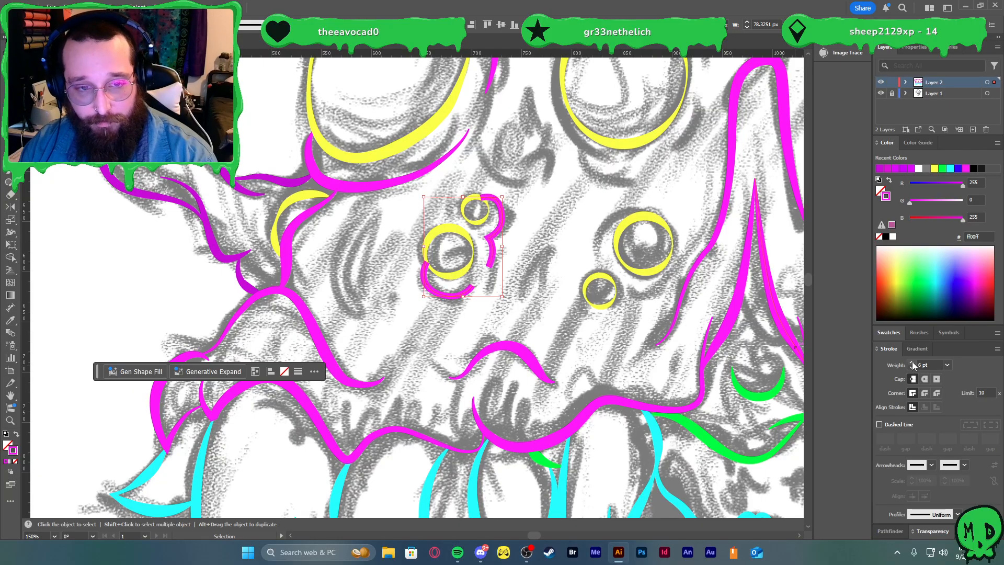
pyautogui.click(912, 363)
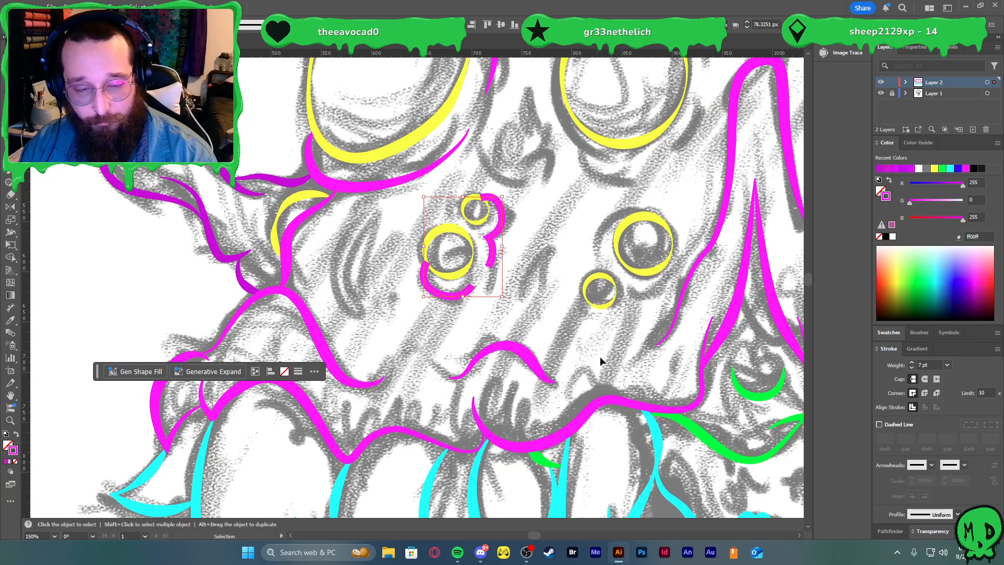
pyautogui.click(957, 514)
pyautogui.click(933, 477)
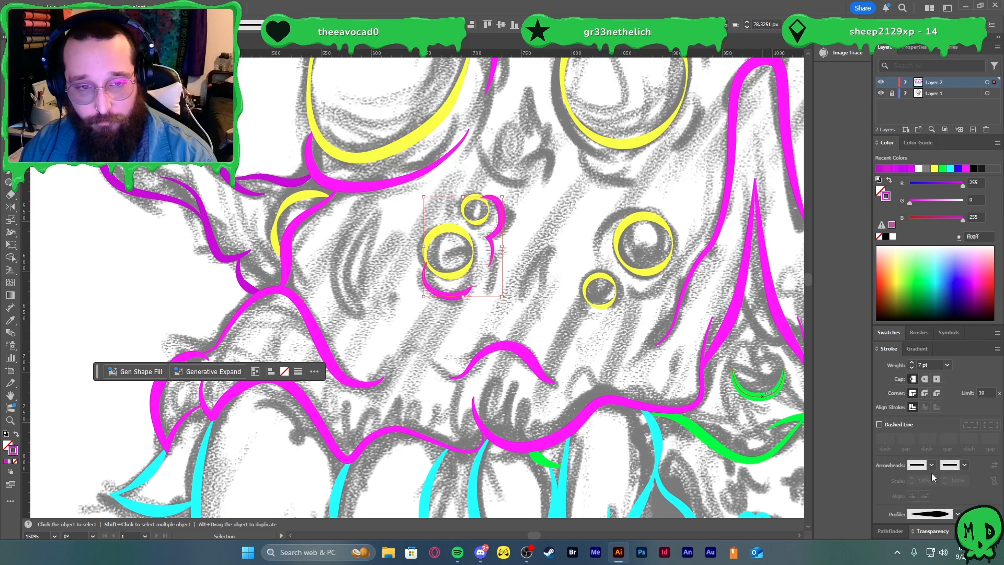
pyautogui.click(467, 313)
pyautogui.click(476, 218)
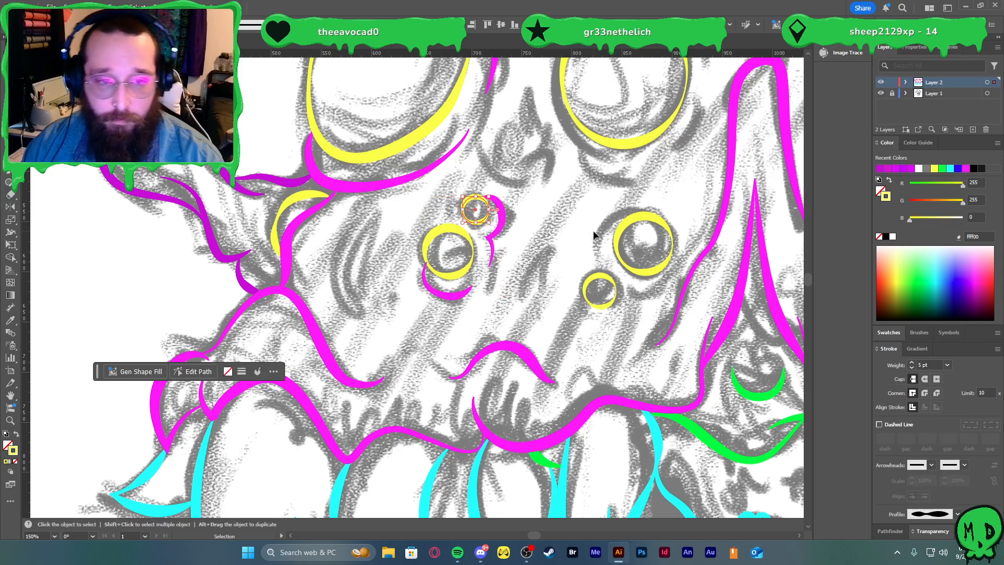
pyautogui.click(460, 299)
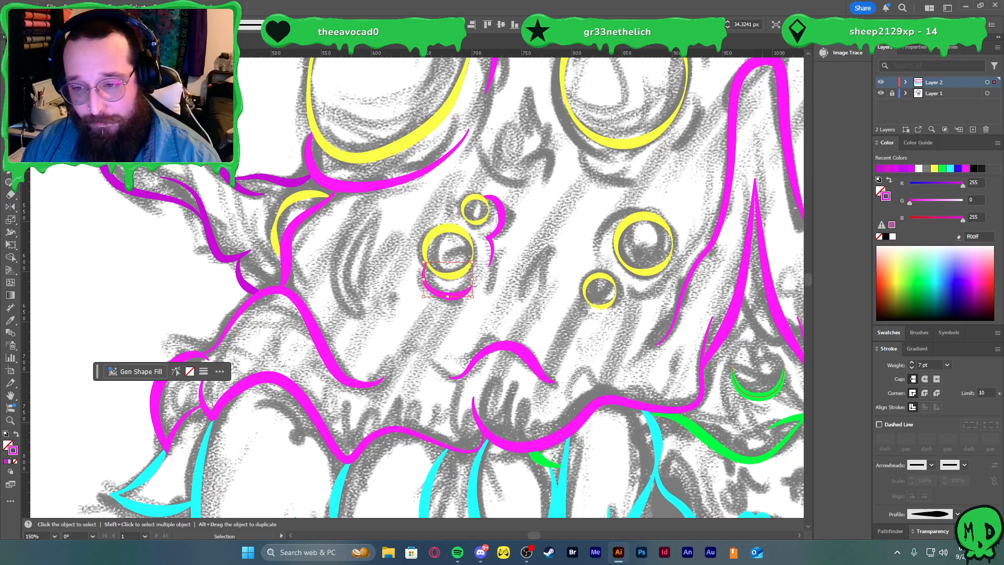
pyautogui.click(450, 277)
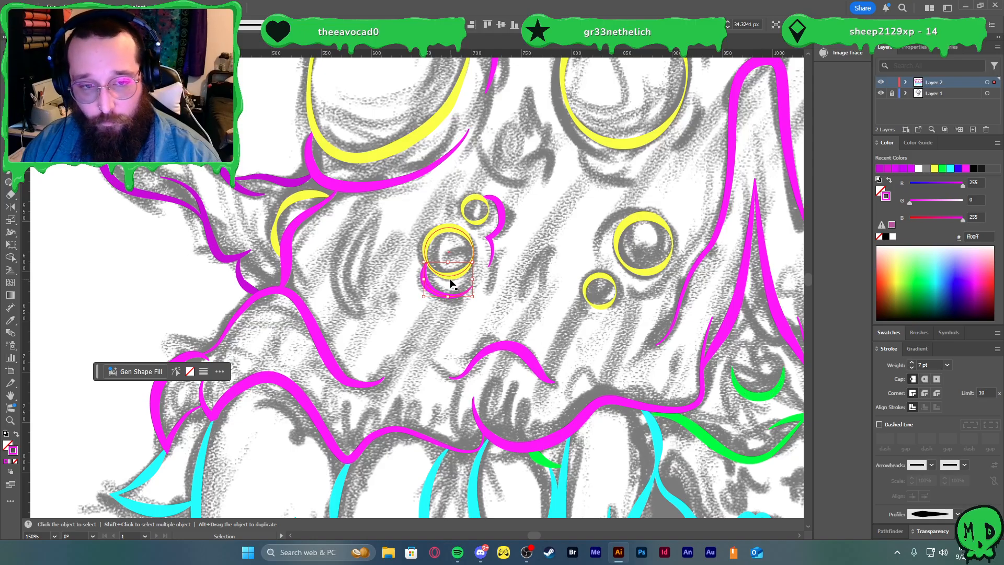
pyautogui.click(560, 298)
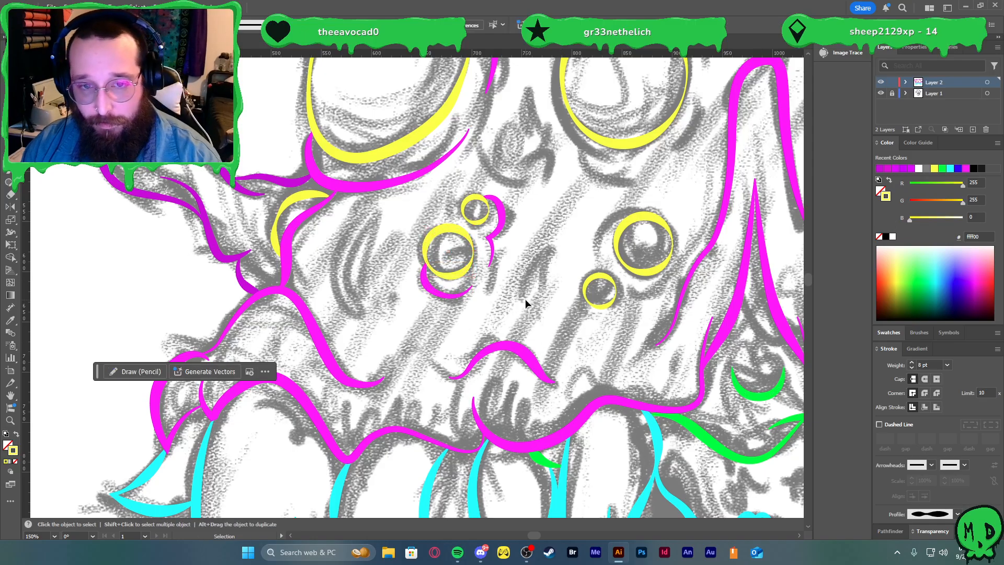
pyautogui.hscroll(1, 525, 299)
pyautogui.scroll(-1, 538, 309)
pyautogui.press('p')
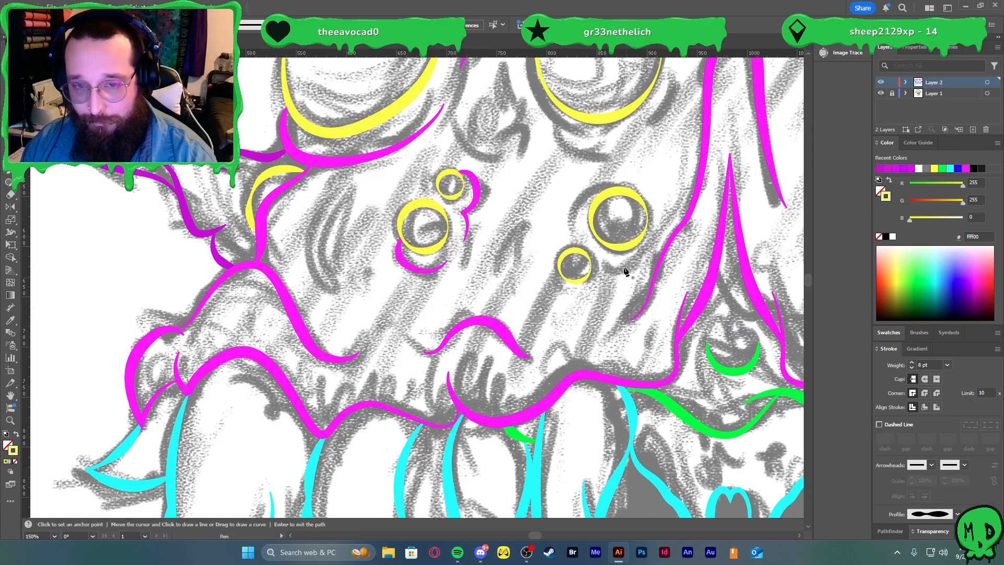
pyautogui.click(614, 191)
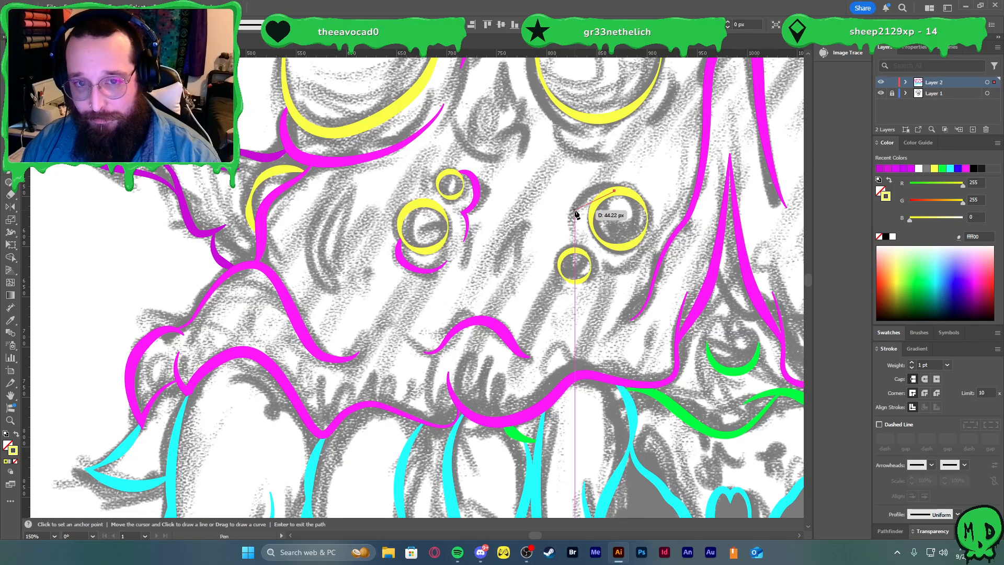
pyautogui.moveTo(575, 214); pyautogui.dragTo(556, 255)
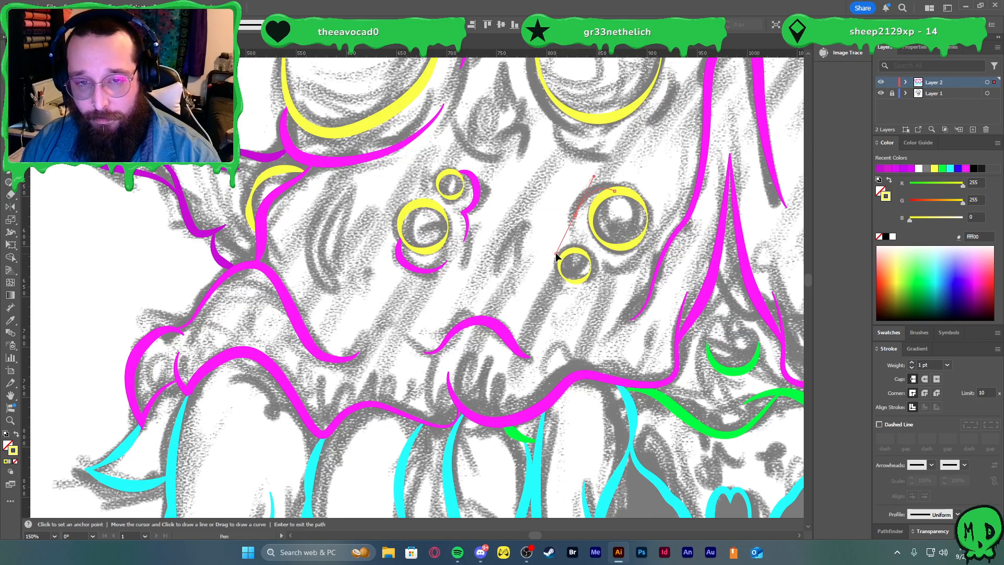
pyautogui.press('v')
pyautogui.hotkey('ctrl', 'z')
pyautogui.hotkey('ctrl', 'z')
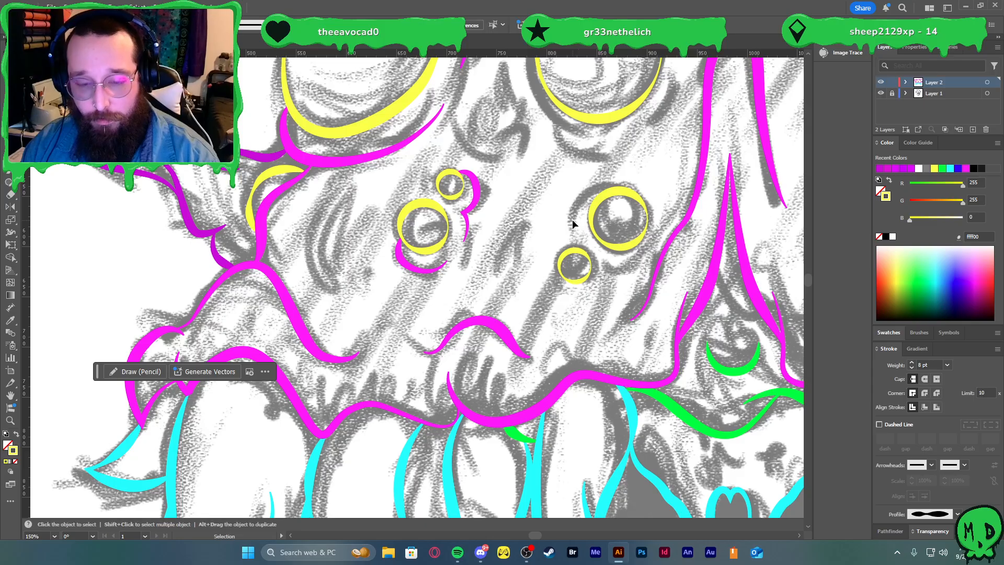
# - Draw two Pen curves around the larger eye of the right small pair, one over its upper left, one under its lower right
pyautogui.press('p')
pyautogui.click(571, 219)
pyautogui.moveTo(618, 191); pyautogui.dragTo(662, 207)
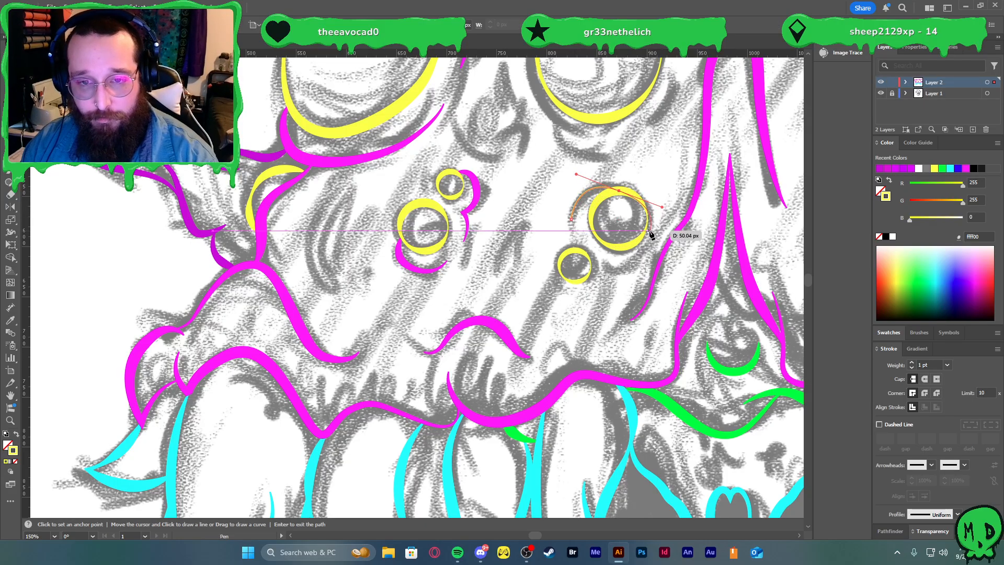
pyautogui.moveTo(613, 268); pyautogui.dragTo(645, 230)
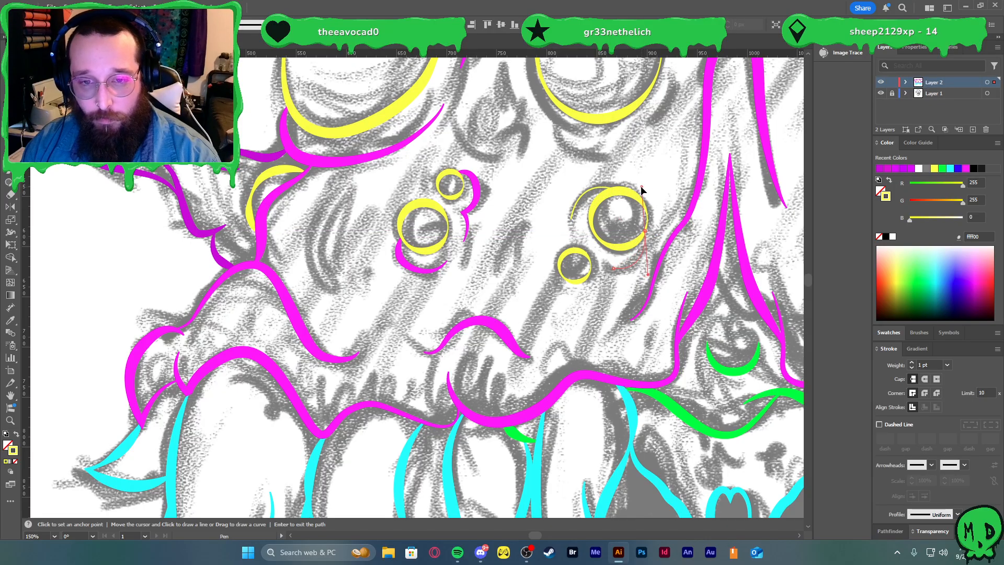
pyautogui.press('v')
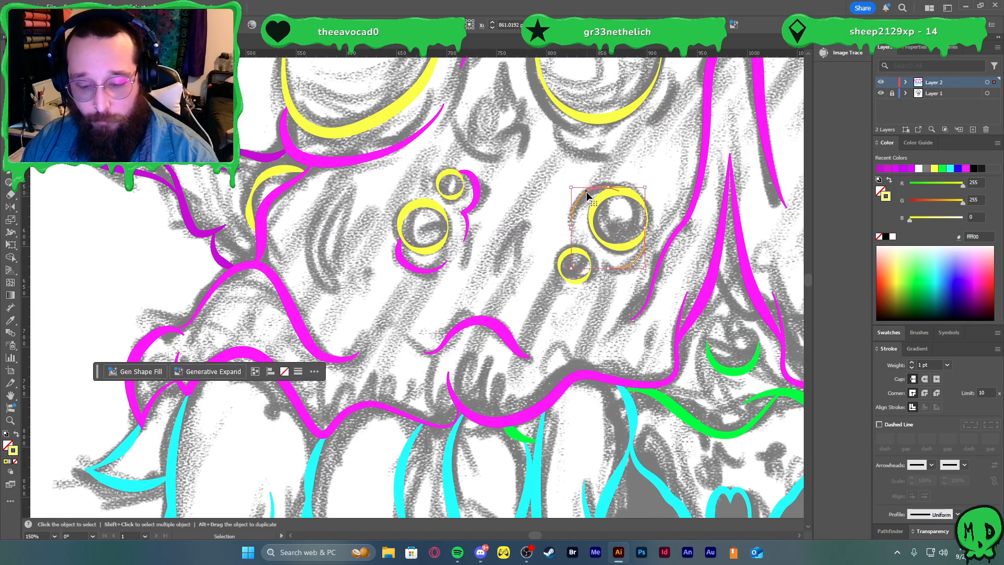
# - Give both curves around that eye the neighbouring contours' magenta 7 pt stroke and the width profile tapering at both ends
pyautogui.press('i')
pyautogui.click(477, 188)
pyautogui.press('v')
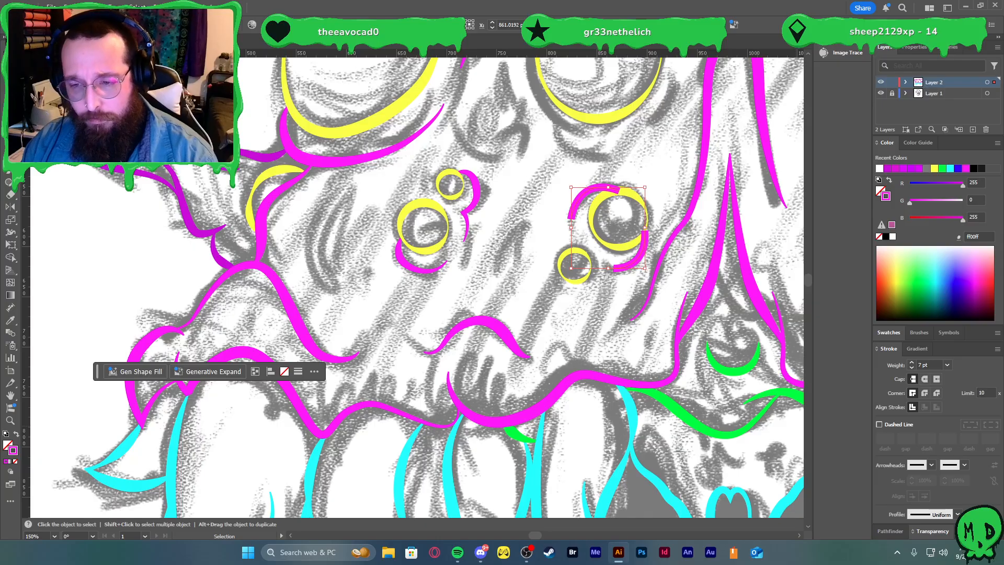
pyautogui.click(958, 514)
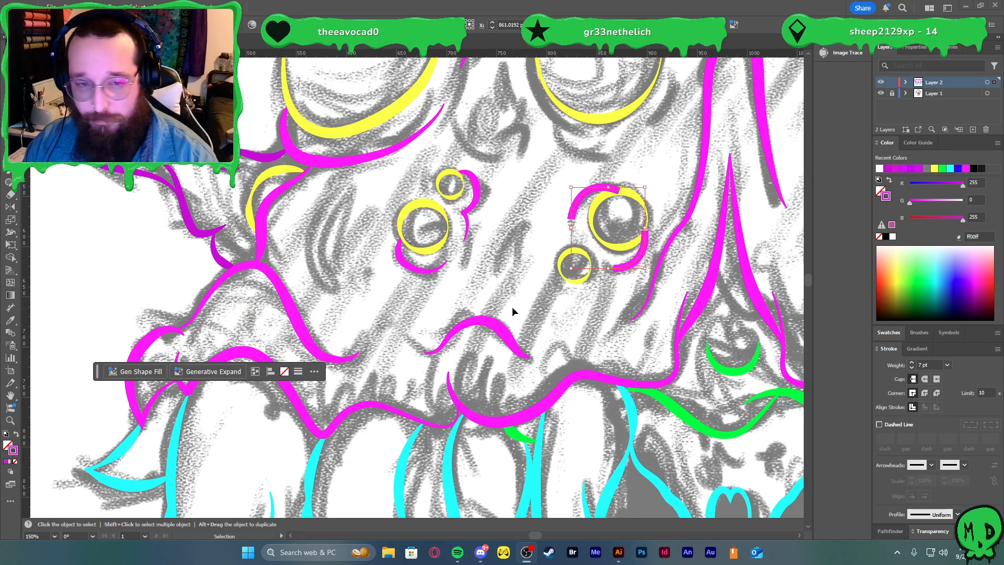
pyautogui.click(957, 514)
pyautogui.click(943, 494)
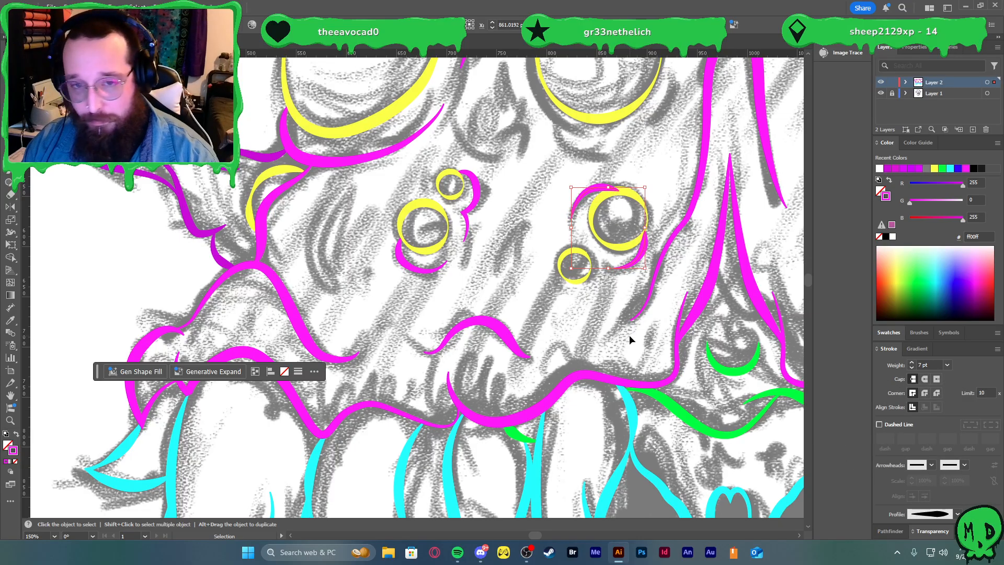
pyautogui.click(606, 321)
# - Draw a magenta Pen curve arching over the upper right of the large eye beside the central nose ridge
pyautogui.scroll(-3, 558, 285)
pyautogui.scroll(2, 544, 282)
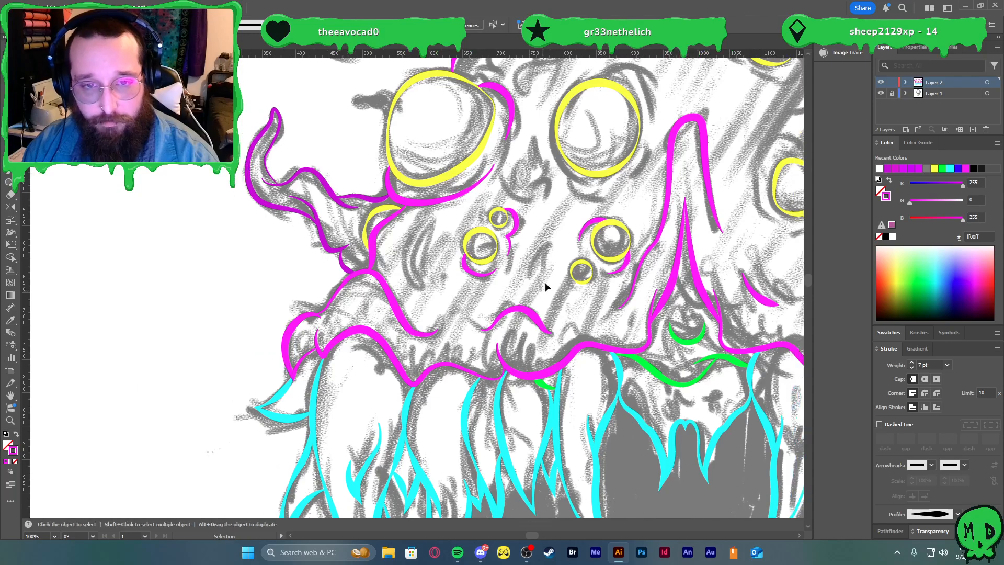
pyautogui.scroll(1, 620, 237)
pyautogui.press('p')
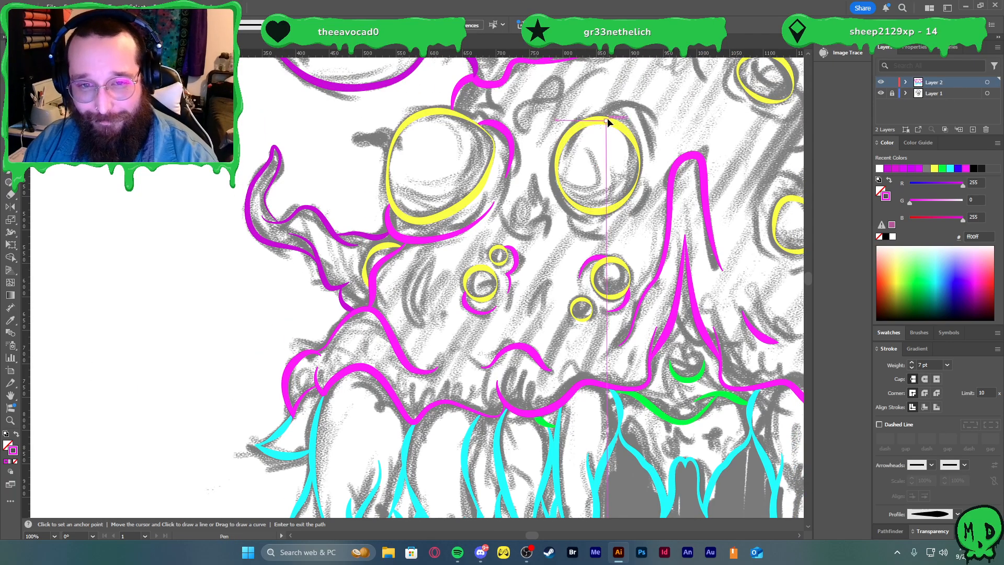
pyautogui.click(606, 121)
pyautogui.moveTo(640, 113); pyautogui.dragTo(657, 117)
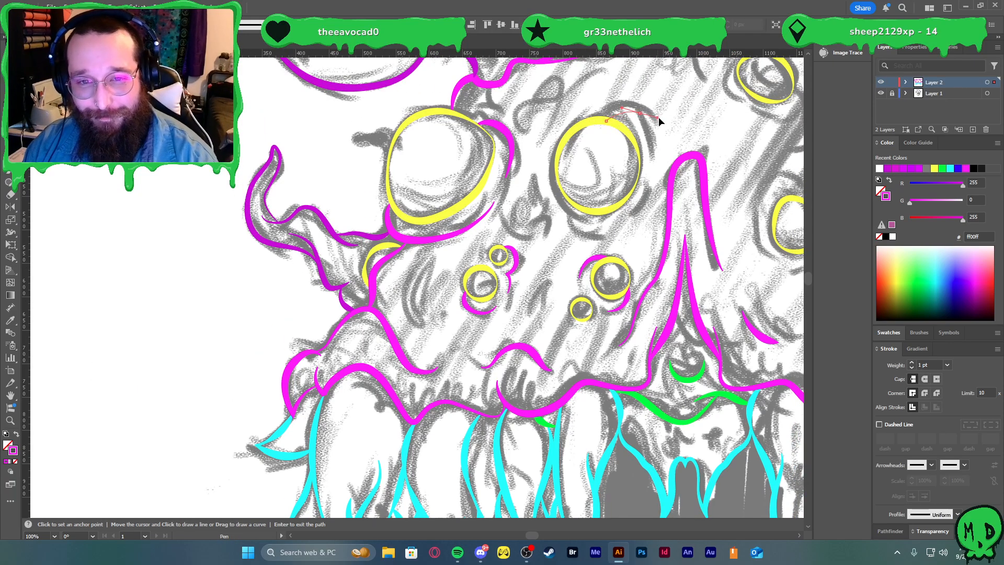
pyautogui.click(660, 157)
pyautogui.press('v')
pyautogui.click(648, 201)
# - Draw a magenta Pen curve under the same large eye, sweeping from its lower left up to its right side
pyautogui.press('p')
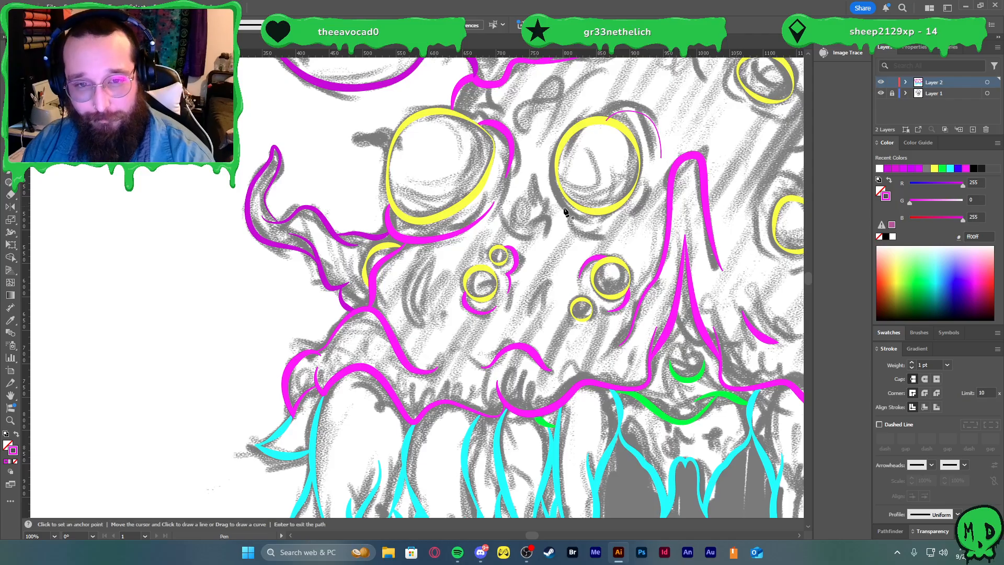
pyautogui.click(570, 201)
pyautogui.moveTo(588, 231); pyautogui.dragTo(607, 237)
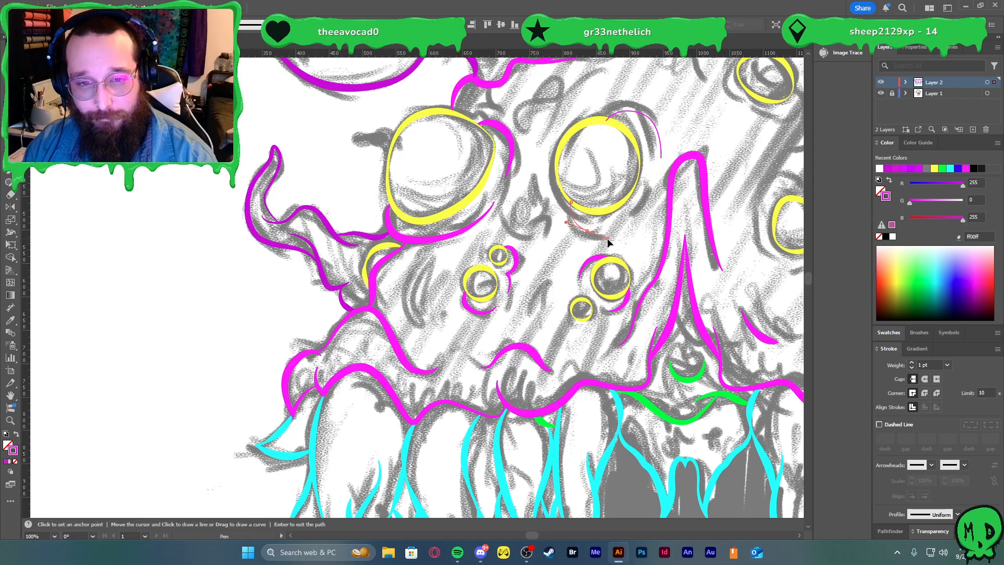
pyautogui.moveTo(650, 194); pyautogui.dragTo(660, 157)
pyautogui.press('v')
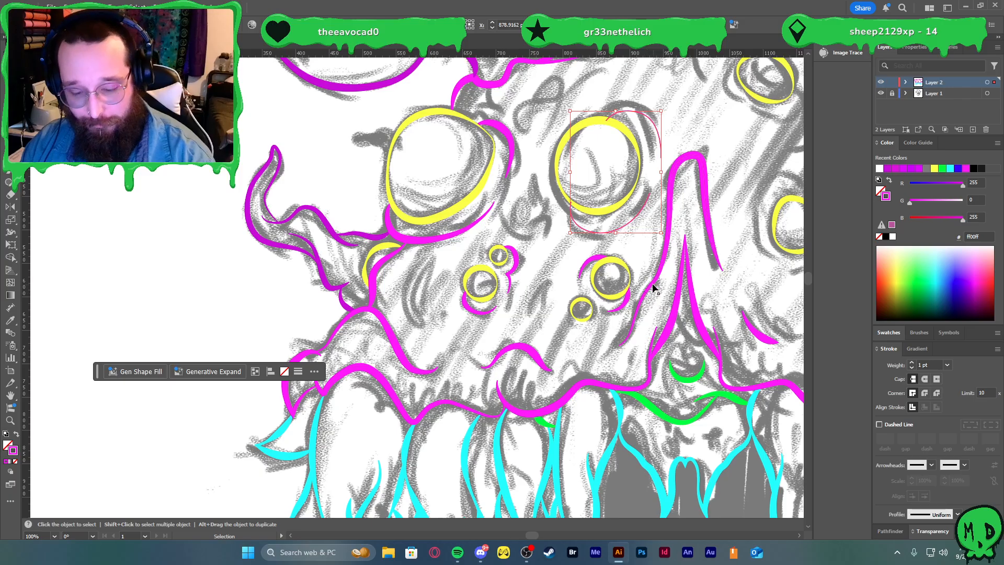
# - Give both curves around the large eye a magenta 9 pt stroke with the width profile tapering at both ends
pyautogui.press('i')
pyautogui.click(595, 257)
pyautogui.press('v')
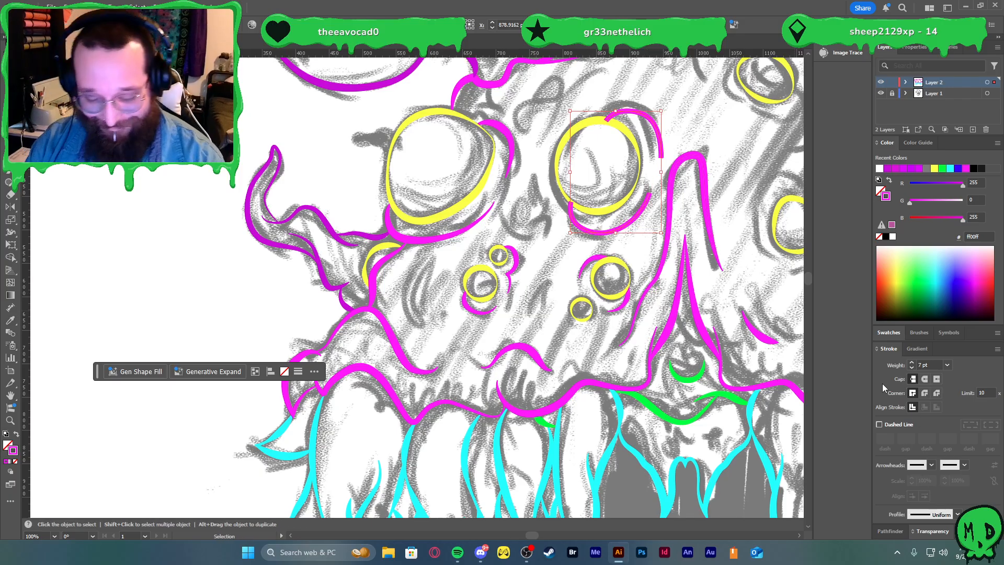
pyautogui.click(911, 362)
pyautogui.click(912, 363)
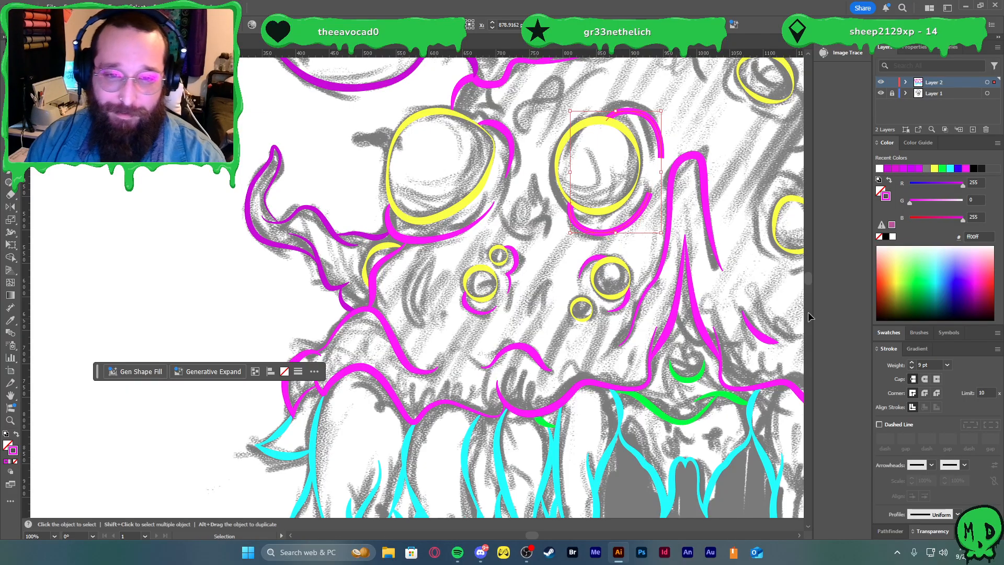
pyautogui.press('ctrl')
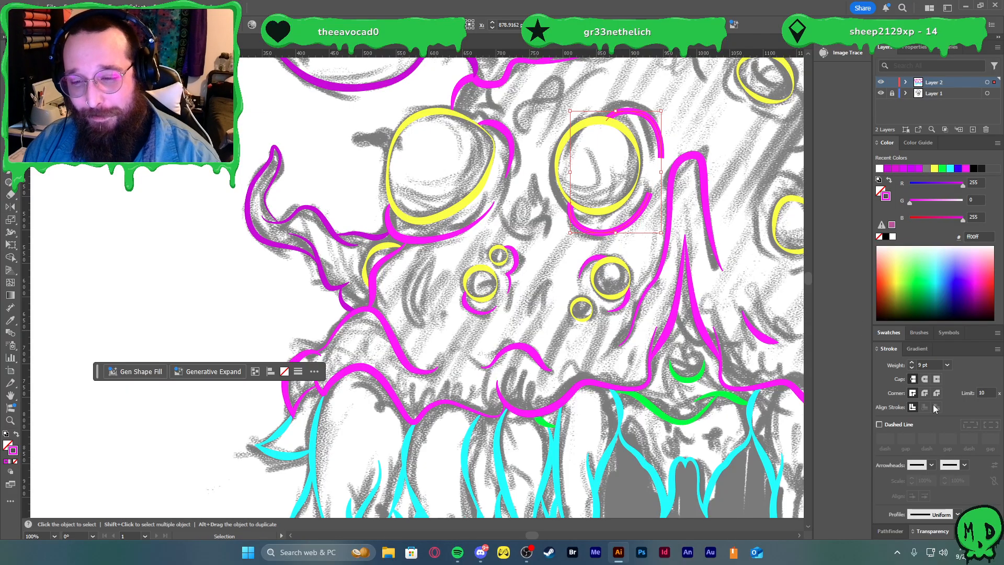
pyautogui.click(933, 514)
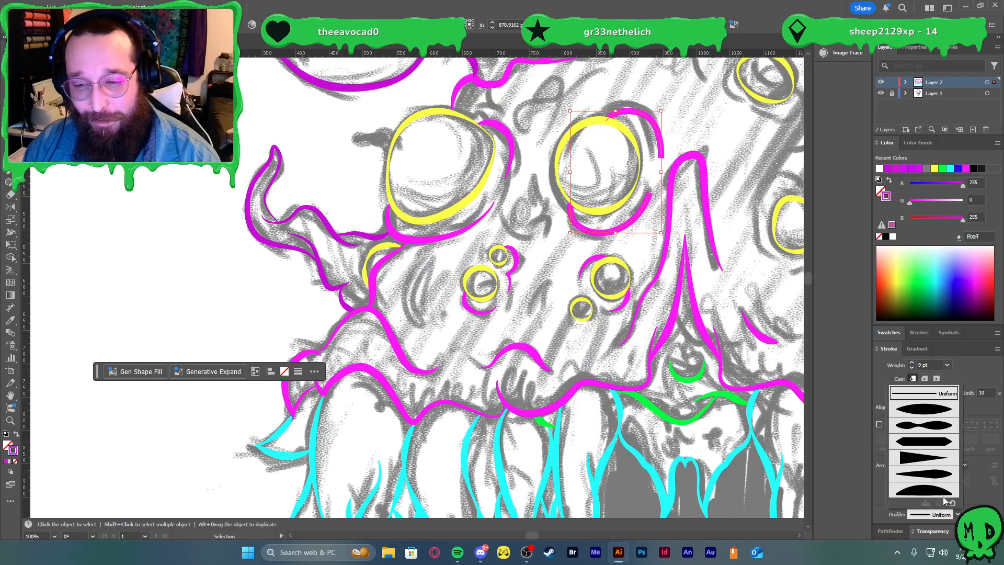
pyautogui.click(934, 479)
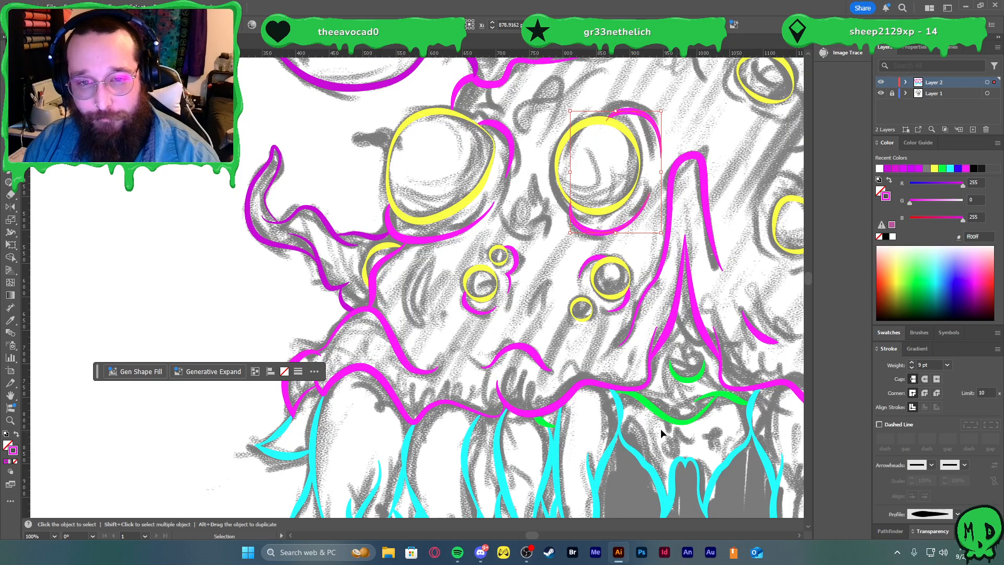
pyautogui.click(536, 320)
# - Draw a magenta Pen curve around the left side of the upper medium-sized eye on the right half of the forehead
pyautogui.scroll(-1, 570, 302)
pyautogui.hscroll(1, 570, 302)
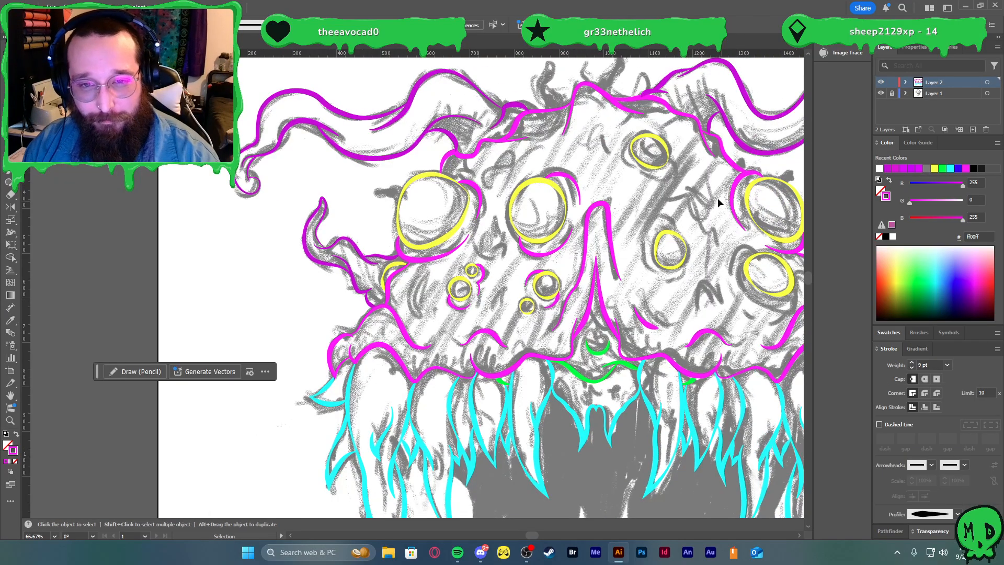
pyautogui.scroll(2, 692, 181)
pyautogui.scroll(2, 660, 178)
pyautogui.press('p')
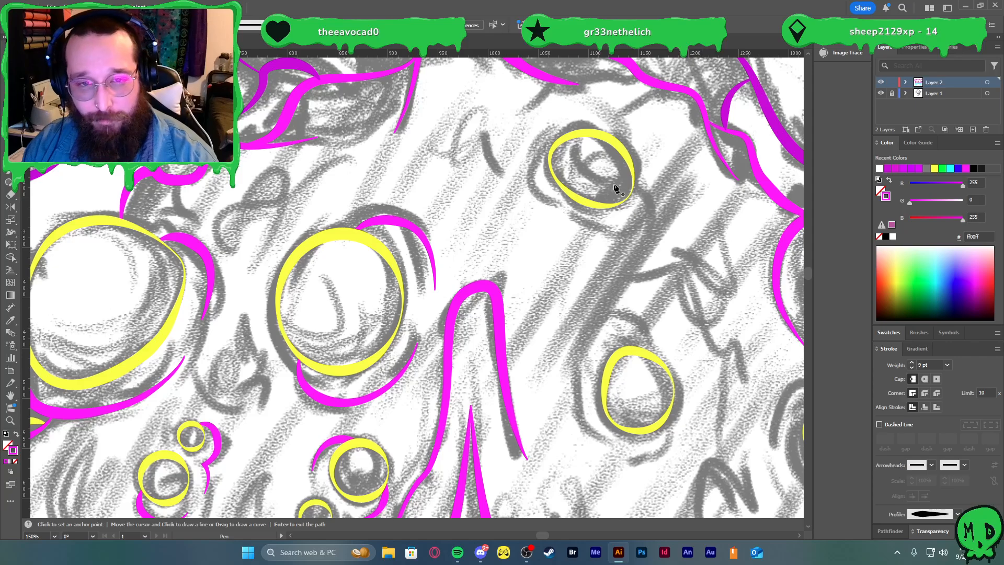
pyautogui.moveTo(567, 137); pyautogui.dragTo(497, 149)
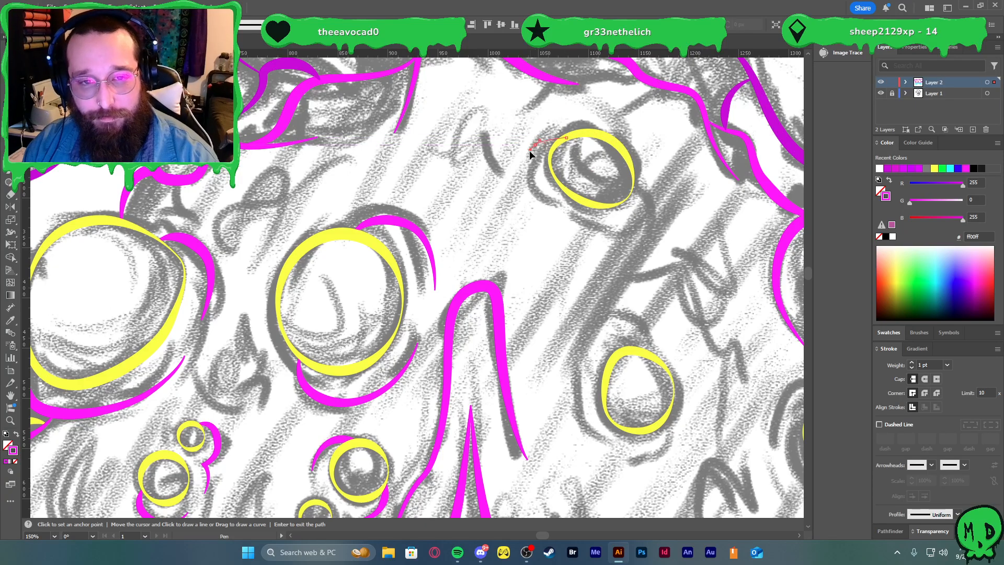
pyautogui.moveTo(556, 206); pyautogui.dragTo(578, 225)
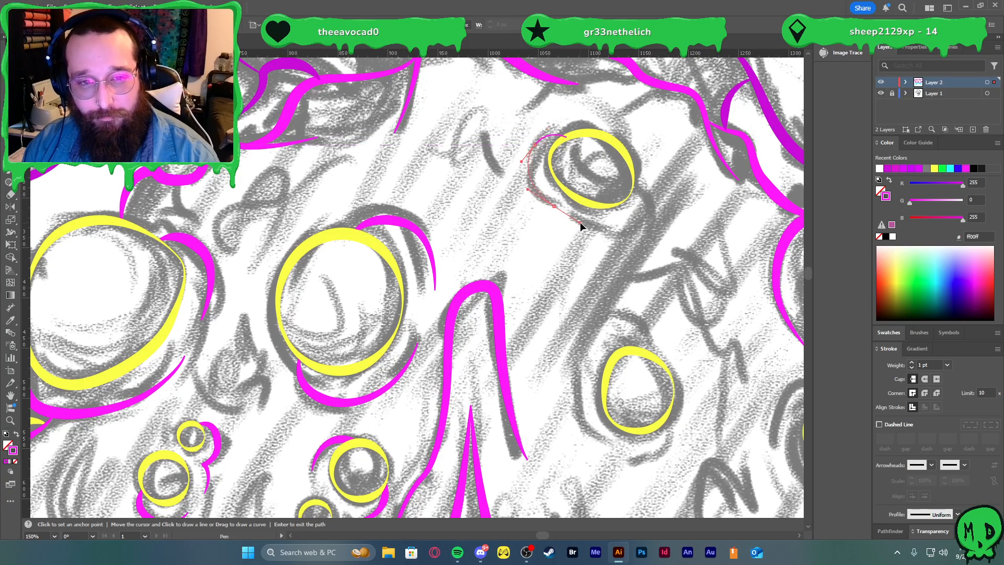
pyautogui.press('v')
pyautogui.click(658, 228)
# - Draw a magenta Pen curve around the lower right of the same forehead eye
pyautogui.press('p')
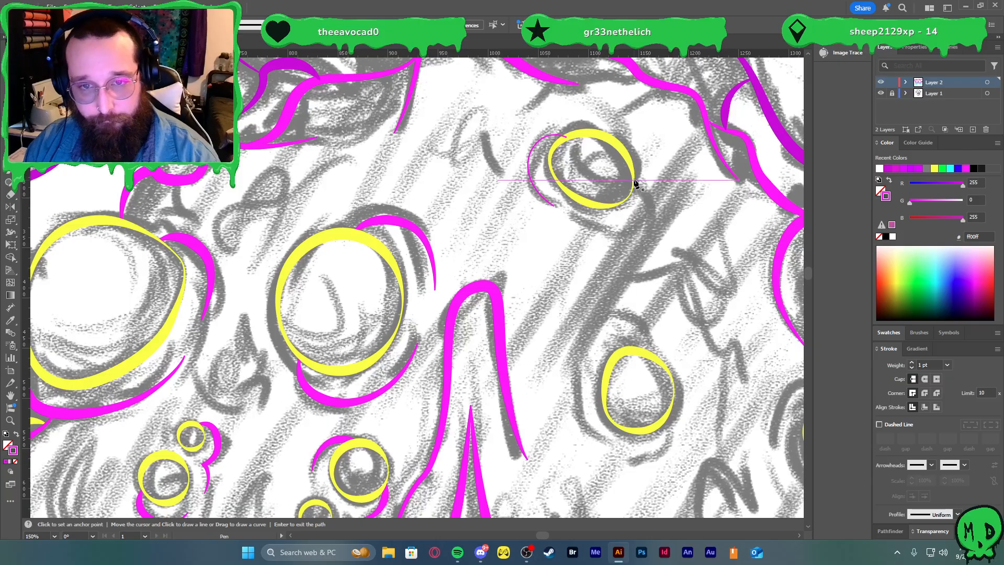
pyautogui.moveTo(634, 182); pyautogui.dragTo(647, 199)
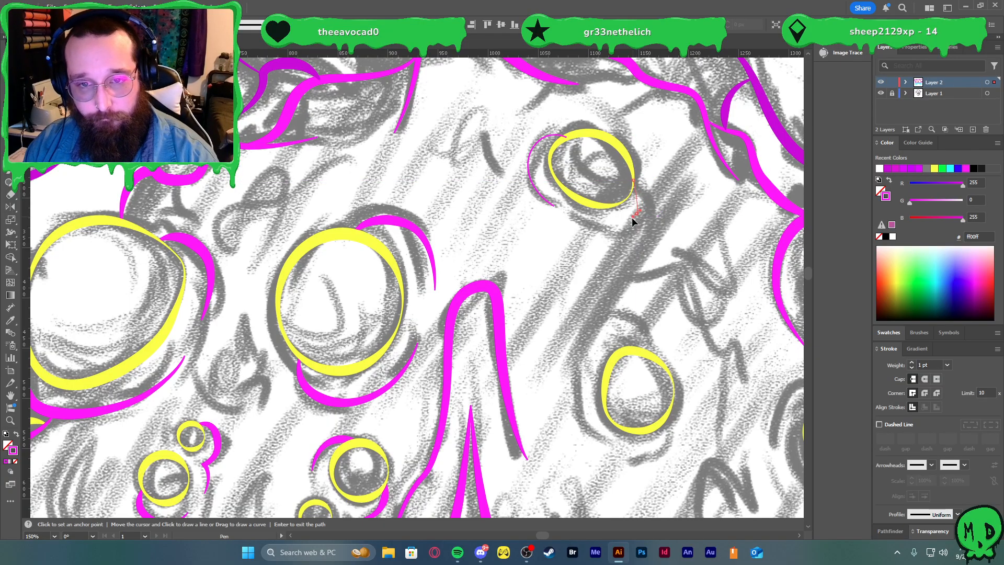
pyautogui.moveTo(587, 224); pyautogui.dragTo(575, 218)
pyautogui.press('v')
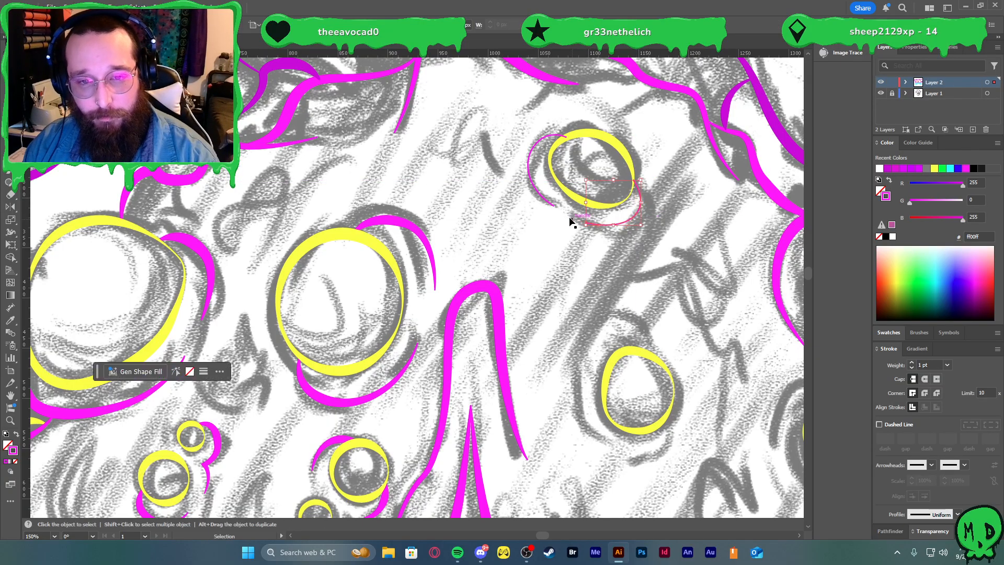
# - Copy the large eye contour's magenta 9 pt stroke to both forehead eye curves and apply the width profile tapering at both ends
pyautogui.press('i')
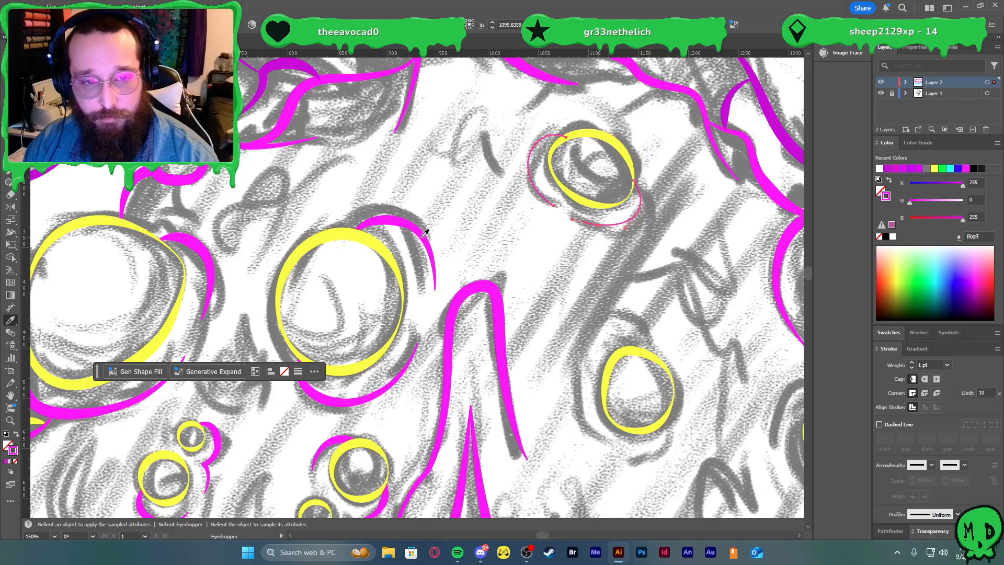
pyautogui.click(430, 235)
pyautogui.press('v')
pyautogui.click(958, 514)
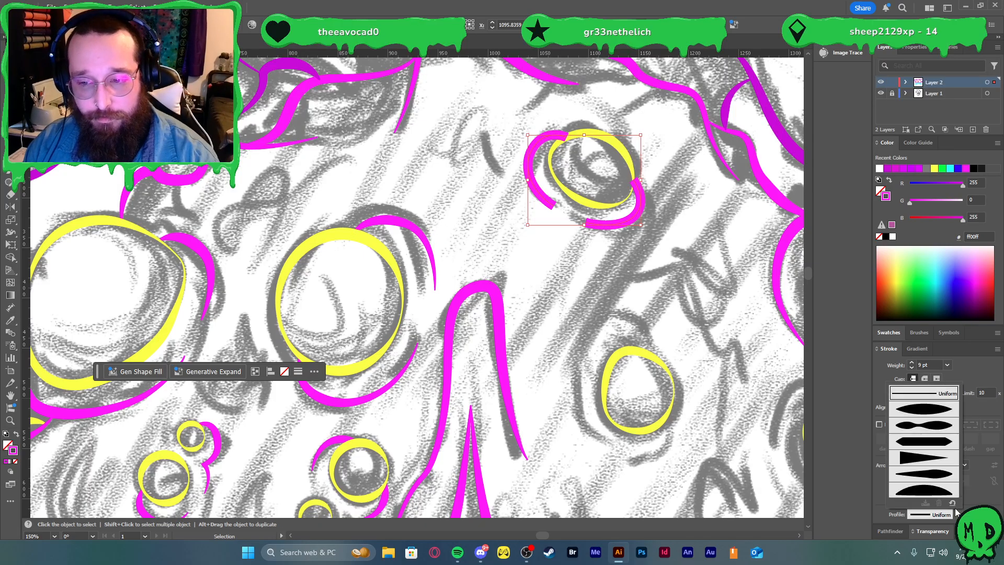
pyautogui.click(939, 478)
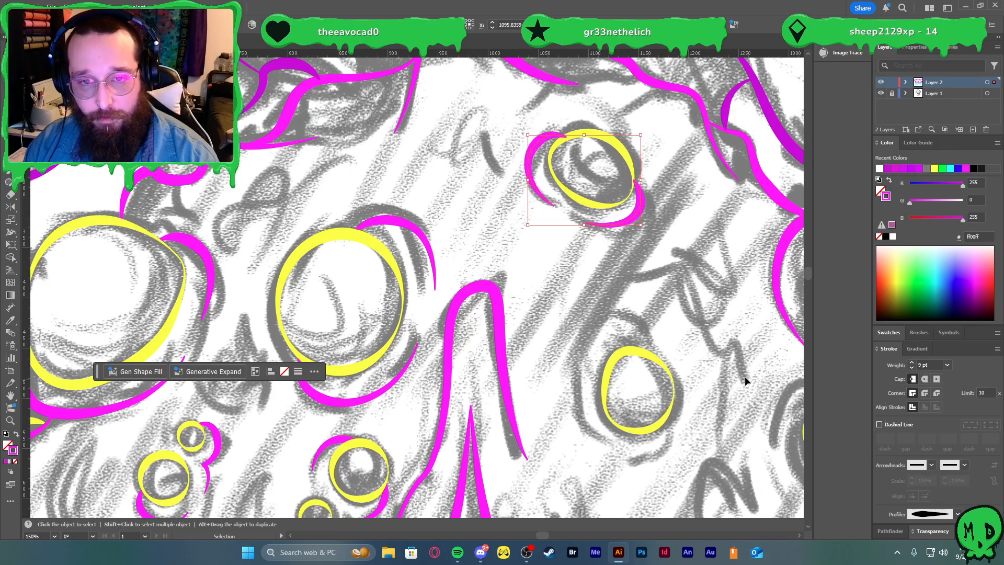
# - Draw a Pen curve over the top and down the left side of the lower medium-sized eye right of the nose ridge
pyautogui.keyDown('ctrl'); pyautogui.click(602, 208); pyautogui.keyUp('ctrl')
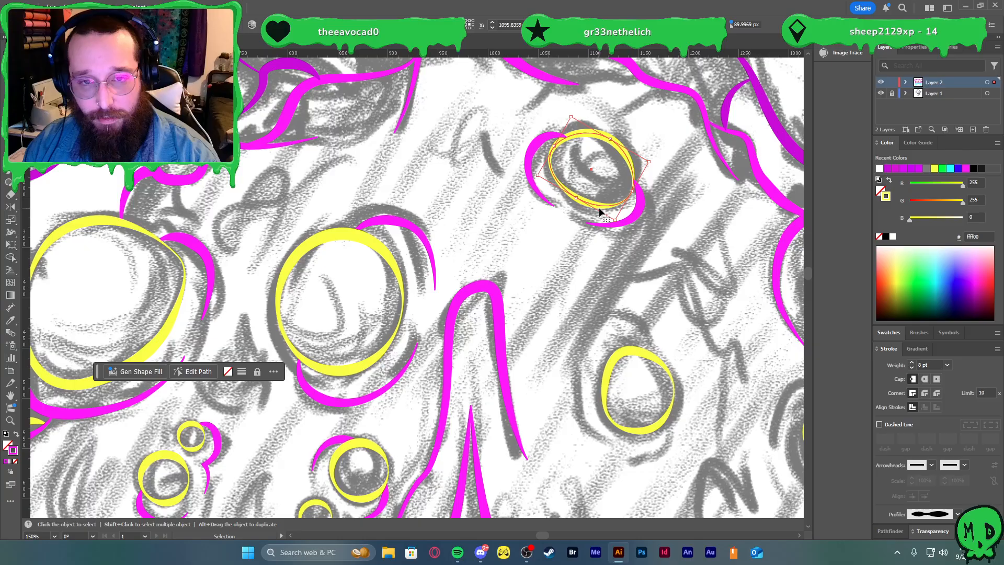
pyautogui.click(725, 291)
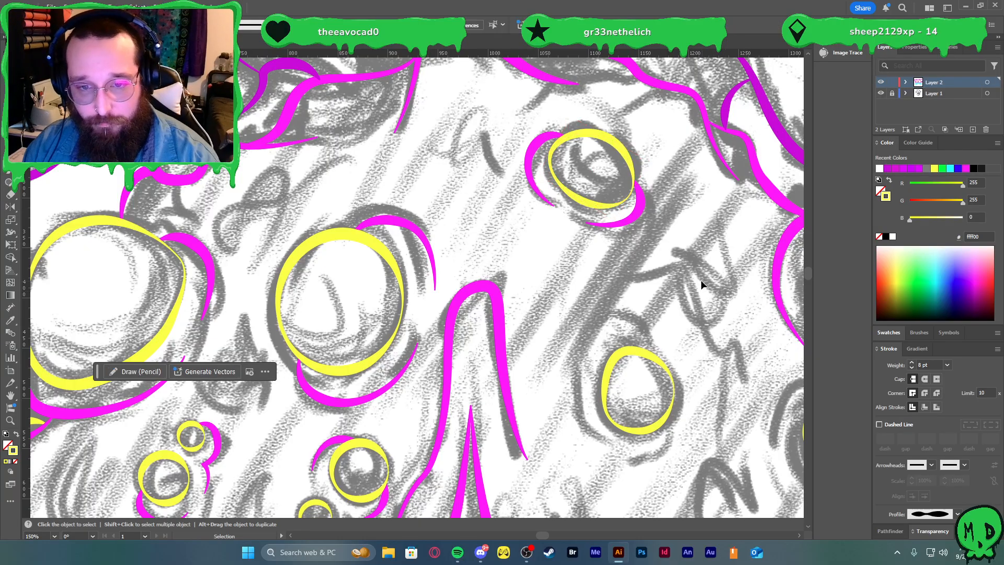
pyautogui.scroll(-2, 701, 280)
pyautogui.scroll(-2, 716, 303)
pyautogui.press('p')
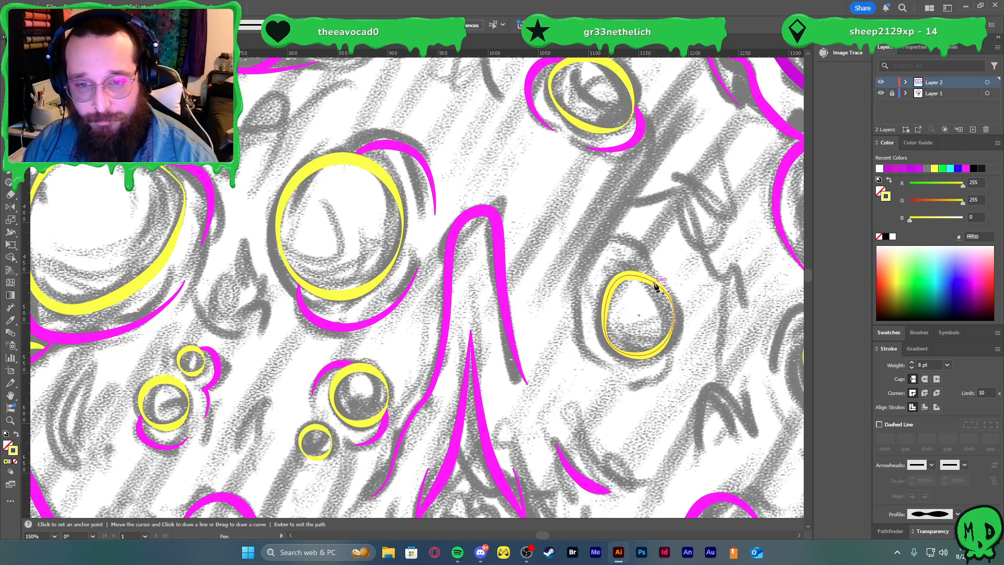
pyautogui.click(654, 282)
pyautogui.click(627, 244)
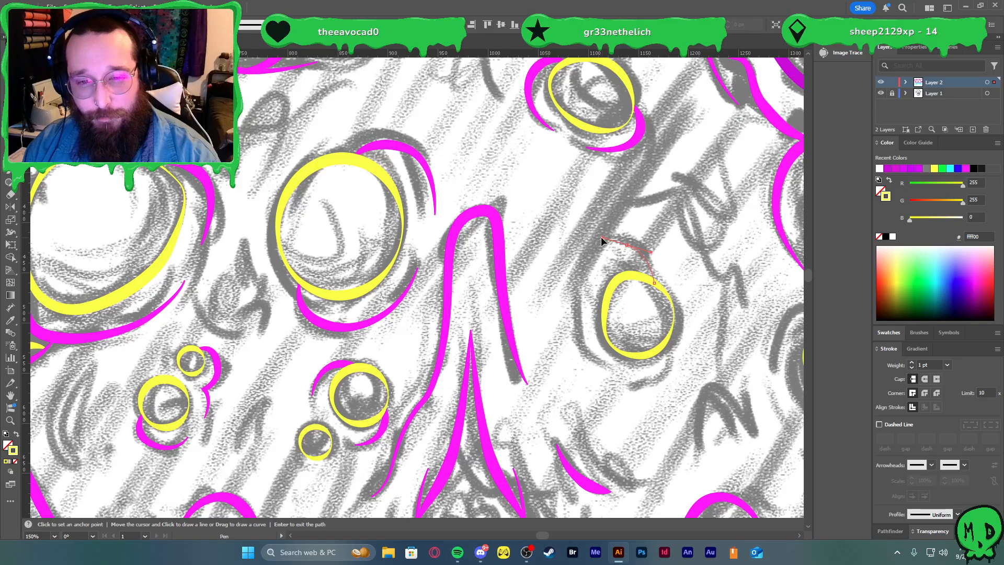
pyautogui.moveTo(575, 294); pyautogui.dragTo(576, 312)
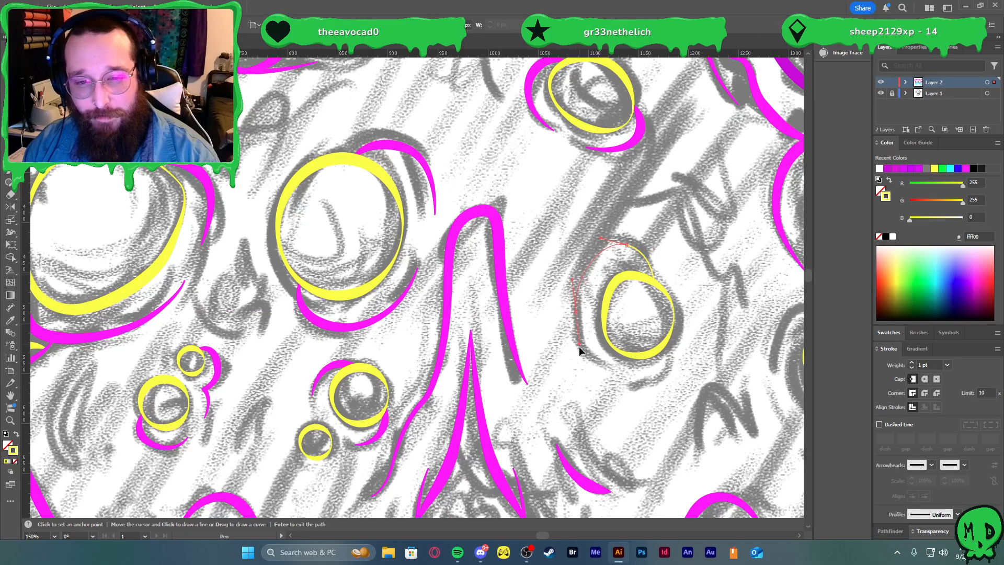
pyautogui.click(595, 366)
pyautogui.press('v')
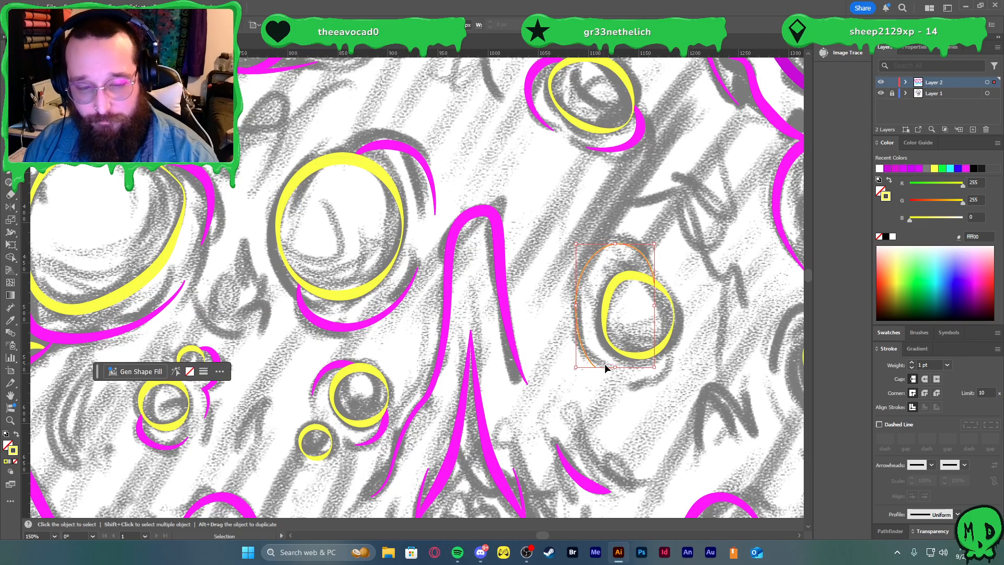
# - Copy the large eye contour's magenta 9 pt stroke to this curve and apply the tapered width profile
pyautogui.press('i')
pyautogui.click(433, 193)
pyautogui.press('v')
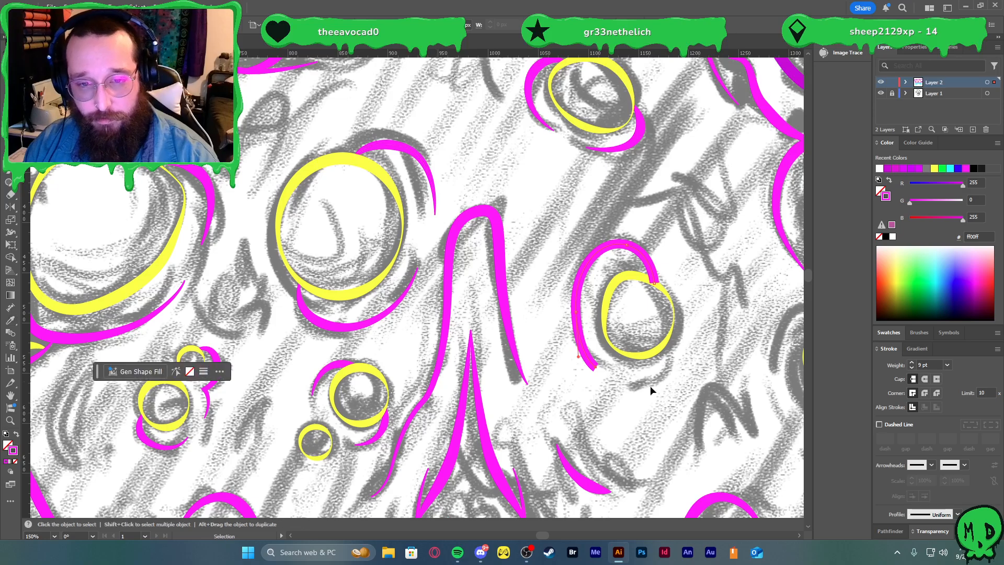
pyautogui.click(958, 514)
pyautogui.click(949, 491)
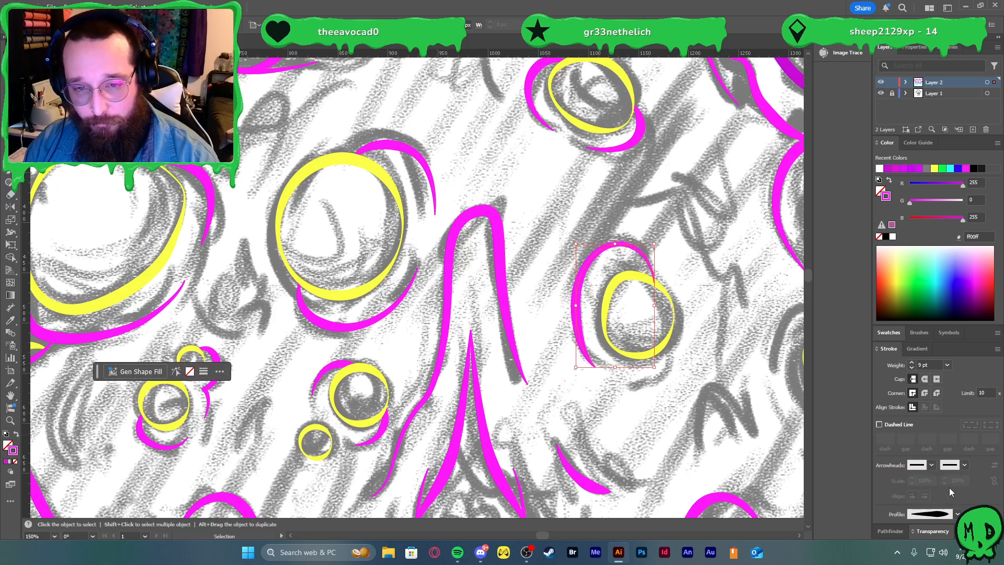
# - Draw a short magenta Pen curve around the lower right of the same medium-sized eye
pyautogui.hotkey('ctrl', 'shift', 'a')
pyautogui.press('p')
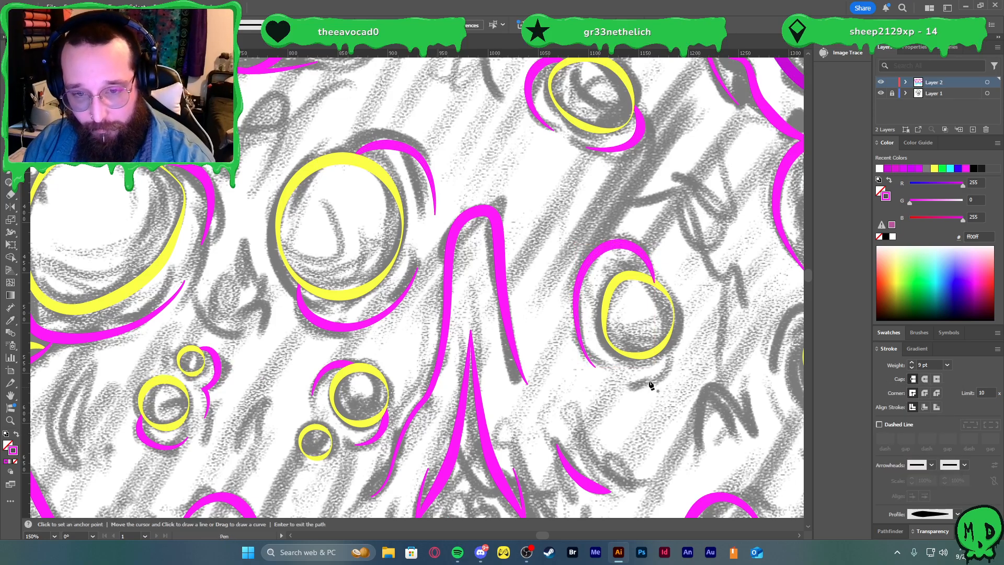
pyautogui.click(664, 342)
pyautogui.moveTo(641, 386)
pyautogui.mouseDown()
pyautogui.moveTo(629, 403)
pyautogui.moveTo(606, 396)
pyautogui.moveTo(650, 389)
pyautogui.moveTo(638, 396)
pyautogui.moveTo(634, 385)
pyautogui.mouseUp()
pyautogui.press('Return')
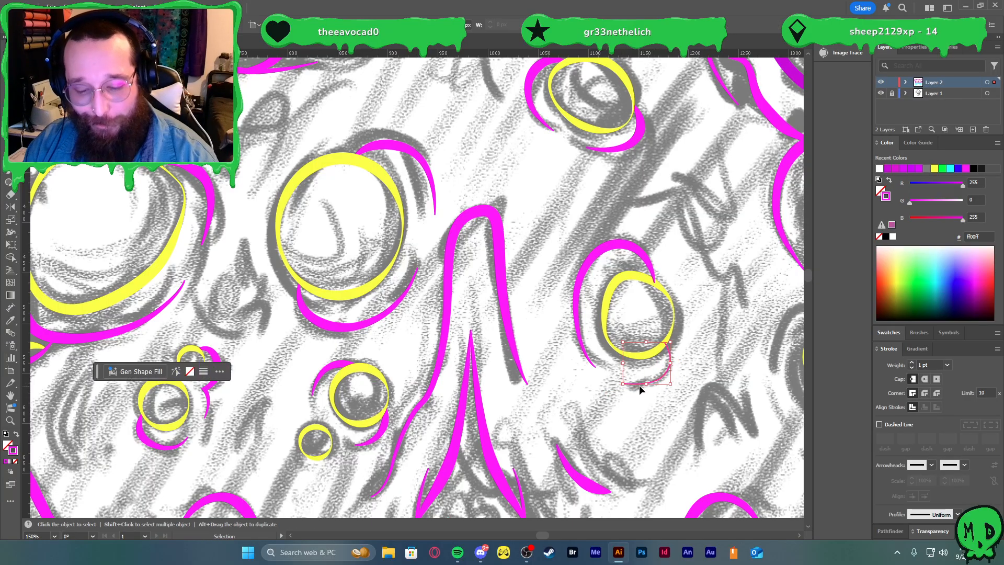
# - Match the short lower curve to the eye's upper contour with a magenta 9 pt stroke and the tapered width profile
pyautogui.press('i')
pyautogui.click(602, 246)
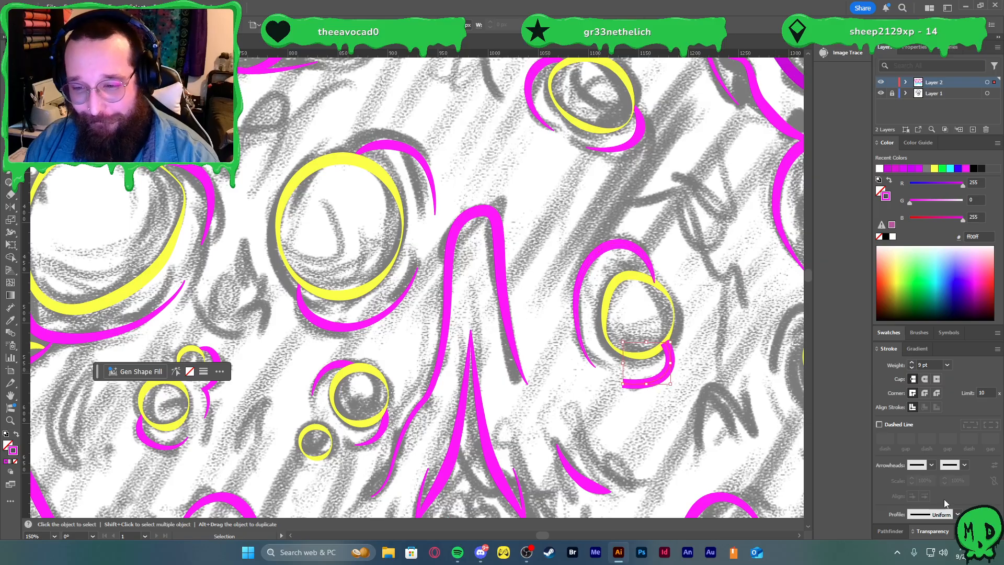
pyautogui.click(958, 514)
pyautogui.click(935, 485)
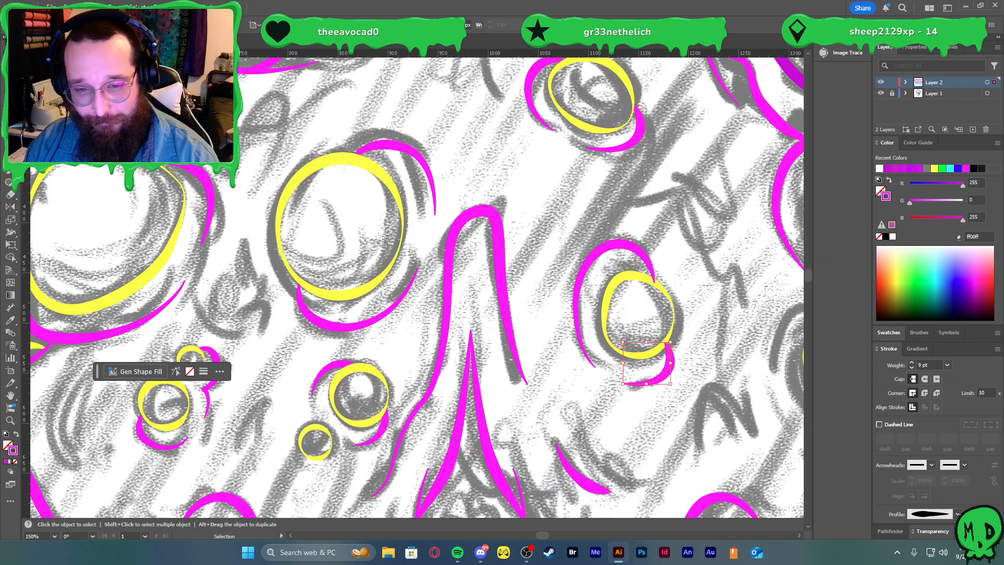
pyautogui.click(666, 295)
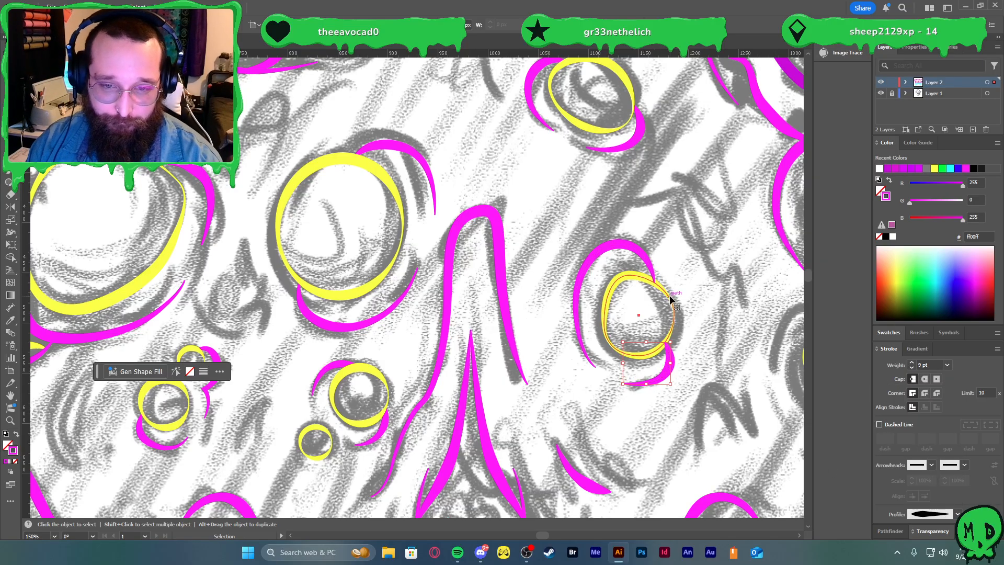
pyautogui.click(724, 306)
# - Draw a Pen curve around the lower right and underside of the lower of the two large eyes on the head's right side
pyautogui.keyDown('alt'); pyautogui.scroll(-2, 696, 321); pyautogui.keyUp('alt')
pyautogui.keyDown('alt'); pyautogui.scroll(2, 726, 319); pyautogui.keyUp('alt')
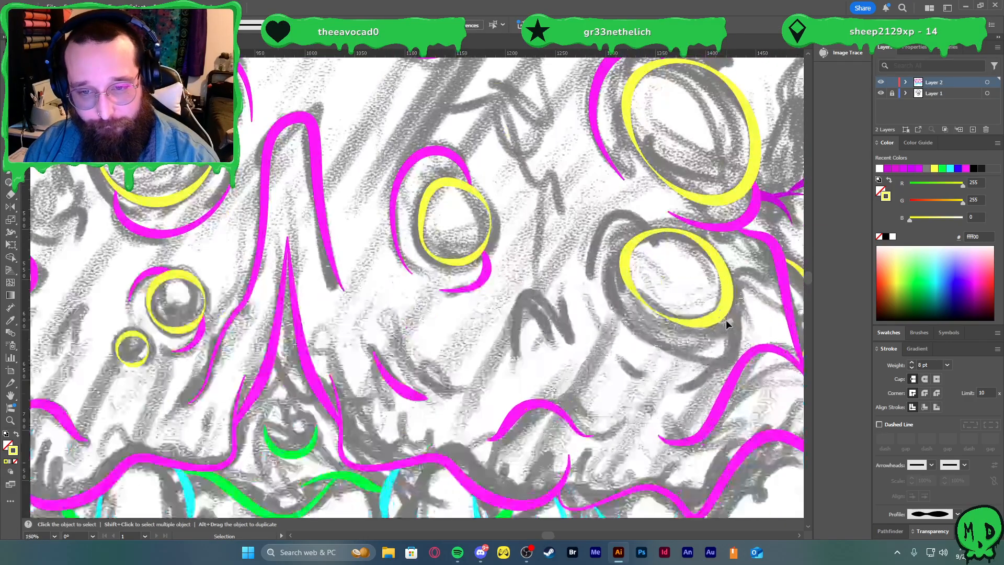
pyautogui.press('p')
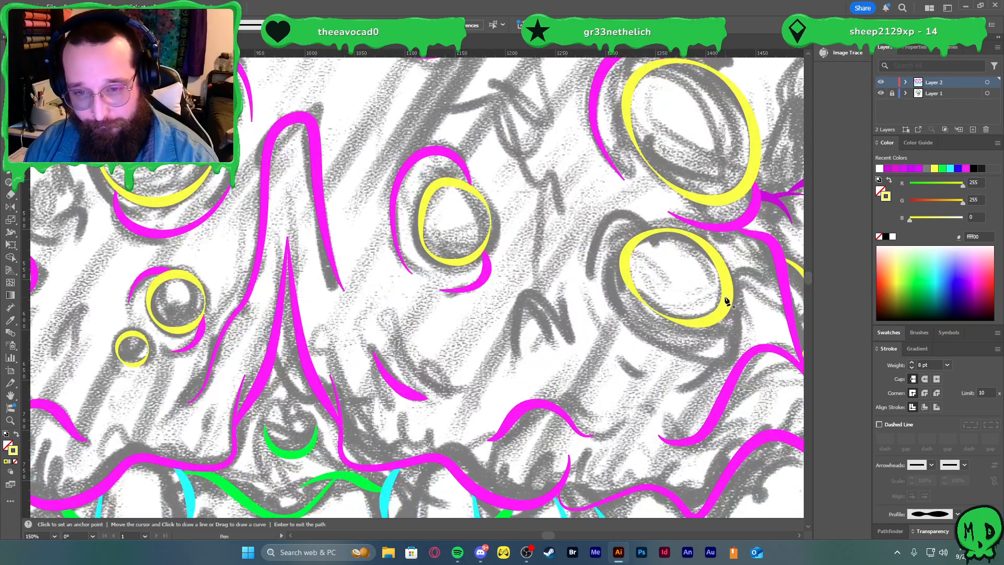
pyautogui.click(728, 297)
pyautogui.moveTo(732, 333); pyautogui.dragTo(728, 351)
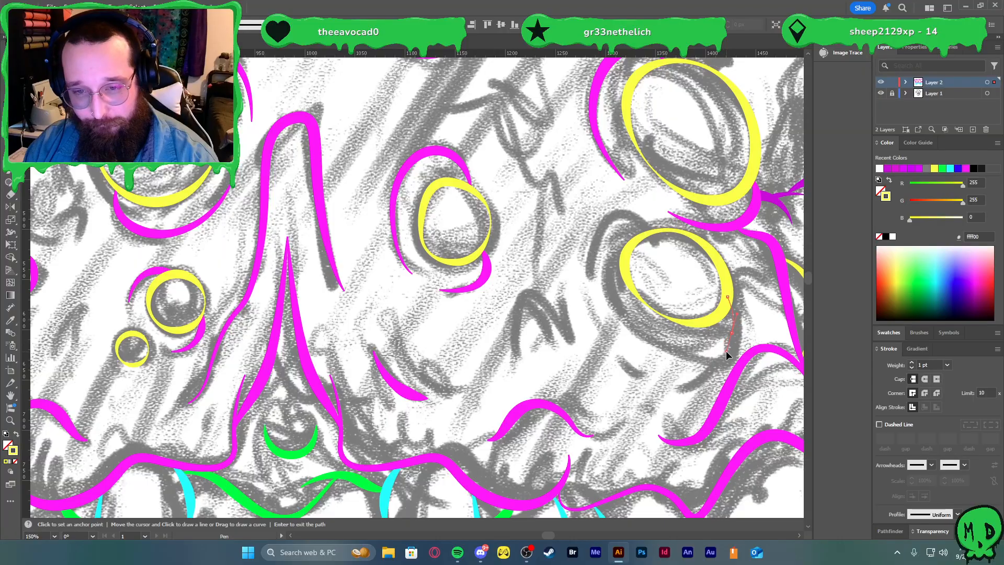
pyautogui.click(653, 348)
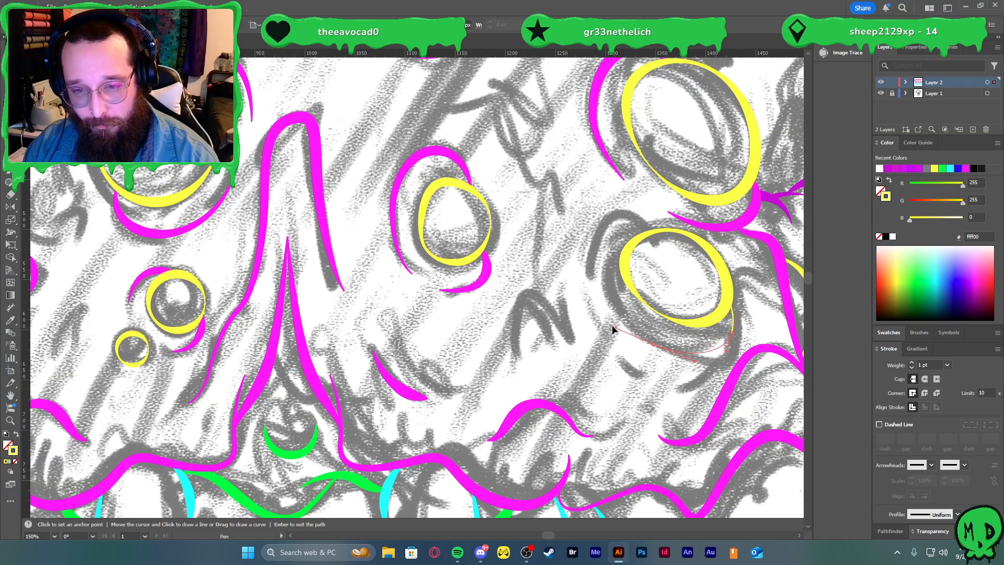
pyautogui.press('v')
# - Copy the medium-sized eye contour's magenta 9 pt stroke to the underside curve and apply the tapered width profile
pyautogui.press('i')
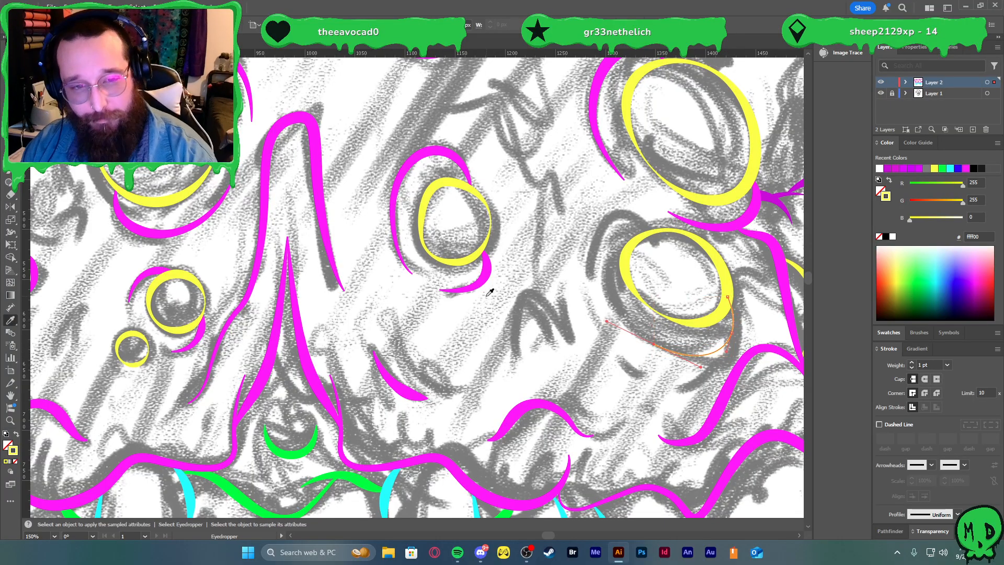
pyautogui.click(481, 277)
pyautogui.press('v')
pyautogui.click(958, 513)
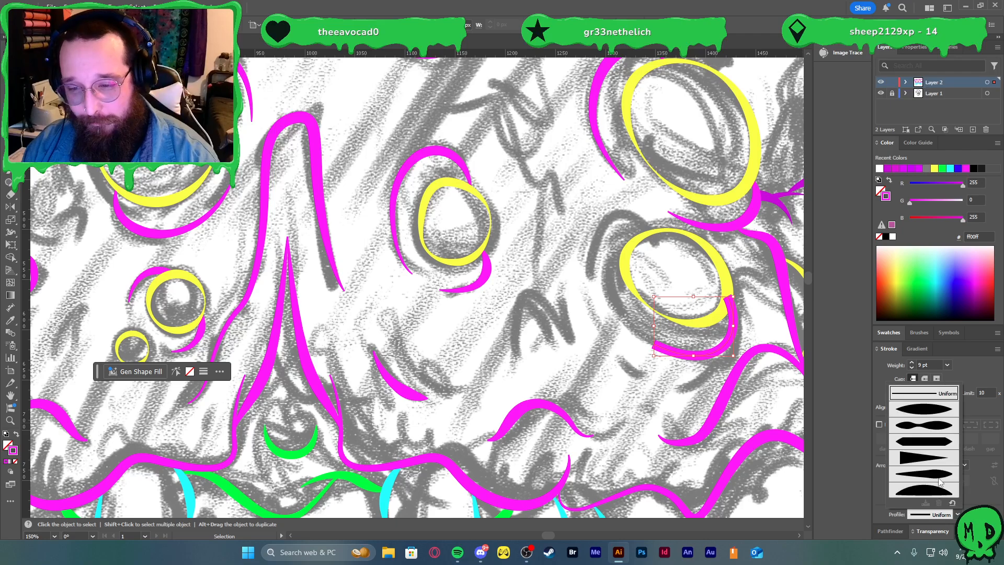
pyautogui.click(936, 481)
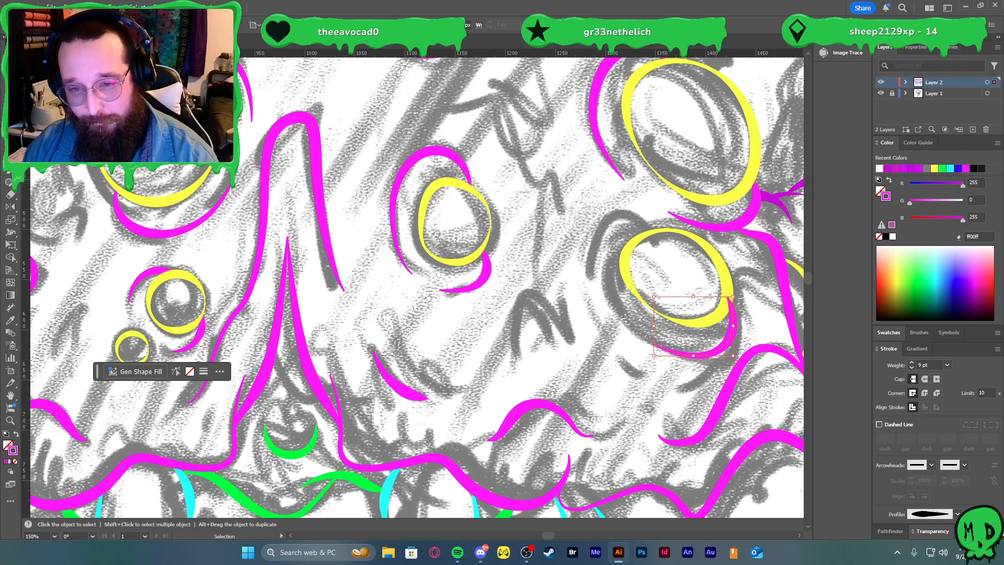
# - Draw a magenta Pen curve around the upper left of the same lower-right eye
pyautogui.press('p')
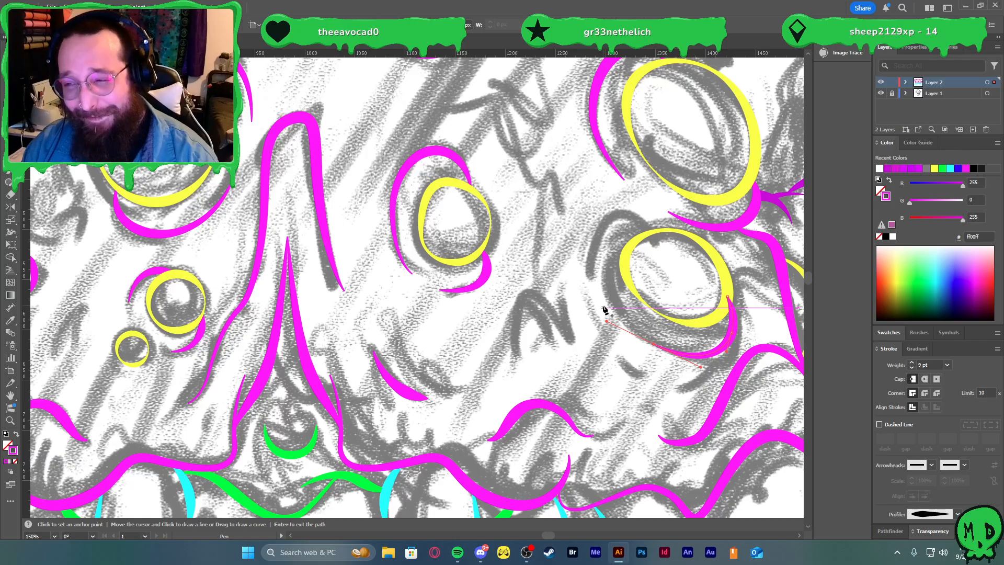
pyautogui.click(608, 297)
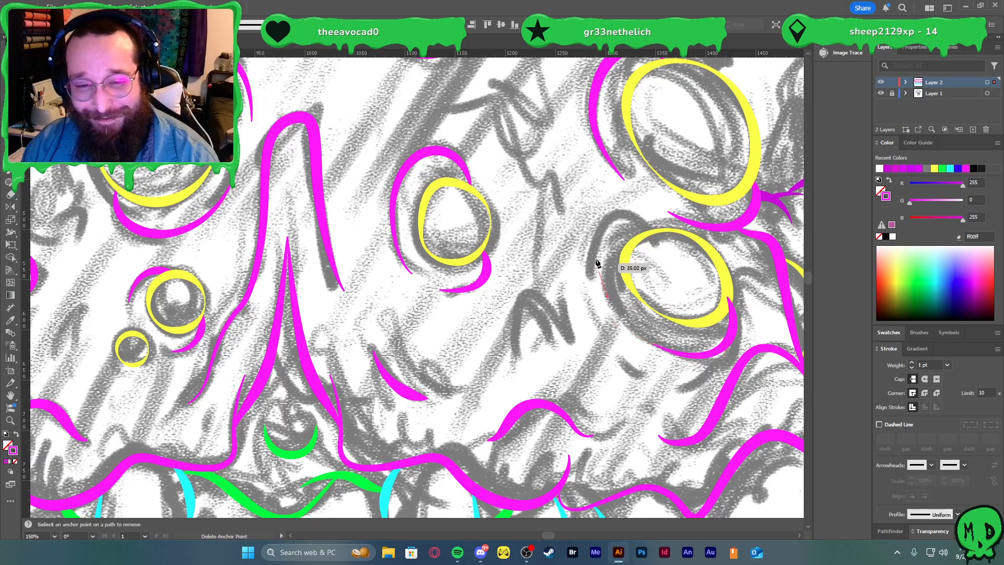
pyautogui.moveTo(594, 247); pyautogui.dragTo(665, 246)
# - Give the upper-left curve the matching magenta 9 pt tapered stroke and bring the eye's yellow outline to the front
pyautogui.press('i')
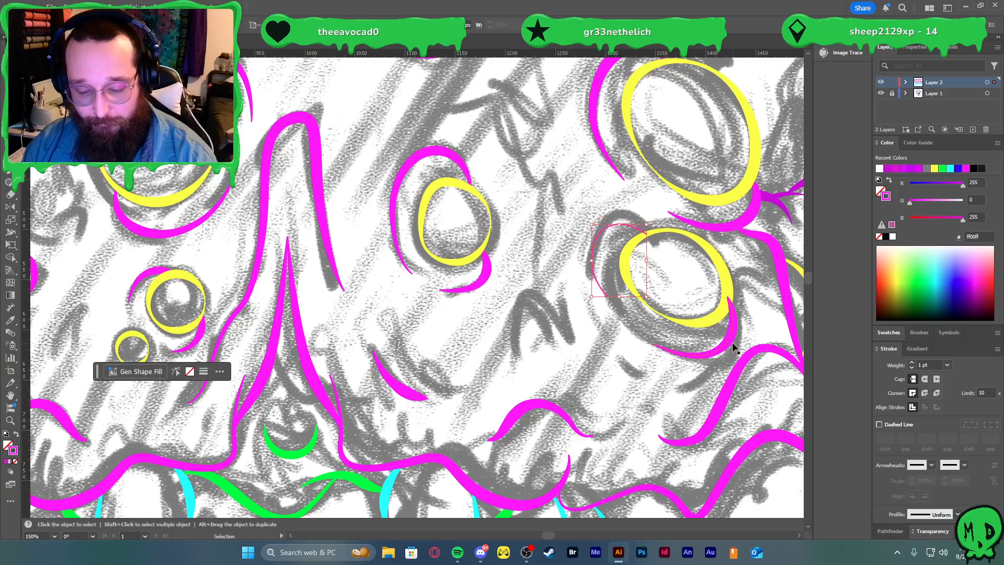
pyautogui.click(737, 327)
pyautogui.press('v')
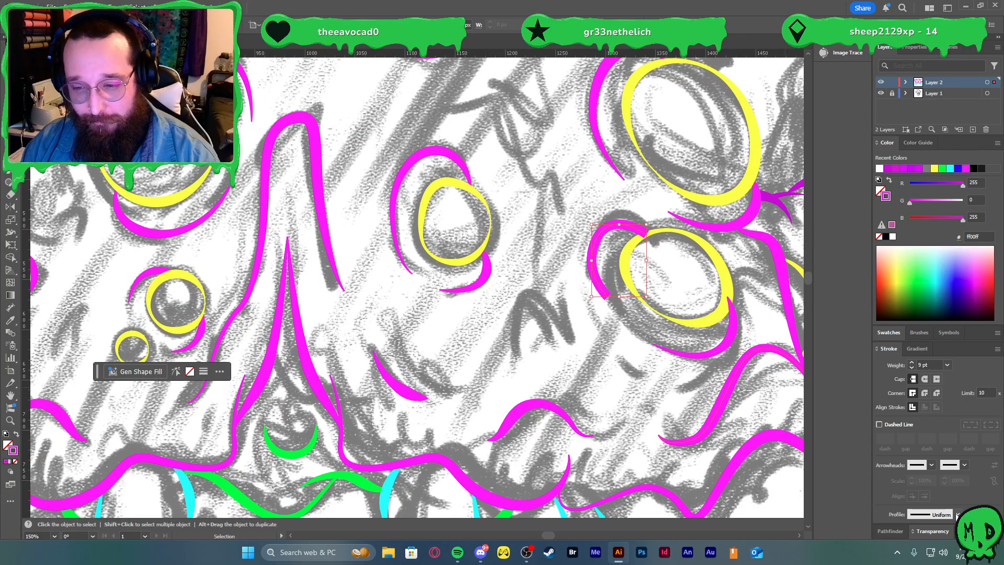
pyautogui.click(957, 514)
pyautogui.click(941, 479)
pyautogui.click(706, 325)
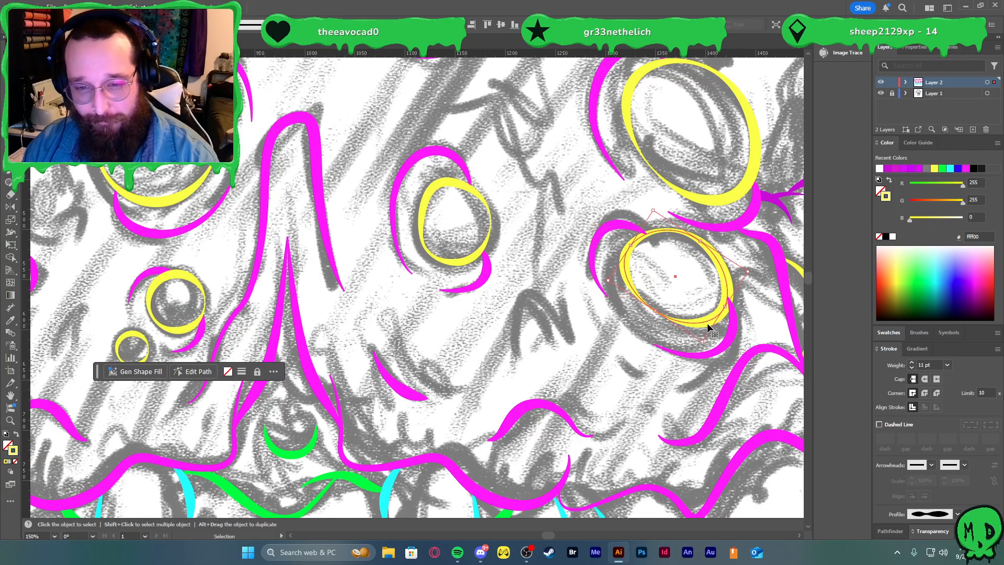
pyautogui.hotkey('ctrl', 'shift', ']')
# - Fit the artboard in view and temporarily hide sketch Layer 1 to examine the traced line art
pyautogui.hotkey('ctrl', '0')
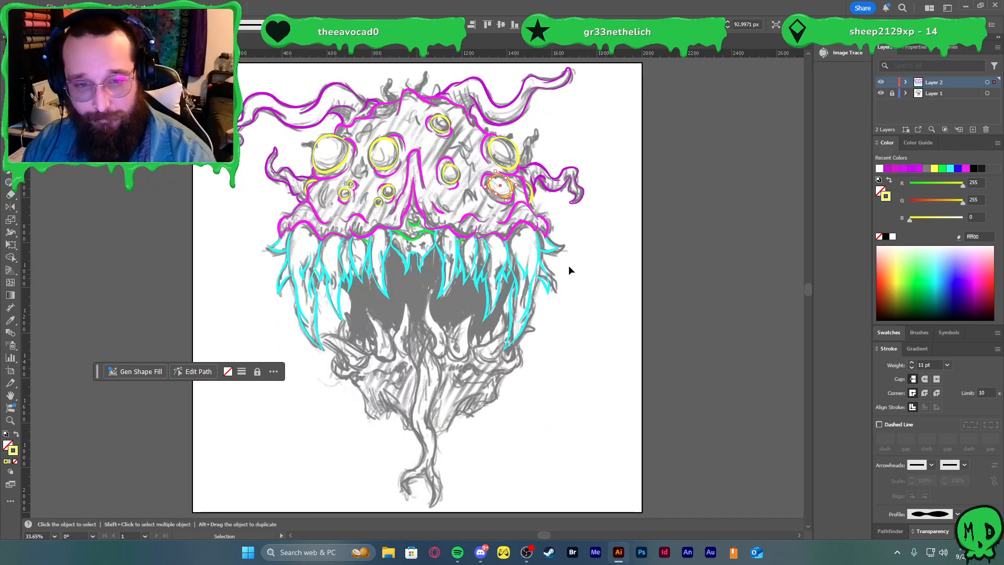
pyautogui.click(569, 267)
pyautogui.click(880, 93)
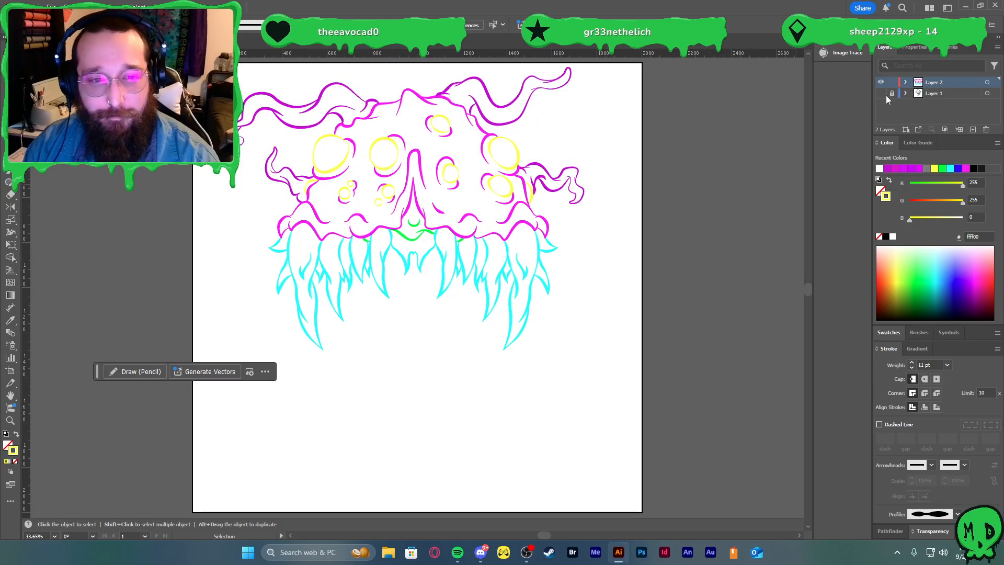
pyautogui.scroll(2, 337, 89)
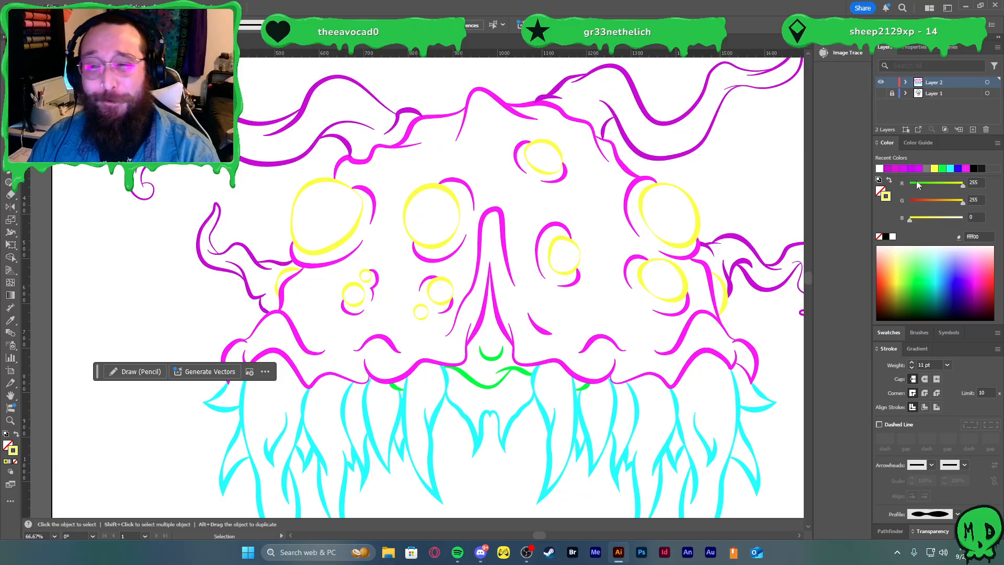
pyautogui.click(880, 94)
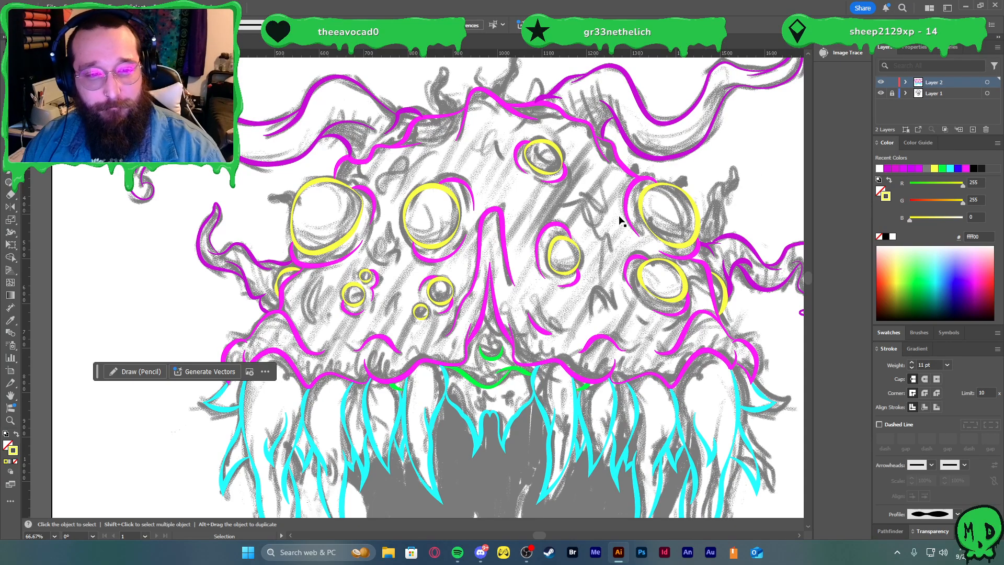
# - Draw a hooked Pen curve along the bottom and right side of the pointed bump between the two large left eyes
pyautogui.scroll(2, 361, 235)
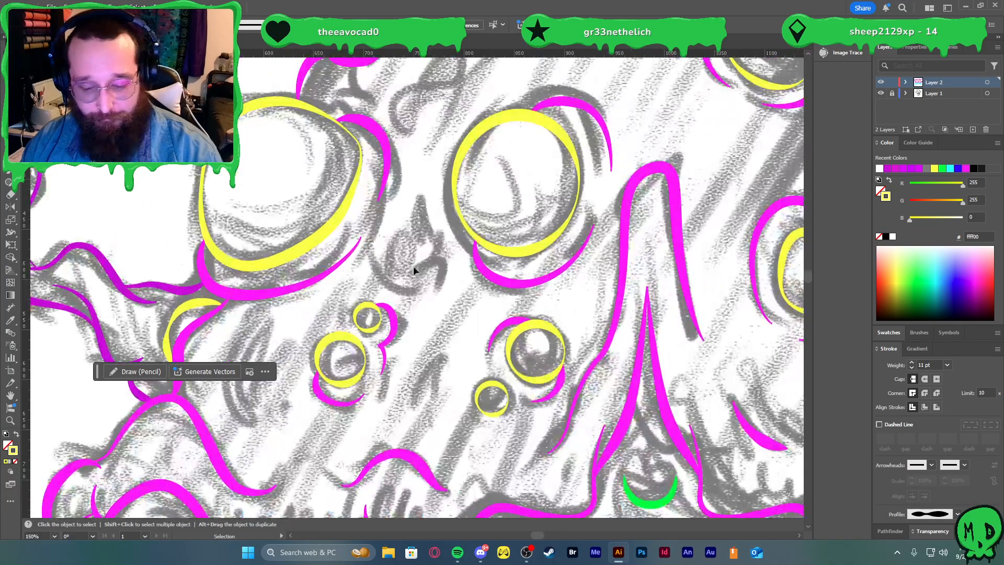
pyautogui.press('p')
pyautogui.click(387, 266)
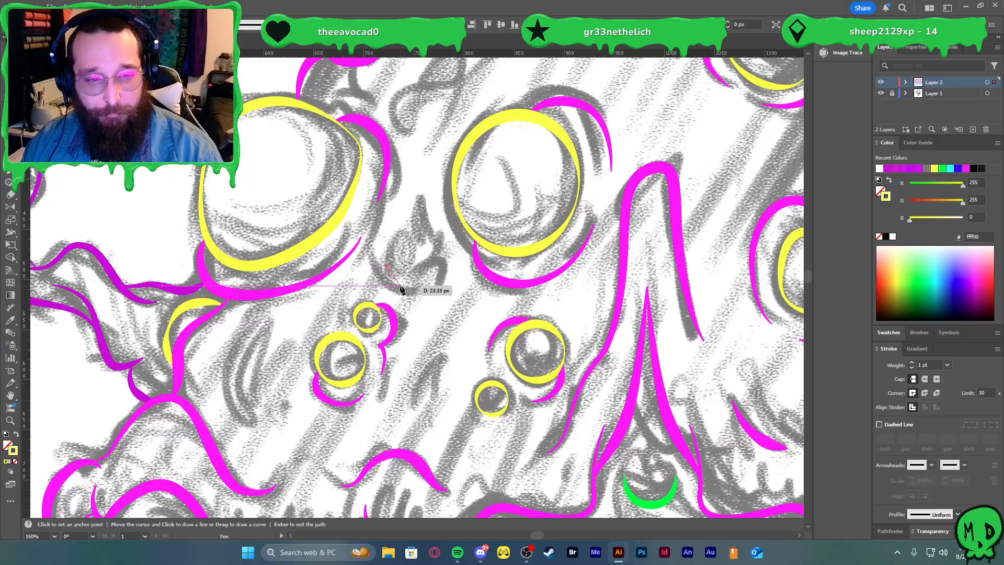
pyautogui.moveTo(400, 286); pyautogui.dragTo(417, 283)
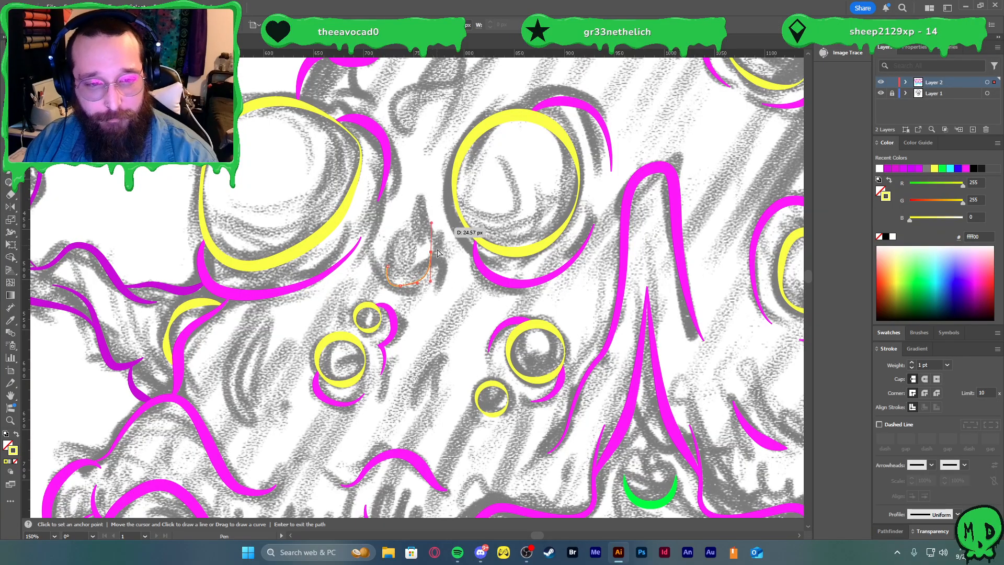
pyautogui.moveTo(433, 250); pyautogui.dragTo(430, 224)
pyautogui.moveTo(424, 189); pyautogui.dragTo(430, 164)
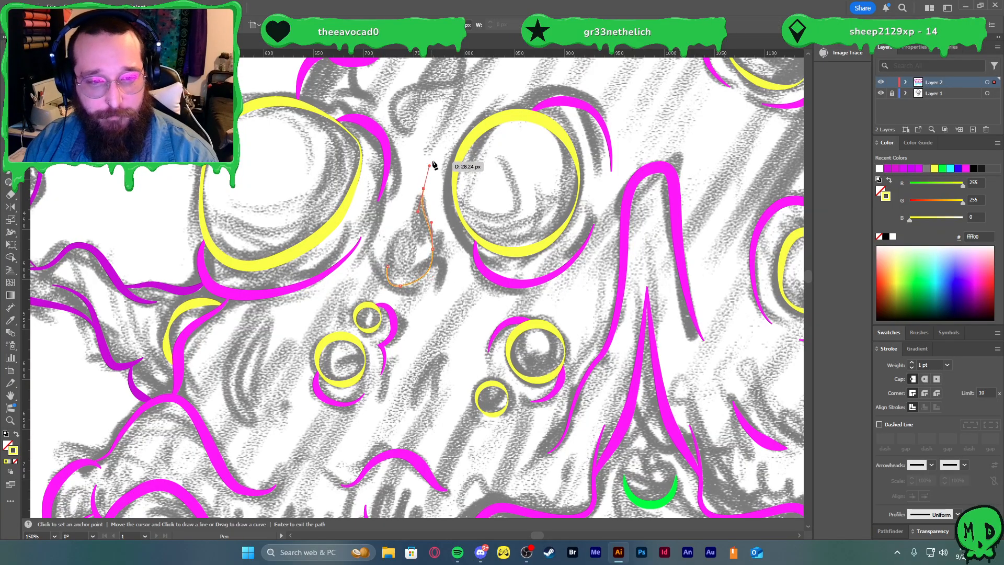
pyautogui.press('v')
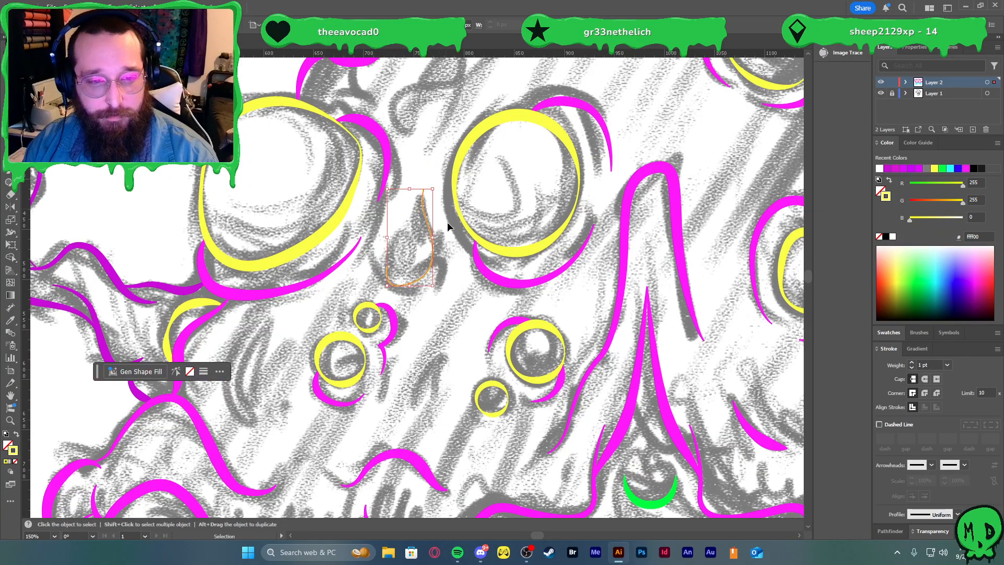
# - Copy the large eye contour's magenta 9 pt stroke to the pointed bump's curve and apply the tapered width profile
pyautogui.press('i')
pyautogui.click(509, 283)
pyautogui.press('v')
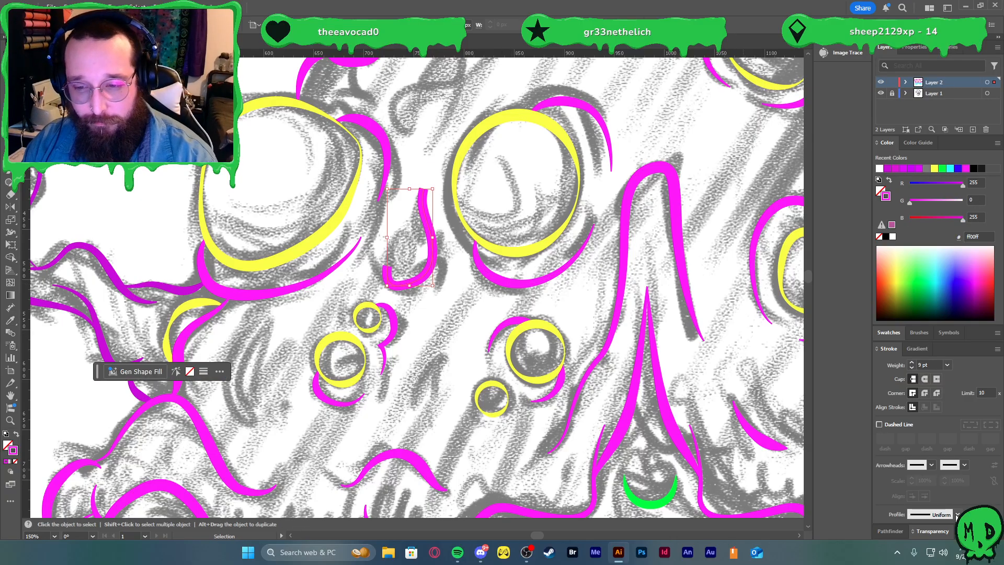
pyautogui.click(958, 514)
pyautogui.click(924, 418)
pyautogui.click(454, 315)
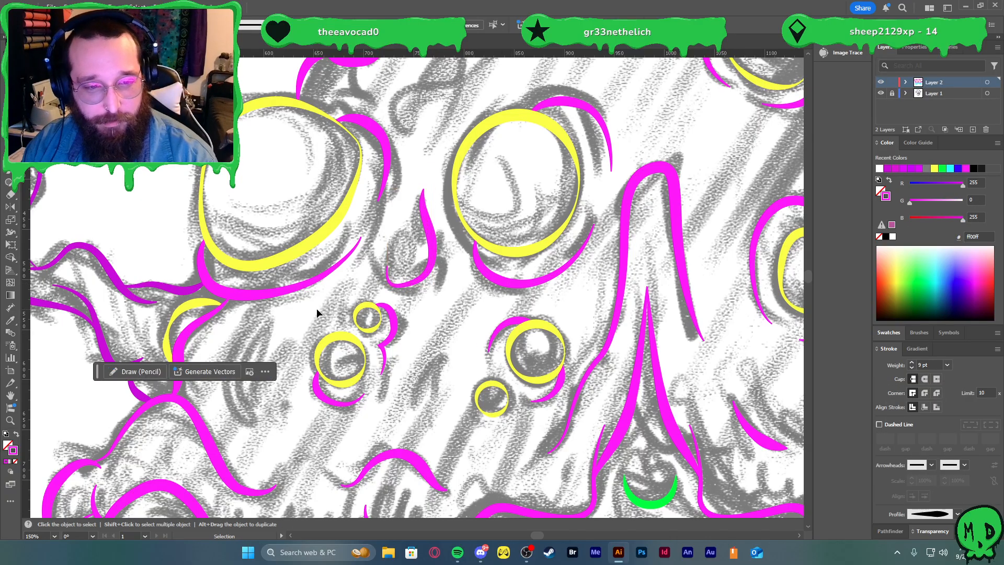
# - Draw a magenta U-shaped Pen curve around the sketched fold left of the pair of small eyes on the left cheek
pyautogui.scroll(-1, 248, 337)
pyautogui.scroll(-2, 230, 327)
pyautogui.hscroll(-2, 225, 323)
pyautogui.scroll(1, 225, 325)
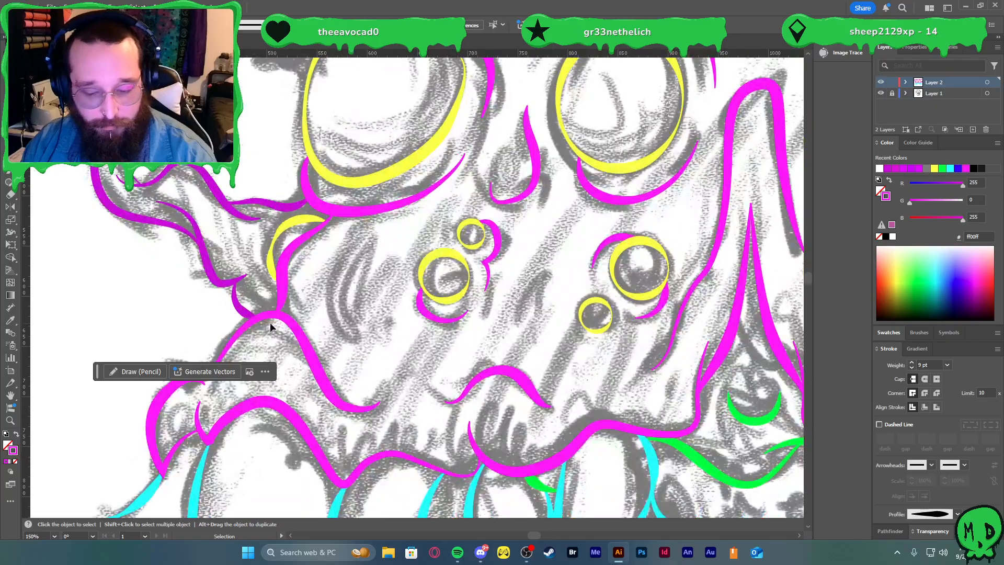
pyautogui.press('p')
pyautogui.click(346, 261)
pyautogui.moveTo(341, 331); pyautogui.dragTo(356, 352)
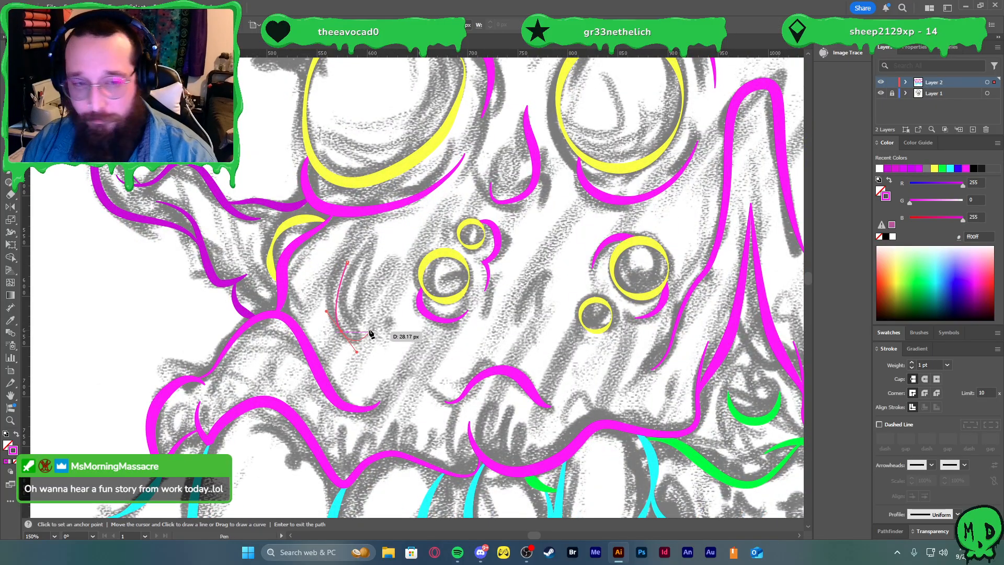
pyautogui.moveTo(384, 318); pyautogui.dragTo(379, 303)
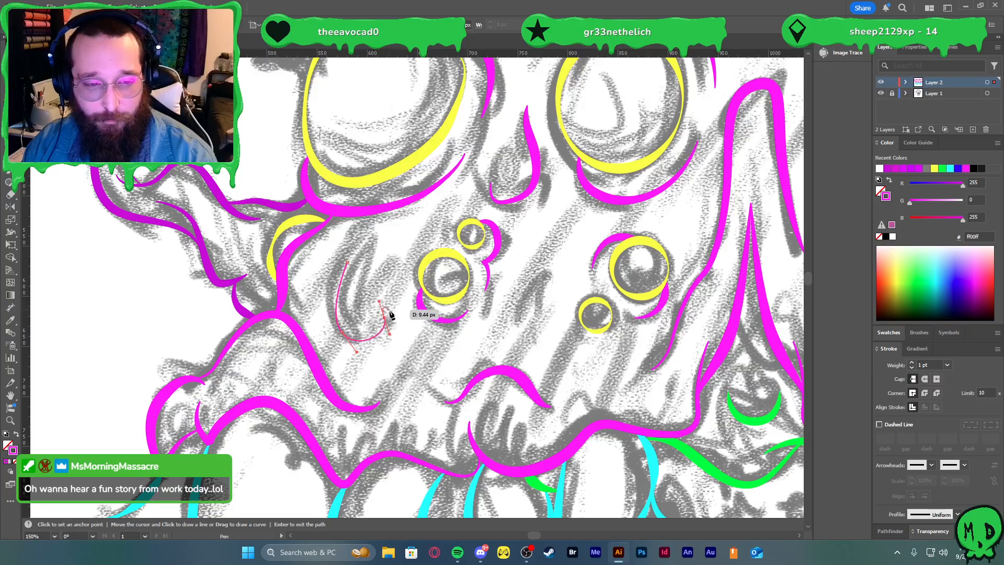
# - Copy the small eye contour's magenta 7 pt stroke to the U-shaped cheek curve
pyautogui.press('i')
pyautogui.click(432, 320)
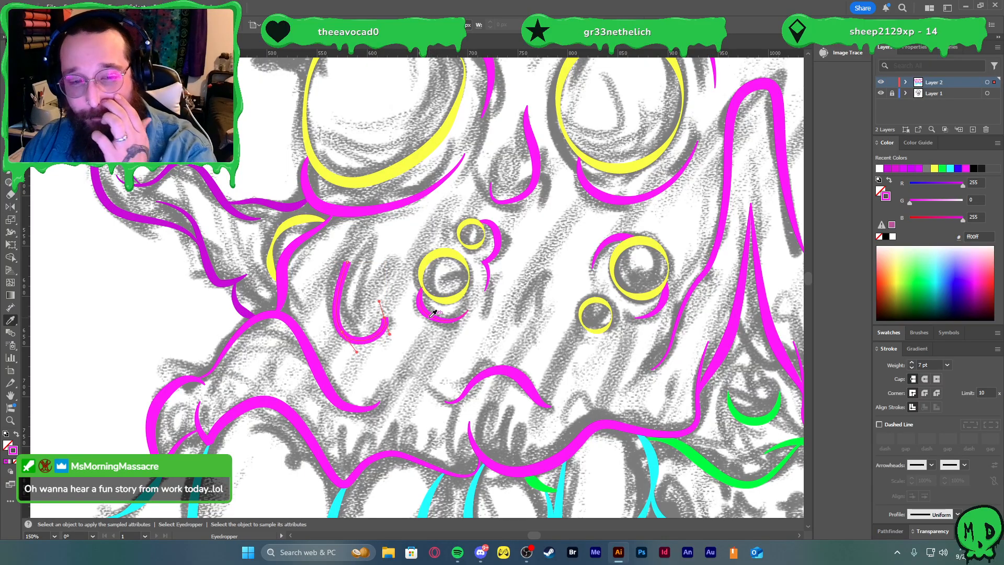
# - Apply a tapered width profile to the selected J-shaped magenta stroke beside the small yellow eyes, and deselect it
pyautogui.click(957, 513)
pyautogui.click(938, 469)
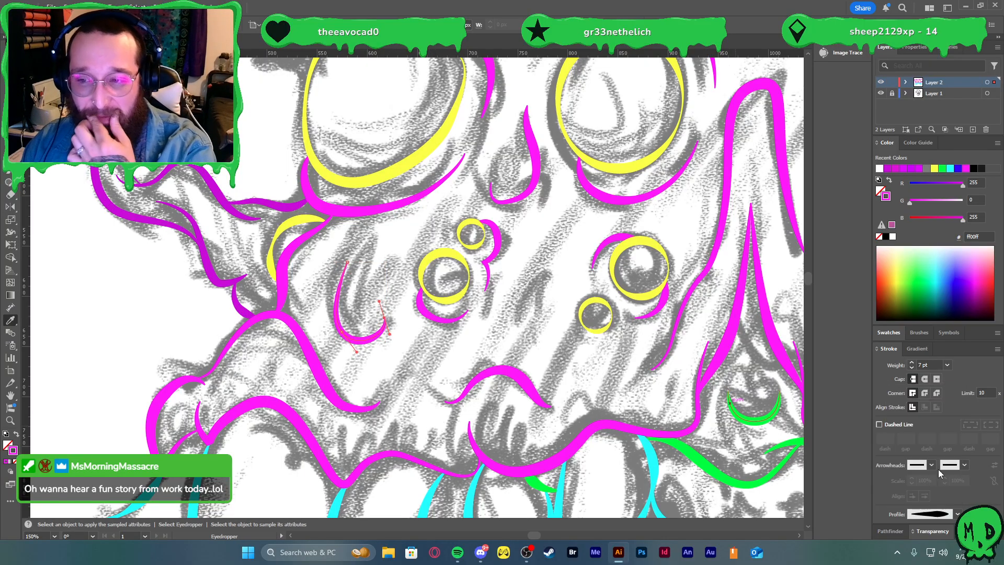
pyautogui.press('v')
pyautogui.click(532, 328)
# - Trace a shallow upward-curving wrinkle with the Pen tool beneath the lowest eye on the creature's right-hand side
pyautogui.scroll(-1, 532, 330)
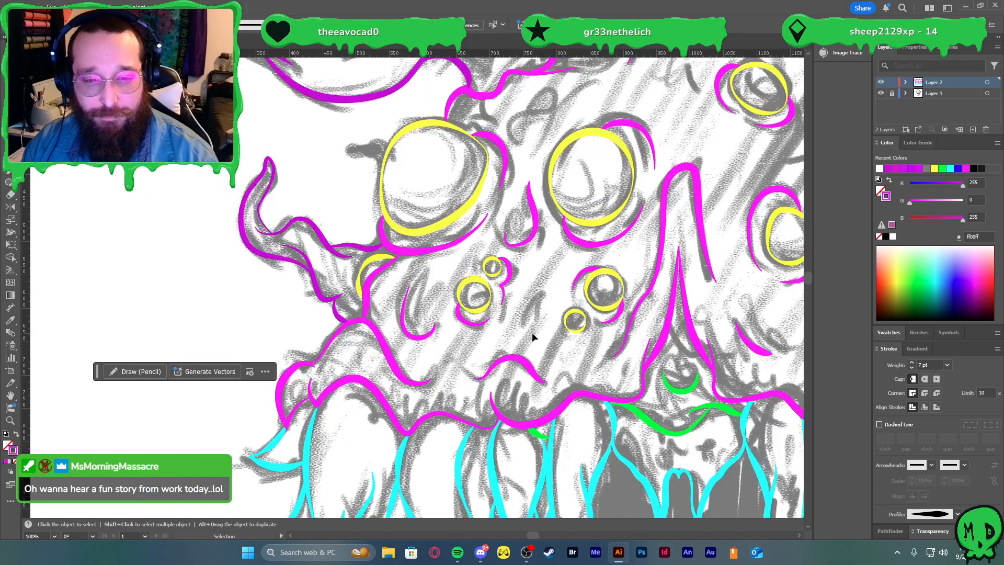
pyautogui.moveTo(582, 370); pyautogui.dragTo(534, 360)
pyautogui.scroll(-3, 530, 325)
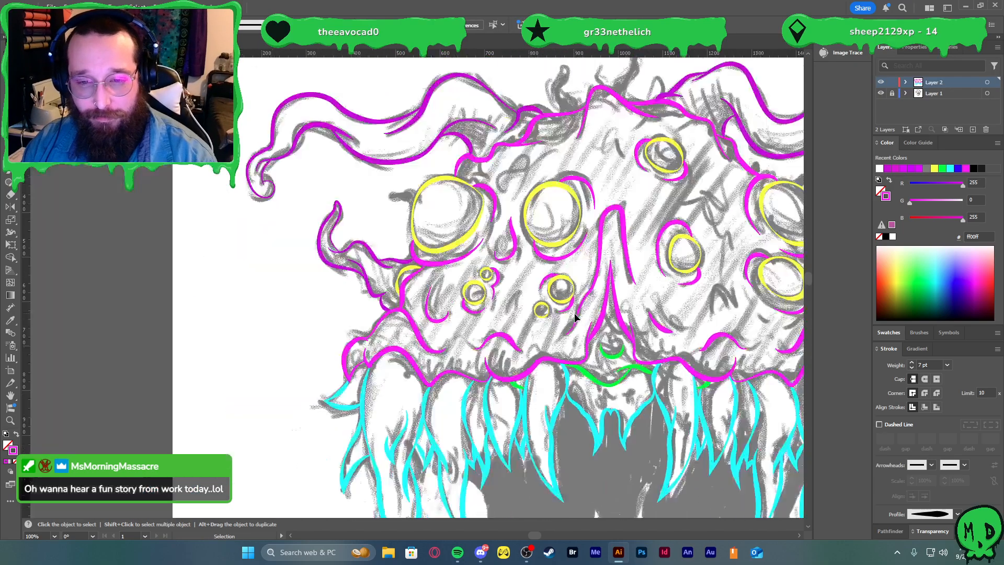
pyautogui.scroll(3, 657, 315)
pyautogui.scroll(1, 658, 315)
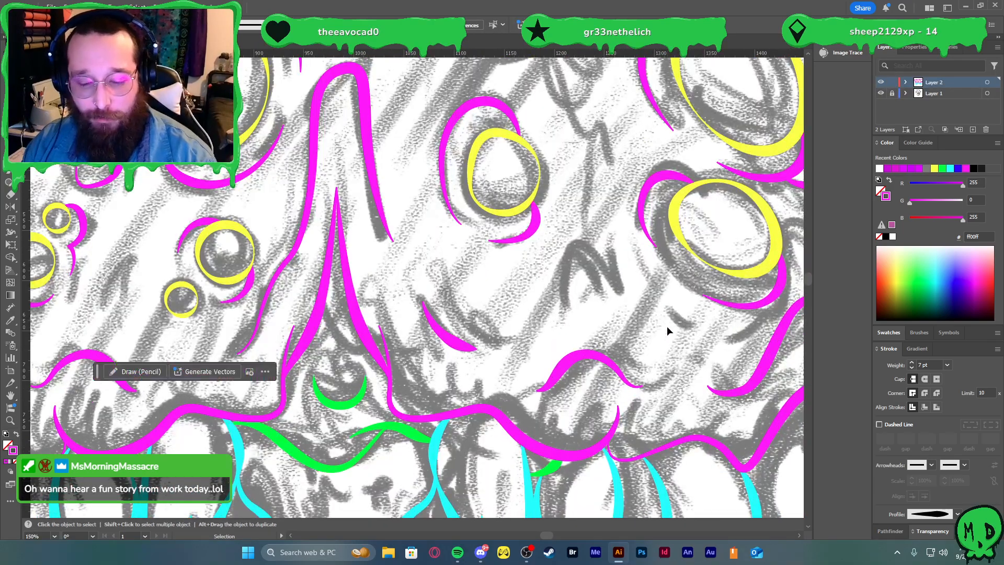
pyautogui.press('p')
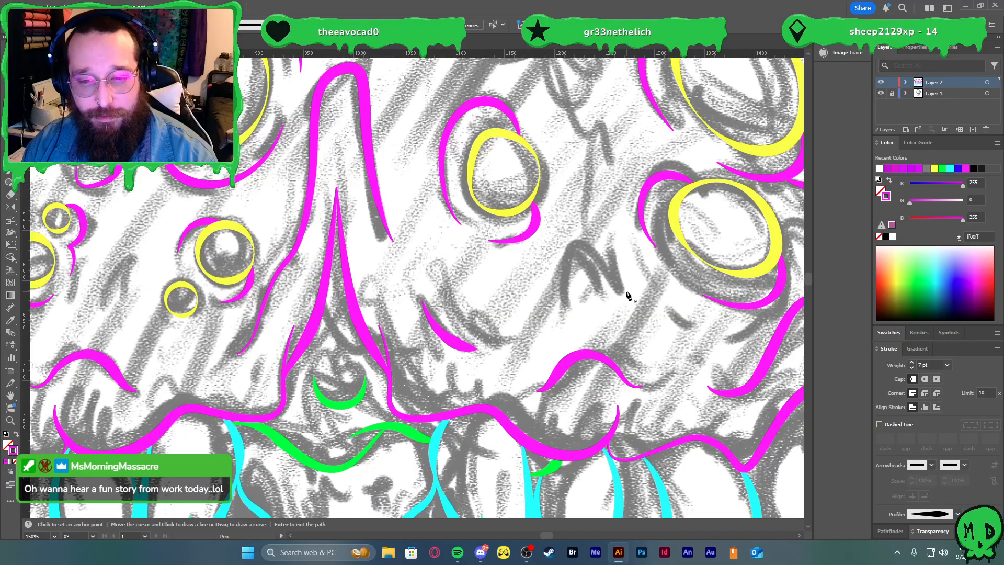
pyautogui.click(750, 325)
pyautogui.moveTo(673, 314); pyautogui.dragTo(630, 273)
pyautogui.keyDown('ctrl'); pyautogui.click(626, 300); pyautogui.keyUp('ctrl')
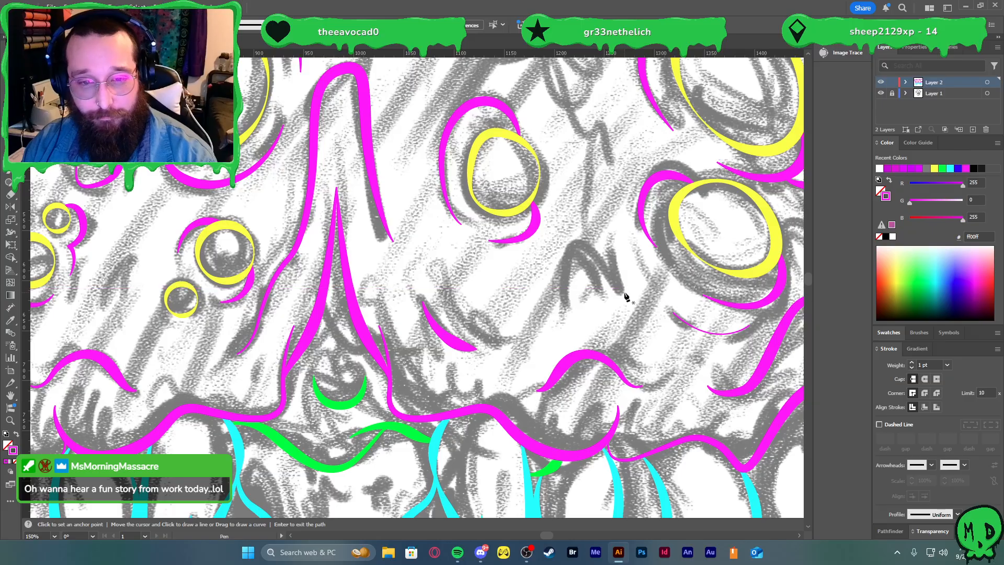
# - Trace the sketched arch-shaped wrinkle beside the lower right-hand eye with the Pen tool
pyautogui.click(624, 292)
pyautogui.click(581, 230)
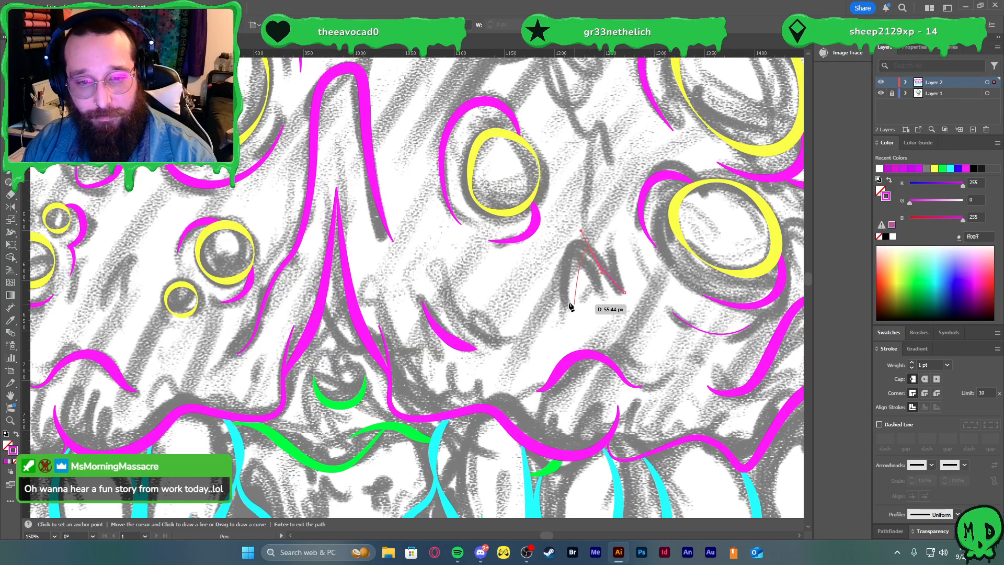
pyautogui.moveTo(565, 306); pyautogui.dragTo(587, 362)
# - Match the new arch and shallow curve to the existing 9 pt magenta outline with the Eyedropper, and give both a tapered width profile
pyautogui.press('ctrl')
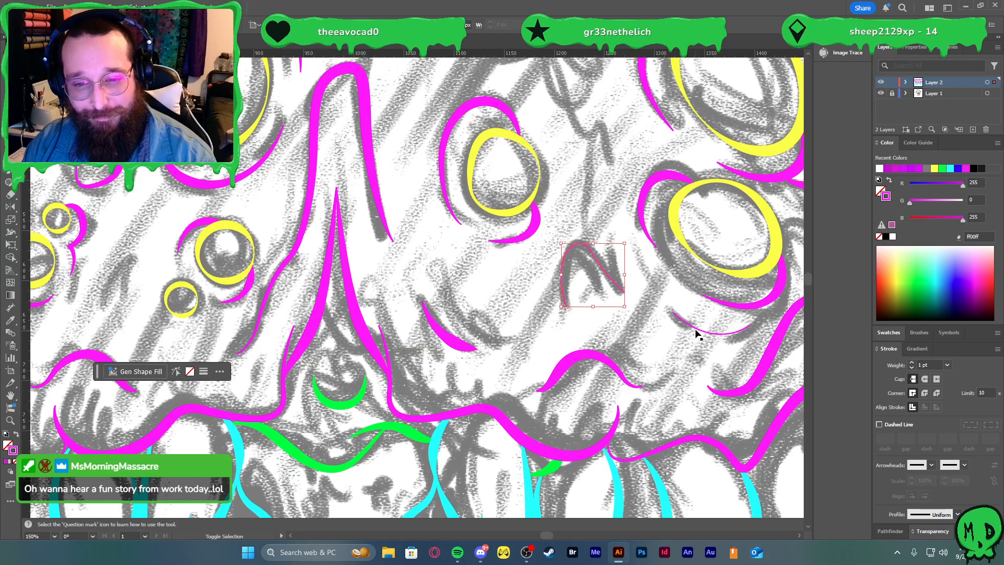
pyautogui.keyDown('ctrl'); pyautogui.keyDown('shift'); pyautogui.click(696, 330); pyautogui.keyUp('shift'); pyautogui.keyUp('ctrl')
pyautogui.press('i')
pyautogui.click(734, 304)
pyautogui.press('v')
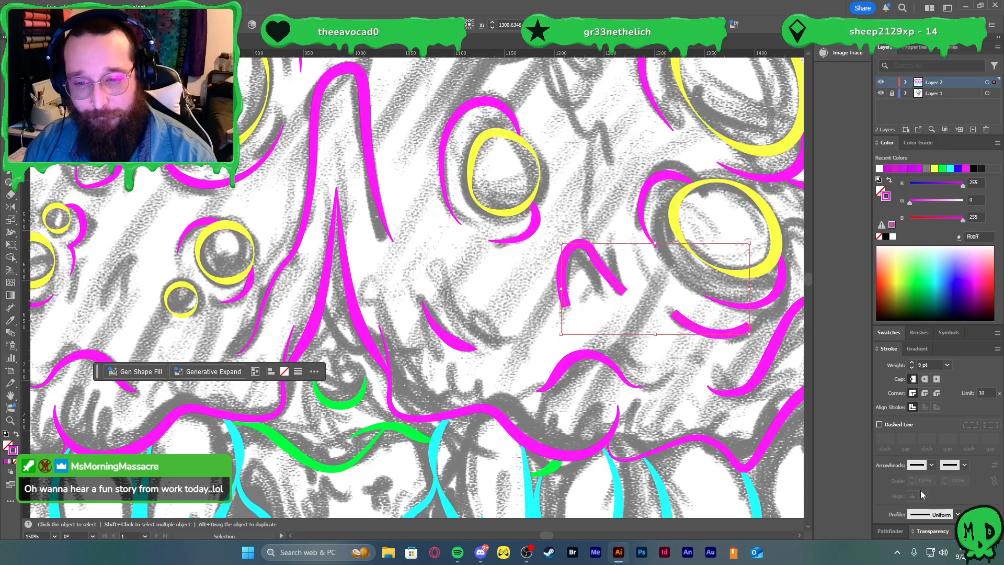
pyautogui.click(957, 514)
pyautogui.click(945, 480)
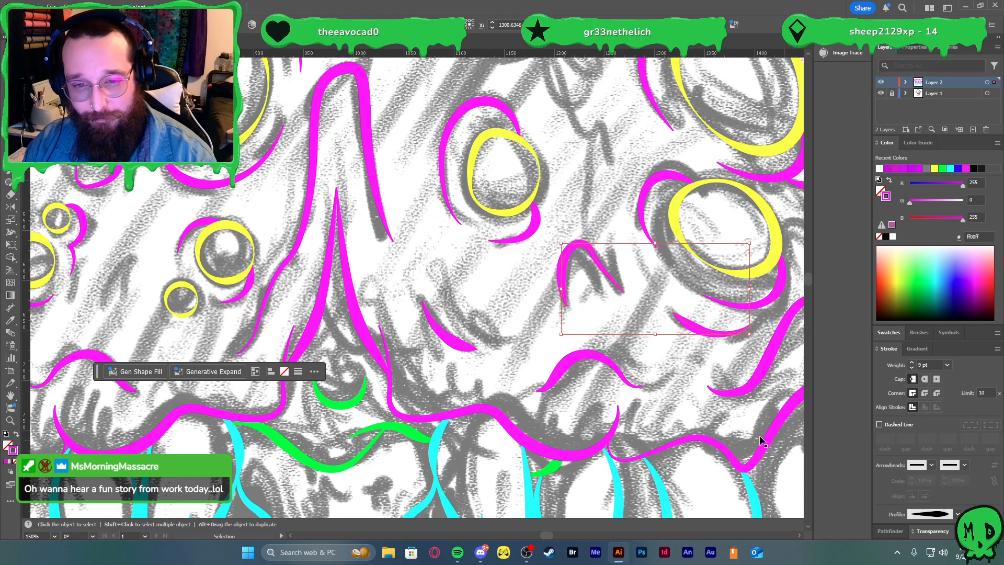
pyautogui.click(667, 338)
# - Hide the Layer 1 sketch to check the traced line art of the head alone, and show it again
pyautogui.scroll(-2, 667, 338)
pyautogui.scroll(1, 644, 317)
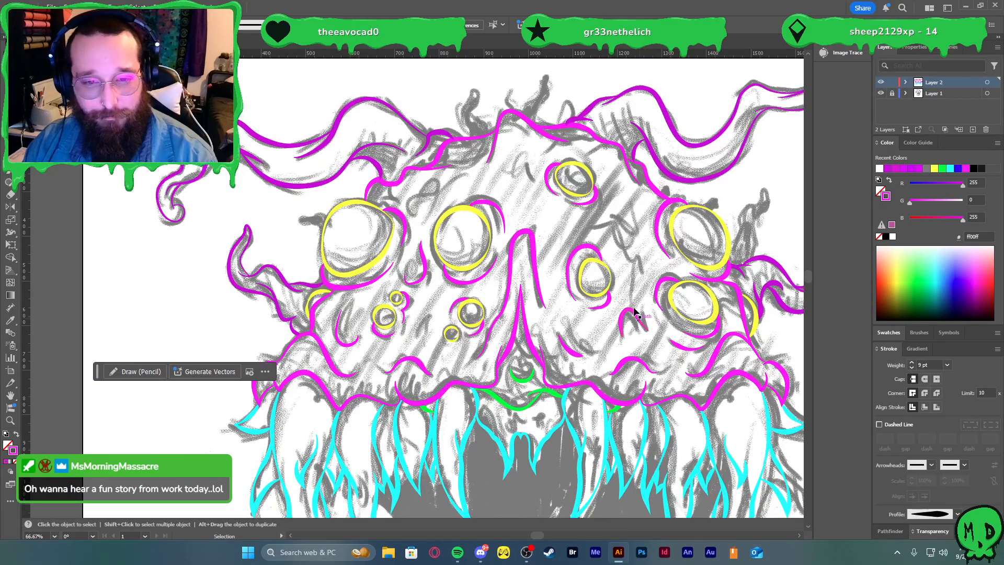
pyautogui.click(881, 94)
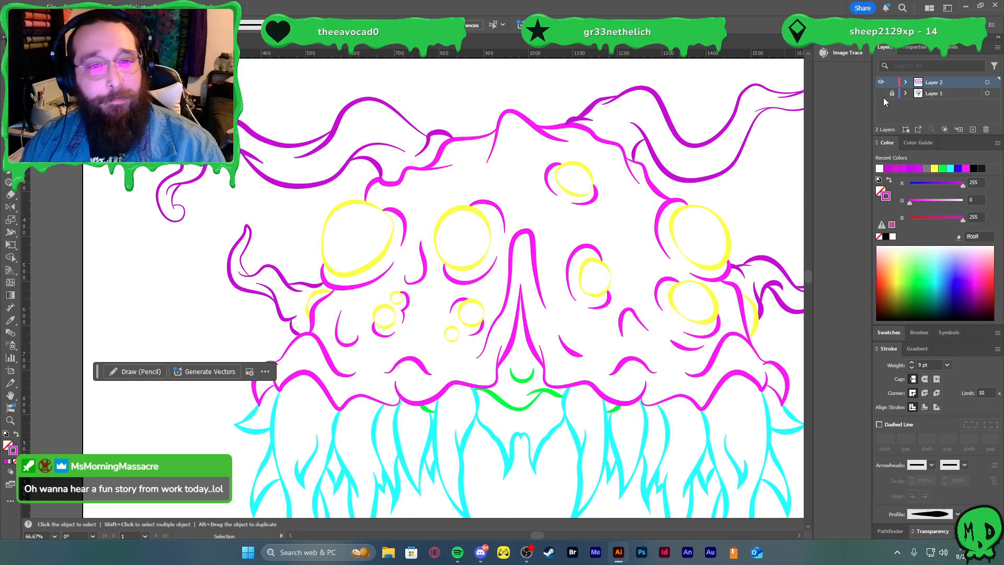
pyautogui.click(880, 93)
# - Trace an S-shaped wrinkle with the Pen tool on the forehead above and between the two large left-hand eyes
pyautogui.scroll(2, 390, 167)
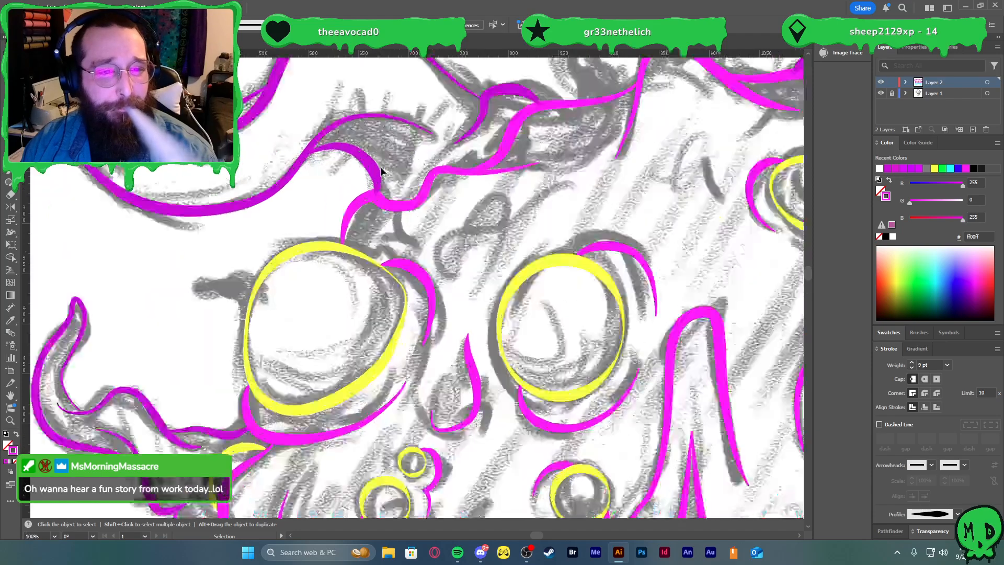
pyautogui.press('p')
pyautogui.click(441, 239)
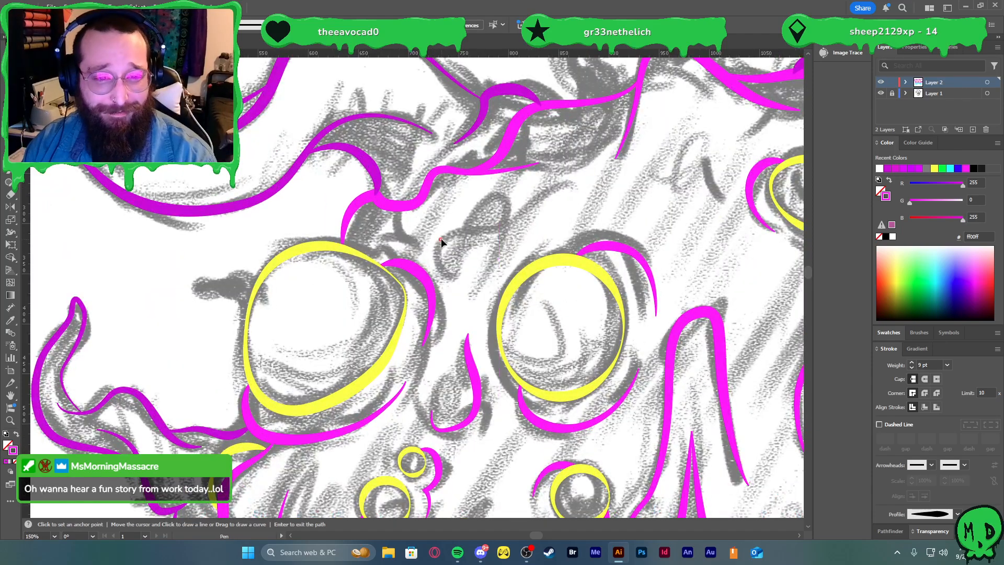
pyautogui.moveTo(469, 226); pyautogui.dragTo(587, 187)
pyautogui.press('v')
# - Give the S-shaped forehead wrinkle a tapered width profile and a 7 pt stroke weight, and deselect it
pyautogui.click(934, 514)
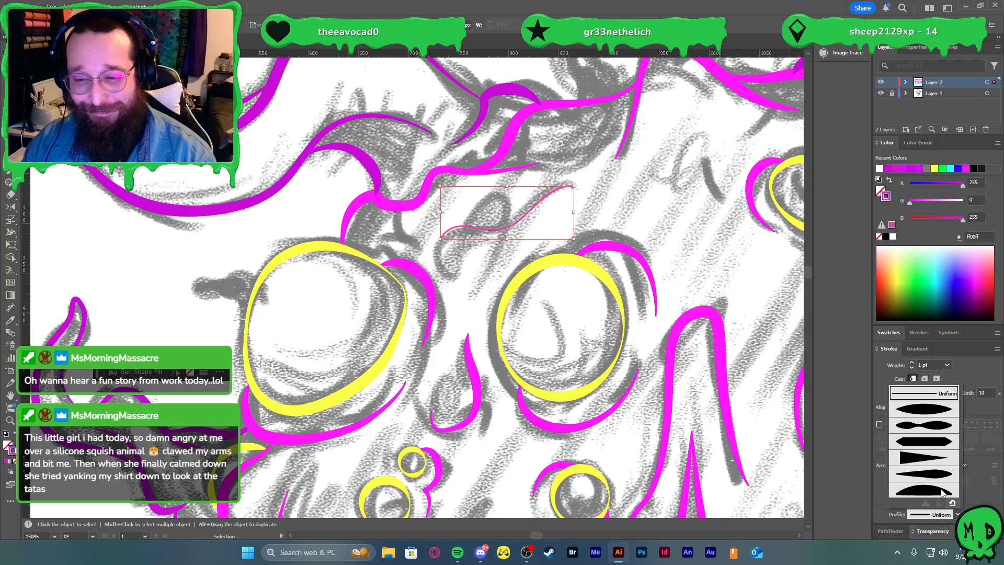
pyautogui.click(921, 456)
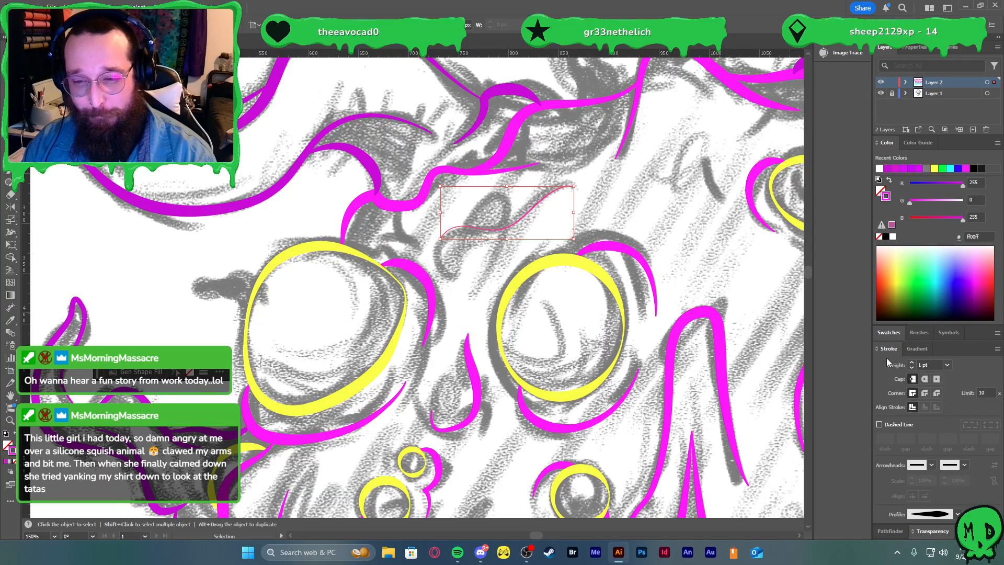
pyautogui.click(912, 362)
pyautogui.click(912, 363)
pyautogui.click(912, 363)
pyautogui.click(912, 362)
pyautogui.click(911, 362)
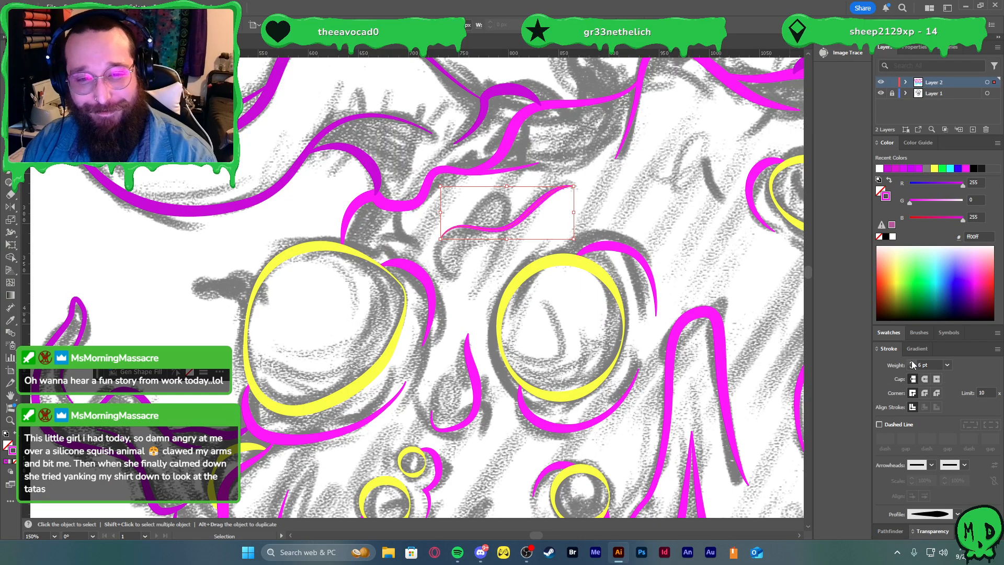
pyautogui.click(912, 362)
pyautogui.click(725, 235)
# - Trace the small sketched arch with the Pen tool on the upper forehead, to the left of the topmost yellow eye
pyautogui.hscroll(3, 724, 261)
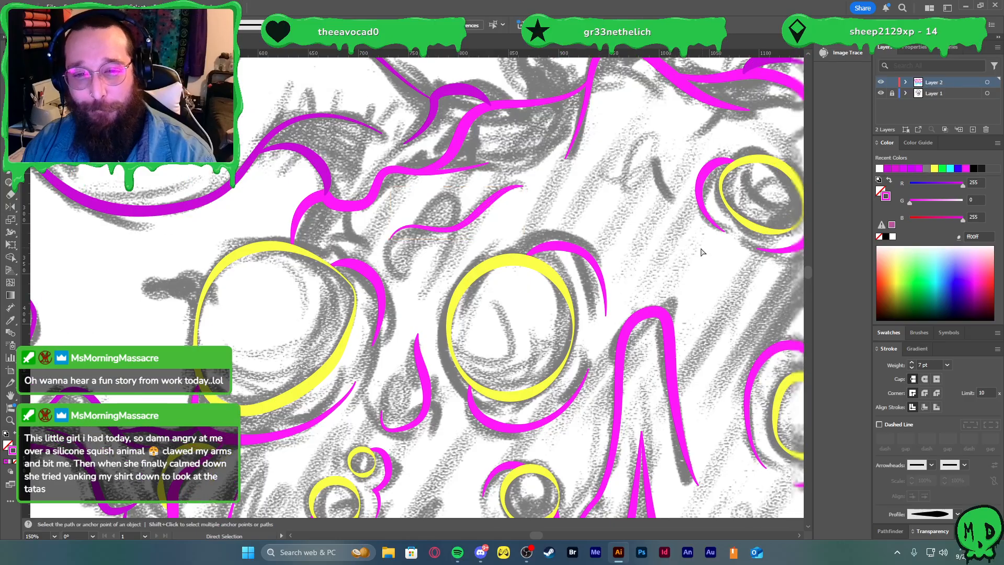
pyautogui.hscroll(3, 725, 282)
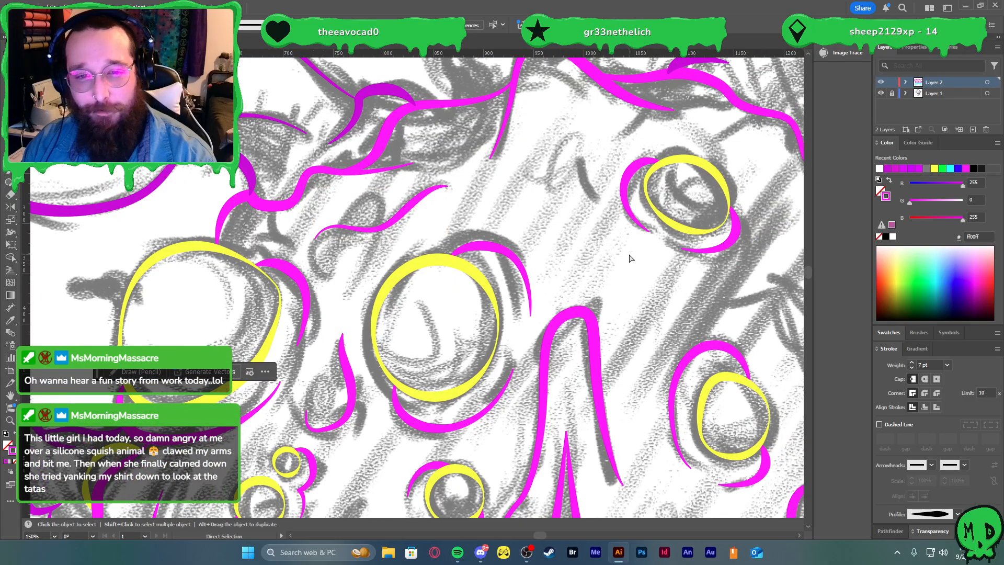
pyautogui.scroll(1, 611, 257)
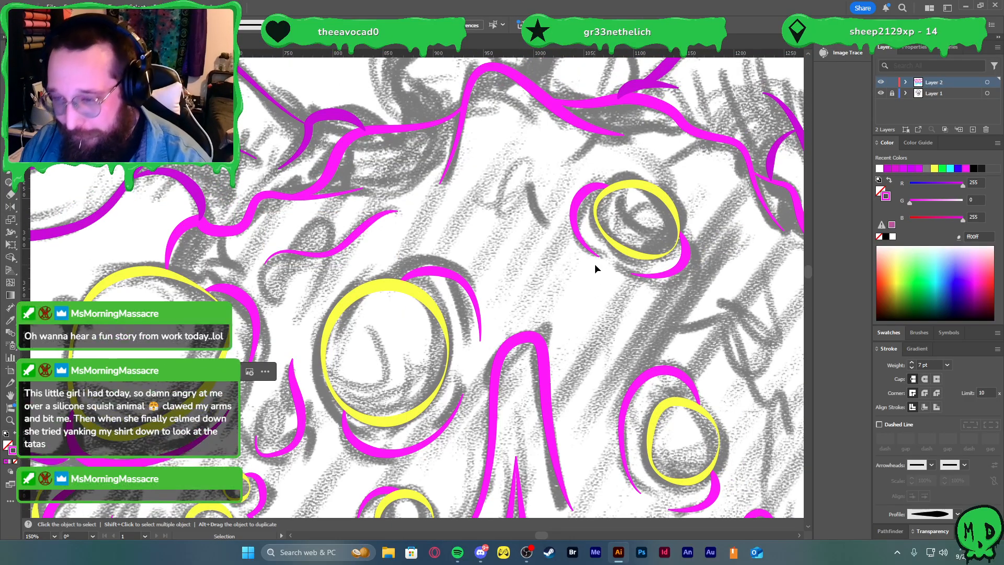
pyautogui.press('p')
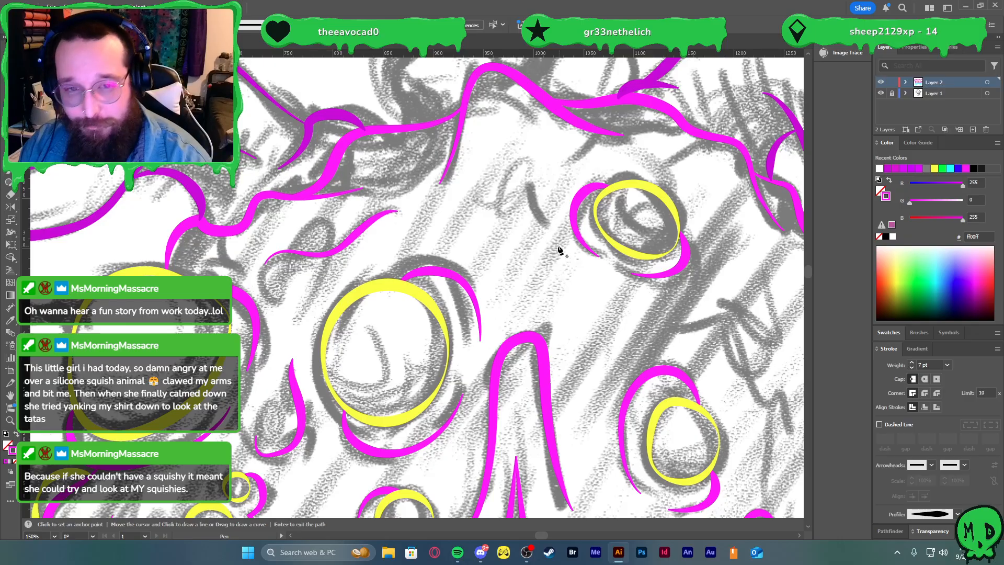
pyautogui.click(540, 219)
pyautogui.moveTo(530, 177); pyautogui.dragTo(535, 154)
pyautogui.moveTo(500, 219); pyautogui.dragTo(496, 233)
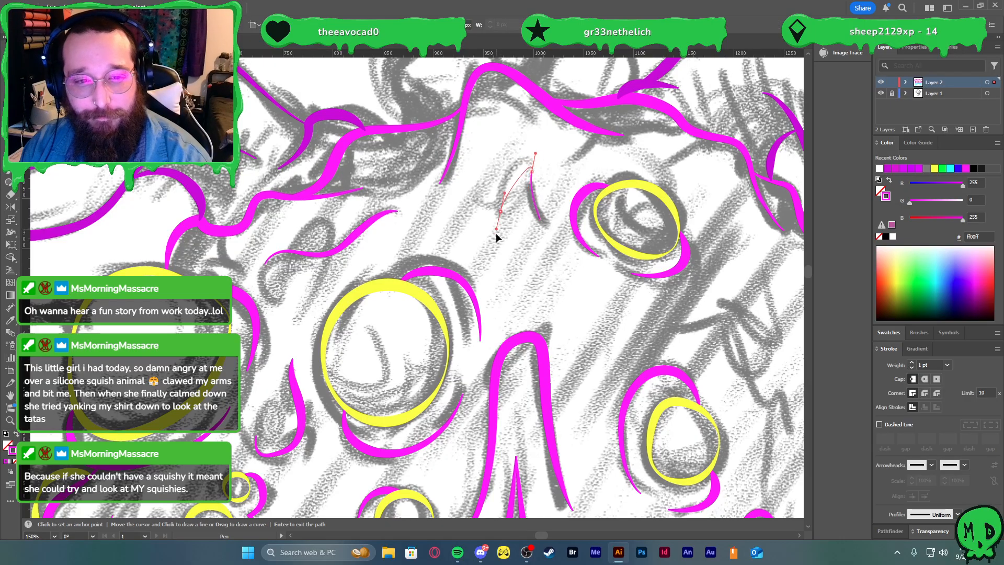
pyautogui.press('v')
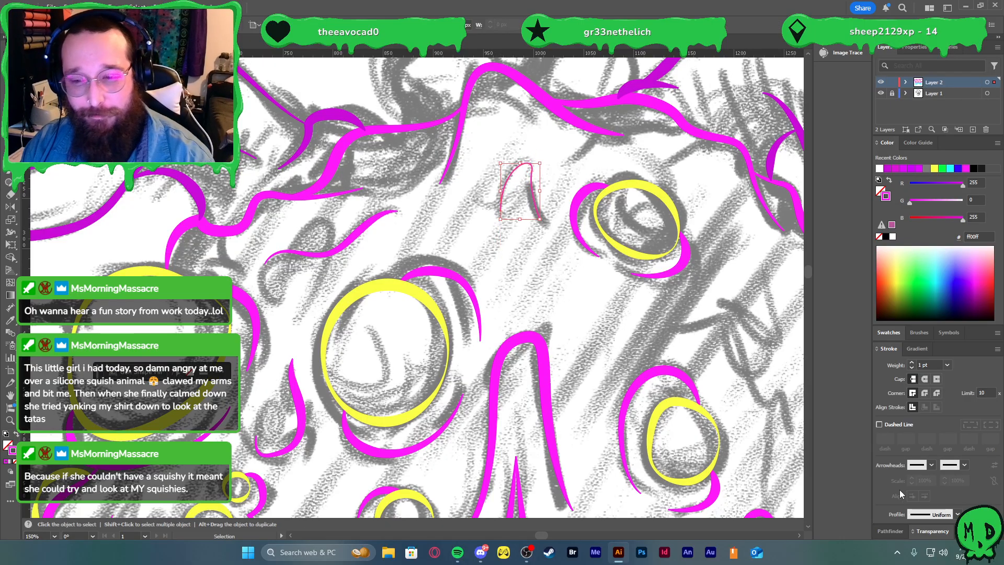
# - Set the small forehead arch's stroke weight to 8 pt, apply a tapered width profile, and deselect it
pyautogui.click(912, 362)
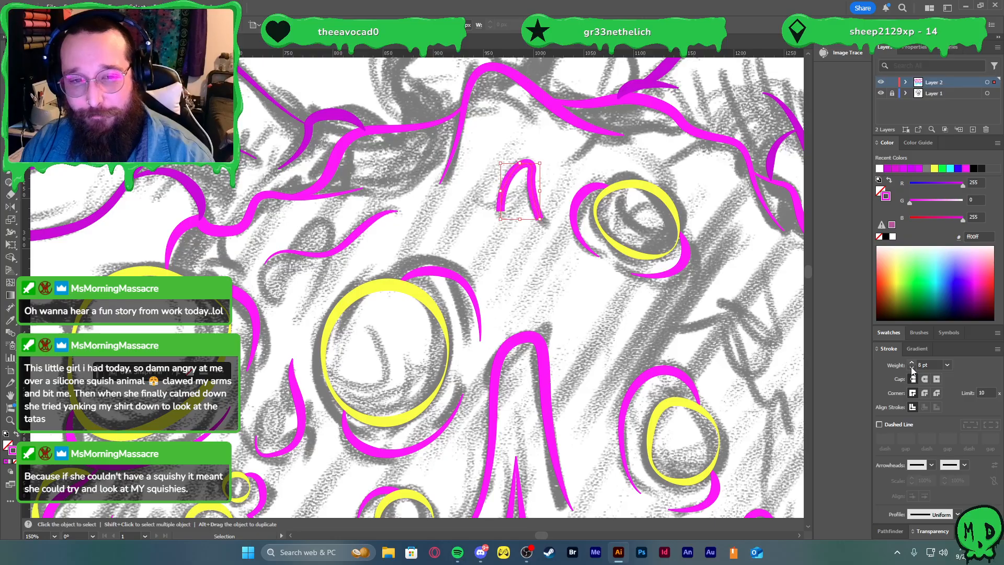
pyautogui.click(957, 514)
pyautogui.click(937, 466)
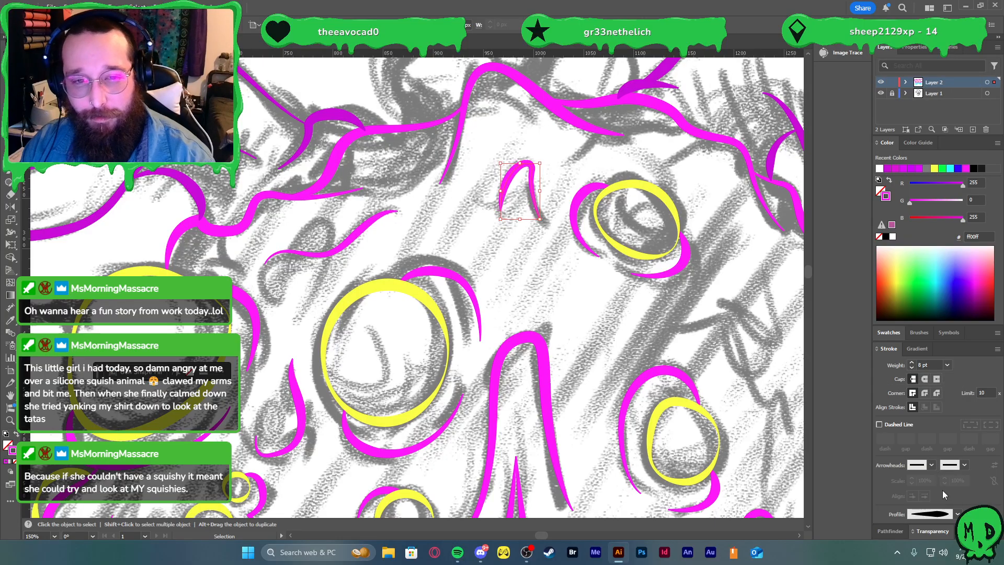
pyautogui.click(753, 368)
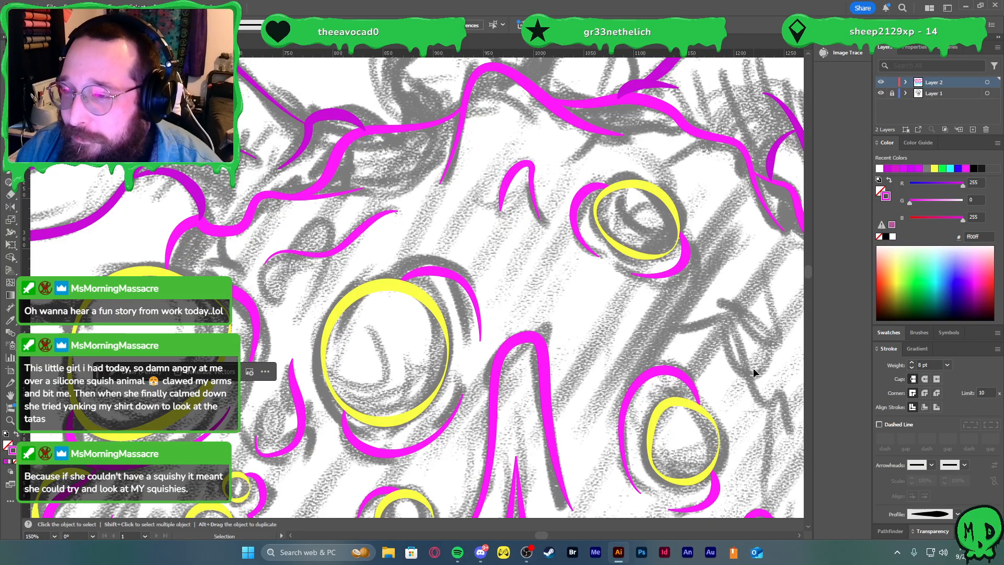
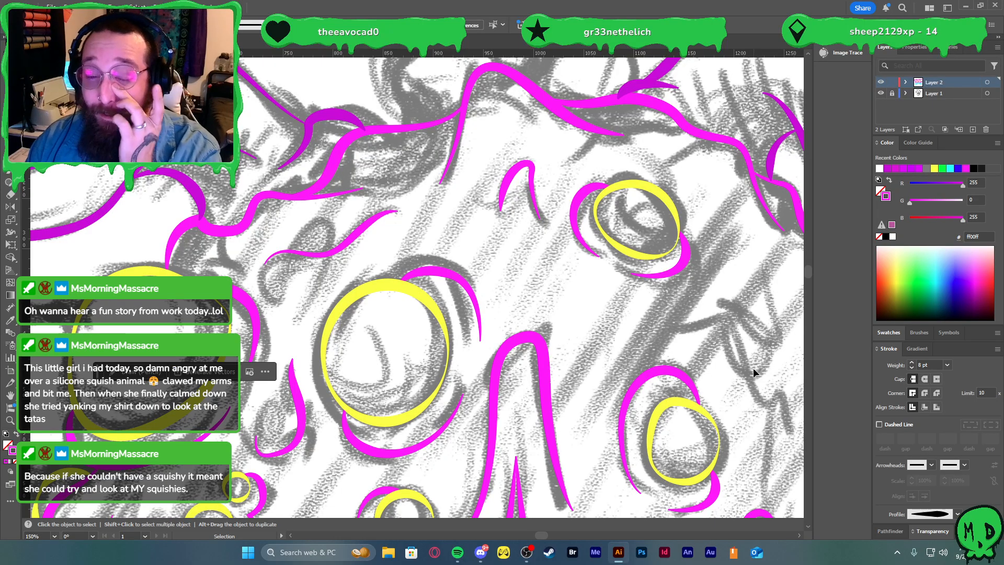
# - Trace a winding wrinkle with a hooked end using the Pen tool, between the middle eye and the upper right-hand eye
pyautogui.scroll(-5, 579, 456)
pyautogui.scroll(5, 575, 422)
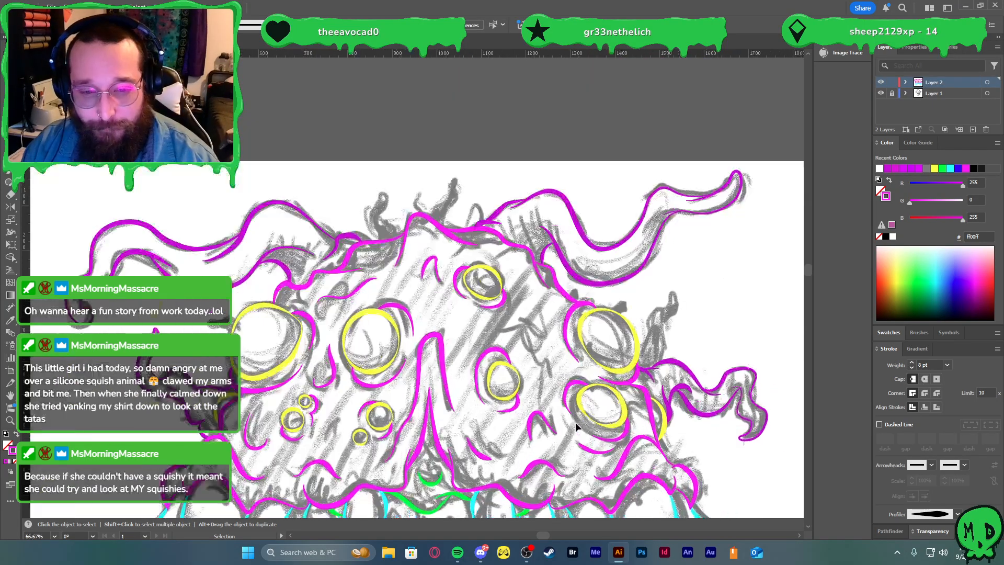
pyautogui.press('p')
pyautogui.click(397, 203)
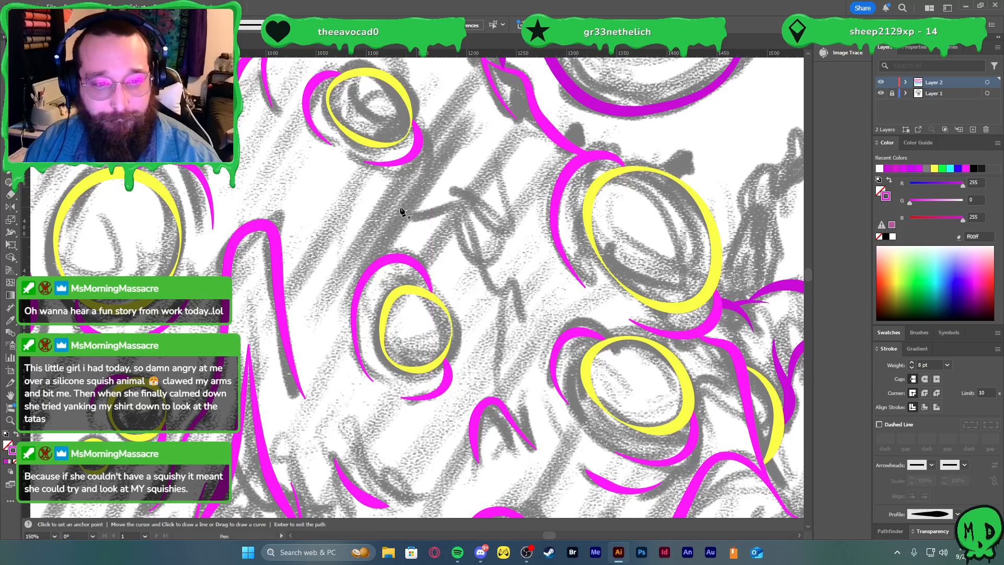
pyautogui.moveTo(458, 204); pyautogui.dragTo(462, 238)
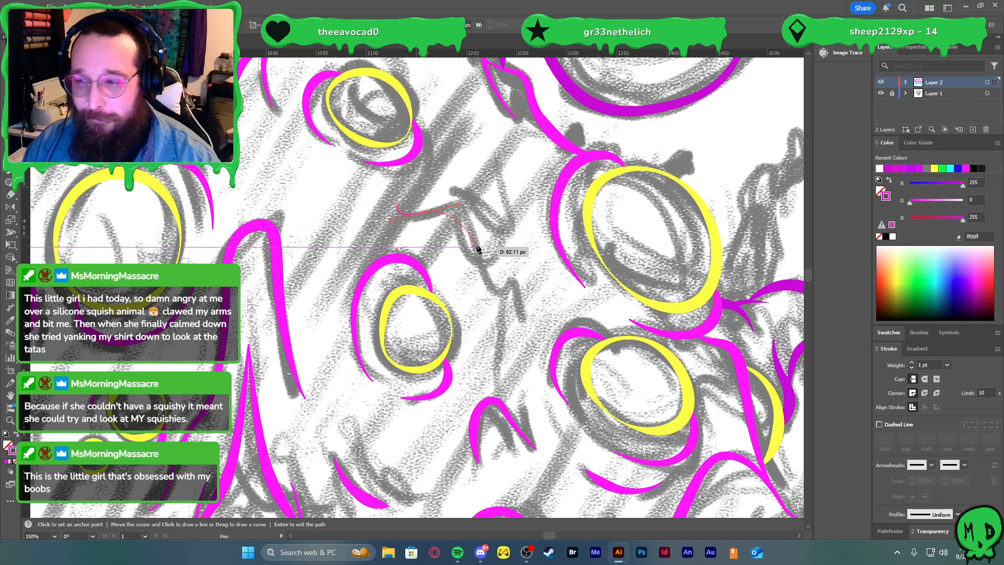
pyautogui.click(485, 296)
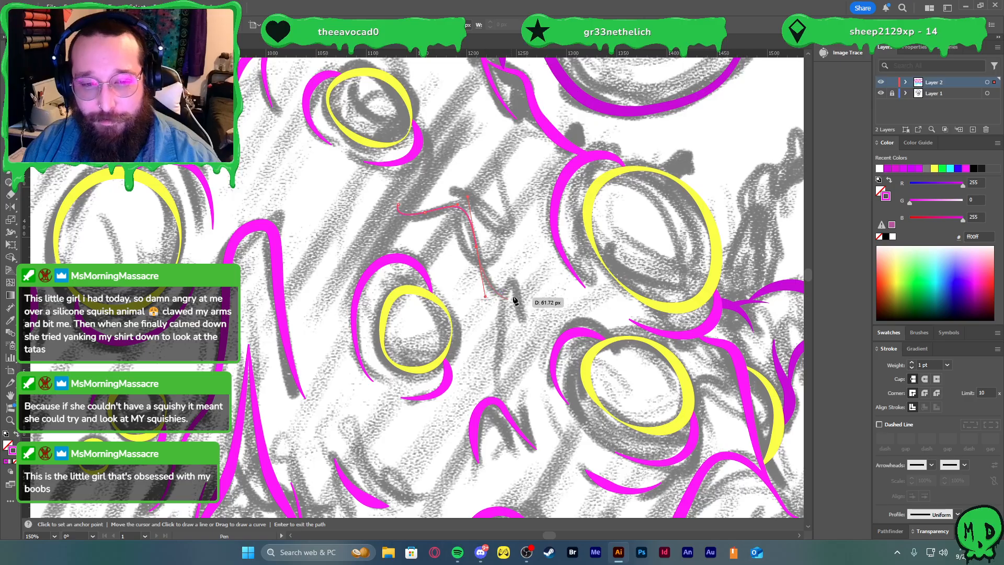
pyautogui.moveTo(525, 289); pyautogui.dragTo(527, 264)
# - Match the winding wrinkle to the 9 pt magenta arch below it with the Eyedropper, and apply the double-bulge width profile
pyautogui.press('v')
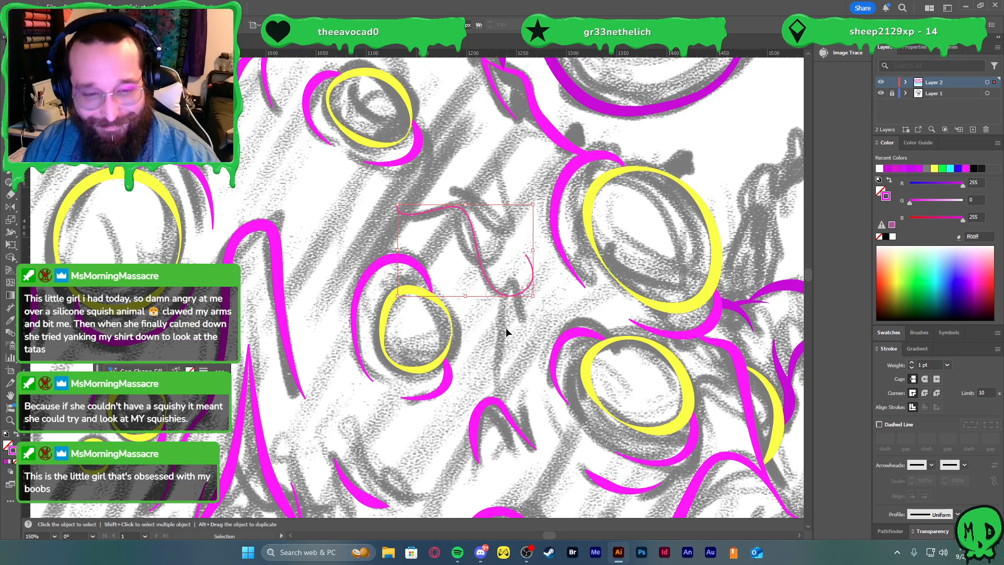
pyautogui.press('i')
pyautogui.click(503, 406)
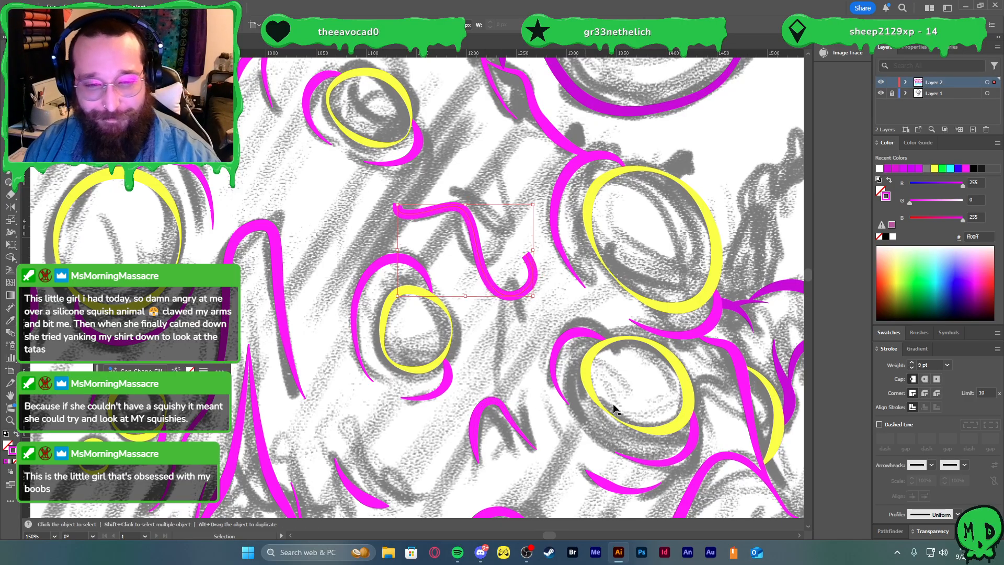
pyautogui.click(941, 519)
pyautogui.click(931, 444)
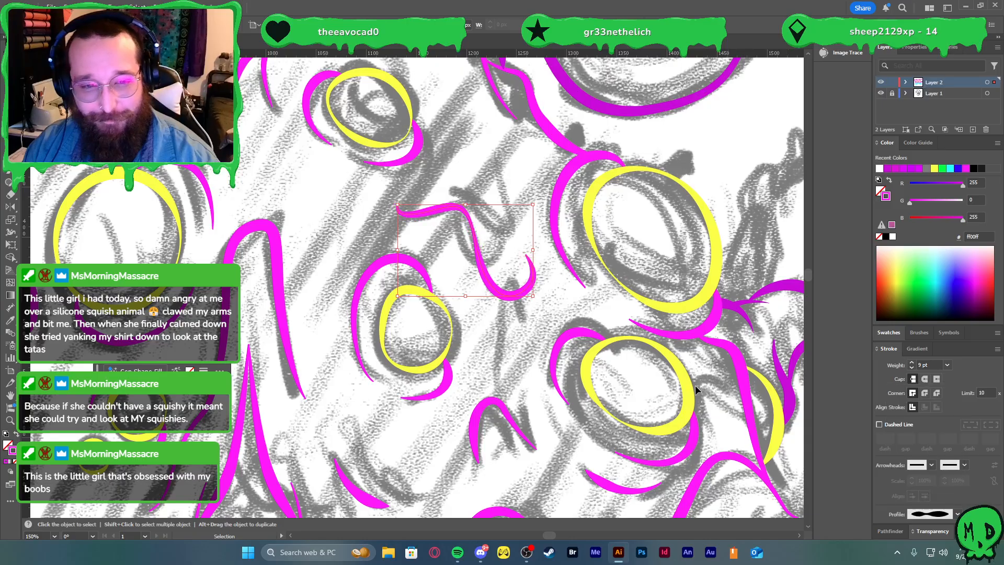
pyautogui.scroll(-4, 501, 327)
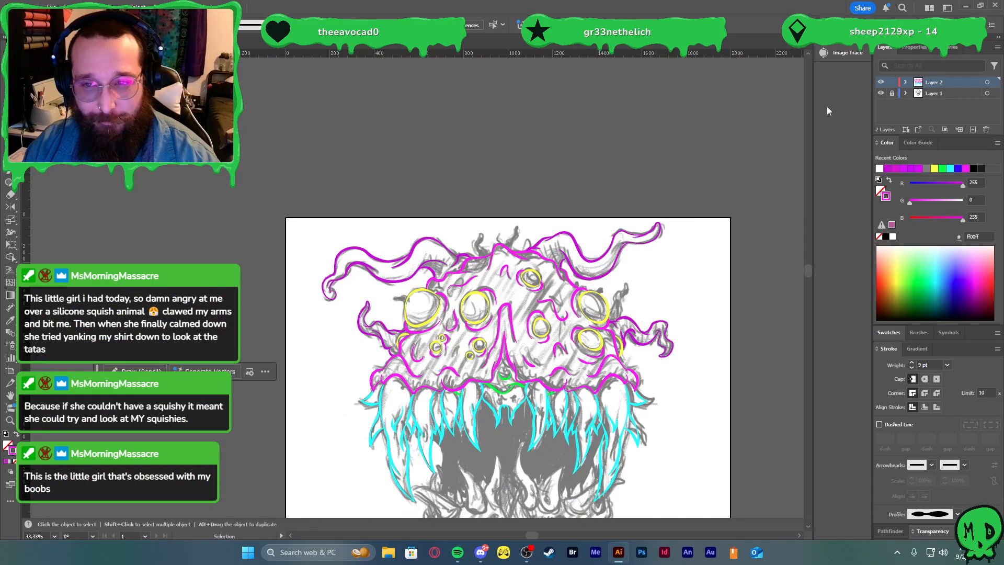
# - Hide the sketch on Layer 1 to check the line art alone, and show the sketch again
pyautogui.click(880, 93)
pyautogui.scroll(-3, 731, 293)
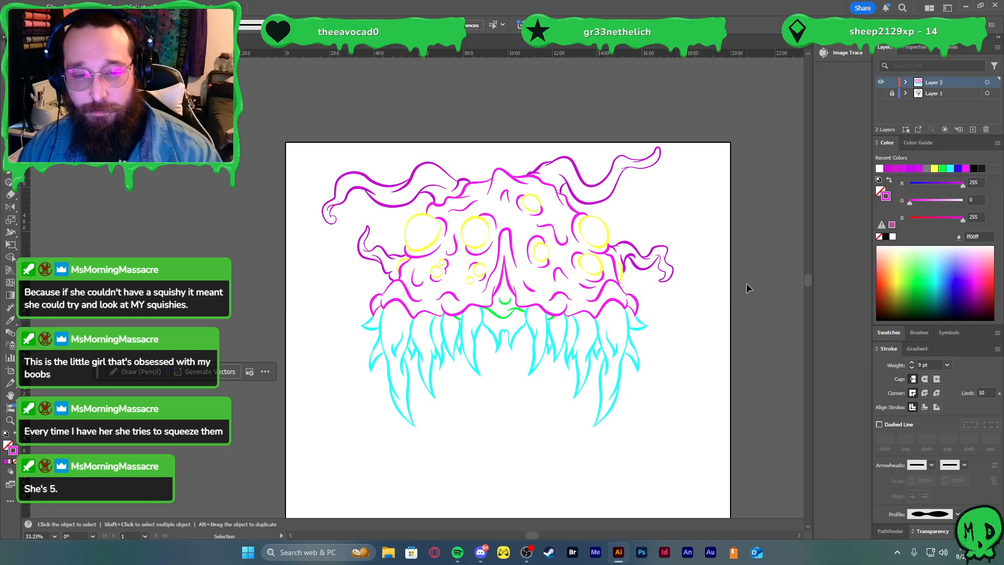
pyautogui.click(881, 93)
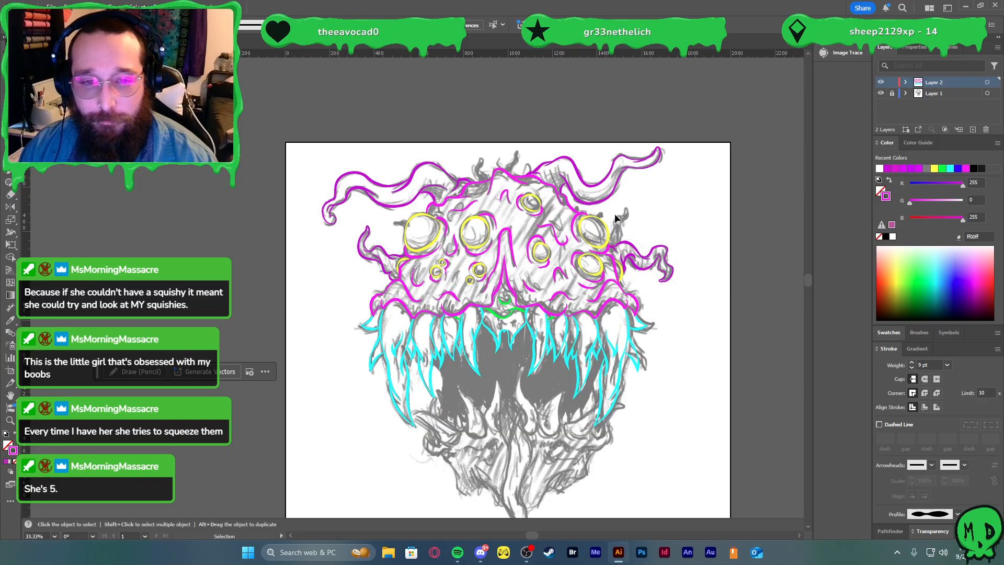
# - Trace the curved sketched horn with the Pen tool, to the right of the upper right-hand yellow eye
pyautogui.scroll(5, 691, 272)
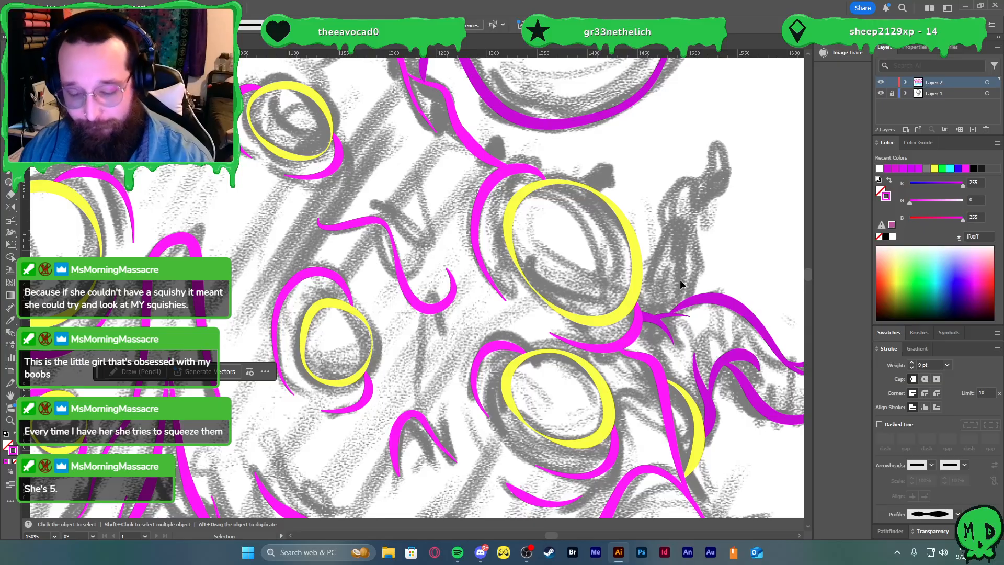
pyautogui.press('p')
pyautogui.click(687, 302)
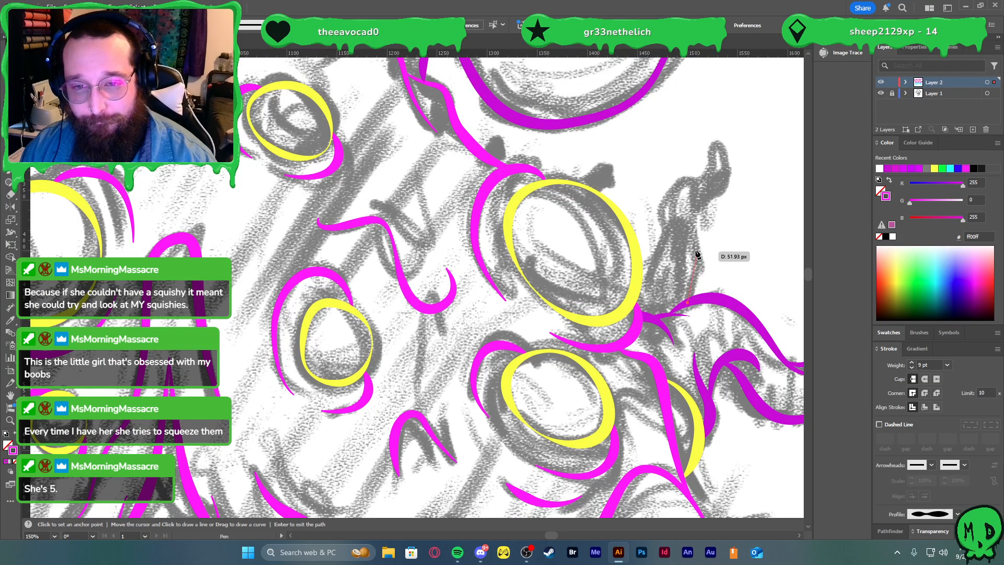
pyautogui.click(693, 208)
pyautogui.click(726, 192)
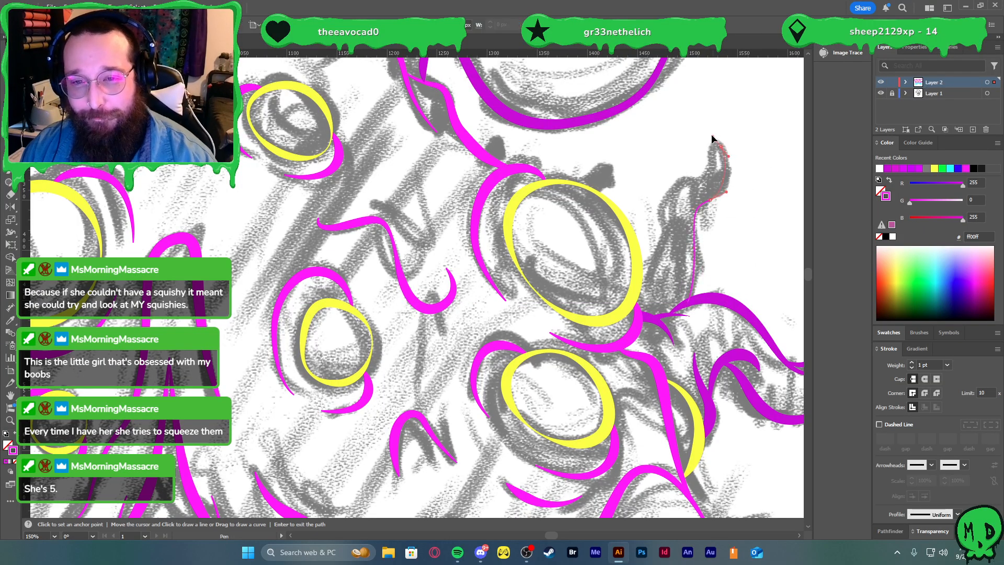
pyautogui.moveTo(713, 140); pyautogui.dragTo(706, 130)
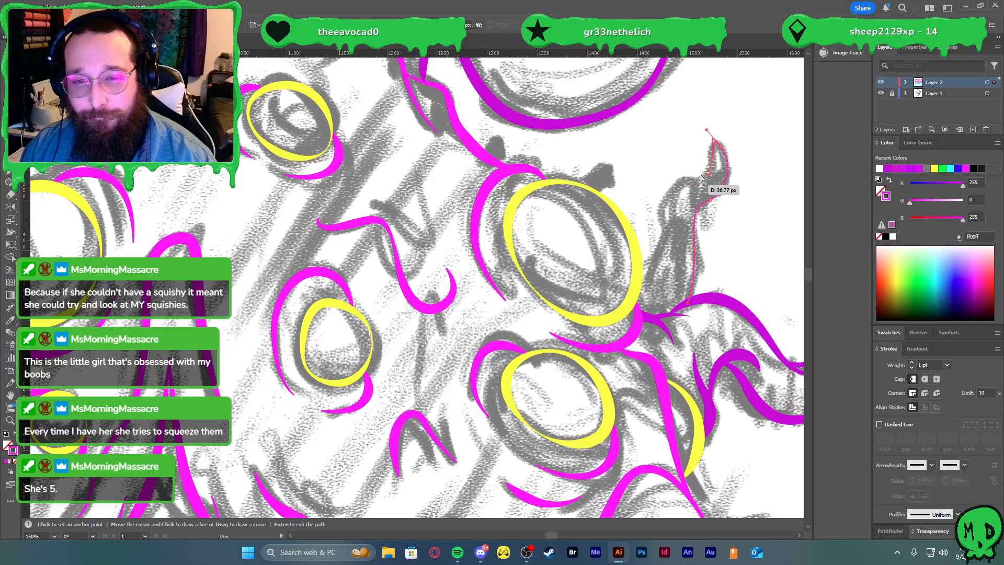
pyautogui.click(710, 175)
pyautogui.moveTo(674, 181); pyautogui.dragTo(663, 190)
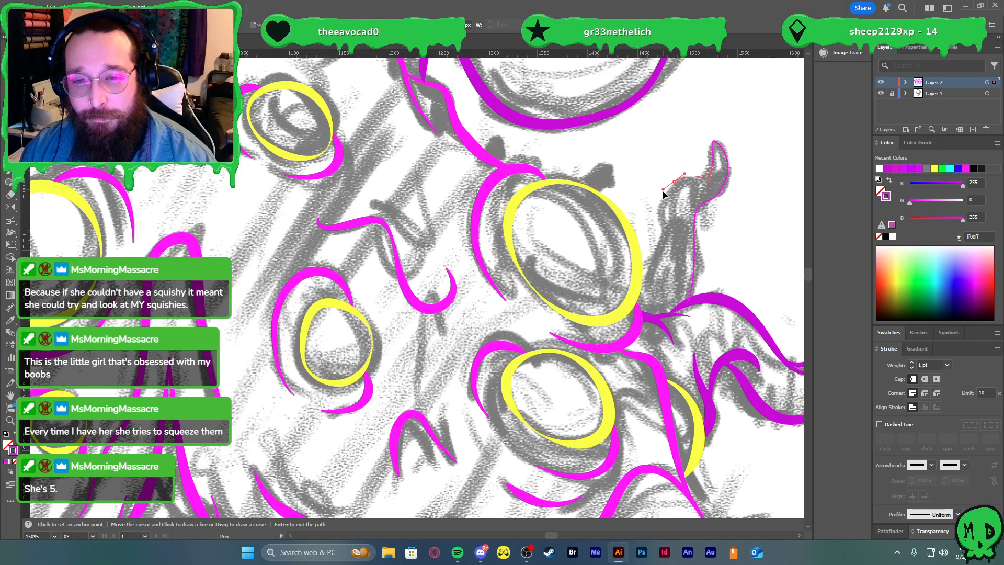
pyautogui.moveTo(669, 252); pyautogui.dragTo(625, 286)
pyautogui.press('v')
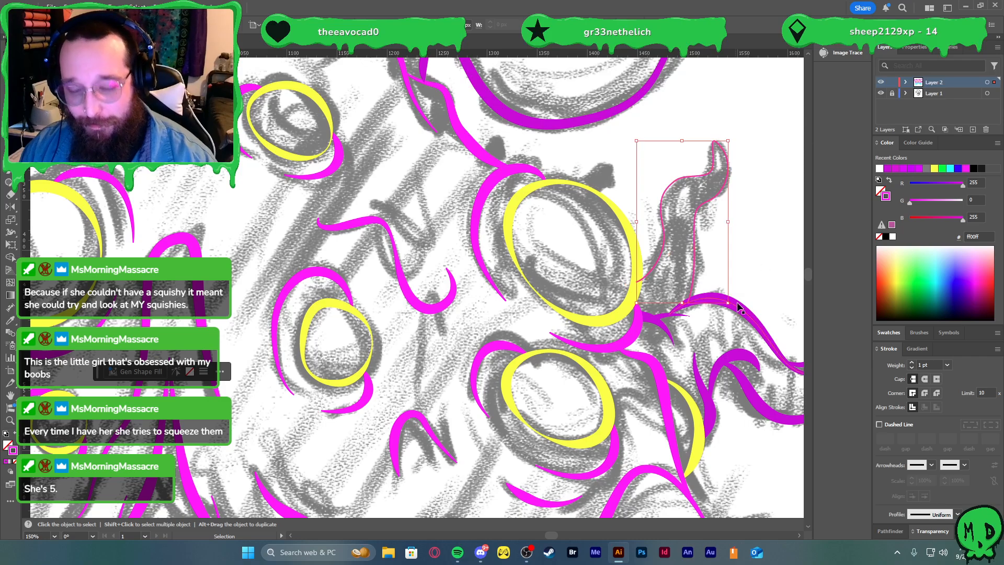
# - Copy the purple tentacle's stroke onto the new horn with the Eyedropper, recolor it to 8100dd, and apply the double-bulge width profile
pyautogui.press('i')
pyautogui.click(762, 314)
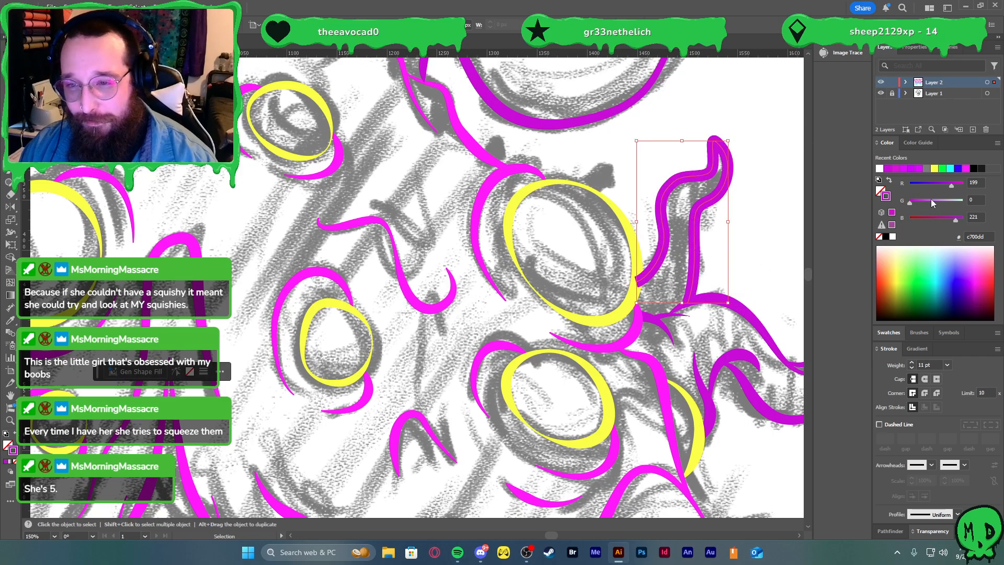
pyautogui.moveTo(937, 184); pyautogui.dragTo(935, 184)
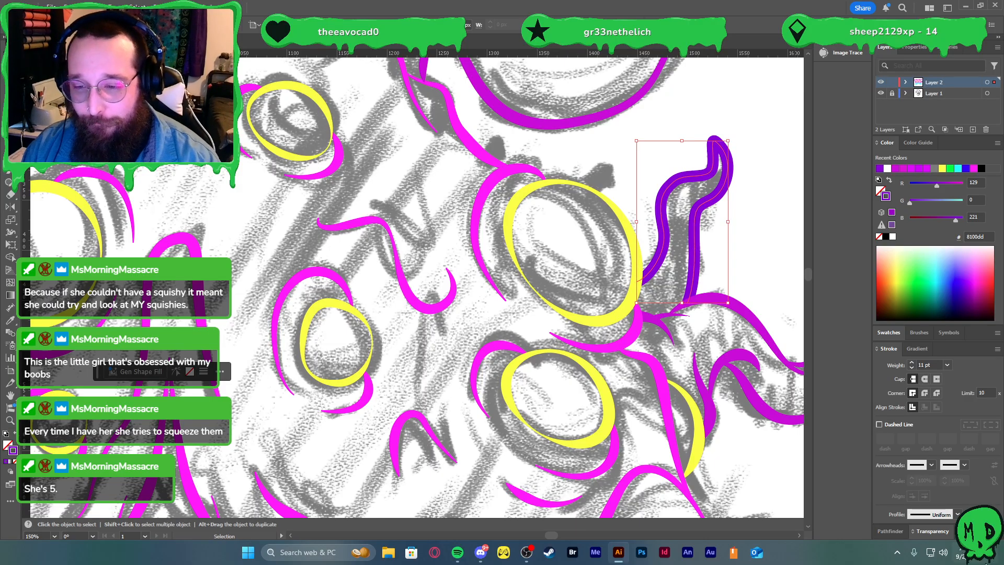
pyautogui.click(958, 515)
pyautogui.click(934, 432)
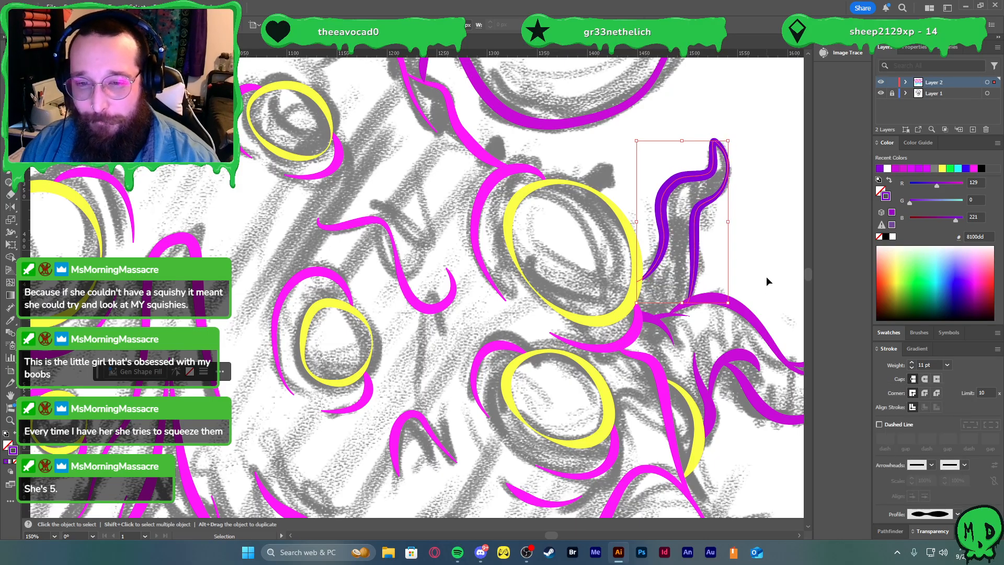
# - Trace the small sketched horn with the Pen tool on the outer edge of the large left-hand yellow eye
pyautogui.scroll(-2, 767, 276)
pyautogui.scroll(1, 605, 206)
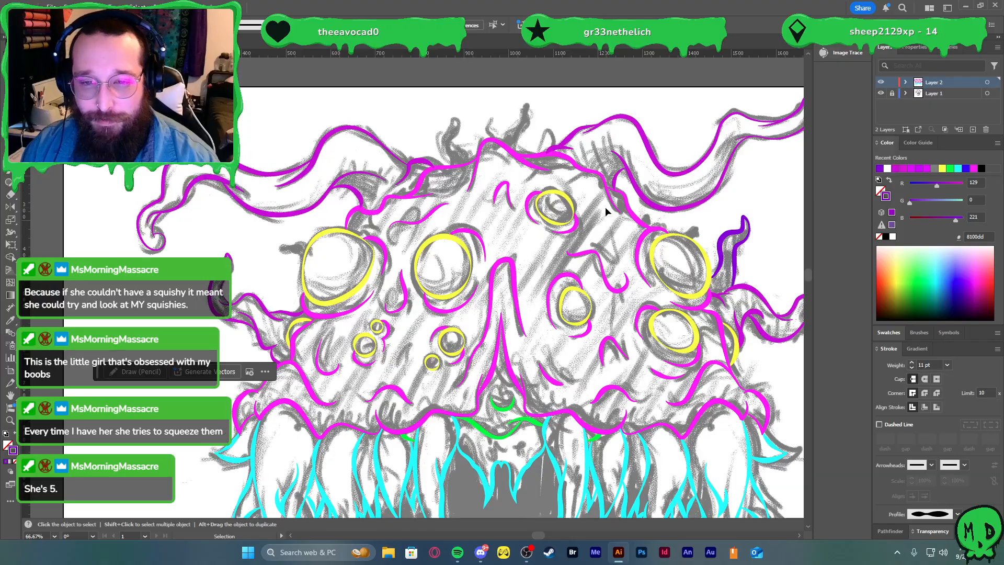
pyautogui.scroll(4, 248, 262)
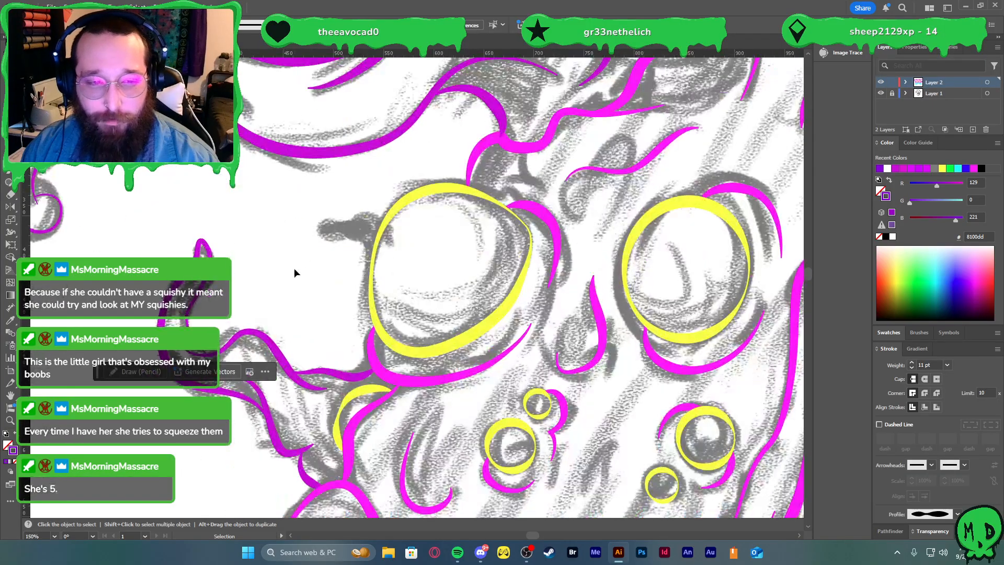
pyautogui.press('p')
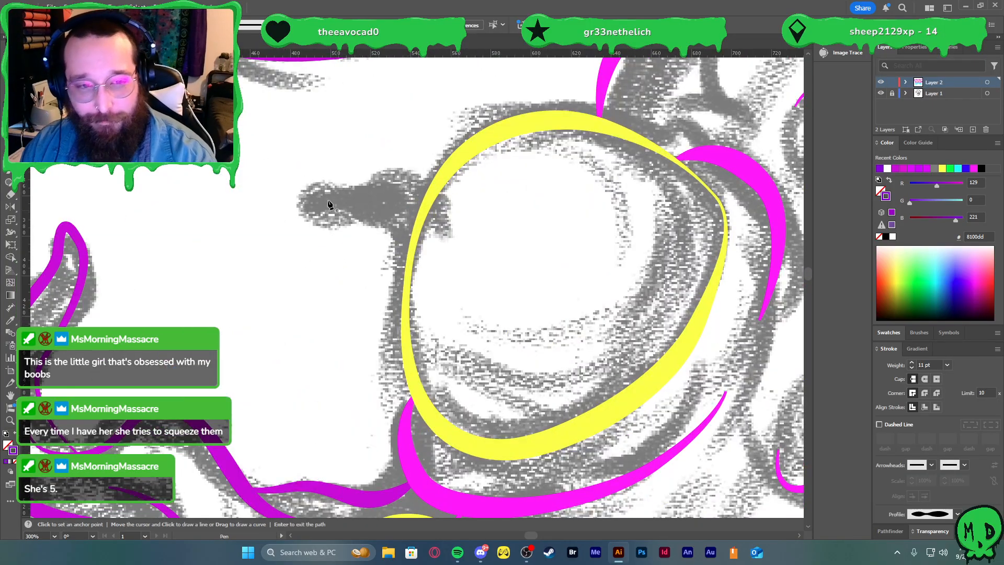
pyautogui.click(409, 263)
pyautogui.moveTo(382, 221); pyautogui.dragTo(293, 149)
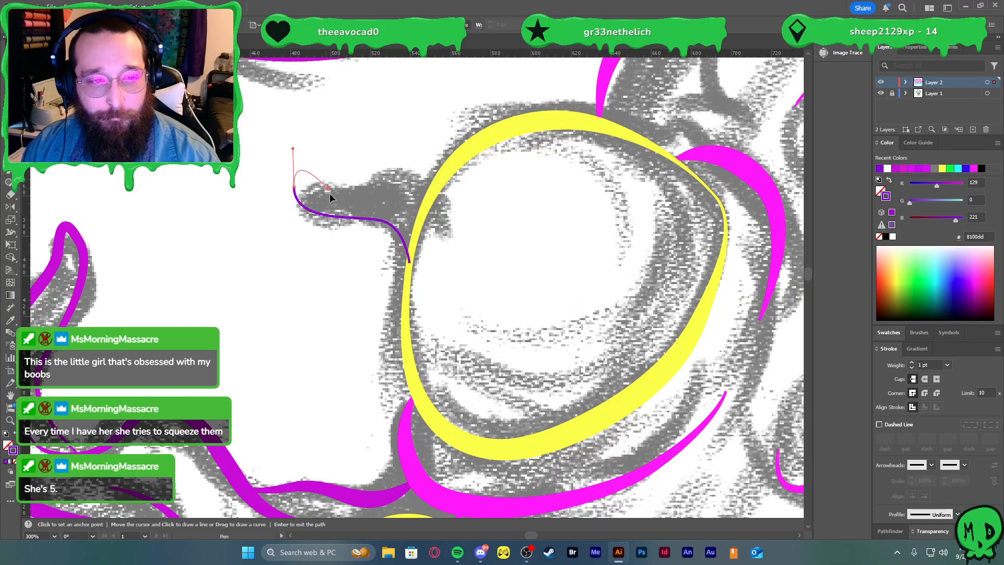
pyautogui.click(349, 190)
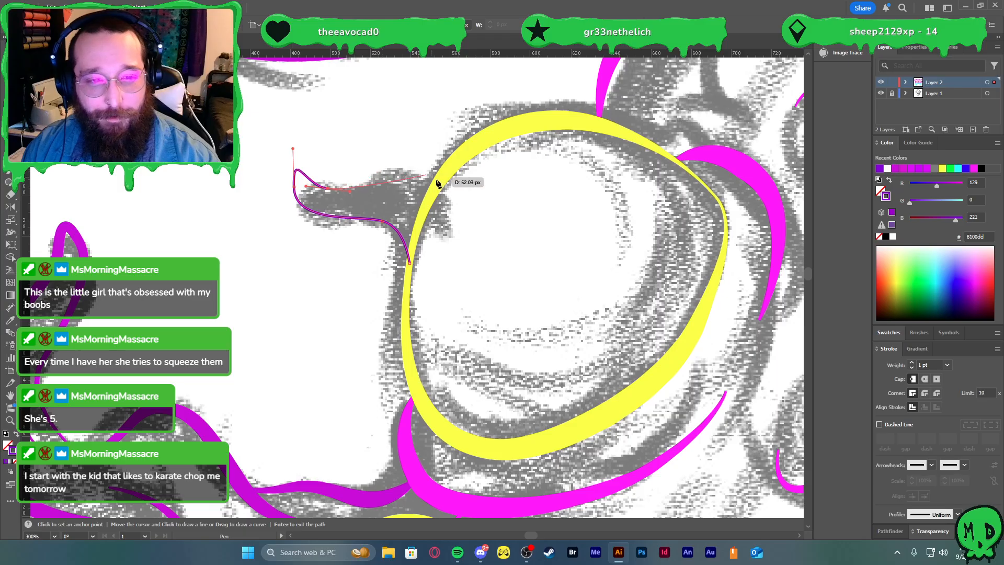
pyautogui.moveTo(440, 183); pyautogui.dragTo(456, 213)
pyautogui.press('v')
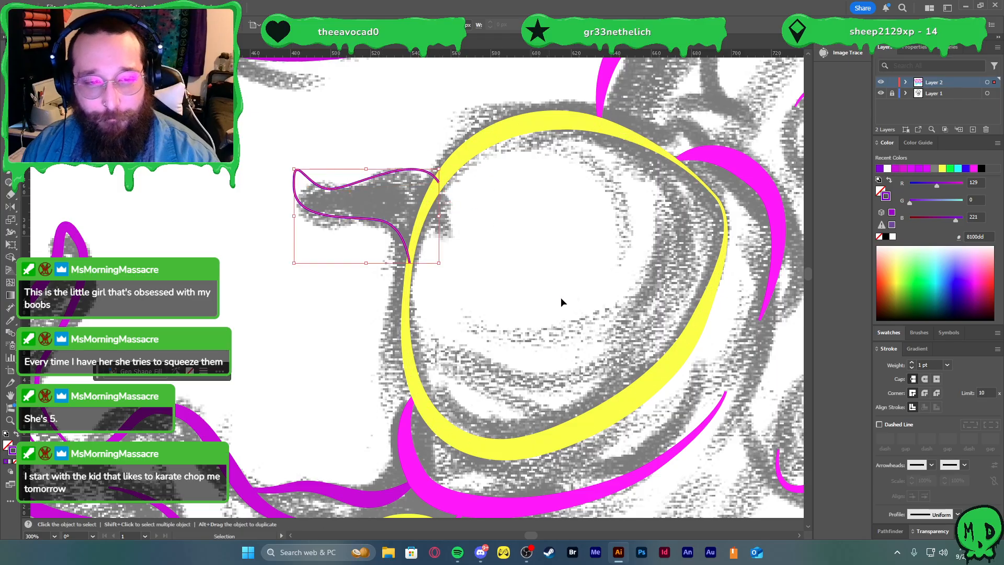
# - Match the small left-hand horn to the violet horn with the Eyedropper, apply the double-bulge width profile, and set its weight to 8 pt
pyautogui.scroll(-2, 586, 300)
pyautogui.hscroll(2, 586, 300)
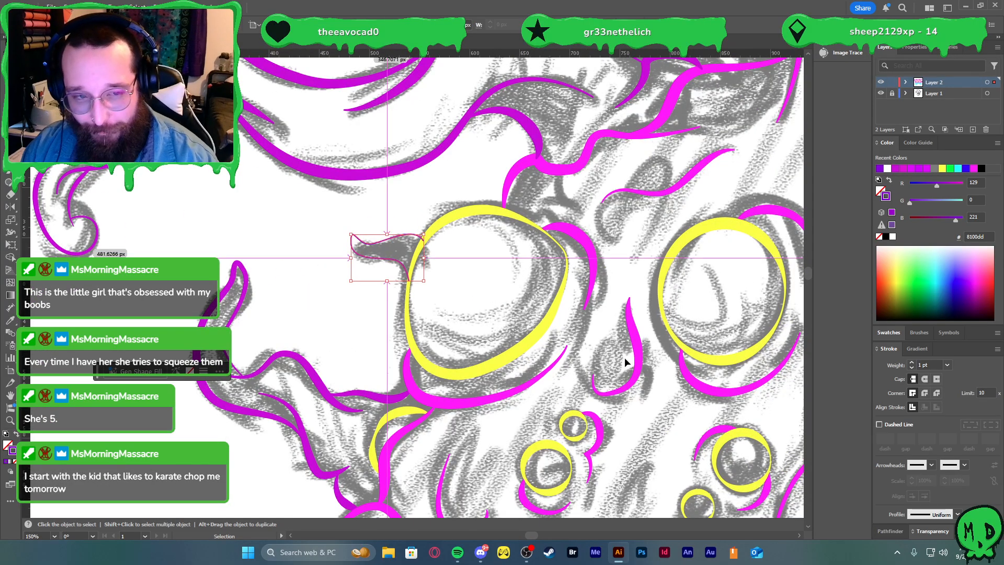
pyautogui.scroll(-3, 724, 396)
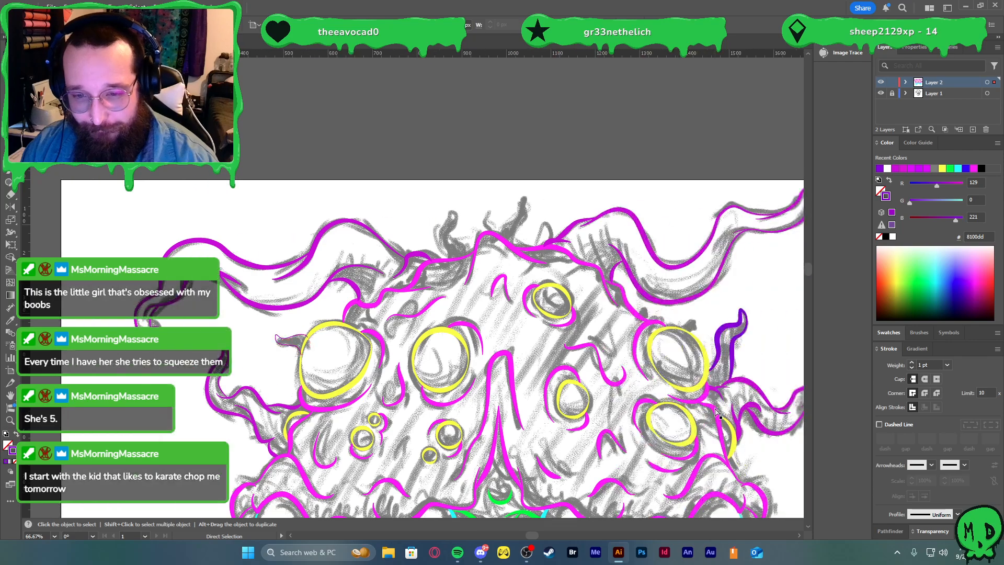
pyautogui.press('i')
pyautogui.click(733, 349)
pyautogui.press('v')
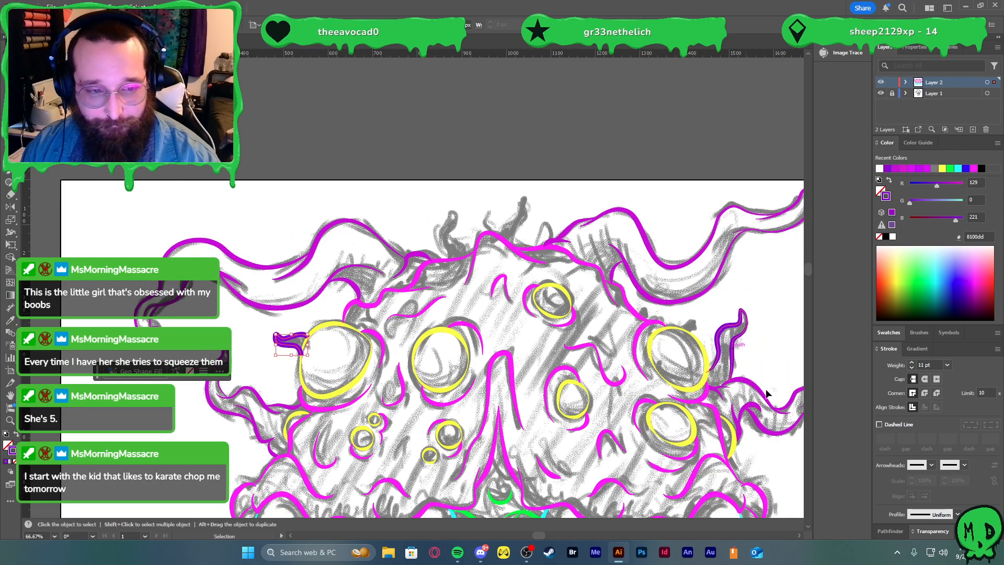
pyautogui.click(947, 518)
pyautogui.click(923, 424)
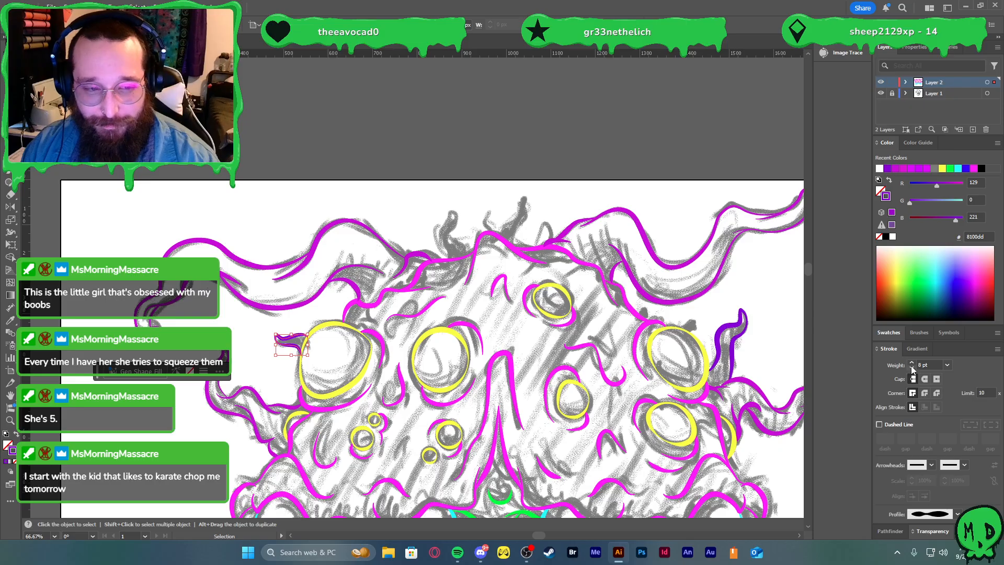
# - Set the right-hand violet horn's stroke weight to 8 pt to match the left-hand one, and leave both horns deselected
pyautogui.click(739, 336)
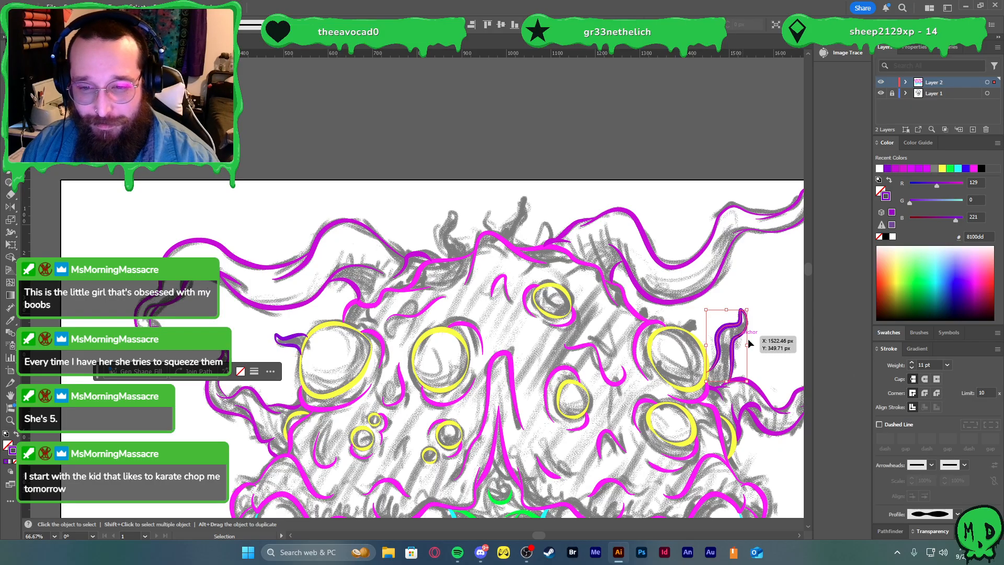
pyautogui.click(912, 369)
pyautogui.click(796, 350)
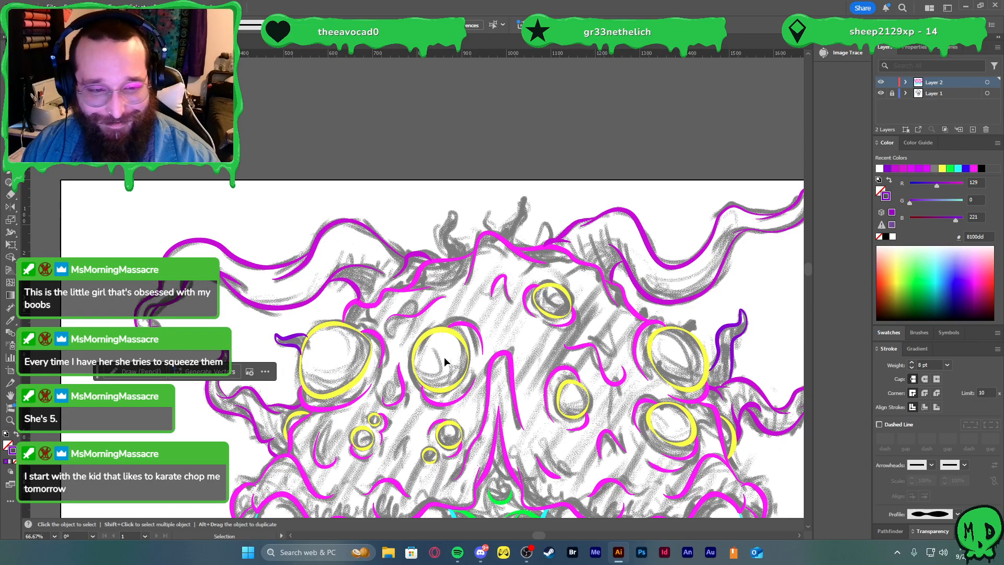
pyautogui.click(282, 337)
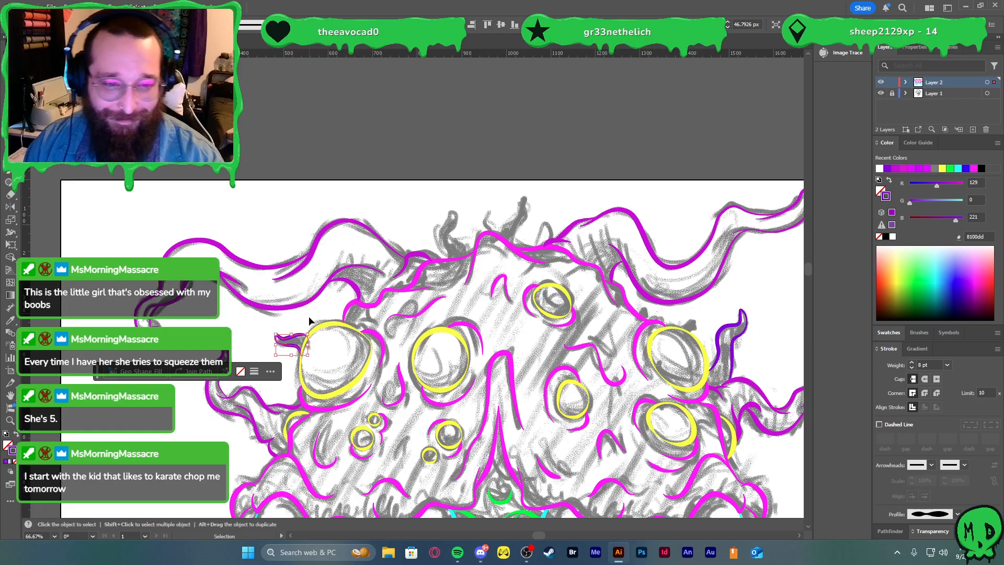
pyautogui.click(522, 335)
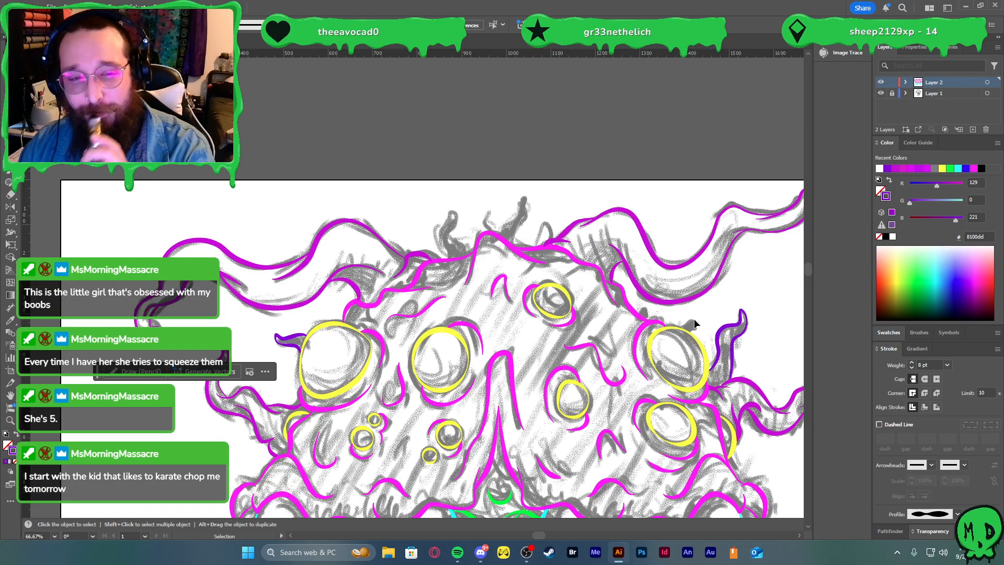
# - Trace the wavy sketched horn with the Pen tool on top of the head, just left of the central peak
pyautogui.scroll(-5, 682, 304)
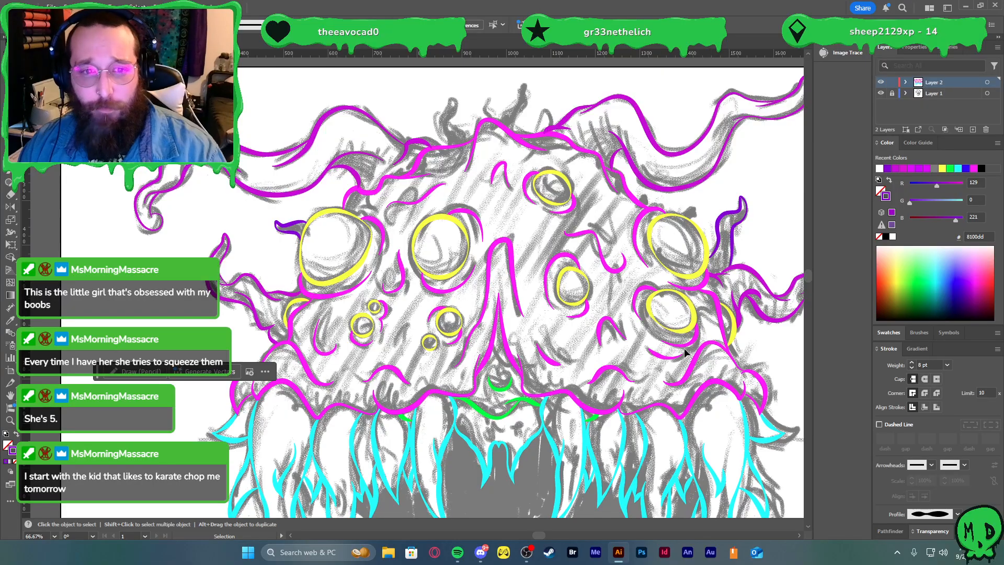
pyautogui.scroll(1, 486, 139)
pyautogui.scroll(3, 457, 148)
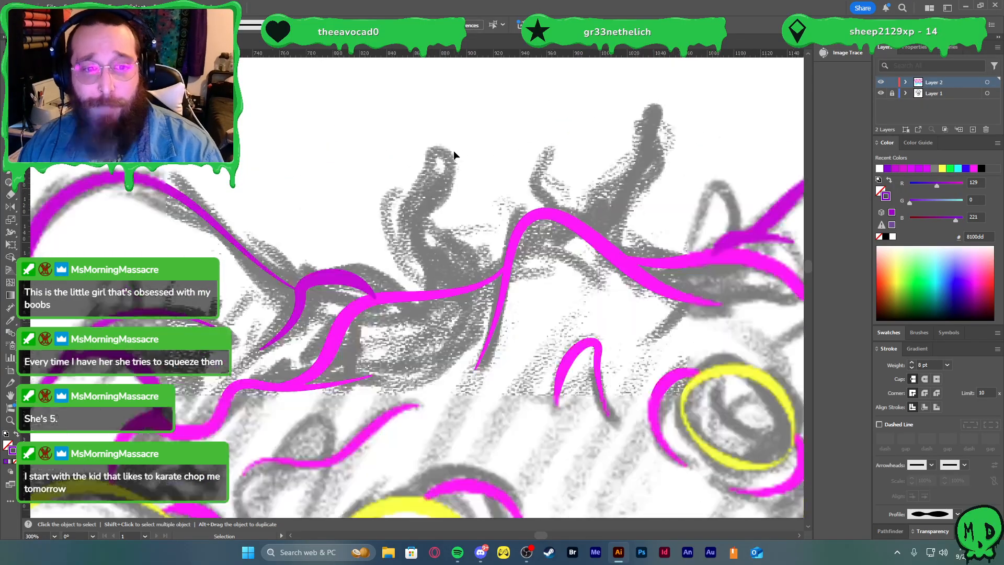
pyautogui.press('p')
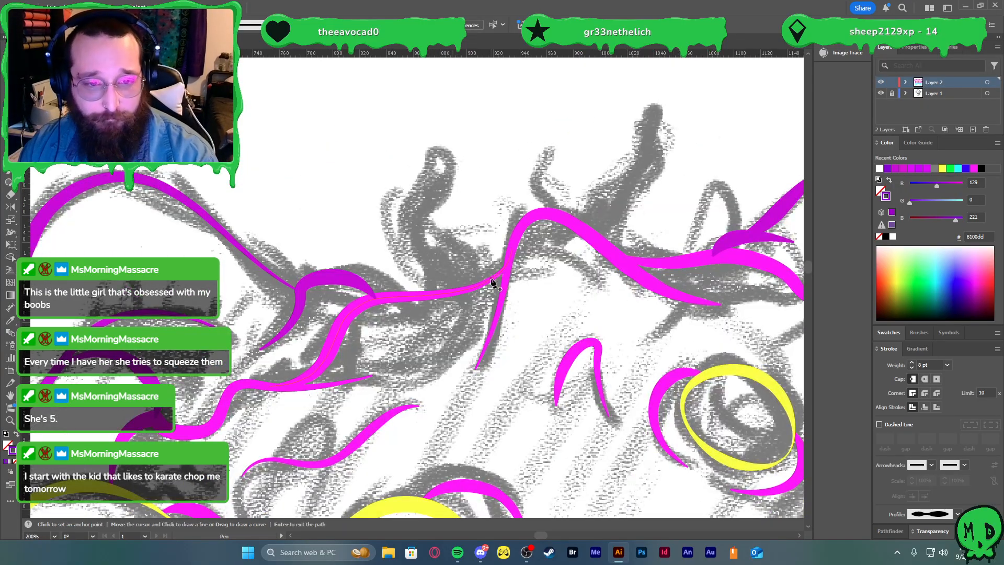
pyautogui.click(486, 283)
pyautogui.moveTo(453, 237); pyautogui.dragTo(454, 169)
pyautogui.moveTo(430, 135); pyautogui.dragTo(414, 130)
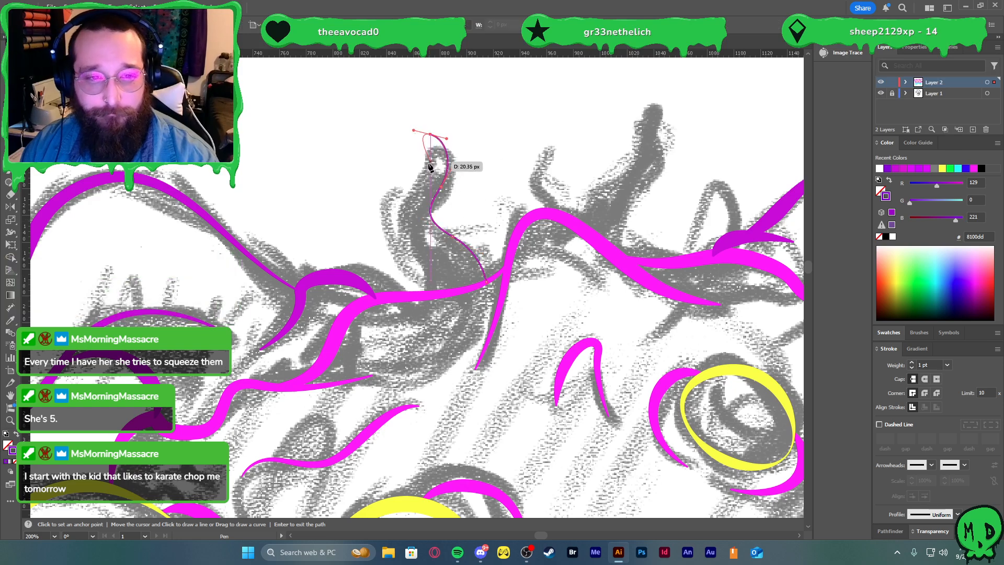
pyautogui.moveTo(403, 252); pyautogui.dragTo(376, 312)
pyautogui.press('v')
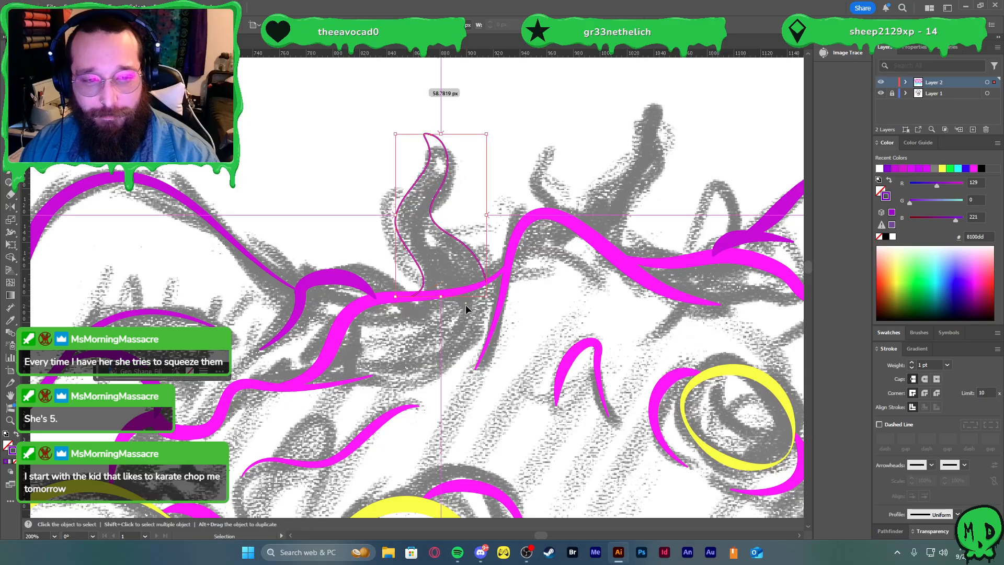
# - Match the new top horn to the 8 pt violet horn with the Eyedropper, apply the double-bulge width profile, and deselect it
pyautogui.scroll(-5, 465, 308)
pyautogui.scroll(2, 511, 349)
pyautogui.press('i')
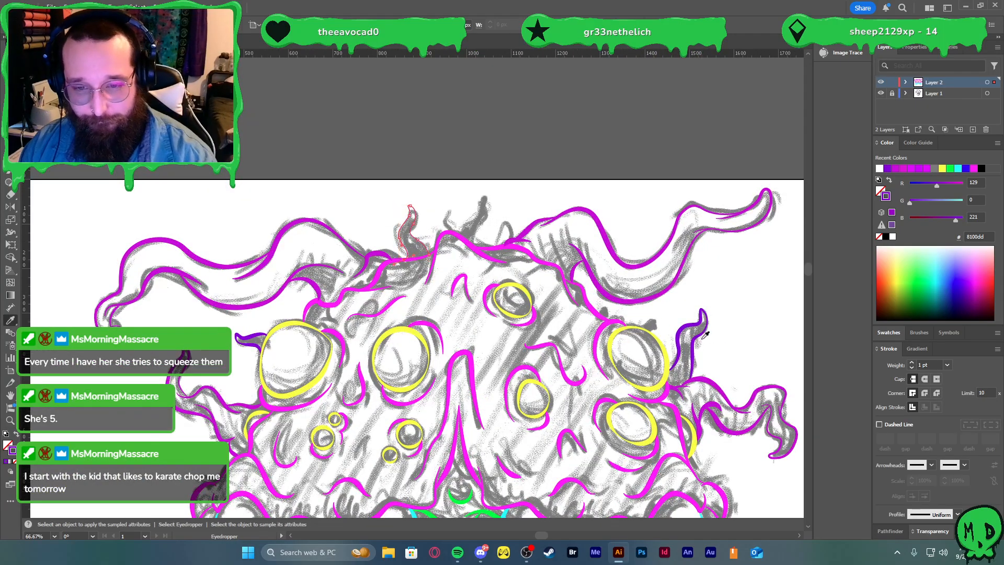
pyautogui.click(707, 325)
pyautogui.press('v')
pyautogui.click(948, 507)
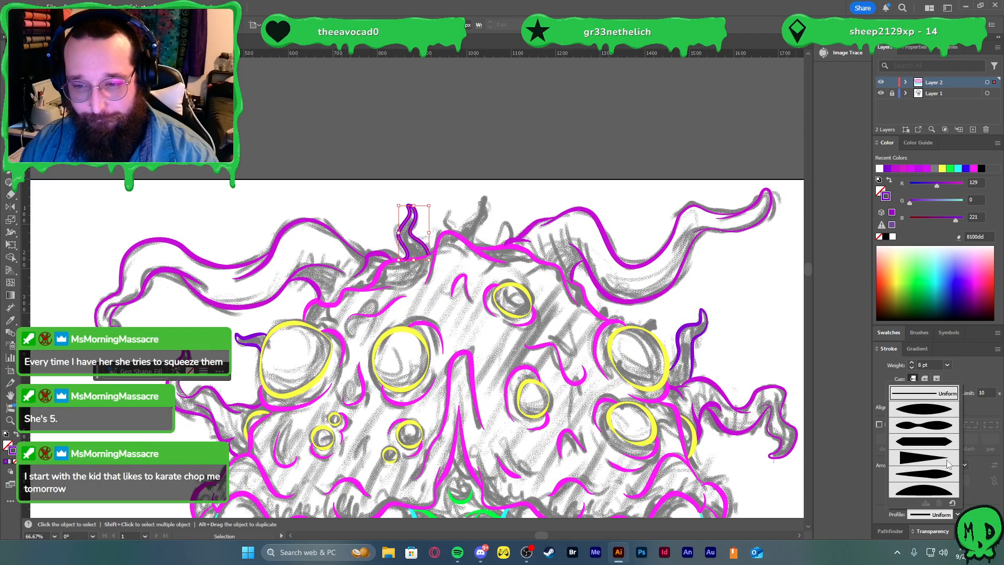
pyautogui.click(930, 430)
# - Trace the wavy sketched horn on top of the head, just right of the central peak, with the Pen tool
pyautogui.scroll(2, 477, 196)
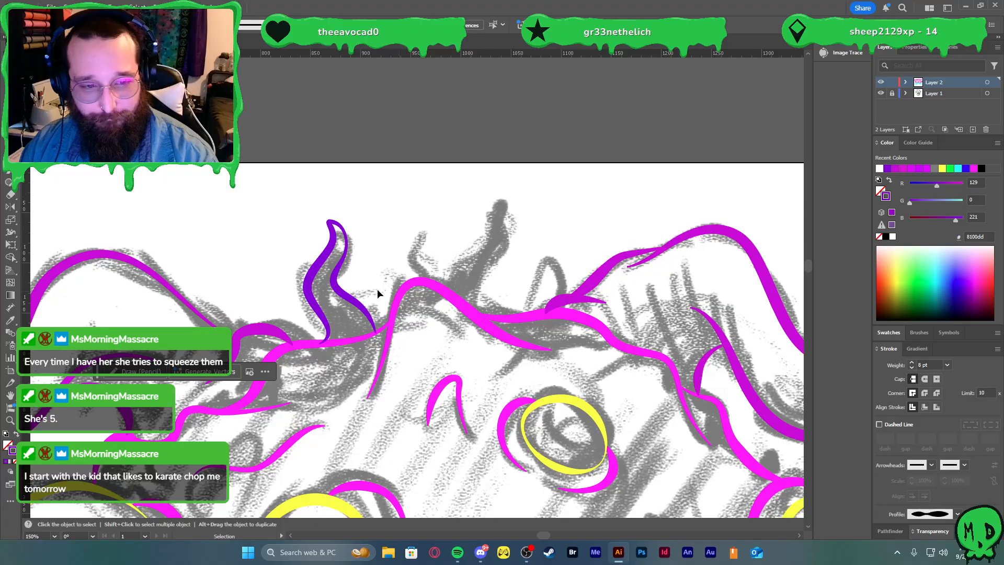
pyautogui.click(347, 297)
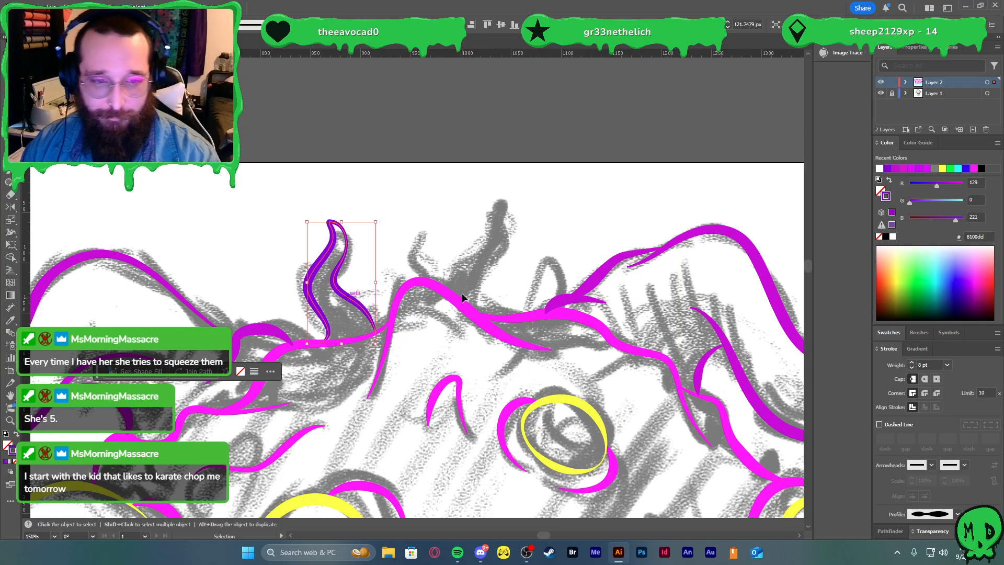
pyautogui.click(501, 282)
pyautogui.press('p')
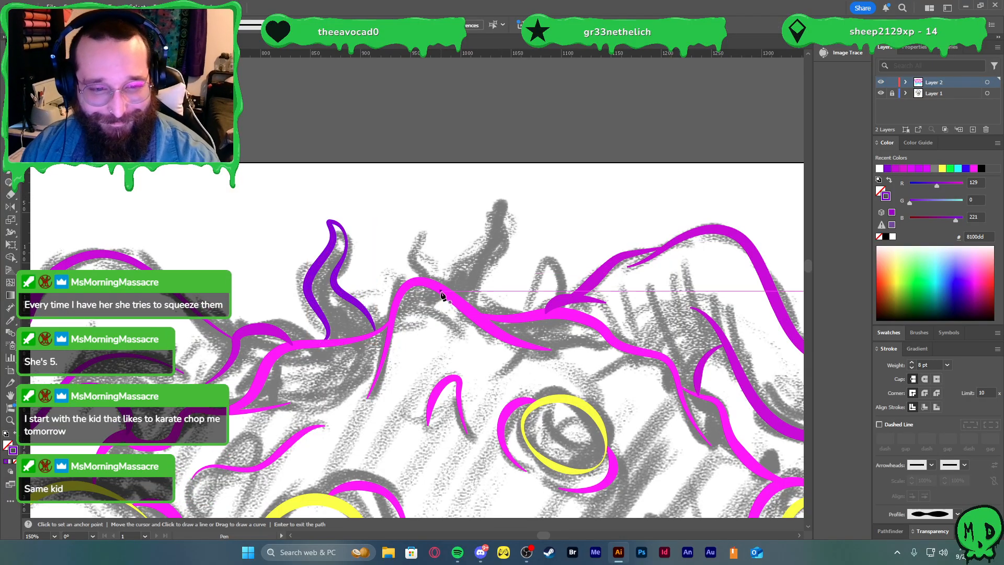
pyautogui.click(441, 291)
pyautogui.moveTo(460, 260); pyautogui.dragTo(525, 204)
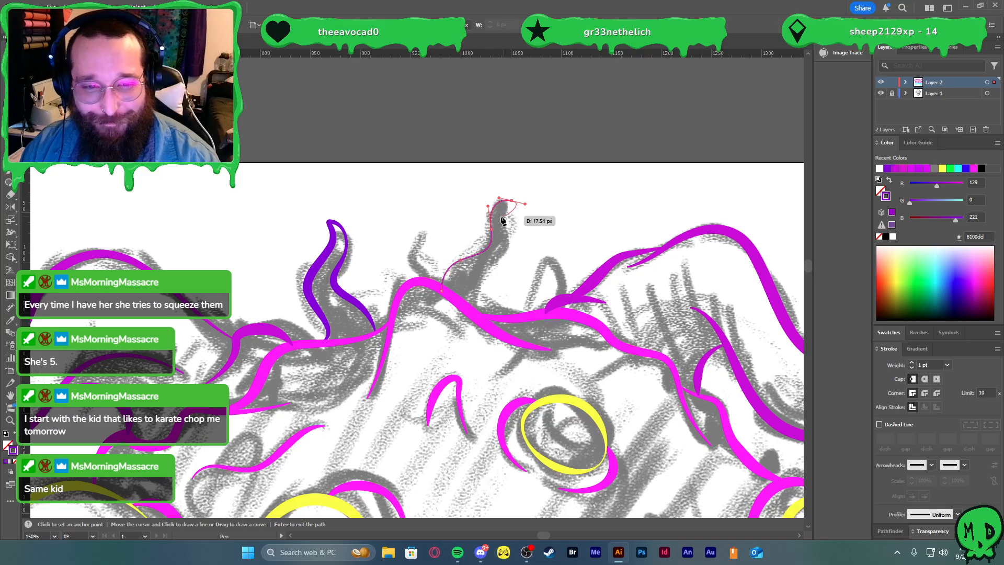
pyautogui.click(501, 221)
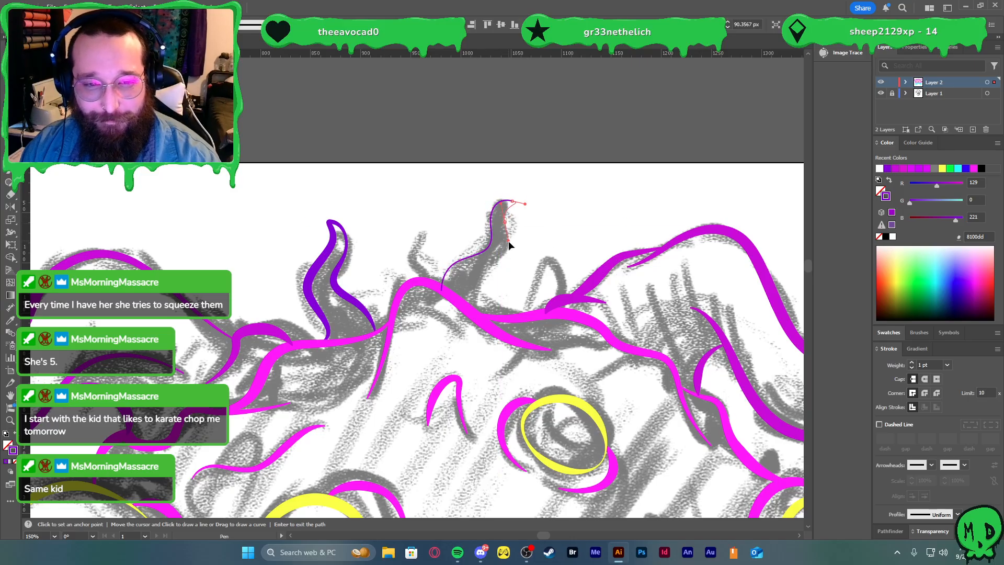
pyautogui.click(510, 245)
pyautogui.moveTo(490, 269); pyautogui.dragTo(471, 277)
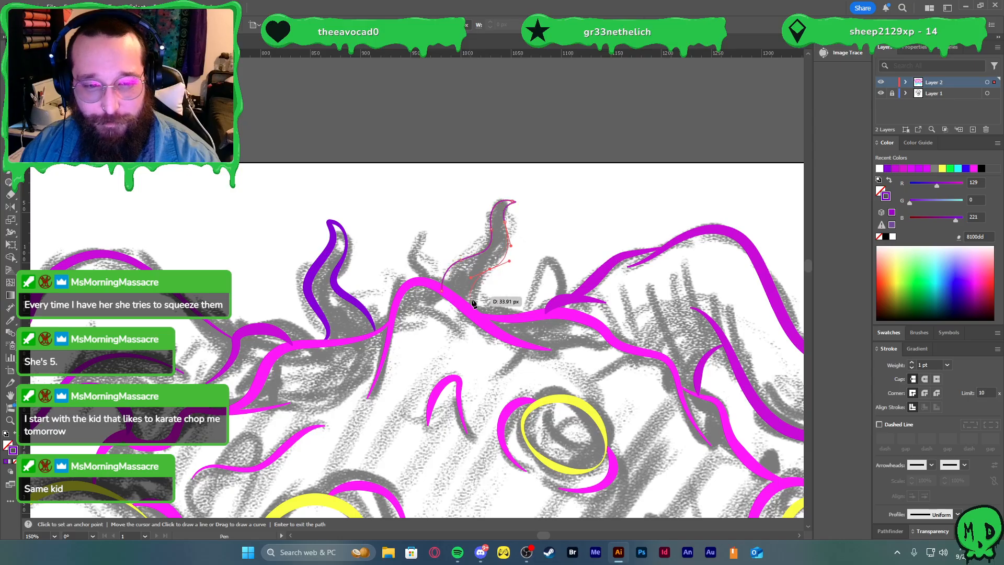
pyautogui.moveTo(487, 317); pyautogui.dragTo(503, 330)
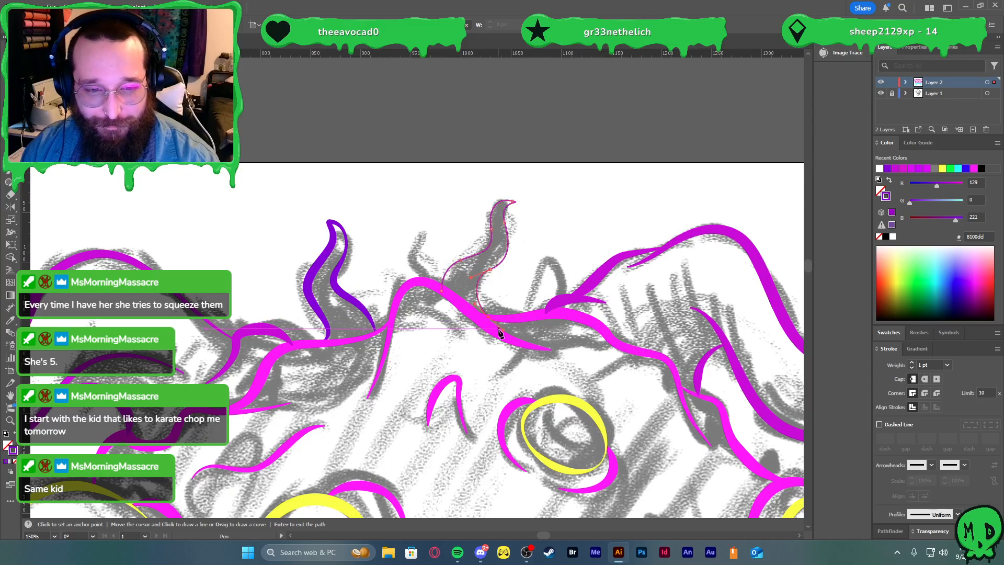
# - Match the new top horn to the 8 pt violet horn beside it with the Eyedropper, apply the double-bulge width profile, and deselect it
pyautogui.press('v')
pyautogui.press('i')
pyautogui.click(349, 298)
pyautogui.press('v')
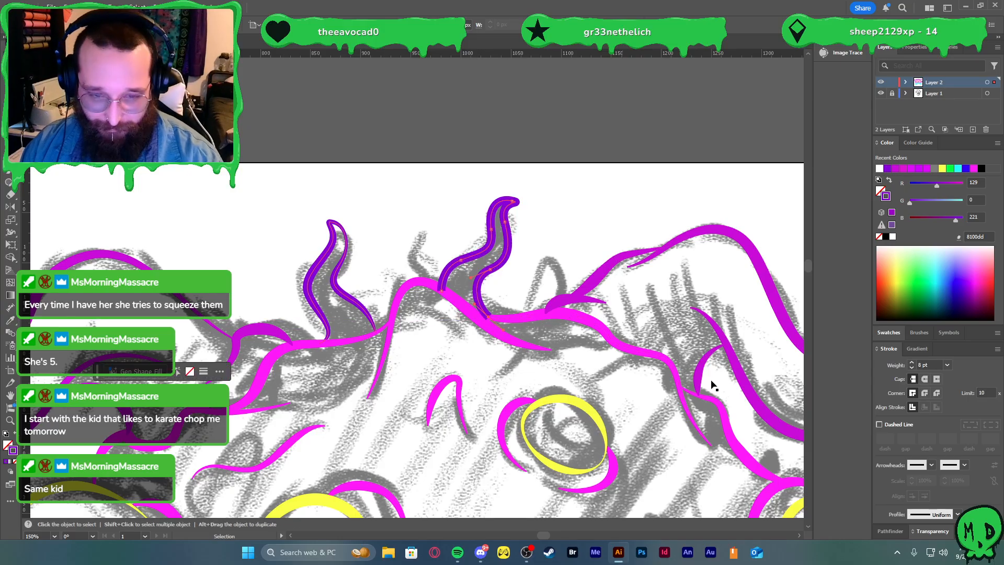
pyautogui.click(957, 515)
pyautogui.click(931, 428)
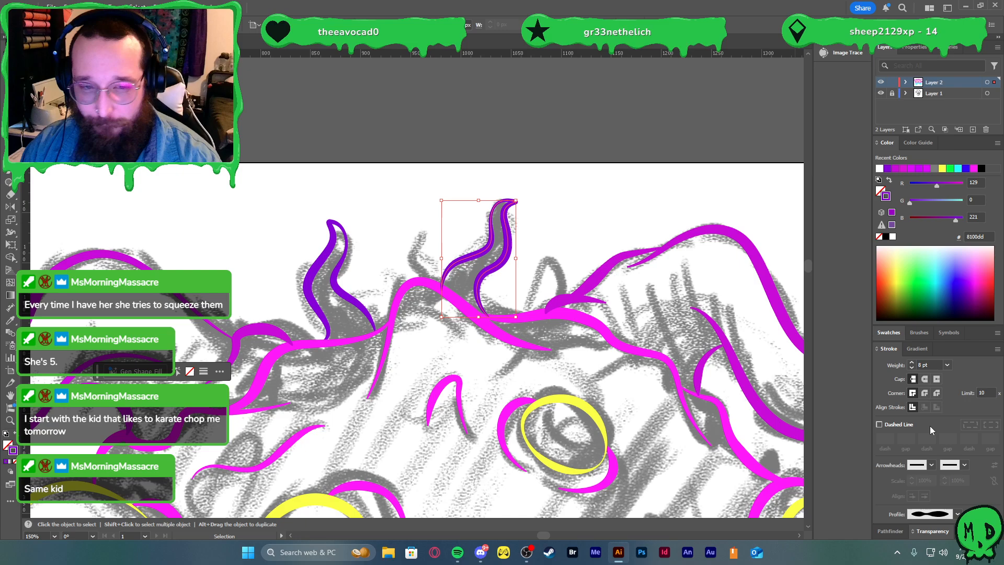
pyautogui.click(625, 384)
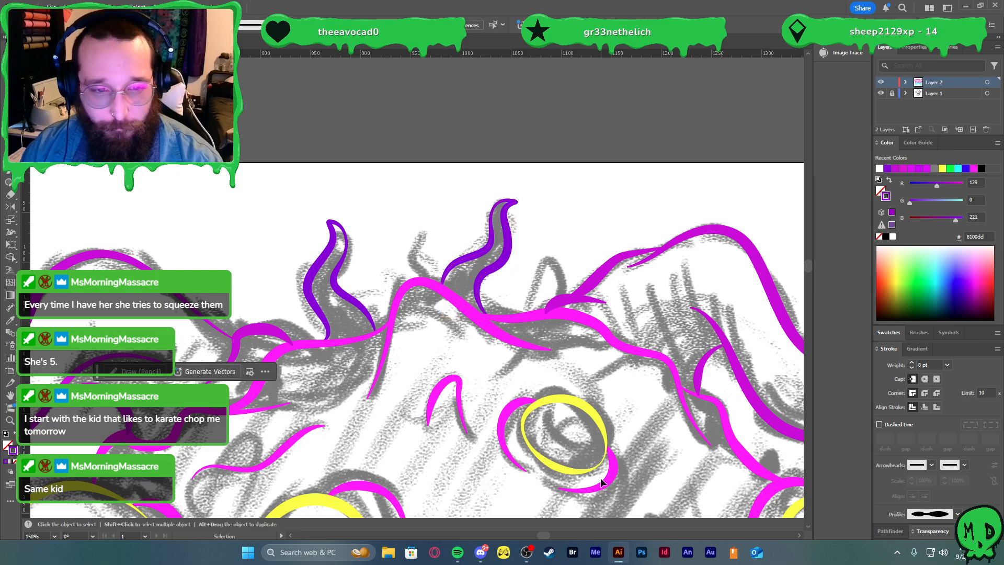
# - Trace the small sketched horn on the upper edge of the large right-hand yellow eye with the Pen tool
pyautogui.scroll(-2, 632, 411)
pyautogui.scroll(-1, 626, 423)
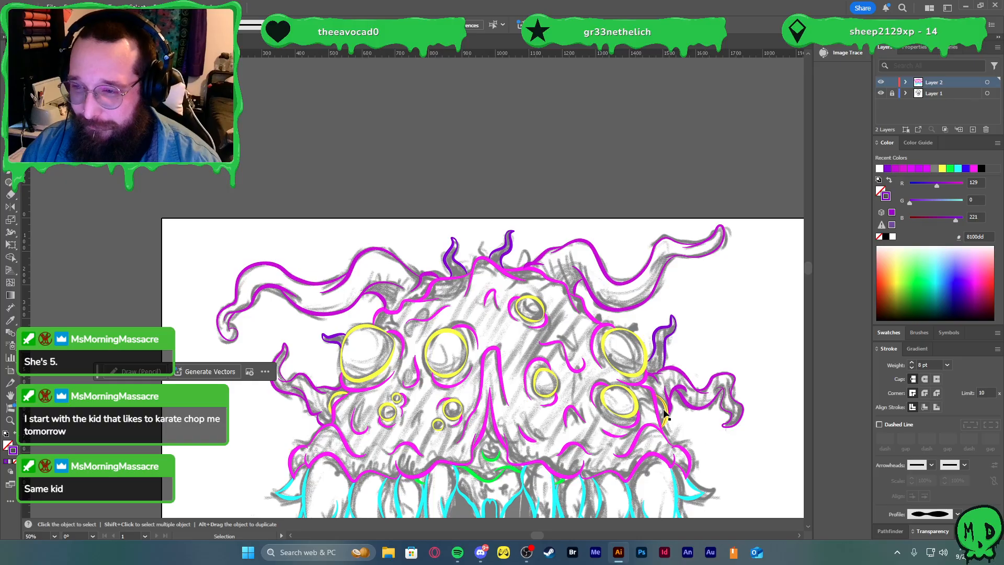
pyautogui.scroll(3, 703, 442)
pyautogui.scroll(2, 688, 328)
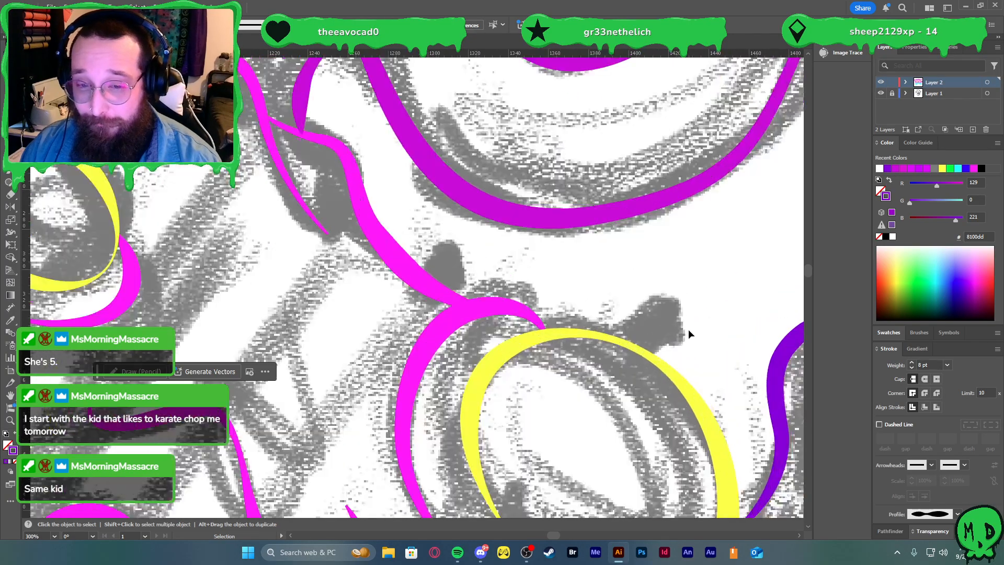
pyautogui.press('p')
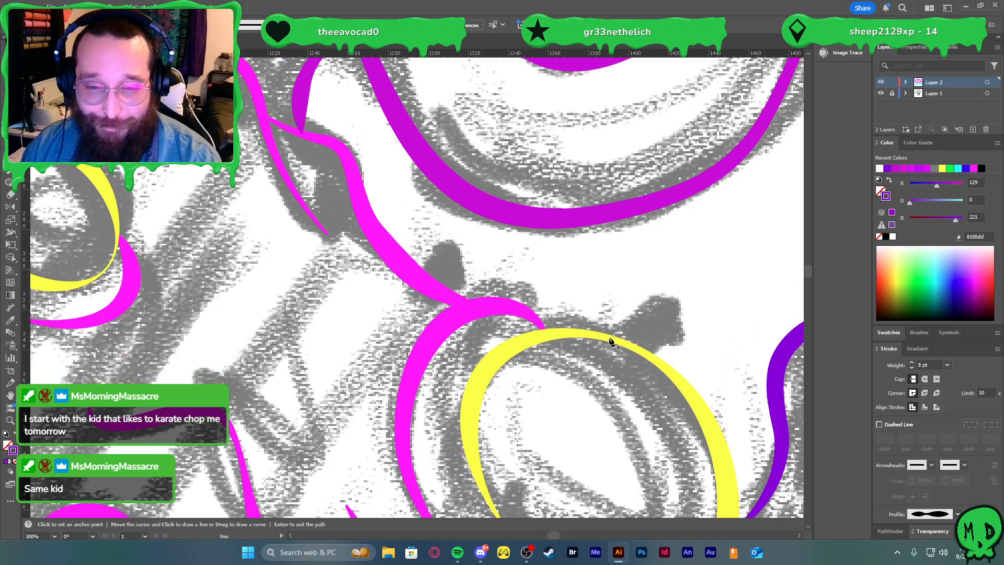
pyautogui.click(618, 341)
pyautogui.moveTo(649, 295); pyautogui.dragTo(647, 275)
pyautogui.moveTo(664, 314); pyautogui.dragTo(661, 369)
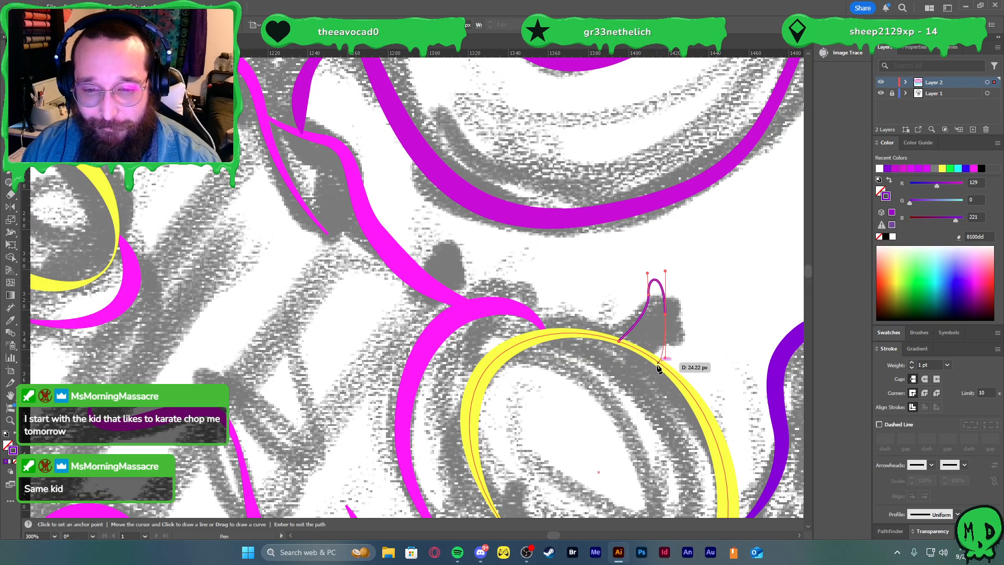
# - Match the small eye horn to the violet horn with the Eyedropper, apply the spindle-shaped width profile, set its weight to 6 pt, and deselect it
pyautogui.press('i')
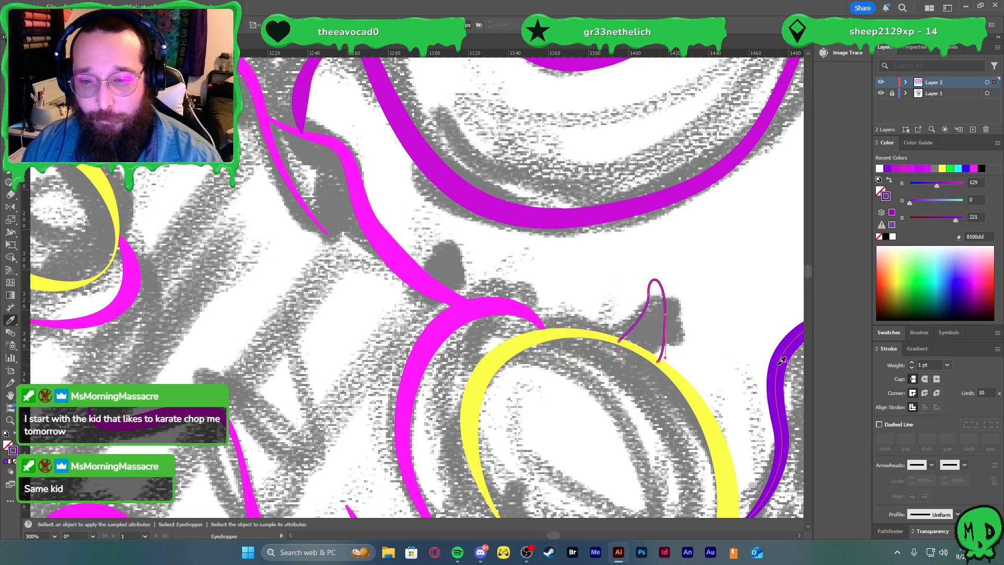
pyautogui.click(778, 363)
pyautogui.press('v')
pyautogui.click(957, 514)
pyautogui.click(908, 435)
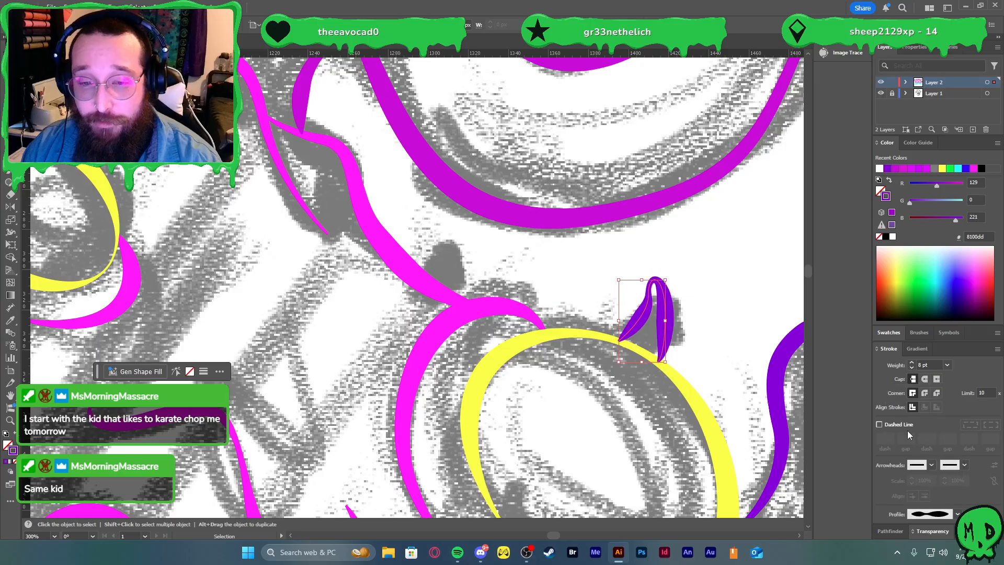
pyautogui.click(957, 513)
pyautogui.click(910, 449)
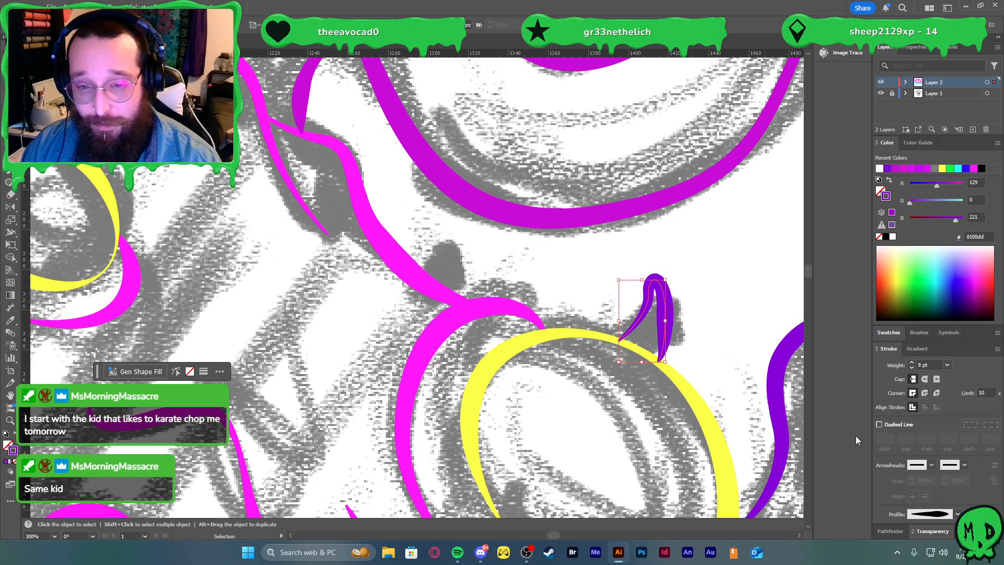
pyautogui.click(912, 368)
pyautogui.click(912, 368)
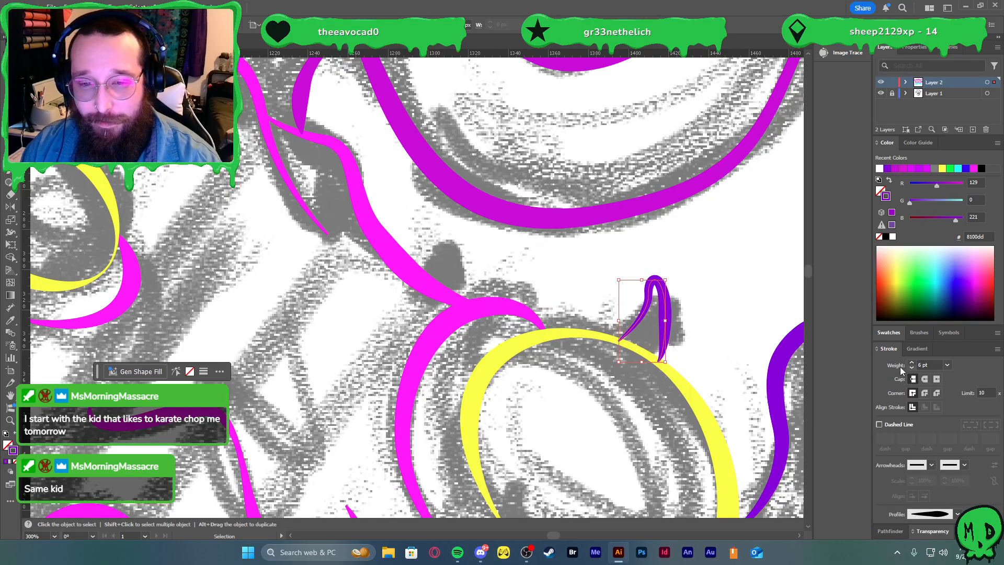
pyautogui.click(760, 354)
# - Fit the whole artboard in view and briefly hide the sketch on Layer 1 to review the line art alone
pyautogui.hotkey('ctrl', '0')
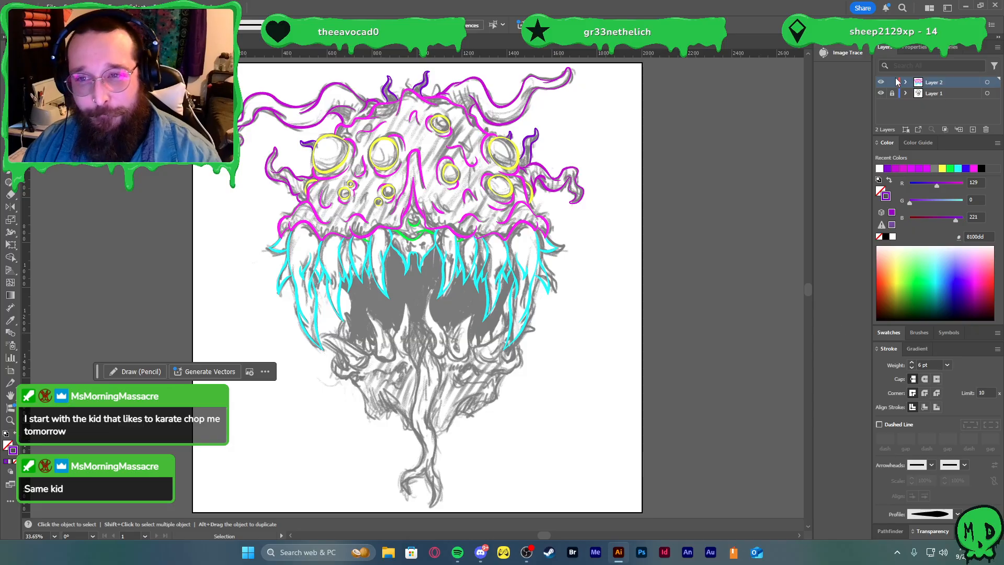
pyautogui.click(882, 94)
pyautogui.click(881, 94)
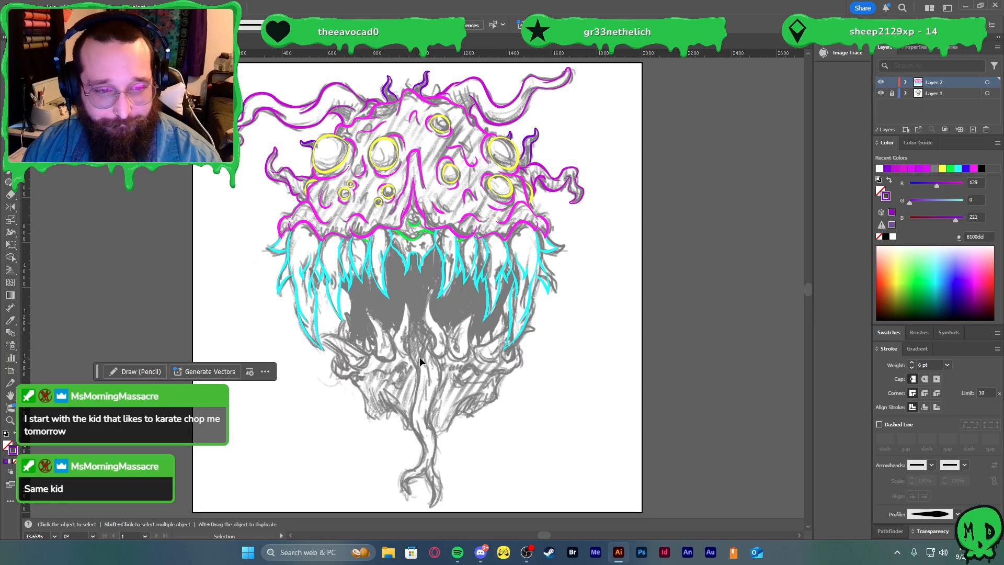
# - Adopt the magenta stroke of the upper gum outline as the current drawing colour, leaving nothing selected
pyautogui.scroll(3, 420, 356)
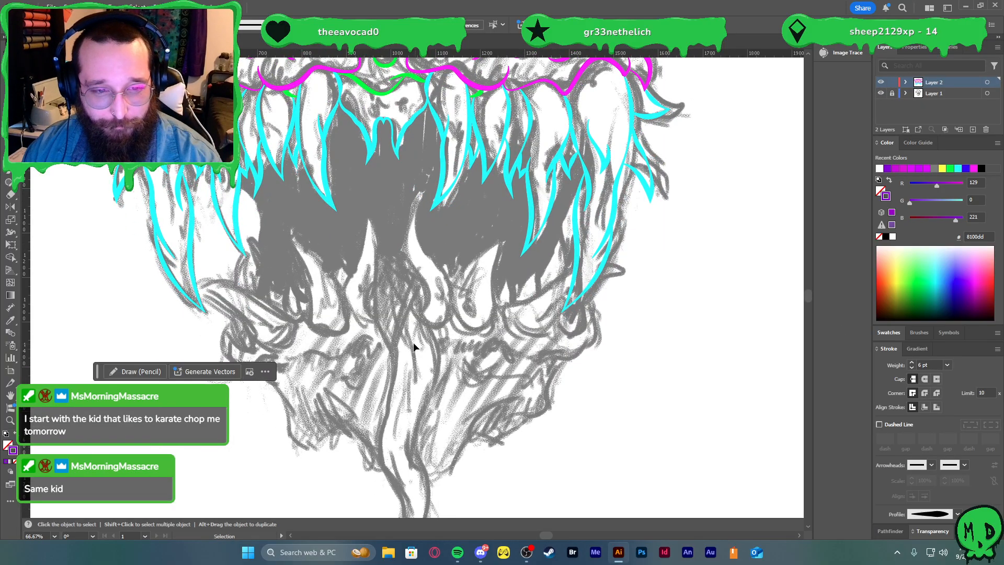
pyautogui.scroll(1, 413, 342)
pyautogui.scroll(1, 409, 306)
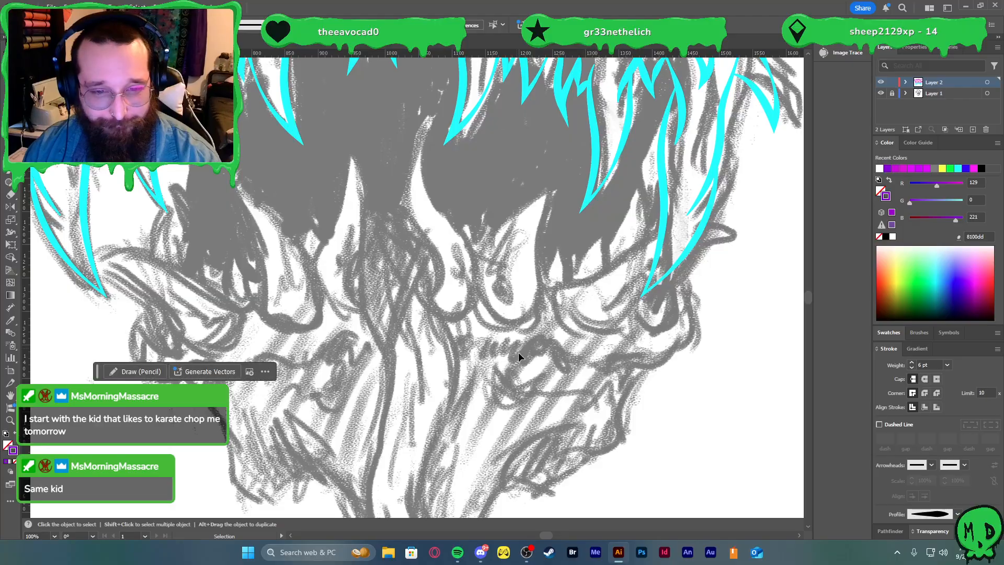
pyautogui.hscroll(-5, 519, 352)
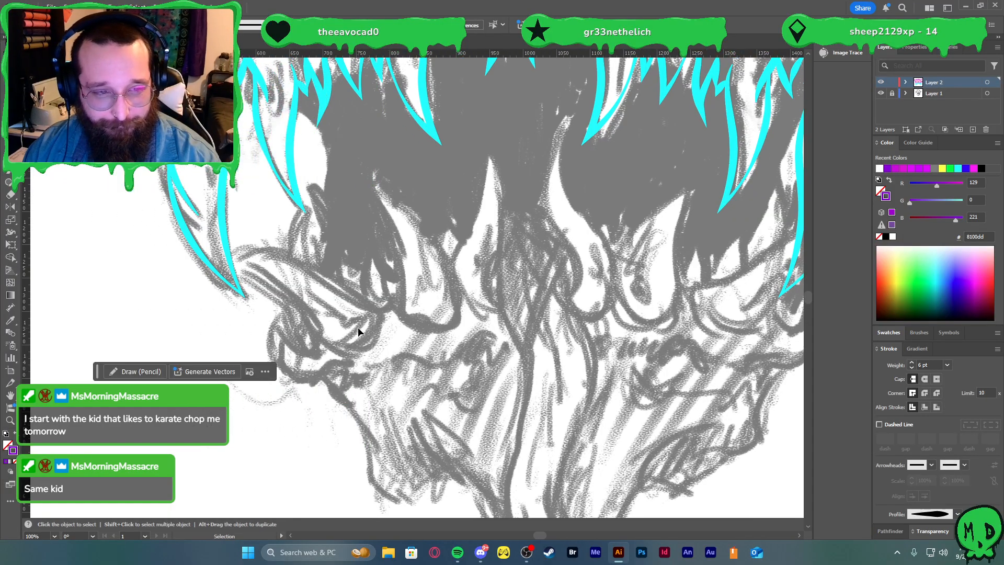
pyautogui.scroll(-2, 357, 327)
pyautogui.click(385, 137)
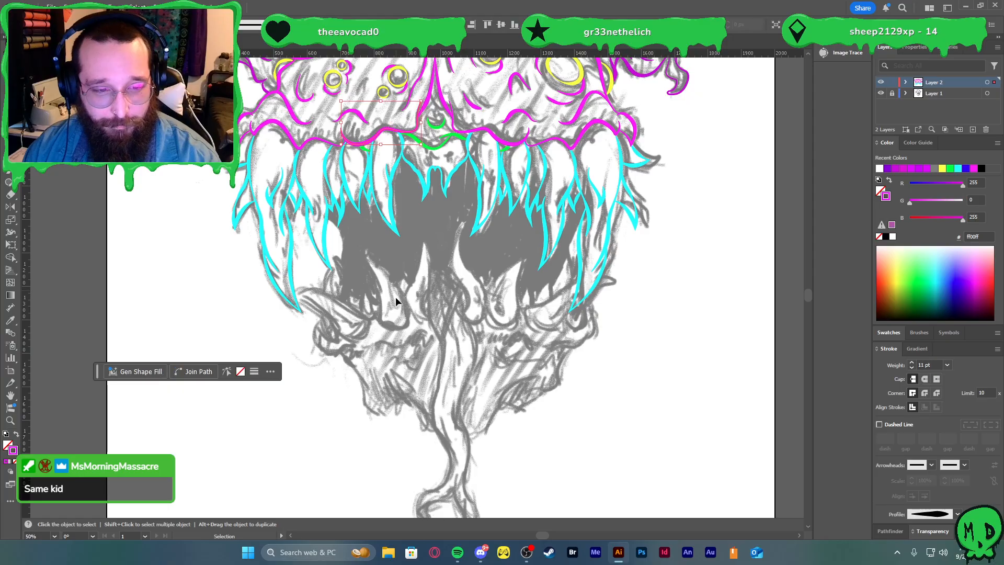
pyautogui.scroll(2, 353, 349)
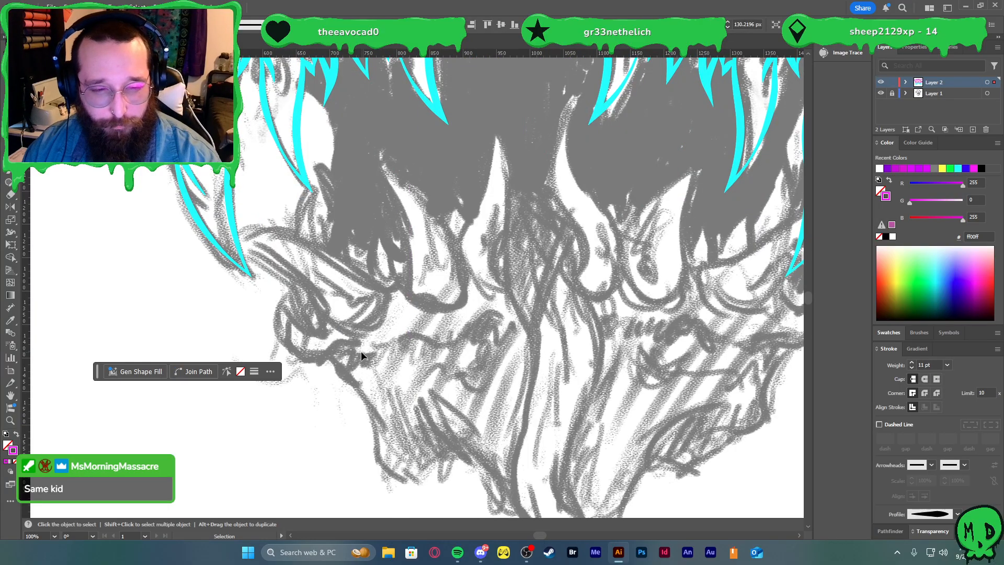
pyautogui.click(306, 323)
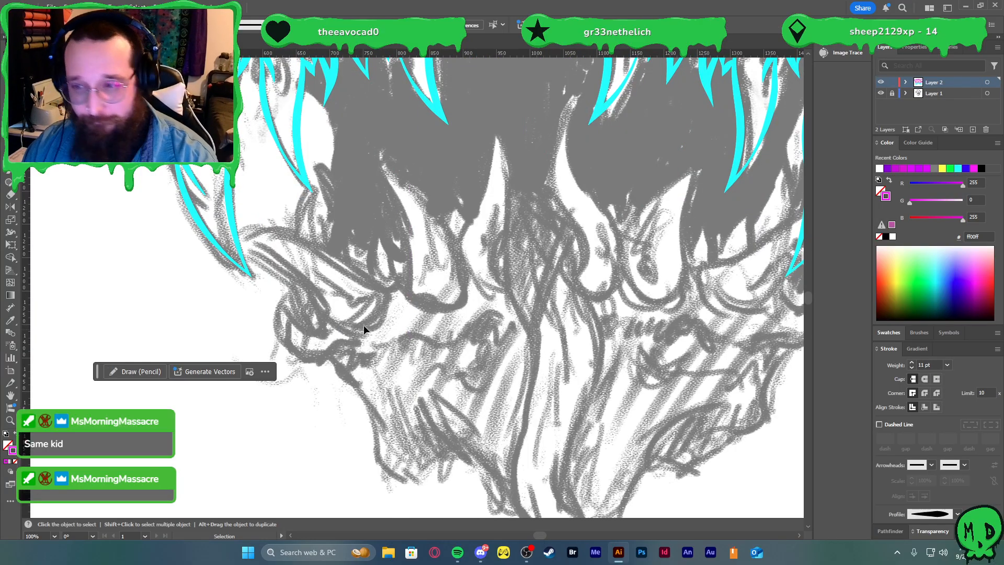
# - Trace the scalloped lower gum line under the teeth just right of the central stem with the Pen tool
pyautogui.press('p')
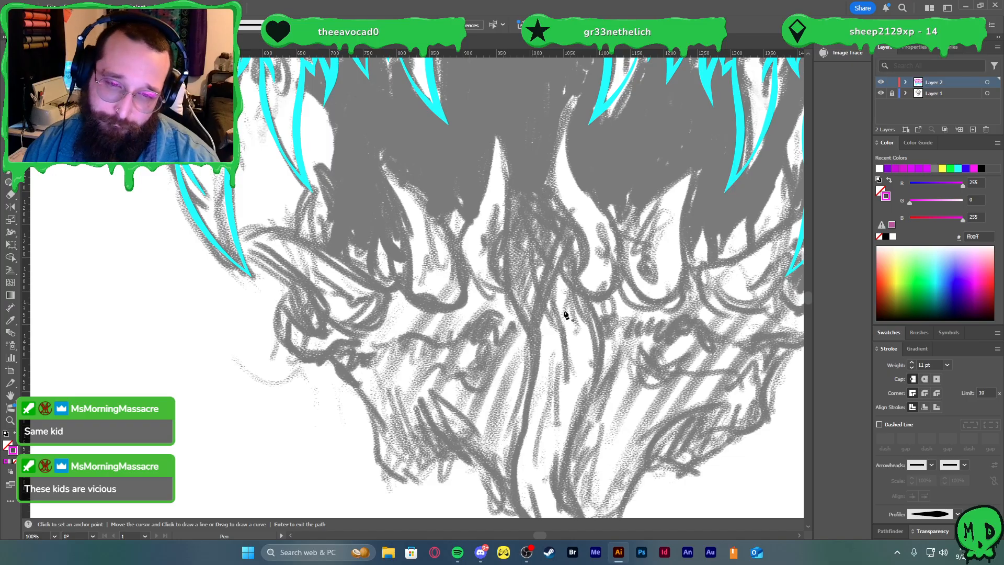
pyautogui.moveTo(586, 293); pyautogui.dragTo(560, 307)
pyautogui.click(489, 275)
pyautogui.click(545, 268)
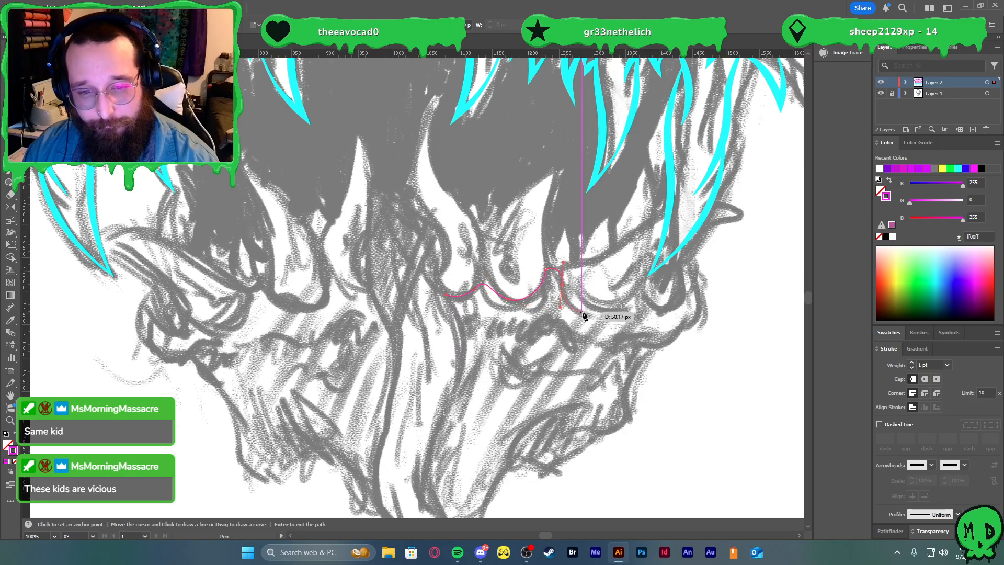
pyautogui.press('v')
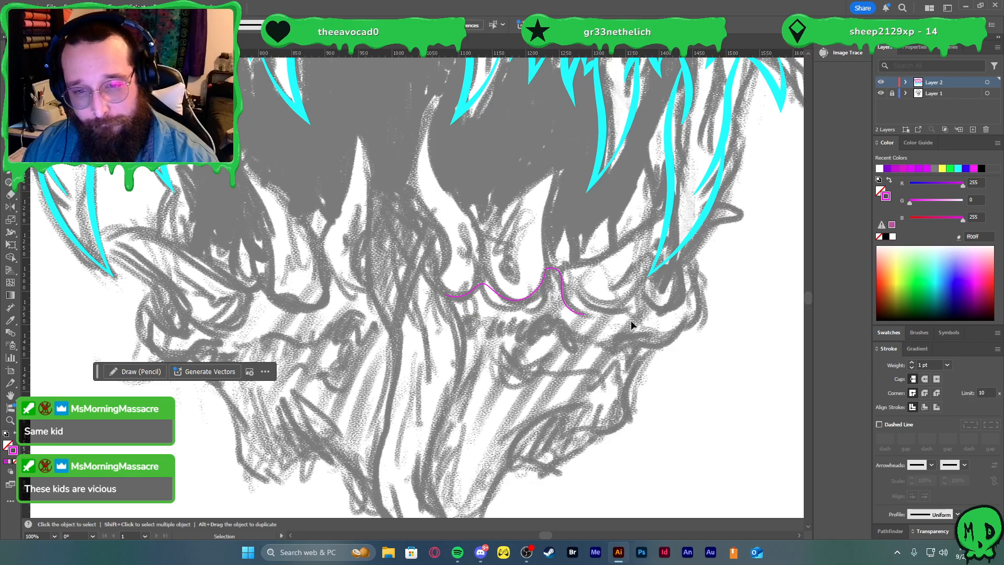
# - Trace the lower gum line onward under the outer right-hand teeth and around the jaw's corner, and deselect the path
pyautogui.press('p')
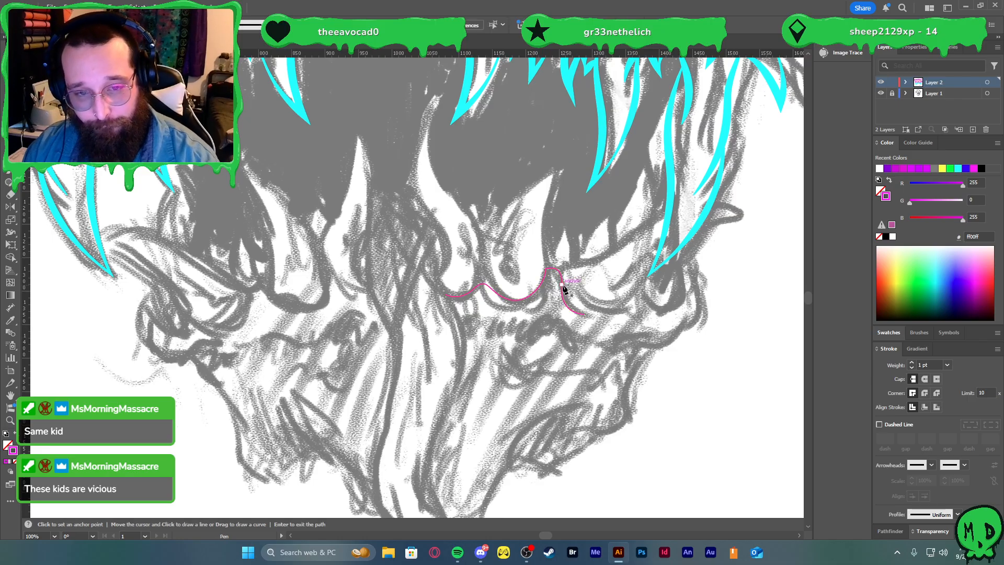
pyautogui.click(561, 283)
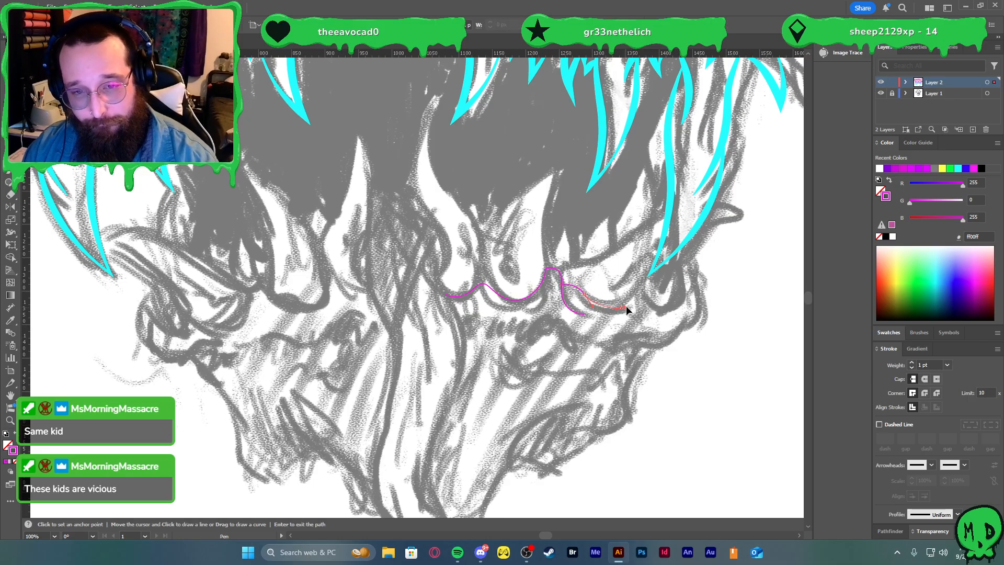
pyautogui.moveTo(618, 299); pyautogui.dragTo(685, 283)
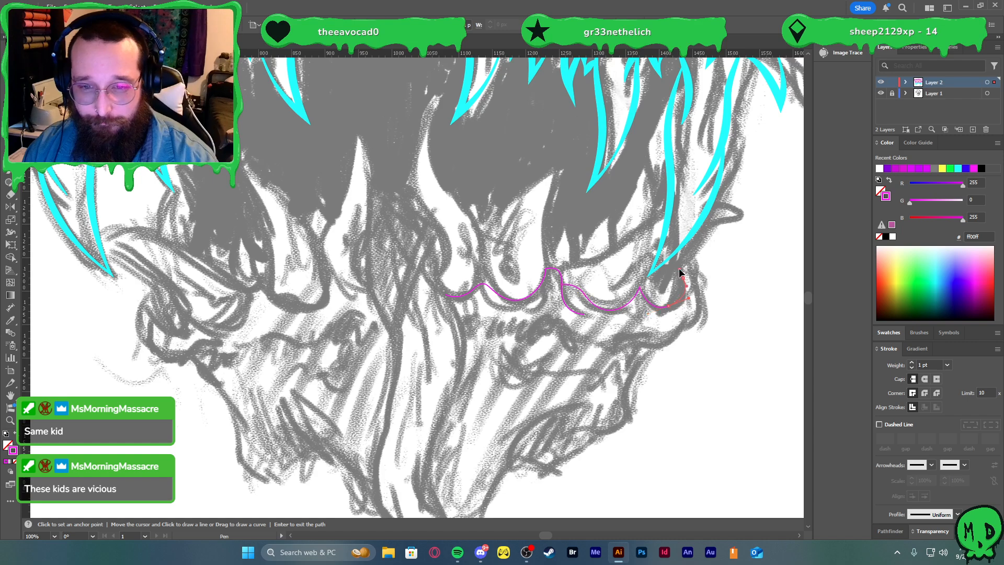
pyautogui.hotkey('ctrl', 'z')
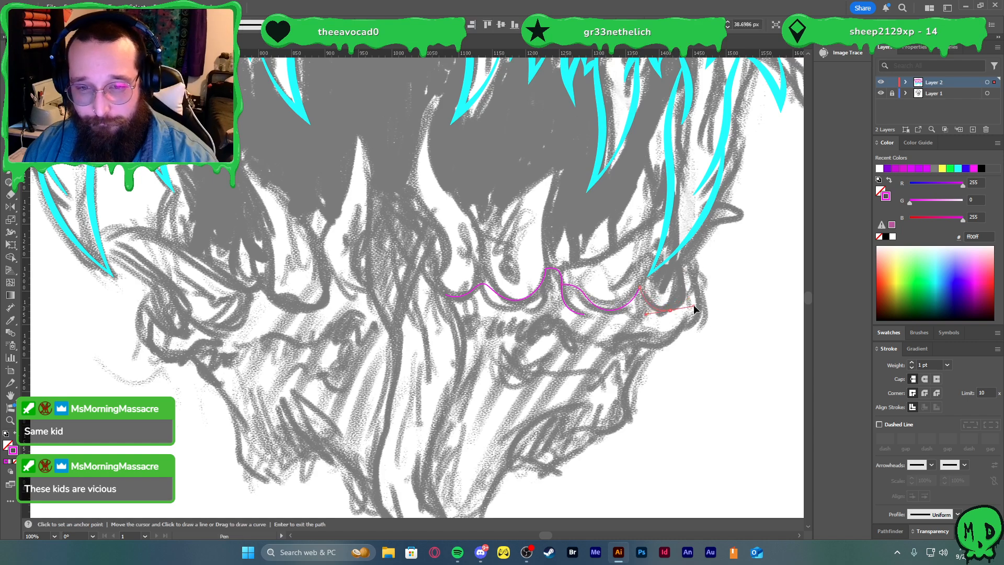
pyautogui.moveTo(693, 304); pyautogui.dragTo(663, 332)
pyautogui.press('v')
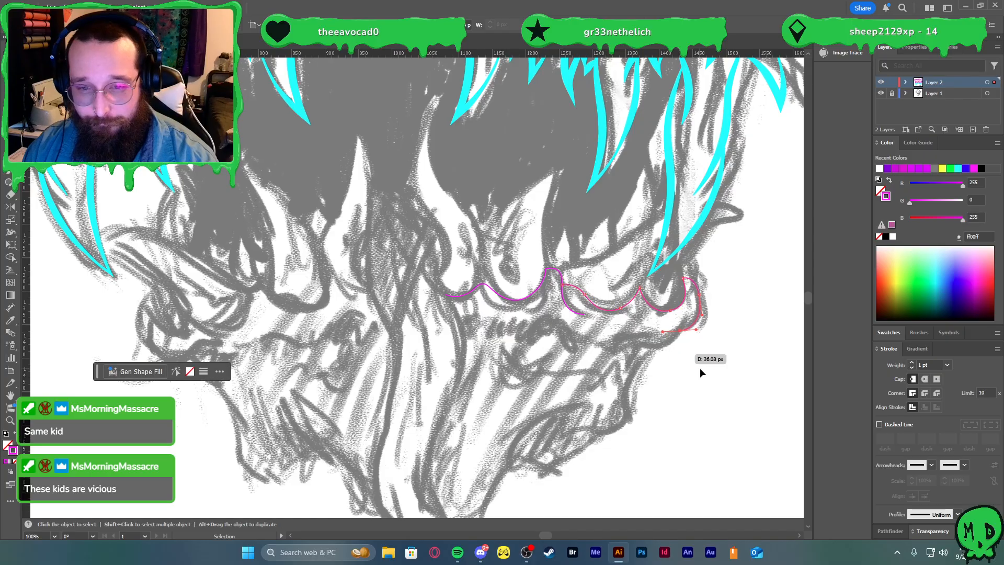
pyautogui.click(700, 369)
pyautogui.hscroll(-3, 542, 358)
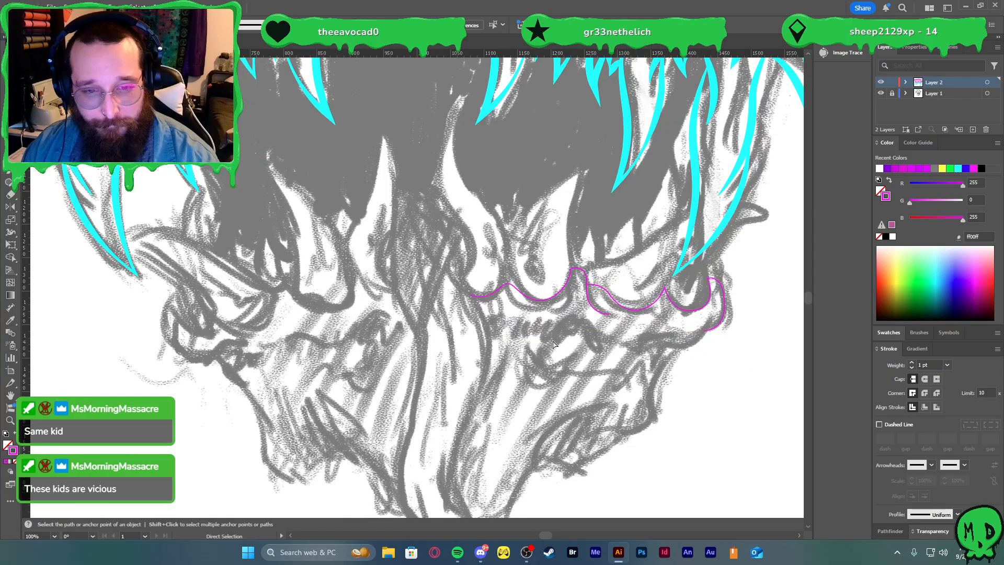
# - Match the traced lower gum lines to the upper gum's 11 pt magenta stroke, then apply the asymmetric leaf-shaped width profile and deselect
pyautogui.click(701, 301)
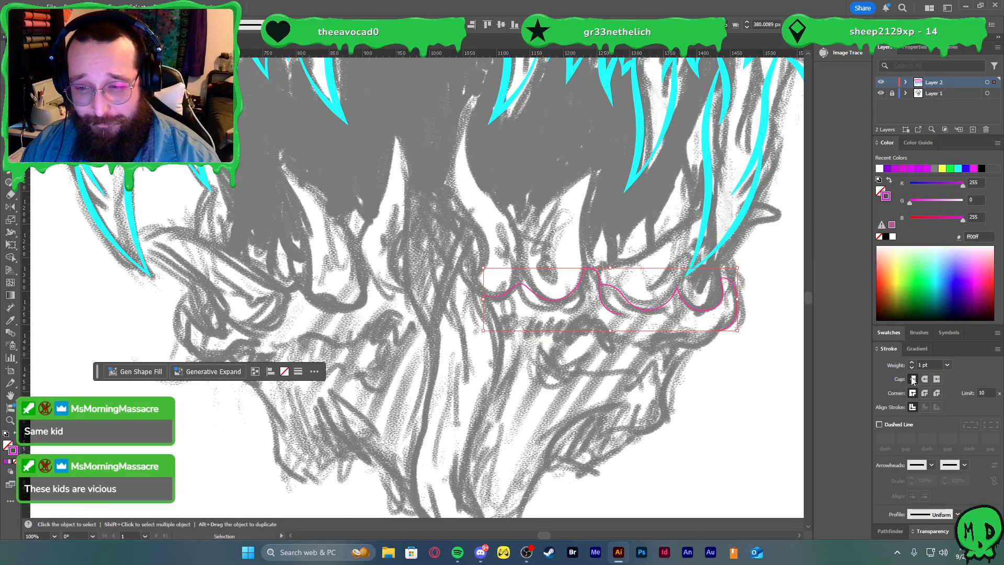
pyautogui.scroll(8, 753, 343)
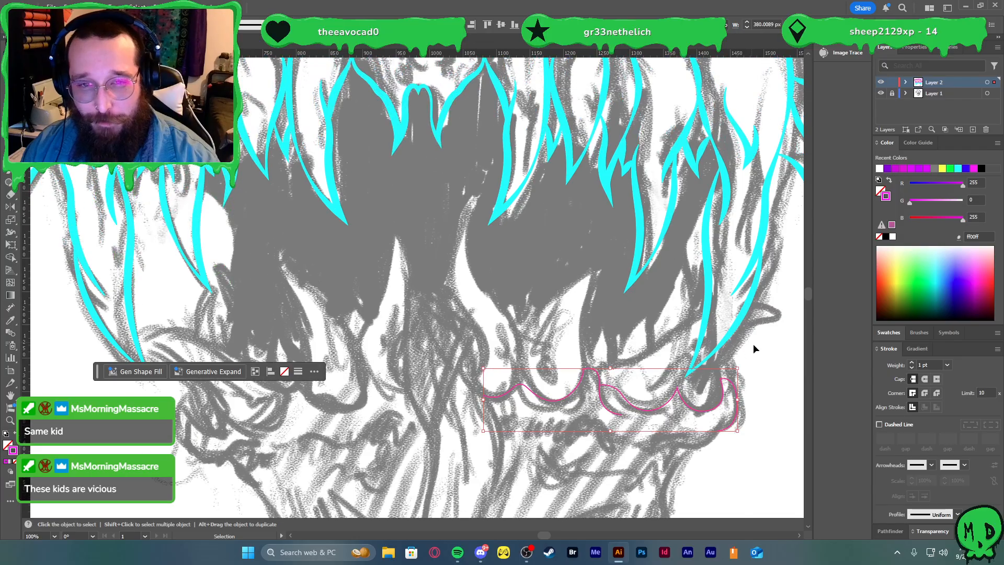
pyautogui.press('i')
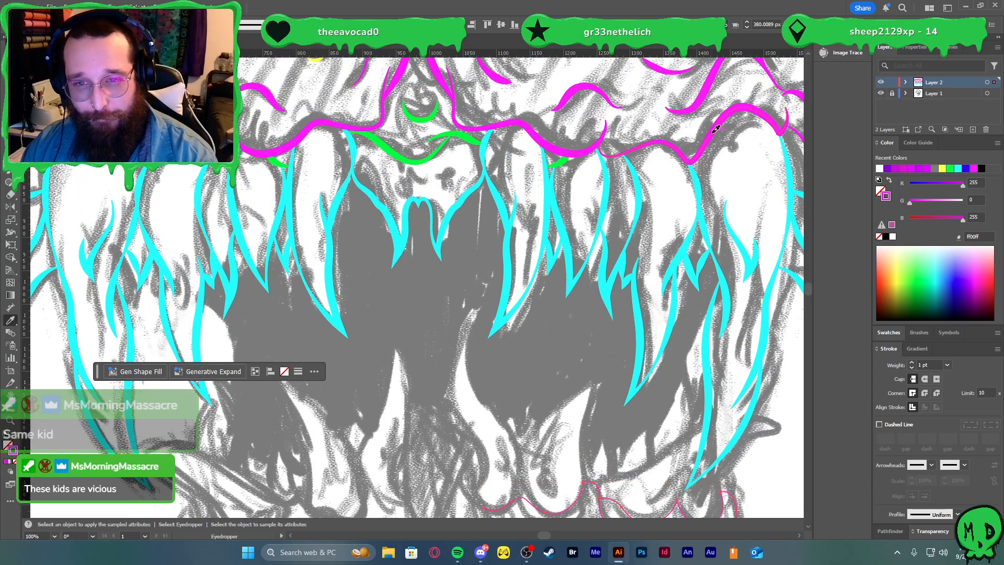
pyautogui.click(711, 137)
pyautogui.scroll(-6, 758, 272)
pyautogui.press('v')
pyautogui.click(958, 513)
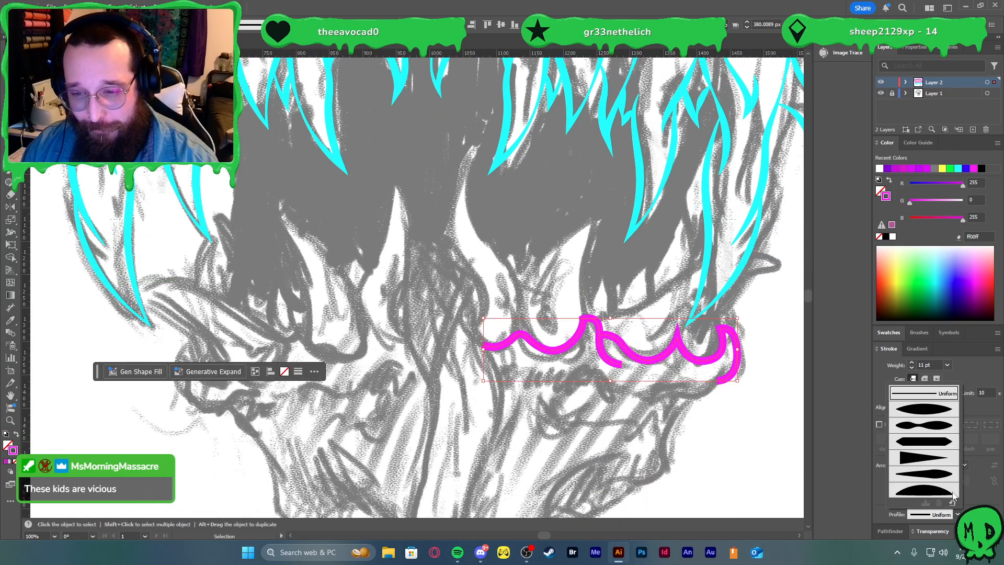
pyautogui.click(939, 472)
pyautogui.click(742, 453)
pyautogui.scroll(-2, 736, 448)
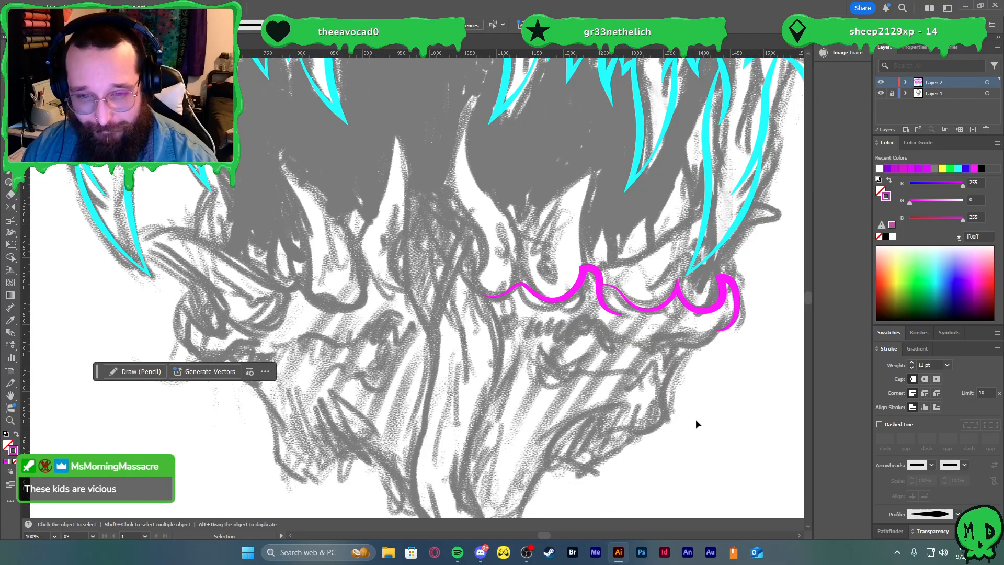
# - Inspect the tapered lower gum lines against the sketch, both close up and with the whole mouth in view
pyautogui.scroll(1, 706, 317)
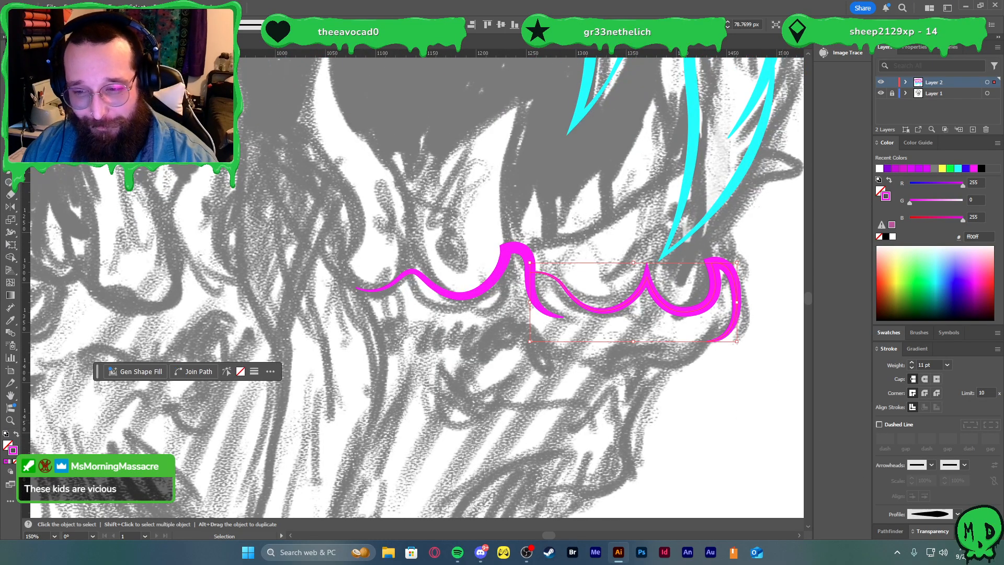
pyautogui.scroll(-1, 731, 428)
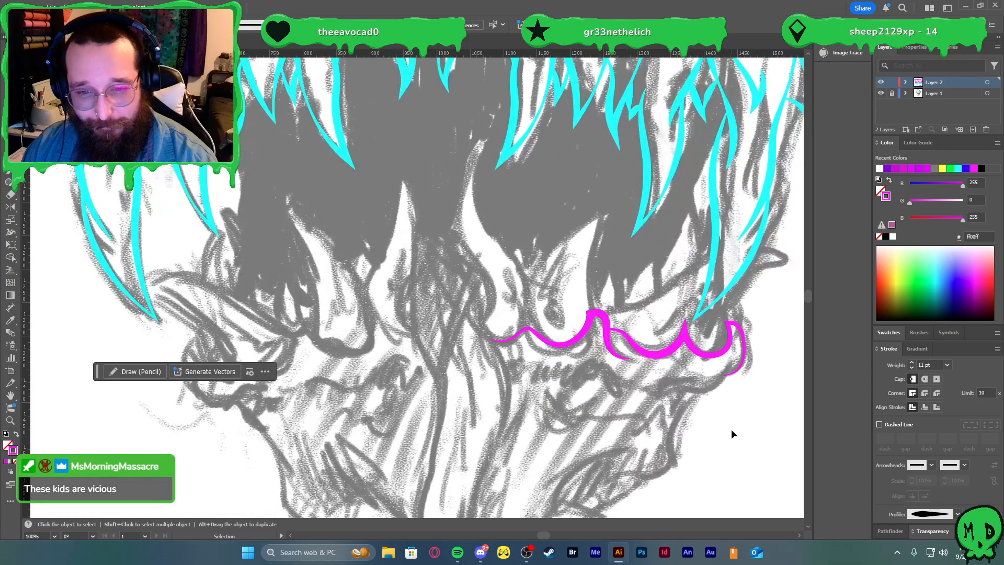
pyautogui.scroll(1, 698, 372)
pyautogui.scroll(-2, 700, 374)
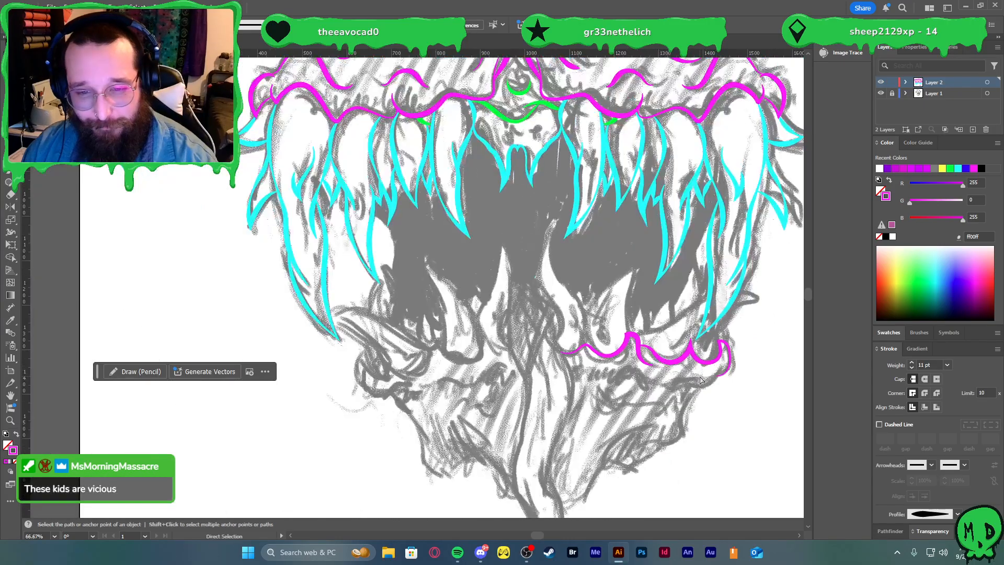
pyautogui.scroll(2, 663, 376)
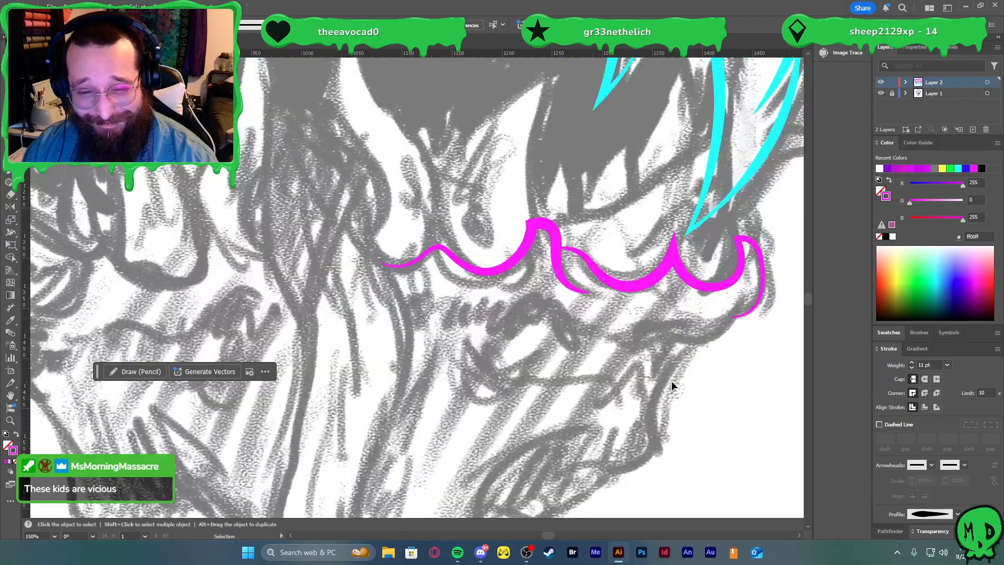
pyautogui.hscroll(-2, 671, 381)
pyautogui.scroll(-2, 625, 375)
pyautogui.scroll(2, 633, 368)
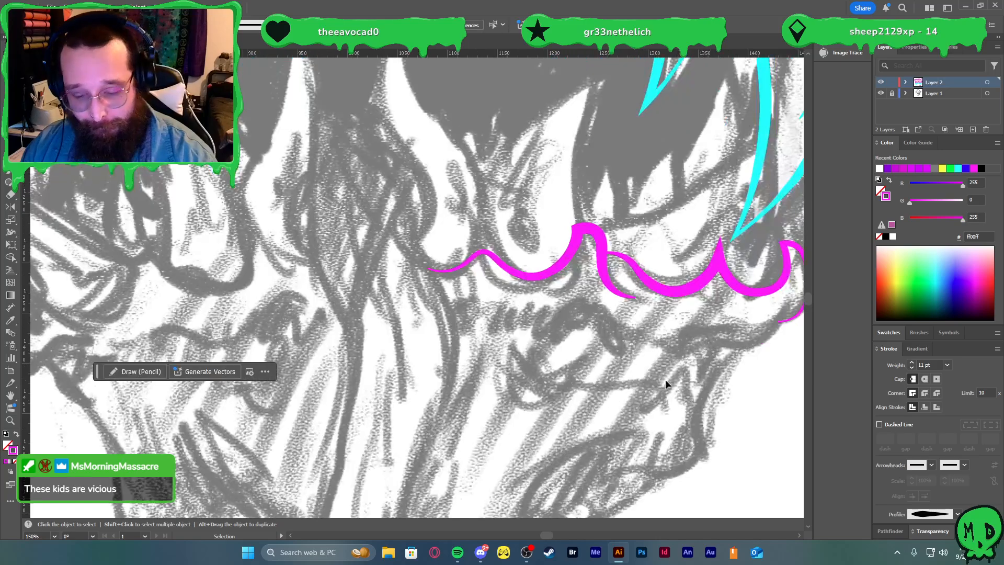
# - Trace a short rising curve with the Pen tool below the scalloped gum line, right of the central stem, and deselect it
pyautogui.hscroll(2, 714, 347)
pyautogui.press('p')
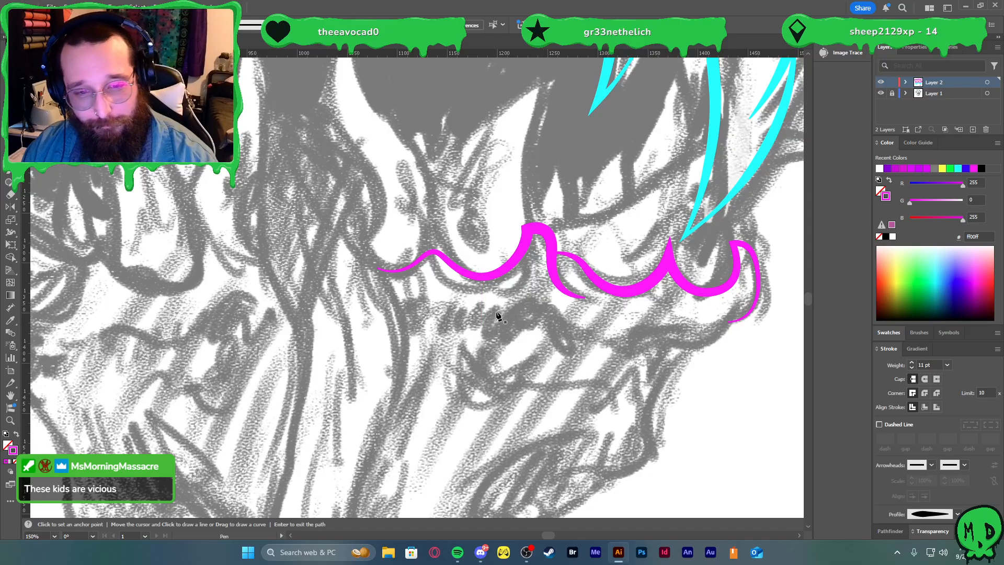
pyautogui.moveTo(474, 322); pyautogui.dragTo(497, 327)
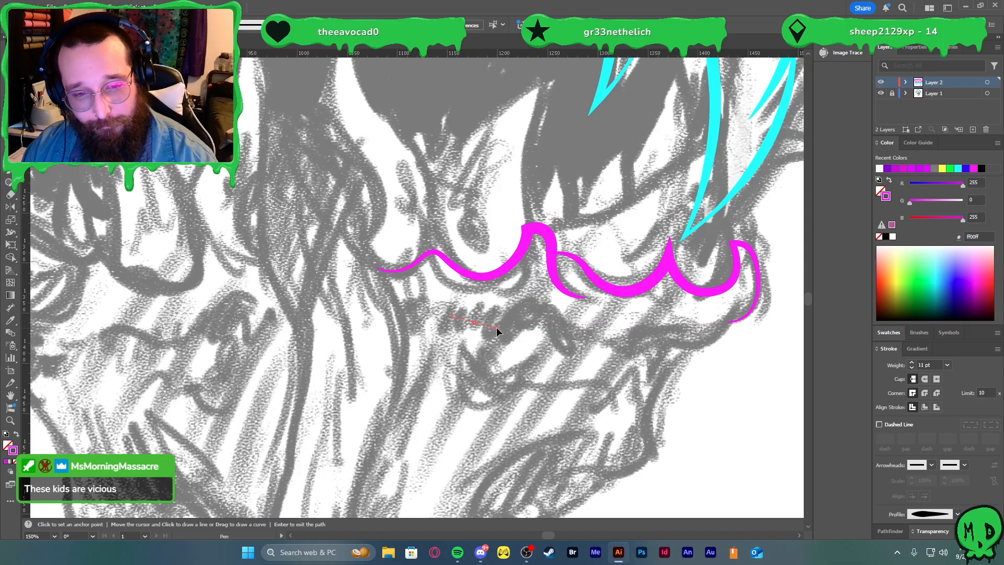
pyautogui.click(532, 302)
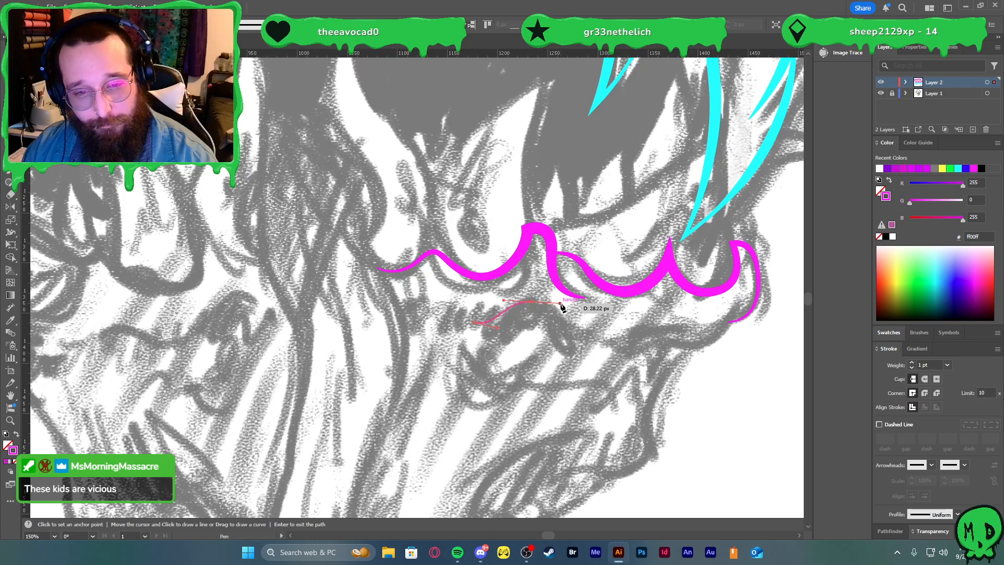
pyautogui.press('v')
pyautogui.click(597, 341)
# - Trace the gum's wavy lower edge with two overlapping Pen curves, running from the short curve out to the jaw's right-hand corner
pyautogui.press('p')
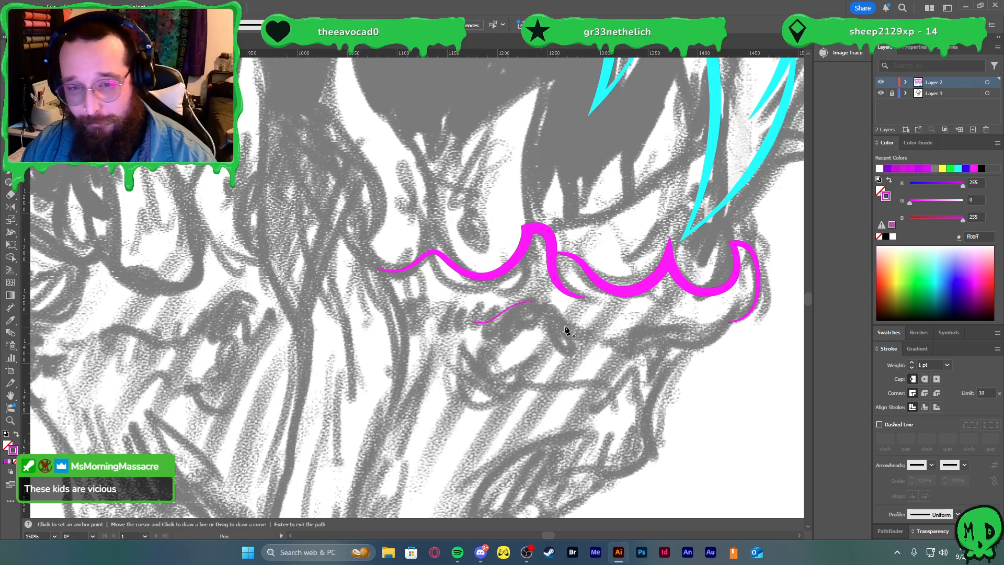
pyautogui.moveTo(552, 314); pyautogui.dragTo(561, 325)
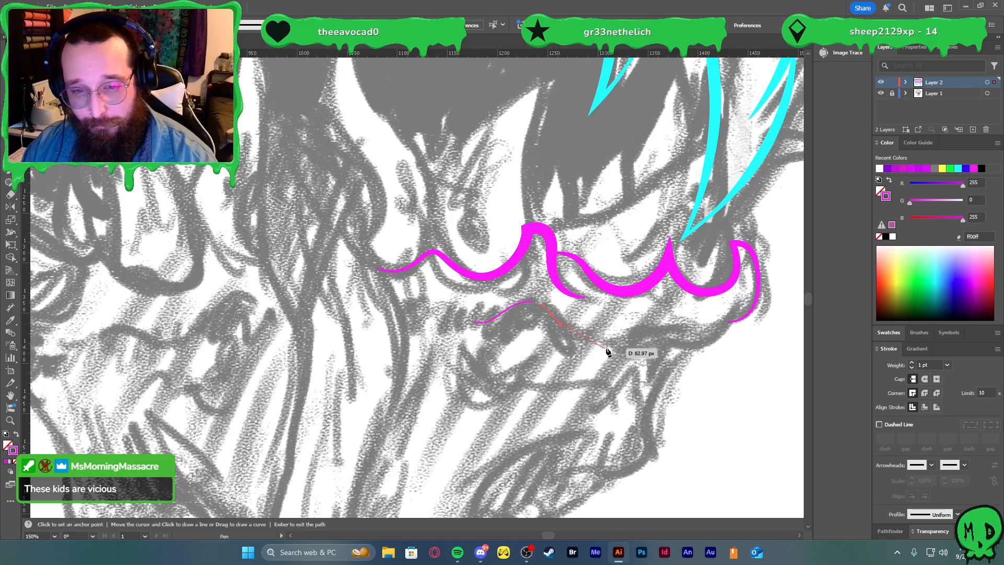
pyautogui.moveTo(611, 345); pyautogui.dragTo(709, 339)
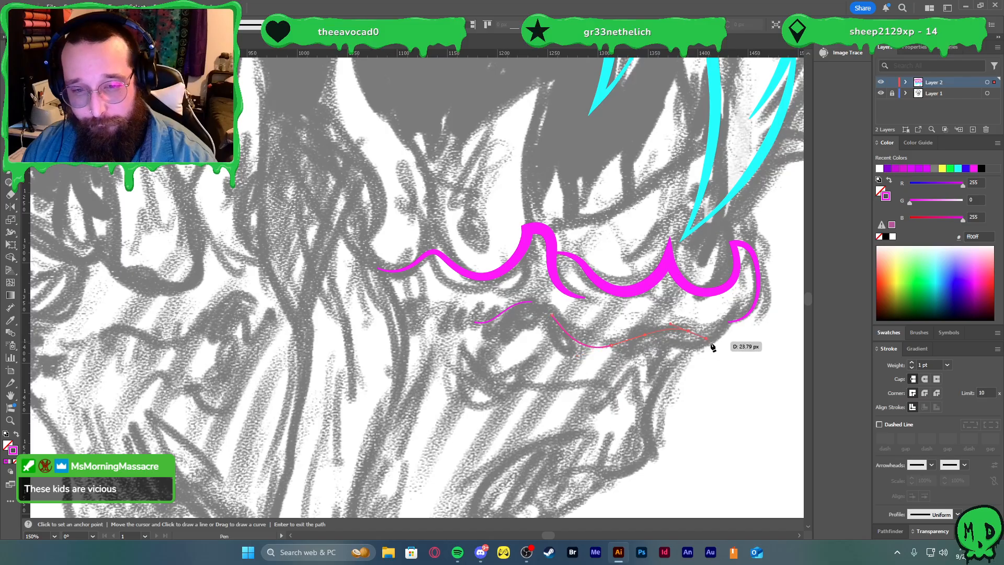
pyautogui.press('v')
pyautogui.click(716, 389)
pyautogui.press('p')
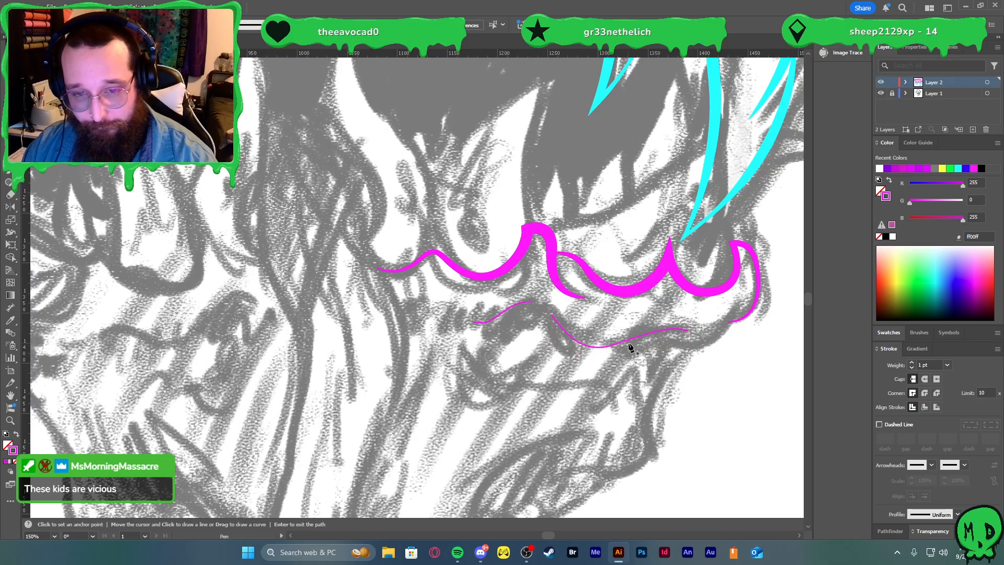
pyautogui.moveTo(630, 340); pyautogui.dragTo(736, 273)
pyautogui.press('v')
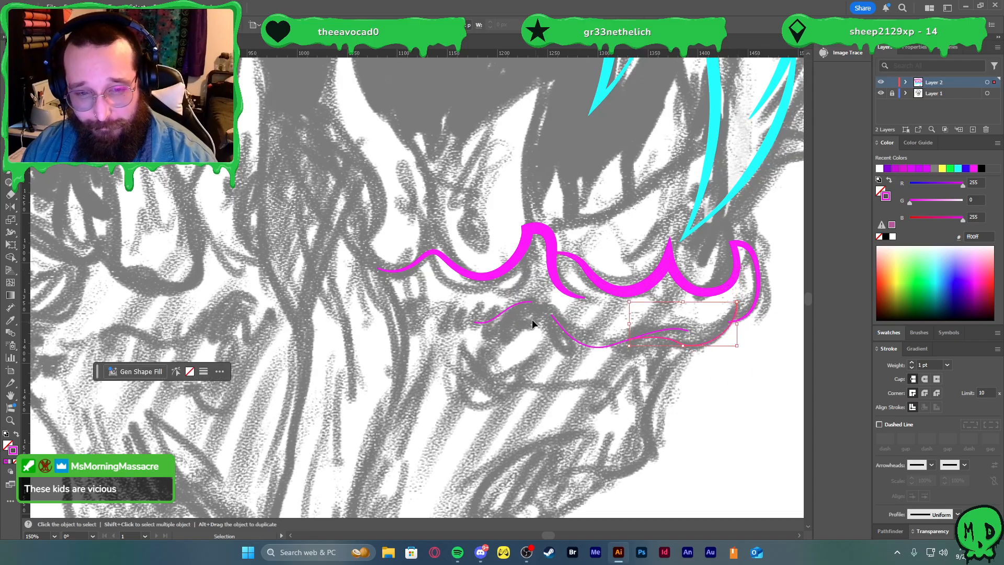
# - Trim the tip of the outer gum line where it crosses the new lower-edge curve using Shape Builder, and deselect
pyautogui.keyDown('shift'); pyautogui.click(749, 313); pyautogui.keyUp('shift')
pyautogui.hotkey('shift', 'm')
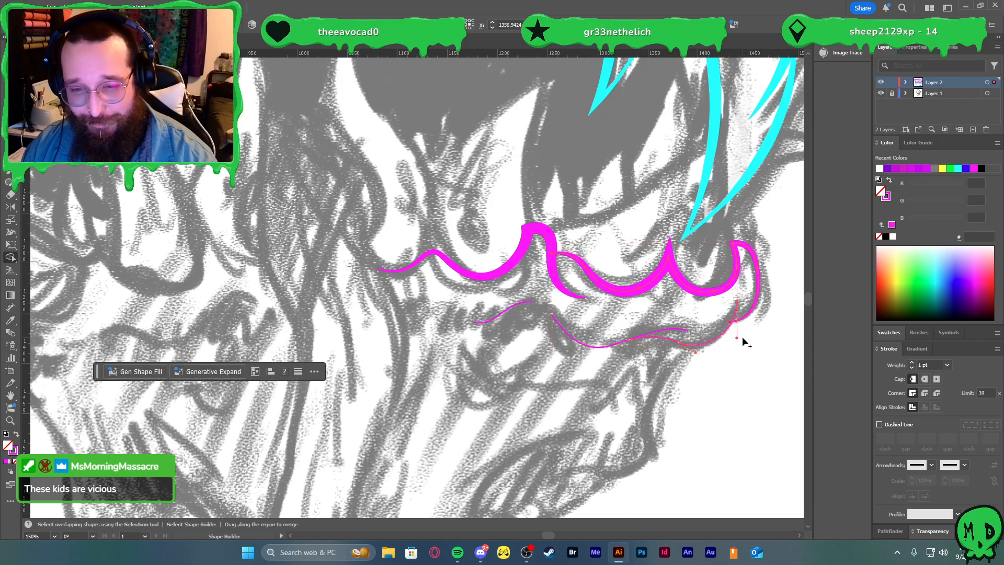
pyautogui.scroll(5, 741, 337)
pyautogui.keyDown('alt'); pyautogui.click(703, 308); pyautogui.keyUp('alt')
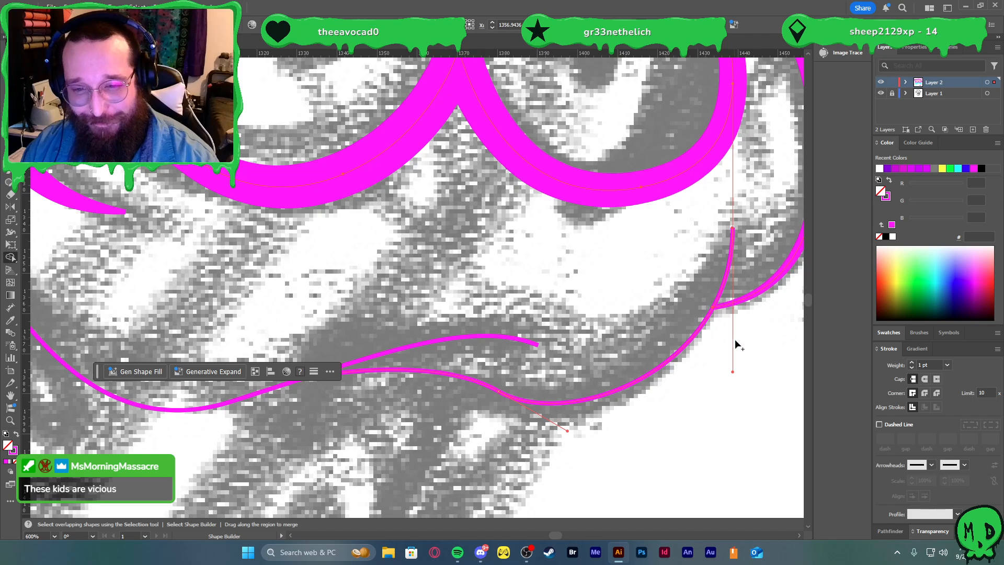
pyautogui.press('v')
pyautogui.click(728, 385)
pyautogui.scroll(-3, 724, 393)
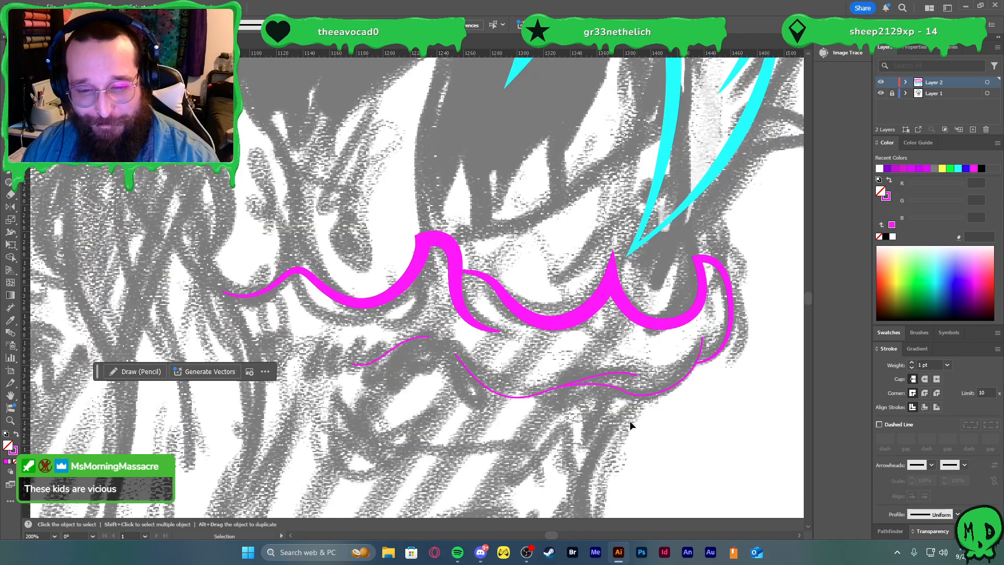
# - Give the three lower-edge curves the gum line's magenta stroke with the asymmetric leaf-shaped width profile at 8 pt, and deselect
pyautogui.click(569, 385)
pyautogui.press('i')
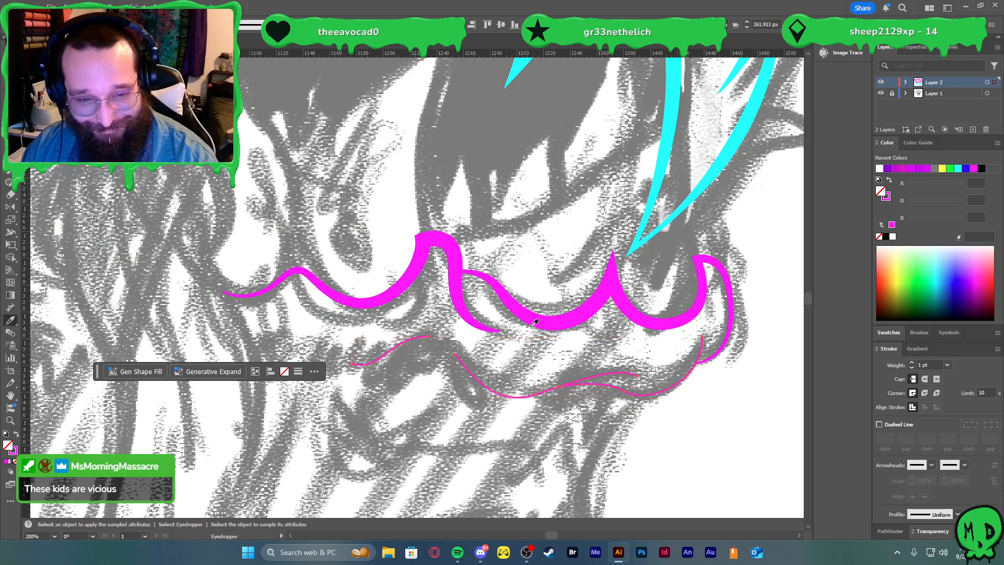
pyautogui.click(555, 323)
pyautogui.press('v')
pyautogui.click(957, 514)
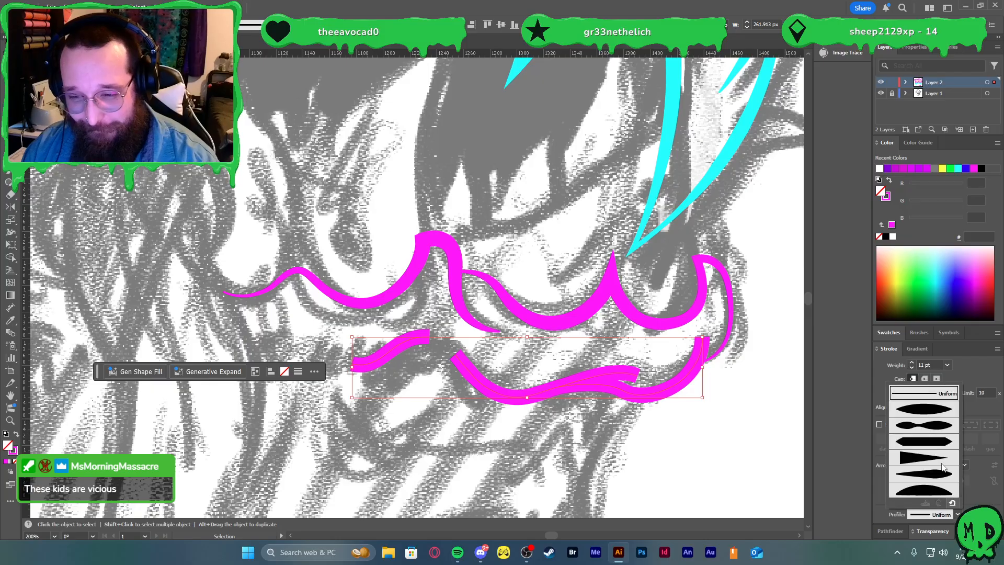
pyautogui.click(942, 475)
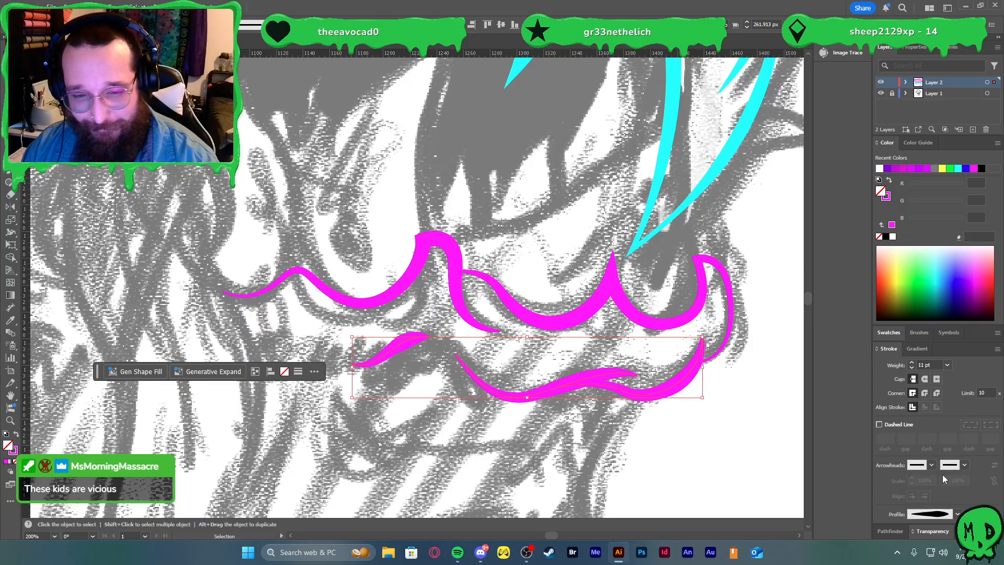
pyautogui.click(912, 367)
pyautogui.click(912, 368)
pyautogui.click(911, 368)
pyautogui.click(701, 448)
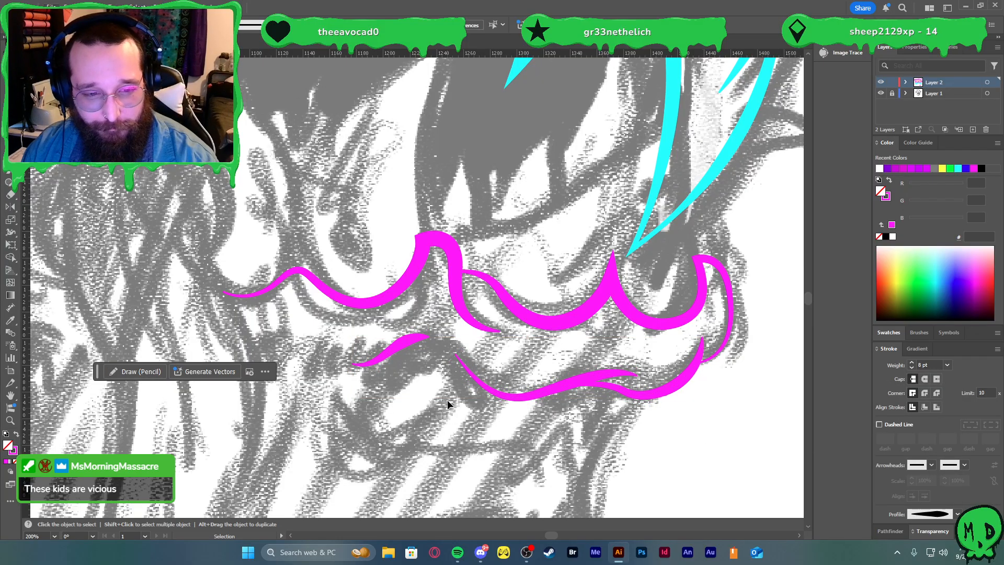
# - Flip the width profile of the short curve below the gum line so its thick end faces the central stem, and deselect
pyautogui.click(413, 345)
pyautogui.click(971, 514)
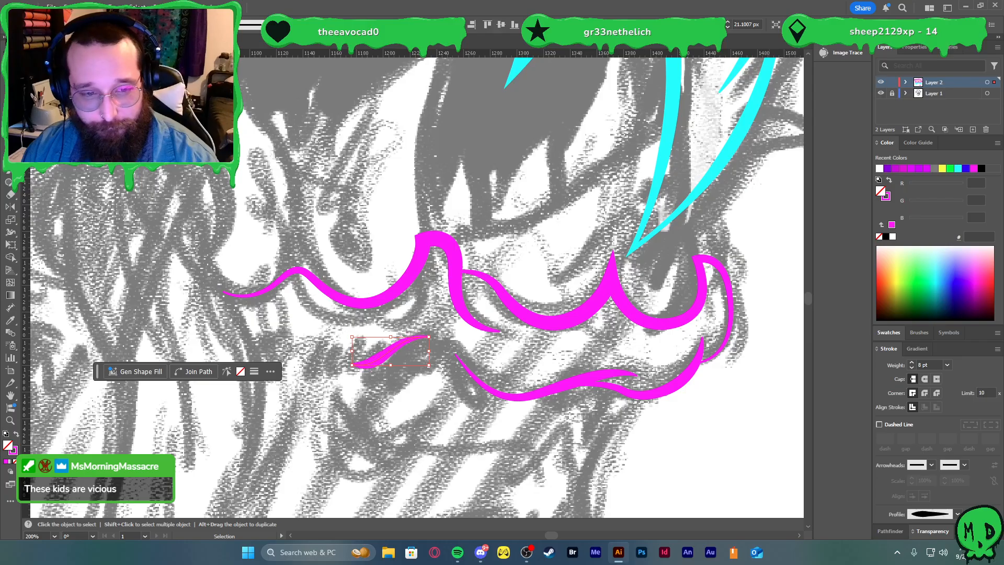
pyautogui.click(679, 447)
pyautogui.scroll(-2, 670, 442)
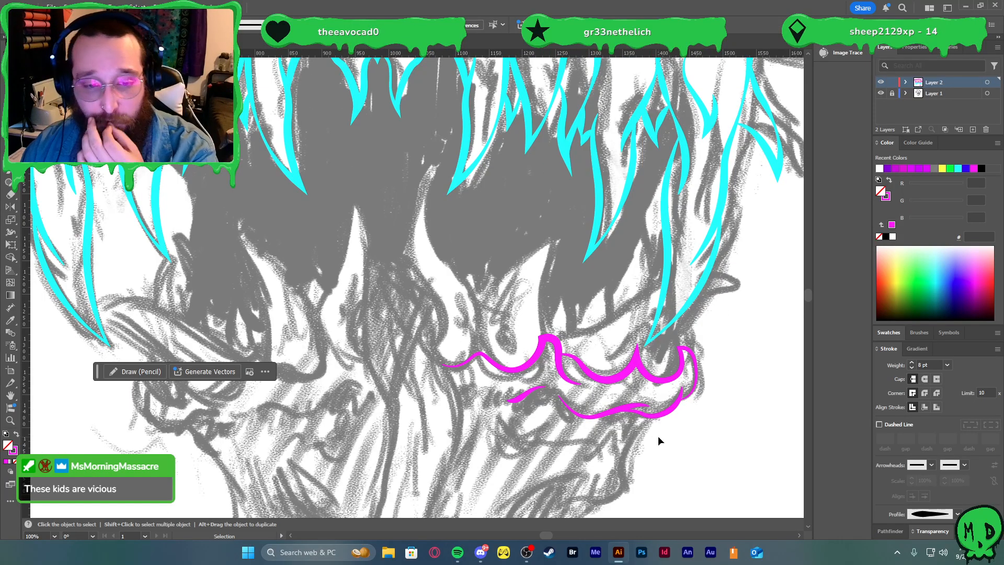
pyautogui.scroll(1, 609, 358)
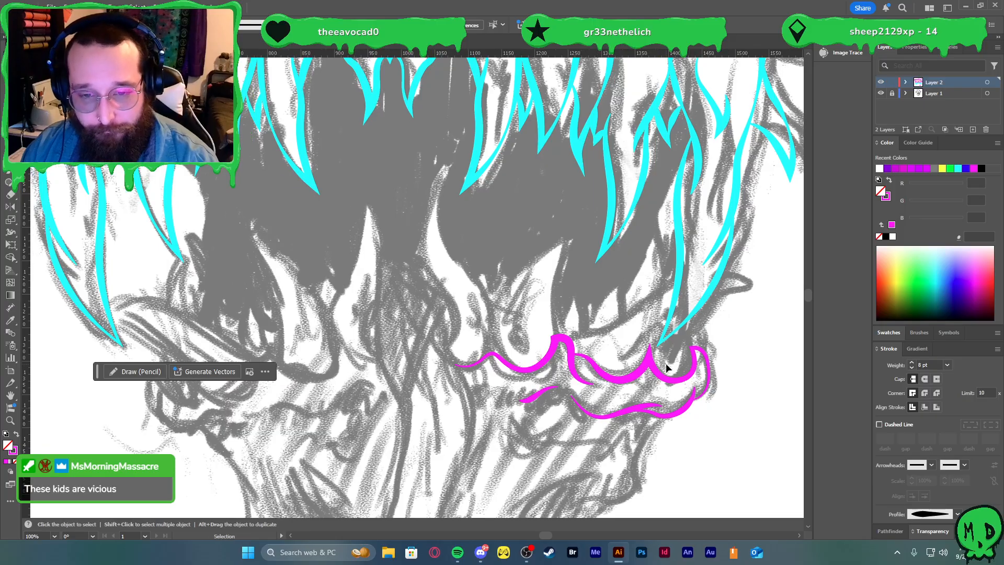
# - Round off the sharp peak between the two outer scallops of the lower gum line, and deselect the path
pyautogui.press('a')
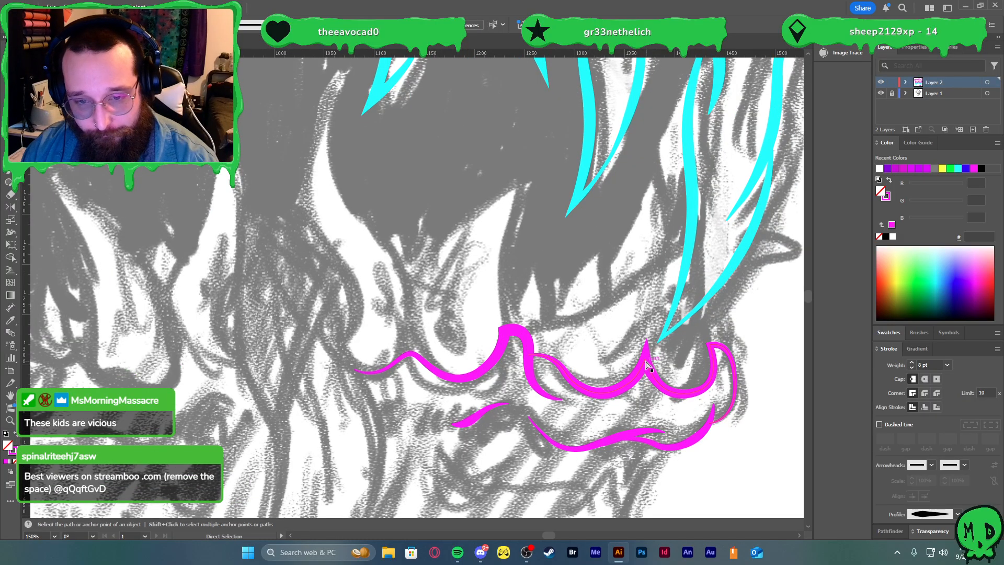
pyautogui.click(647, 362)
pyautogui.moveTo(648, 375); pyautogui.dragTo(646, 370)
pyautogui.press('v')
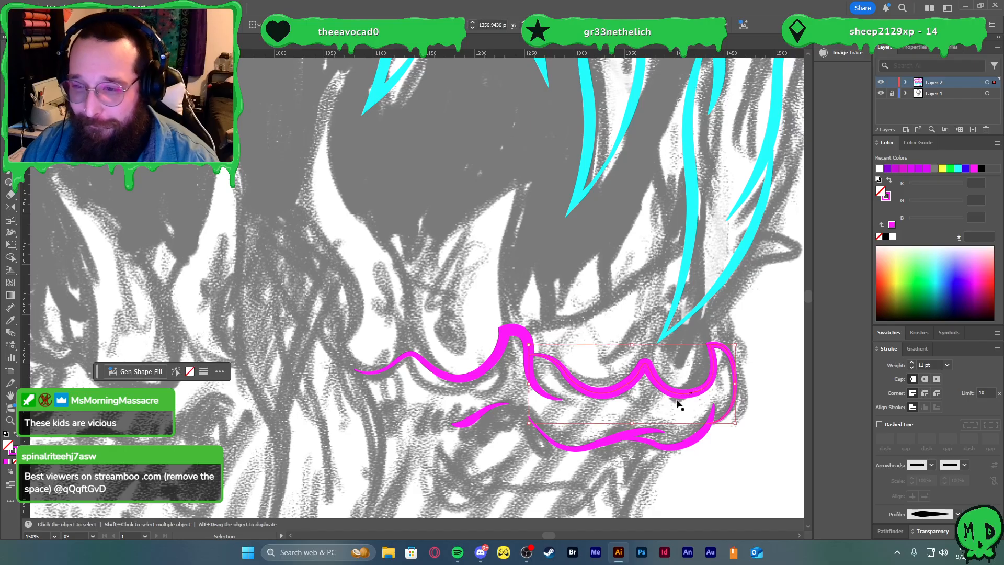
pyautogui.click(645, 407)
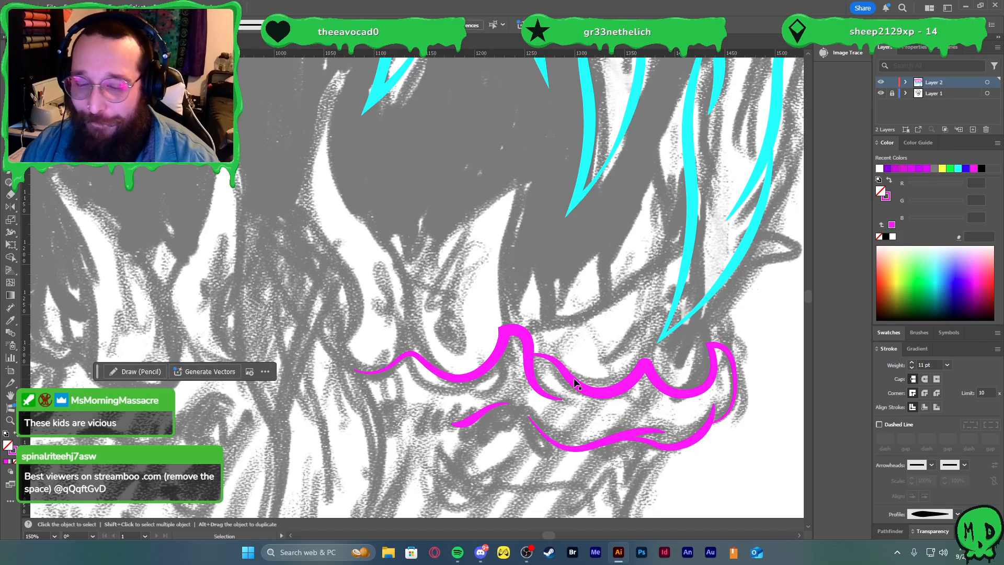
# - Try a vertically reflected copy of the lower gum strokes on the opposite half of the jaw, and delete the copy
pyautogui.scroll(-1, 578, 387)
pyautogui.hscroll(-2, 554, 416)
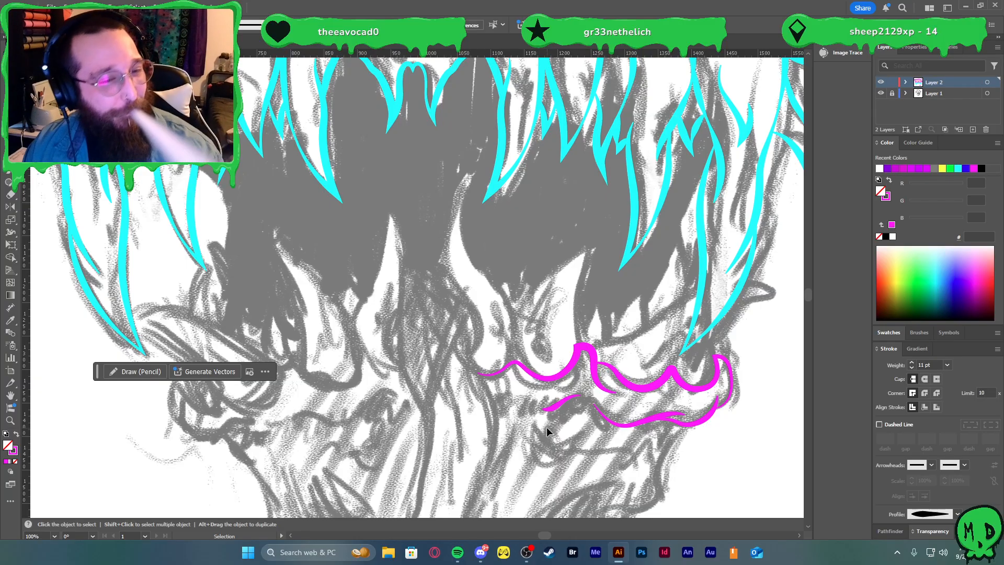
pyautogui.scroll(-1, 576, 445)
pyautogui.press('a')
pyautogui.hscroll(-3, 569, 441)
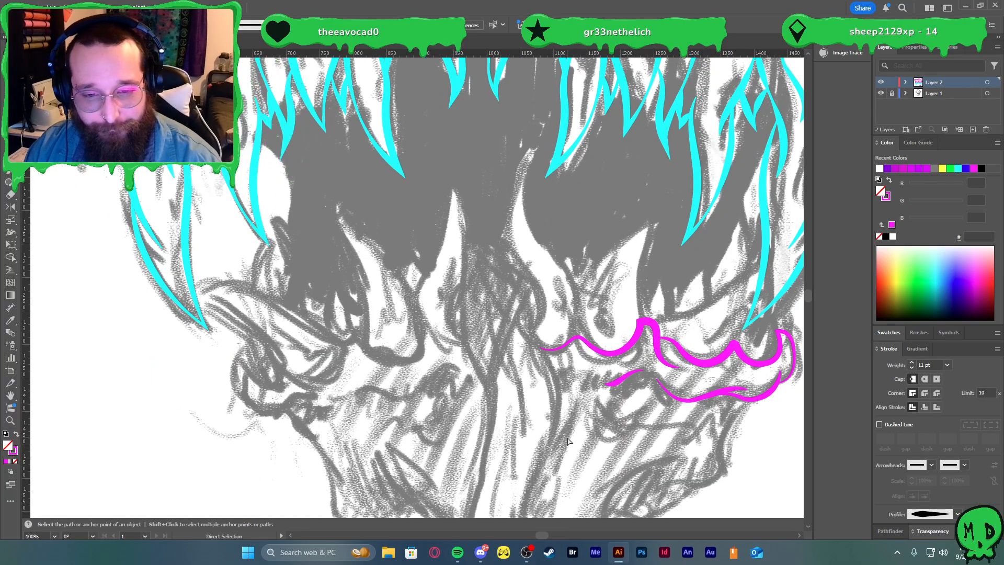
pyautogui.press('v')
pyautogui.hscroll(-2, 564, 444)
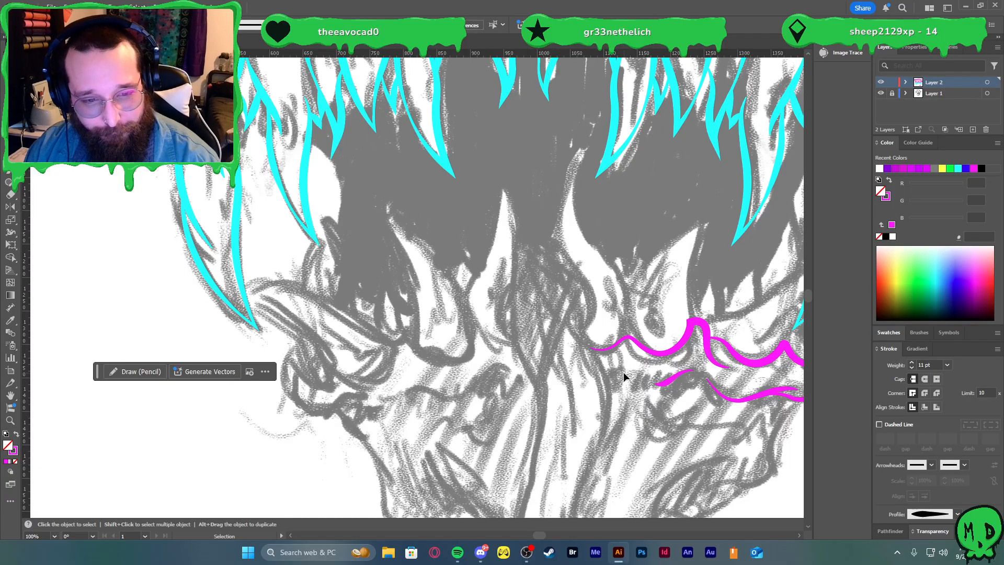
pyautogui.scroll(-1, 623, 372)
pyautogui.click(678, 375)
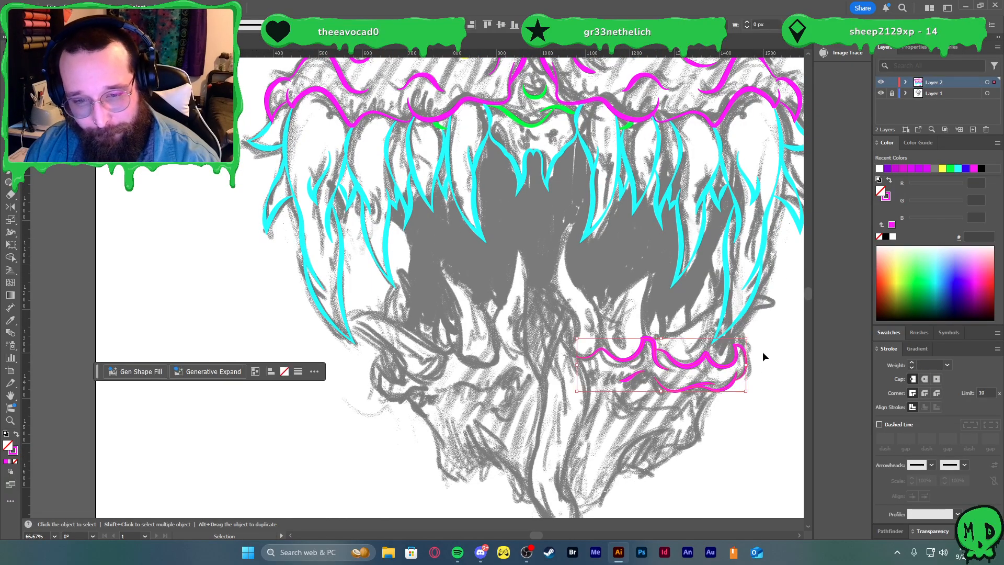
pyautogui.moveTo(669, 389); pyautogui.dragTo(491, 398)
pyautogui.rightClick(491, 398)
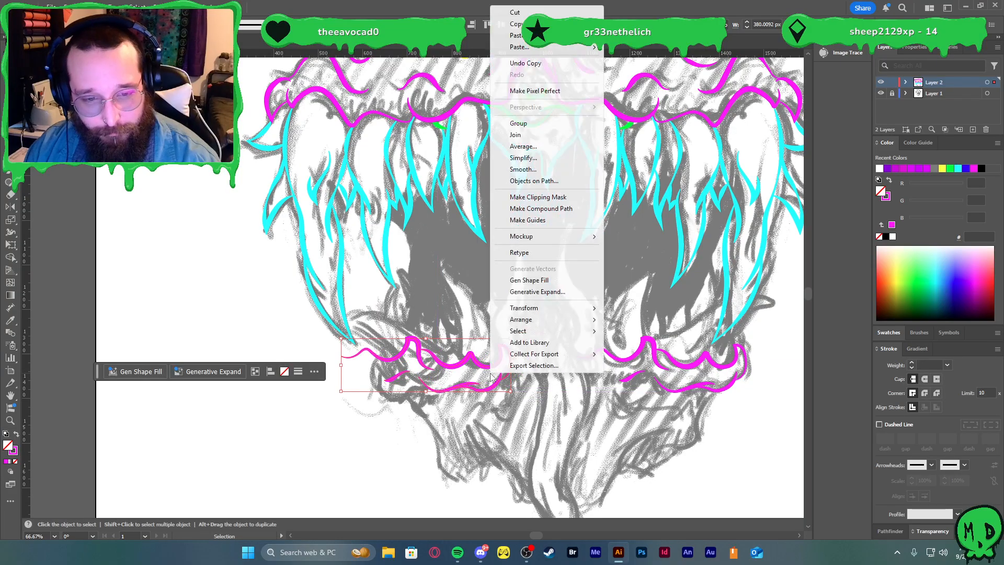
pyautogui.moveTo(528, 305)
pyautogui.click(635, 348)
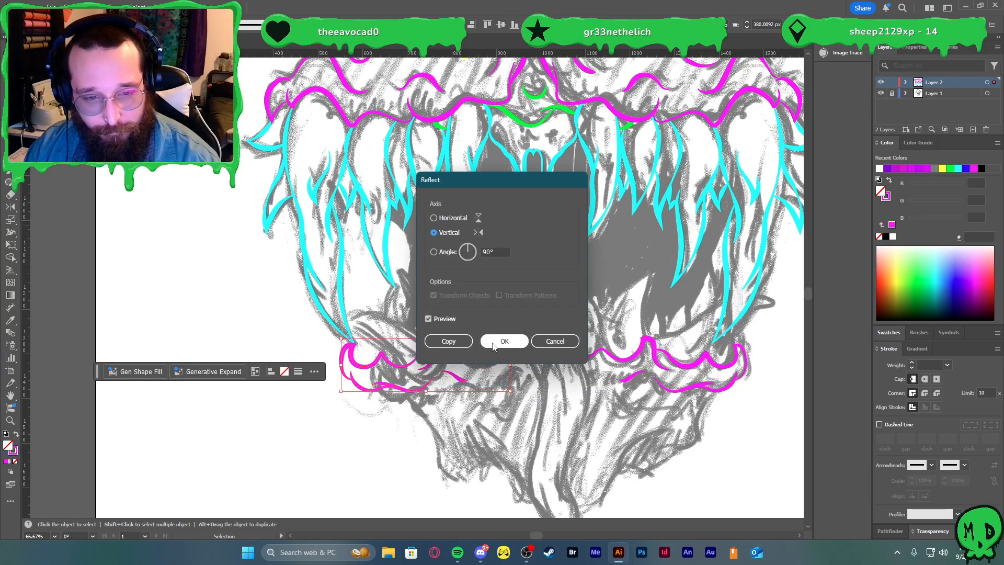
pyautogui.click(504, 342)
pyautogui.moveTo(388, 365); pyautogui.dragTo(426, 381)
pyautogui.press('a')
pyautogui.press('v')
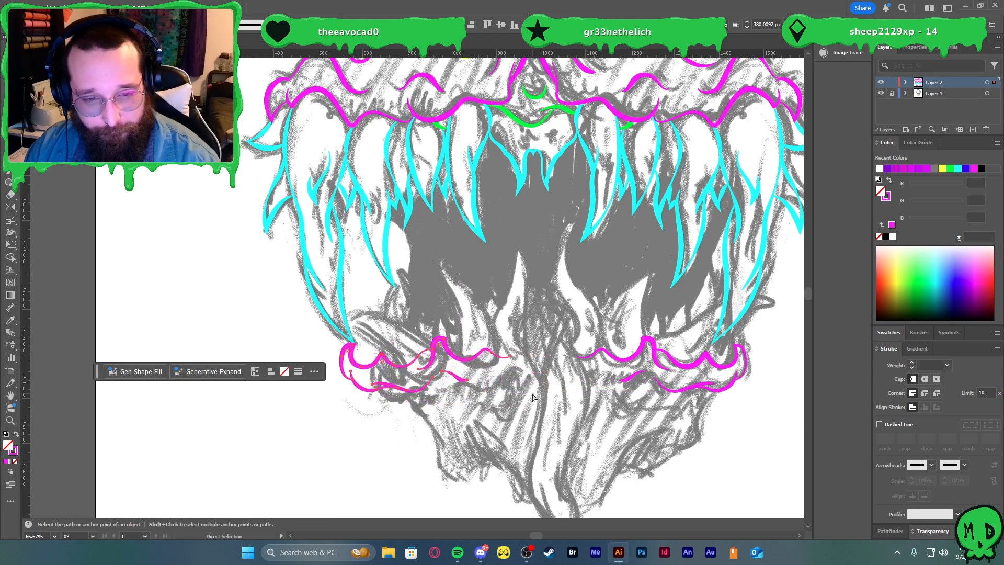
pyautogui.press('Delete')
# - Trace the gum line on the opposite half of the lower jaw with the Pen tool, from the central stem outward along the scalloped tooth bases
pyautogui.scroll(2, 449, 395)
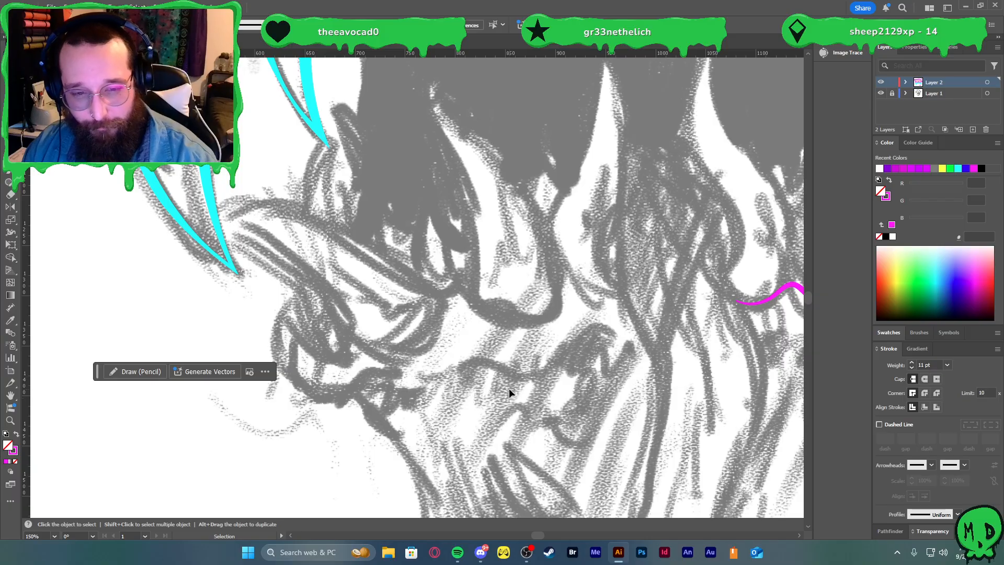
pyautogui.scroll(-1, 509, 388)
pyautogui.hscroll(1, 510, 387)
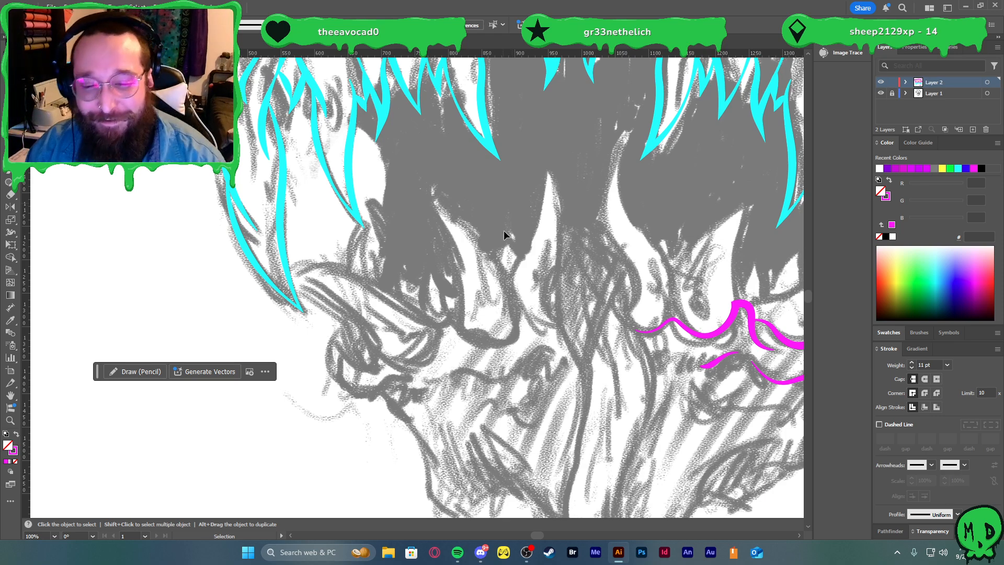
pyautogui.hscroll(2, 629, 347)
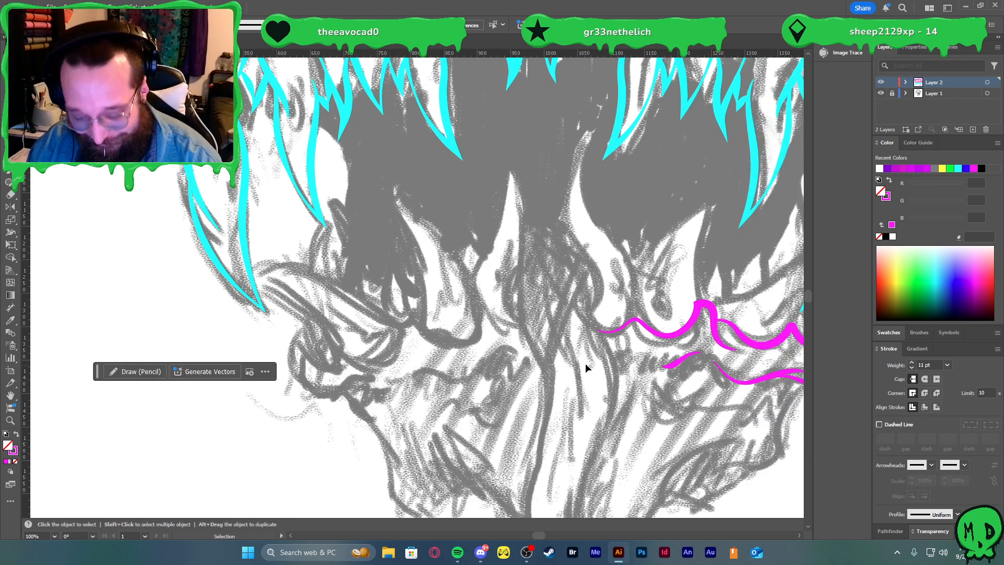
pyautogui.press('p')
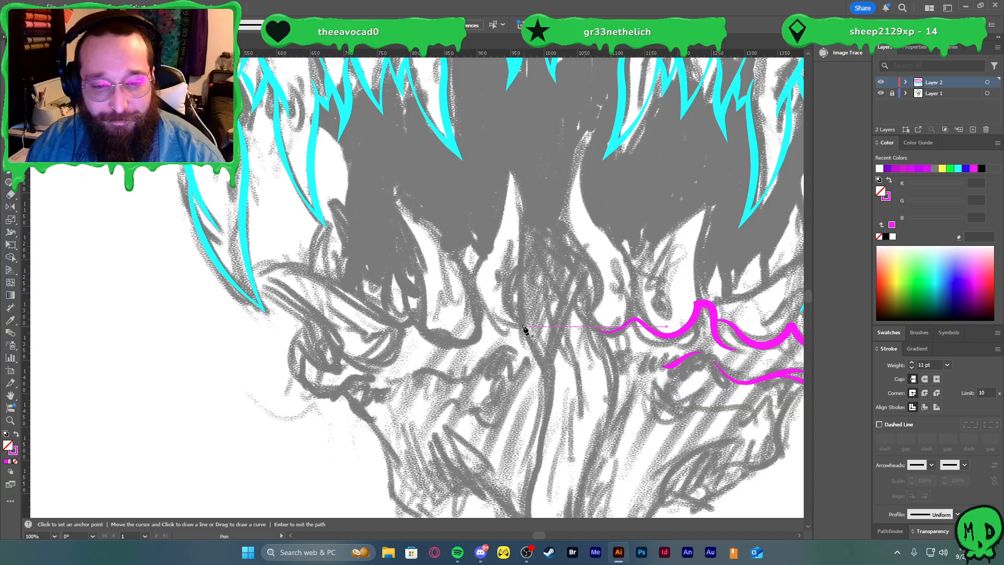
pyautogui.moveTo(493, 319)
pyautogui.mouseDown()
pyautogui.moveTo(468, 311)
pyautogui.moveTo(444, 340)
pyautogui.moveTo(418, 326)
pyautogui.moveTo(435, 324)
pyautogui.moveTo(445, 293)
pyautogui.mouseUp()
pyautogui.scroll(-1, 433, 322)
pyautogui.hscroll(-2, 434, 323)
pyautogui.hotkey('ctrl', 'z')
pyautogui.hotkey('ctrl', 'z')
pyautogui.hotkey('ctrl', 'z')
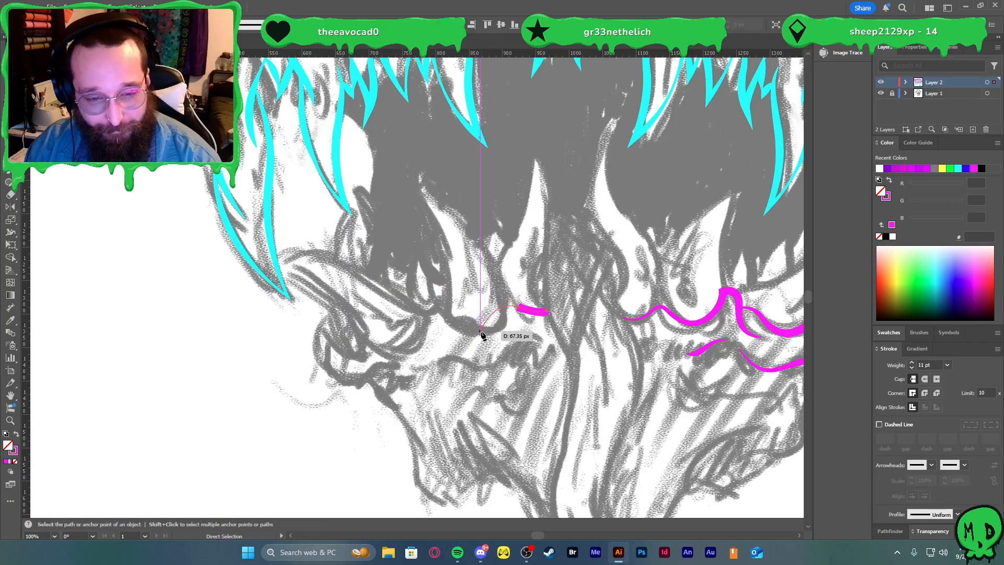
pyautogui.moveTo(450, 348)
pyautogui.mouseDown()
pyautogui.moveTo(401, 366)
pyautogui.moveTo(354, 344)
pyautogui.mouseUp()
pyautogui.hscroll(-2, 386, 325)
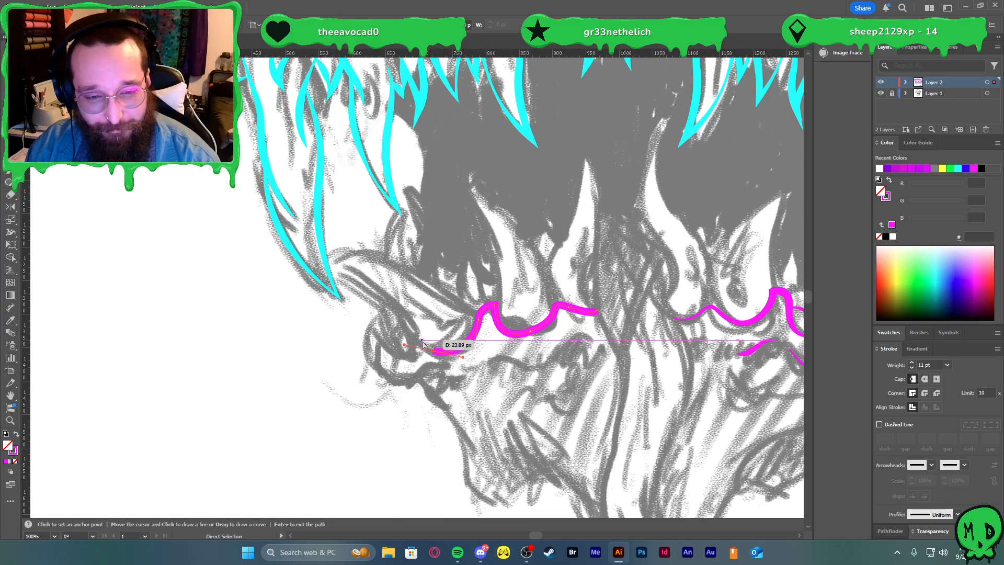
# - Extend the gum line outward over the last small peak, finish it with a short downward hook, and deselect it
pyautogui.moveTo(423, 345); pyautogui.dragTo(393, 363)
pyautogui.hotkey('ctrl', 'z')
pyautogui.scroll(2, 417, 350)
pyautogui.press('b')
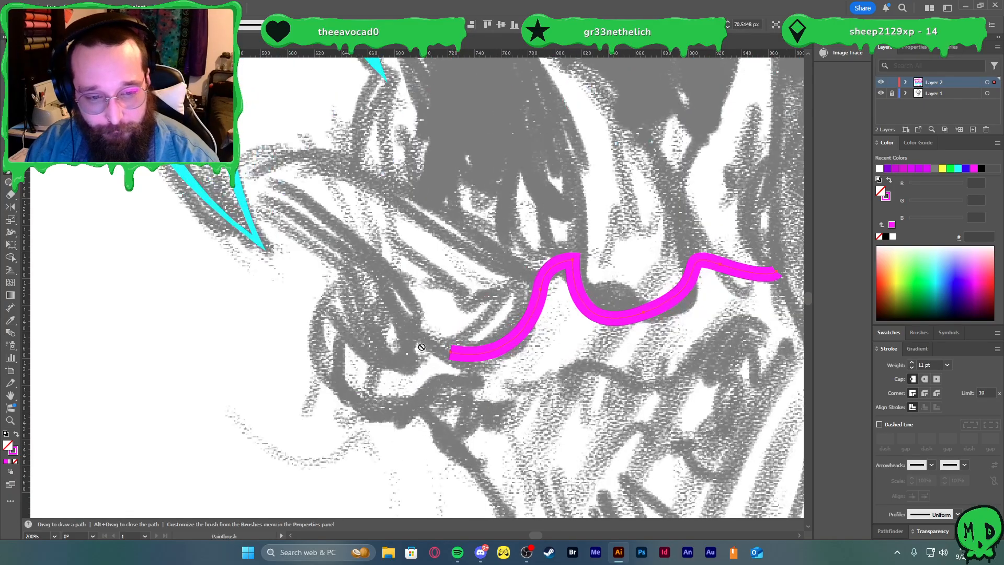
pyautogui.press('p')
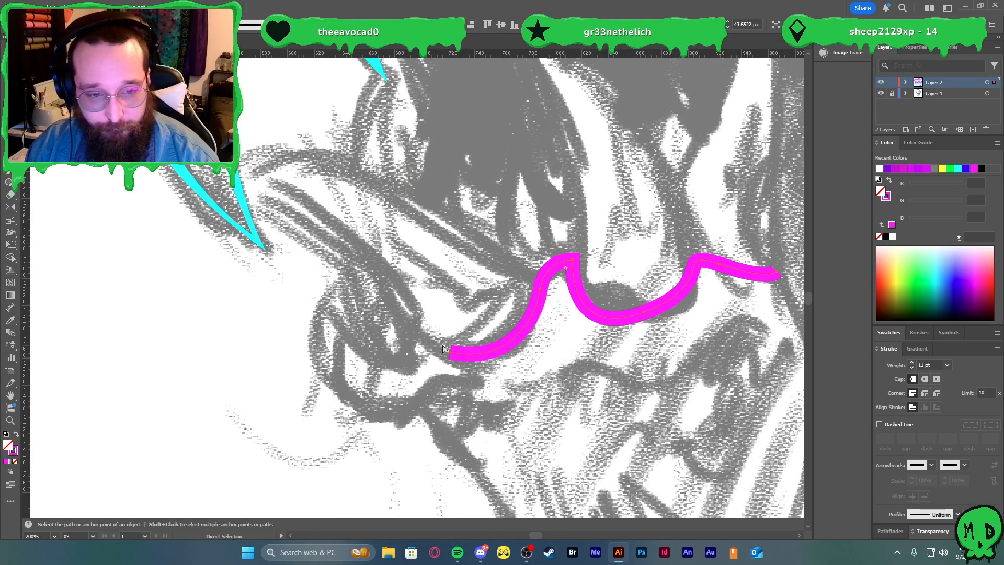
pyautogui.click(449, 351)
pyautogui.moveTo(413, 332); pyautogui.dragTo(402, 323)
pyautogui.moveTo(396, 361); pyautogui.dragTo(377, 362)
pyautogui.press('v')
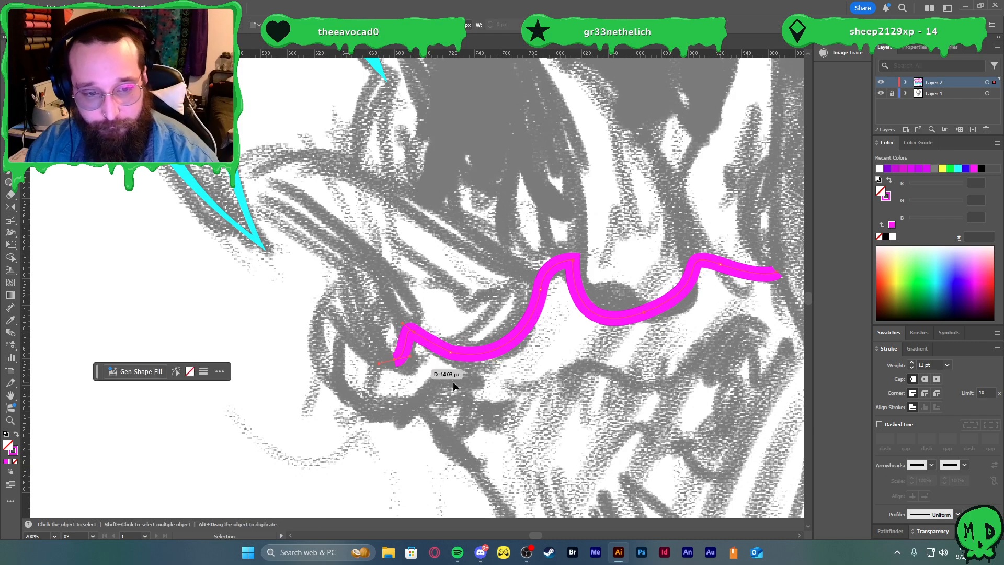
pyautogui.click(450, 382)
# - Trace the curled outer end of the gum with the Pen tool, and undo its lower segments
pyautogui.press('p')
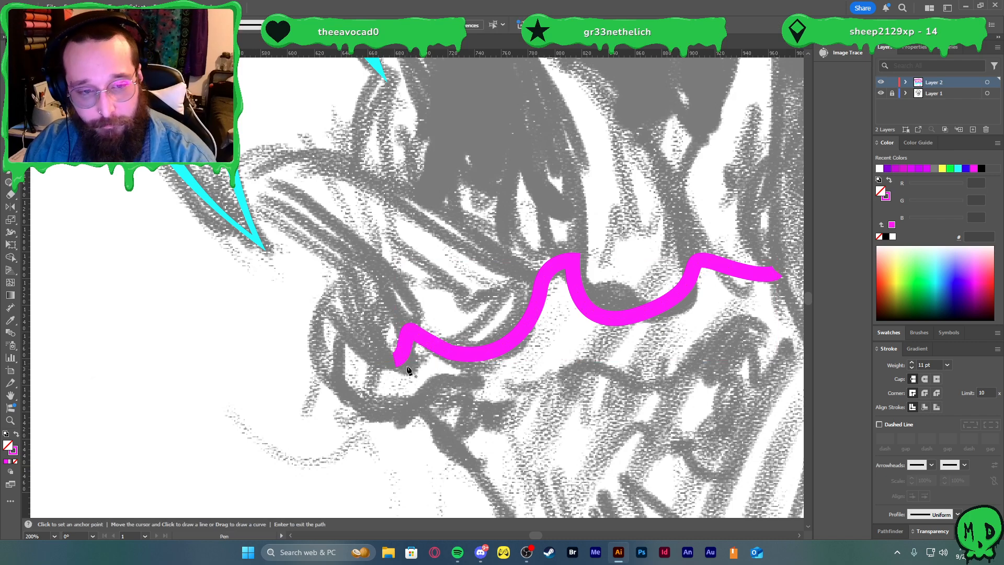
pyautogui.click(367, 352)
pyautogui.moveTo(348, 333); pyautogui.dragTo(345, 428)
pyautogui.moveTo(408, 411); pyautogui.dragTo(418, 405)
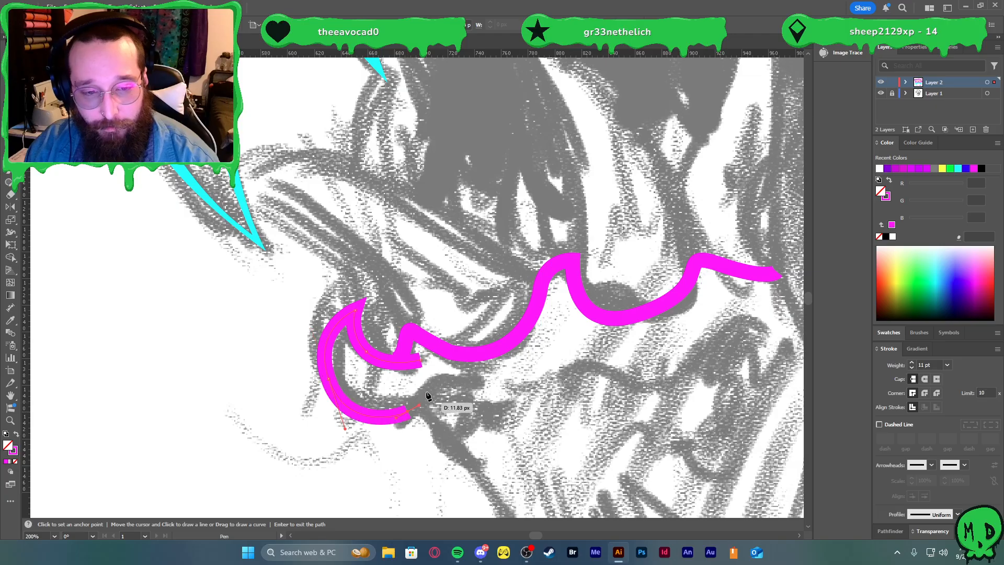
pyautogui.moveTo(475, 386); pyautogui.dragTo(499, 395)
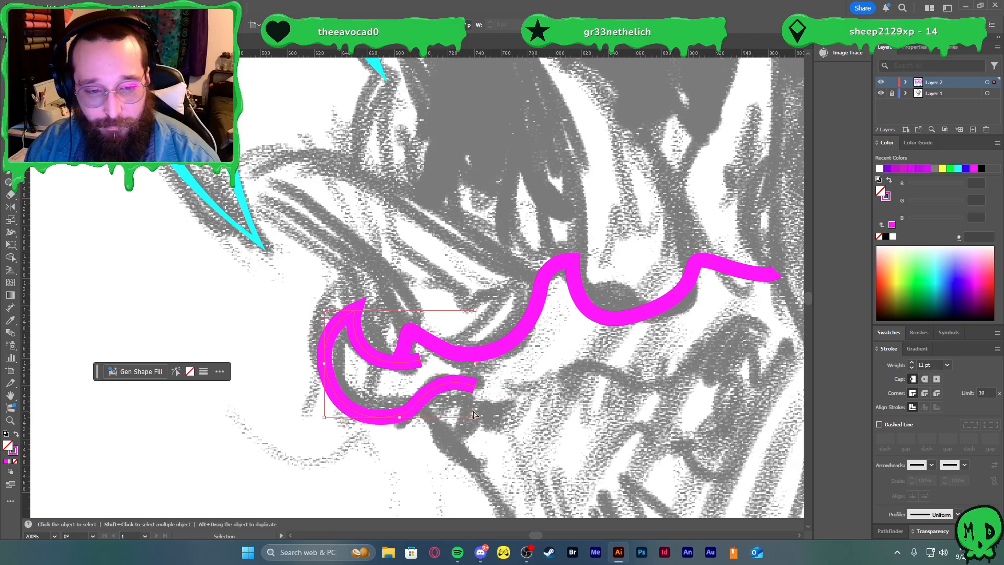
pyautogui.hotkey('ctrl', 'z')
pyautogui.hotkey('ctrl', 'z')
pyautogui.press('p')
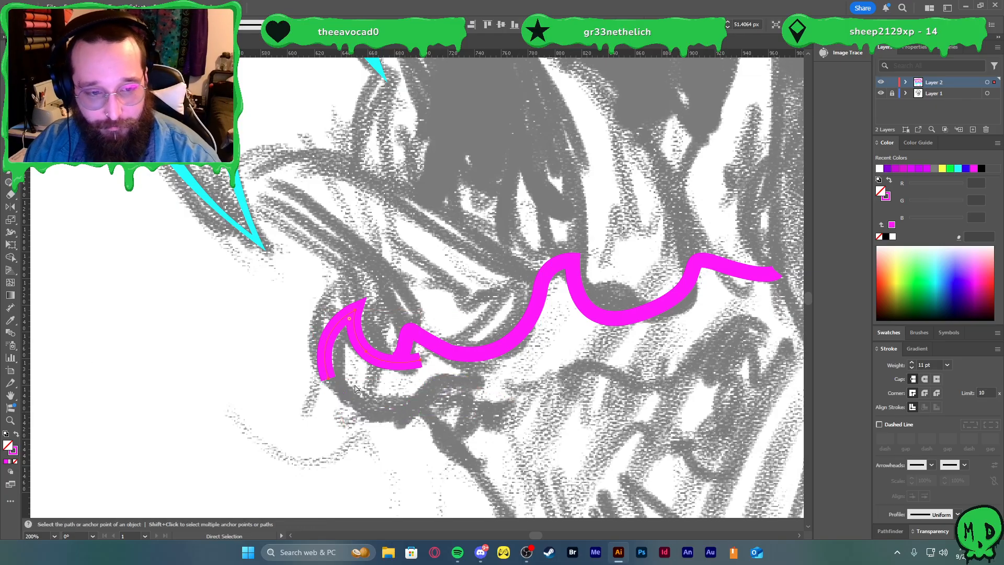
pyautogui.hotkey('ctrl', 'z')
# - Redraw the curl around the gum's outer edge and back inward along its lower edge, and end the path
pyautogui.moveTo(335, 374); pyautogui.dragTo(347, 420)
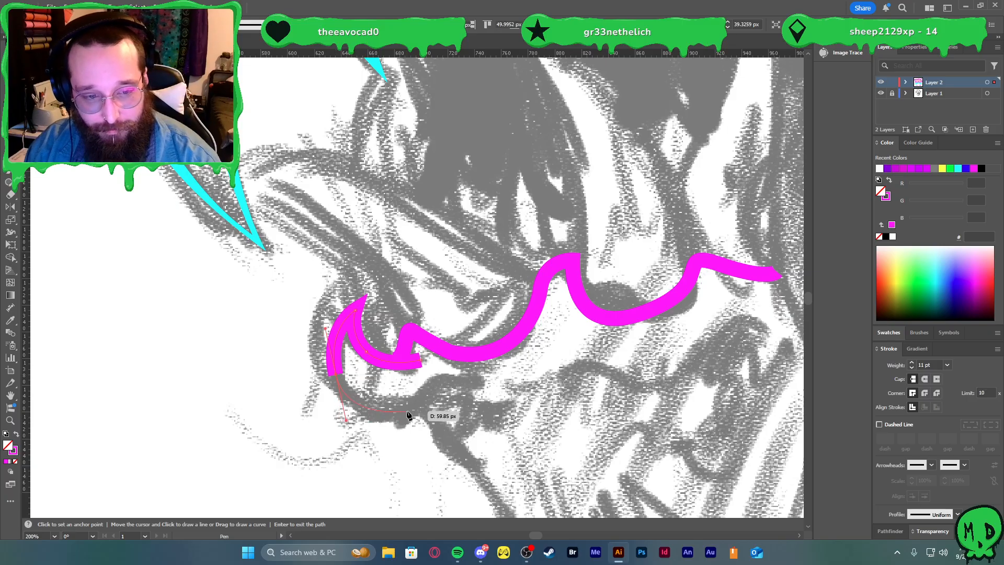
pyautogui.moveTo(428, 397); pyautogui.dragTo(429, 396)
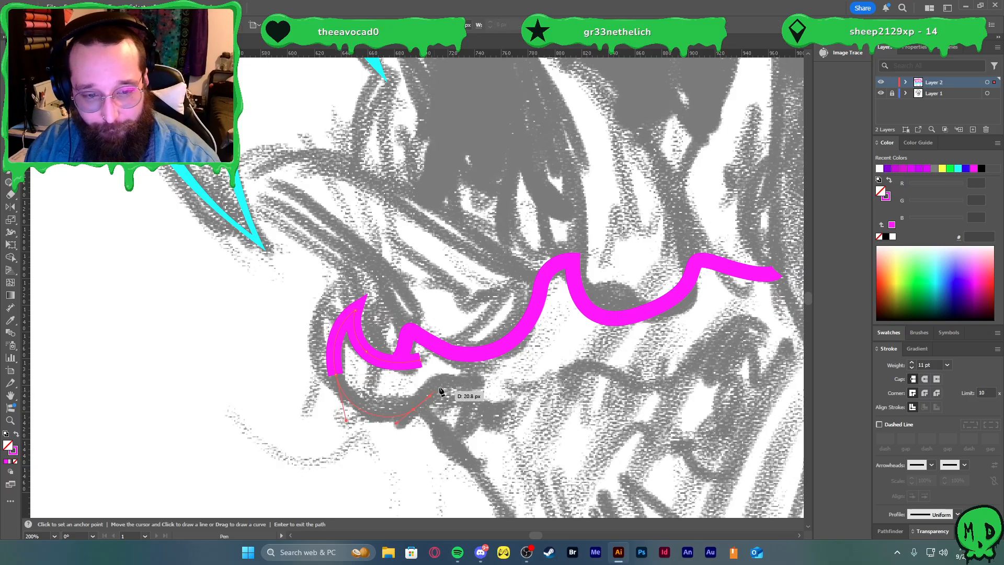
pyautogui.click(479, 384)
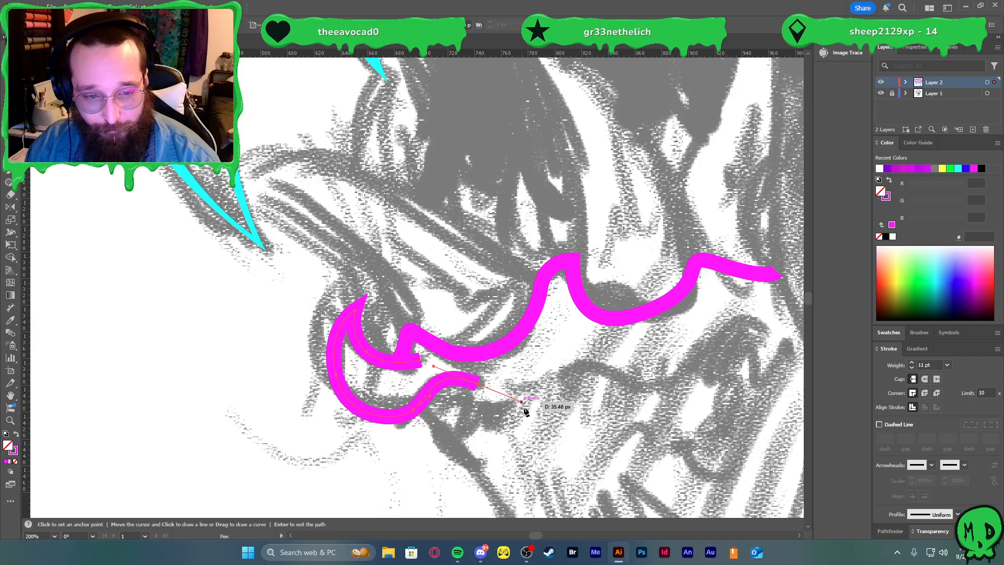
pyautogui.press('Return')
# - Apply the asymmetric leaf-shaped width profile to the new gum line and the outer curl
pyautogui.scroll(-4, 541, 416)
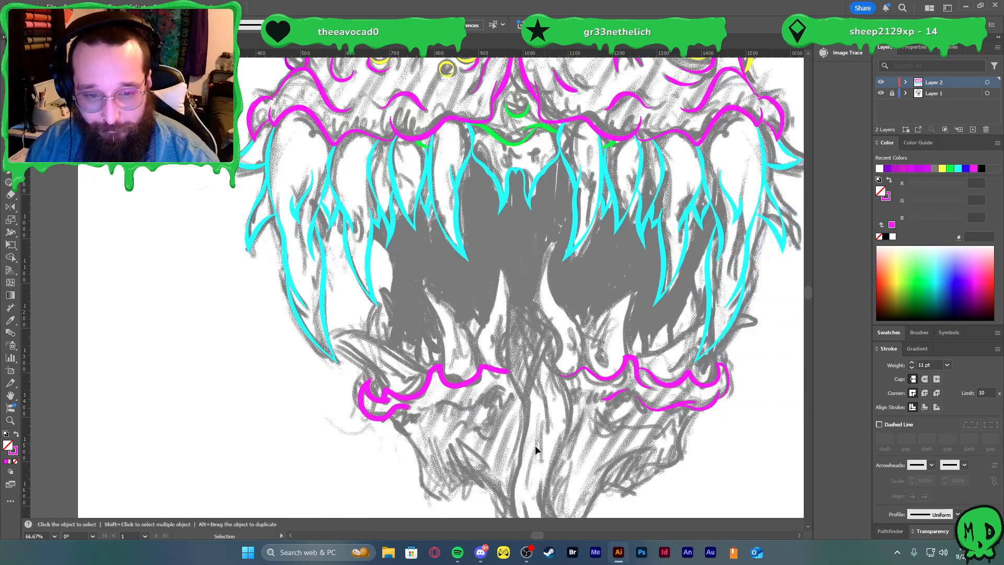
pyautogui.scroll(3, 470, 366)
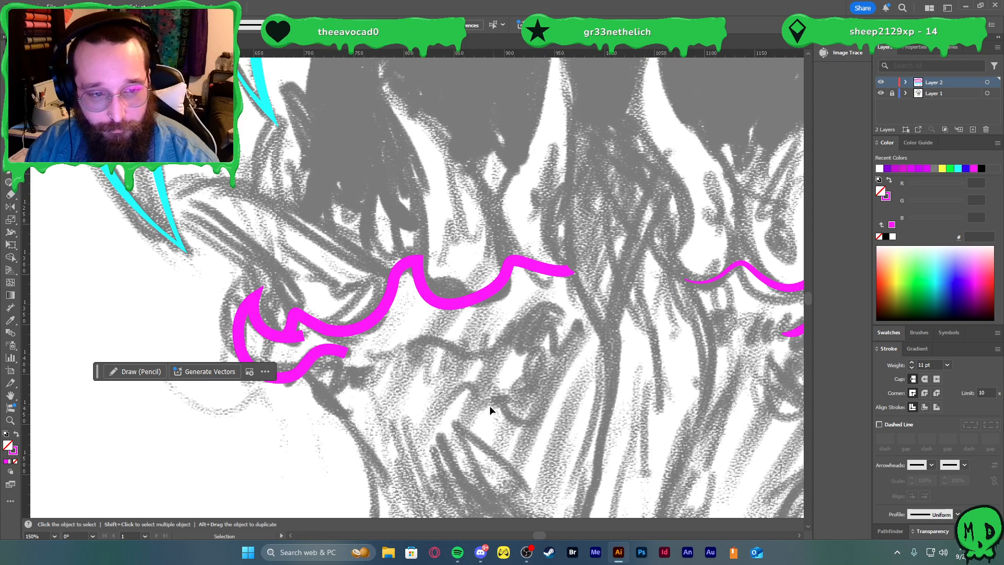
pyautogui.moveTo(489, 406); pyautogui.dragTo(294, 279)
pyautogui.click(957, 514)
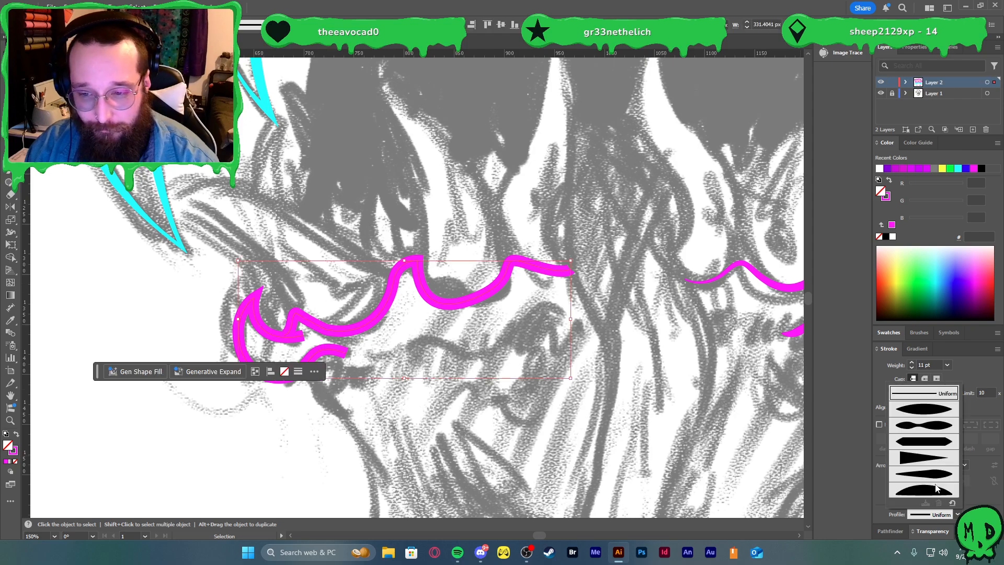
pyautogui.click(934, 472)
# - Move the gum line's outer end anchor slightly outward so its tip meets the curl's inner stroke, and deselect
pyautogui.scroll(3, 270, 333)
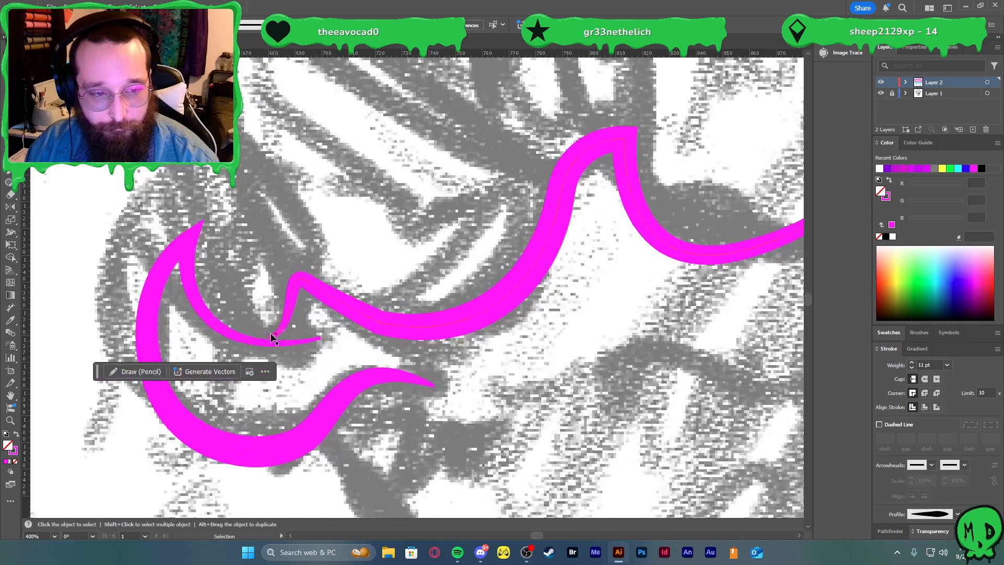
pyautogui.press('a')
pyautogui.click(267, 341)
pyautogui.moveTo(267, 340); pyautogui.dragTo(256, 341)
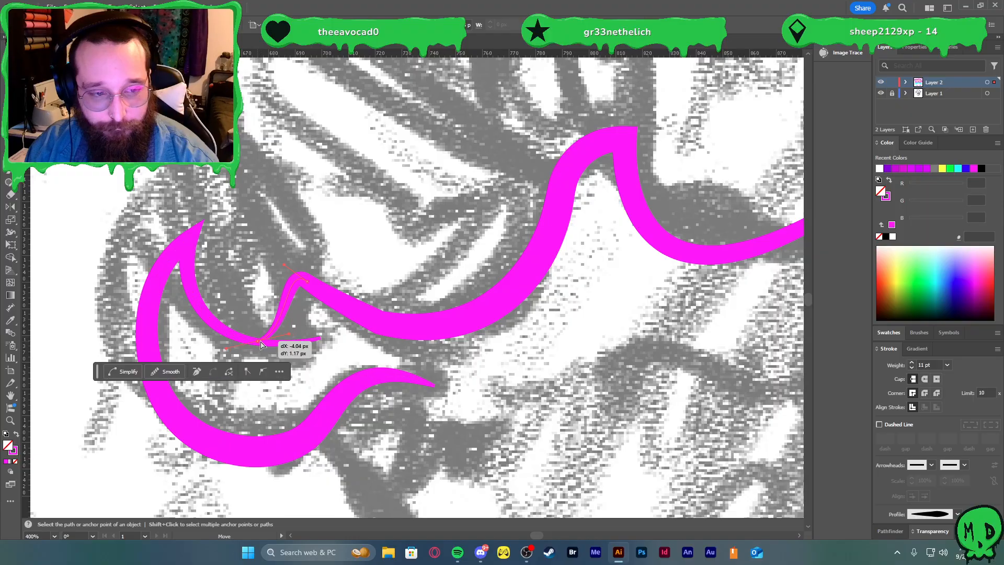
pyautogui.click(330, 370)
# - Draw a wavy curve below the new gum line along the sketched lower gum edge, ending near the central stem
pyautogui.scroll(-2, 331, 370)
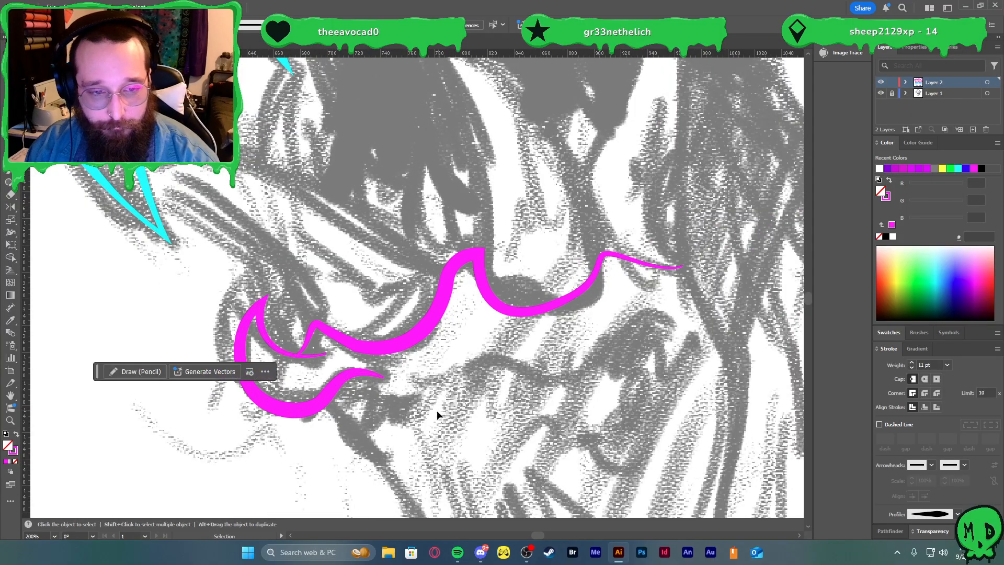
pyautogui.scroll(-1, 440, 410)
pyautogui.hscroll(2, 515, 378)
pyautogui.press('p')
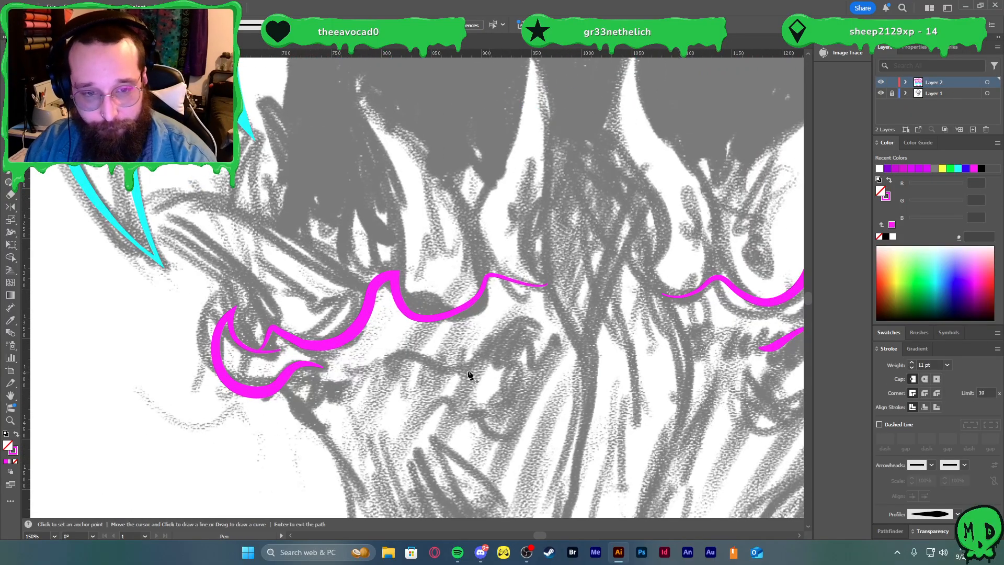
pyautogui.click(384, 359)
pyautogui.moveTo(411, 355); pyautogui.dragTo(425, 363)
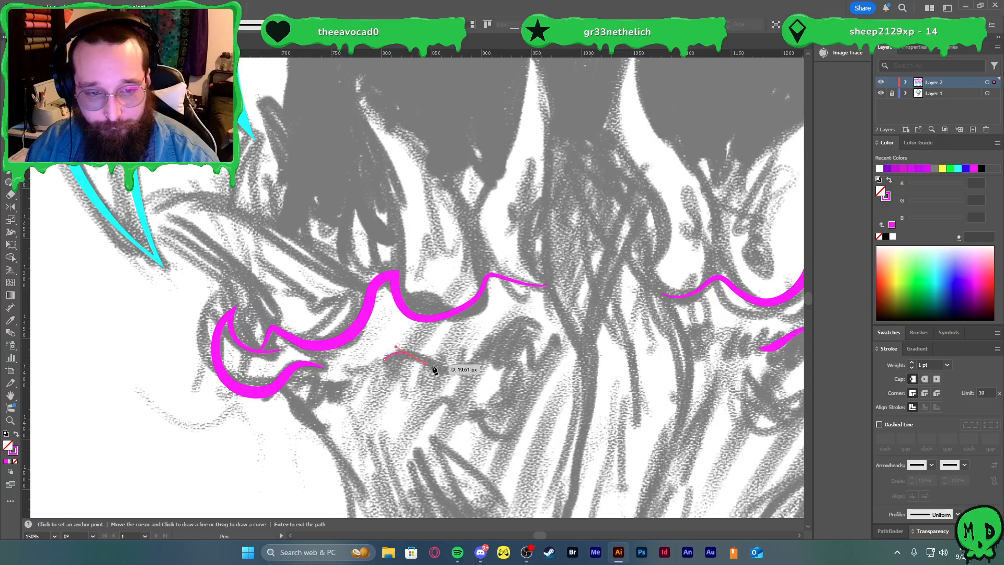
pyautogui.moveTo(494, 355); pyautogui.dragTo(493, 357)
pyautogui.moveTo(538, 322); pyautogui.dragTo(587, 333)
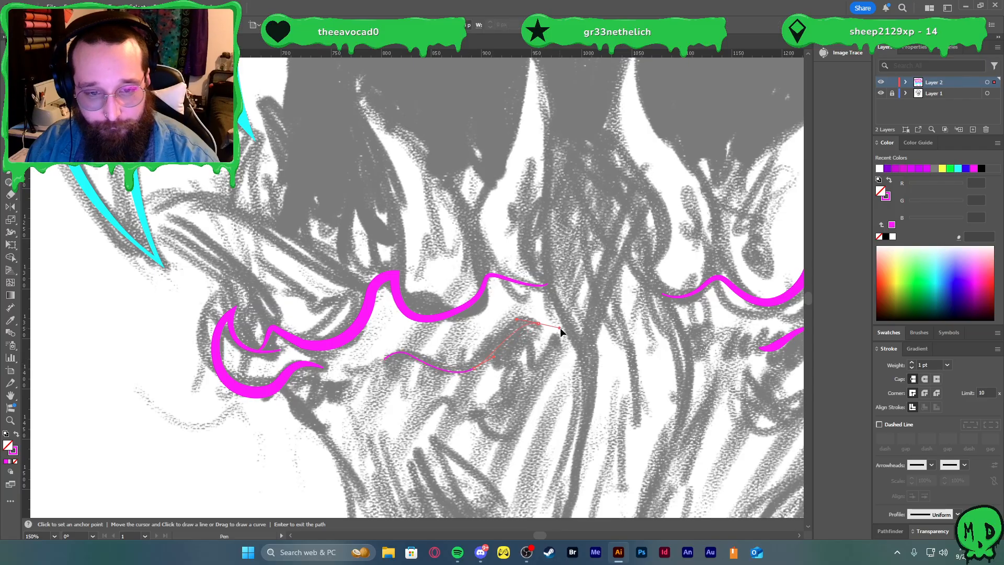
pyautogui.press('v')
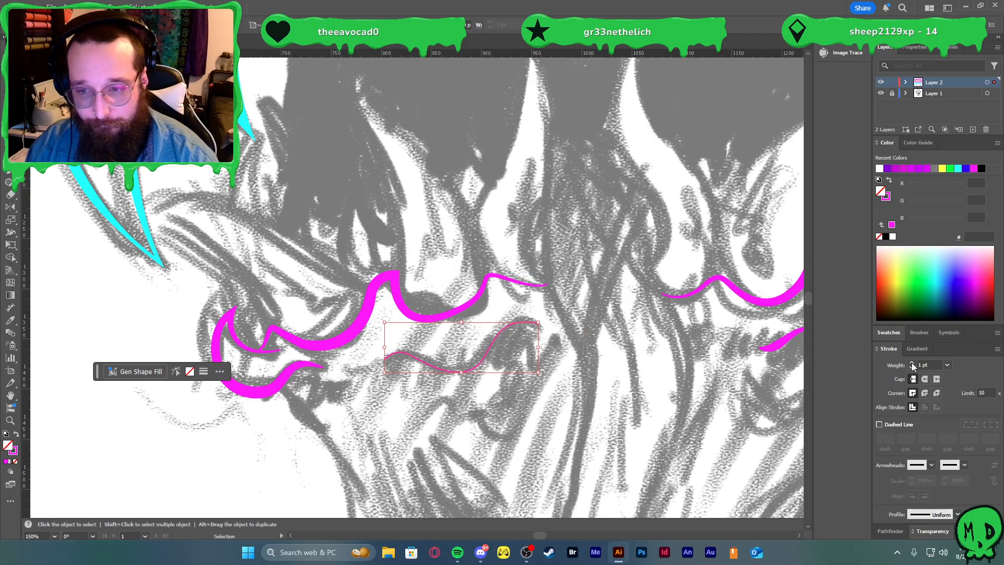
# - Give the new lower gum curve the upper gum line's 11 pt magenta stroke with Width Profile 5, and deselect
pyautogui.press('i')
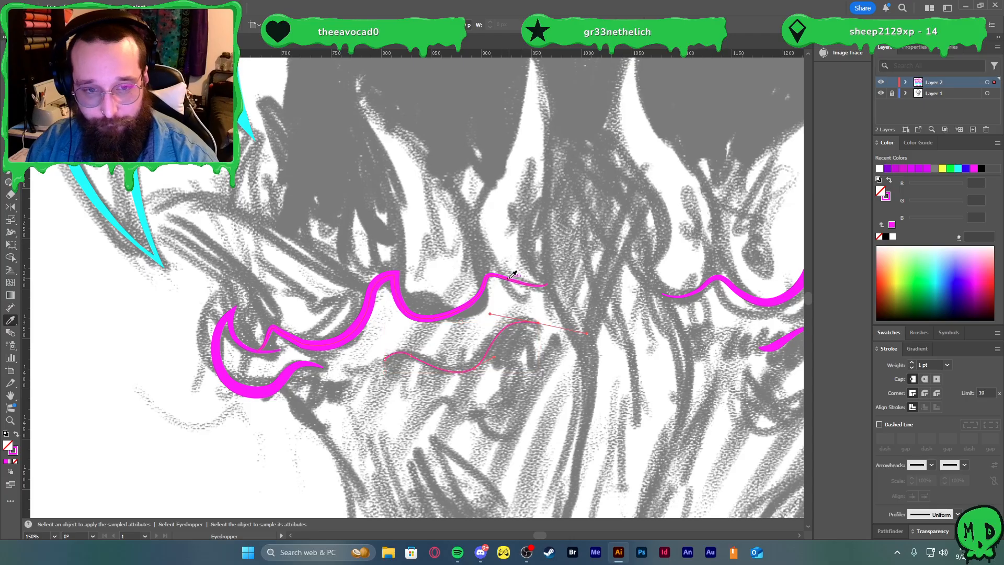
pyautogui.click(512, 276)
pyautogui.press('v')
pyautogui.click(956, 515)
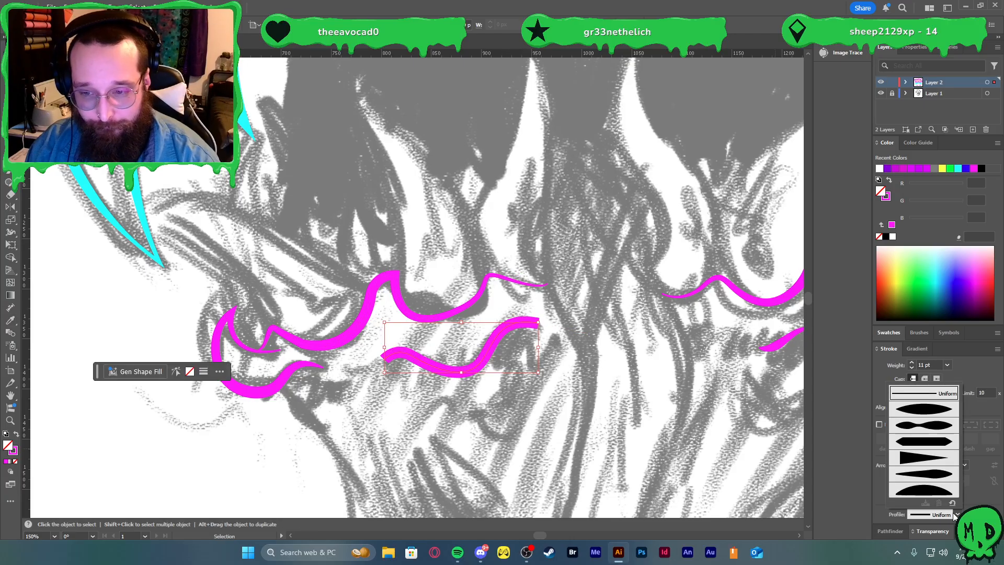
pyautogui.click(936, 475)
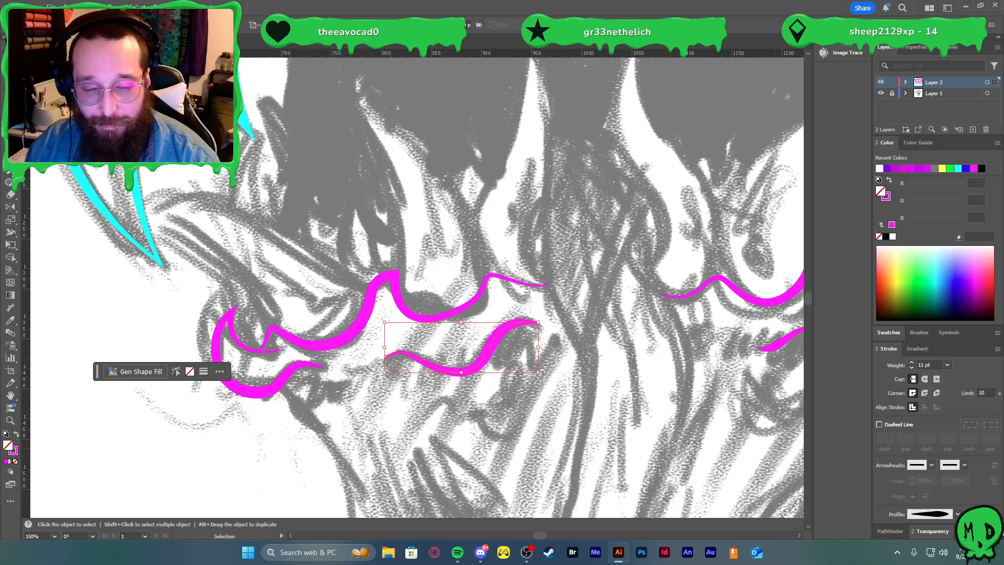
pyautogui.click(579, 447)
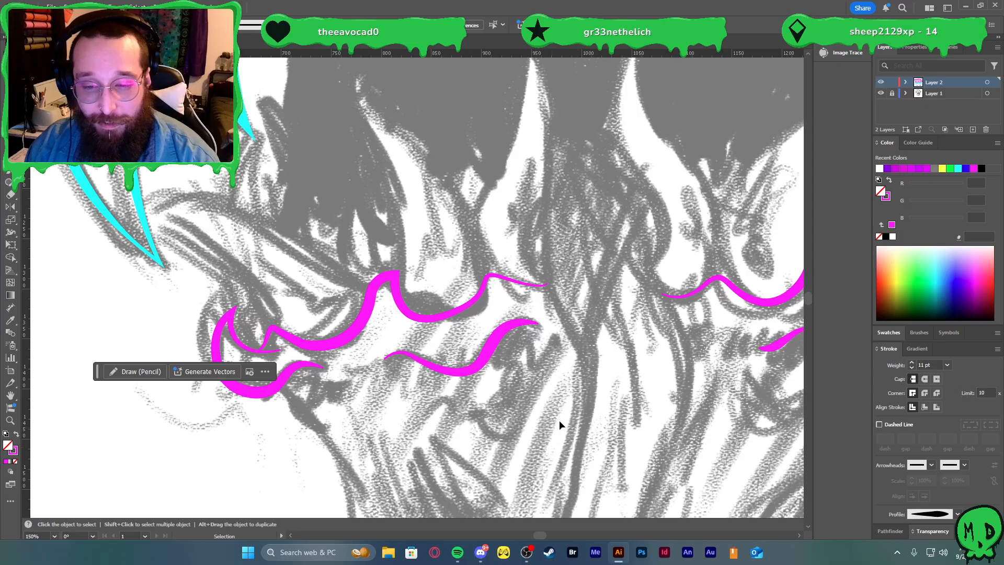
# - Draw a short dipping curve from the left gum curl's inner end inward along the sketched lower gum edge, and end the path
pyautogui.scroll(-2, 538, 422)
pyautogui.scroll(2, 519, 406)
pyautogui.hscroll(1, 553, 413)
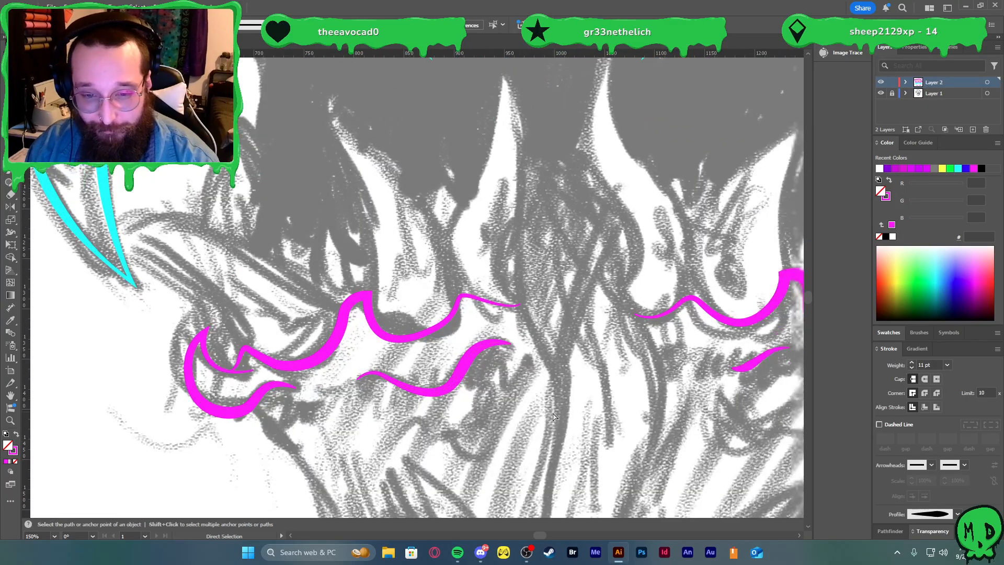
pyautogui.scroll(-2, 551, 410)
pyautogui.hscroll(2, 551, 417)
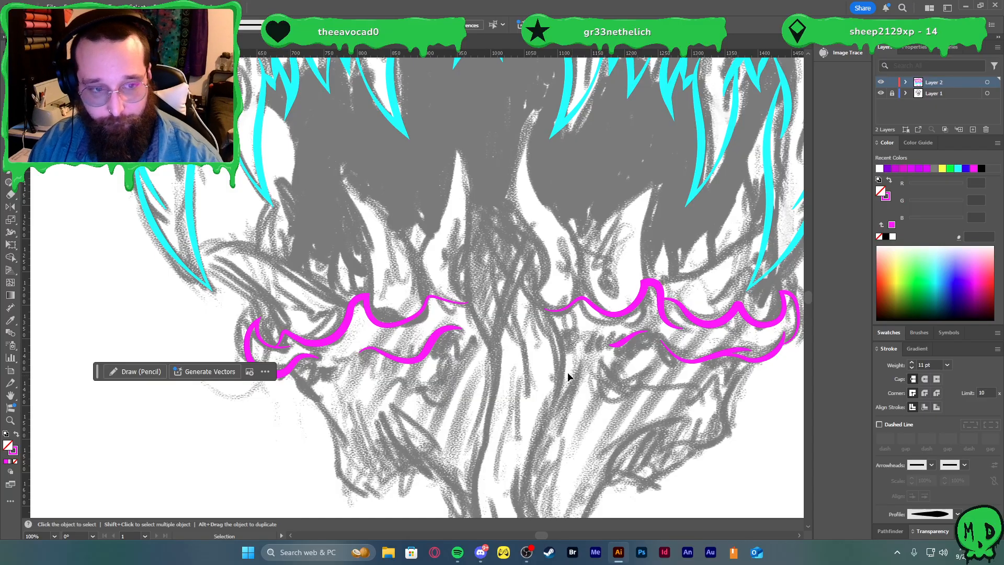
pyautogui.hotkey('ctrl', '0')
pyautogui.scroll(5, 390, 381)
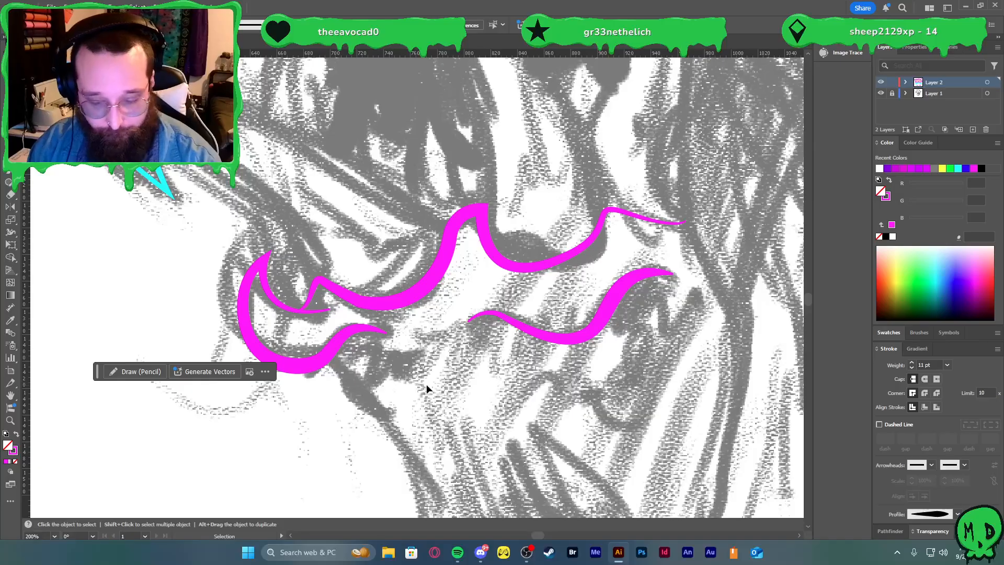
pyautogui.press('p')
pyautogui.click(335, 344)
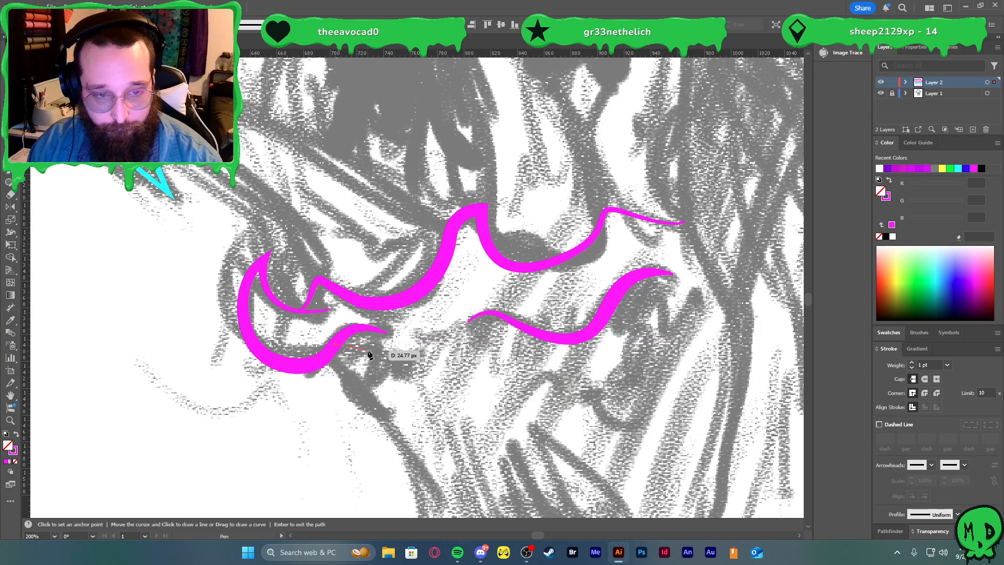
pyautogui.moveTo(429, 356); pyautogui.dragTo(460, 331)
pyautogui.press('v')
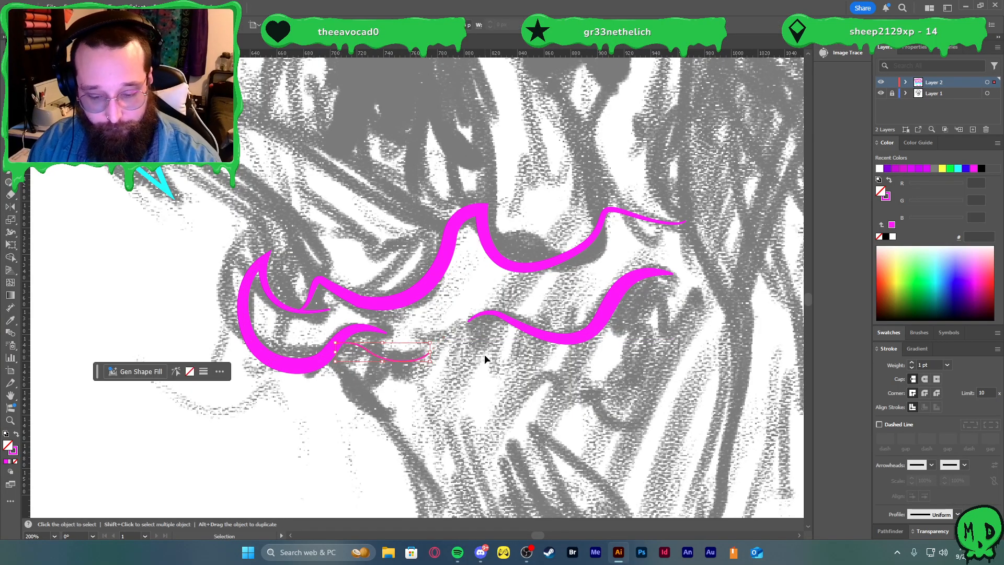
# - Match the short gum curve to the neighbouring magenta stroke, set its weight to 7 pt, apply Width Profile 5, and deselect
pyautogui.press('i')
pyautogui.click(541, 334)
pyautogui.press('v')
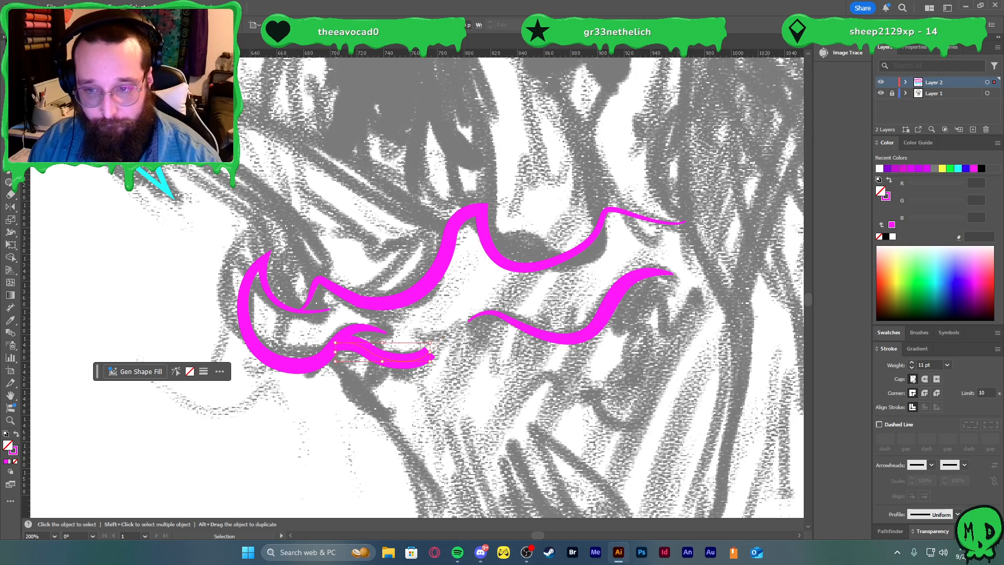
pyautogui.click(911, 368)
pyautogui.click(911, 368)
pyautogui.click(911, 368)
pyautogui.click(911, 368)
pyautogui.click(957, 514)
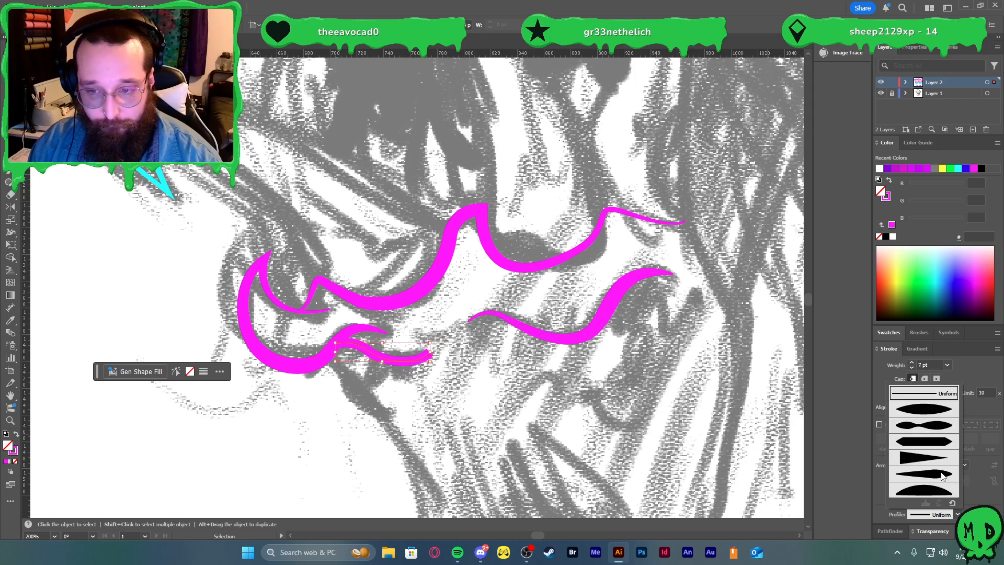
pyautogui.click(943, 476)
pyautogui.click(972, 514)
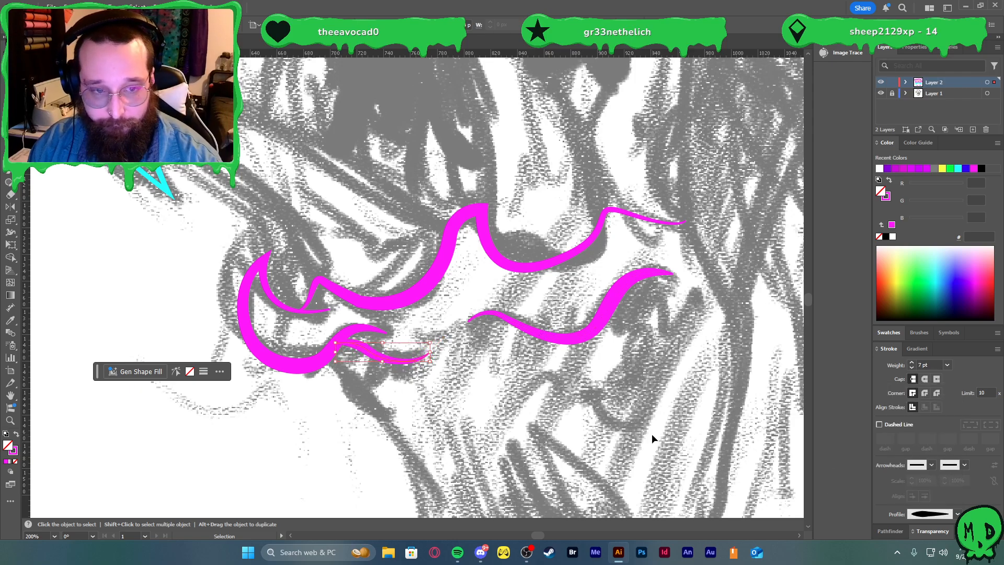
pyautogui.click(652, 434)
# - Draw the lower jaw's right outer contour from its inner bottom fold around the corner up to the gum's underside, and end the path
pyautogui.scroll(-2, 646, 427)
pyautogui.scroll(-1, 643, 413)
pyautogui.hscroll(2, 643, 398)
pyautogui.hscroll(2, 646, 388)
pyautogui.scroll(-2, 648, 391)
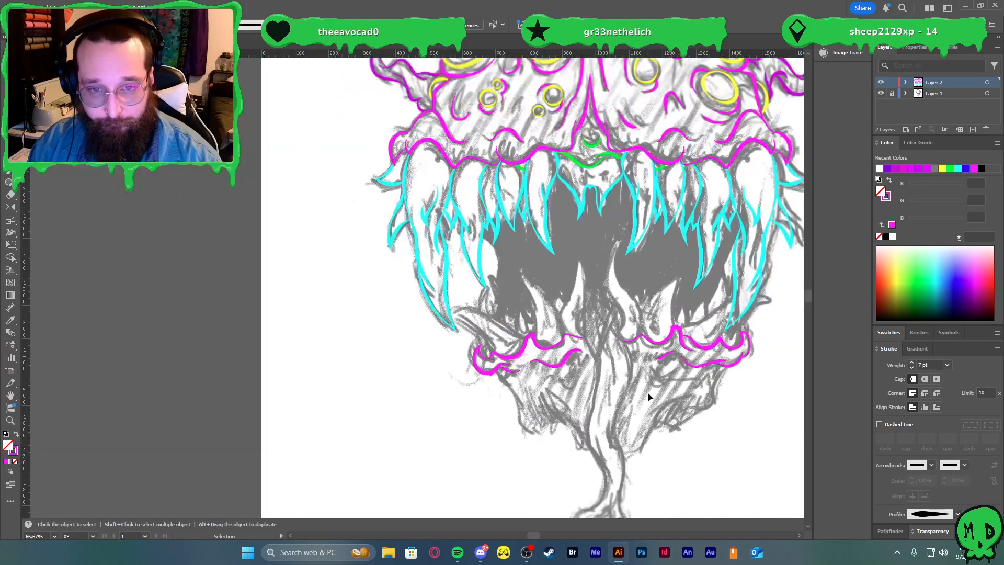
pyautogui.hscroll(3, 651, 394)
pyautogui.scroll(1, 593, 396)
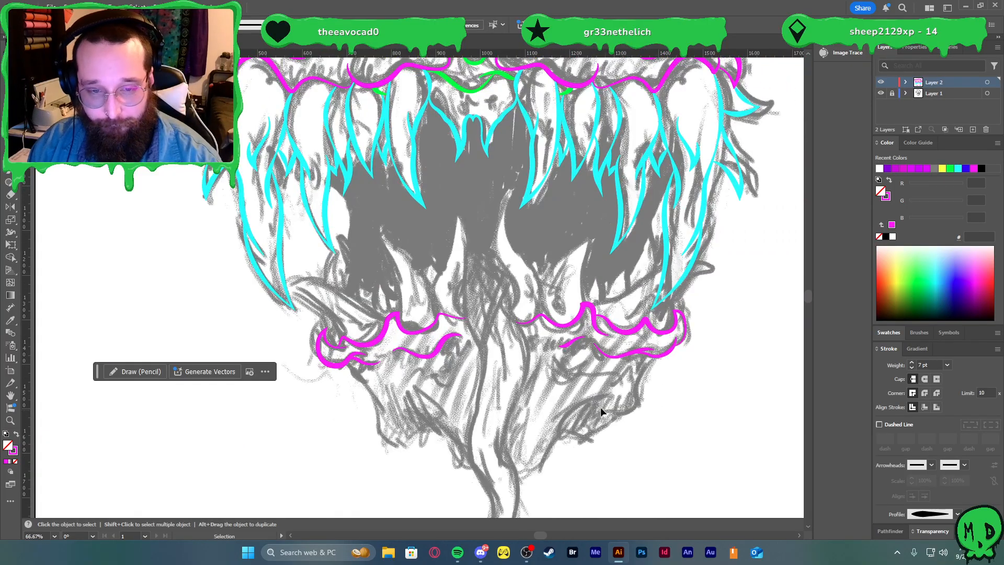
pyautogui.scroll(1, 606, 418)
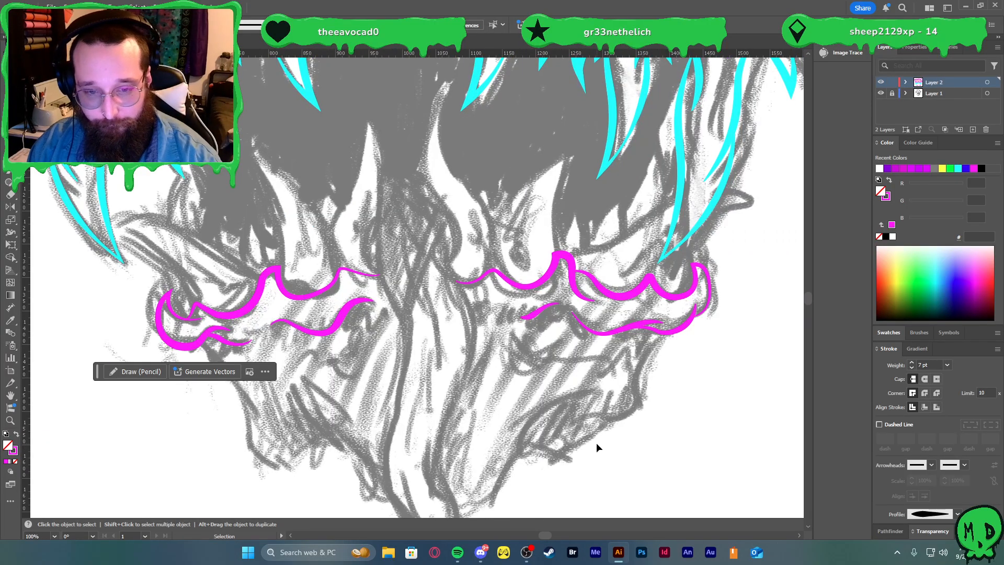
pyautogui.press('p')
pyautogui.click(572, 423)
pyautogui.click(602, 417)
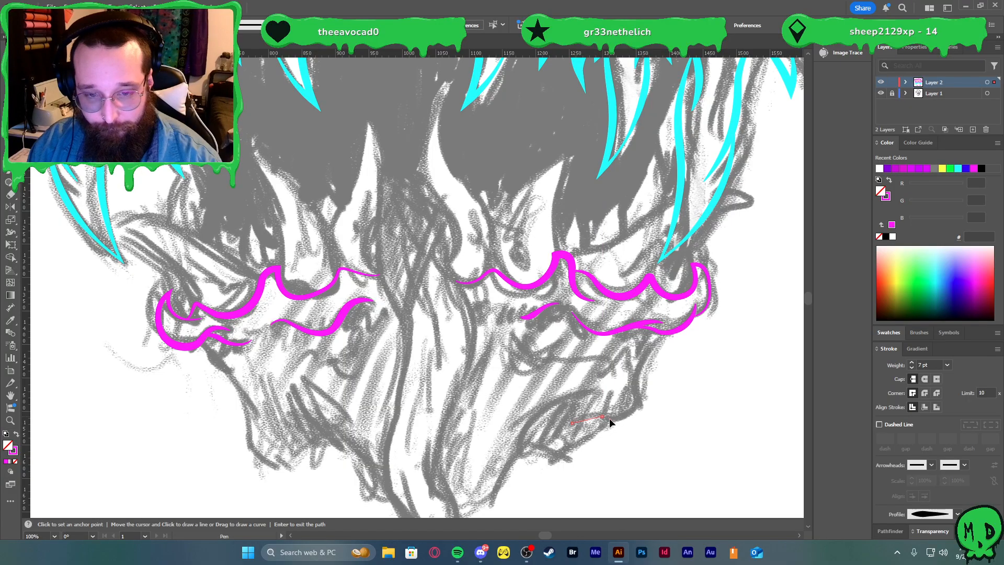
pyautogui.moveTo(610, 418); pyautogui.dragTo(640, 391)
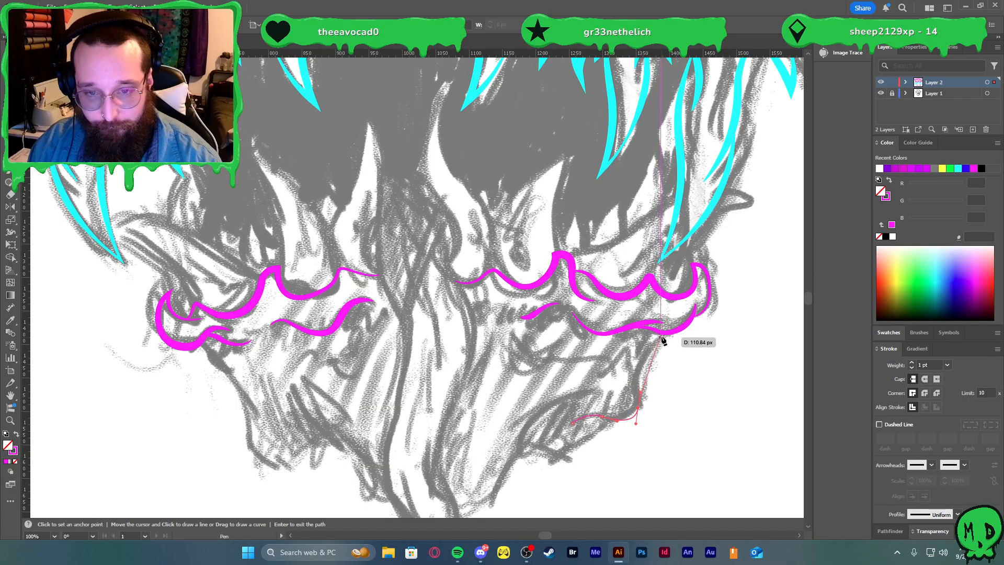
pyautogui.moveTo(664, 333); pyautogui.dragTo(708, 321)
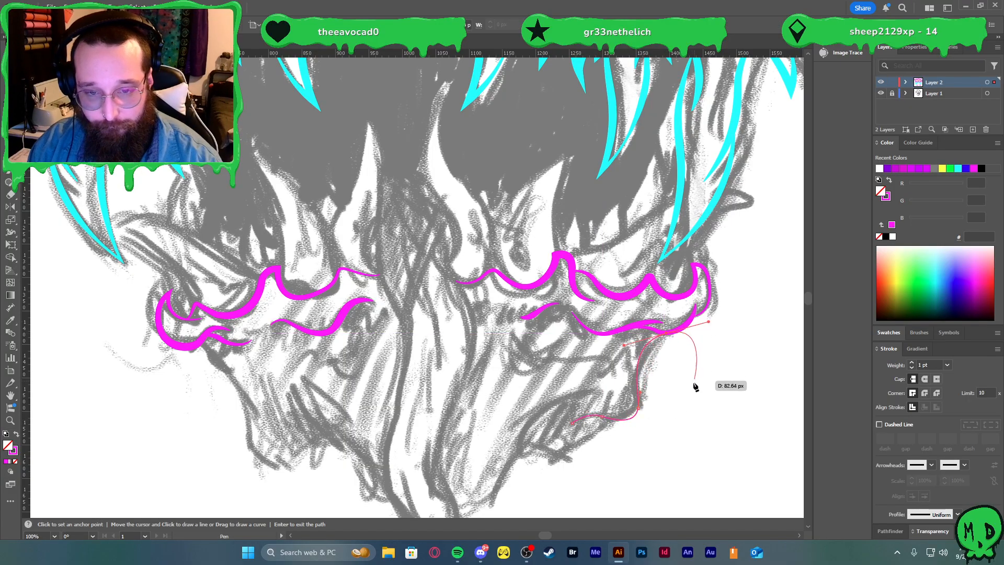
pyautogui.press('v')
# - Match the right jaw contour to the gum's magenta stroke, apply the double-bulge width profile, set the weight to 11 pt, and deselect
pyautogui.press('i')
pyautogui.click(687, 324)
pyautogui.press('v')
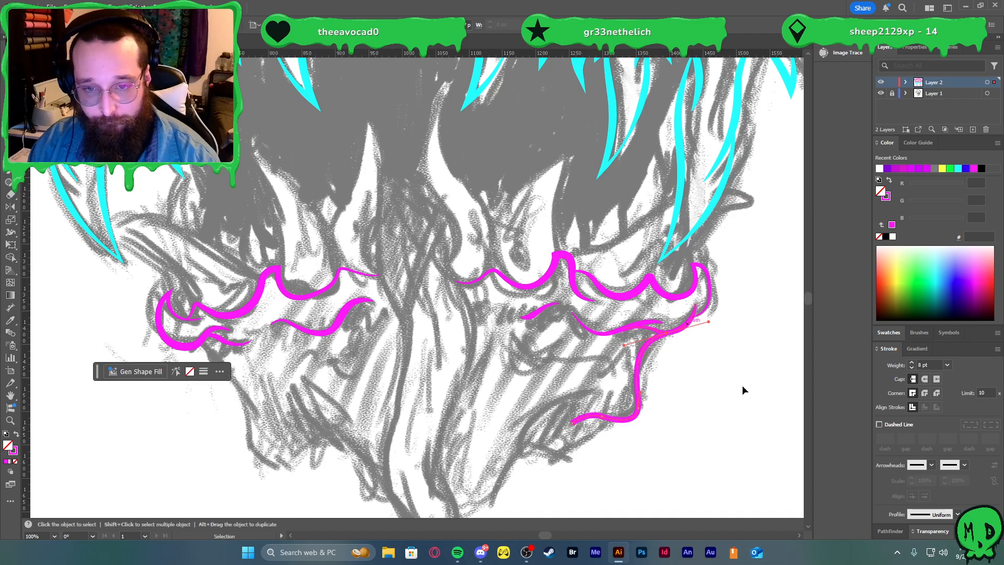
pyautogui.click(939, 515)
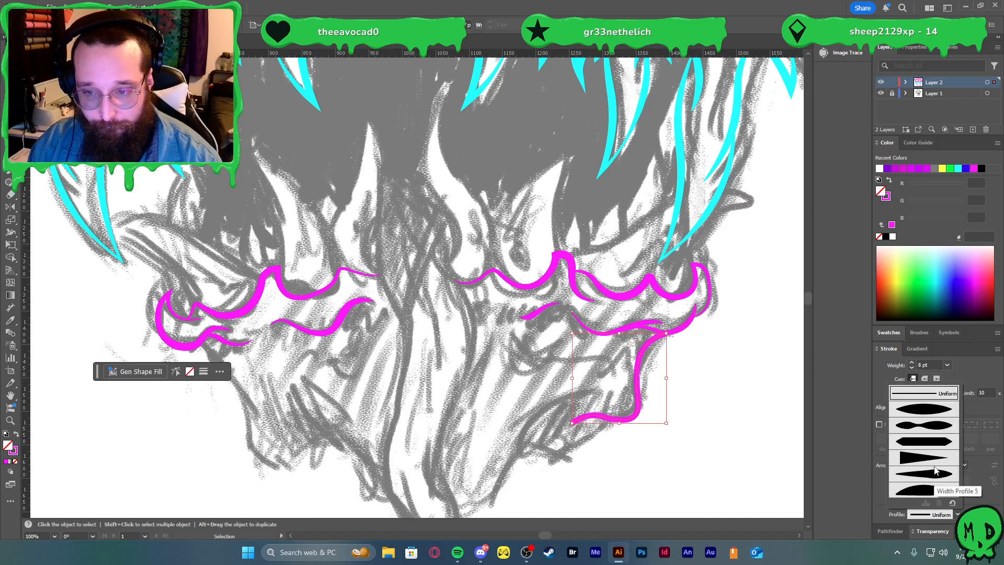
pyautogui.click(923, 426)
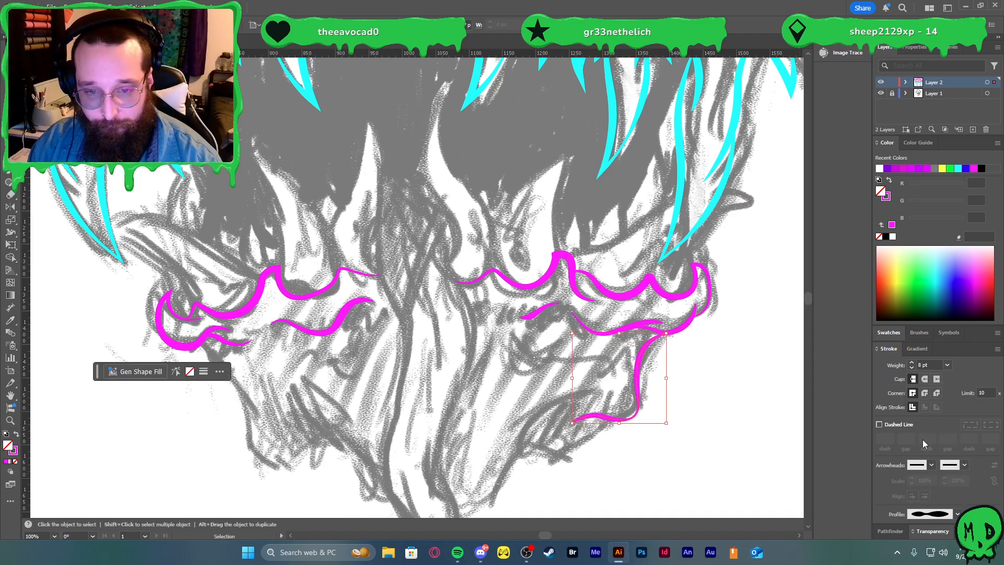
pyautogui.click(912, 363)
pyautogui.click(912, 364)
pyautogui.click(913, 364)
pyautogui.click(663, 490)
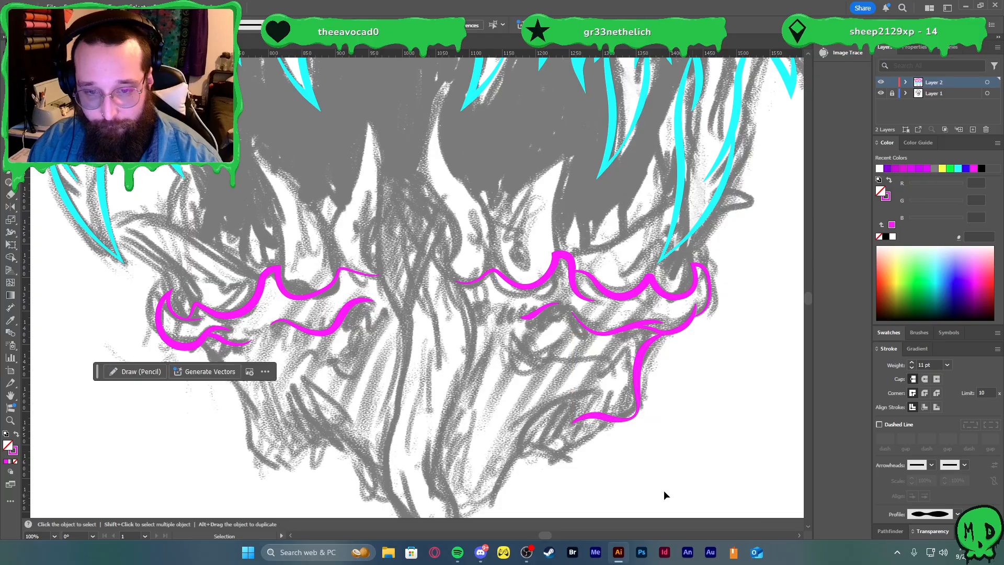
# - Draw the lower jaw's left outer contour from partway down the sketched side up to the underside of the gum curl, and end the path
pyautogui.scroll(-2, 523, 453)
pyautogui.scroll(3, 540, 445)
pyautogui.scroll(-1, 543, 442)
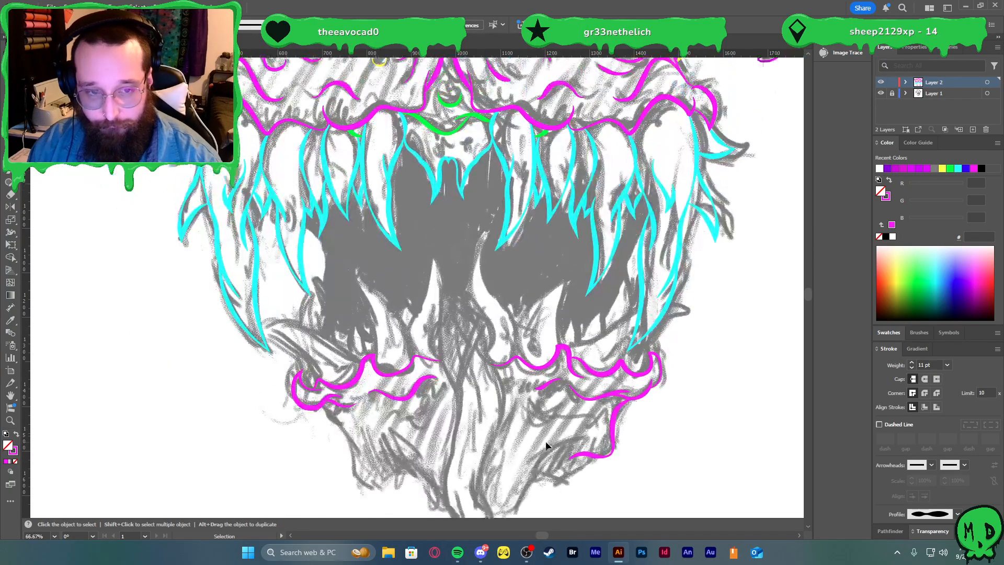
pyautogui.press('a')
pyautogui.hscroll(-2, 554, 442)
pyautogui.hotkey('shift', 'c')
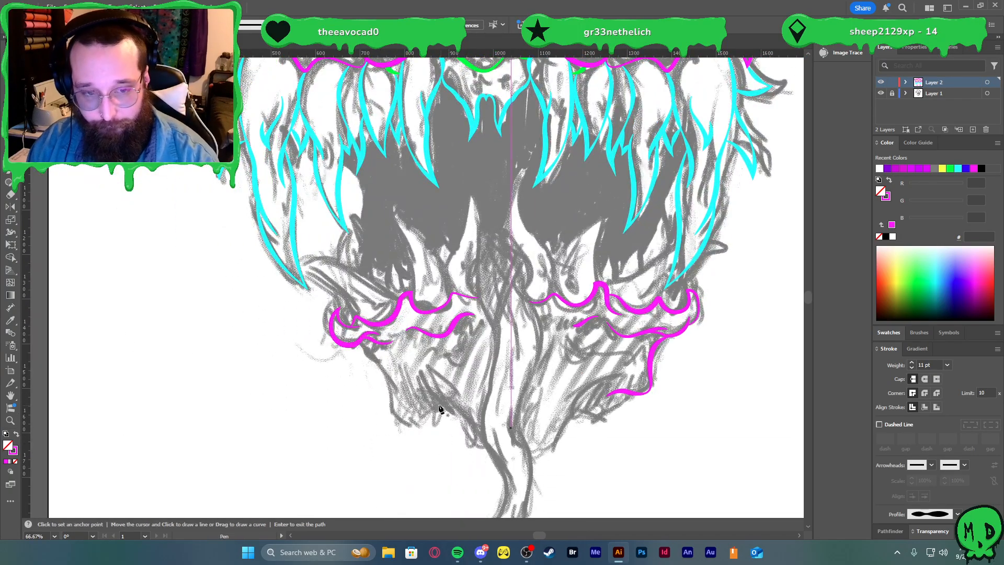
pyautogui.scroll(1, 396, 393)
pyautogui.press('p')
pyautogui.moveTo(399, 391); pyautogui.dragTo(398, 368)
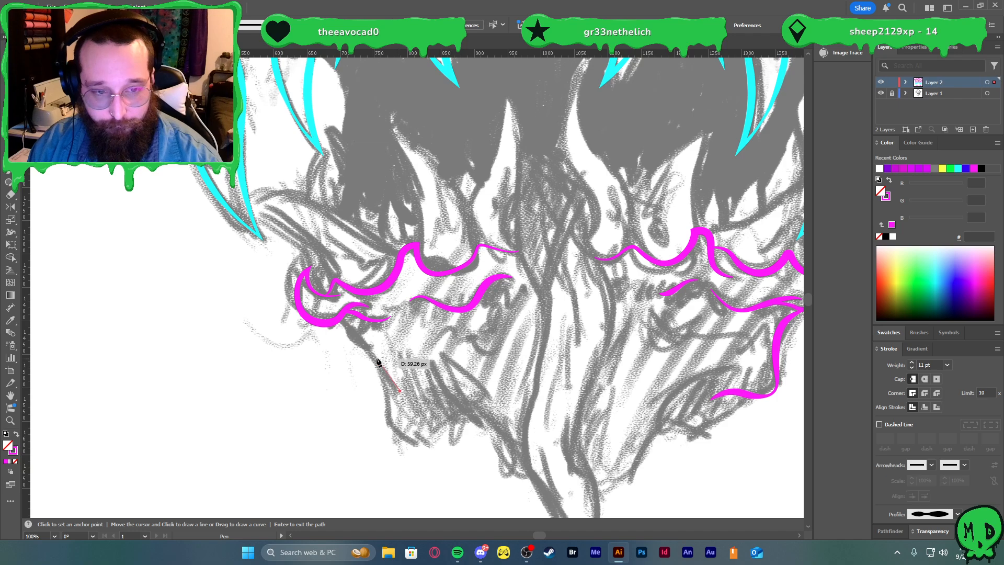
pyautogui.click(375, 357)
pyautogui.click(353, 345)
pyautogui.click(339, 316)
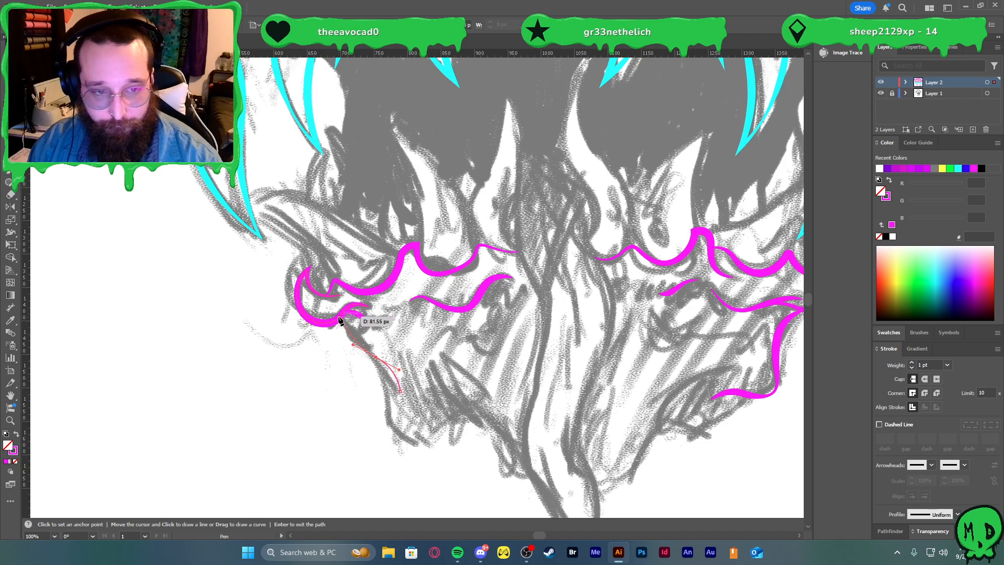
pyautogui.moveTo(329, 314); pyautogui.dragTo(358, 320)
pyautogui.press('Return')
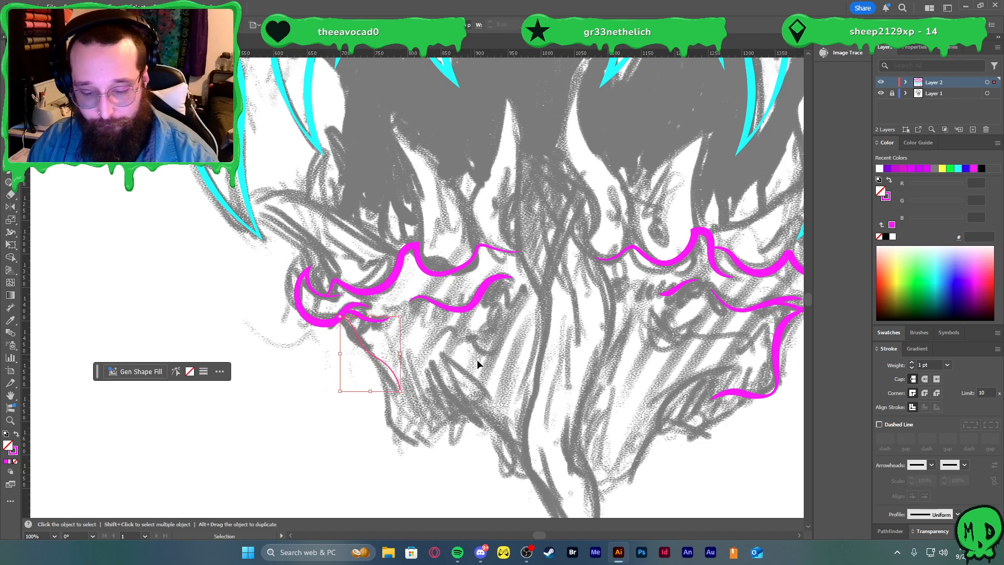
# - Give the left jaw contour the right contour's 11 pt magenta stroke with Width Profile 5, and deselect
pyautogui.press('i')
pyautogui.click(748, 395)
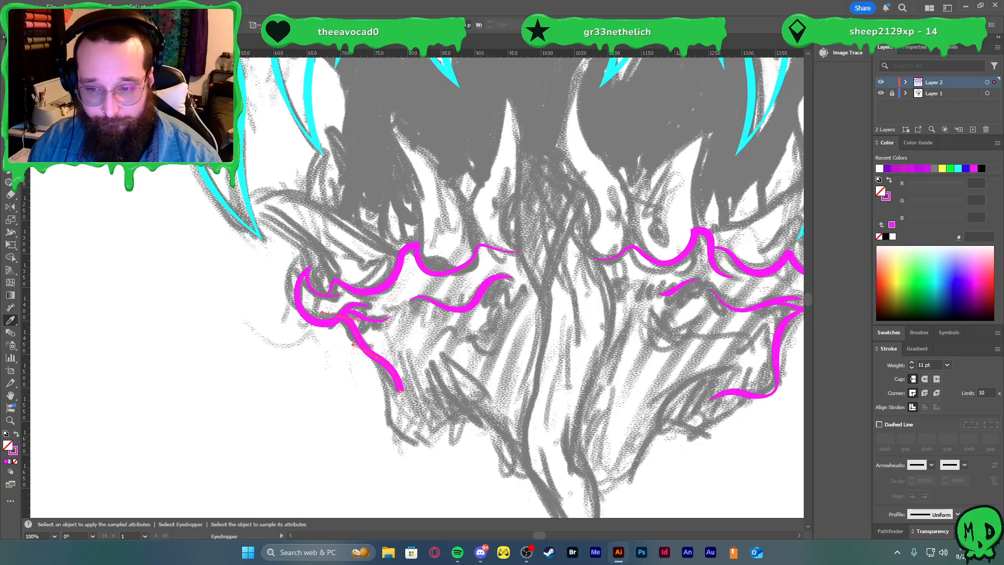
pyautogui.click(958, 514)
pyautogui.click(935, 475)
pyautogui.press('p')
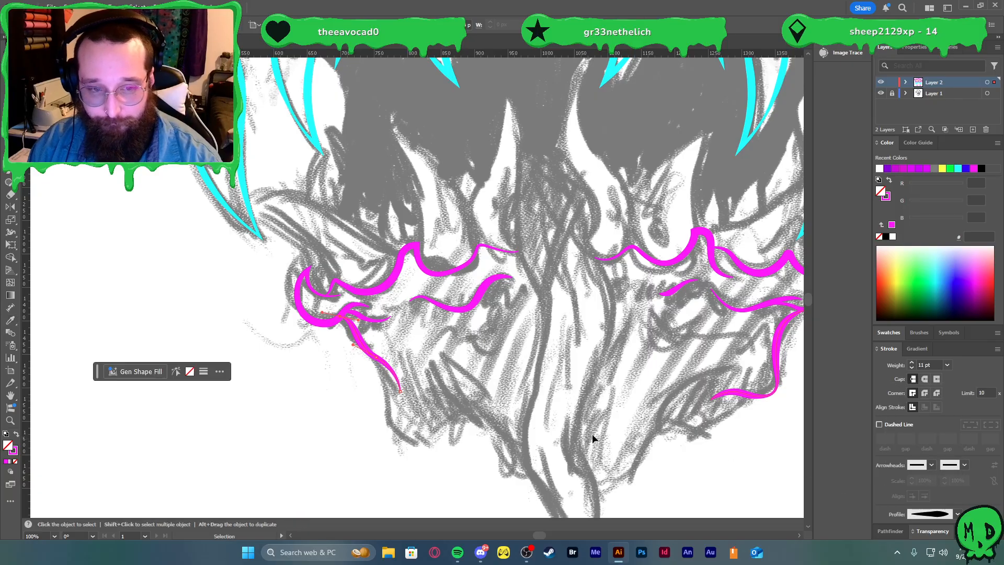
pyautogui.hotkey('ctrl', 'shift', 'a')
# - Draw an S-shaped curve from the right jaw's inner fold down along the sketched bottom edge to the central stem, and end the path
pyautogui.scroll(-3, 544, 387)
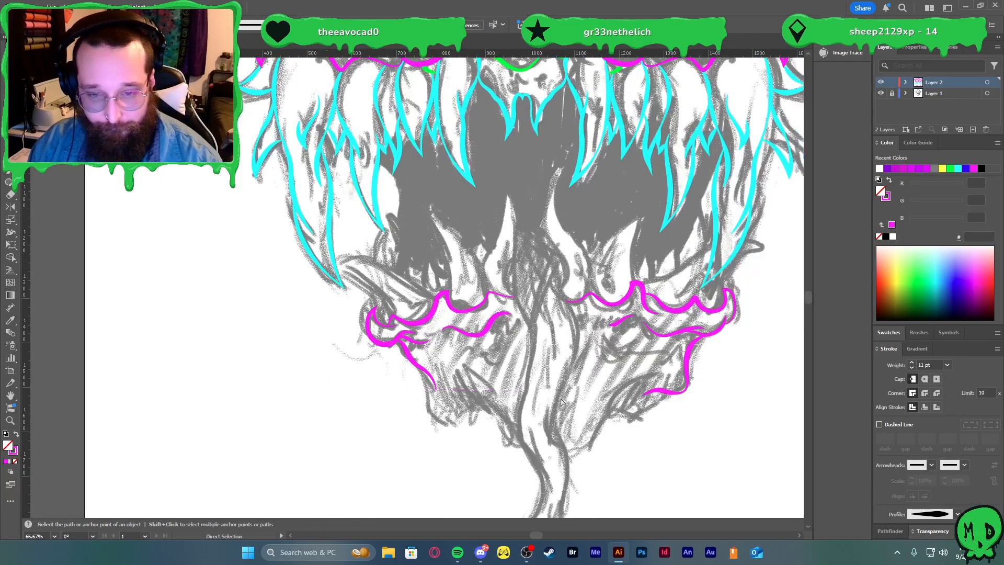
pyautogui.scroll(3, 539, 385)
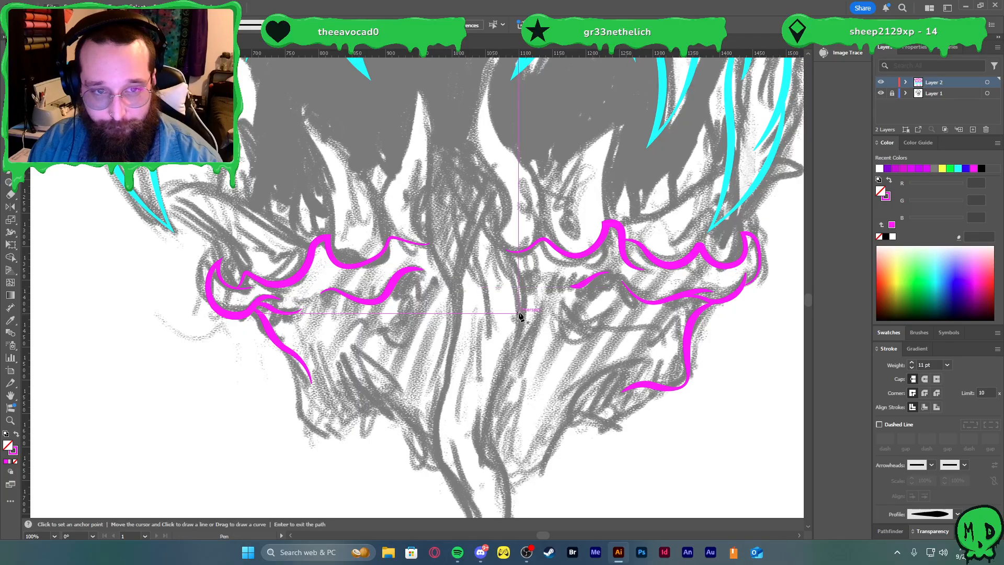
pyautogui.scroll(-2, 492, 301)
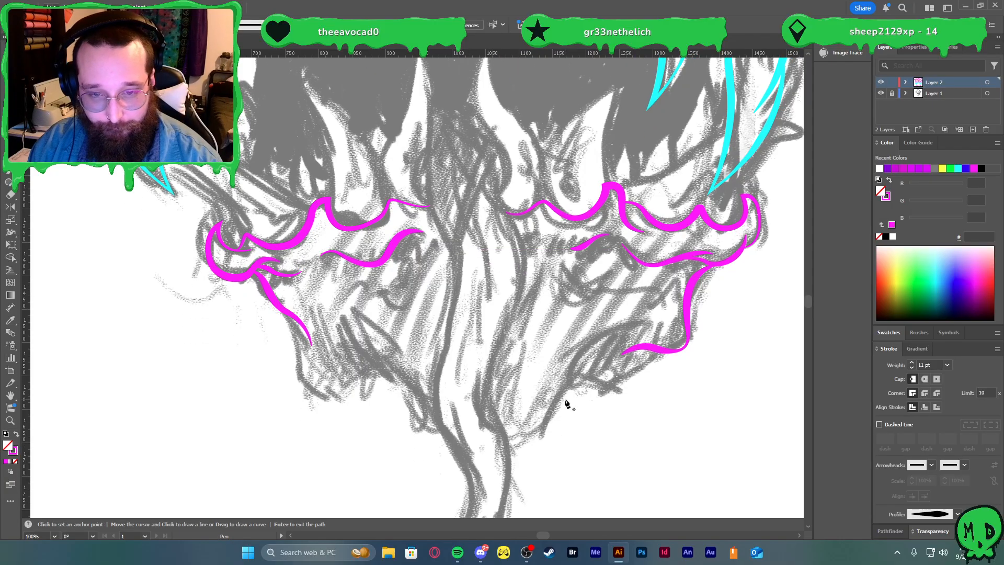
pyautogui.click(639, 322)
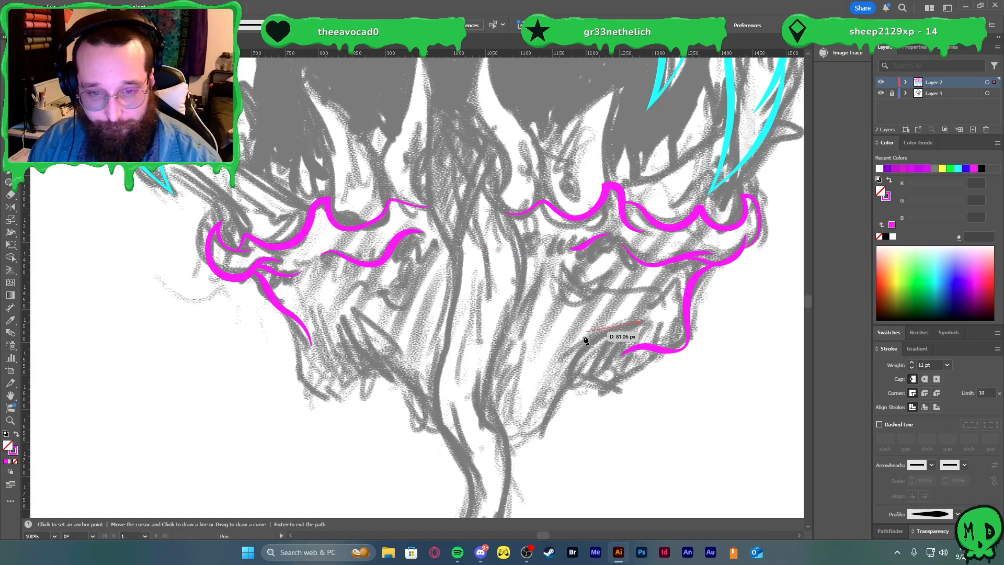
pyautogui.moveTo(575, 366); pyautogui.dragTo(537, 437)
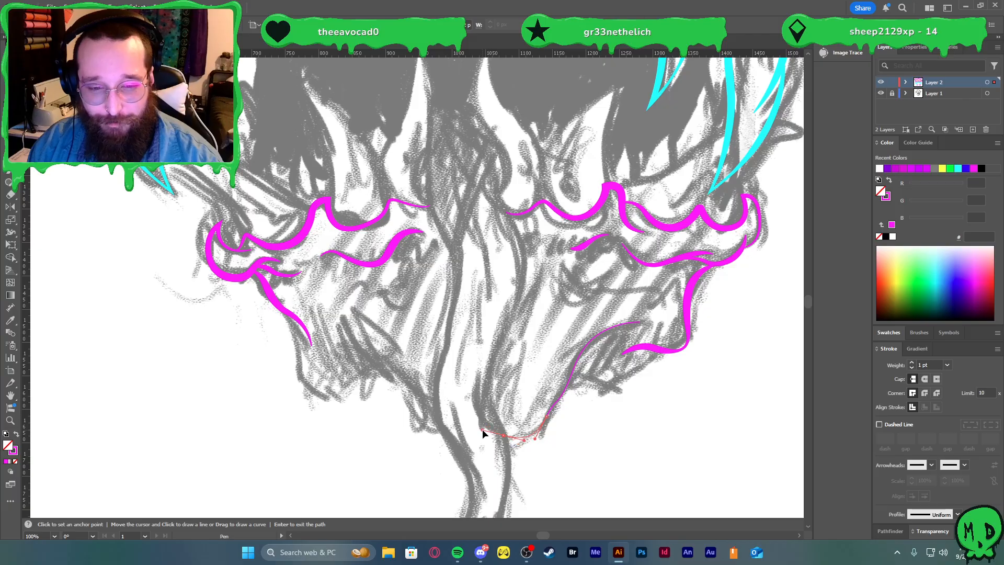
pyautogui.click(503, 436)
pyautogui.press('v')
pyautogui.press('p')
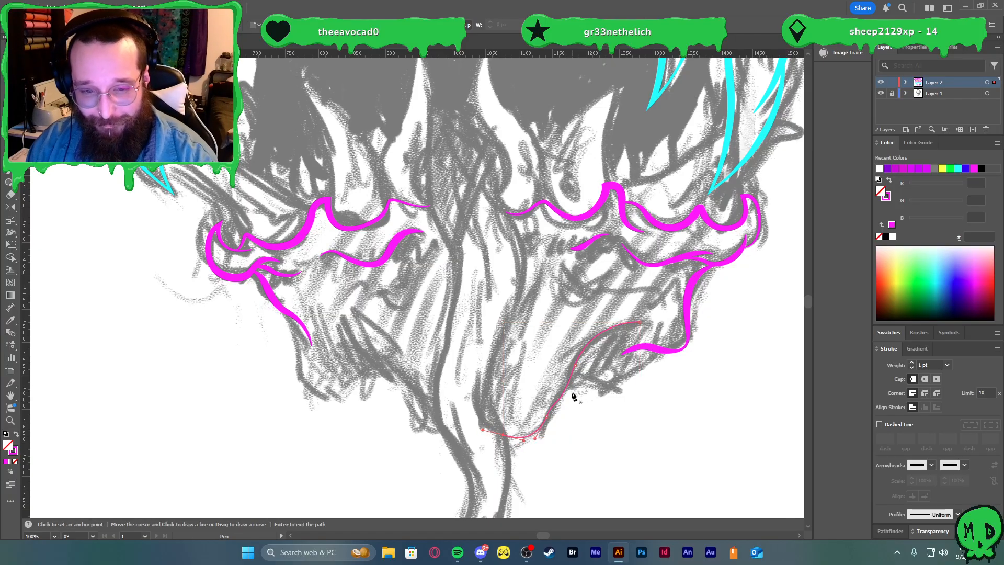
# - Draw a curve along the right jaw's lower edge from the outer contour to the S-shaped curve, and end the path
pyautogui.click(662, 351)
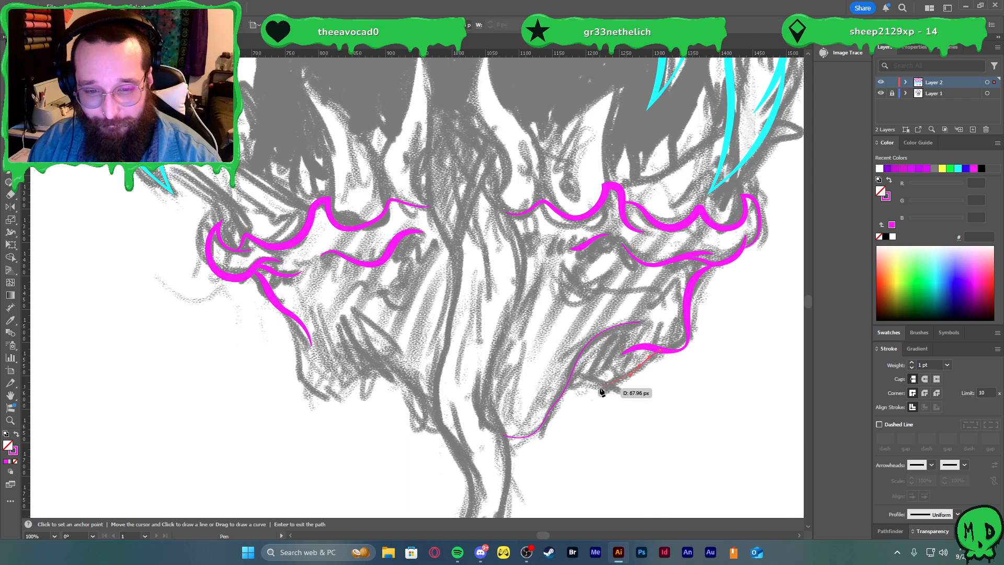
pyautogui.moveTo(600, 388); pyautogui.dragTo(555, 402)
pyautogui.press('v')
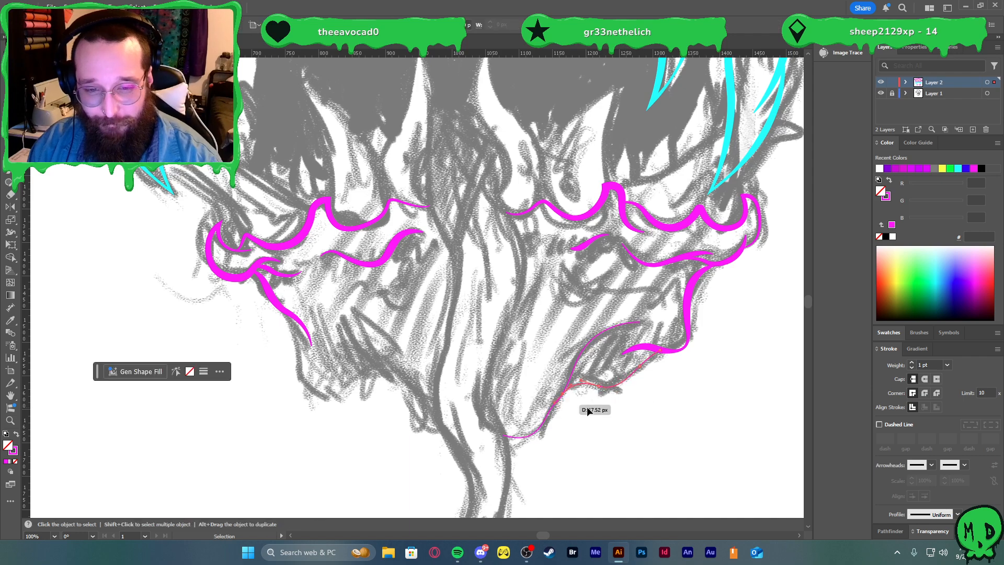
# - Give the right jaw's lower edge and S-shaped curve the outer contour's 11 pt magenta stroke with Width Profile 5, and deselect
pyautogui.keyDown('shift'); pyautogui.click(549, 412); pyautogui.keyUp('shift')
pyautogui.press('i')
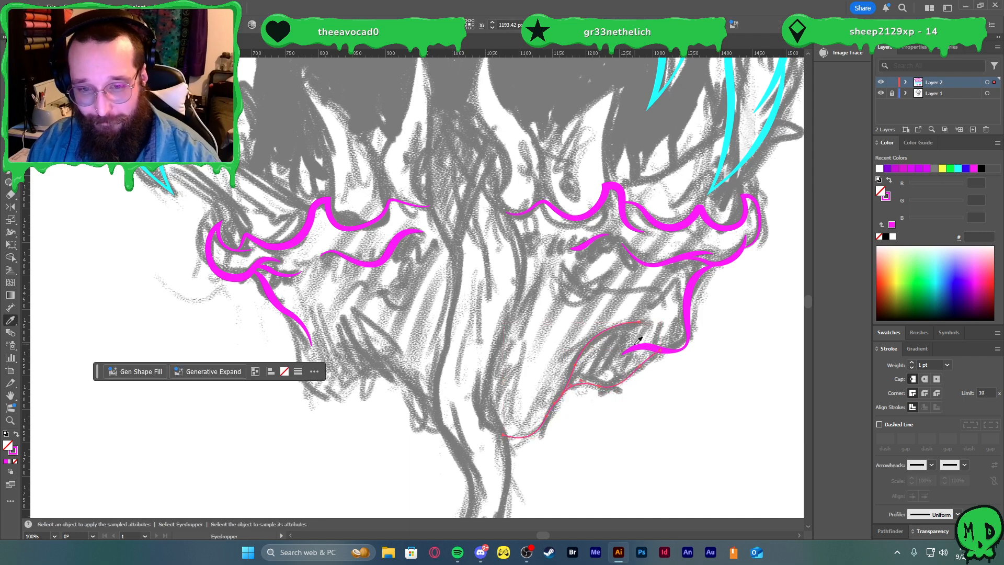
pyautogui.click(634, 347)
pyautogui.press('v')
pyautogui.click(630, 411)
pyautogui.click(551, 390)
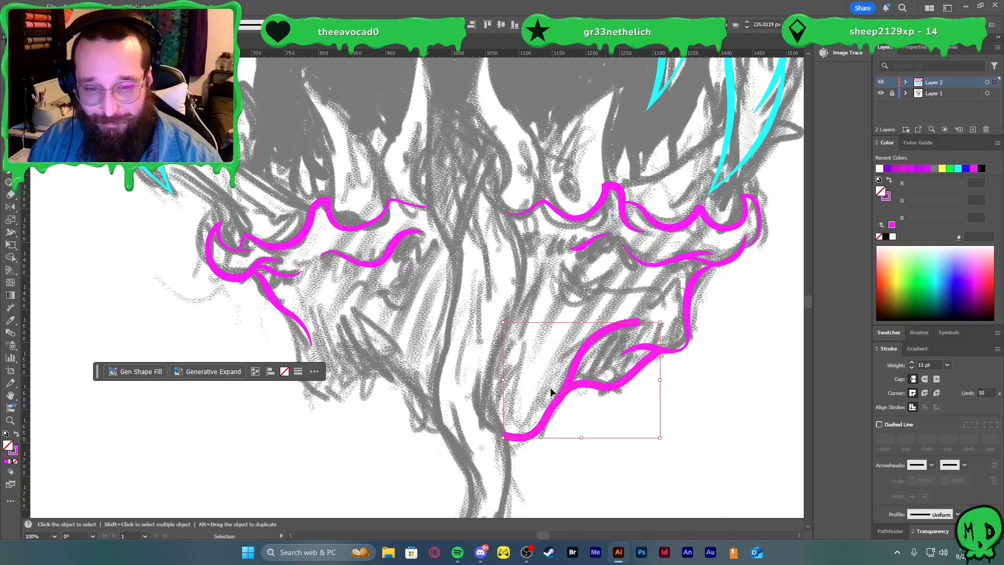
pyautogui.click(958, 514)
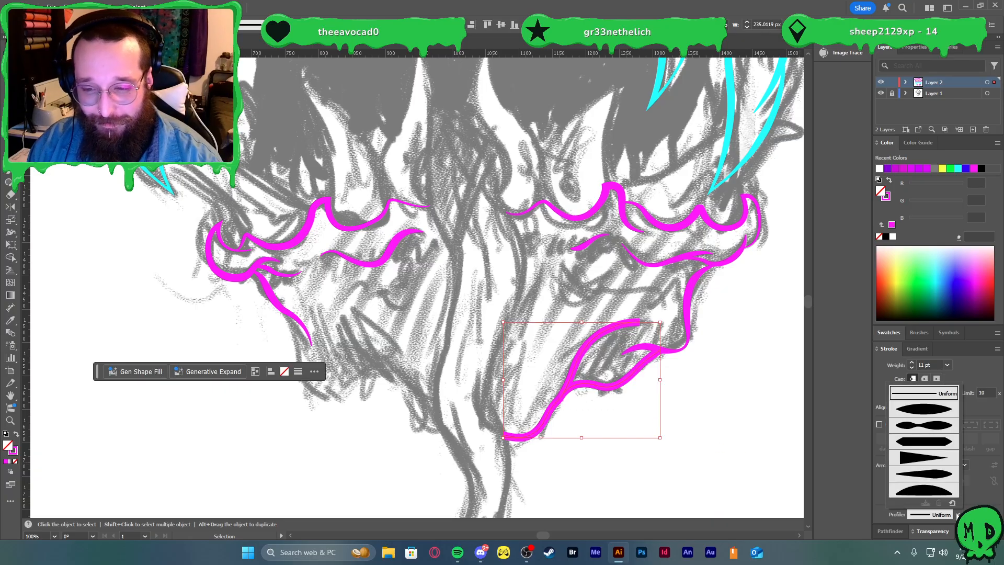
pyautogui.click(941, 478)
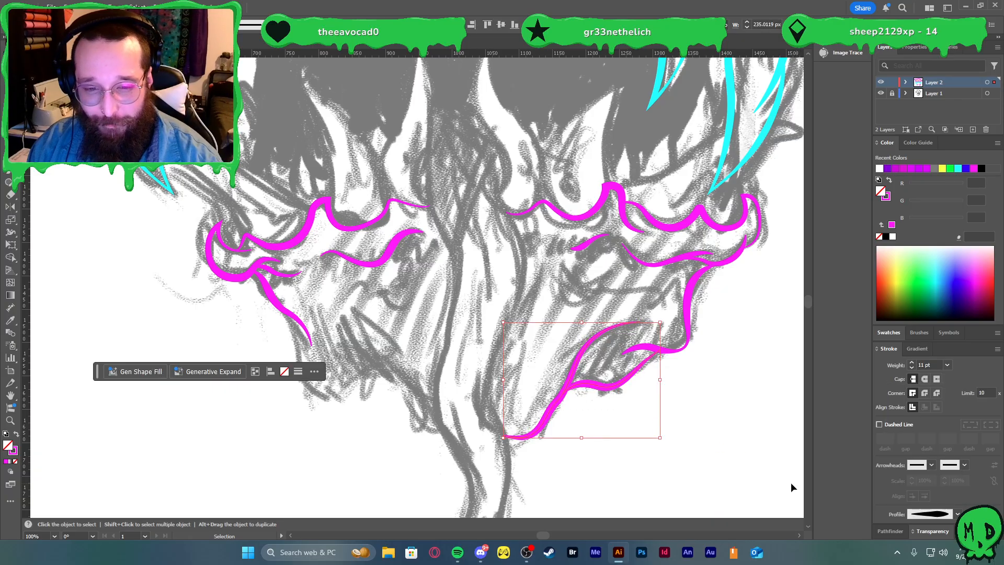
pyautogui.click(747, 447)
# - Switch the right jaw's S-shaped curve to the double-bulge width profile and deselect
pyautogui.hscroll(1, 672, 412)
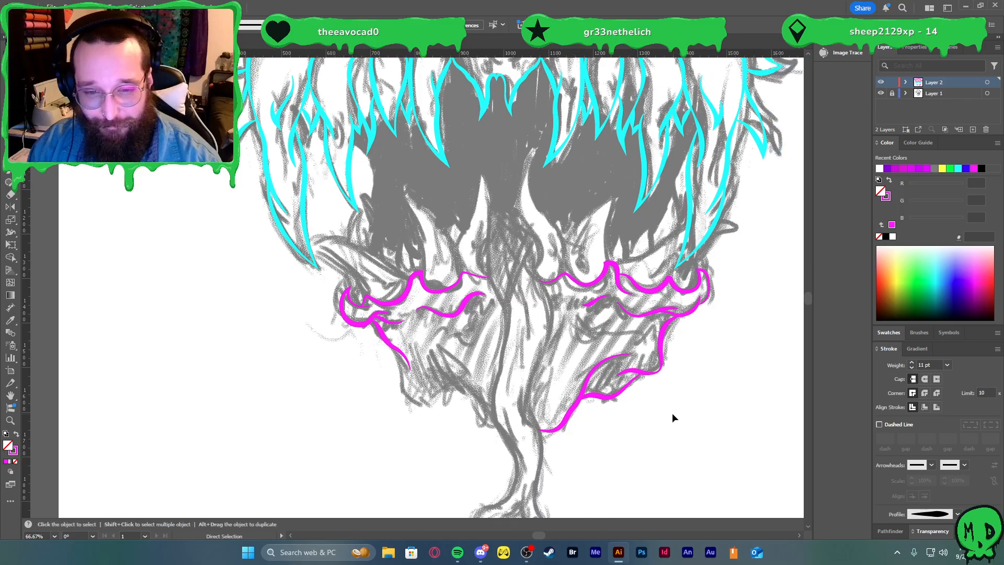
pyautogui.scroll(1, 654, 418)
pyautogui.click(535, 417)
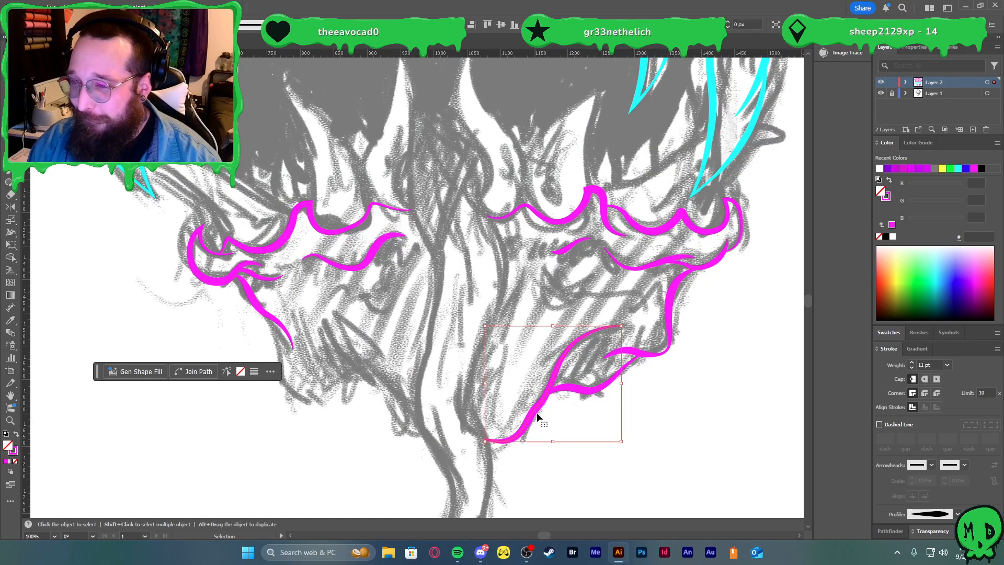
pyautogui.click(957, 514)
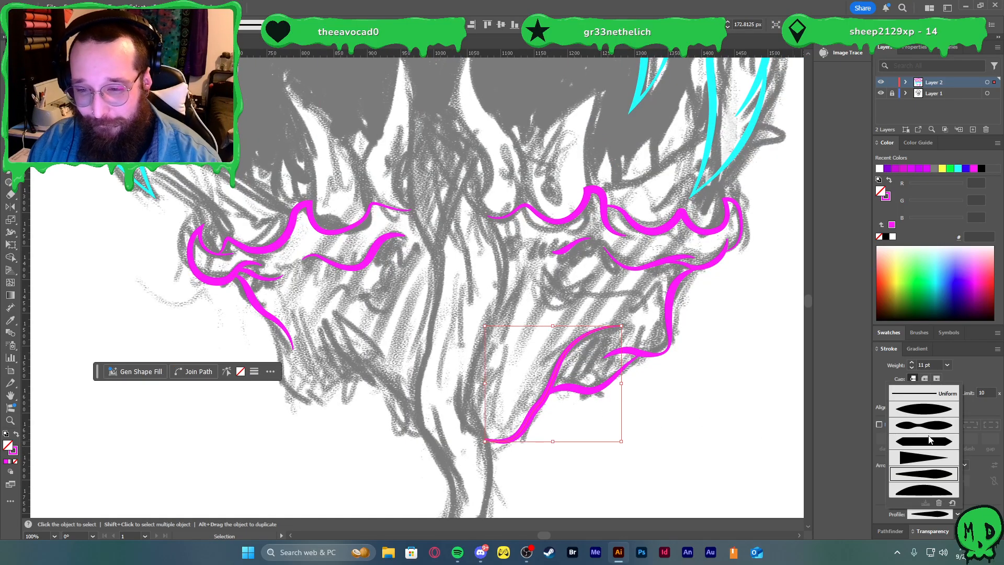
pyautogui.click(923, 424)
pyautogui.click(644, 465)
pyautogui.hscroll(-1, 588, 457)
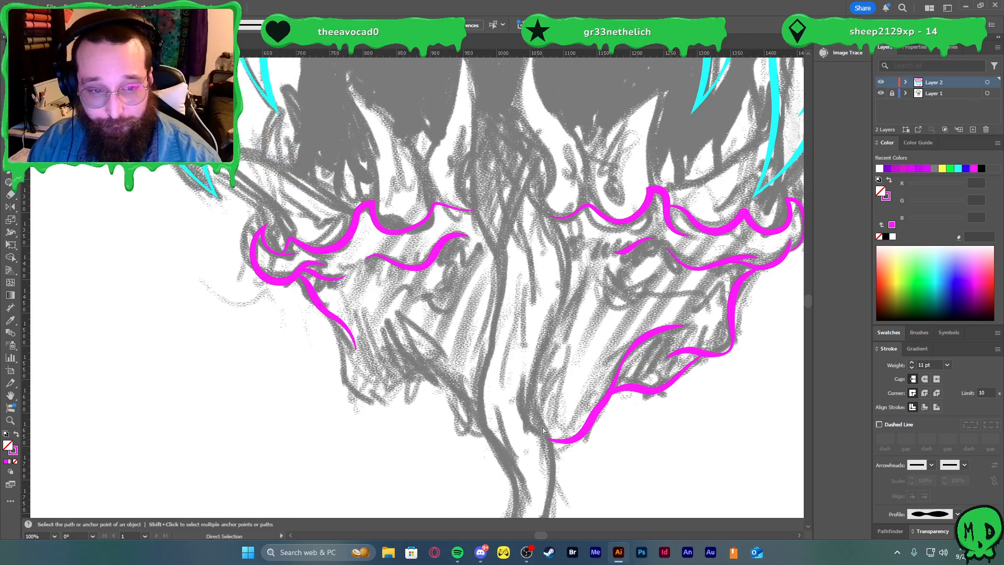
# - Draw an S-shaped curve from the left jaw's inner fold down along the sketched edge to the central stem
pyautogui.press('p')
pyautogui.click(392, 324)
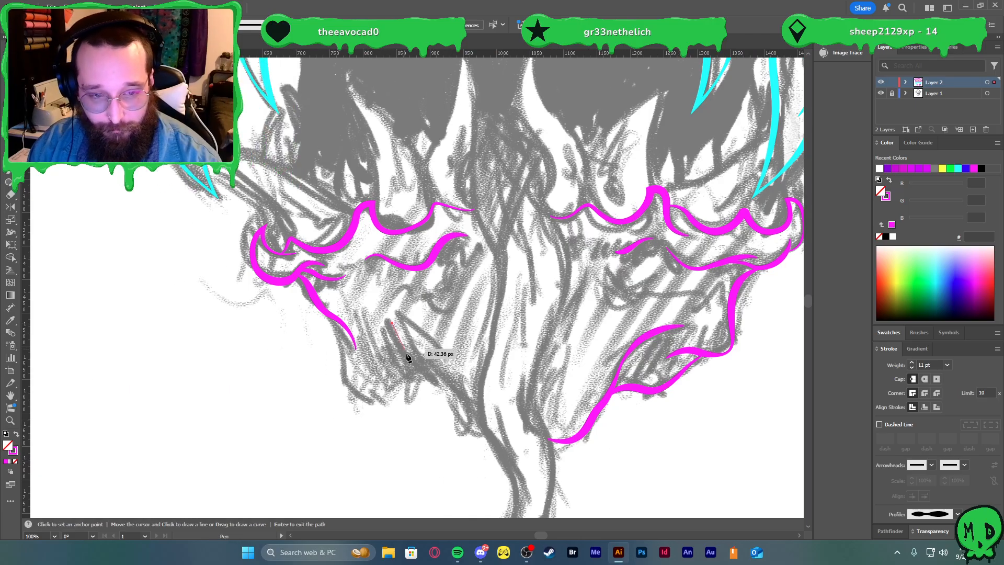
pyautogui.moveTo(413, 361); pyautogui.dragTo(512, 427)
pyautogui.hotkey('ctrl', 'z')
# - Match the left S-shaped curve to the right one's 11 pt magenta stroke and apply the double-bulge width profile
pyautogui.press('v')
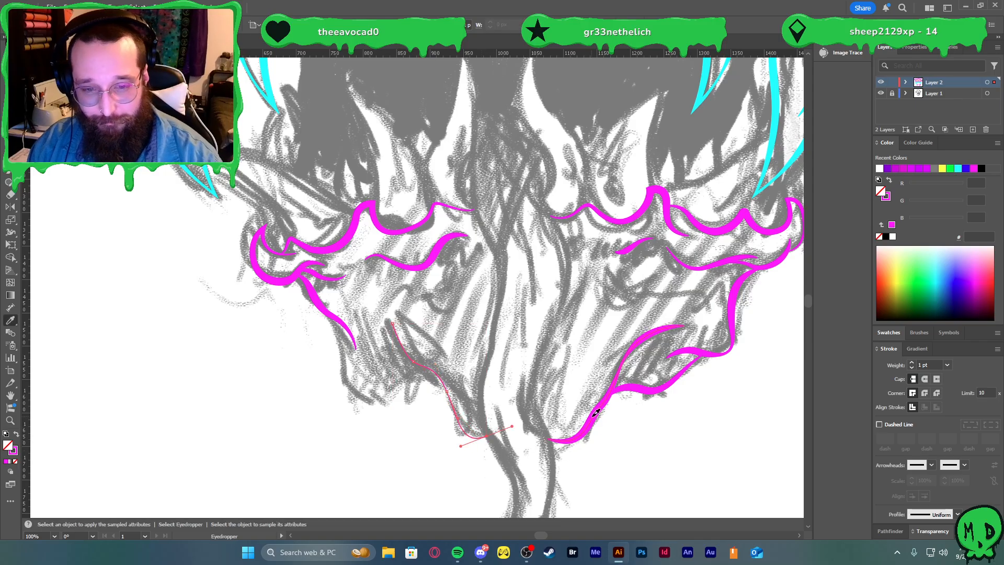
pyautogui.scroll(10, 926, 364)
pyautogui.click(951, 515)
pyautogui.click(924, 425)
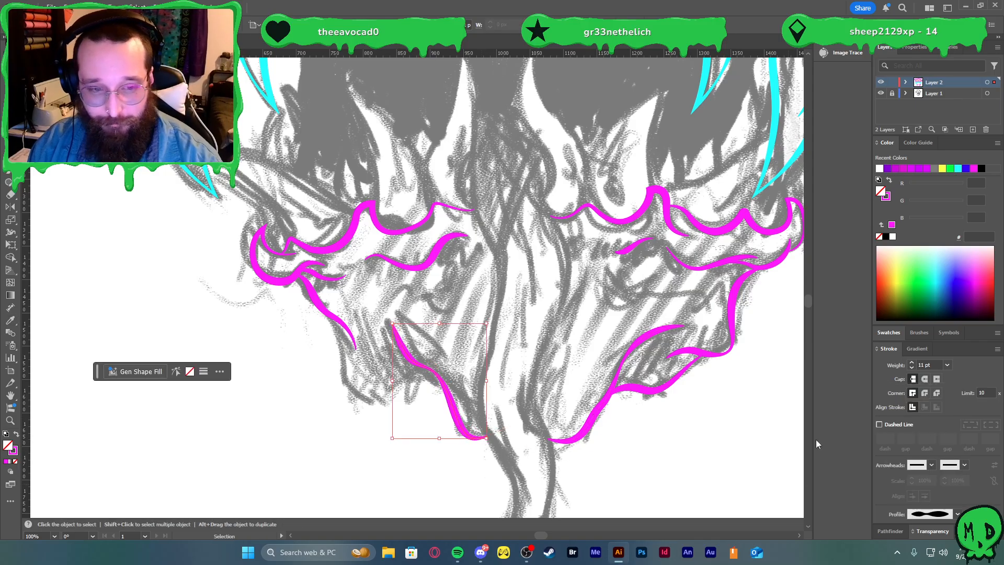
# - Draw the left jaw's lower edge from the outer contour down around the corner to the left S-shaped curve, and end the path
pyautogui.press('p')
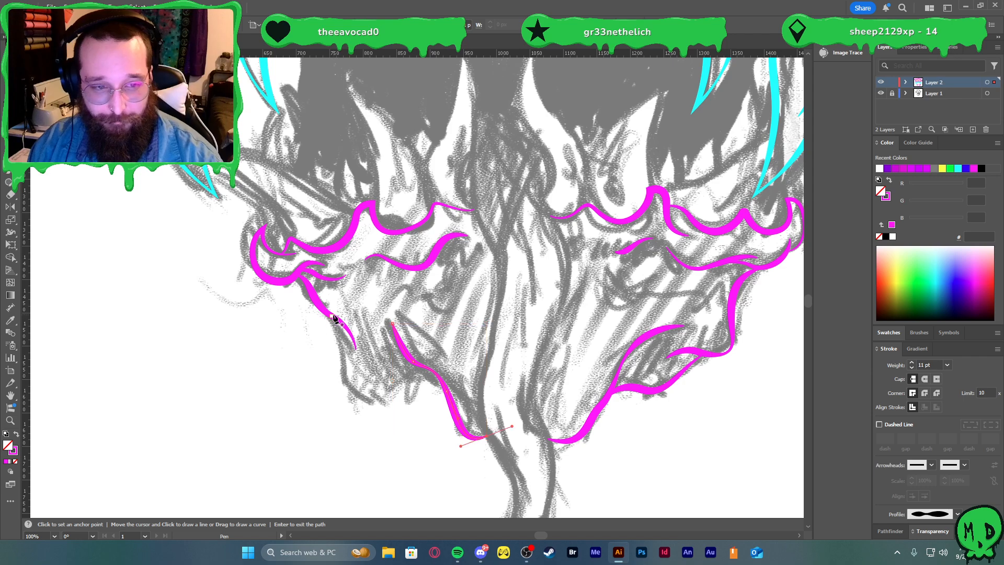
pyautogui.click(335, 319)
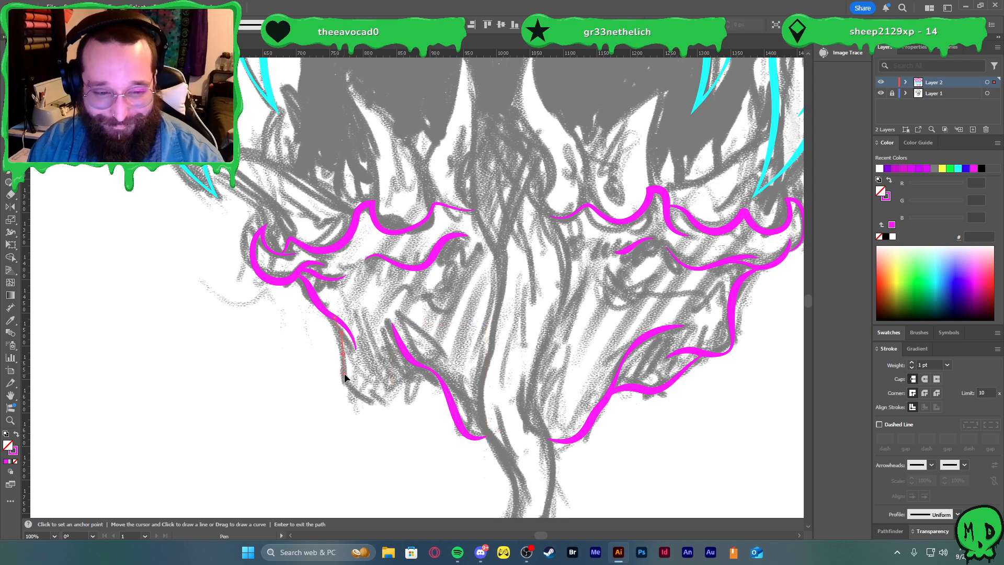
pyautogui.moveTo(345, 374); pyautogui.dragTo(378, 406)
pyautogui.moveTo(445, 391); pyautogui.dragTo(447, 395)
pyautogui.press('v')
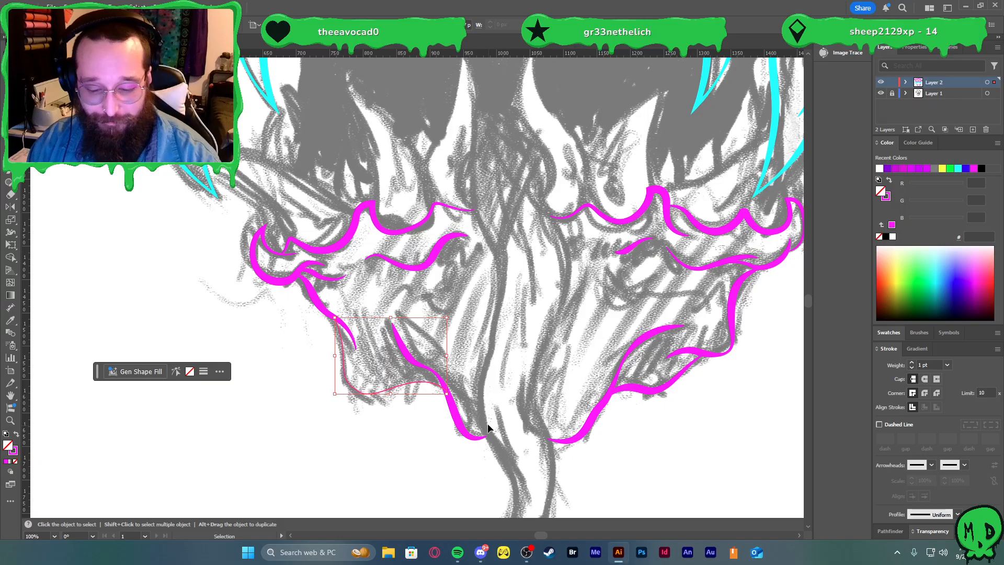
# - Give the left jaw's lower edge the right side's 11 pt magenta stroke with Width Profile 5, and deselect
pyautogui.press('i')
pyautogui.click(688, 349)
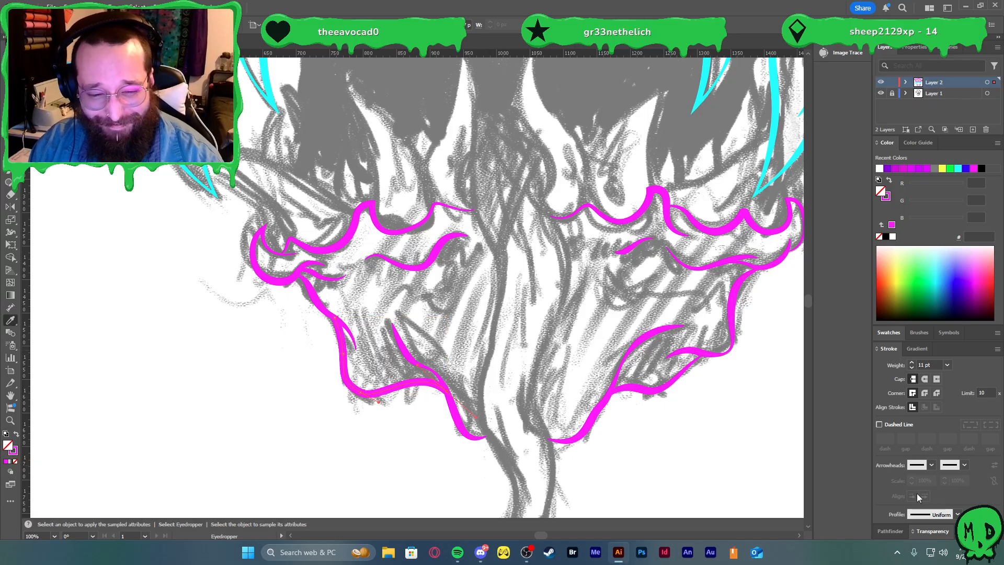
pyautogui.press('v')
pyautogui.click(957, 514)
pyautogui.click(940, 481)
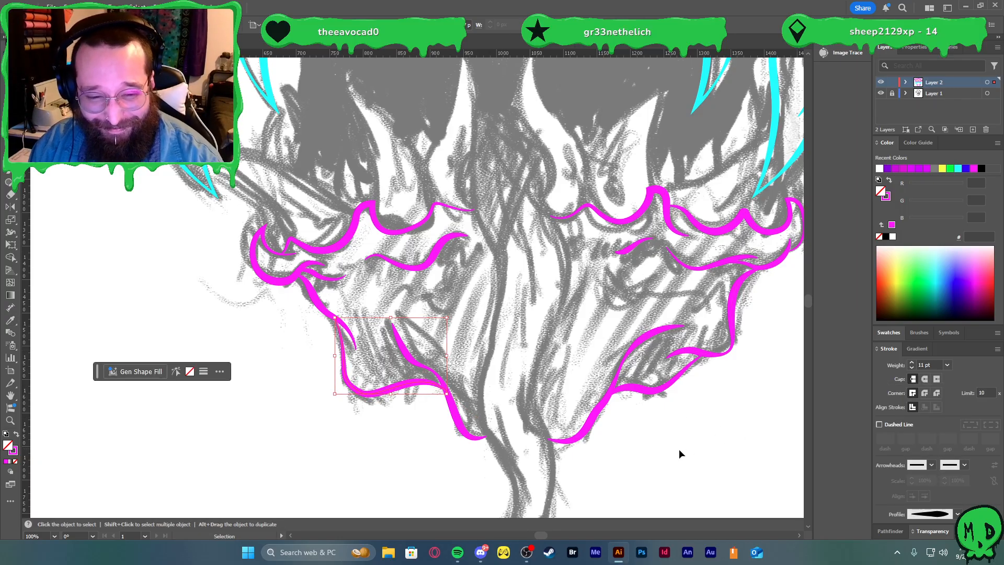
pyautogui.click(707, 478)
# - Using the upper teeth's cyan stroke, outline the curved lower fang just right of center from the gum to its tip and back down
pyautogui.scroll(-2, 677, 444)
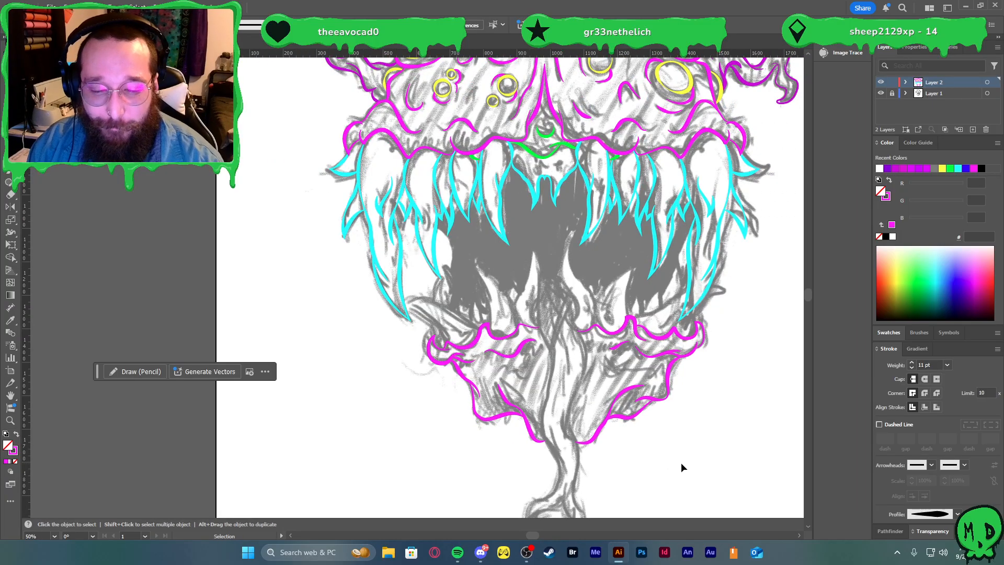
pyautogui.scroll(1, 676, 461)
pyautogui.scroll(1, 664, 454)
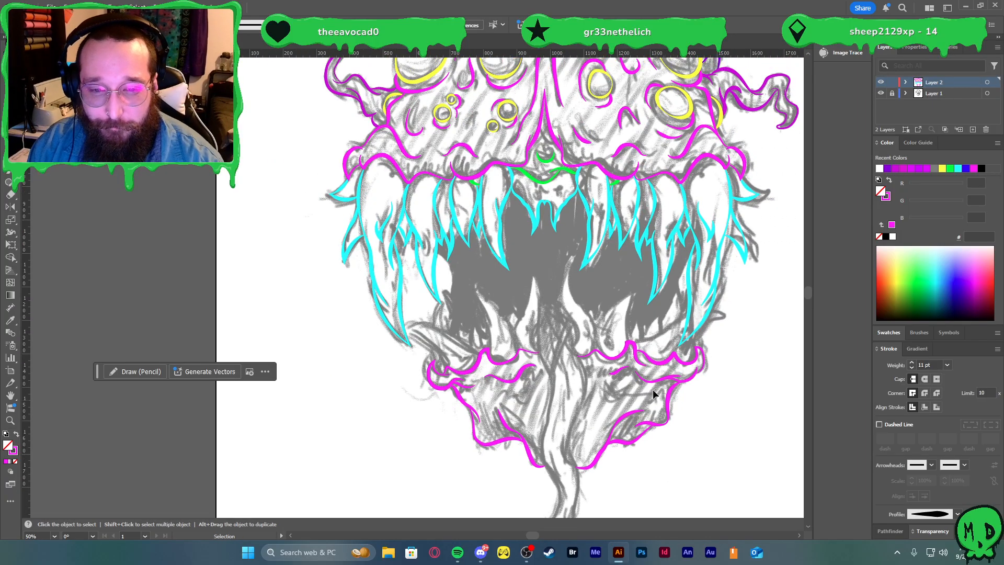
pyautogui.scroll(3, 652, 389)
pyautogui.click(573, 162)
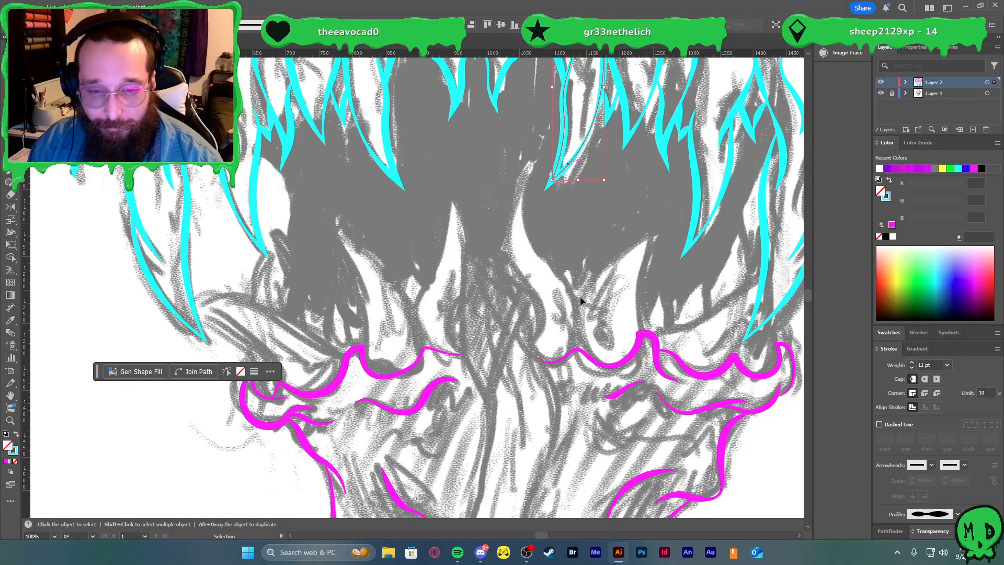
pyautogui.press('p')
pyautogui.click(541, 358)
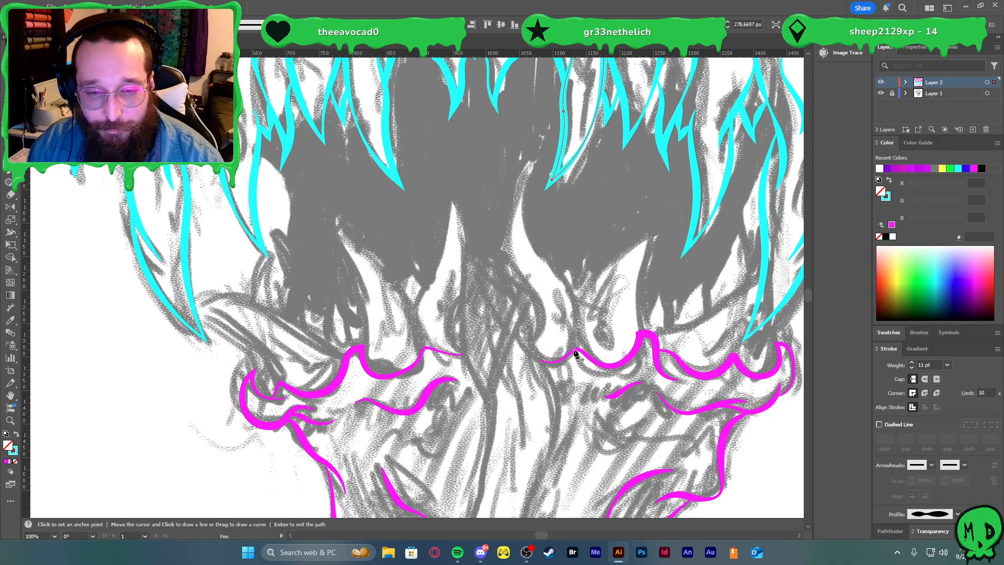
pyautogui.click(570, 352)
pyautogui.moveTo(573, 299); pyautogui.dragTo(561, 274)
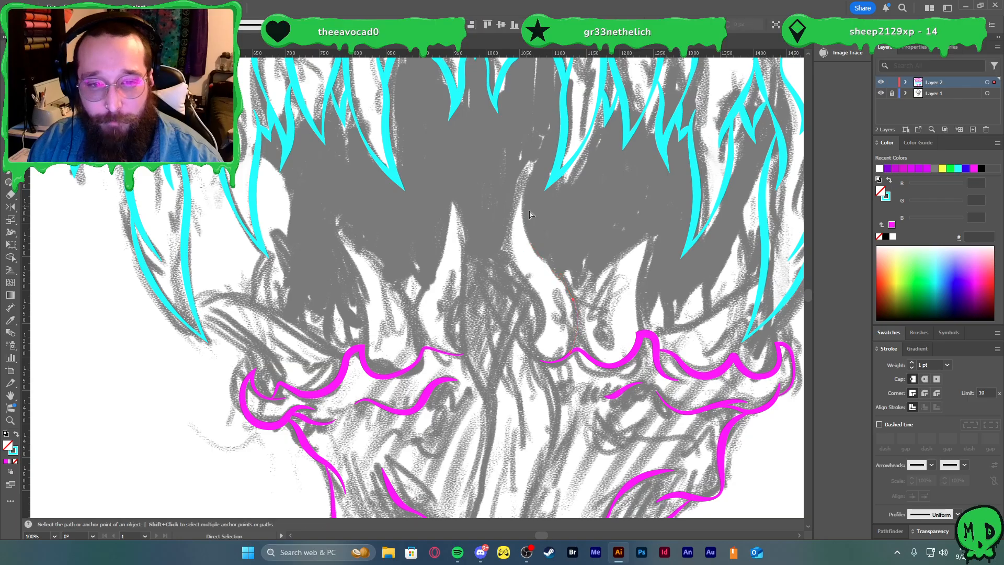
pyautogui.moveTo(529, 166)
pyautogui.mouseDown()
pyautogui.moveTo(507, 256)
pyautogui.moveTo(508, 241)
pyautogui.moveTo(519, 284)
pyautogui.mouseUp()
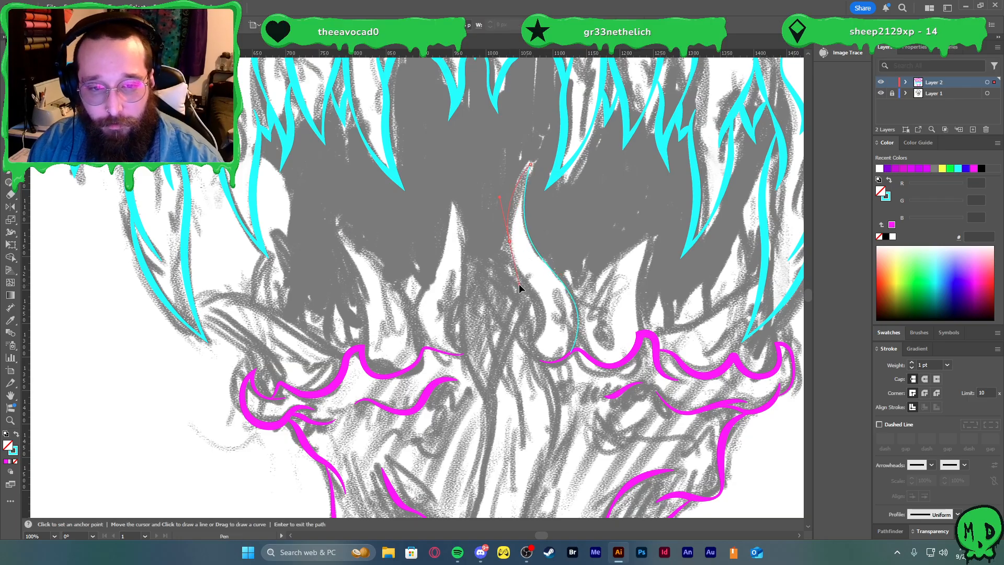
pyautogui.moveTo(552, 320); pyautogui.dragTo(556, 366)
pyautogui.press('v')
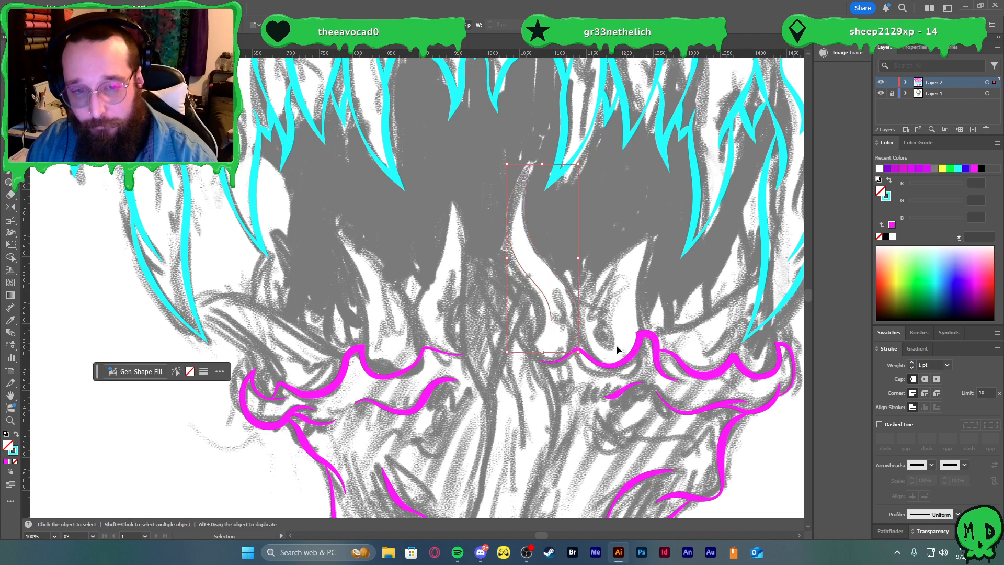
# - Draw a short curve at the fang's inner base, rising from near the gum to meet the fang's left side
pyautogui.press('i')
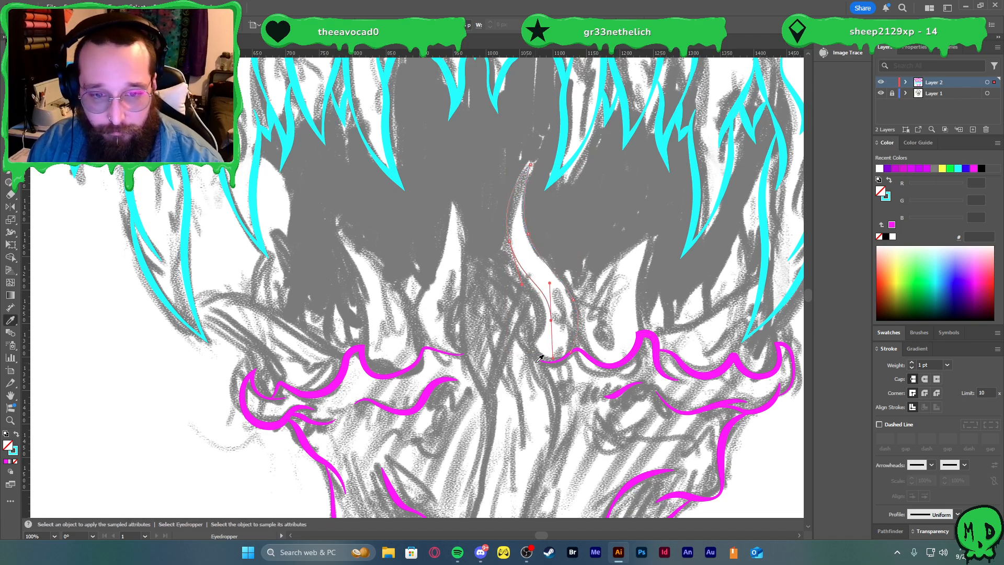
pyautogui.press('p')
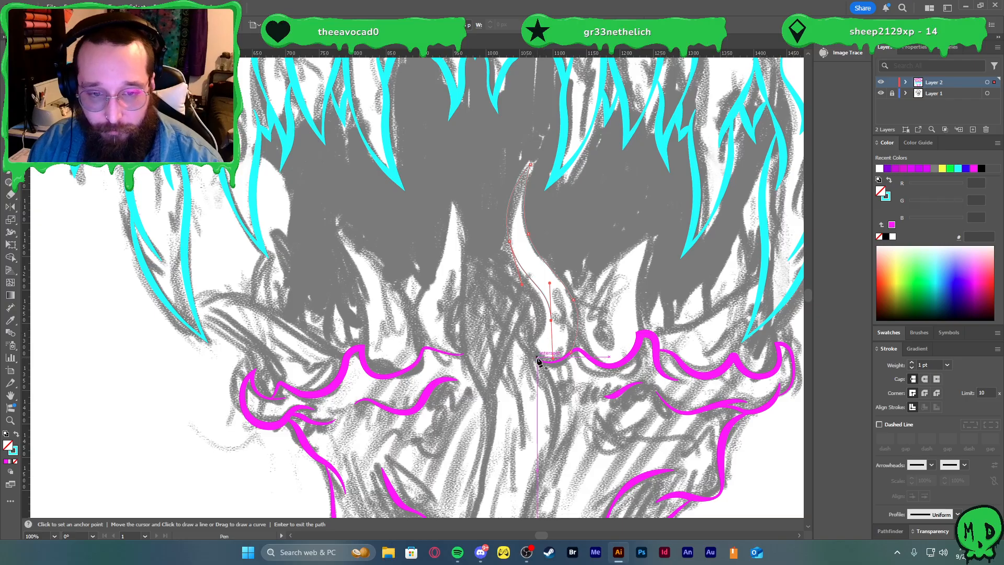
pyautogui.click(532, 338)
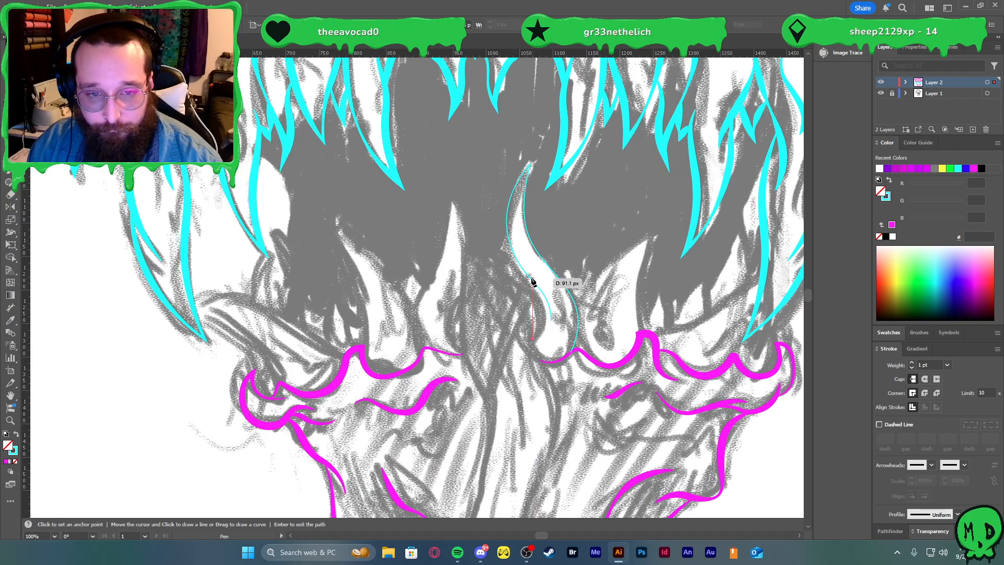
pyautogui.moveTo(531, 277); pyautogui.dragTo(510, 238)
pyautogui.press('v')
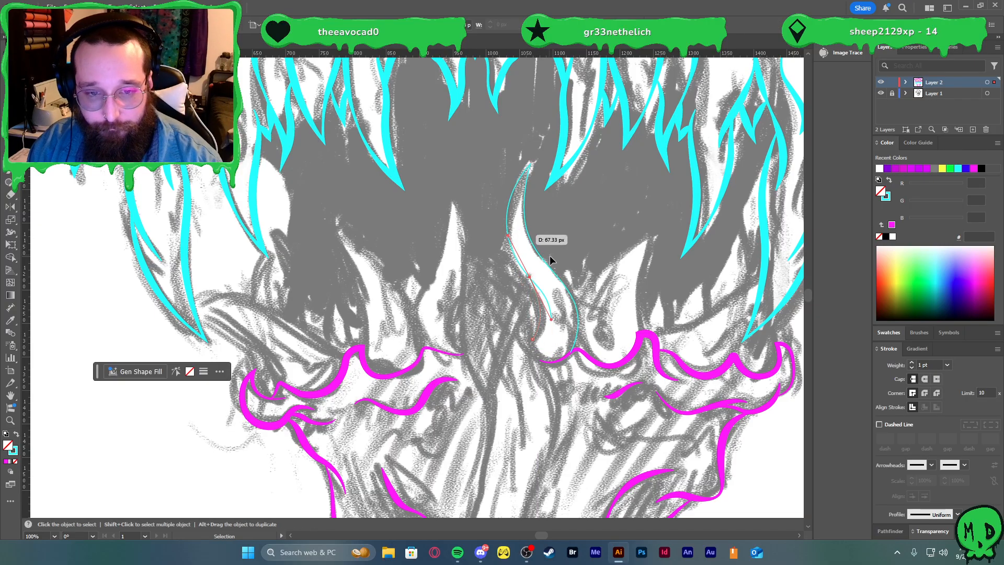
# - Set the fang outline and its short base curve to an 11 pt stroke with the double-bulge width profile
pyautogui.click(563, 279)
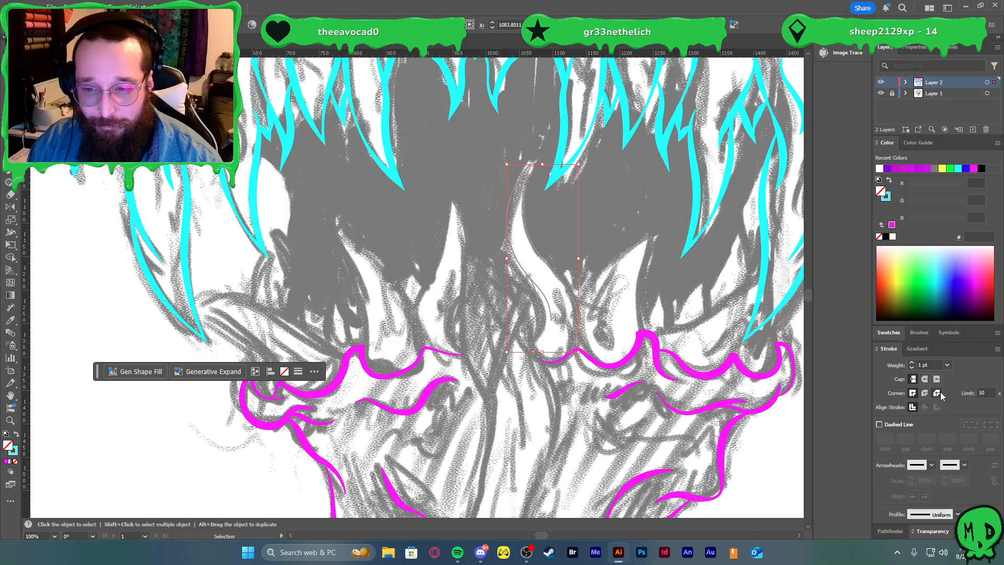
pyautogui.click(911, 364)
pyautogui.click(911, 364)
pyautogui.click(911, 363)
pyautogui.click(911, 364)
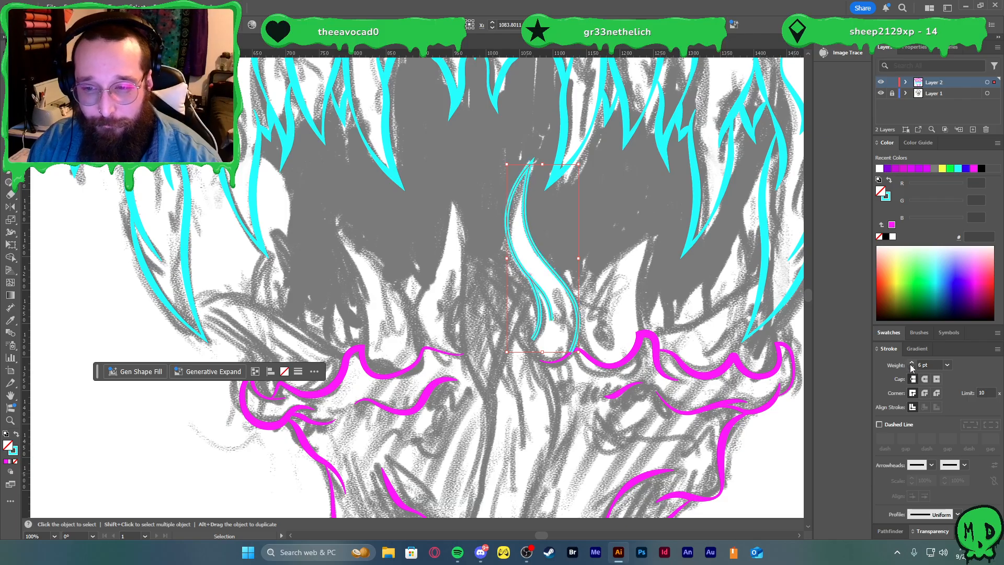
pyautogui.click(912, 364)
pyautogui.click(911, 363)
pyautogui.click(911, 364)
pyautogui.click(911, 364)
pyautogui.click(911, 364)
pyautogui.click(911, 364)
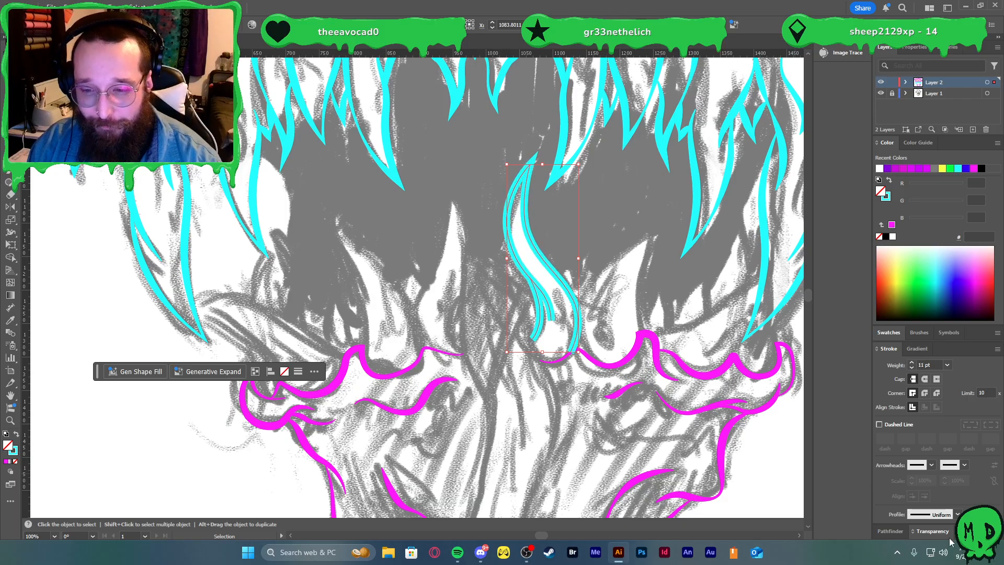
pyautogui.click(957, 514)
pyautogui.click(924, 425)
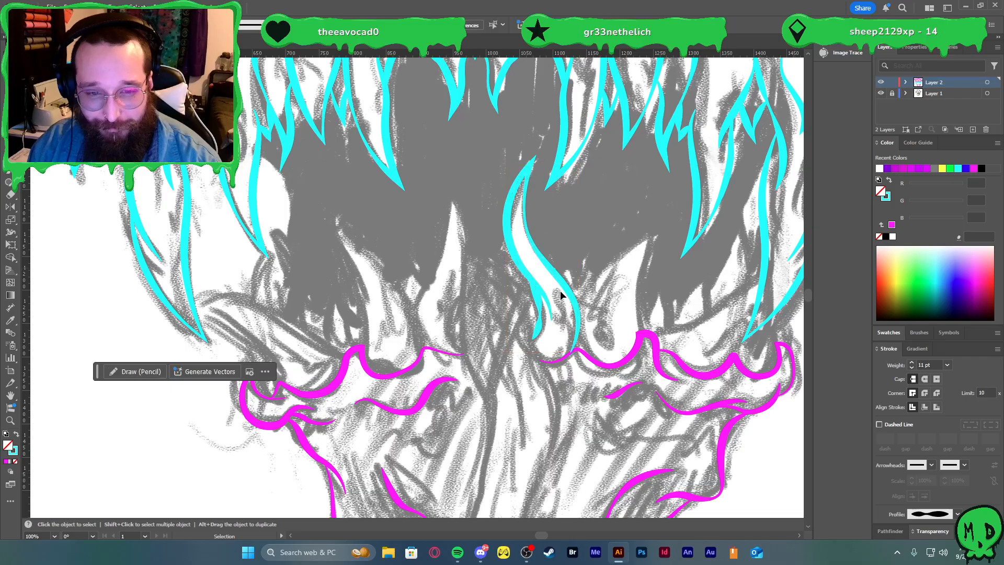
# - Change the fang's short base curve to Width Profile 5 and deselect
pyautogui.click(536, 306)
pyautogui.click(935, 512)
pyautogui.click(935, 480)
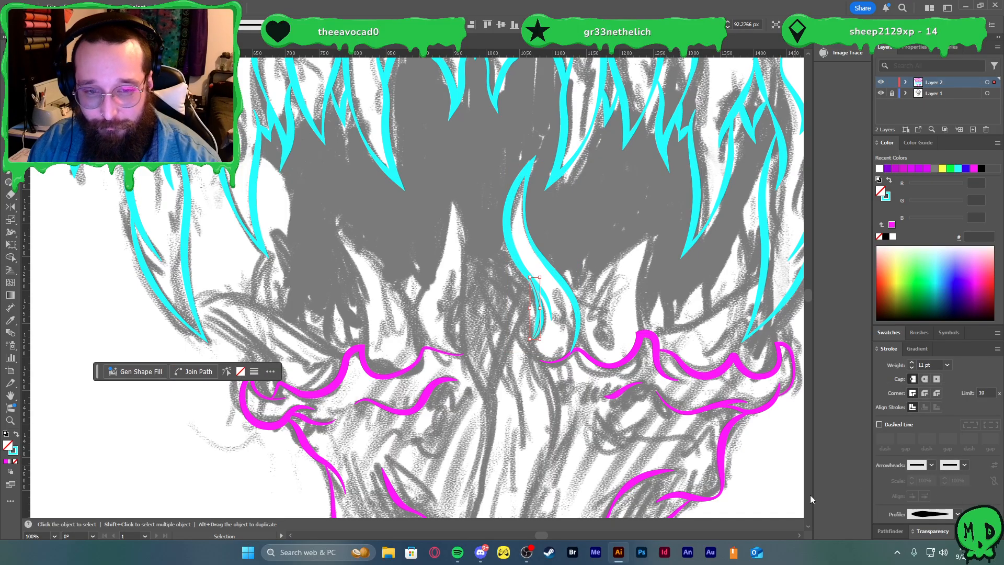
pyautogui.click(612, 451)
# - Flip the width profile on the outline of the curved lower fang just right of center, then deselect it
pyautogui.click(581, 323)
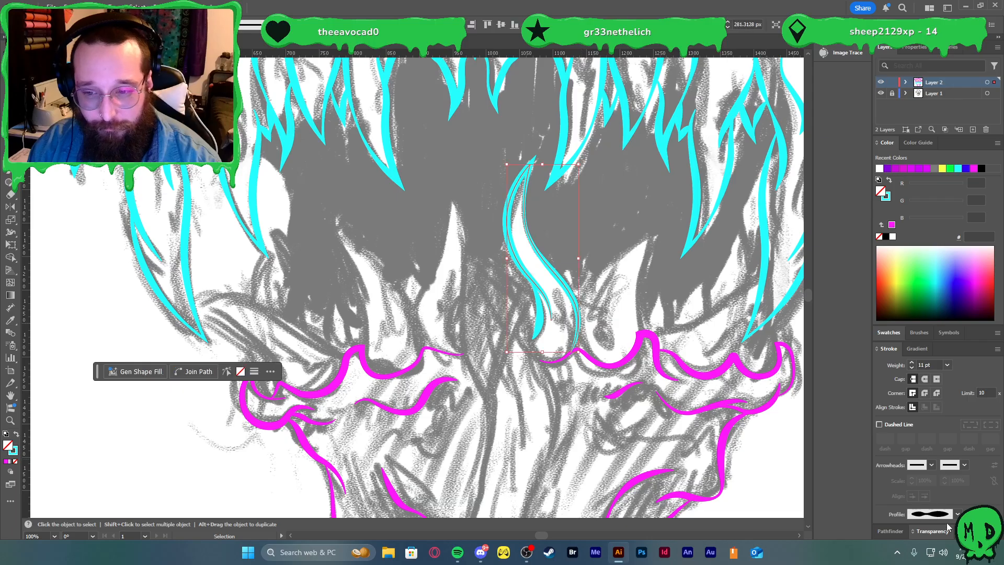
pyautogui.click(972, 514)
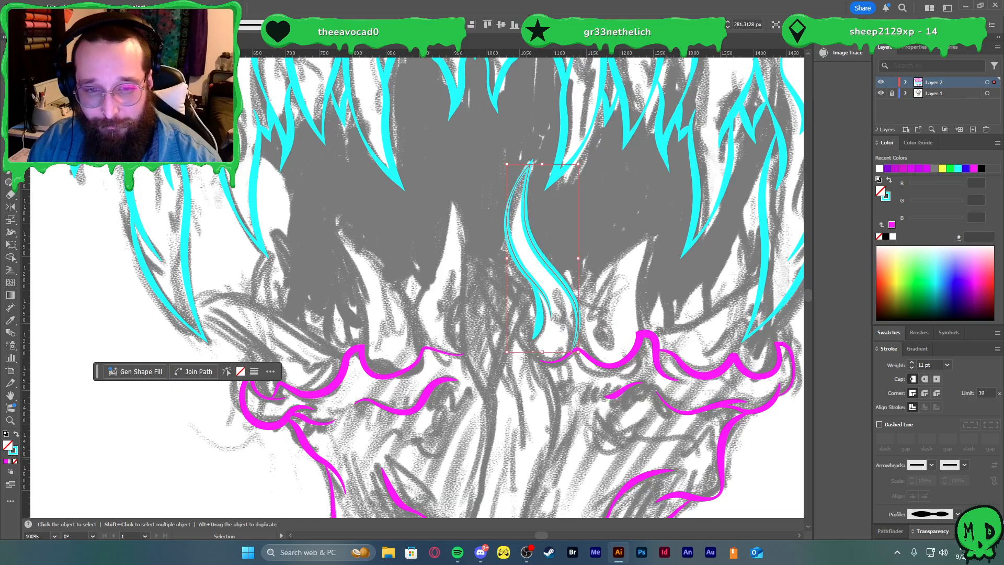
pyautogui.click(597, 438)
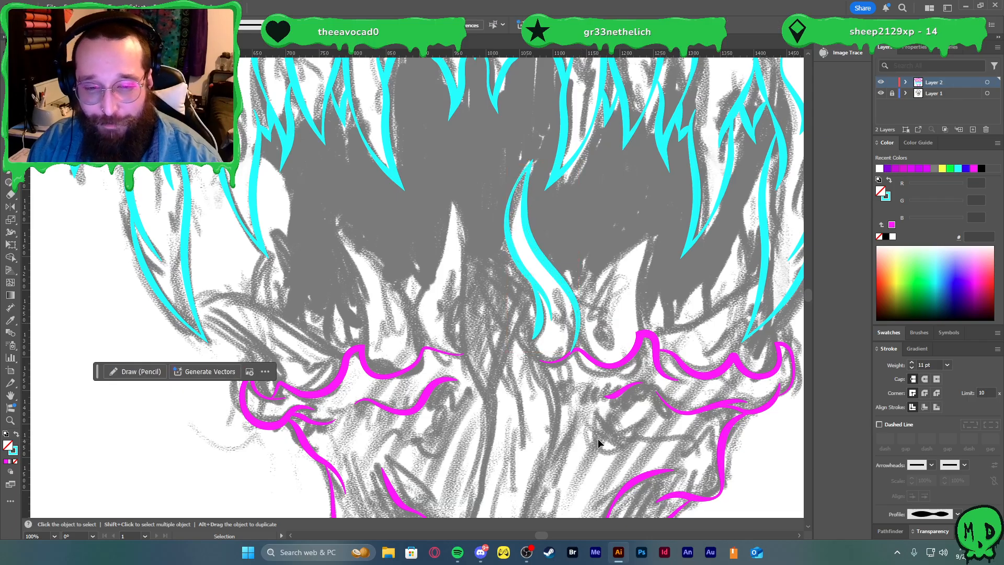
# - Reduce the stroke weight of the fang's short inner base curve to 9 pt
pyautogui.scroll(2, 669, 380)
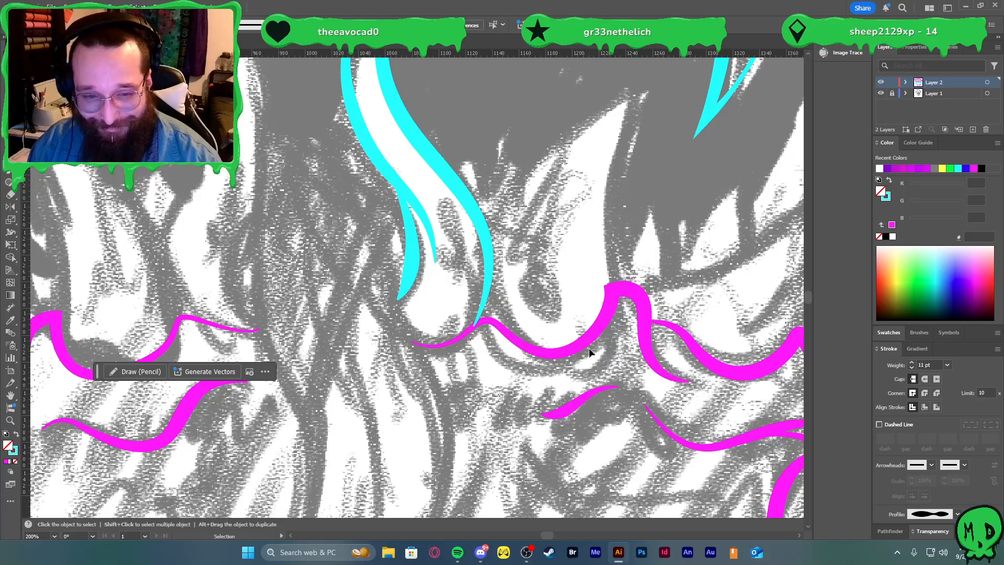
pyautogui.scroll(1, 589, 347)
pyautogui.click(436, 270)
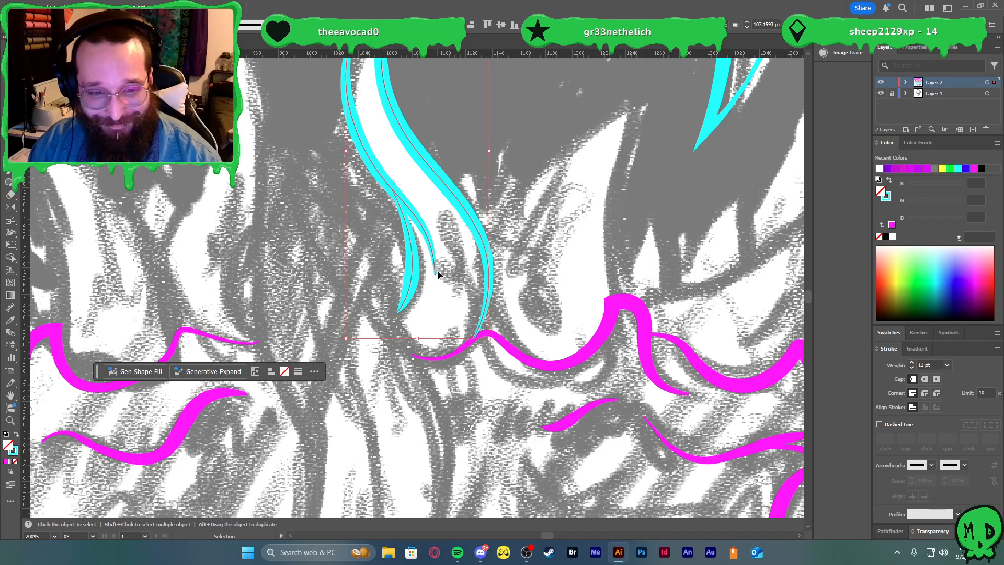
pyautogui.click(416, 281)
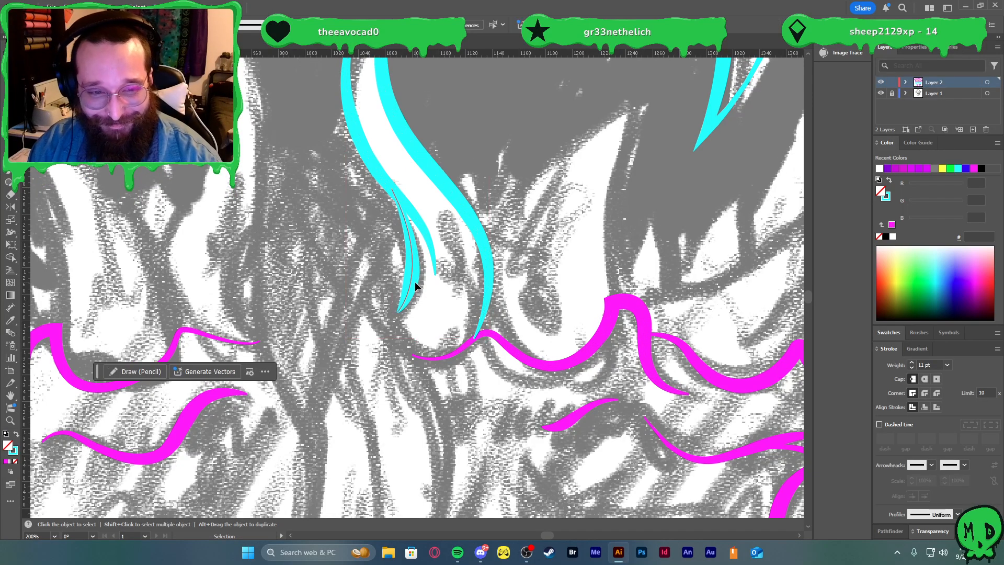
pyautogui.click(912, 368)
pyautogui.click(912, 367)
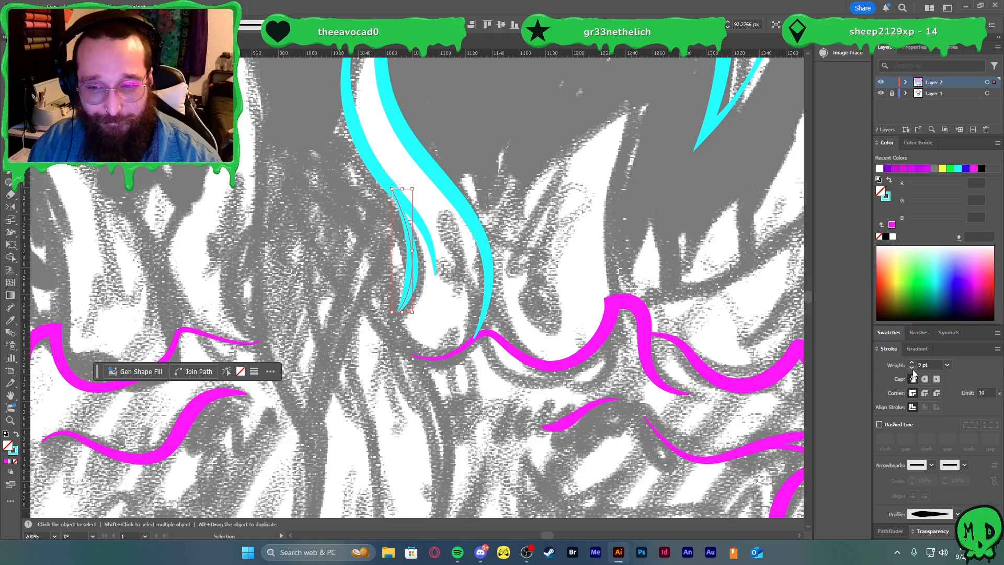
pyautogui.click(575, 286)
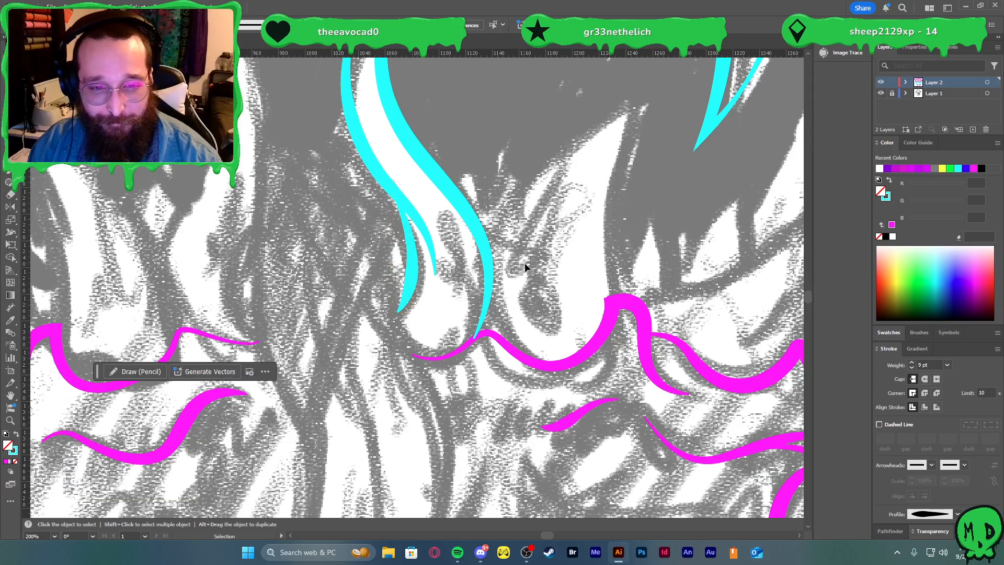
# - Draw a short curve from the fang's lower right side down to the magenta gum, using the upper gum's green stroke
pyautogui.press('p')
pyautogui.click(488, 292)
pyautogui.moveTo(532, 360); pyautogui.dragTo(534, 403)
pyautogui.press('v')
pyautogui.scroll(-2, 533, 393)
pyautogui.scroll(5, 527, 369)
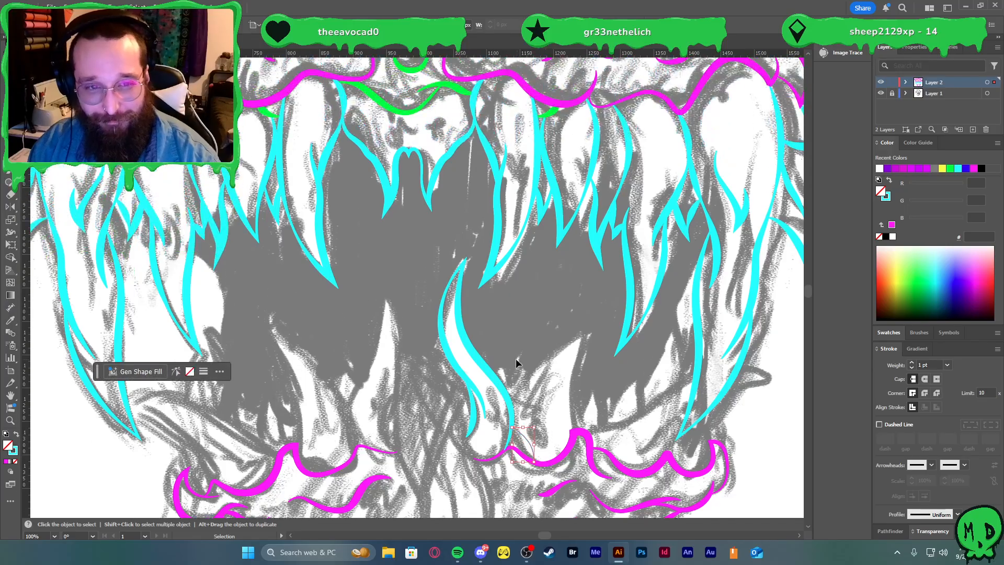
pyautogui.press('i')
pyautogui.click(424, 104)
pyautogui.press('v')
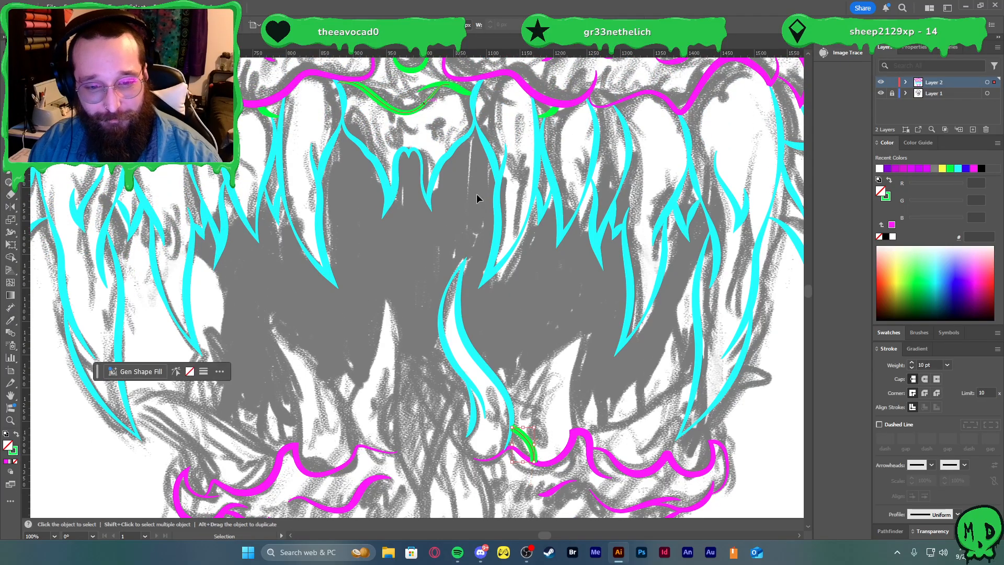
# - Give the short green gum curve Width Profile 5 and an 8 pt stroke, then deselect it
pyautogui.scroll(-2, 560, 416)
pyautogui.scroll(2, 560, 418)
pyautogui.click(941, 515)
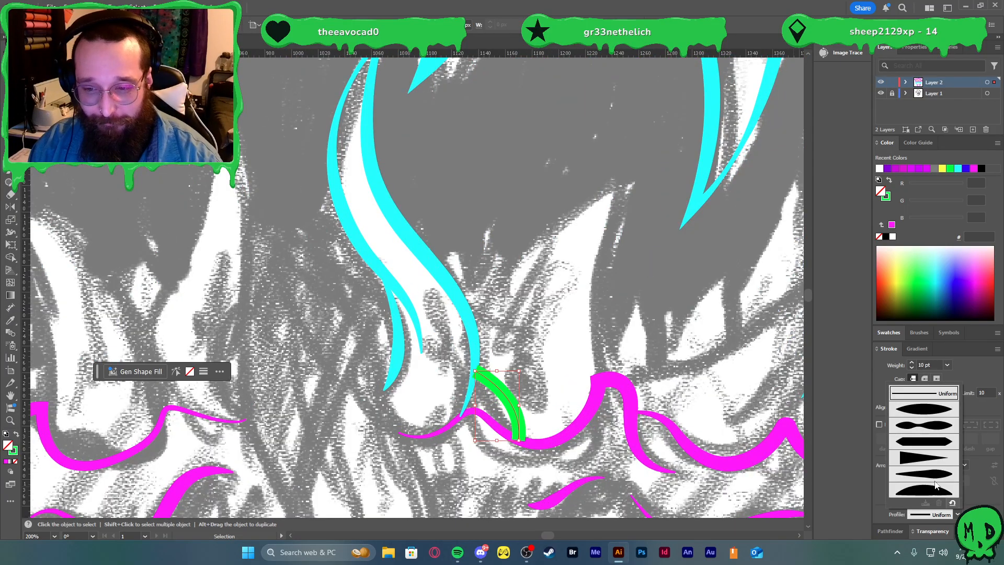
pyautogui.click(894, 482)
pyautogui.click(912, 369)
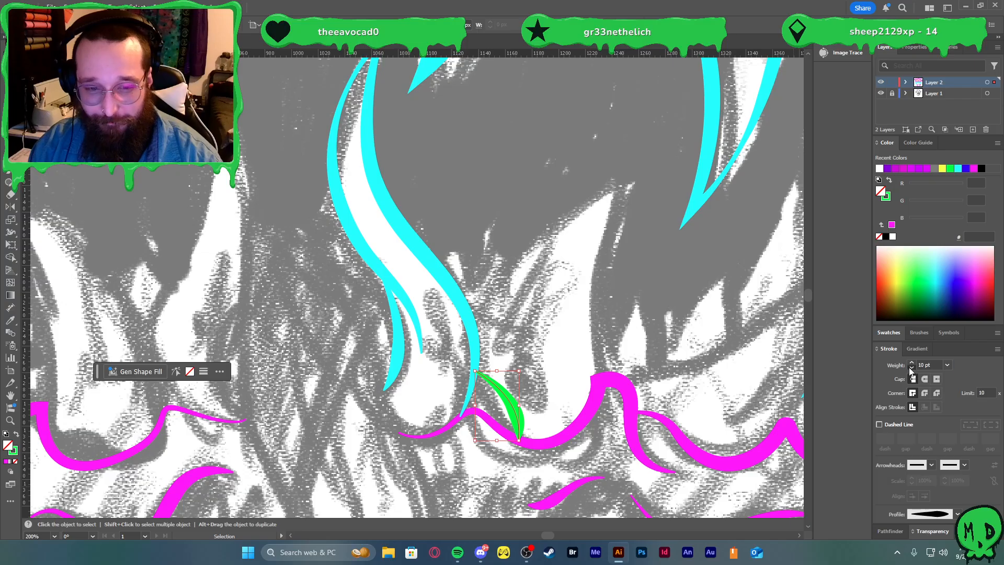
pyautogui.click(912, 368)
pyautogui.click(584, 362)
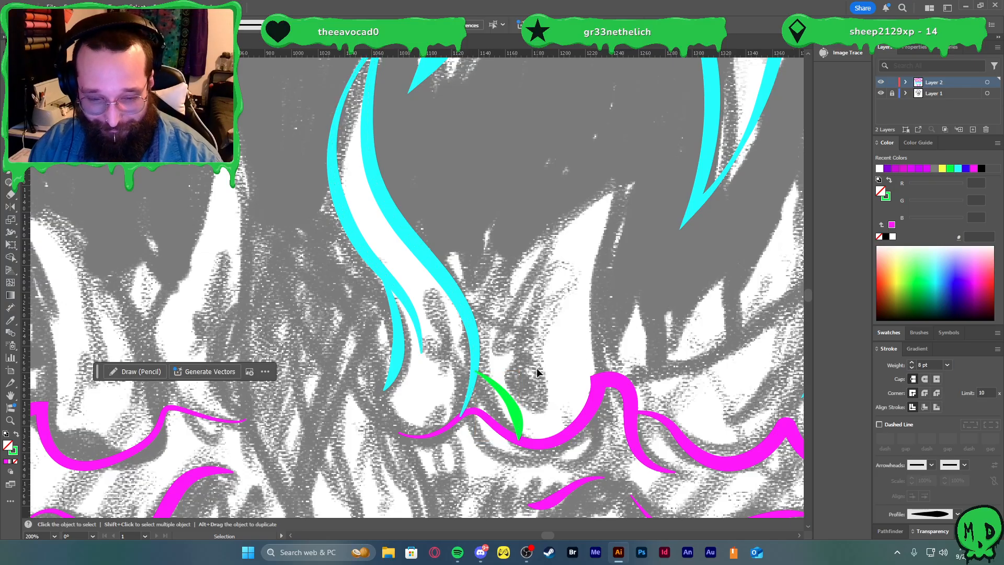
# - Outline the second lower fang from the first fang's right side up to a pointed tip and partway down its inner right side
pyautogui.scroll(-1, 528, 379)
pyautogui.press('p')
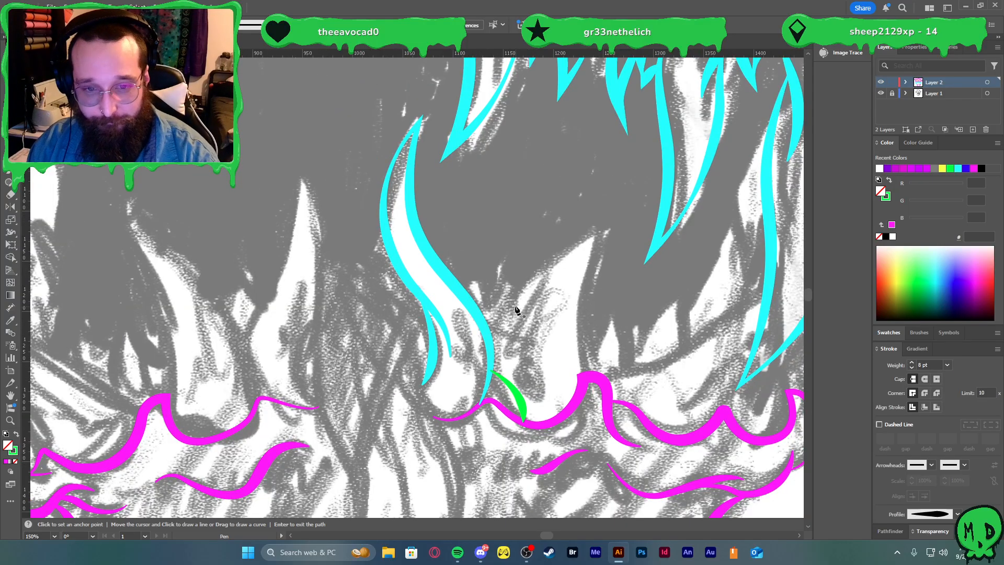
pyautogui.click(492, 346)
pyautogui.moveTo(530, 283); pyautogui.dragTo(555, 268)
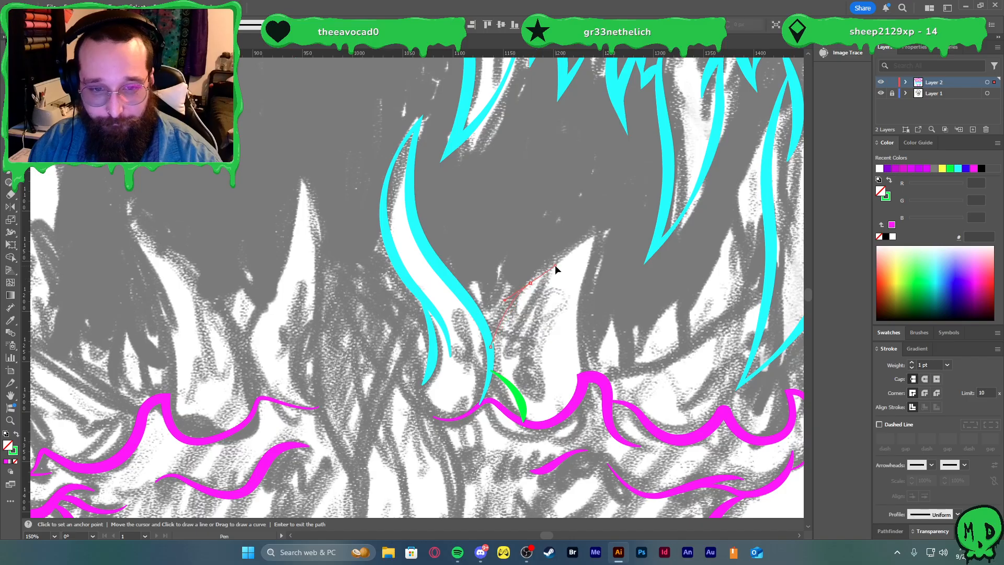
pyautogui.scroll(-1, 588, 246)
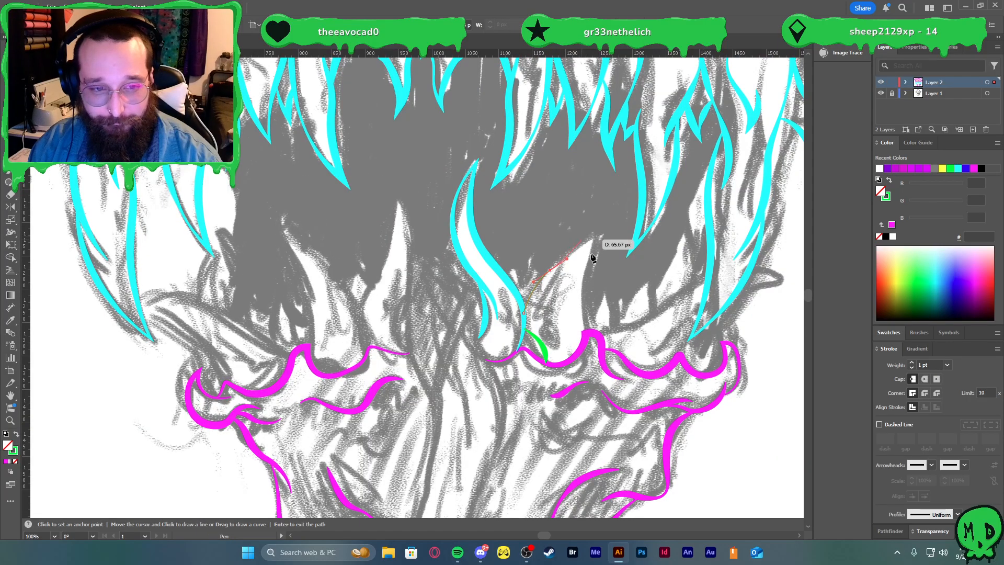
pyautogui.scroll(1, 593, 215)
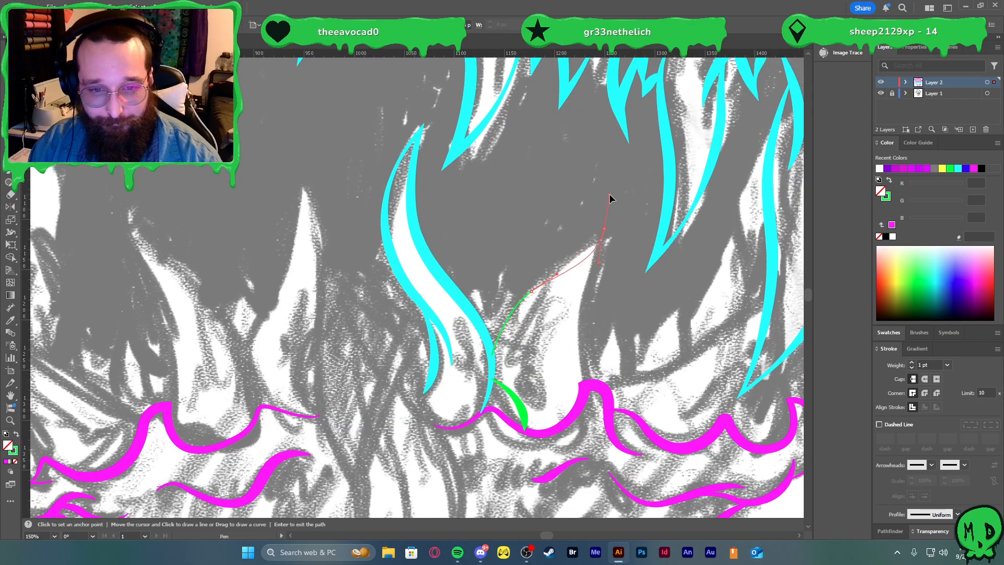
pyautogui.hotkey('ctrl', 'z')
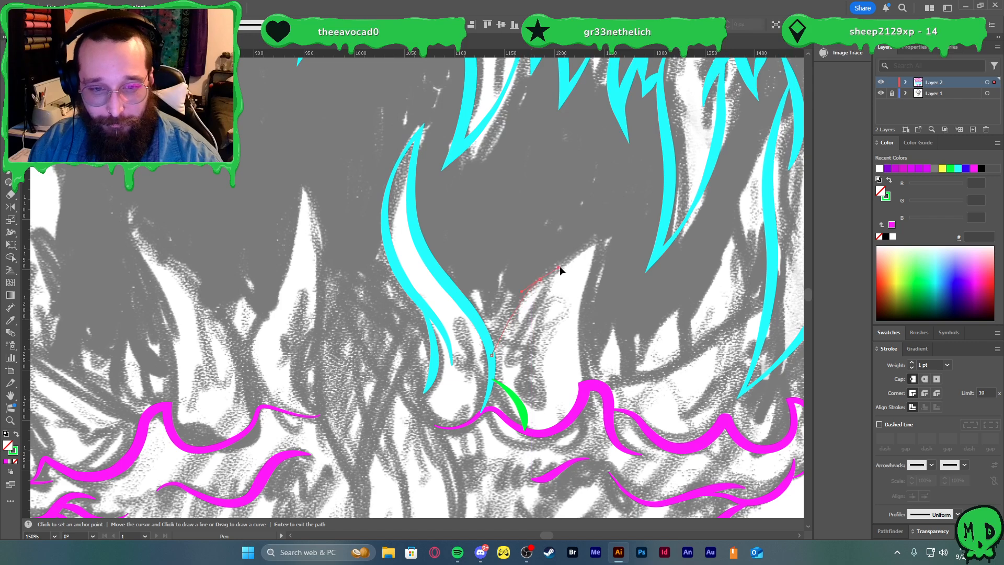
pyautogui.moveTo(559, 266); pyautogui.dragTo(574, 257)
pyautogui.moveTo(604, 206); pyautogui.dragTo(572, 315)
pyautogui.moveTo(565, 355); pyautogui.dragTo(569, 381)
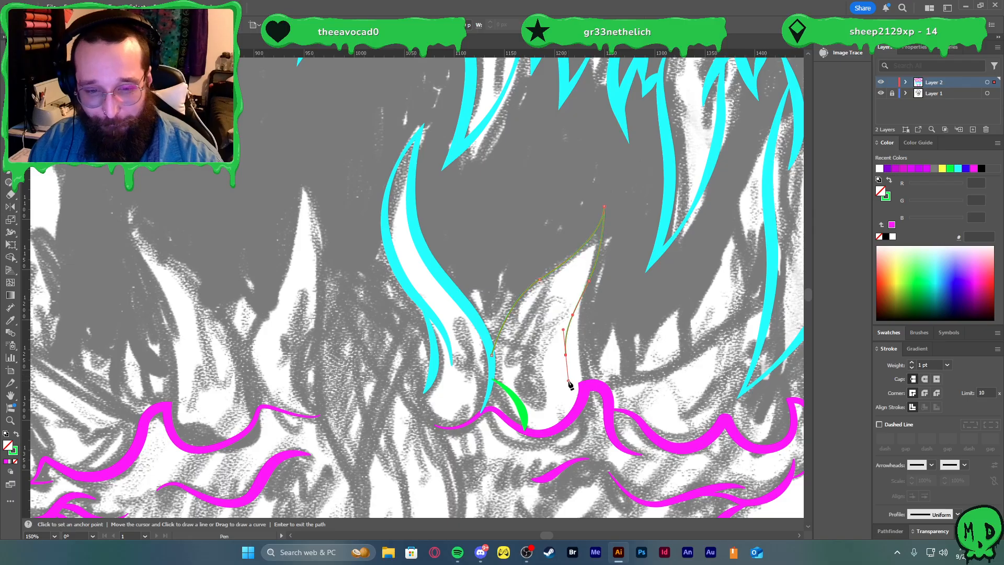
# - Draw a curve along the second fang's right edge from the gum up to meet its outline below the tip
pyautogui.press('v')
pyautogui.press('p')
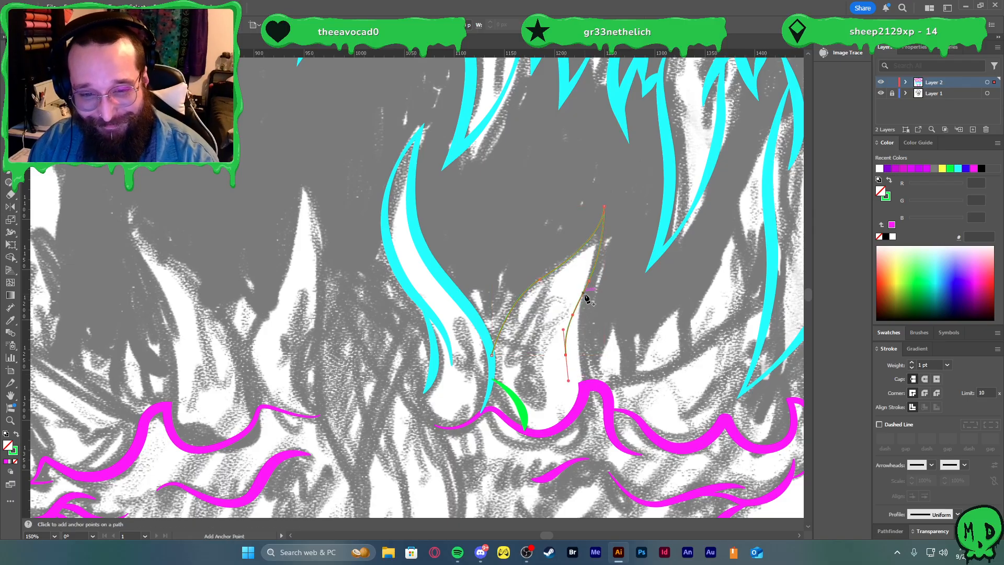
pyautogui.moveTo(584, 385); pyautogui.dragTo(601, 254)
pyautogui.press('v')
# - Give both second-fang paths the first fang's cyan 11 pt stroke and apply Width Profile 5
pyautogui.press('v')
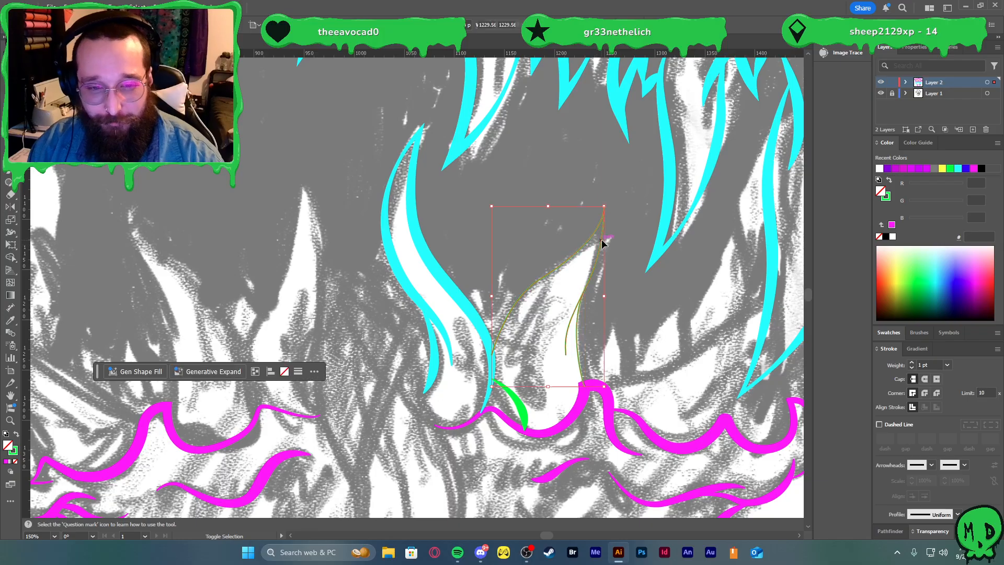
pyautogui.press('i')
pyautogui.click(437, 291)
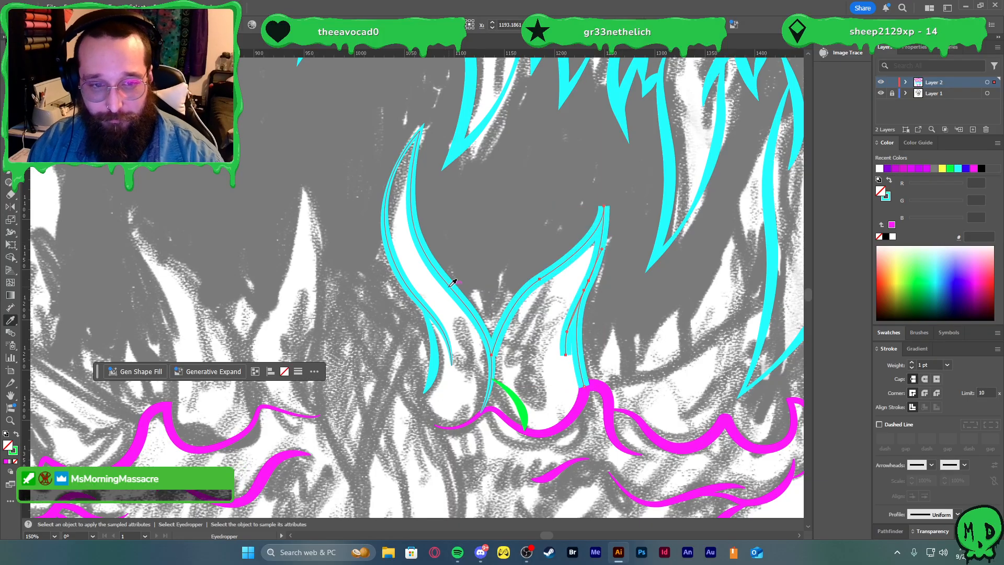
pyautogui.click(956, 514)
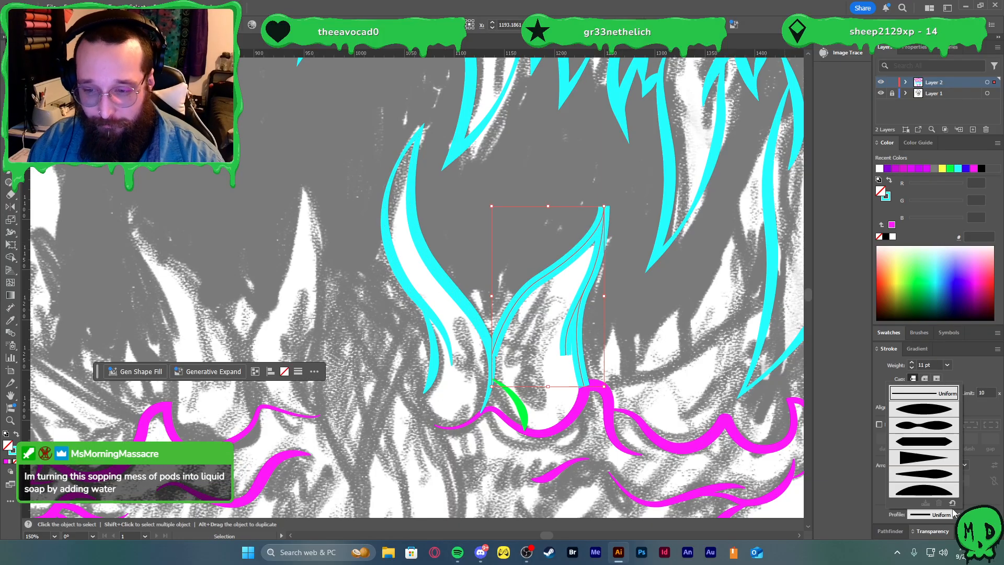
pyautogui.click(935, 481)
# - Flip the width profile on the second fang's right edge curve and set its stroke to 7 pt
pyautogui.click(581, 343)
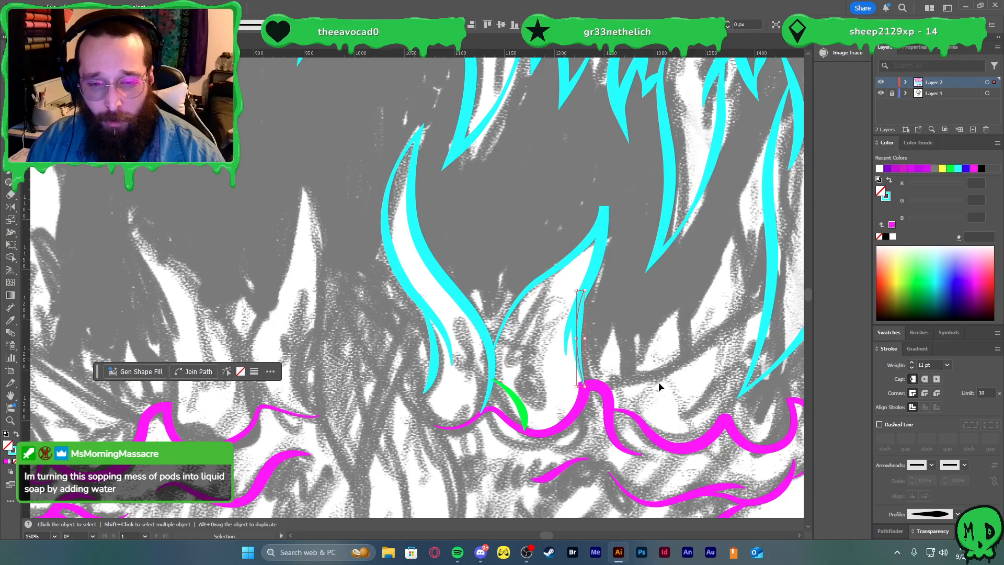
pyautogui.click(981, 514)
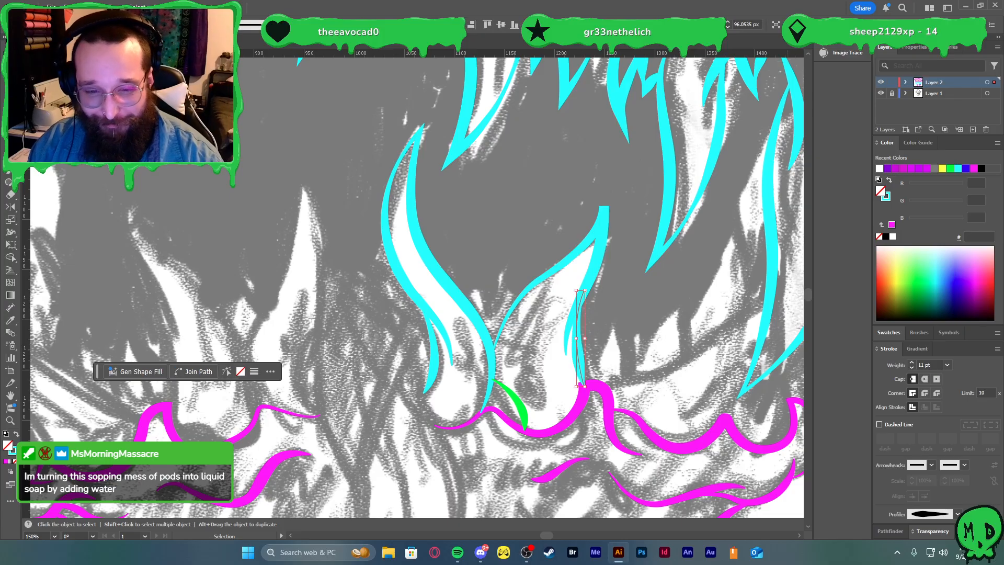
pyautogui.click(911, 369)
pyautogui.click(910, 368)
pyautogui.click(910, 369)
pyautogui.click(611, 353)
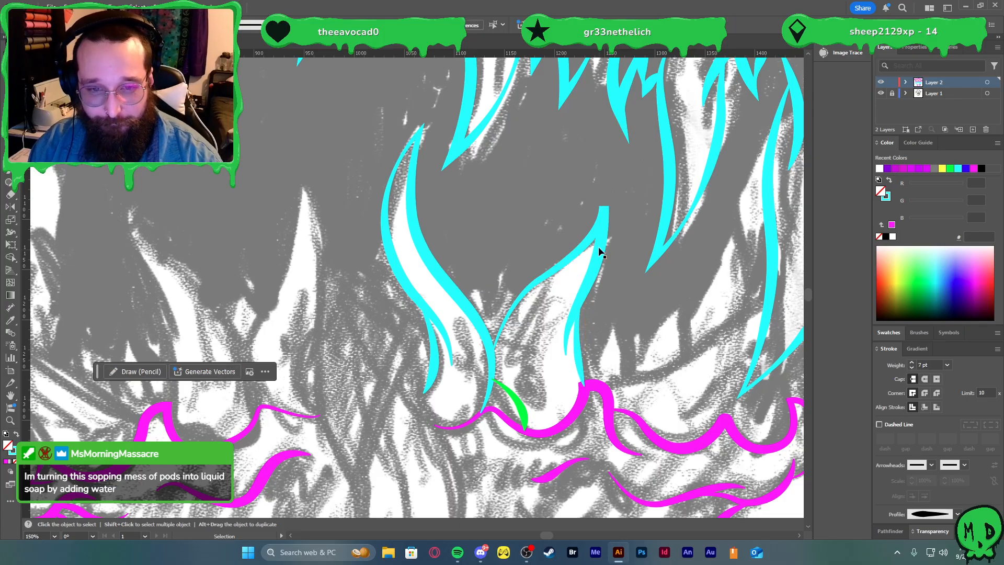
# - Flip the second fang outline's width profile and adjust the curve handle at its tip to form a sharp point
pyautogui.click(598, 251)
pyautogui.click(981, 514)
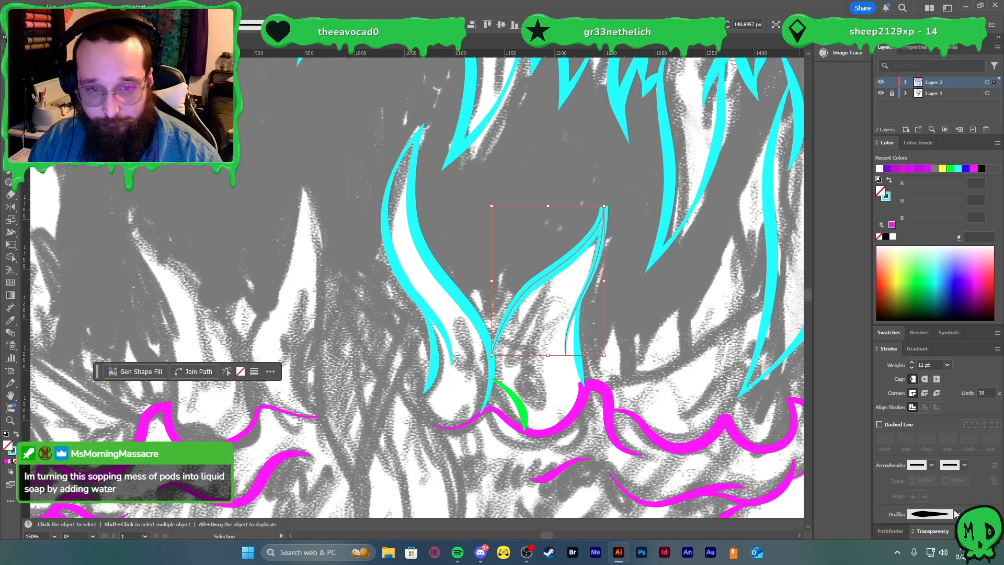
pyautogui.press('a')
pyautogui.scroll(2, 603, 204)
pyautogui.click(607, 209)
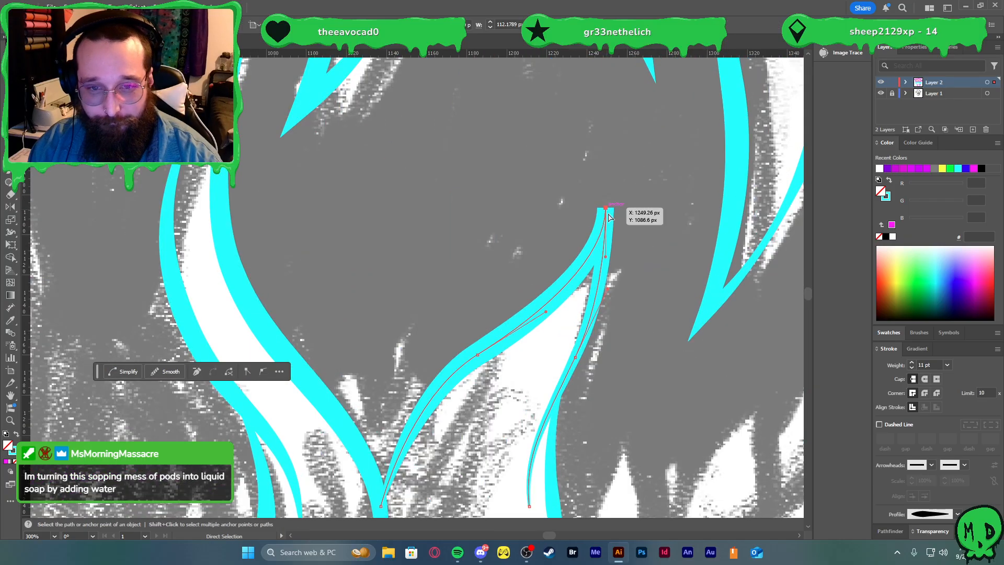
pyautogui.moveTo(605, 256); pyautogui.dragTo(589, 256)
pyautogui.click(669, 284)
pyautogui.press('v')
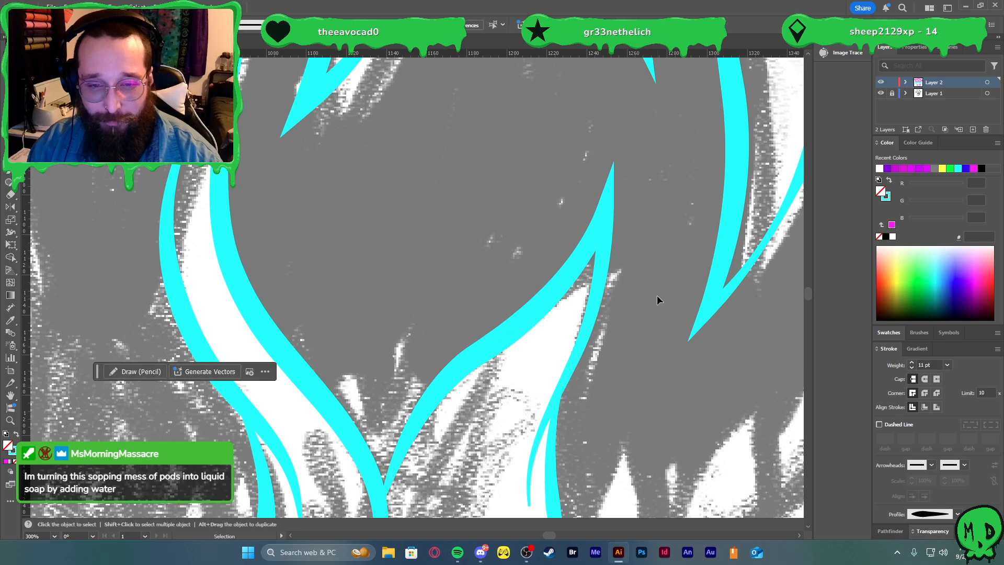
# - Select both lower fangs with the green curve and send them behind the magenta gum line, then deselect
pyautogui.scroll(-3, 629, 328)
pyautogui.scroll(-1, 622, 375)
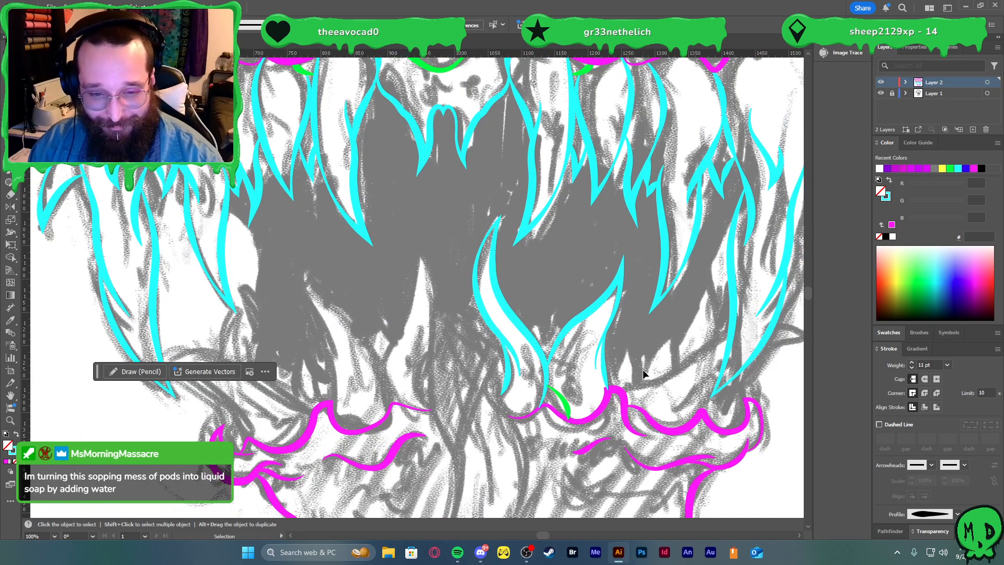
pyautogui.moveTo(575, 395); pyautogui.dragTo(575, 389)
pyautogui.keyDown('shift'); pyautogui.click(605, 375); pyautogui.keyUp('shift')
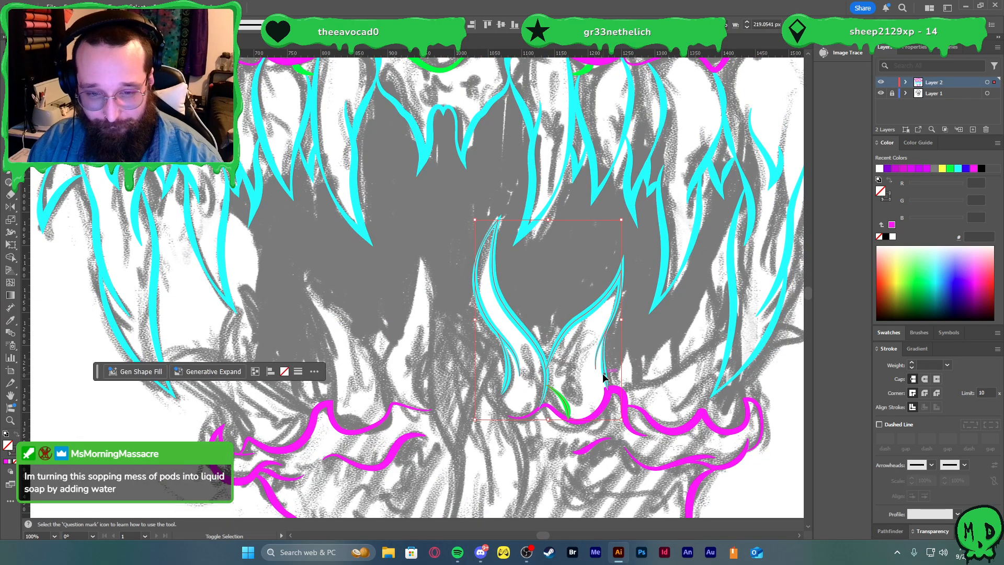
pyautogui.press('v')
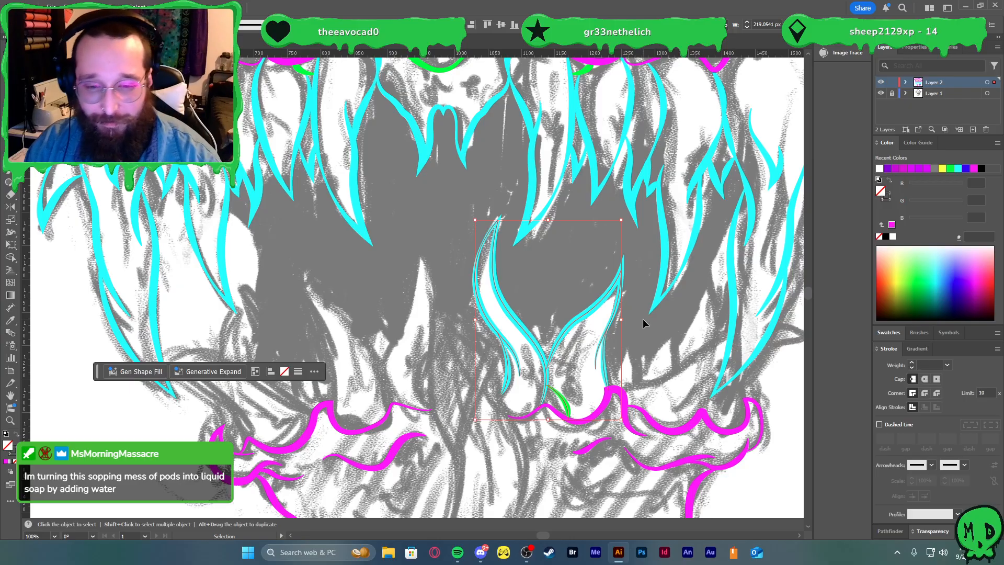
pyautogui.click(663, 387)
# - Nudge the magenta gum line's anchor point at the second fang's right base slightly up to meet the cyan edge
pyautogui.hotkey('ctrl', '=')
pyautogui.hotkey('ctrl', '=')
pyautogui.hotkey('ctrl', '=')
pyautogui.press('a')
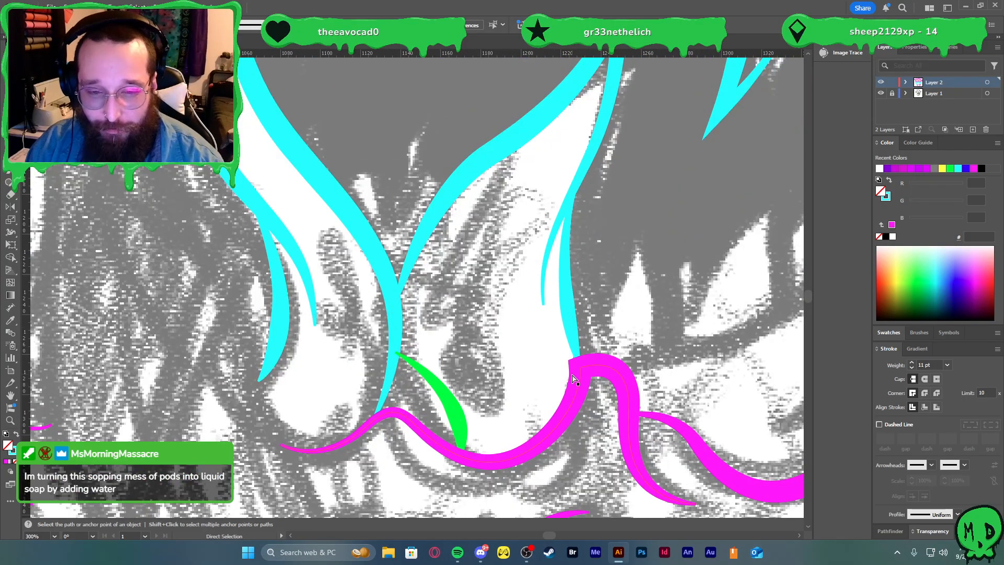
pyautogui.click(580, 378)
pyautogui.moveTo(582, 369); pyautogui.dragTo(585, 361)
pyautogui.hotkey('ctrl', '1')
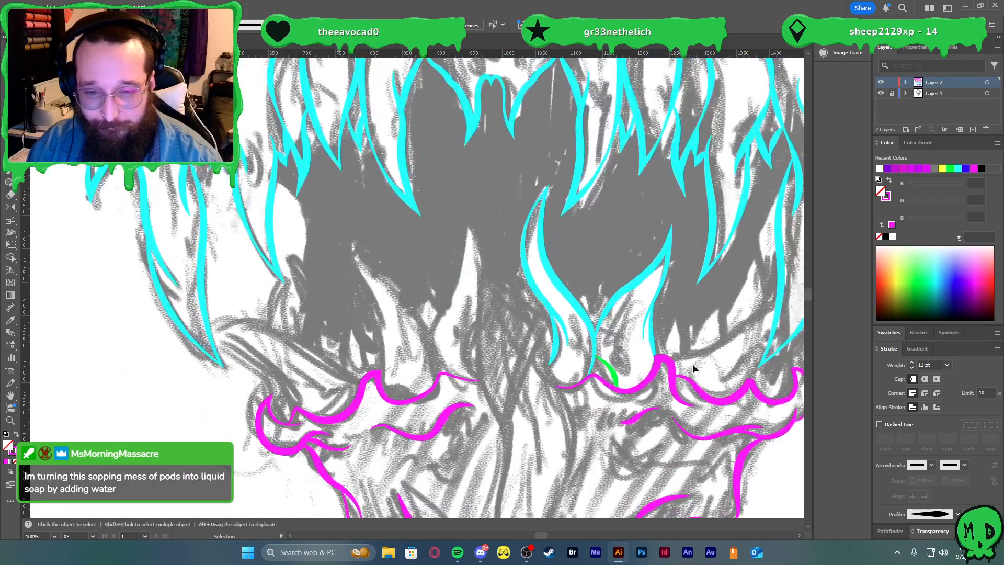
pyautogui.hscroll(2, 678, 386)
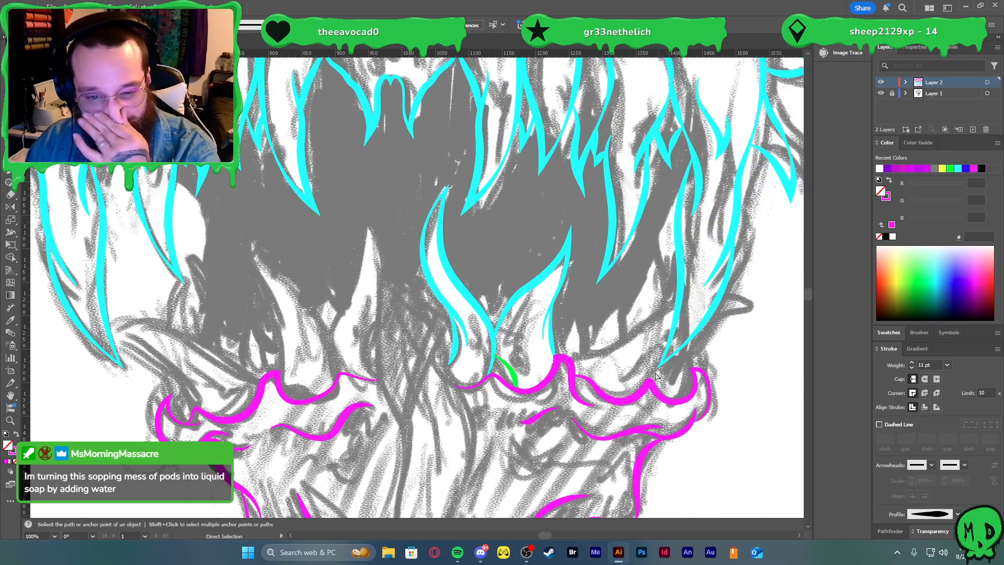
# - Draw the upper edge of the outermost lower fang with the Pen tool, from the magenta gum bump beside the second fang to its pointed tip
pyautogui.scroll(-1, 584, 351)
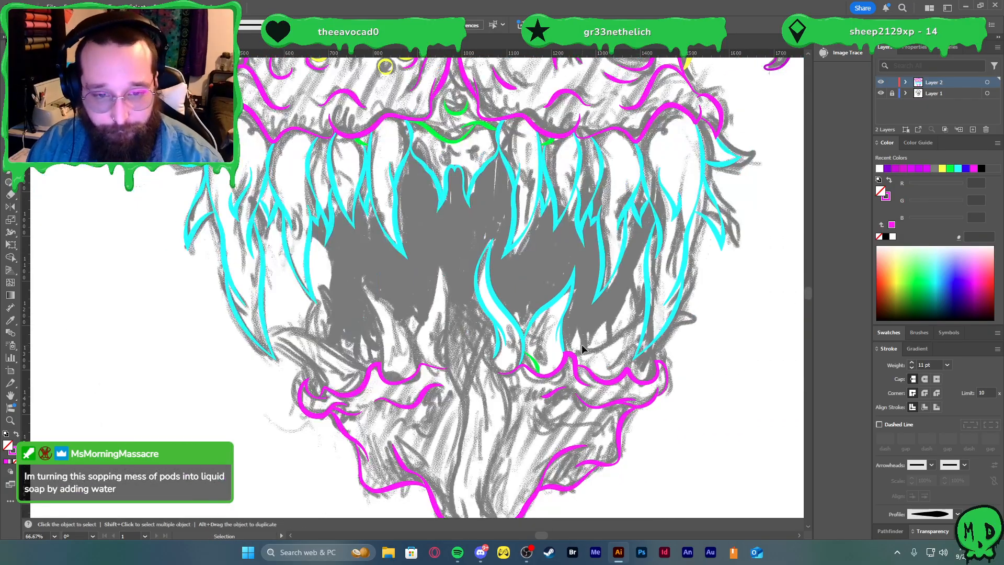
pyautogui.hscroll(1, 586, 351)
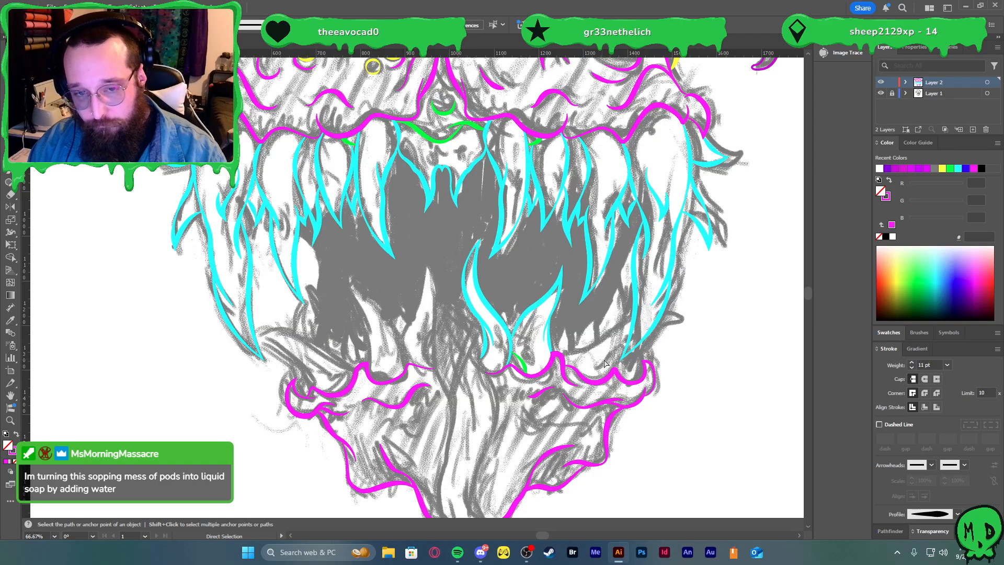
pyautogui.press('p')
pyautogui.scroll(2, 564, 363)
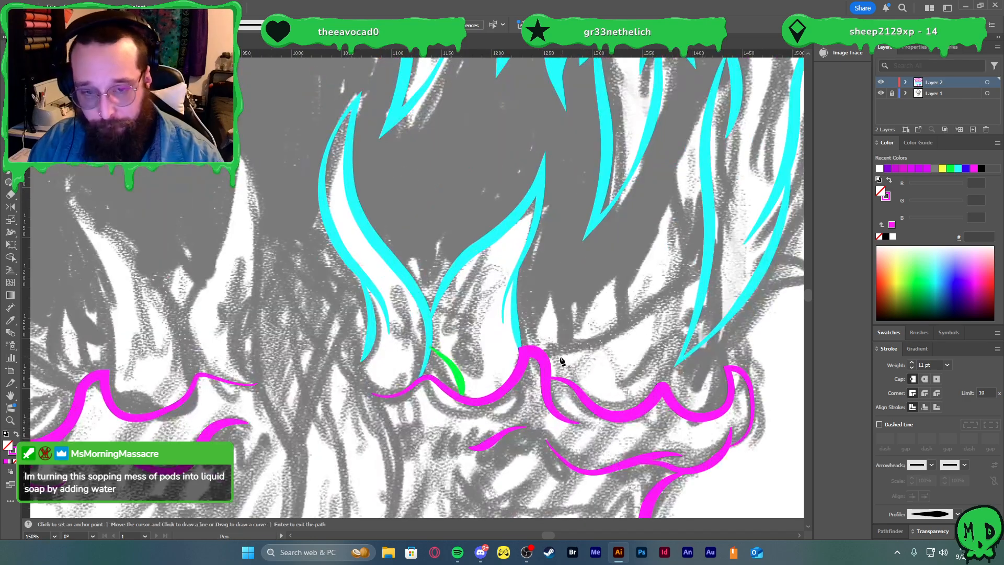
pyautogui.keyDown('ctrl'); pyautogui.click(523, 313); pyautogui.keyUp('ctrl')
pyautogui.keyDown('ctrl'); pyautogui.click(588, 331); pyautogui.keyUp('ctrl')
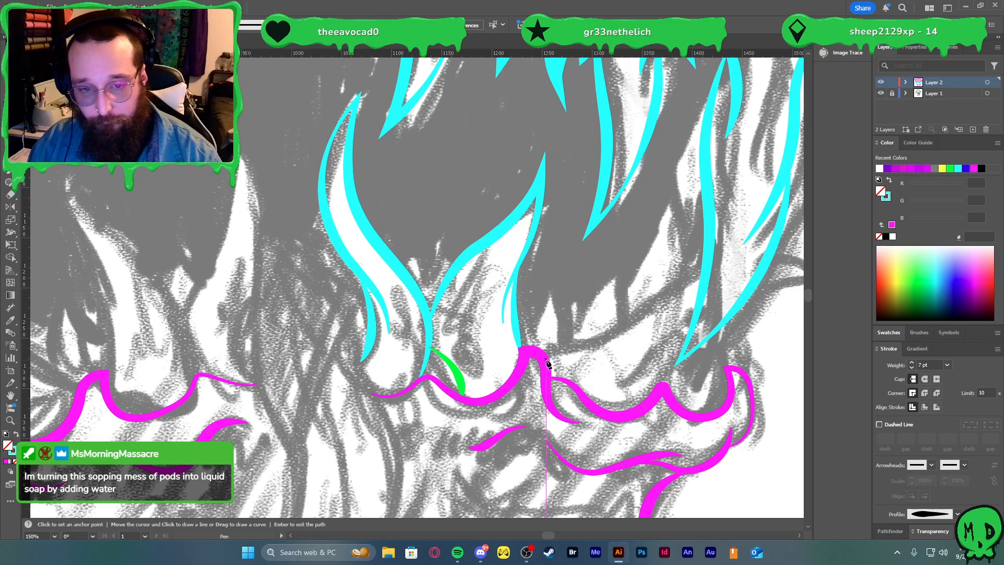
pyautogui.click(546, 361)
pyautogui.click(582, 348)
pyautogui.click(614, 343)
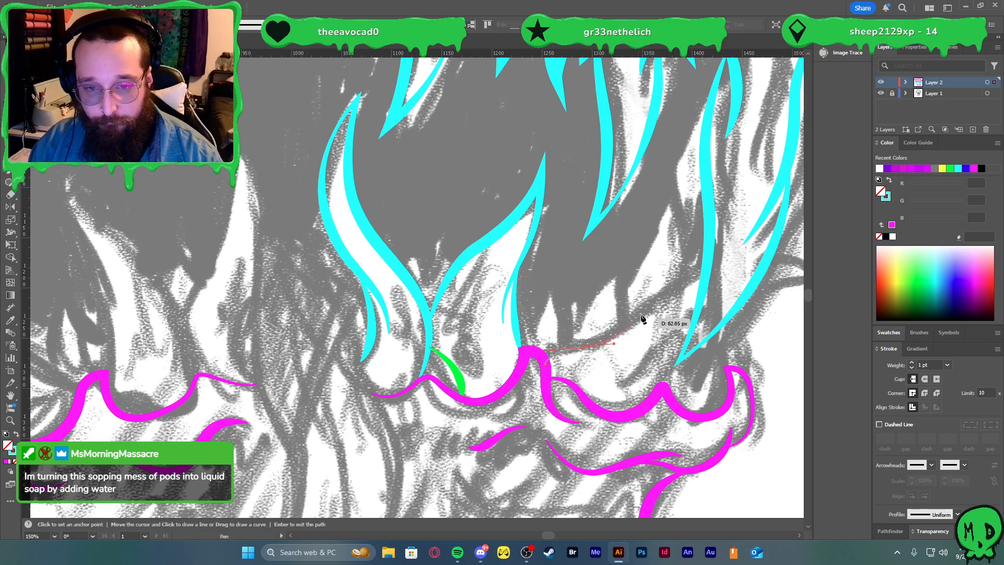
pyautogui.moveTo(706, 266); pyautogui.dragTo(755, 291)
pyautogui.hscroll(3, 732, 259)
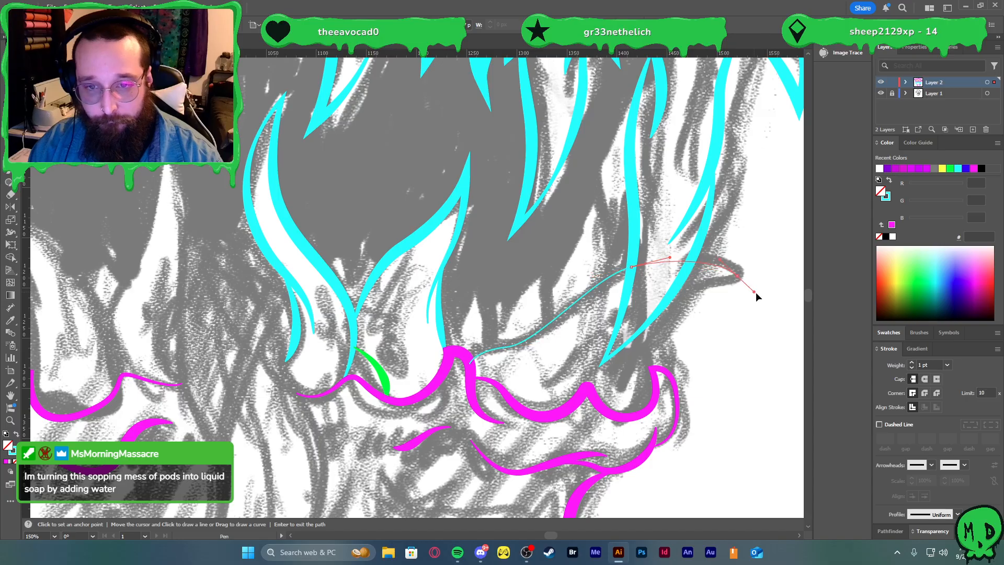
pyautogui.click(737, 275)
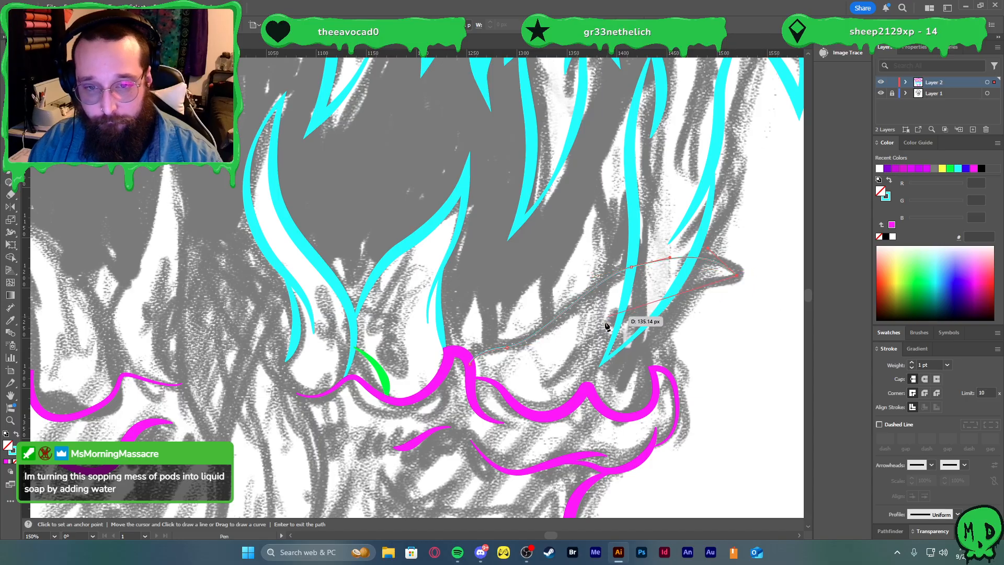
# - Continue the path from the tip along the fang's underside back down toward the gum line and end it there
pyautogui.moveTo(604, 323); pyautogui.dragTo(566, 367)
pyautogui.hotkey('ctrl', 'z')
pyautogui.moveTo(632, 300); pyautogui.dragTo(590, 334)
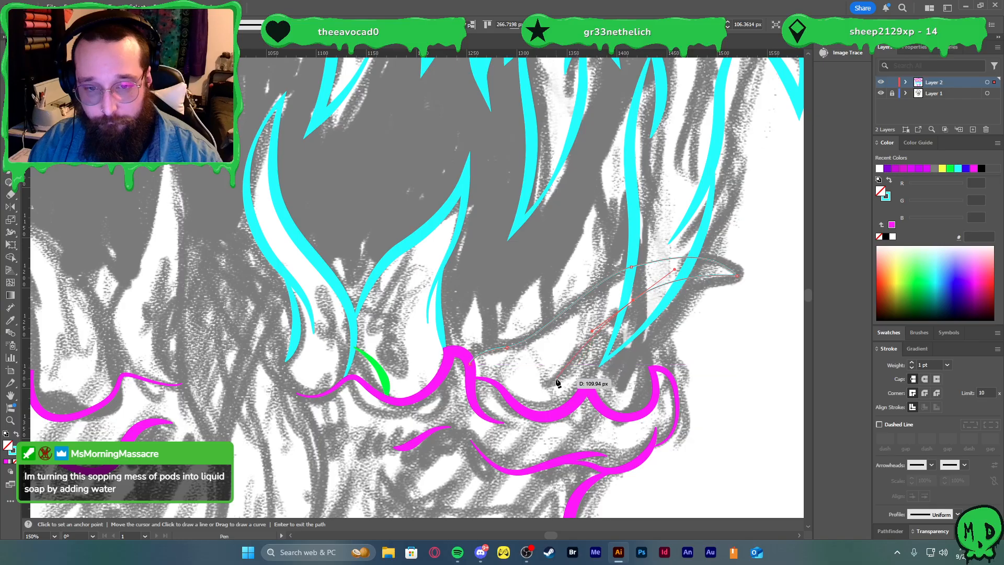
pyautogui.press('v')
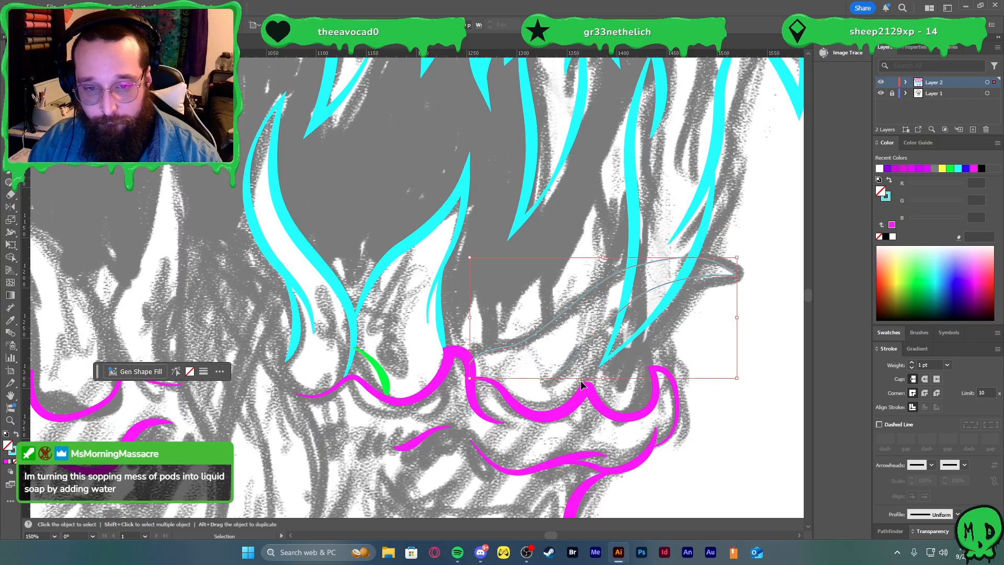
# - Copy the second fang's cyan 11 pt stroke onto the new fang path and apply a tapered width profile with two bulges
pyautogui.click(583, 367)
pyautogui.click(580, 351)
pyautogui.press('i')
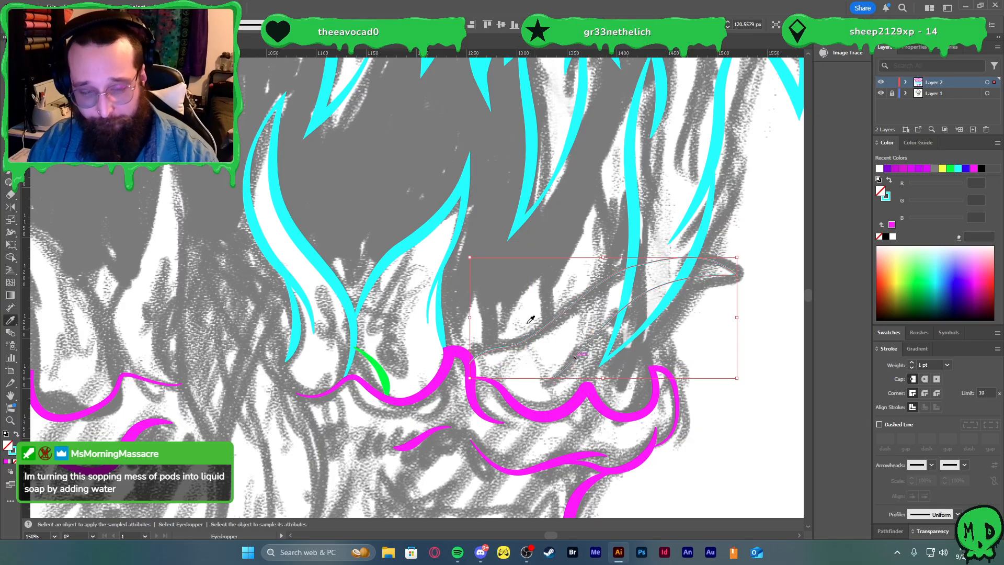
pyautogui.click(402, 231)
pyautogui.press('v')
pyautogui.click(958, 514)
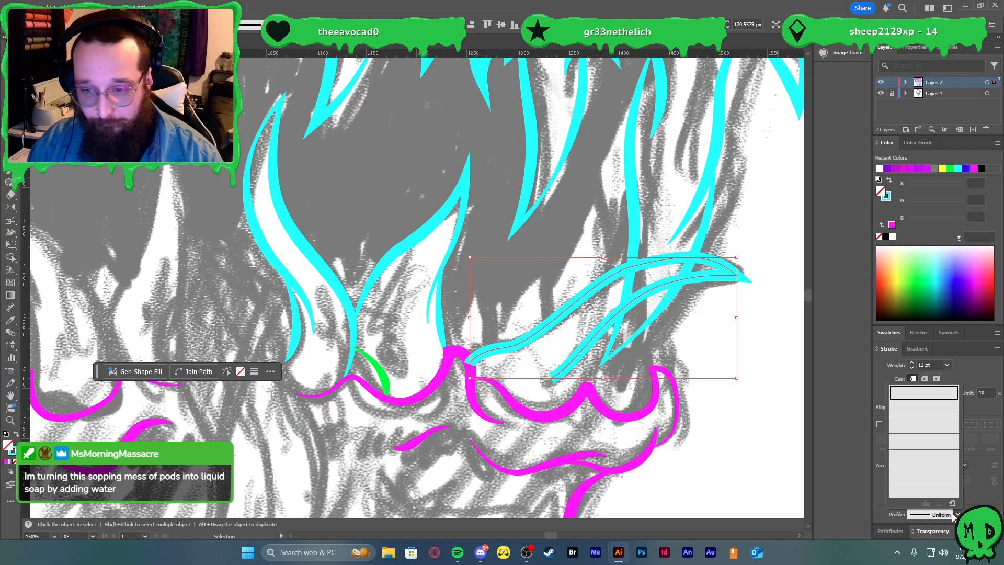
pyautogui.click(929, 425)
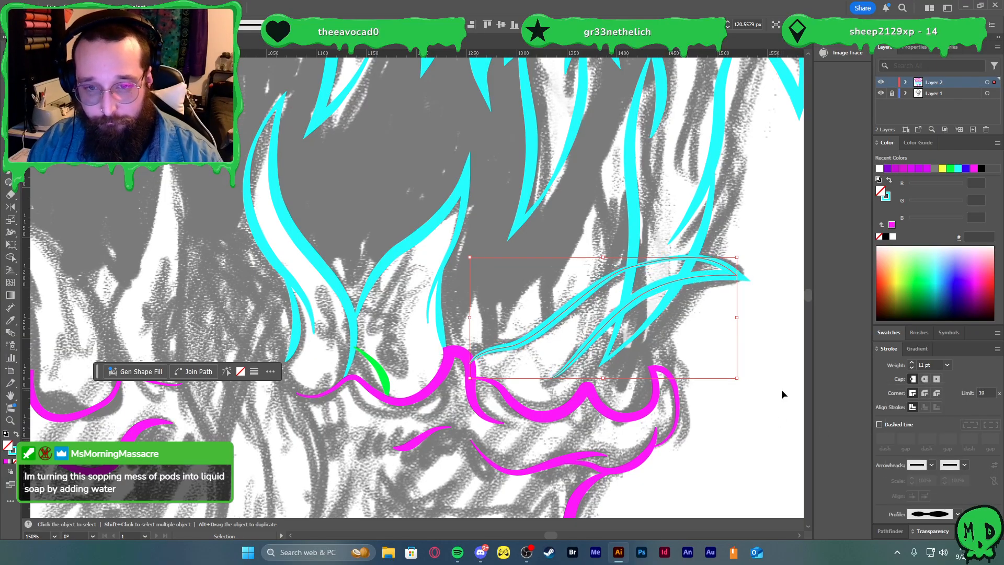
# - Adjust the anchor point and curve handle midway along the new fang's upper edge to smooth its bend along the sketch
pyautogui.click(670, 324)
pyautogui.press('a')
pyautogui.click(622, 276)
pyautogui.moveTo(628, 270); pyautogui.dragTo(616, 272)
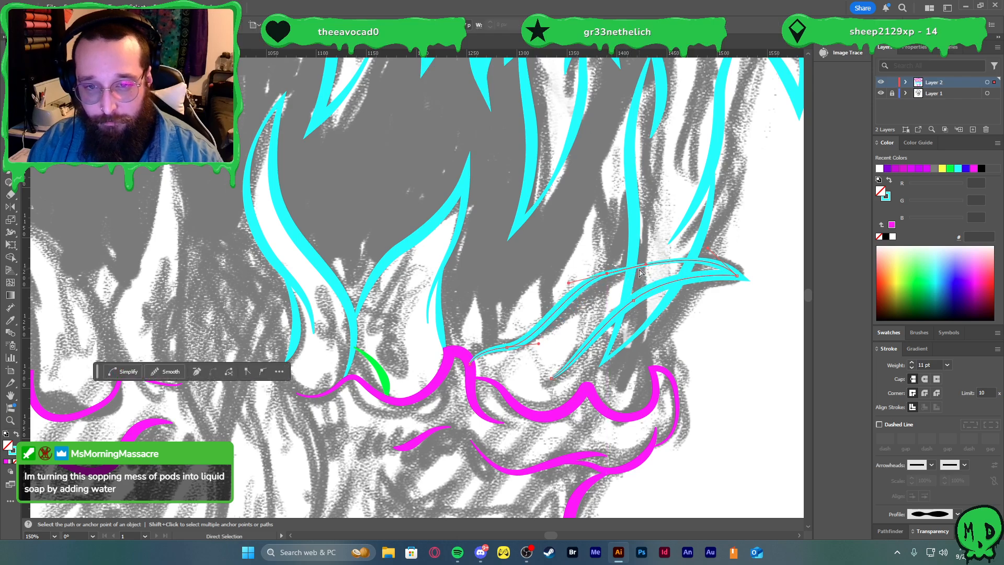
pyautogui.moveTo(646, 264); pyautogui.dragTo(598, 283)
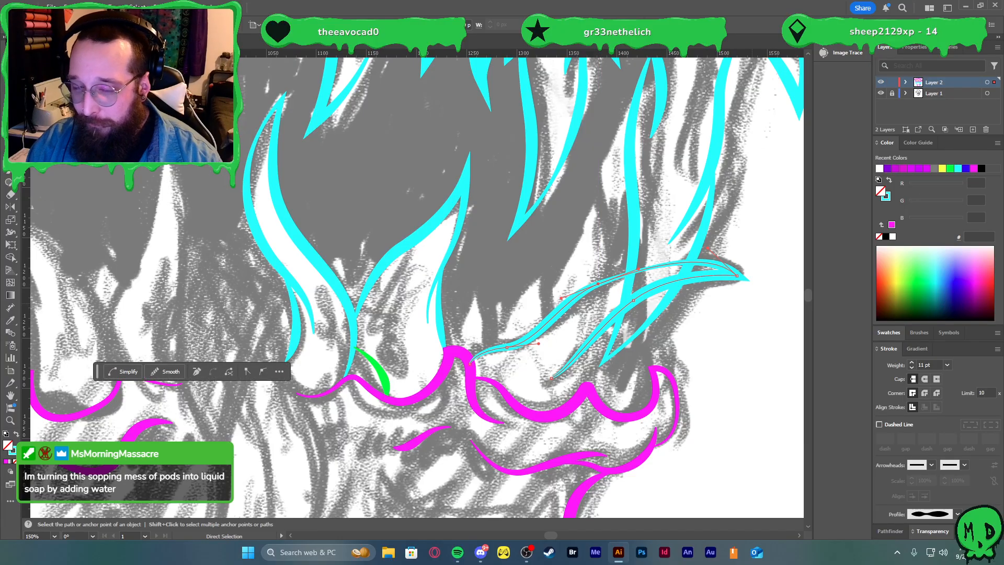
# - Adjust the underside curve handle at the fang's tip and refine the upper edge's curve at its middle anchor
pyautogui.click(738, 275)
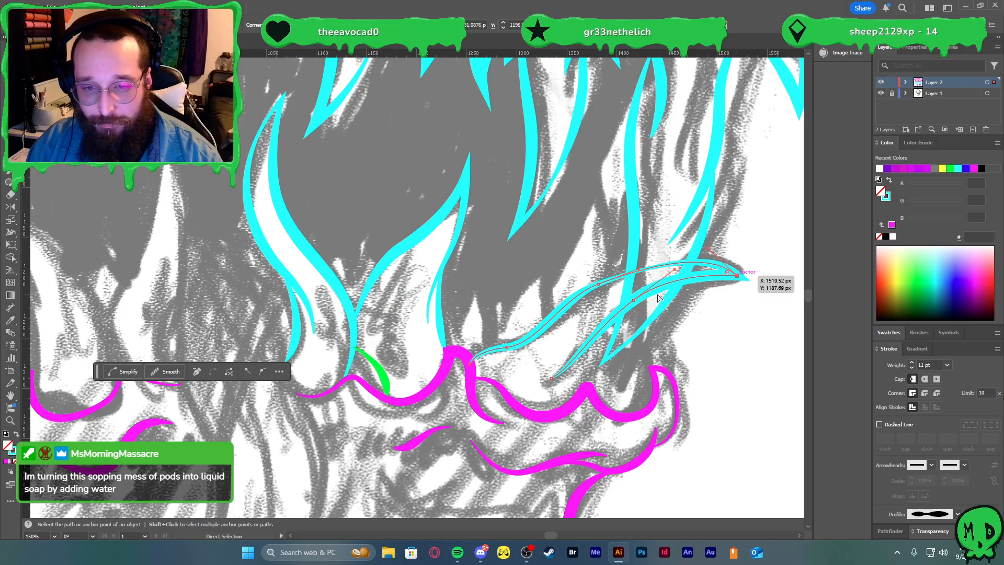
pyautogui.moveTo(674, 270); pyautogui.dragTo(684, 261)
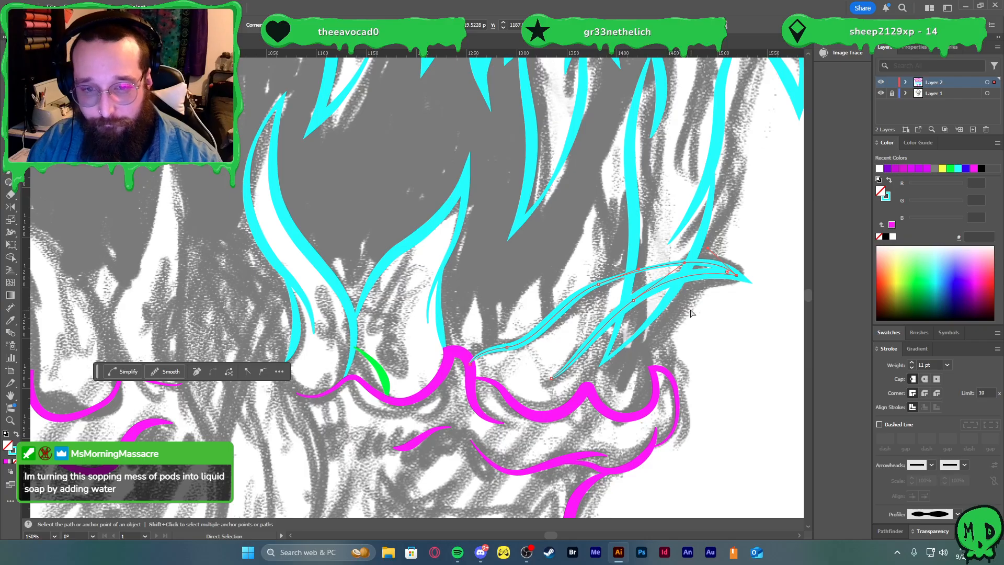
pyautogui.click(635, 269)
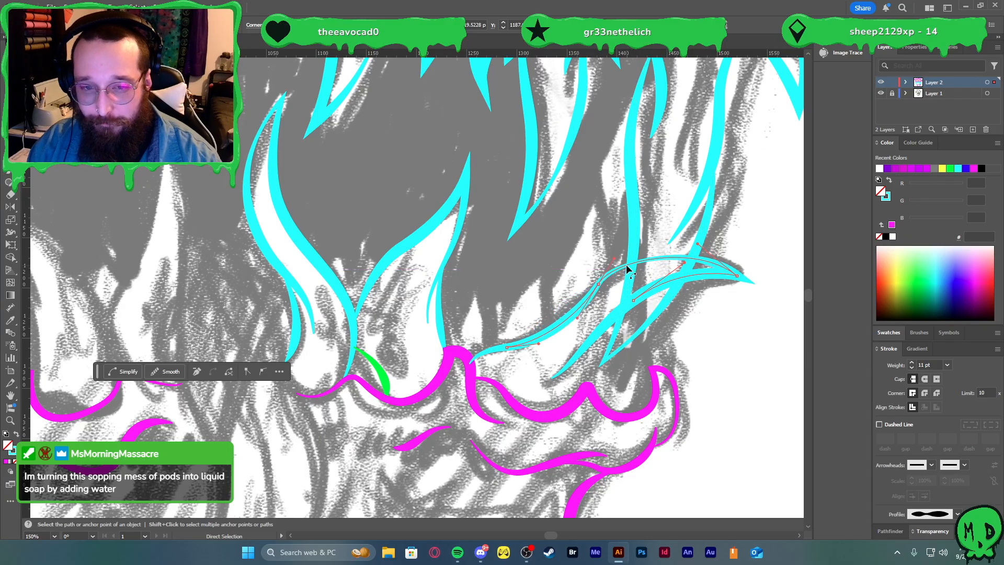
pyautogui.click(632, 270)
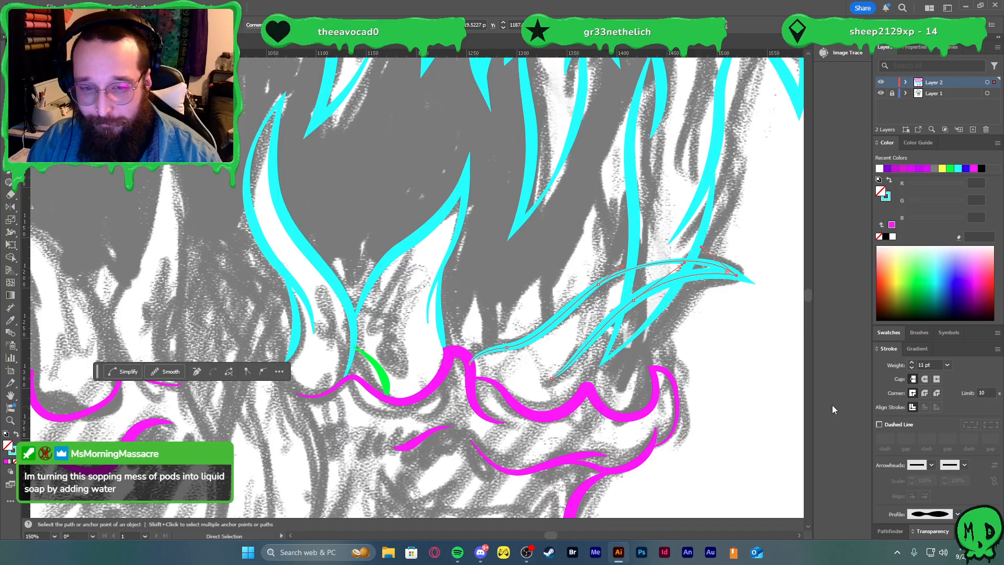
# - Switch the outer fang outline to the width profile with a single offset bulge and deselect it
pyautogui.click(956, 513)
pyautogui.click(933, 480)
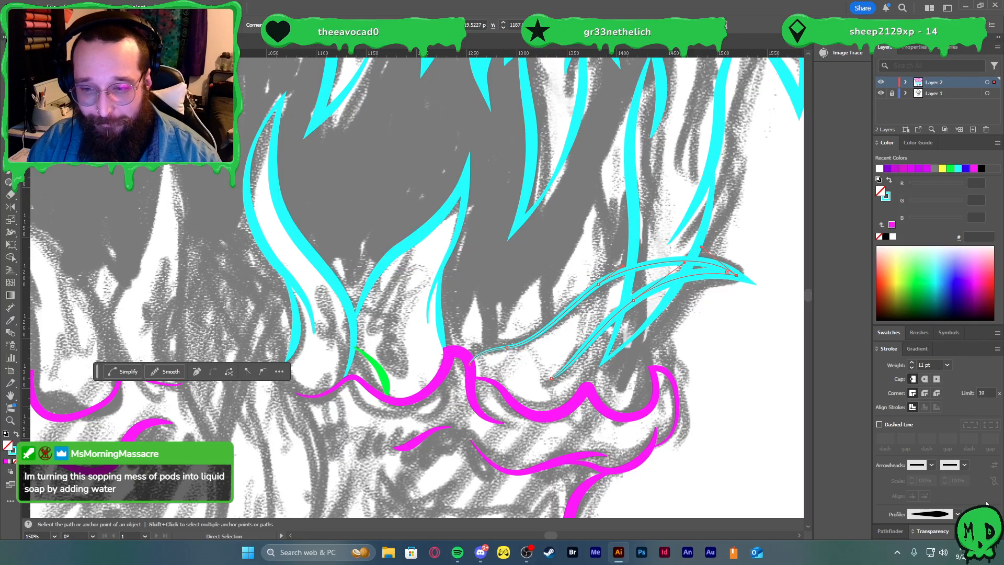
pyautogui.click(754, 393)
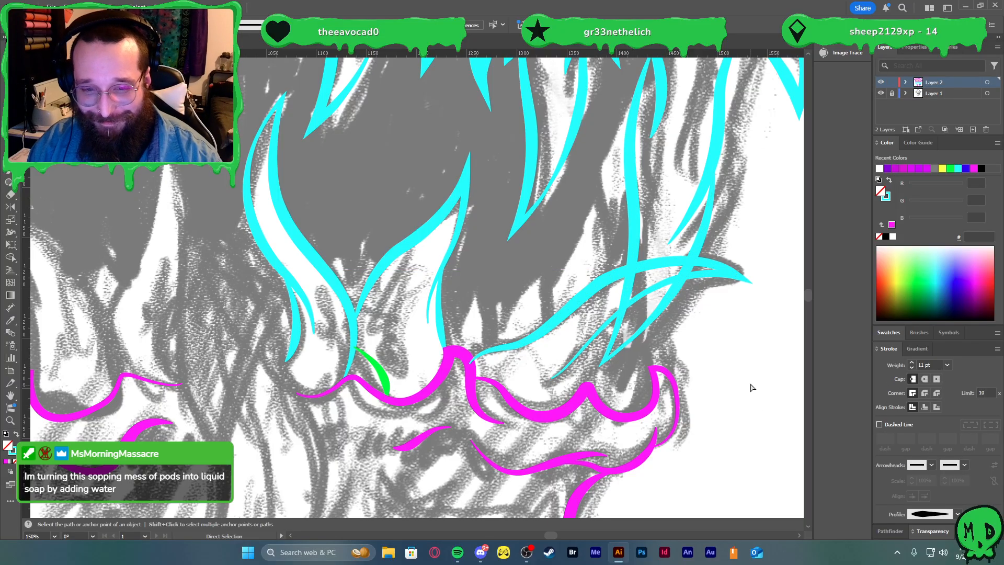
# - Draw a short curve with the Pen tool from the magenta gum peak up to the fang's underside
pyautogui.press('p')
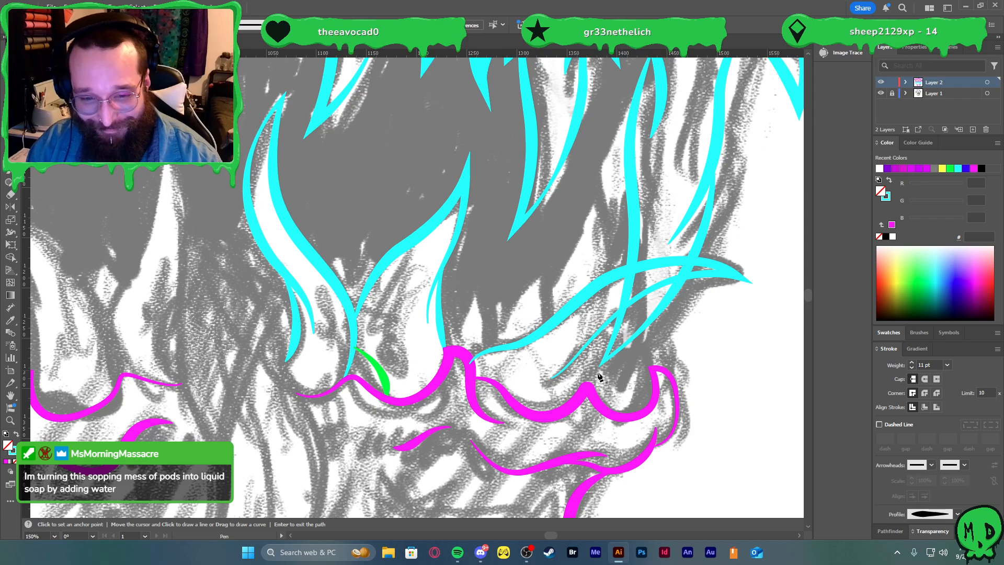
pyautogui.click(587, 388)
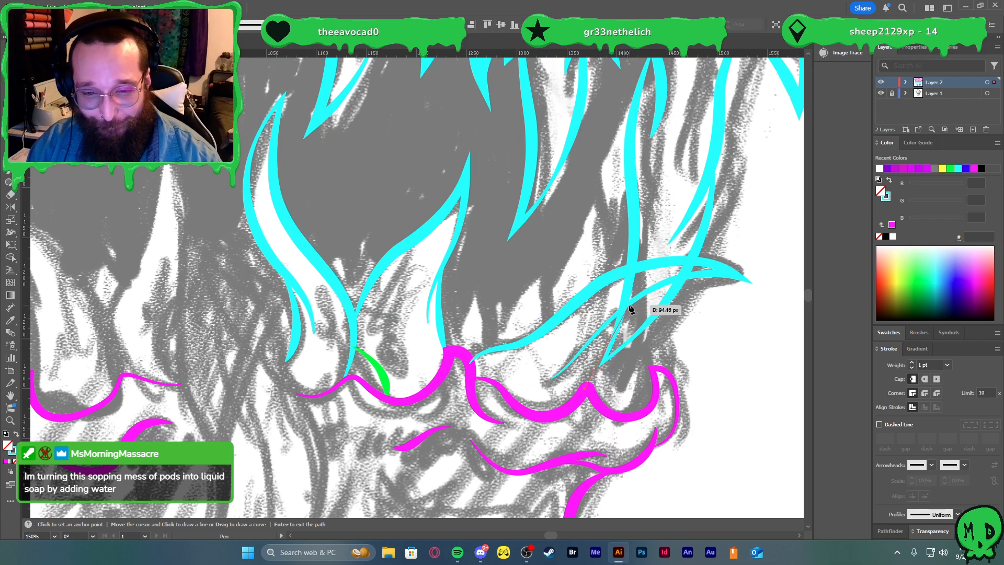
pyautogui.moveTo(631, 303); pyautogui.dragTo(650, 259)
pyautogui.press('Return')
# - Copy the cyan fang stroke onto the short base curve, apply the single-bulge tapered width profile, and thin its stroke
pyautogui.press('i')
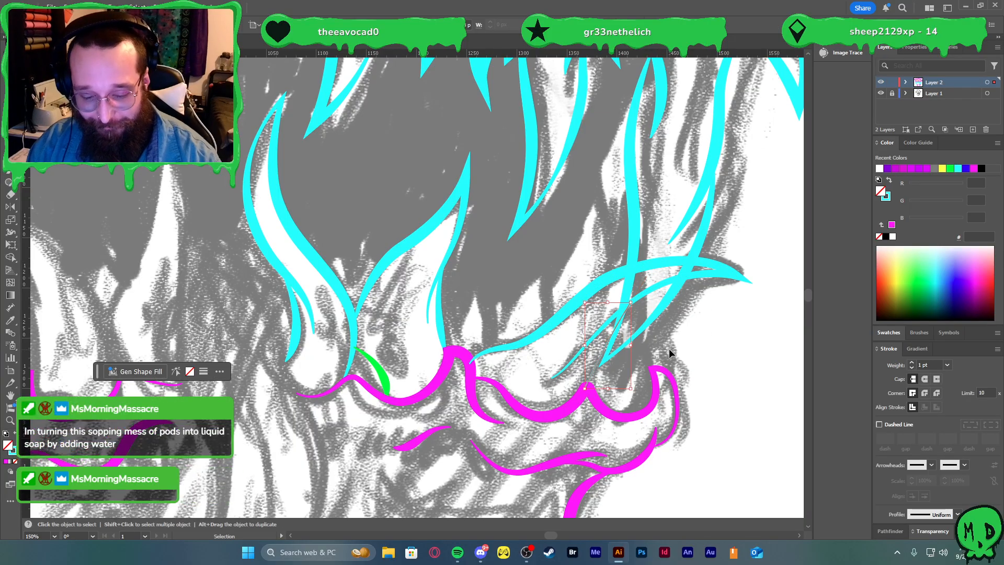
pyautogui.click(717, 271)
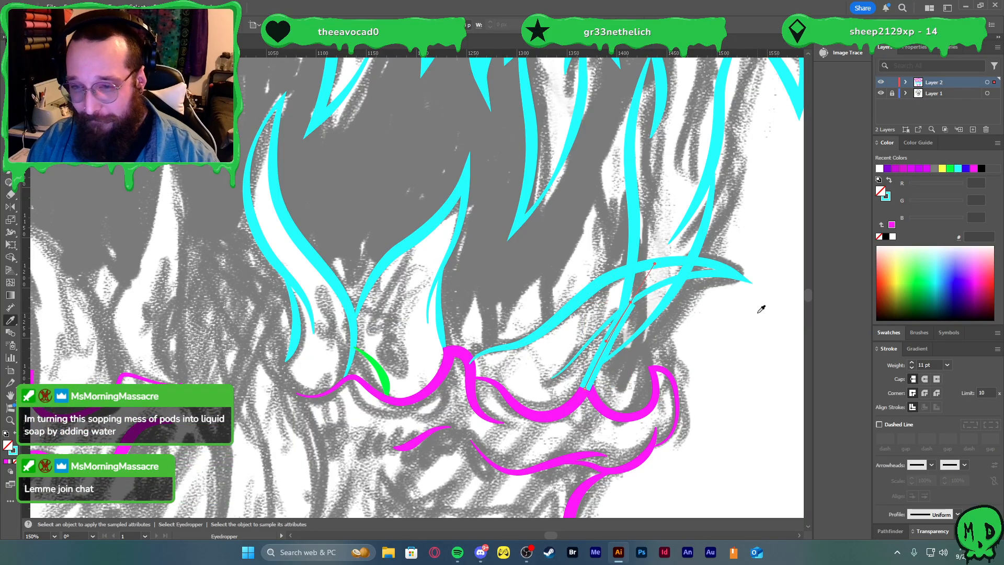
pyautogui.press('v')
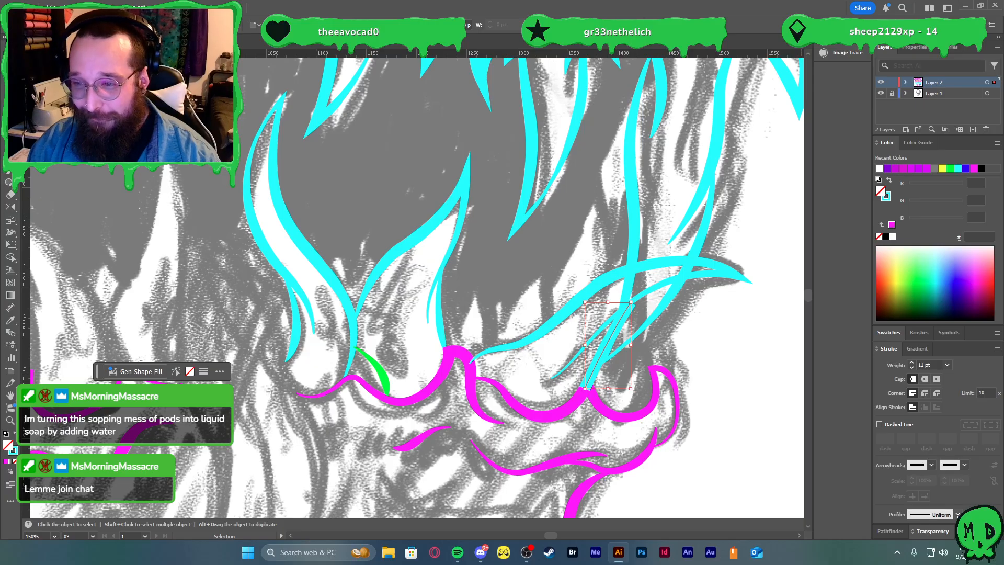
pyautogui.click(957, 514)
pyautogui.click(933, 475)
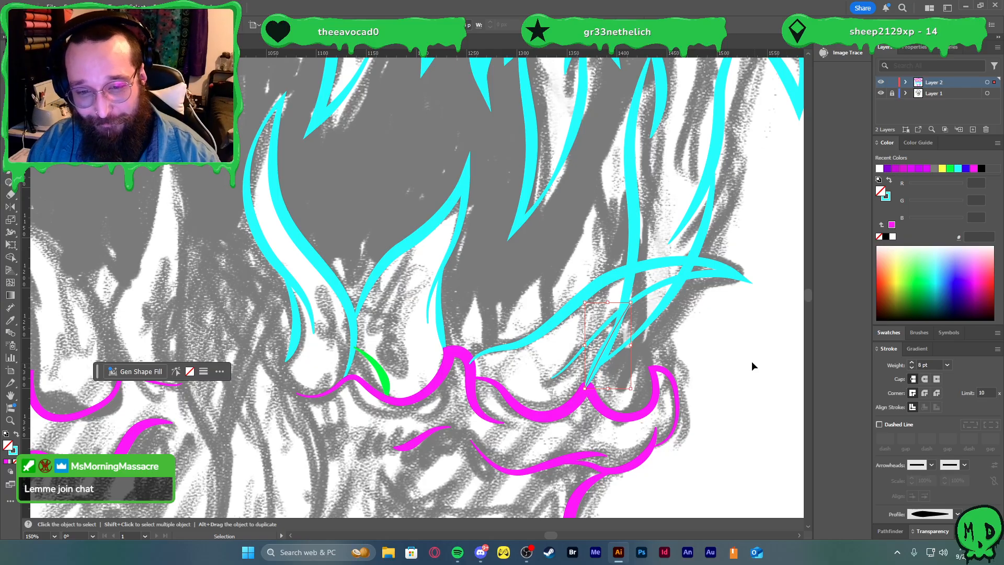
# - Select the outer fang curves with the overlapping upper fang lines and remove the crossing segments between and beside them with Shape Builder
pyautogui.keyDown('shift'); pyautogui.click(609, 332); pyautogui.keyUp('shift')
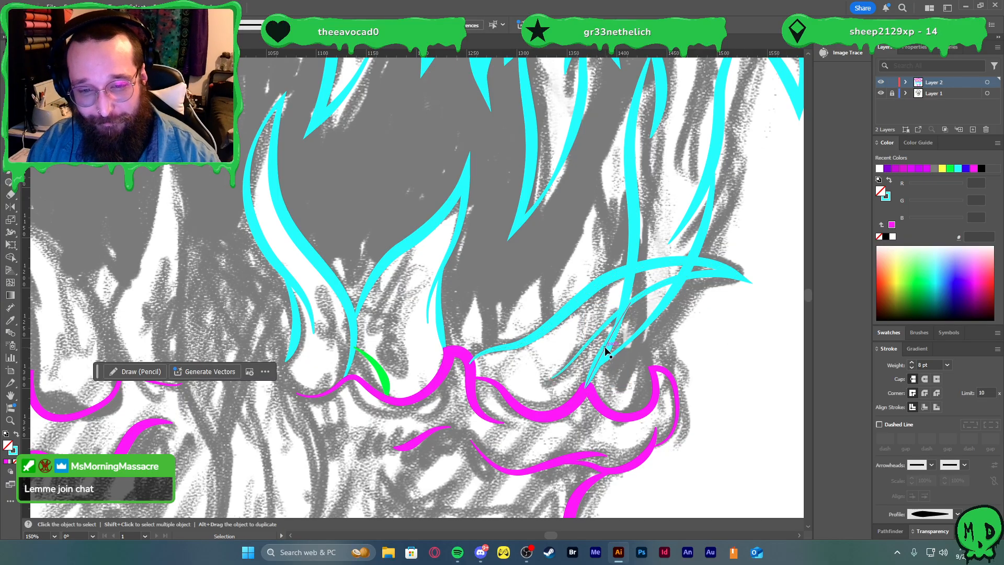
pyautogui.keyDown('shift'); pyautogui.click(609, 328); pyautogui.keyUp('shift')
pyautogui.keyDown('shift'); pyautogui.click(633, 336); pyautogui.keyUp('shift')
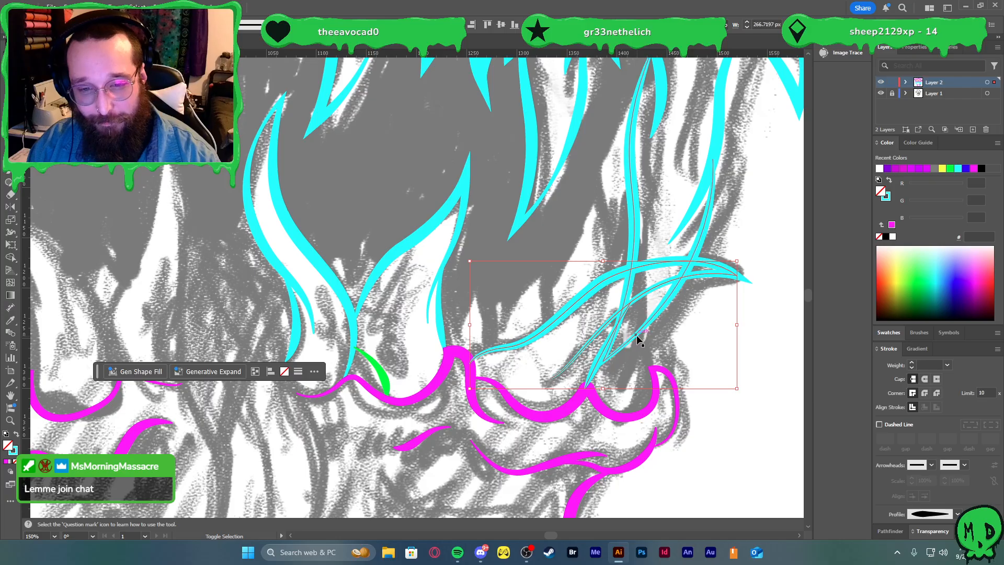
pyautogui.hotkey('shift', 'm')
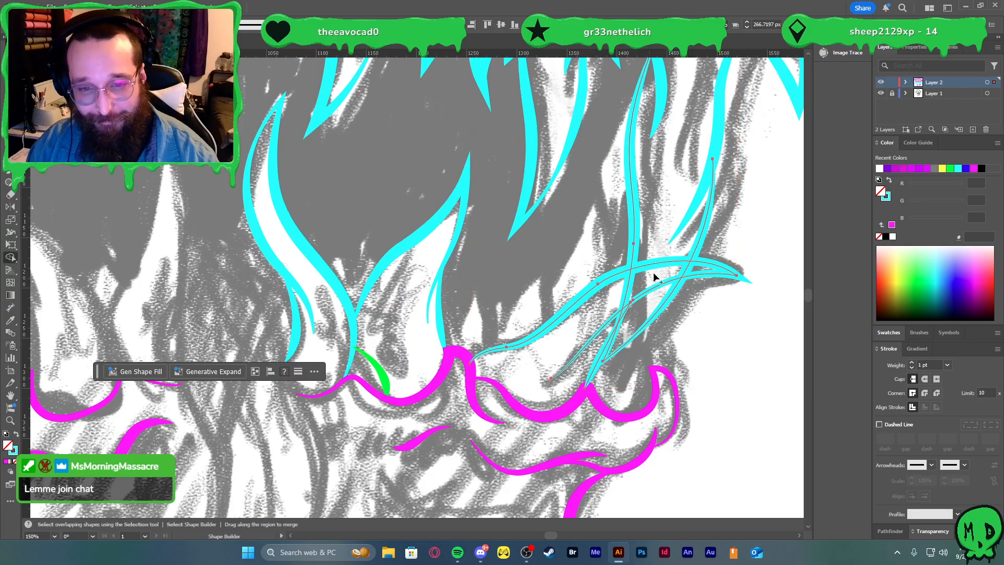
pyautogui.keyDown('alt'); pyautogui.click(657, 262); pyautogui.keyUp('alt')
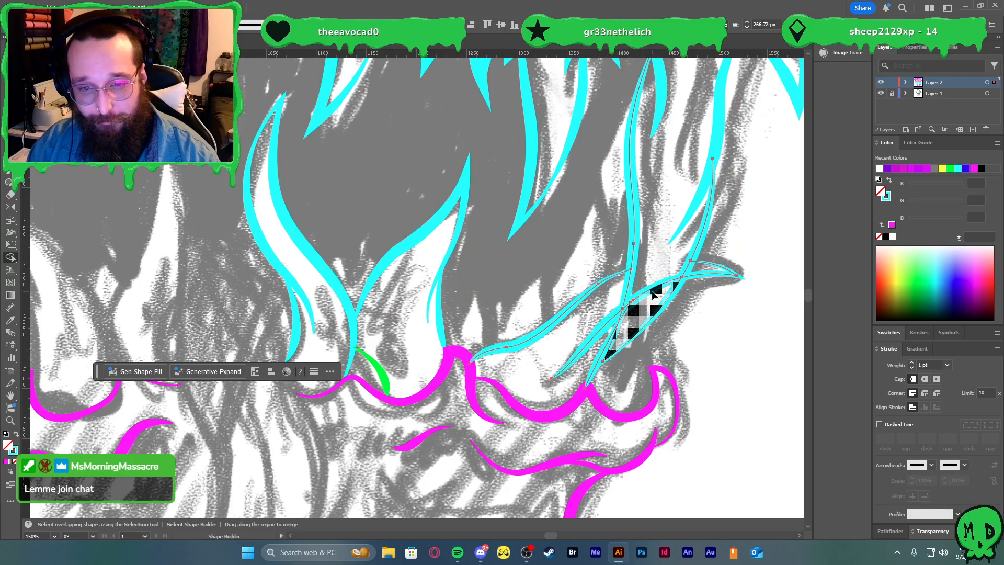
pyautogui.keyDown('alt'); pyautogui.click(655, 288); pyautogui.keyUp('alt')
pyautogui.scroll(2, 627, 340)
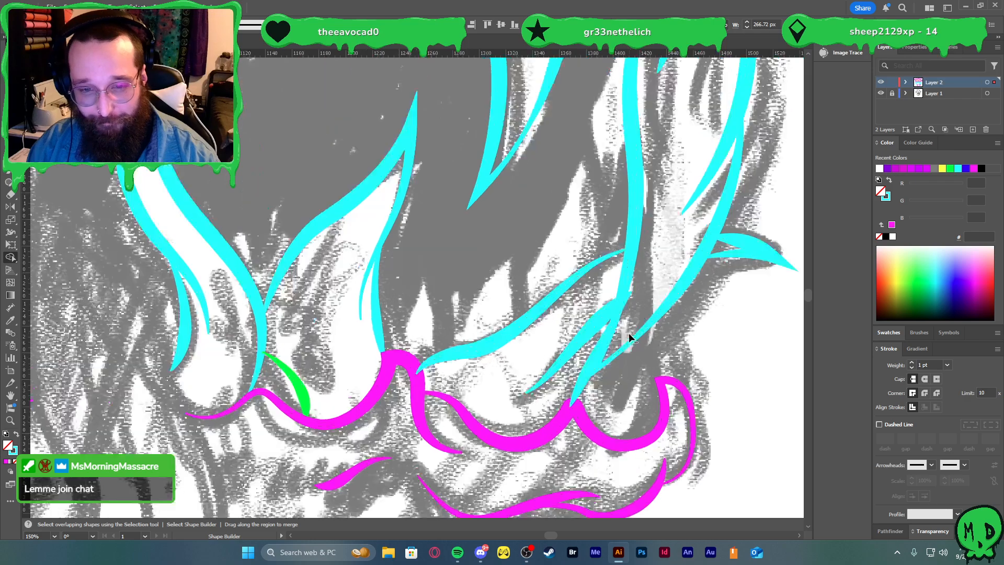
pyautogui.keyDown('alt'); pyautogui.click(623, 289); pyautogui.keyUp('alt')
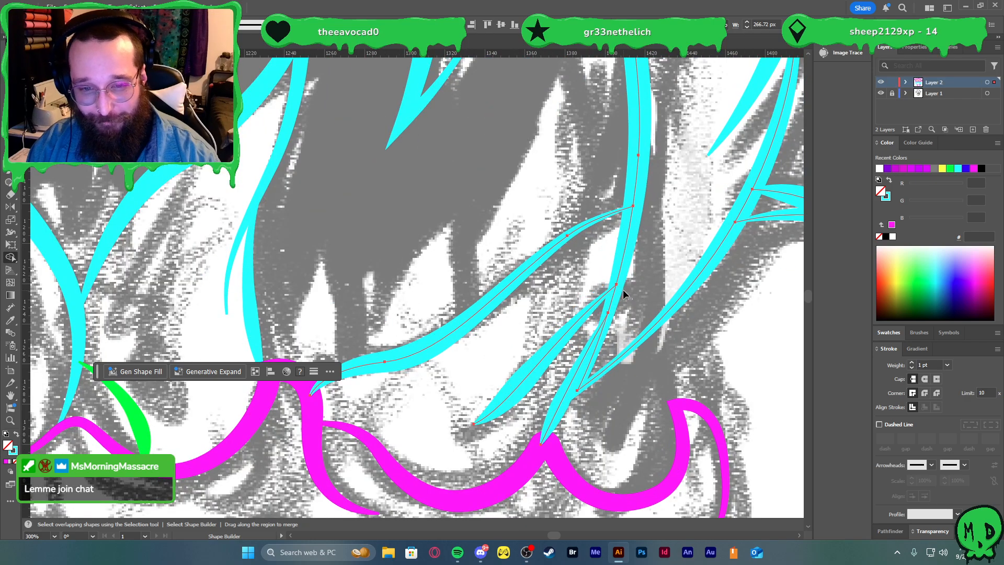
# - Thin the stroke of the outer fang's small tip protruding past the upper fang to 6 pt
pyautogui.press('v')
pyautogui.scroll(-2, 676, 368)
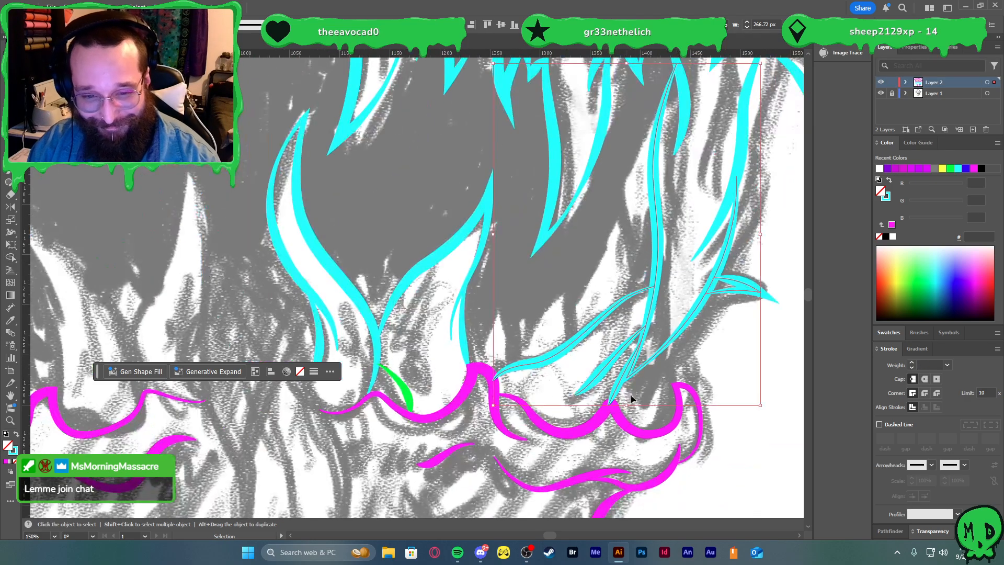
pyautogui.keyDown('shift'); pyautogui.click(682, 329); pyautogui.keyUp('shift')
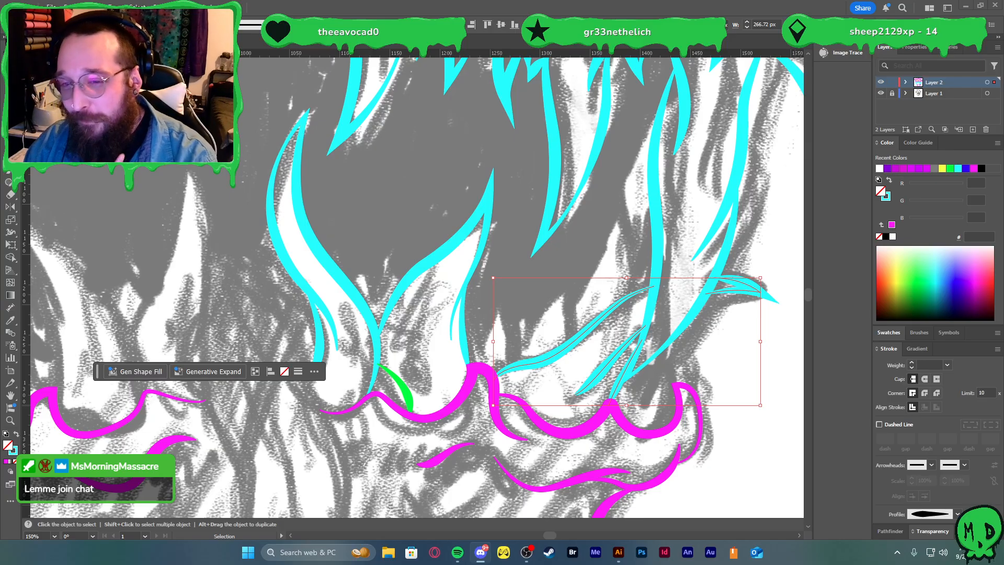
pyautogui.click(780, 366)
pyautogui.click(752, 294)
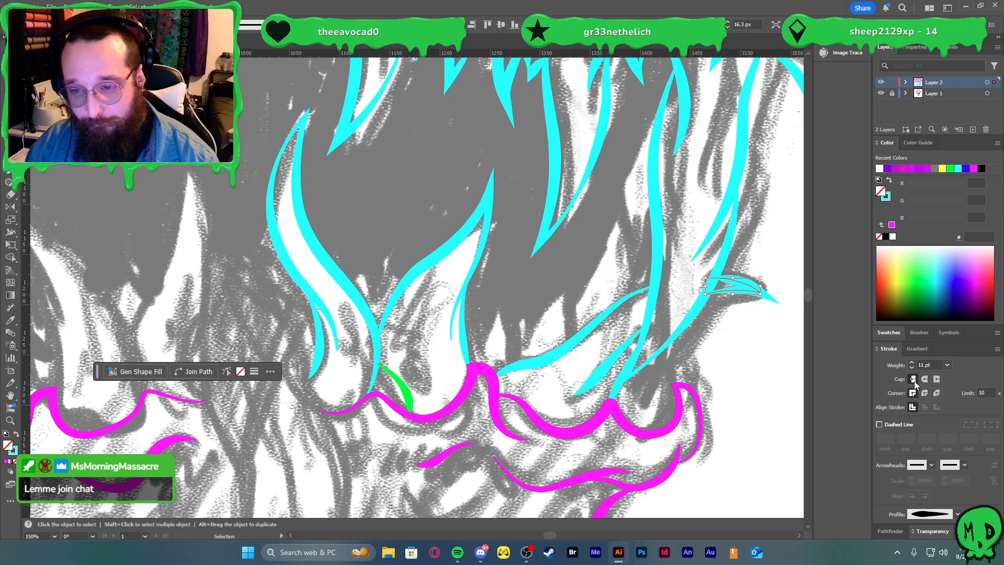
pyautogui.click(911, 368)
pyautogui.click(911, 367)
pyautogui.click(911, 367)
pyautogui.click(746, 371)
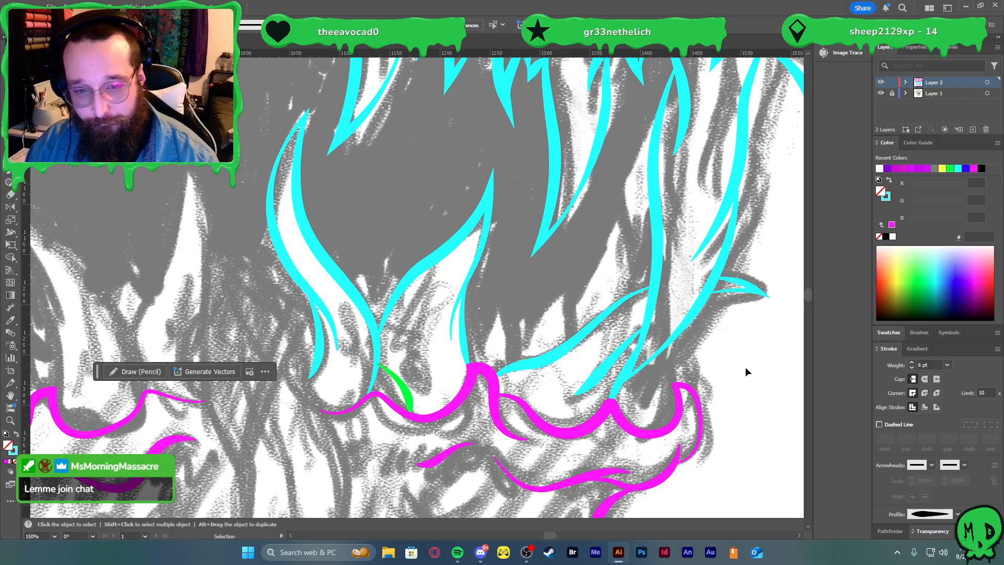
# - Set the stroke weight of the short detached fang line above the magenta gum to 8 pt and deselect it
pyautogui.click(610, 365)
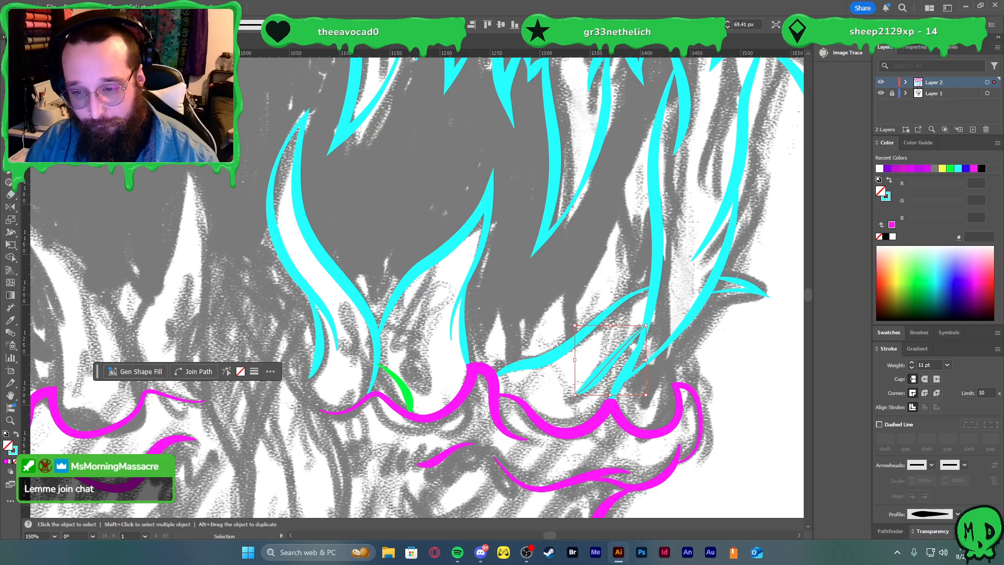
pyautogui.click(911, 369)
pyautogui.click(911, 369)
pyautogui.click(912, 369)
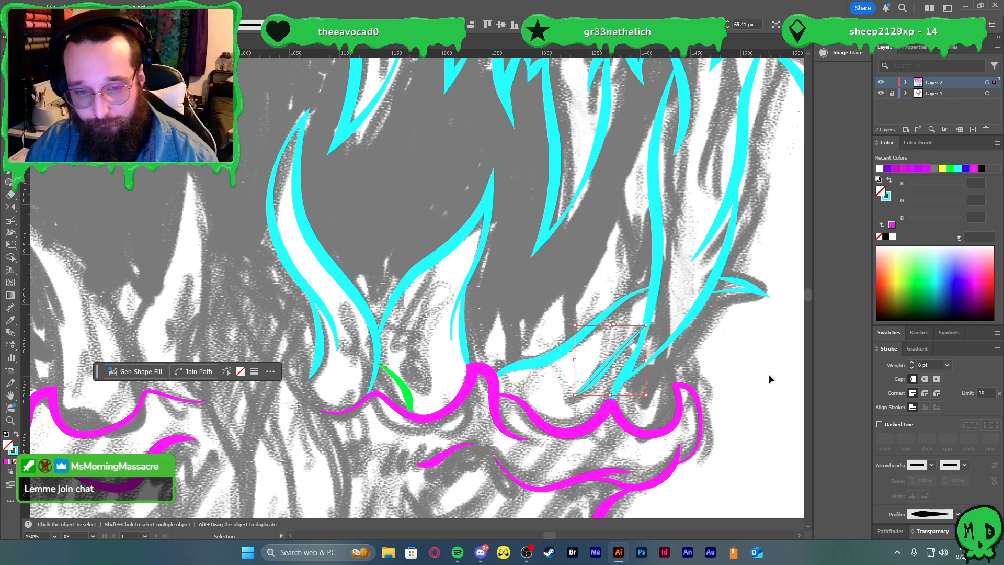
pyautogui.click(735, 403)
# - Draw a short curve with the Pen tool from the outermost magenta gum peak up to the upper fang's lower edge
pyautogui.scroll(-1, 749, 403)
pyautogui.moveTo(746, 403); pyautogui.dragTo(716, 401)
pyautogui.scroll(2, 715, 400)
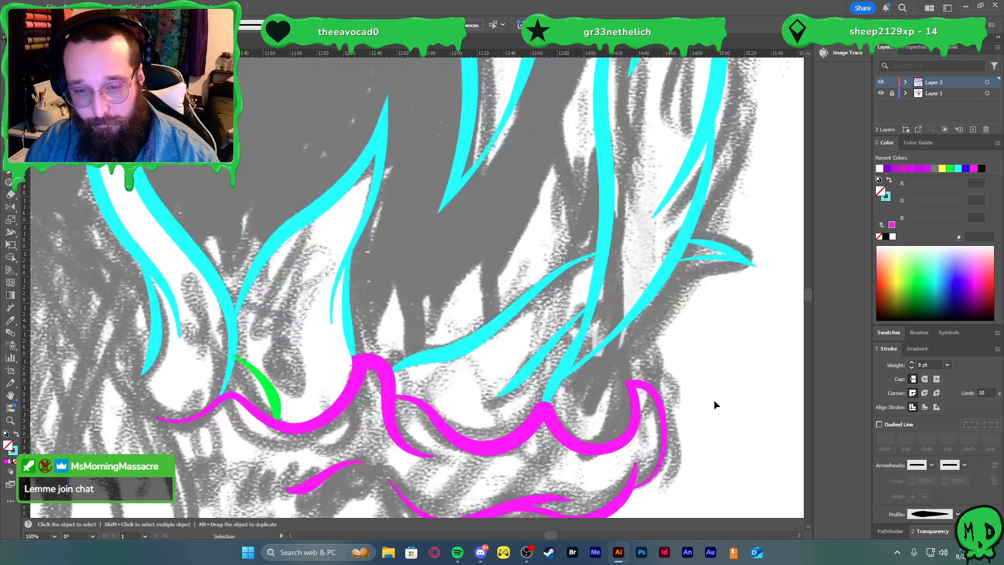
pyautogui.scroll(-2, 708, 394)
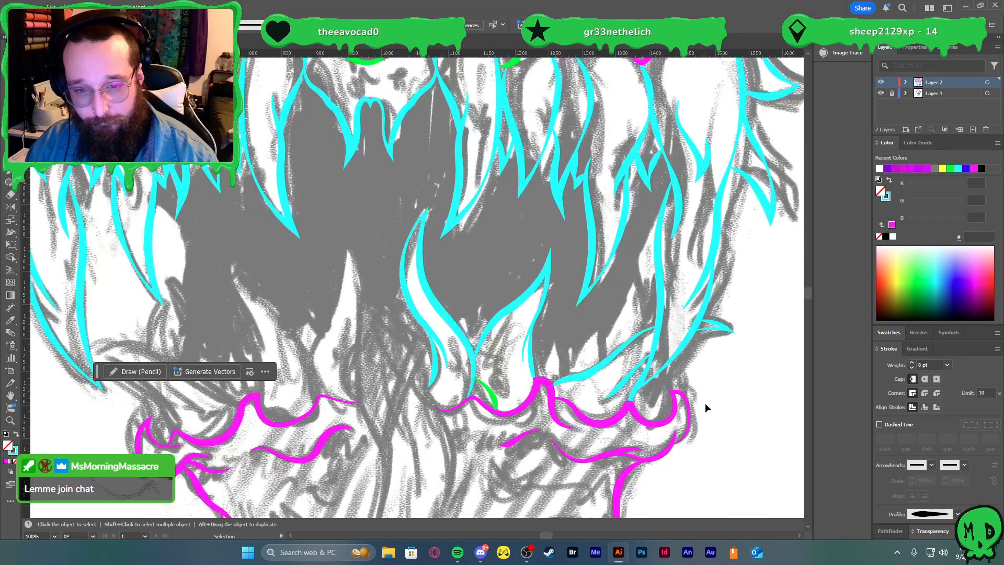
pyautogui.scroll(-2, 704, 405)
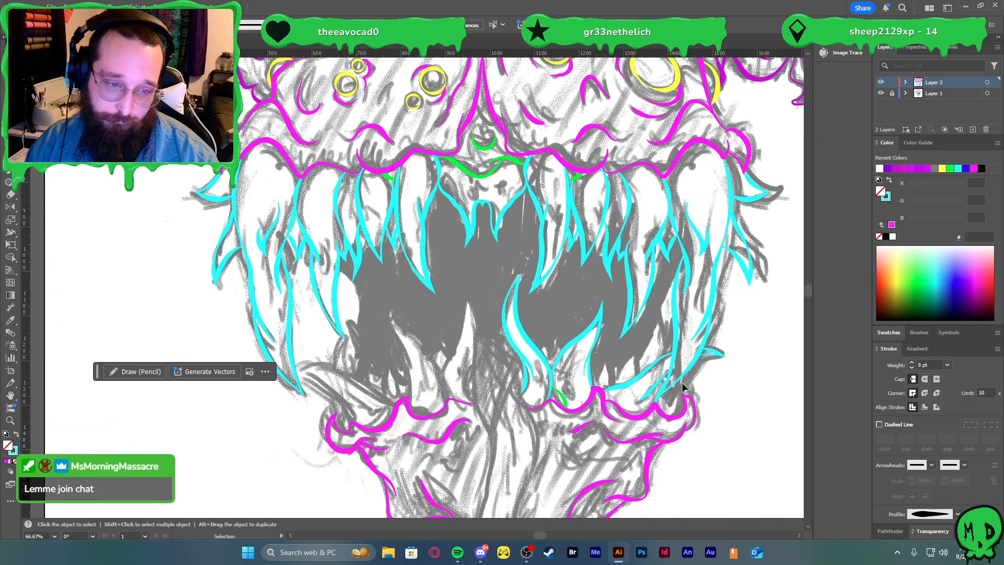
pyautogui.scroll(2, 688, 388)
pyautogui.press('p')
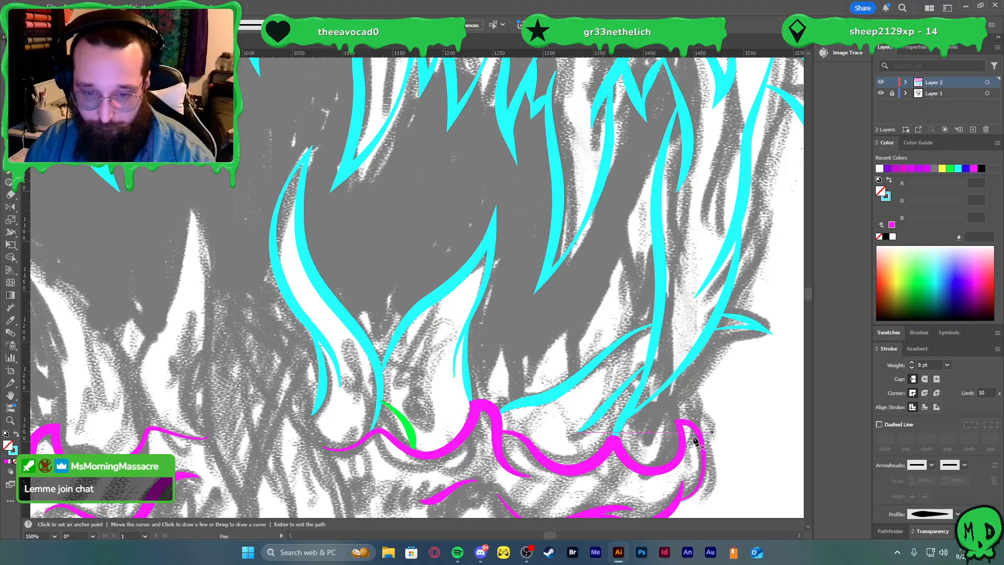
pyautogui.click(678, 421)
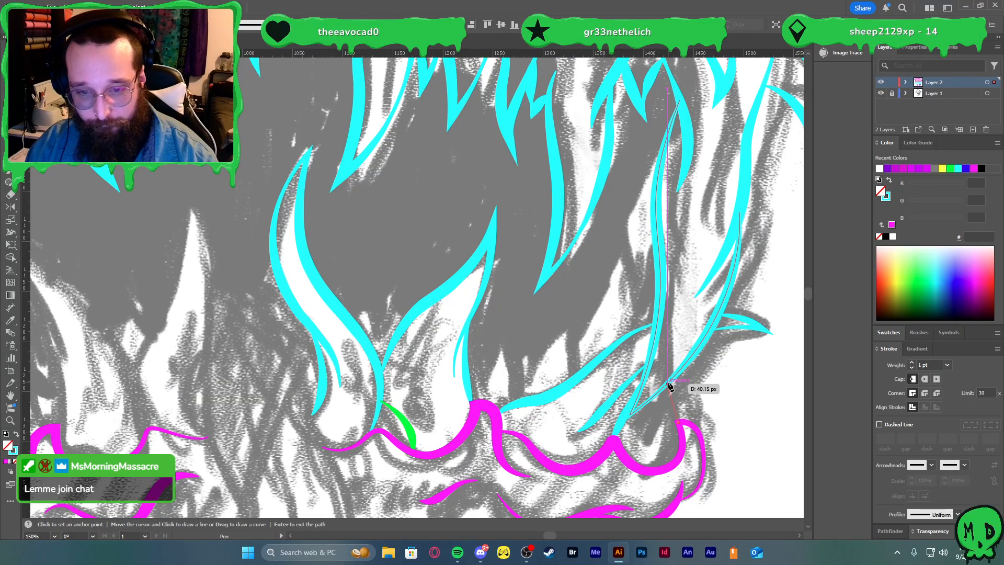
pyautogui.click(669, 383)
pyautogui.moveTo(662, 362); pyautogui.dragTo(659, 361)
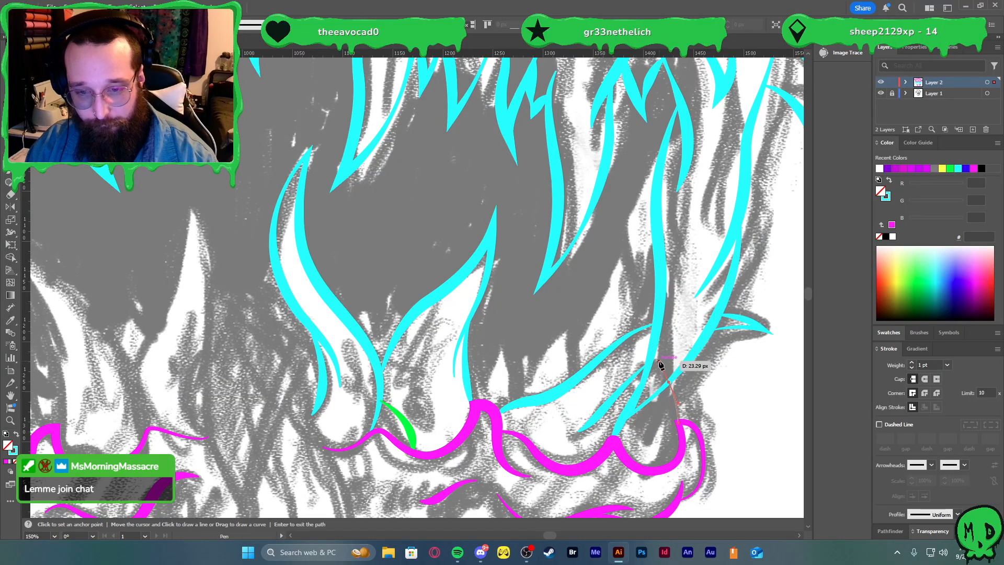
# - Copy the cyan fang stroke onto the short outer curve and apply the width profile with a single offset bulge
pyautogui.press('v')
pyautogui.press('i')
pyautogui.click(601, 367)
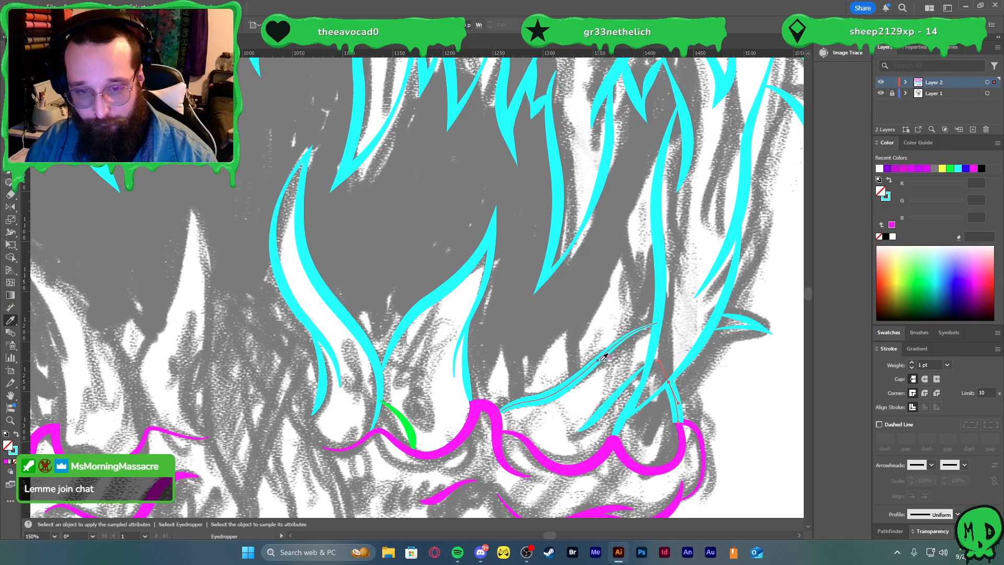
pyautogui.press('v')
pyautogui.click(958, 514)
pyautogui.click(939, 475)
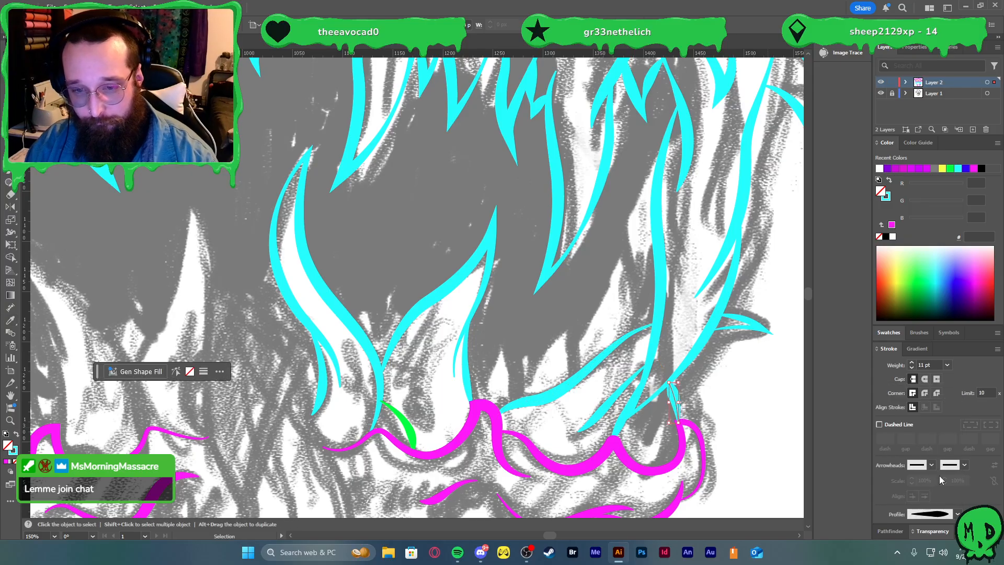
# - Move the short outer curve's lower anchor down onto the magenta gum line and deselect the curve
pyautogui.press('a')
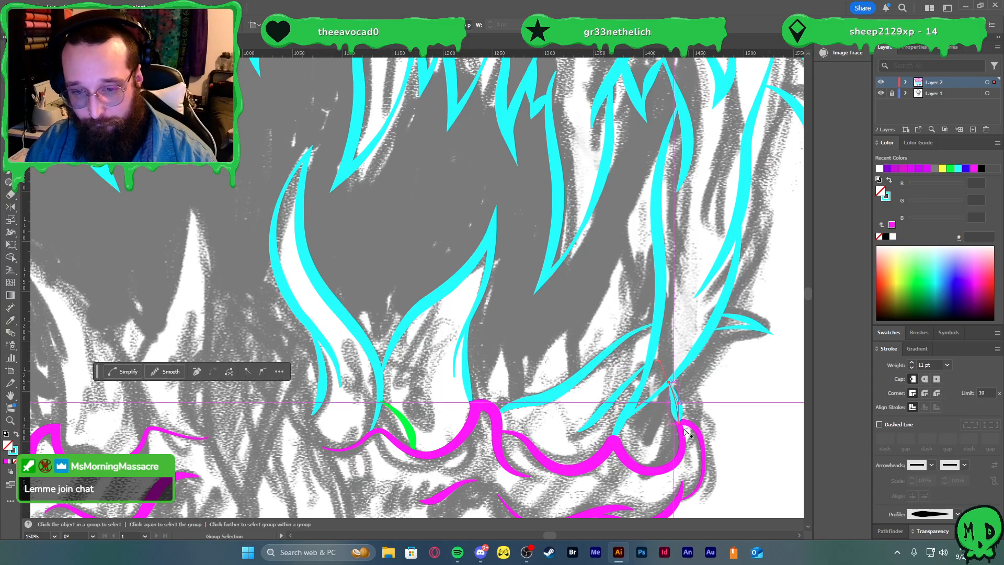
pyautogui.scroll(3, 683, 428)
pyautogui.click(673, 414)
pyautogui.moveTo(673, 415); pyautogui.dragTo(675, 428)
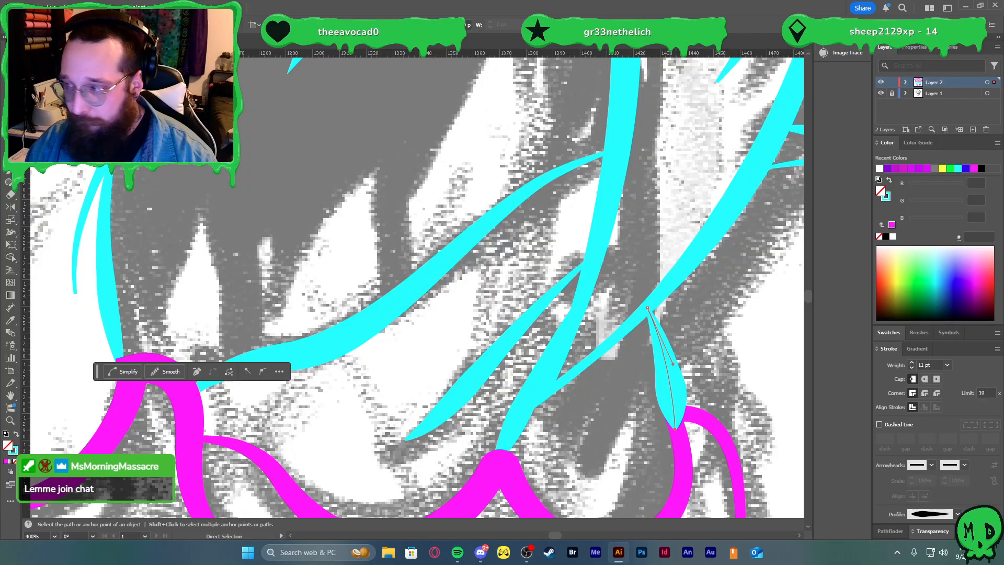
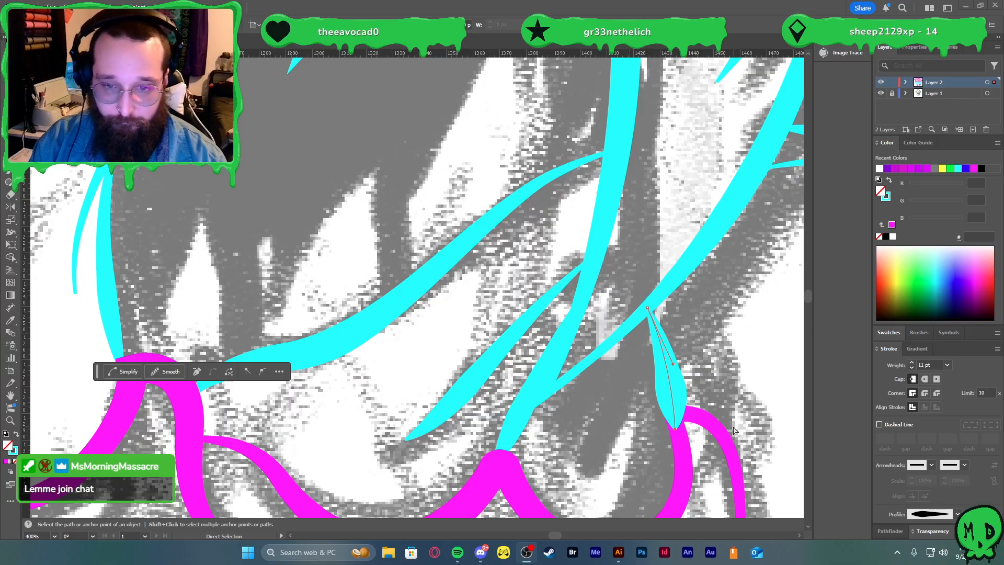
pyautogui.press('ctrl')
pyautogui.click(750, 376)
# - Draw the untraced left lower fang with the Pen tool, from the magenta gum peak up to its tip and partway down its inner side
pyautogui.scroll(-3, 636, 380)
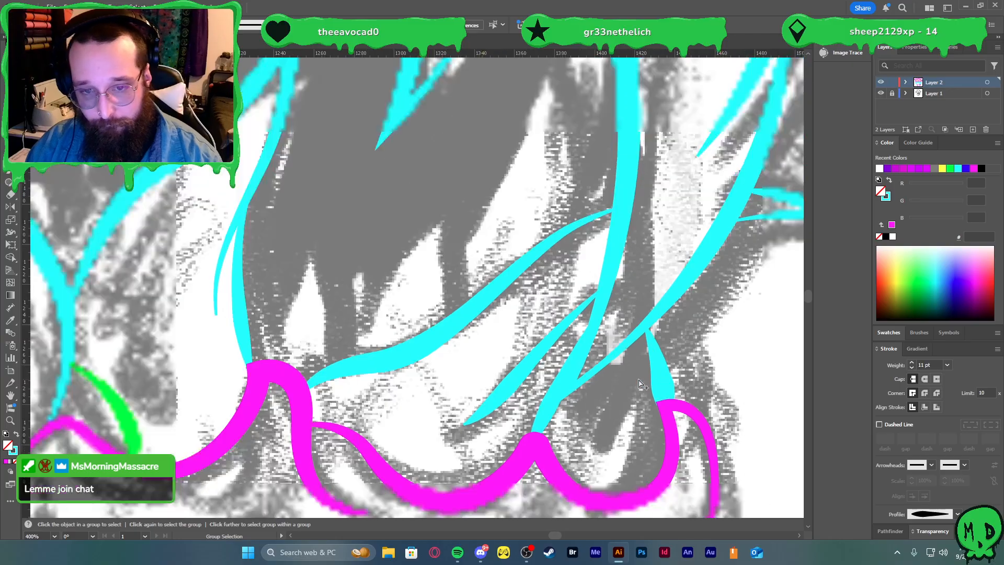
pyautogui.scroll(-2, 602, 381)
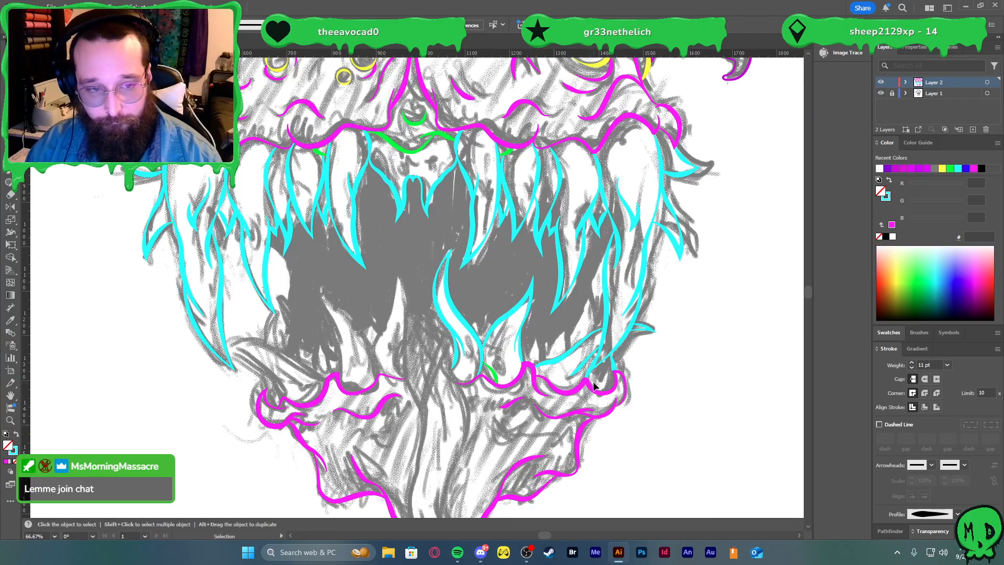
pyautogui.hscroll(-1, 596, 384)
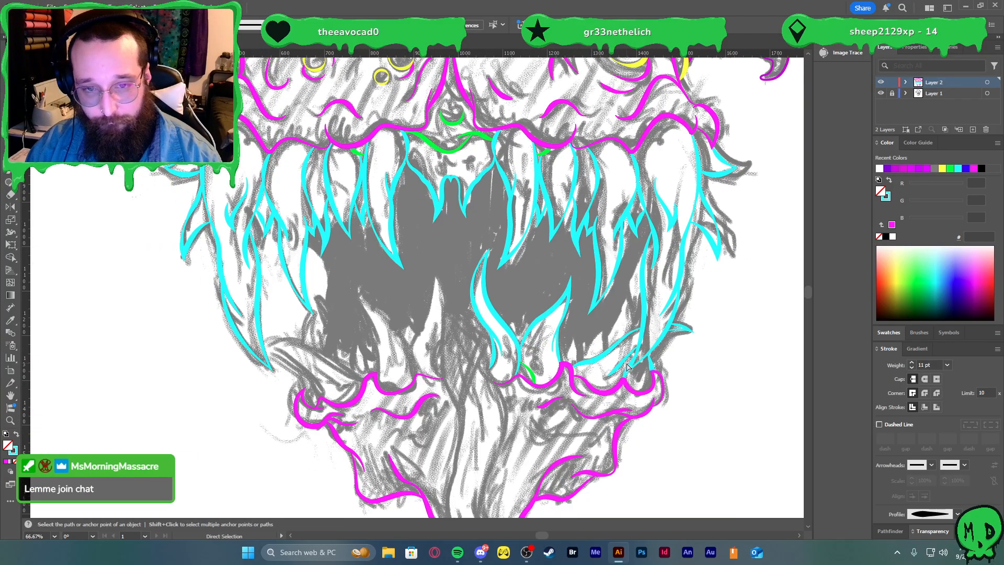
pyautogui.scroll(3, 634, 368)
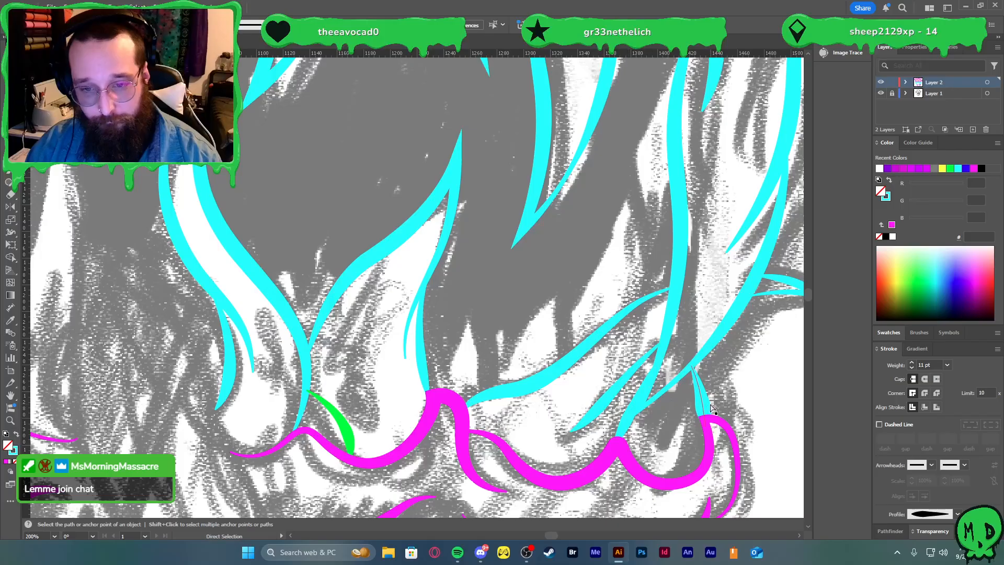
pyautogui.scroll(-3, 575, 398)
pyautogui.hscroll(-1, 564, 405)
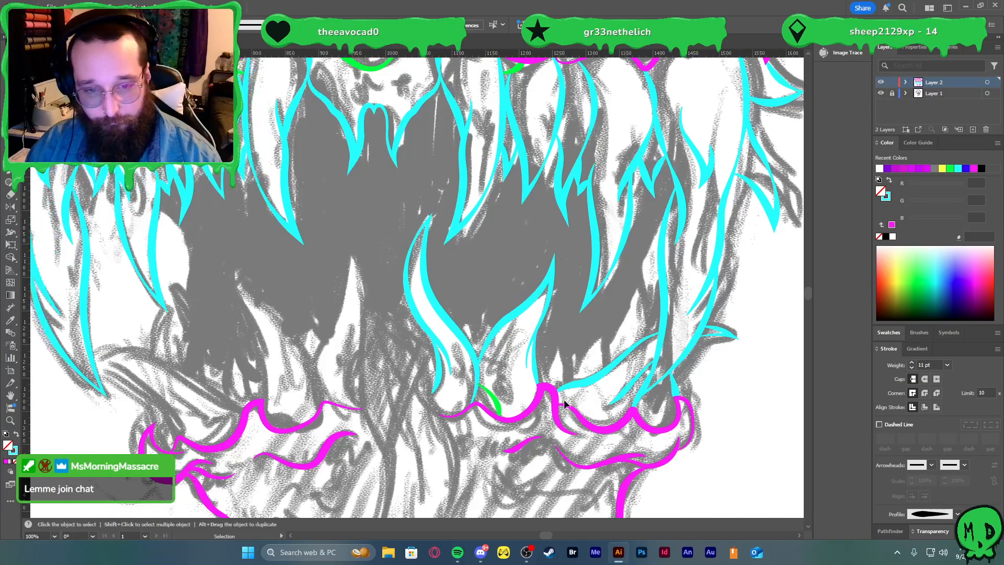
pyautogui.hscroll(-1, 564, 405)
pyautogui.scroll(2, 562, 407)
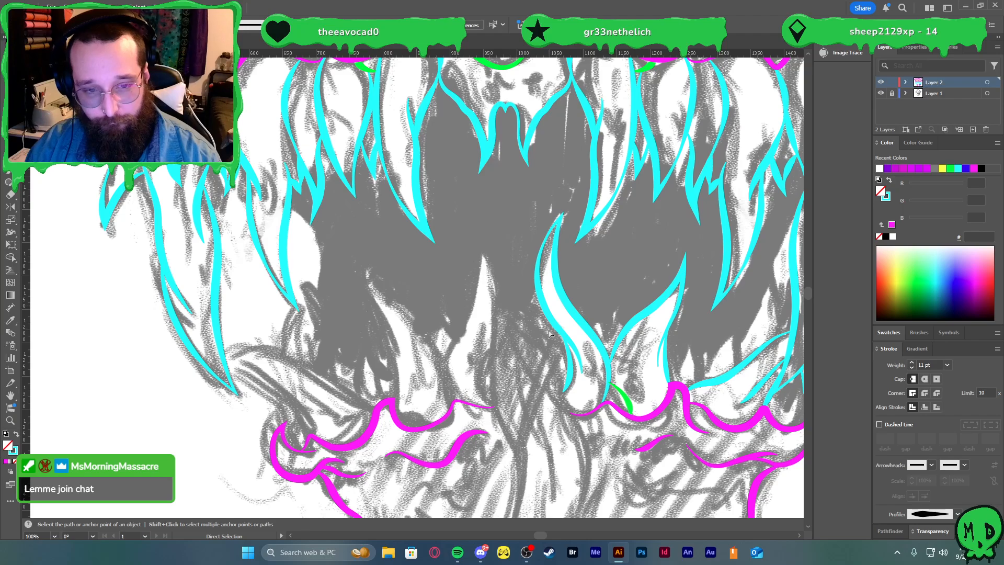
pyautogui.scroll(-1, 549, 343)
pyautogui.hscroll(1, 533, 356)
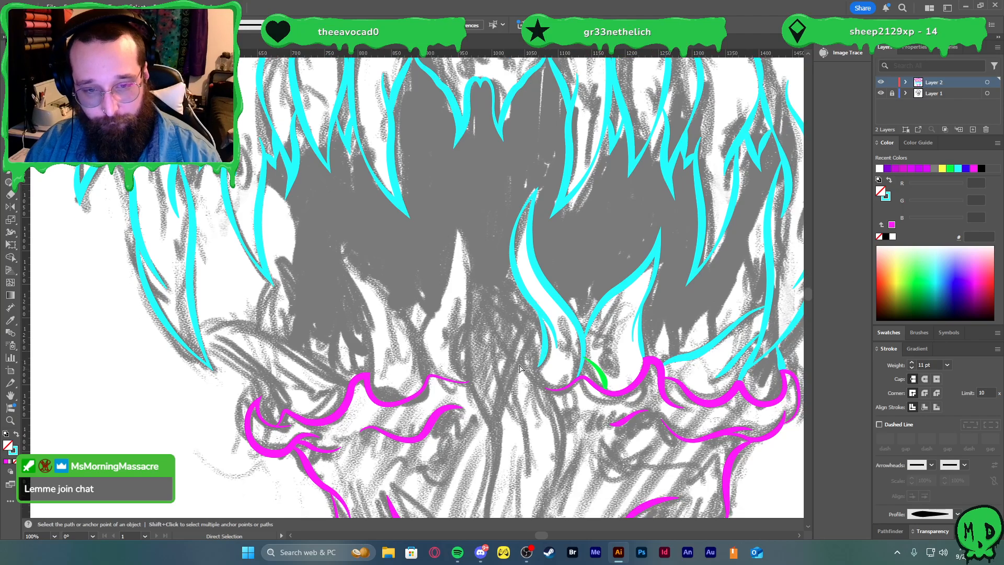
pyautogui.press('p')
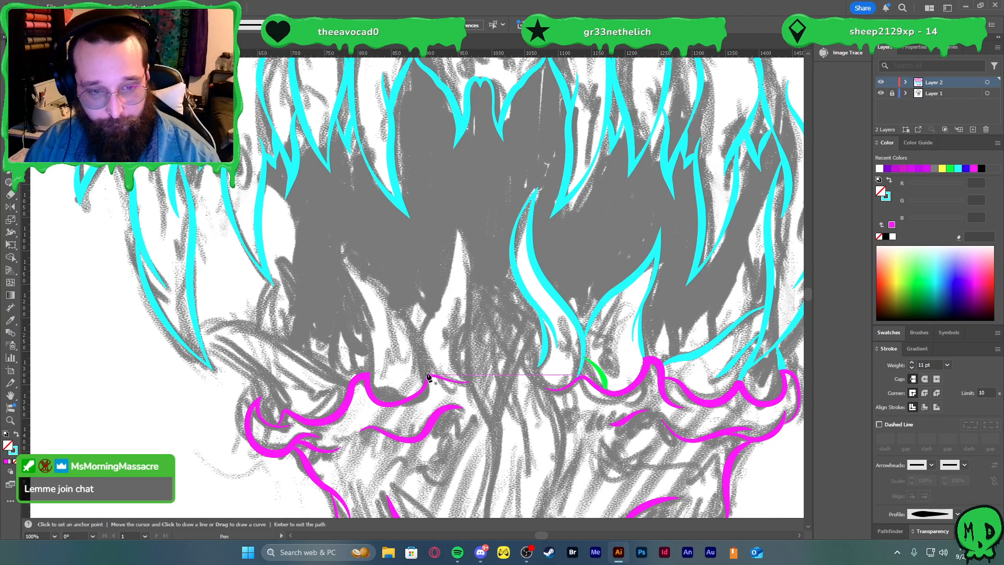
pyautogui.click(428, 376)
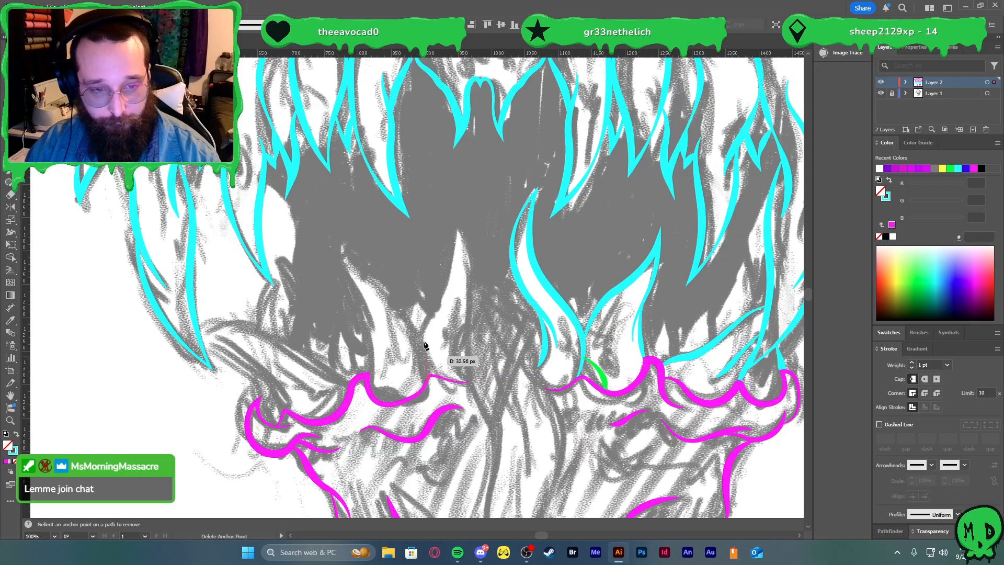
pyautogui.moveTo(376, 291)
pyautogui.mouseDown()
pyautogui.moveTo(341, 234)
pyautogui.moveTo(352, 284)
pyautogui.mouseUp()
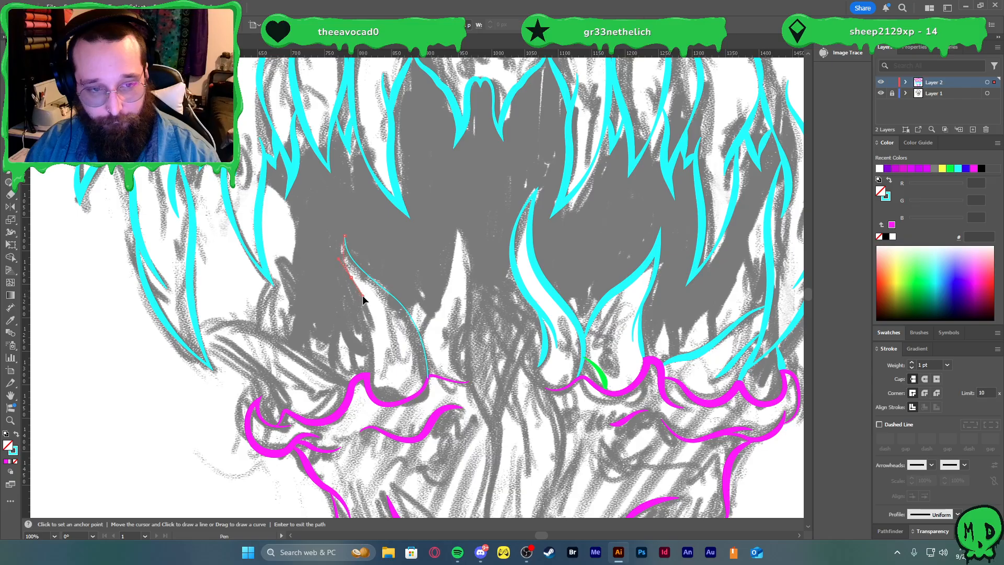
pyautogui.press('v')
pyautogui.click(393, 381)
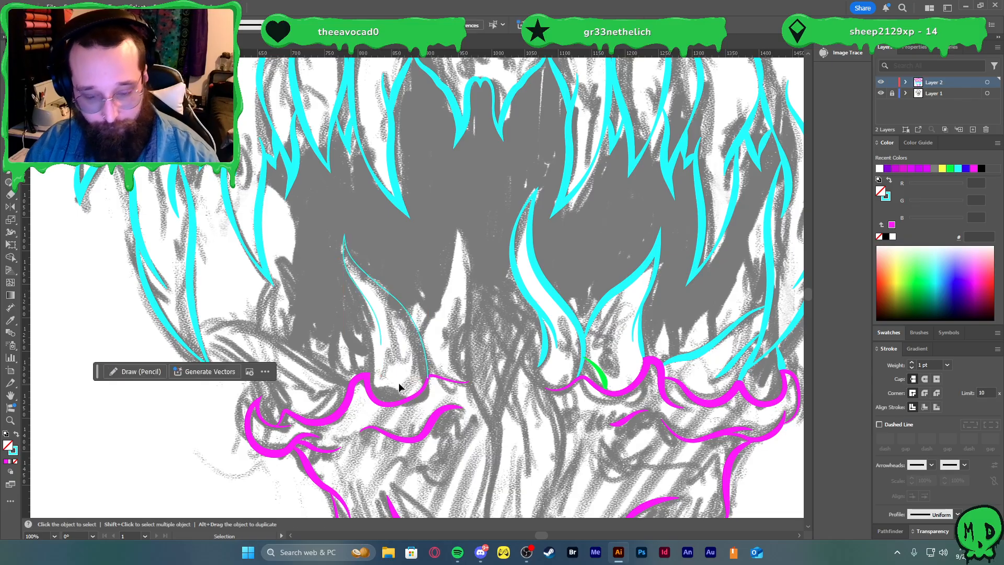
# - Draw a curve with the Pen tool from the left magenta gum peak up to the left fang's outer side
pyautogui.press('p')
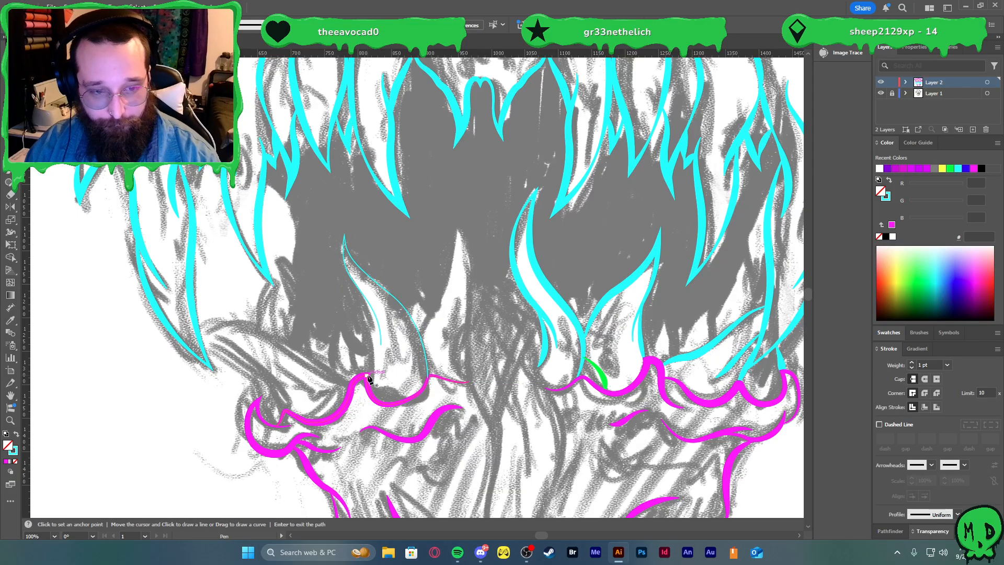
pyautogui.click(370, 378)
pyautogui.click(363, 295)
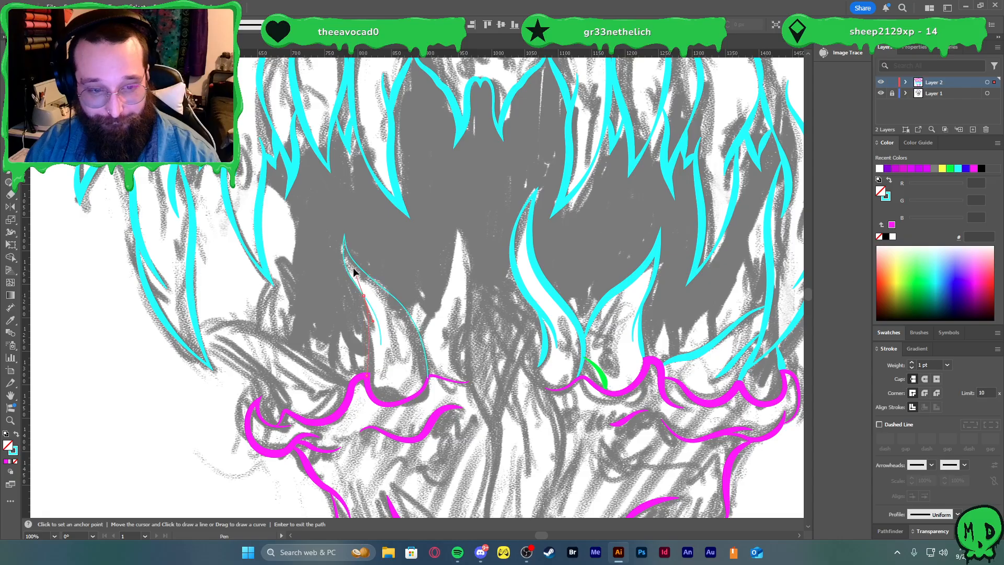
pyautogui.click(343, 238)
pyautogui.press('v')
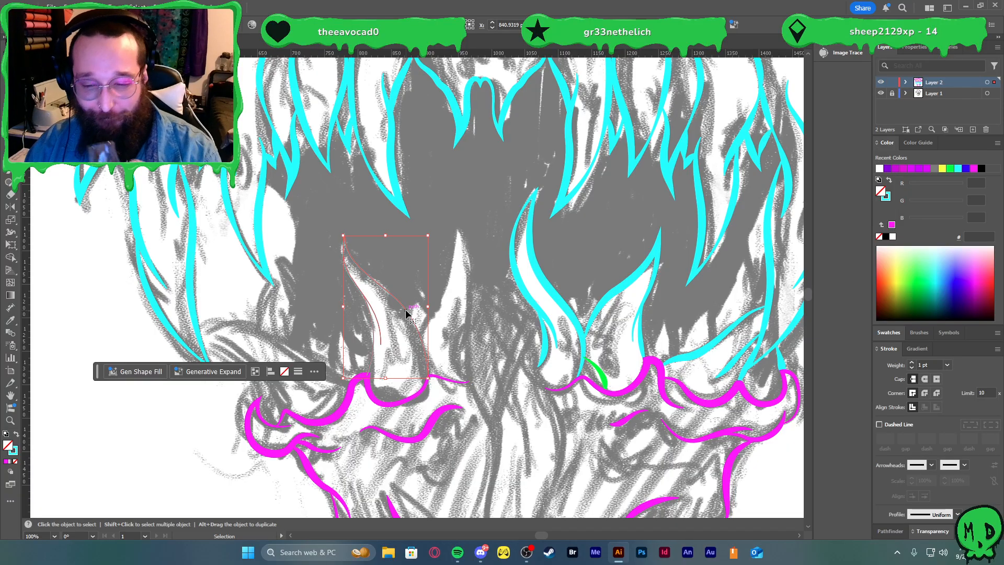
# - Give the left fang's curves a 10 pt stroke with the double-bulge width profile and deselect them
pyautogui.click(951, 366)
pyautogui.click(966, 250)
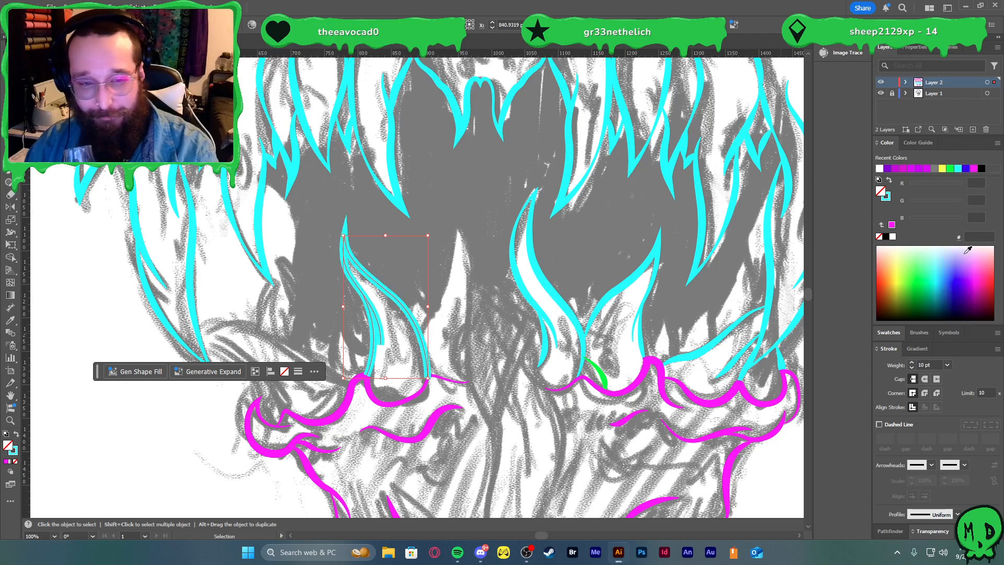
pyautogui.click(957, 514)
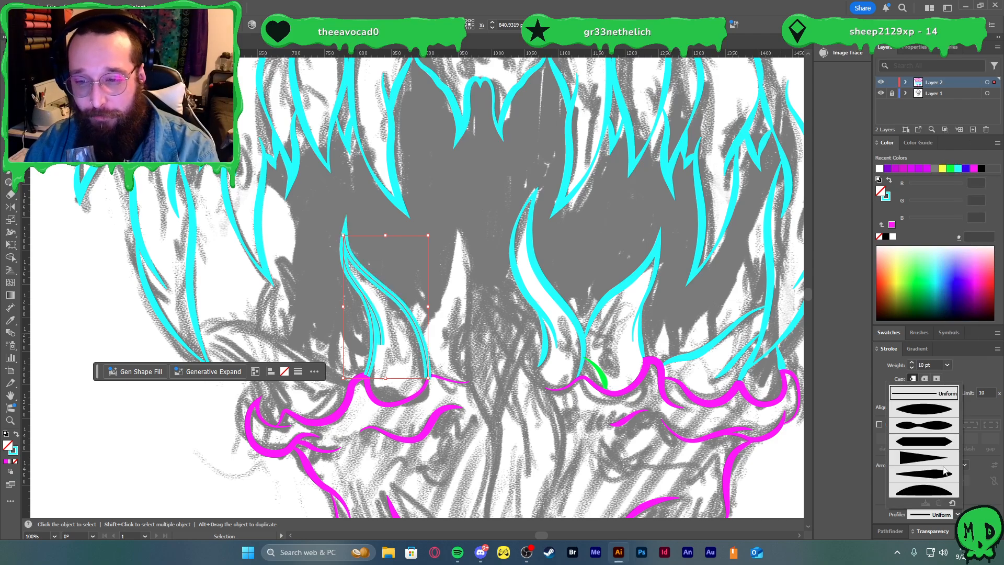
pyautogui.click(941, 426)
pyautogui.click(478, 360)
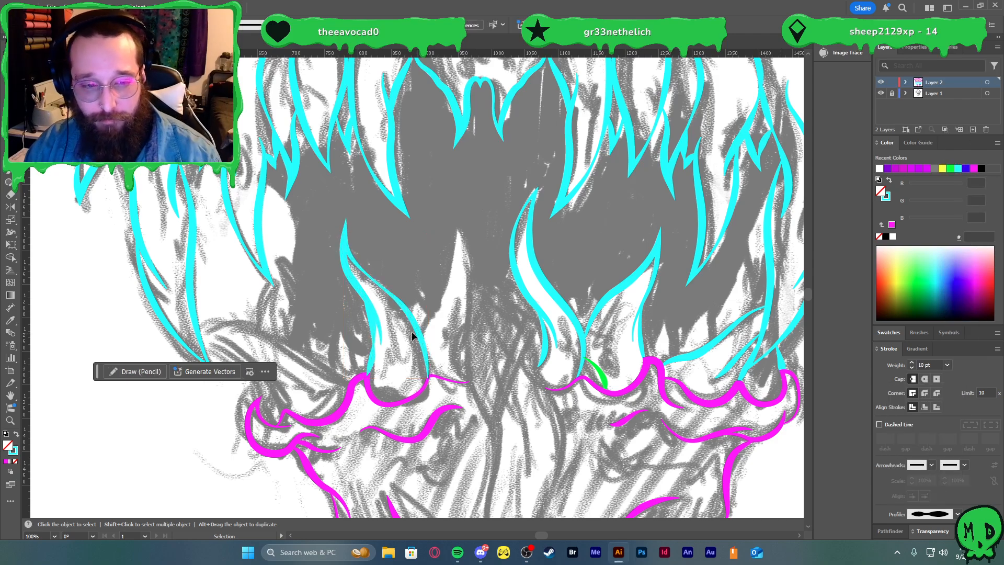
# - Change the left lower fang's outer-side curve and main outline to the single-bulge width profile tapering at both ends
pyautogui.click(374, 350)
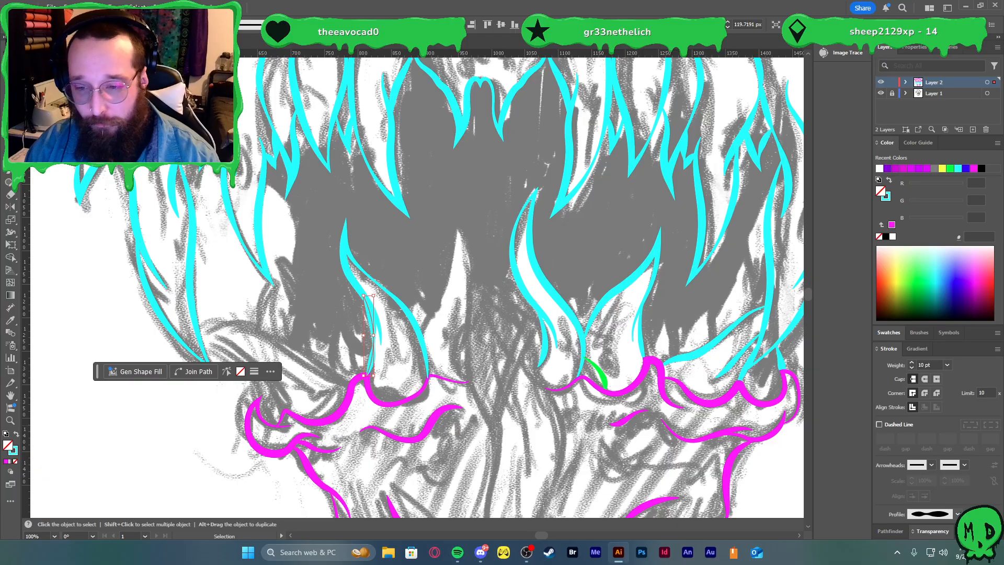
pyautogui.click(957, 514)
pyautogui.click(949, 478)
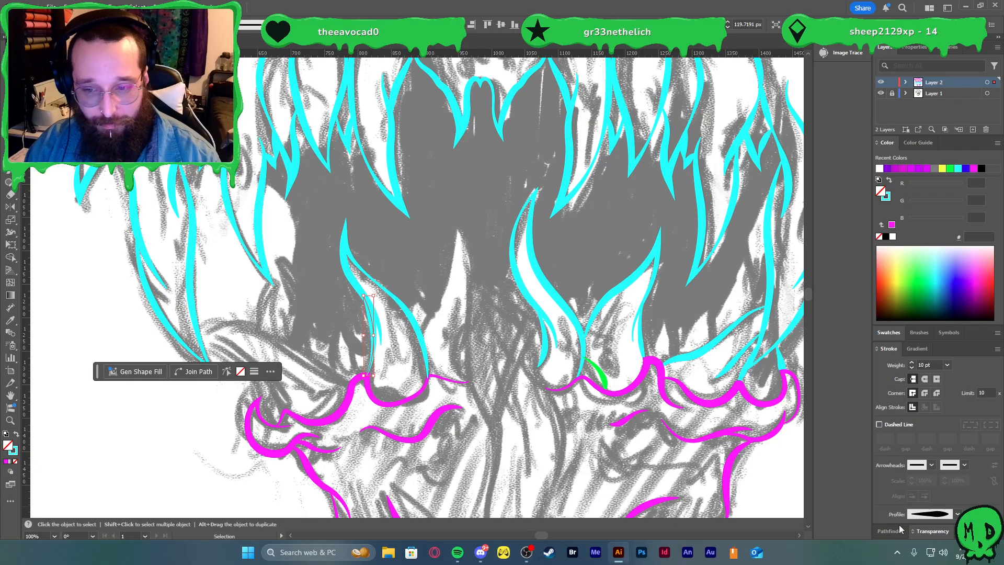
pyautogui.click(472, 342)
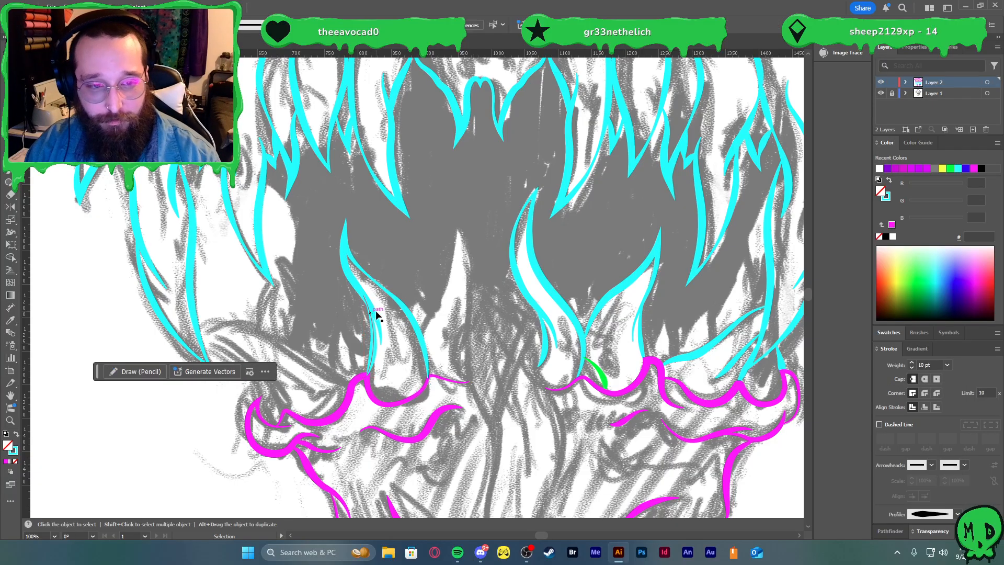
pyautogui.click(401, 309)
pyautogui.click(957, 514)
pyautogui.click(942, 474)
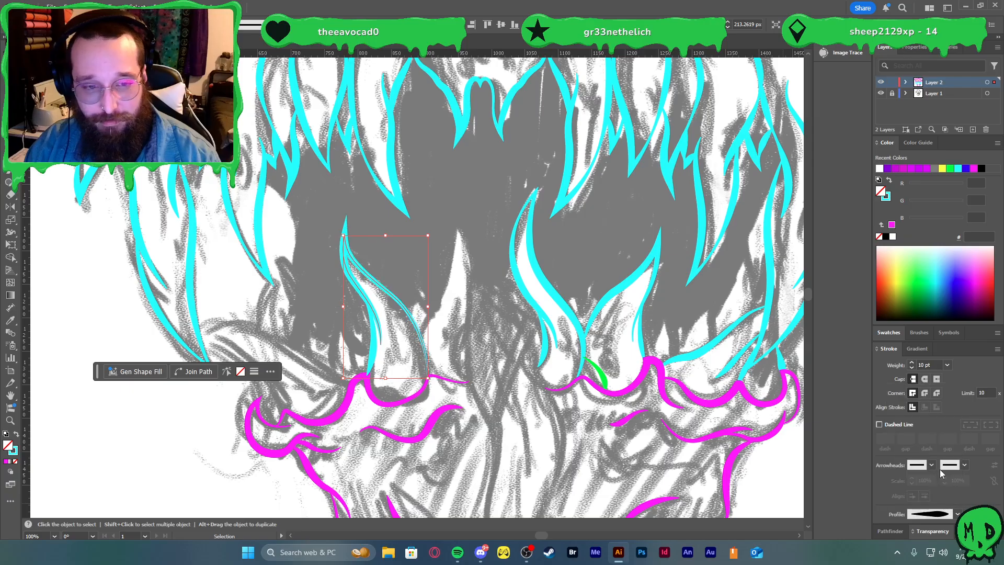
pyautogui.click(502, 410)
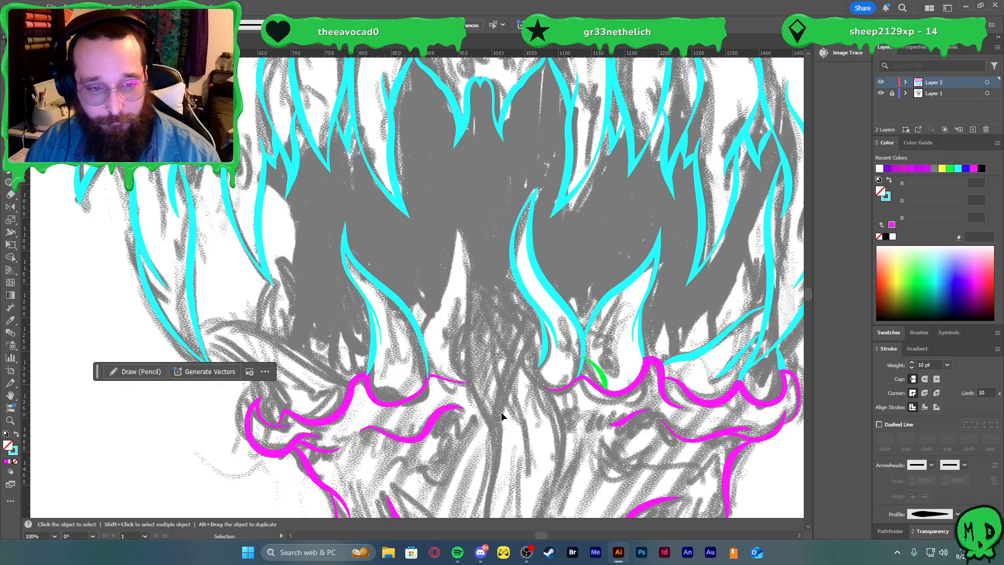
pyautogui.click(373, 358)
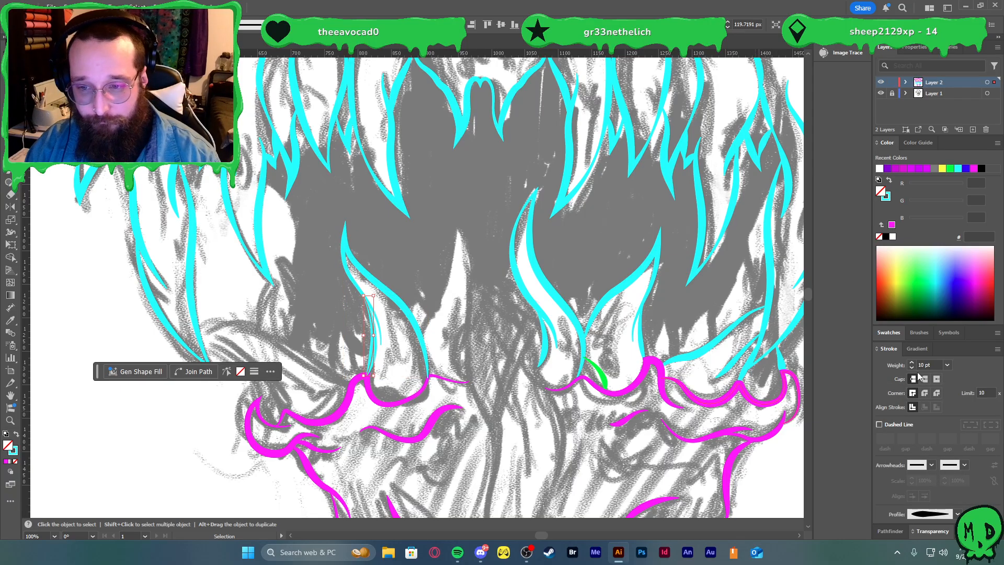
pyautogui.keyDown('shift'); pyautogui.click(412, 320); pyautogui.keyUp('shift')
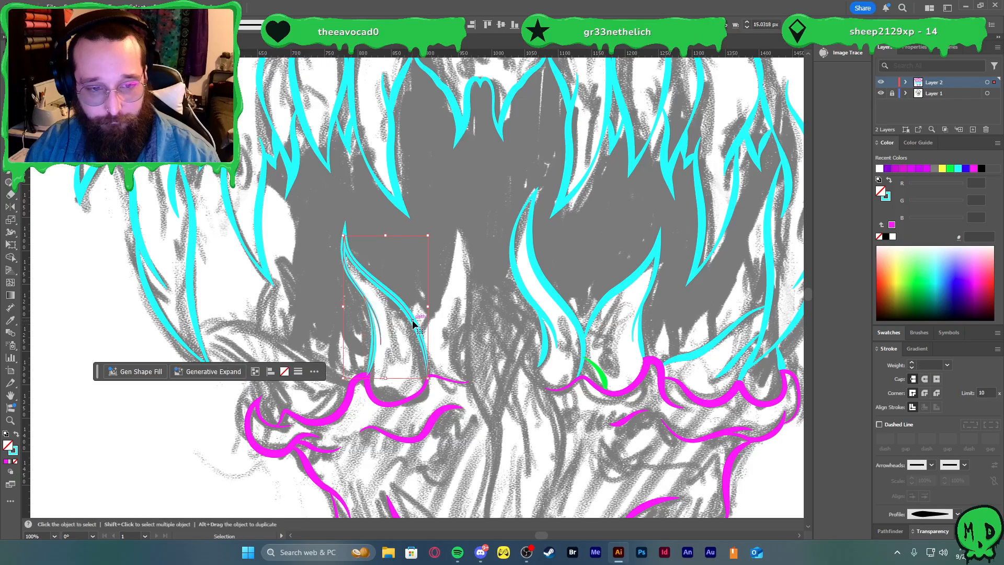
pyautogui.click(508, 359)
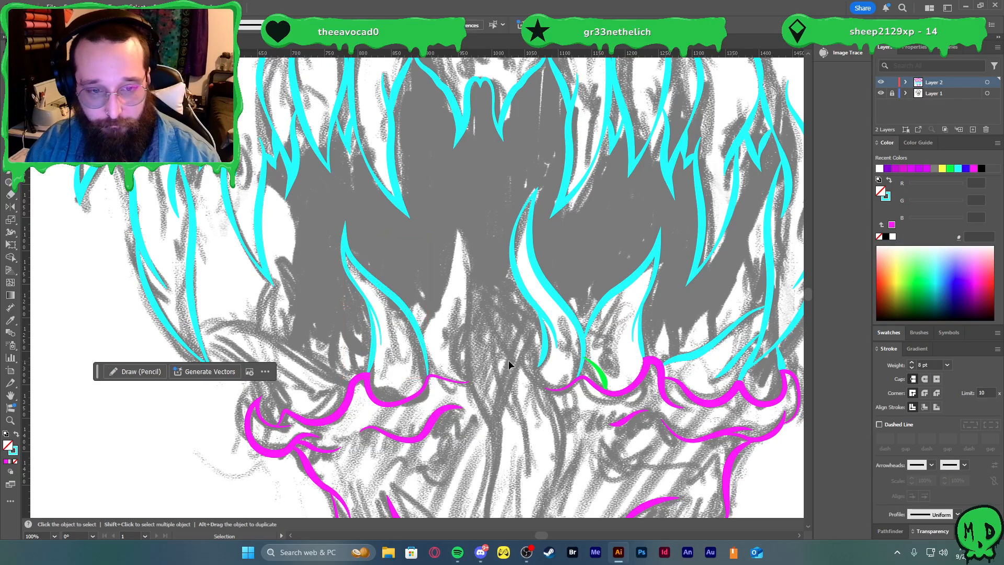
# - Draw a short inner curve with the Pen tool from the left magenta gum line's inner end up into the untraced central fang
pyautogui.scroll(3, 473, 340)
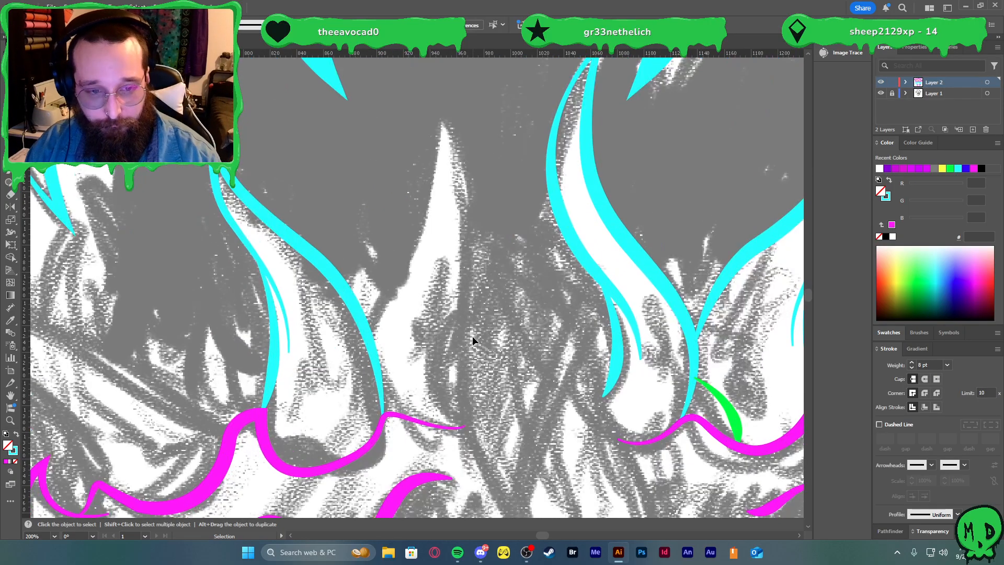
pyautogui.click(462, 429)
pyautogui.moveTo(438, 302); pyautogui.dragTo(491, 272)
pyautogui.keyDown('ctrl'); pyautogui.click(501, 301); pyautogui.keyUp('ctrl')
# - Outline the central left fang with the Pen tool, from its short inner curve up to the tip and down to the neighbouring fang
pyautogui.press('p')
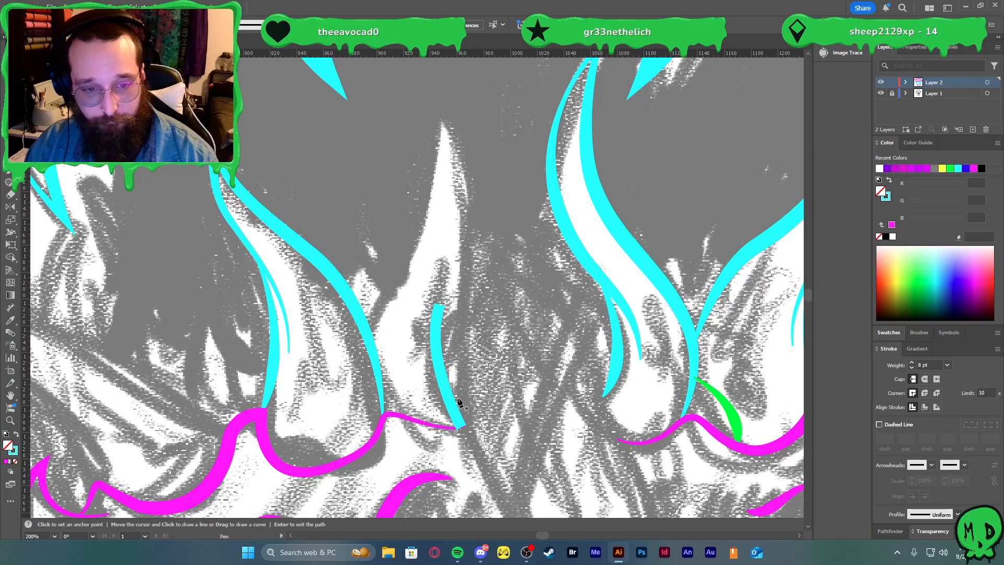
pyautogui.click(448, 399)
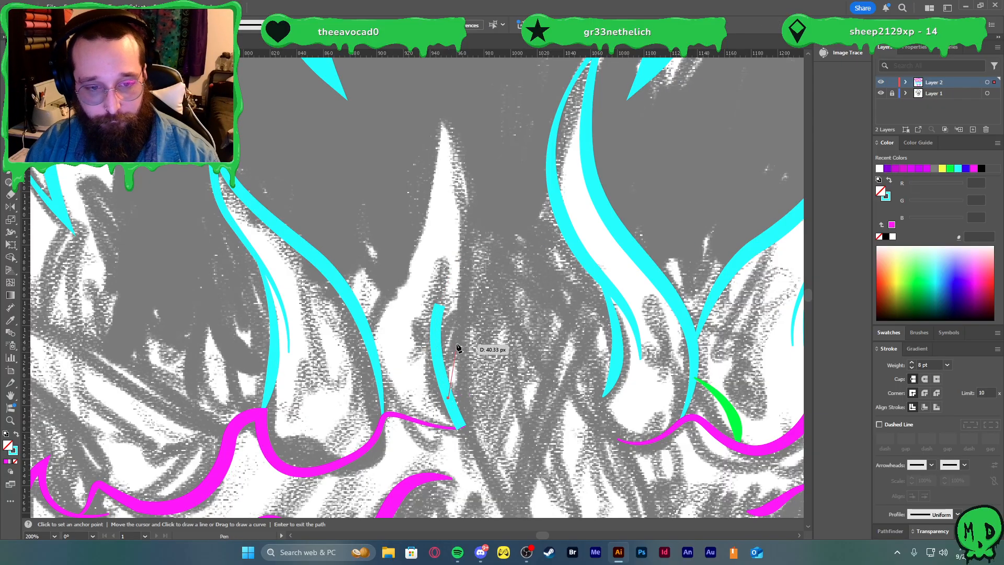
pyautogui.moveTo(456, 331); pyautogui.dragTo(463, 294)
pyautogui.moveTo(447, 120); pyautogui.dragTo(399, 69)
pyautogui.click(447, 120)
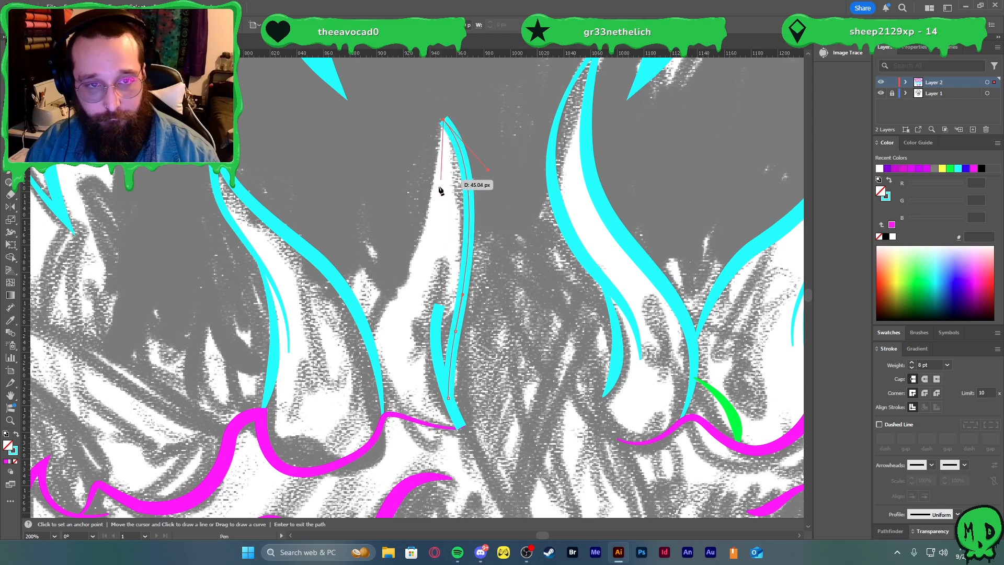
pyautogui.moveTo(416, 244); pyautogui.dragTo(377, 333)
pyautogui.click(377, 333)
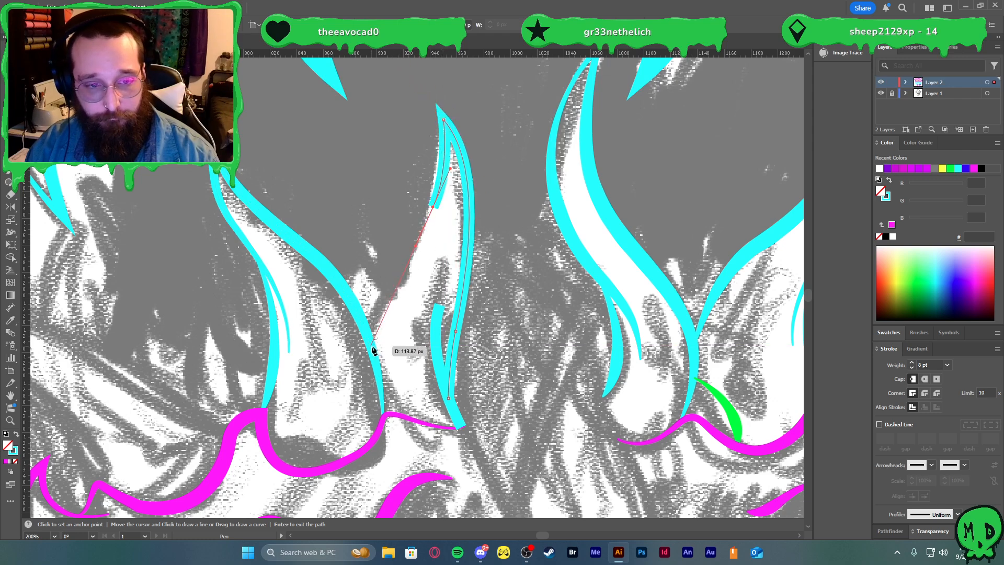
# - Give both central left fang curves the neighbouring fang's 10 pt stroke and the single-bulge tapered width profile, then deselect them
pyautogui.press('v')
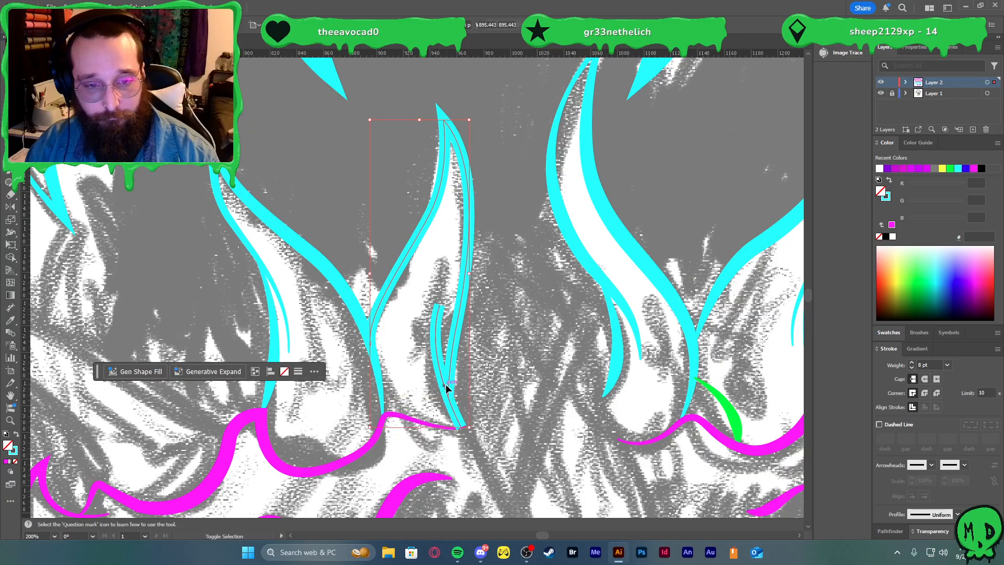
pyautogui.press('i')
pyautogui.click(341, 280)
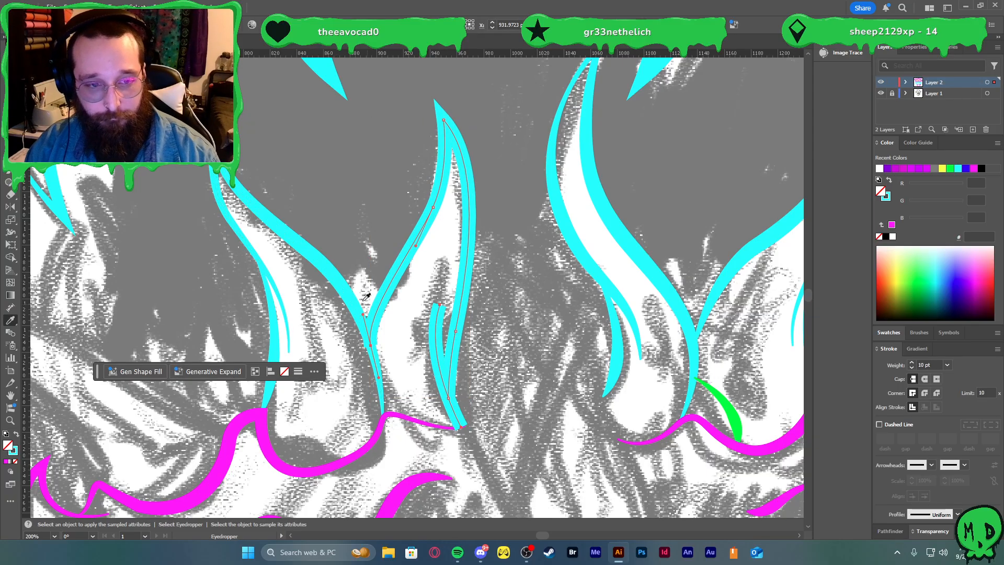
pyautogui.press('v')
pyautogui.click(958, 514)
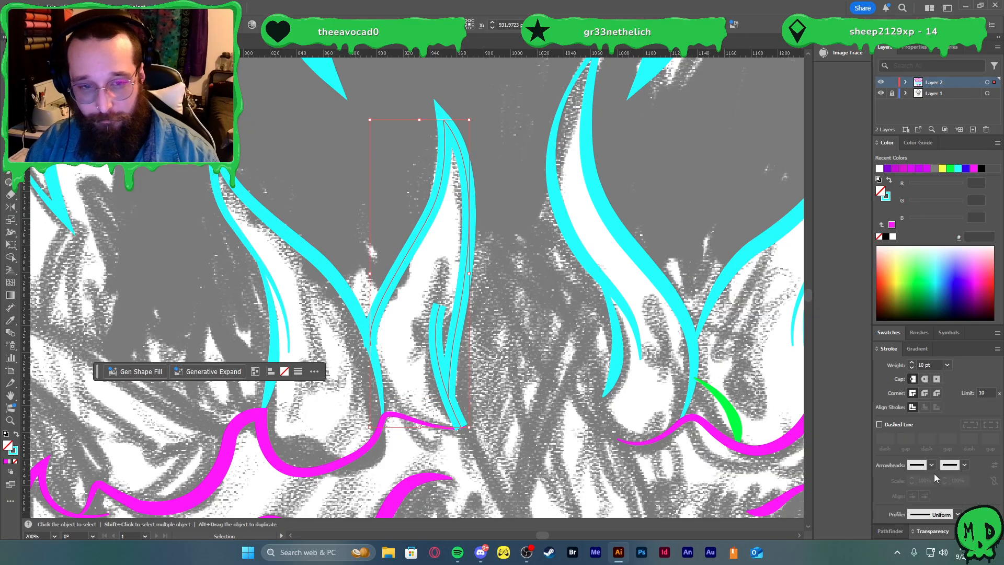
pyautogui.click(924, 475)
pyautogui.click(448, 368)
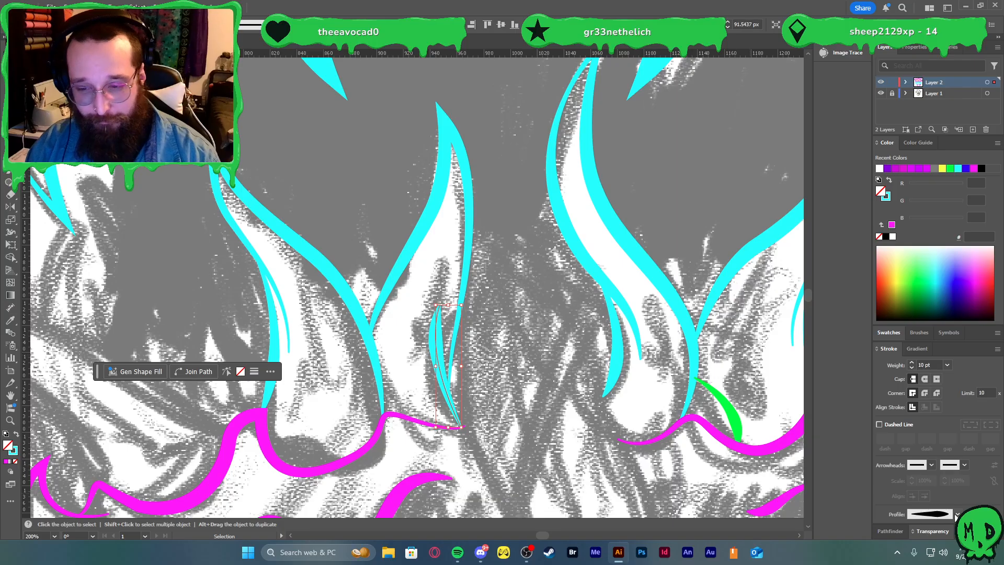
pyautogui.click(537, 404)
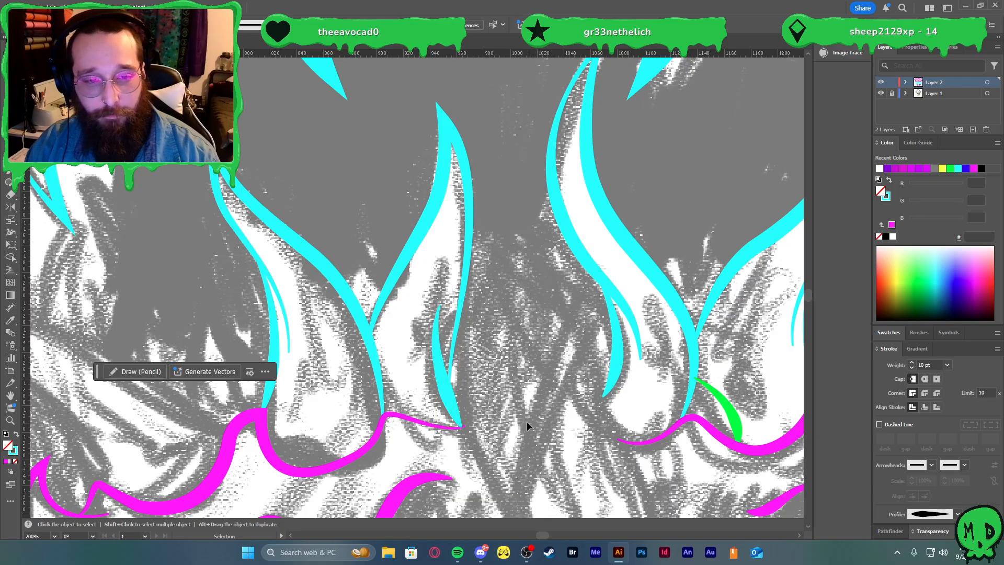
# - Outline the far-left lower fang with the Pen tool, from the magenta gum peak out to its tip and back to the outer gum line
pyautogui.scroll(-2, 477, 282)
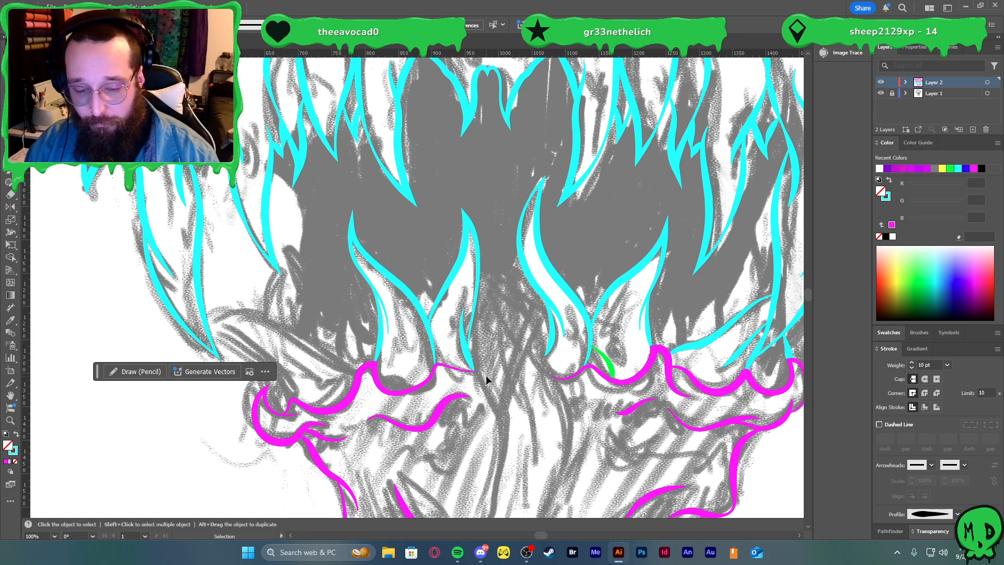
pyautogui.press('a')
pyautogui.hscroll(-3, 448, 397)
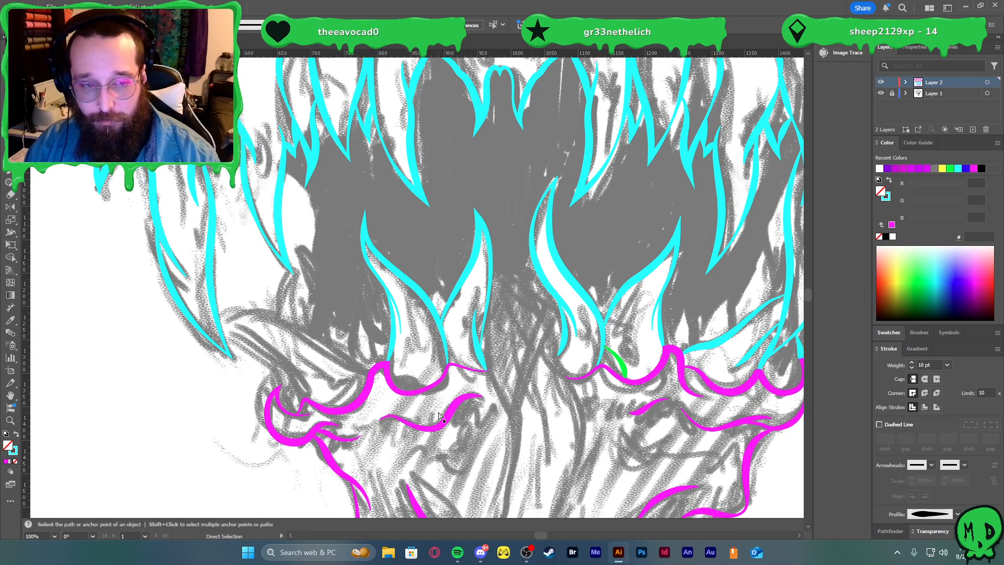
pyautogui.hscroll(-2, 418, 413)
pyautogui.press('v')
pyautogui.press('p')
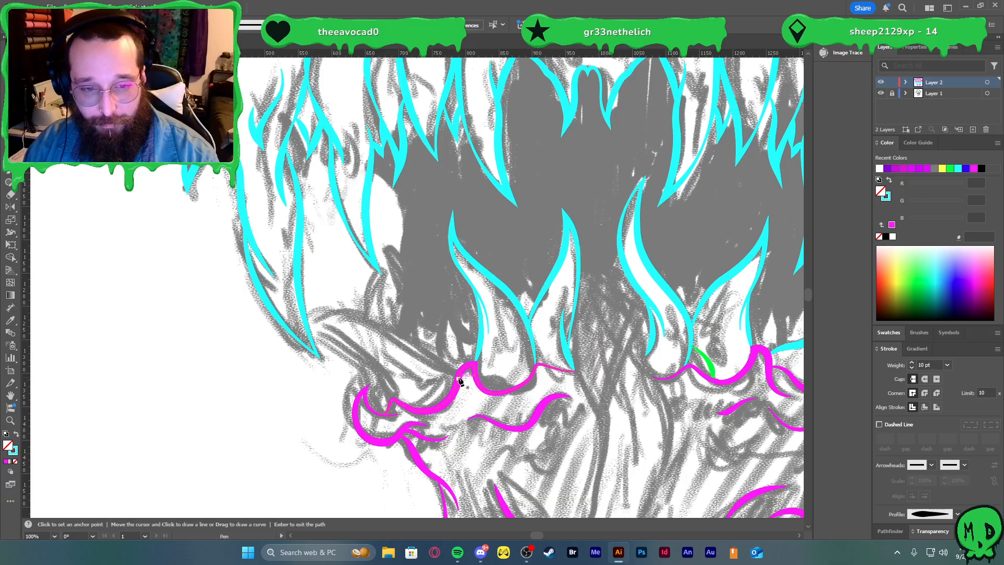
pyautogui.click(459, 374)
pyautogui.moveTo(391, 325); pyautogui.dragTo(360, 320)
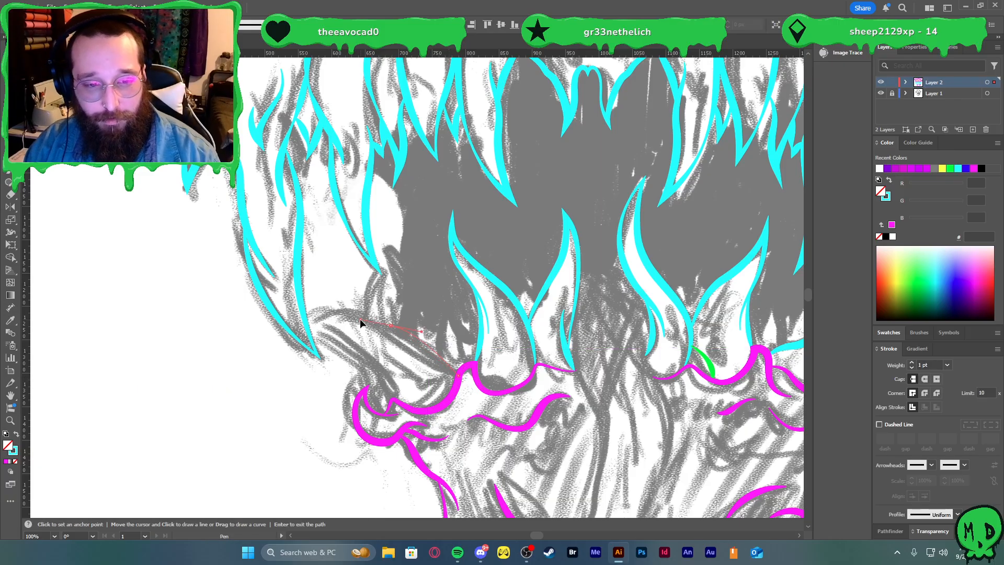
pyautogui.click(291, 325)
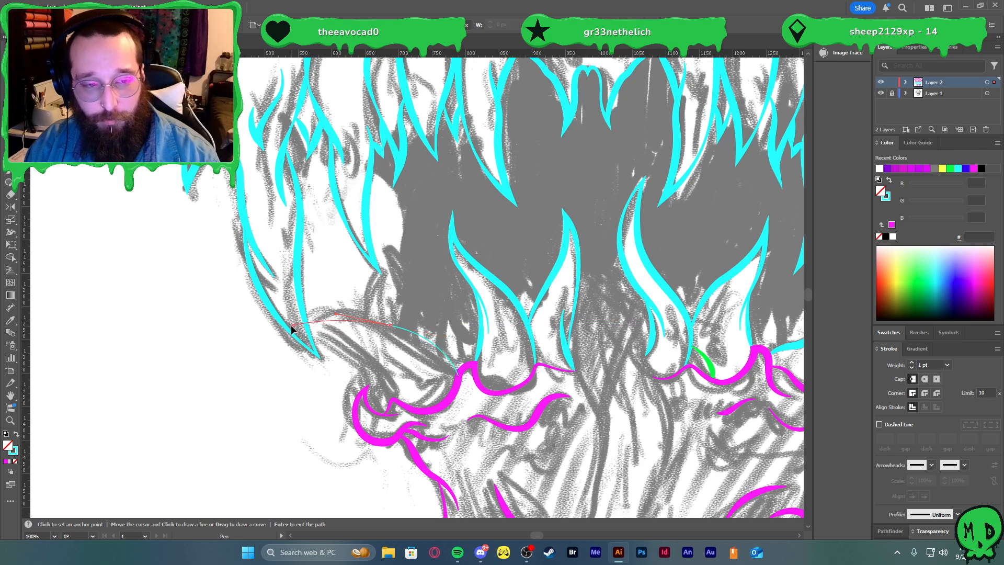
pyautogui.moveTo(393, 401); pyautogui.dragTo(410, 463)
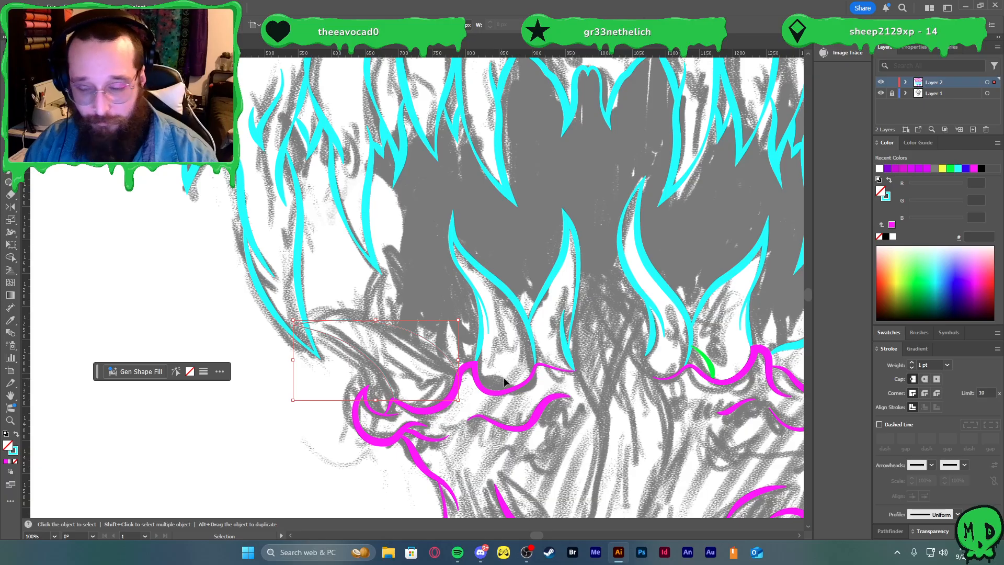
# - Copy the neighbouring cyan fang's 8 pt stroke onto the far-left fang outline
pyautogui.press('i')
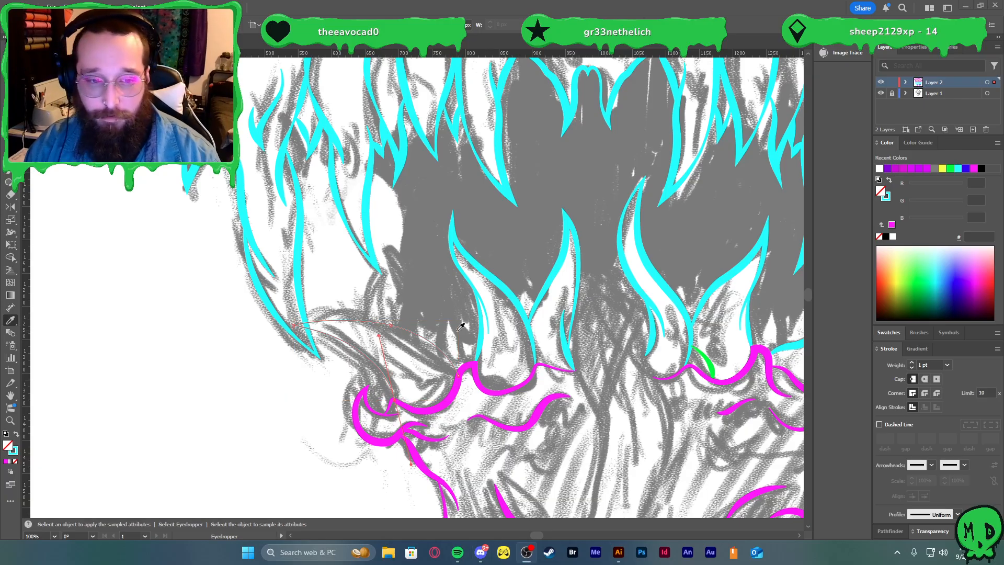
pyautogui.click(481, 325)
pyautogui.press('v')
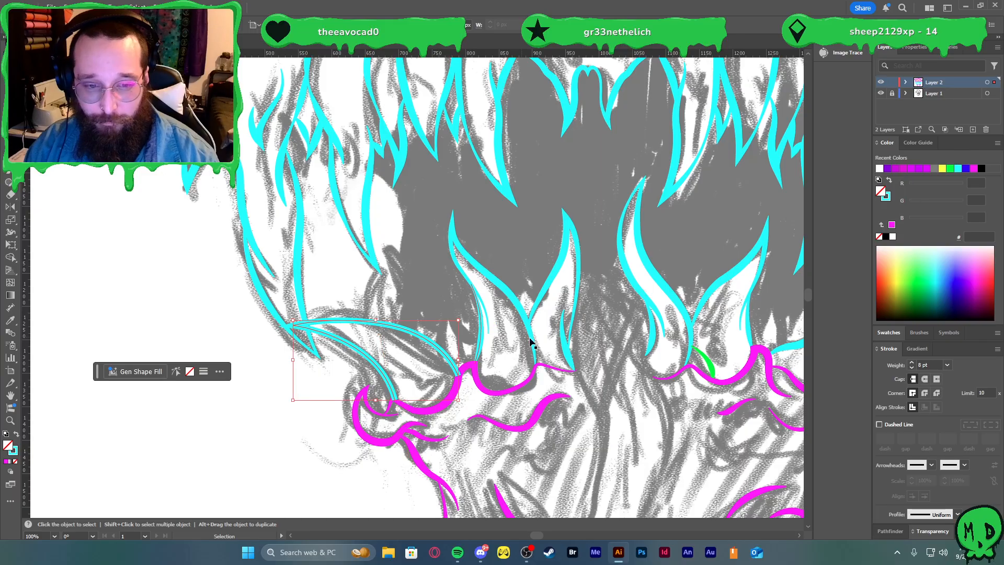
# - Apply the double-bulge width profile to the new tusk at the lower jaw's left end and trim its overlap past the neighboring fang
pyautogui.click(936, 514)
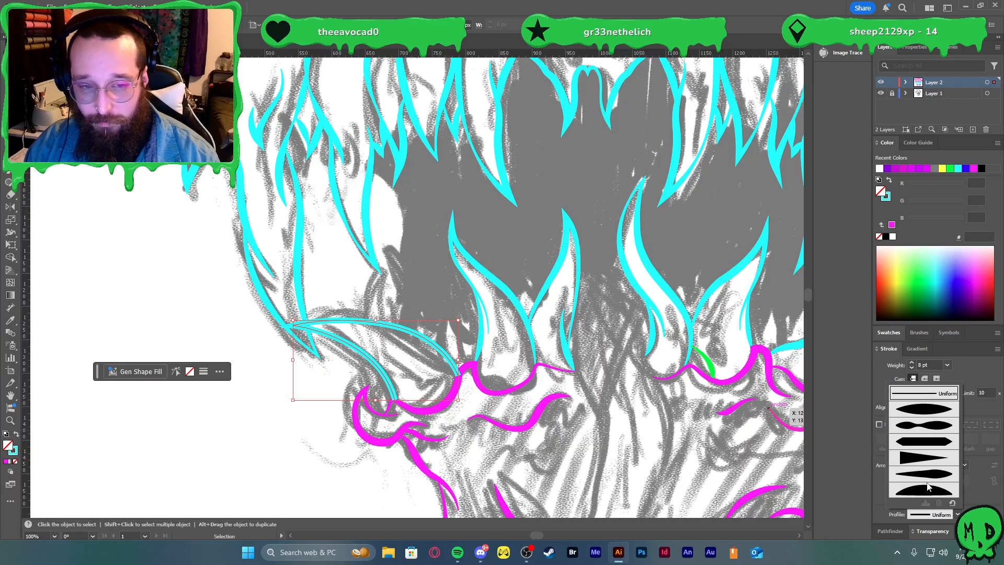
pyautogui.click(935, 431)
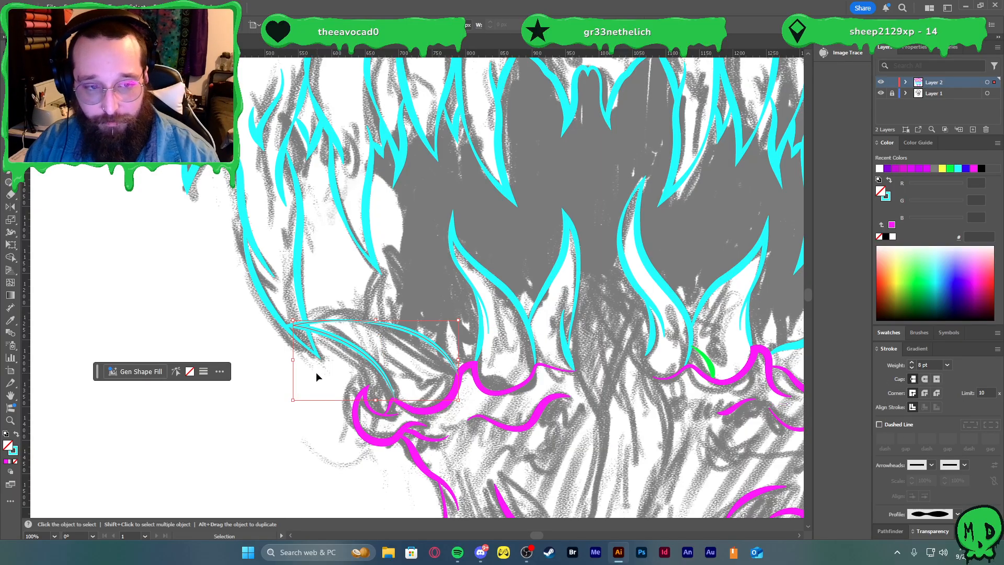
pyautogui.keyDown('shift'); pyautogui.click(309, 349); pyautogui.keyUp('shift')
pyautogui.scroll(3, 268, 329)
pyautogui.hotkey('shift', 'm')
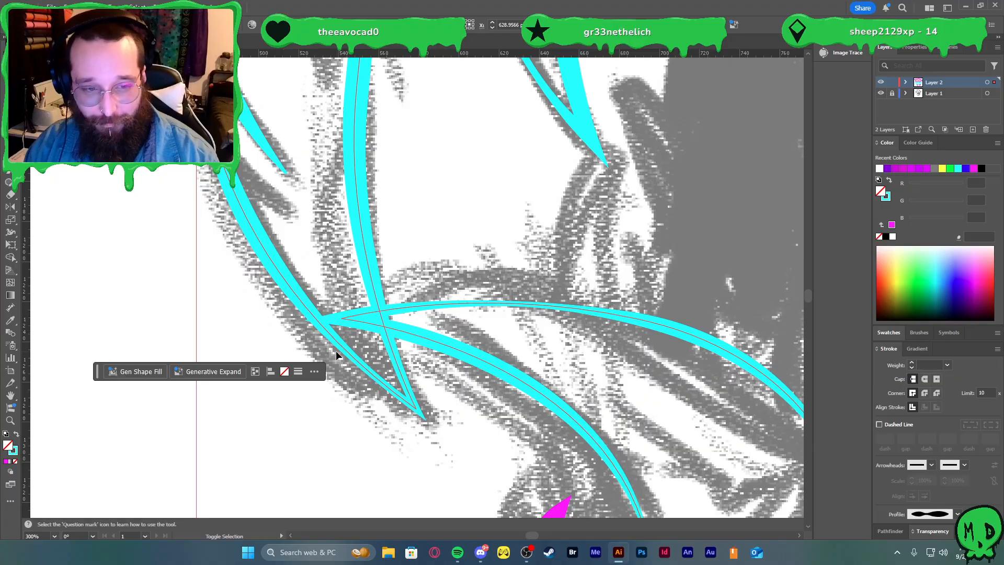
pyautogui.press('v')
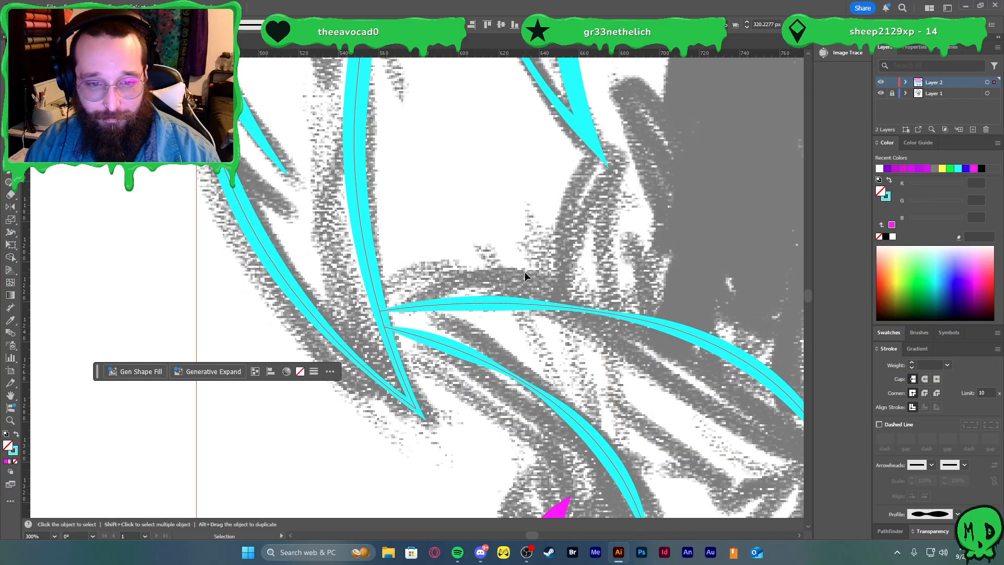
pyautogui.scroll(-2, 540, 294)
# - Change the stroke width profile of both trimmed tusk lines to the asymmetric tapered shape and deselect them
pyautogui.click(531, 365)
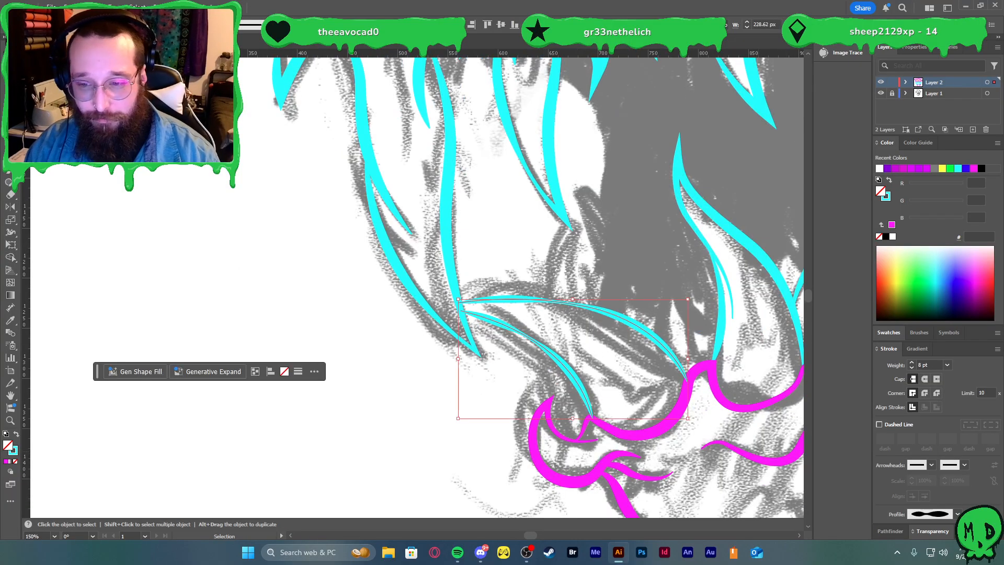
pyautogui.click(957, 514)
pyautogui.click(946, 485)
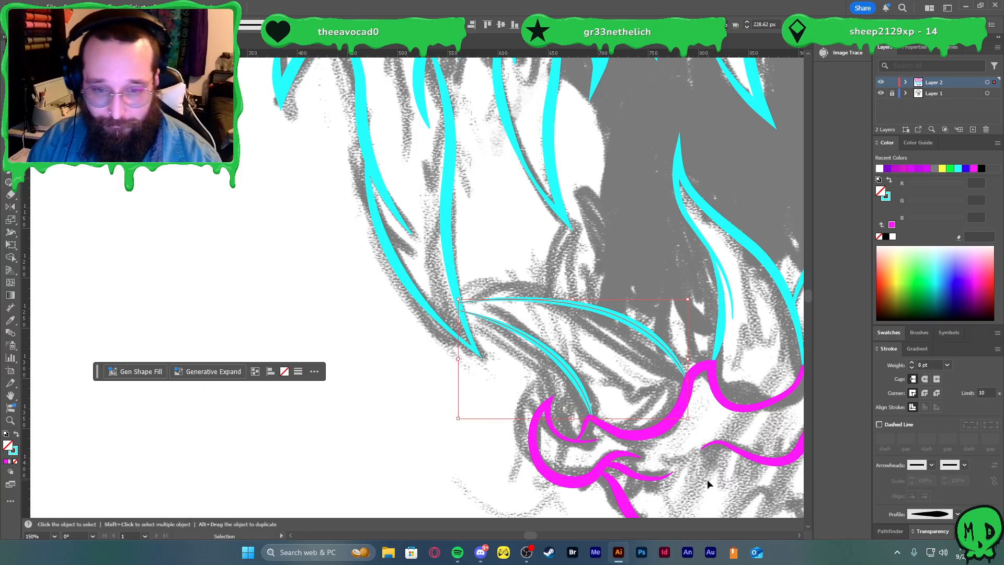
pyautogui.click(638, 385)
# - Move the tip anchor of the magenta gum curl slightly down and left so it rounds off below the tusk
pyautogui.scroll(-1, 600, 375)
pyautogui.press('a')
pyautogui.hscroll(3, 591, 408)
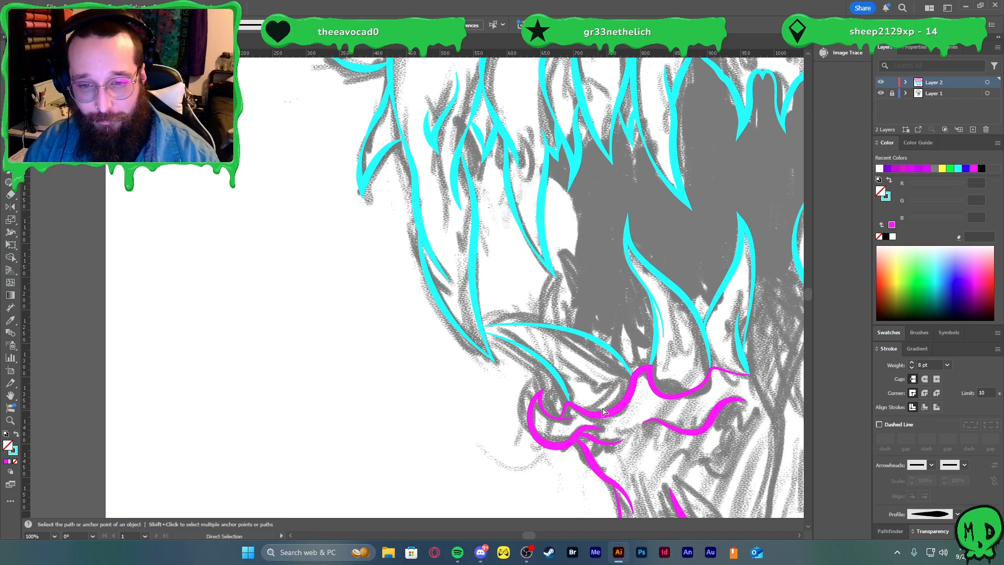
pyautogui.scroll(2, 505, 411)
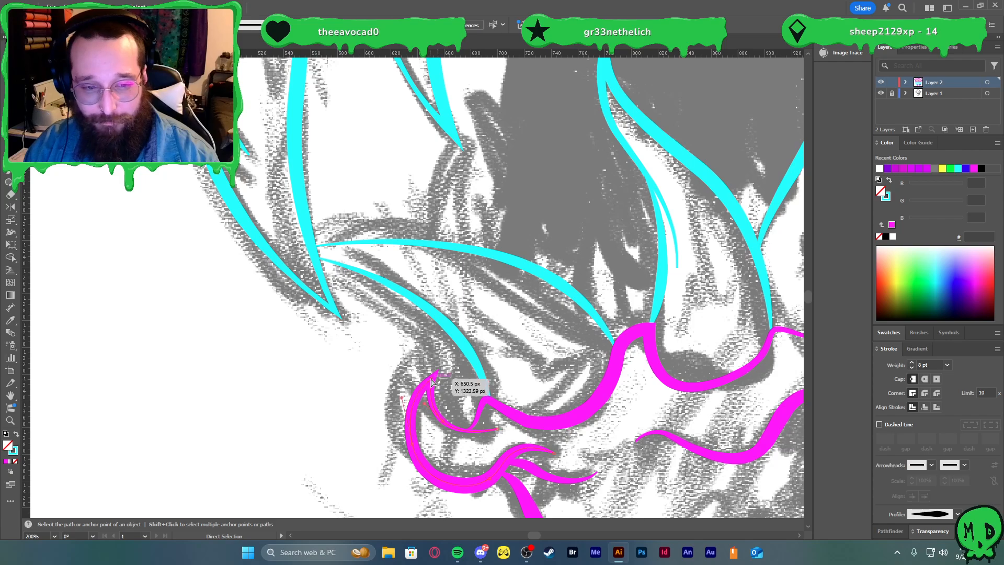
pyautogui.click(428, 391)
pyautogui.moveTo(427, 388); pyautogui.dragTo(425, 395)
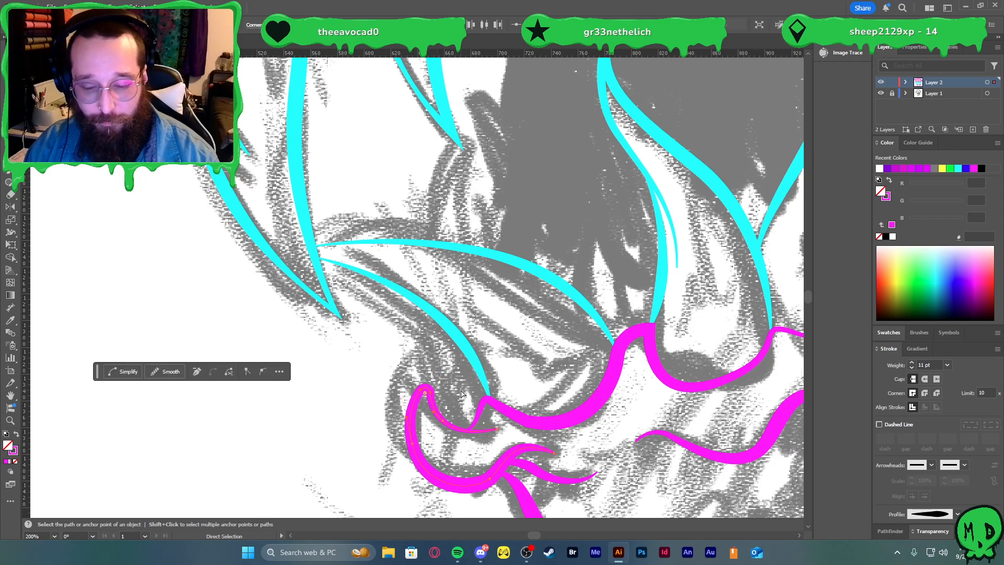
pyautogui.click(462, 398)
# - Draw a curved fang from the magenta gum curl up to the upper fang's tip and back, using the tusk's 8 pt cyan stroke
pyautogui.press('p')
pyautogui.click(428, 388)
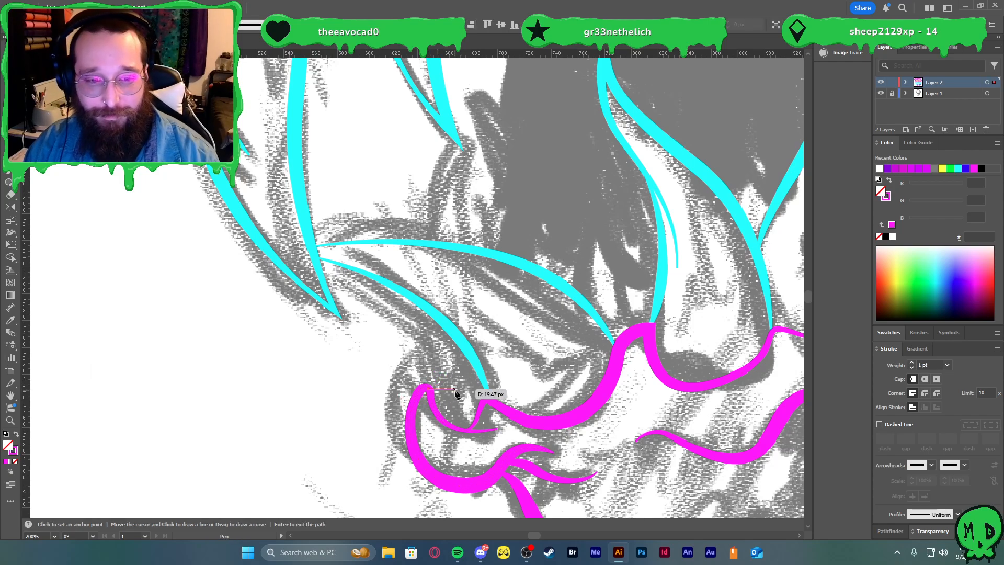
pyautogui.scroll(-2, 442, 265)
pyautogui.moveTo(459, 206); pyautogui.dragTo(499, 179)
pyautogui.click(460, 207)
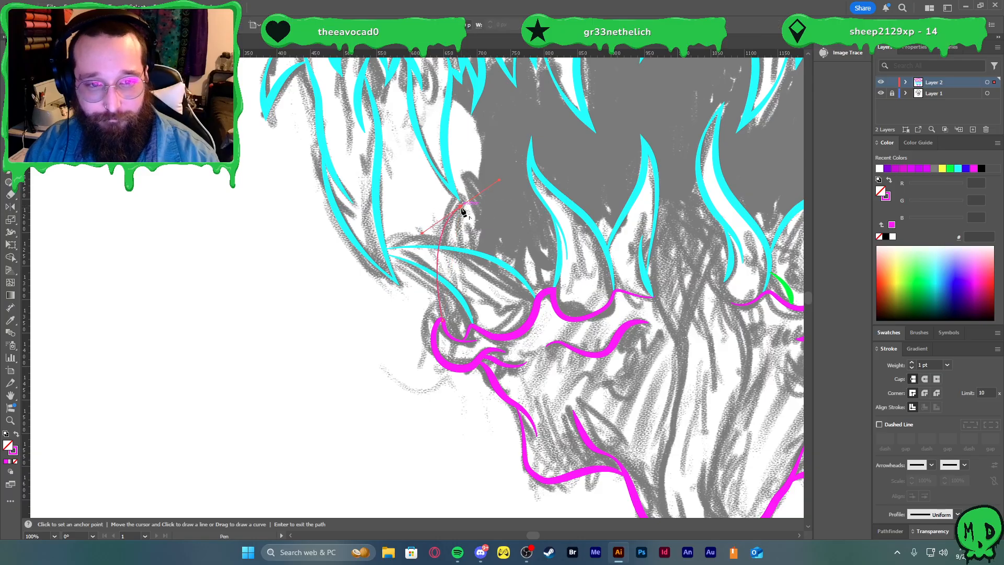
pyautogui.click(463, 249)
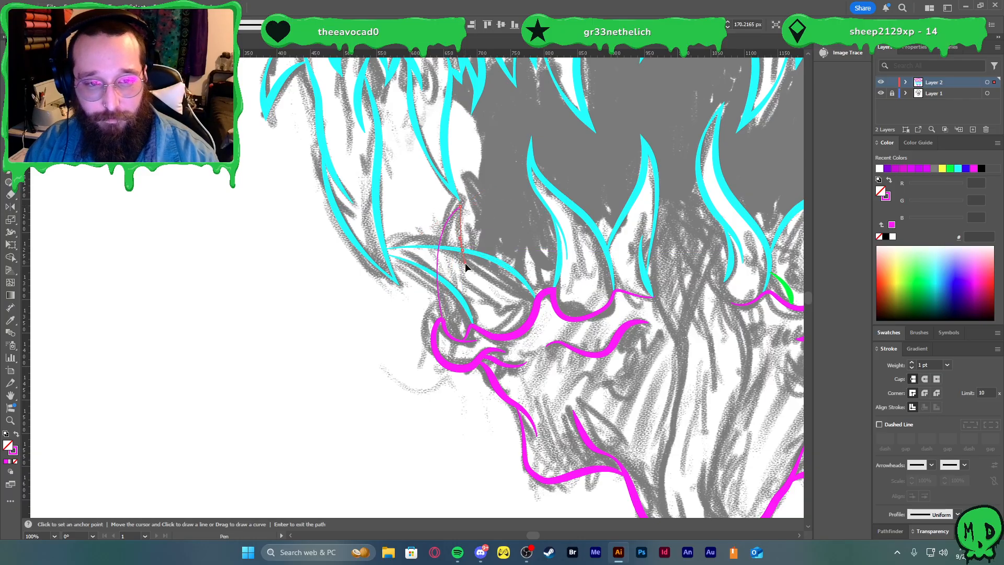
pyautogui.moveTo(465, 262); pyautogui.dragTo(475, 273)
pyautogui.press('i')
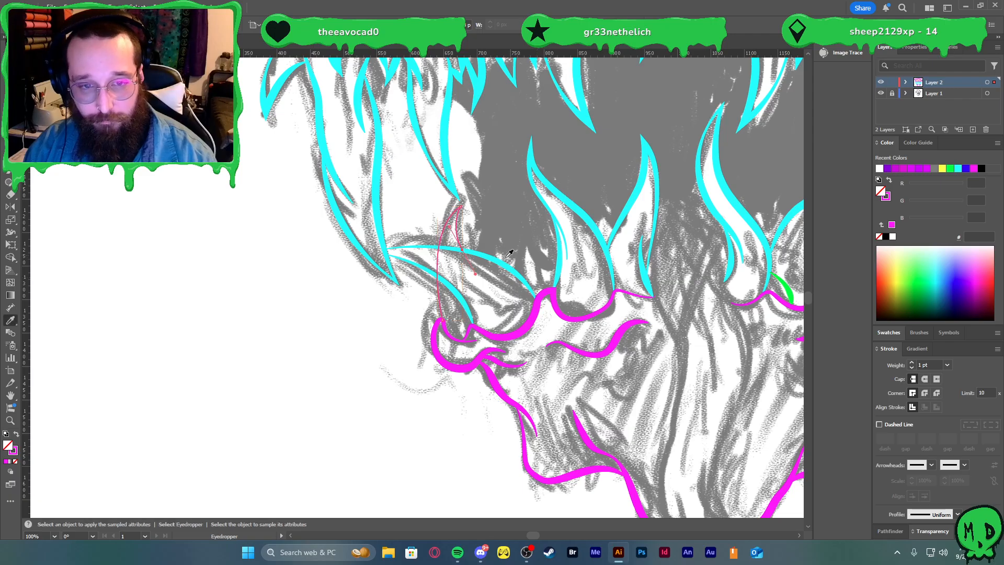
pyautogui.click(509, 253)
# - Trim away the part of the new fang that crosses behind the tusk with the Shape Builder
pyautogui.press('v')
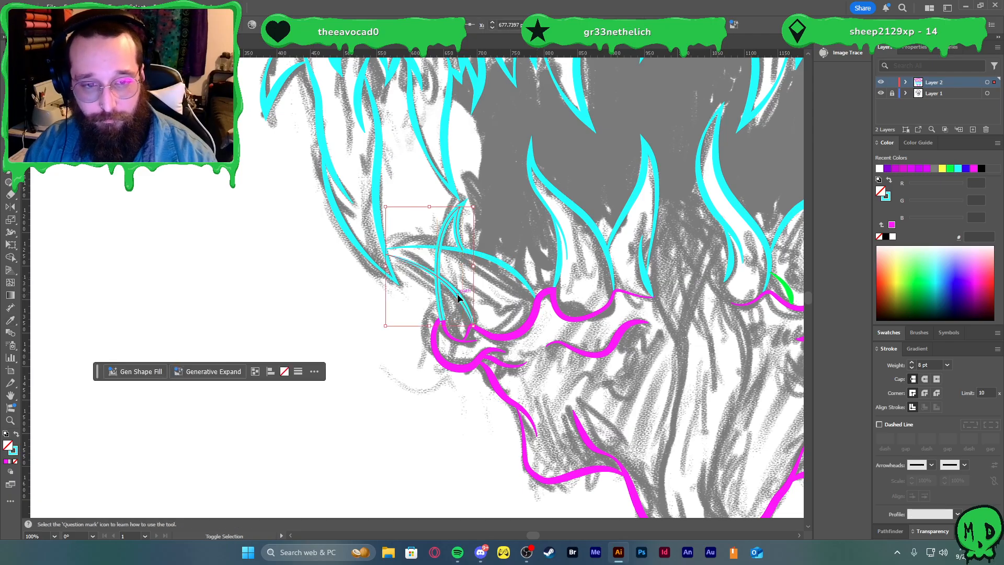
pyautogui.hotkey('shift', 'm')
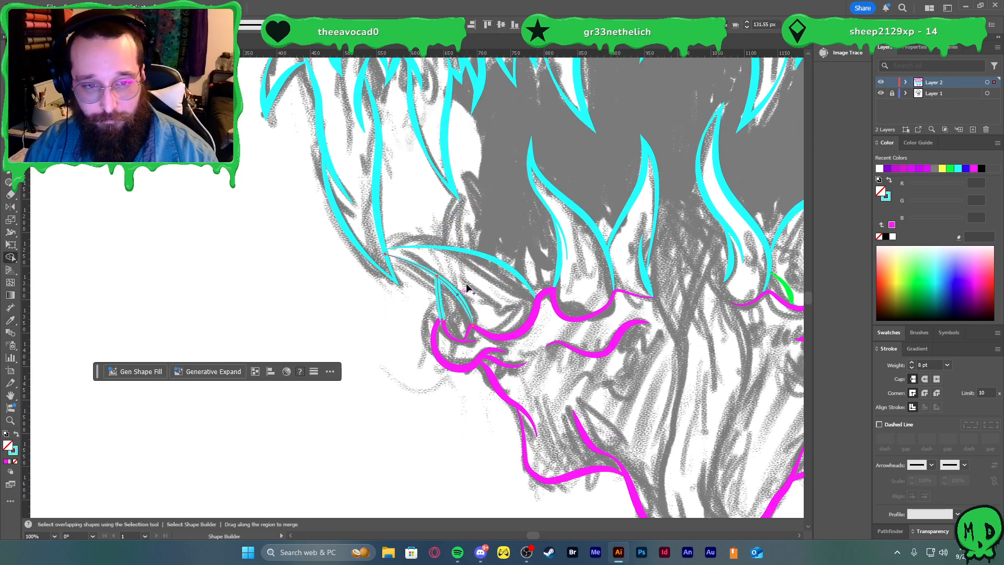
pyautogui.press('v')
pyautogui.keyDown('shift'); pyautogui.click(482, 254); pyautogui.keyUp('shift')
pyautogui.hotkey('shift', 'm')
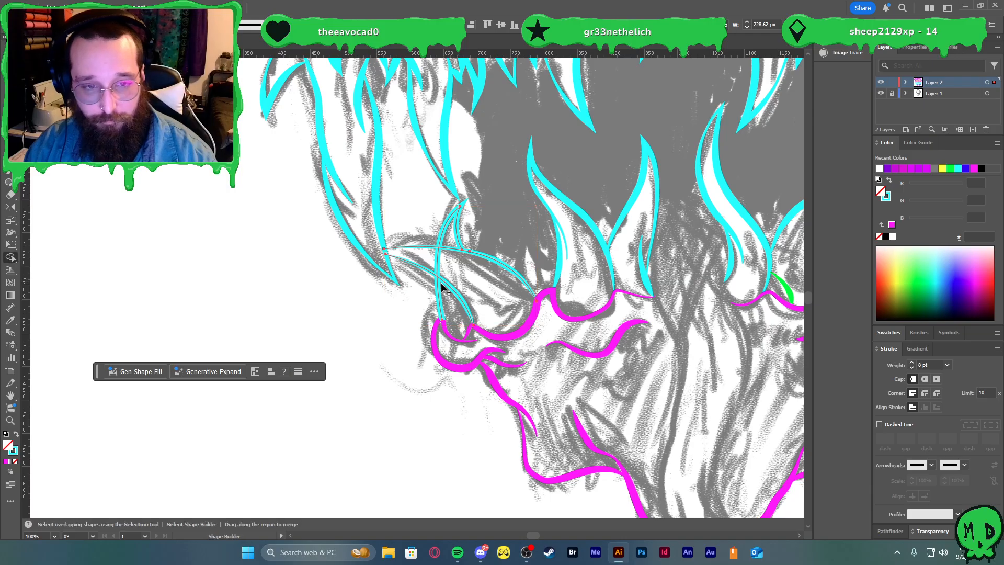
pyautogui.press('v')
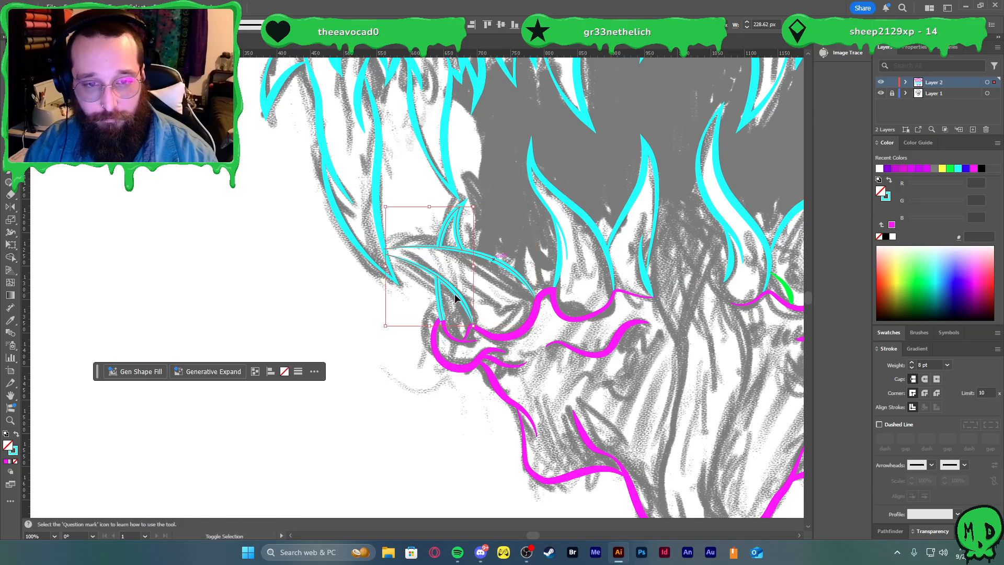
# - Apply the asymmetric tapered width profile to the remaining upper and lower pieces of the new fang
pyautogui.keyDown('shift'); pyautogui.click(459, 297); pyautogui.keyUp('shift')
pyautogui.click(956, 516)
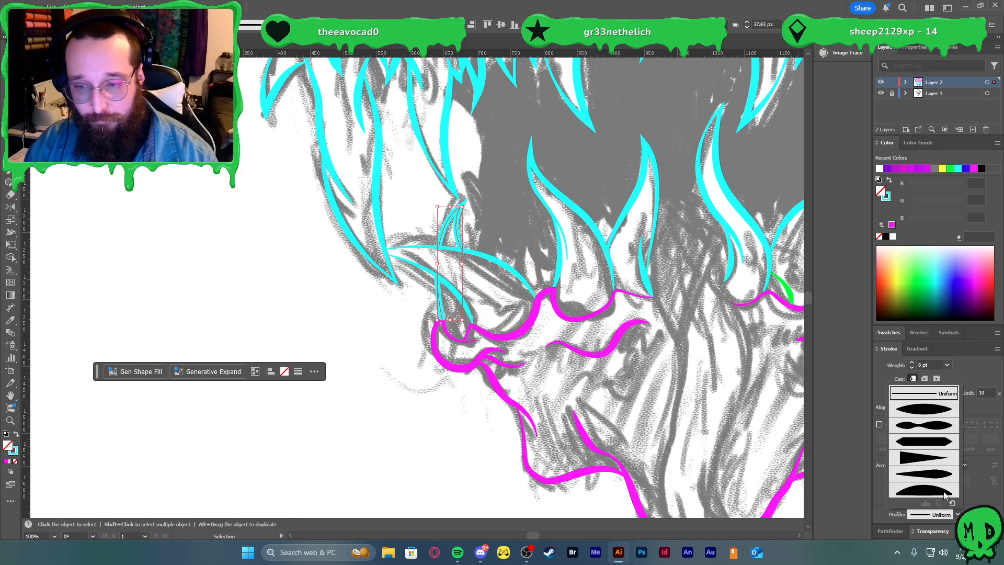
pyautogui.click(911, 473)
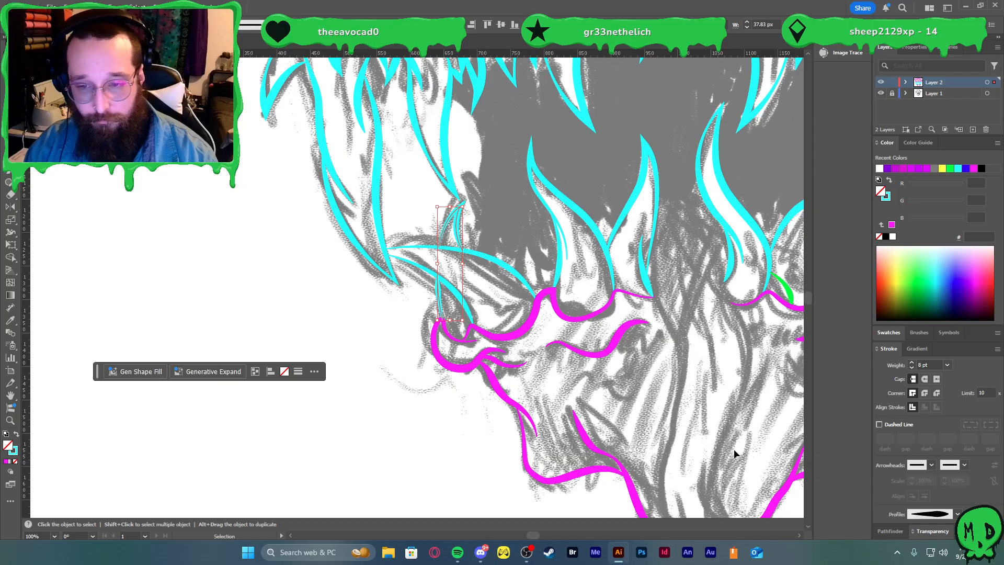
pyautogui.keyDown('shift'); pyautogui.click(455, 229); pyautogui.keyUp('shift')
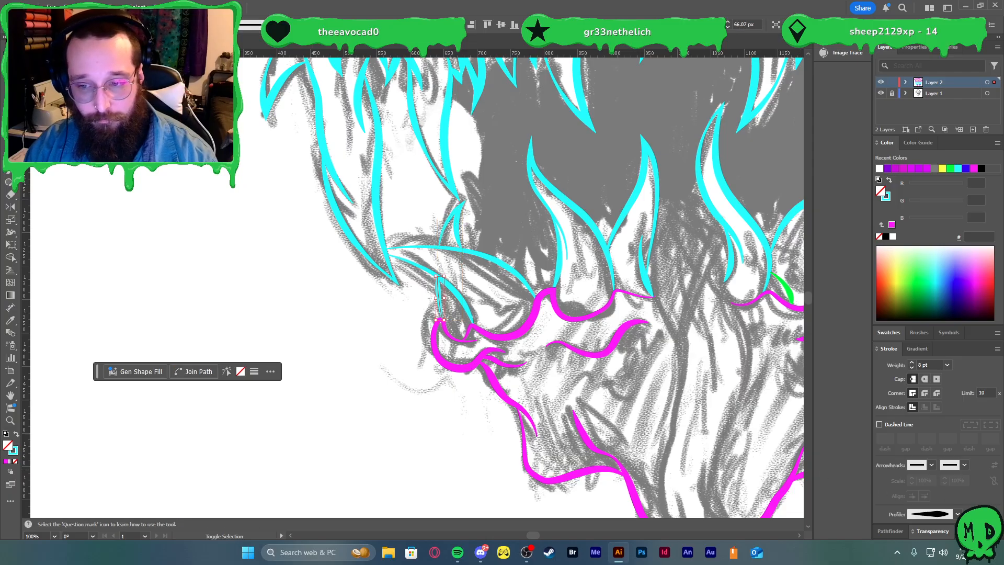
pyautogui.click(374, 416)
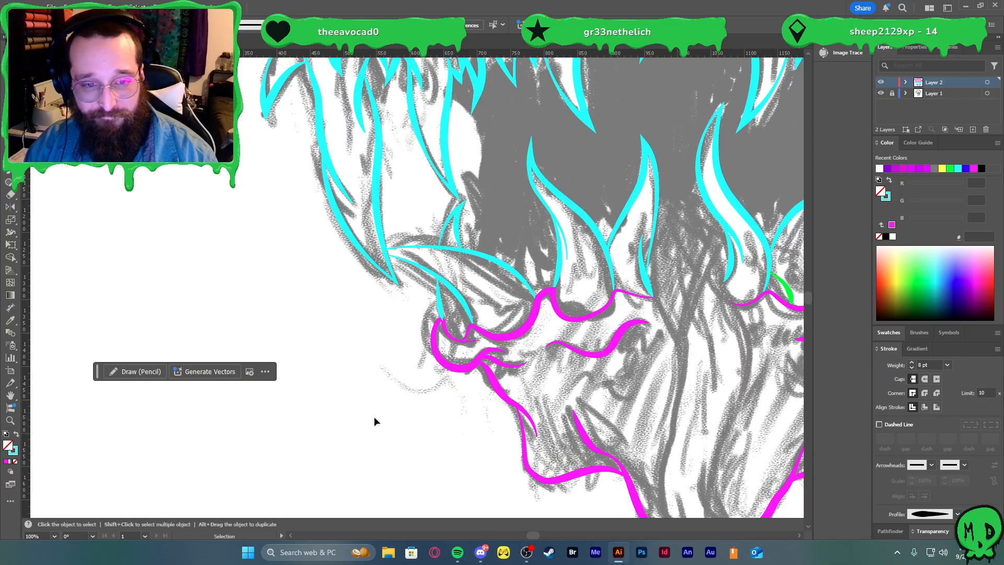
# - Check the whole line art by hiding the Layer 1 sketch and showing it again
pyautogui.click(438, 296)
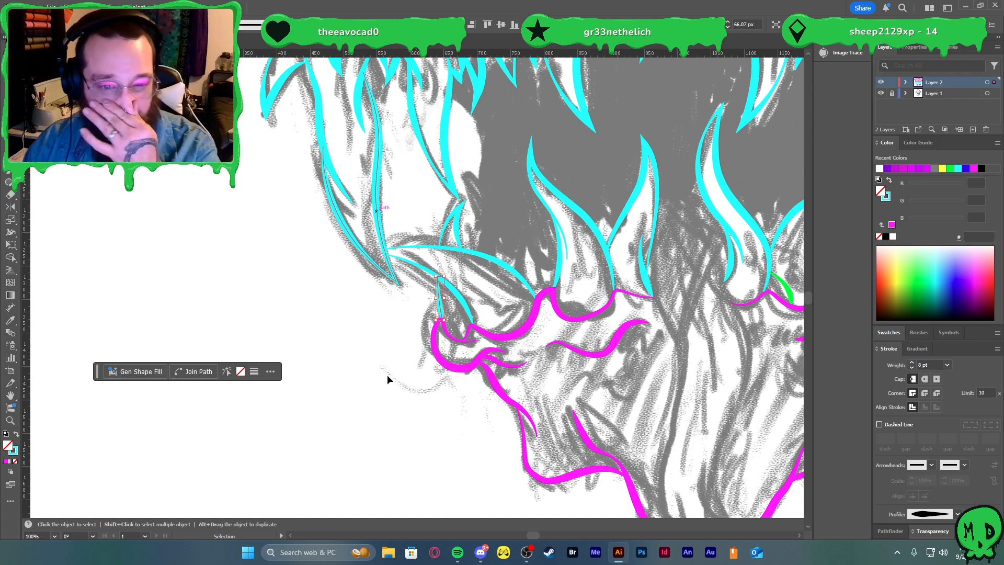
pyautogui.click(350, 325)
pyautogui.hotkey('ctrl', '0')
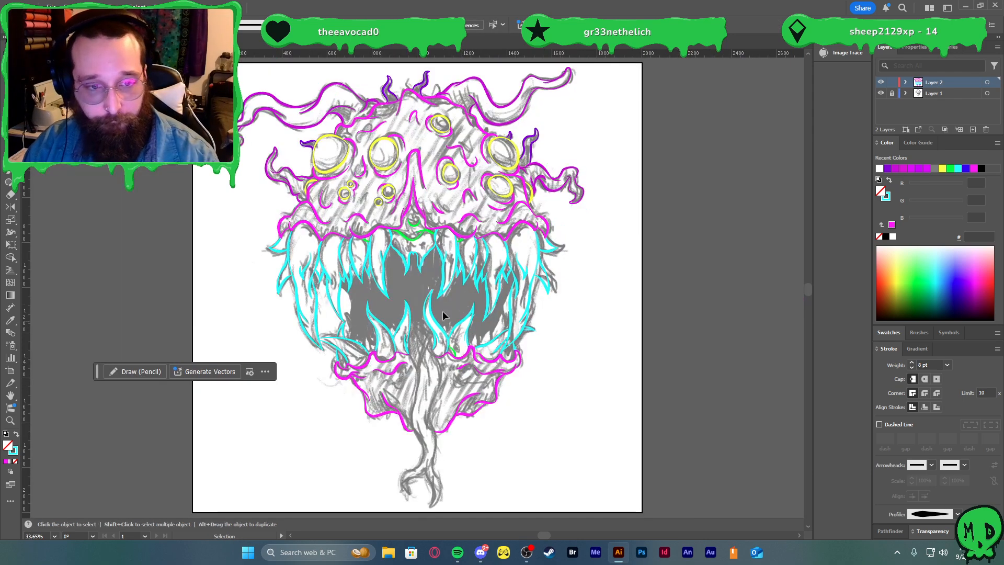
pyautogui.click(883, 93)
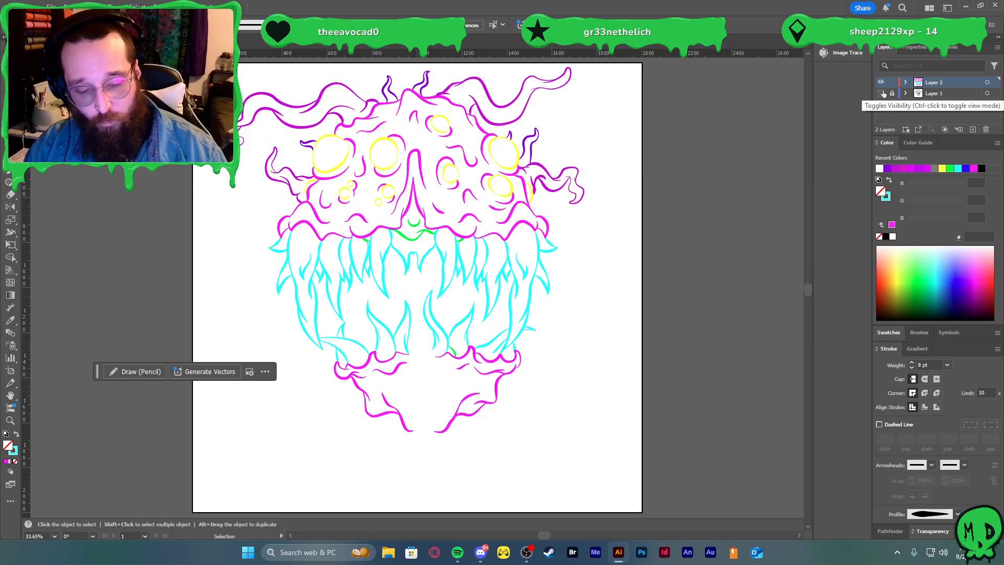
pyautogui.click(881, 93)
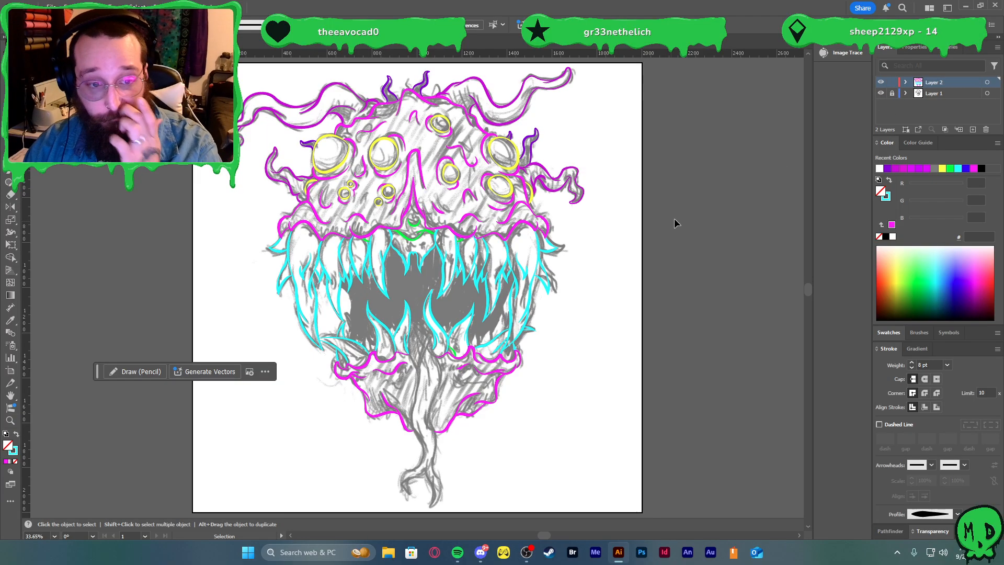
# - Draw a small pointed fang with a curved inner side between the left tusk and the adjacent tall lower fang
pyautogui.scroll(5, 390, 340)
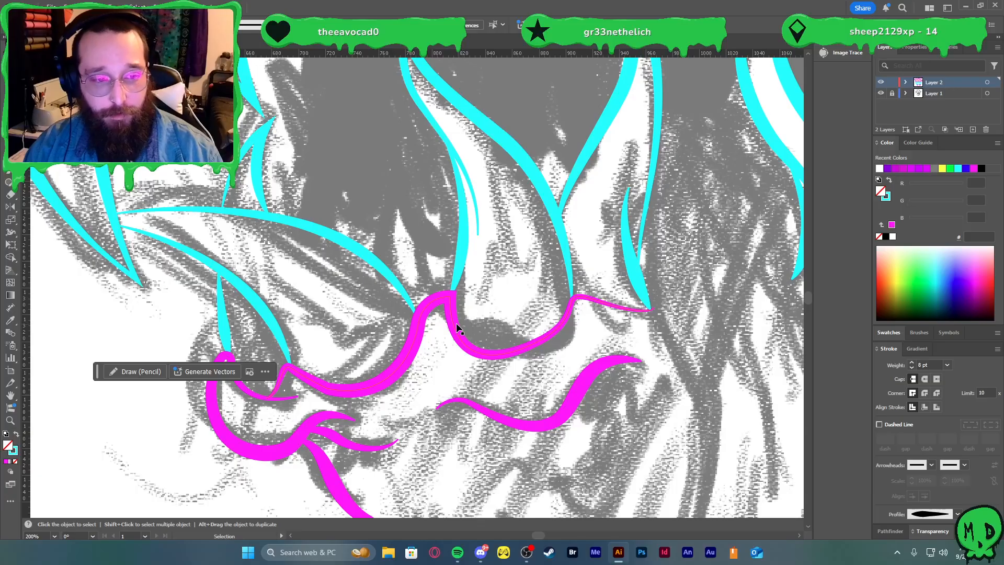
pyautogui.press('p')
pyautogui.click(391, 275)
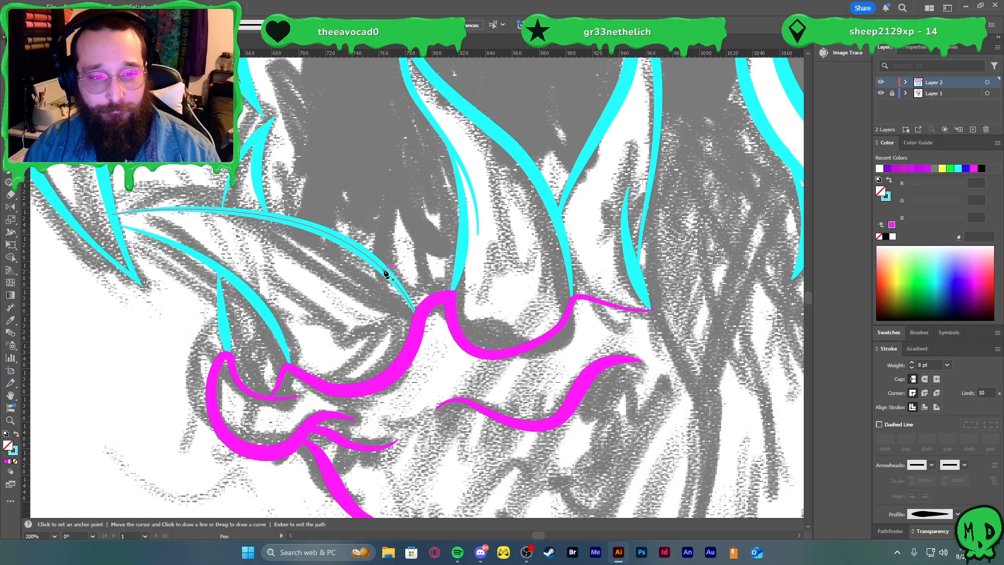
pyautogui.moveTo(423, 99); pyautogui.dragTo(414, 88)
pyautogui.click(389, 151)
pyautogui.click(462, 255)
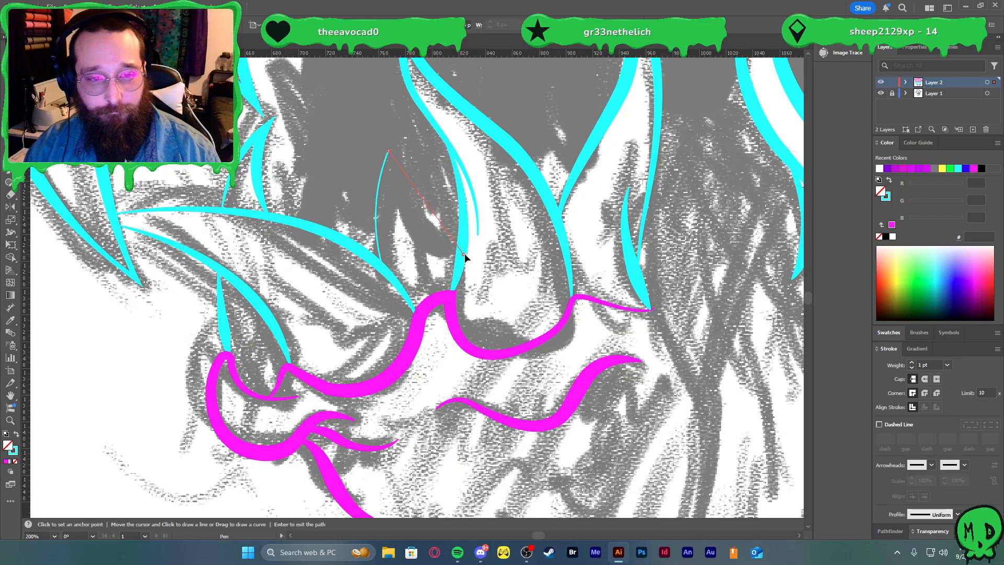
pyautogui.hotkey('ctrl', 'z')
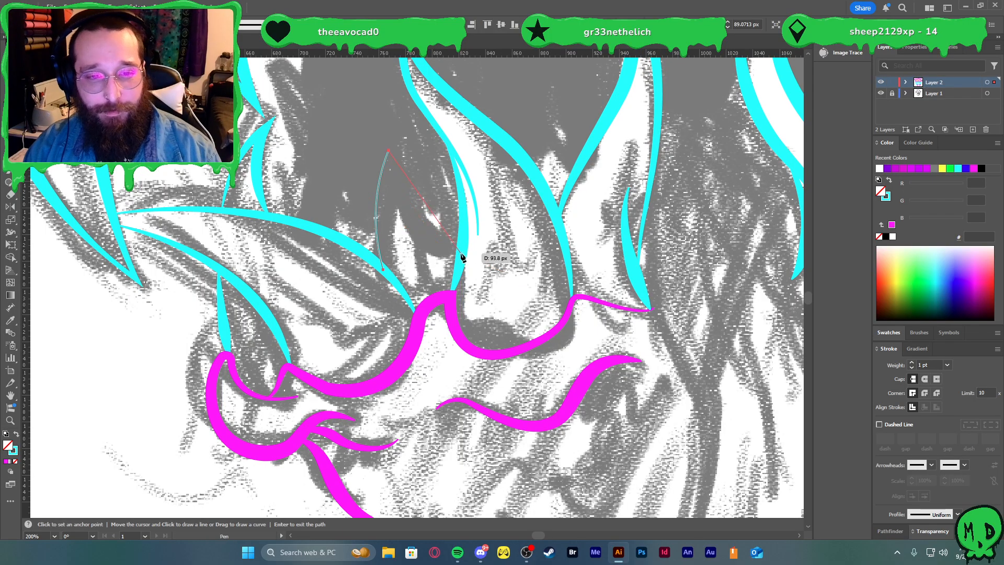
pyautogui.moveTo(462, 252); pyautogui.dragTo(526, 274)
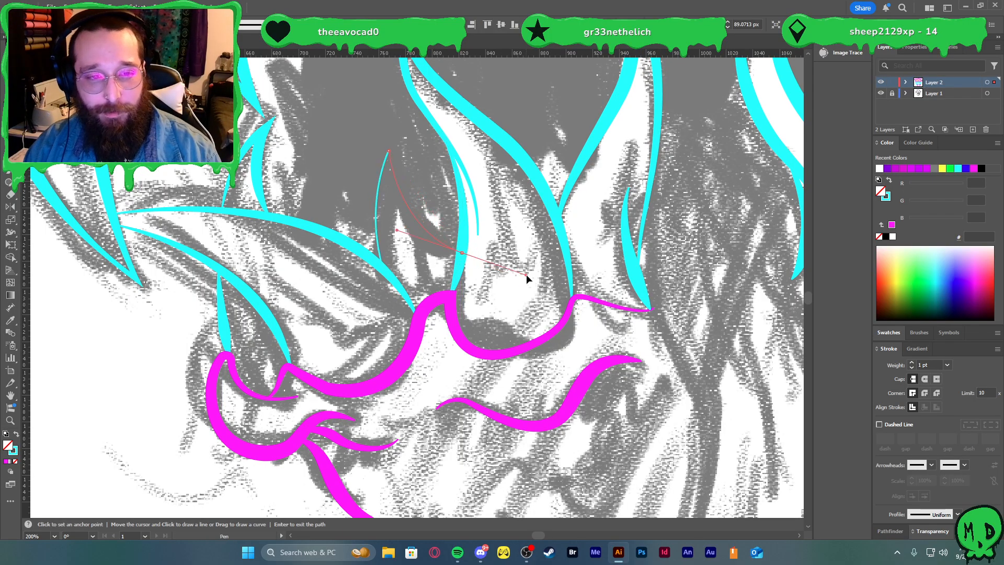
# - Give the small fang the neighboring fang's 10 pt cyan stroke and the asymmetric tapered width profile
pyautogui.press('v')
pyautogui.press('i')
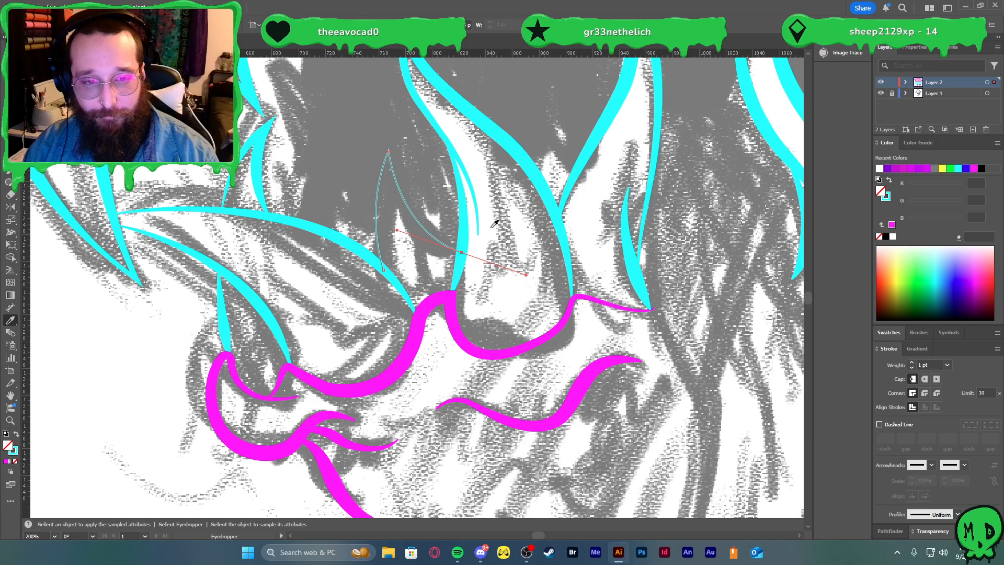
pyautogui.click(474, 196)
pyautogui.press('v')
pyautogui.click(957, 514)
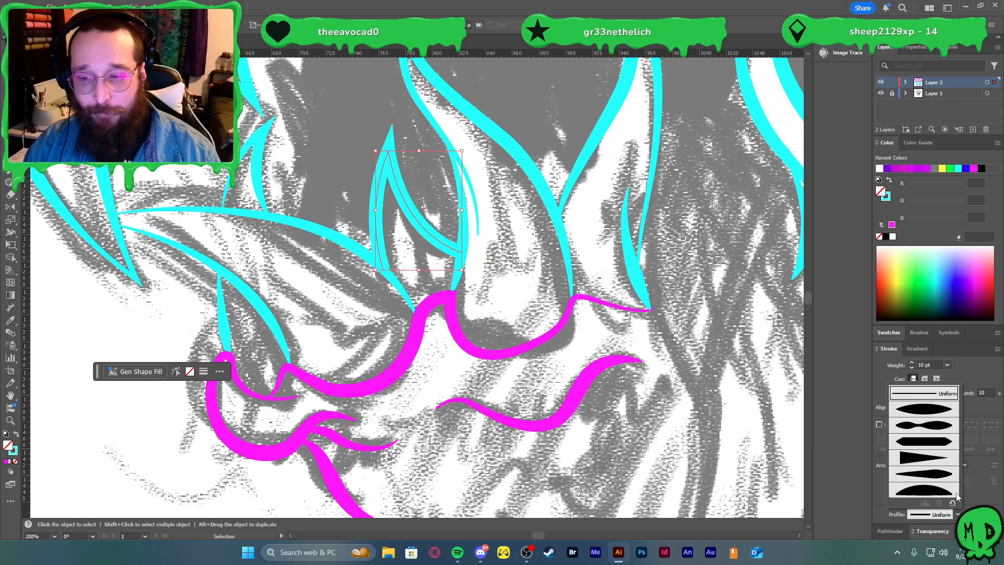
pyautogui.click(934, 474)
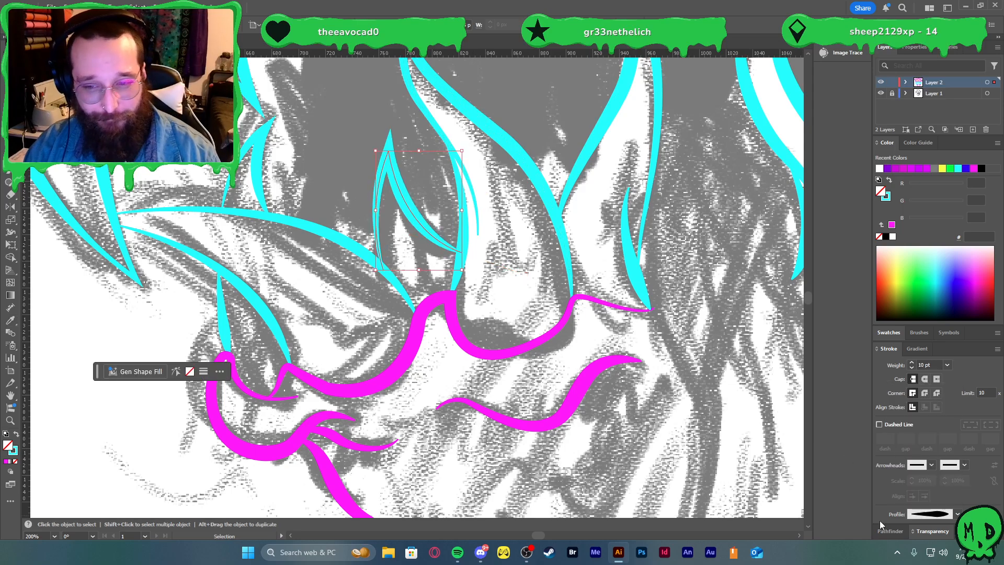
pyautogui.click(633, 436)
# - Draw a small pointed fang between the rightmost tall lower fang and the right tusk's base
pyautogui.scroll(-3, 632, 435)
pyautogui.hscroll(2, 634, 435)
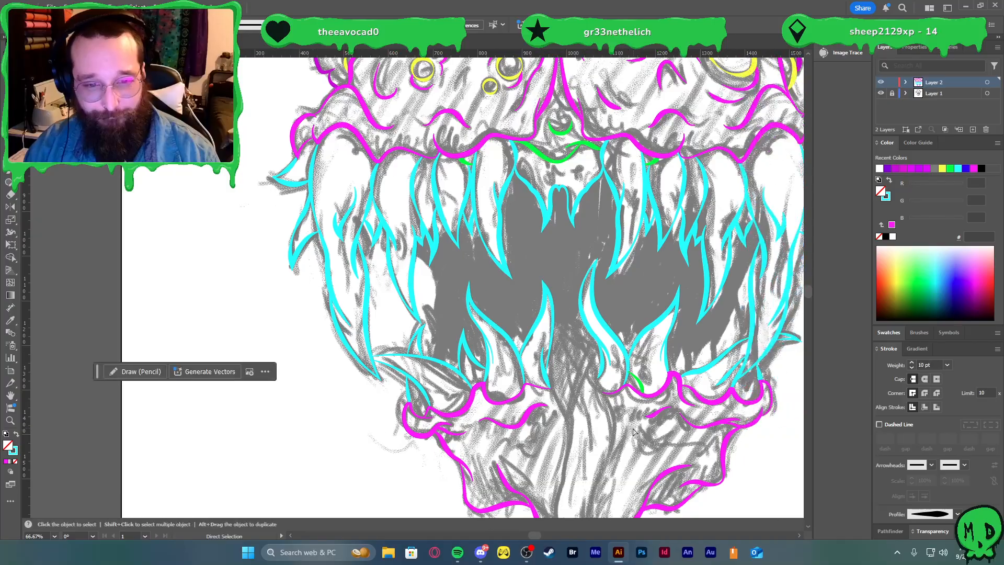
pyautogui.scroll(2, 666, 393)
pyautogui.press('p')
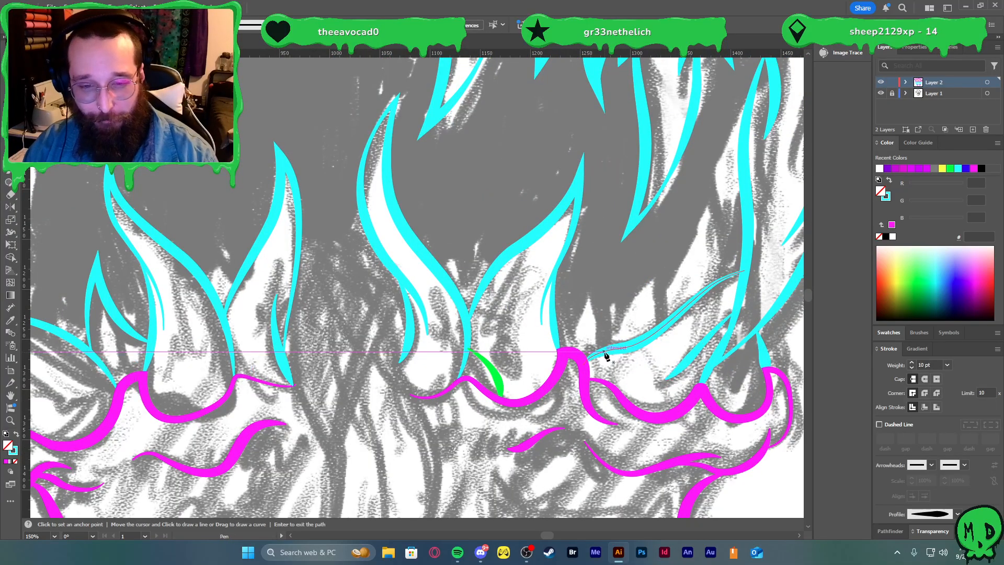
pyautogui.click(604, 351)
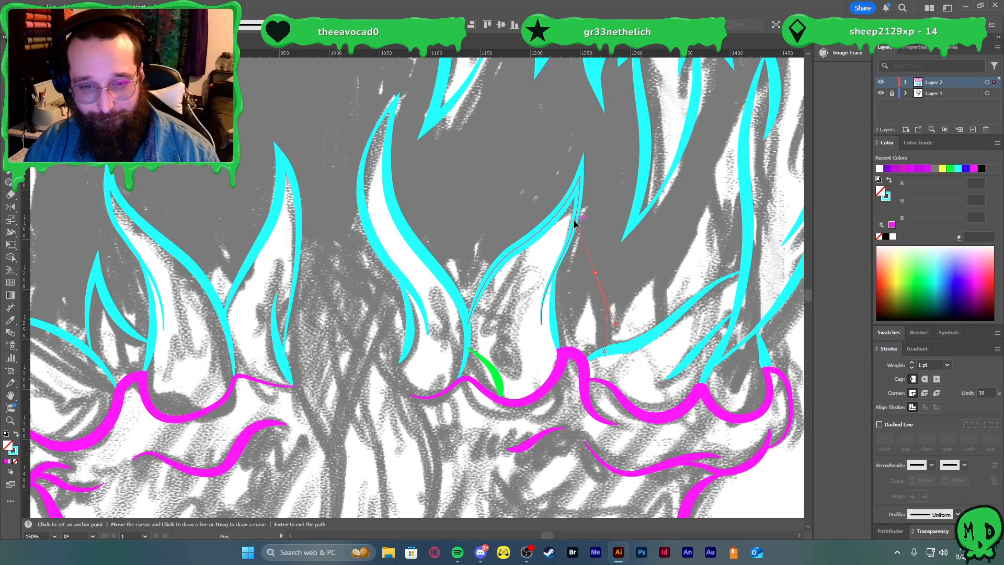
pyautogui.moveTo(574, 220); pyautogui.dragTo(596, 274)
pyautogui.click(595, 272)
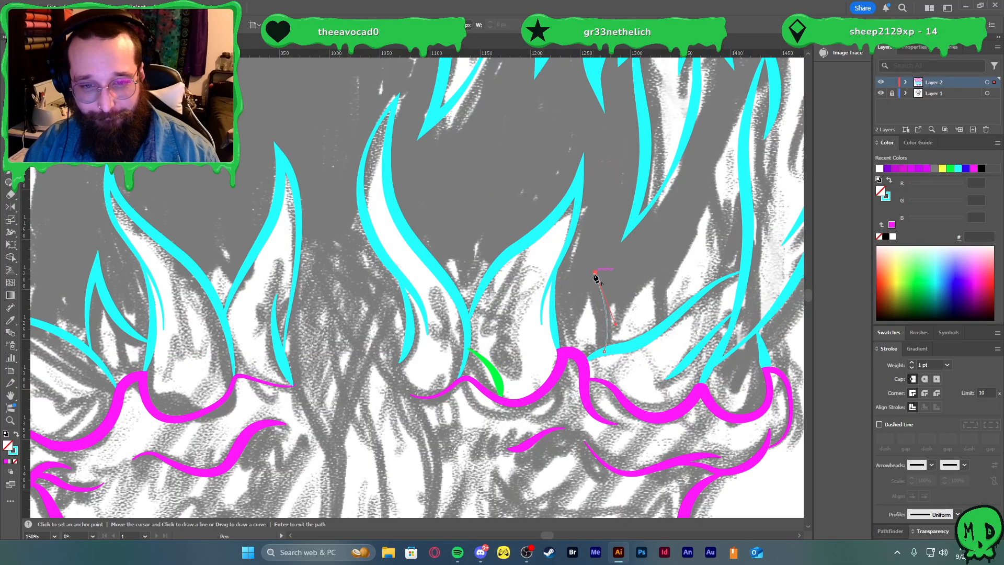
pyautogui.click(555, 330)
pyautogui.moveTo(555, 334); pyautogui.dragTo(522, 341)
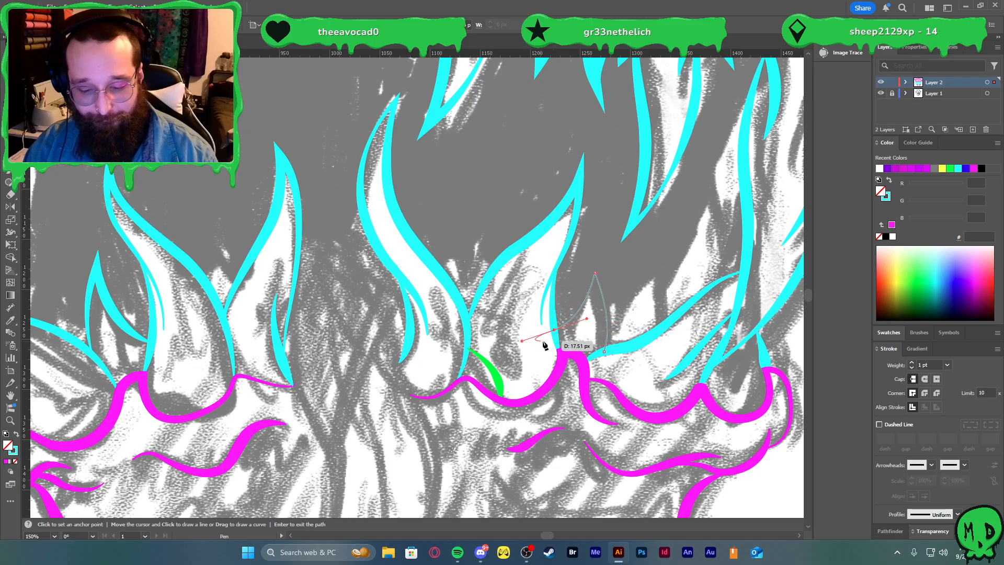
# - Give the new small fang the neighboring fang's 7 pt cyan stroke and the tapered width profile
pyautogui.press('i')
pyautogui.click(563, 295)
pyautogui.press('v')
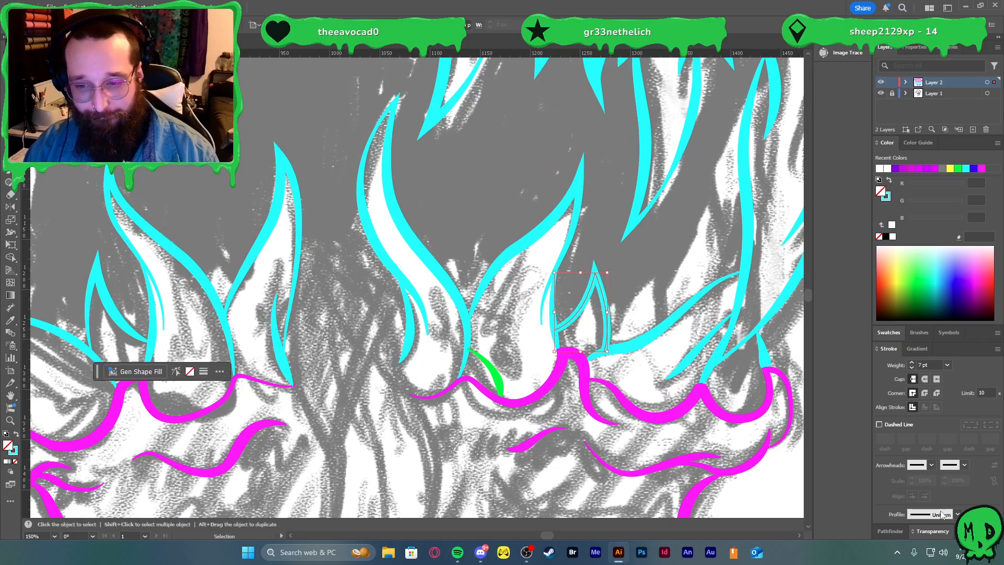
pyautogui.click(957, 515)
pyautogui.click(924, 409)
pyautogui.click(663, 332)
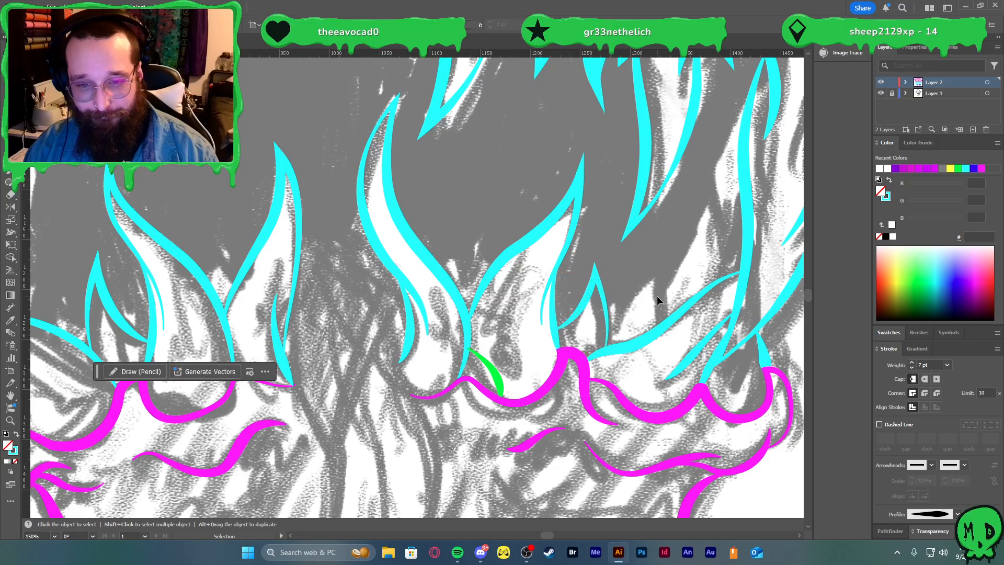
# - Draw a hooked tooth curving outward between the right small fang and the right tusk
pyautogui.press('p')
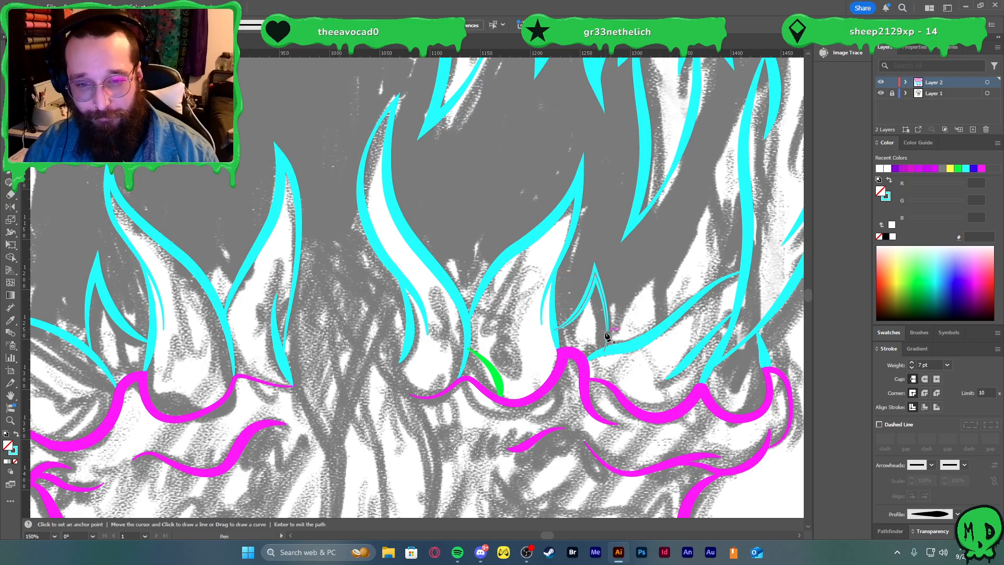
pyautogui.click(606, 331)
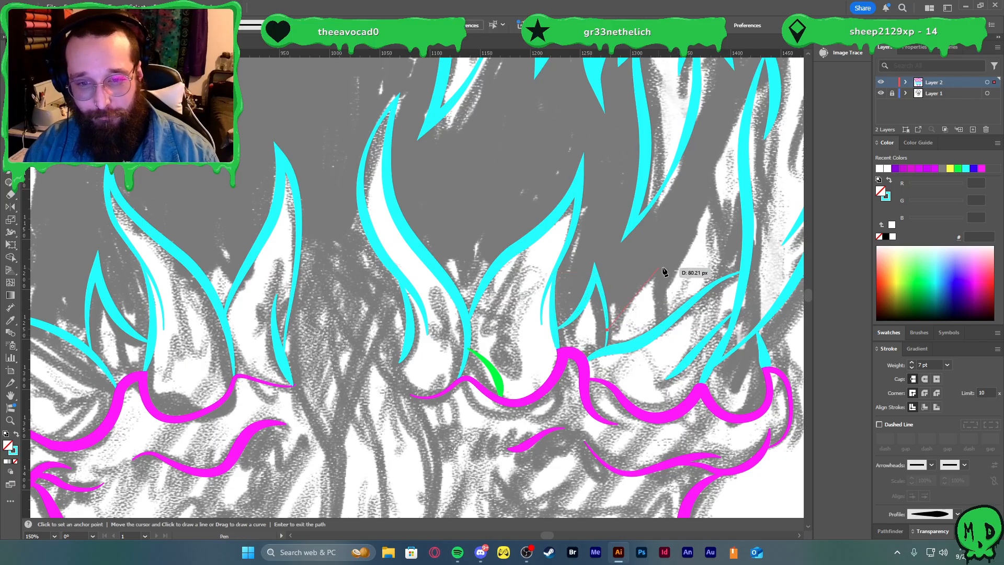
pyautogui.moveTo(679, 266); pyautogui.dragTo(730, 263)
pyautogui.click(679, 266)
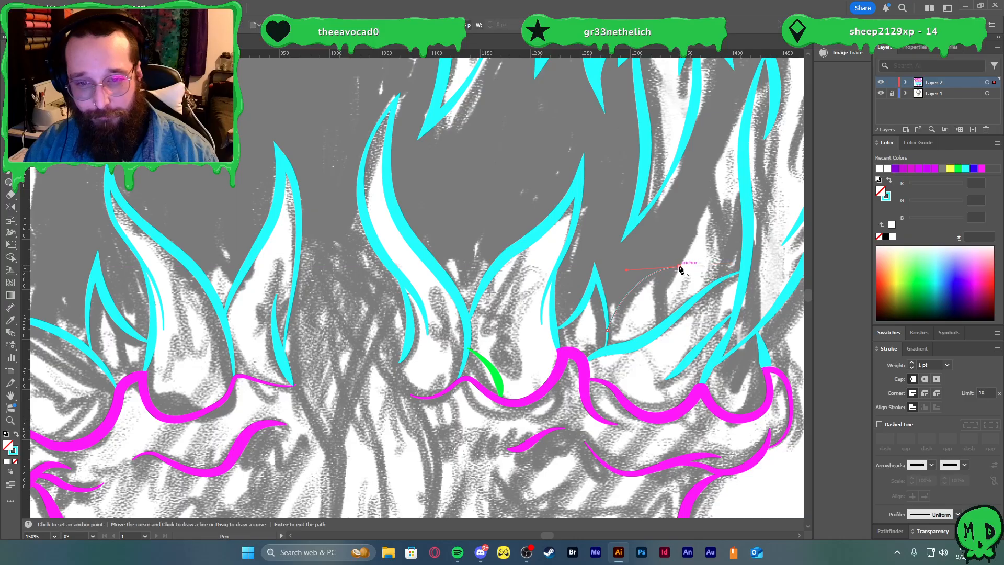
pyautogui.moveTo(661, 328); pyautogui.dragTo(675, 366)
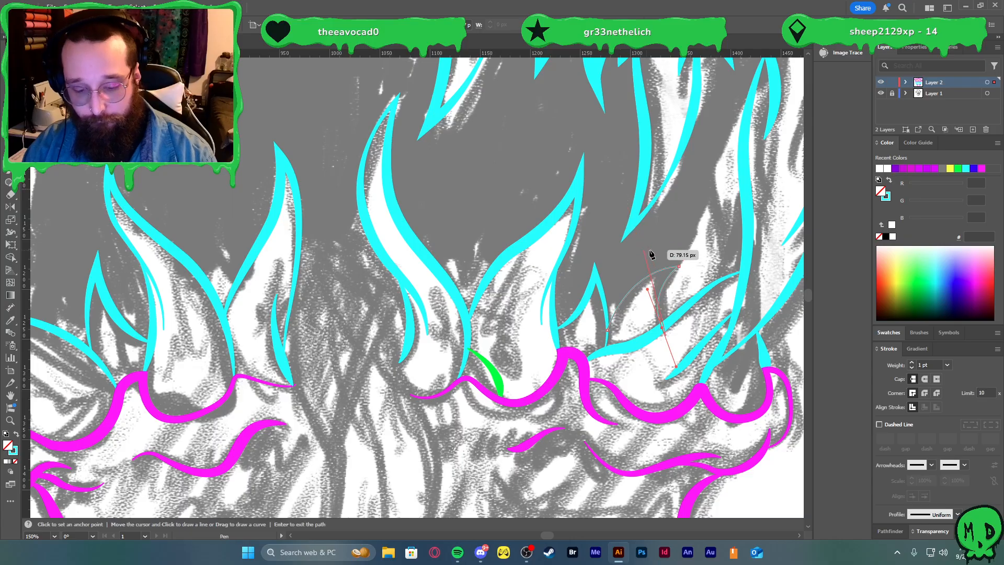
# - Match the hooked tooth to the small fang's 7 pt cyan stroke and apply the asymmetric tapered width profile
pyautogui.press('v')
pyautogui.press('i')
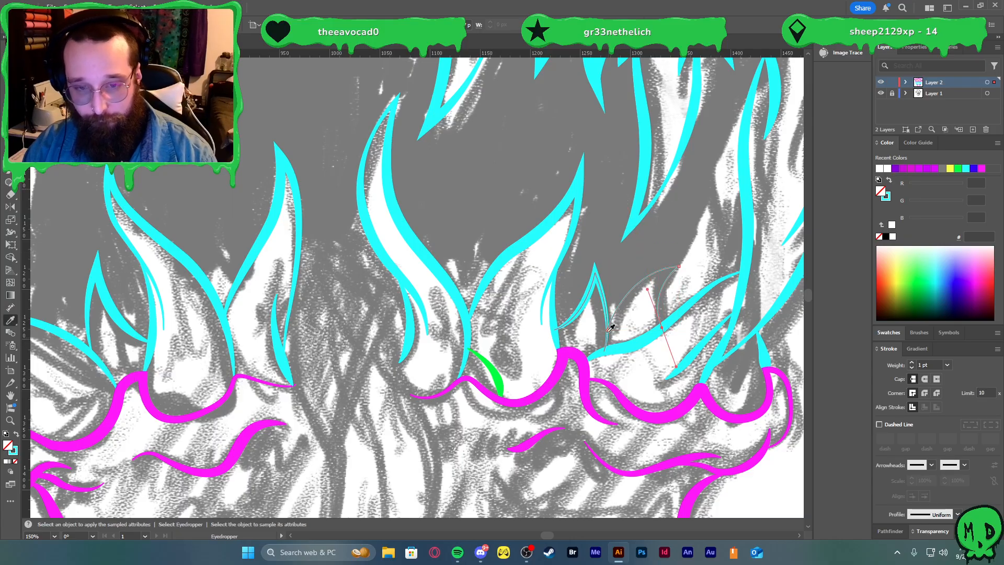
pyautogui.click(599, 283)
pyautogui.press('v')
pyautogui.click(957, 513)
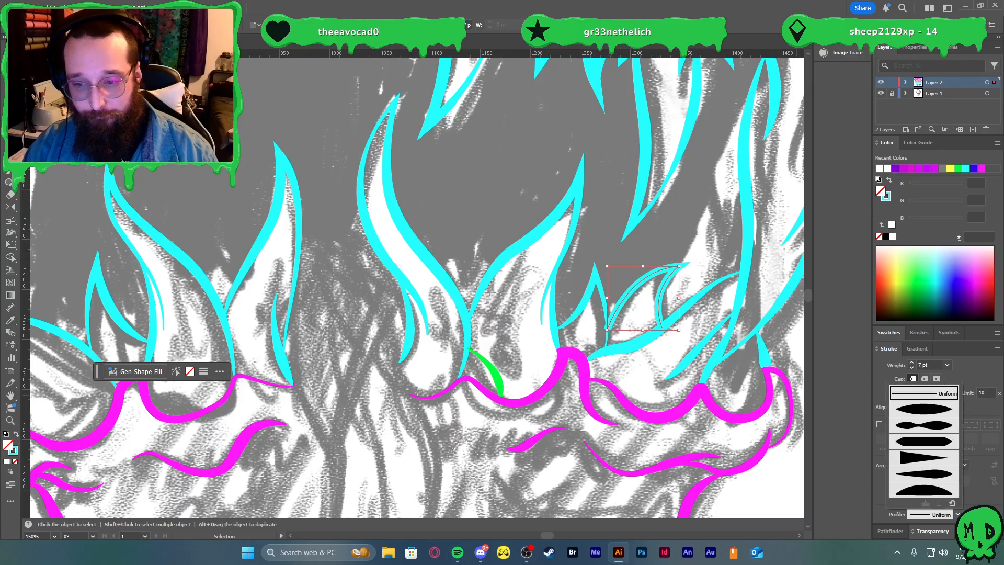
pyautogui.click(938, 479)
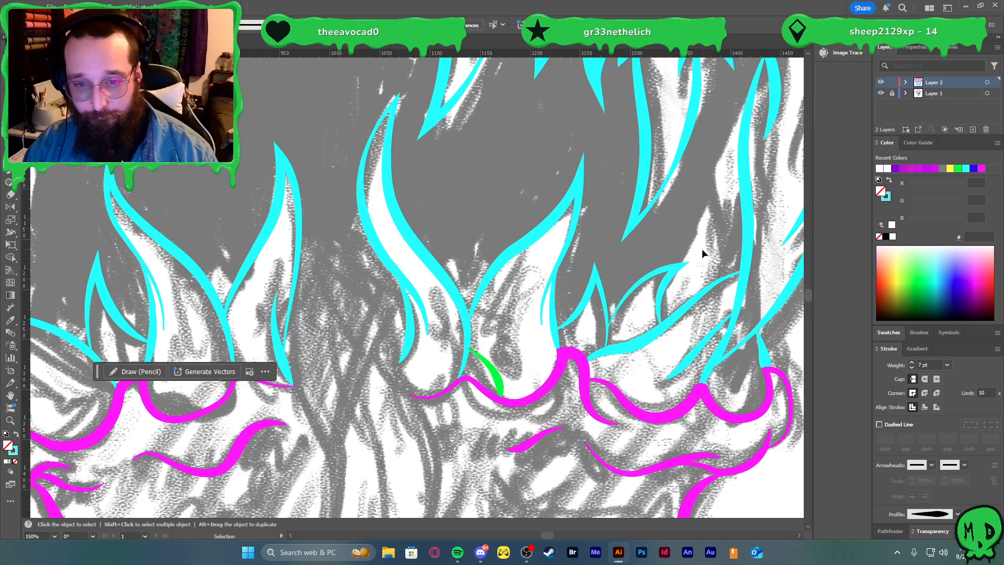
# - Draw a tiny pointed tooth between the left tusk's curved upper edge and the adjacent small fang
pyautogui.scroll(-3, 702, 249)
pyautogui.scroll(3, 375, 241)
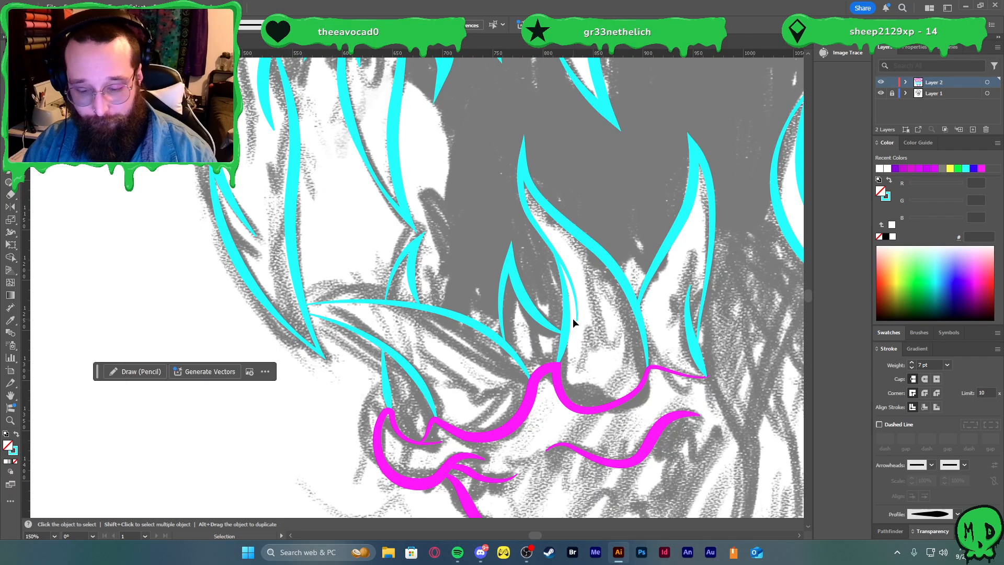
pyautogui.press('p')
pyautogui.scroll(4, 554, 319)
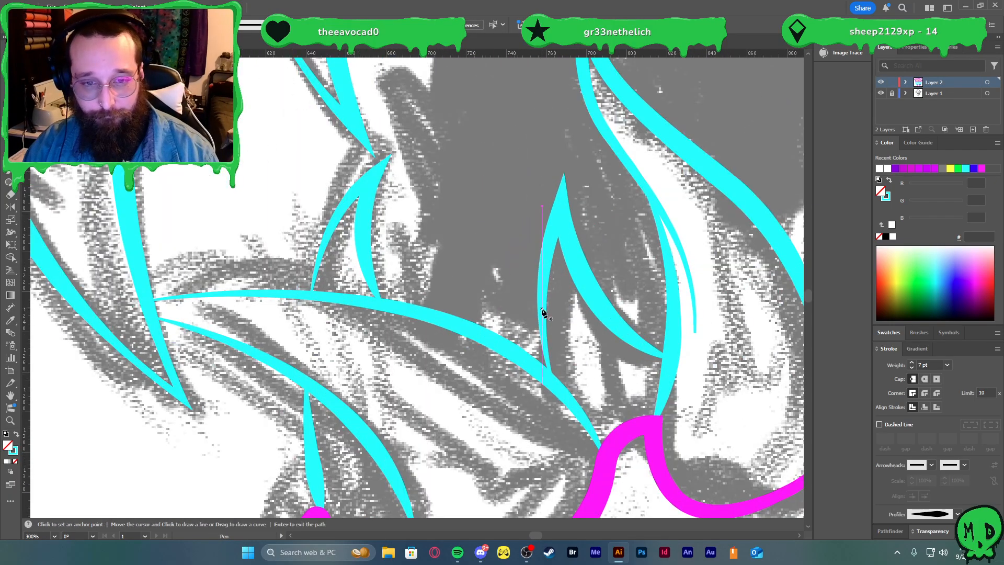
pyautogui.click(541, 309)
pyautogui.moveTo(487, 265); pyautogui.dragTo(452, 256)
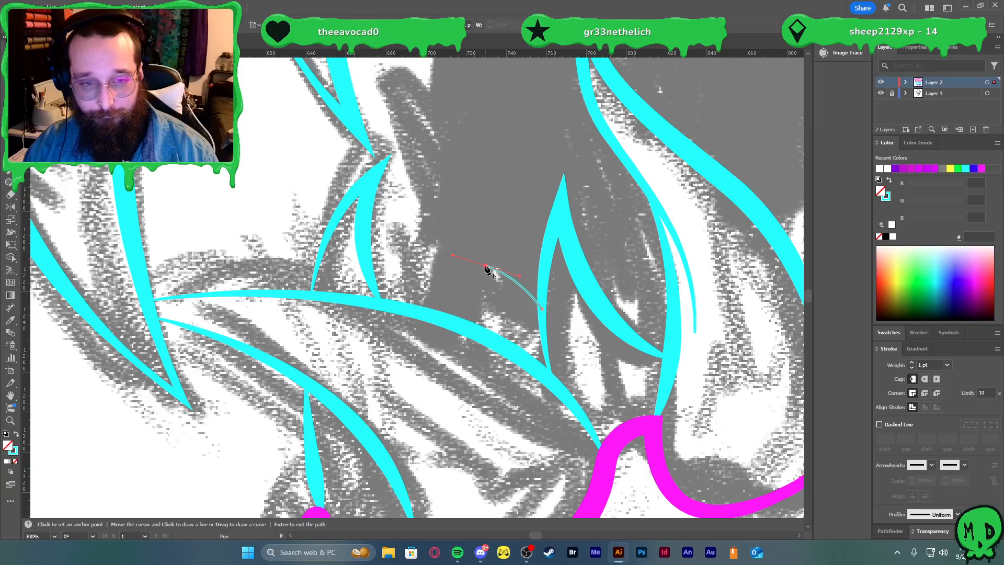
pyautogui.click(503, 346)
pyautogui.press('a')
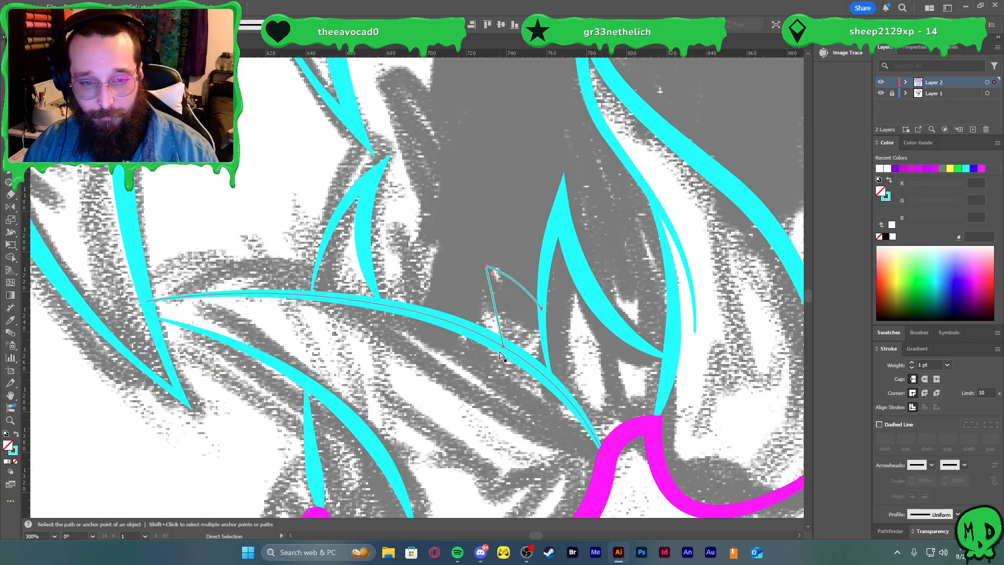
pyautogui.press('p')
pyautogui.moveTo(503, 346); pyautogui.dragTo(491, 372)
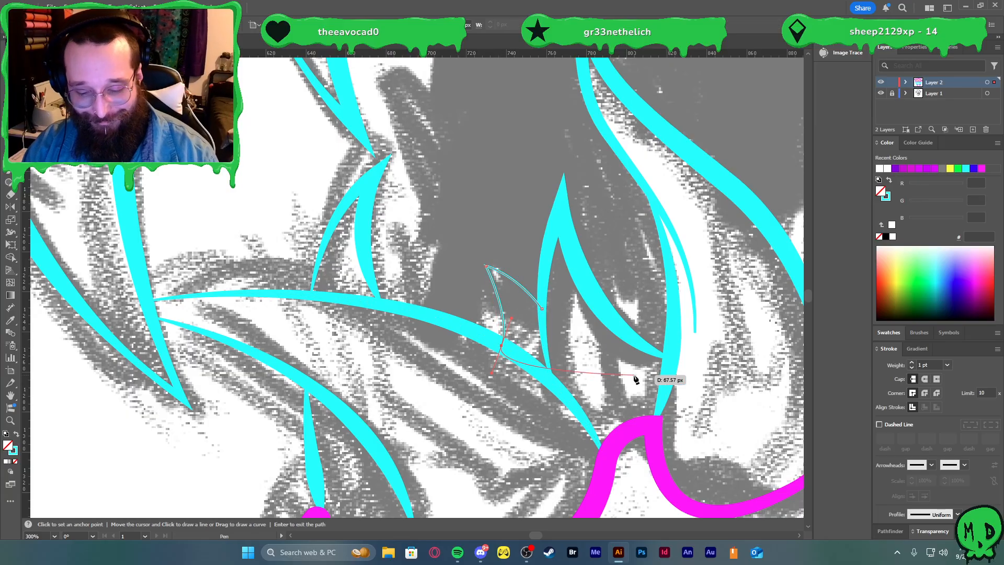
# - Apply the asymmetric tapered width profile to the tiny left tooth and set its stroke weight to 6 pt
pyautogui.press('v')
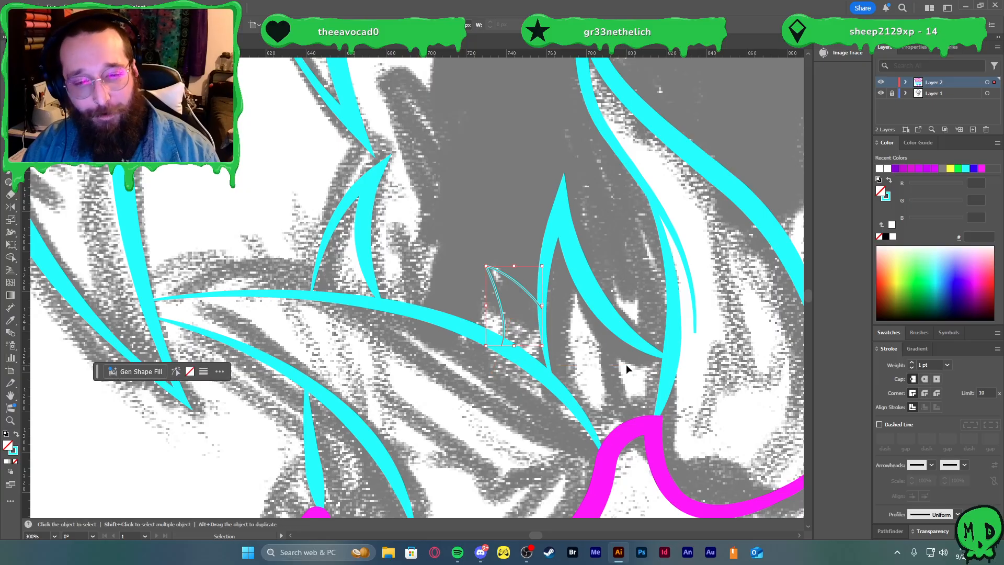
pyautogui.click(945, 513)
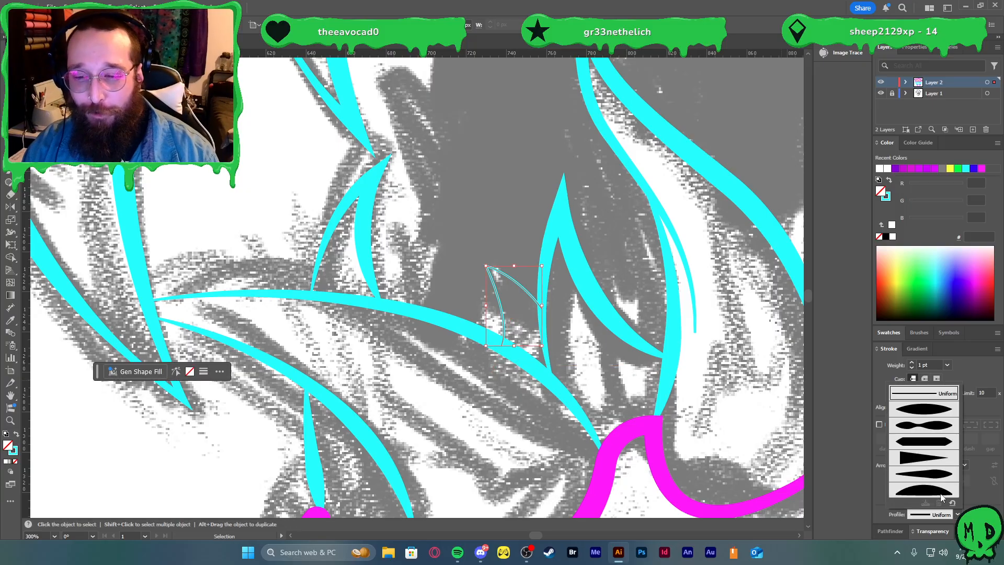
pyautogui.click(939, 480)
pyautogui.click(911, 361)
pyautogui.click(912, 361)
pyautogui.click(911, 361)
pyautogui.click(911, 361)
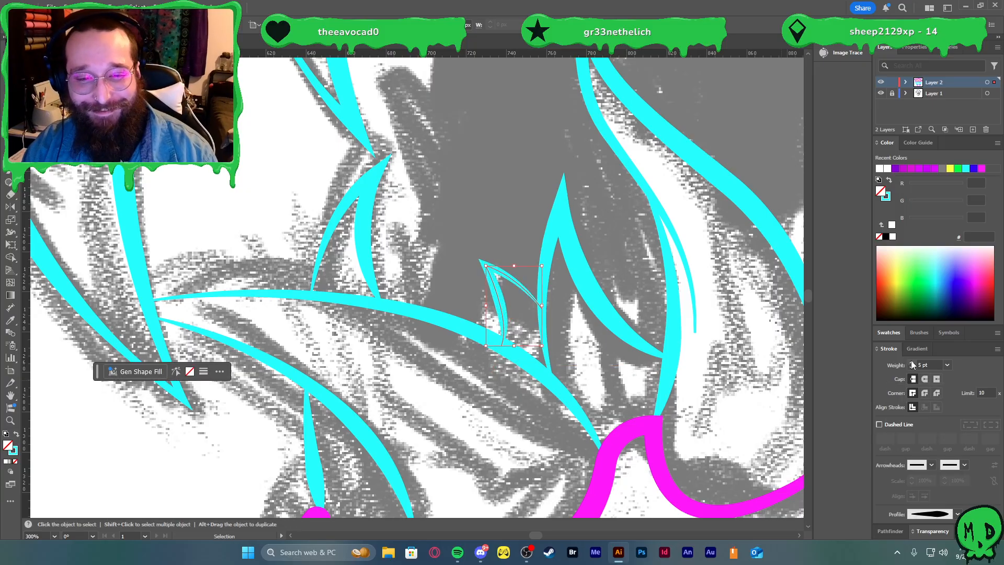
pyautogui.click(912, 362)
pyautogui.click(606, 368)
# - Draw a tiny hooked tooth in the gap between the two tall lower fangs on the jaw's right half
pyautogui.scroll(-4, 607, 369)
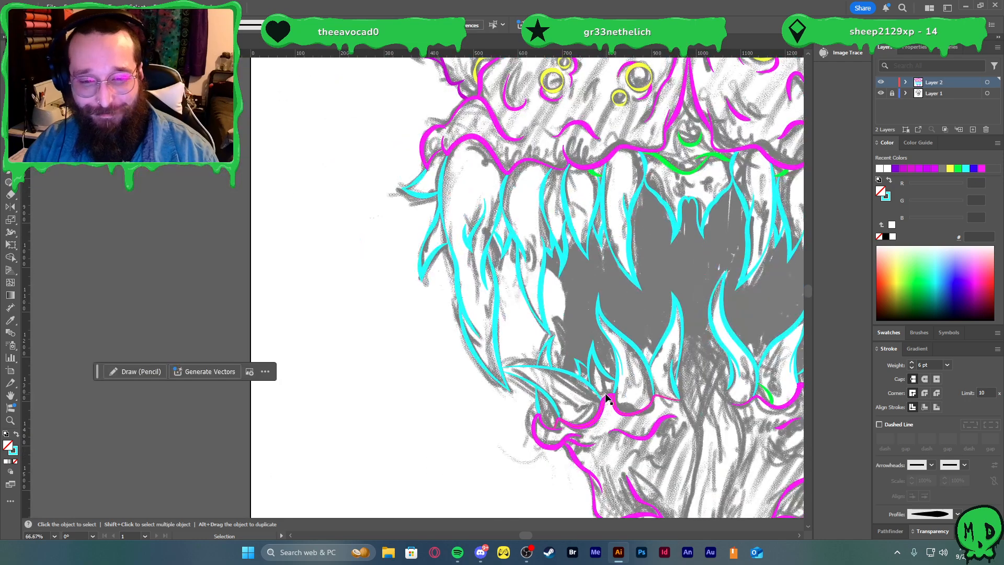
pyautogui.scroll(-2, 615, 400)
pyautogui.hscroll(3, 627, 414)
pyautogui.hscroll(4, 629, 417)
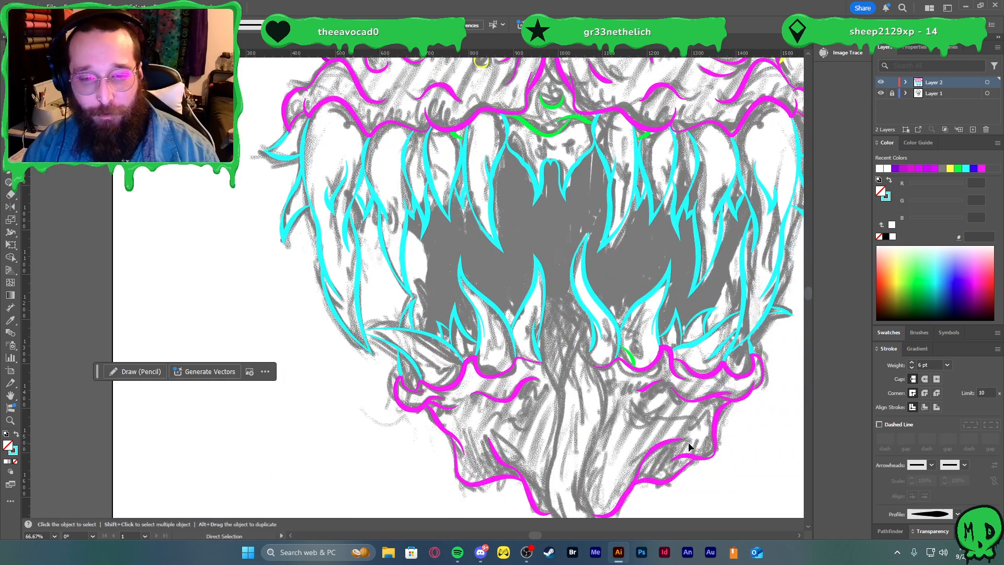
pyautogui.scroll(-1, 688, 442)
pyautogui.hscroll(2, 675, 426)
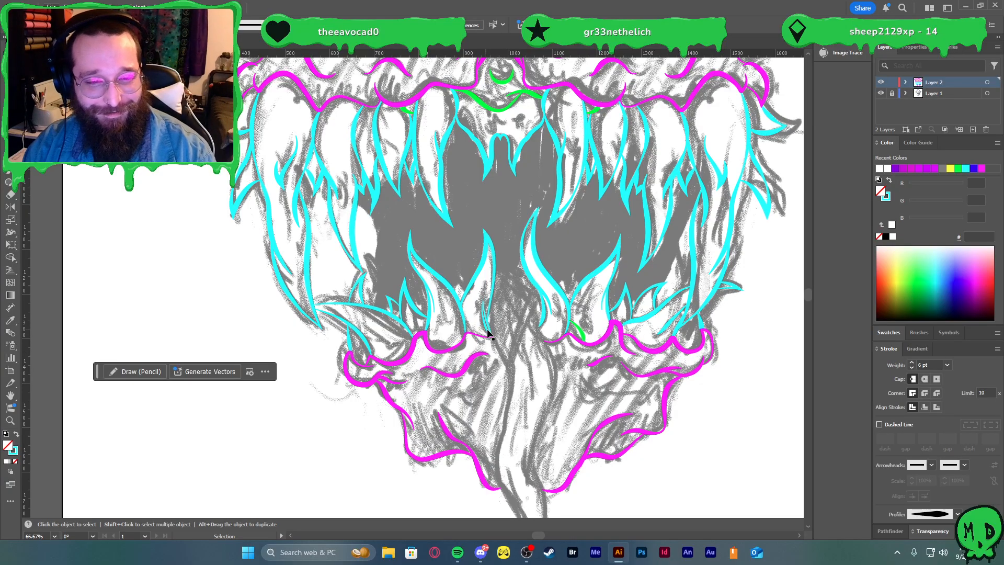
pyautogui.scroll(1, 575, 275)
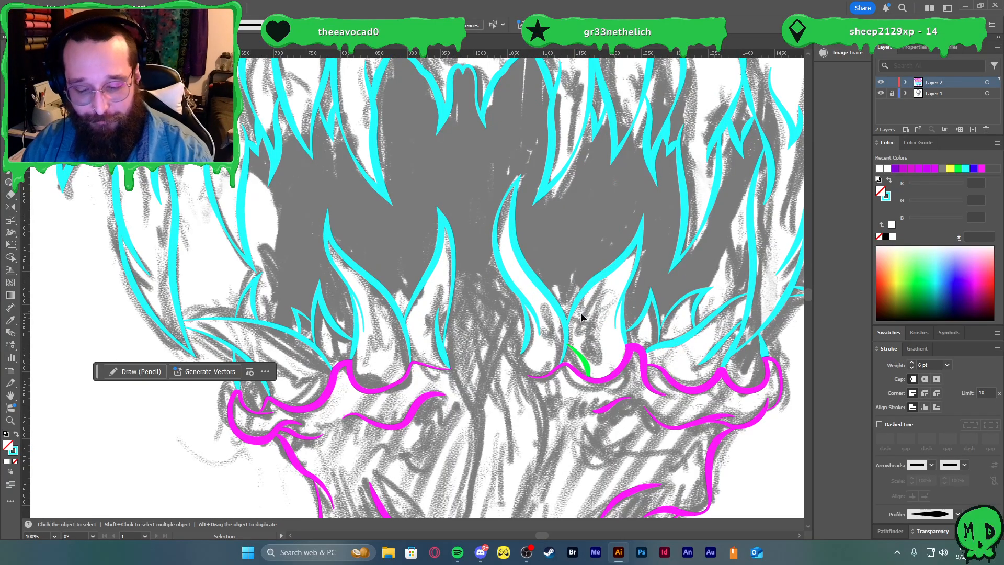
pyautogui.press('p')
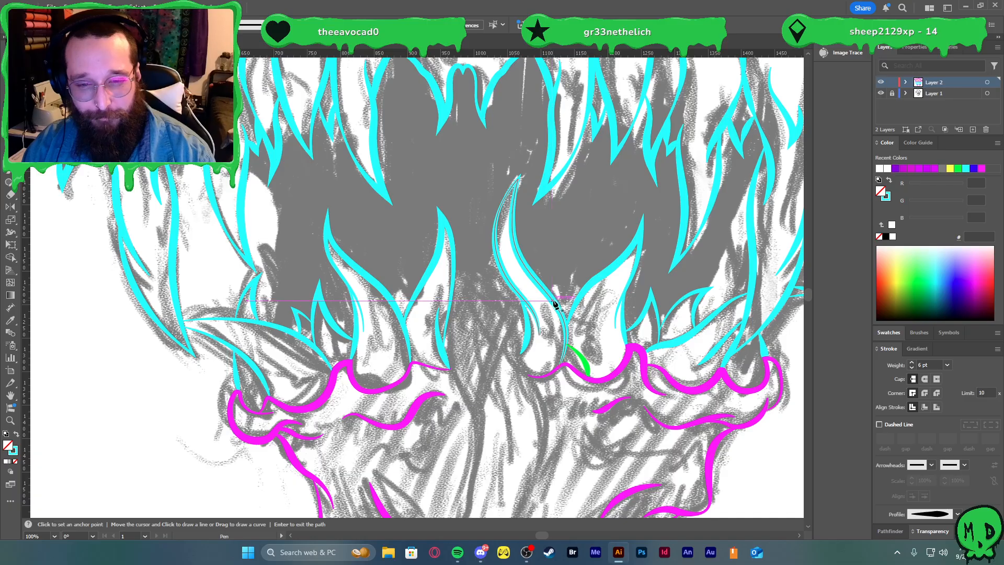
pyautogui.click(553, 300)
pyautogui.click(568, 265)
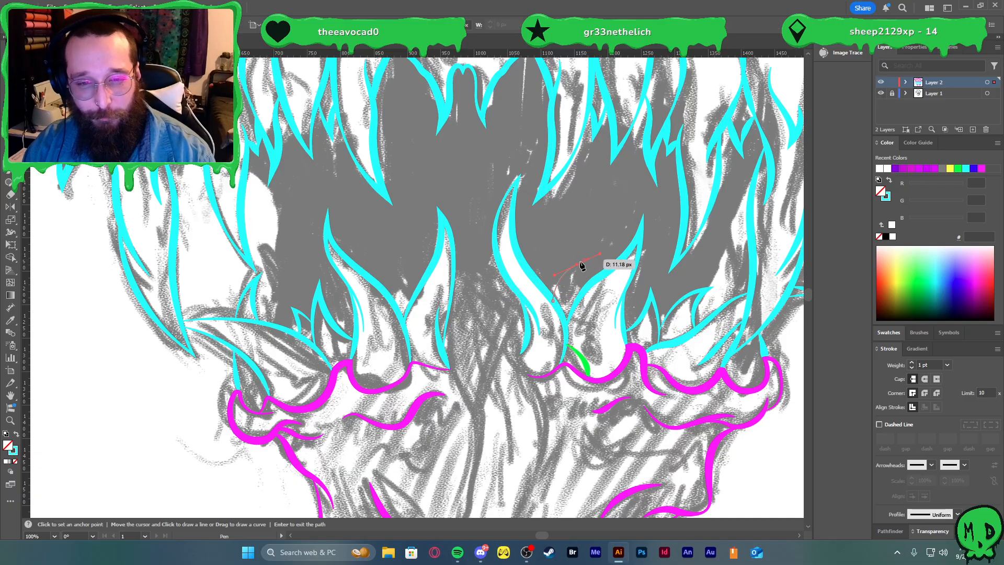
pyautogui.click(577, 298)
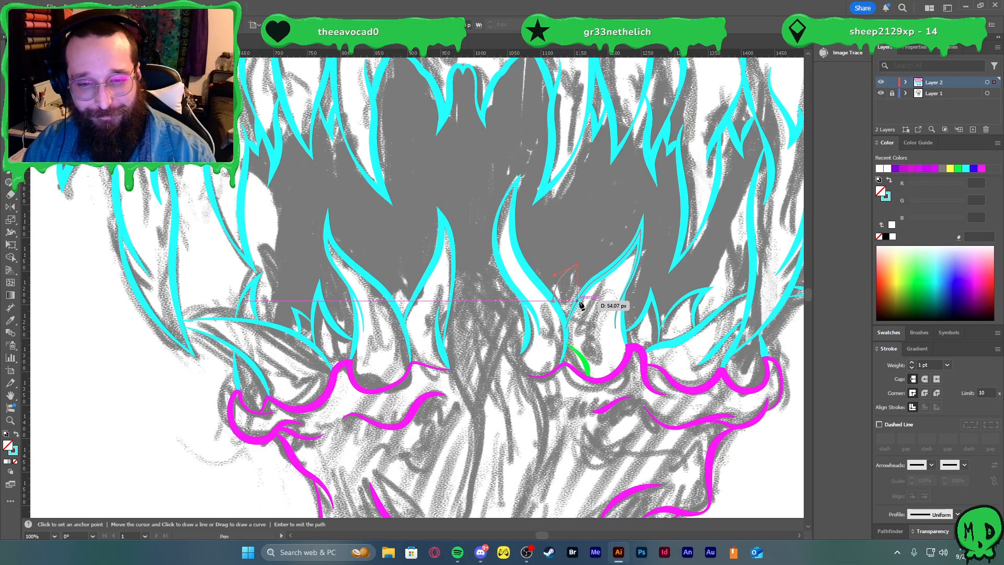
# - Set the tiny hooked tooth's stroke to 6 pt with the asymmetric tapered width profile and deselect it
pyautogui.press('v')
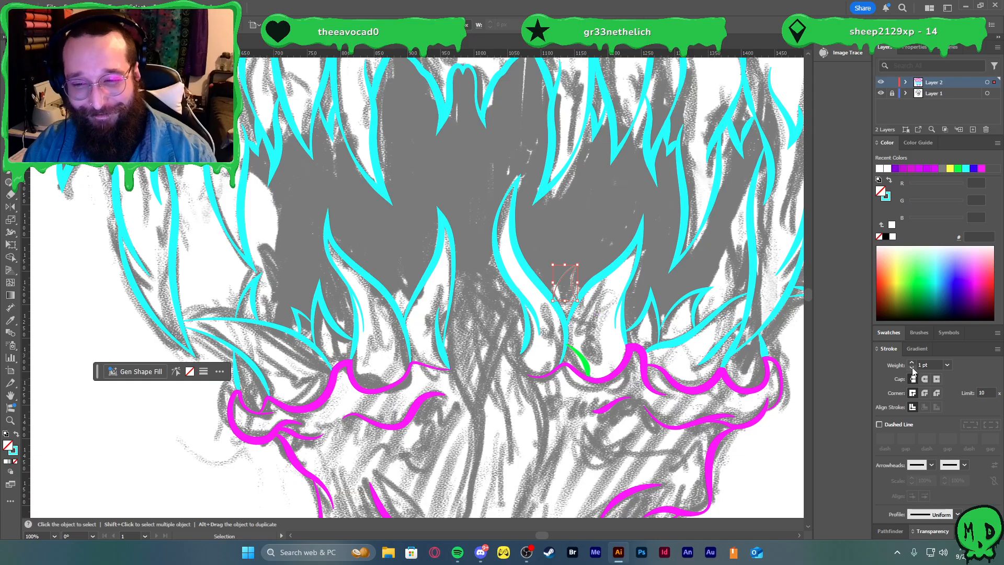
pyautogui.click(913, 363)
pyautogui.click(913, 363)
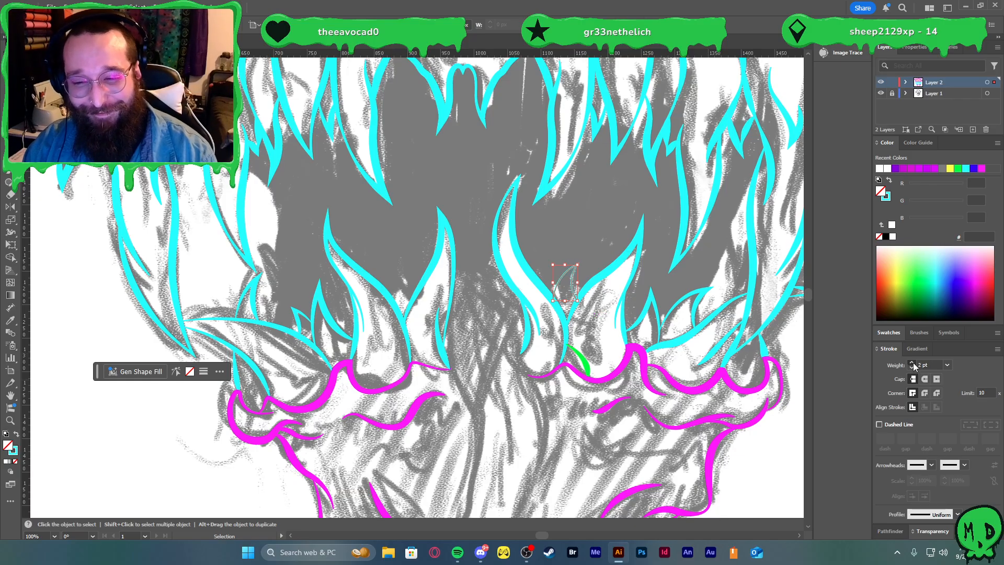
pyautogui.click(913, 363)
pyautogui.click(913, 363)
pyautogui.click(913, 363)
pyautogui.click(913, 363)
pyautogui.click(957, 514)
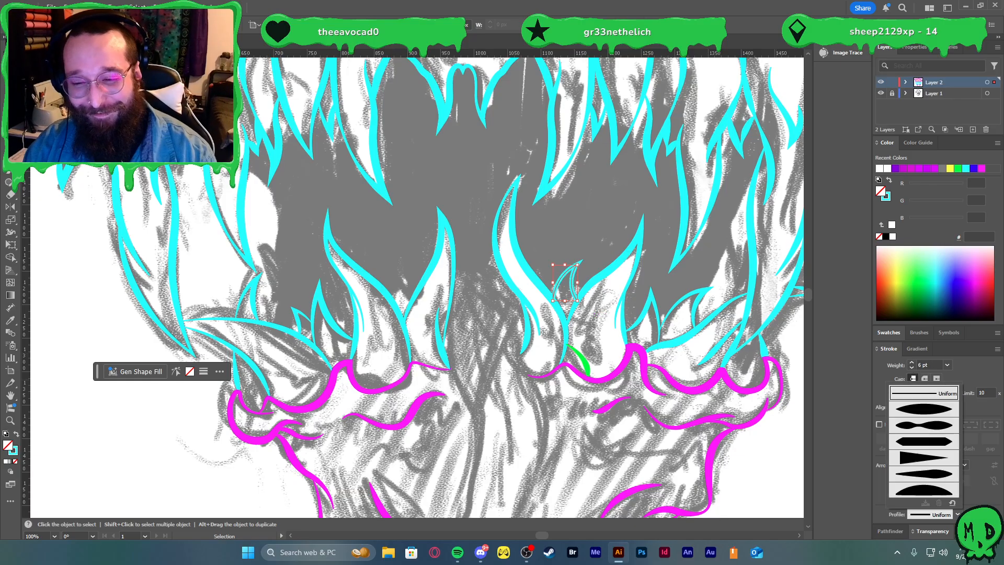
pyautogui.click(941, 473)
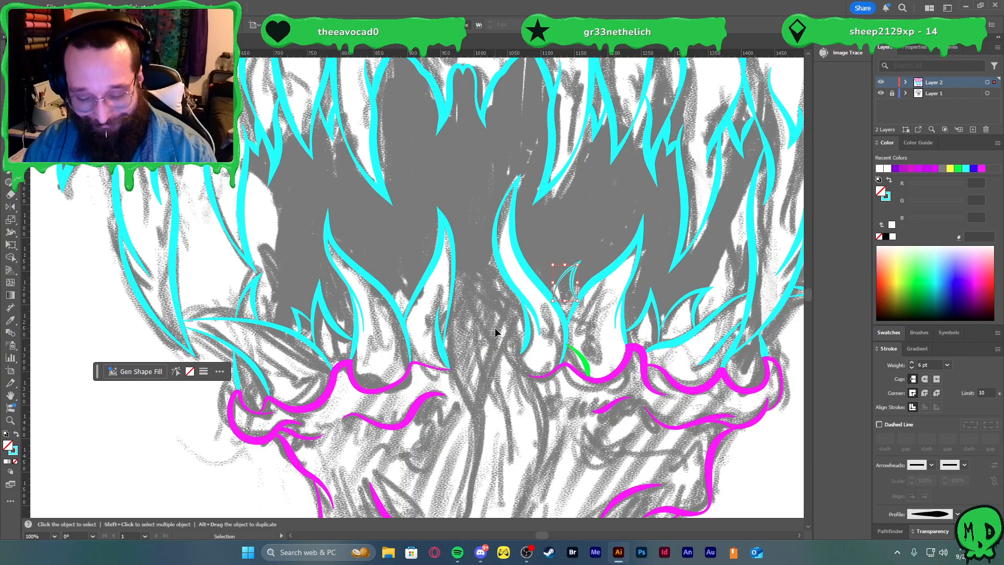
pyautogui.hotkey('ctrl', 'shift', 'a')
# - Draw a matching tiny pointed tooth in the gap between the two tall lower fangs on the jaw's left half
pyautogui.press('p')
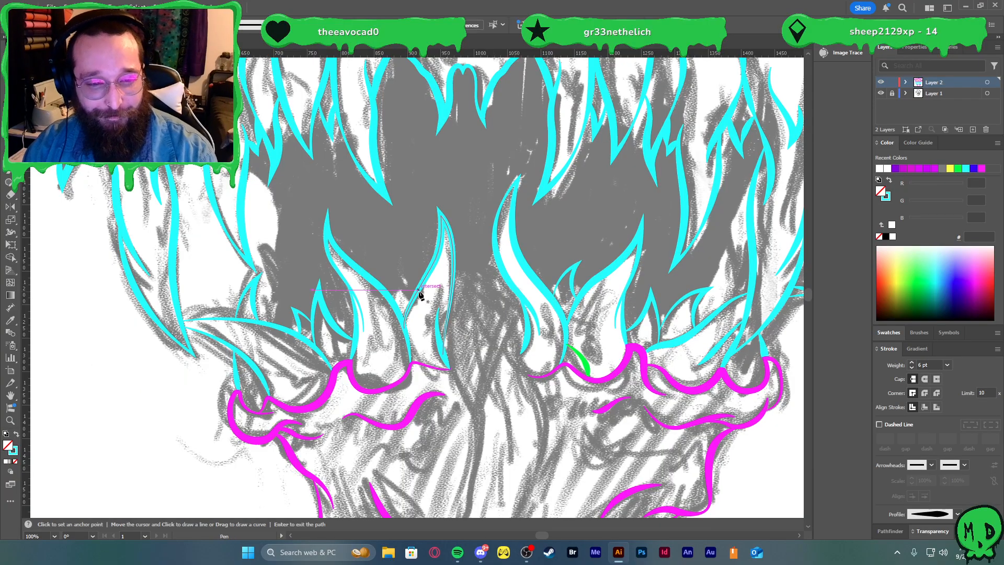
pyautogui.click(417, 292)
pyautogui.moveTo(392, 262); pyautogui.dragTo(388, 318)
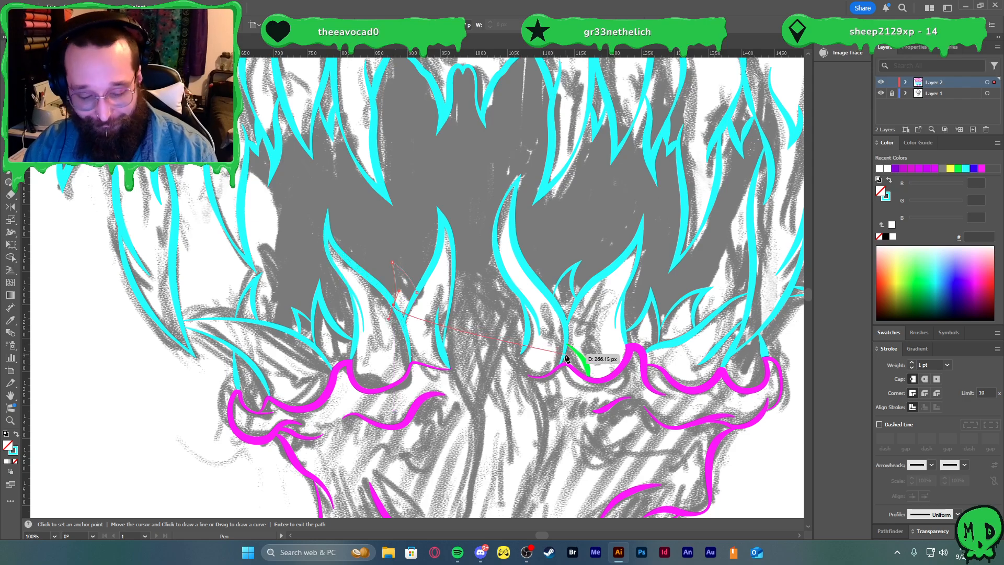
# - Set the tiny pointed tooth's stroke to 6 pt with the asymmetric tapered width profile and deselect it
pyautogui.press('v')
pyautogui.click(910, 365)
pyautogui.click(910, 365)
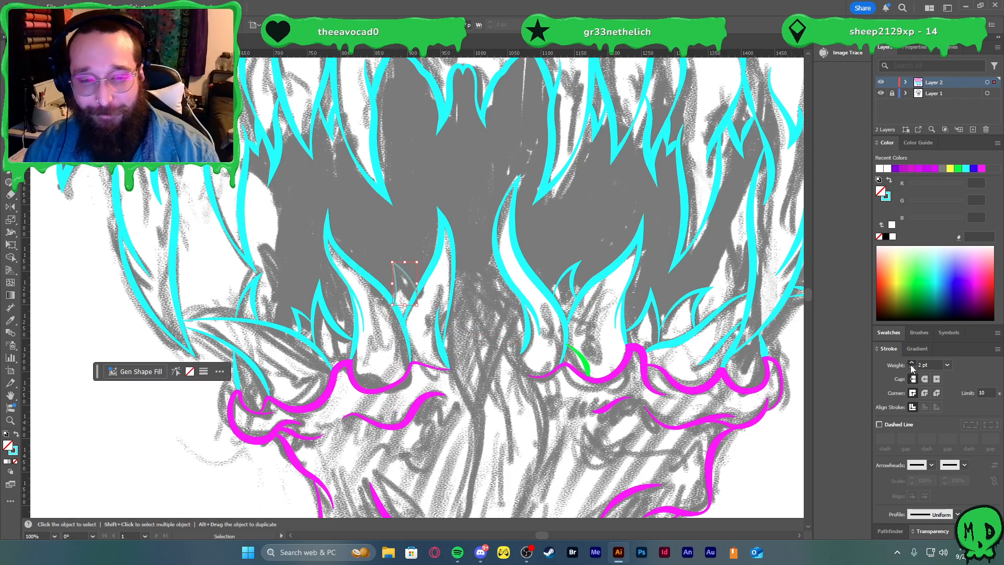
pyautogui.click(911, 365)
pyautogui.click(911, 365)
pyautogui.click(958, 514)
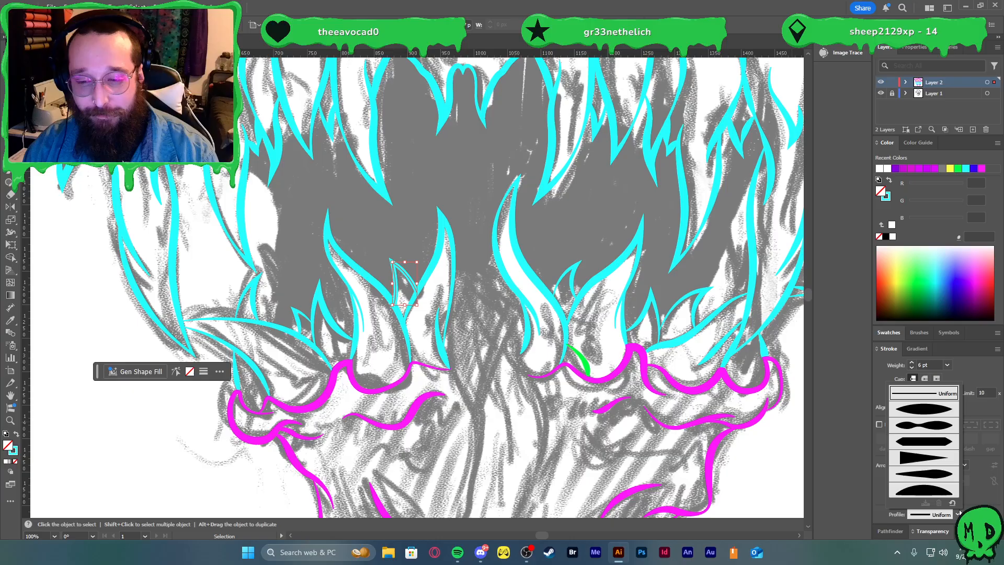
pyautogui.click(921, 479)
pyautogui.click(504, 343)
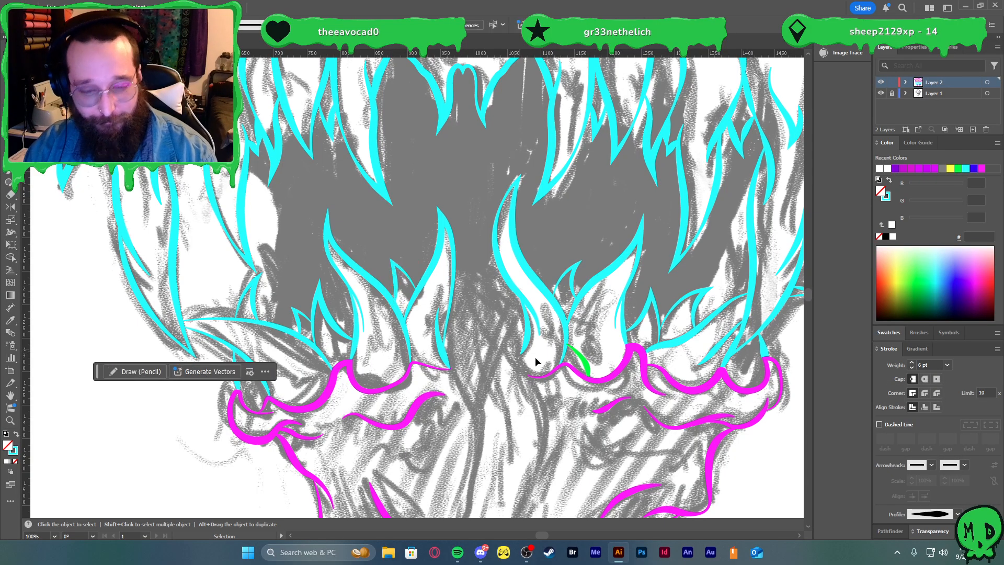
# - Pick up the small bright-green stroke's color and darken it to 008b00 as the stroke color for new paths
pyautogui.click(580, 359)
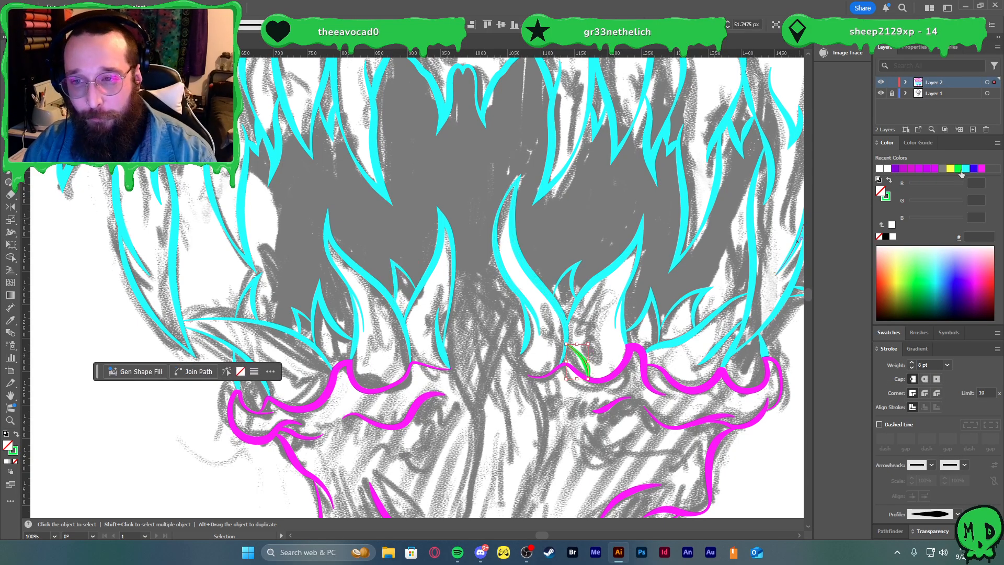
pyautogui.press('x')
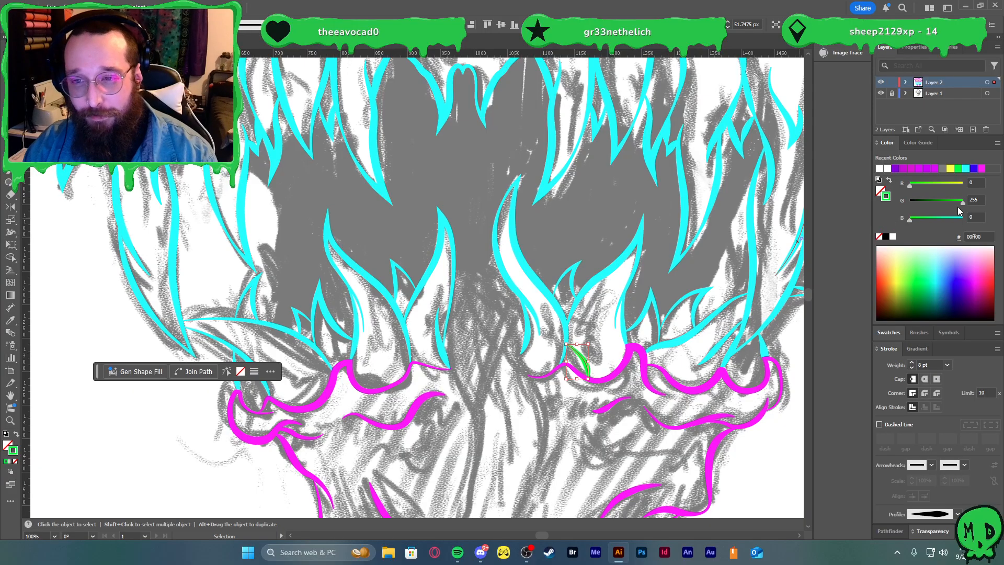
pyautogui.click(949, 201)
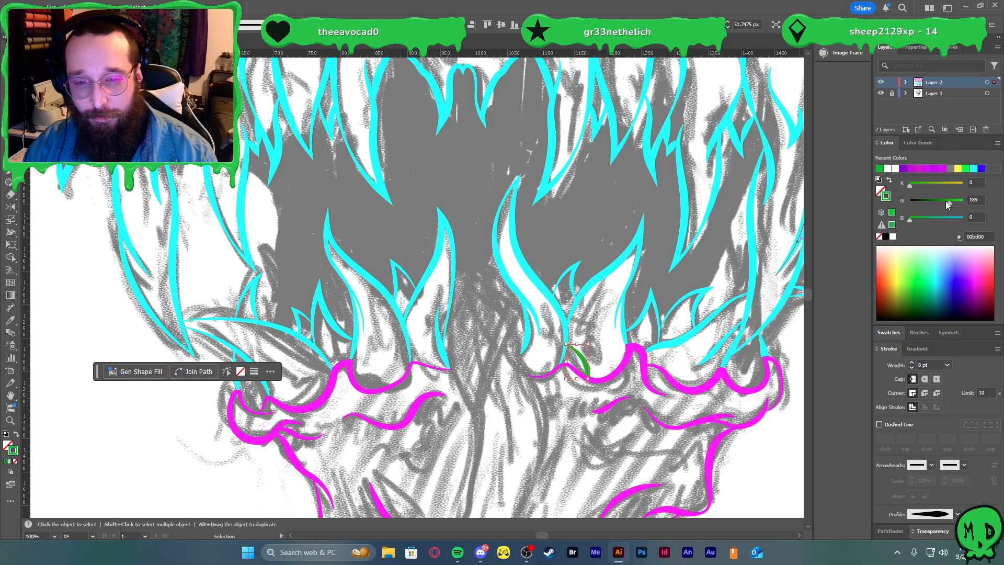
pyautogui.hotkey('ctrl', 'z')
pyautogui.click(687, 279)
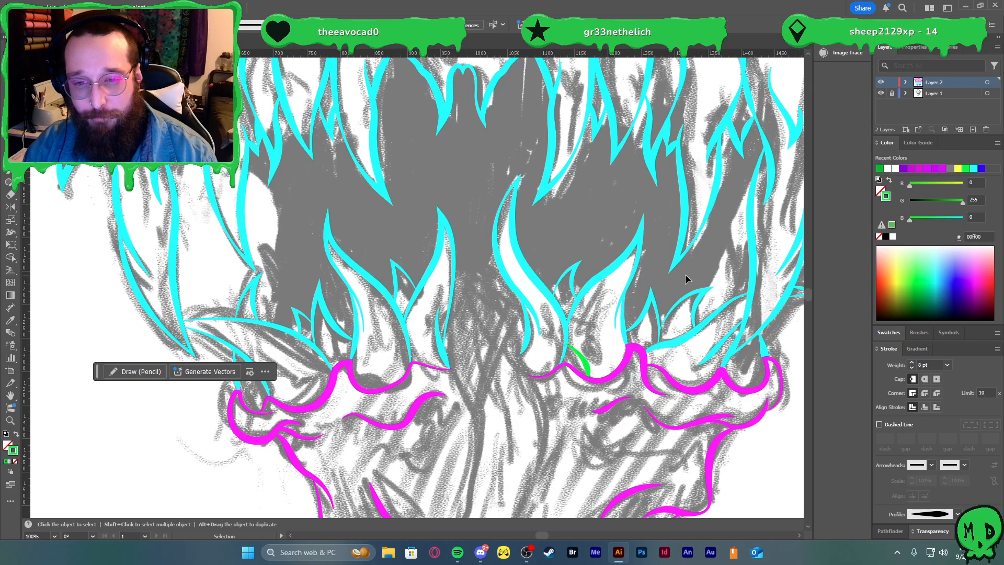
pyautogui.click(949, 201)
pyautogui.click(939, 202)
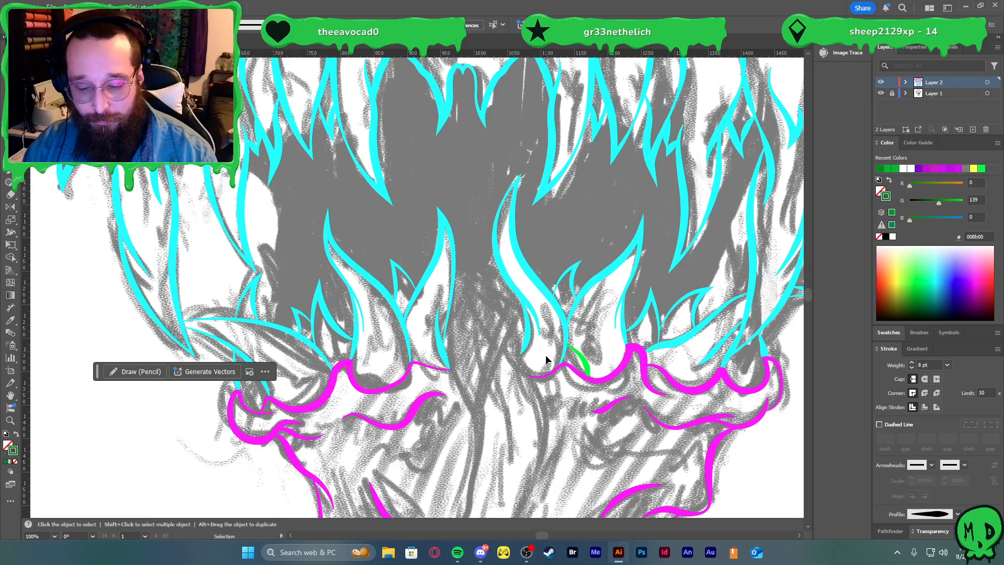
# - Draw the tongue's center line with the Pen tool, from mid-jaw up between the central lower fangs and curving over to the left fang
pyautogui.press('p')
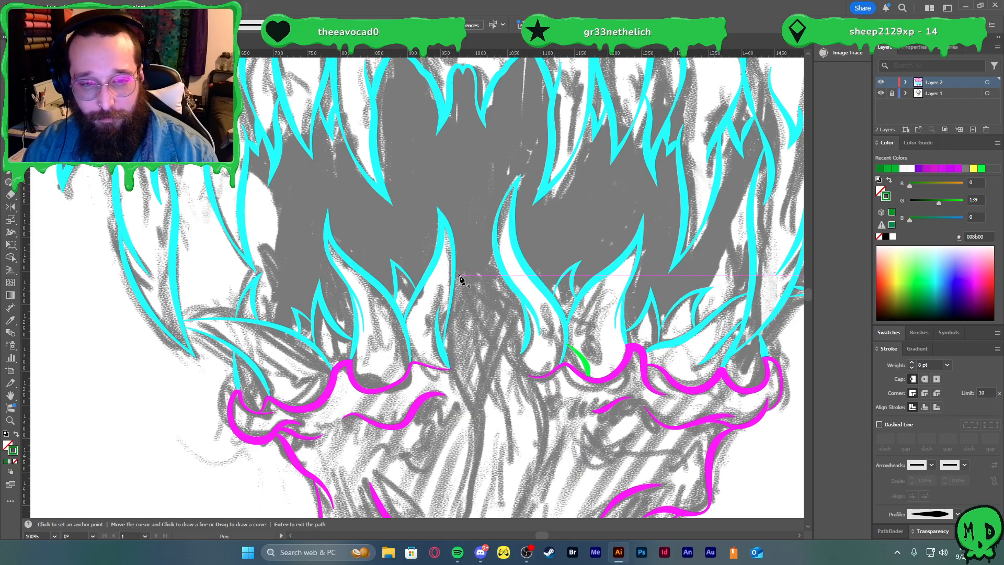
pyautogui.click(510, 445)
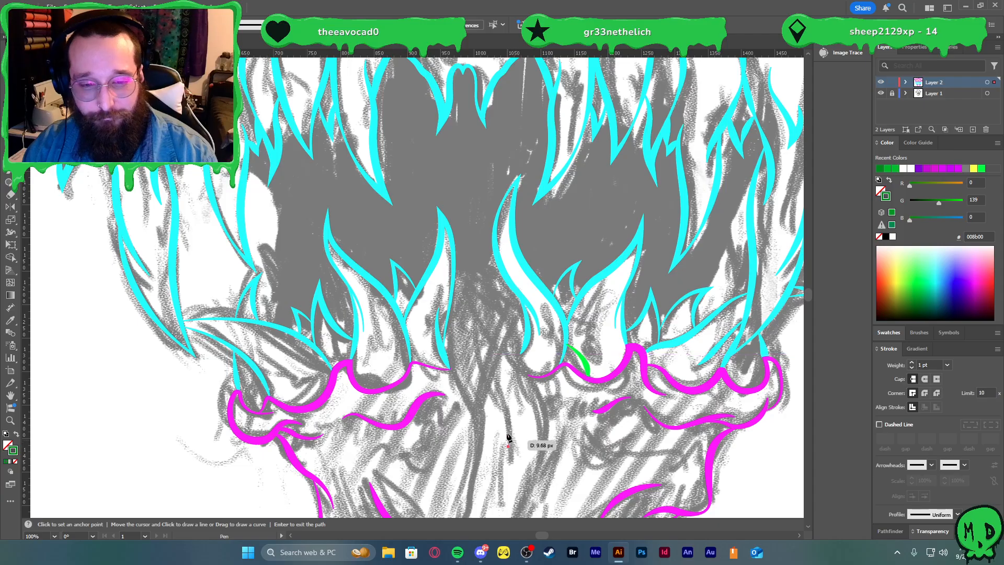
pyautogui.moveTo(494, 378)
pyautogui.mouseDown()
pyautogui.moveTo(471, 332)
pyautogui.moveTo(480, 301)
pyautogui.moveTo(483, 317)
pyautogui.moveTo(475, 261)
pyautogui.mouseUp()
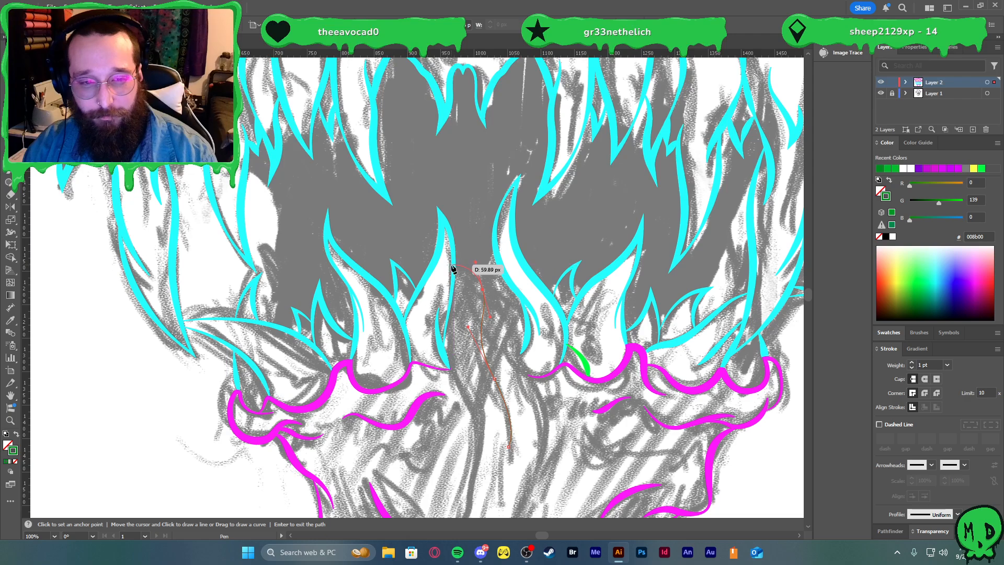
pyautogui.moveTo(454, 262); pyautogui.dragTo(433, 264)
pyautogui.press('v')
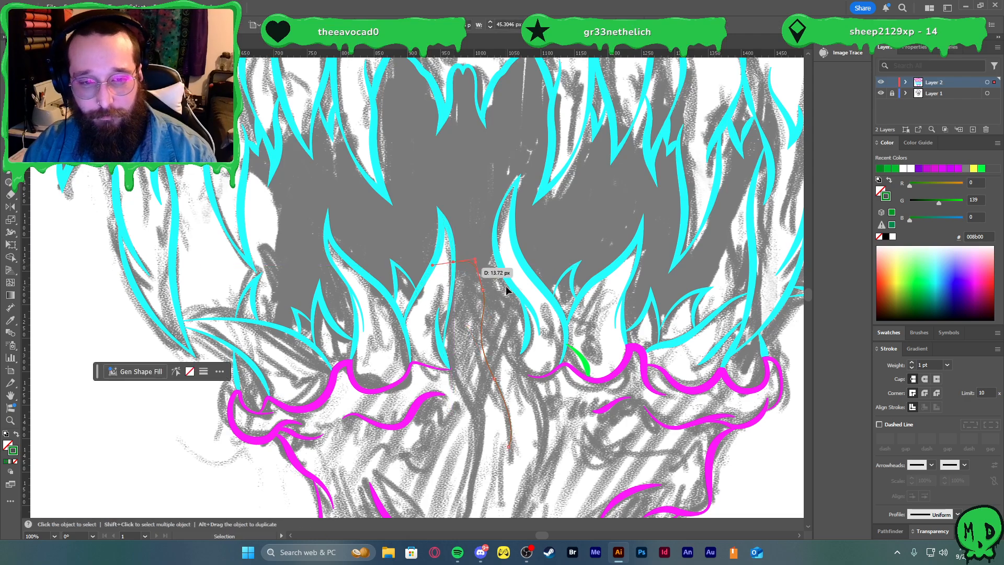
pyautogui.click(504, 285)
# - Reshape the upper bend of the tongue's center line by shifting its anchor toward the right fang and shortening its upper handle
pyautogui.scroll(3, 490, 277)
pyautogui.press('a')
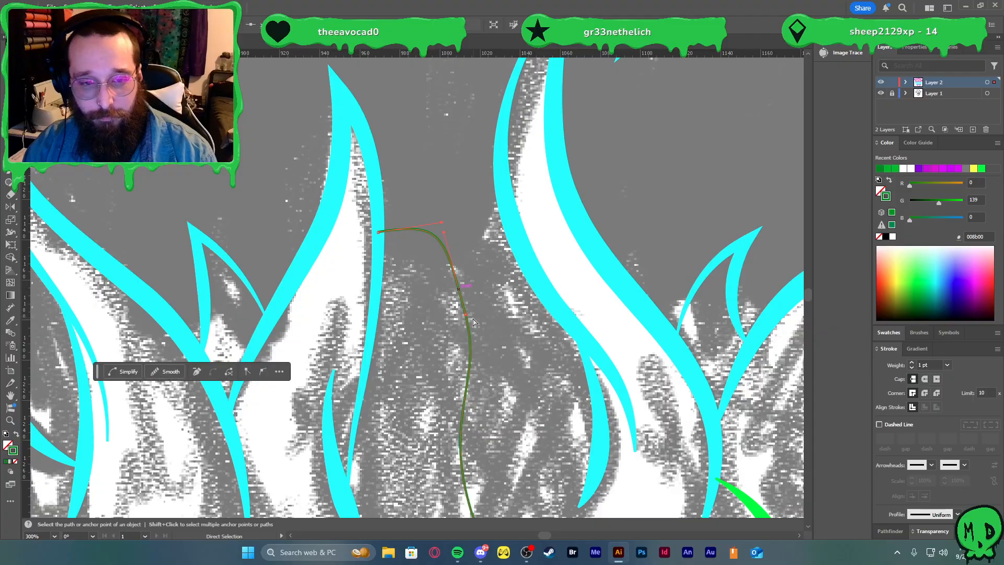
pyautogui.moveTo(465, 318); pyautogui.dragTo(481, 313)
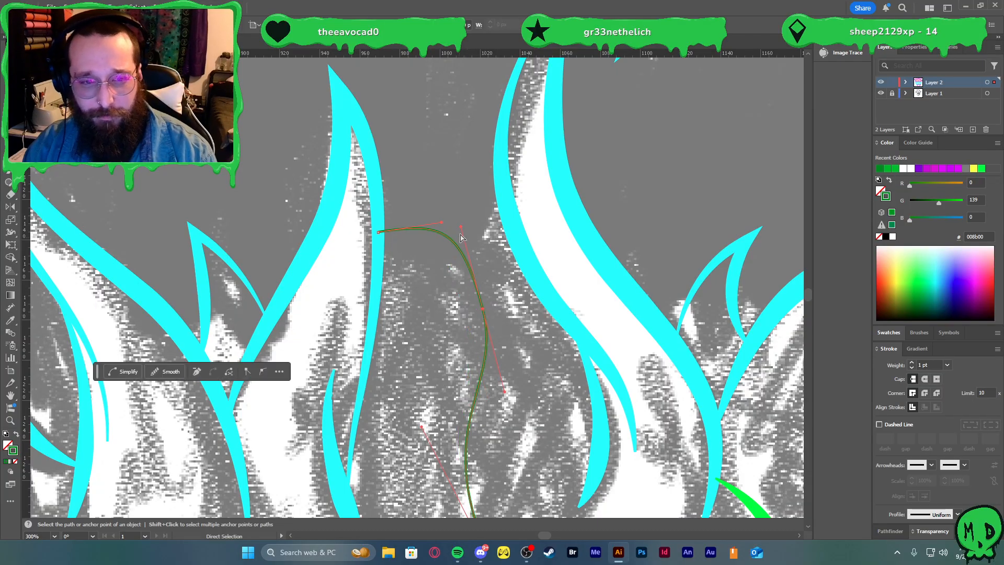
pyautogui.moveTo(462, 230)
pyautogui.mouseDown()
pyautogui.moveTo(473, 227)
pyautogui.moveTo(469, 246)
pyautogui.mouseUp()
# - Draw a short curve from the right central fang to the top bend of the tongue's center line
pyautogui.press('p')
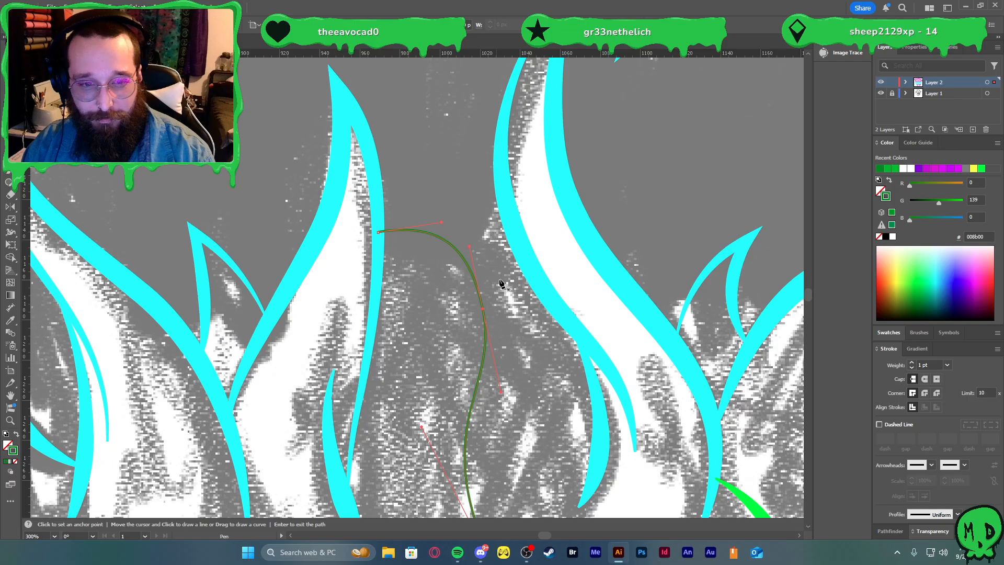
pyautogui.click(522, 252)
pyautogui.moveTo(454, 247); pyautogui.dragTo(421, 278)
pyautogui.press('v')
pyautogui.scroll(-5, 464, 319)
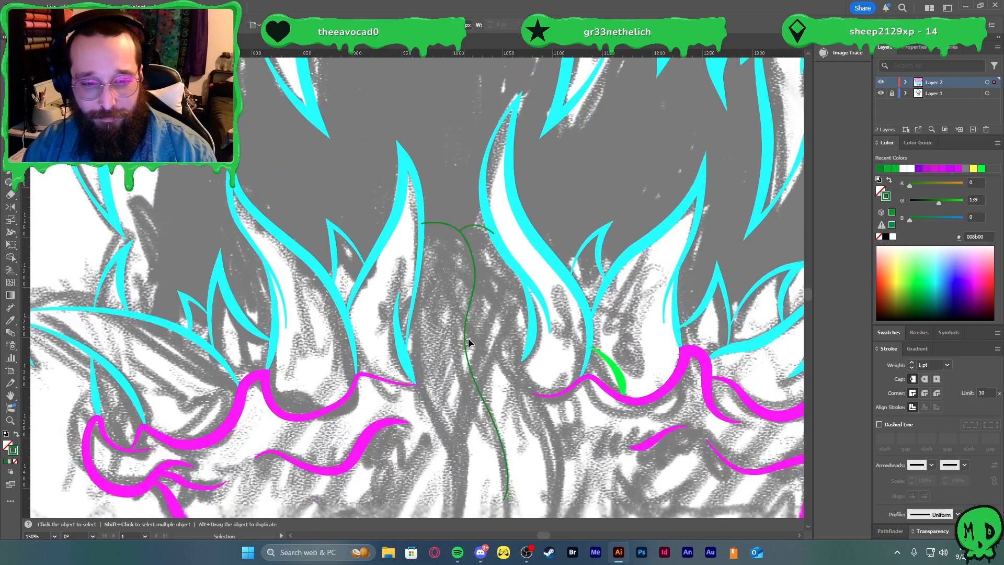
# - Trace the tongue's left edge from beside the left central fang down through the jaw to below the chin and deselect it
pyautogui.press('p')
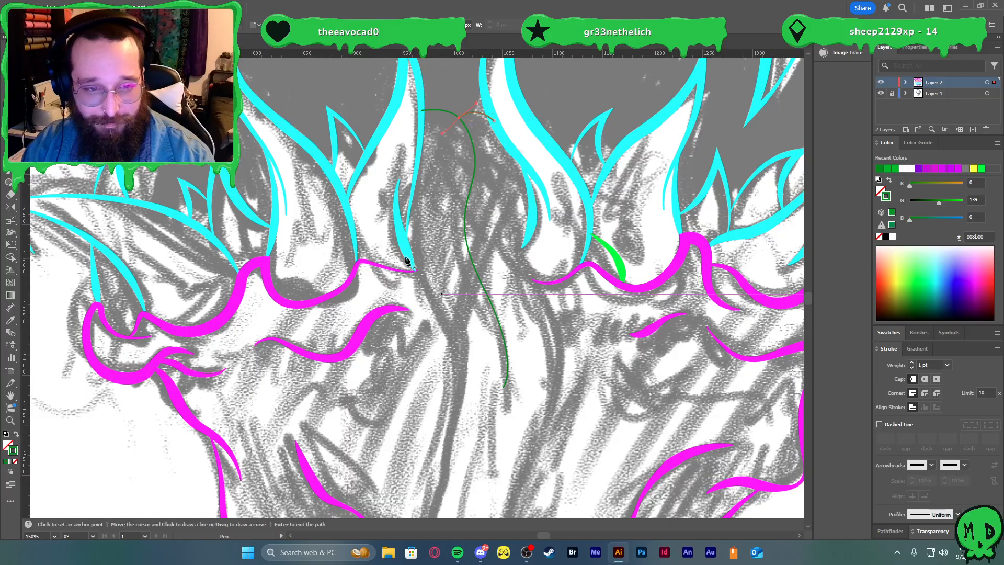
pyautogui.click(409, 202)
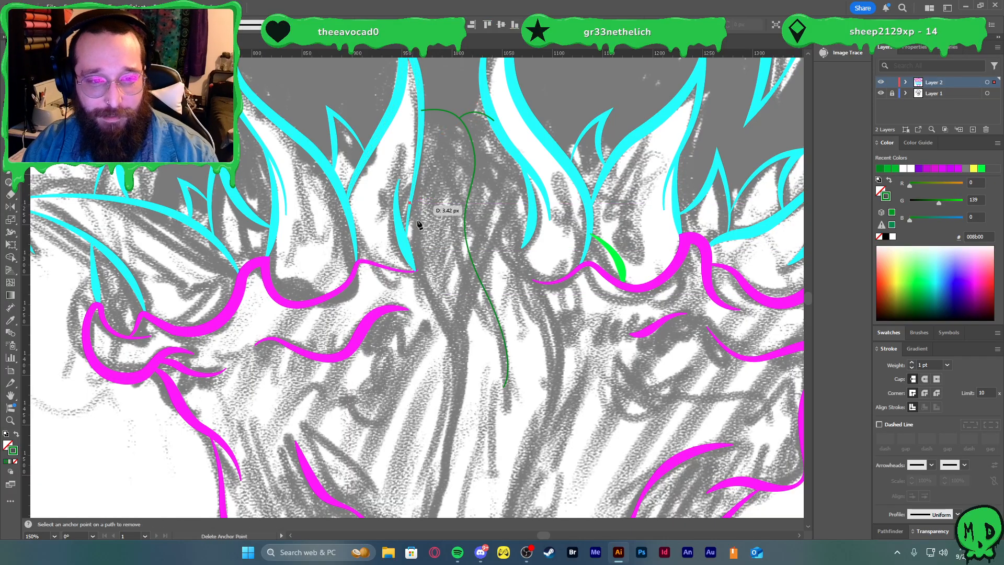
pyautogui.moveTo(421, 258); pyautogui.dragTo(416, 286)
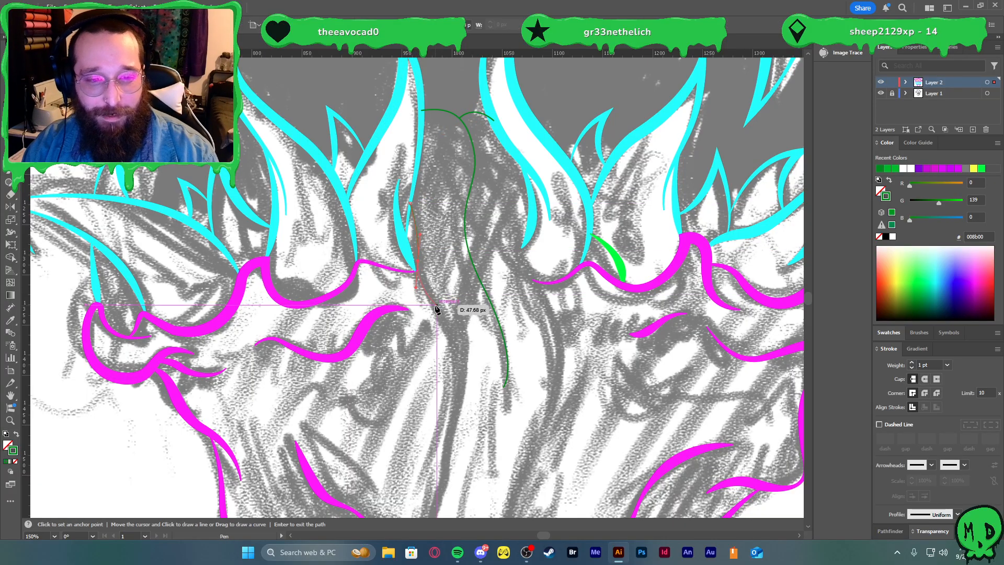
pyautogui.moveTo(455, 340); pyautogui.dragTo(481, 413)
pyautogui.scroll(-3, 468, 347)
pyautogui.scroll(-2, 418, 410)
pyautogui.scroll(-5, 481, 413)
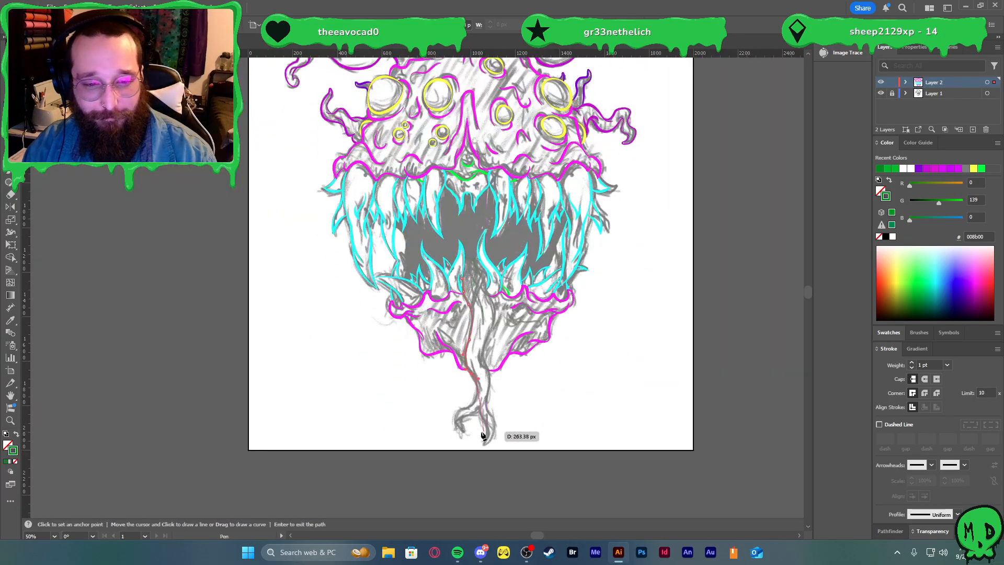
pyautogui.scroll(5, 494, 381)
pyautogui.moveTo(504, 346); pyautogui.dragTo(503, 358)
pyautogui.press('v')
pyautogui.click(539, 340)
# - Examine where the tongue's left edge meets the jaw line and check the stroke settings of the central fangs
pyautogui.scroll(4, 502, 314)
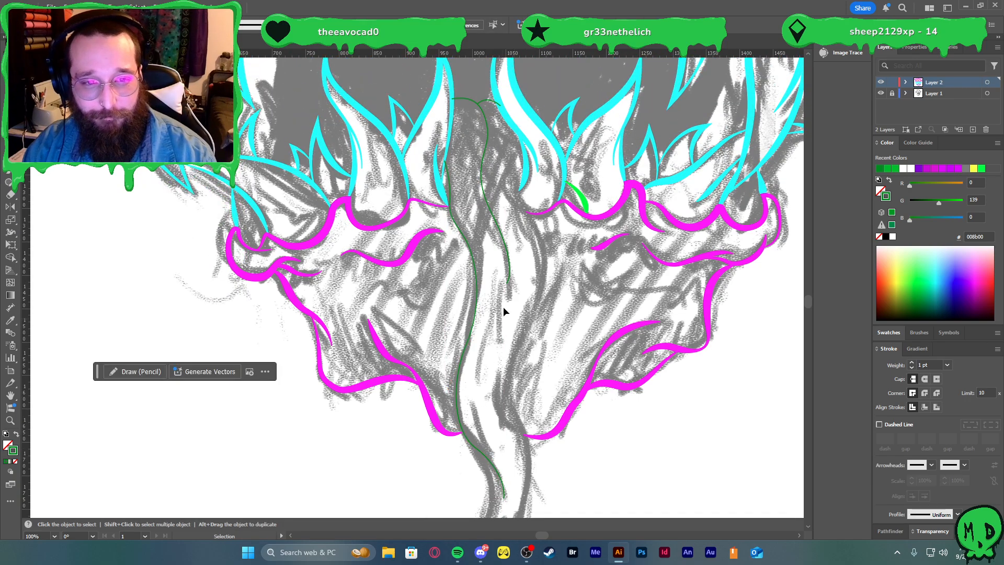
pyautogui.scroll(5, 441, 204)
pyautogui.scroll(2, 379, 220)
pyautogui.press('a')
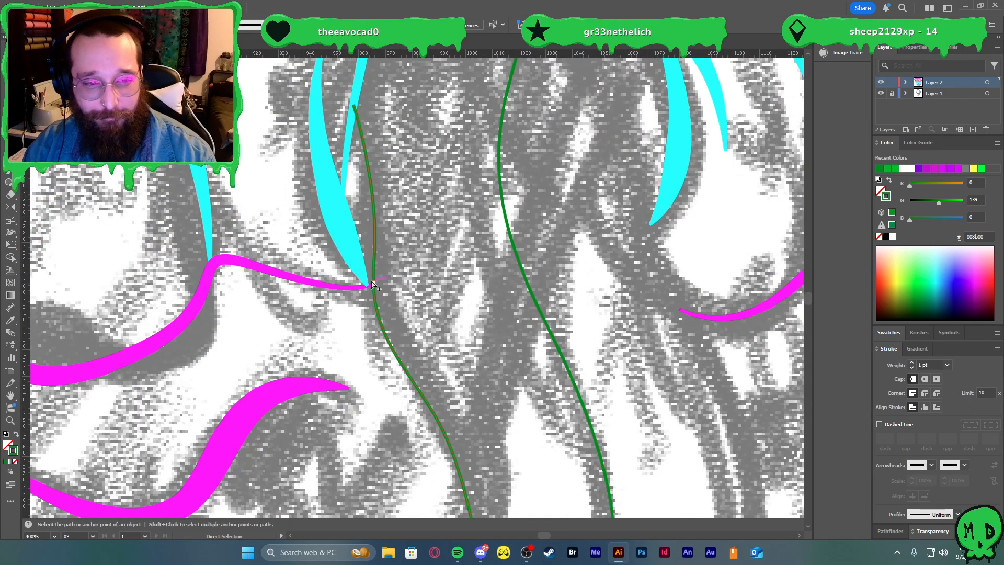
pyautogui.scroll(4, 360, 290)
pyautogui.click(350, 268)
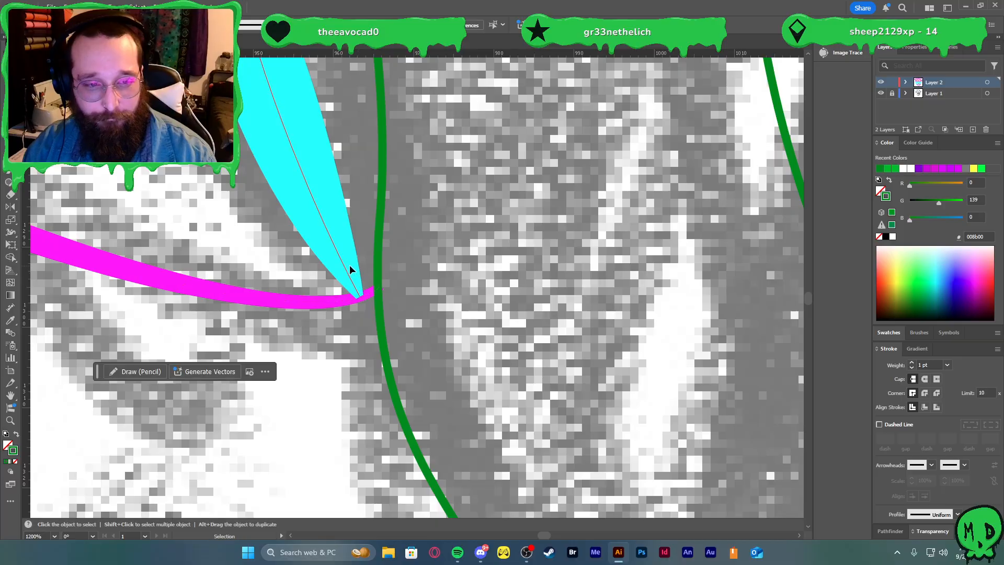
pyautogui.press('v')
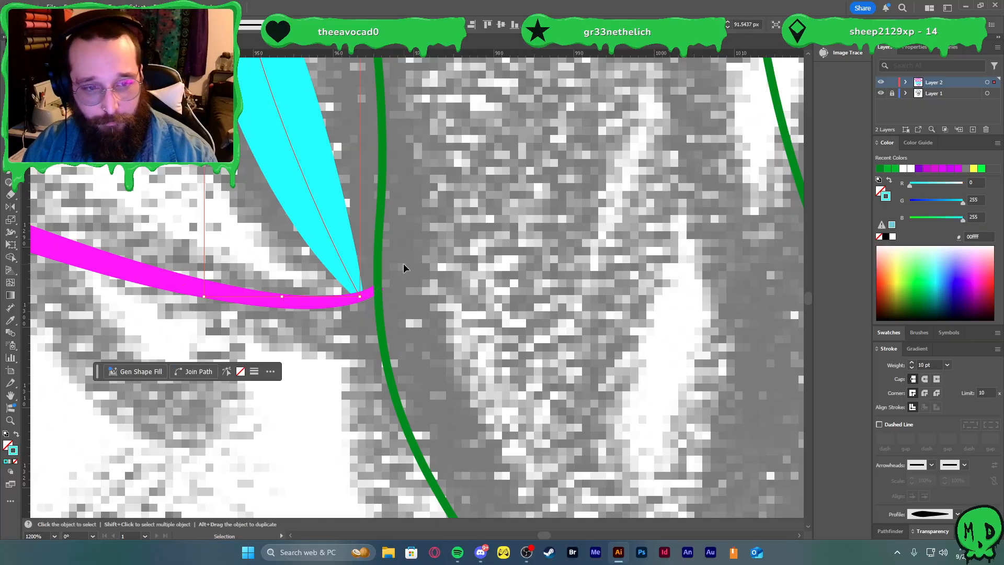
pyautogui.scroll(-3, 446, 281)
pyautogui.scroll(-2, 472, 271)
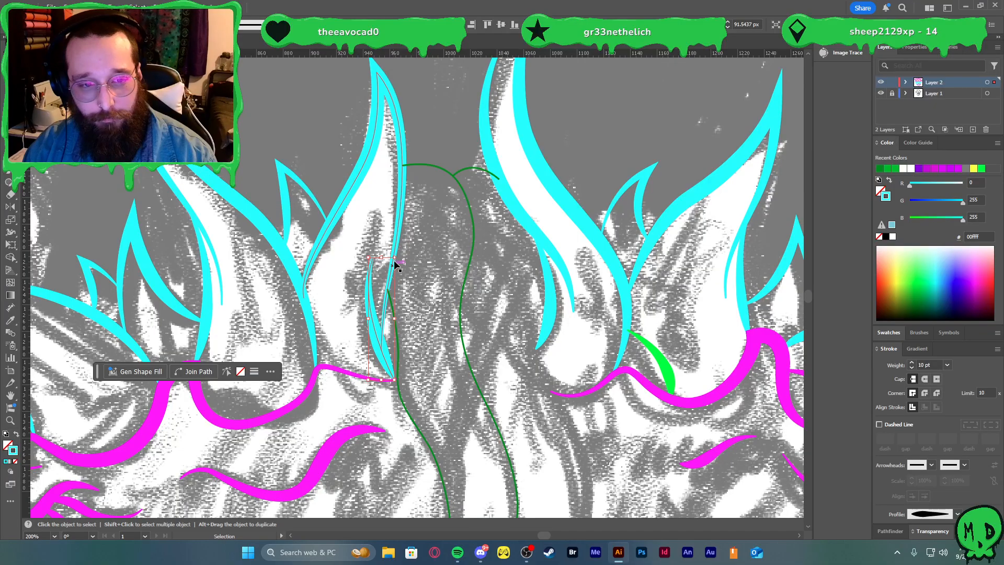
pyautogui.click(398, 266)
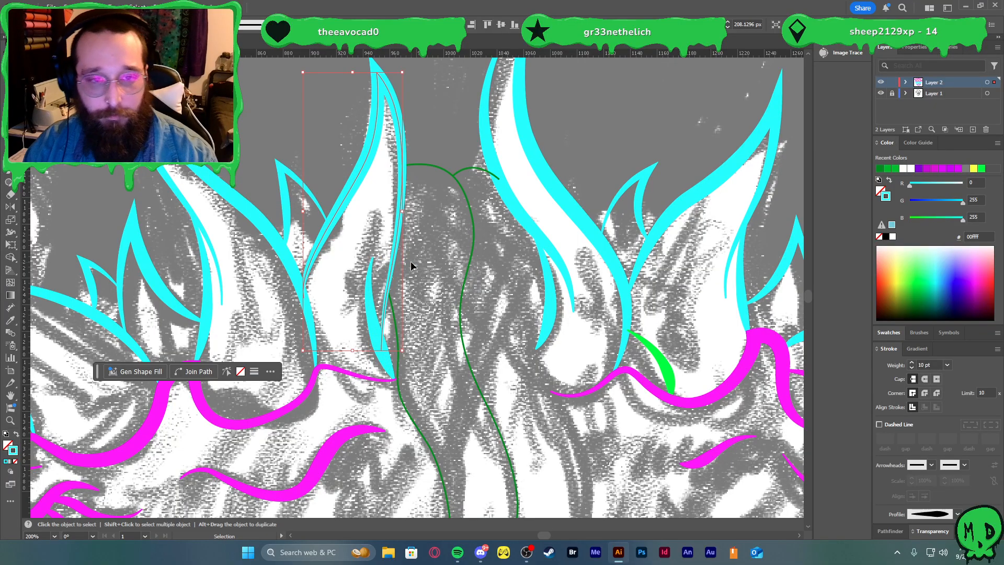
pyautogui.click(519, 211)
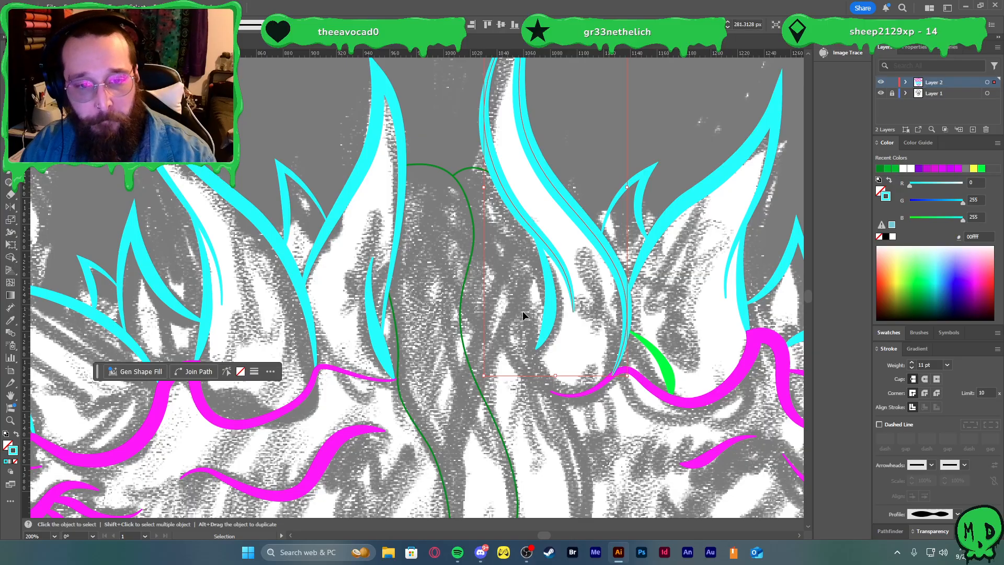
# - Select the green tongue strokes together and set their stroke weight to 11 pt
pyautogui.scroll(-2, 539, 345)
pyautogui.click(472, 159)
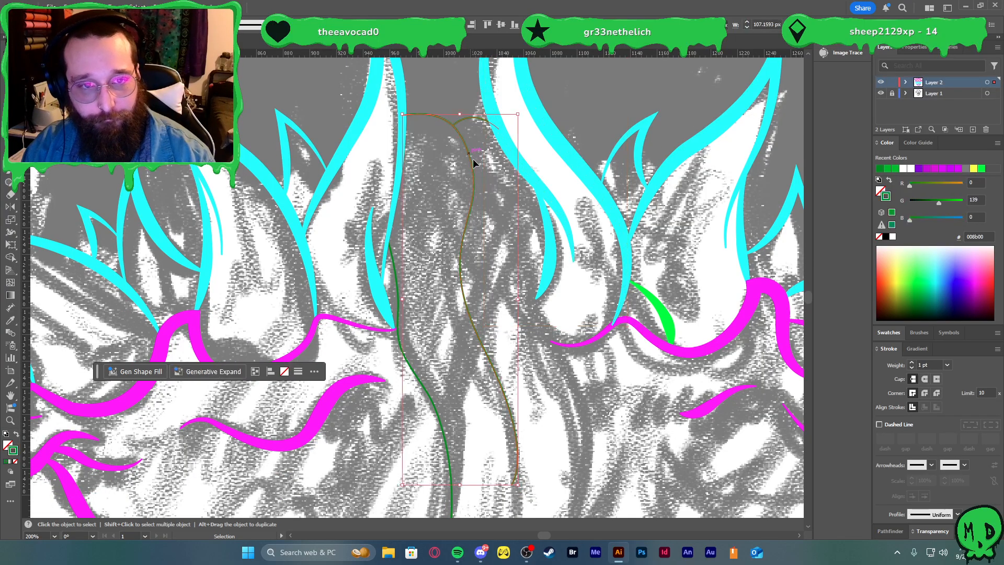
pyautogui.keyDown('shift'); pyautogui.click(432, 400); pyautogui.keyUp('shift')
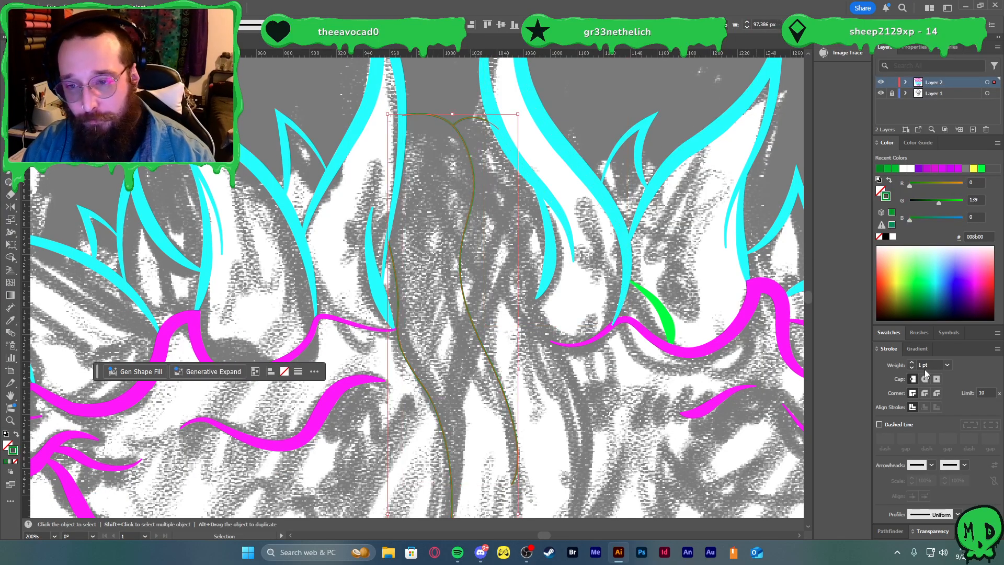
pyautogui.click(945, 366)
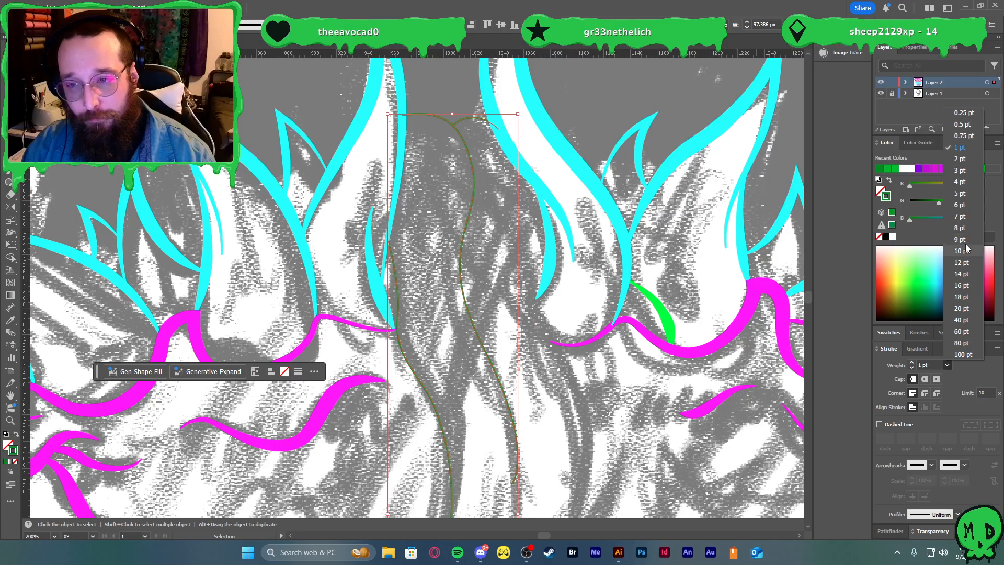
pyautogui.click(974, 227)
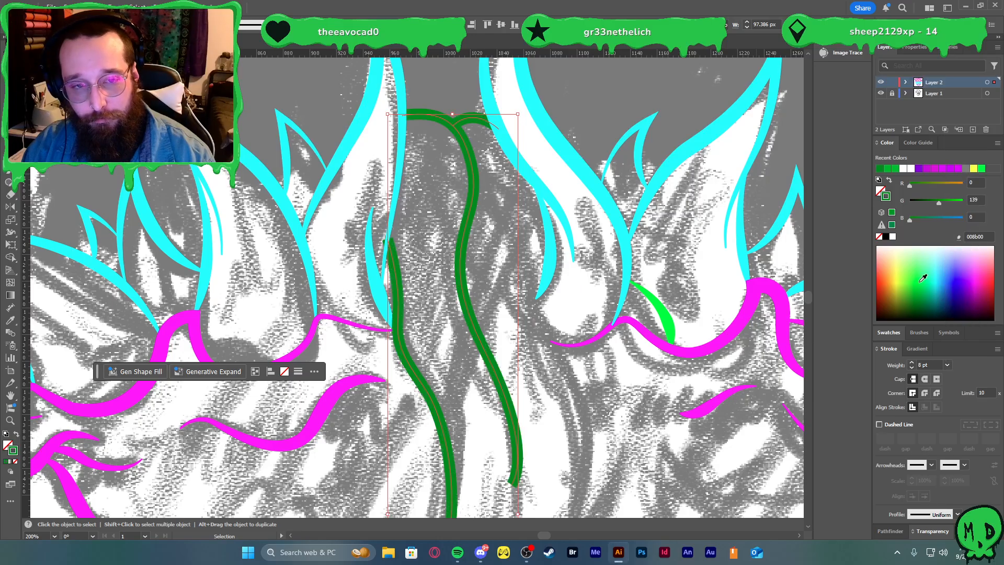
pyautogui.click(912, 363)
pyautogui.click(913, 362)
pyautogui.click(912, 363)
pyautogui.scroll(-2, 719, 428)
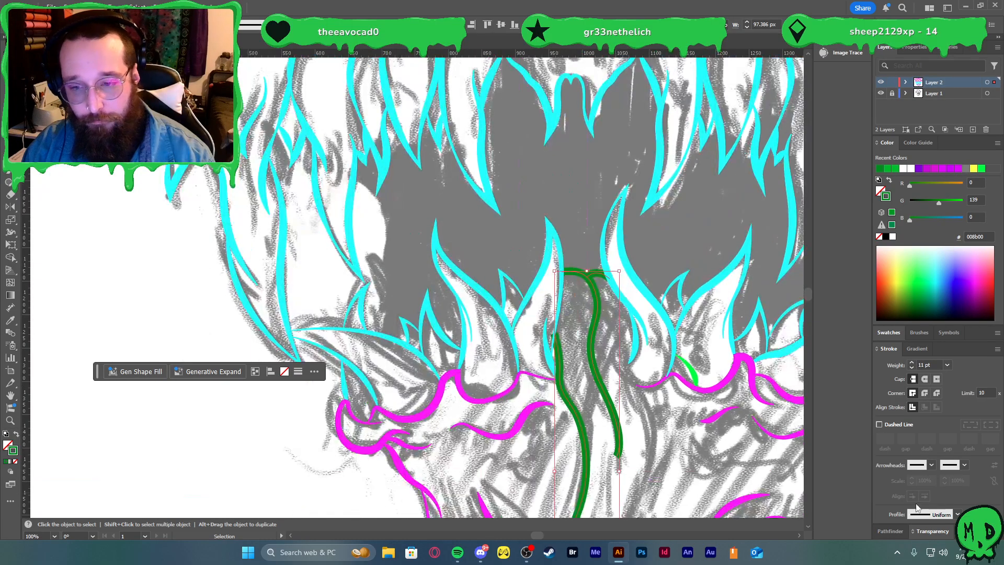
# - Apply the double-bulge width profile to the selected tongue strokes
pyautogui.scroll(-5, 738, 437)
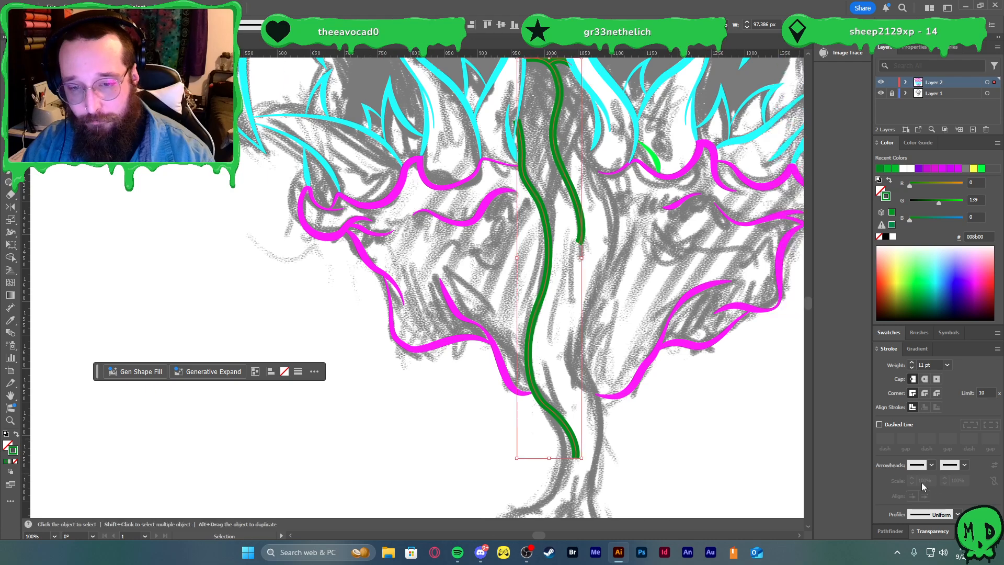
pyautogui.click(956, 515)
pyautogui.click(937, 426)
pyautogui.scroll(1, 723, 385)
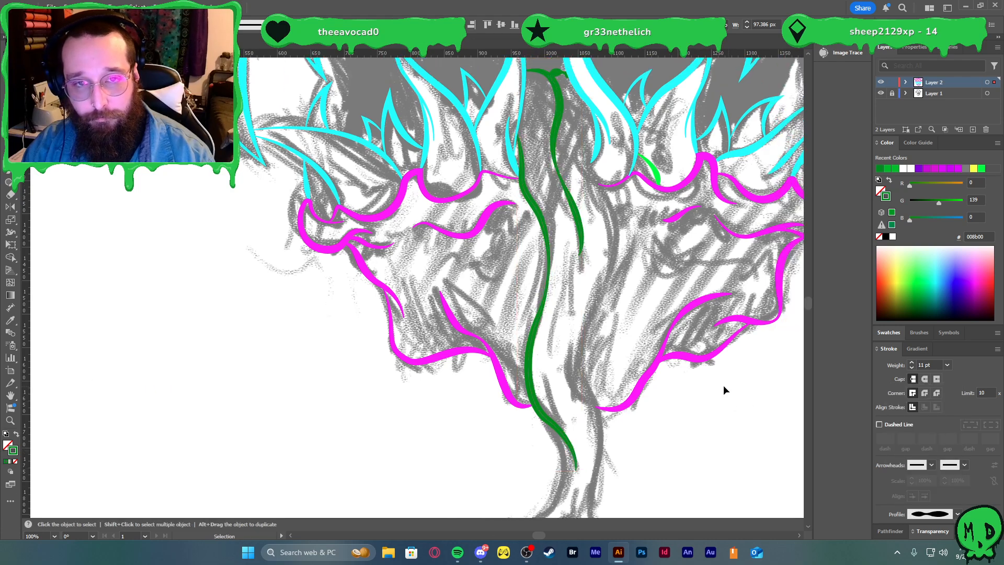
# - Apply the single-bulge tapered width profile to the short green stroke at the tongue's upper right and deselect it
pyautogui.click(565, 174)
pyautogui.click(556, 82)
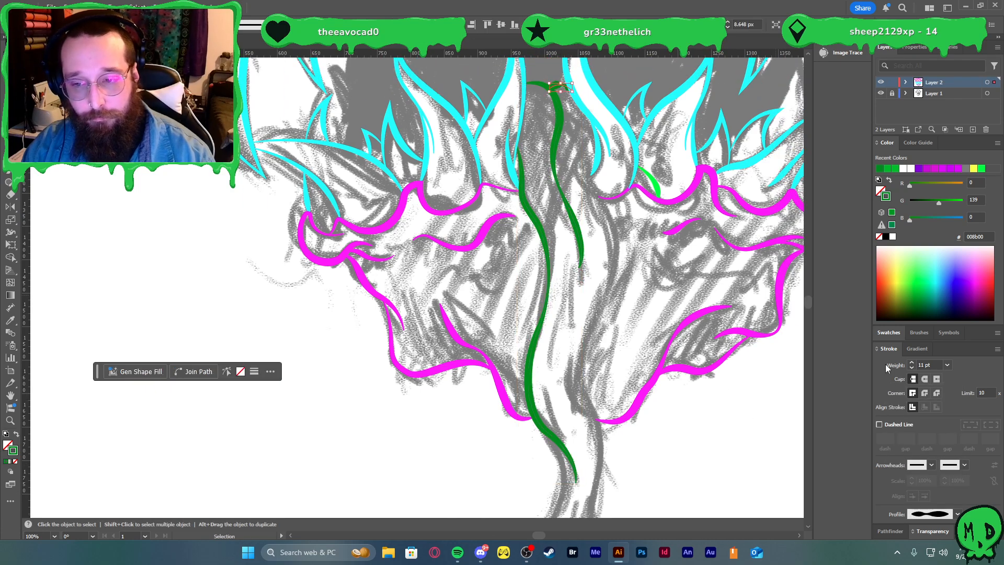
pyautogui.click(957, 515)
pyautogui.click(939, 473)
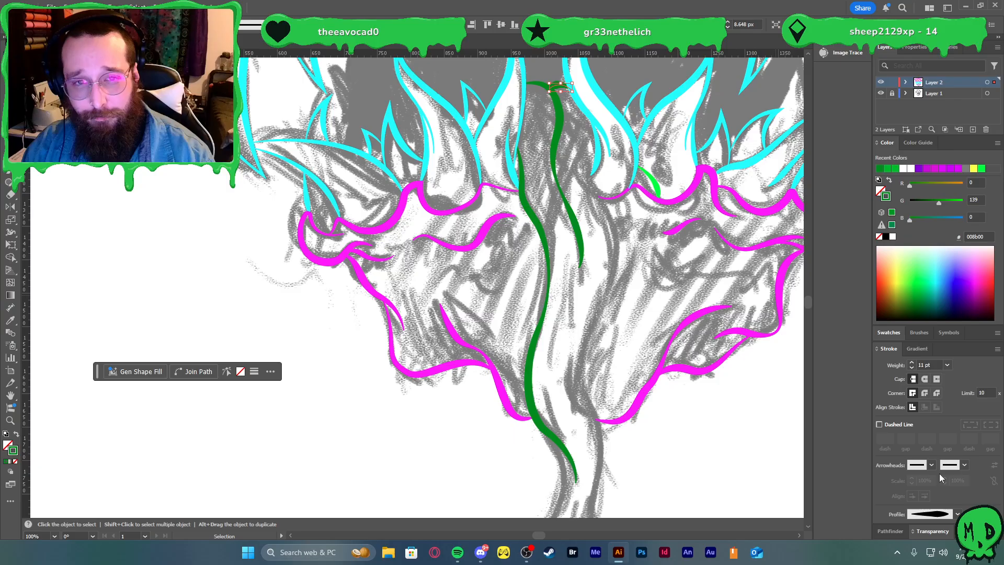
pyautogui.click(657, 296)
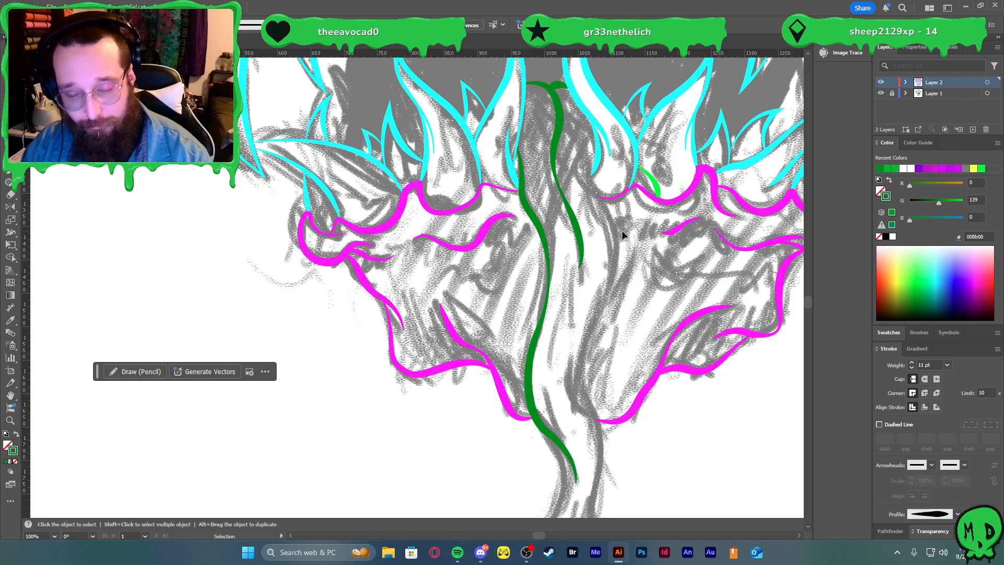
pyautogui.press('p')
pyautogui.scroll(2, 605, 178)
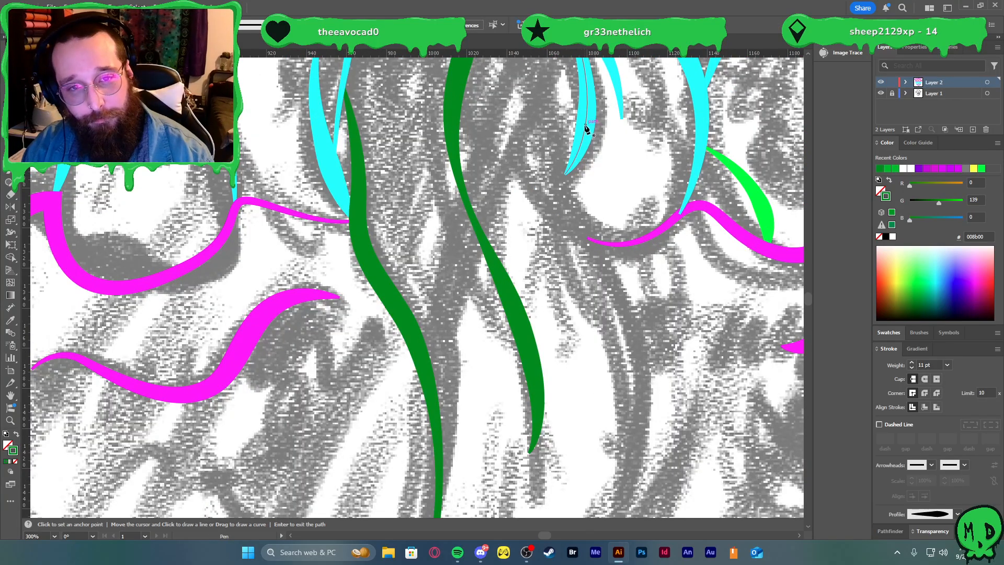
pyautogui.click(586, 121)
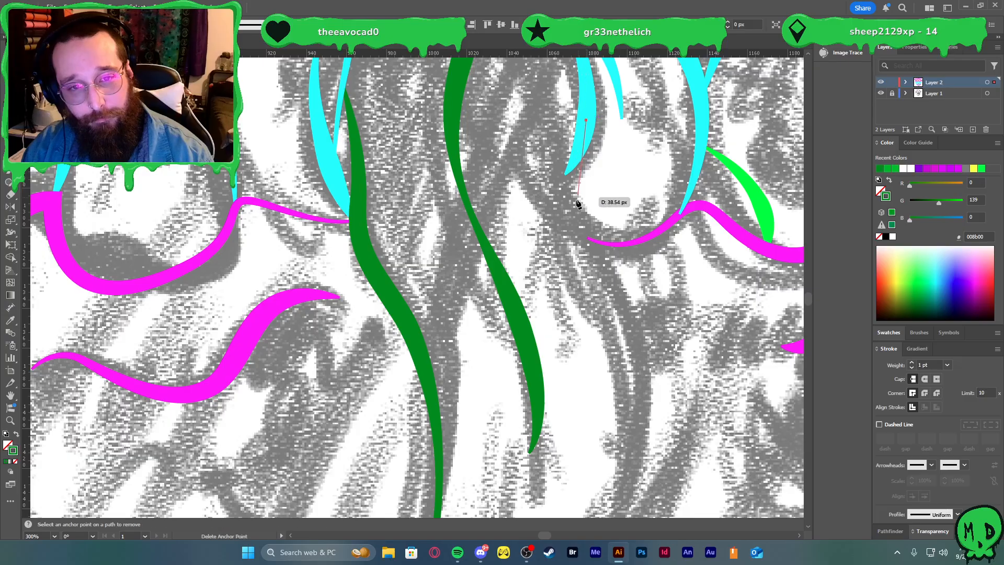
pyautogui.moveTo(572, 200); pyautogui.dragTo(586, 224)
pyautogui.scroll(-2, 591, 230)
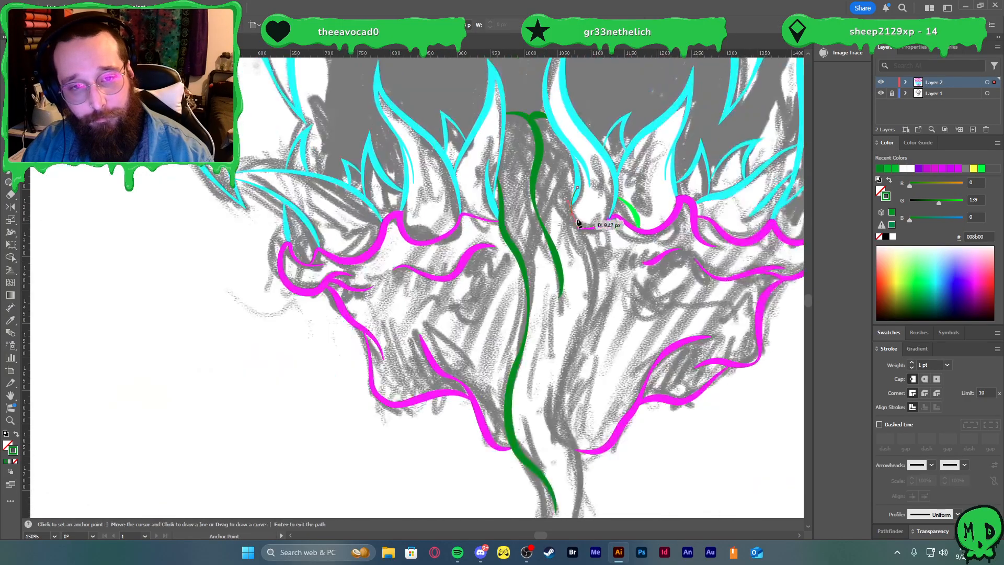
pyautogui.scroll(1, 583, 204)
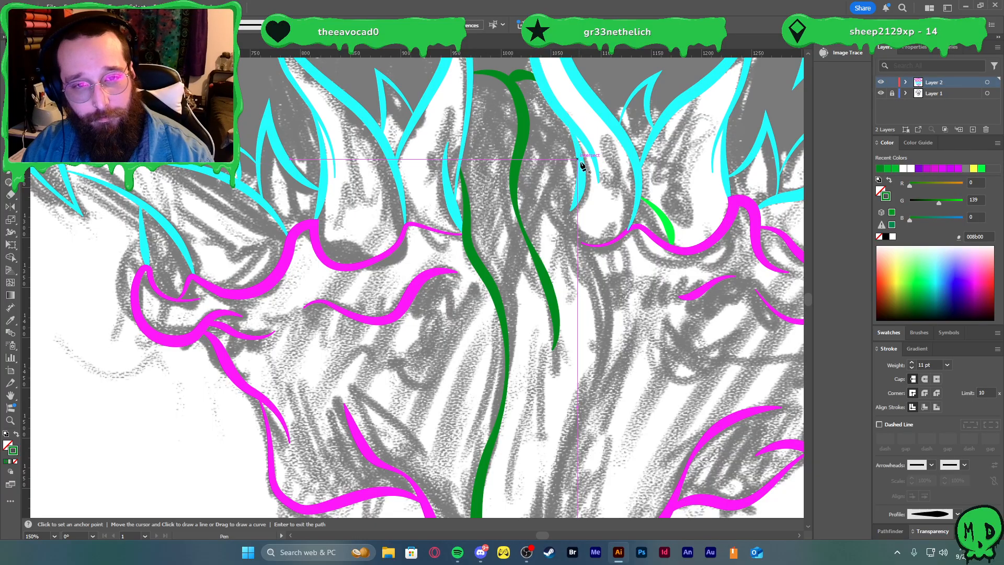
# - Trace the tongue's right edge from beside the right central fang down through the jaw to just above the chin
pyautogui.click(581, 167)
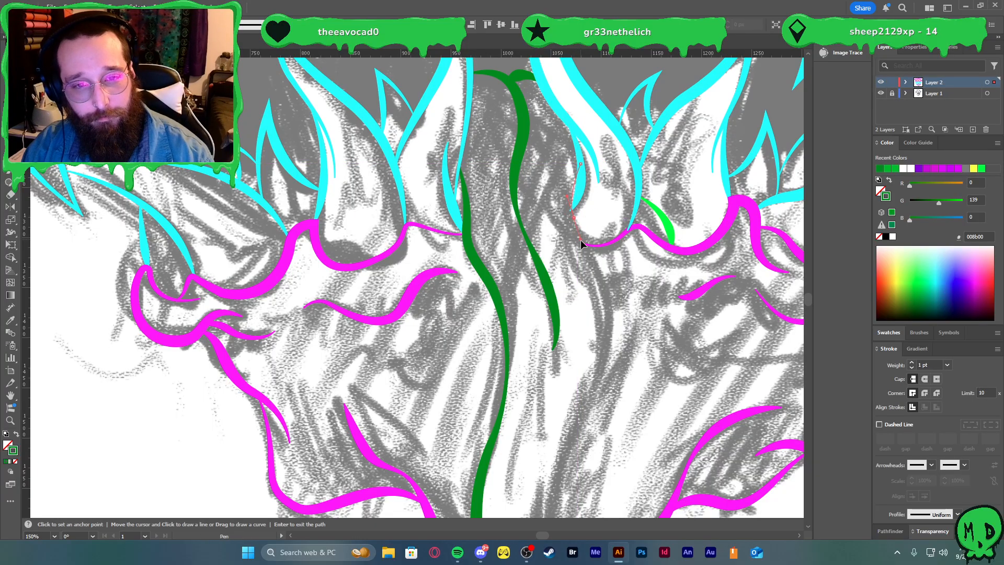
pyautogui.keyDown('ctrl'); pyautogui.moveTo(580, 224); pyautogui.dragTo(573, 232); pyautogui.keyUp('ctrl')
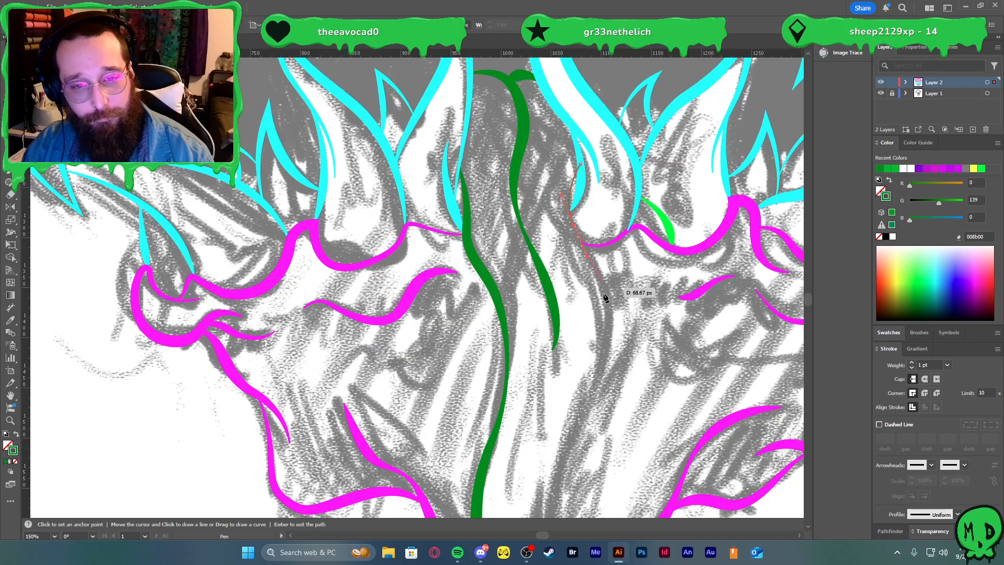
pyautogui.moveTo(604, 309); pyautogui.dragTo(608, 359)
pyautogui.scroll(-3, 596, 350)
pyautogui.scroll(-3, 589, 340)
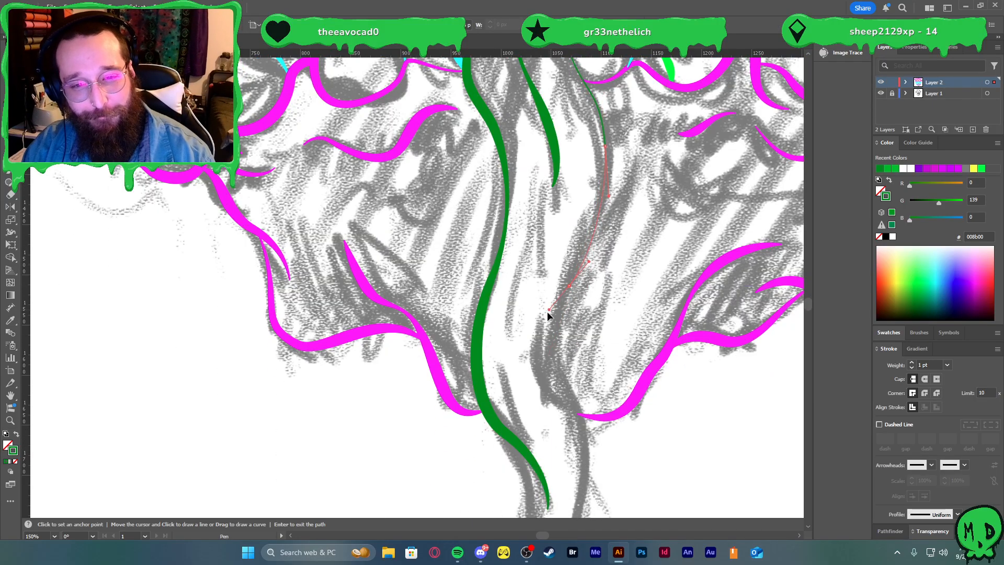
pyautogui.moveTo(556, 390); pyautogui.dragTo(558, 398)
pyautogui.scroll(-2, 591, 337)
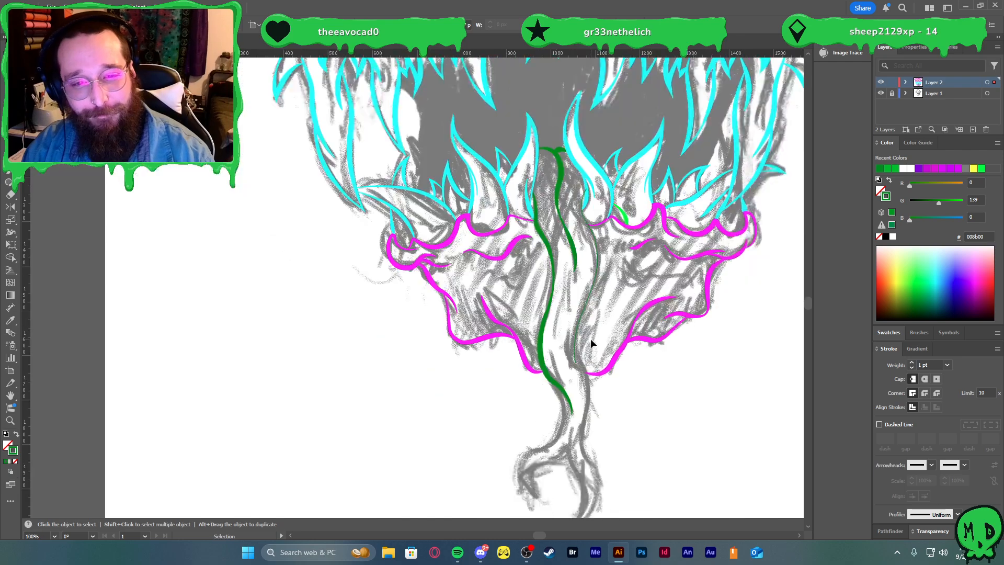
# - Copy the dark-green 11 pt tongue stroke onto the new right edge, apply the single-bulge tapered width profile and deselect it
pyautogui.press('i')
pyautogui.click(572, 250)
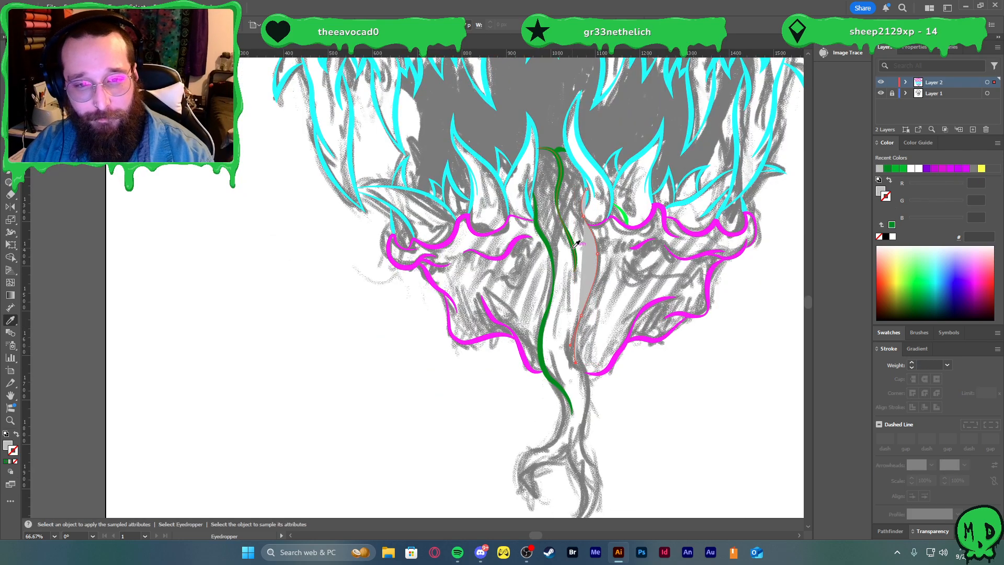
pyautogui.press('v')
pyautogui.click(957, 515)
pyautogui.click(945, 480)
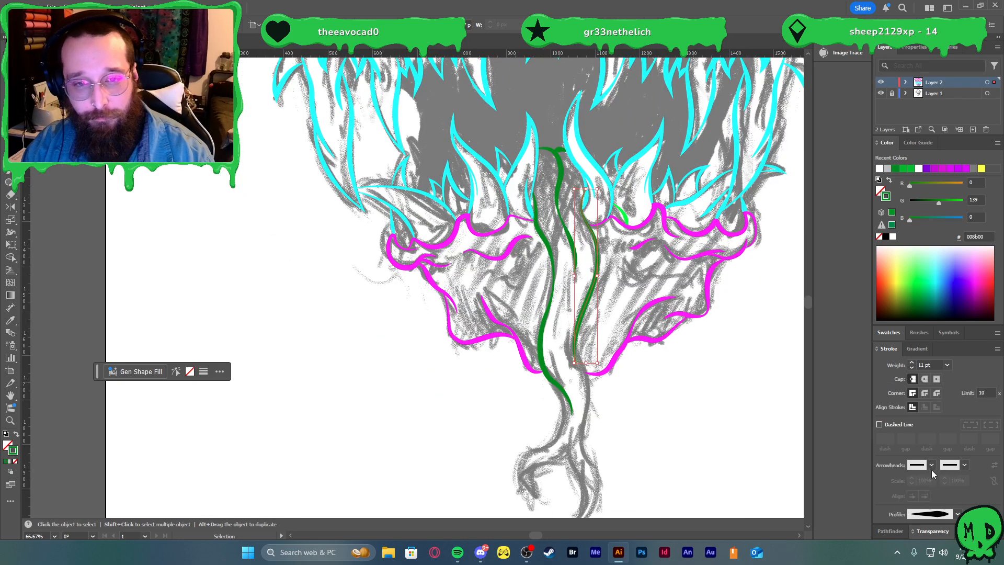
pyautogui.scroll(2, 587, 224)
pyautogui.hotkey('ctrl', 'shift', 'a')
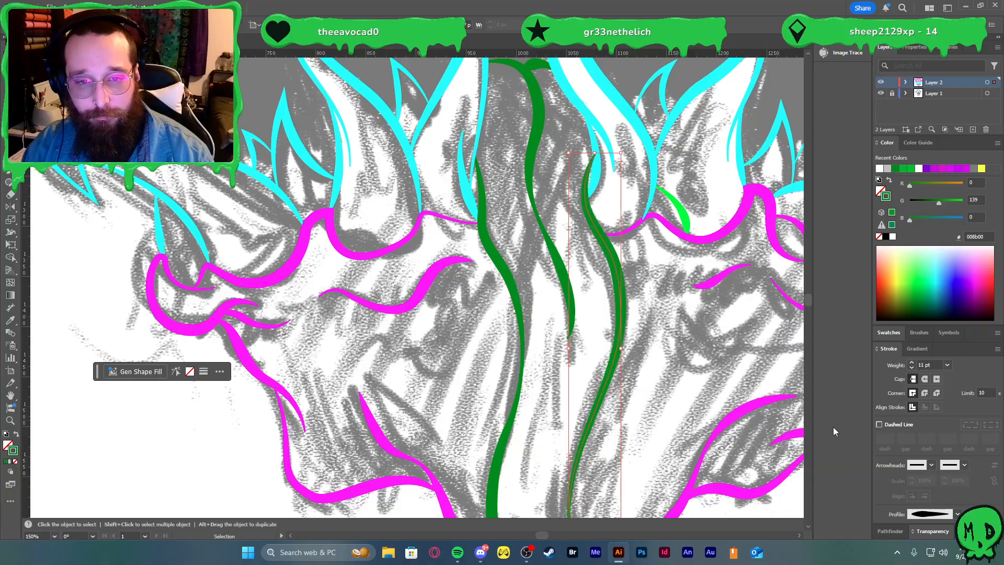
# - Move the lower tip of the right central fang's cyan stroke outward to the outer side of the tongue's right edge
pyautogui.scroll(2, 576, 175)
pyautogui.scroll(1, 625, 206)
pyautogui.scroll(-3, 623, 210)
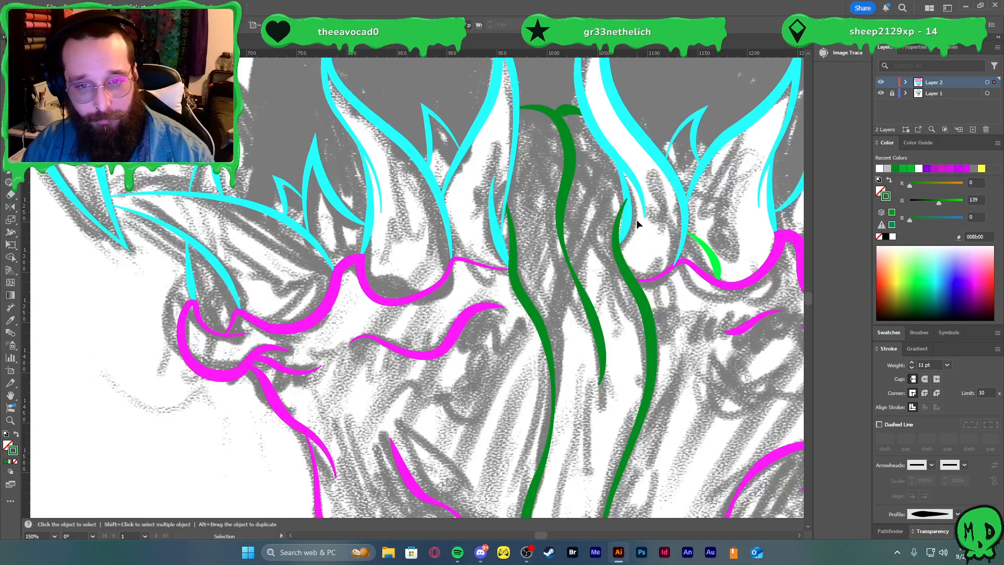
pyautogui.click(637, 222)
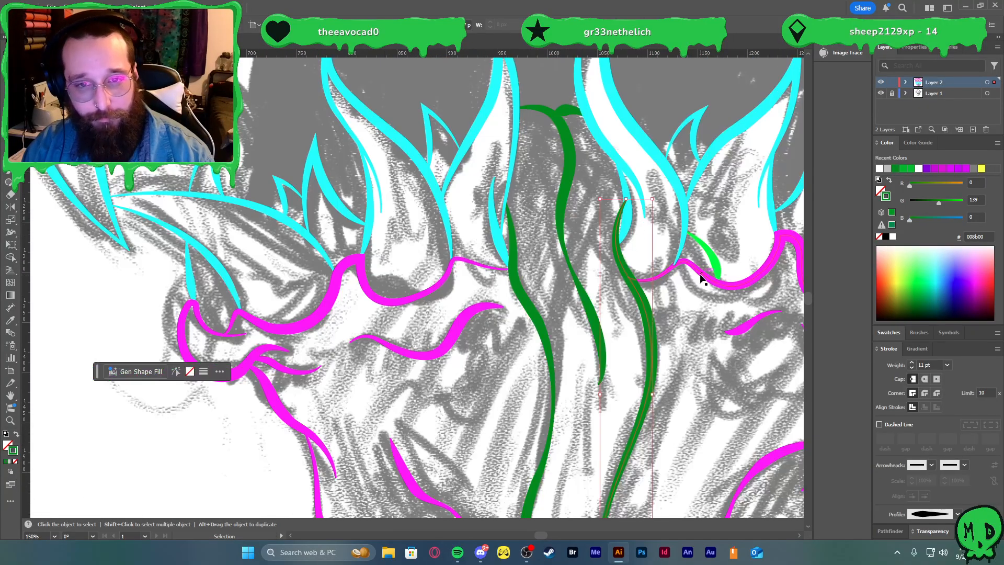
pyautogui.click(697, 250)
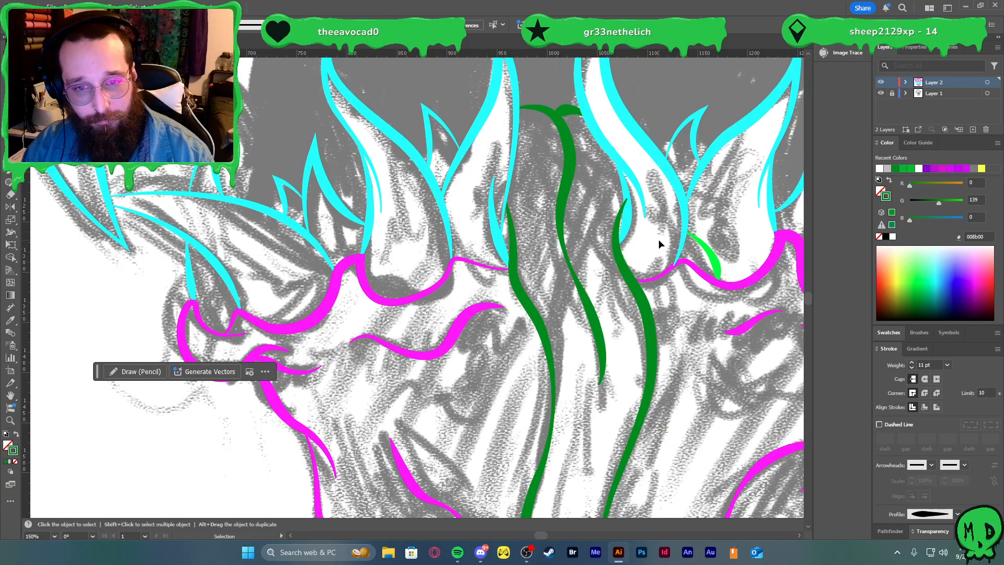
pyautogui.click(628, 214)
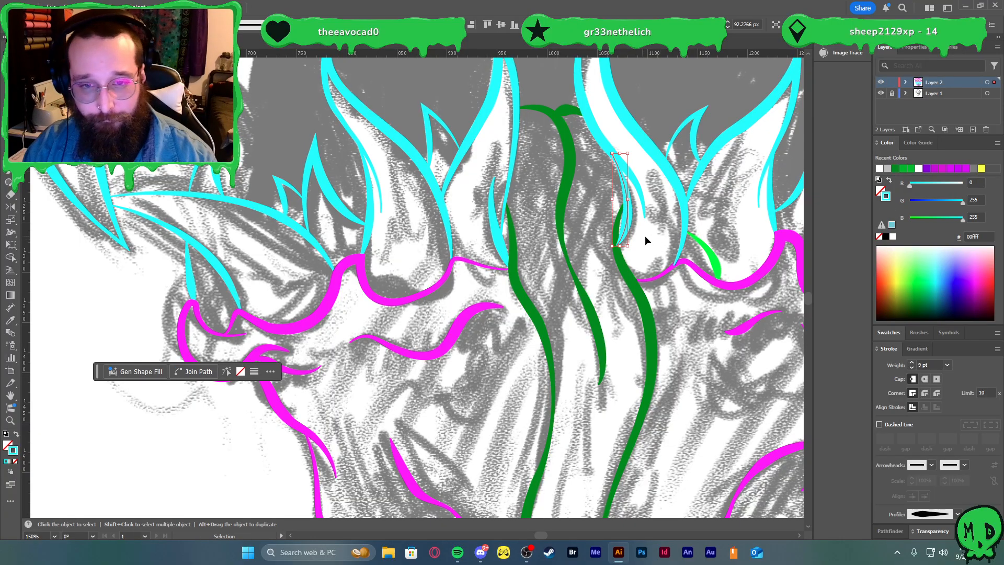
pyautogui.click(629, 255)
pyautogui.scroll(2, 629, 255)
pyautogui.press('a')
pyautogui.scroll(2, 595, 231)
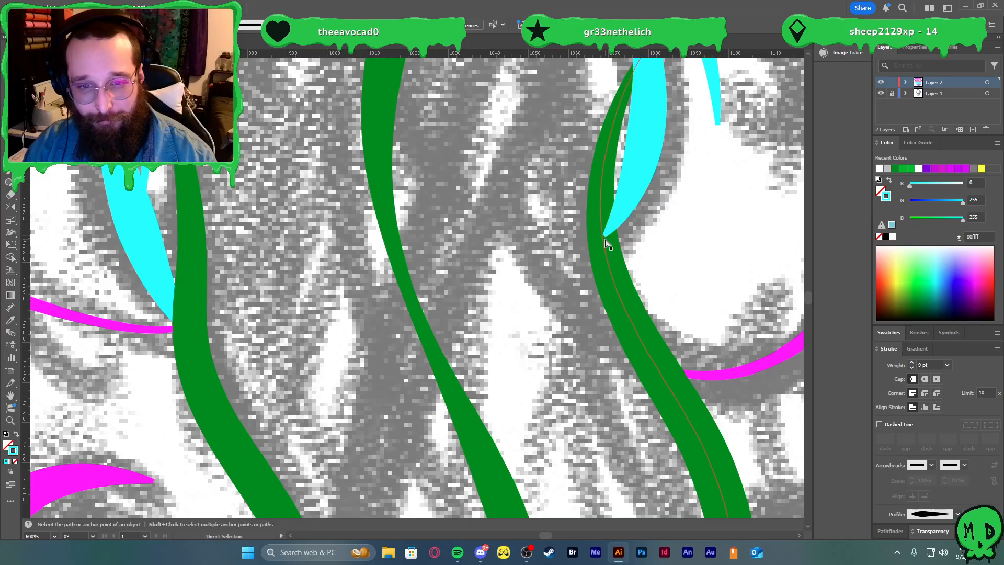
pyautogui.click(604, 236)
pyautogui.moveTo(606, 235); pyautogui.dragTo(616, 234)
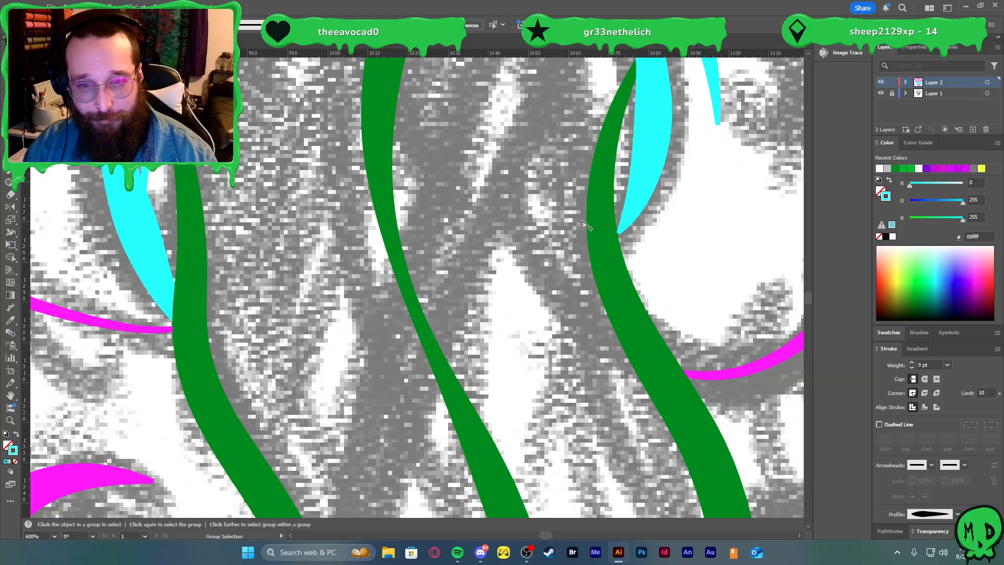
# - Fine-position the cyan fang stroke's tip anchor exactly on the outer border of the green tongue stroke
pyautogui.scroll(4, 674, 277)
pyautogui.scroll(2, 721, 311)
pyautogui.click(719, 268)
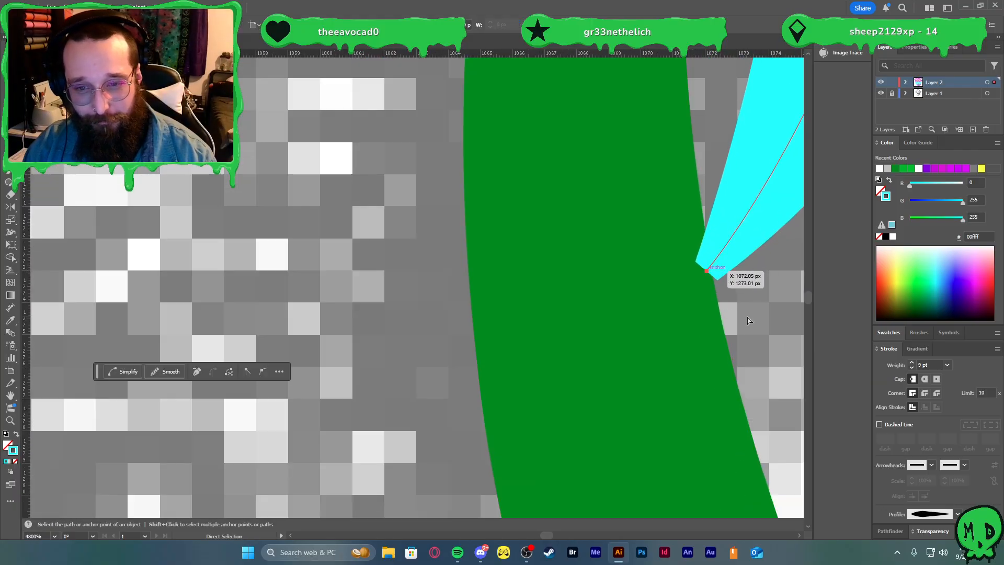
pyautogui.scroll(-7, 726, 277)
pyautogui.scroll(-7, 735, 325)
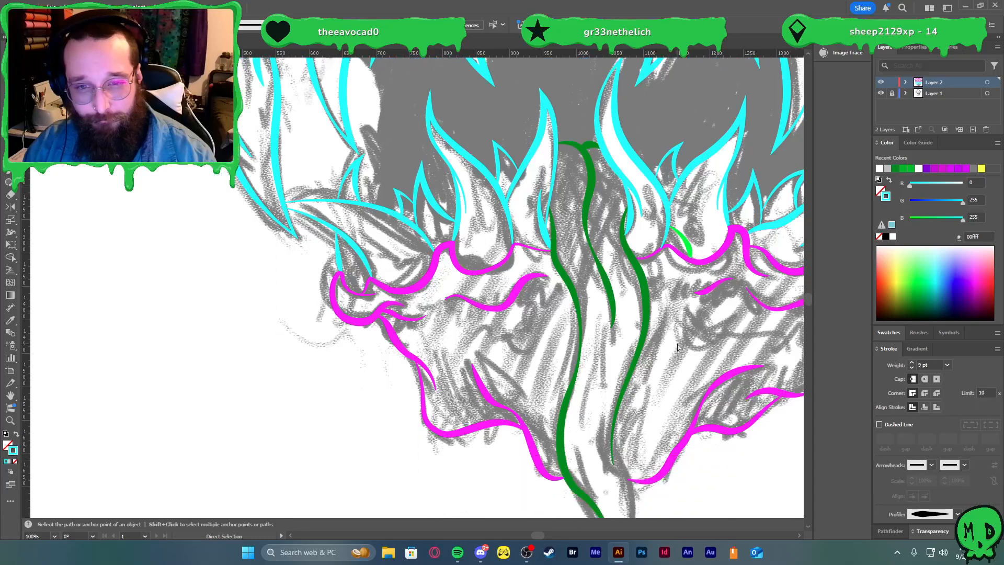
# - Trace the tongue's right edge from inside the lower jaw past the chin down to where the tip forks
pyautogui.scroll(3, 678, 354)
pyautogui.scroll(5, 627, 335)
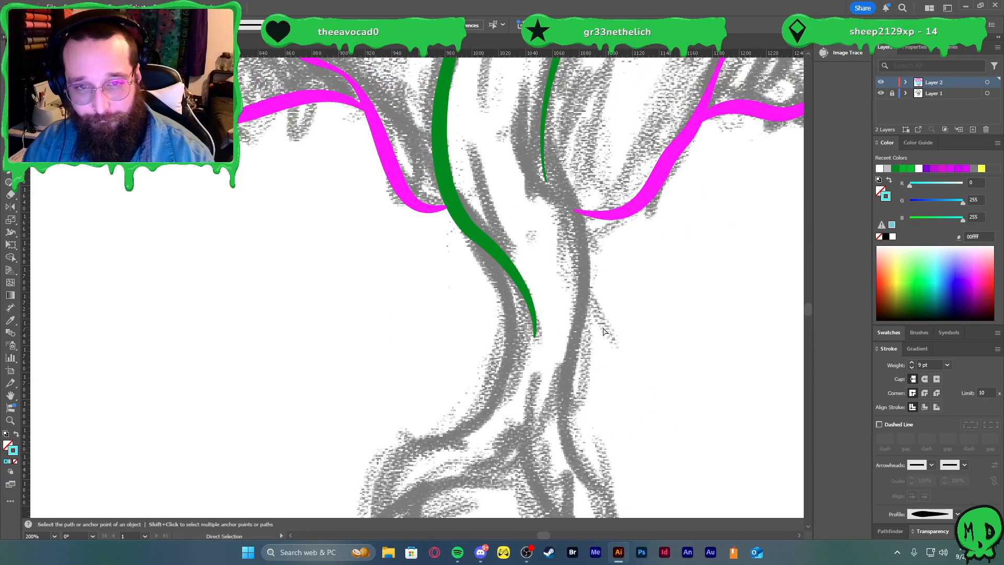
pyautogui.press('p')
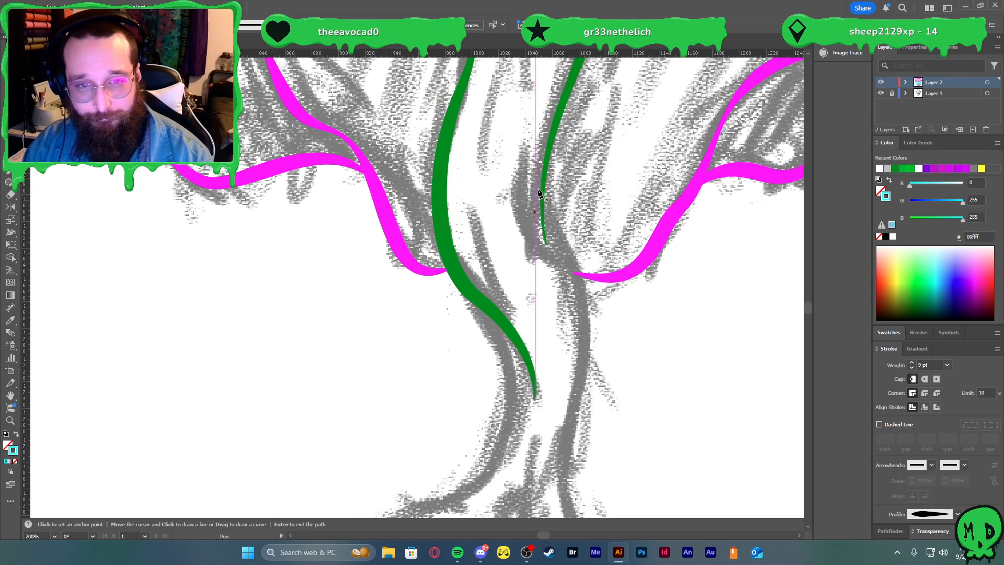
pyautogui.click(520, 135)
pyautogui.moveTo(545, 241); pyautogui.dragTo(576, 273)
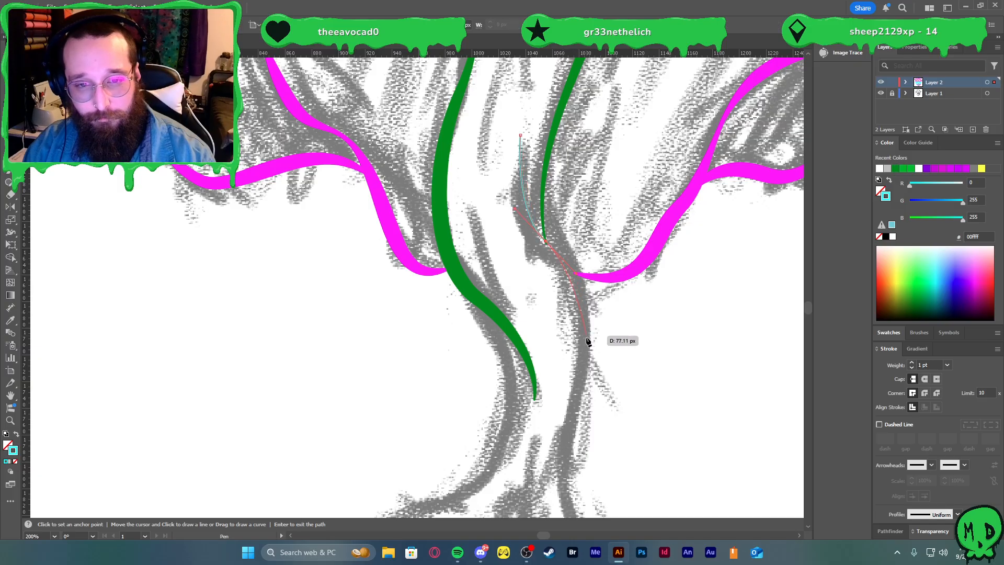
pyautogui.moveTo(587, 340); pyautogui.dragTo(583, 393)
pyautogui.scroll(-2, 574, 403)
pyautogui.scroll(-2, 573, 402)
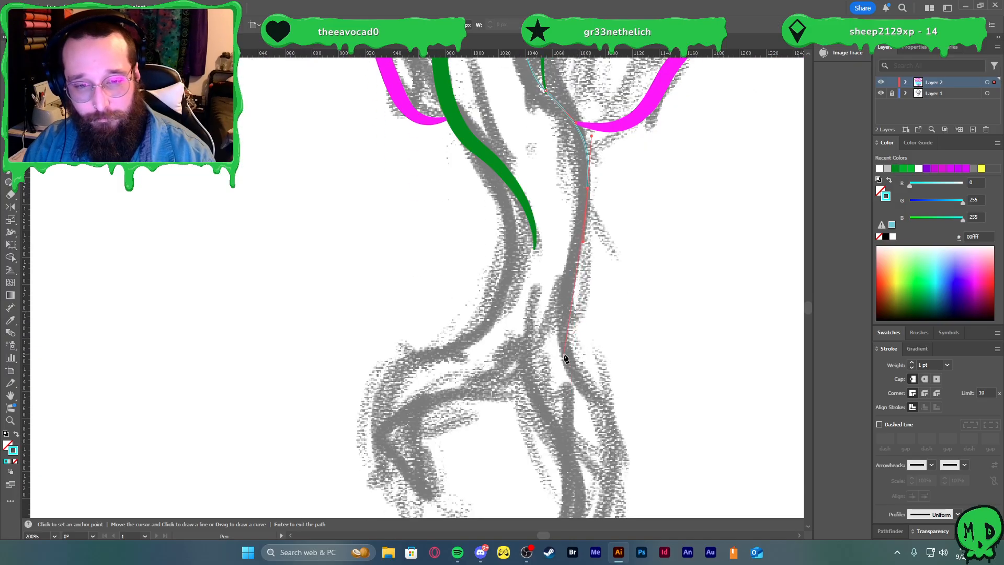
pyautogui.scroll(-2, 583, 403)
pyautogui.scroll(1, 601, 430)
pyautogui.scroll(3, 596, 428)
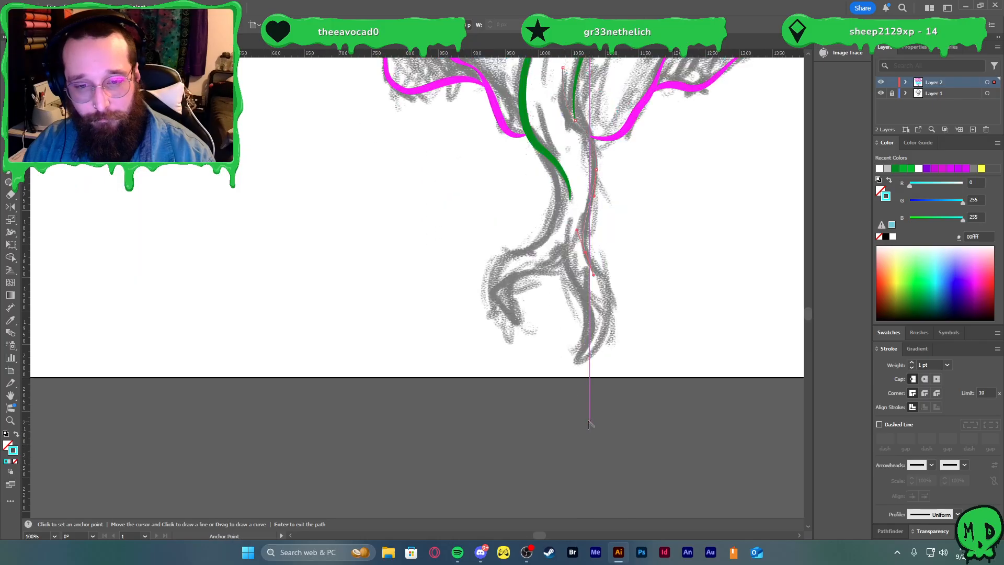
# - Continue the path around the right prong of the forked tongue, down to its point and back up its inner edge past the split
pyautogui.click(611, 330)
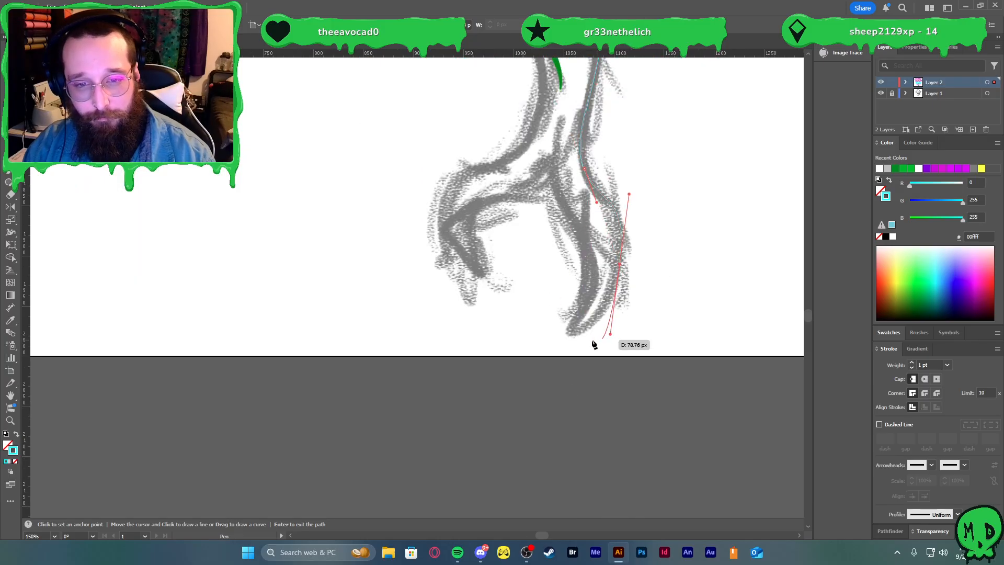
pyautogui.moveTo(564, 328); pyautogui.dragTo(591, 264)
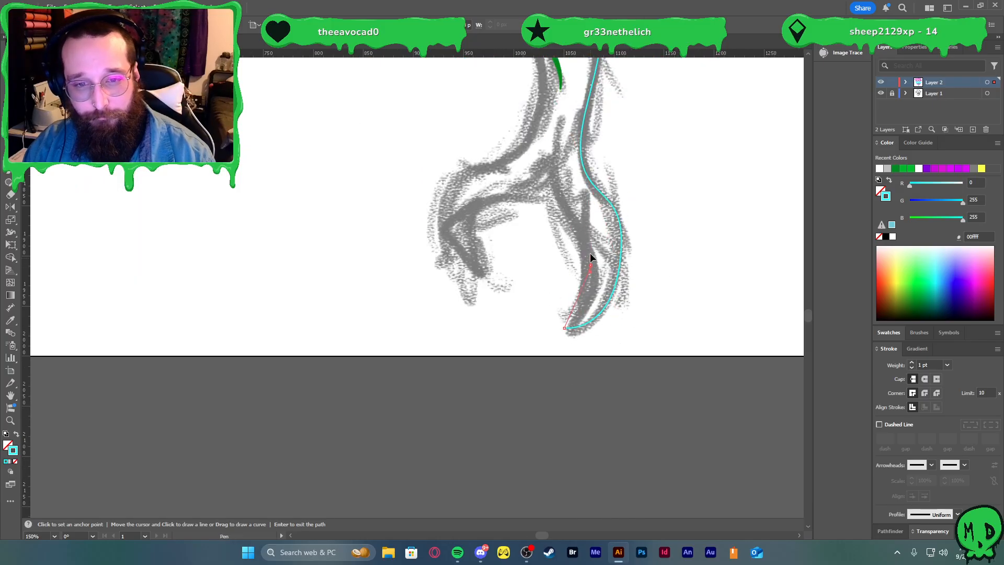
pyautogui.moveTo(583, 168); pyautogui.dragTo(620, 271)
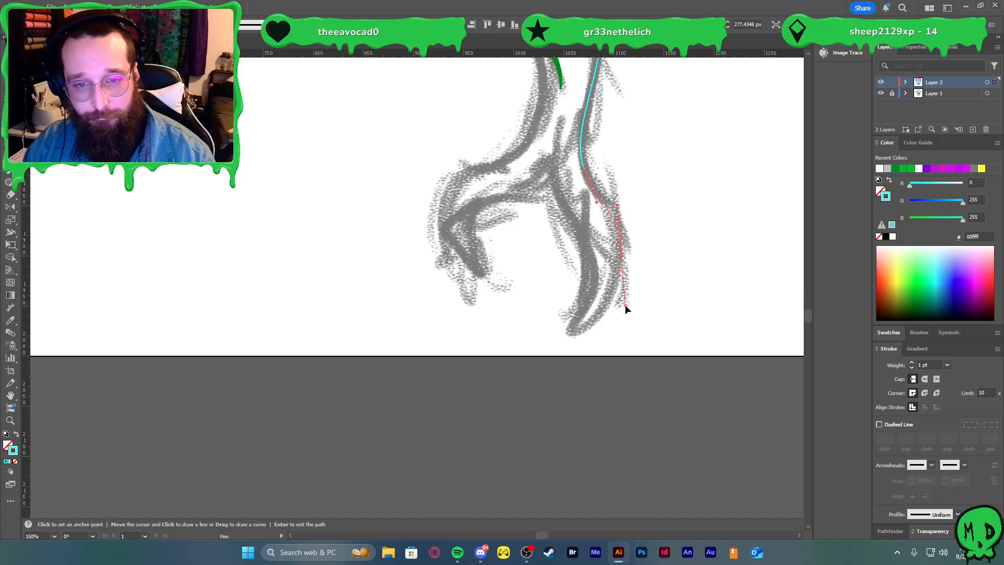
pyautogui.moveTo(560, 330); pyautogui.dragTo(584, 229)
pyautogui.moveTo(555, 195); pyautogui.dragTo(549, 187)
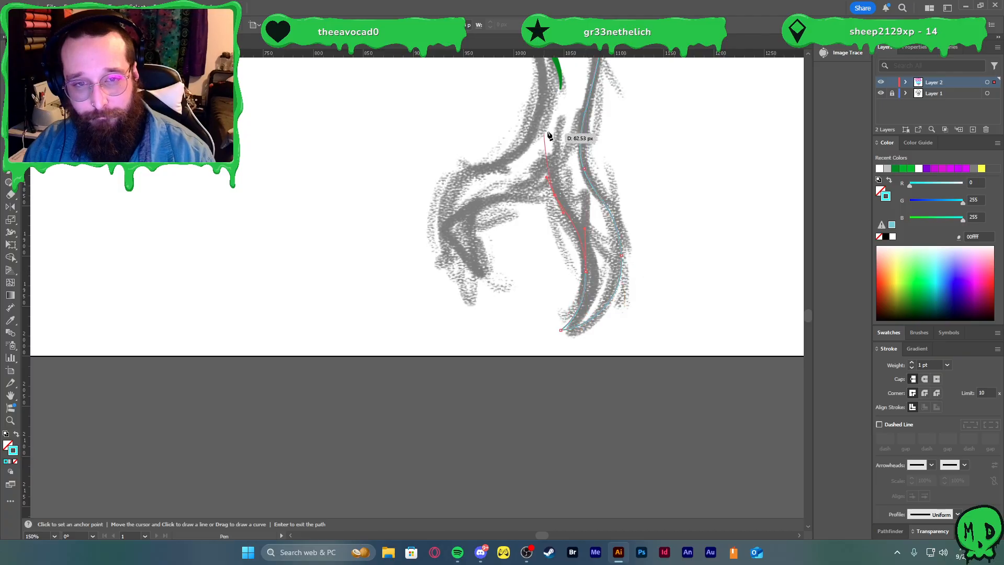
pyautogui.moveTo(558, 120); pyautogui.dragTo(571, 103)
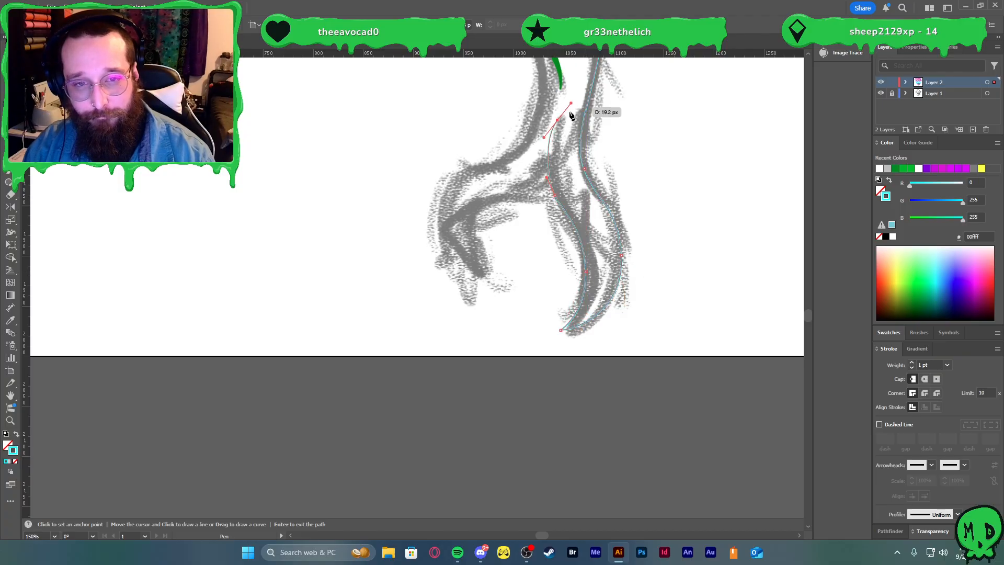
# - Copy the dark-green 11 pt stroke onto the new tongue and prong path and apply the single-bulge tapered width profile
pyautogui.press('v')
pyautogui.scroll(5, 588, 159)
pyautogui.press('i')
pyautogui.click(562, 137)
pyautogui.press('v')
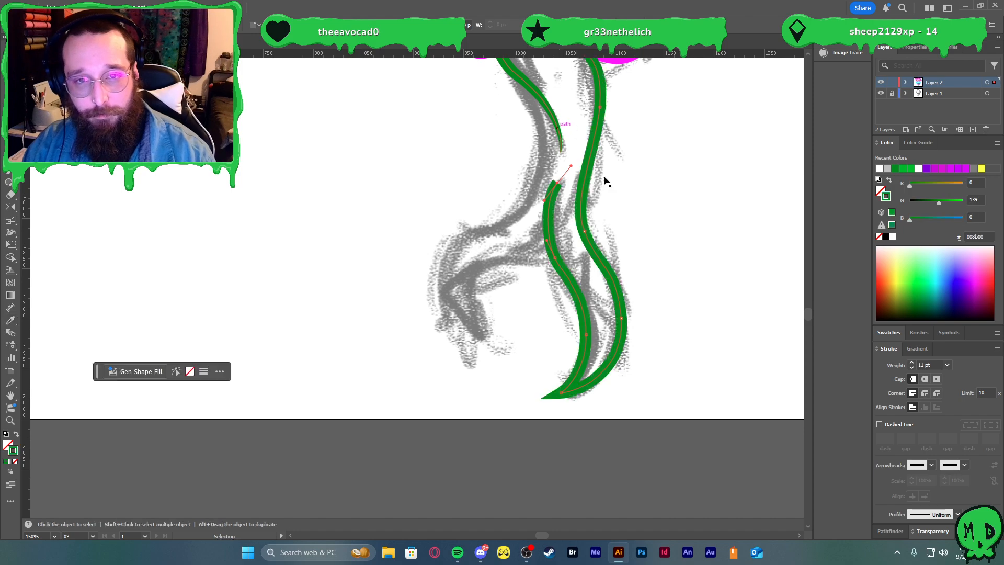
pyautogui.scroll(9, 617, 205)
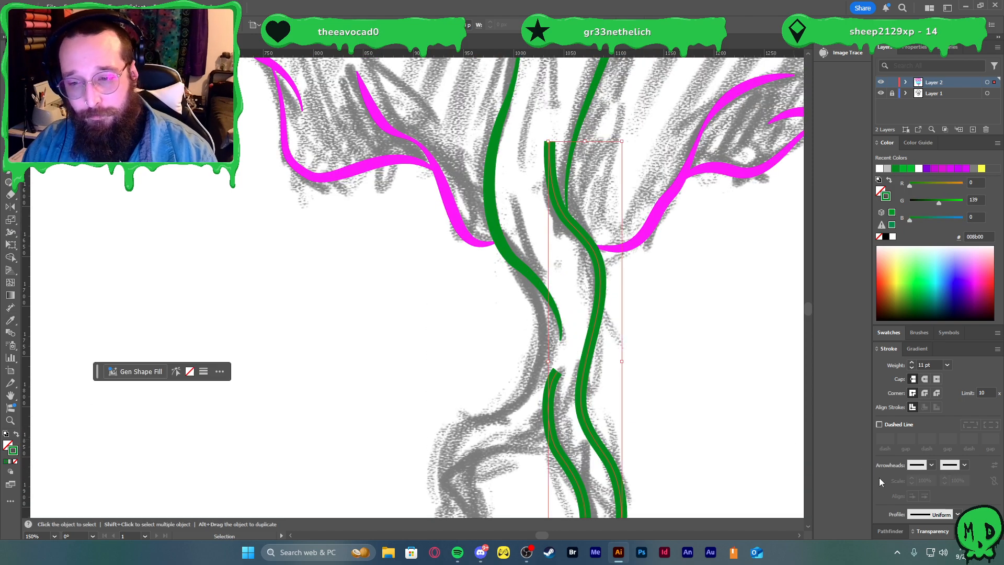
pyautogui.click(958, 514)
pyautogui.click(944, 477)
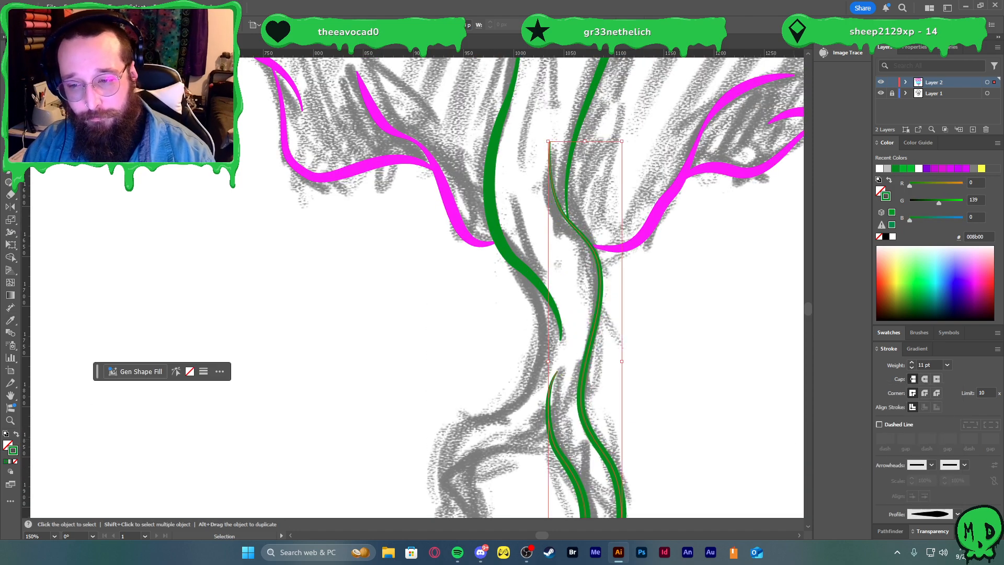
# - Trace the outer edge of the tongue's left prong from the left tongue stroke down the sketched bend toward the hooked tip
pyautogui.click(688, 407)
pyautogui.scroll(-3, 689, 407)
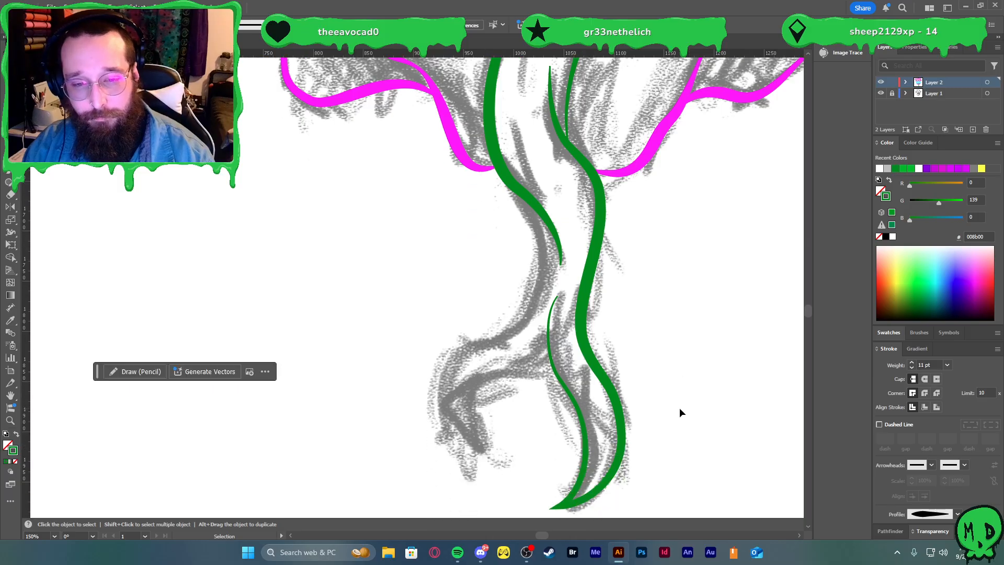
pyautogui.hotkey('ctrl', '-')
pyautogui.scroll(2, 680, 413)
pyautogui.press('p')
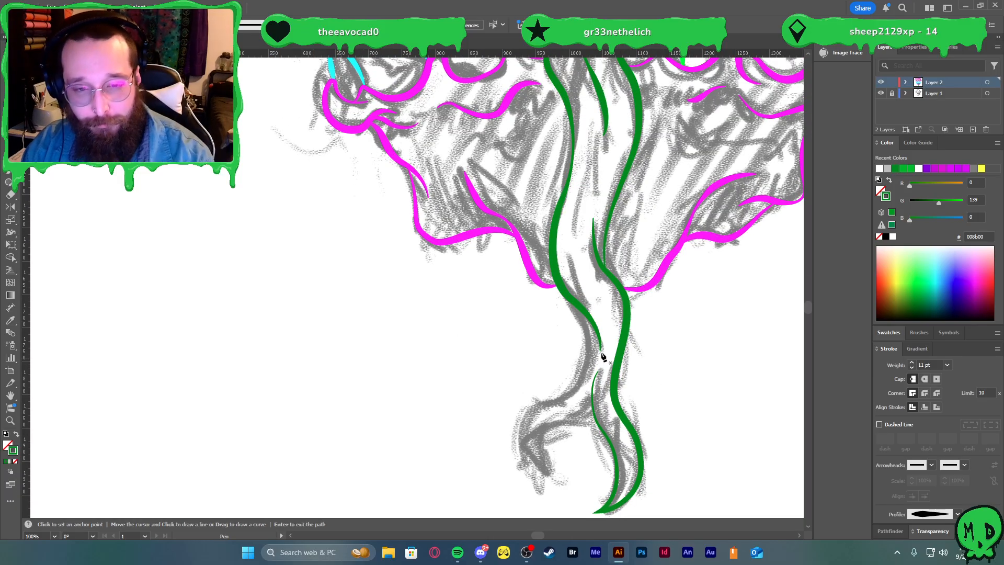
pyautogui.click(582, 307)
pyautogui.keyDown('alt'); pyautogui.scroll(2, 576, 402); pyautogui.keyUp('alt')
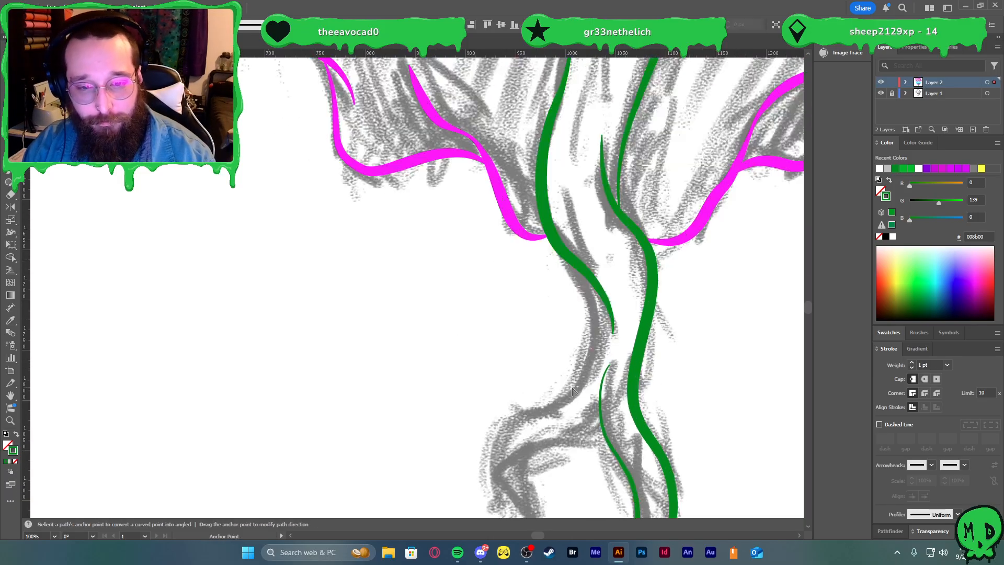
pyautogui.moveTo(580, 358); pyautogui.dragTo(529, 405)
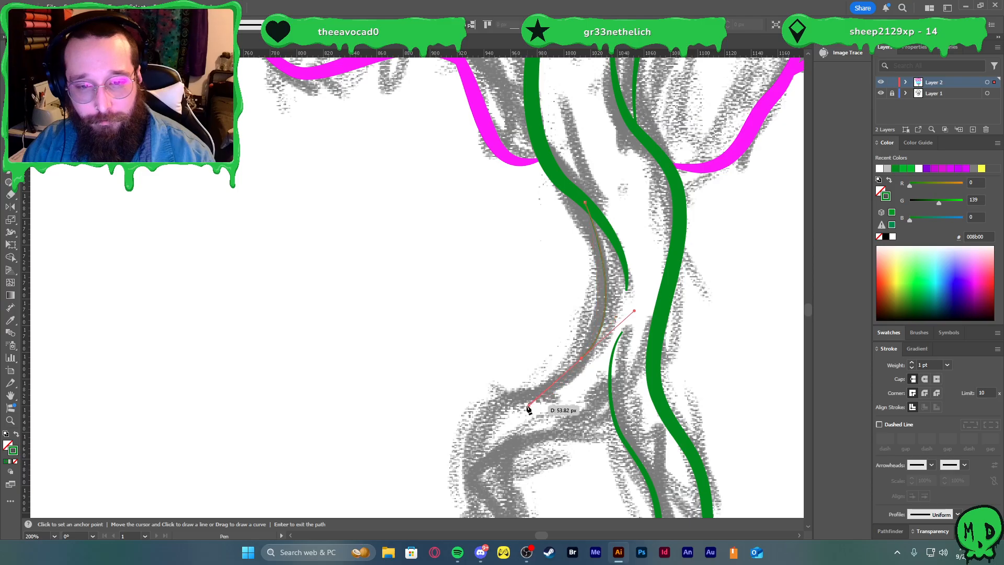
pyautogui.scroll(-2, 456, 437)
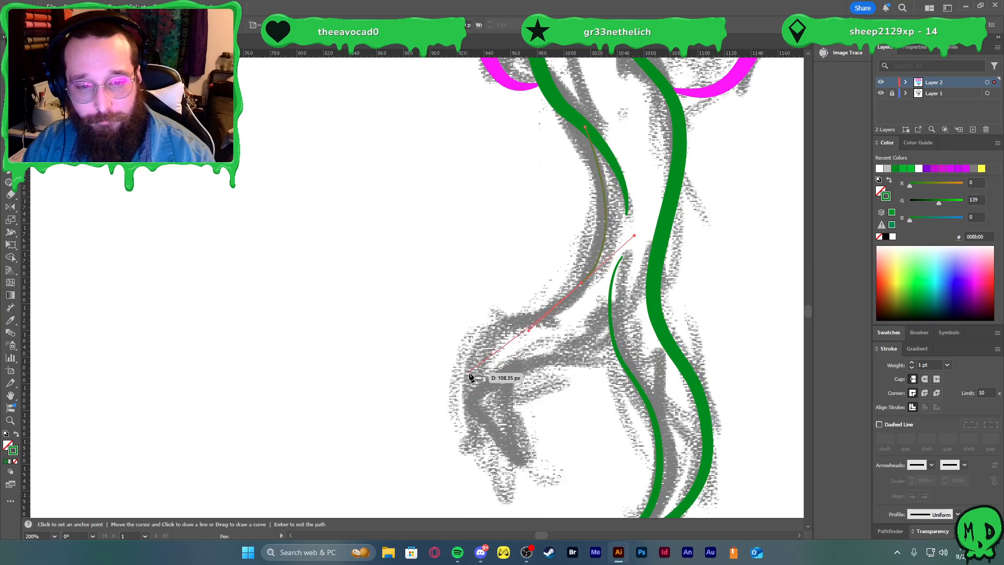
pyautogui.moveTo(468, 372); pyautogui.dragTo(451, 436)
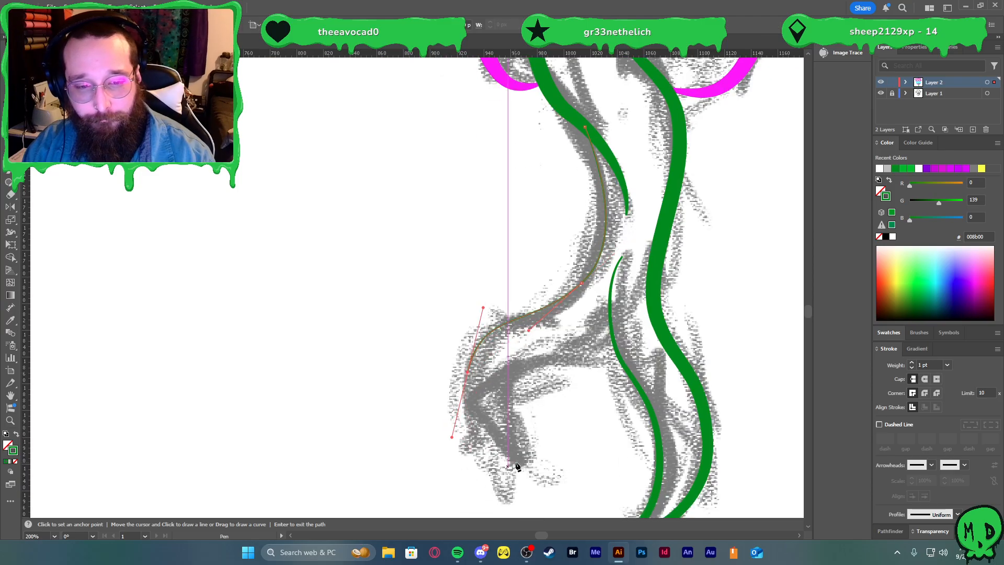
# - Continue the path around the left prong's hooked point and back along its inner edge to the right prong's stroke
pyautogui.moveTo(522, 459); pyautogui.dragTo(532, 346)
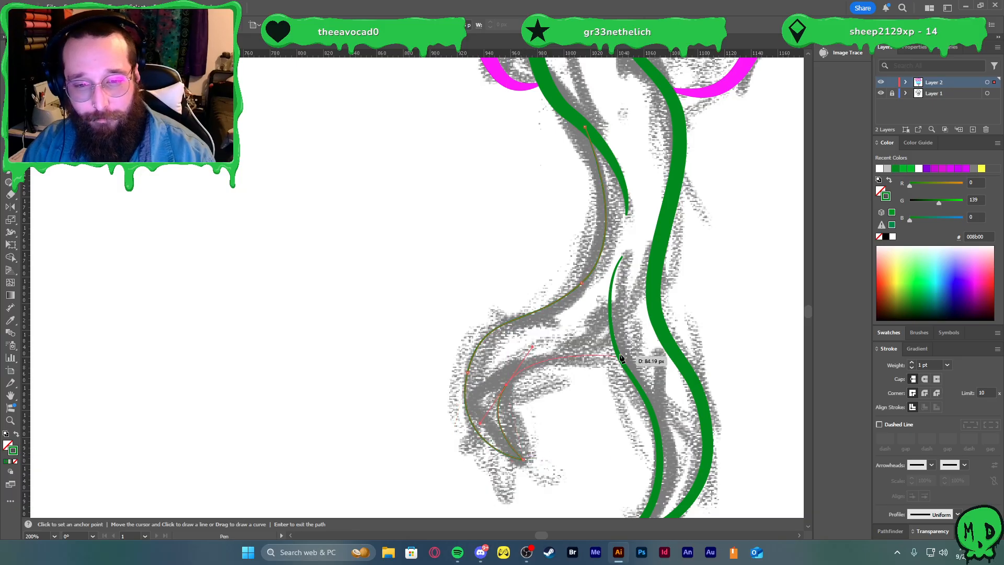
pyautogui.moveTo(613, 344); pyautogui.dragTo(625, 301)
pyautogui.press('v')
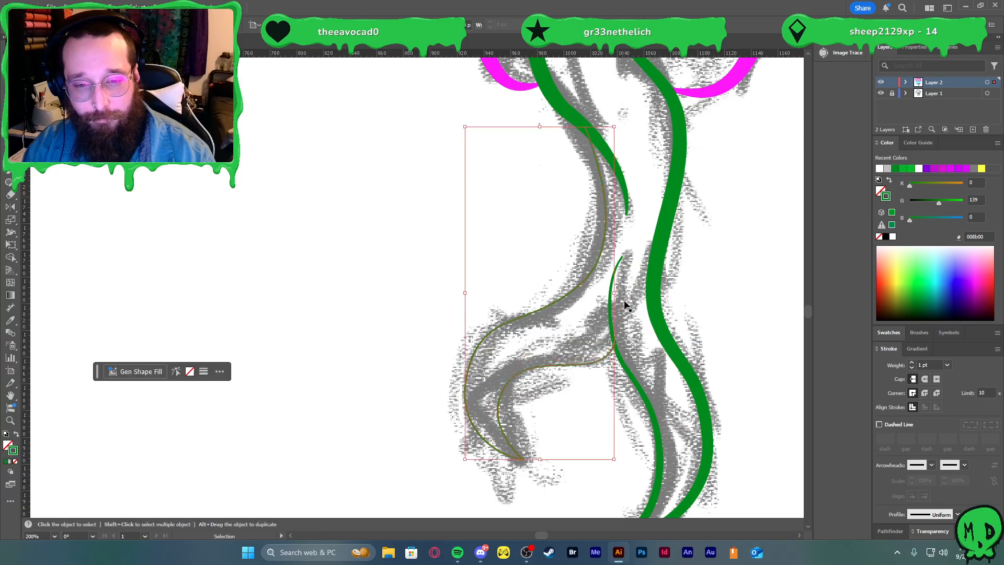
# - Copy the dark-green 11 pt stroke onto the left prong path and apply the tapered width profile, flipped along the path
pyautogui.press('i')
pyautogui.scroll(3, 634, 315)
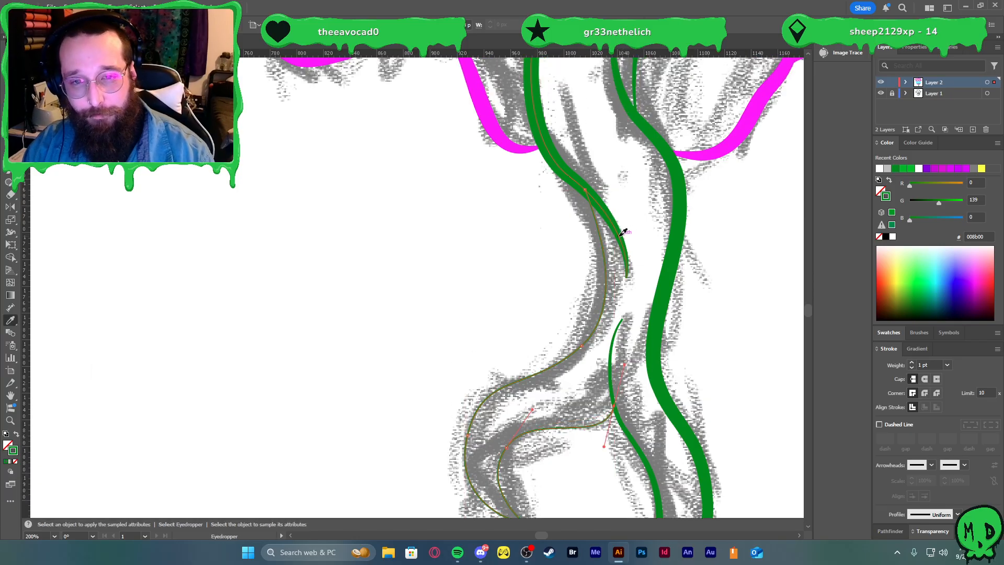
pyautogui.click(623, 232)
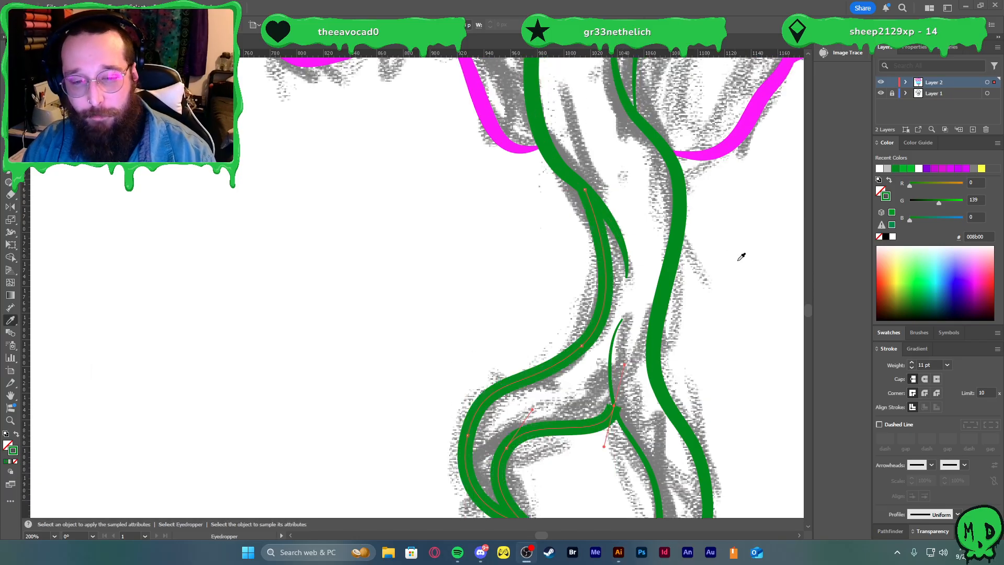
pyautogui.click(957, 514)
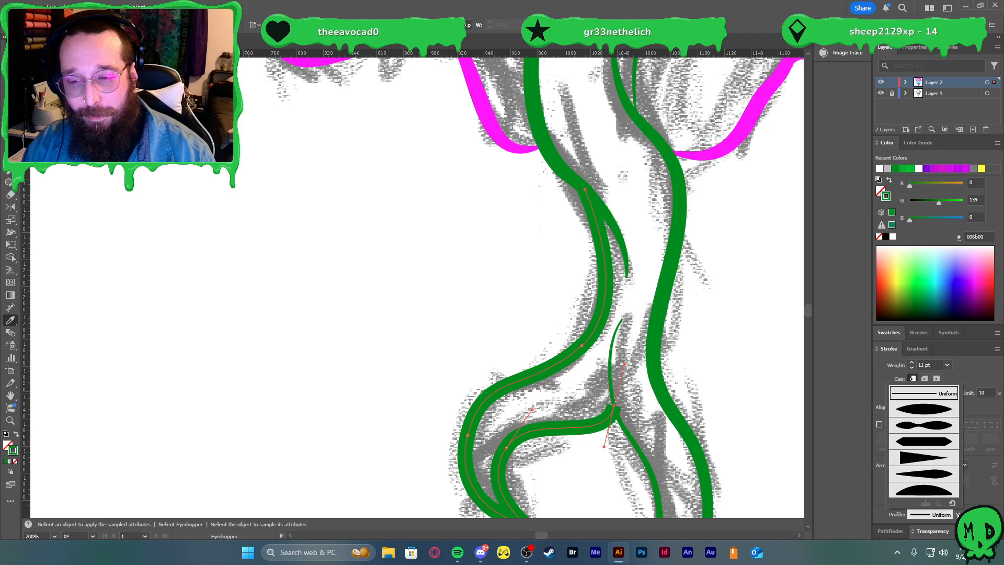
pyautogui.click(932, 479)
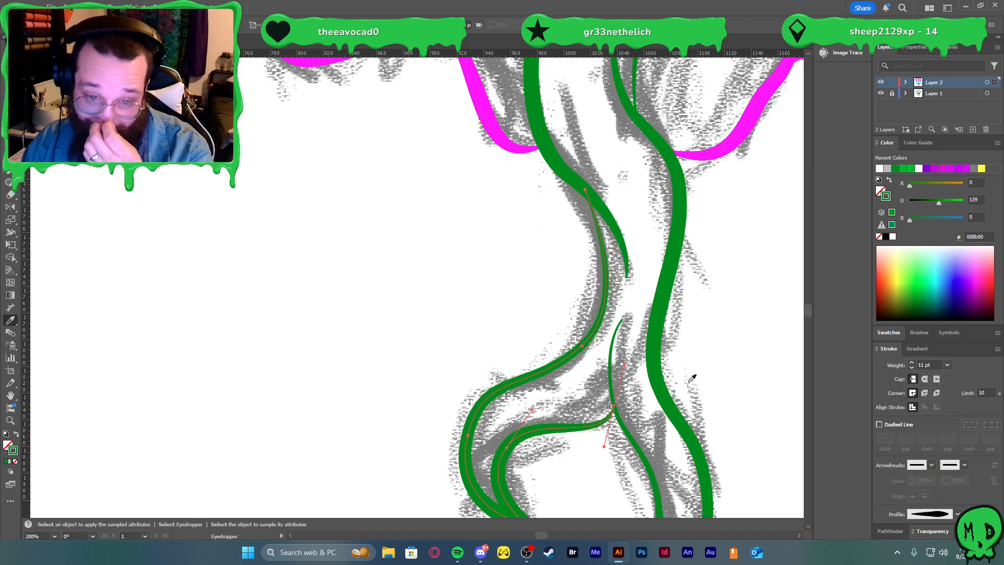
pyautogui.click(973, 514)
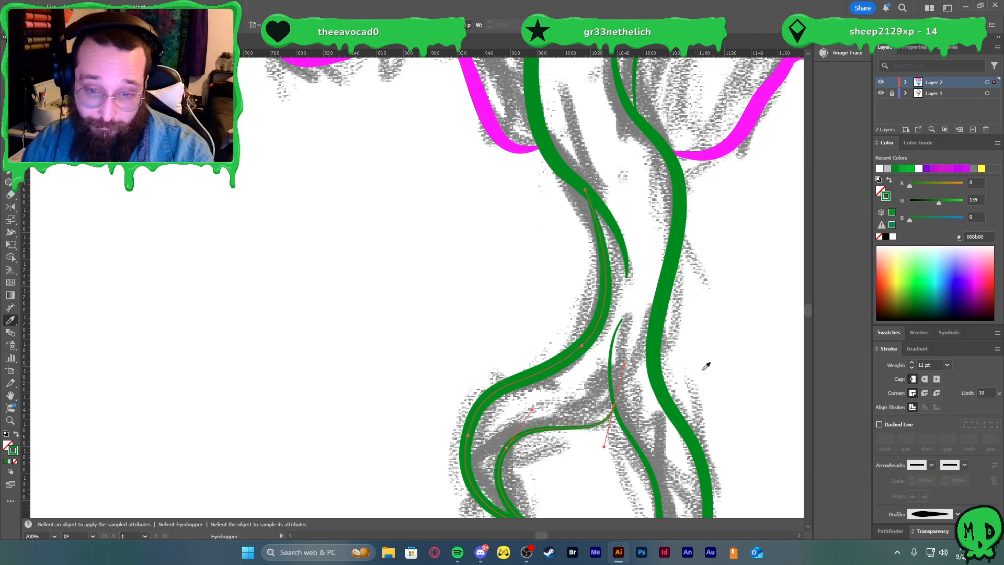
pyautogui.press('v')
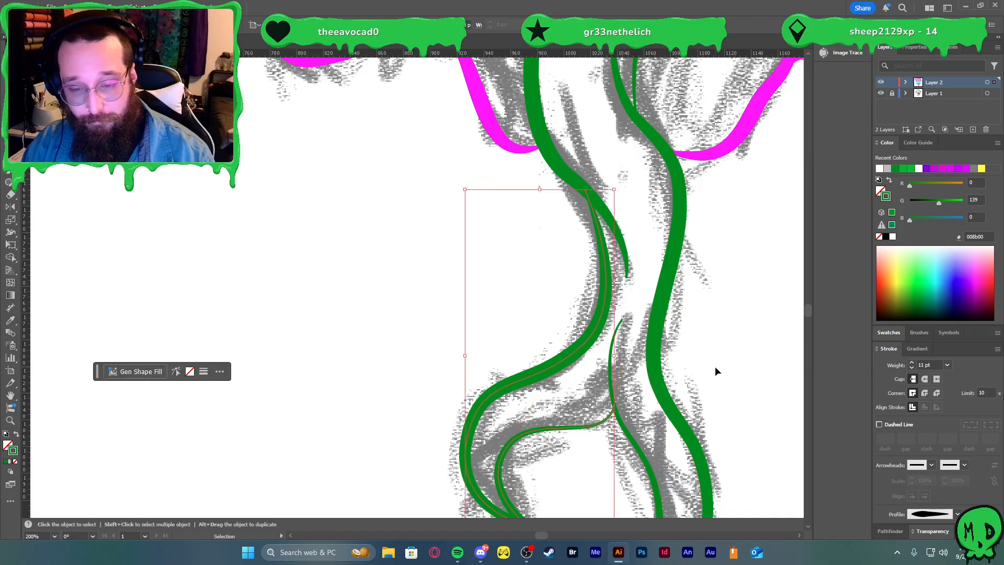
pyautogui.click(714, 366)
# - Trace the sketched wrinkle in the lower jaw, right of the tongue, as a shallow S-curve using the existing magenta stroke color
pyautogui.hotkey('ctrl', '0')
pyautogui.scroll(5, 412, 440)
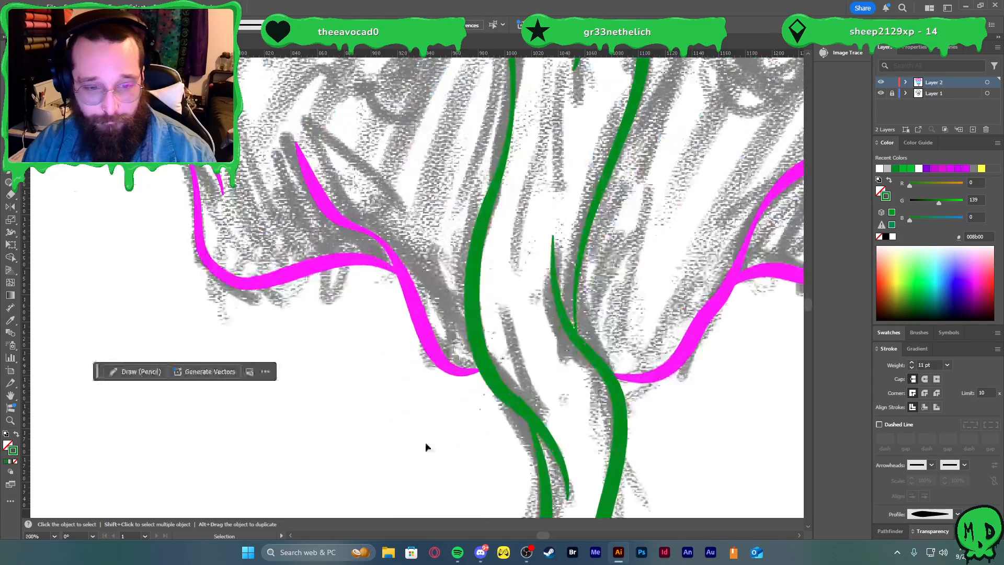
pyautogui.scroll(-2, 633, 403)
pyautogui.scroll(2, 687, 356)
pyautogui.scroll(-2, 617, 344)
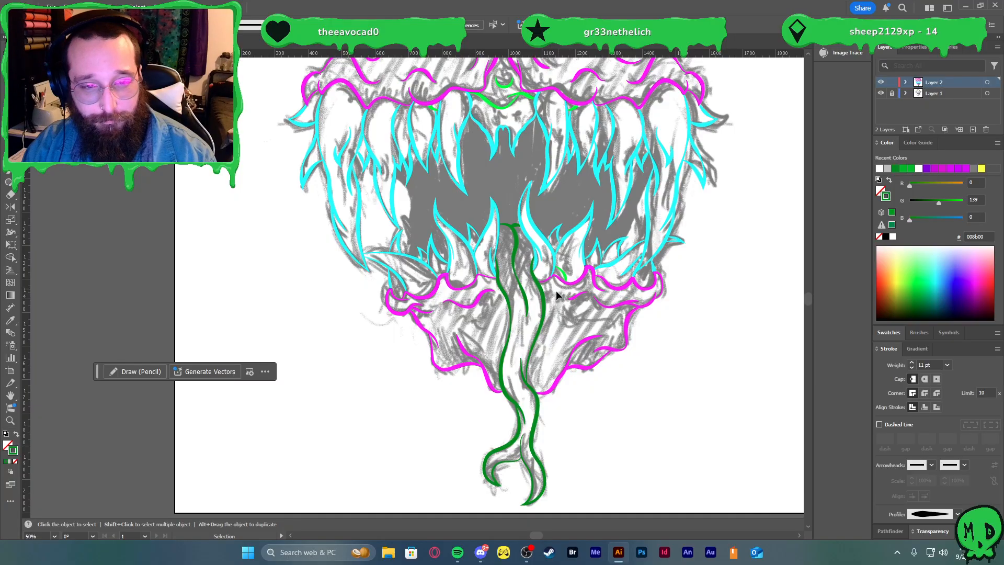
pyautogui.scroll(1, 559, 308)
pyautogui.scroll(2, 575, 363)
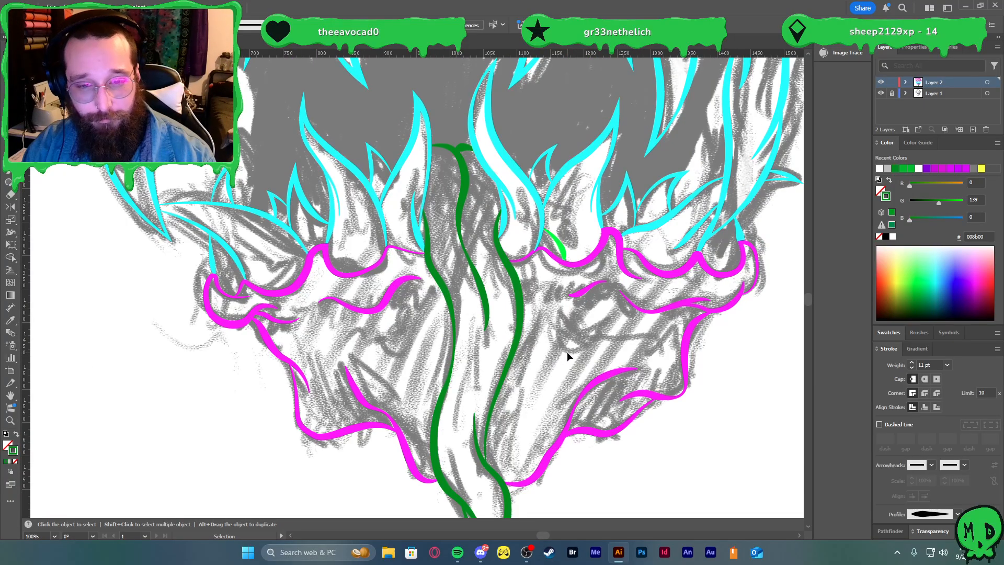
pyautogui.click(605, 375)
pyautogui.press('p')
pyautogui.click(563, 325)
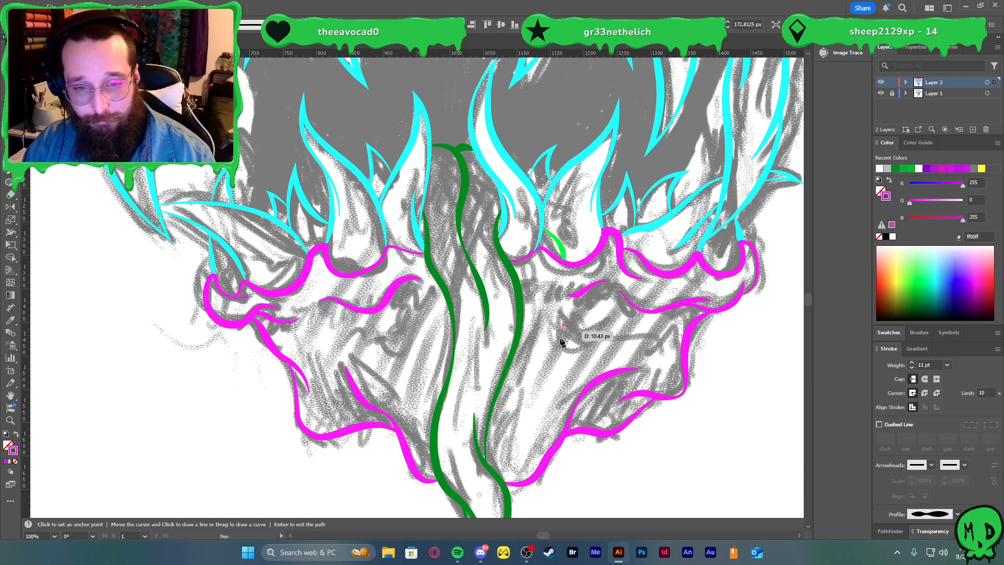
pyautogui.moveTo(561, 341); pyautogui.dragTo(589, 345)
pyautogui.hotkey('ctrl', 'z')
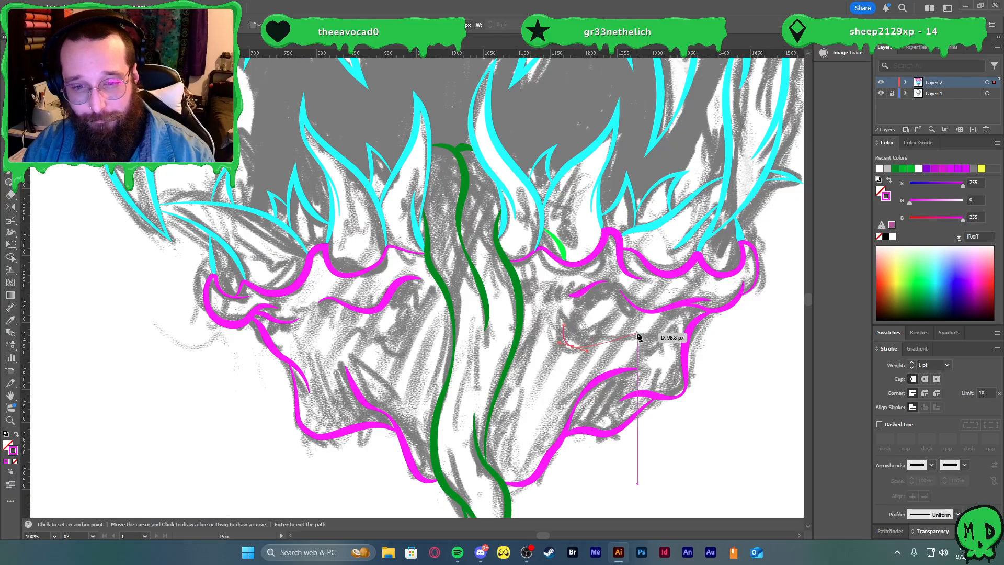
pyautogui.moveTo(650, 337); pyautogui.dragTo(690, 362)
pyautogui.press('v')
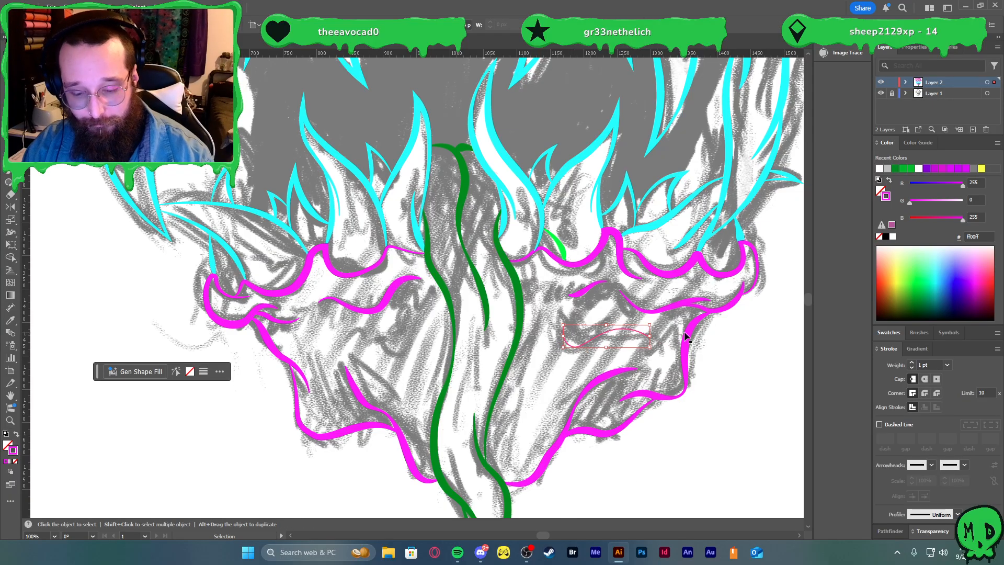
# - Copy the magenta 8 pt stroke onto the right jaw wrinkle and give it a tapered width profile
pyautogui.press('i')
pyautogui.click(632, 295)
pyautogui.press('v')
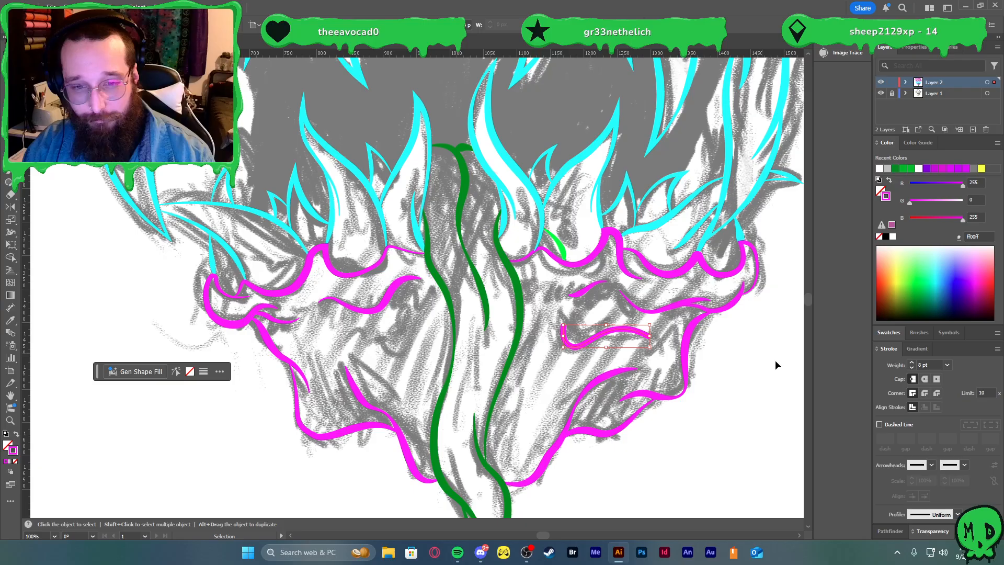
pyautogui.click(954, 515)
pyautogui.click(922, 400)
pyautogui.click(736, 469)
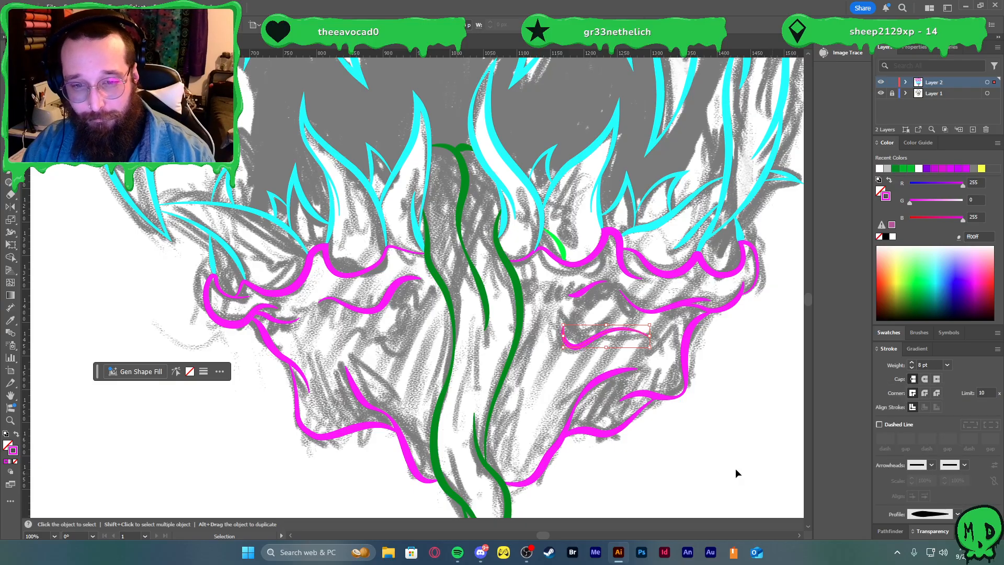
# - Trace a hooked wrinkle curve in the lower jaw just left of the tongue
pyautogui.hscroll(-5, 534, 403)
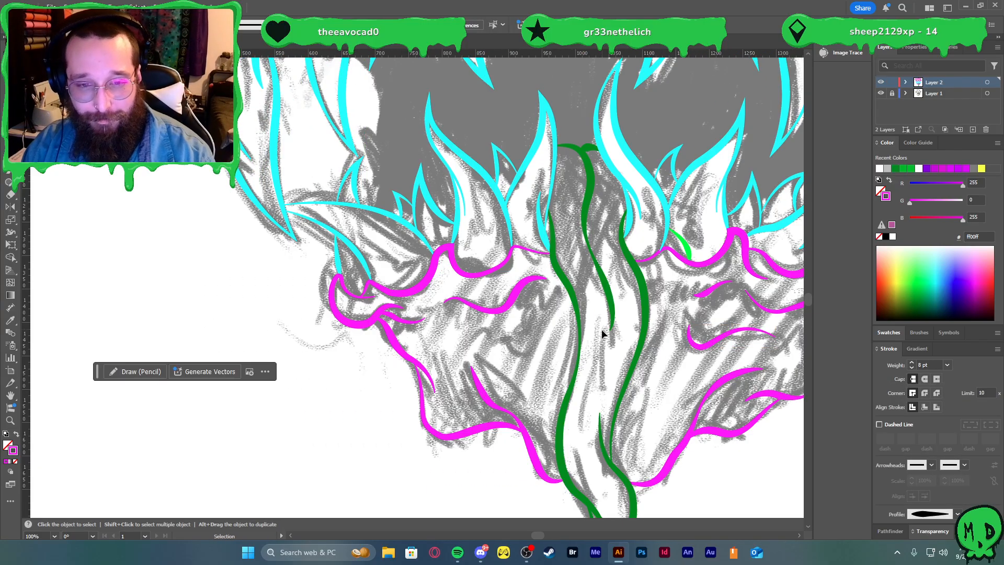
pyautogui.press('p')
pyautogui.click(512, 337)
pyautogui.moveTo(538, 352); pyautogui.dragTo(584, 311)
pyautogui.press('v')
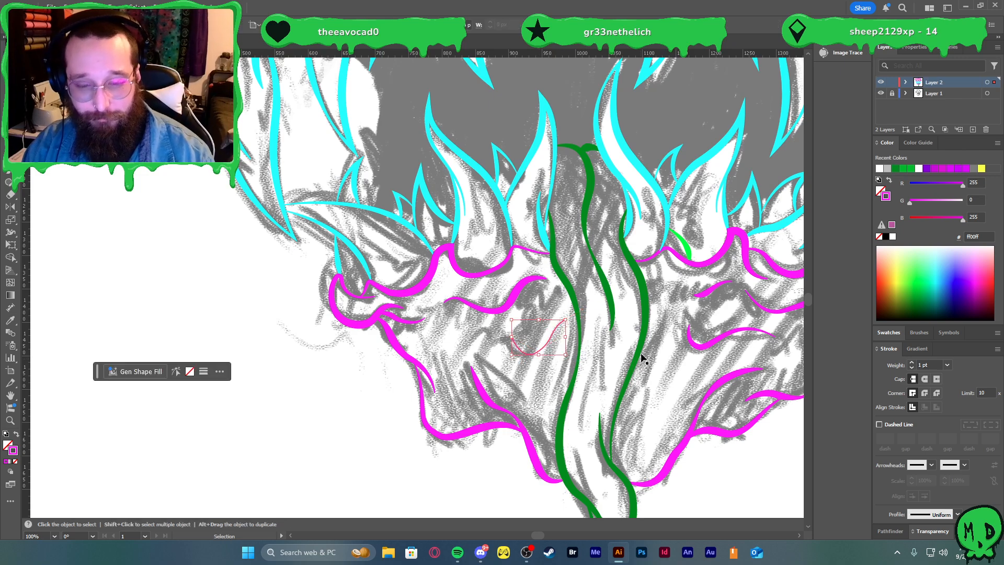
# - Copy the magenta 8 pt stroke onto the wrinkle left of the tongue and apply the tapered width profile
pyautogui.press('i')
pyautogui.click(725, 335)
pyautogui.press('v')
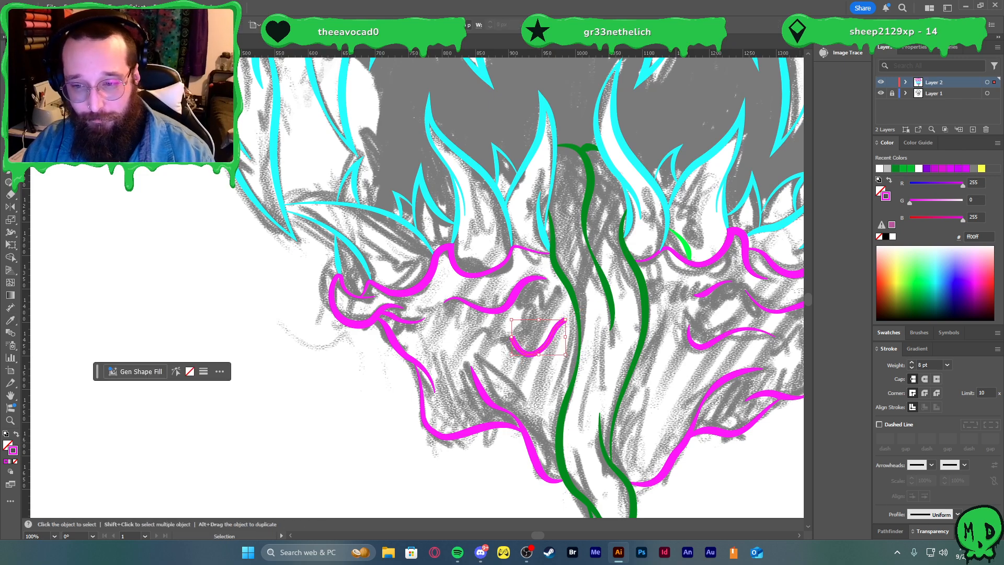
pyautogui.click(960, 512)
pyautogui.click(920, 479)
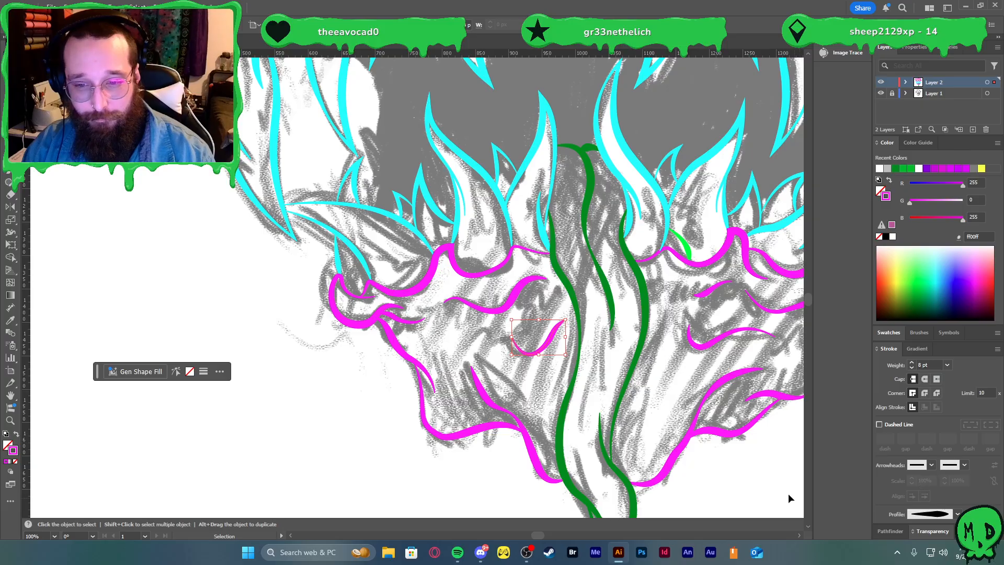
pyautogui.click(719, 460)
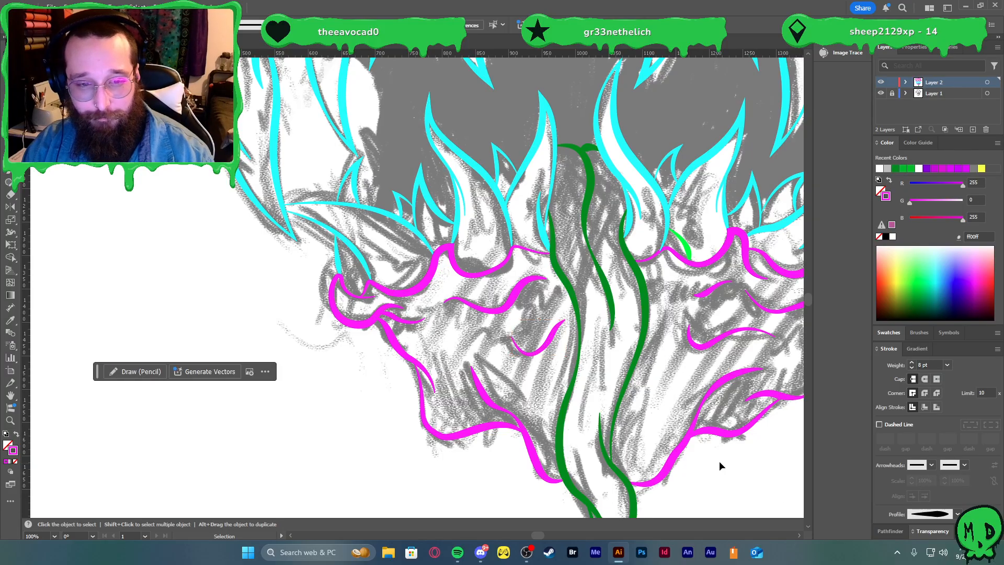
# - Trace a small U-shaped wrinkle near the lower jaw's left edge
pyautogui.scroll(-1, 719, 460)
pyautogui.moveTo(763, 465); pyautogui.dragTo(688, 454)
pyautogui.scroll(3, 450, 387)
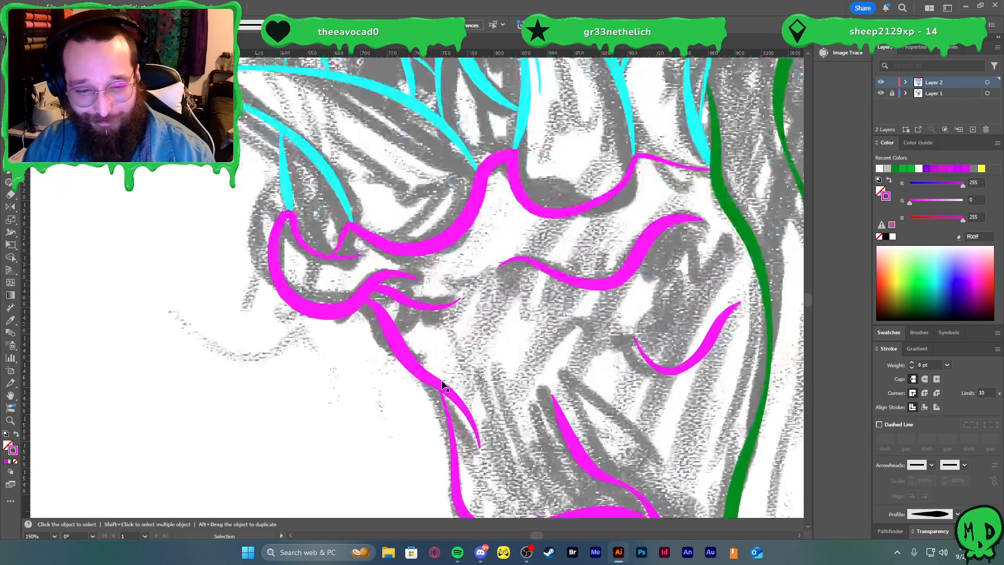
pyautogui.press('p')
pyautogui.click(465, 360)
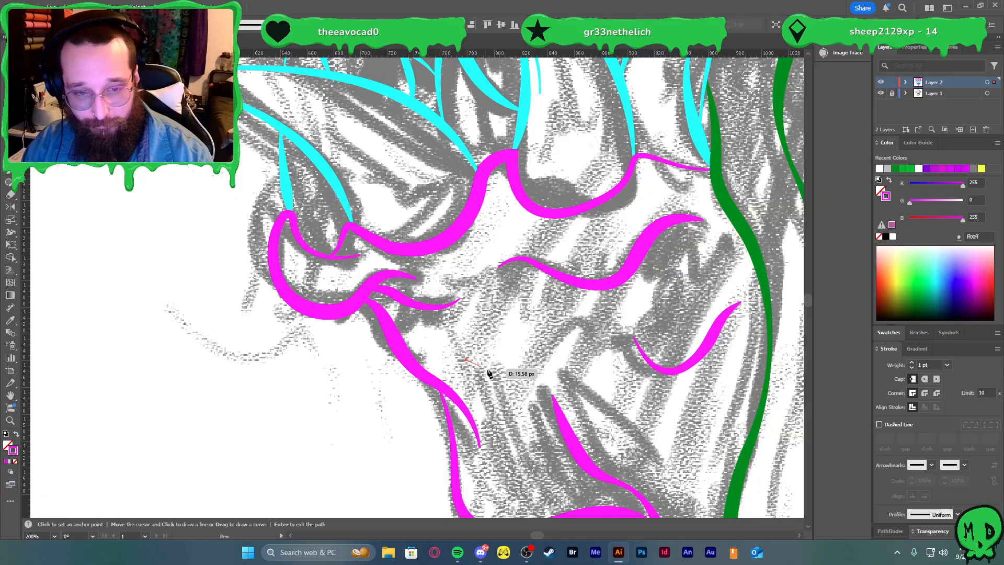
pyautogui.moveTo(509, 367); pyautogui.dragTo(510, 366)
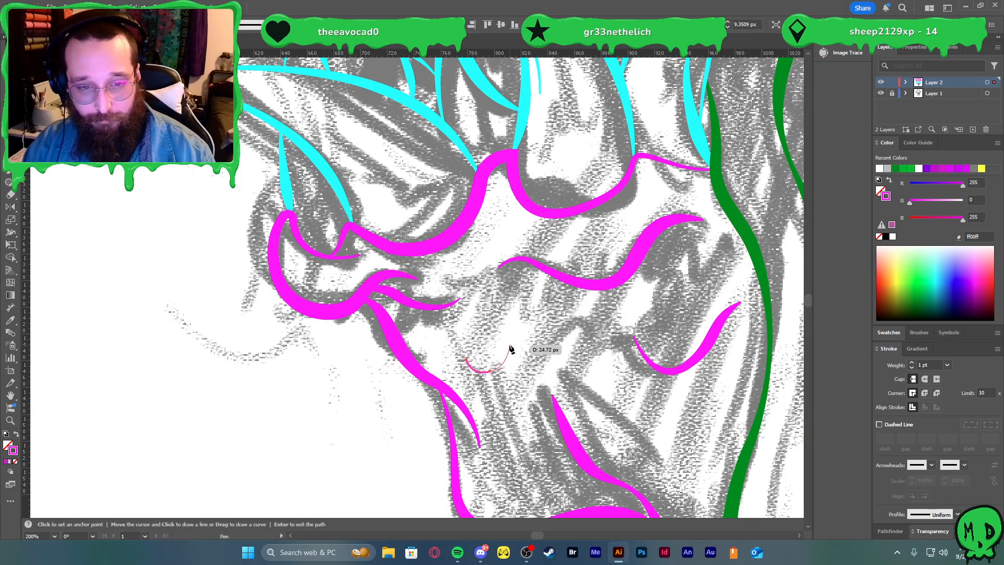
pyautogui.press('Return')
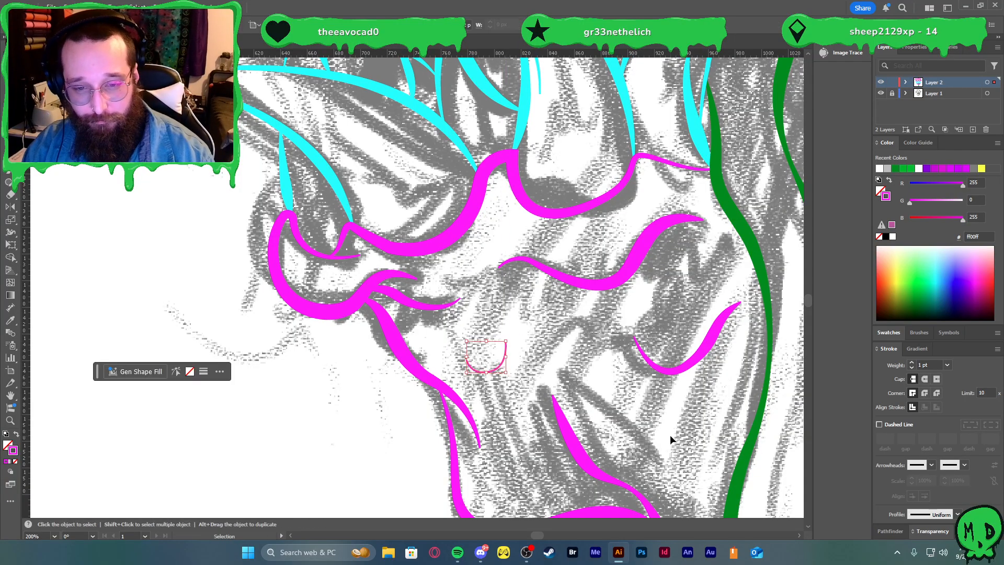
# - Copy the magenta 8 pt stroke onto the small U-shaped wrinkle and apply the elliptical width profile tapered at both ends
pyautogui.press('i')
pyautogui.click(681, 371)
pyautogui.press('v')
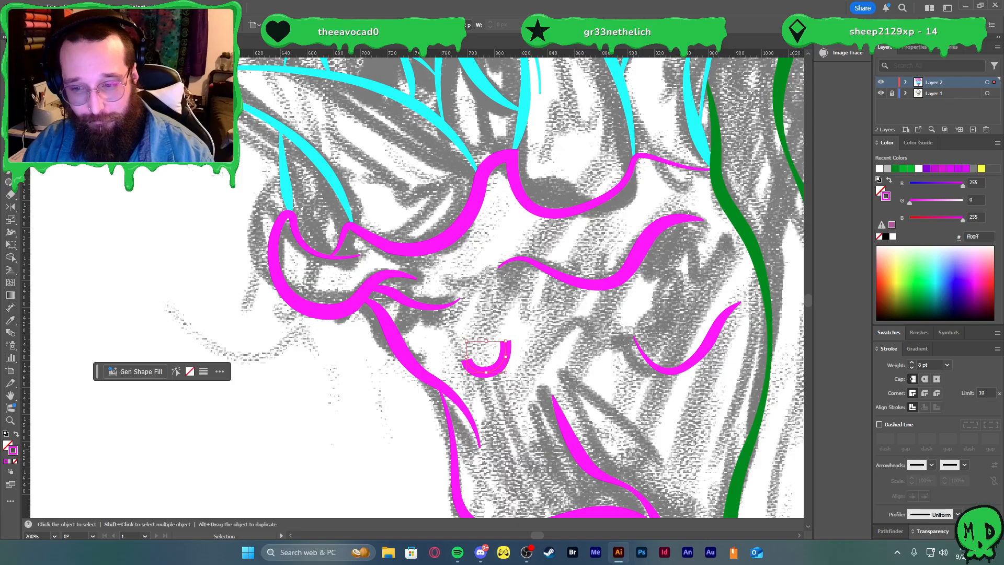
pyautogui.click(958, 514)
pyautogui.click(931, 417)
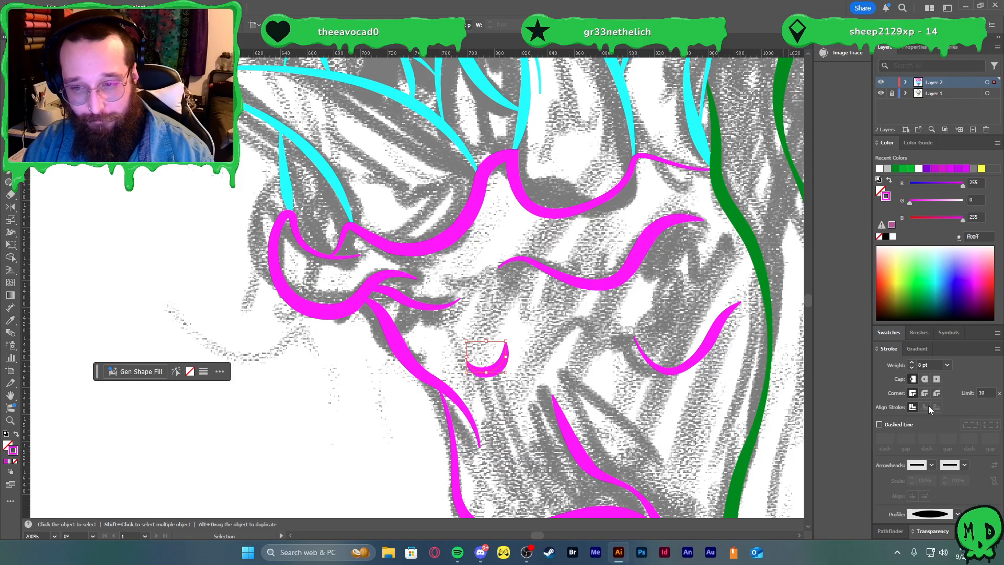
# - Reduce the small U-shaped wrinkle's stroke weight to 5 pt and fit the whole artboard in view
pyautogui.click(911, 368)
pyautogui.click(910, 368)
pyautogui.click(911, 368)
pyautogui.click(633, 420)
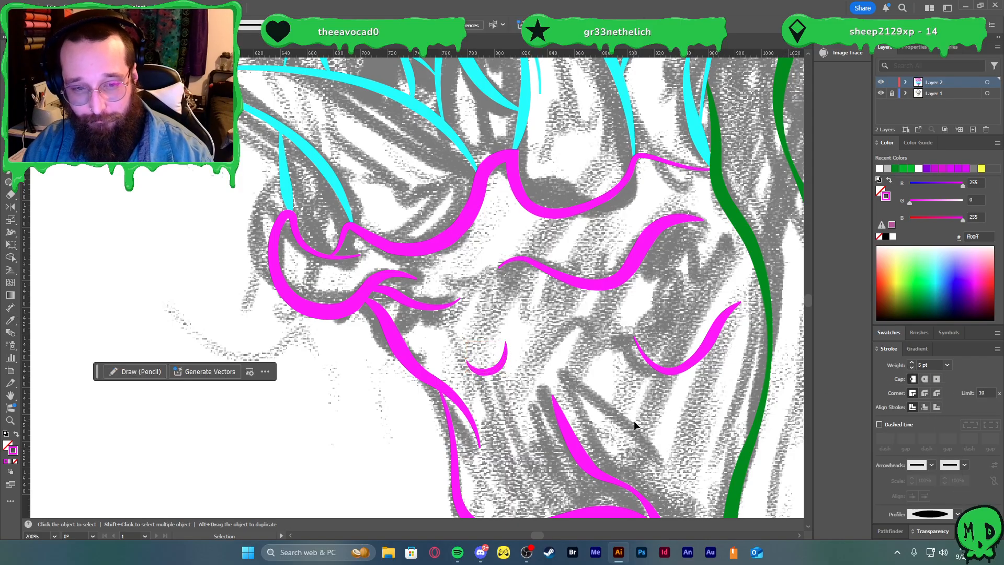
pyautogui.press('a')
pyautogui.press('v')
pyautogui.hotkey('ctrl', '0')
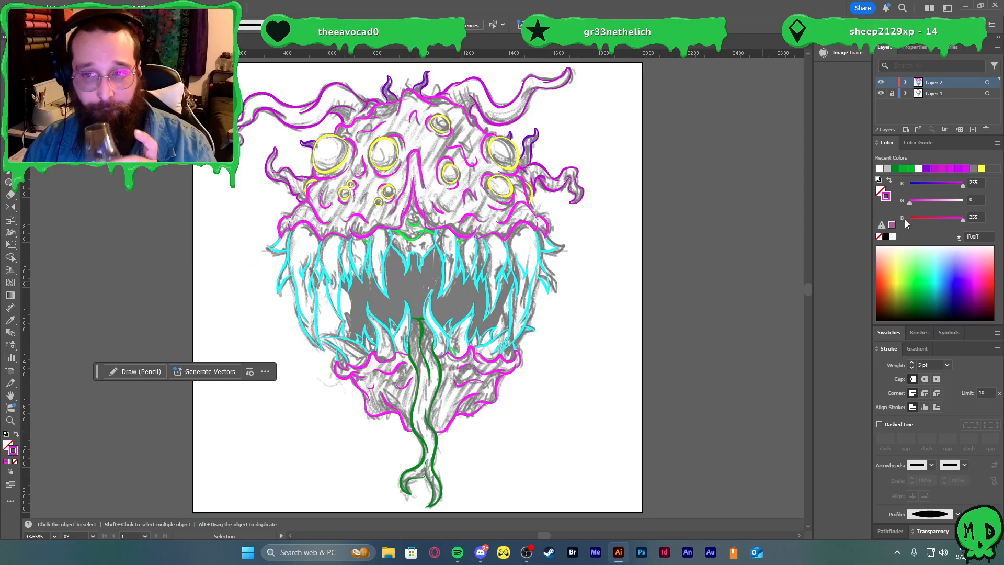
# - Hide the sketch layer to examine the line art around the mouth, and restore the sketch's visibility
pyautogui.click(881, 93)
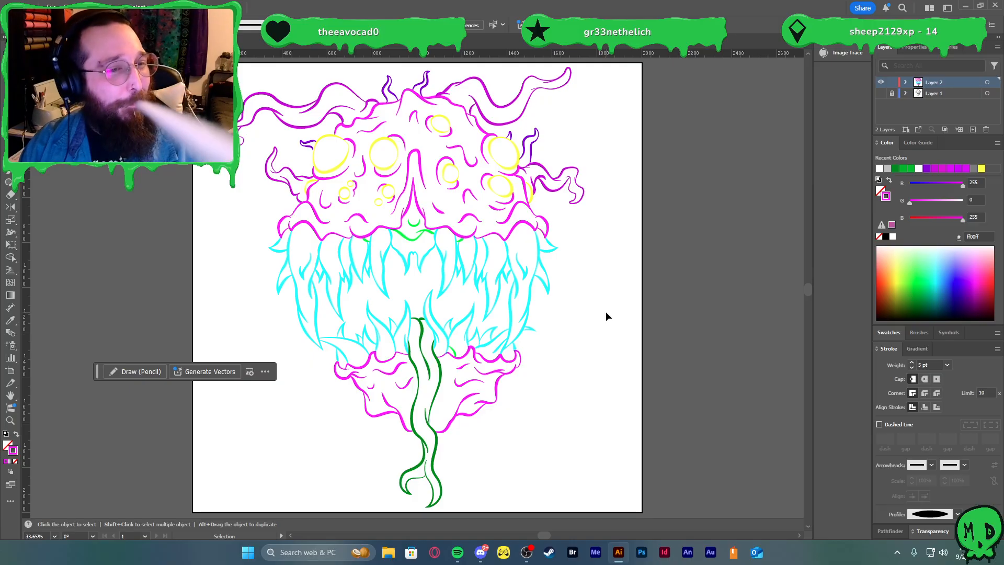
pyautogui.scroll(1, 377, 327)
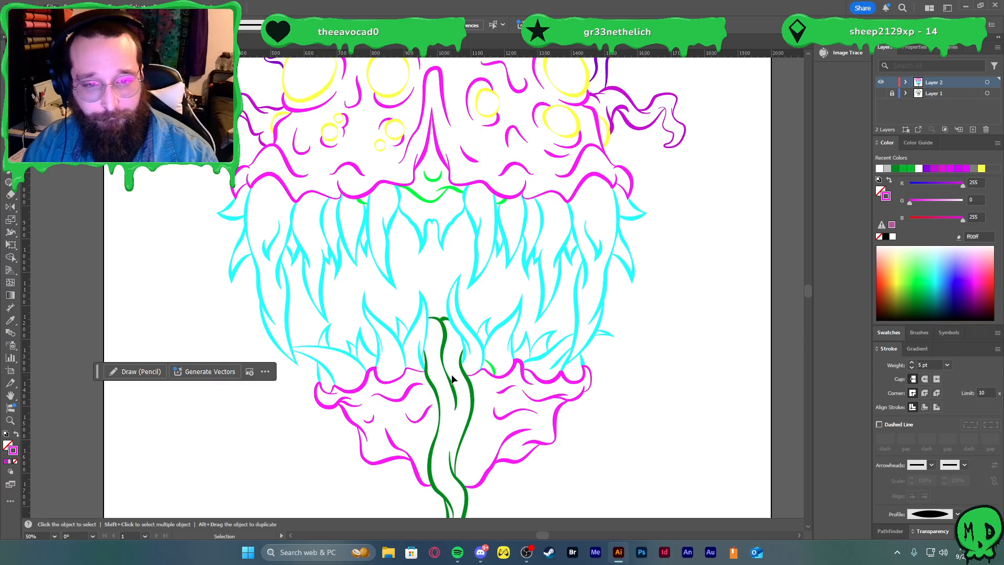
pyautogui.scroll(-1, 613, 356)
pyautogui.scroll(1, 510, 331)
pyautogui.scroll(1, 341, 295)
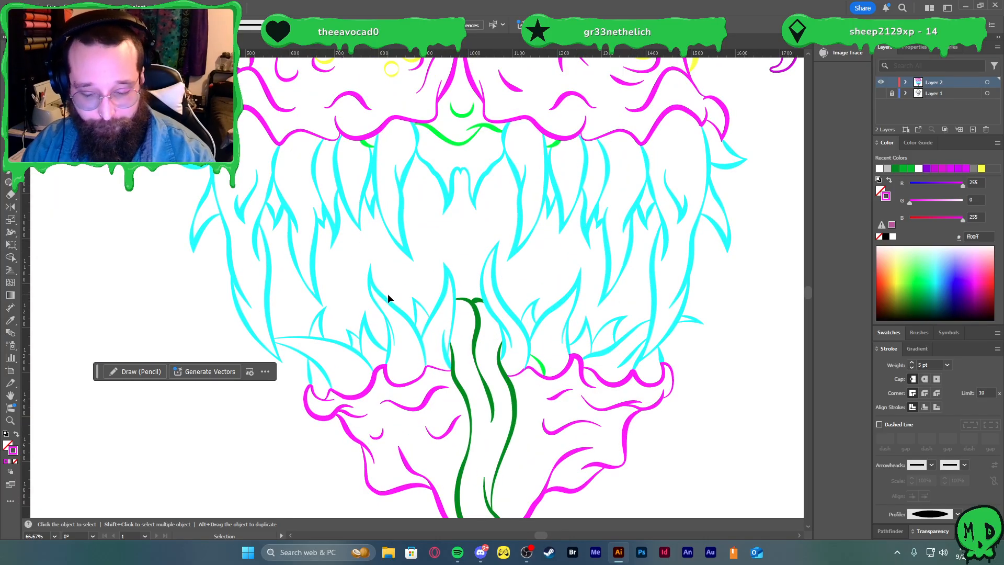
pyautogui.press('p')
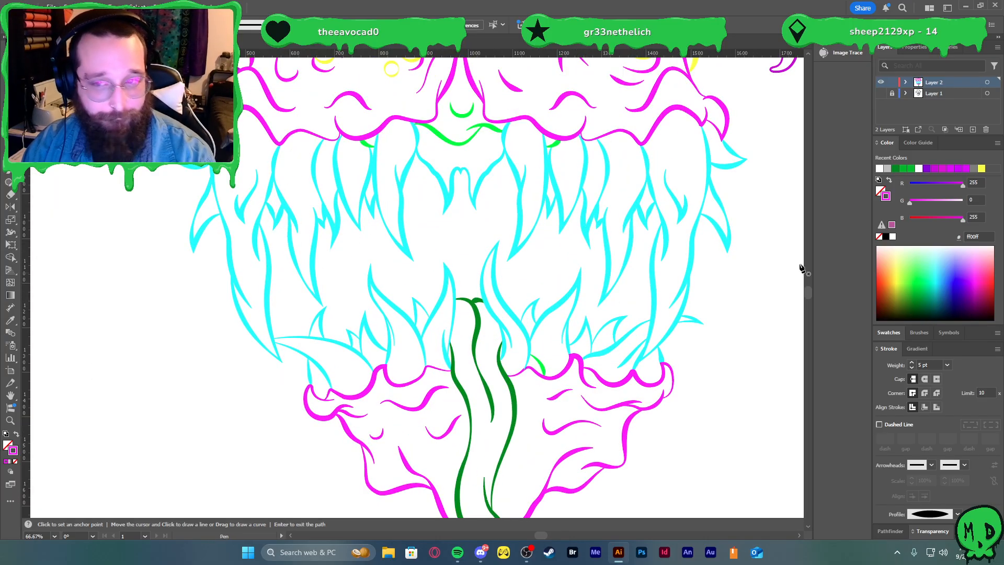
pyautogui.click(879, 93)
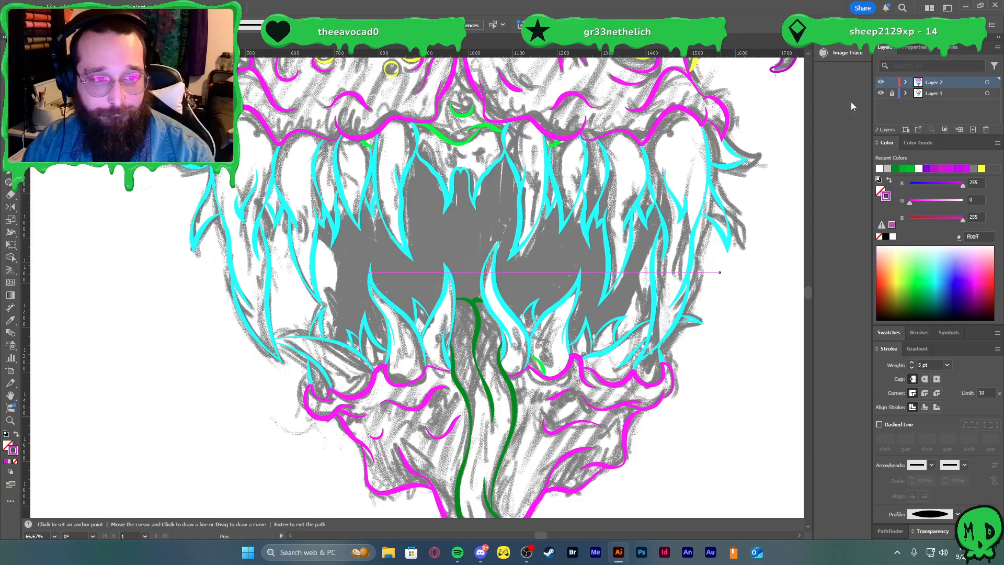
# - Trace a curved path along the left inner edge of the open mouth, between the upper and lower fangs
pyautogui.click(316, 234)
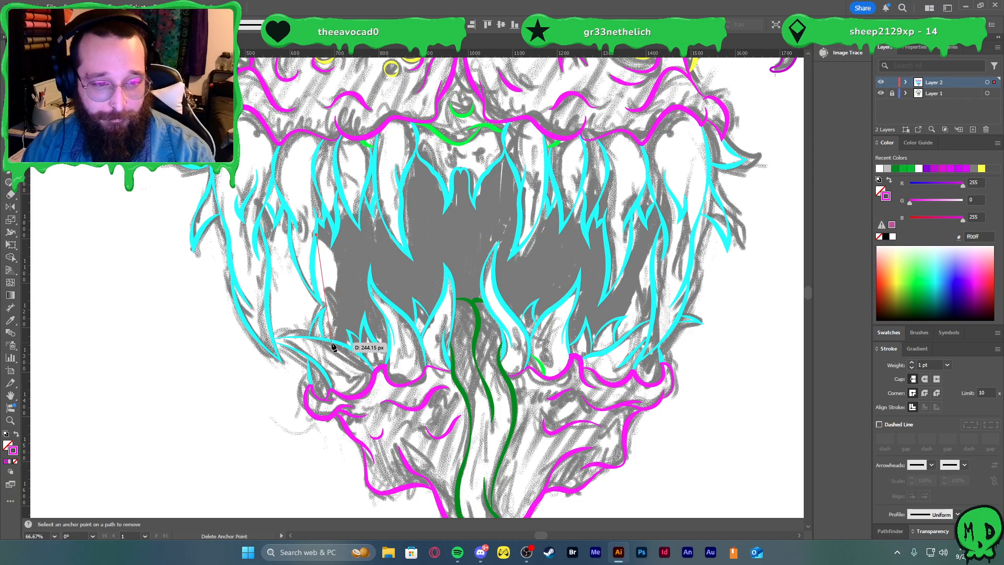
pyautogui.moveTo(329, 341); pyautogui.dragTo(307, 415)
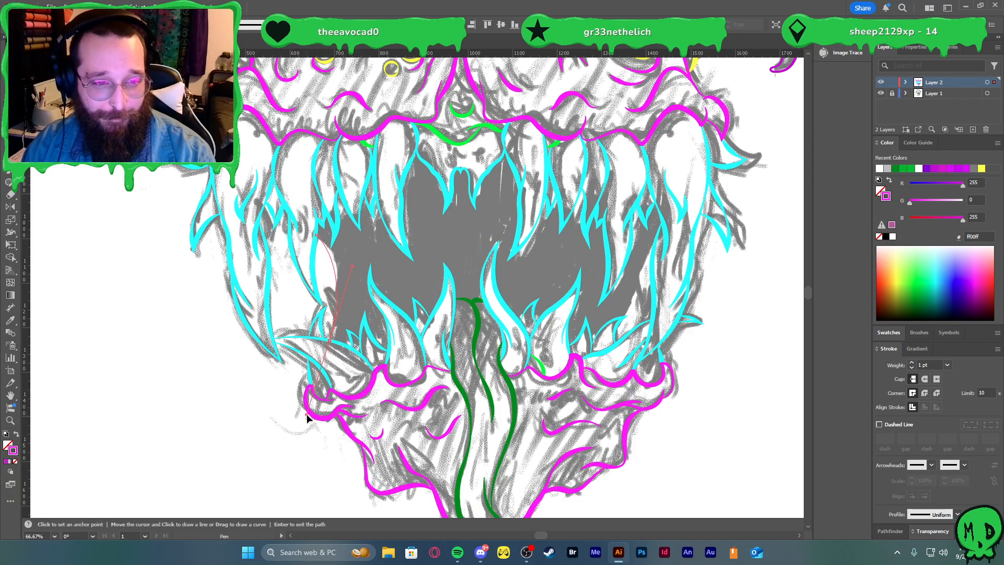
pyautogui.press('v')
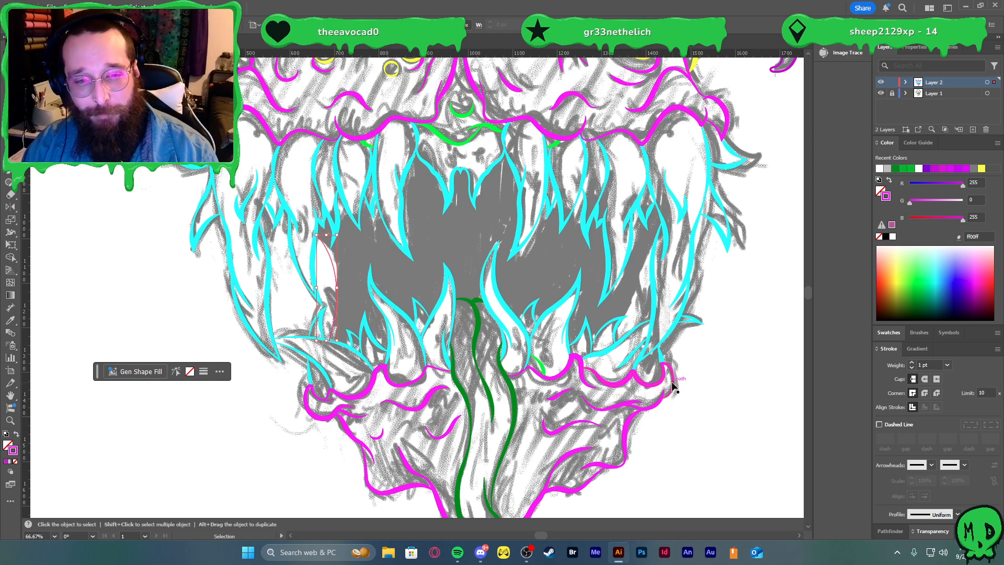
# - Give the left mouth-edge curve a dark green 004c00 stroke at 10 pt with the double-bulge width profile
pyautogui.click(897, 169)
pyautogui.click(925, 202)
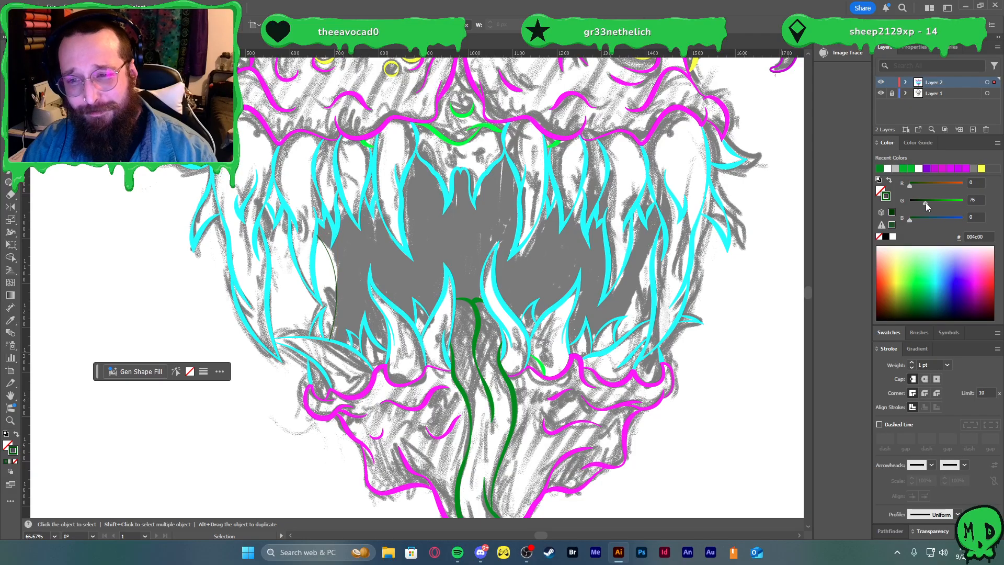
pyautogui.click(911, 361)
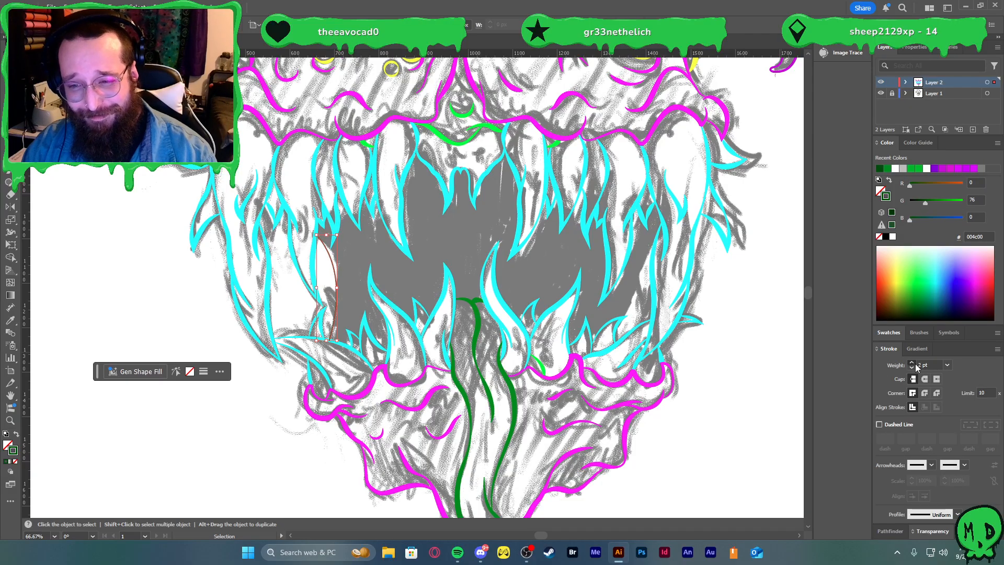
pyautogui.click(912, 362)
pyautogui.click(911, 361)
pyautogui.click(956, 515)
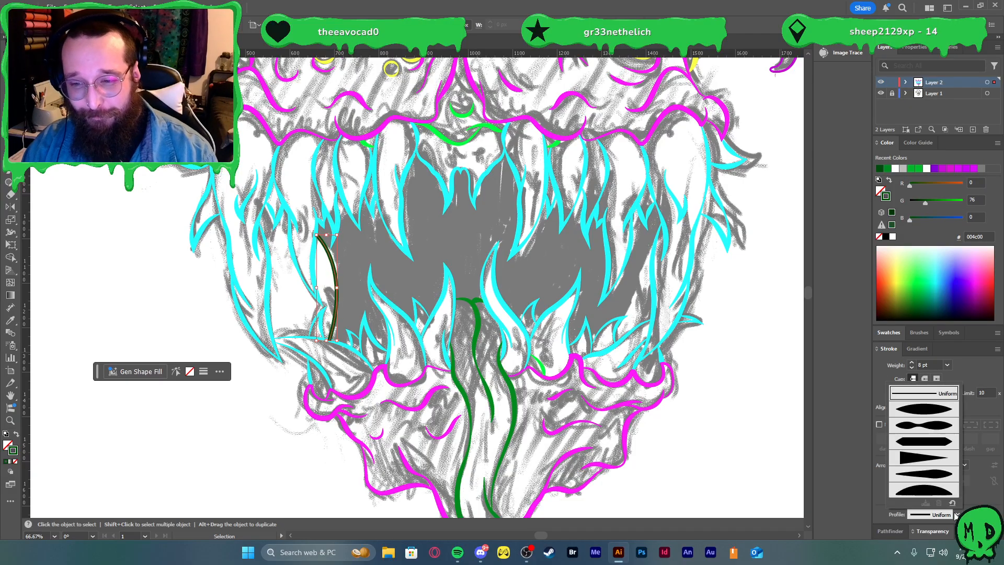
pyautogui.click(939, 427)
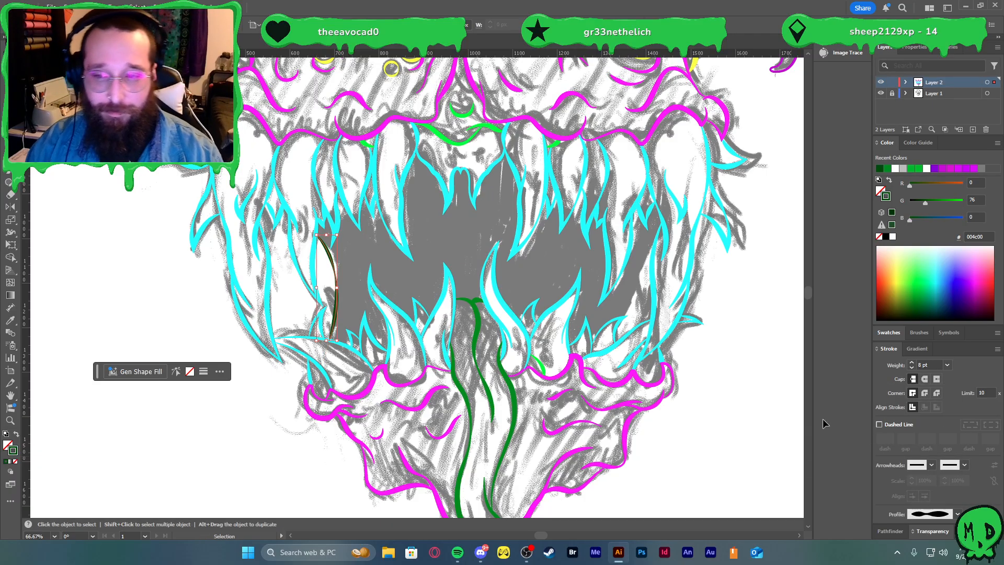
pyautogui.click(910, 362)
pyautogui.click(911, 362)
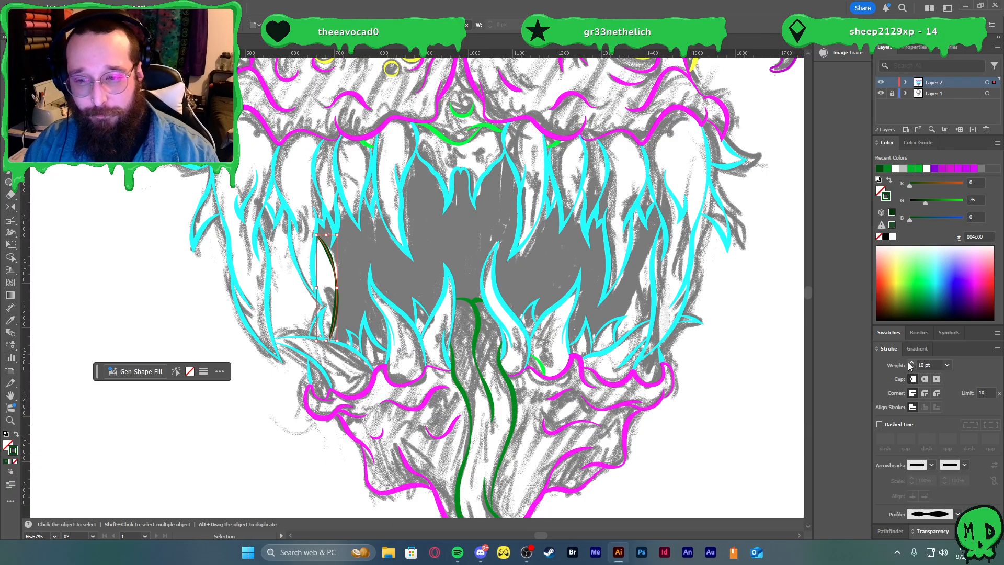
pyautogui.click(739, 392)
# - Trace a matching curved path along the right inner edge of the open mouth
pyautogui.press('p')
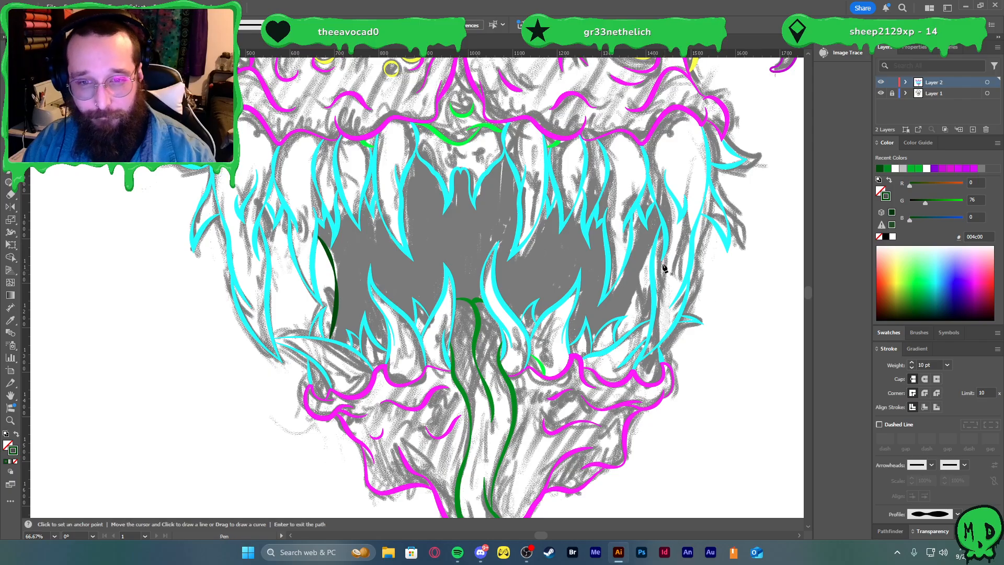
pyautogui.click(659, 225)
pyautogui.click(642, 360)
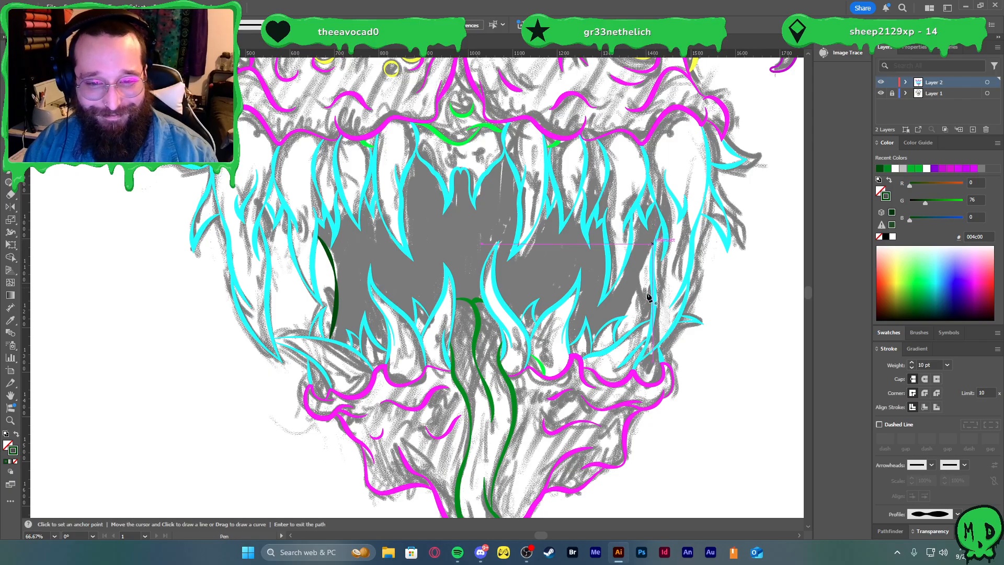
pyautogui.click(643, 322)
pyautogui.moveTo(655, 238); pyautogui.dragTo(690, 204)
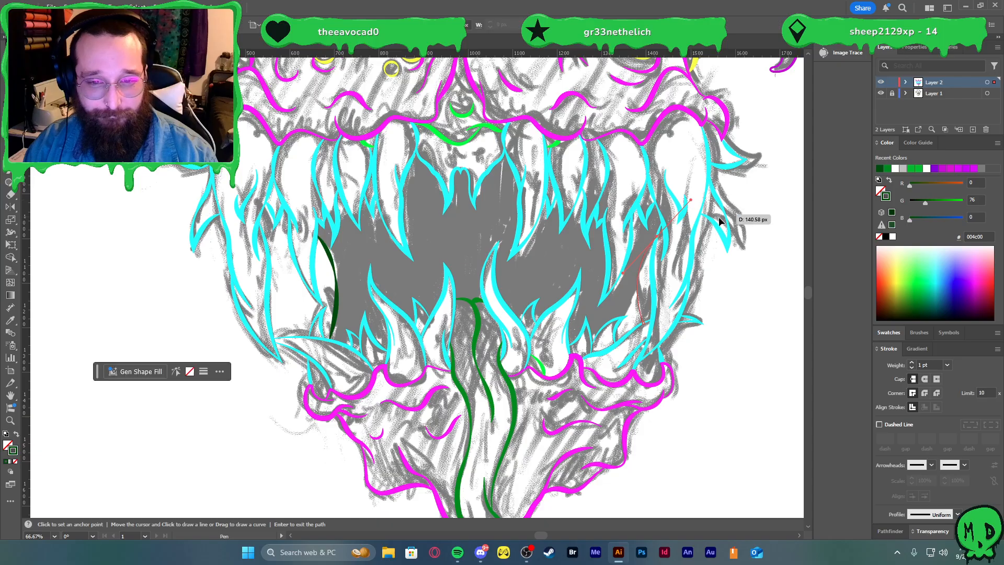
# - Copy the dark green 10 pt stroke onto the right mouth-edge curve and apply the double-bulge width profile
pyautogui.press('i')
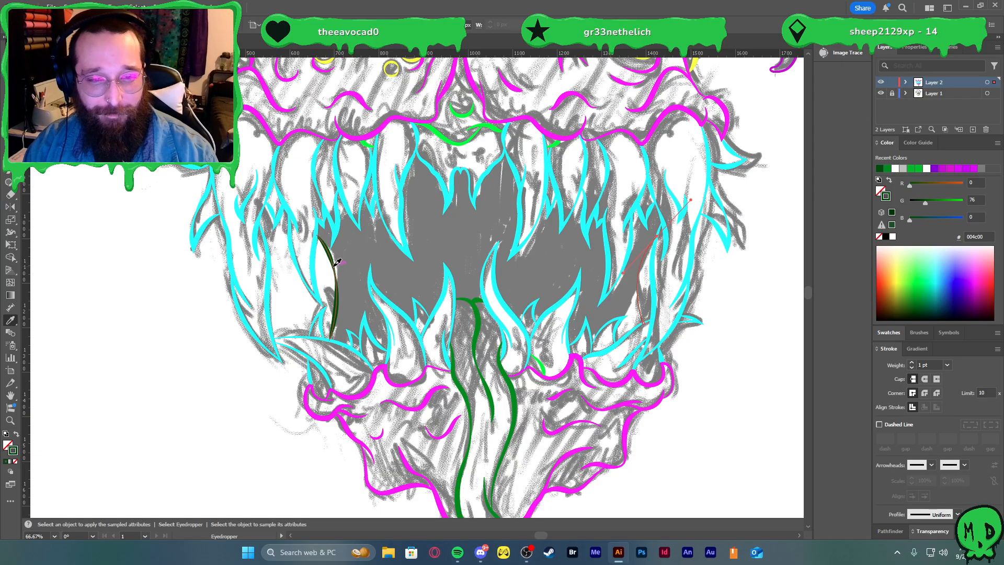
pyautogui.click(335, 271)
pyautogui.press('v')
pyautogui.click(957, 515)
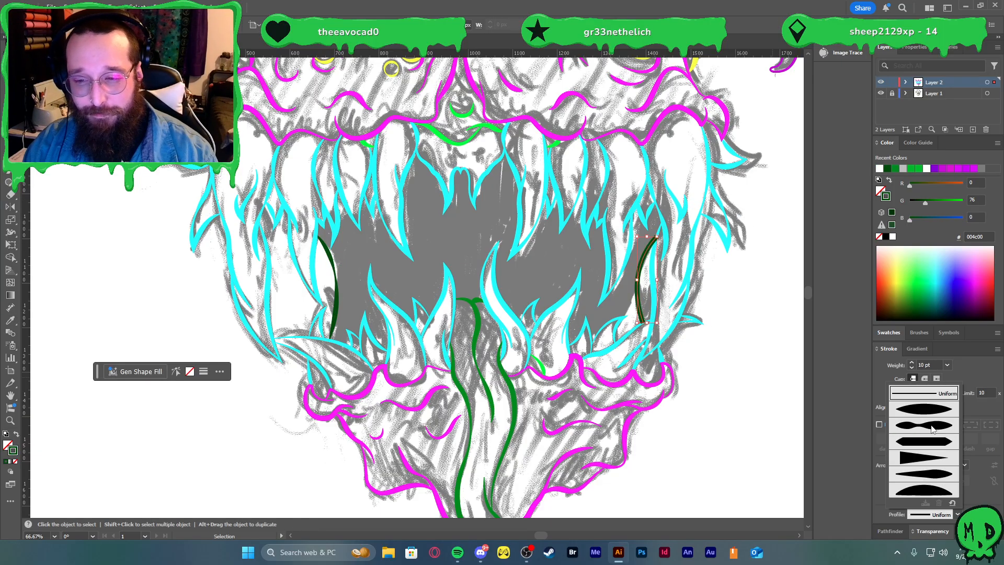
pyautogui.click(925, 473)
pyautogui.click(773, 413)
pyautogui.click(640, 280)
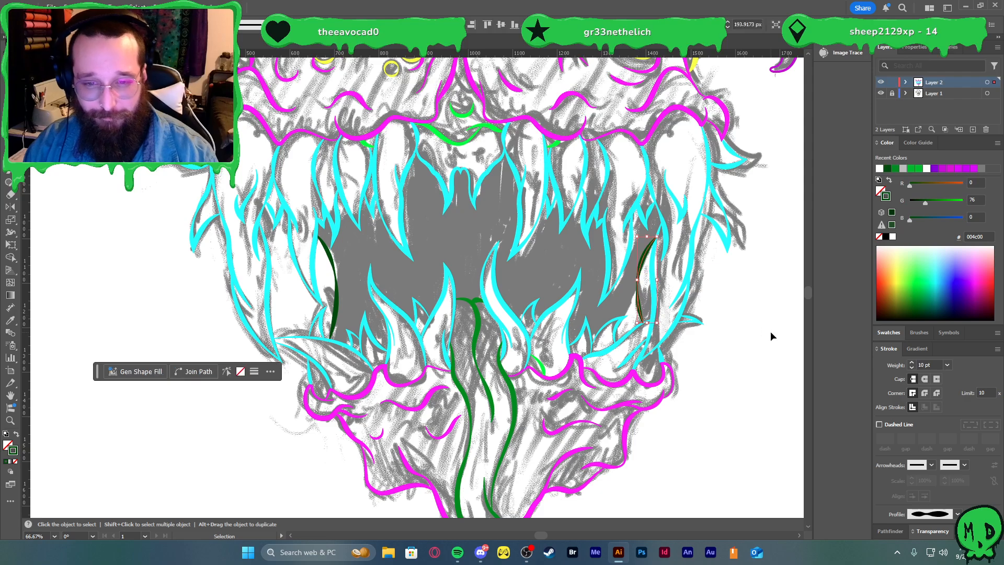
pyautogui.click(774, 331)
# - Fit the whole artboard in view and examine the line art with the sketch layer temporarily hidden
pyautogui.hotkey('ctrl', '0')
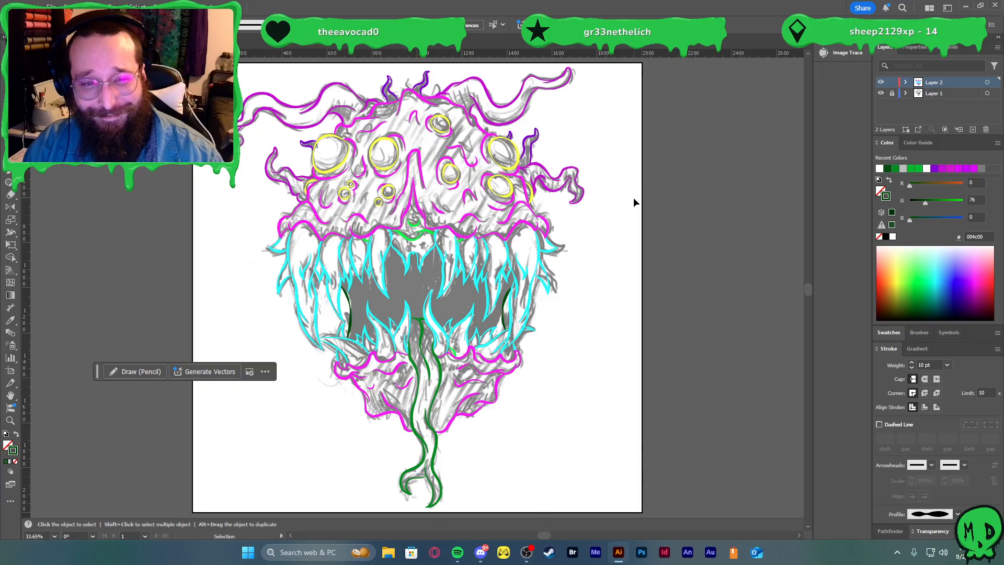
pyautogui.click(882, 93)
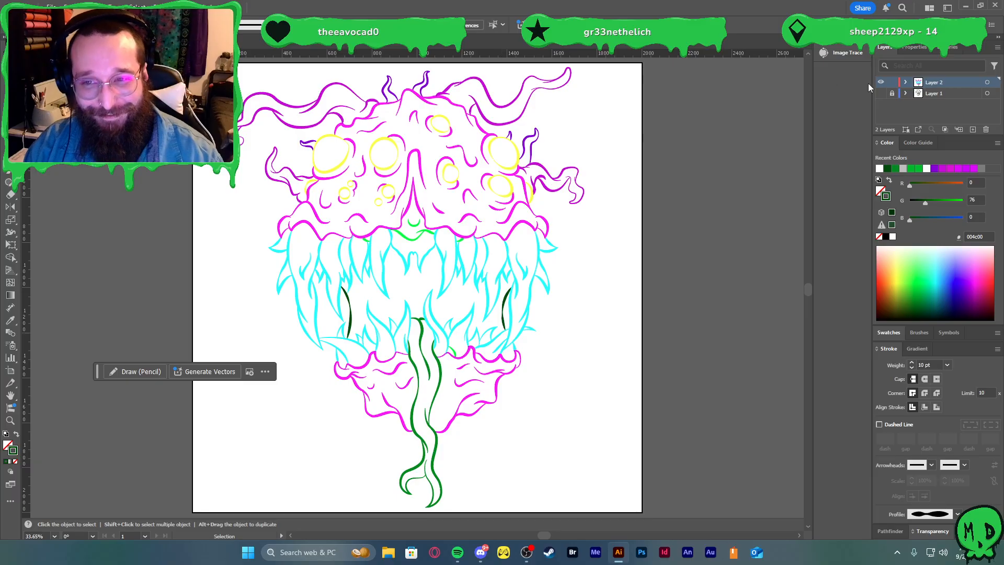
pyautogui.click(882, 94)
# - Trace a short wavy cyan line above the two small center teeth, below the green gum line
pyautogui.scroll(6, 418, 241)
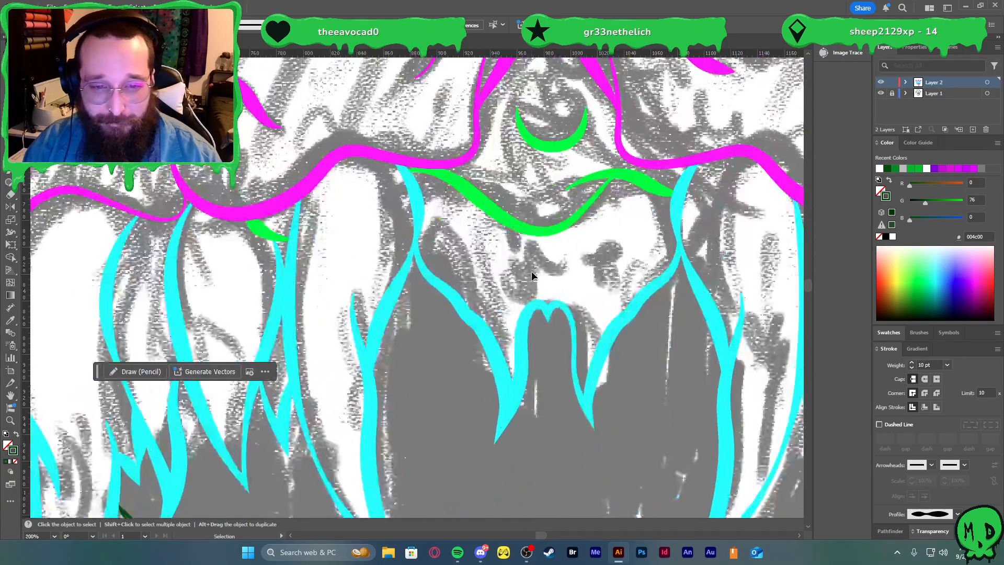
pyautogui.press('p')
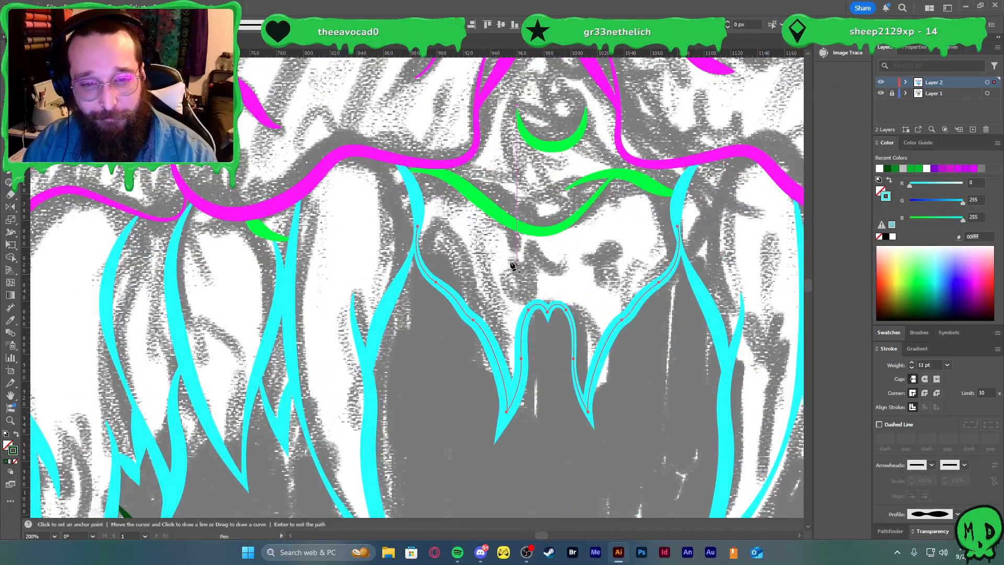
pyautogui.click(511, 271)
pyautogui.moveTo(545, 261); pyautogui.dragTo(565, 274)
pyautogui.moveTo(586, 260)
pyautogui.mouseDown()
pyautogui.moveTo(602, 245)
pyautogui.moveTo(639, 248)
pyautogui.mouseUp()
pyautogui.press('v')
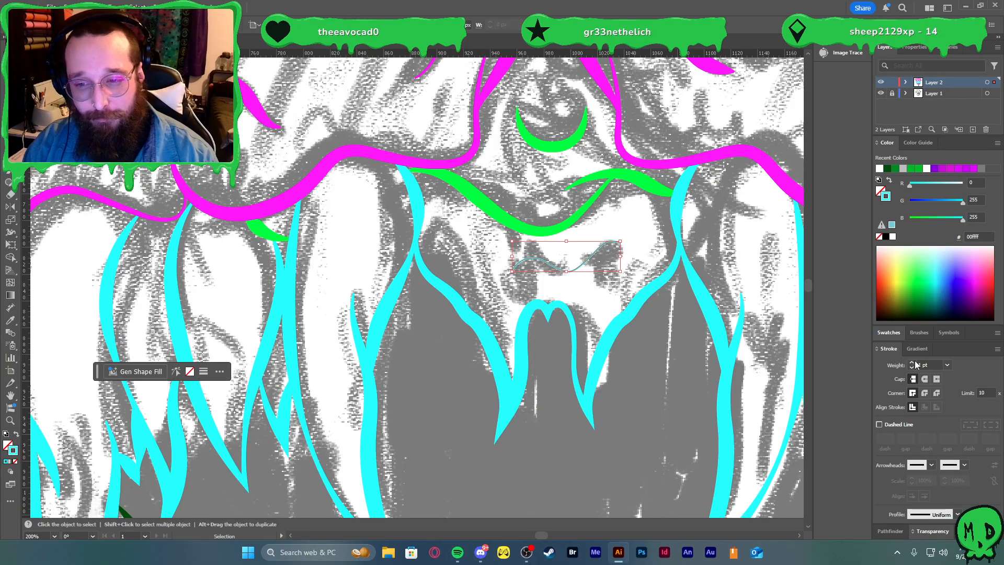
# - Set the wavy cyan line's stroke weight to 6 pt and apply the double-bulge width profile
pyautogui.click(911, 362)
pyautogui.click(911, 362)
pyautogui.click(911, 361)
pyautogui.click(911, 362)
pyautogui.click(911, 361)
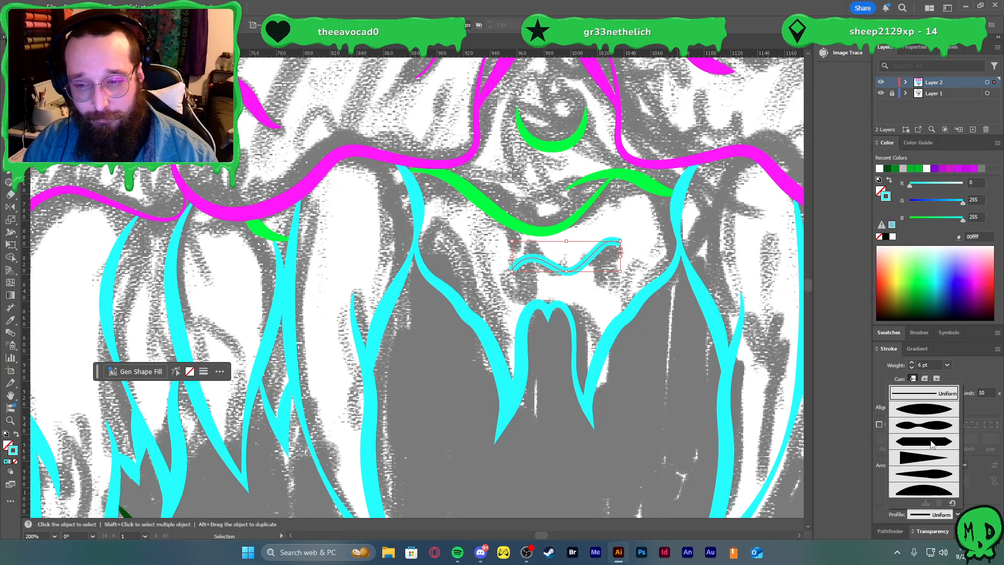
pyautogui.click(923, 409)
pyautogui.click(671, 410)
pyautogui.scroll(-4, 667, 409)
pyautogui.scroll(-1, 666, 409)
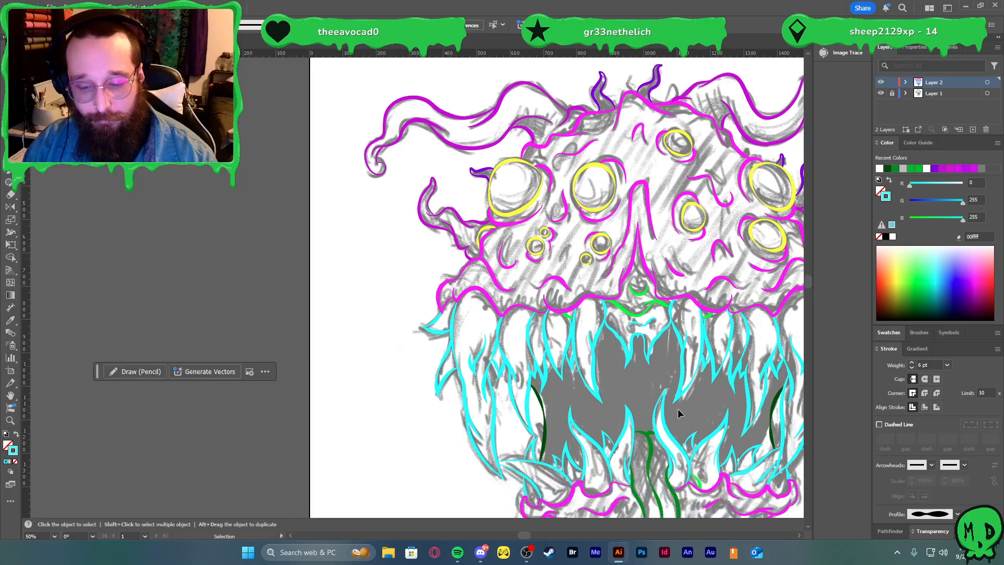
pyautogui.scroll(-2, 677, 409)
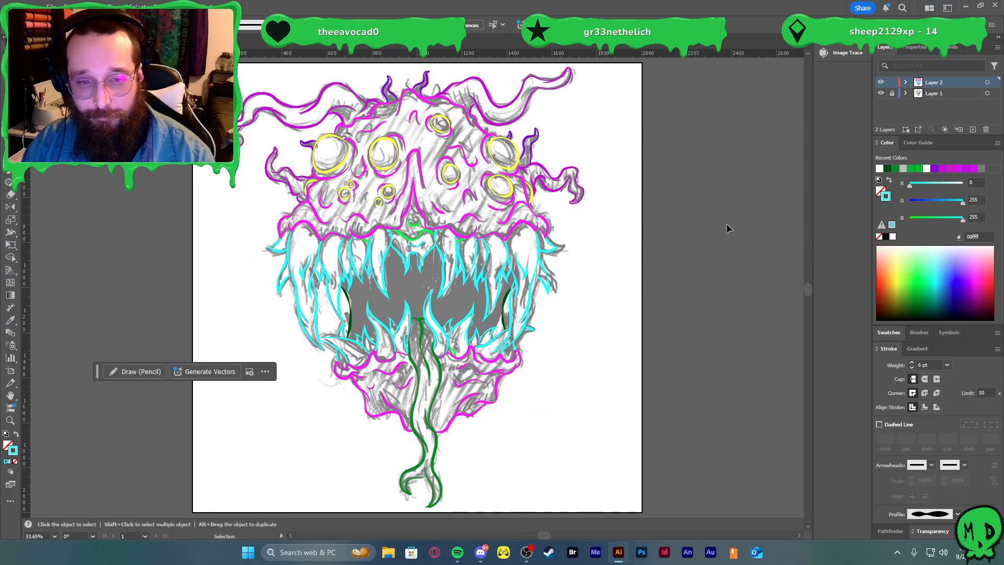
# - Hide the sketch layer and center the full line art in view for review
pyautogui.click(880, 94)
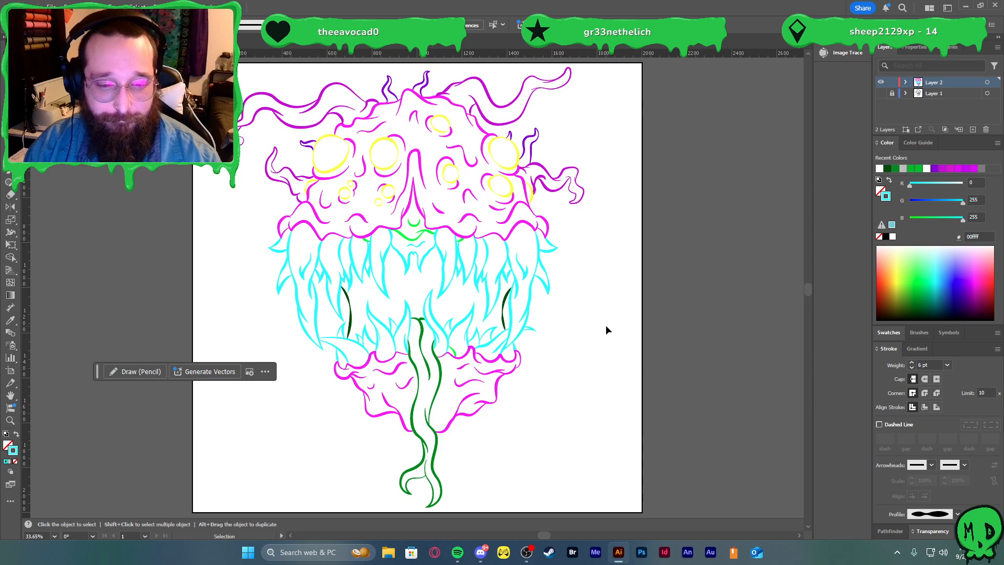
pyautogui.scroll(-1, 595, 325)
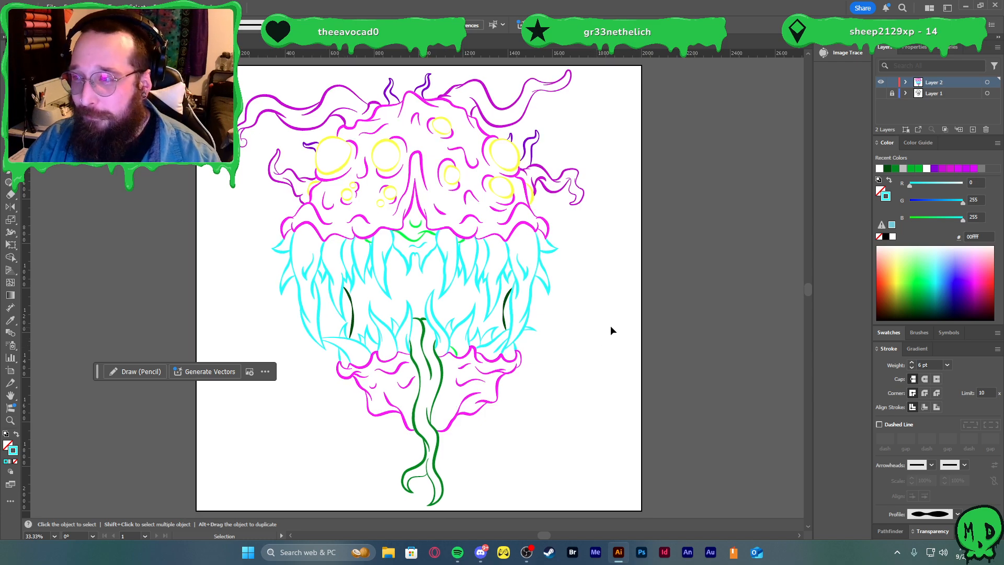
pyautogui.scroll(1, 658, 340)
pyautogui.hscroll(-3, 657, 345)
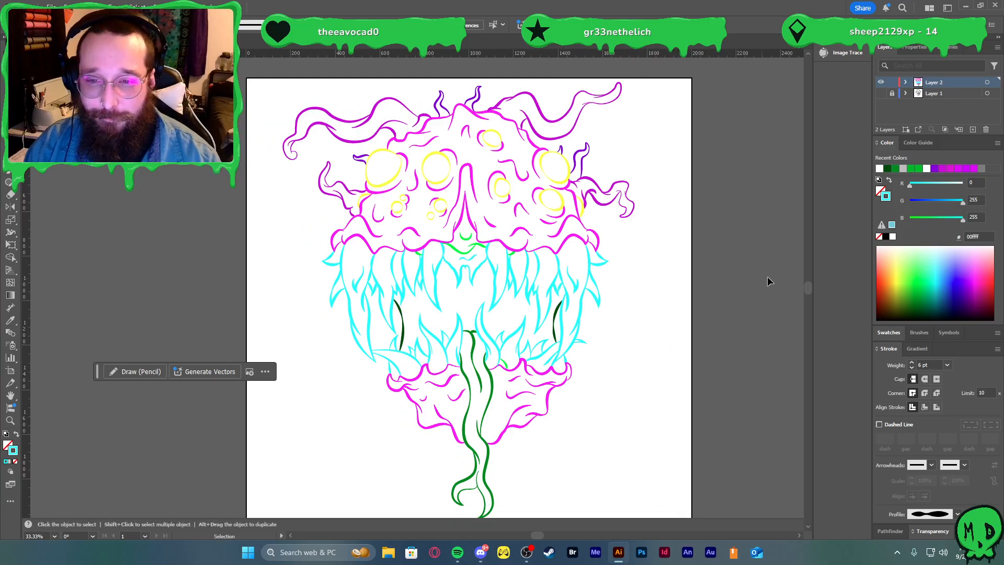
pyautogui.scroll(-1, 811, 286)
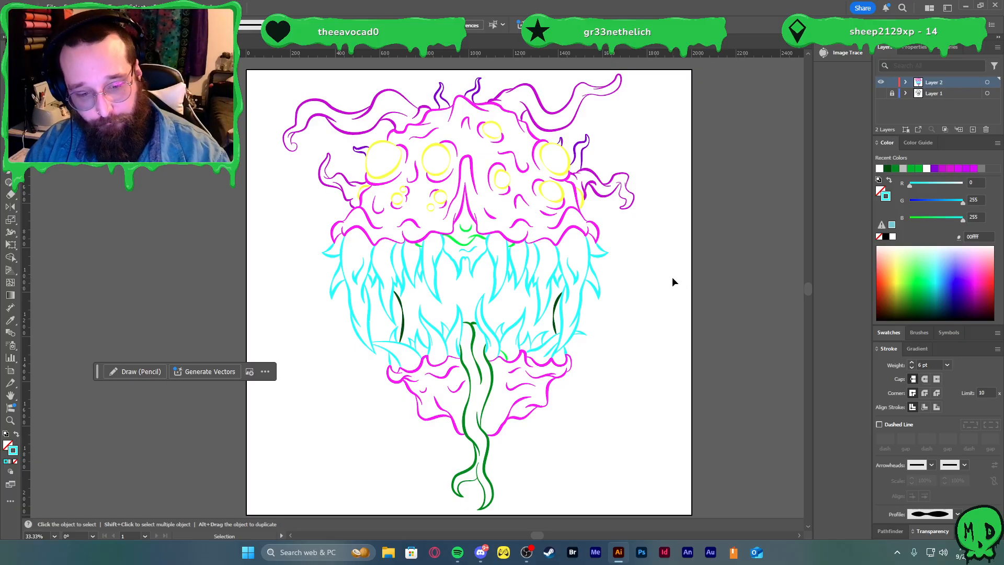
# - Select all the magenta head and jaw strokes by matching their stroke color
pyautogui.click(595, 227)
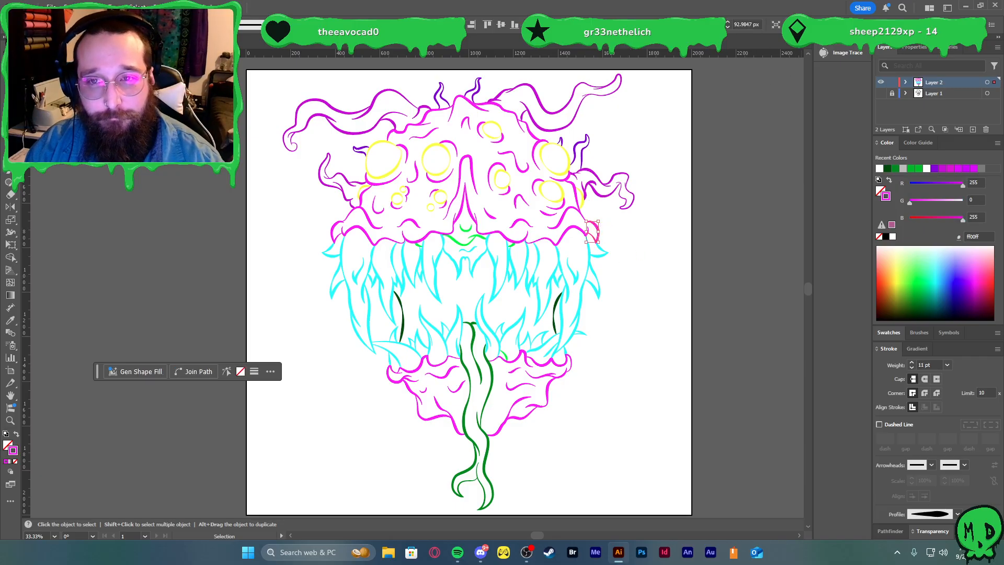
pyautogui.click(790, 25)
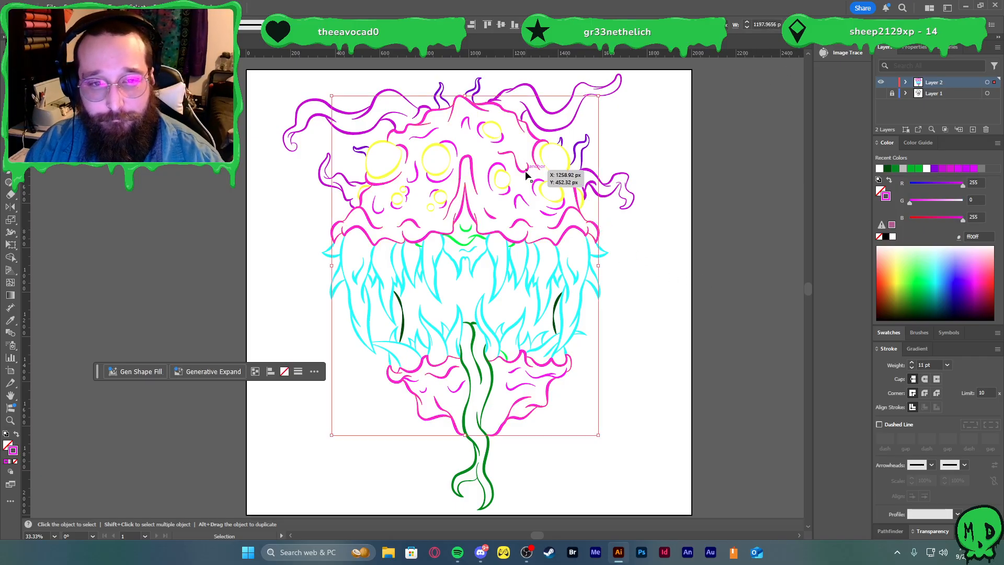
pyautogui.click(672, 201)
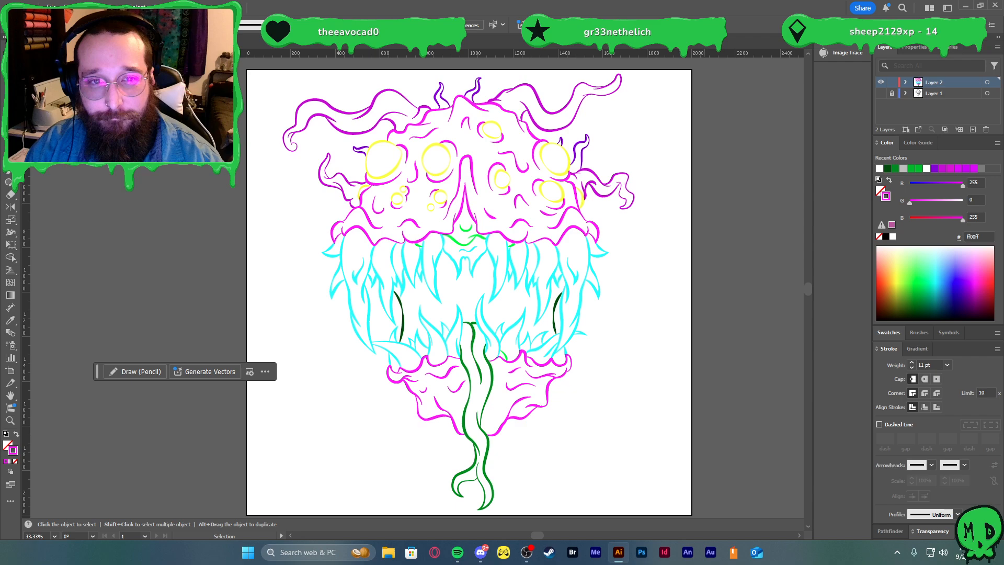
pyautogui.click(502, 25)
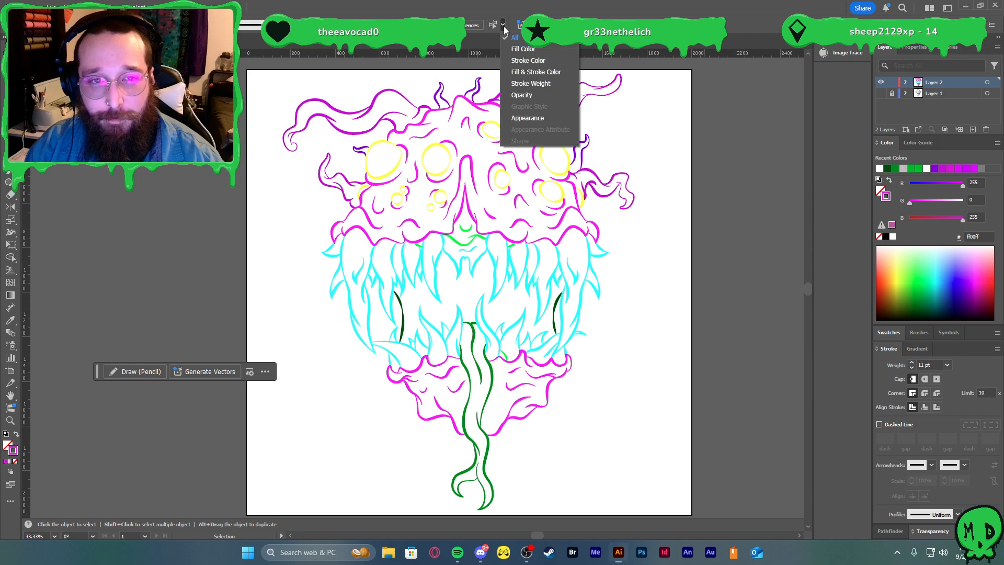
pyautogui.click(534, 61)
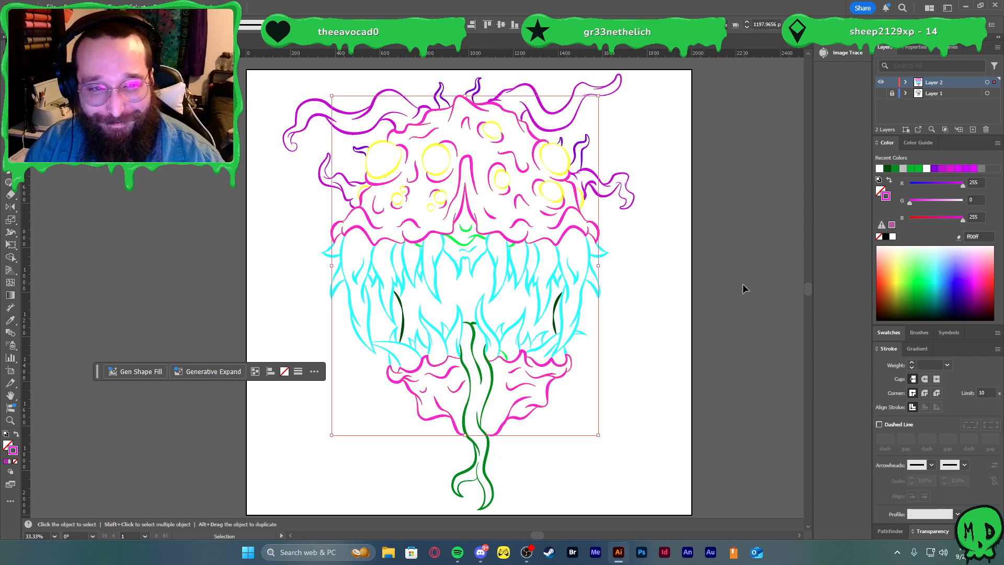
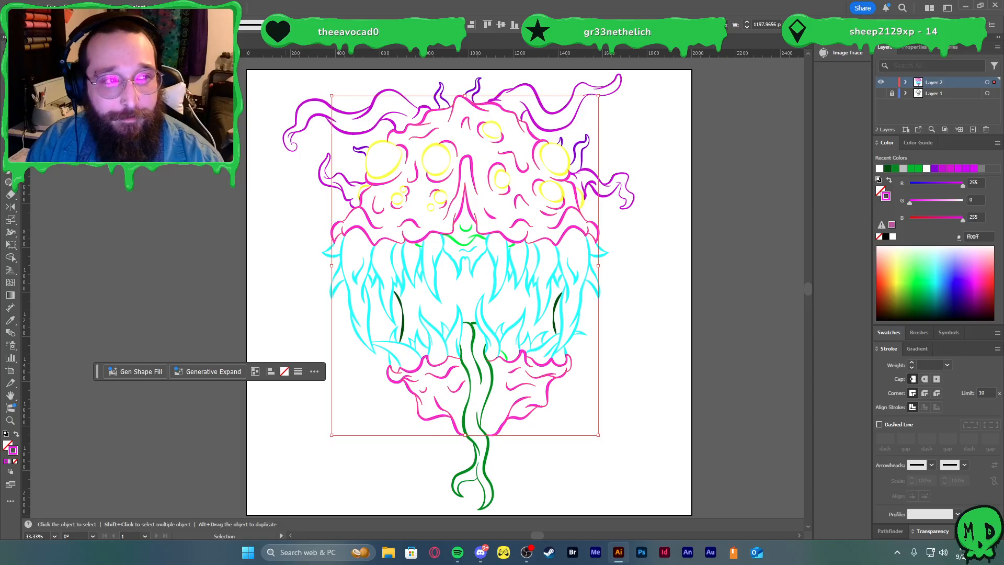
# - Select all the line art and expand its appearance so the variable-width strokes become filled shapes
pyautogui.hotkey('ctrl', 'a')
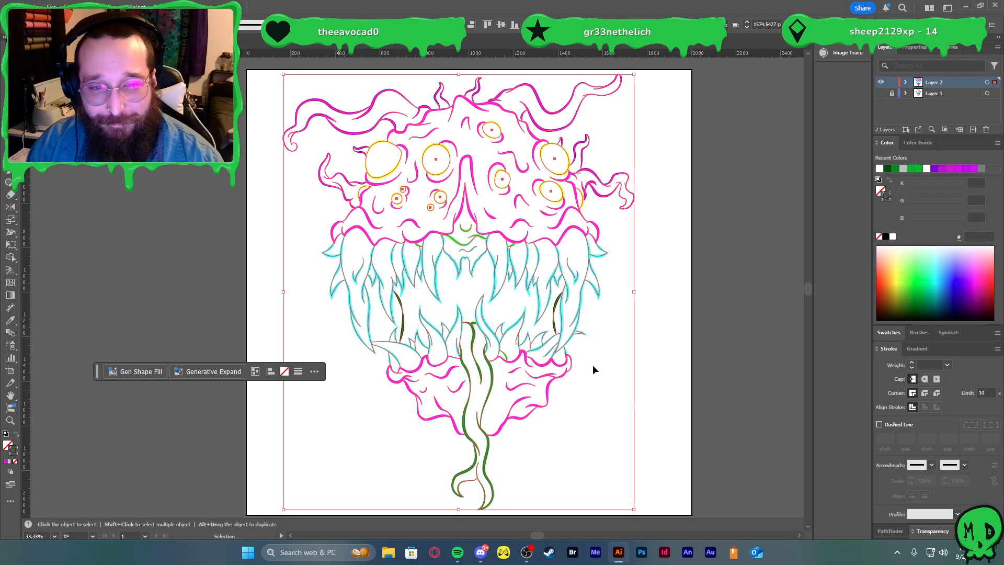
pyautogui.click(91, 7)
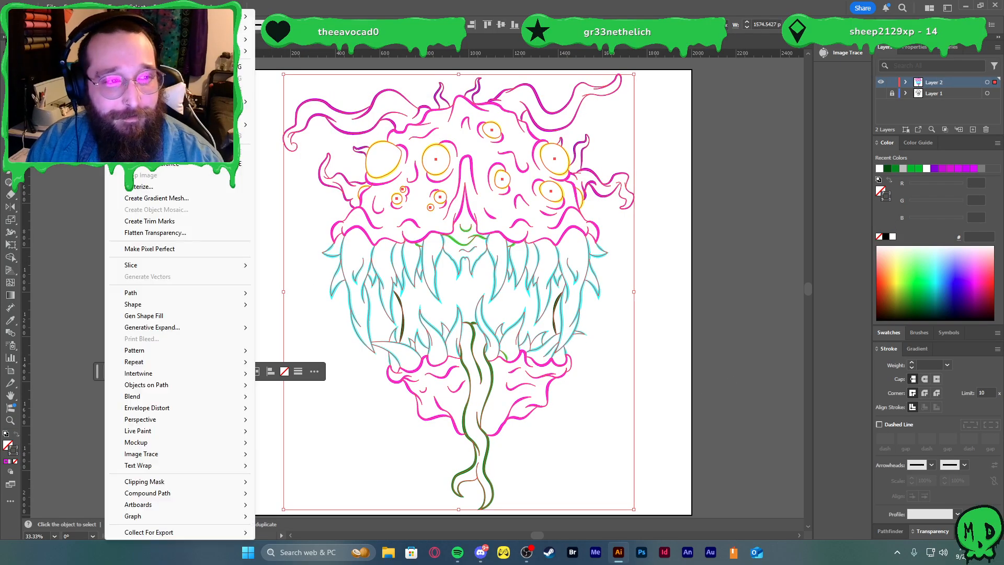
pyautogui.click(155, 163)
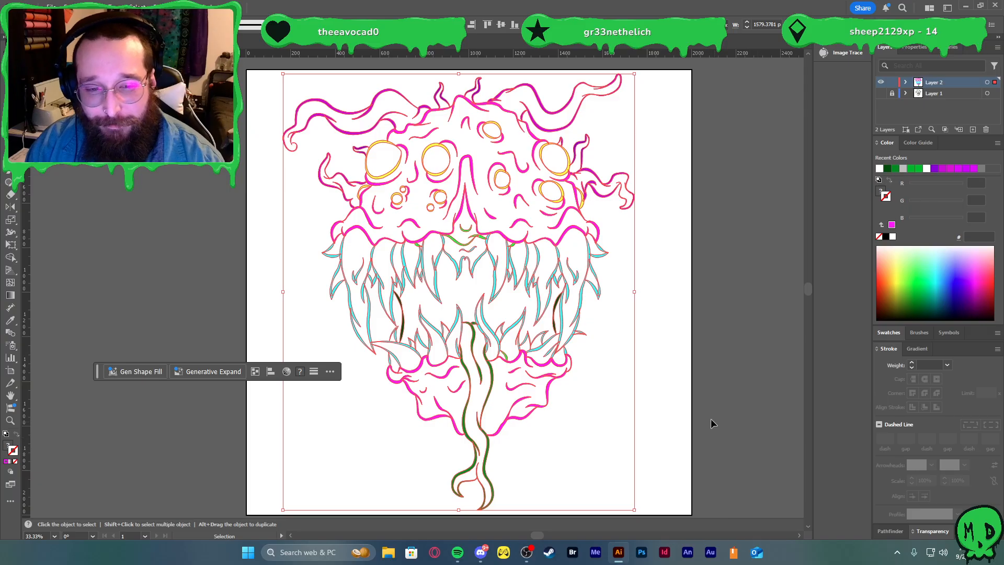
pyautogui.click(659, 387)
pyautogui.hotkey('ctrl', 'a')
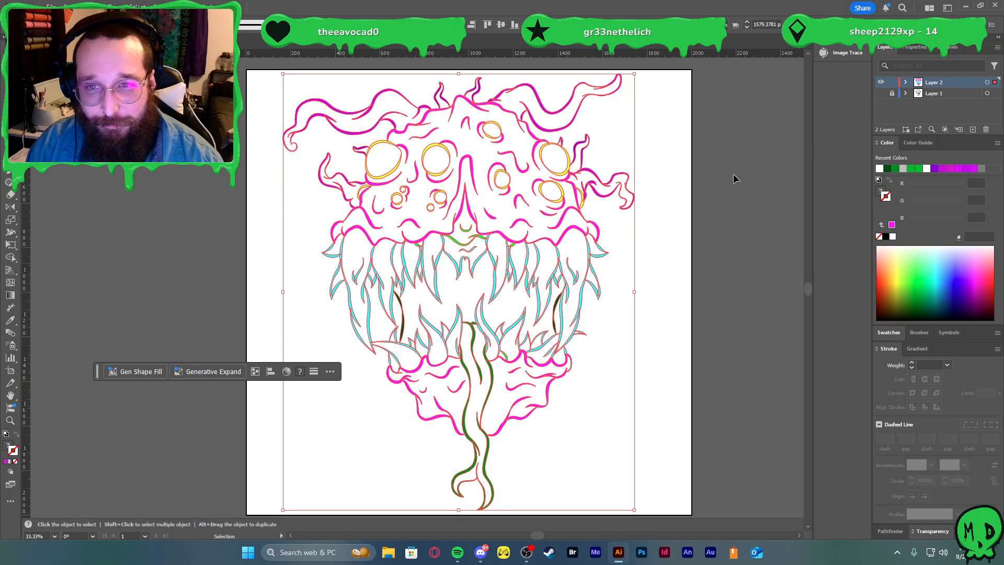
# - Set similar-object selection to match all attributes and select the cyan teeth shapes
pyautogui.click(711, 215)
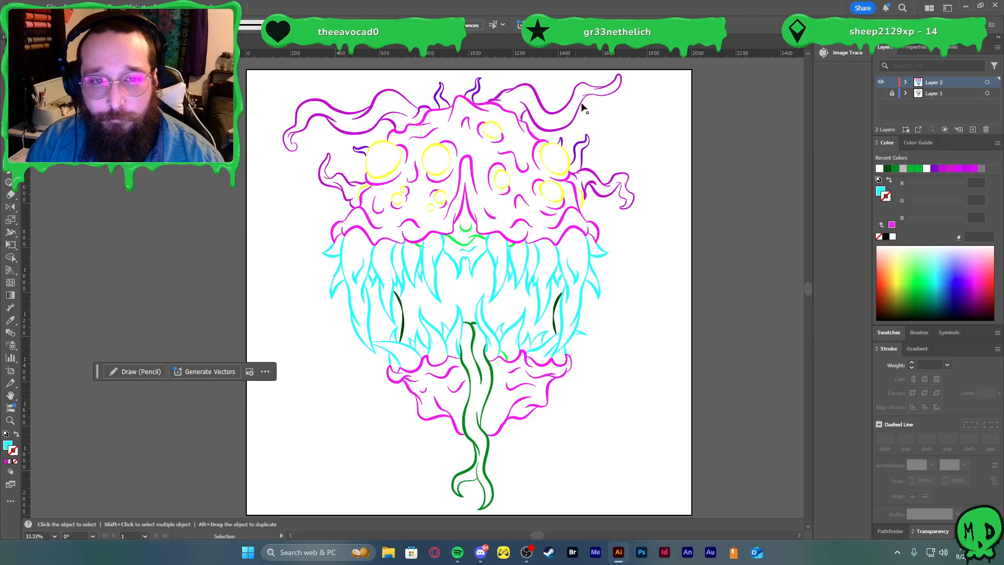
pyautogui.click(502, 25)
pyautogui.click(514, 39)
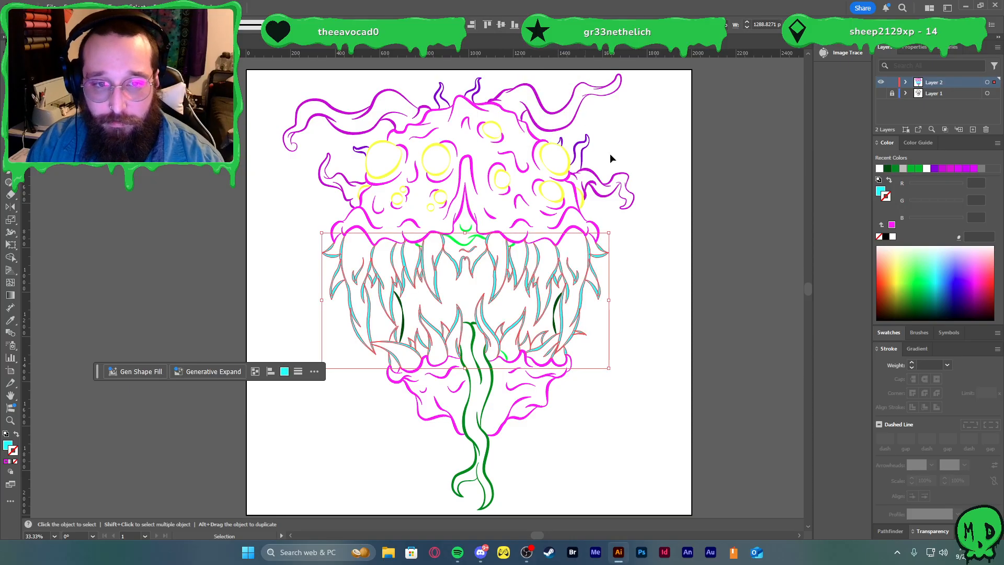
# - Select all the expanded artwork and split its overlapping shapes with the Pathfinder Divide operation
pyautogui.press('a')
pyautogui.hotkey('ctrl', 'a')
pyautogui.press('v')
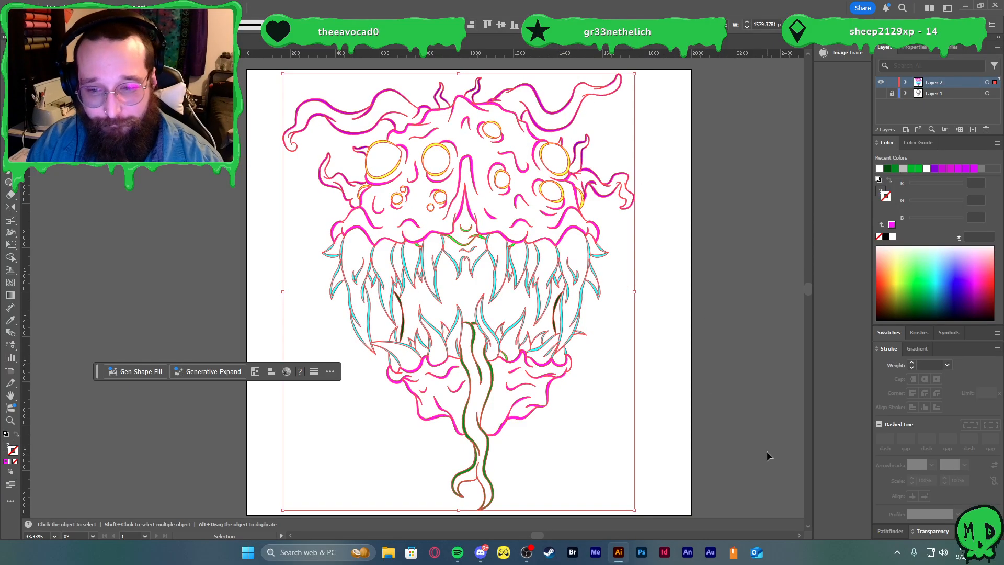
pyautogui.click(890, 531)
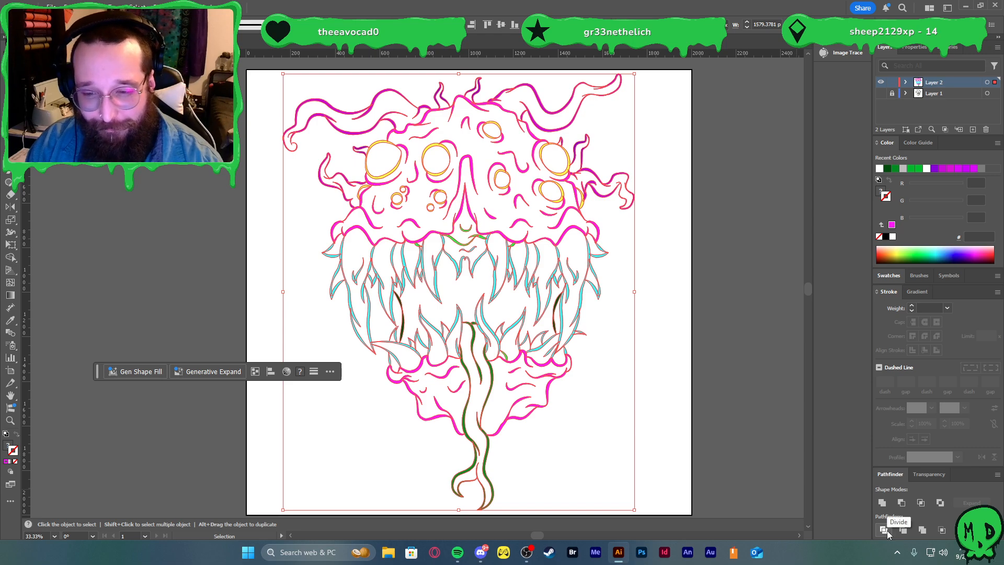
pyautogui.click(884, 529)
# - Isolate the divided group and unite all cyan teeth shapes, and separately all magenta head and jaw shapes
pyautogui.doubleClick(596, 286)
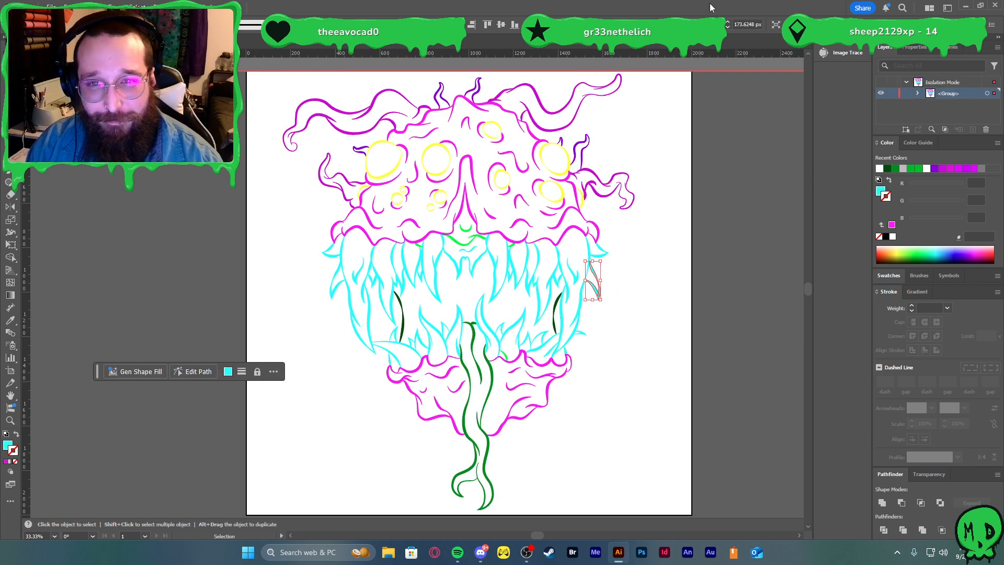
pyautogui.hotkey('ctrl', 'a')
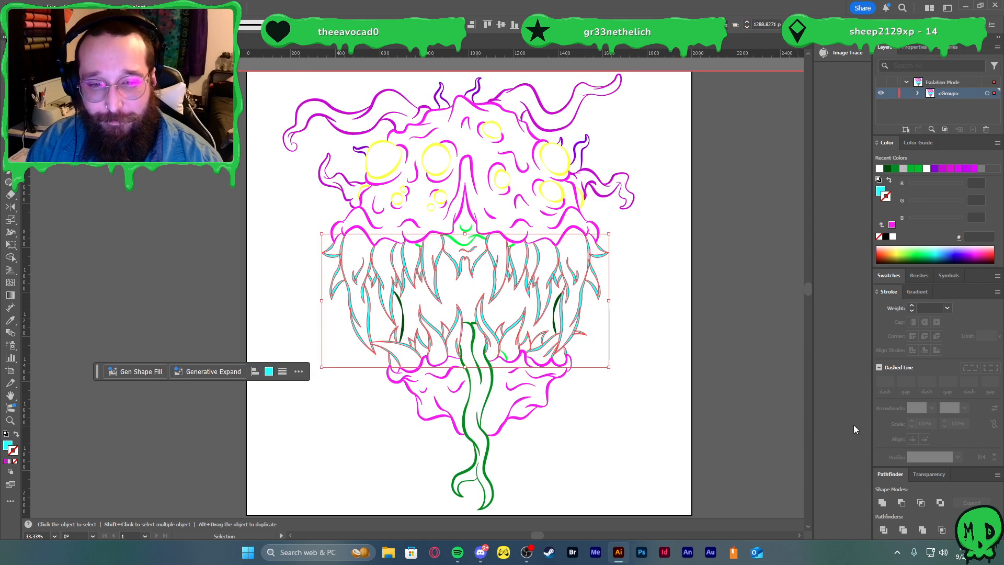
pyautogui.click(882, 502)
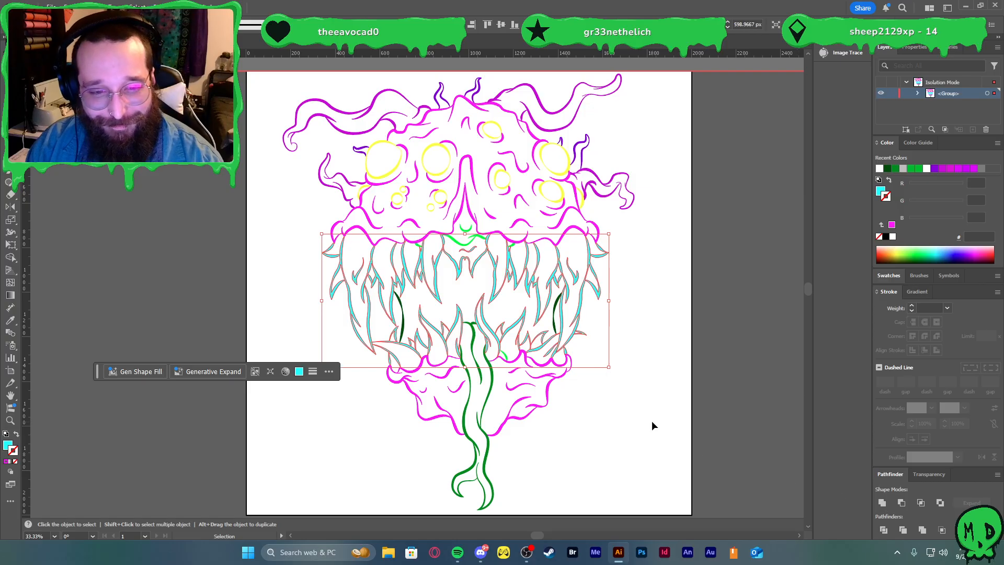
pyautogui.click(561, 382)
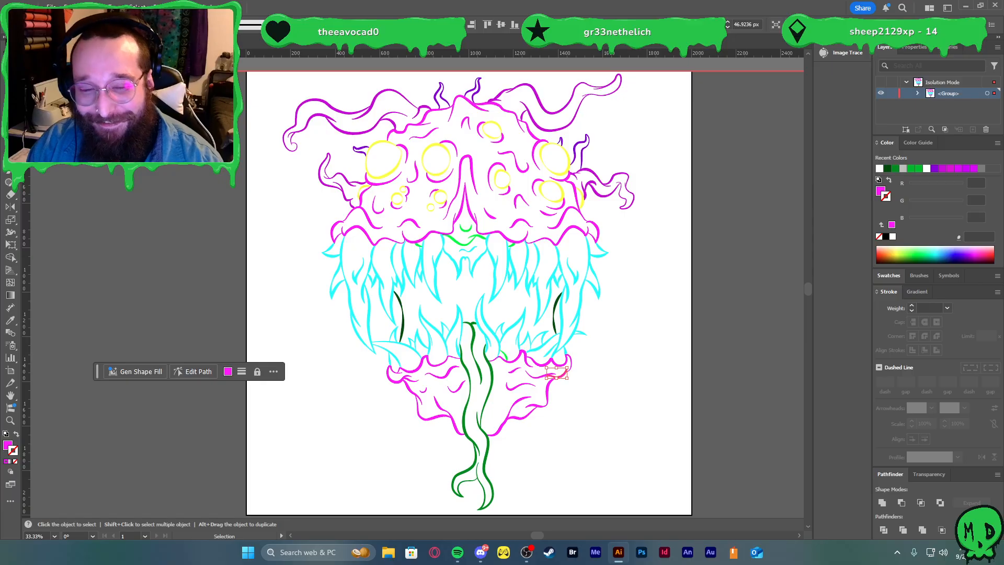
pyautogui.click(792, 24)
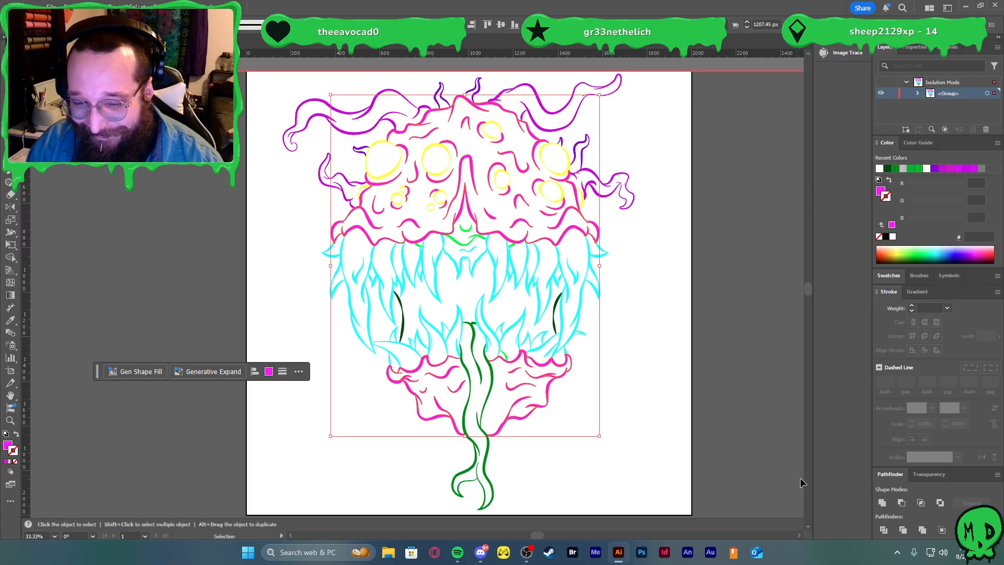
pyautogui.click(881, 503)
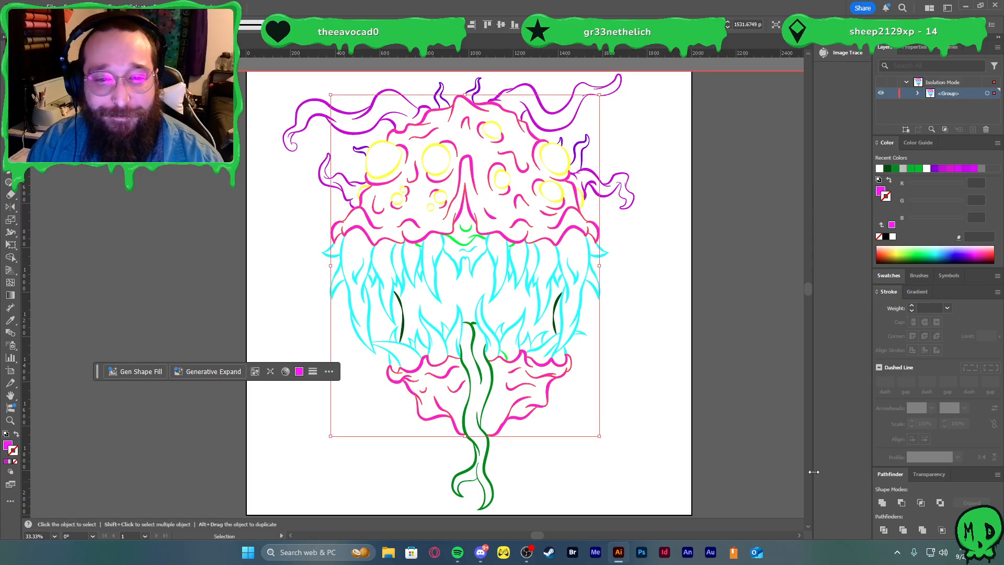
# - Unite the long purple-magenta tentacle shapes, and separately the small dark purple tendrils, by selecting matching objects
pyautogui.keyDown('shift'); pyautogui.click(590, 273); pyautogui.keyUp('shift')
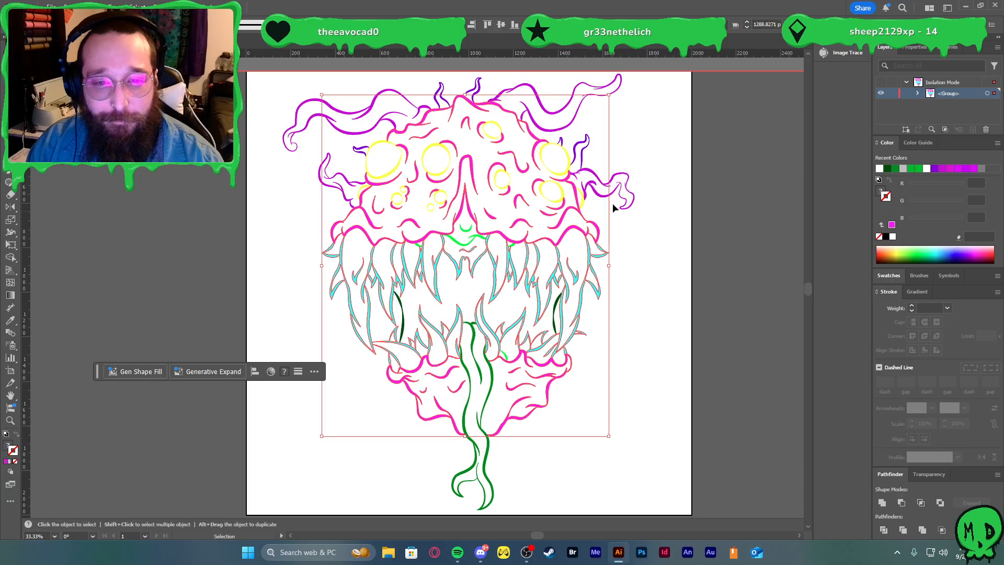
pyautogui.click(625, 200)
pyautogui.click(792, 24)
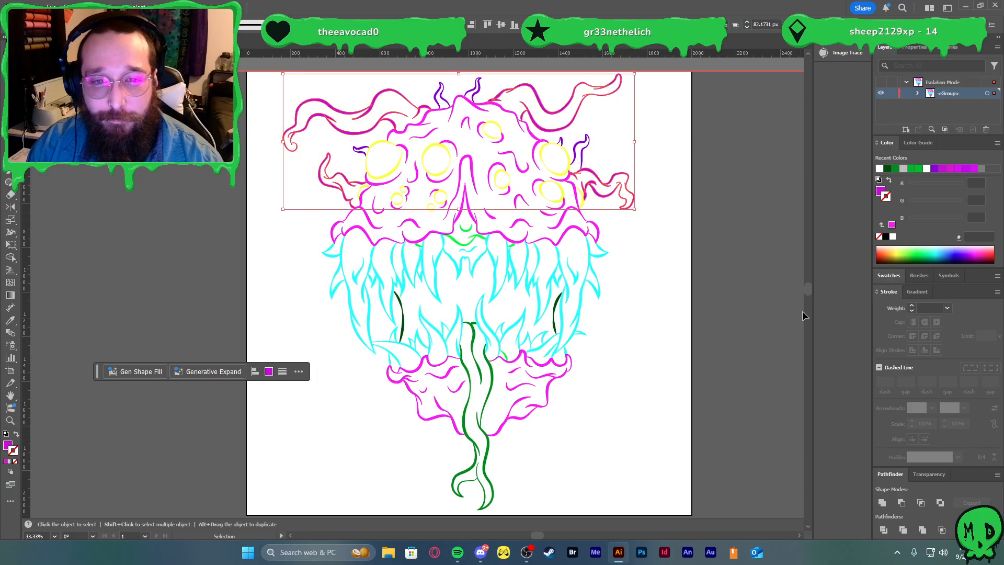
pyautogui.click(593, 129)
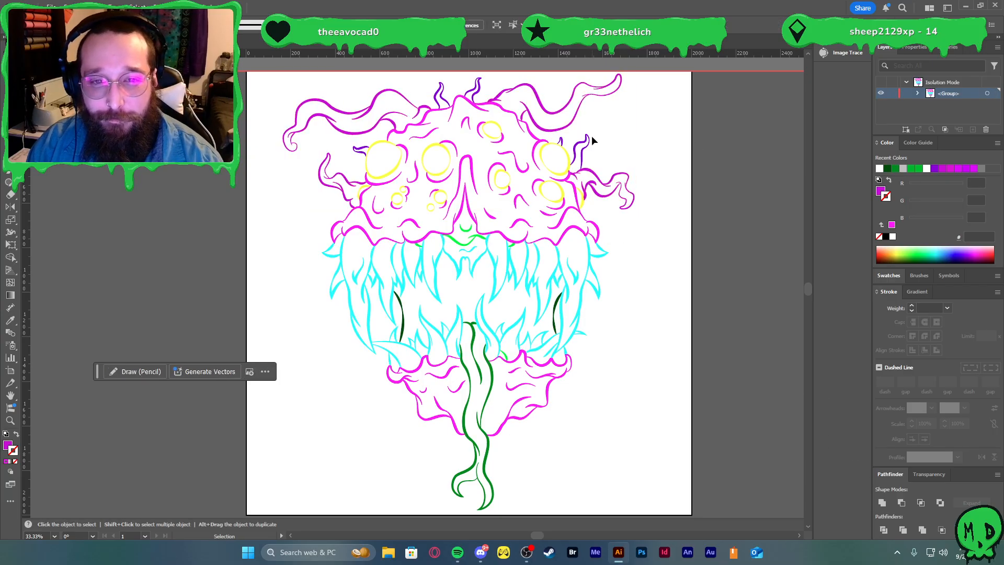
pyautogui.click(589, 138)
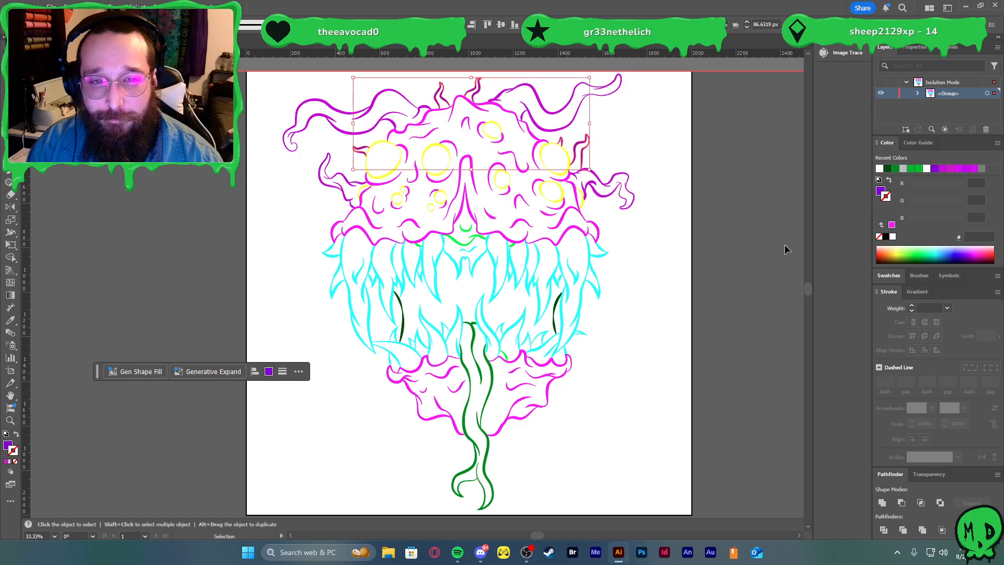
# - Select all yellow eye shapes by their matching attributes and unite them
pyautogui.click(568, 155)
pyautogui.click(790, 25)
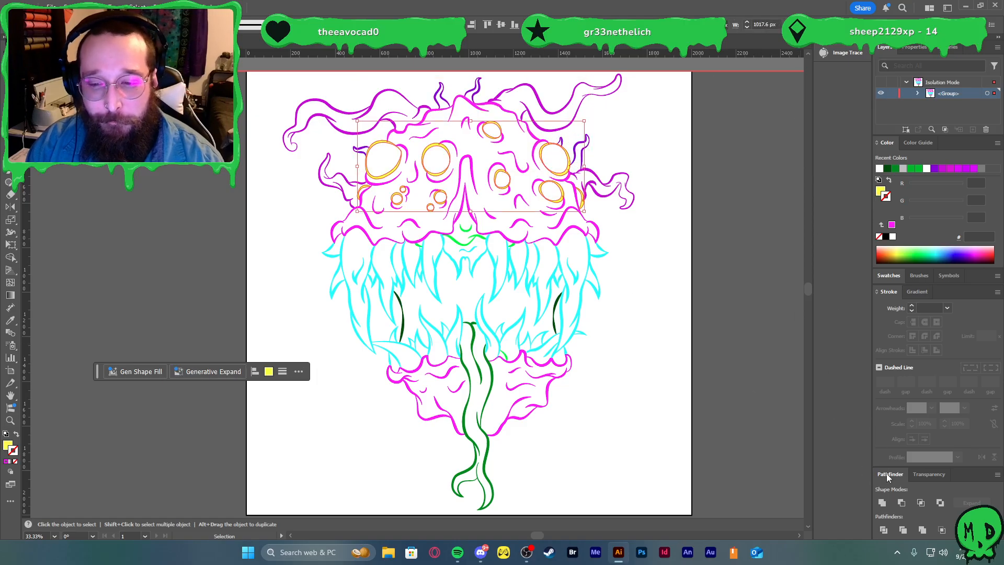
pyautogui.click(882, 503)
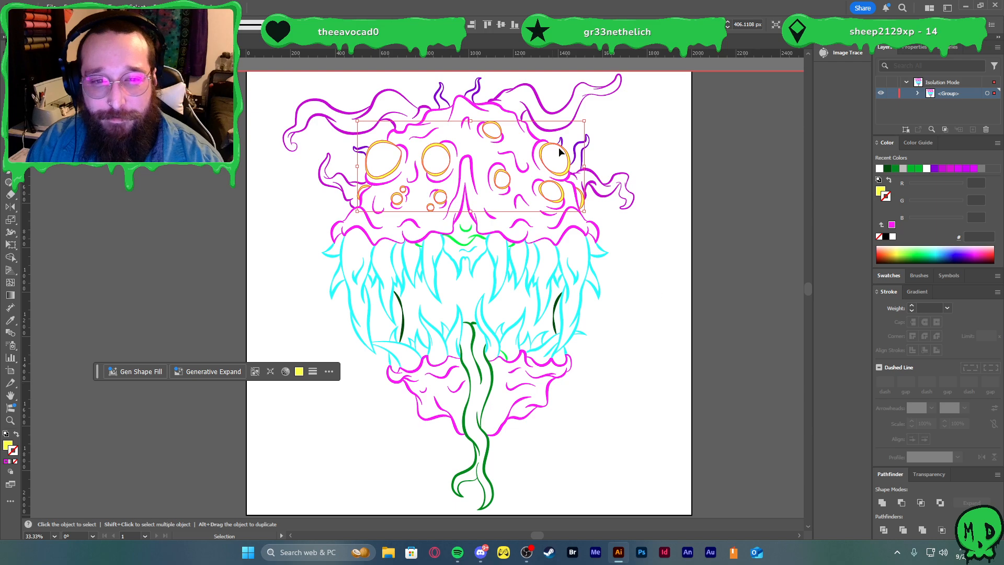
# - Check the united shapes by adding the tentacles, magenta head and cyan teeth to the eye selection
pyautogui.keyDown('shift'); pyautogui.click(573, 129); pyautogui.keyUp('shift')
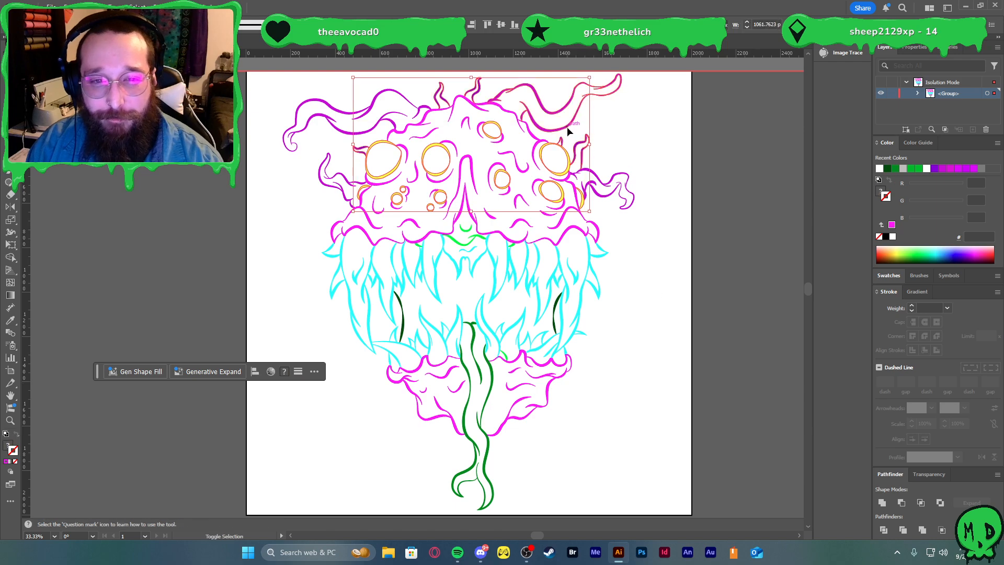
pyautogui.keyDown('shift'); pyautogui.click(568, 126); pyautogui.keyUp('shift')
pyautogui.keyDown('shift'); pyautogui.click(530, 133); pyautogui.keyUp('shift')
pyautogui.keyDown('shift'); pyautogui.click(596, 281); pyautogui.keyUp('shift')
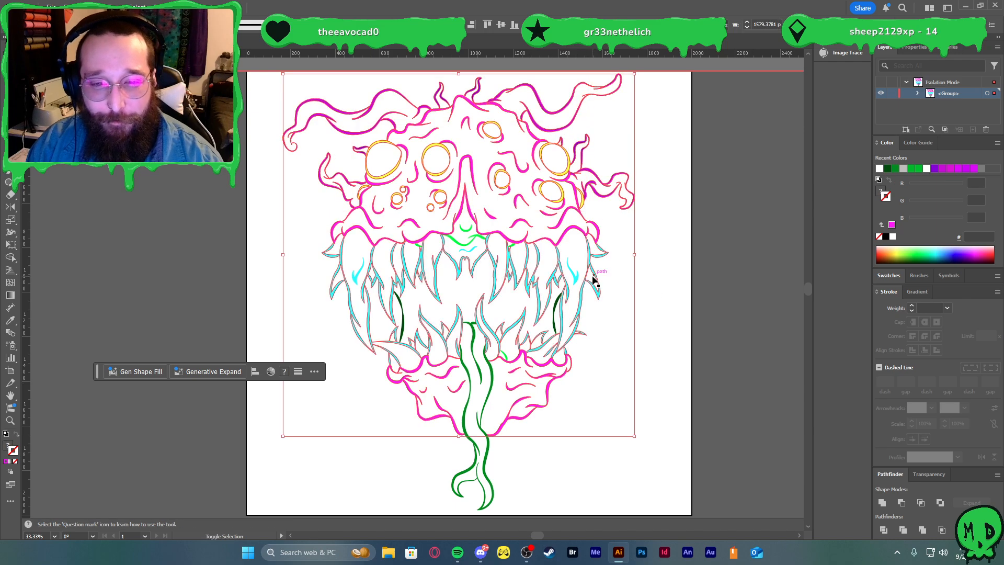
# - Unite the matching bright green gum shapes, and separately all the darker green tongue shapes
pyautogui.click(467, 246)
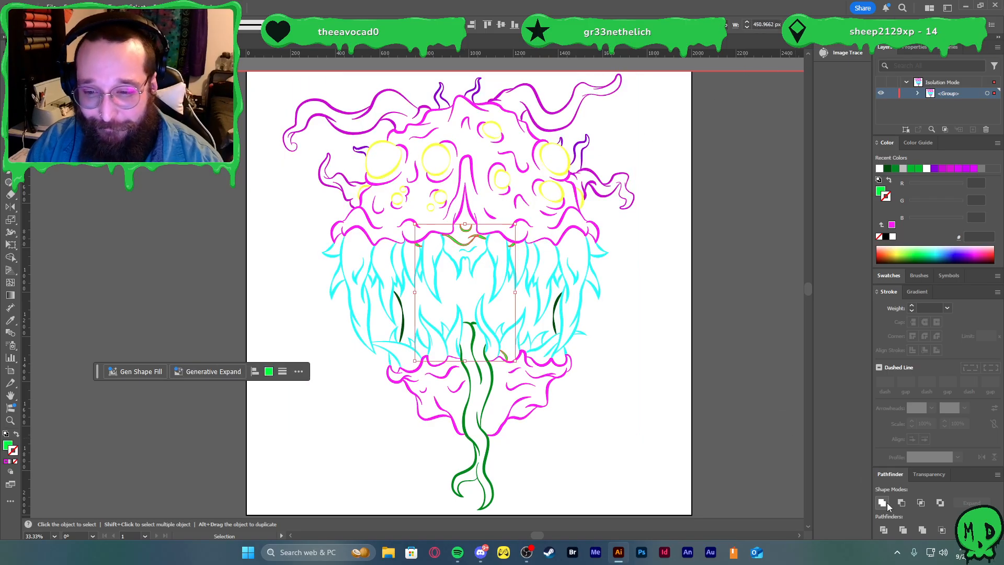
pyautogui.click(638, 456)
pyautogui.click(489, 459)
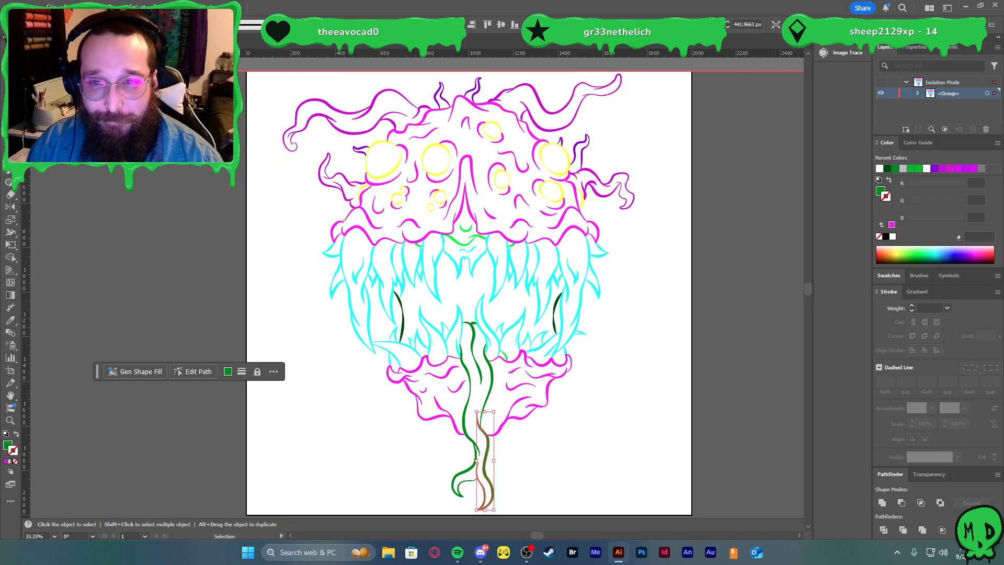
pyautogui.click(793, 25)
pyautogui.click(883, 502)
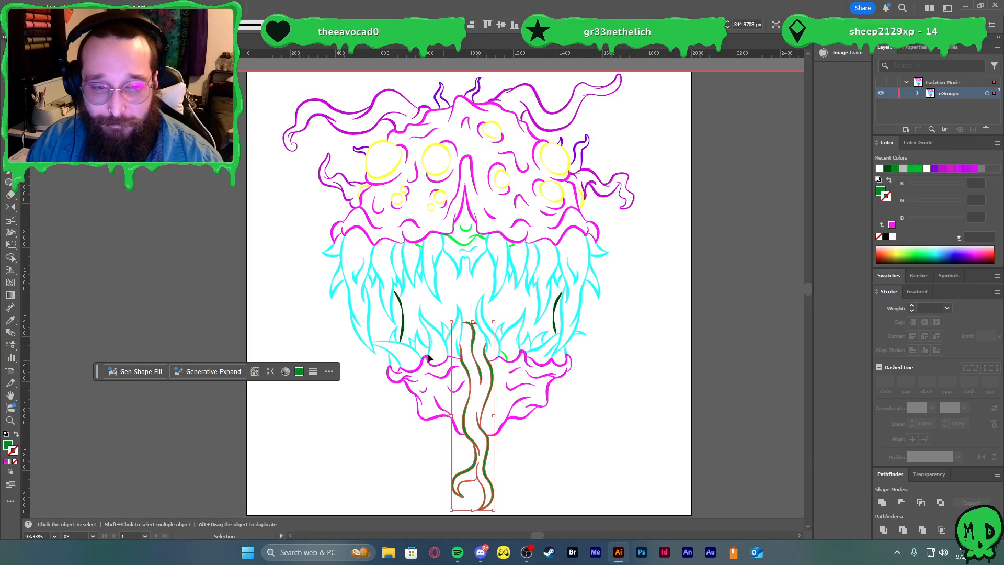
# - Select both very dark green curved cheek lines inside the mouth by similarity and unite them
pyautogui.click(400, 314)
pyautogui.click(793, 26)
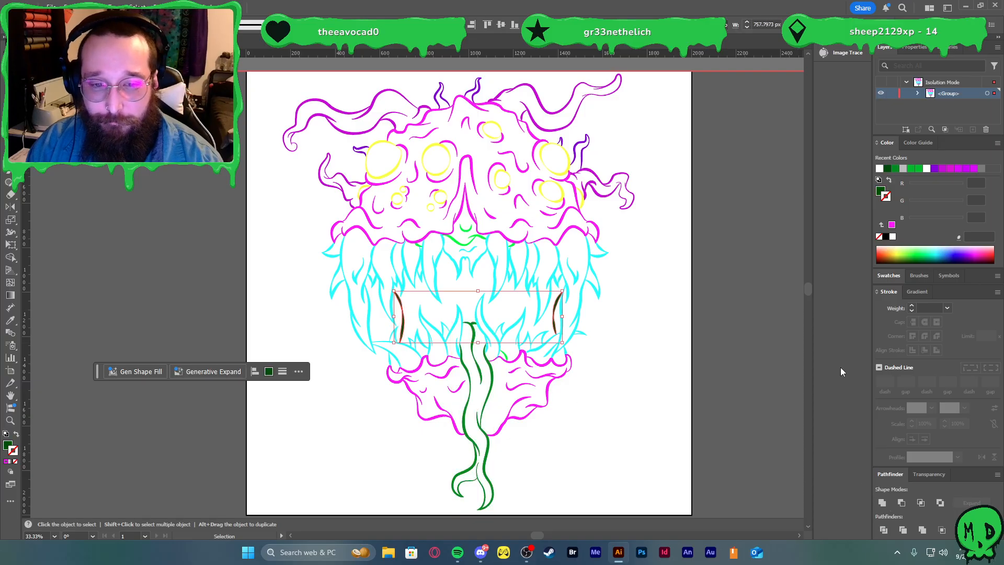
pyautogui.click(887, 505)
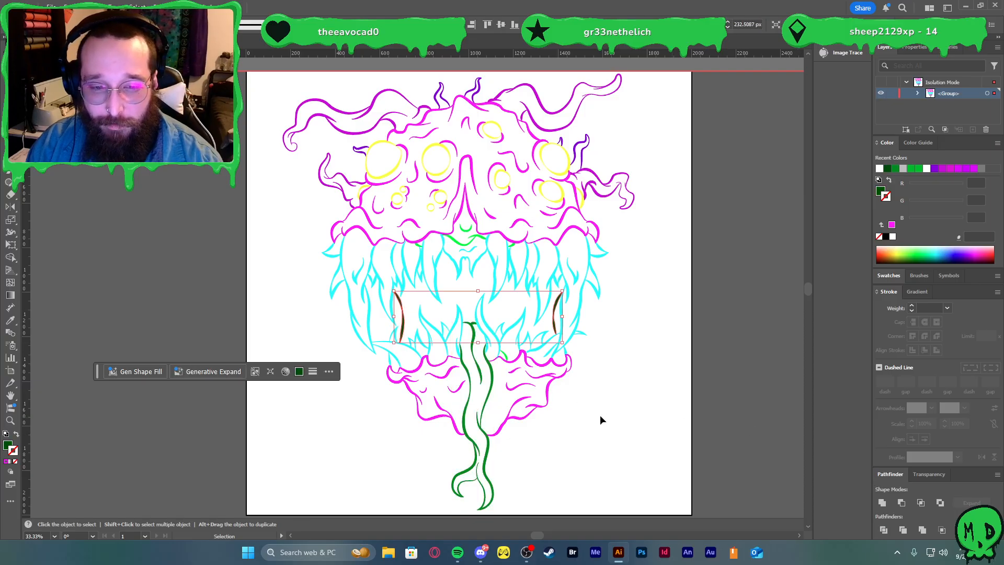
# - Add the tongue, magenta head, cyan teeth, tentacles, yellow eyes and bright green gum lines to the cheek-line selection
pyautogui.keyDown('shift'); pyautogui.click(486, 458); pyautogui.keyUp('shift')
pyautogui.keyDown('shift'); pyautogui.click(497, 431); pyautogui.keyUp('shift')
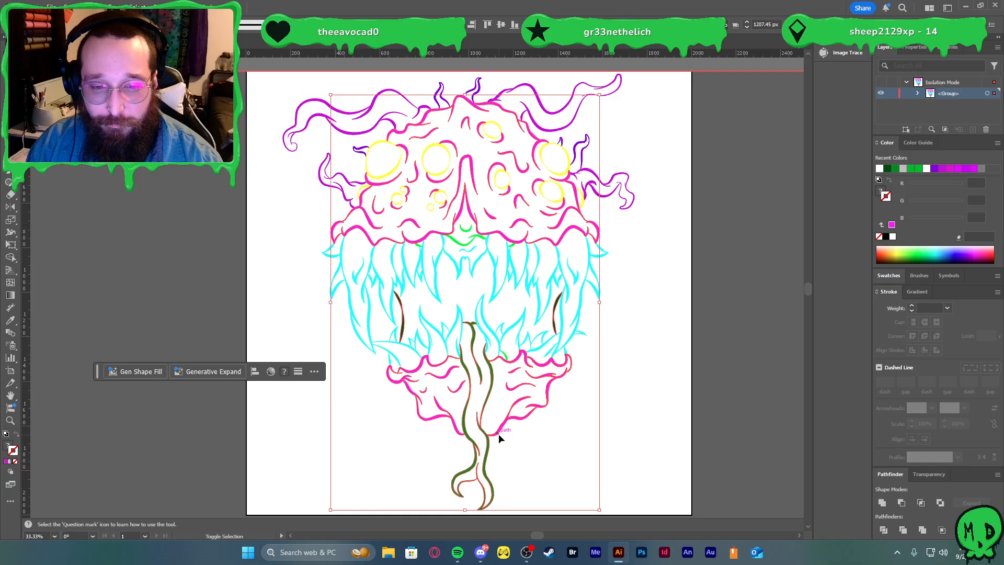
pyautogui.keyDown('shift'); pyautogui.click(581, 321); pyautogui.keyUp('shift')
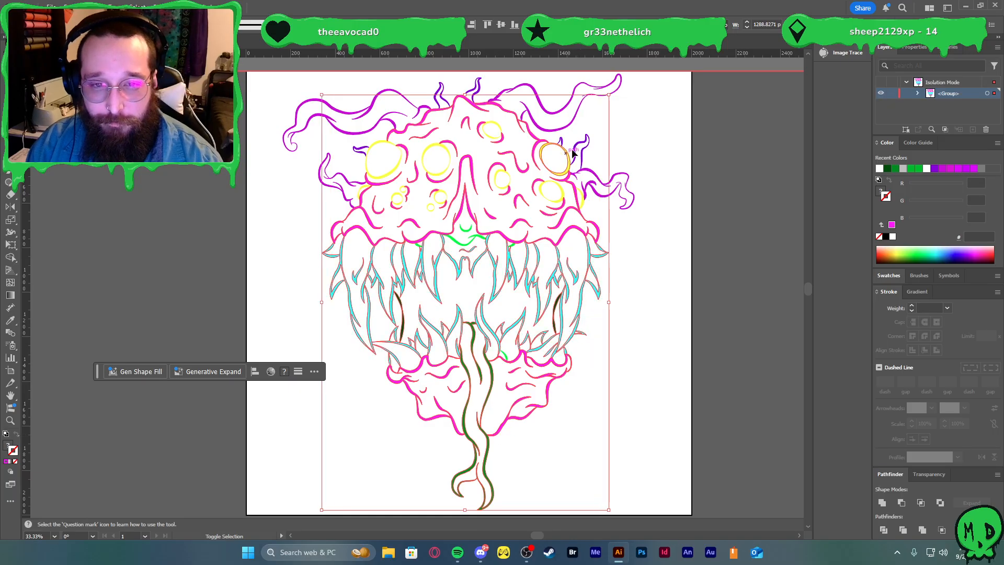
pyautogui.keyDown('shift'); pyautogui.click(588, 173); pyautogui.keyUp('shift')
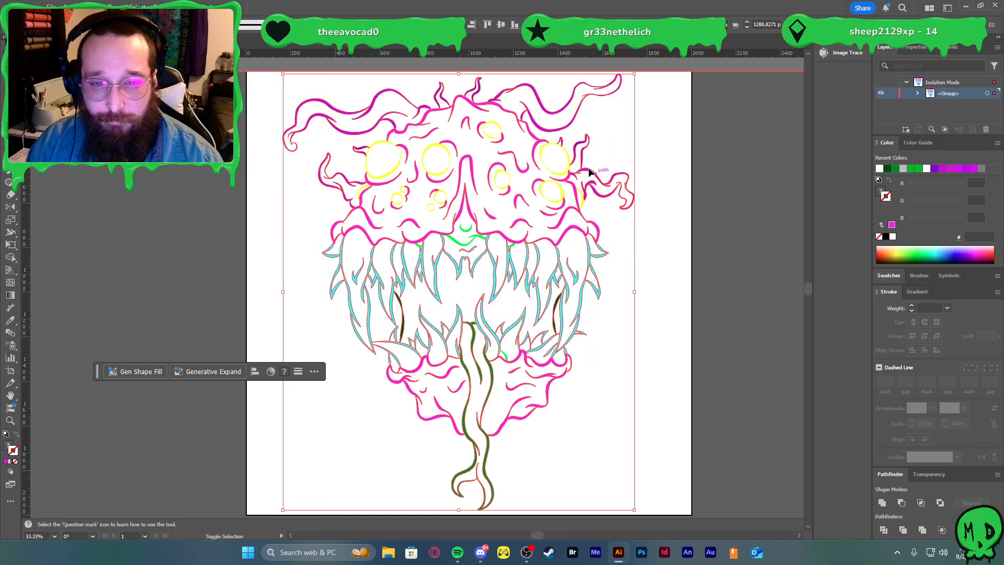
pyautogui.keyDown('shift'); pyautogui.click(565, 152); pyautogui.keyUp('shift')
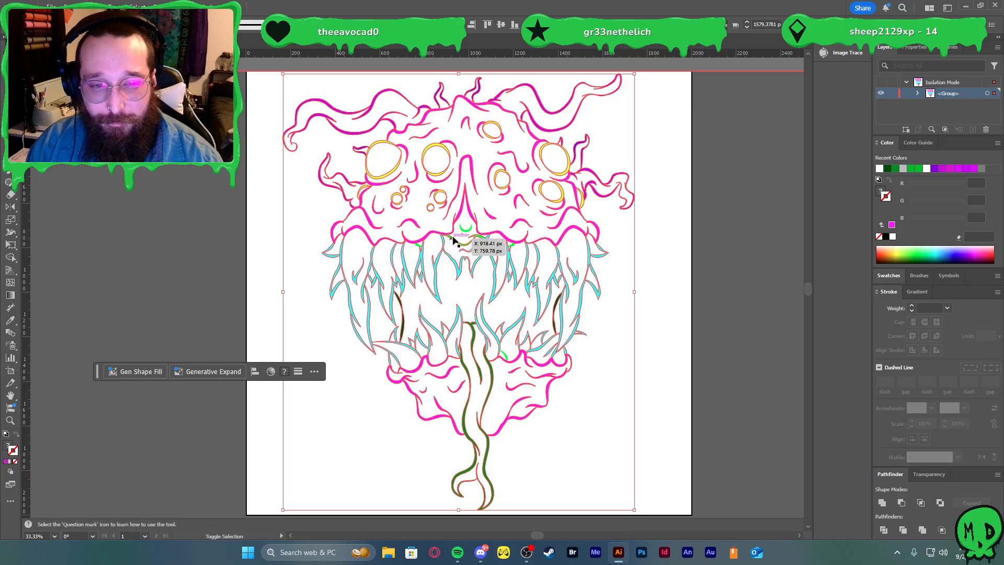
pyautogui.scroll(-2, 672, 353)
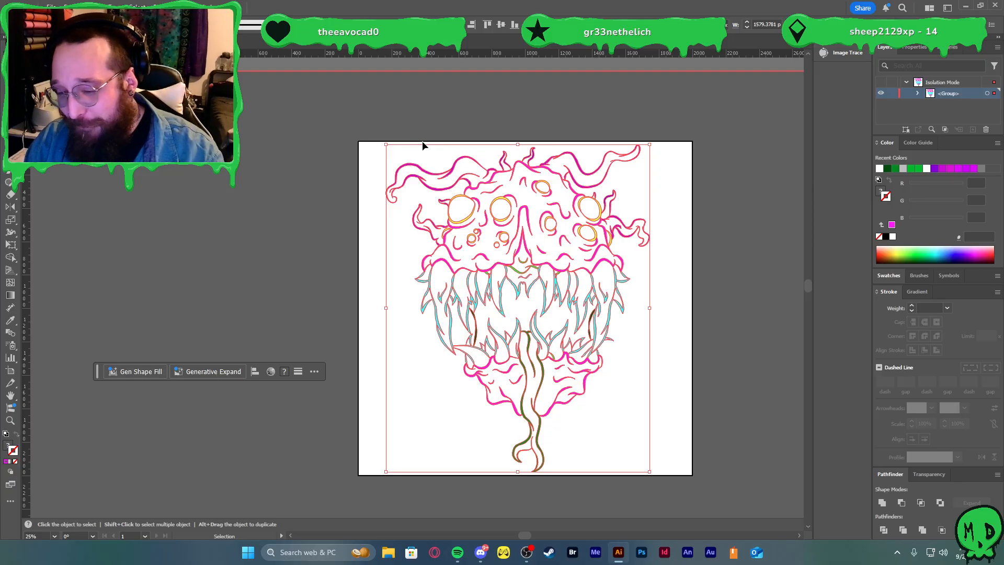
# - Fill all the unfilled areas enclosed by the monster's line art with dark green 004c00
pyautogui.click(641, 419)
pyautogui.click(903, 170)
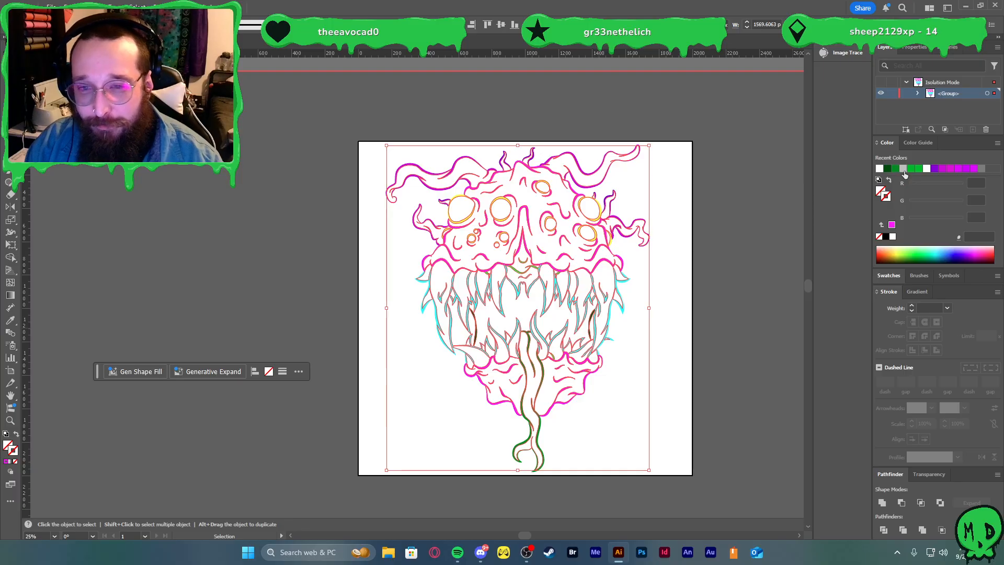
pyautogui.hotkey('ctrl', 'z')
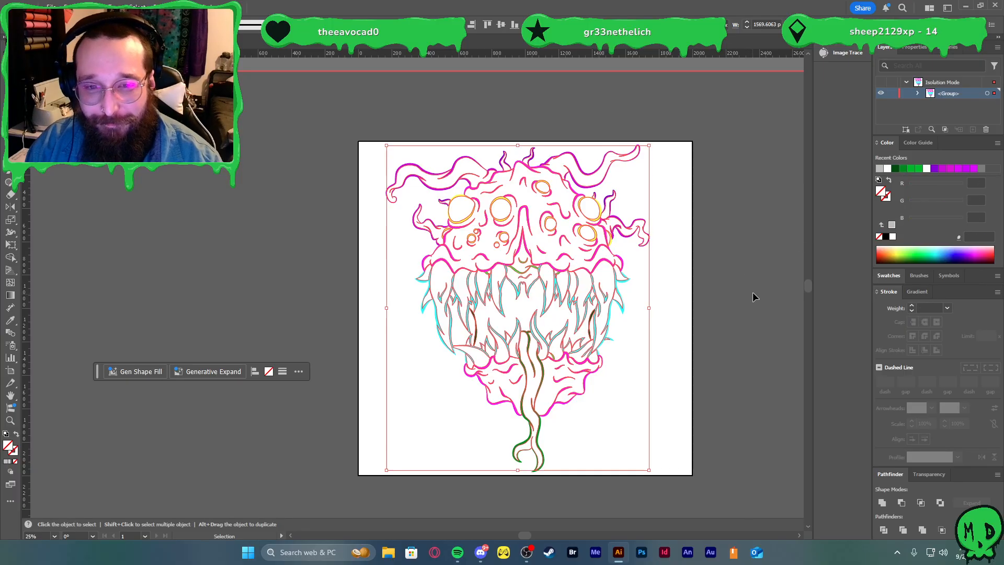
pyautogui.click(896, 169)
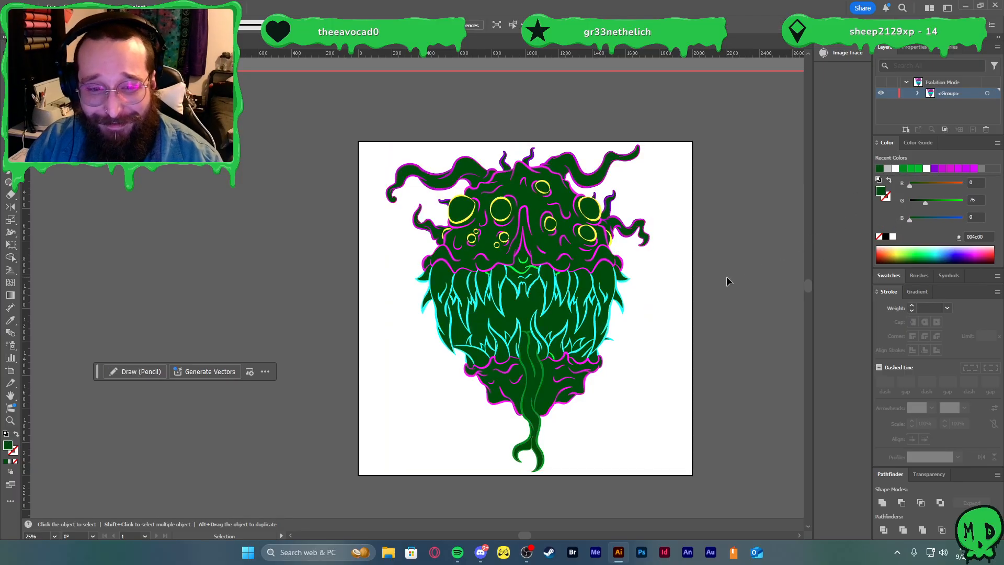
# - Delete the dark green fills from the open gaps between the outer fangs and the cheeks on both sides
pyautogui.scroll(1, 639, 329)
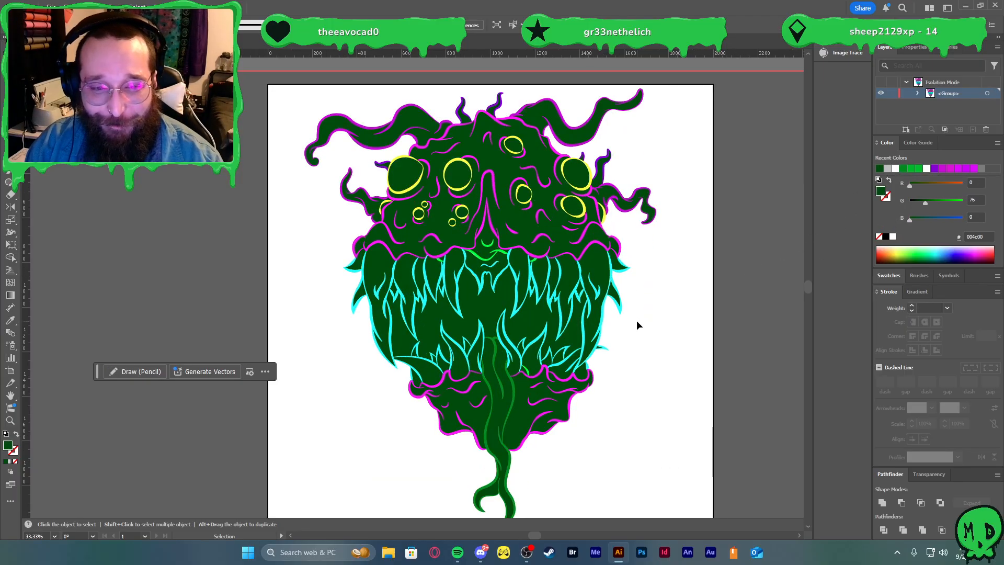
pyautogui.click(579, 328)
pyautogui.click(399, 344)
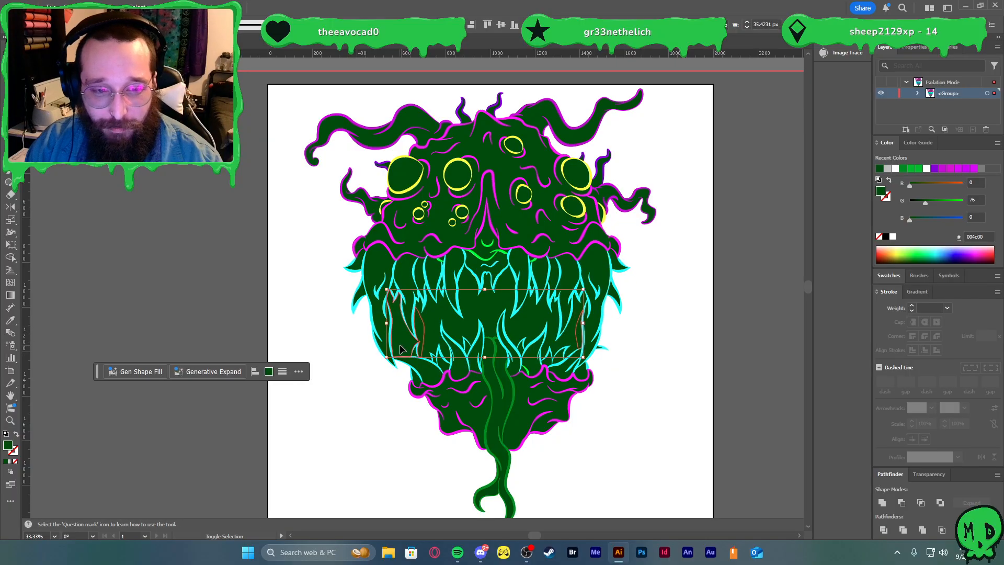
pyautogui.click(580, 370)
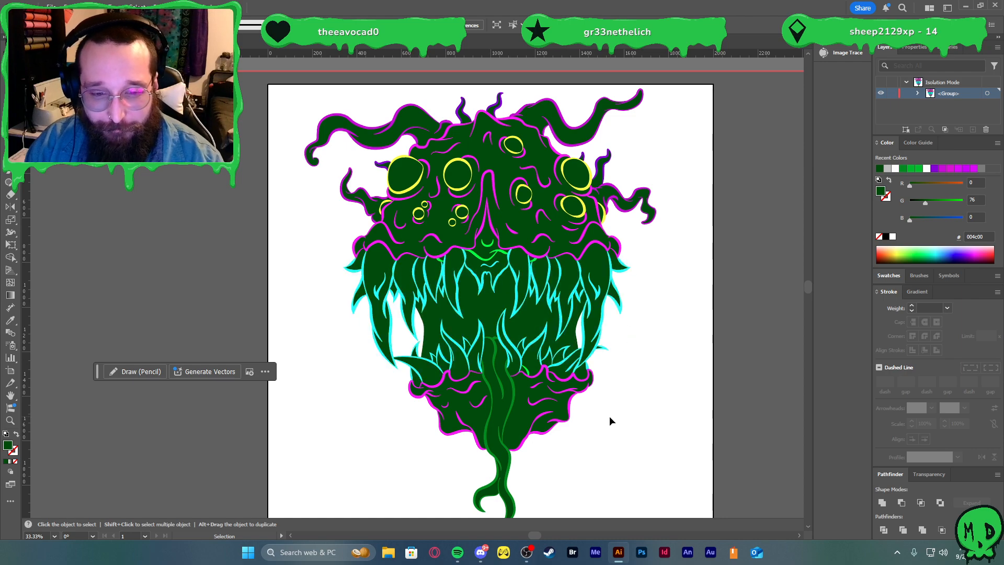
# - Fill the tongue shape with bright green 00b800
pyautogui.scroll(-1, 610, 415)
pyautogui.click(499, 408)
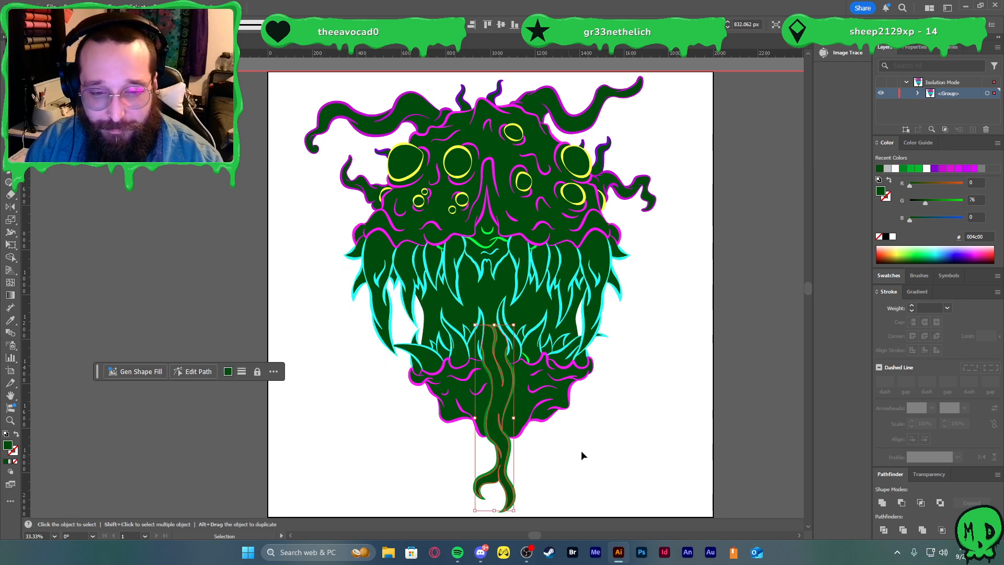
pyautogui.scroll(2, 572, 413)
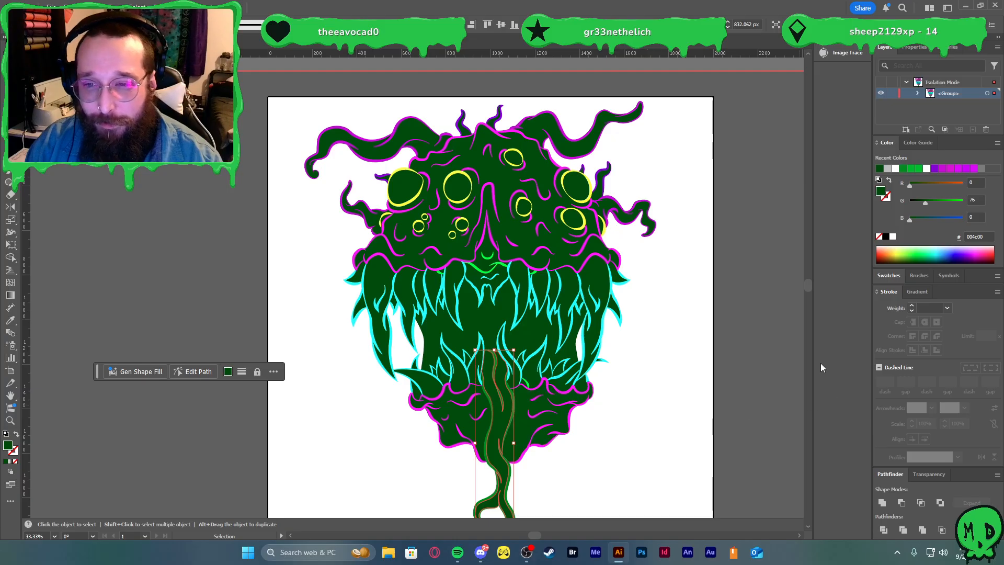
pyautogui.click(904, 168)
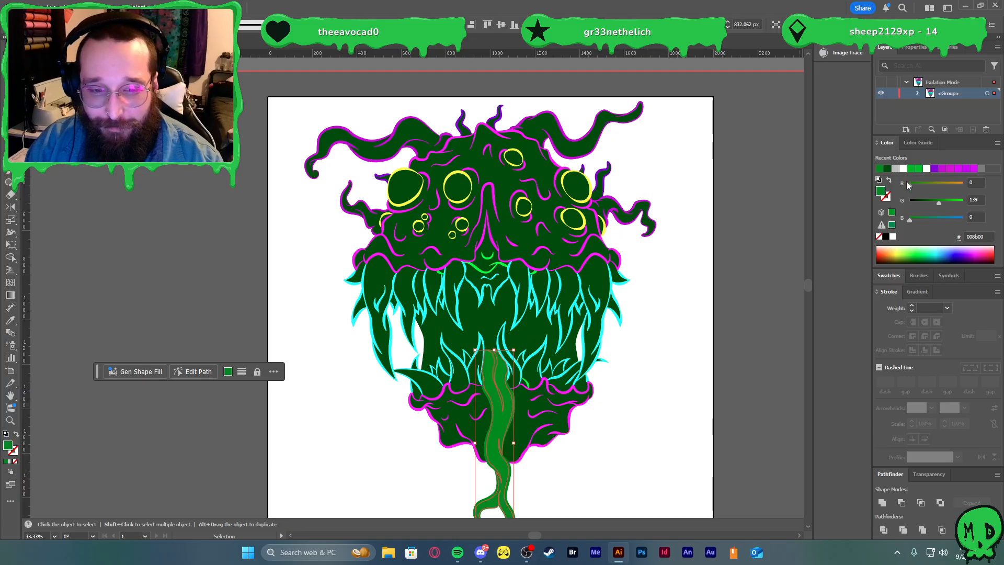
pyautogui.click(910, 168)
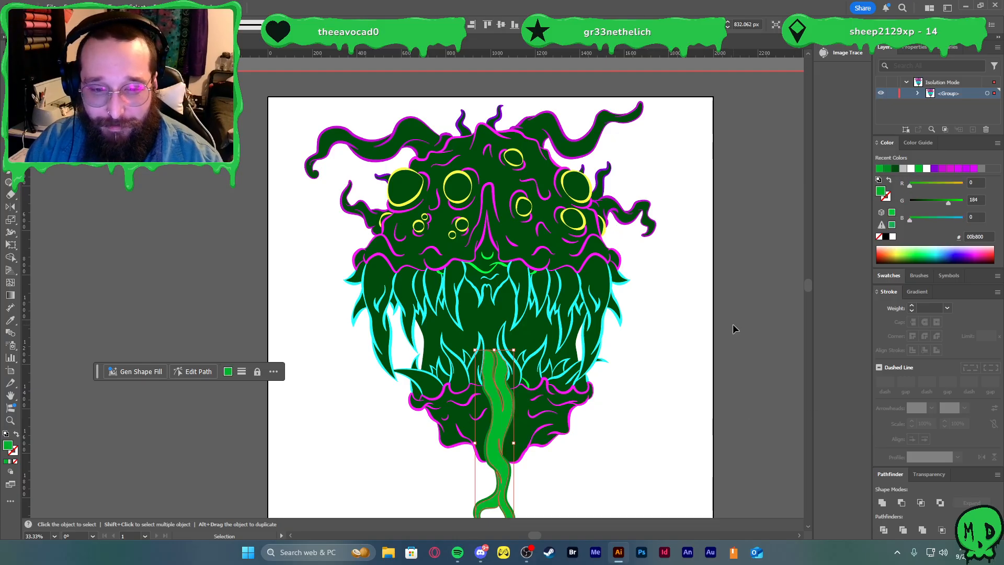
pyautogui.click(732, 329)
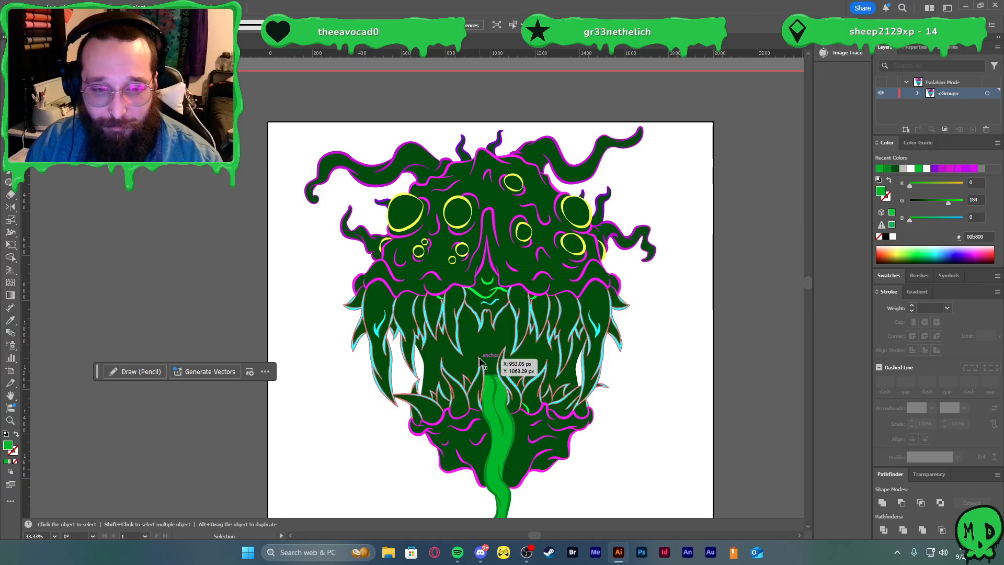
# - Fill the pointed area below the nose and the small gum areas beside the teeth with green 00bd00
pyautogui.scroll(1, 492, 361)
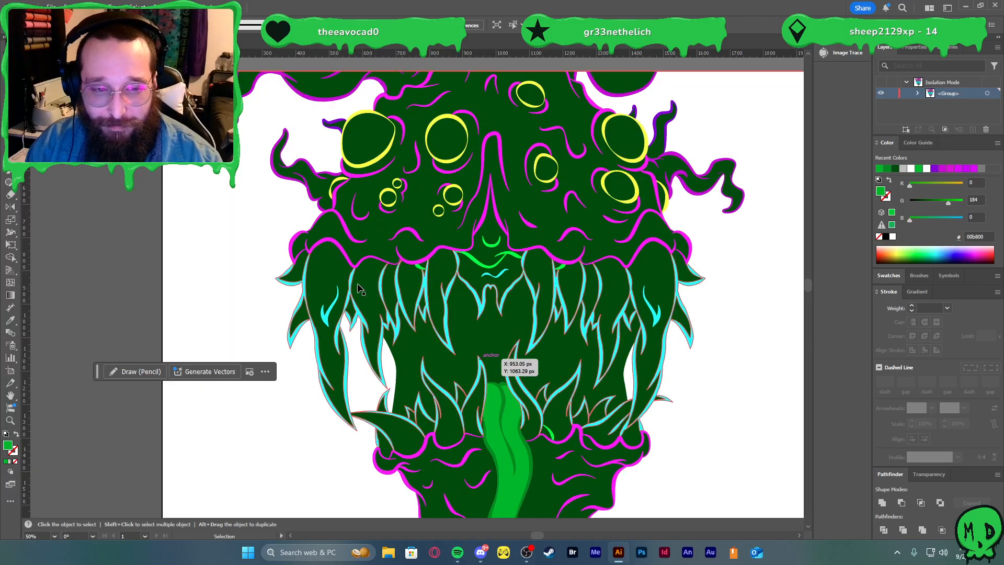
pyautogui.click(422, 266)
pyautogui.moveTo(525, 267); pyautogui.dragTo(558, 267)
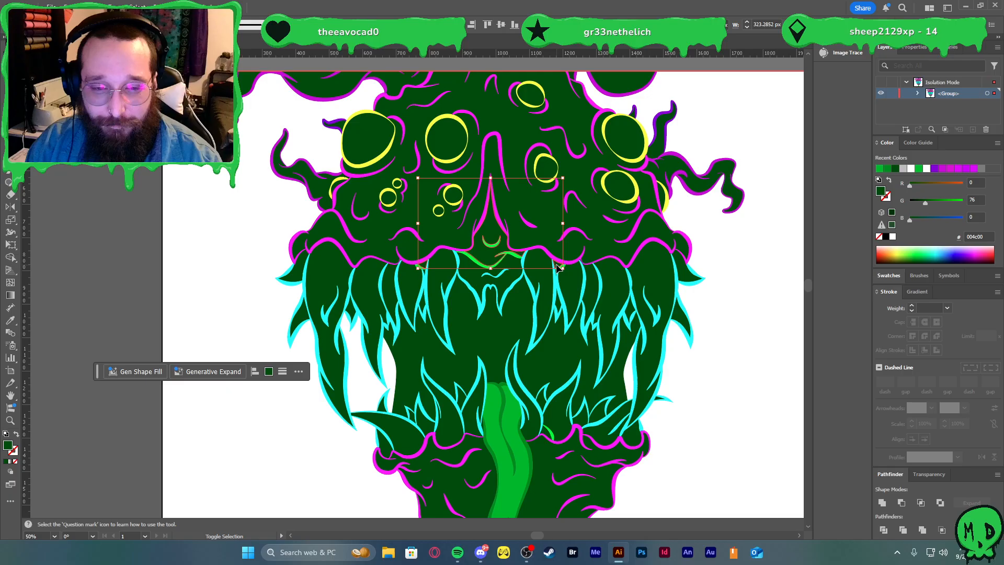
pyautogui.keyDown('shift'); pyautogui.click(553, 439); pyautogui.keyUp('shift')
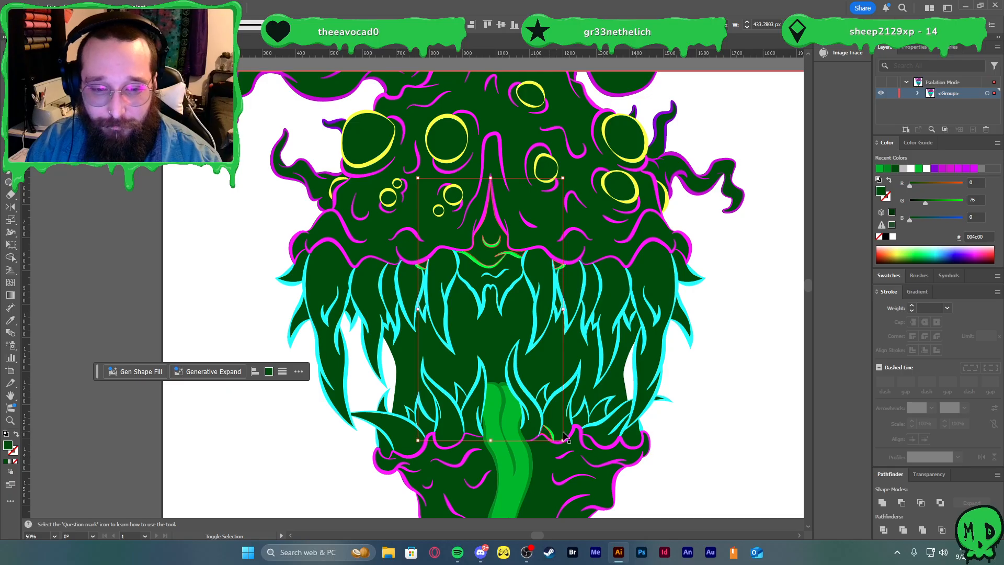
pyautogui.click(919, 170)
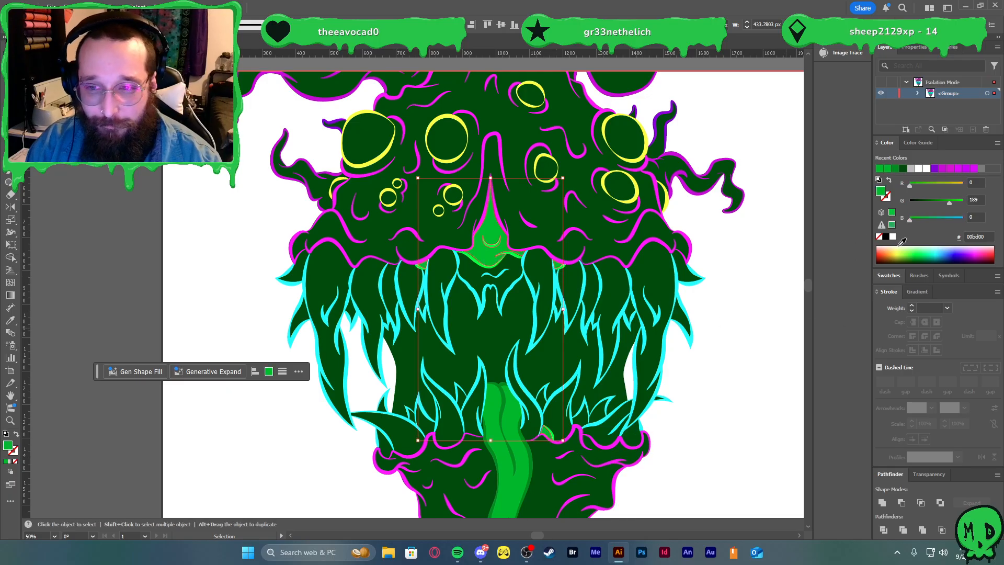
pyautogui.moveTo(955, 203); pyautogui.dragTo(971, 203)
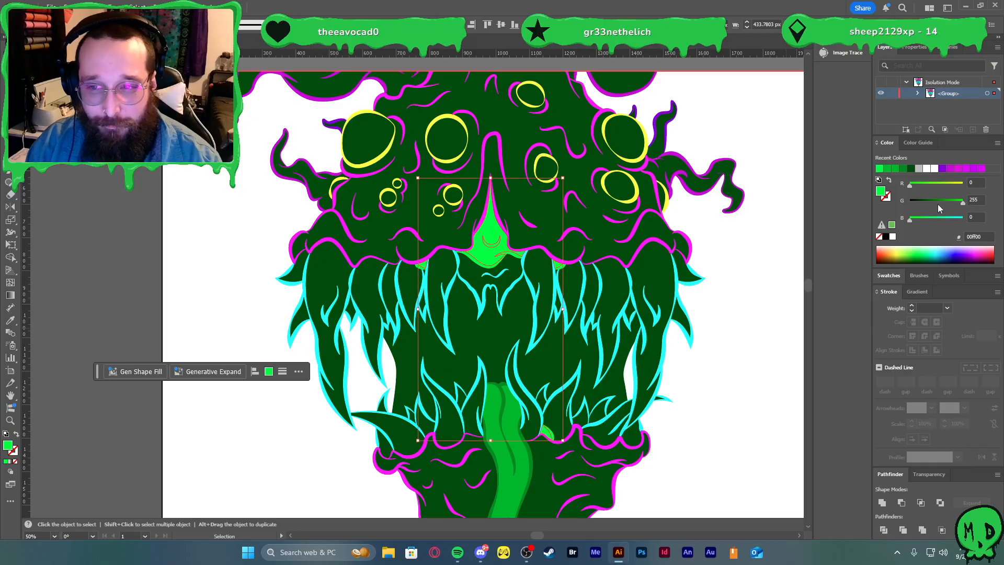
pyautogui.hotkey('ctrl', 'z')
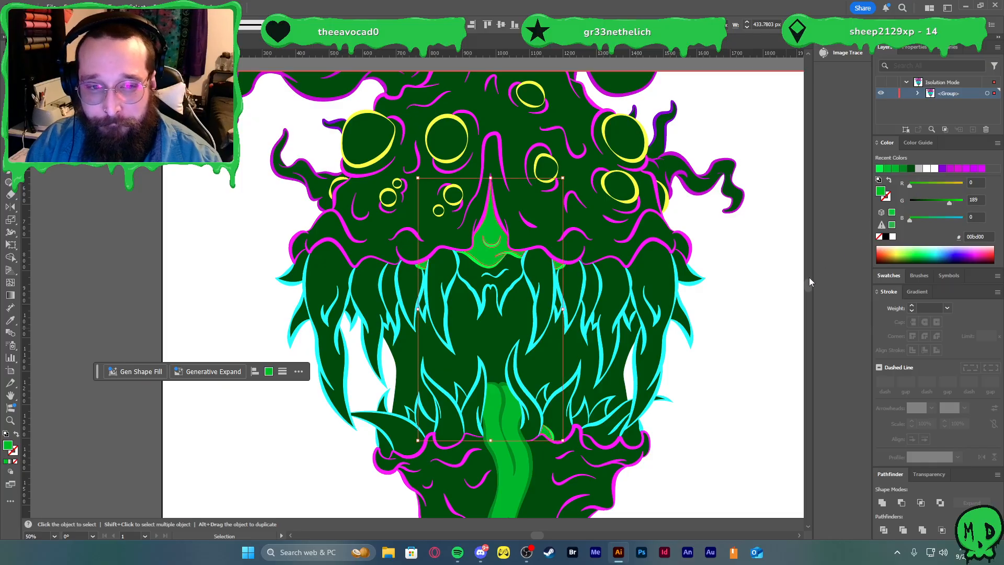
# - Recolor the bright green gum lines to the darker green 008b00
pyautogui.click(474, 263)
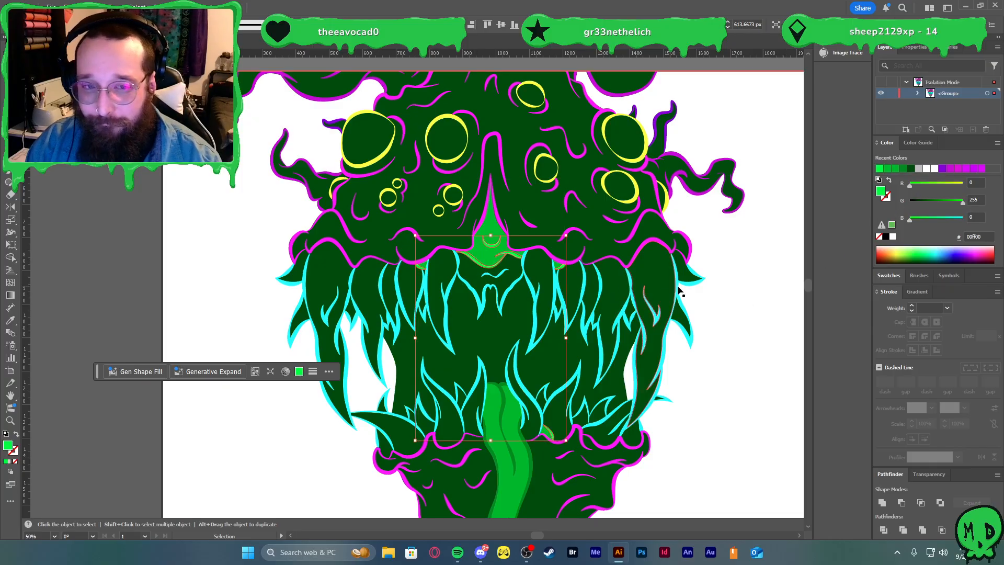
pyautogui.click(904, 173)
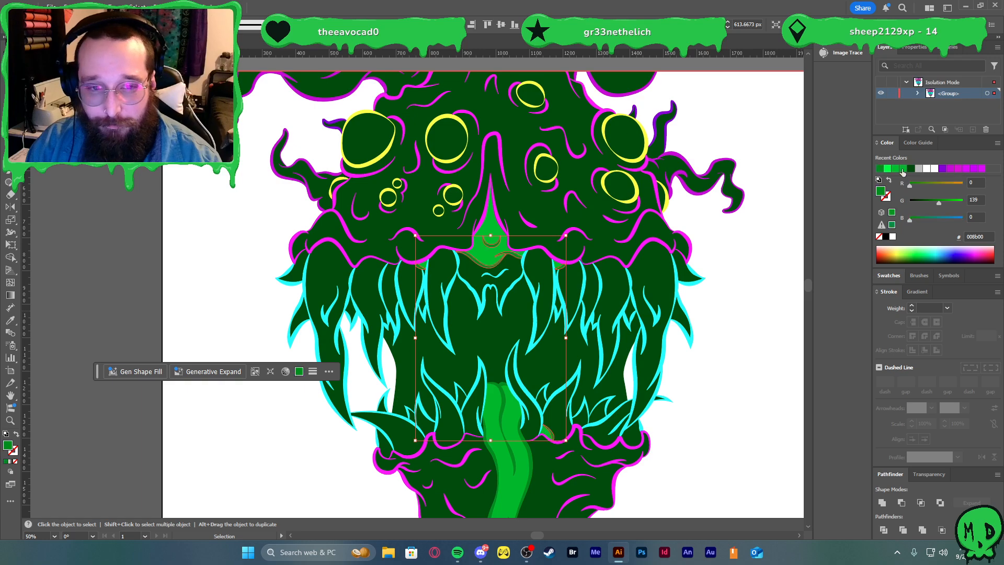
pyautogui.click(684, 325)
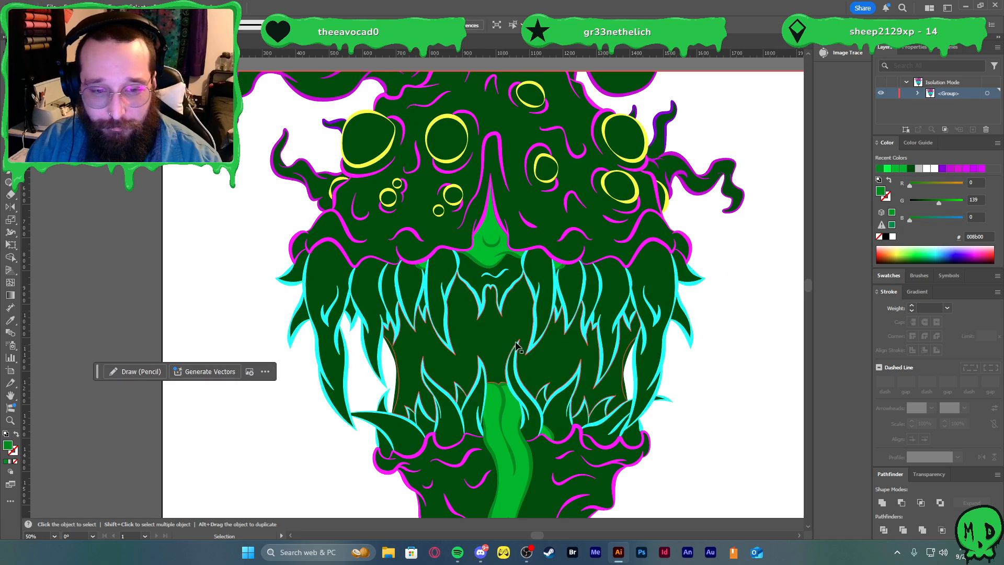
# - Recolor the tongue's lines to dark green 007200 and set the tongue's fill to green 008b00
pyautogui.scroll(-5, 453, 356)
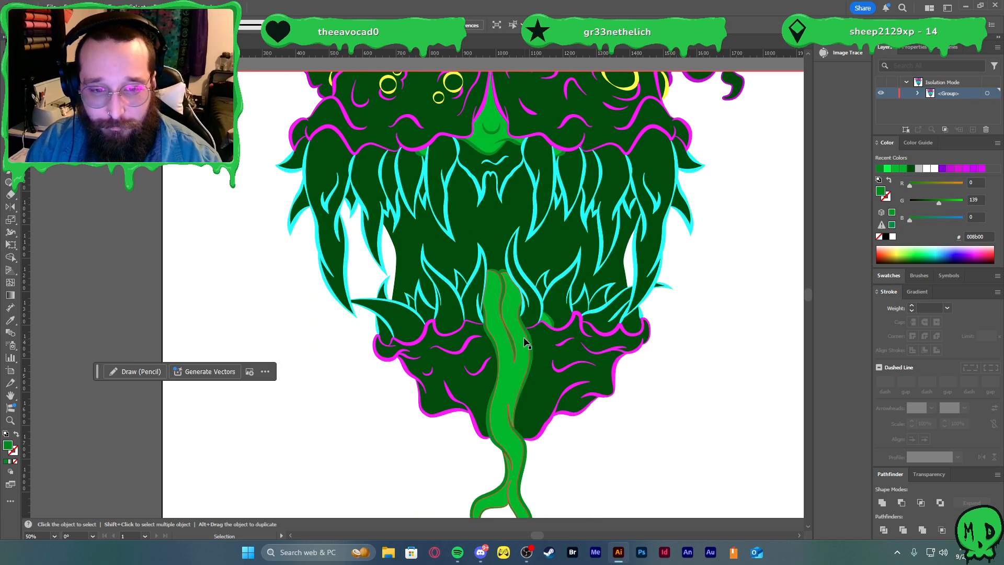
pyautogui.click(525, 337)
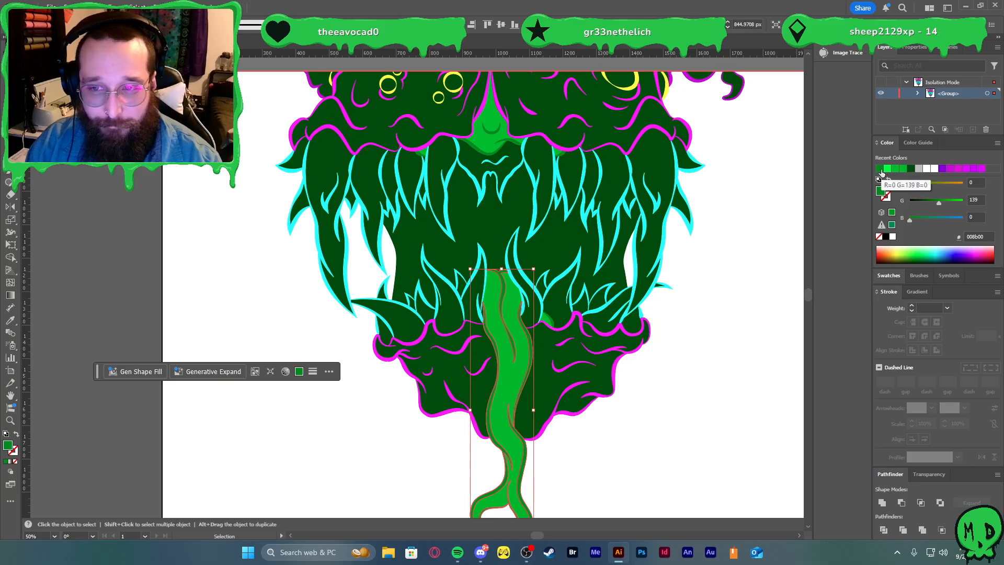
pyautogui.click(934, 201)
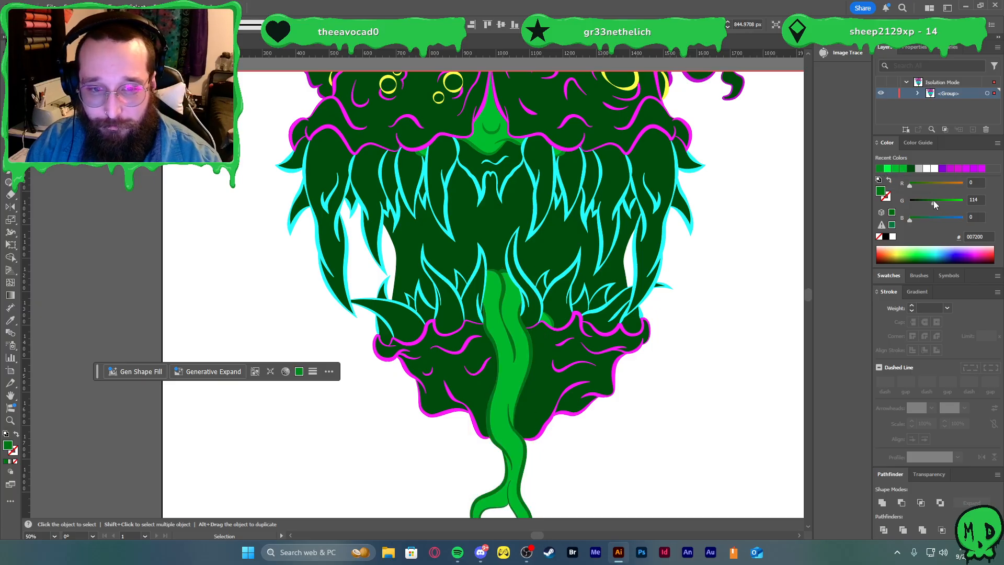
pyautogui.click(515, 380)
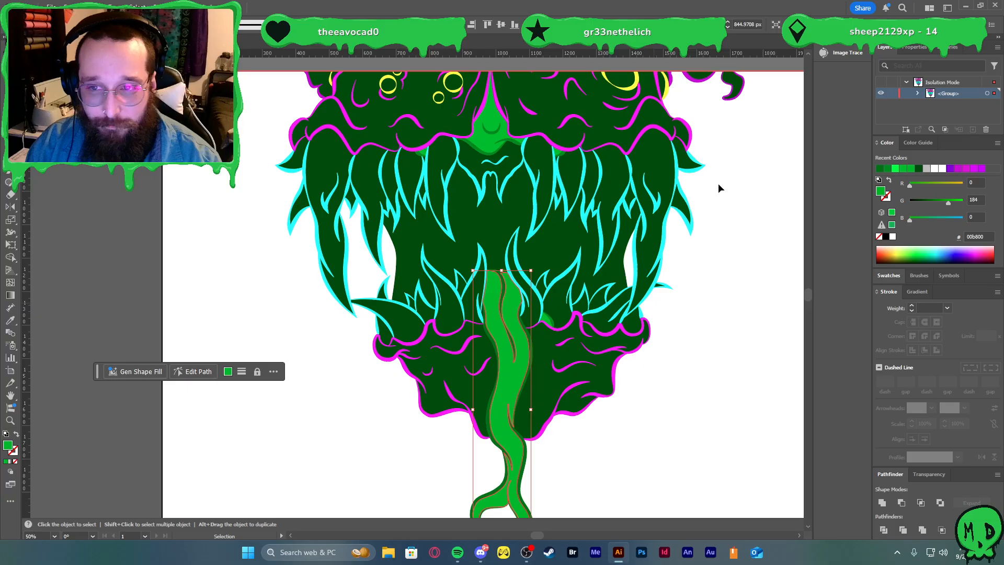
pyautogui.click(889, 170)
pyautogui.click(715, 306)
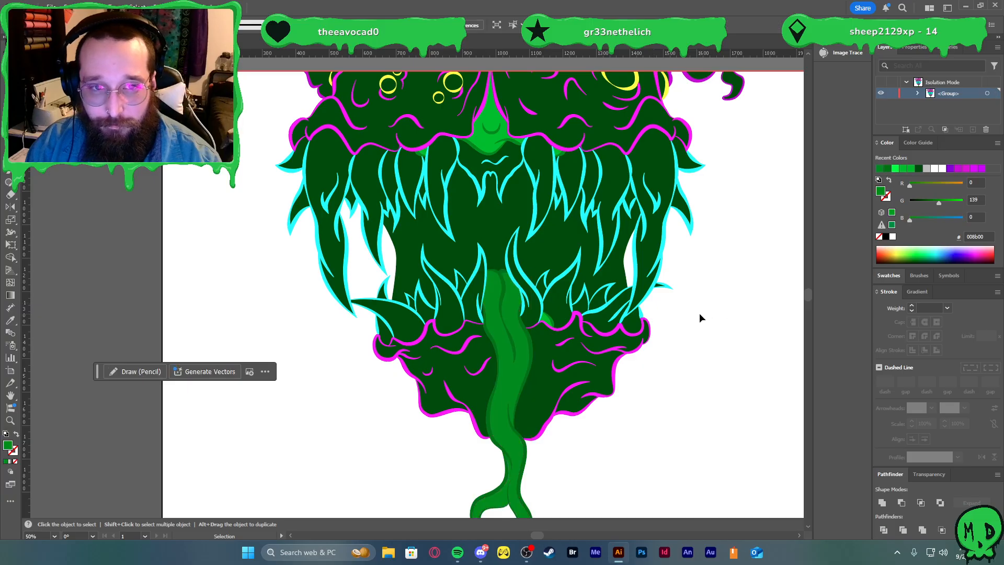
# - Try filling the mouth interior with very dark green 002e00, and undo that fill
pyautogui.scroll(2, 700, 315)
pyautogui.click(606, 294)
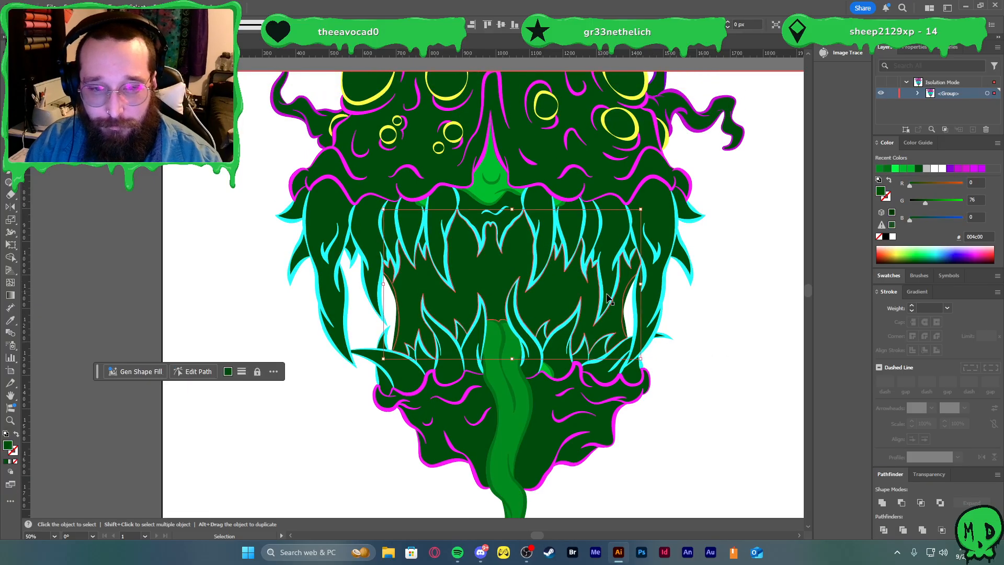
pyautogui.moveTo(920, 203); pyautogui.dragTo(918, 203)
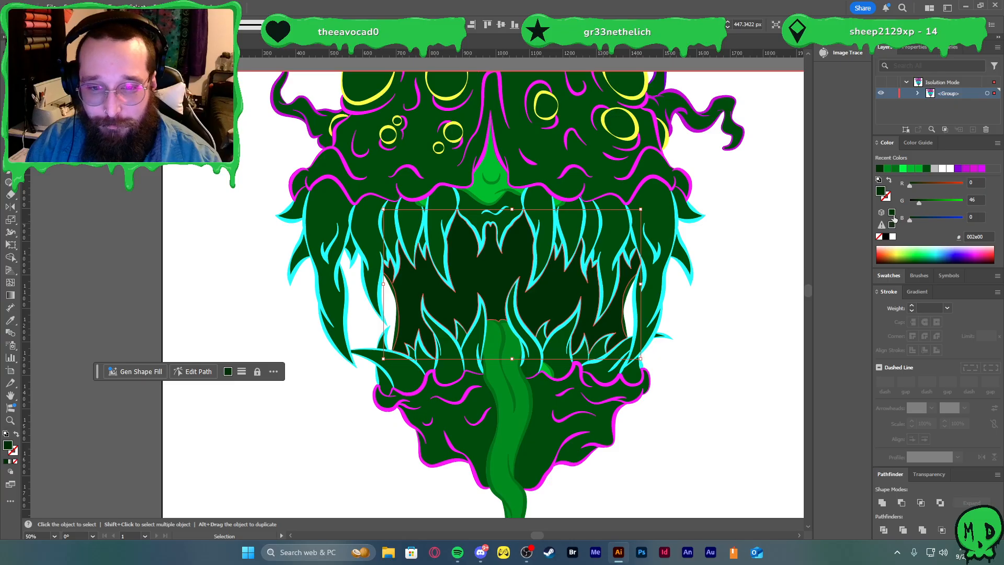
pyautogui.click(793, 282)
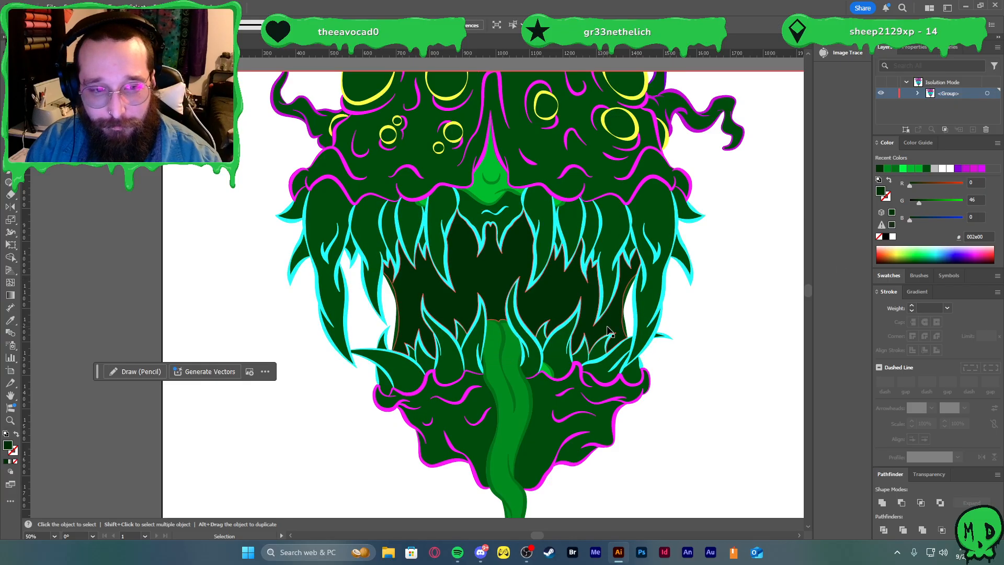
pyautogui.hotkey('ctrl', 'z')
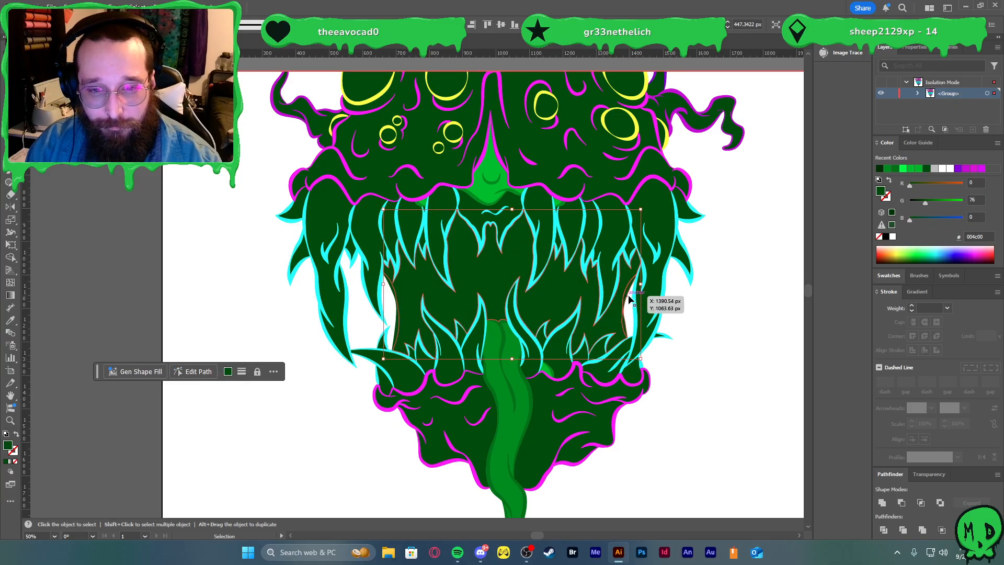
# - Recolor the two curved cheek lines inside the mouth to very dark green 002e00
pyautogui.click(880, 169)
pyautogui.click(769, 268)
pyautogui.scroll(-1, 764, 267)
pyautogui.hscroll(1, 731, 283)
pyautogui.scroll(1, 702, 275)
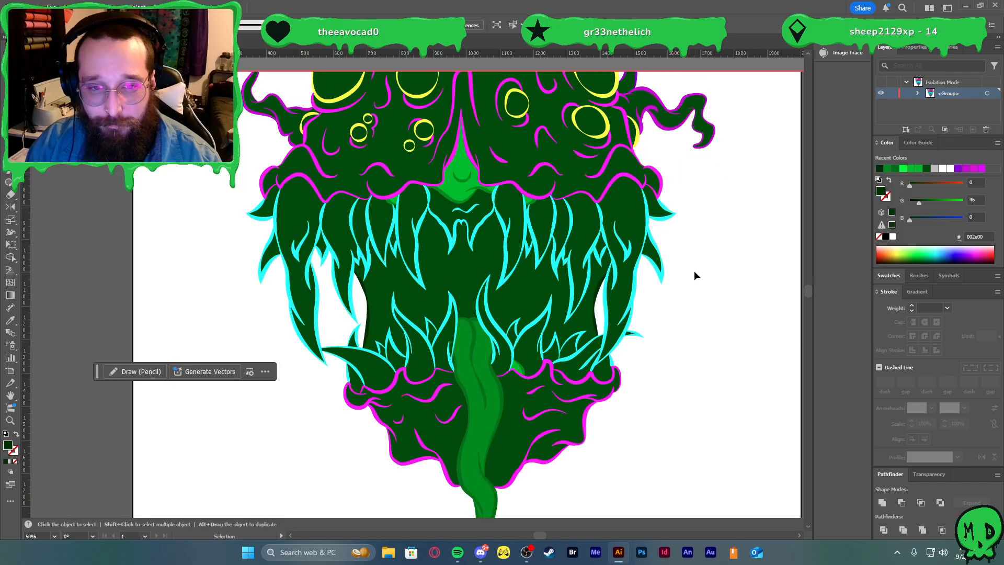
pyautogui.click(291, 215)
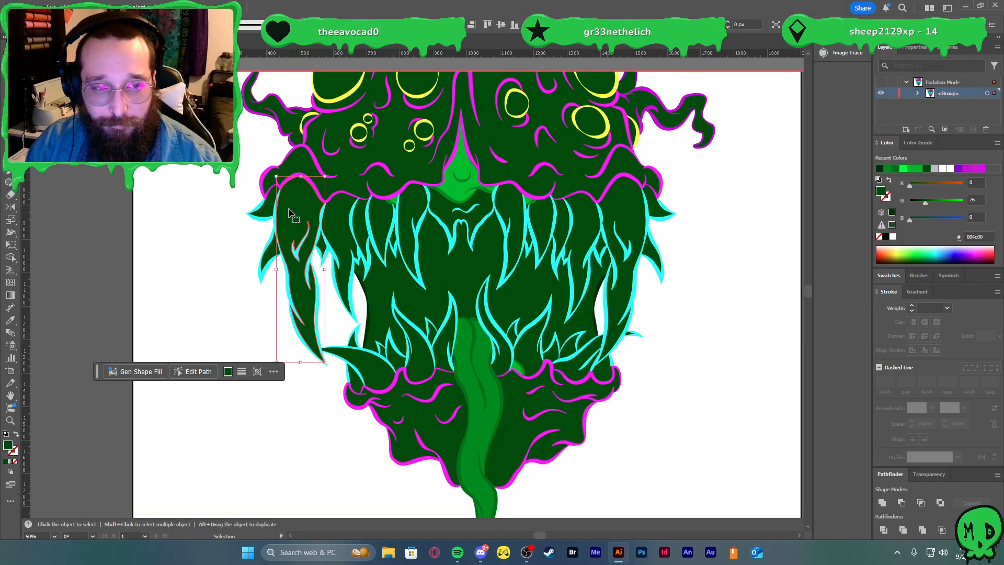
pyautogui.click(458, 189)
pyautogui.click(807, 26)
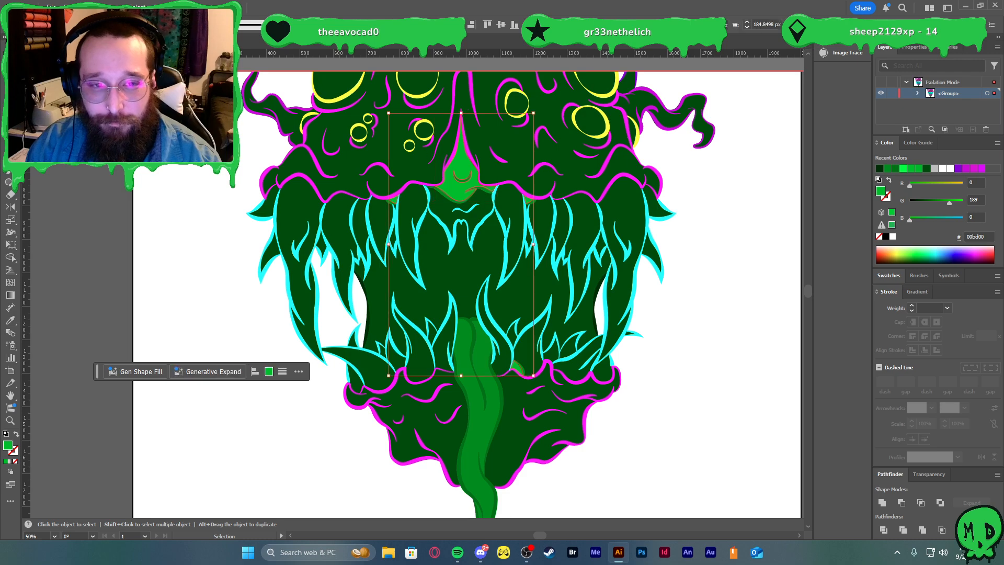
pyautogui.click(883, 502)
pyautogui.click(481, 422)
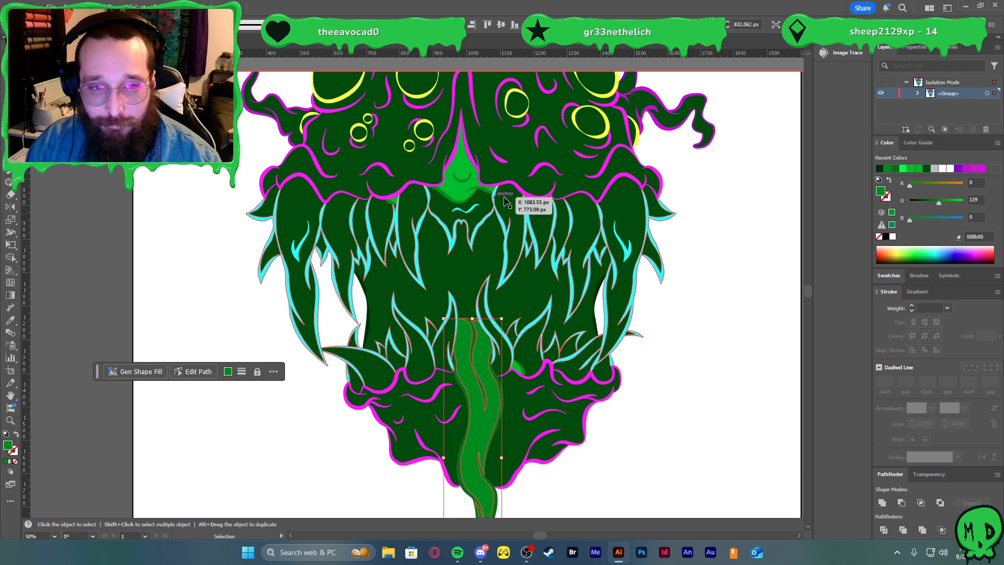
pyautogui.click(454, 286)
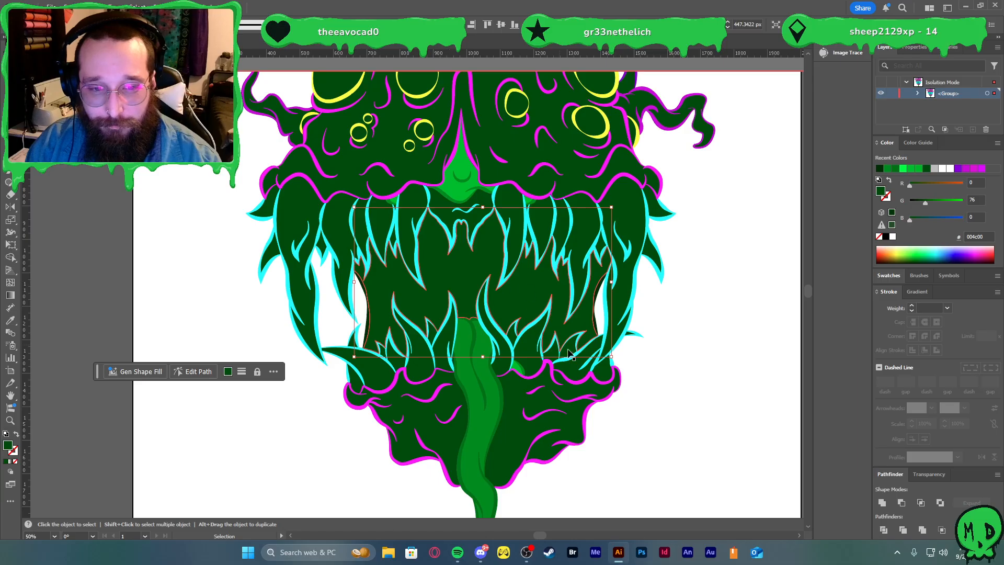
# - Select the dark green fills of the upper teeth from the outer left tufts through the two large inner fangs
pyautogui.click(274, 214)
pyautogui.click(275, 252)
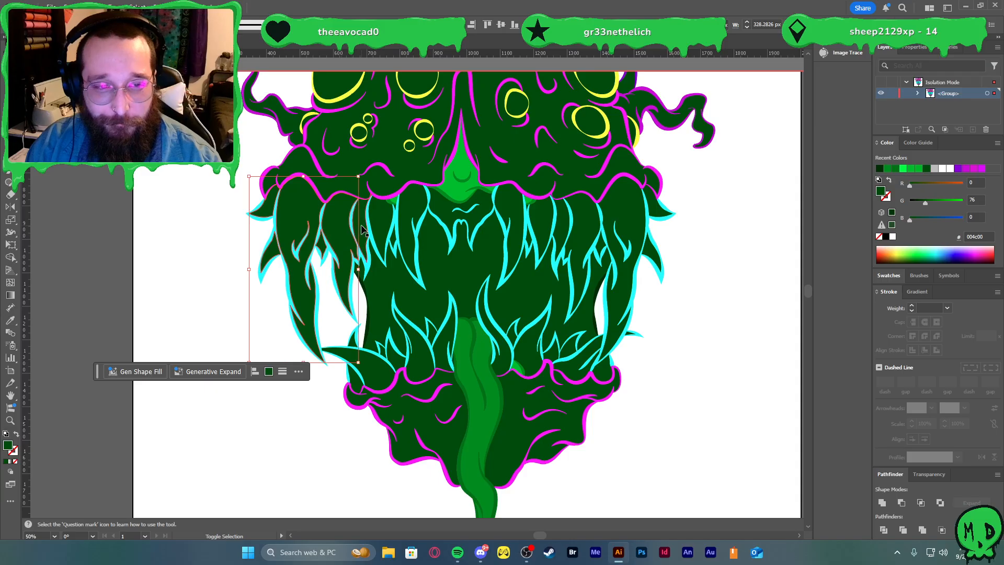
pyautogui.keyDown('shift'); pyautogui.click(393, 242); pyautogui.keyUp('shift')
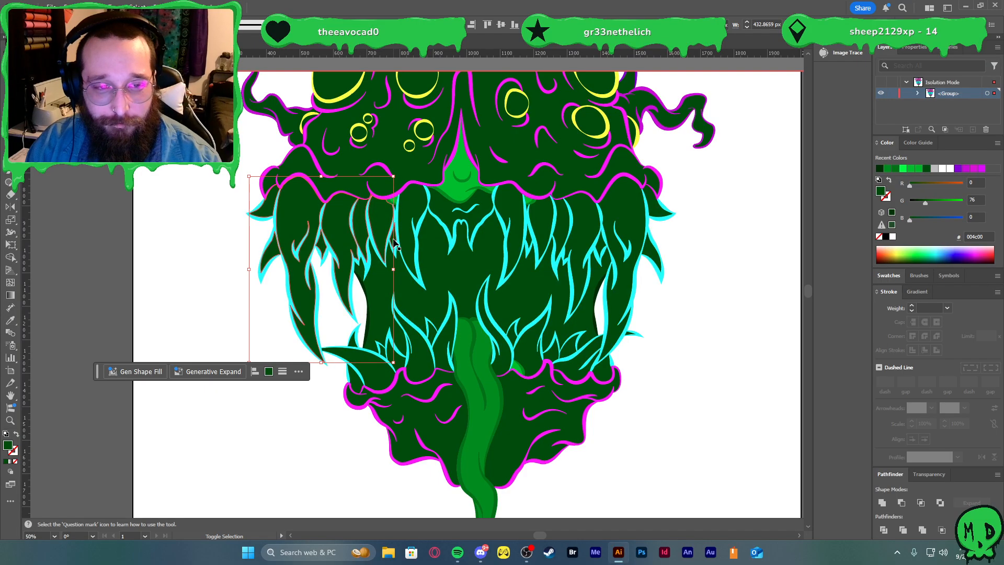
pyautogui.keyDown('shift'); pyautogui.click(416, 211); pyautogui.keyUp('shift')
pyautogui.keyDown('shift'); pyautogui.click(444, 208); pyautogui.keyUp('shift')
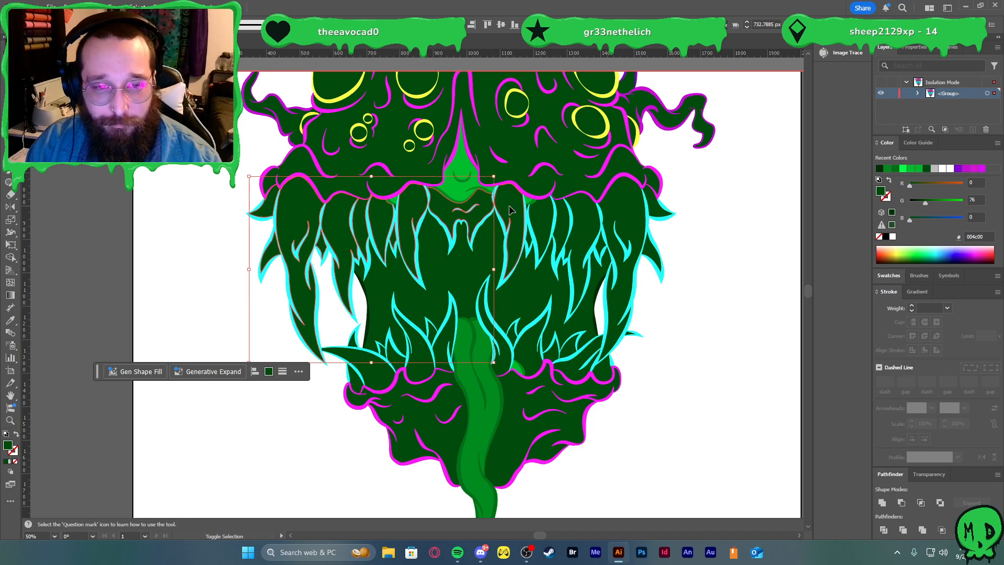
pyautogui.keyDown('shift'); pyautogui.click(512, 221); pyautogui.keyUp('shift')
# - Add the narrow sliver fills beside the inner upper fangs to the selection, leaving out the cyan lines
pyautogui.scroll(3, 525, 226)
pyautogui.keyDown('shift'); pyautogui.click(539, 246); pyautogui.keyUp('shift')
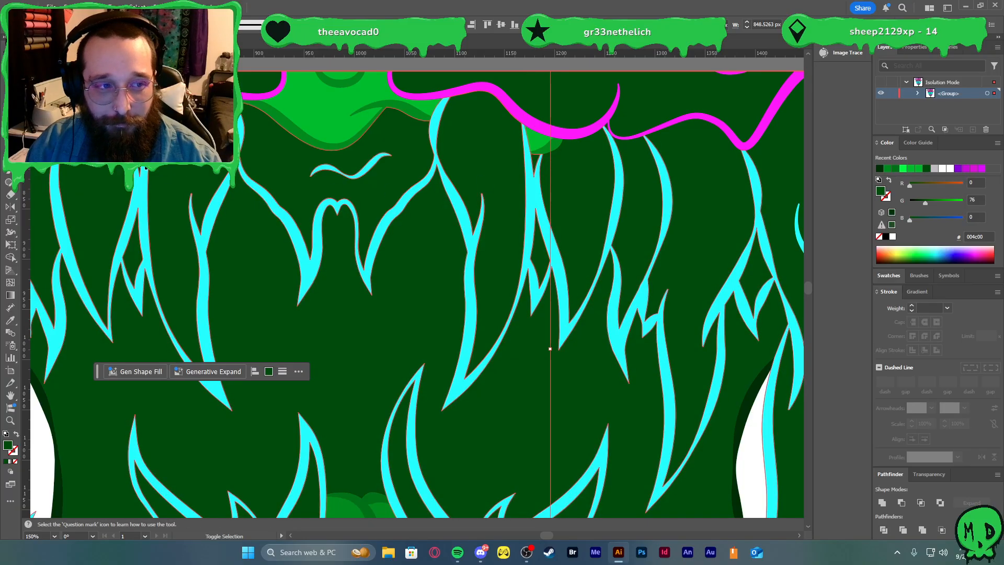
pyautogui.keyDown('shift'); pyautogui.click(143, 171); pyautogui.keyUp('shift')
pyautogui.scroll(-3, 203, 188)
pyautogui.scroll(2, 306, 287)
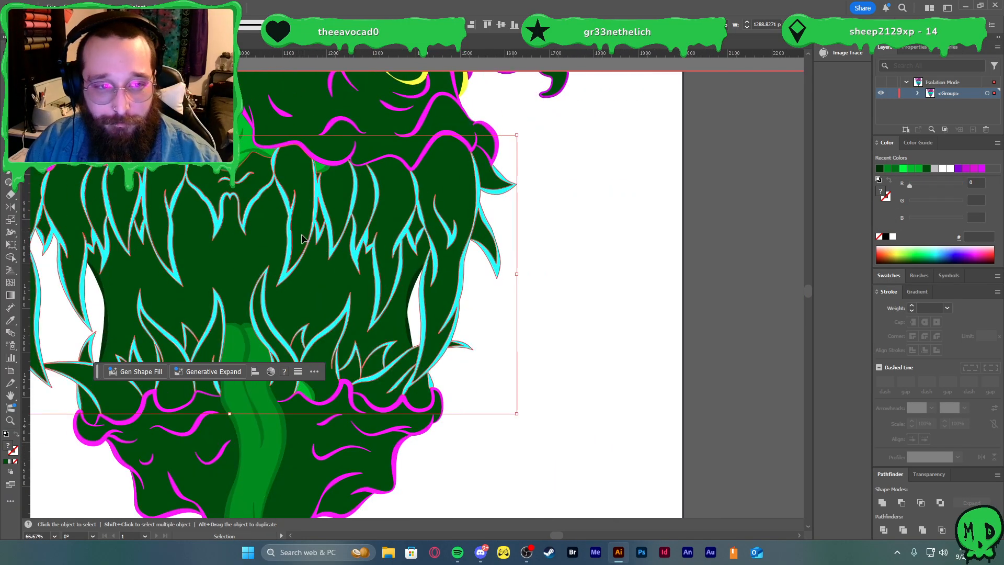
pyautogui.keyDown('shift'); pyautogui.click(306, 287); pyautogui.keyUp('shift')
pyautogui.scroll(5, 306, 287)
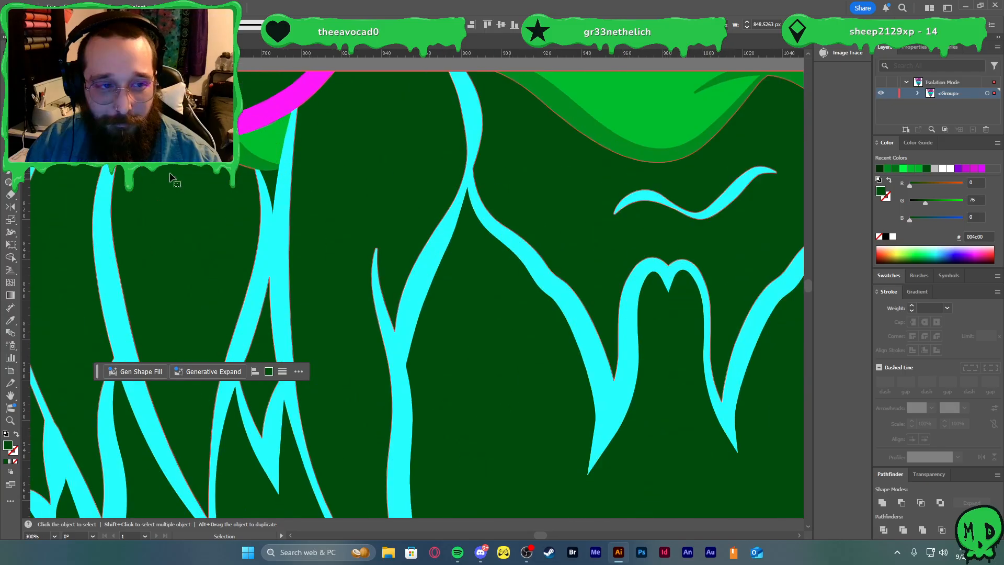
pyautogui.scroll(-2, 294, 198)
pyautogui.hscroll(3, 294, 196)
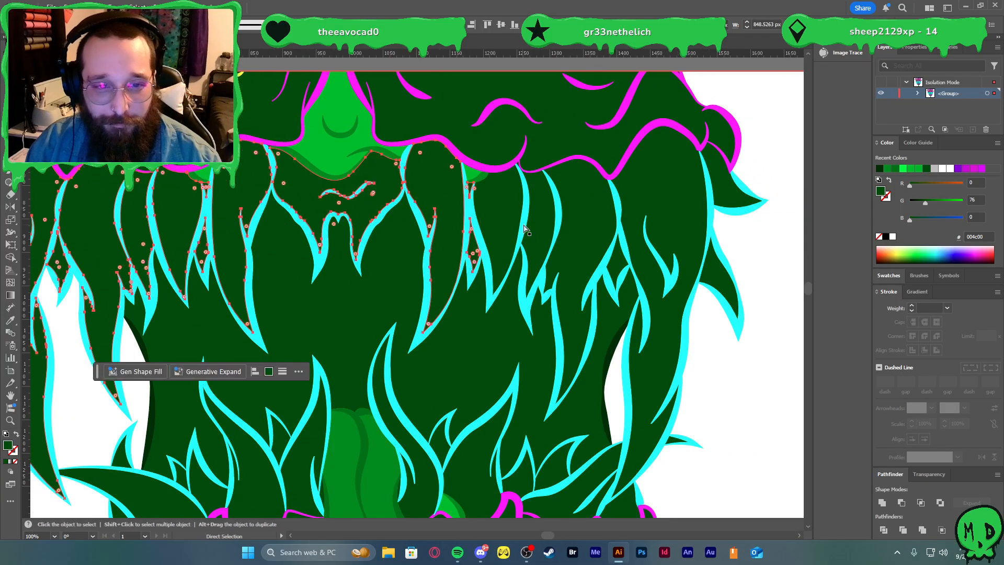
# - Add the fills of the remaining upper teeth on the right, including the large outer fang and its side tufts, to the selection
pyautogui.keyDown('shift'); pyautogui.click(501, 213); pyautogui.keyUp('shift')
pyautogui.keyDown('shift'); pyautogui.click(539, 213); pyautogui.keyUp('shift')
pyautogui.keyDown('shift'); pyautogui.click(600, 219); pyautogui.keyUp('shift')
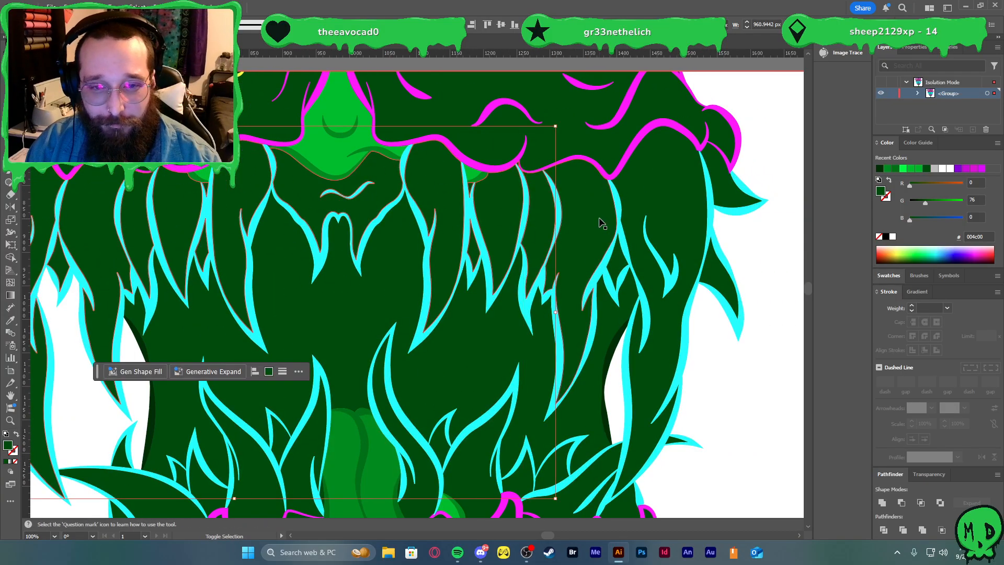
pyautogui.keyDown('shift'); pyautogui.click(615, 262); pyautogui.keyUp('shift')
pyautogui.keyDown('shift'); pyautogui.click(676, 229); pyautogui.keyUp('shift')
pyautogui.keyDown('shift'); pyautogui.click(718, 277); pyautogui.keyUp('shift')
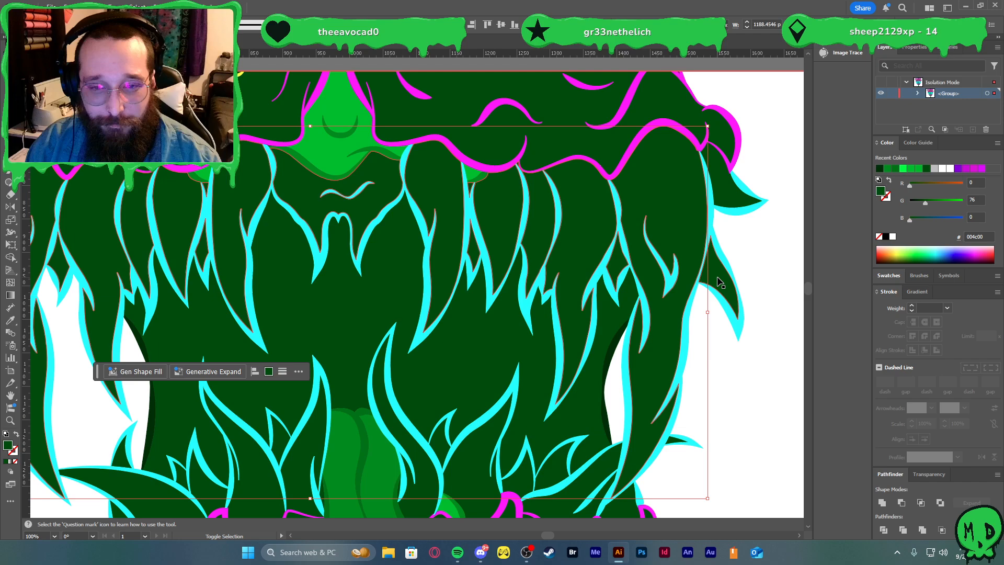
pyautogui.keyDown('shift'); pyautogui.click(730, 194); pyautogui.keyUp('shift')
pyautogui.scroll(-2, 683, 298)
pyautogui.scroll(-2, 668, 305)
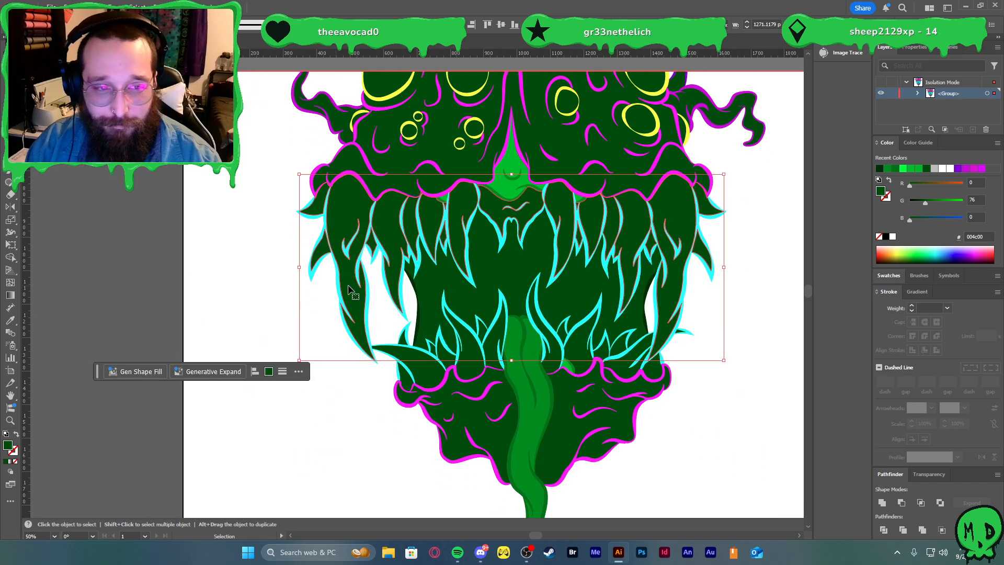
# - Add the fills of the lower teeth left of the tongue, including the small inner spikes, to the selection
pyautogui.scroll(3, 425, 358)
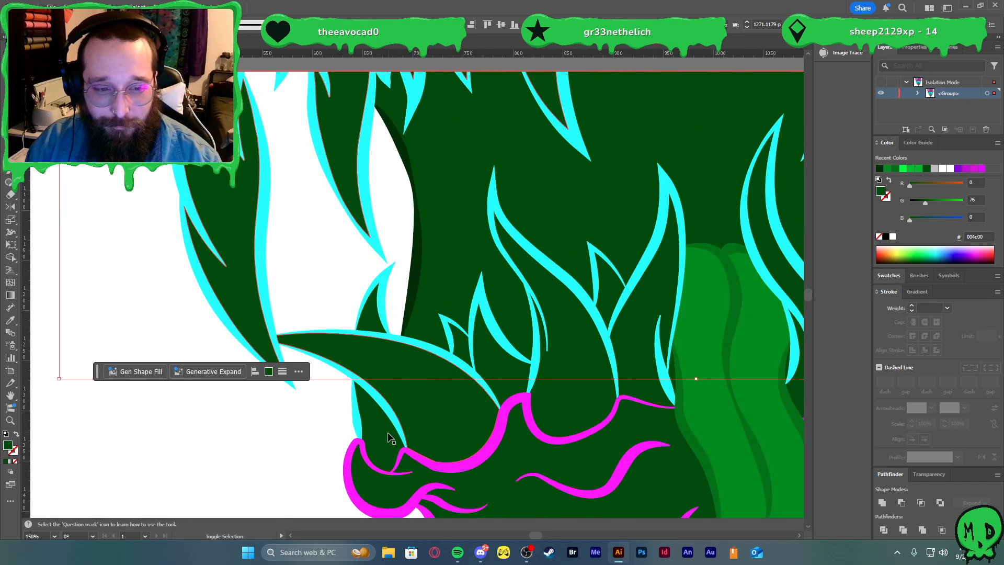
pyautogui.keyDown('shift'); pyautogui.click(419, 372); pyautogui.keyUp('shift')
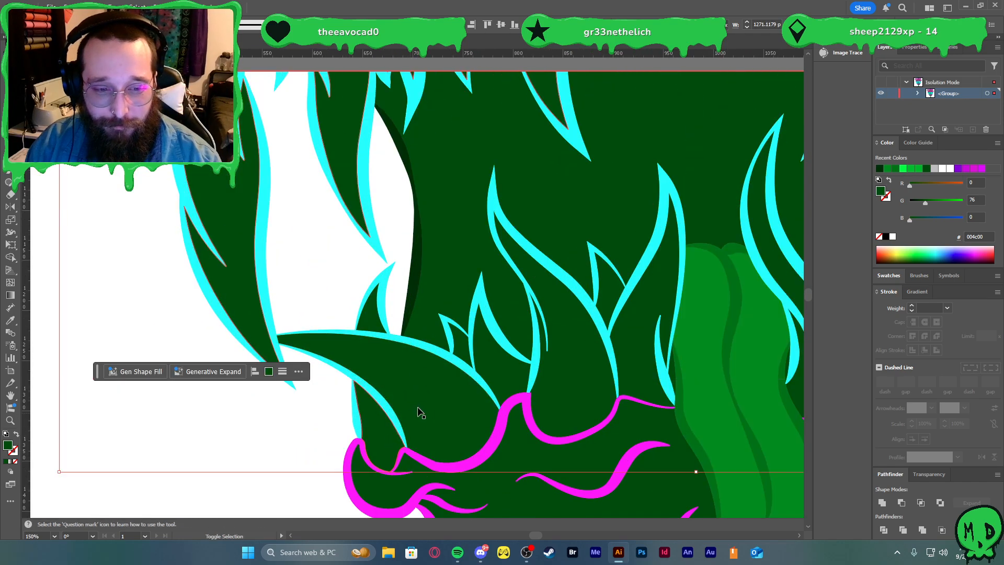
pyautogui.keyDown('shift'); pyautogui.click(460, 345); pyautogui.keyUp('shift')
pyautogui.keyDown('shift'); pyautogui.click(480, 359); pyautogui.keyUp('shift')
pyautogui.keyDown('shift'); pyautogui.click(586, 384); pyautogui.keyUp('shift')
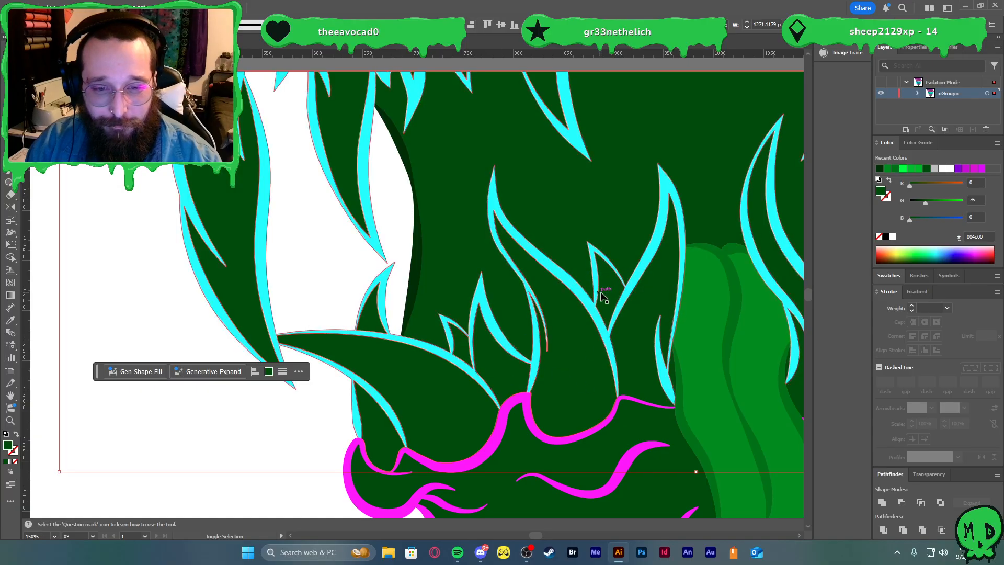
# - Add the fills of the lower teeth beside the tongue and on the right side of the jaw to the selection
pyautogui.scroll(-4, 635, 331)
pyautogui.scroll(3, 685, 361)
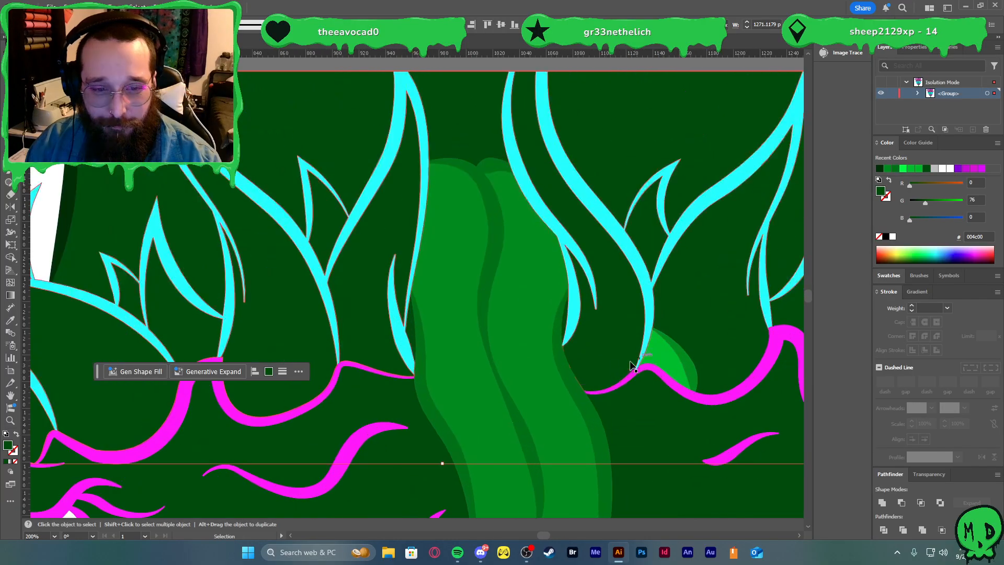
pyautogui.click(411, 338)
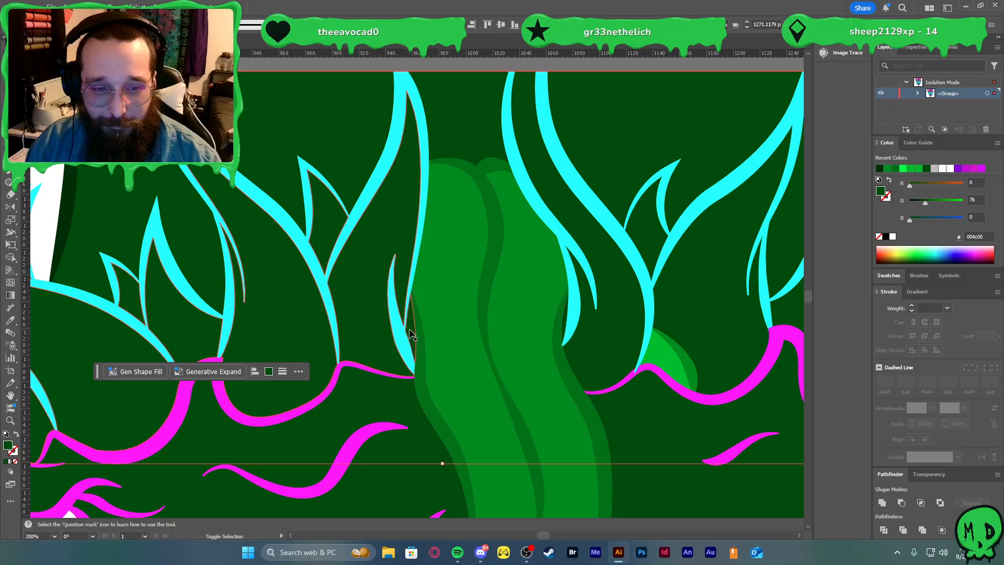
pyautogui.scroll(-3, 602, 348)
pyautogui.scroll(2, 643, 345)
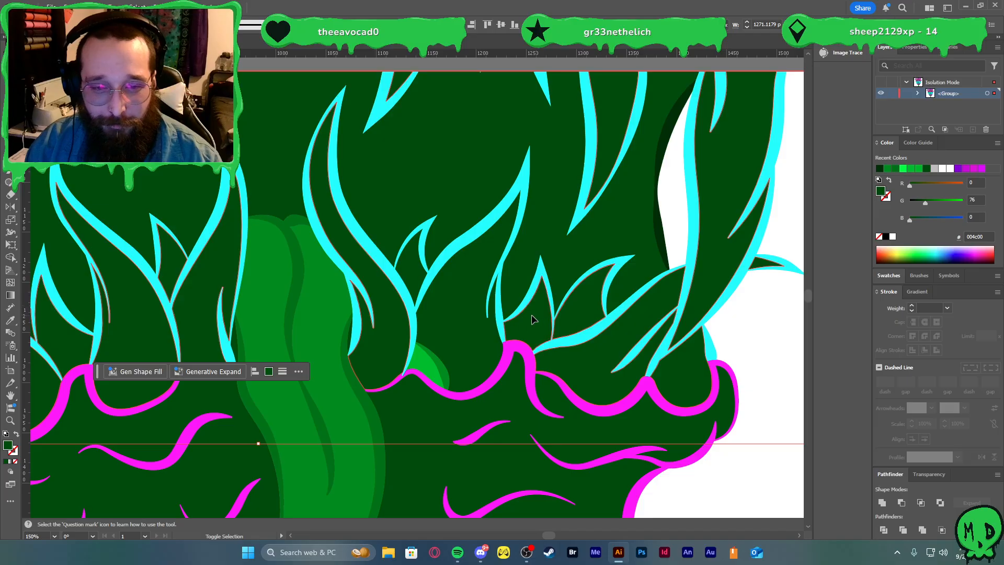
pyautogui.scroll(-1, 435, 277)
pyautogui.scroll(-1, 435, 281)
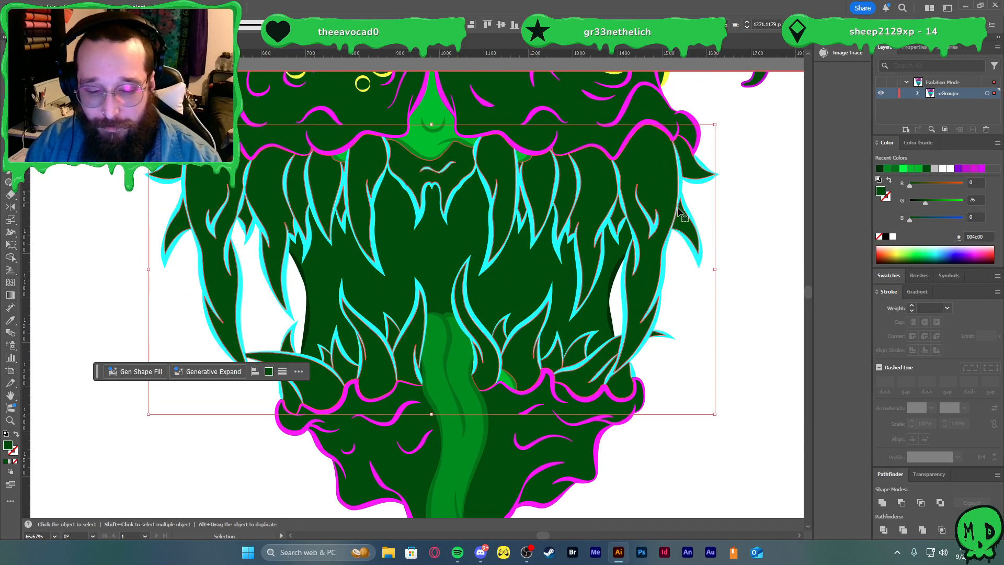
# - Fill all the selected teeth with light blue 56dbff and group them
pyautogui.press('i')
pyautogui.click(625, 275)
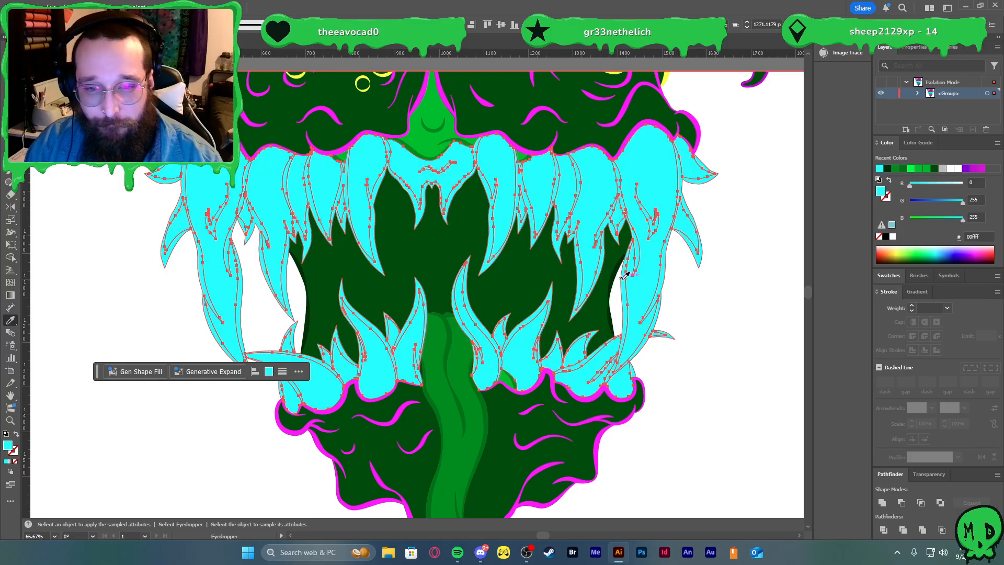
pyautogui.press('v')
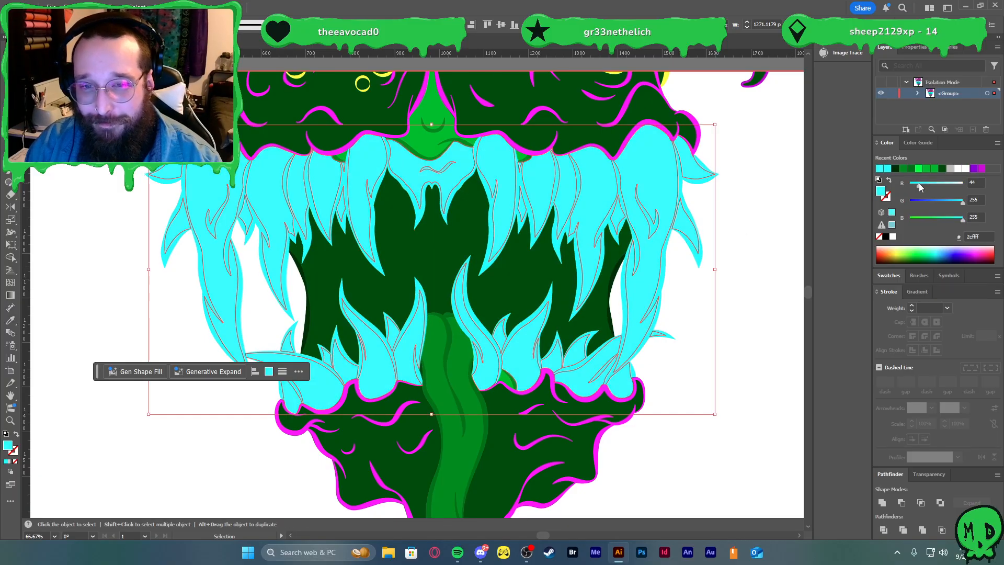
pyautogui.click(928, 183)
pyautogui.moveTo(957, 200); pyautogui.dragTo(955, 200)
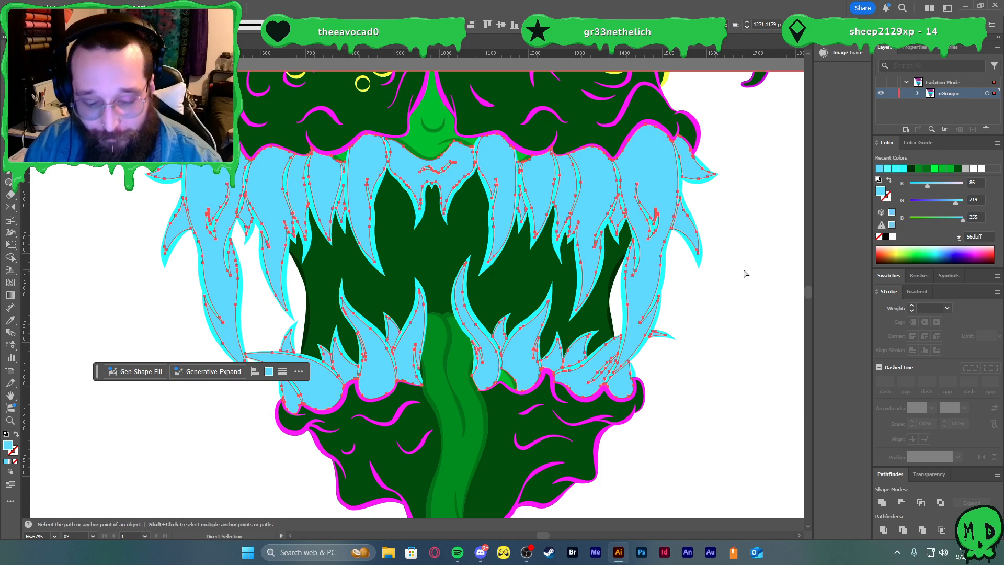
pyautogui.click(901, 503)
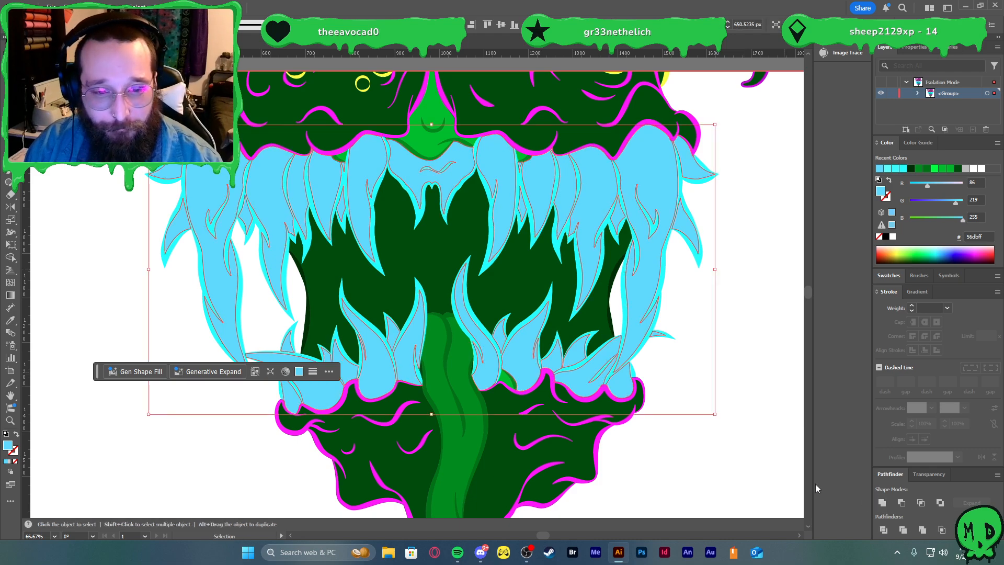
# - Recolor the cyan lines of the teeth to darker blue 0095ff
pyautogui.click(552, 298)
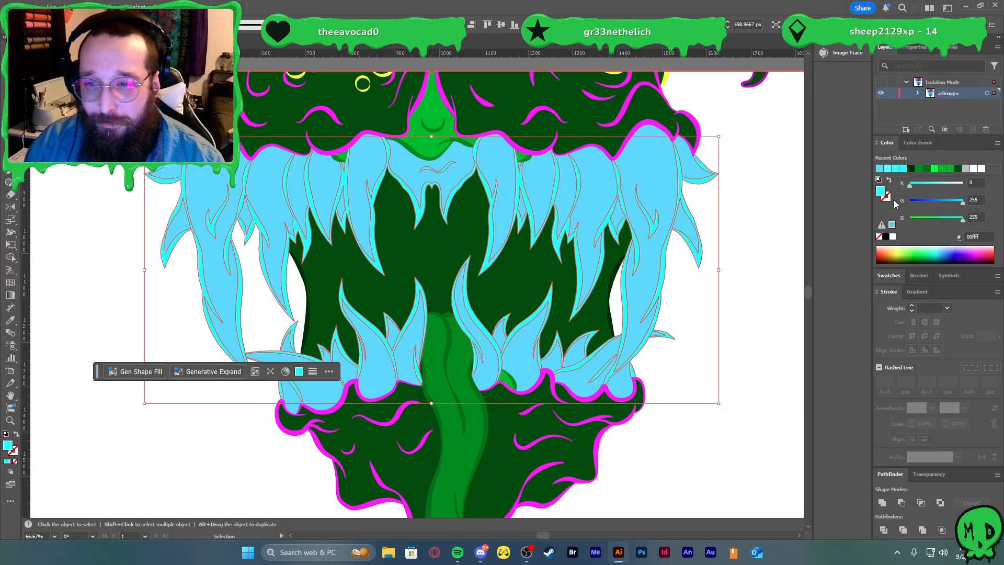
pyautogui.moveTo(957, 203); pyautogui.dragTo(940, 201)
pyautogui.scroll(-1, 780, 263)
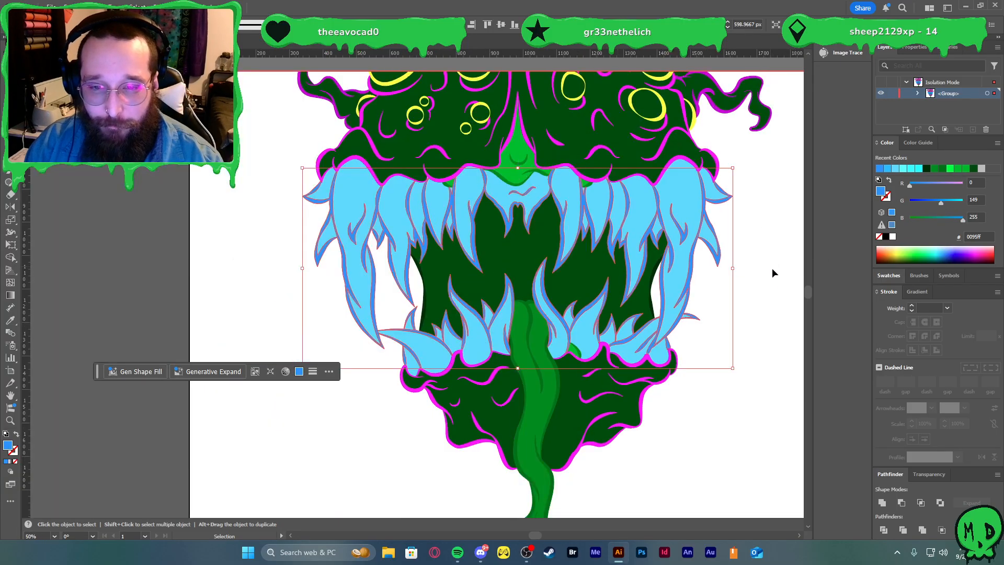
pyautogui.click(728, 316)
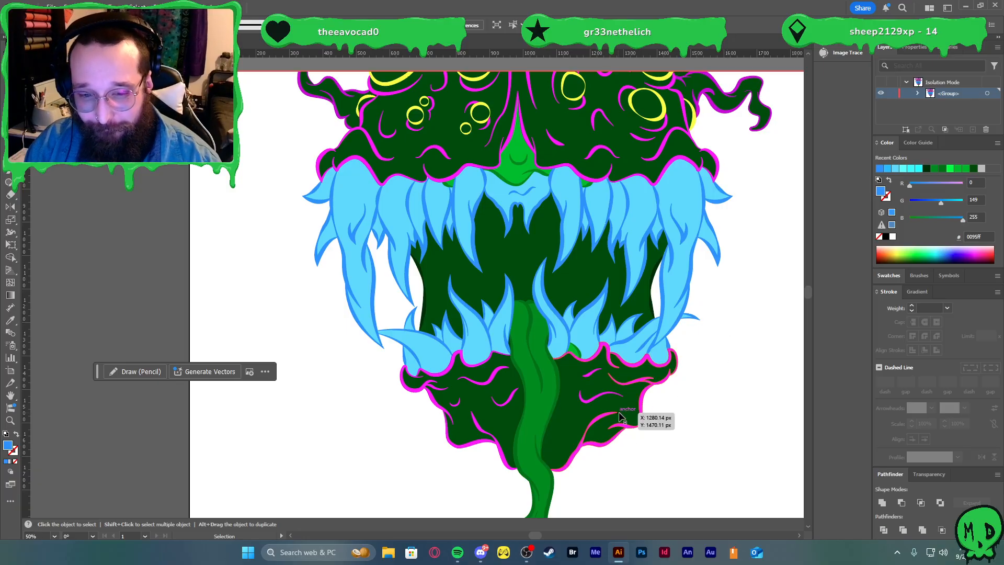
# - Fill the skin areas of the head and lower jaw with magenta d600c7, starting from the color of their lines
pyautogui.click(632, 427)
pyautogui.click(529, 395)
pyautogui.scroll(5, 534, 394)
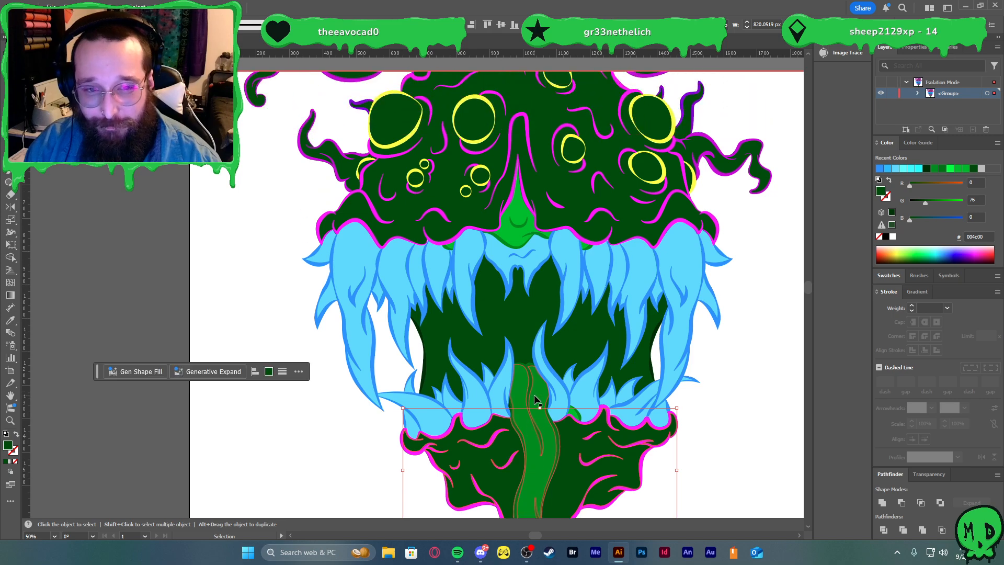
pyautogui.click(517, 326)
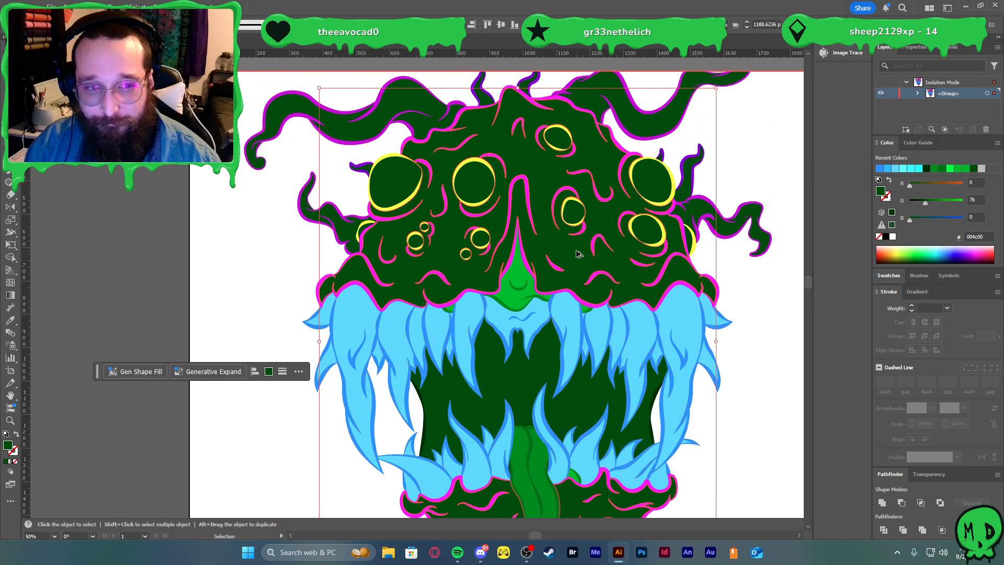
pyautogui.hotkey('ctrl', '-')
pyautogui.scroll(-3, 701, 295)
pyautogui.hscroll(4, 683, 315)
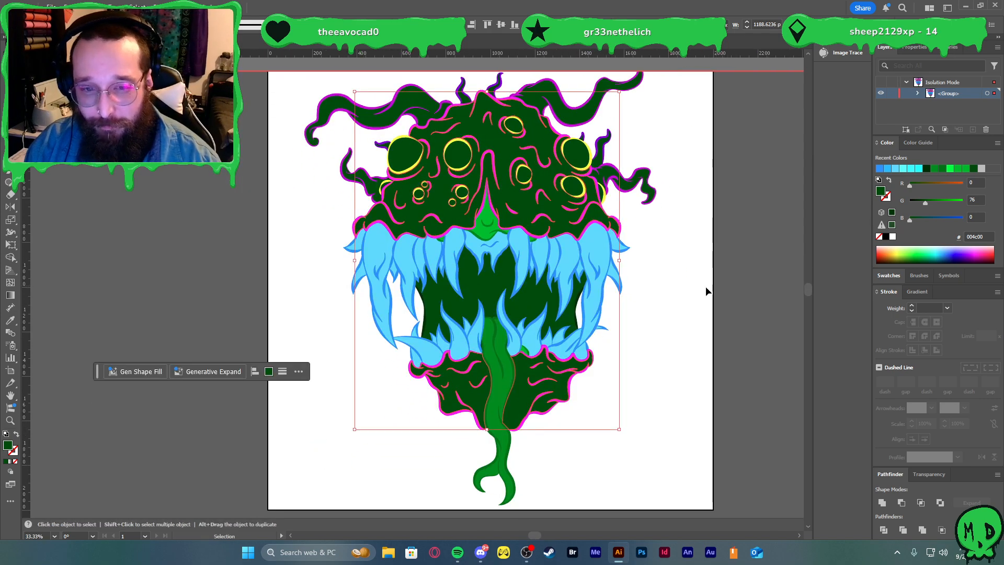
pyautogui.press('i')
pyautogui.click(619, 226)
pyautogui.press('v')
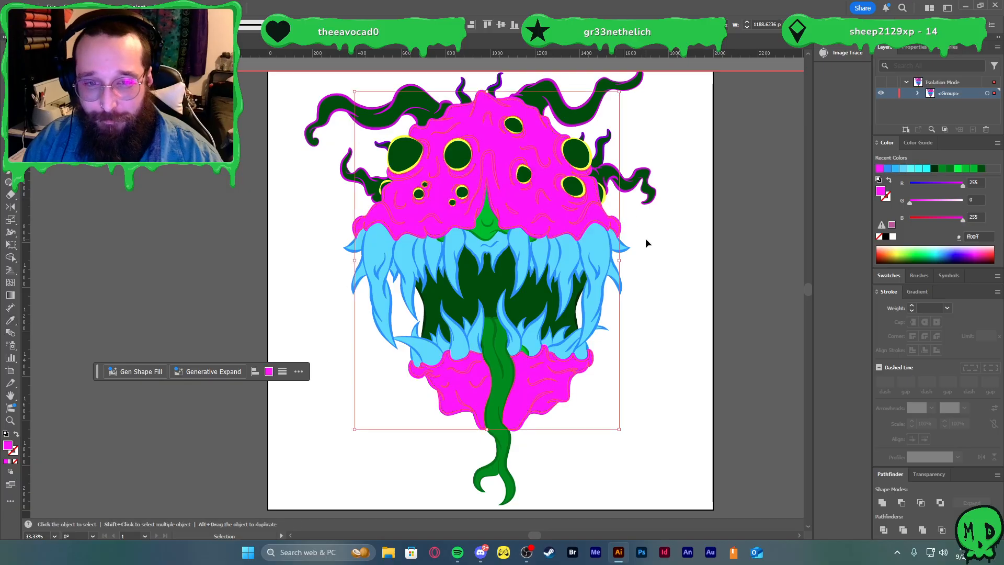
pyautogui.moveTo(921, 202); pyautogui.dragTo(901, 205)
pyautogui.click(950, 217)
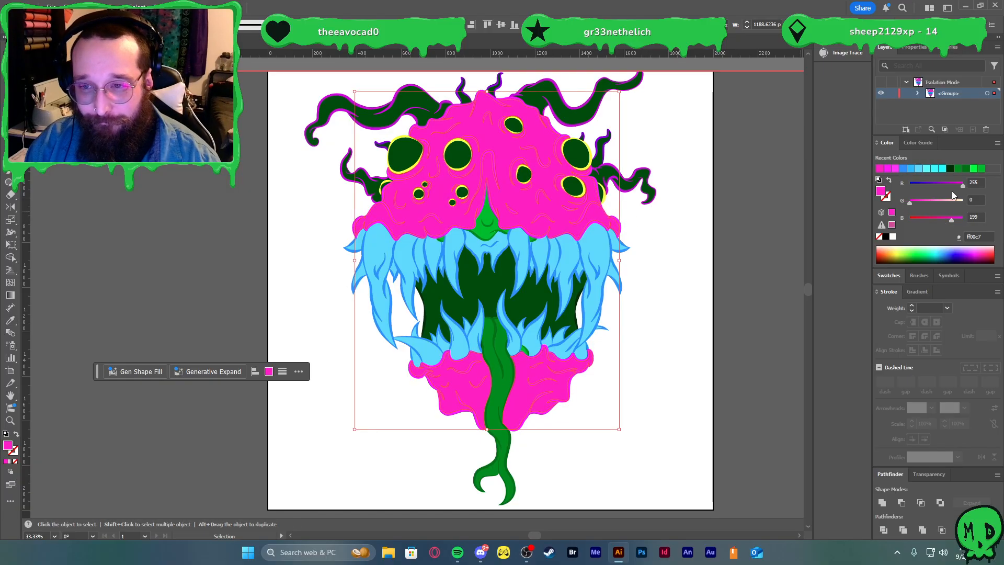
pyautogui.click(953, 187)
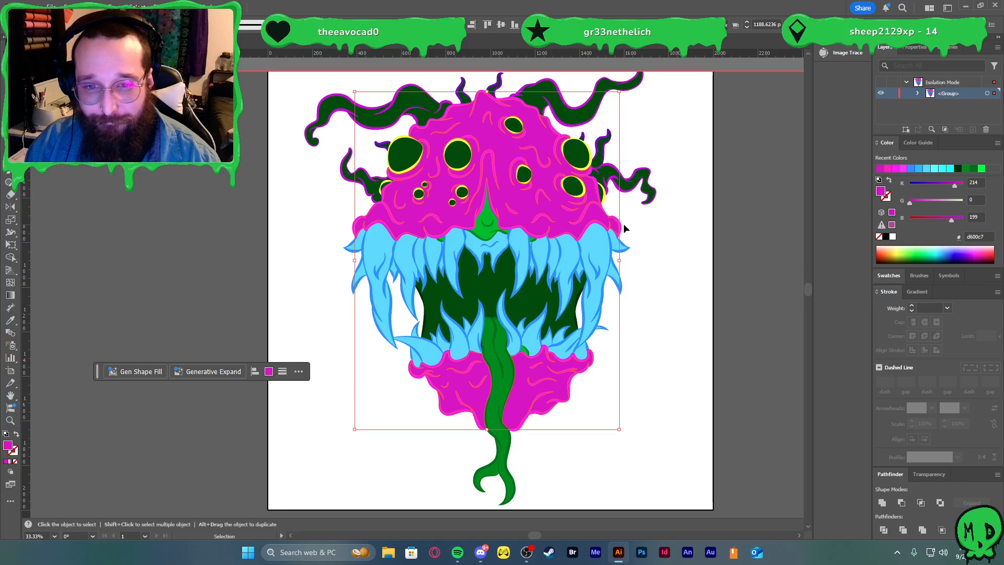
# - Undo the last changes and recolor the lines on the skin of the head and lower jaw purple 9a00ff
pyautogui.hotkey('ctrl', 'z')
pyautogui.hotkey('ctrl', 'z')
pyautogui.click(941, 185)
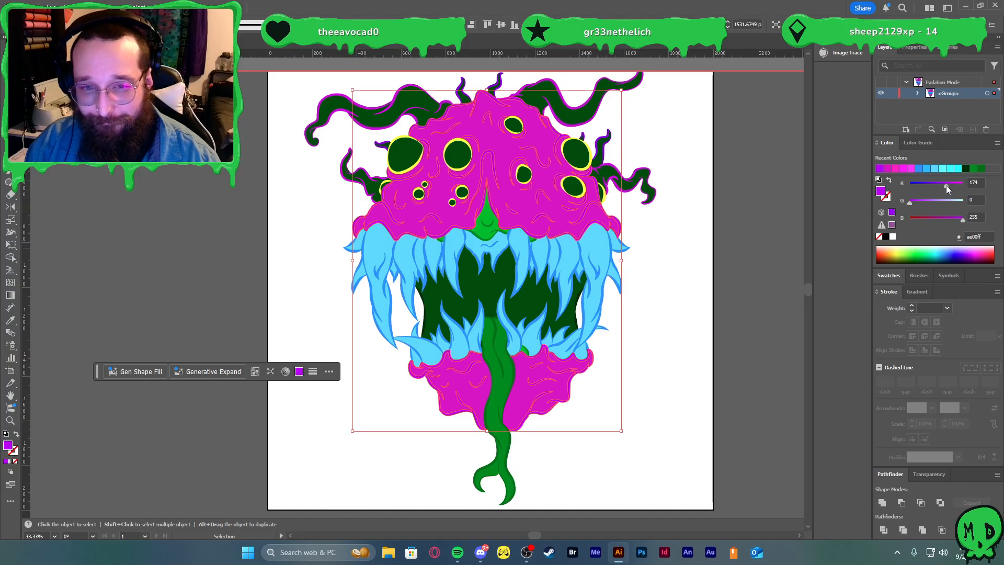
pyautogui.click(664, 324)
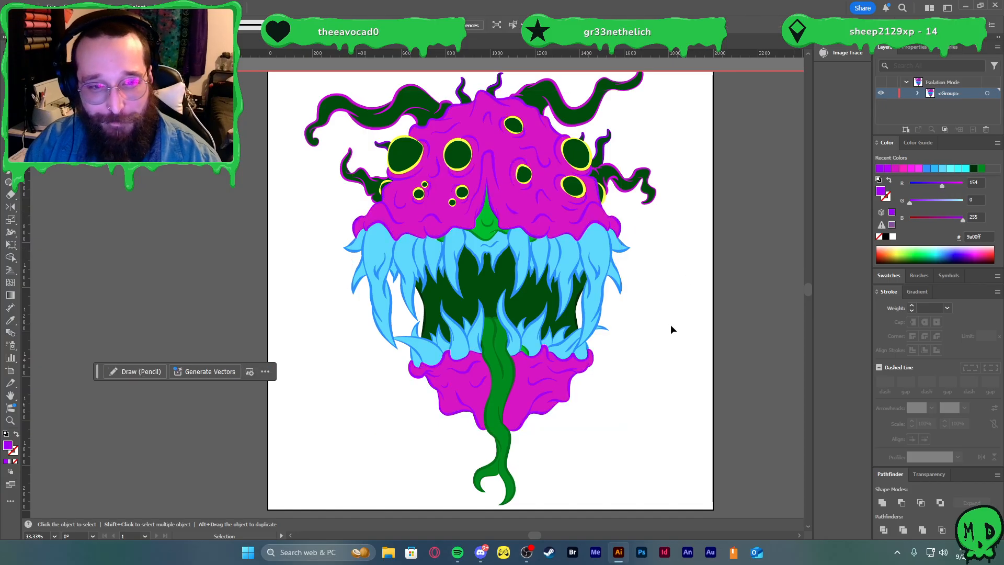
# - Group the magenta skin fills of the head and lower jaw and fill them with light purple ae4aff
pyautogui.click(528, 394)
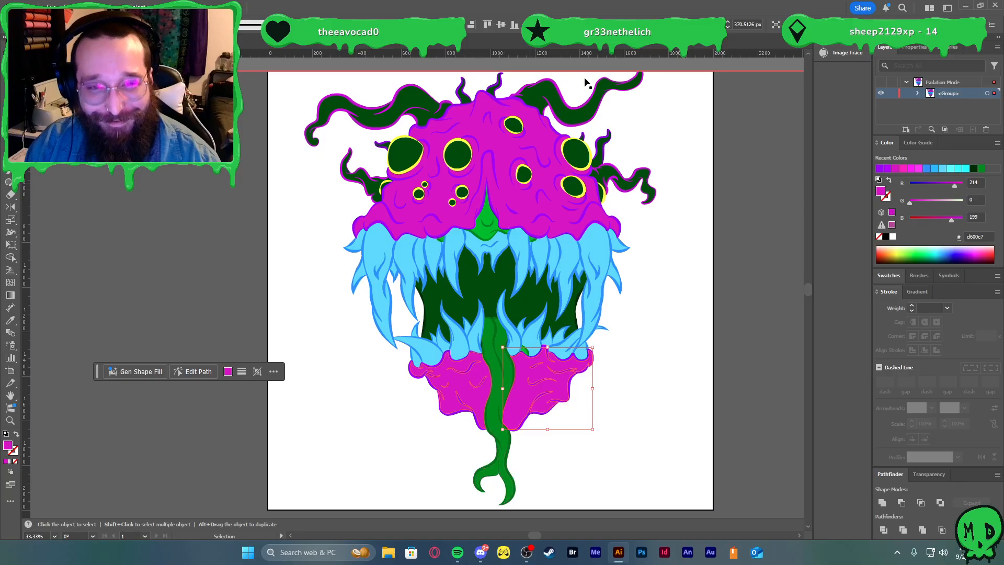
pyautogui.hotkey('ctrl', 'shift', 'a')
pyautogui.press('a')
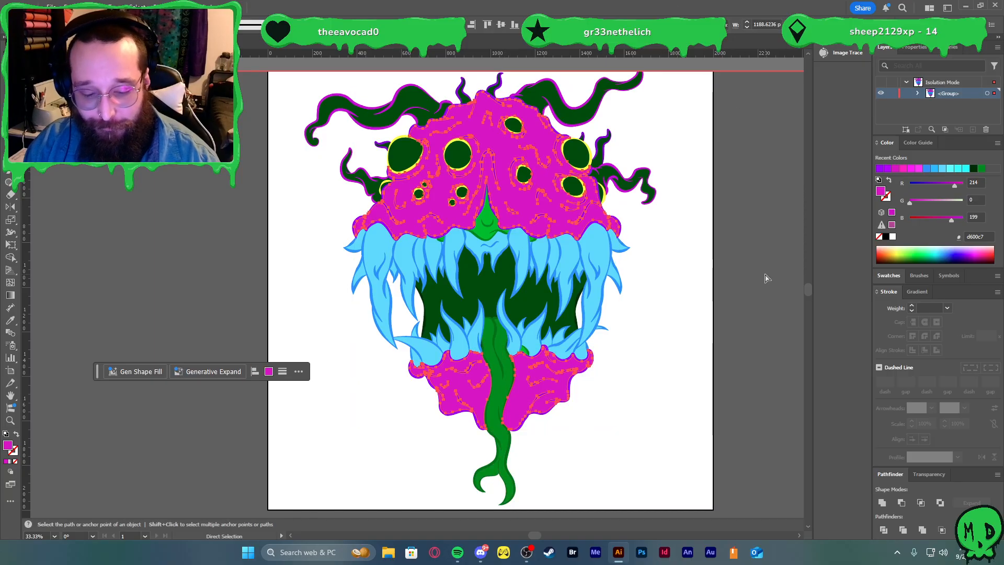
pyautogui.press('v')
pyautogui.press('i')
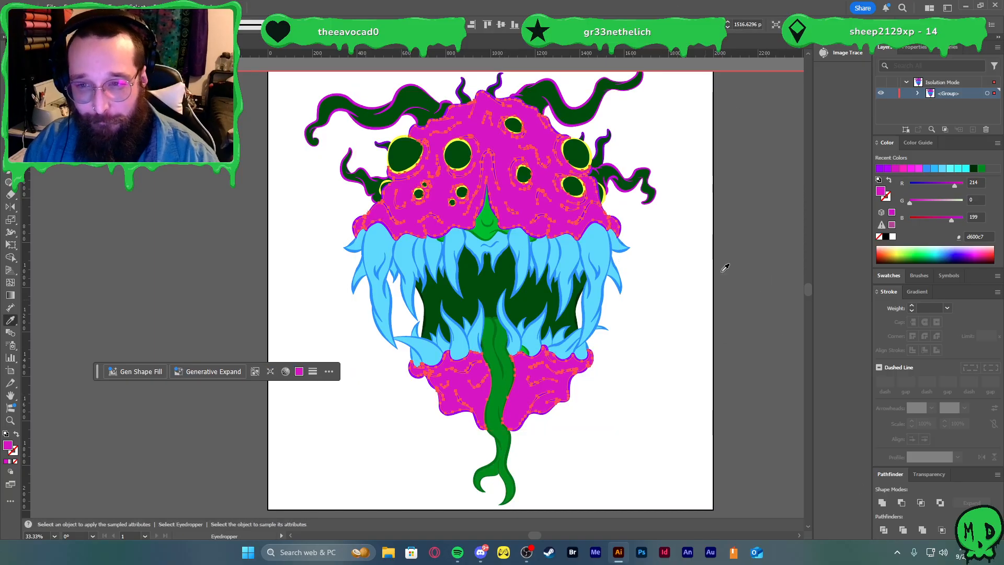
pyautogui.click(886, 170)
pyautogui.press('v')
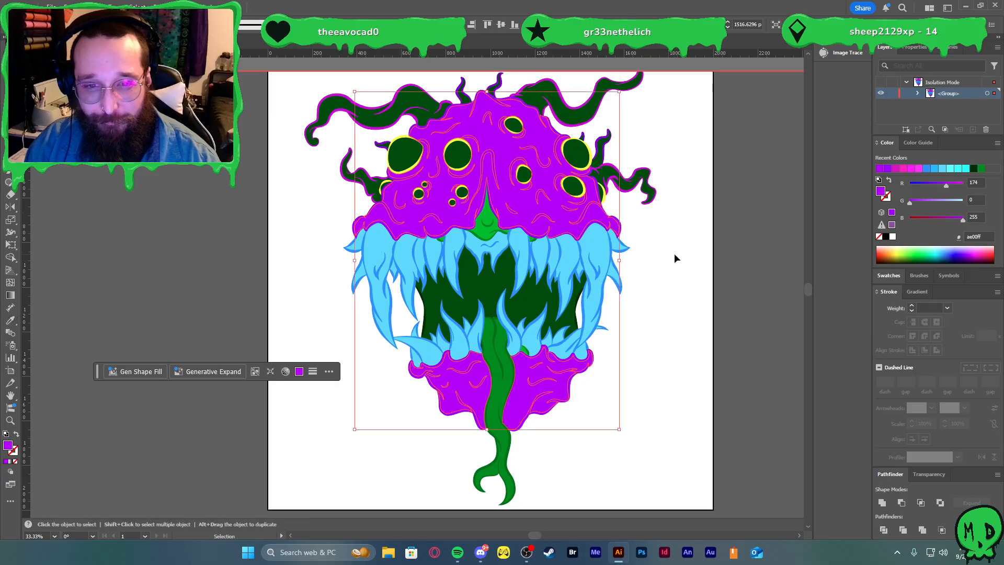
pyautogui.click(673, 253)
pyautogui.click(590, 225)
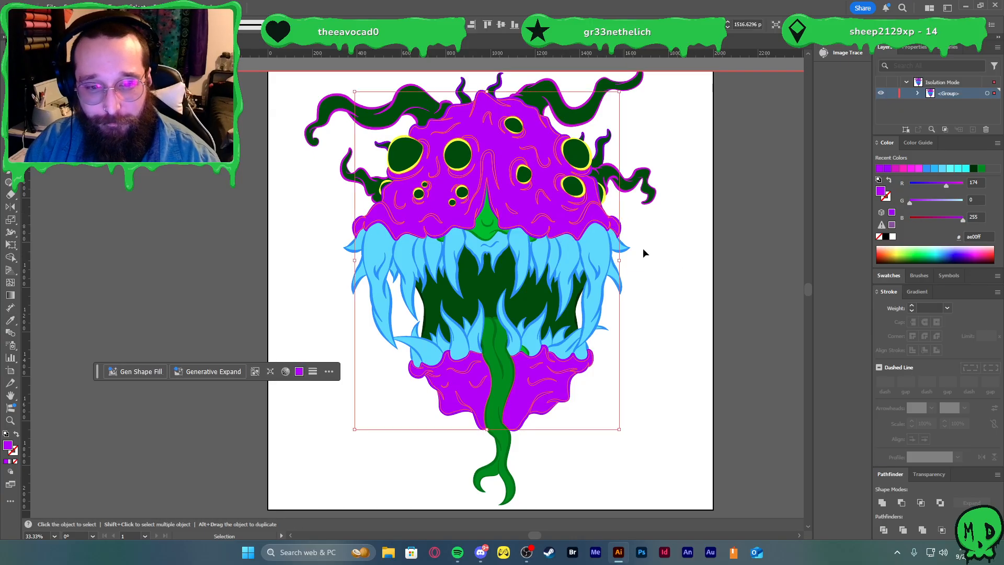
pyautogui.moveTo(915, 201); pyautogui.dragTo(918, 201)
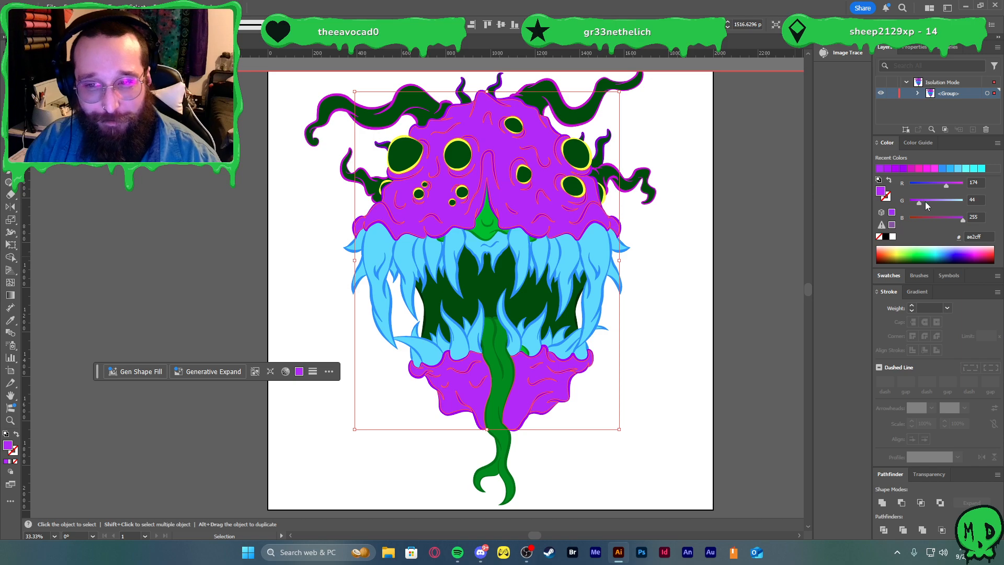
pyautogui.click(925, 202)
pyautogui.click(732, 261)
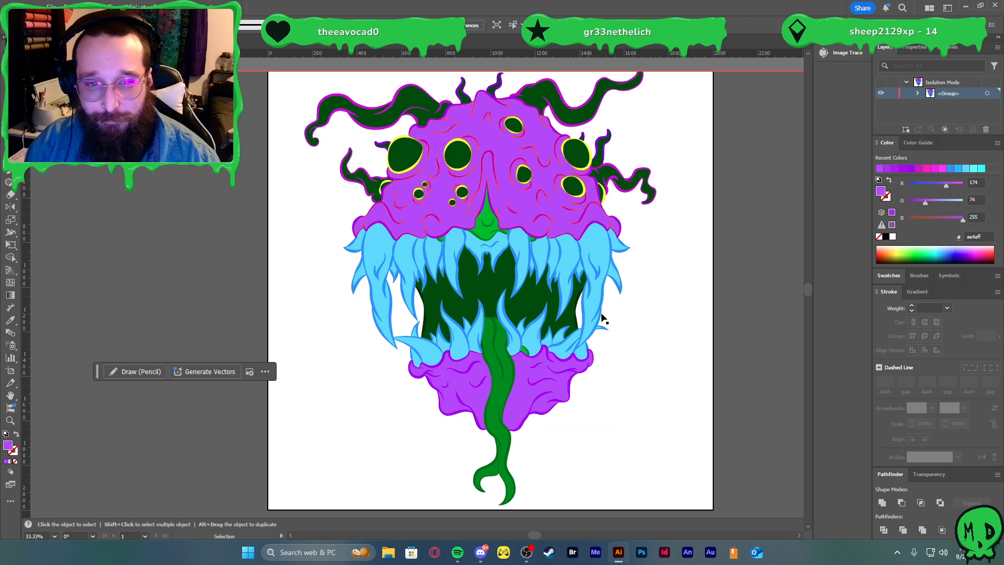
# - Recolor the outlines of the four large tentacles to violet 7900e2, starting from the color of the skin lines
pyautogui.scroll(2, 449, 152)
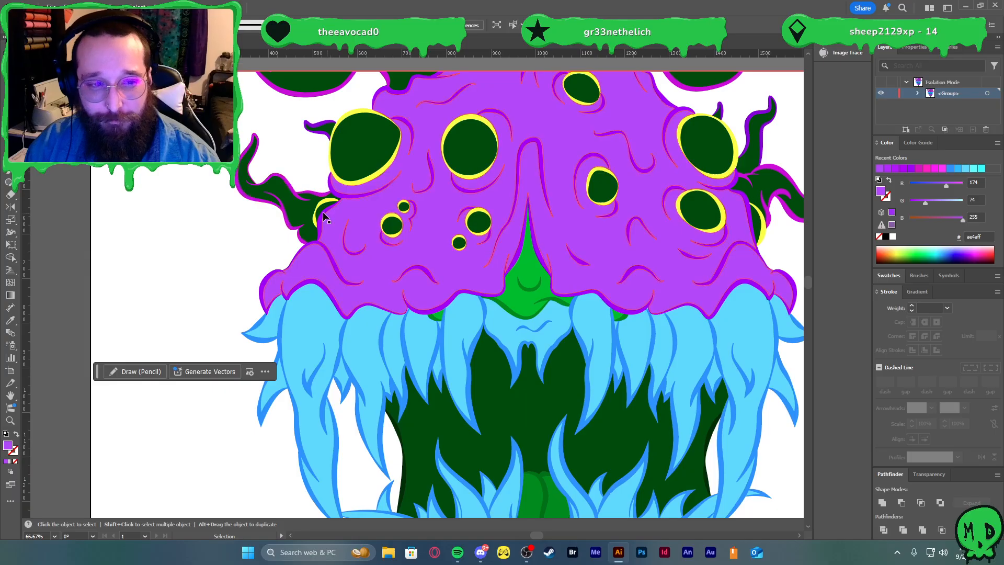
pyautogui.click(323, 216)
pyautogui.scroll(-1, 329, 212)
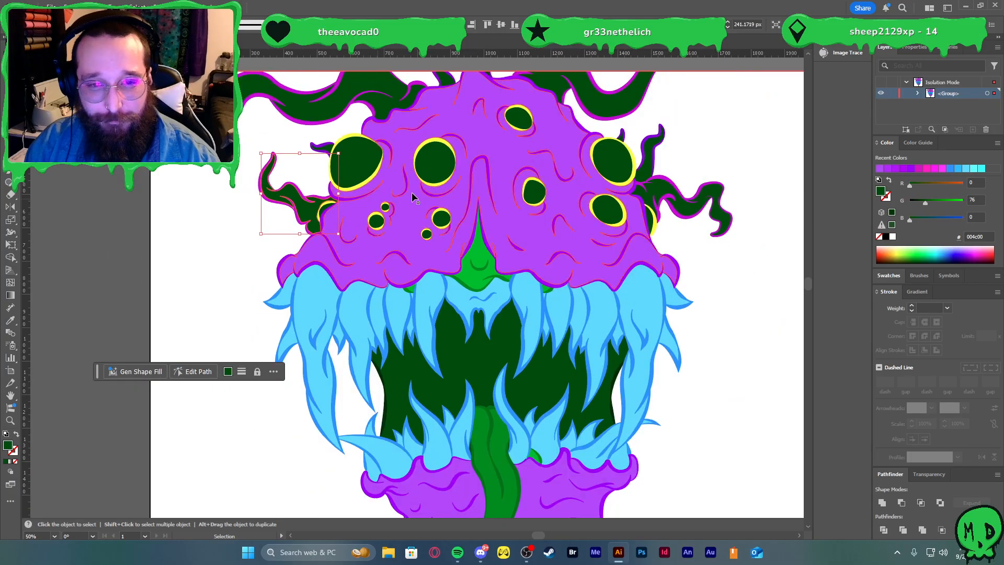
pyautogui.click(671, 181)
pyautogui.scroll(1, 616, 230)
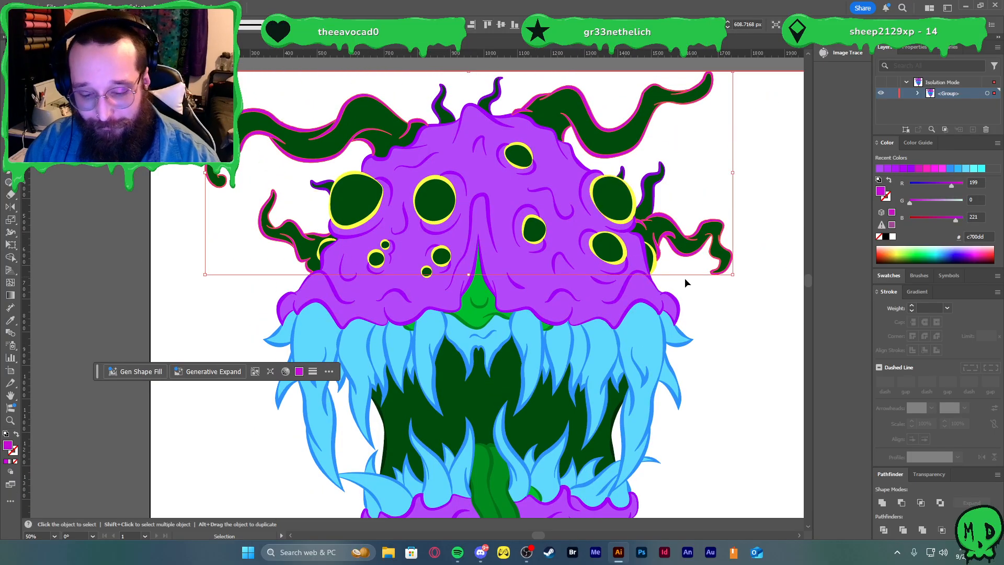
pyautogui.press('i')
pyautogui.click(641, 289)
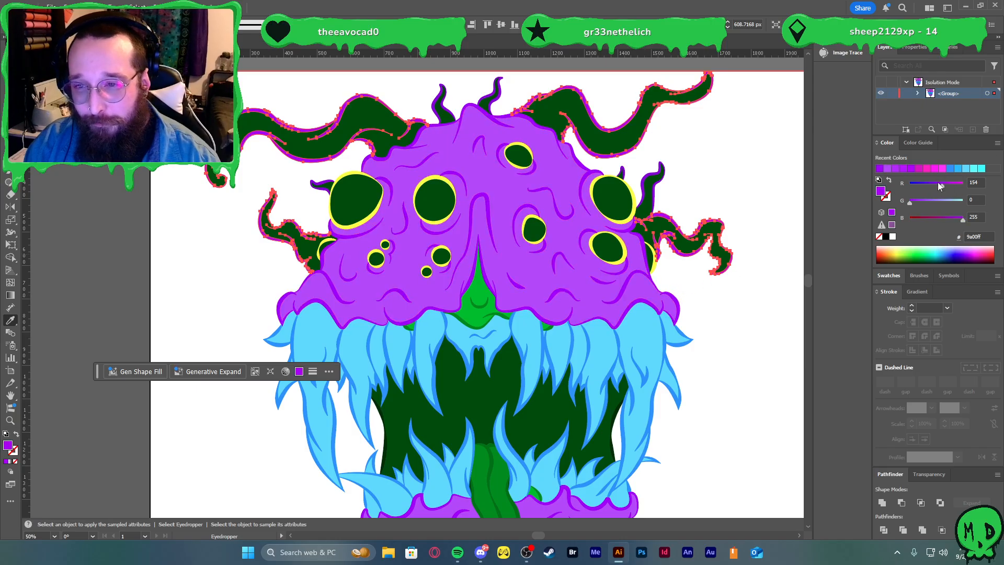
pyautogui.moveTo(936, 182); pyautogui.dragTo(935, 182)
pyautogui.moveTo(962, 220); pyautogui.dragTo(956, 219)
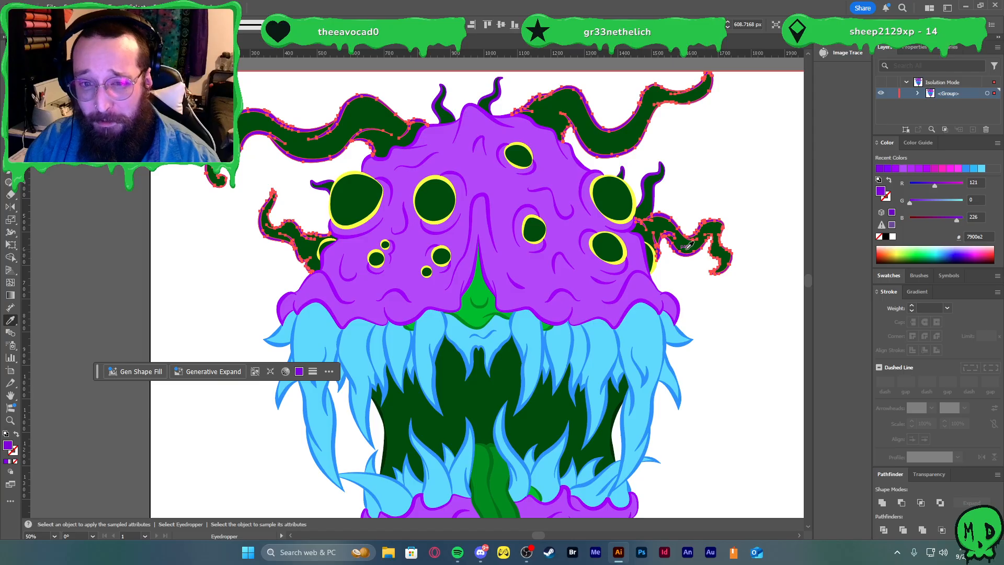
pyautogui.press('v')
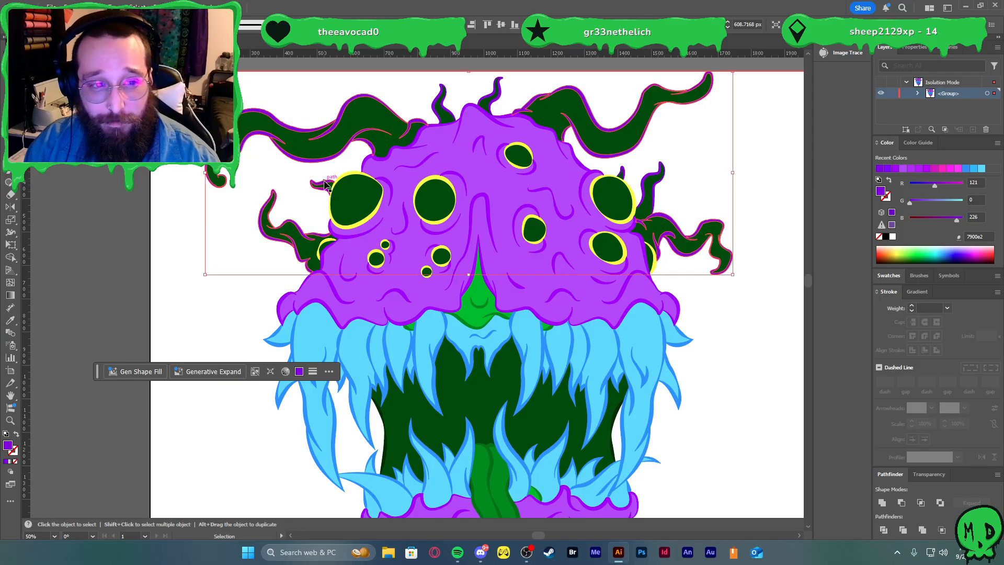
# - Recolor the outlines of the small tentacles around the head to dark purple 6000a9
pyautogui.click(325, 184)
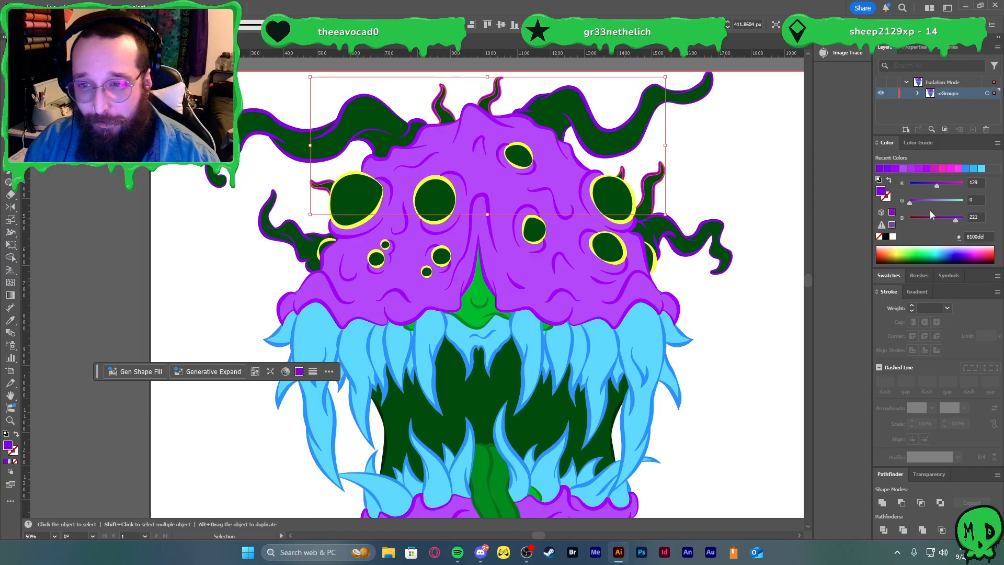
pyautogui.moveTo(936, 186); pyautogui.dragTo(930, 184)
pyautogui.moveTo(955, 220); pyautogui.dragTo(945, 221)
pyautogui.click(754, 237)
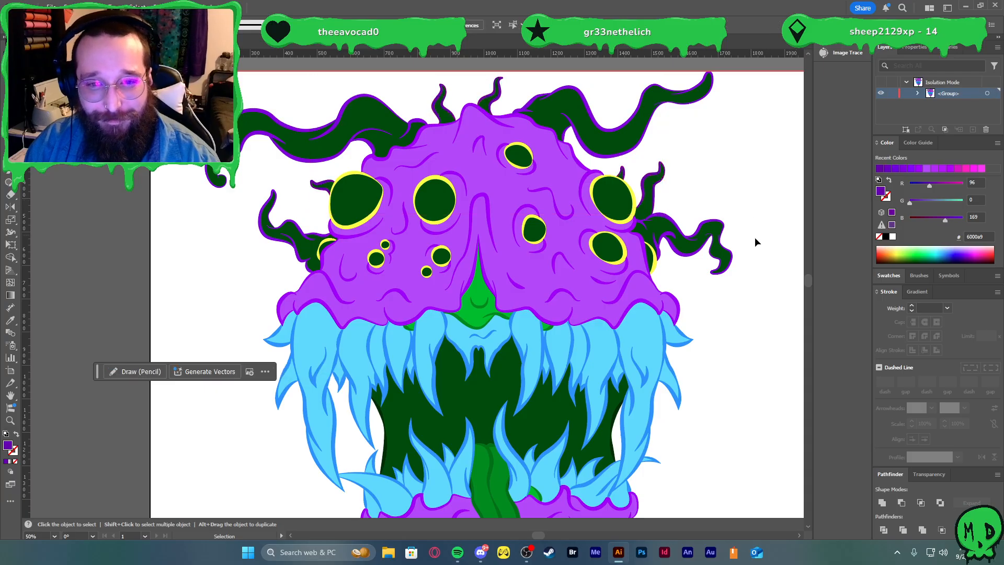
# - Group the dark green fills of the four large tentacles and fill them with blue-violet 794aff
pyautogui.click(667, 218)
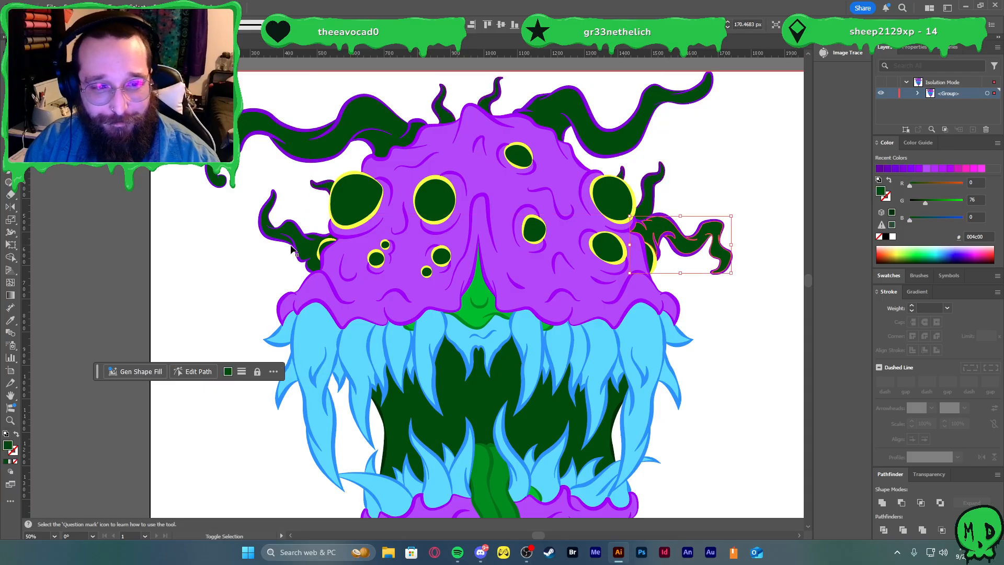
pyautogui.keyDown('shift'); pyautogui.click(310, 232); pyautogui.keyUp('shift')
pyautogui.keyDown('shift'); pyautogui.click(324, 147); pyautogui.keyUp('shift')
pyautogui.keyDown('shift'); pyautogui.click(546, 121); pyautogui.keyUp('shift')
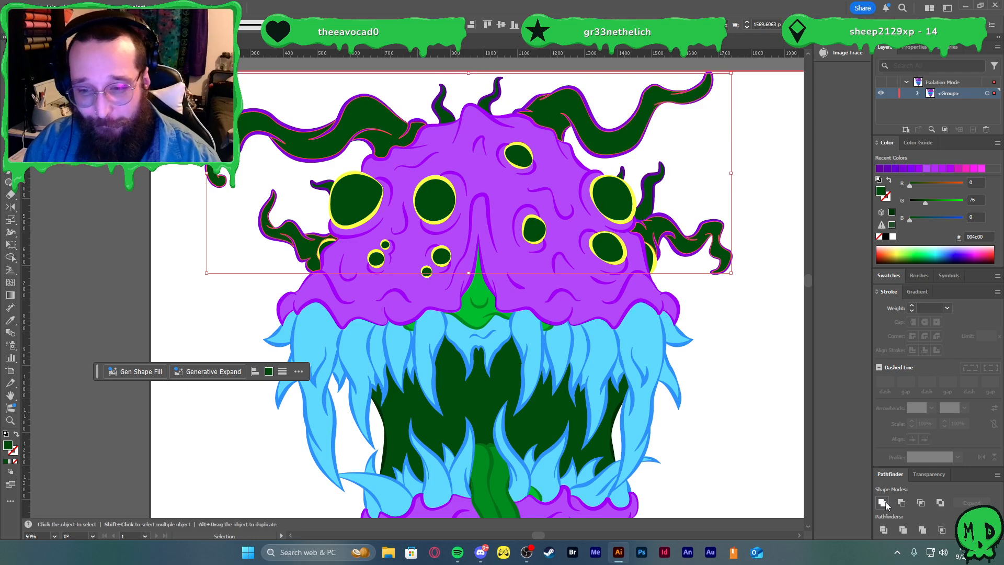
pyautogui.click(887, 168)
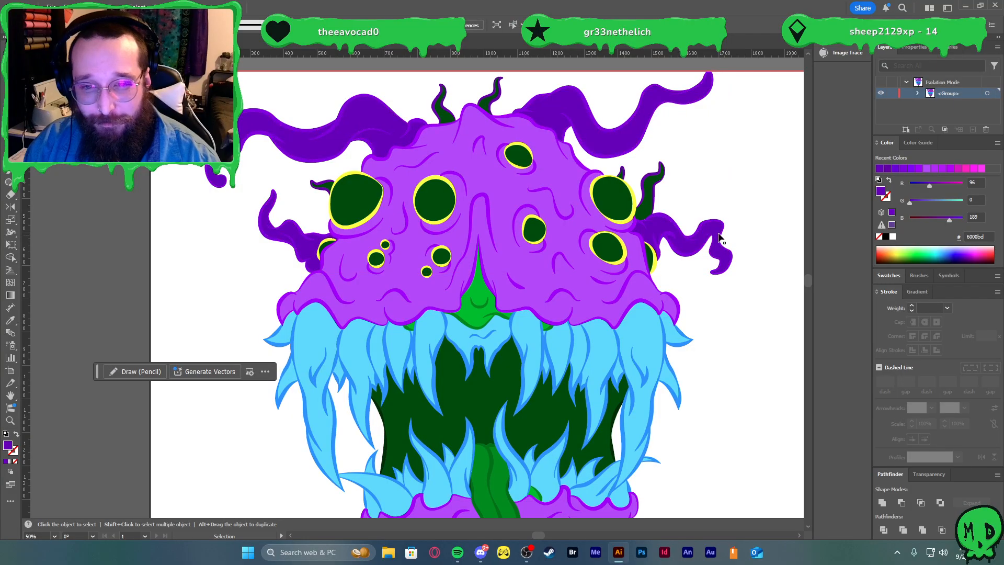
pyautogui.click(913, 169)
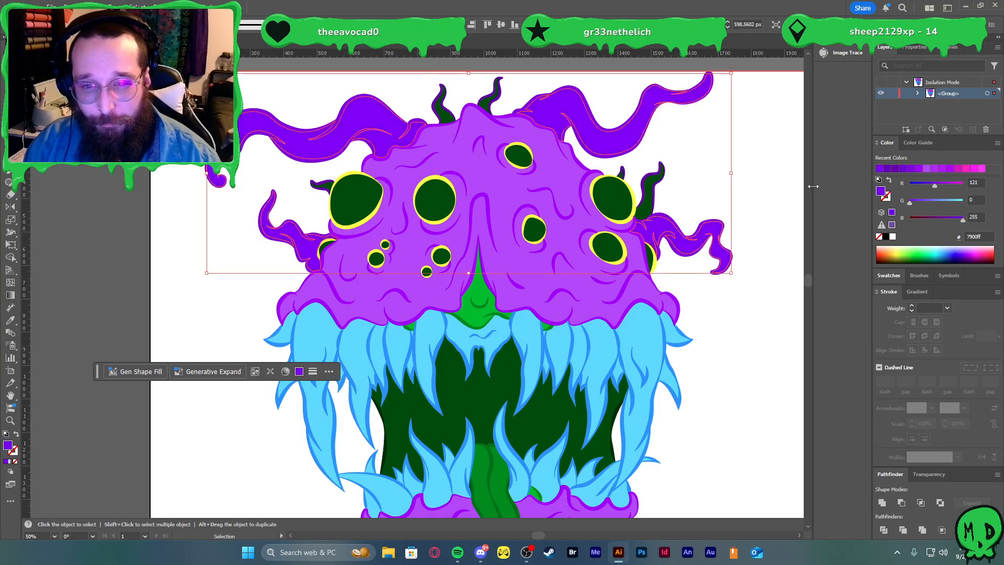
pyautogui.click(925, 201)
pyautogui.click(795, 198)
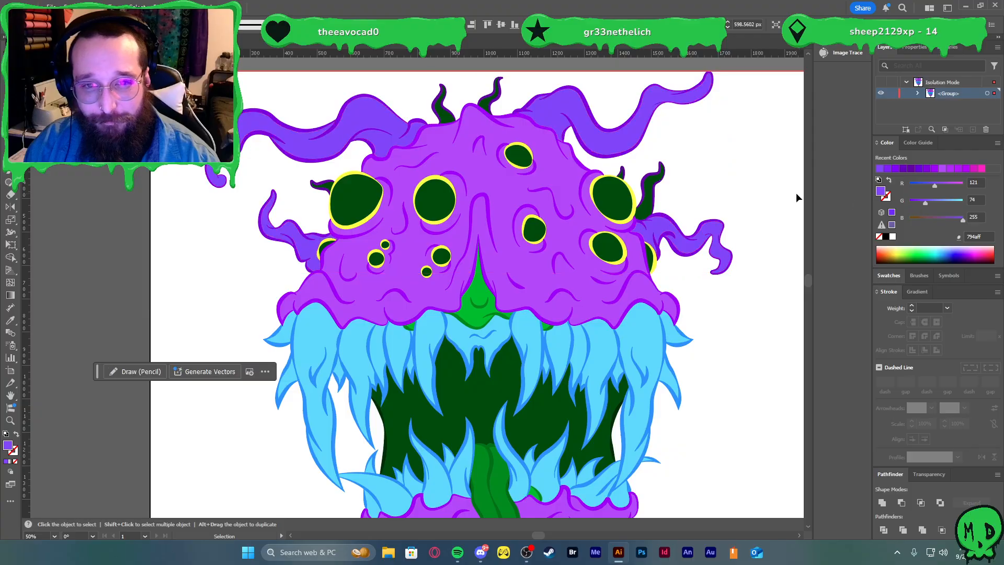
# - Fill the dark green areas of the five small tentacles on the top and sides of the head with purple 7c00b0
pyautogui.click(633, 192)
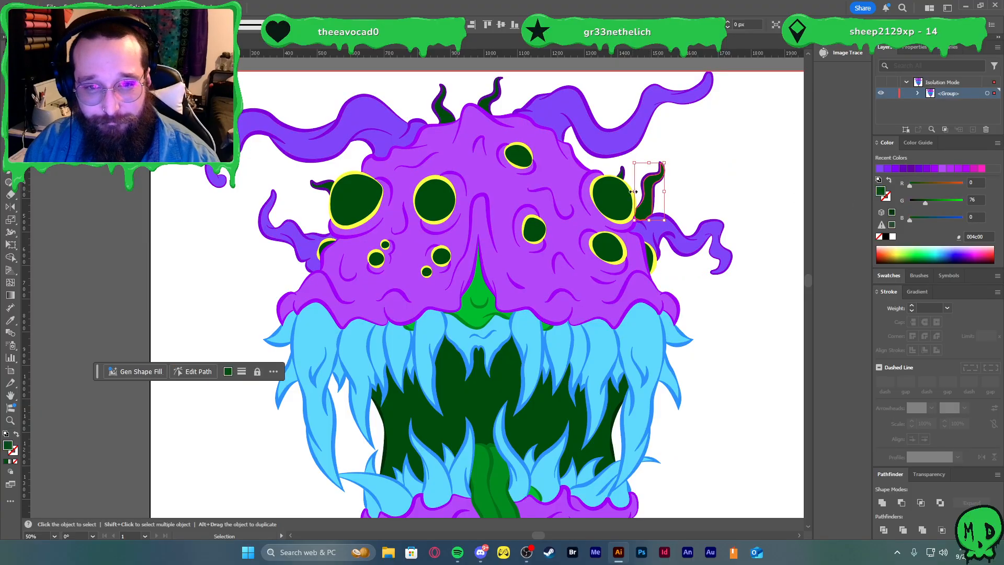
pyautogui.scroll(5, 628, 163)
pyautogui.keyDown('shift'); pyautogui.click(591, 240); pyautogui.keyUp('shift')
pyautogui.scroll(-4, 583, 240)
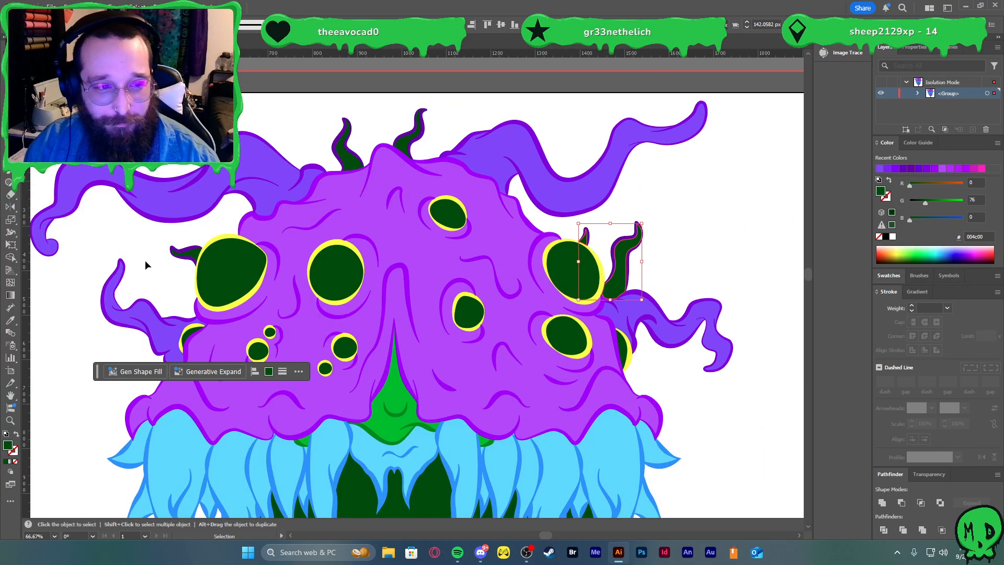
pyautogui.keyDown('shift'); pyautogui.click(183, 251); pyautogui.keyUp('shift')
pyautogui.keyDown('shift'); pyautogui.click(346, 137); pyautogui.keyUp('shift')
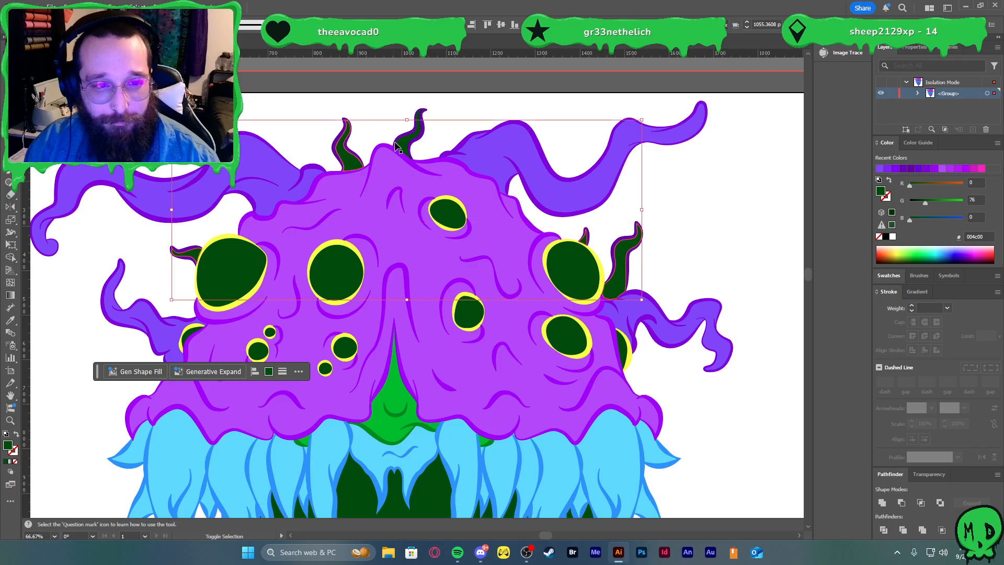
pyautogui.keyDown('shift'); pyautogui.click(400, 144); pyautogui.keyUp('shift')
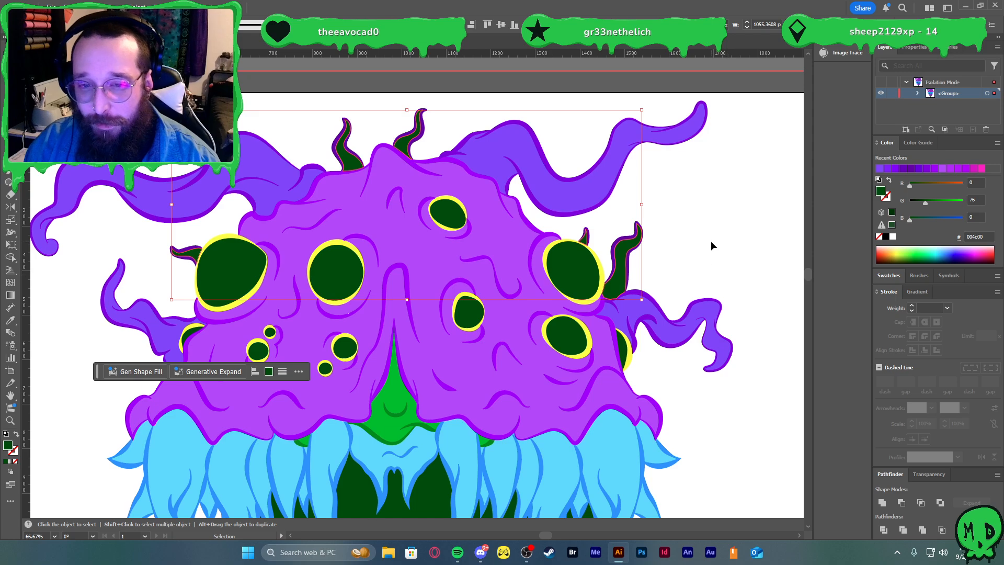
pyautogui.click(911, 171)
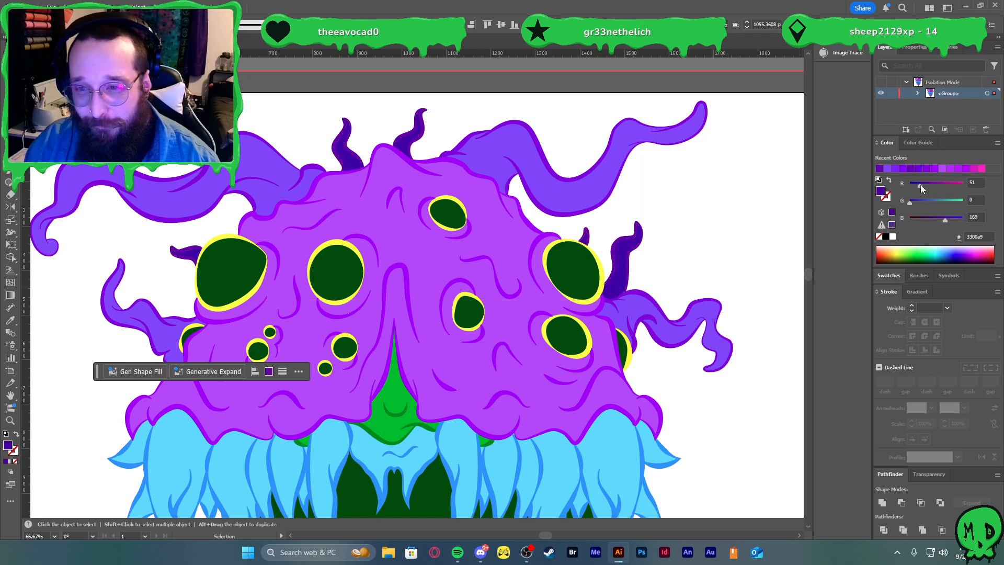
pyautogui.moveTo(944, 219); pyautogui.dragTo(946, 220)
pyautogui.moveTo(920, 184); pyautogui.dragTo(933, 184)
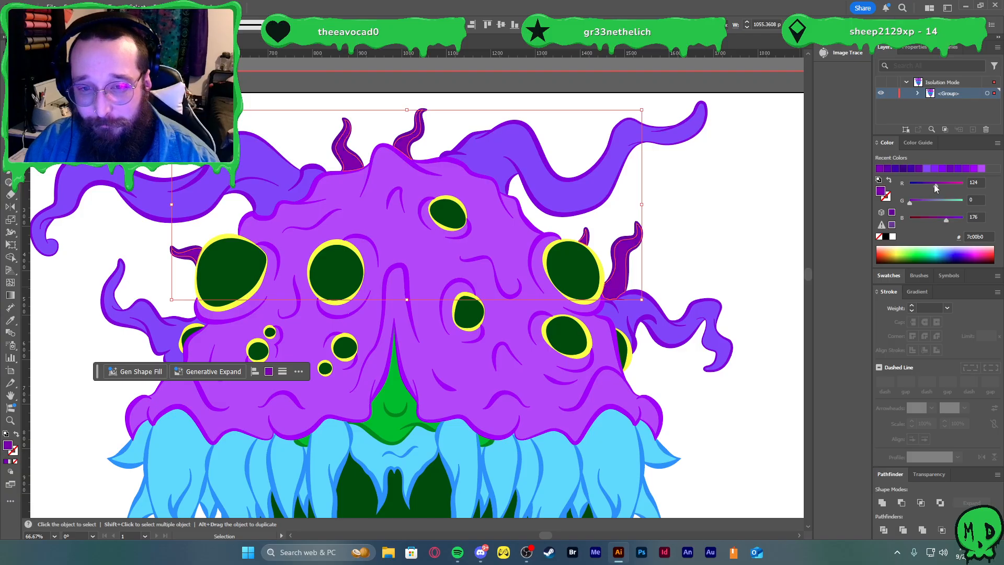
pyautogui.click(716, 247)
# - Shift the fill of the four large tentacles to a slightly redder violet, 904aff
pyautogui.scroll(-3, 733, 264)
pyautogui.hscroll(1, 736, 303)
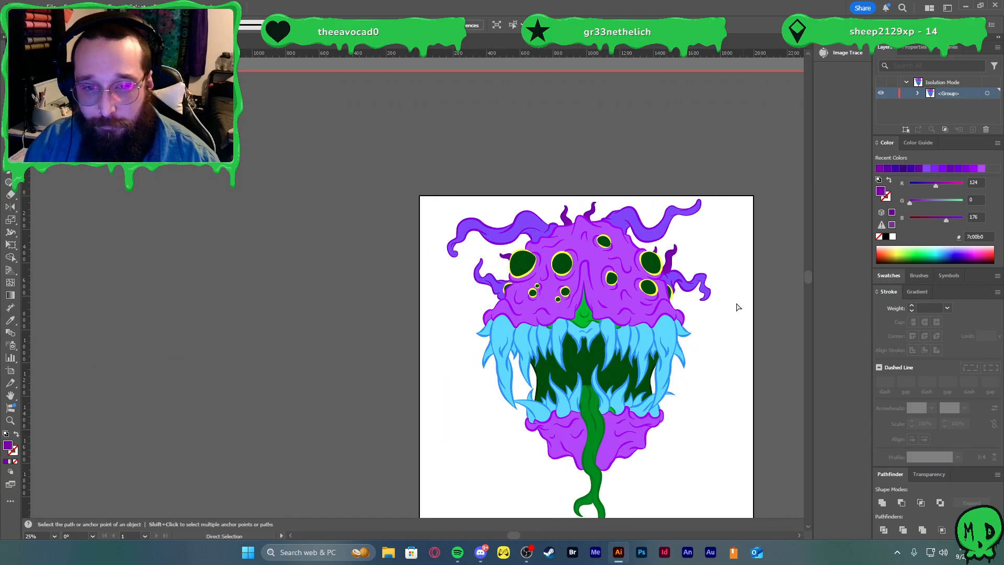
pyautogui.scroll(2, 710, 329)
pyautogui.click(640, 212)
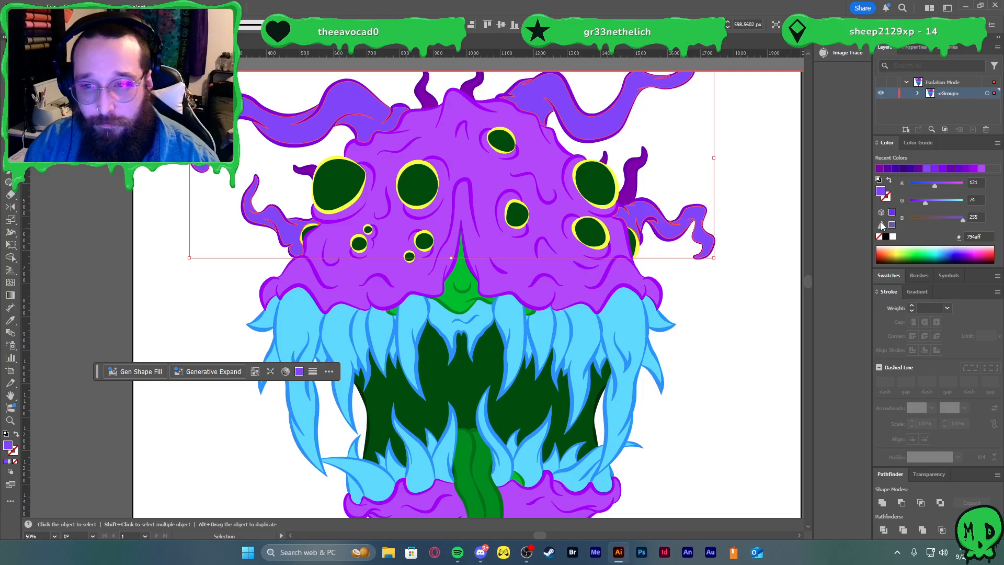
pyautogui.click(940, 184)
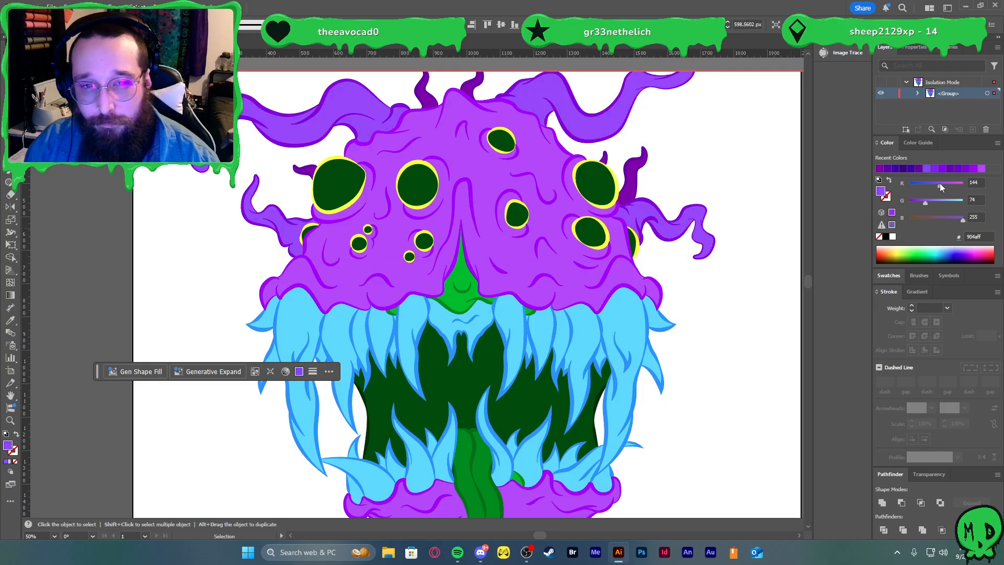
pyautogui.click(752, 210)
# - Select all the small purple tentacle fills around the head by their shared fill color and unite them with Pathfinder
pyautogui.scroll(-1, 736, 189)
pyautogui.scroll(1, 733, 193)
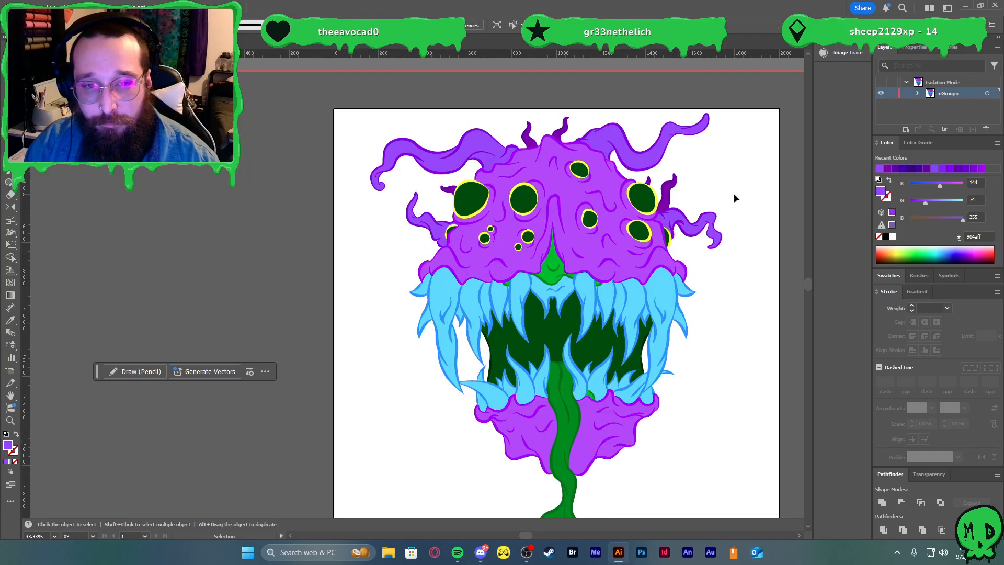
pyautogui.hscroll(1, 733, 193)
pyautogui.scroll(1, 498, 195)
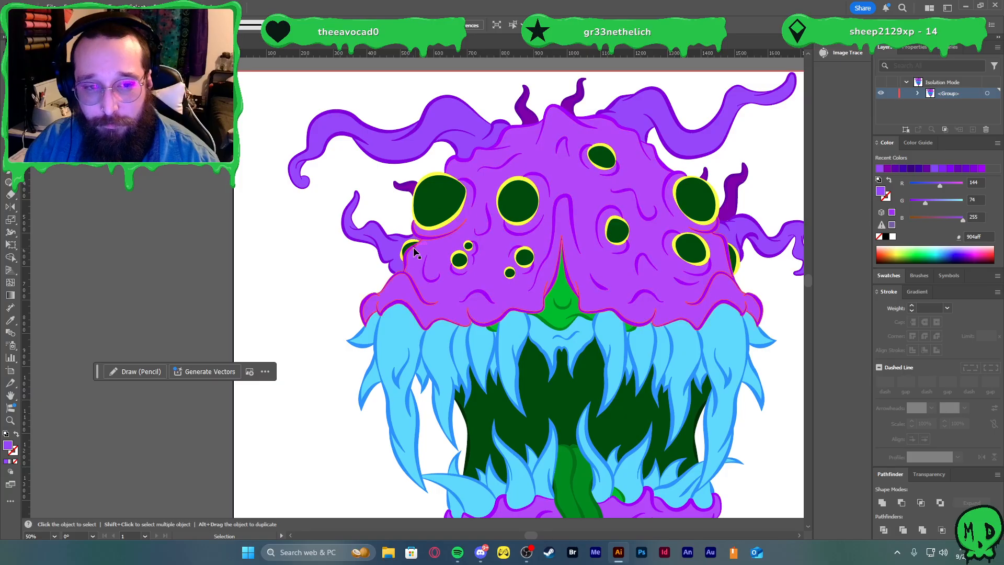
pyautogui.click(452, 129)
pyautogui.click(528, 104)
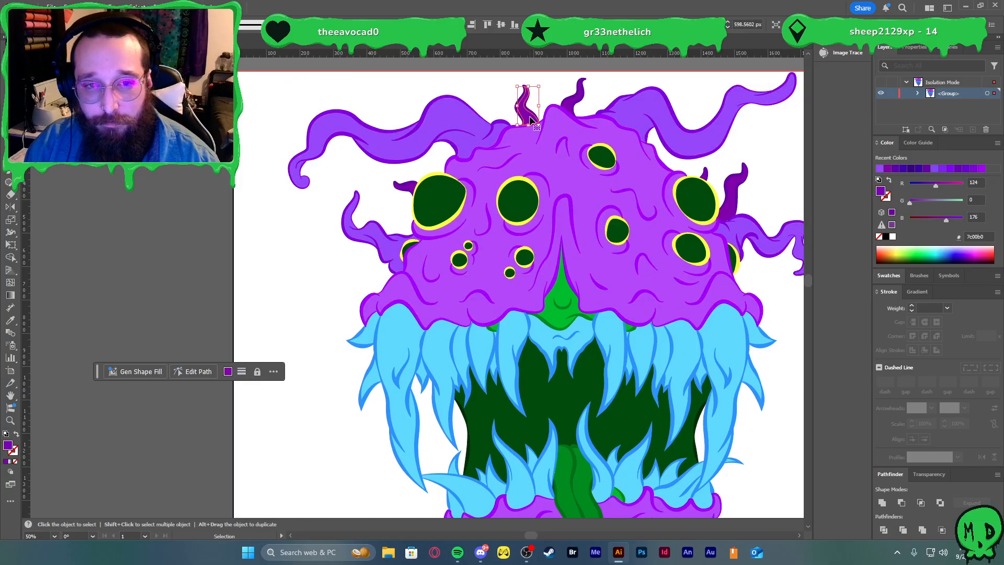
pyautogui.click(793, 25)
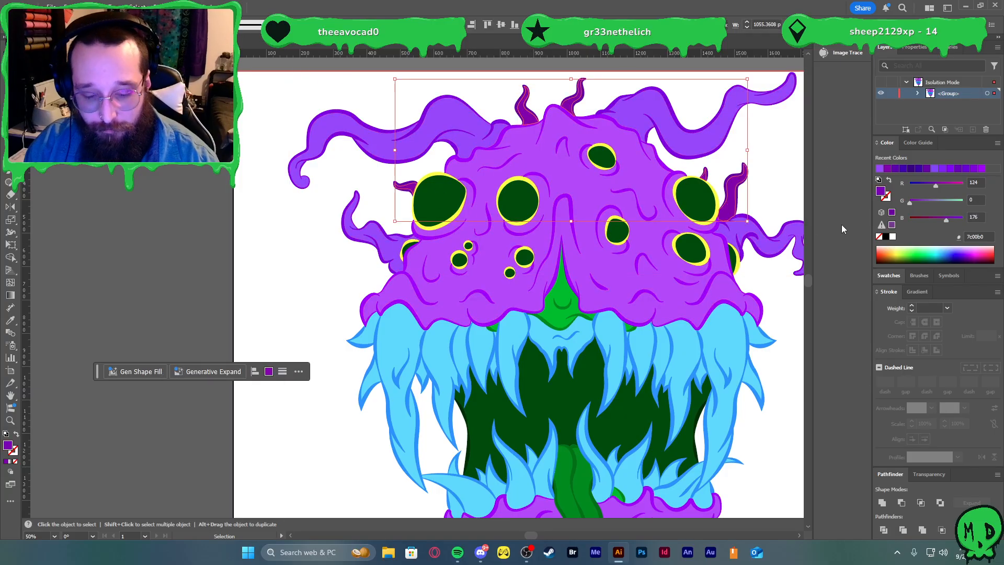
pyautogui.press('a')
pyautogui.click(883, 502)
# - Fill the dark green areas of all the eyes on the head with pale yellow fcffb0
pyautogui.scroll(3, 720, 224)
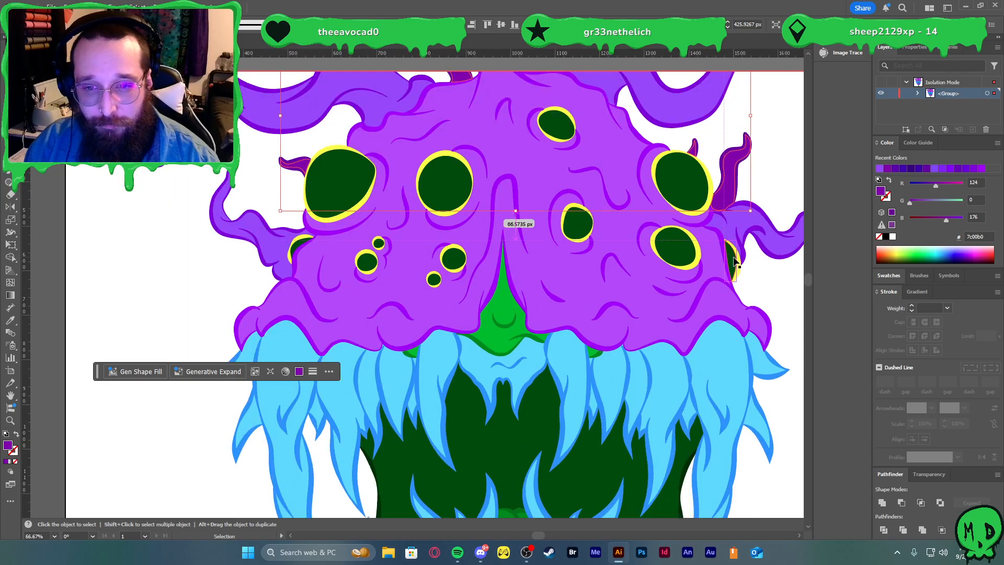
pyautogui.click(653, 219)
pyautogui.keyDown('shift'); pyautogui.click(660, 147); pyautogui.keyUp('shift')
pyautogui.keyDown('shift'); pyautogui.click(500, 213); pyautogui.keyUp('shift')
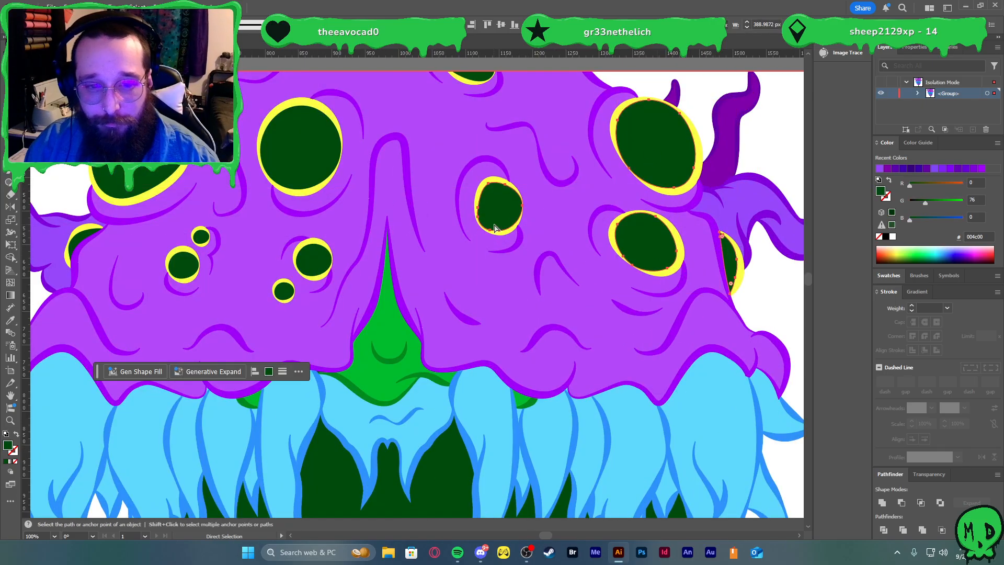
pyautogui.hscroll(-3, 492, 227)
pyautogui.keyDown('shift'); pyautogui.click(371, 290); pyautogui.keyUp('shift')
pyautogui.keyDown('shift'); pyautogui.click(400, 257); pyautogui.keyUp('shift')
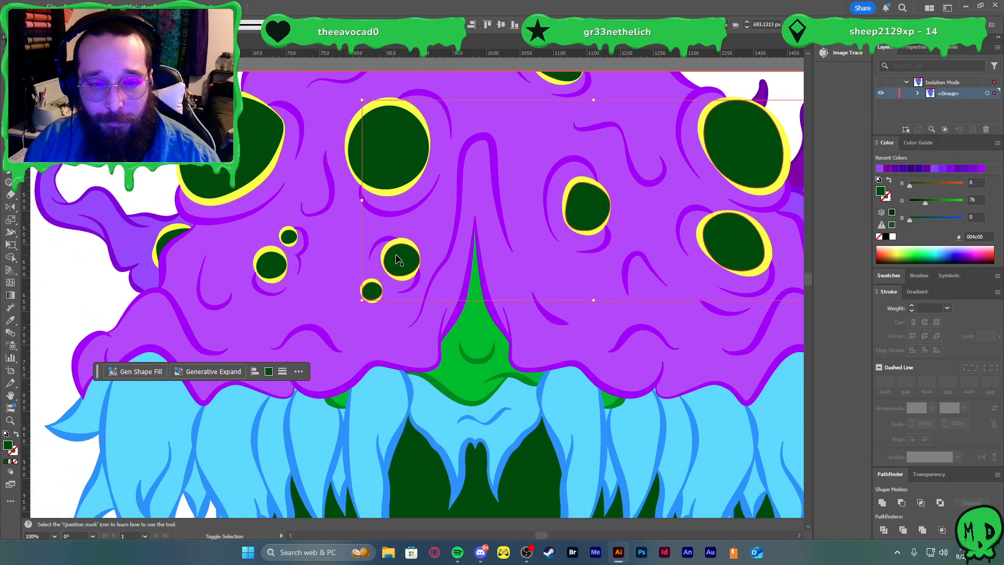
pyautogui.keyDown('shift'); pyautogui.click(275, 260); pyautogui.keyUp('shift')
pyautogui.keyDown('shift'); pyautogui.click(289, 237); pyautogui.keyUp('shift')
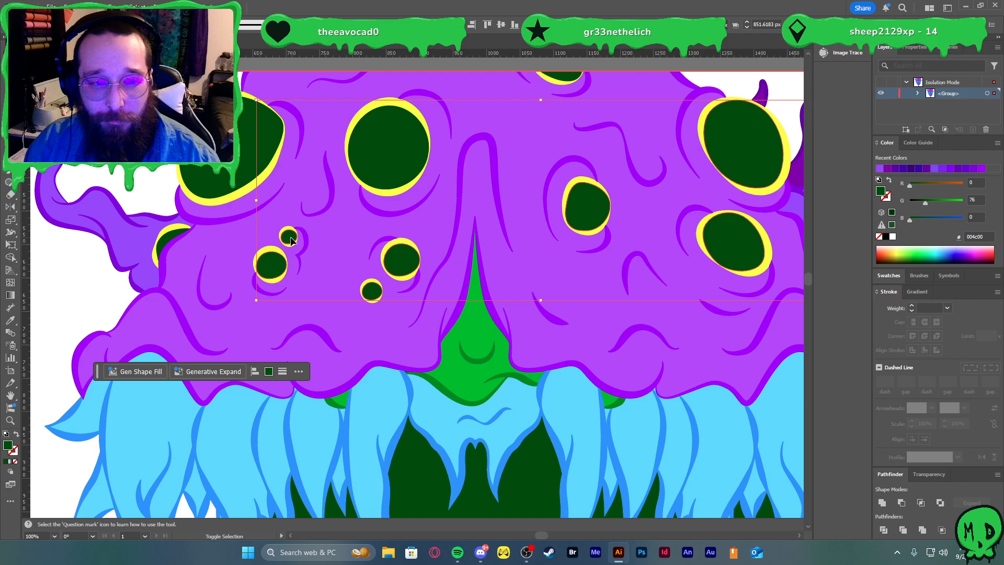
pyautogui.keyDown('shift'); pyautogui.click(169, 241); pyautogui.keyUp('shift')
pyautogui.keyDown('shift'); pyautogui.click(208, 184); pyautogui.keyUp('shift')
pyautogui.scroll(5, 381, 163)
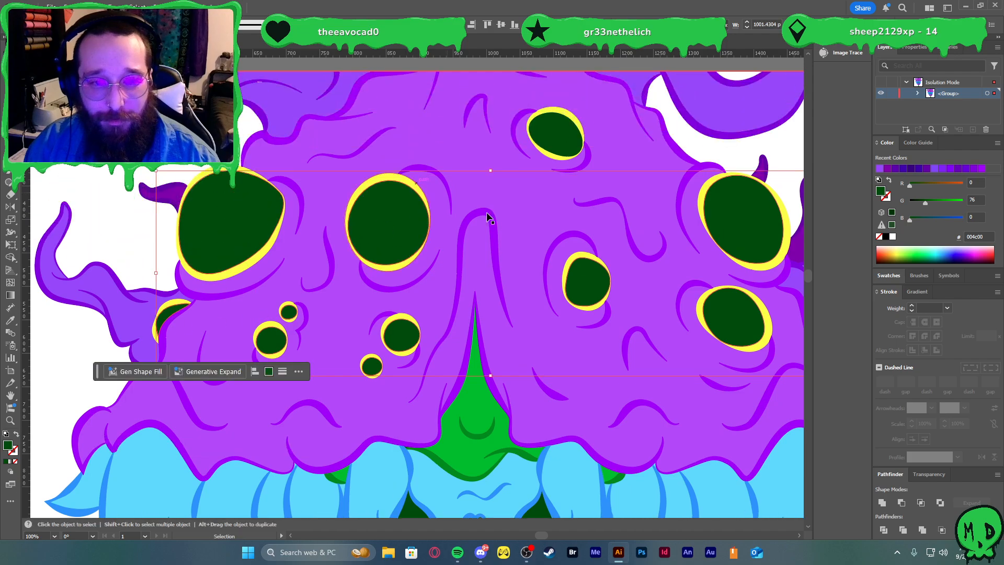
pyautogui.keyDown('shift'); pyautogui.click(578, 226); pyautogui.keyUp('shift')
pyautogui.scroll(-1, 576, 226)
pyautogui.scroll(-2, 603, 261)
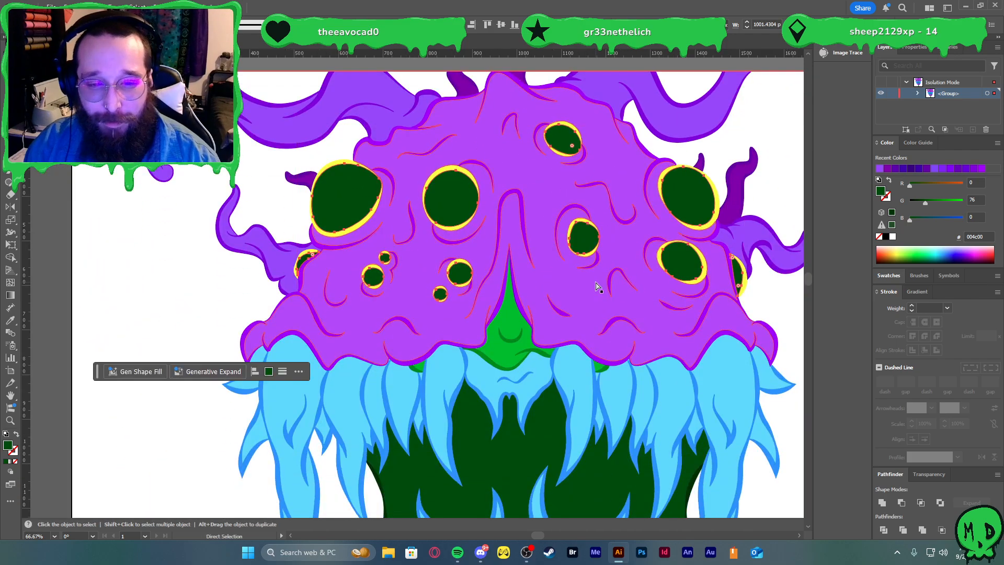
pyautogui.hscroll(2, 601, 286)
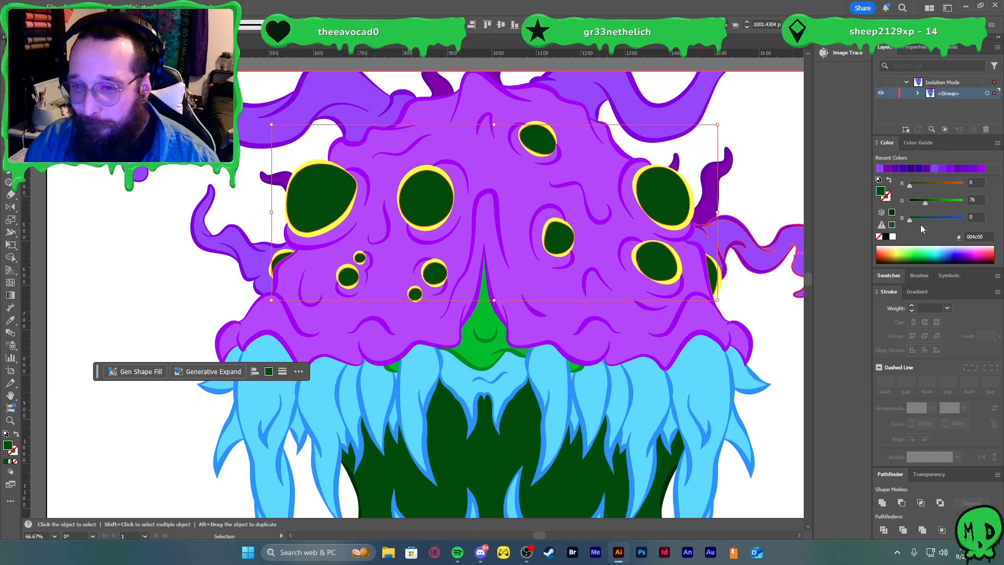
pyautogui.moveTo(925, 202); pyautogui.dragTo(981, 186)
pyautogui.click(962, 186)
pyautogui.moveTo(955, 217)
pyautogui.mouseDown()
pyautogui.moveTo(935, 217)
pyautogui.moveTo(946, 222)
pyautogui.mouseUp()
pyautogui.click(792, 194)
pyautogui.press('a')
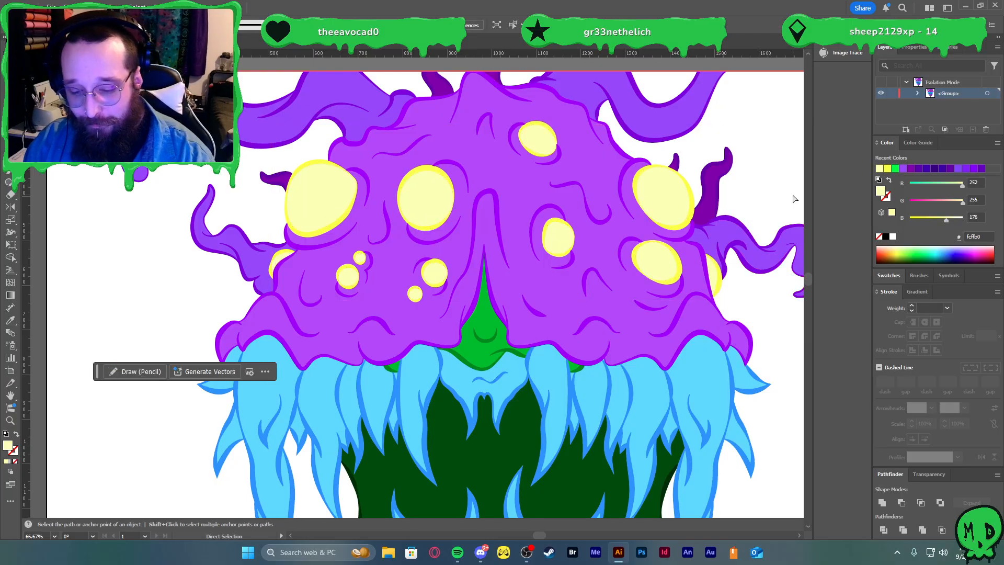
# - Recolor the outlines of all the eyes to a darker yellow, d6d600
pyautogui.hotkey('ctrl', '0')
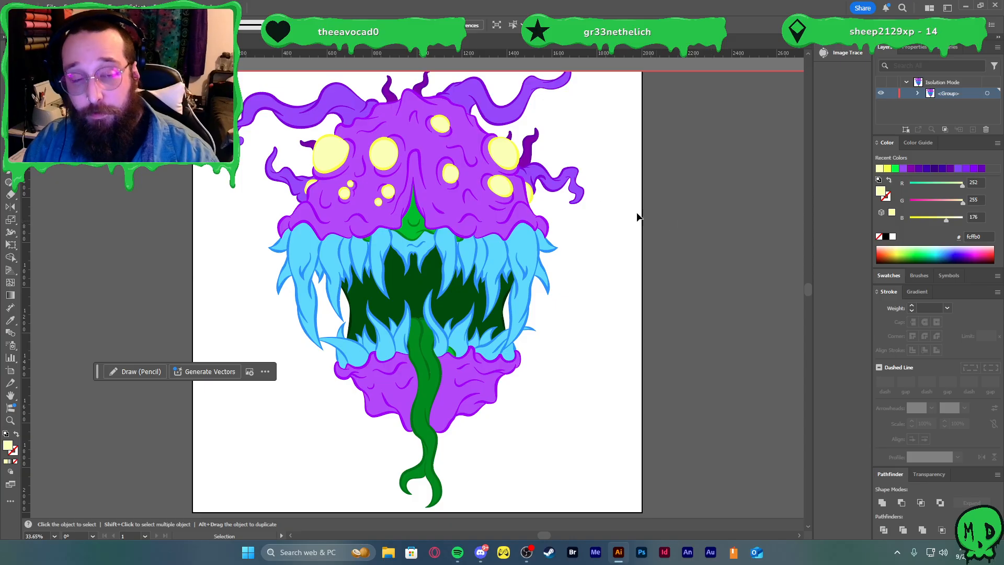
pyautogui.scroll(2, 343, 135)
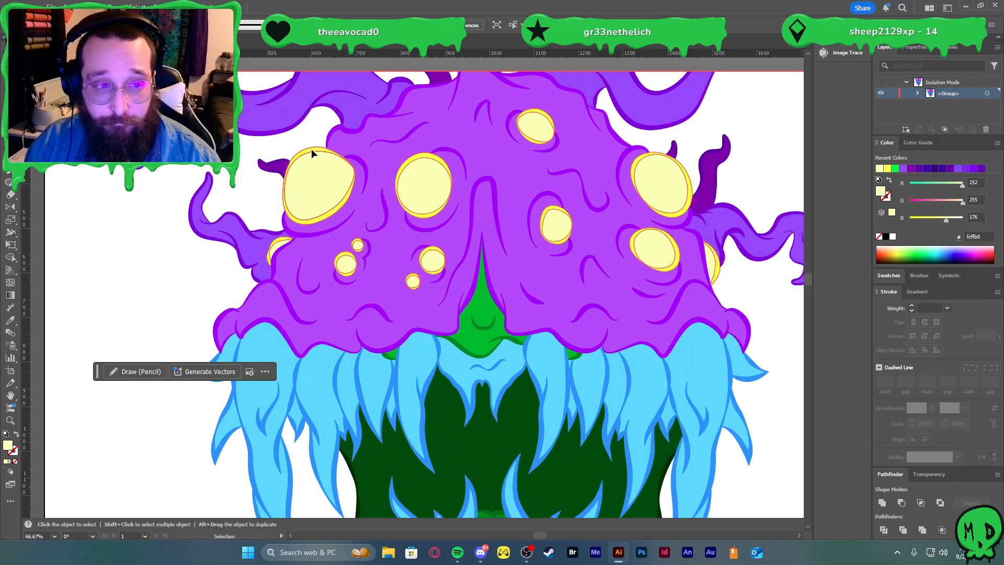
pyautogui.click(311, 149)
pyautogui.moveTo(963, 200); pyautogui.dragTo(955, 200)
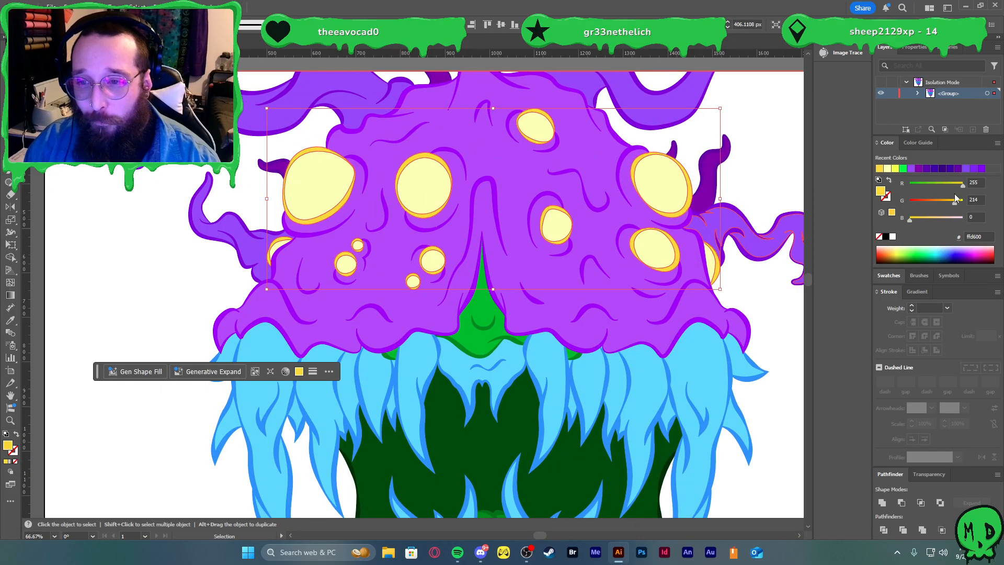
pyautogui.click(954, 184)
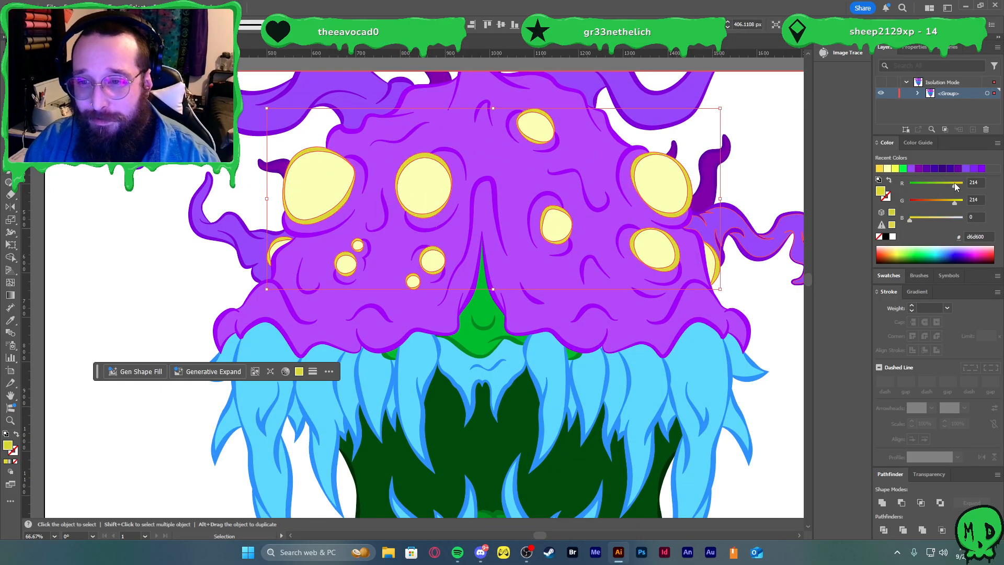
# - Select all the pale yellow eye fills by their shared color and unite them with Pathfinder
pyautogui.click(659, 179)
pyautogui.click(791, 25)
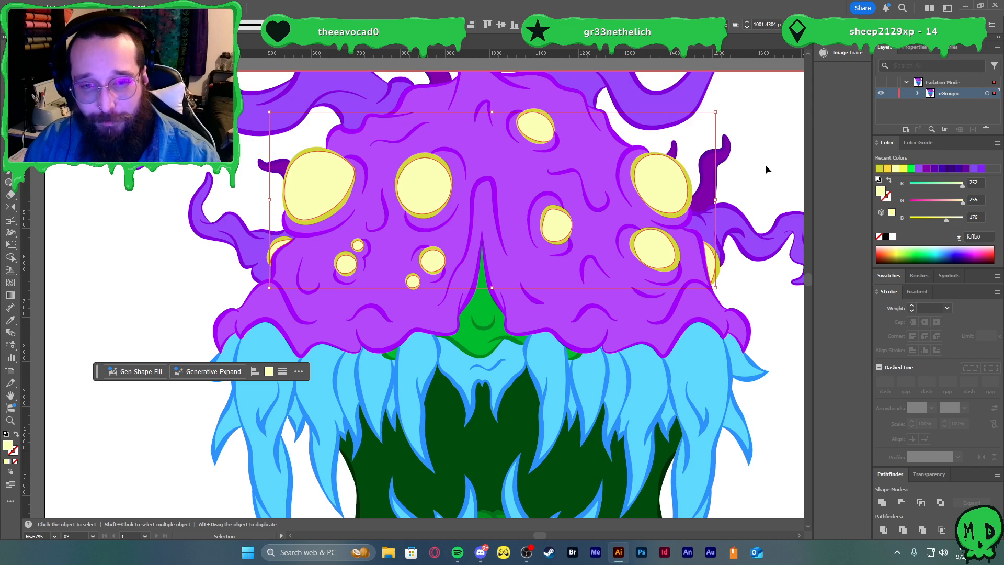
pyautogui.click(882, 502)
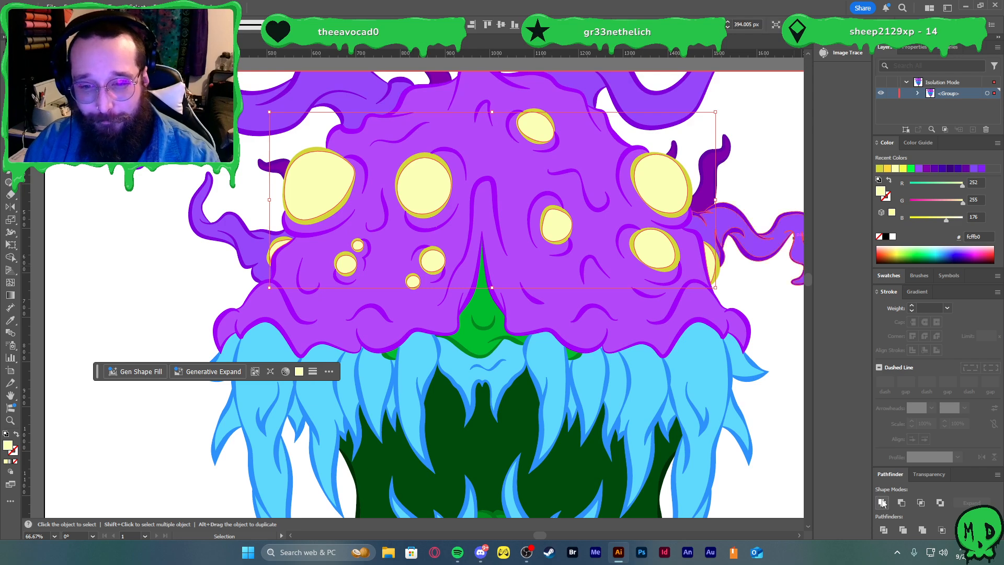
pyautogui.click(779, 426)
# - Recolor the outlines of the teeth to a brighter sky blue, 2abdff
pyautogui.hotkey('ctrl', '0')
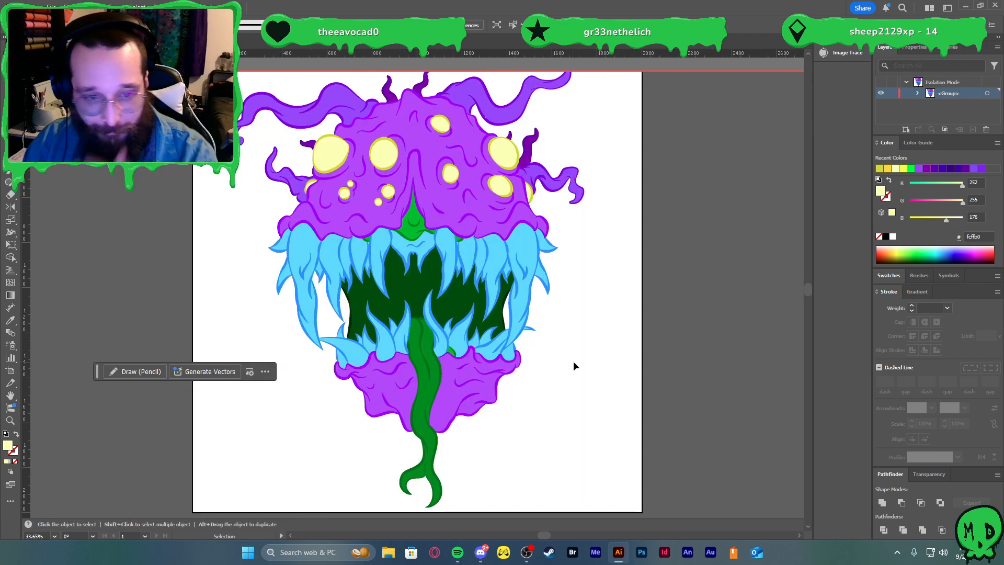
pyautogui.click(542, 287)
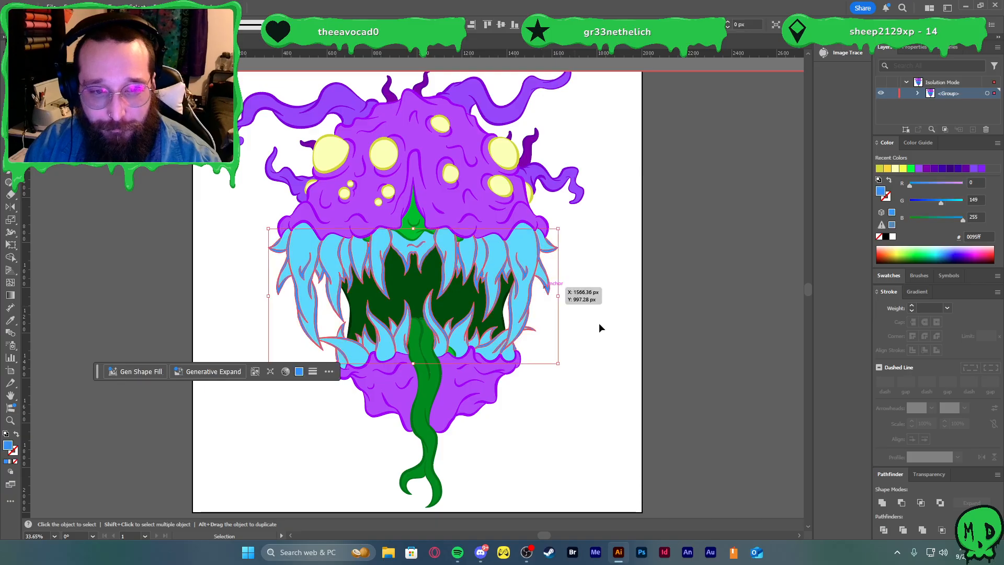
pyautogui.click(949, 200)
pyautogui.click(918, 183)
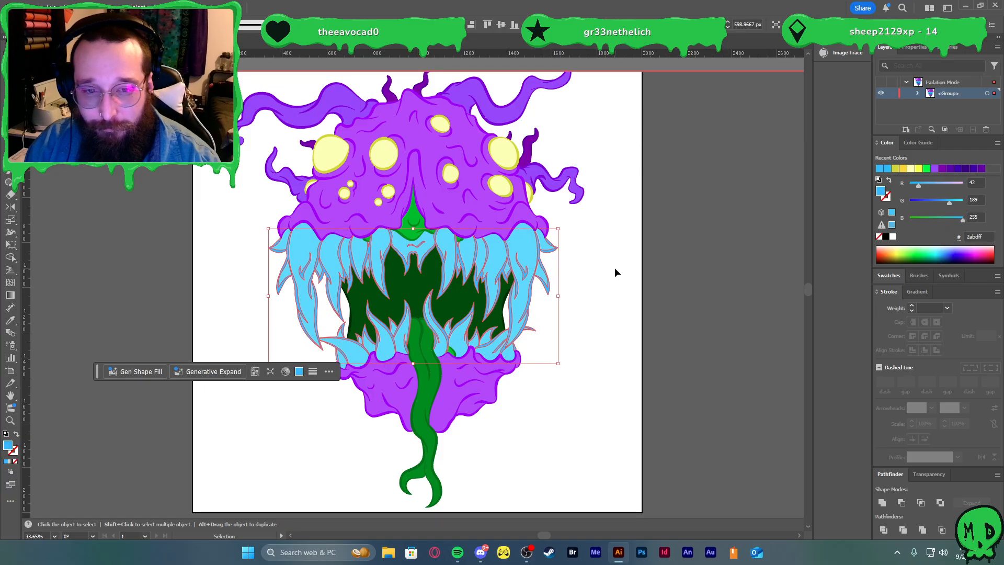
pyautogui.click(613, 267)
# - Lighten the fill of the teeth to pale blue bbdbff
pyautogui.click(516, 238)
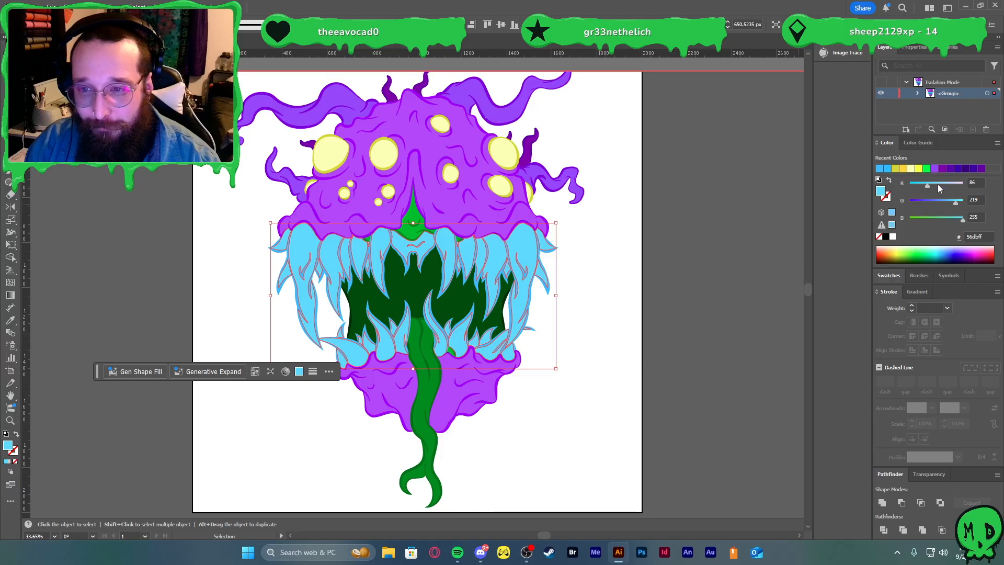
pyautogui.moveTo(937, 184); pyautogui.dragTo(948, 183)
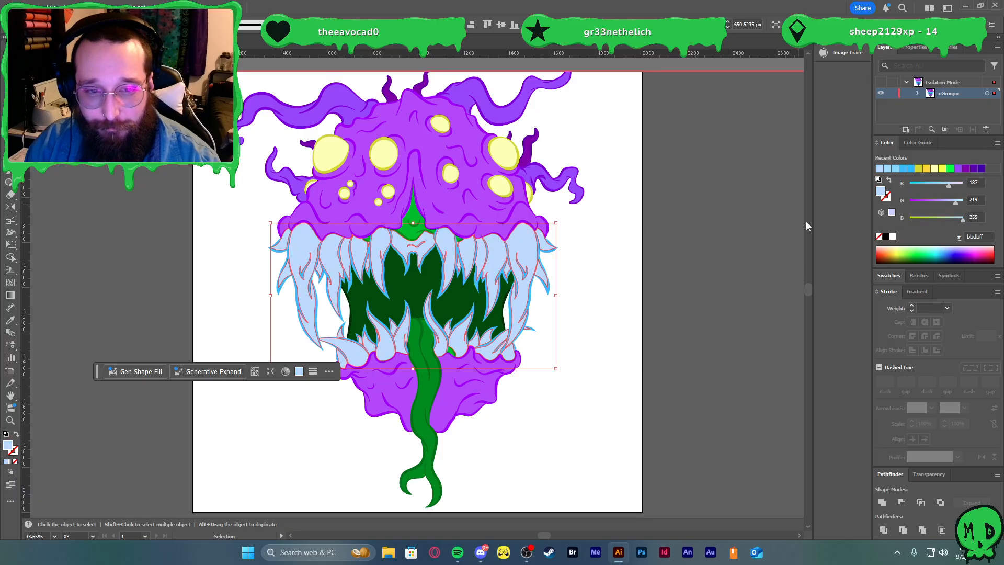
pyautogui.scroll(5, 671, 274)
pyautogui.click(684, 271)
pyautogui.scroll(-5, 683, 272)
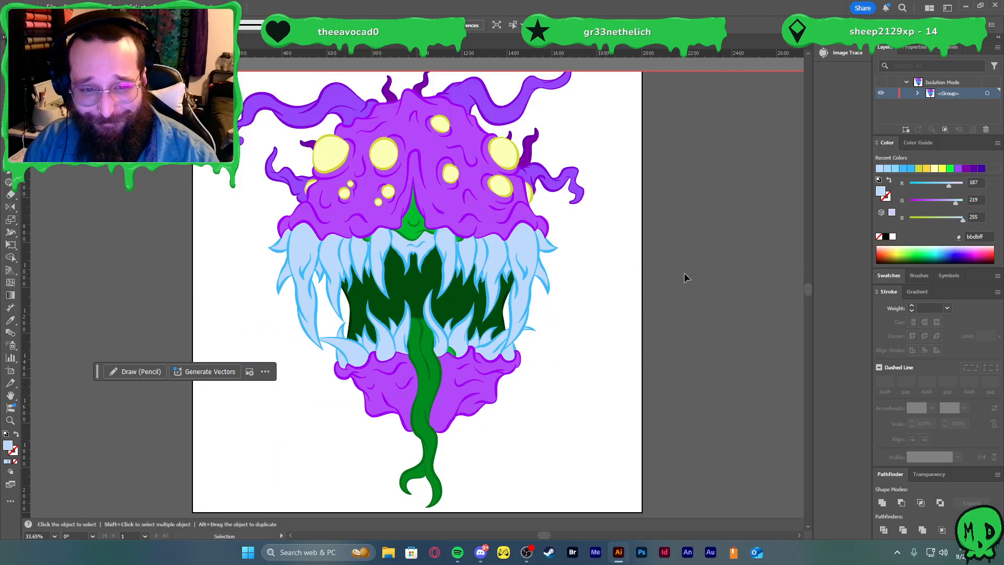
# - Select the sky-blue outlines of the teeth for recoloring
pyautogui.click(520, 298)
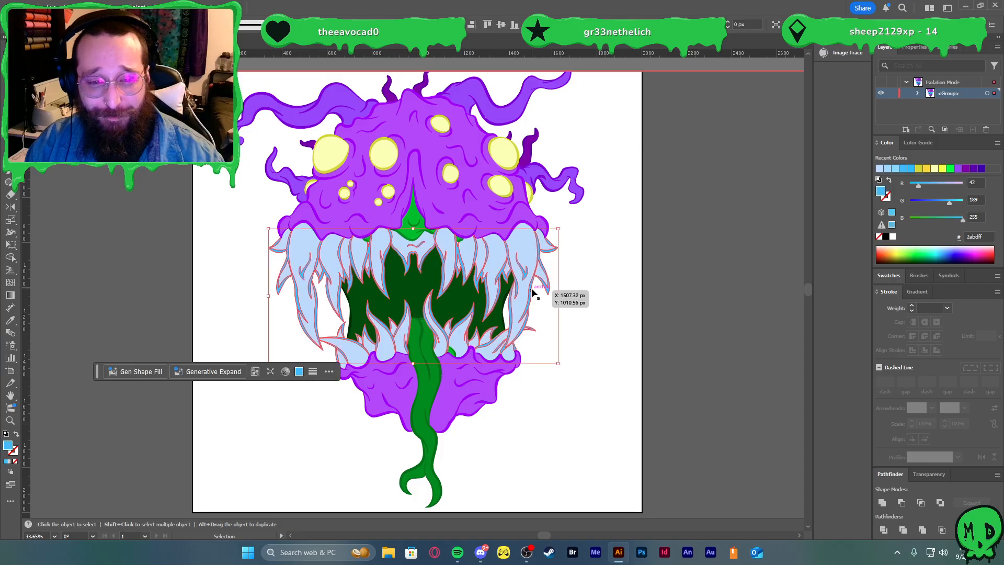
# - Raise the red value of the teeth's blue outline colour to 79 and leave isolation mode
pyautogui.moveTo(931, 184); pyautogui.dragTo(926, 185)
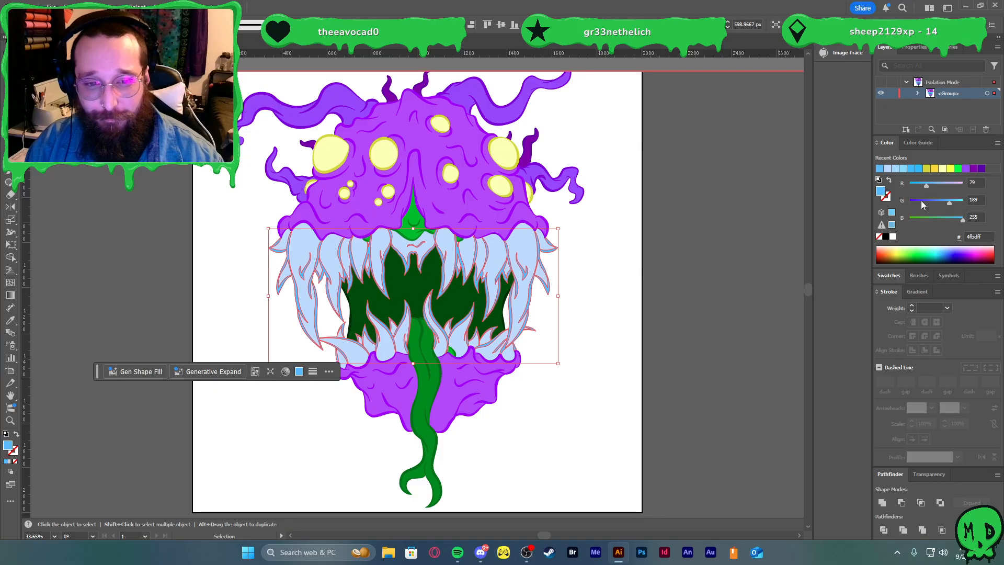
pyautogui.click(724, 276)
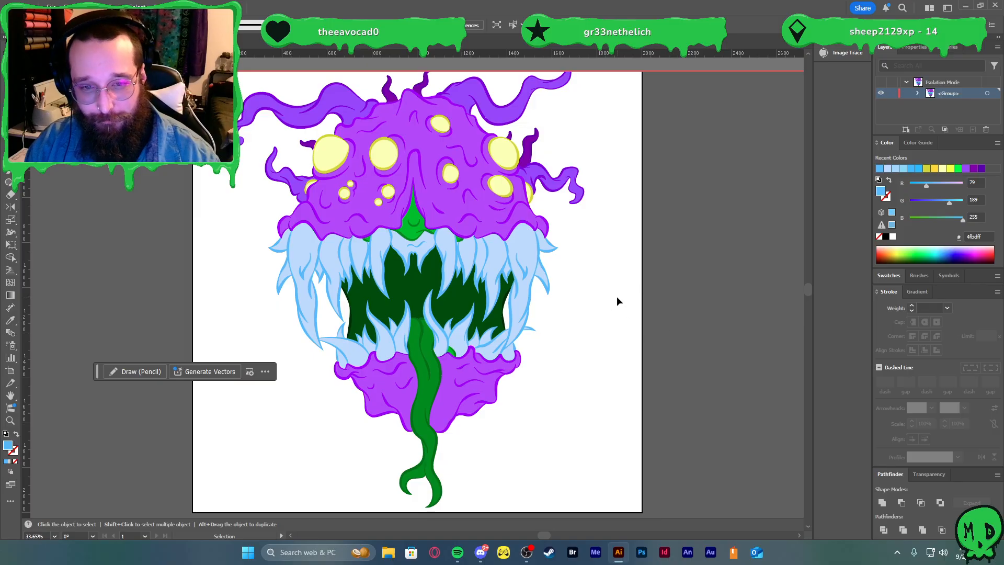
pyautogui.press('Escape')
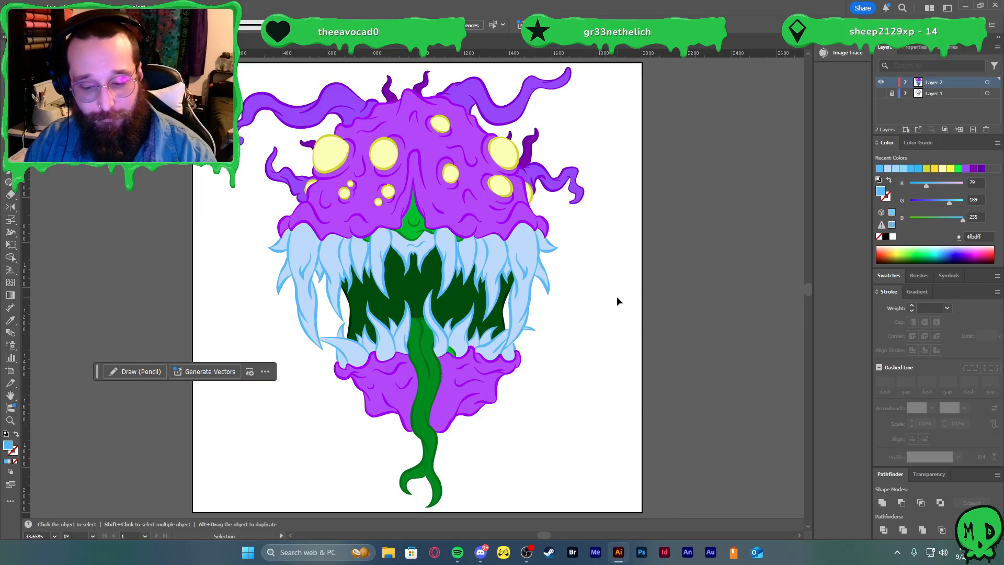
pyautogui.press('a')
pyautogui.press('v')
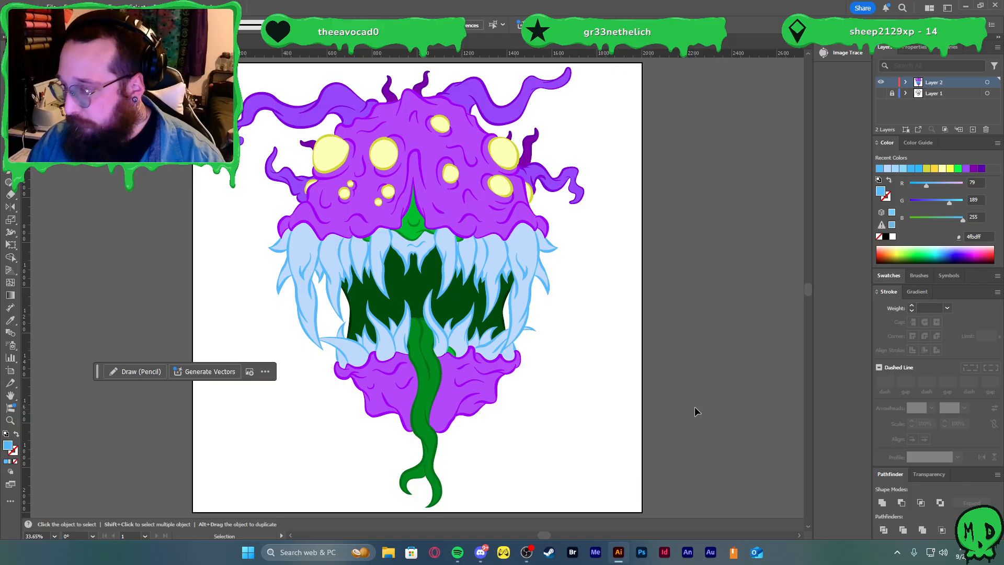
# - Isolate the artwork group, select the purple head and jaw fill, and switch the colour sliders to HSB
pyautogui.hscroll(-3, 610, 387)
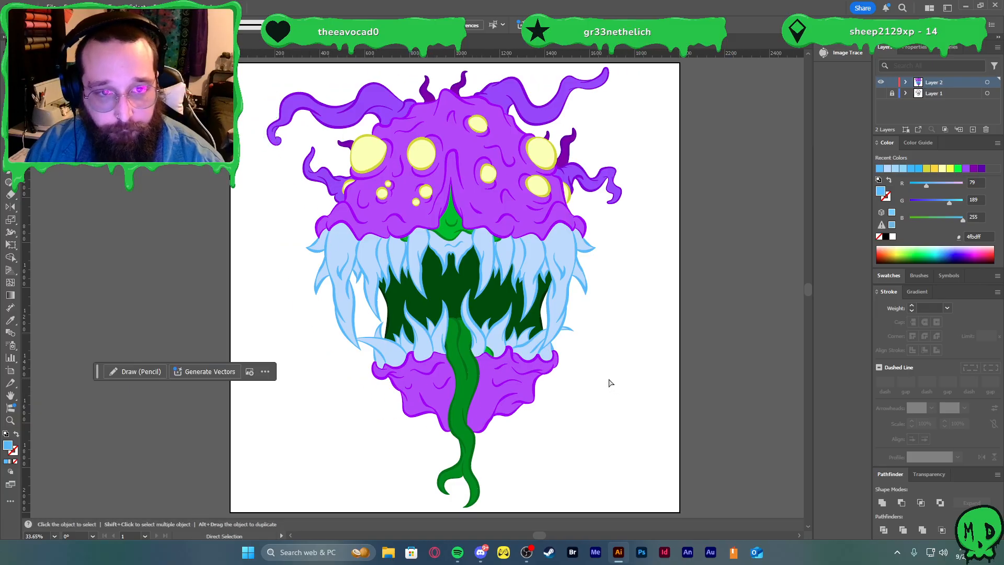
pyautogui.click(484, 396)
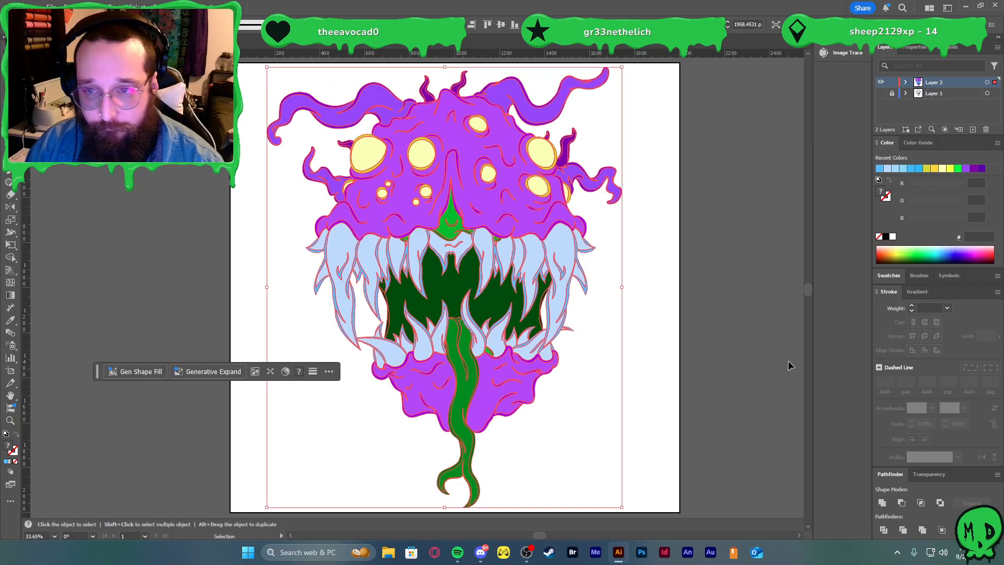
pyautogui.click(997, 142)
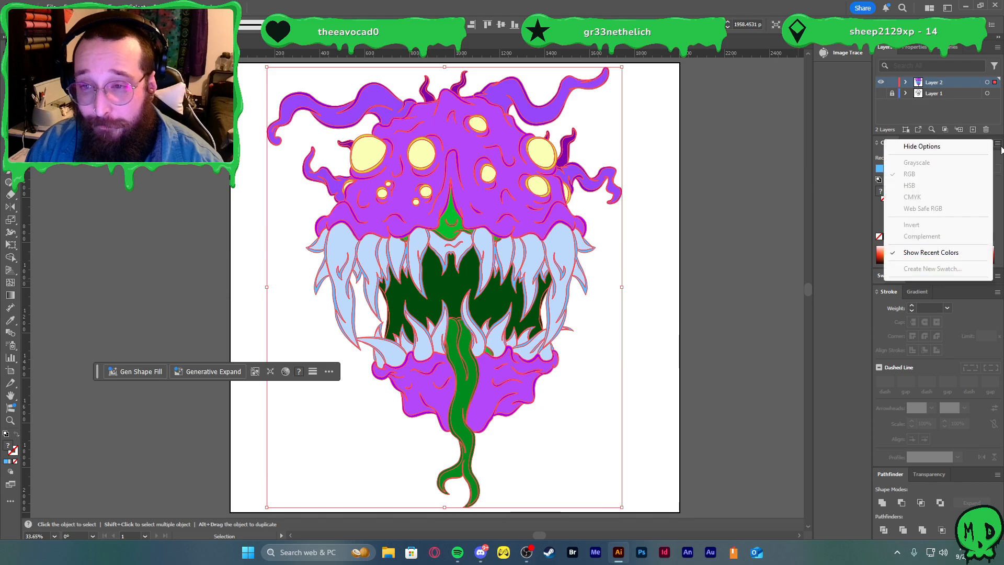
pyautogui.click(654, 202)
pyautogui.click(528, 224)
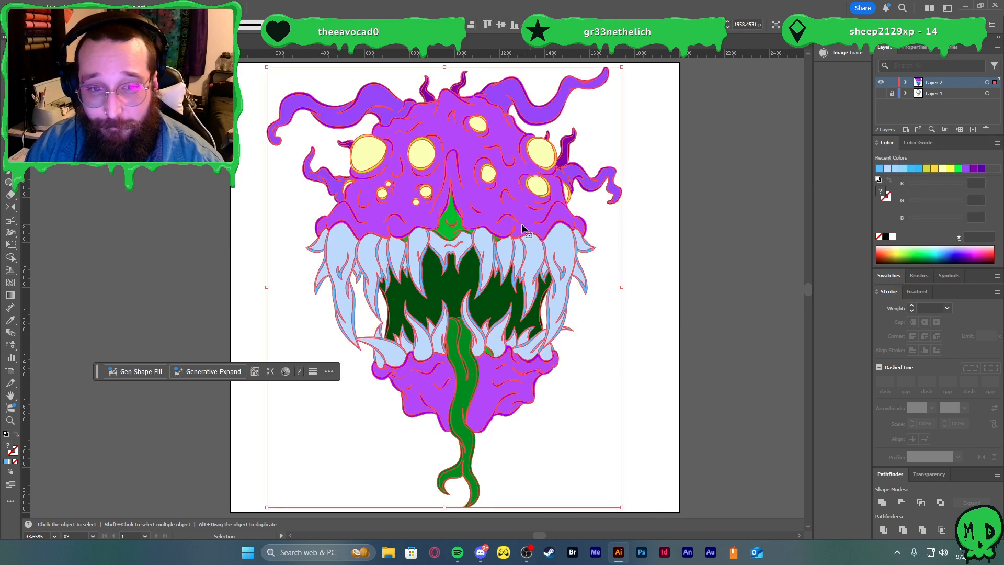
pyautogui.doubleClick(522, 224)
pyautogui.click(997, 143)
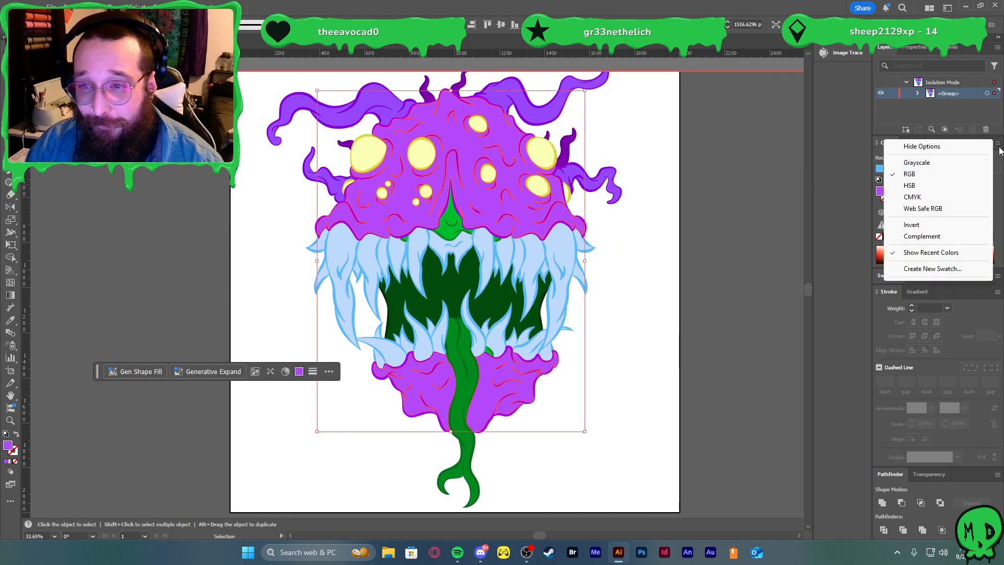
pyautogui.click(932, 183)
# - Reduce the saturation of the purple head and jaw fill to about 58%
pyautogui.click(939, 202)
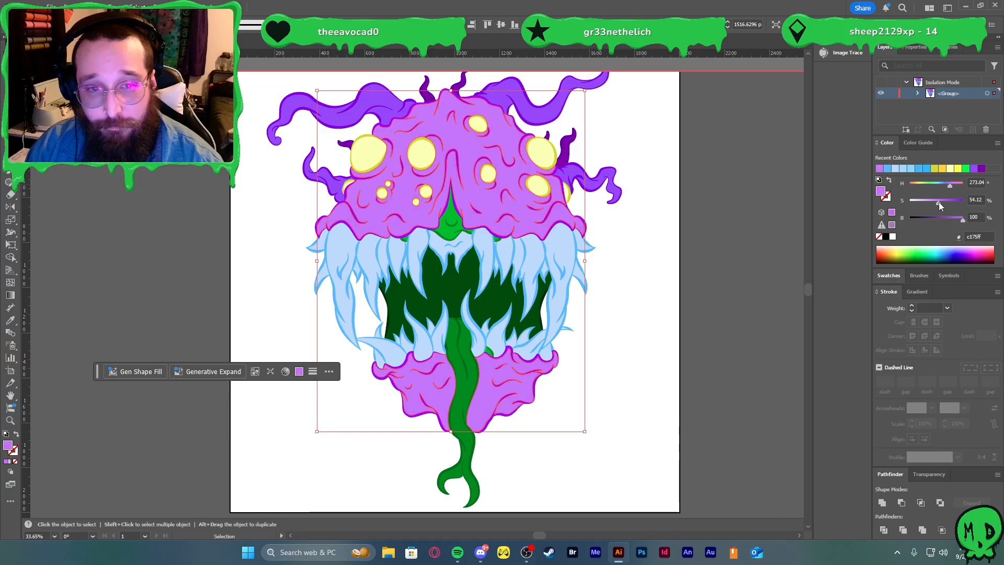
pyautogui.click(940, 201)
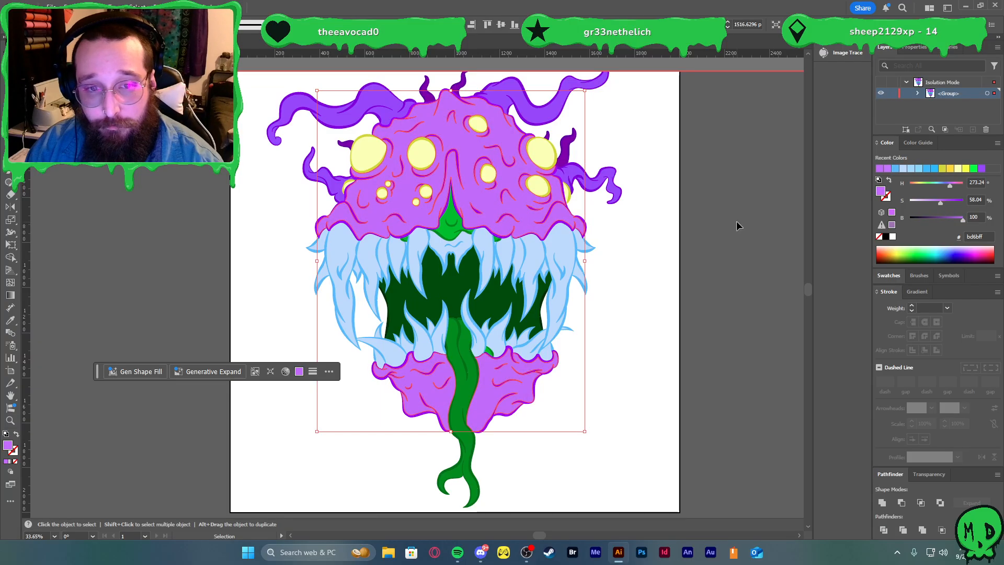
pyautogui.click(722, 230)
# - Reduce the saturation of the large violet tentacles' fill to 55%
pyautogui.click(586, 194)
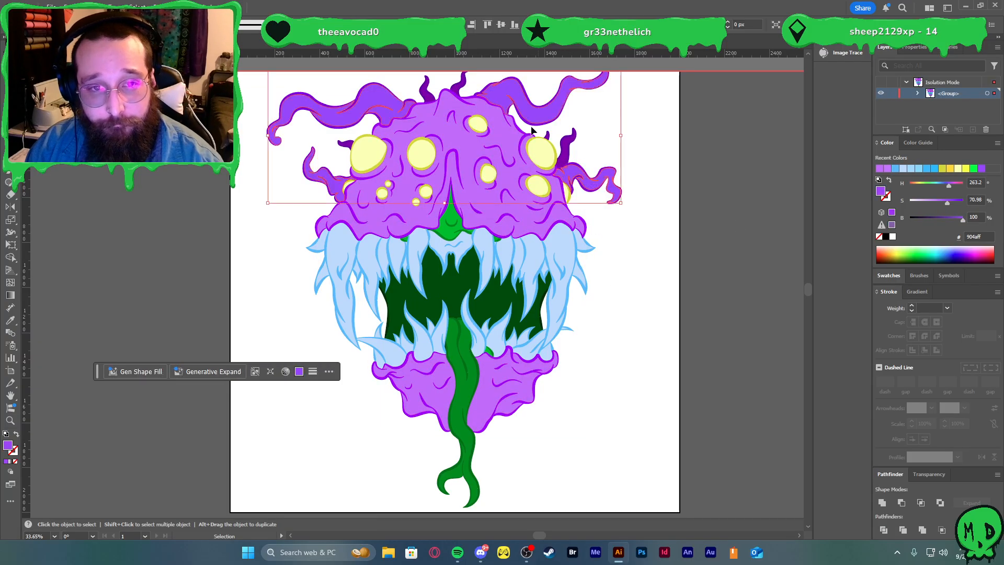
pyautogui.click(939, 201)
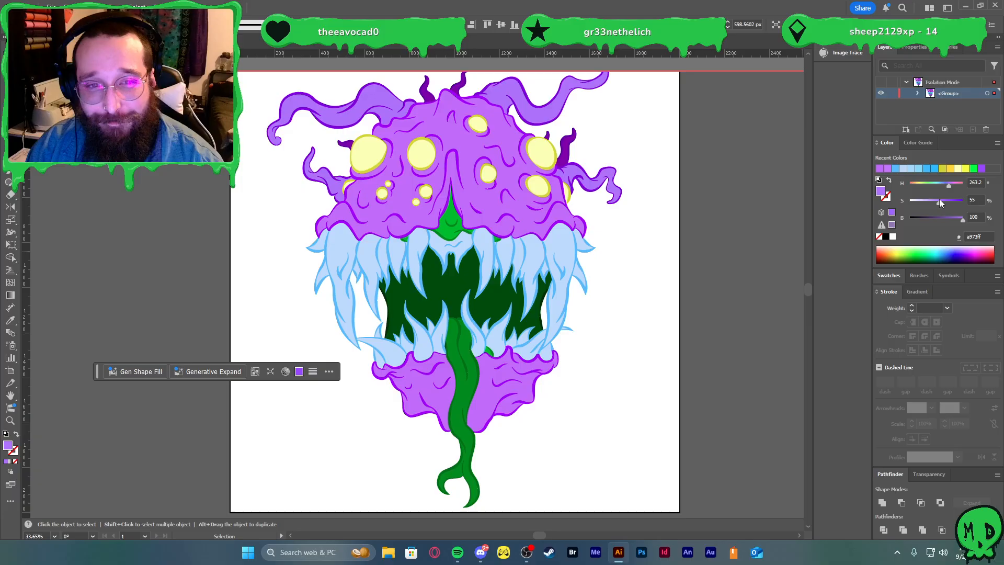
pyautogui.click(683, 216)
# - Try a lower saturation on the dark purple shape of the small horns, and undo the change
pyautogui.click(568, 155)
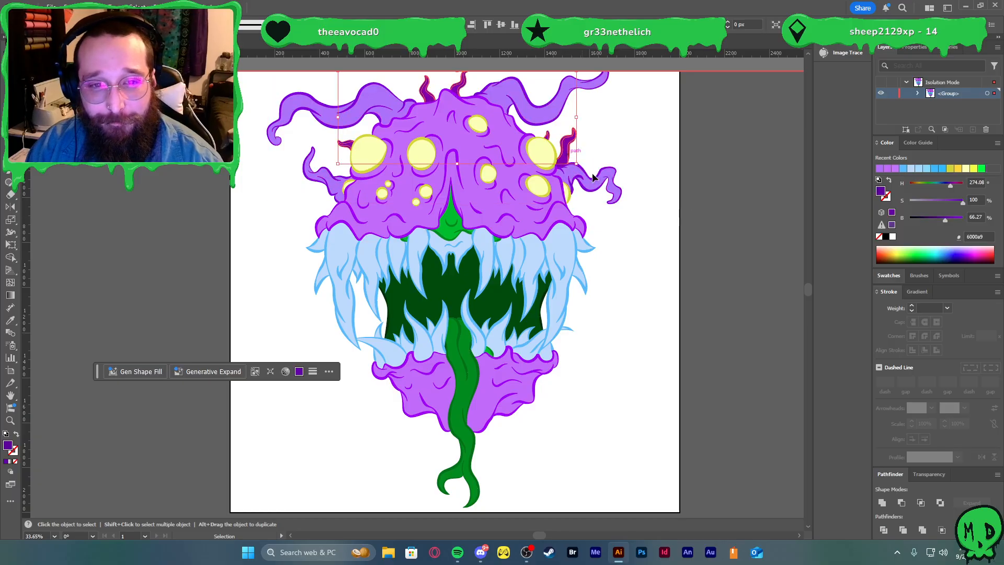
pyautogui.click(951, 200)
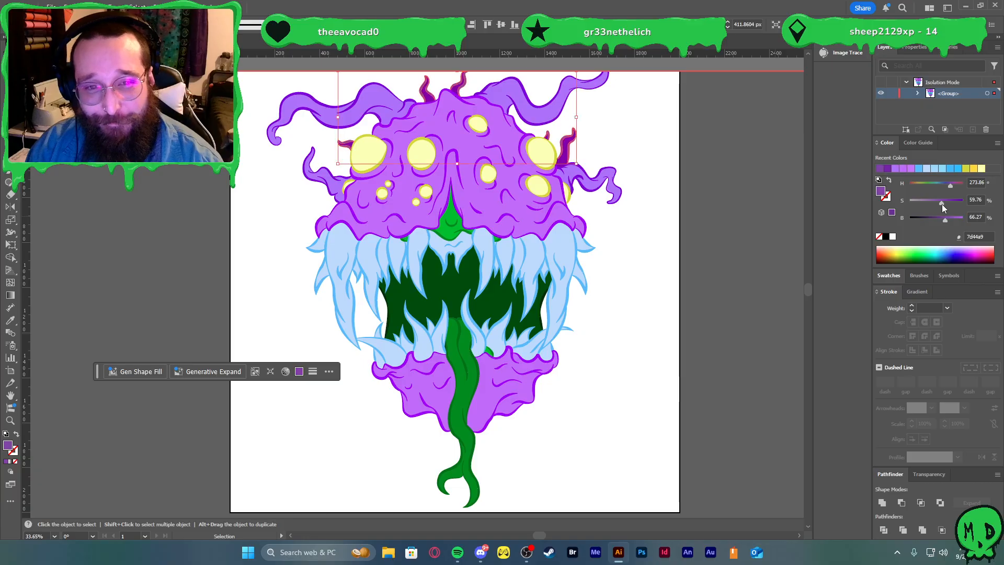
pyautogui.click(928, 203)
pyautogui.hotkey('ctrl', 'z')
pyautogui.hotkey('ctrl', 'z')
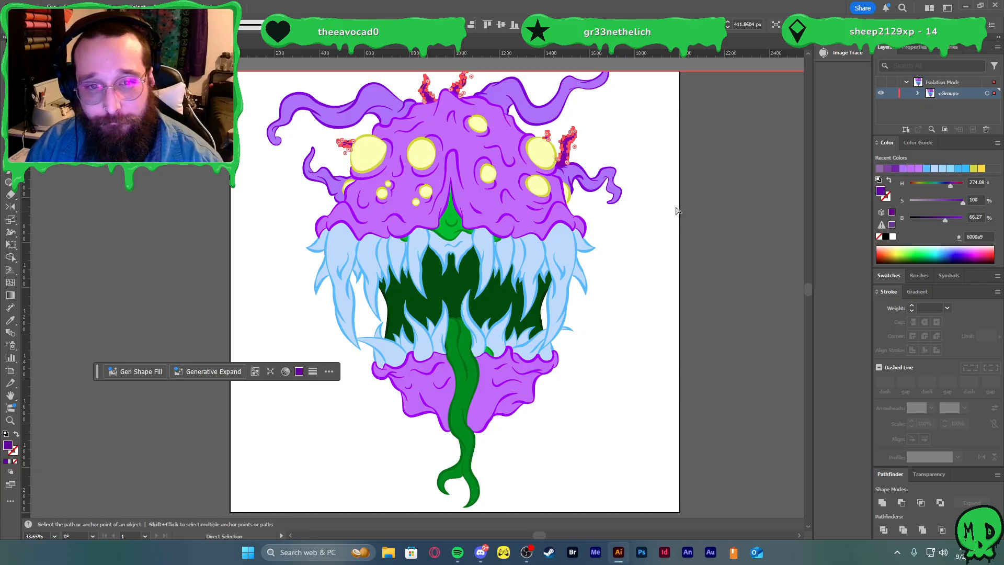
pyautogui.click(660, 199)
# - Reduce the saturation of the small horns' fill to about 52% and of the light blue teeth fill to 17%
pyautogui.click(571, 151)
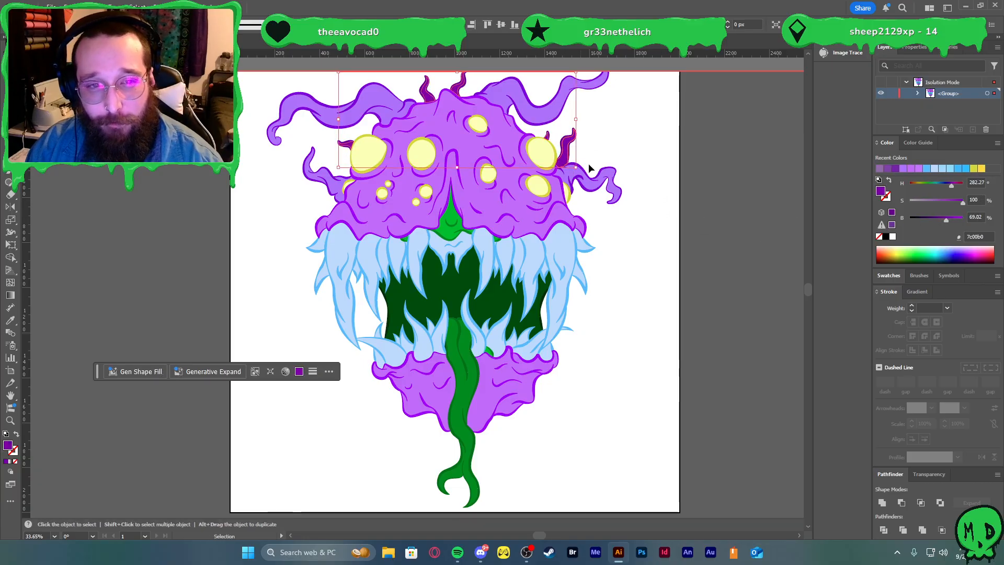
pyautogui.click(937, 203)
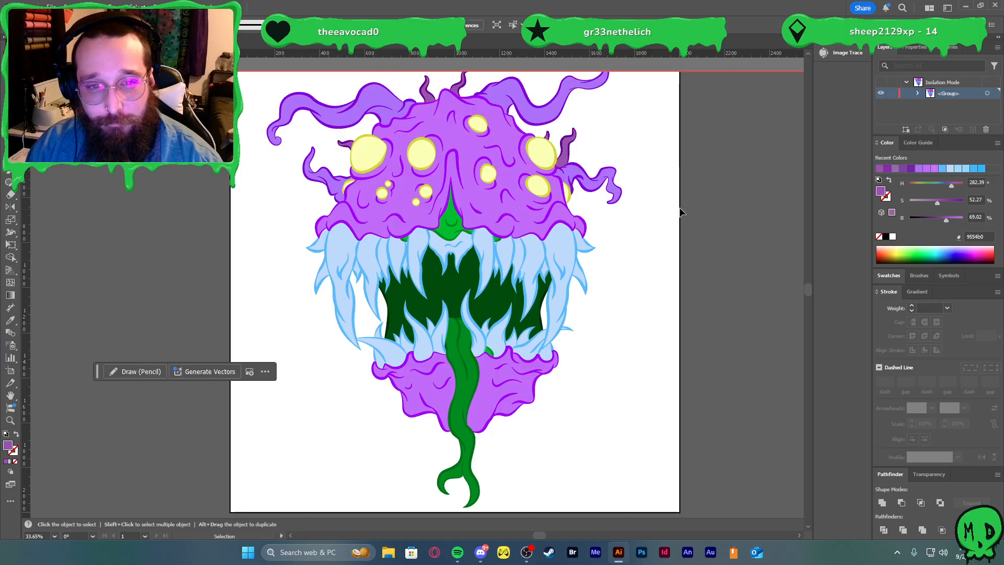
pyautogui.click(569, 244)
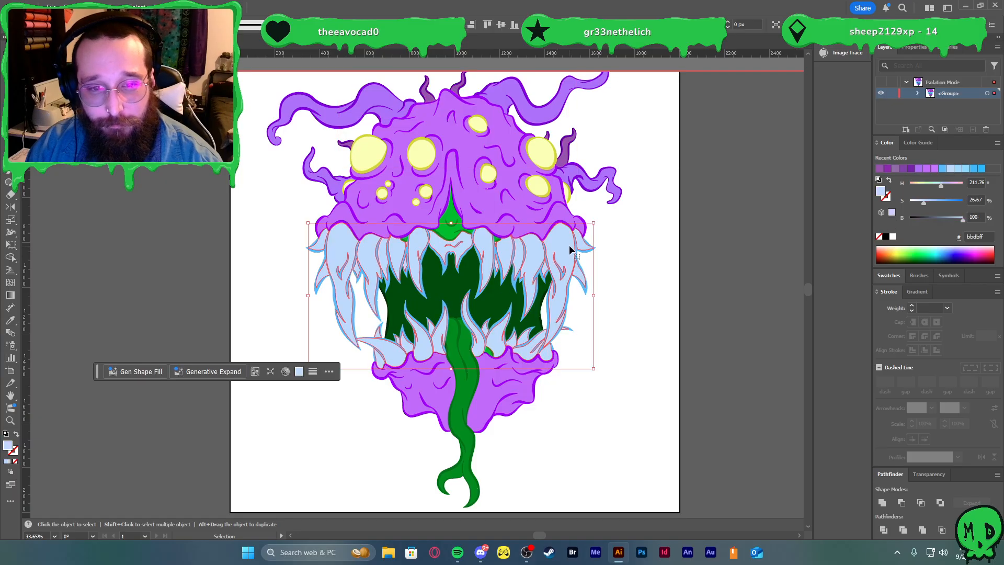
pyautogui.click(919, 203)
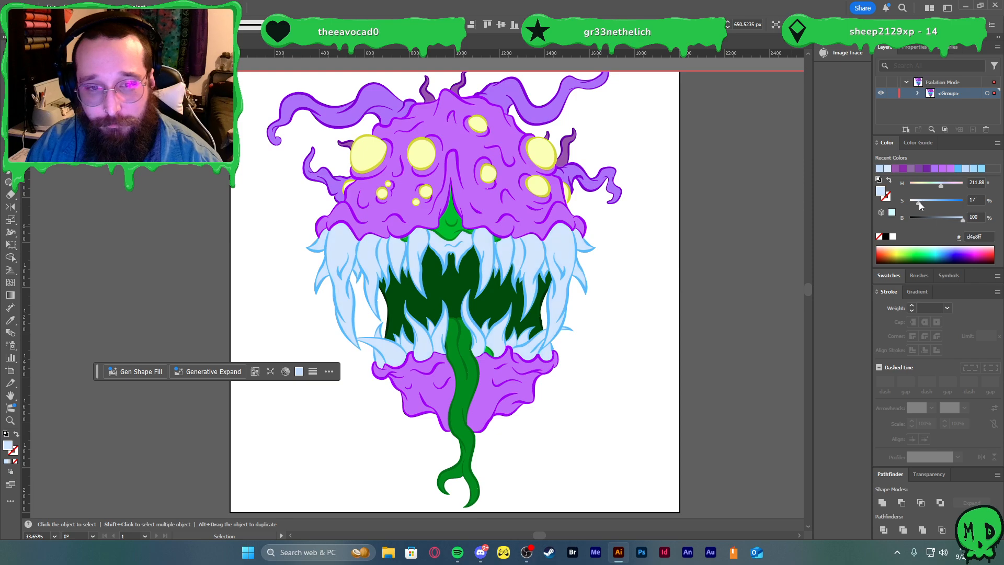
# - Reduce the saturation of the green nose and gum fill to about 58% and of the tongue fill to about 60%
pyautogui.click(444, 230)
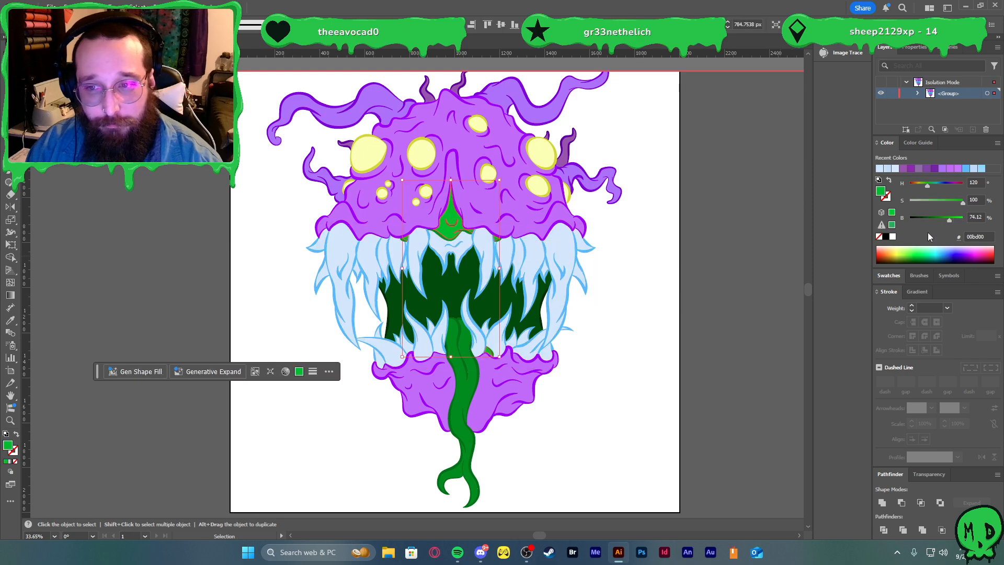
pyautogui.moveTo(952, 201); pyautogui.dragTo(940, 200)
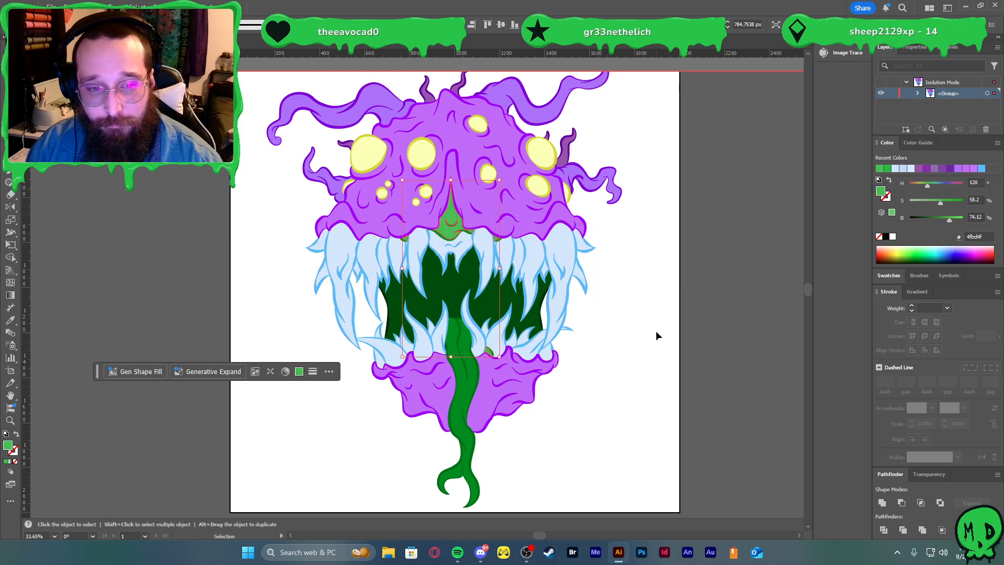
pyautogui.click(466, 391)
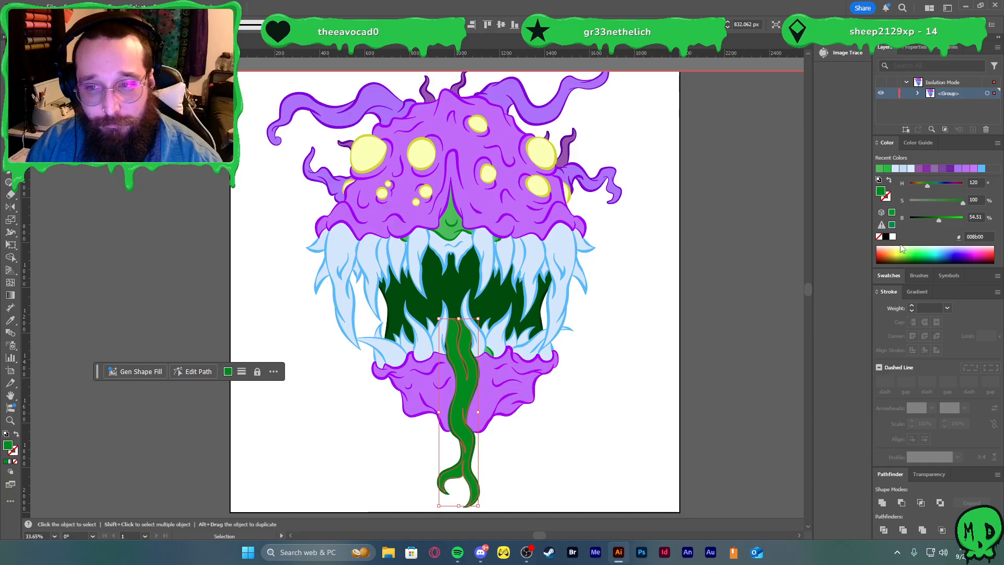
pyautogui.click(950, 200)
pyautogui.moveTo(949, 200); pyautogui.dragTo(942, 202)
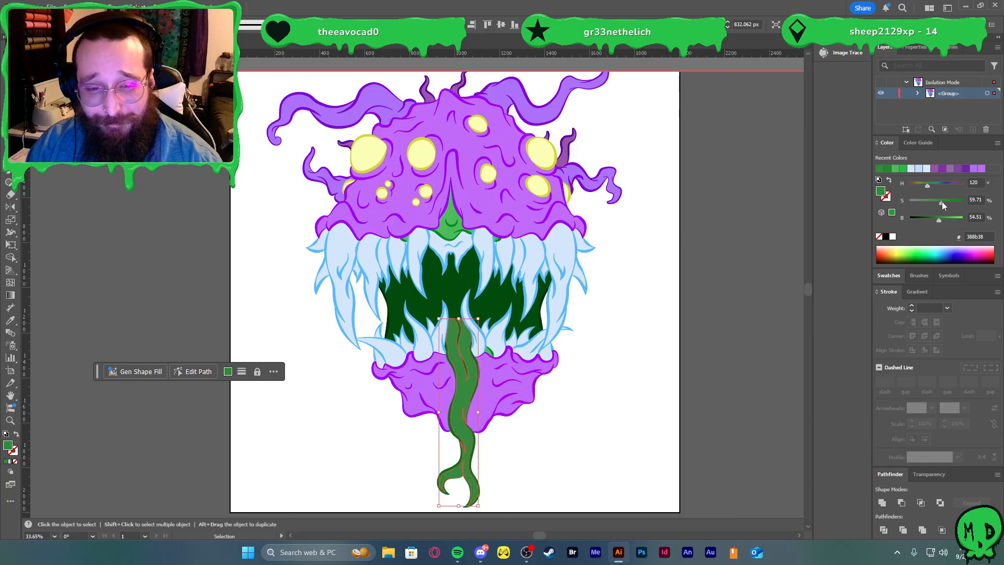
pyautogui.click(681, 330)
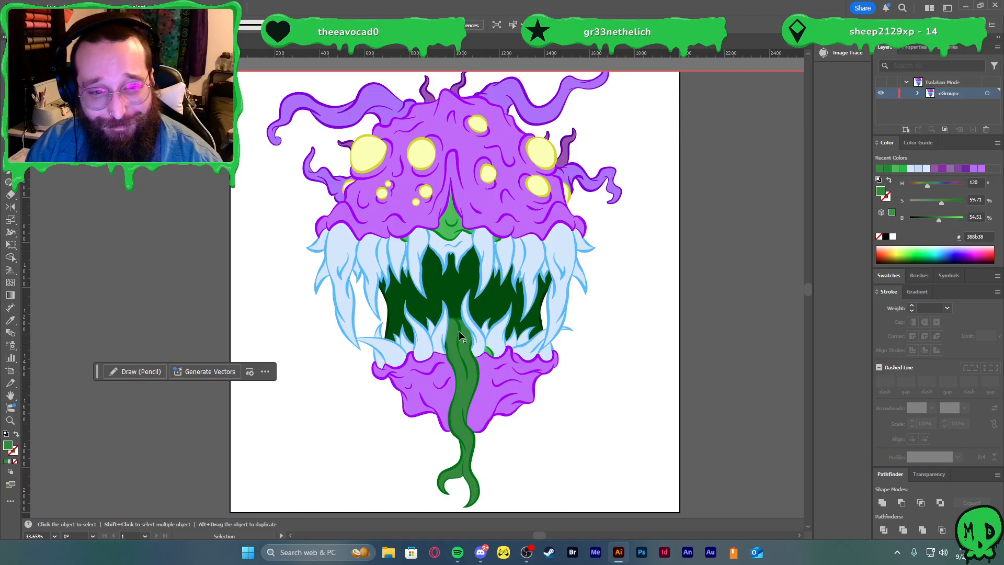
# - Leave isolation mode and ungroup the whole artwork so its coloured shapes can be selected individually
pyautogui.press('a')
pyautogui.hscroll(1, 657, 334)
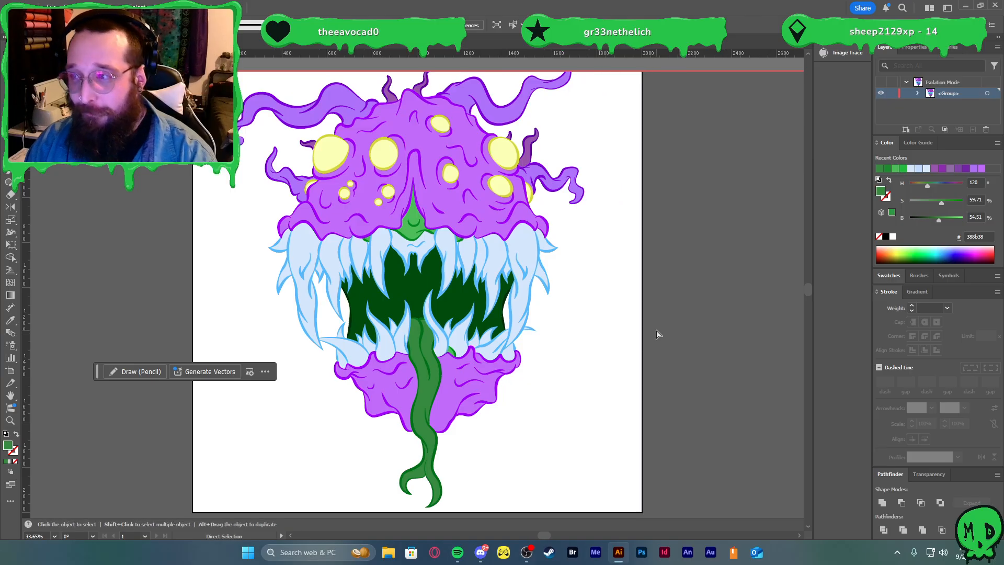
pyautogui.doubleClick(608, 333)
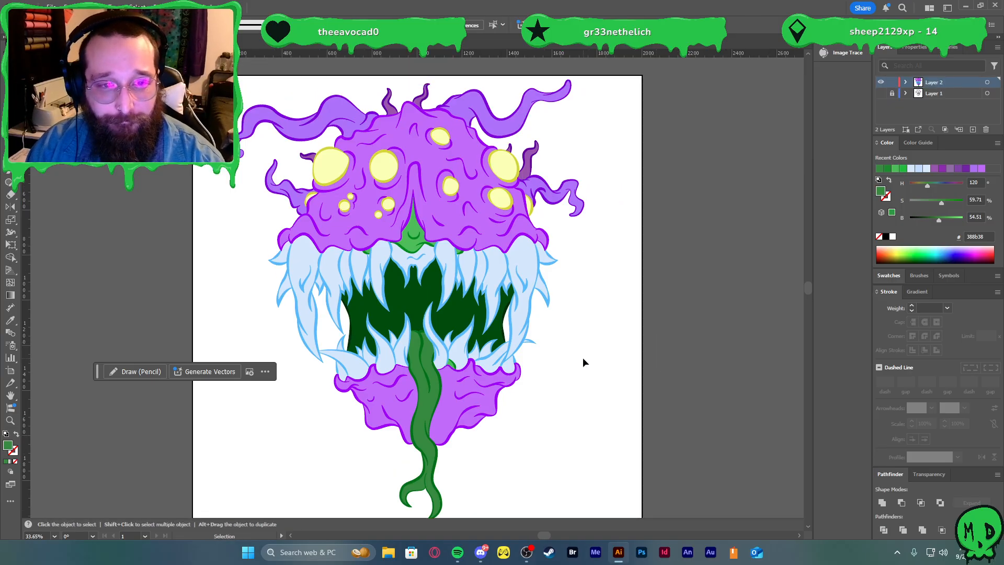
pyautogui.hotkey('ctrl', 'a')
pyautogui.press('v')
pyautogui.click(569, 310)
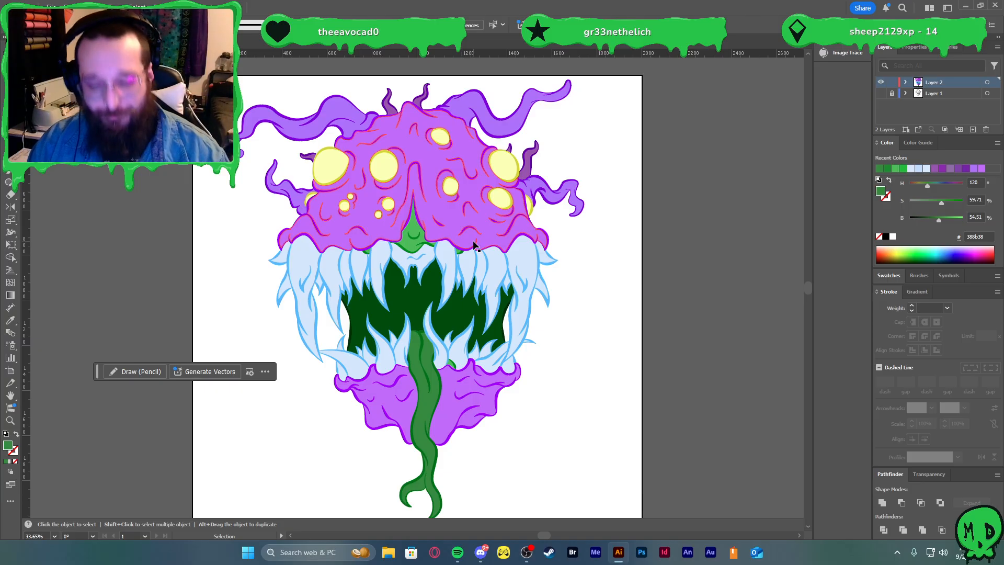
pyautogui.click(541, 267)
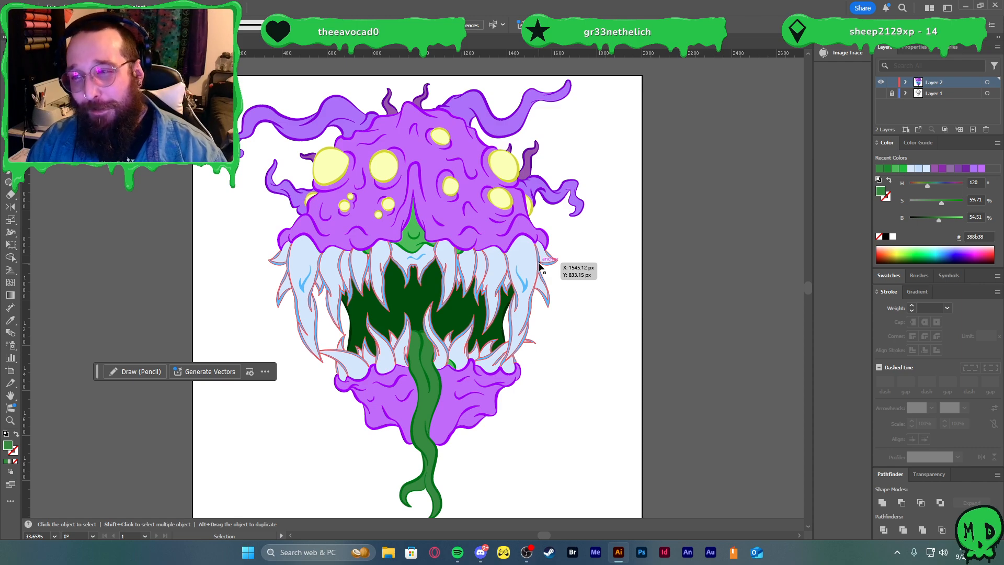
pyautogui.click(600, 300)
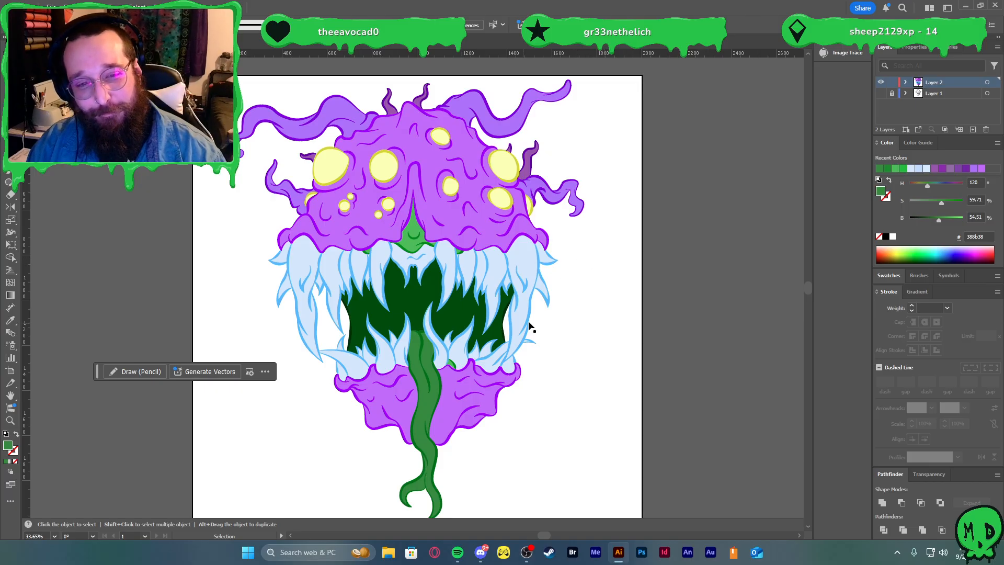
# - Select the light blue teeth fill and move the contextual task bar clear of the artwork
pyautogui.click(525, 259)
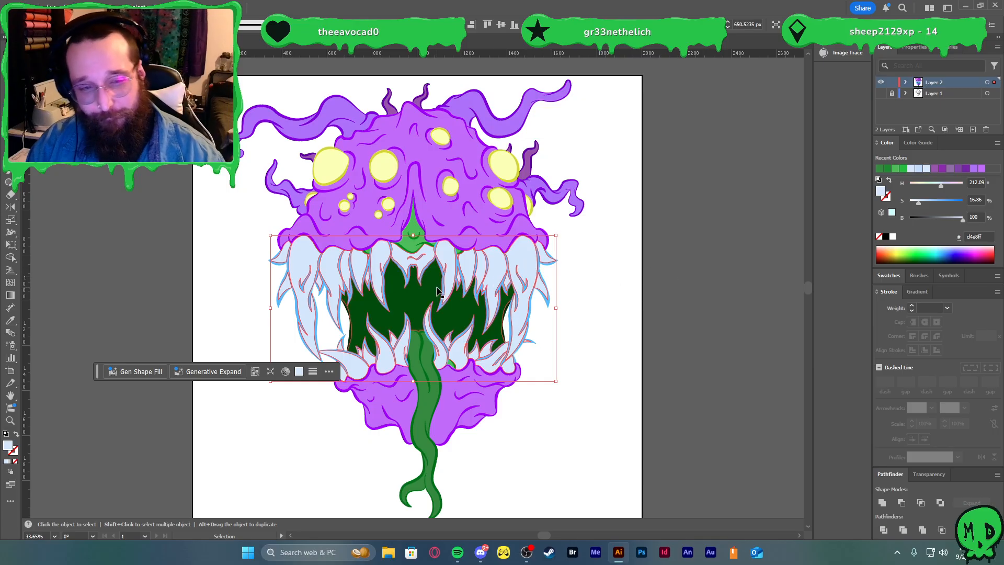
pyautogui.hscroll(-1, 353, 379)
pyautogui.press('v')
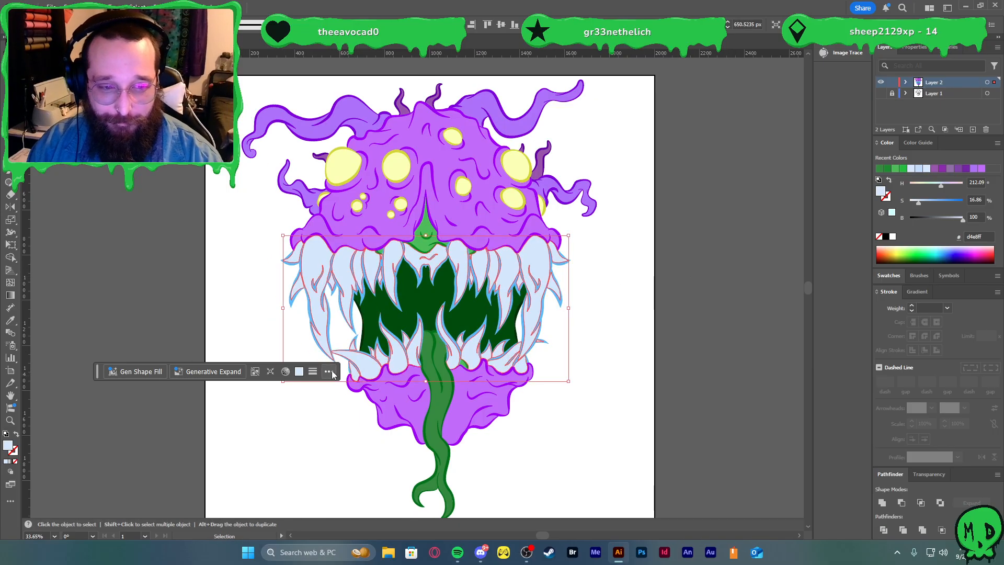
pyautogui.click(329, 371)
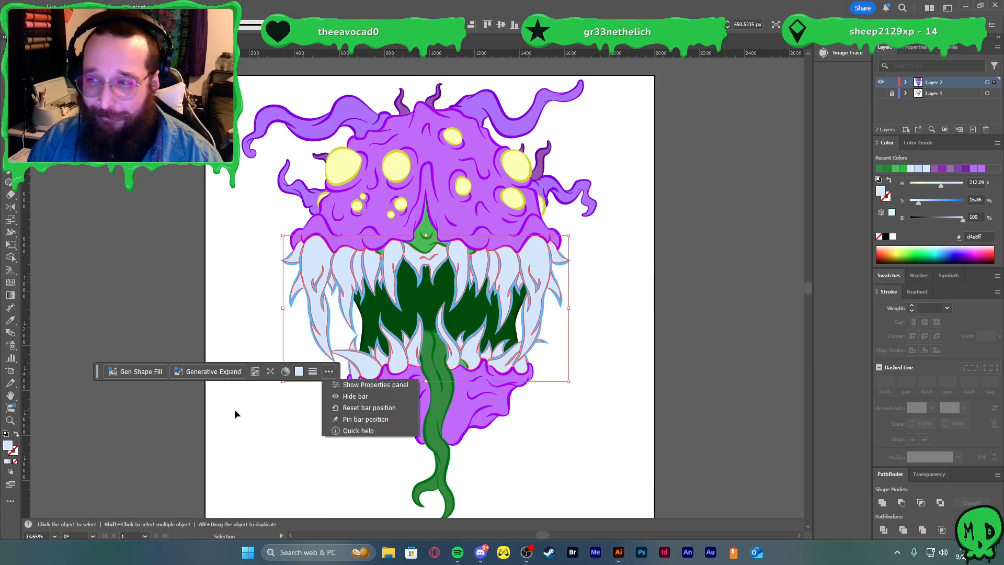
pyautogui.click(89, 384)
pyautogui.moveTo(98, 372); pyautogui.dragTo(41, 439)
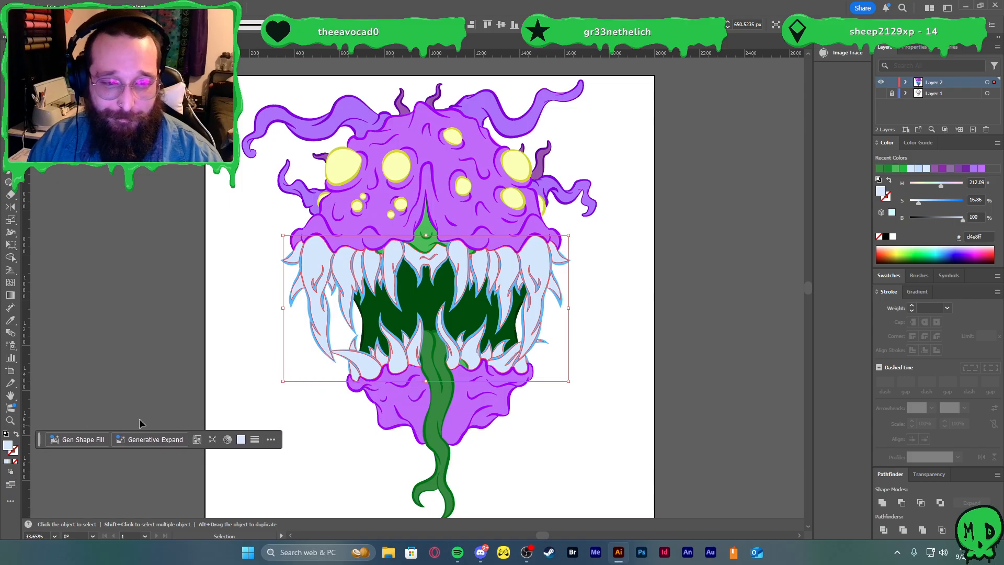
# - Apply a linear gradient from light blue to black to the selected teeth fill
pyautogui.click(917, 292)
pyautogui.click(882, 366)
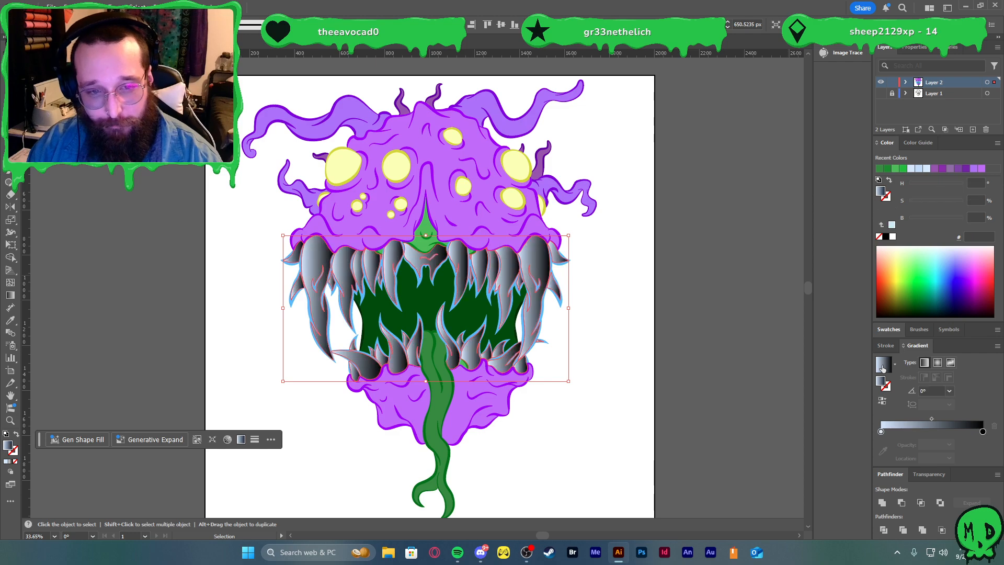
# - Undo the light blue to black gradient on the teeth and save their solid light blue fill as a new swatch
pyautogui.hotkey('ctrl', 'z')
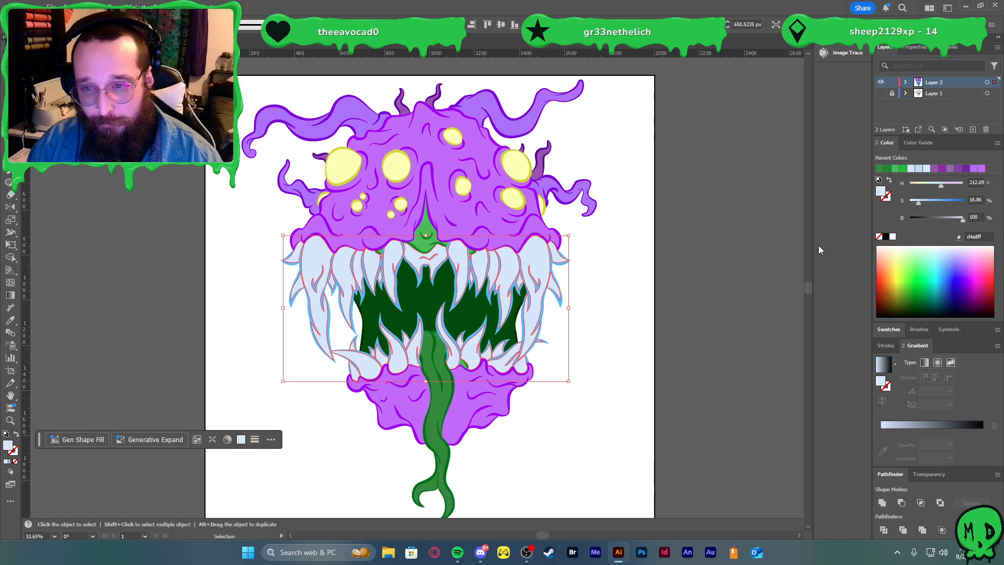
pyautogui.click(889, 330)
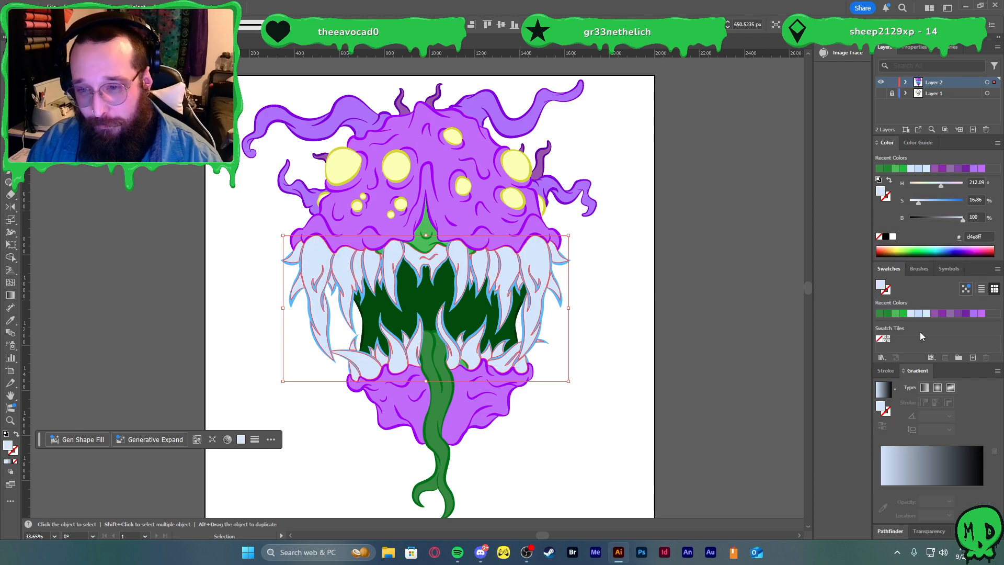
pyautogui.click(971, 357)
pyautogui.press('Return')
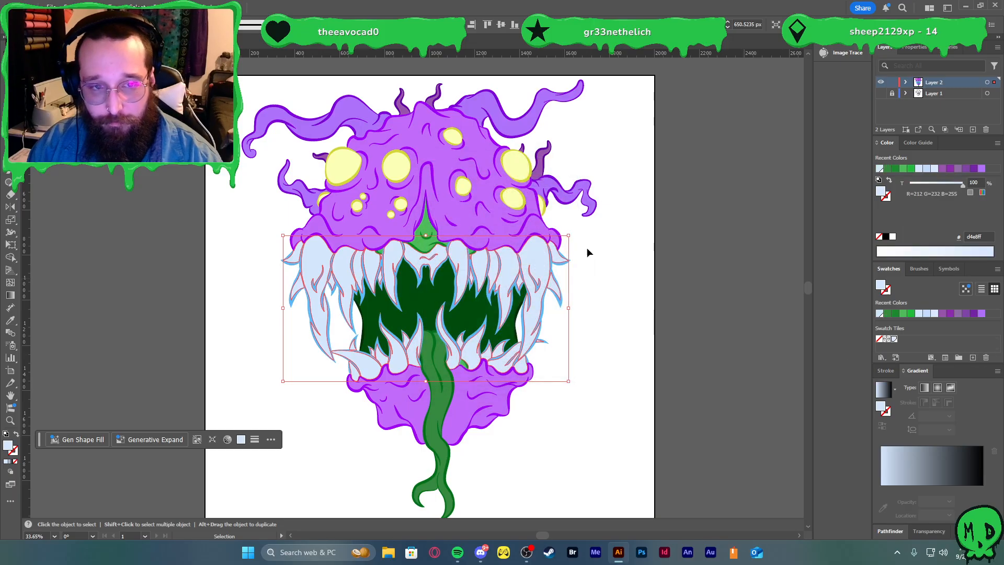
# - Save the purple fill of the head and the lighter purple fill of the tentacles as new global swatches
pyautogui.click(467, 213)
pyautogui.click(972, 356)
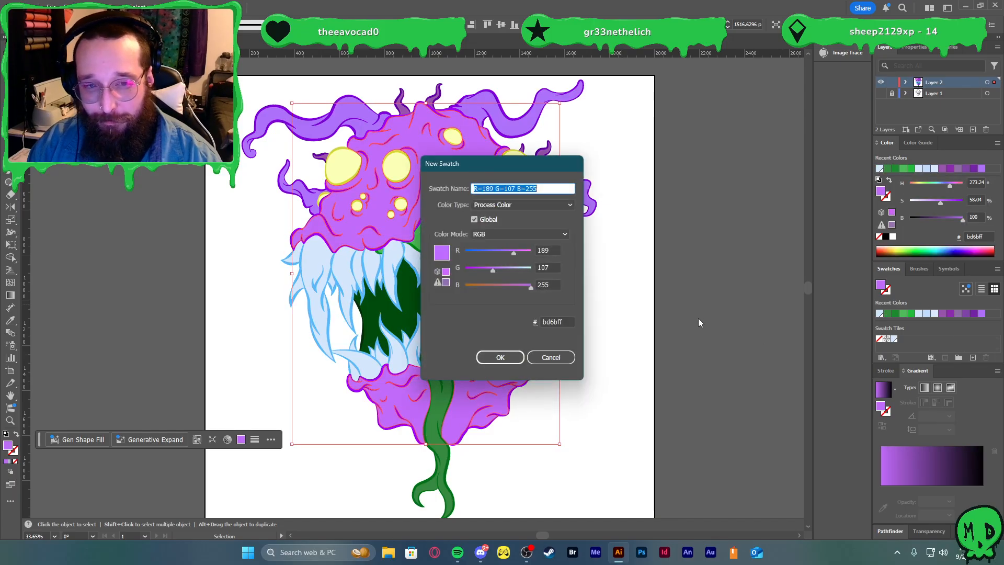
pyautogui.press('Return')
pyautogui.click(526, 134)
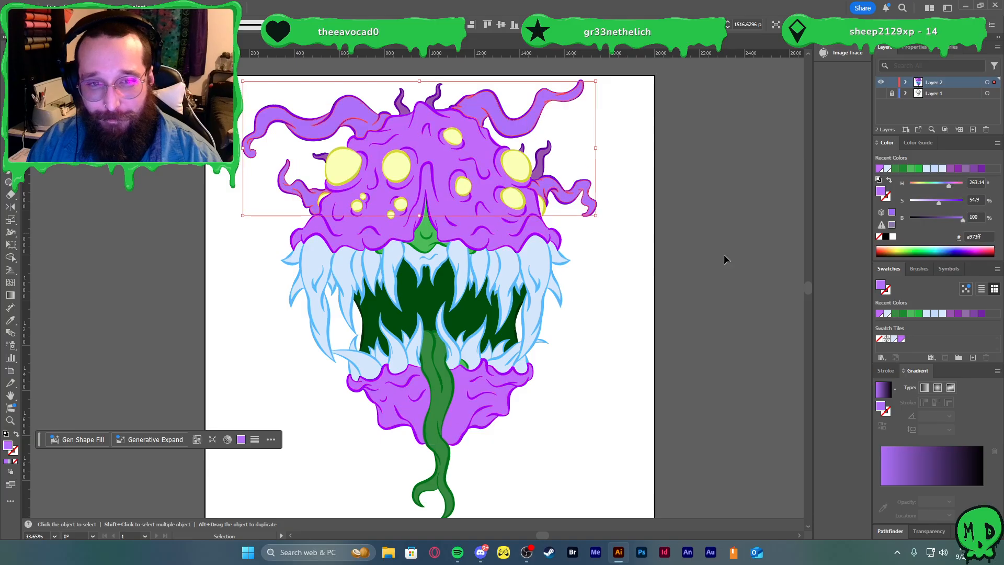
pyautogui.click(972, 357)
pyautogui.press('Return')
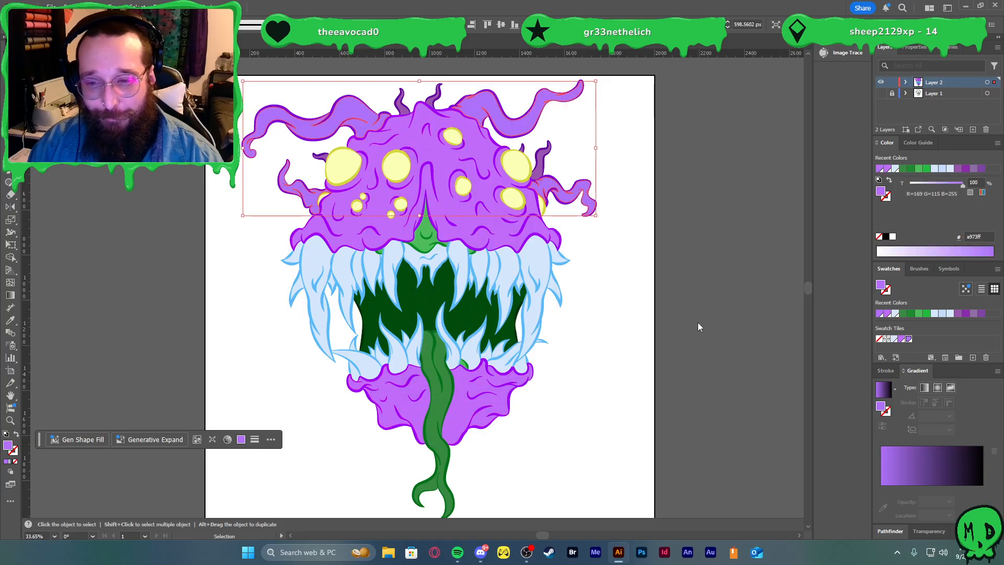
pyautogui.click(542, 172)
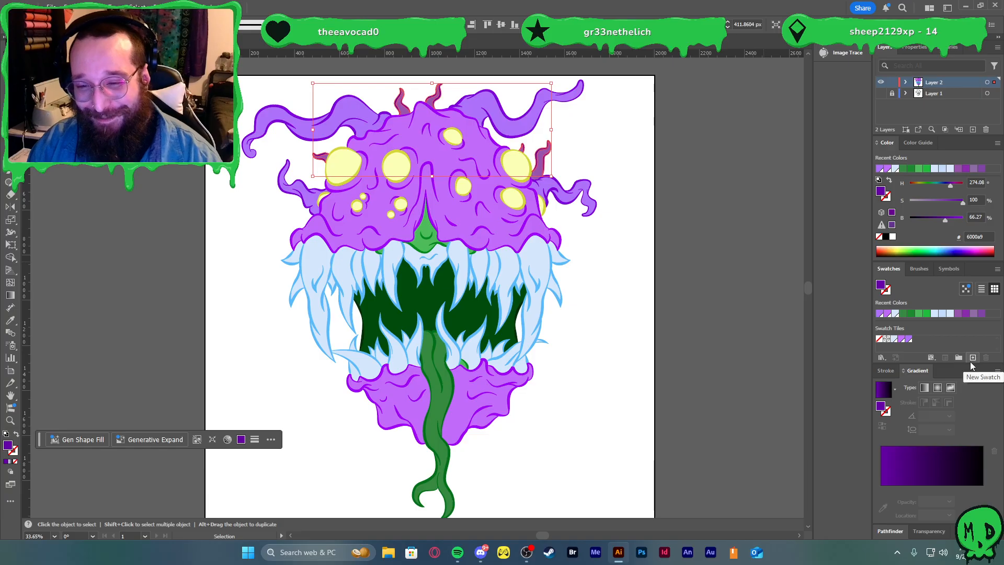
pyautogui.click(972, 358)
pyautogui.press('Return')
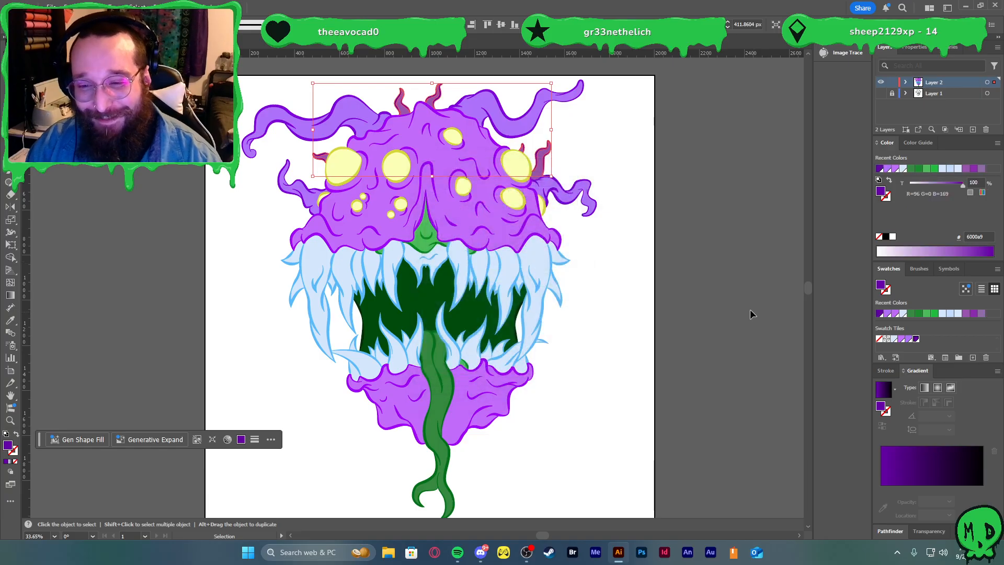
pyautogui.hotkey('ctrl', 'z')
# - Save the muted purple fill of the small horns as a new swatch
pyautogui.click(538, 174)
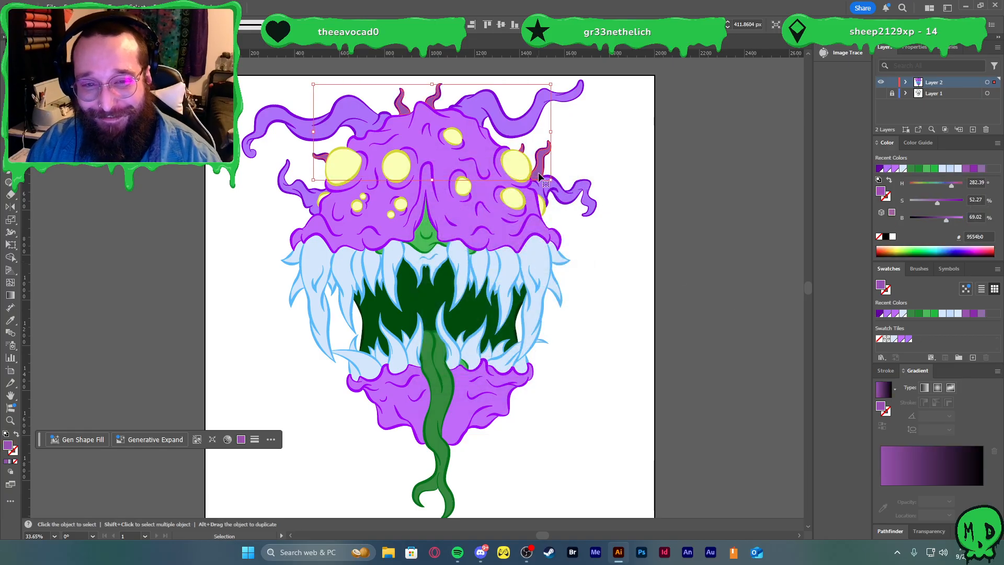
pyautogui.click(973, 357)
pyautogui.press('Return')
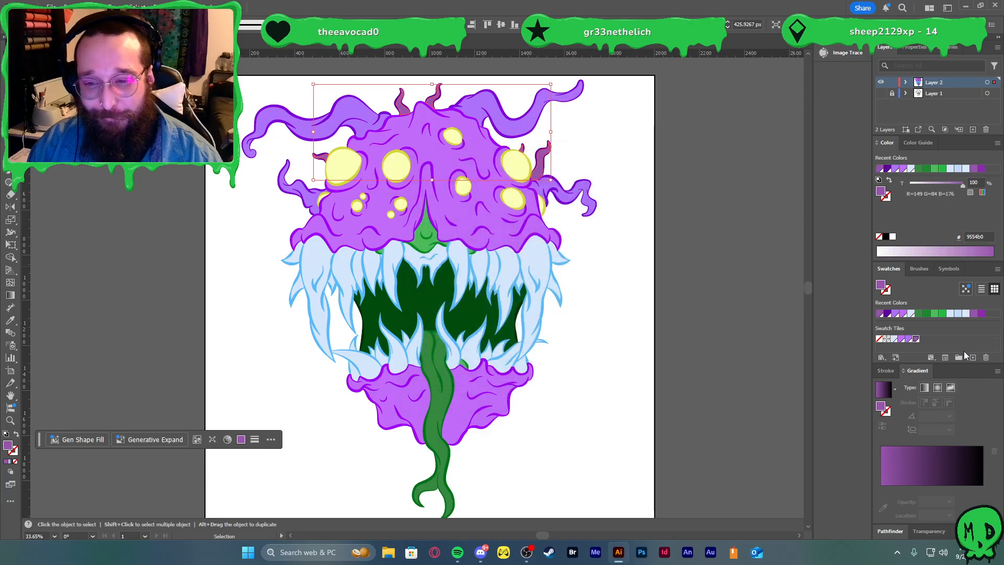
# - Save the green fill of the tongue and the lighter green fill of the nose and gums as new swatches
pyautogui.click(436, 399)
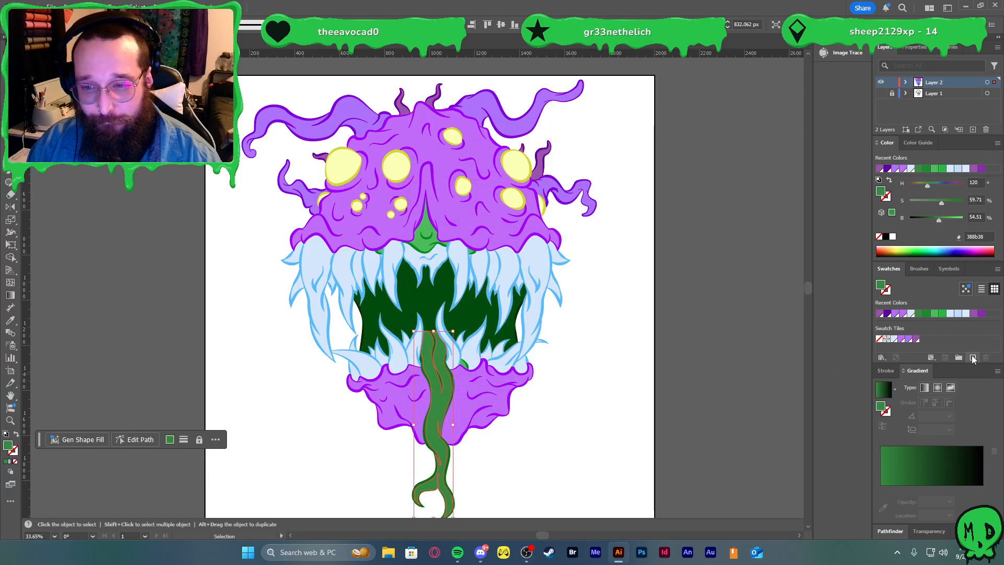
pyautogui.click(973, 357)
pyautogui.press('Return')
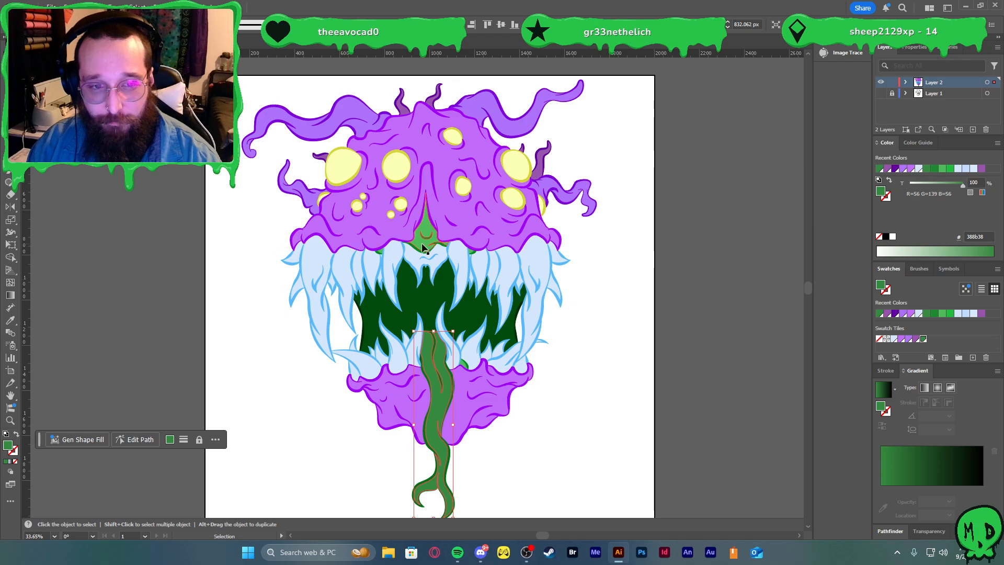
pyautogui.click(422, 247)
pyautogui.click(973, 357)
pyautogui.press('Return')
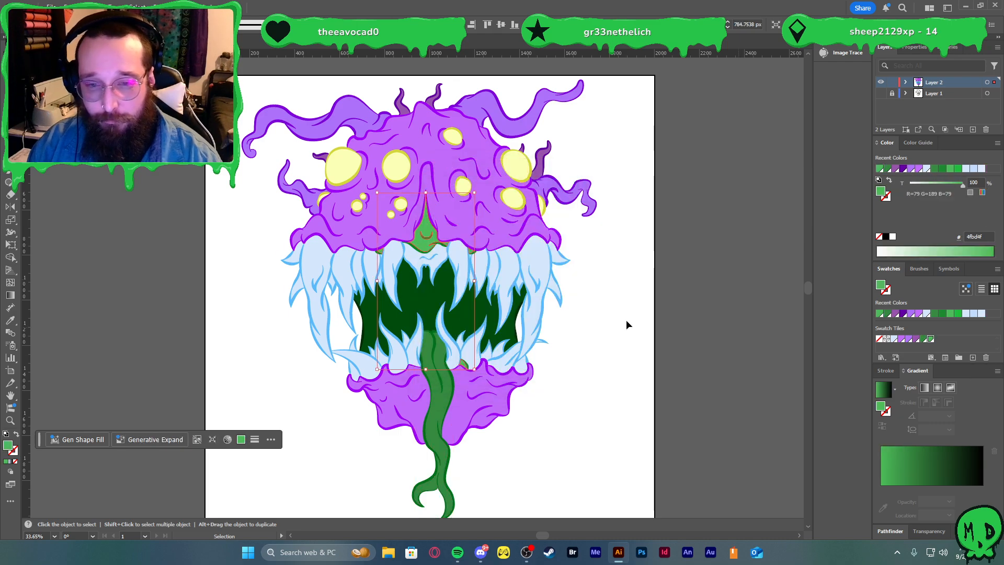
# - Save the dark green fill of the mouth interior and the pale yellow fill of the eyes as new swatches
pyautogui.click(428, 311)
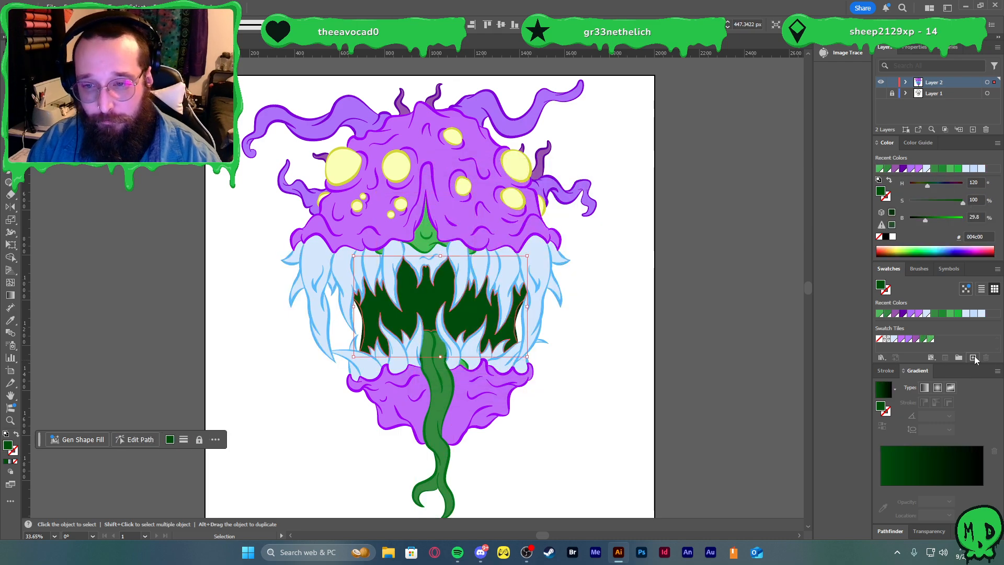
pyautogui.click(973, 357)
pyautogui.press('Return')
pyautogui.click(668, 317)
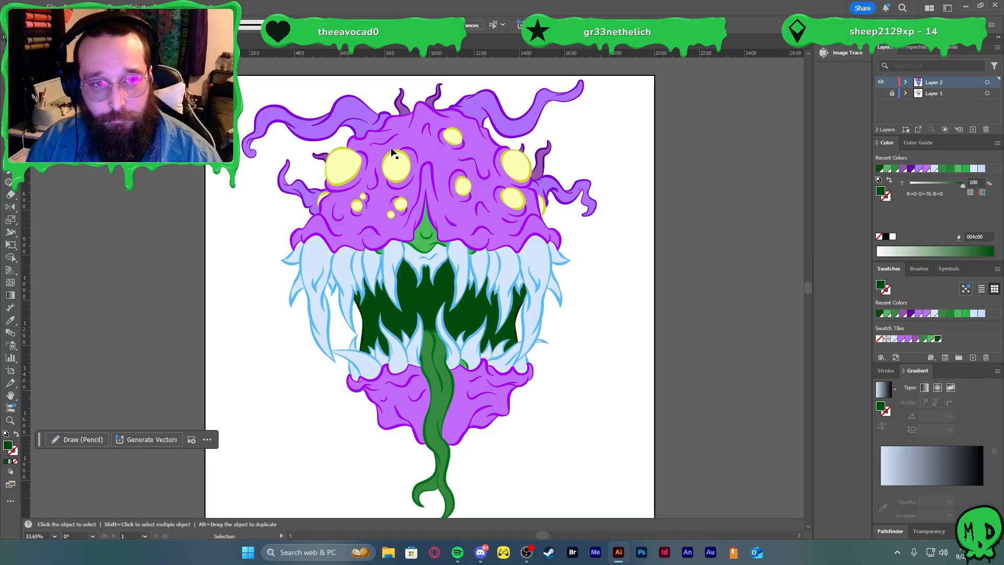
pyautogui.click(395, 163)
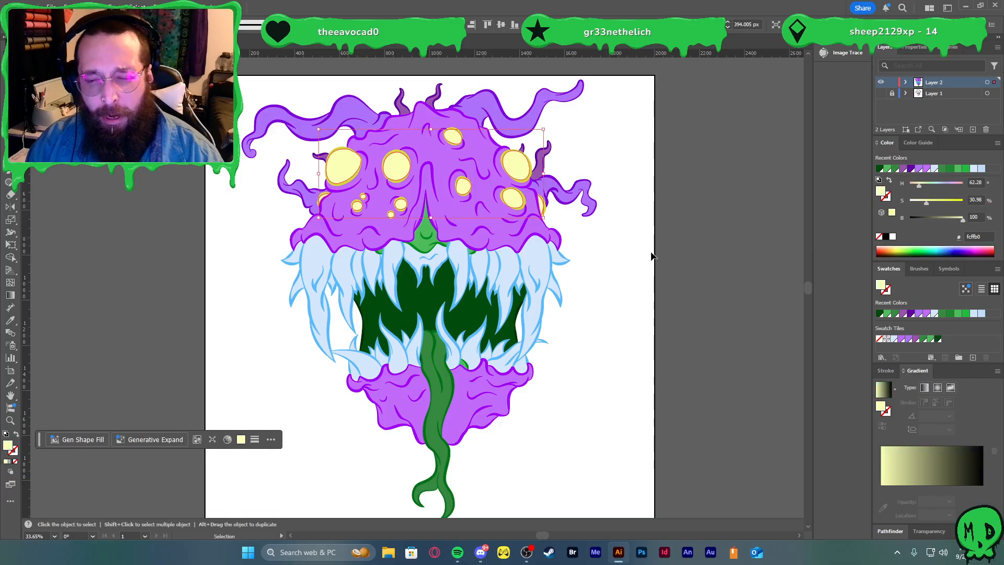
pyautogui.click(973, 357)
pyautogui.press('Return')
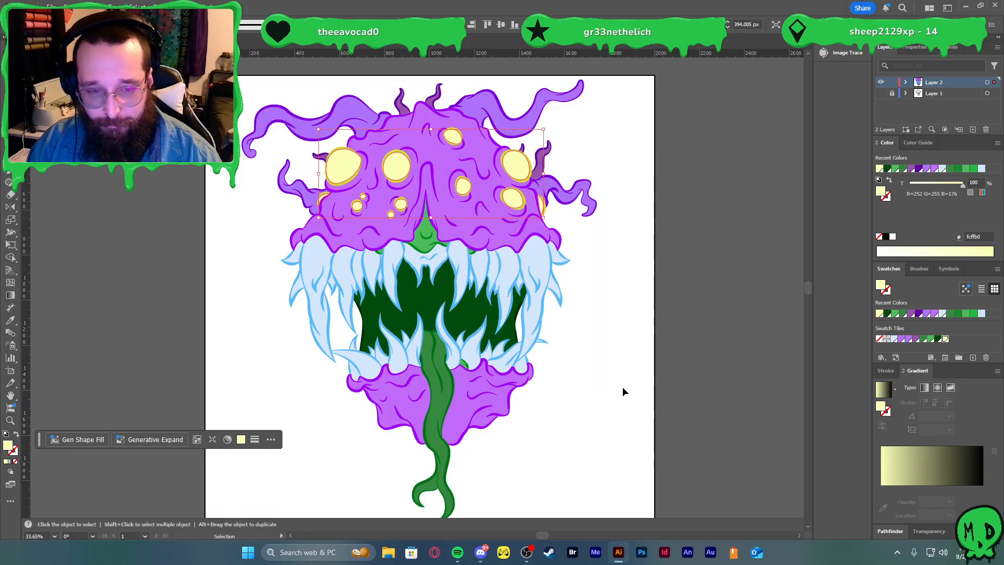
# - Reapply the linear gradient to the teeth fill and assign the saved light blue swatch to its starting colour stop
pyautogui.click(537, 259)
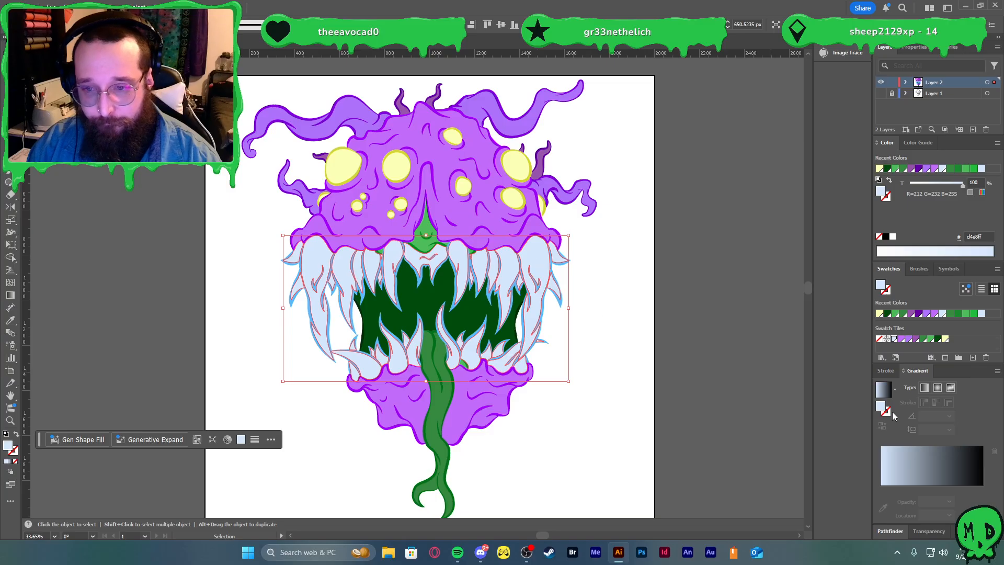
pyautogui.click(886, 394)
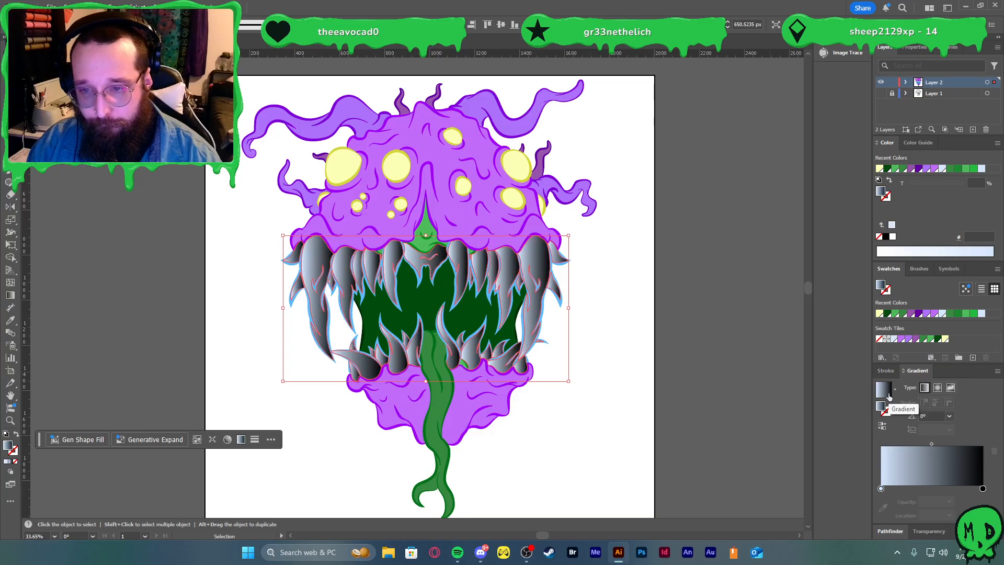
pyautogui.doubleClick(880, 489)
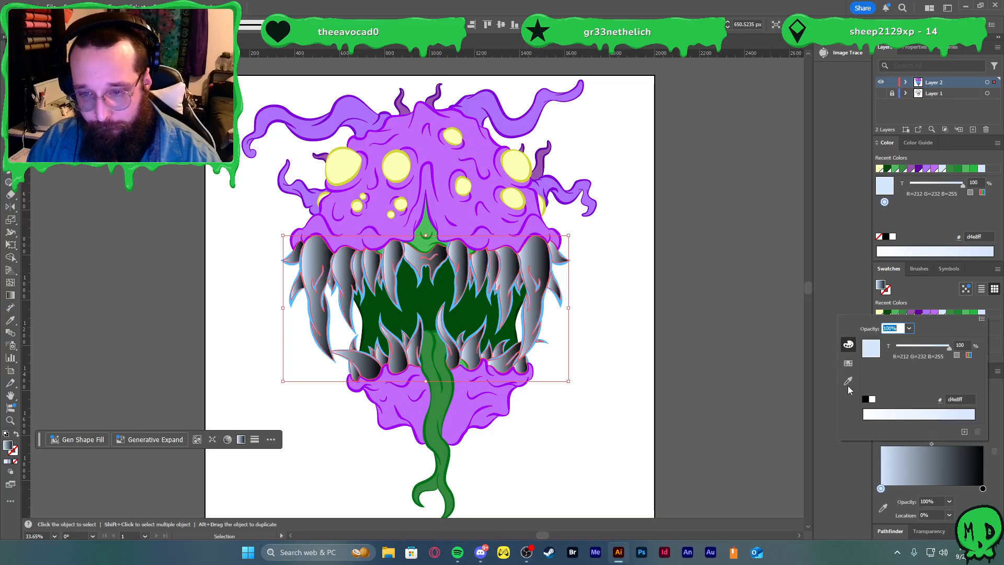
pyautogui.click(848, 363)
pyautogui.click(864, 341)
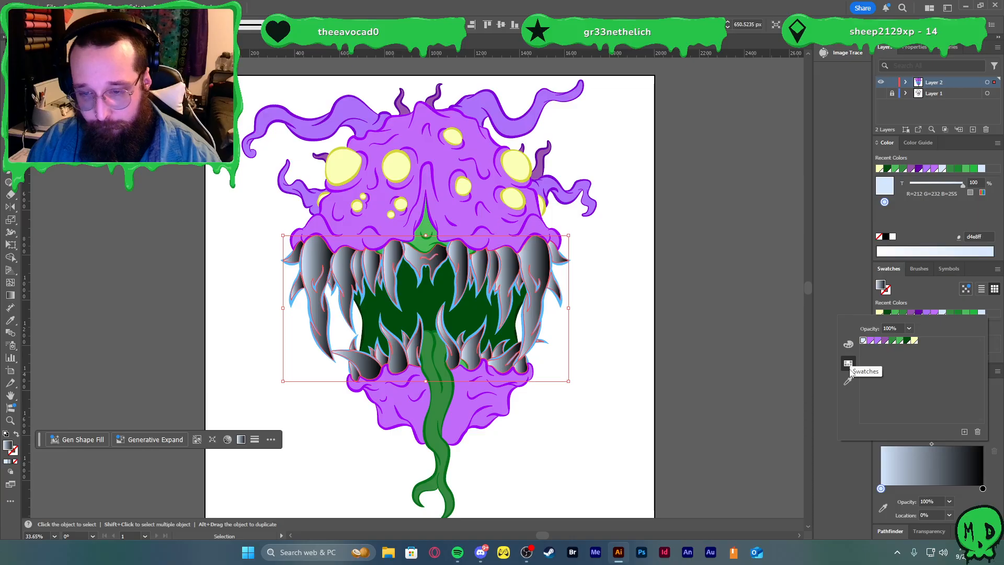
# - Change the gradient's black end stop to the light blue swatch with its tint reduced to 0%
pyautogui.click(983, 489)
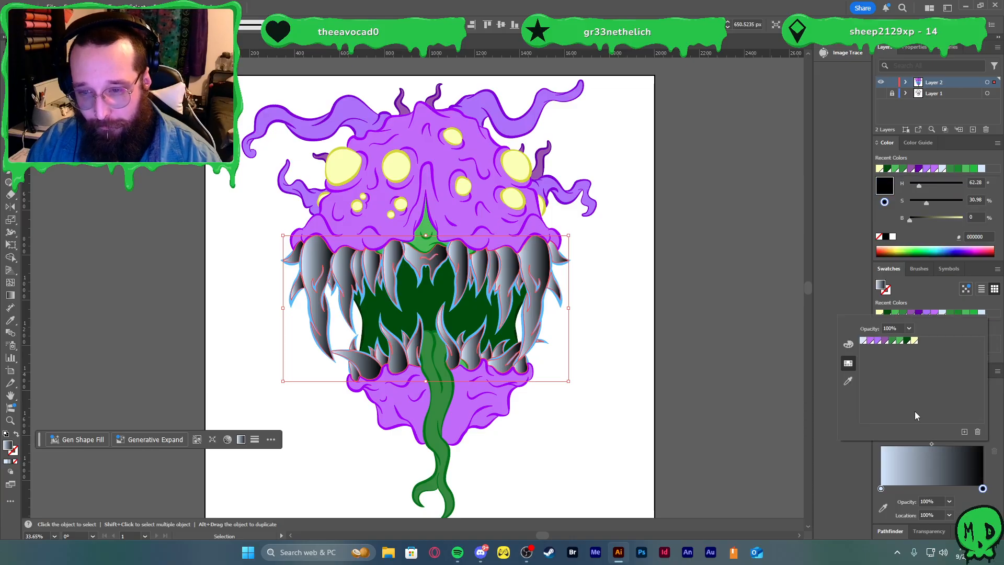
pyautogui.click(864, 342)
pyautogui.click(849, 346)
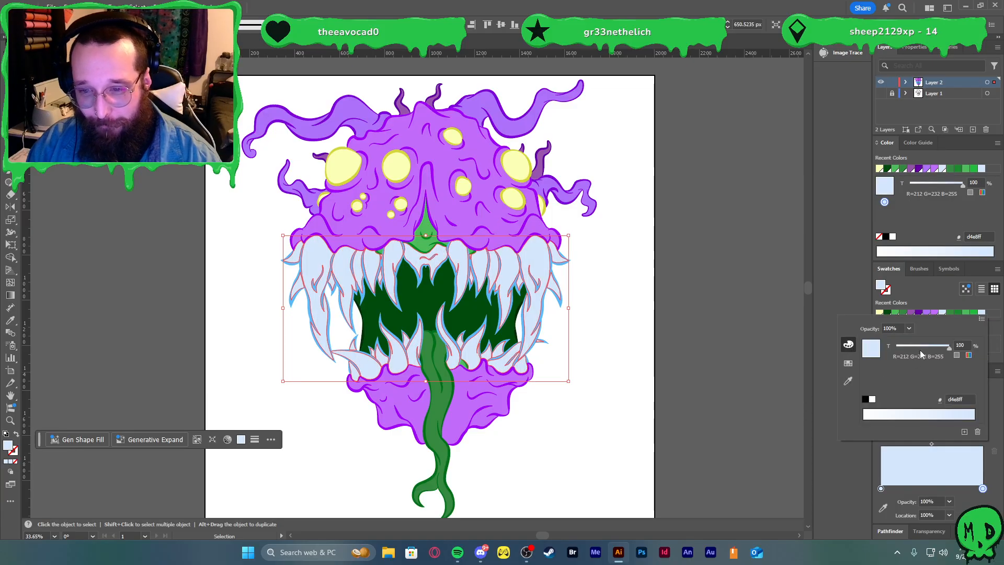
pyautogui.moveTo(920, 349); pyautogui.dragTo(895, 346)
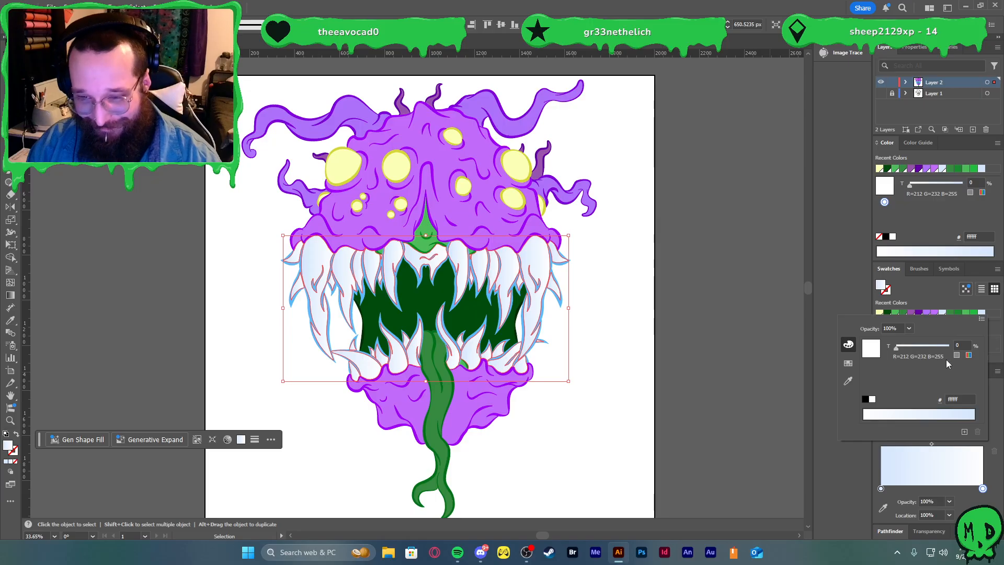
pyautogui.click(848, 364)
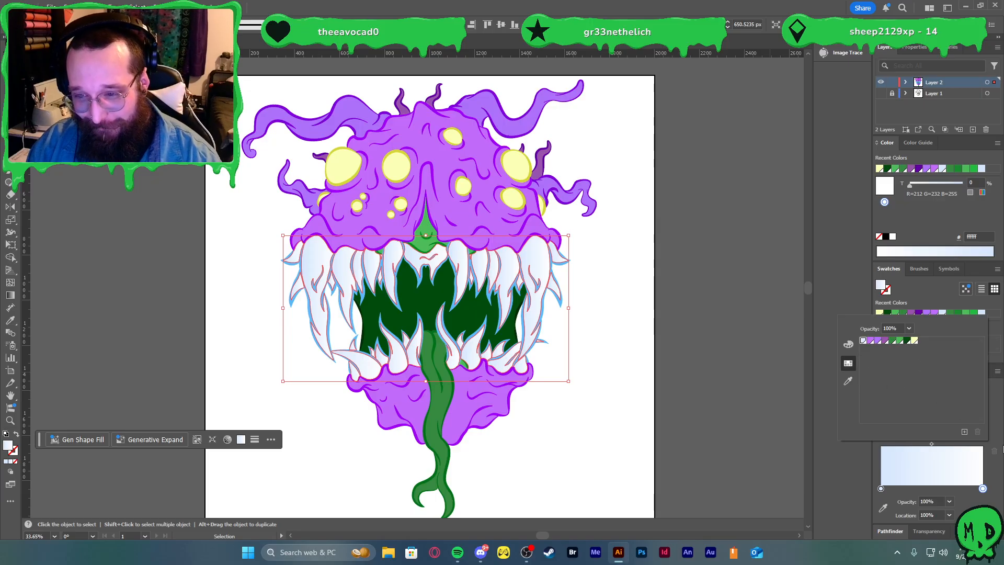
pyautogui.press('Escape')
# - Set the teeth gradient's angle to -90° and deselect the artwork
pyautogui.click(948, 416)
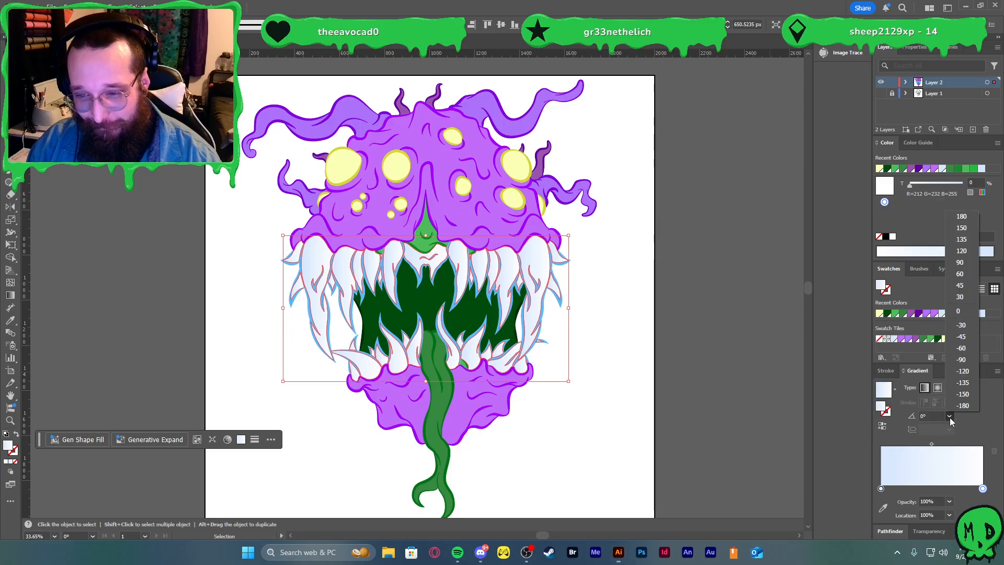
pyautogui.click(969, 362)
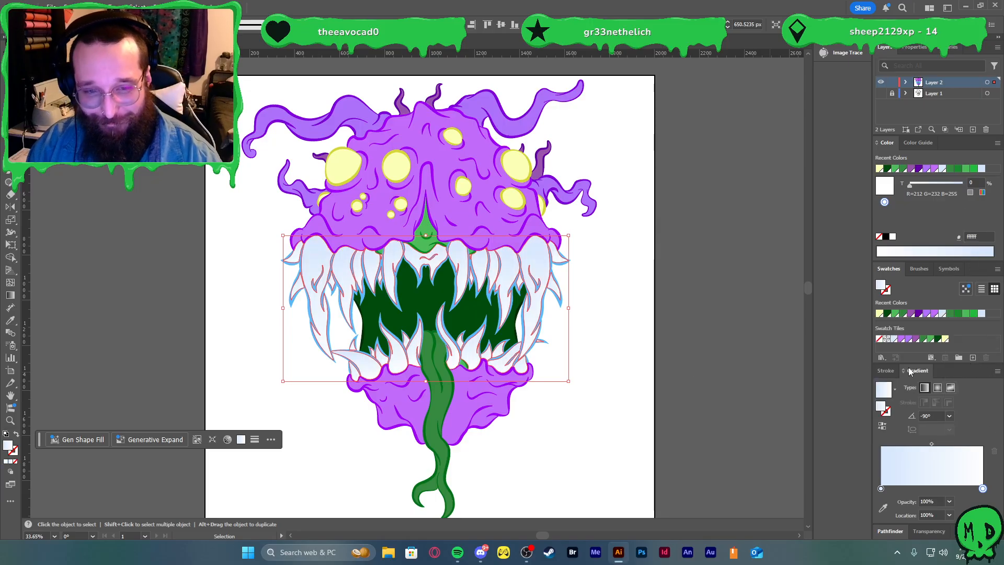
pyautogui.click(631, 312)
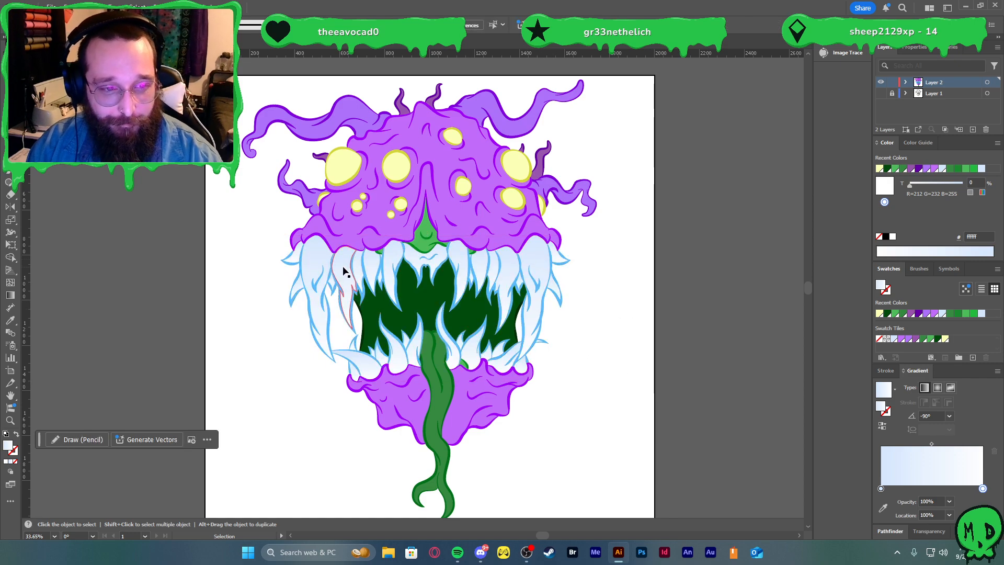
# - Isolate the teeth fill group and leave all of its individual shapes deselected
pyautogui.scroll(2, 401, 273)
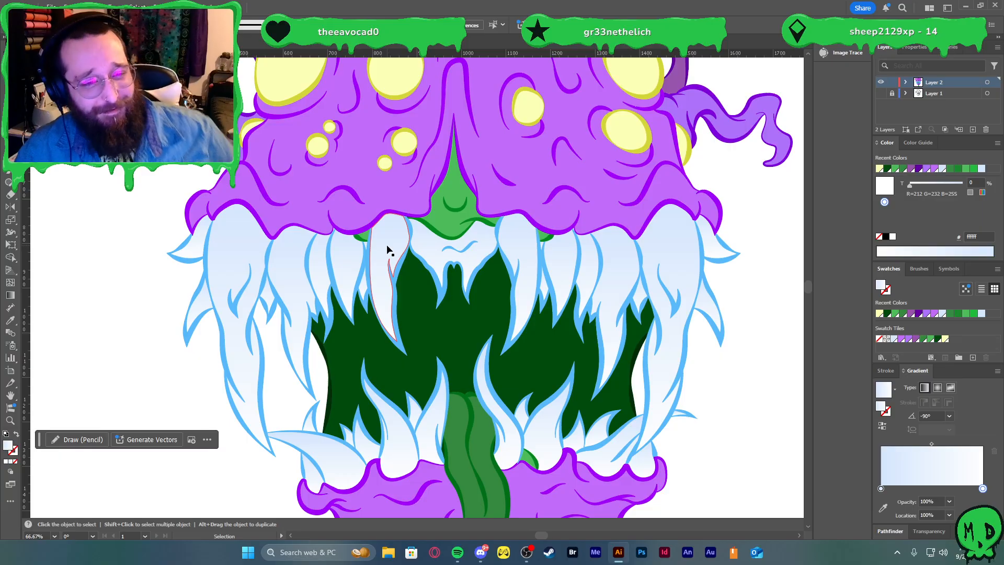
pyautogui.doubleClick(387, 251)
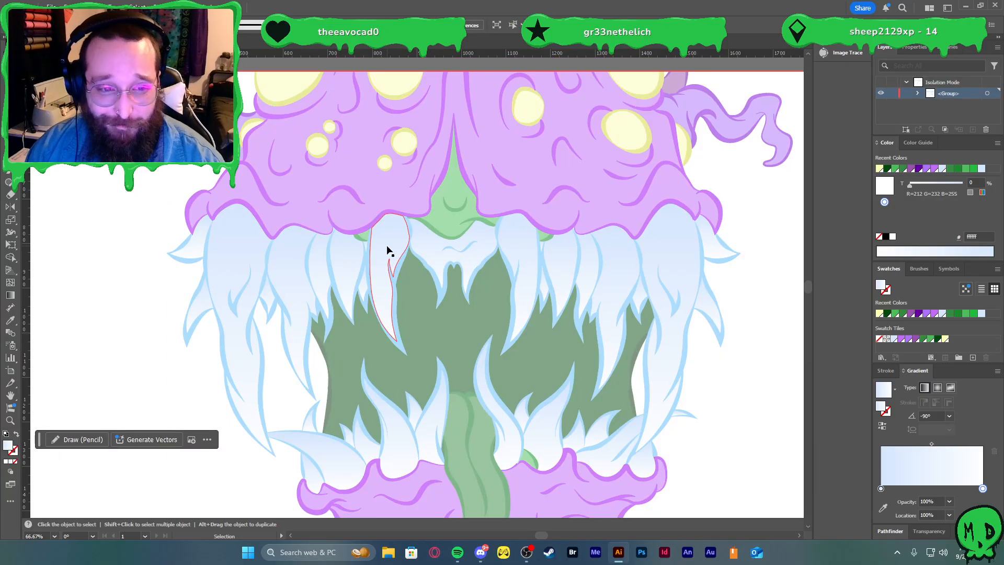
pyautogui.scroll(-2, 385, 246)
pyautogui.click(238, 244)
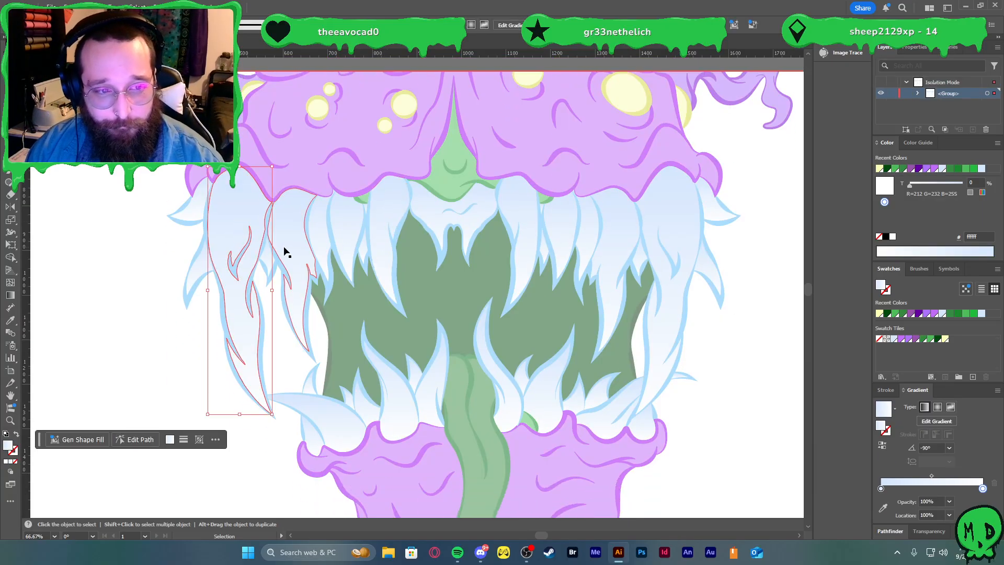
pyautogui.hotkey('ctrl', 'a')
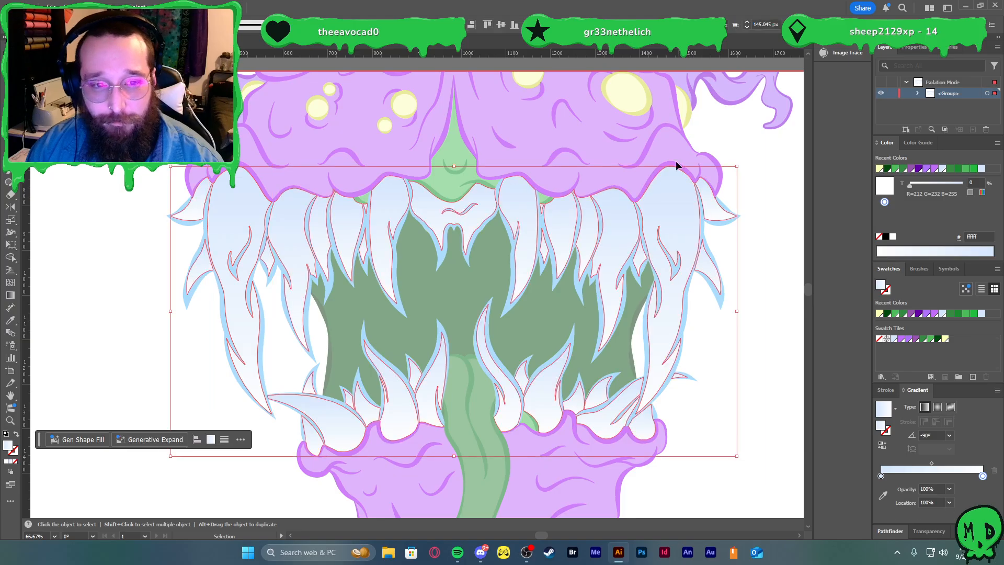
pyautogui.click(761, 318)
# - Move the upper teeth's gradient midpoint to about 72% and switch the starting stop to HSB, raising its saturation to about 24%
pyautogui.moveTo(783, 284); pyautogui.dragTo(256, 237)
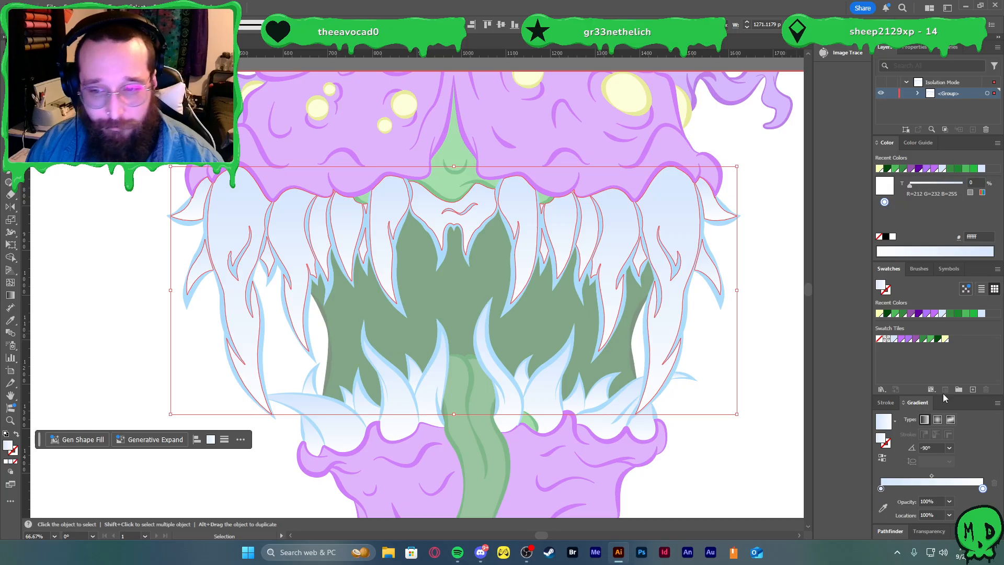
pyautogui.moveTo(934, 481); pyautogui.dragTo(954, 480)
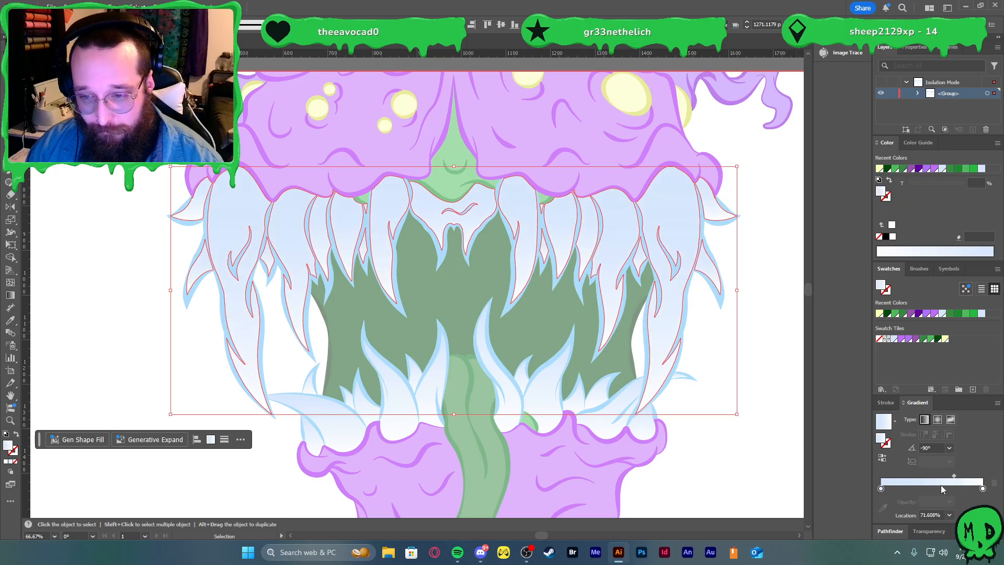
pyautogui.doubleClick(880, 488)
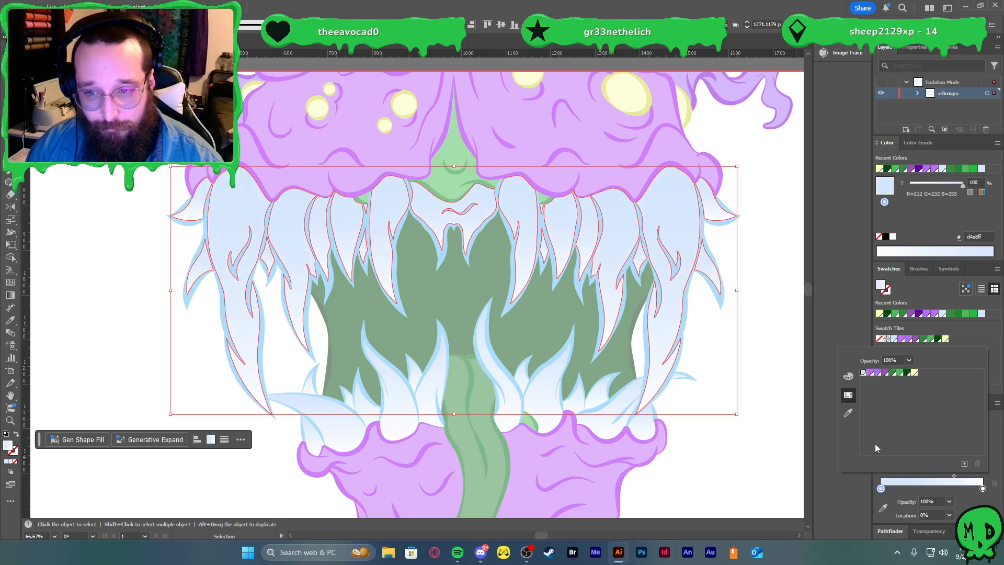
pyautogui.click(848, 377)
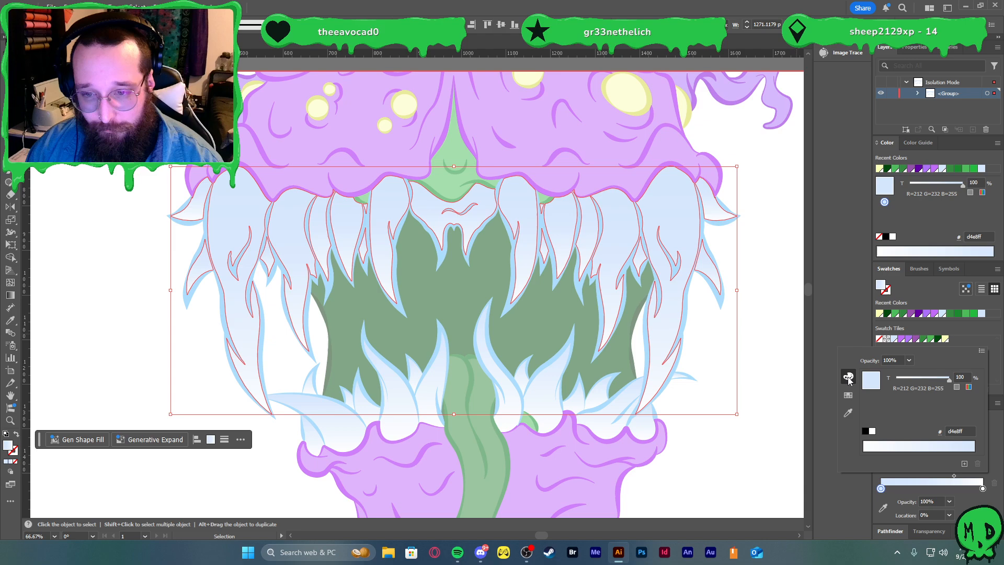
pyautogui.click(967, 388)
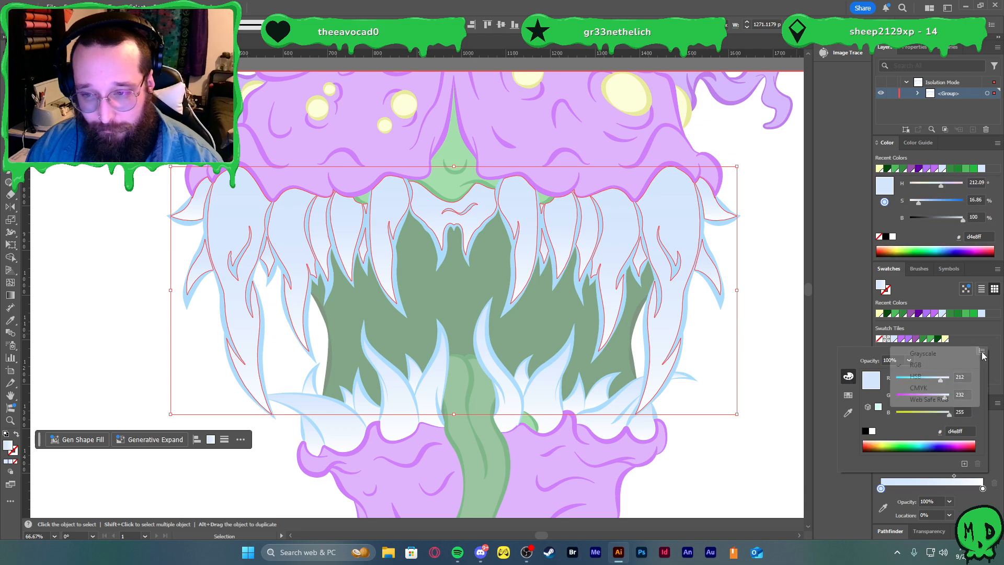
pyautogui.click(954, 381)
pyautogui.click(930, 377)
pyautogui.moveTo(911, 396); pyautogui.dragTo(908, 397)
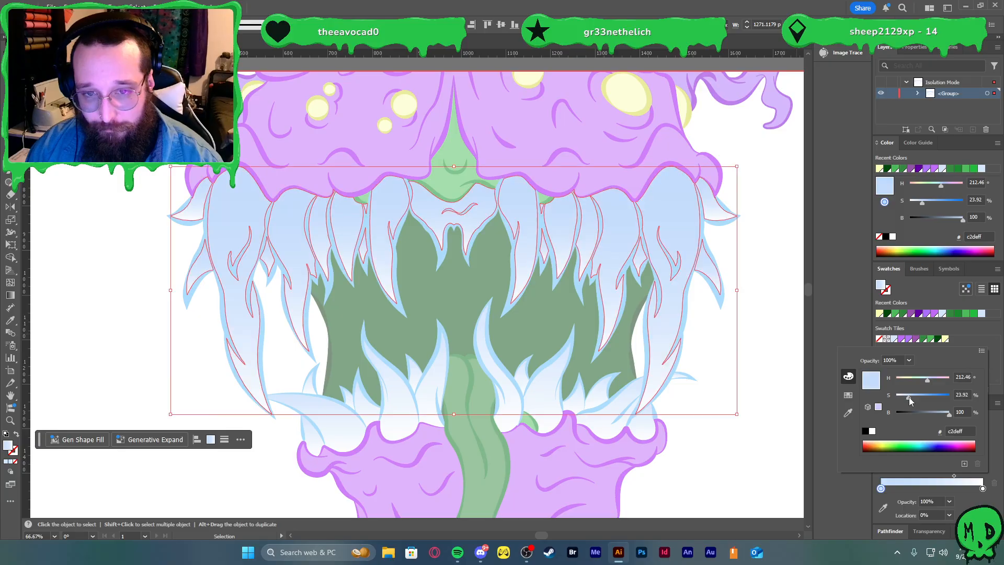
pyautogui.click(775, 432)
# - Sample the upper teeth's gradient onto all the lower tooth shapes, reverse its direction and deselect them
pyautogui.click(664, 383)
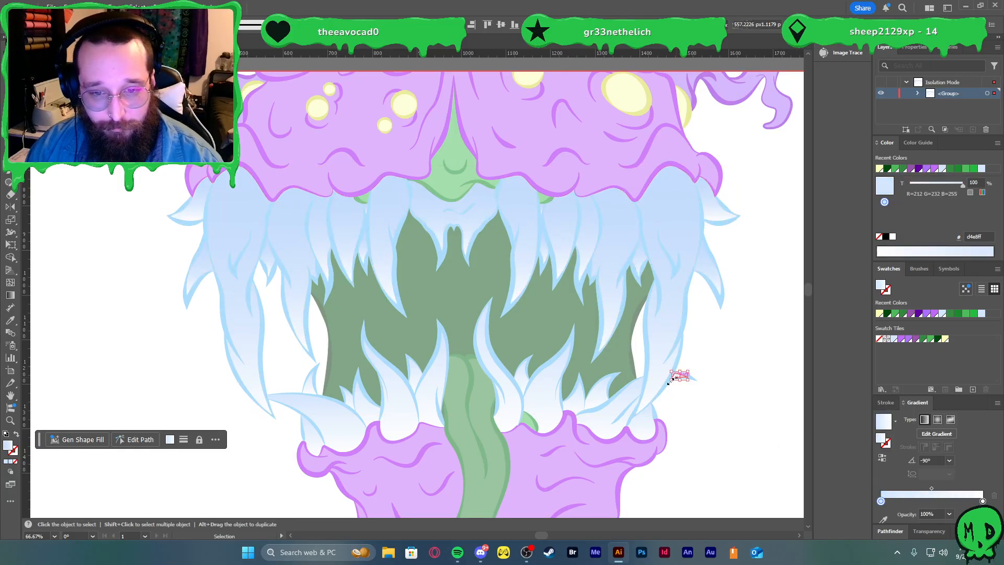
pyautogui.click(613, 415)
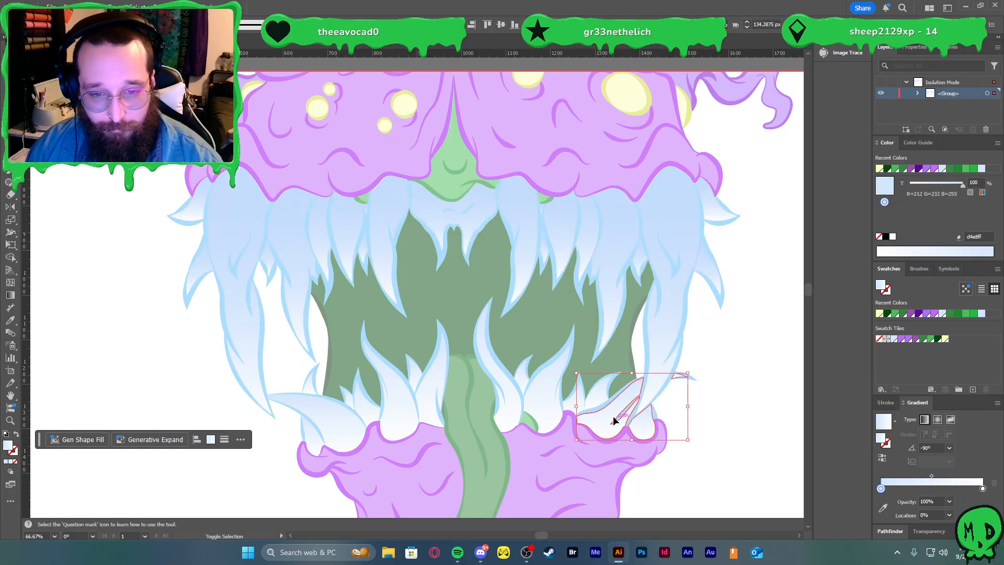
pyautogui.keyDown('shift'); pyautogui.click(572, 403); pyautogui.keyUp('shift')
pyautogui.keyDown('shift'); pyautogui.click(553, 401); pyautogui.keyUp('shift')
pyautogui.keyDown('shift'); pyautogui.click(497, 385); pyautogui.keyUp('shift')
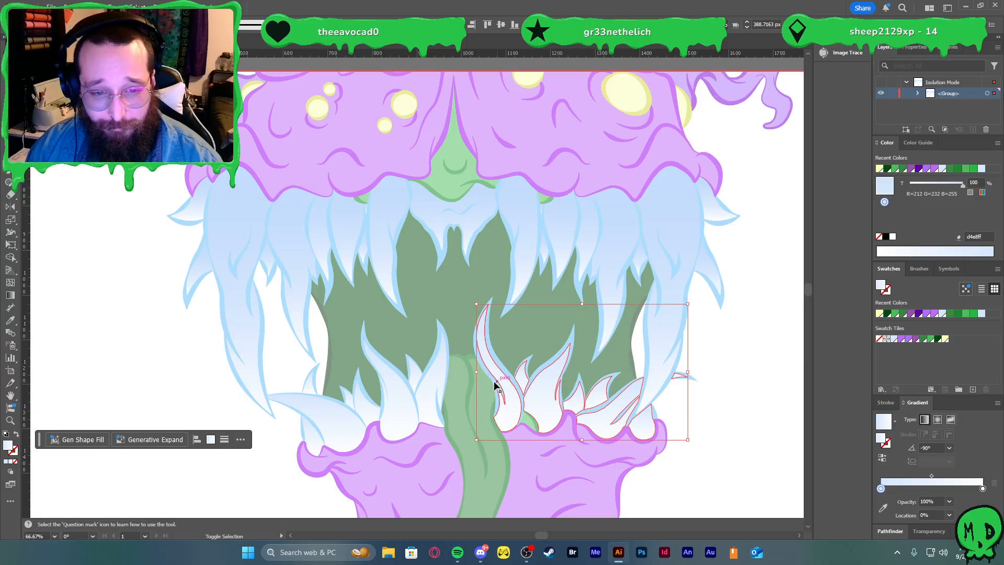
pyautogui.keyDown('shift'); pyautogui.click(421, 403); pyautogui.keyUp('shift')
pyautogui.keyDown('shift'); pyautogui.click(413, 390); pyautogui.keyUp('shift')
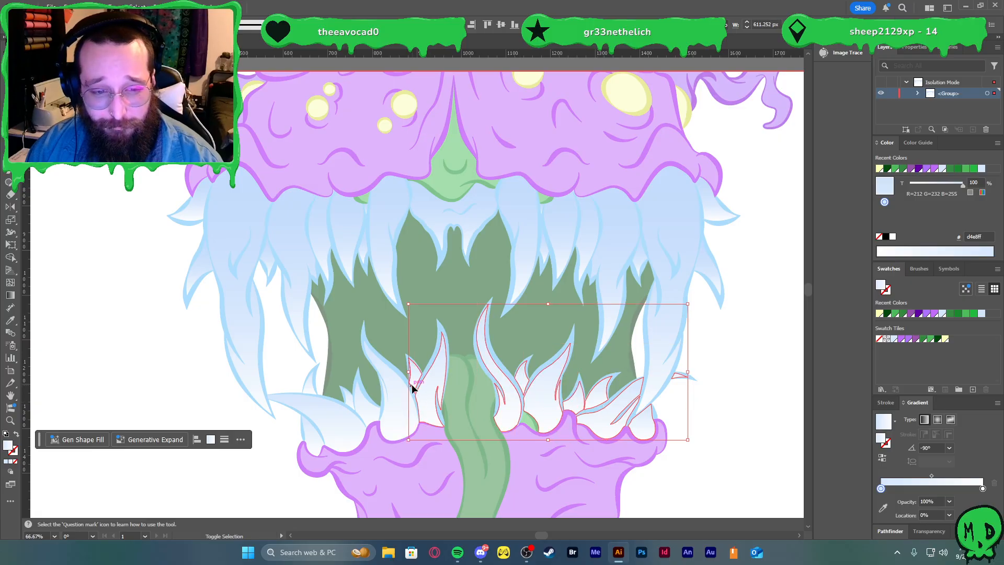
pyautogui.keyDown('shift'); pyautogui.click(386, 415); pyautogui.keyUp('shift')
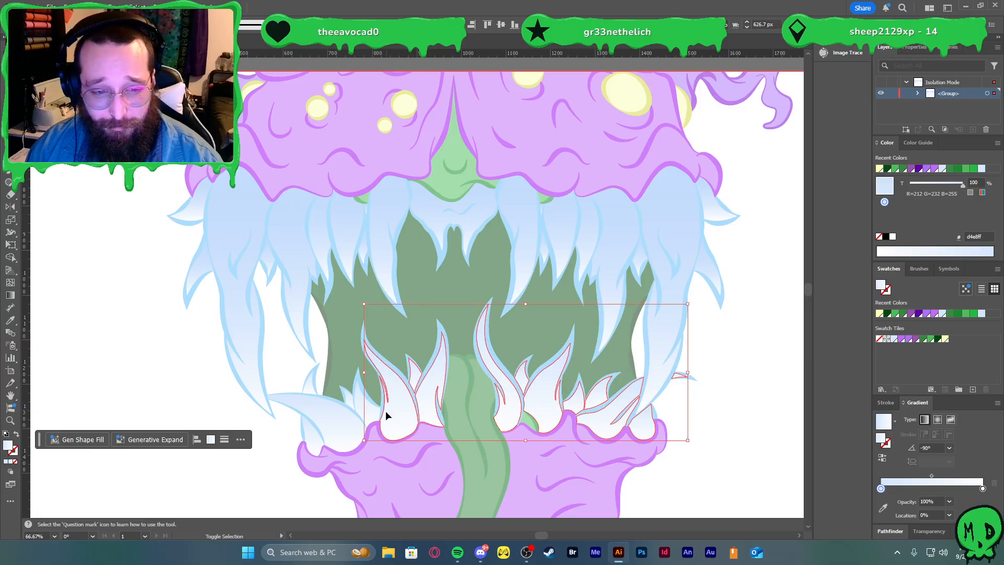
pyautogui.keyDown('shift'); pyautogui.click(347, 415); pyautogui.keyUp('shift')
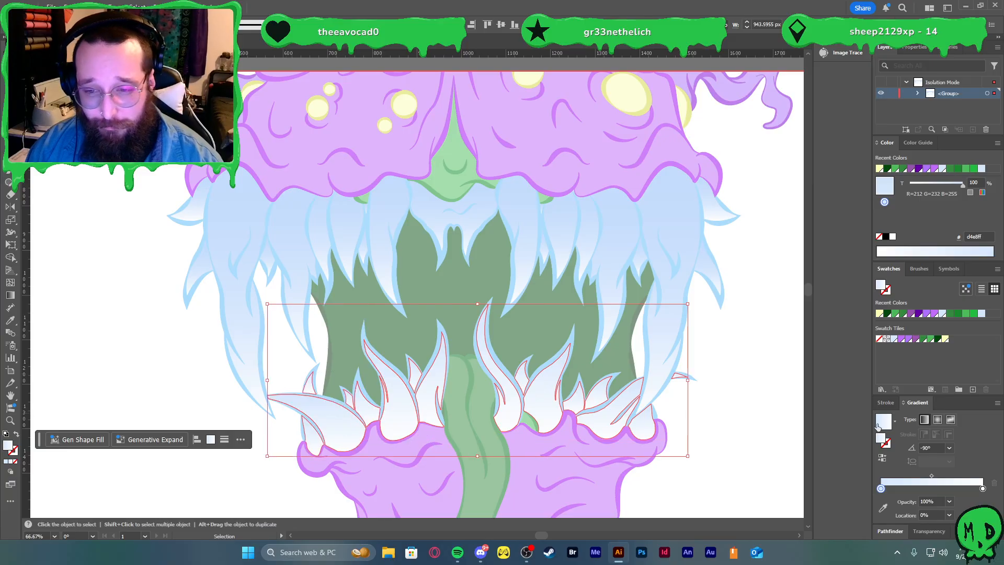
pyautogui.press('i')
pyautogui.click(701, 225)
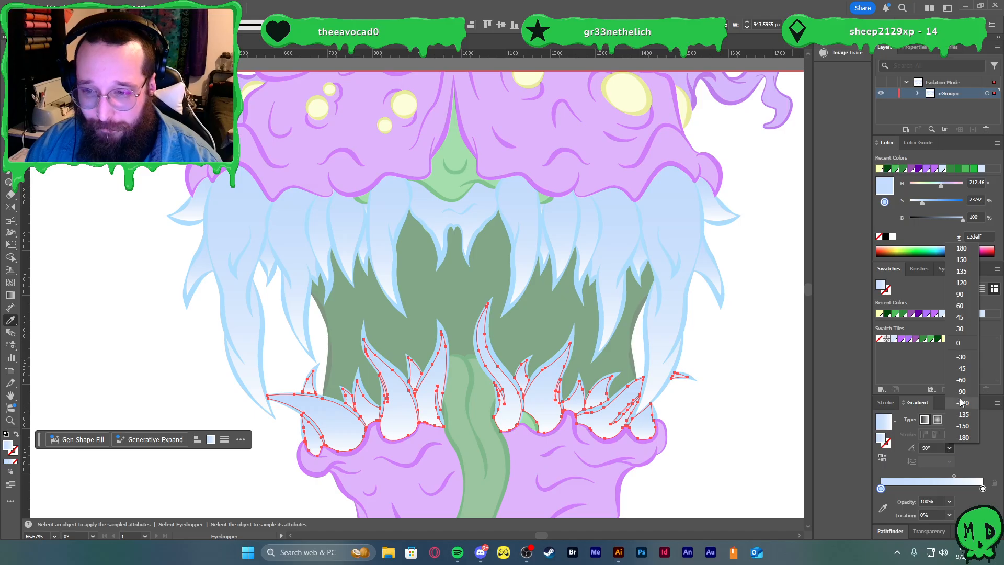
pyautogui.click(882, 458)
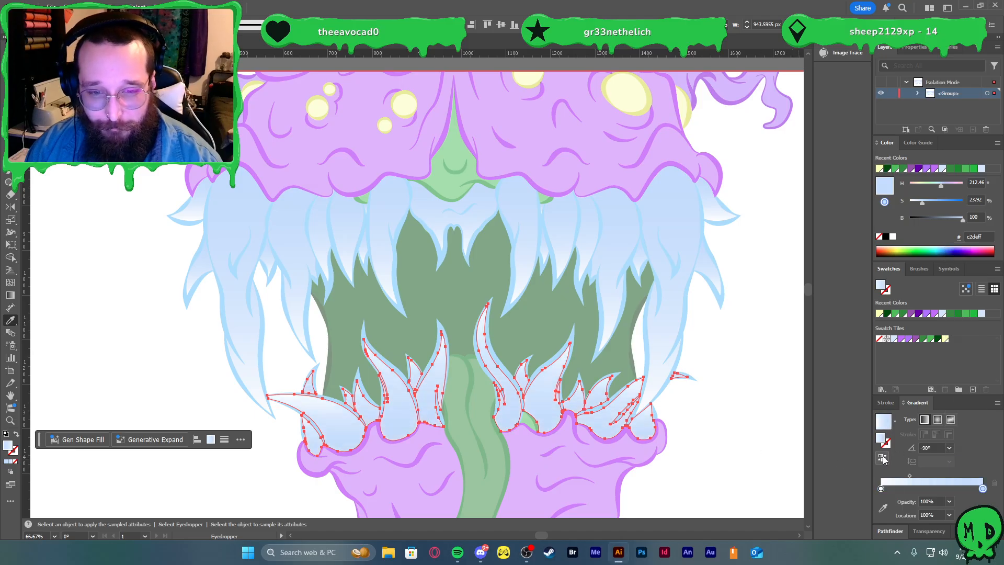
pyautogui.press('v')
pyautogui.click(688, 398)
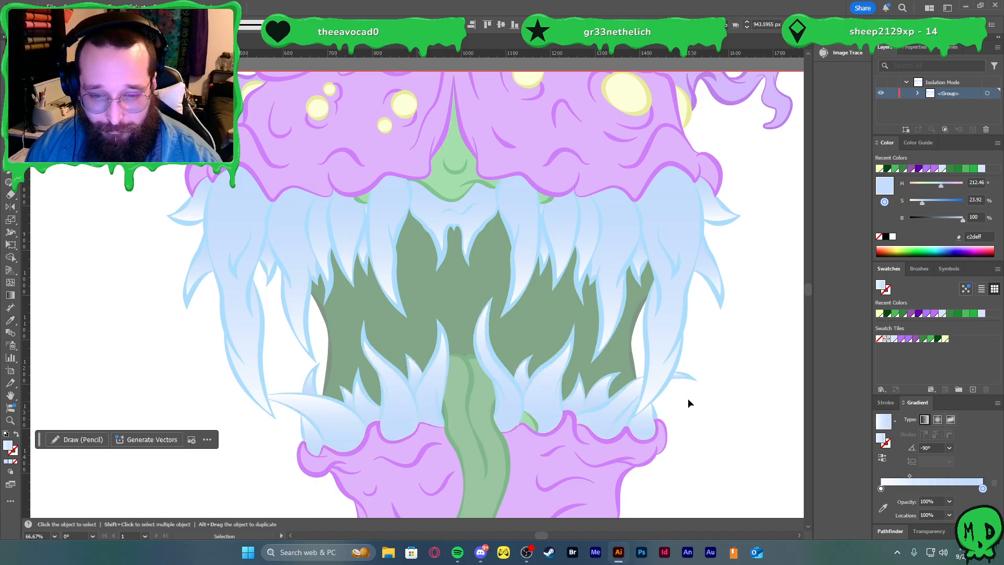
# - Redraw the gradient at about 86° across the right-hand lower tooth and its detached tip, reverse it and exit isolation
pyautogui.click(681, 378)
pyautogui.keyDown('shift'); pyautogui.click(619, 394); pyautogui.keyUp('shift')
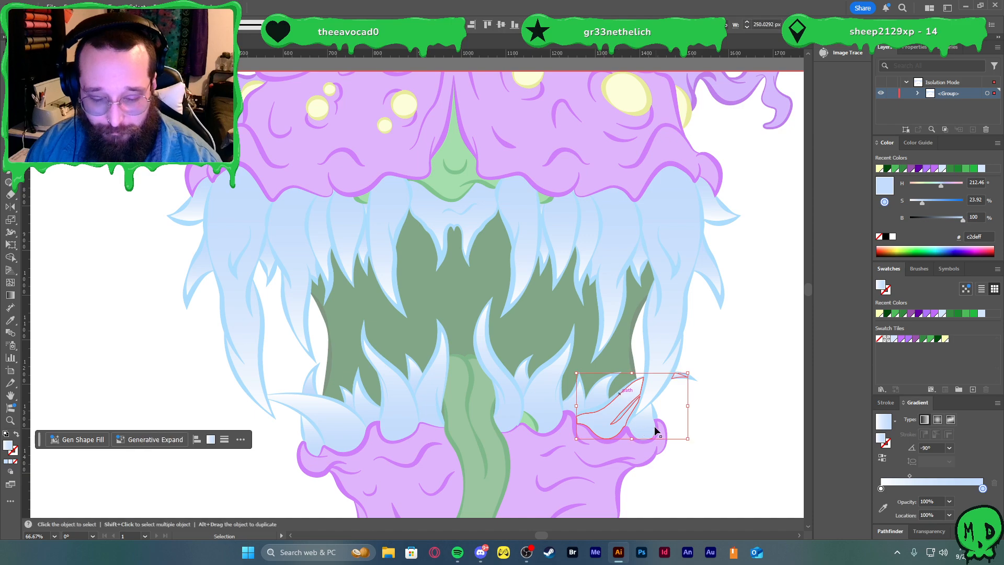
pyautogui.press('g')
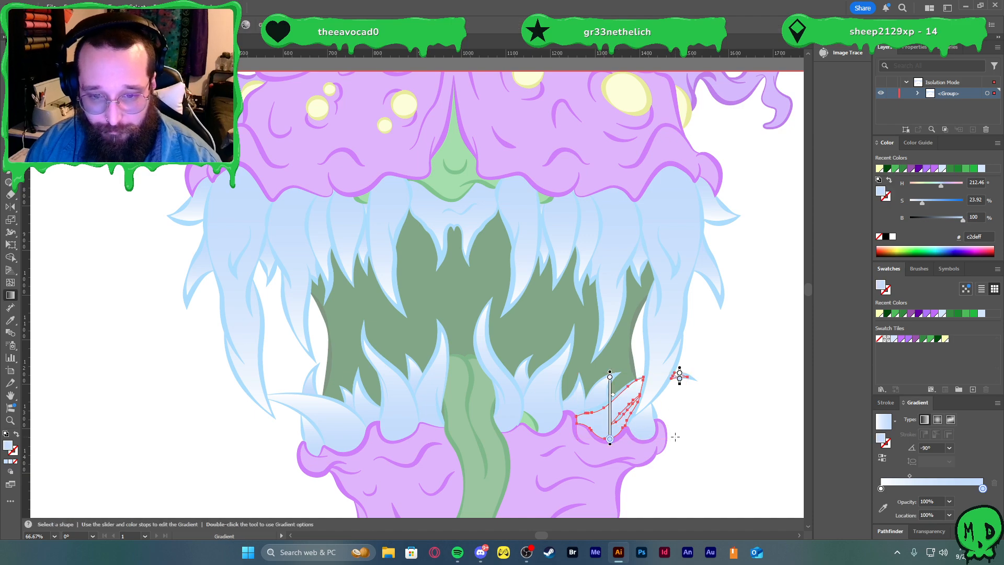
pyautogui.moveTo(675, 441); pyautogui.dragTo(680, 372)
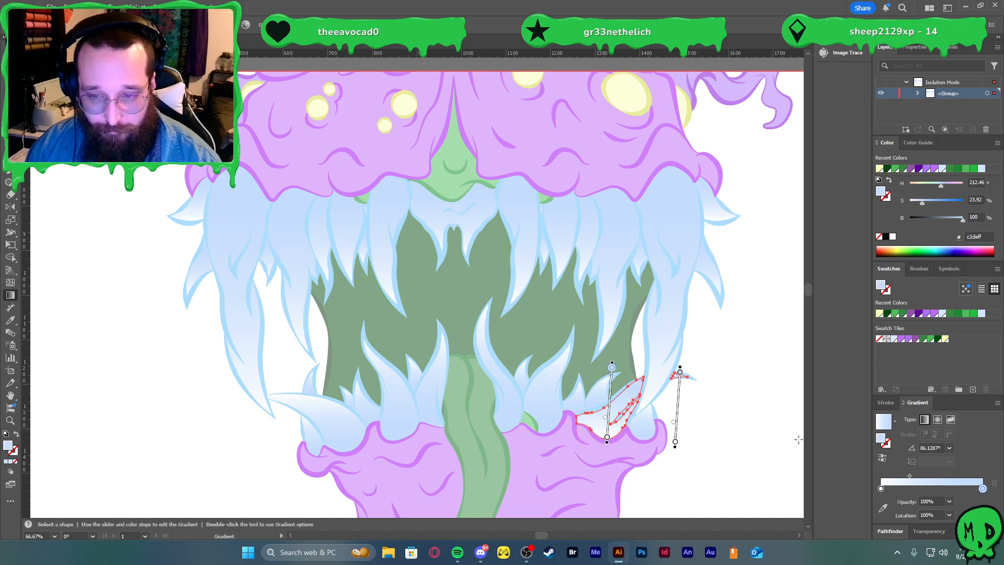
pyautogui.click(881, 459)
pyautogui.press('v')
pyautogui.click(727, 434)
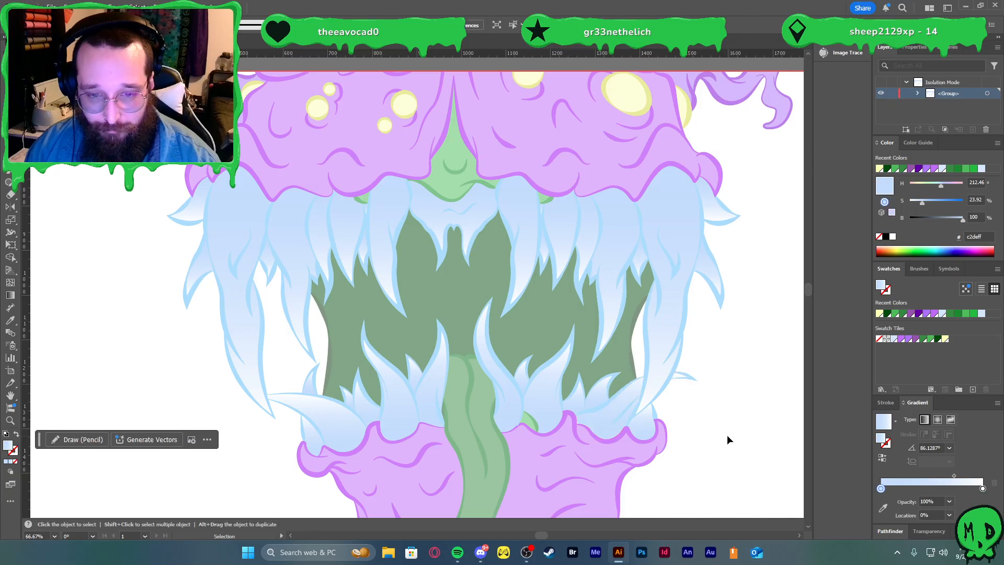
pyautogui.doubleClick(725, 409)
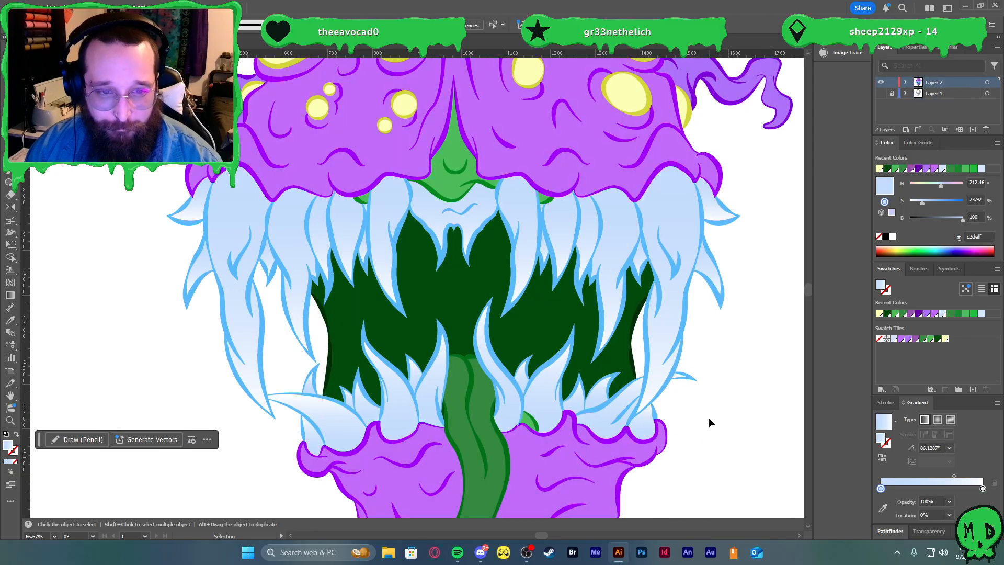
# - Isolate the teeth fills, select six alternating upper teeth, and shift the left two gradients upward and the one left of centre downward
pyautogui.doubleClick(388, 209)
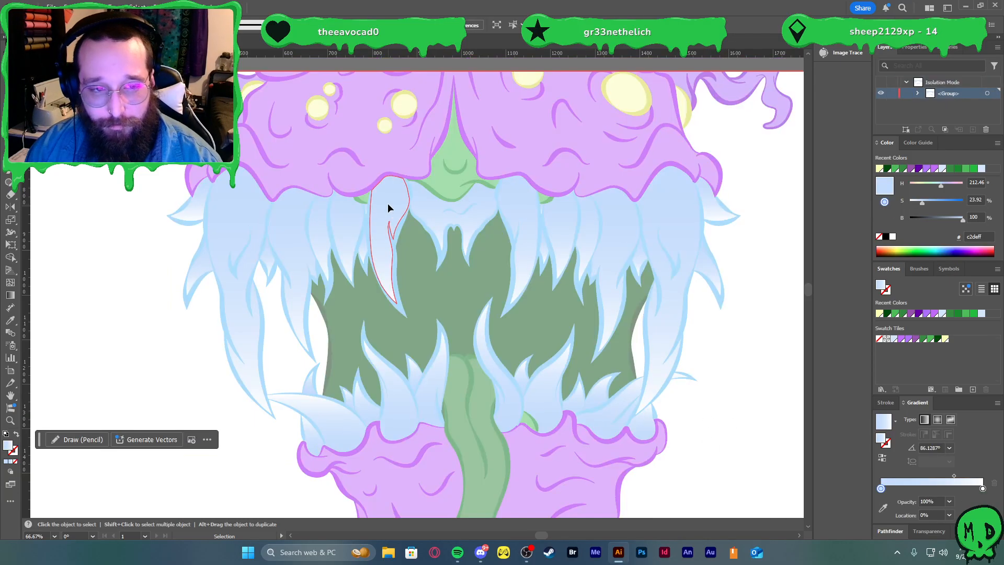
pyautogui.keyDown('shift'); pyautogui.click(290, 226); pyautogui.keyUp('shift')
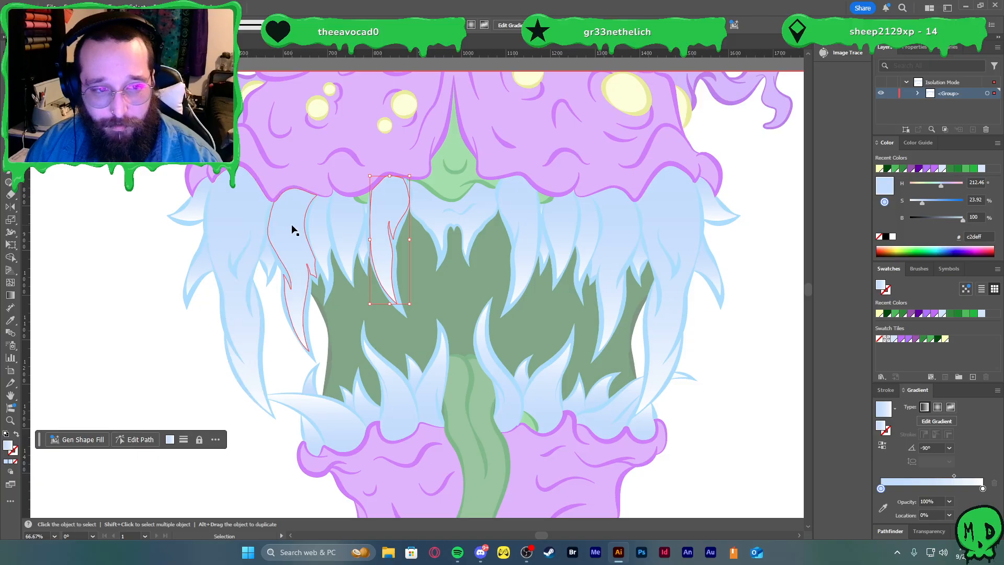
pyautogui.keyDown('shift'); pyautogui.click(550, 231); pyautogui.keyUp('shift')
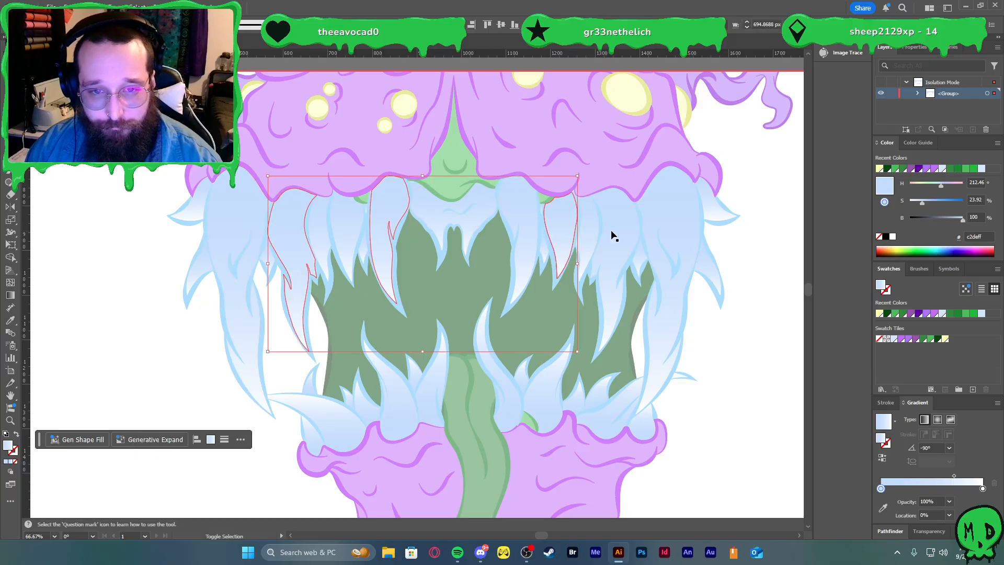
pyautogui.keyDown('shift'); pyautogui.click(629, 235); pyautogui.keyUp('shift')
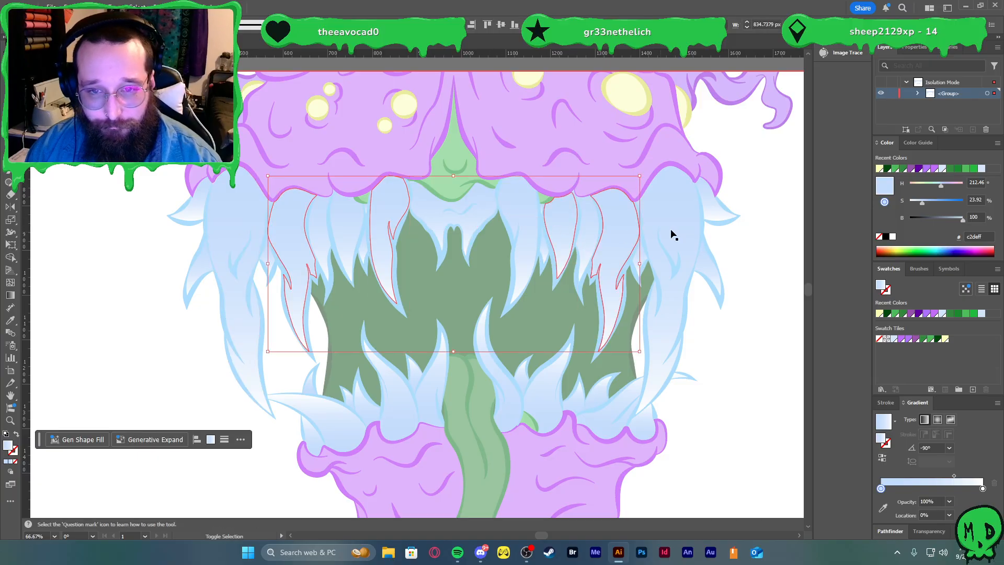
pyautogui.keyDown('shift'); pyautogui.click(713, 208); pyautogui.keyUp('shift')
pyautogui.keyDown('shift'); pyautogui.click(712, 209); pyautogui.keyUp('shift')
pyautogui.keyDown('shift'); pyautogui.click(704, 256); pyautogui.keyUp('shift')
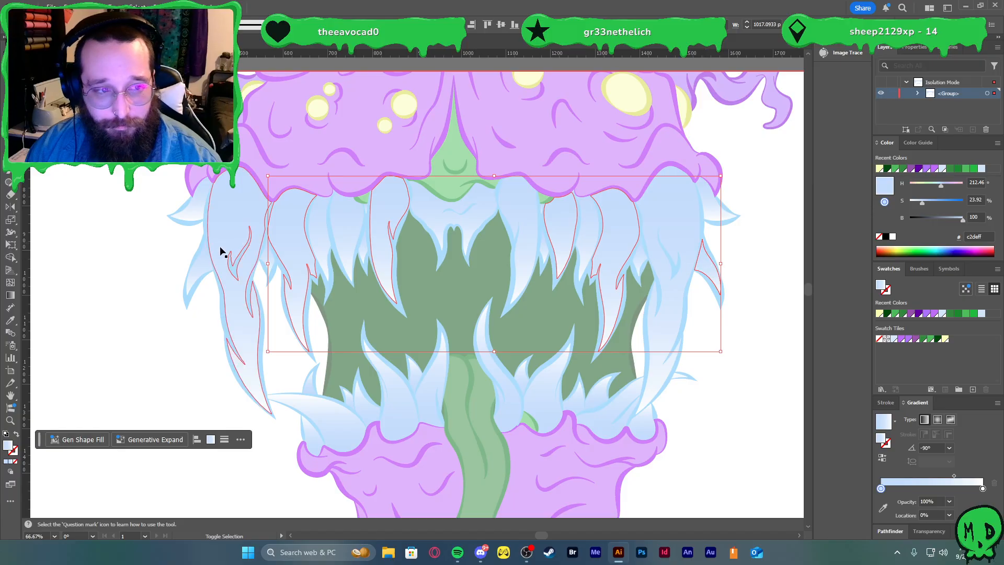
pyautogui.keyDown('shift'); pyautogui.click(202, 269); pyautogui.keyUp('shift')
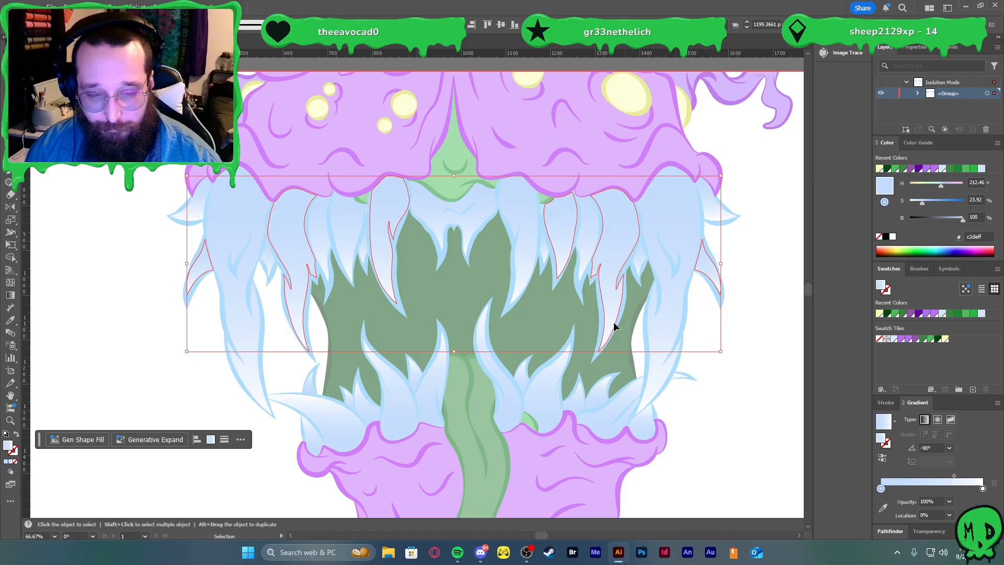
pyautogui.press('g')
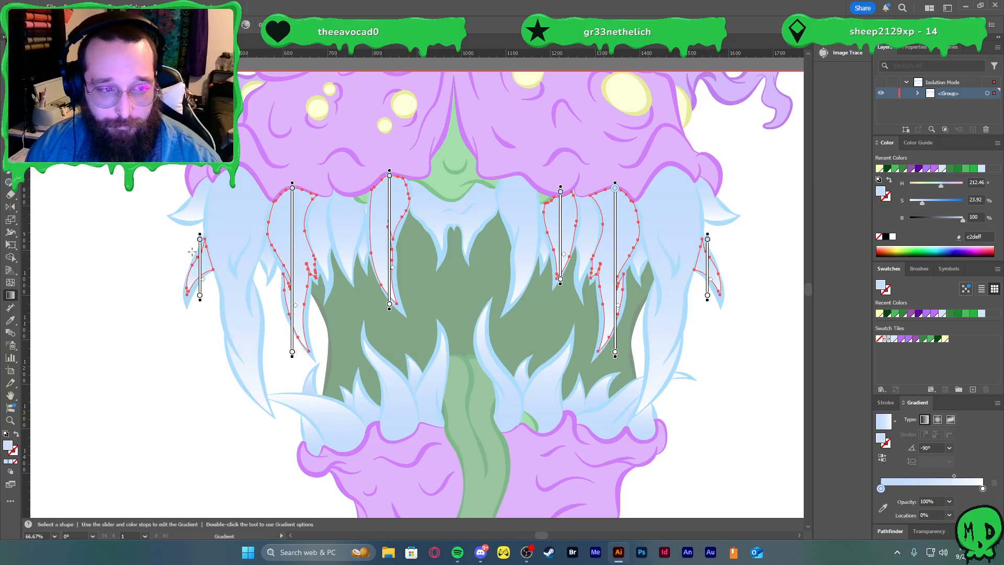
pyautogui.moveTo(201, 264); pyautogui.dragTo(200, 248)
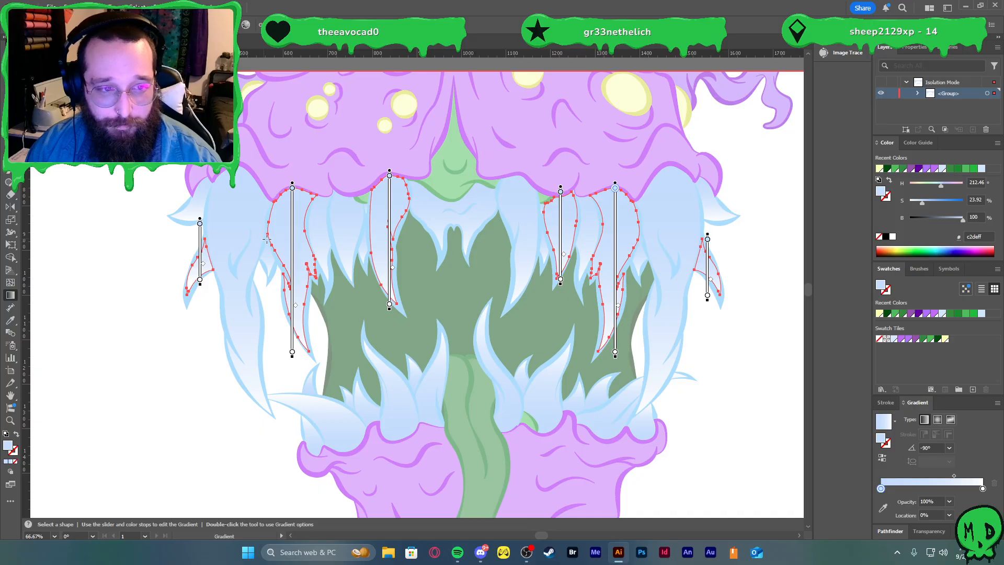
pyautogui.moveTo(292, 250); pyautogui.dragTo(292, 208)
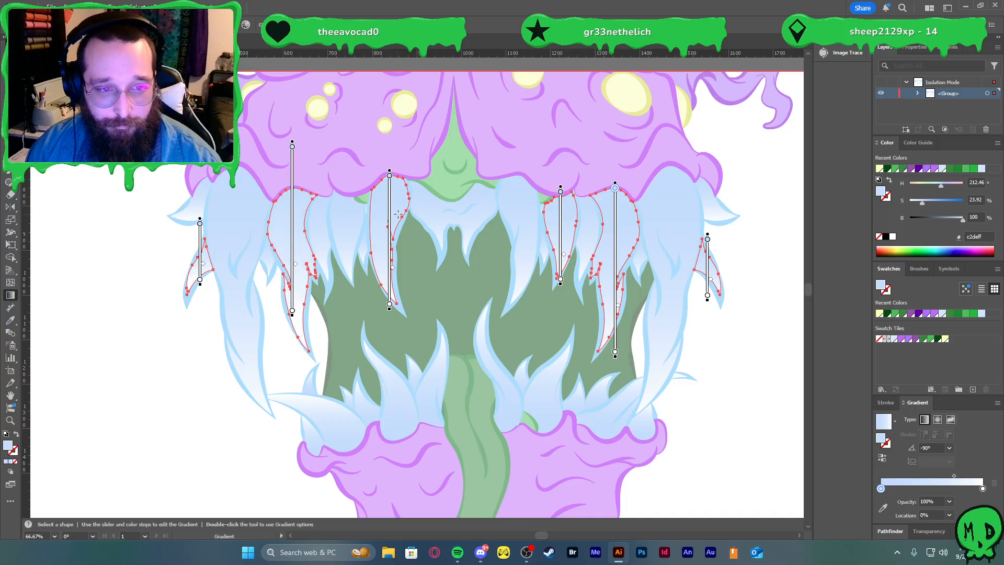
pyautogui.moveTo(390, 212); pyautogui.dragTo(390, 228)
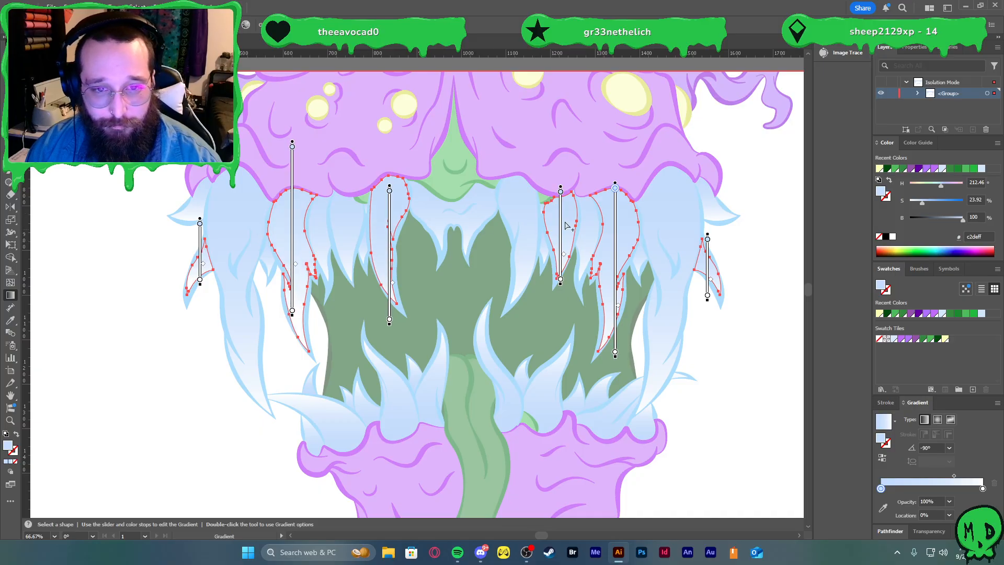
# - Shift the gradients of the three selected upper teeth on the right half of the mouth upward
pyautogui.moveTo(559, 230); pyautogui.dragTo(560, 205)
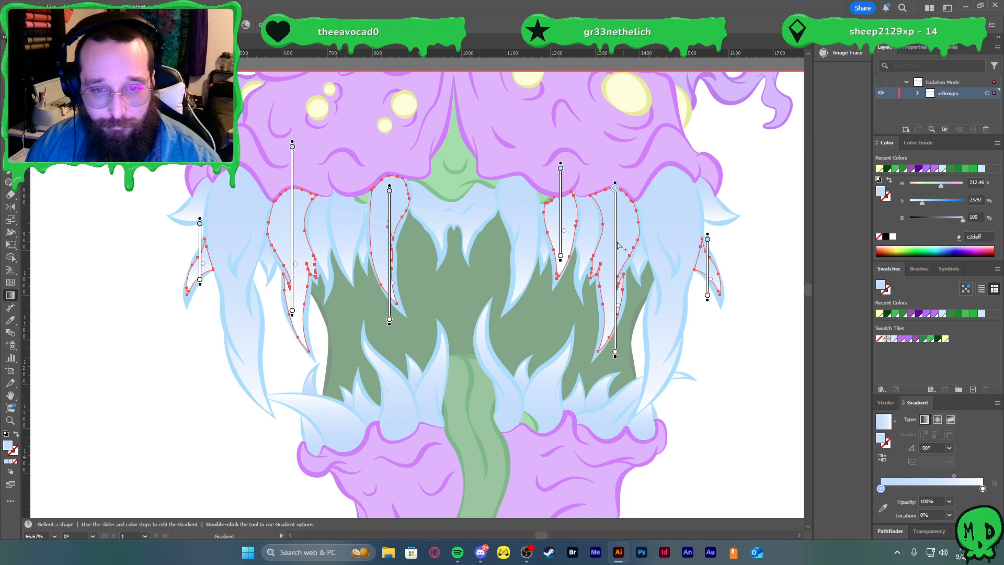
pyautogui.moveTo(615, 246); pyautogui.dragTo(615, 219)
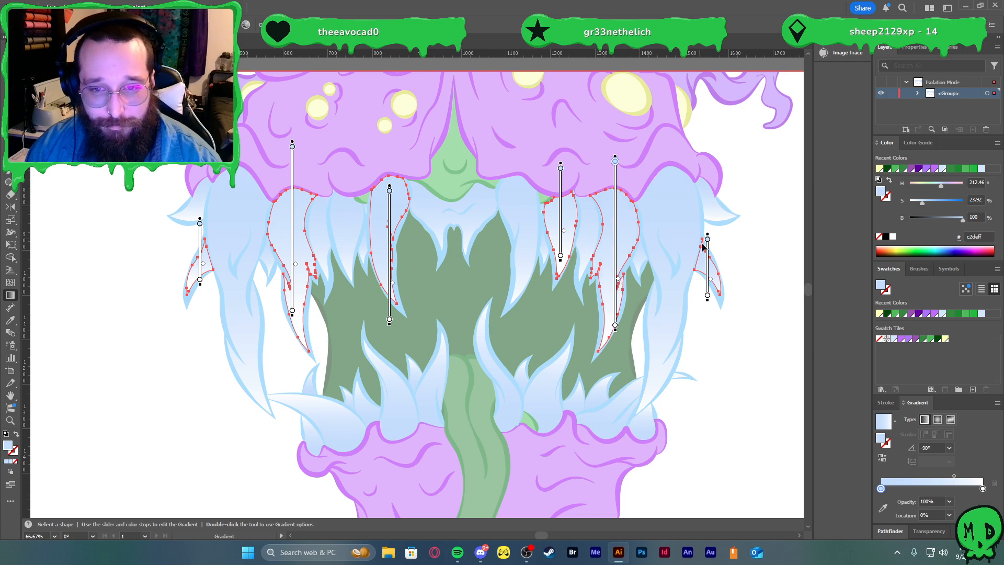
pyautogui.moveTo(711, 272); pyautogui.dragTo(711, 258)
pyautogui.press('v')
pyautogui.click(685, 224)
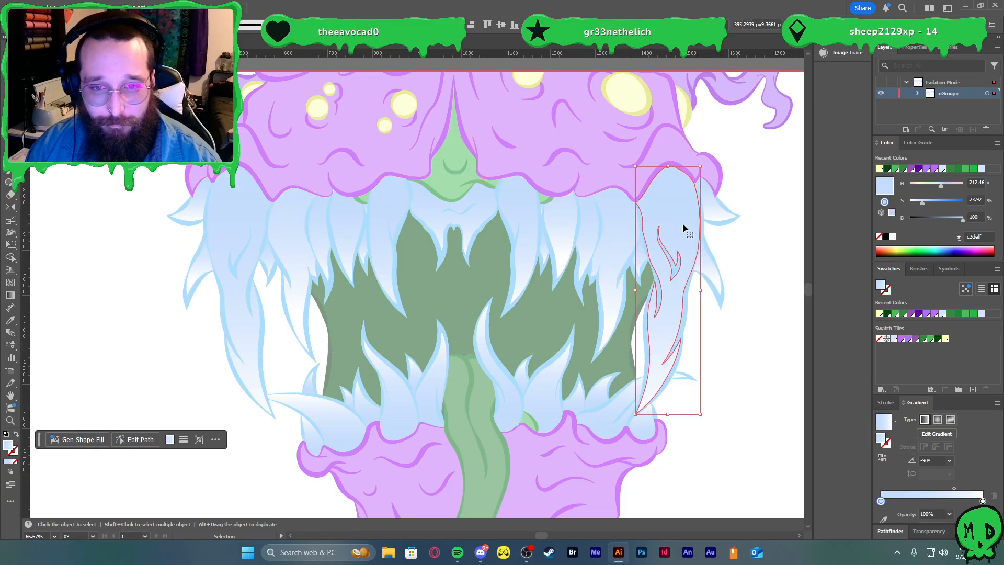
pyautogui.keyDown('shift'); pyautogui.click(731, 216); pyautogui.keyUp('shift')
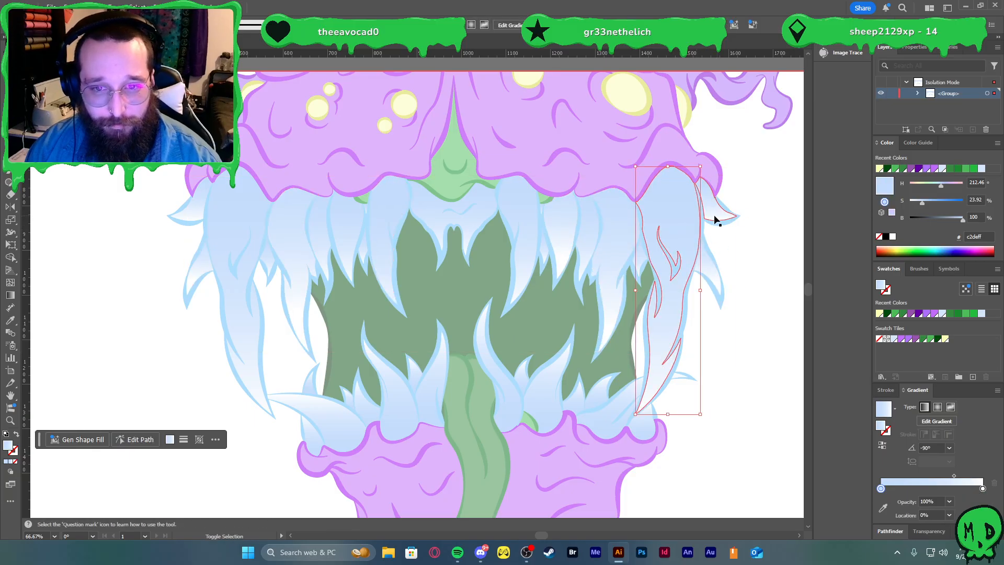
pyautogui.click(533, 255)
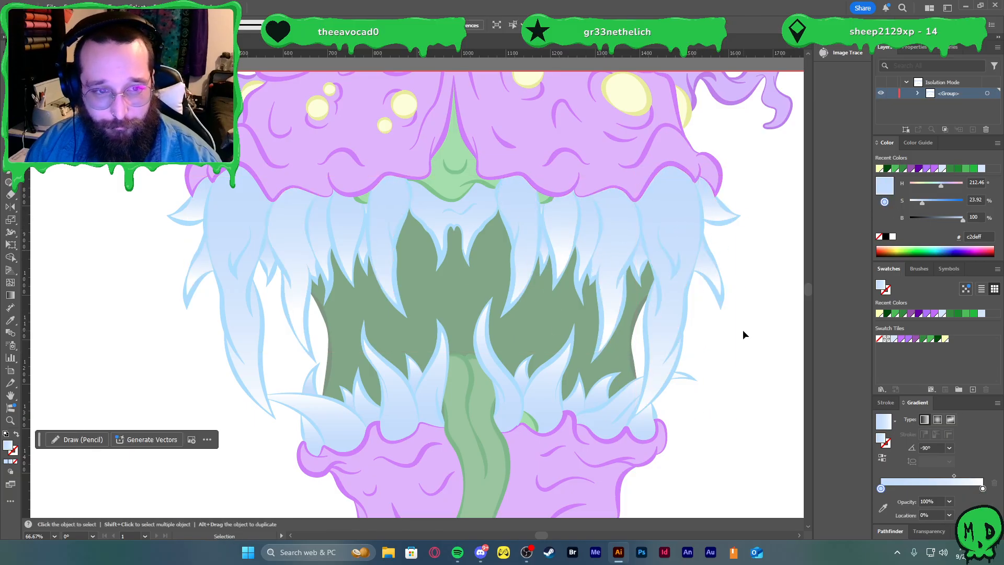
# - Redraw one shared vertical gradient across the four narrow tooth slivers flanking the central upper teeth, and exit isolation
pyautogui.click(364, 246)
pyautogui.keyDown('shift'); pyautogui.click(557, 246); pyautogui.keyUp('shift')
pyautogui.keyDown('shift'); pyautogui.click(543, 247); pyautogui.keyUp('shift')
pyautogui.scroll(2, 541, 208)
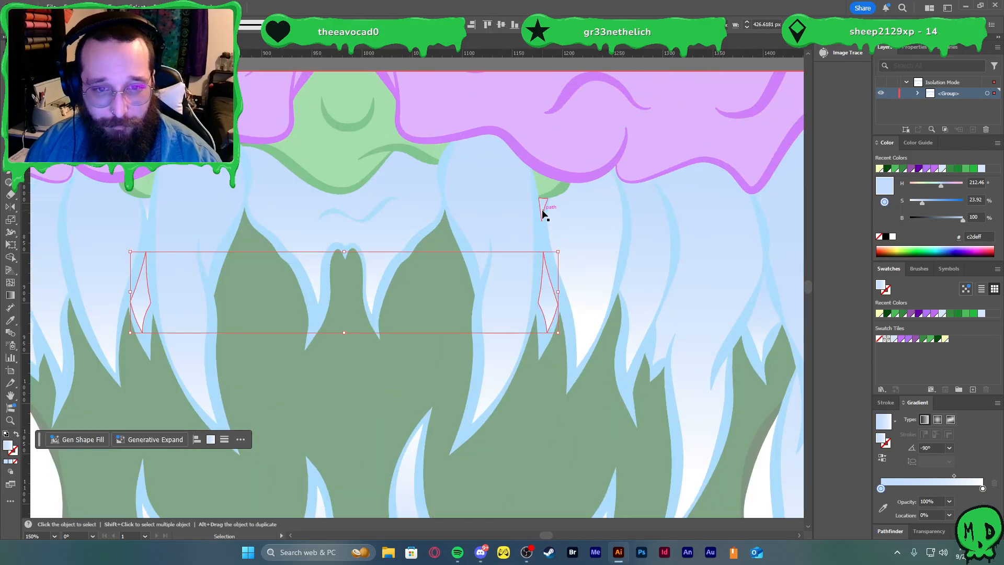
pyautogui.keyDown('shift'); pyautogui.click(542, 208); pyautogui.keyUp('shift')
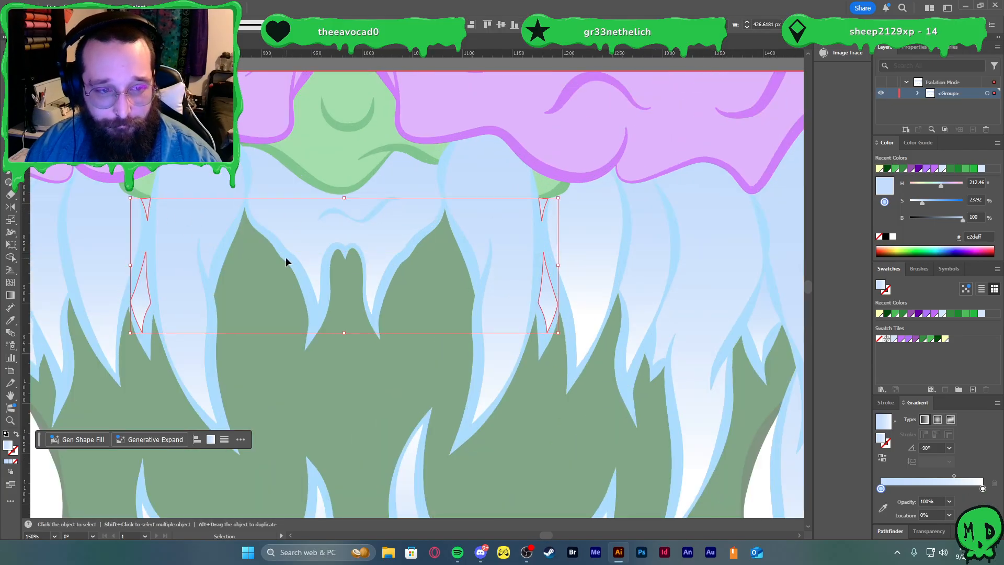
pyautogui.scroll(-1, 287, 262)
pyautogui.hscroll(-1, 287, 262)
pyautogui.press('g')
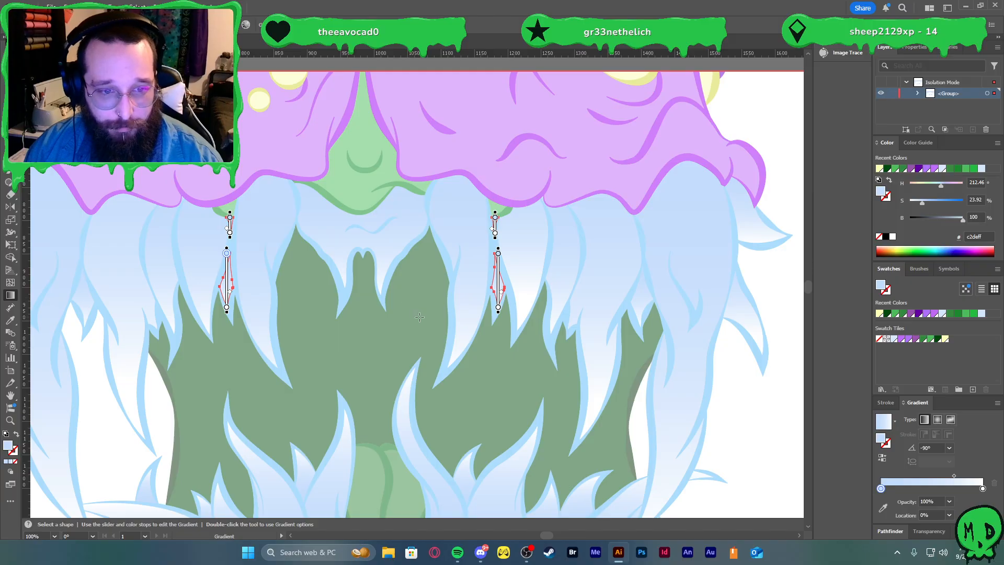
pyautogui.moveTo(420, 321)
pyautogui.mouseDown()
pyautogui.moveTo(413, 209)
pyautogui.moveTo(409, 325)
pyautogui.mouseUp()
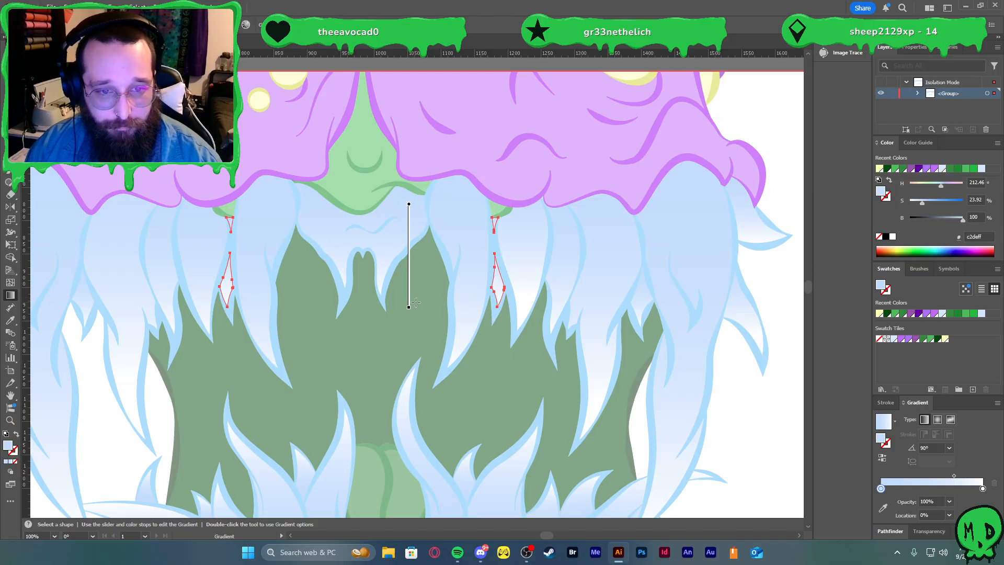
pyautogui.press('v')
pyautogui.doubleClick(740, 404)
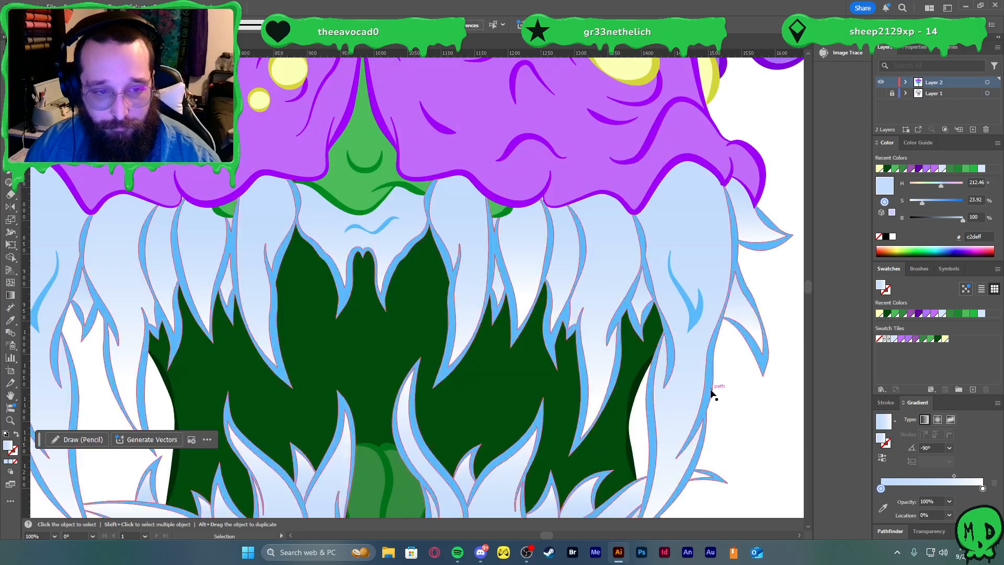
# - Isolate the teeth fills again and select the six small slivers showing in the gaps between the upper teeth
pyautogui.scroll(-2, 711, 392)
pyautogui.scroll(1, 520, 403)
pyautogui.scroll(1, 265, 302)
pyautogui.doubleClick(258, 291)
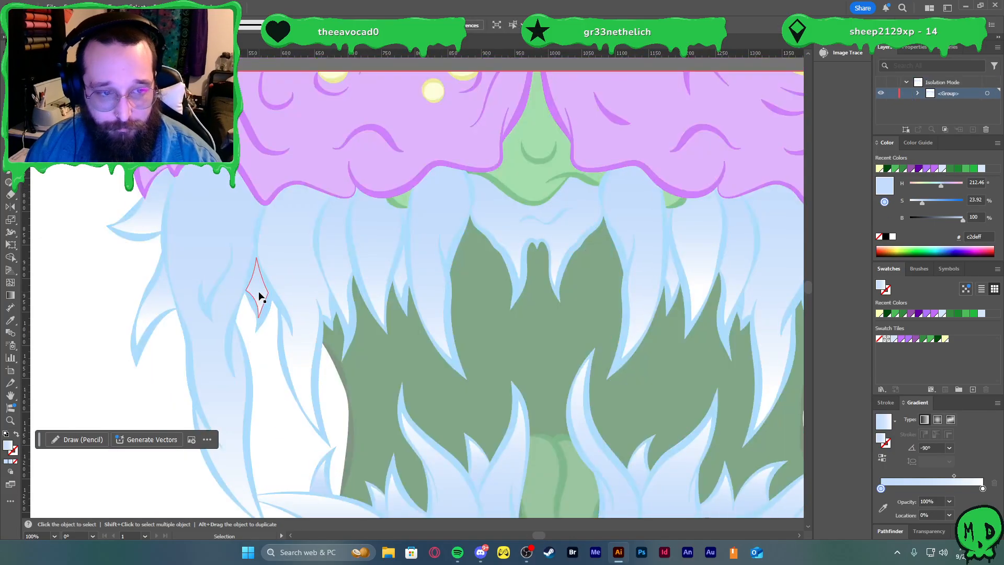
pyautogui.keyDown('shift'); pyautogui.click(400, 278); pyautogui.keyUp('shift')
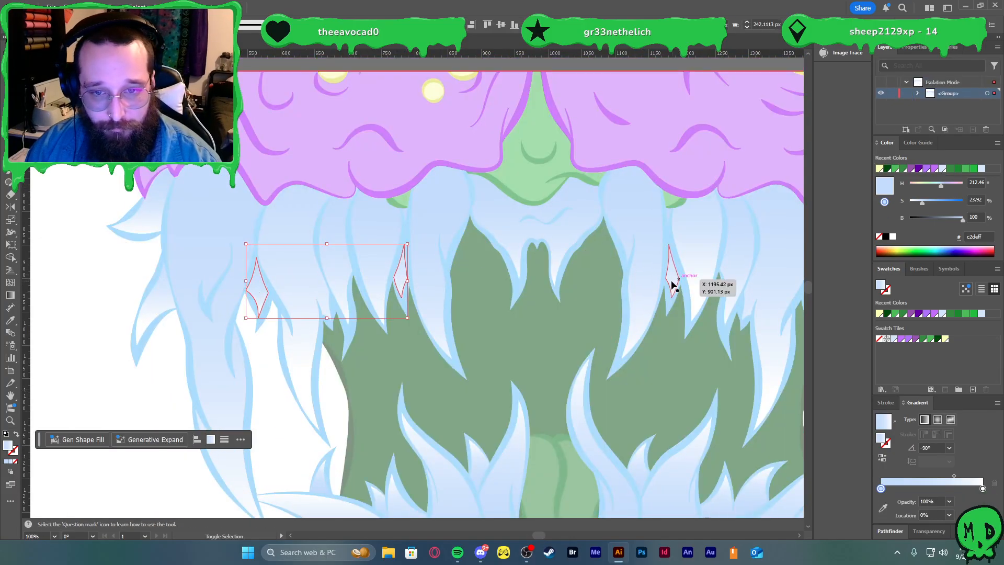
pyautogui.keyDown('shift'); pyautogui.click(672, 282); pyautogui.keyUp('shift')
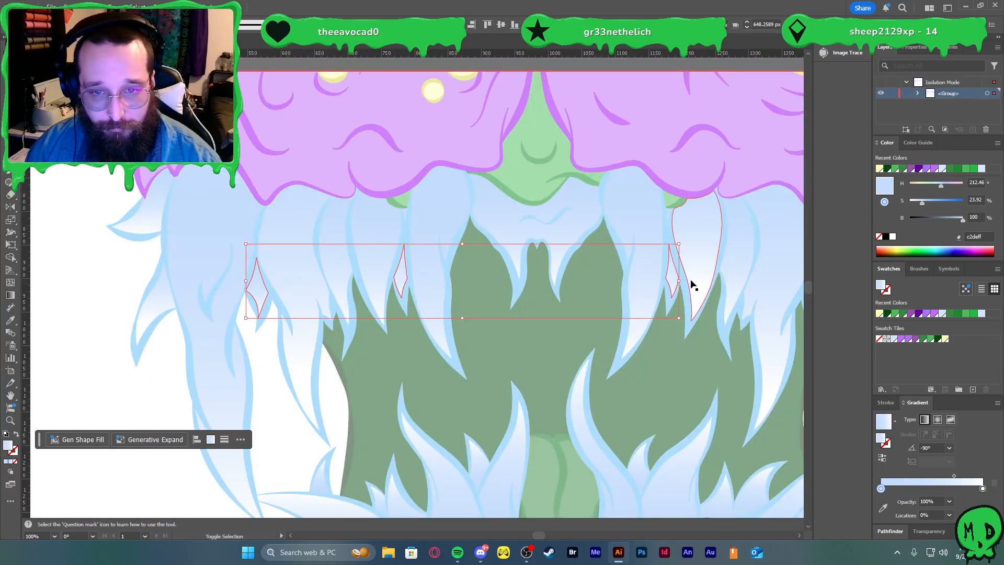
pyautogui.keyDown('shift'); pyautogui.click(405, 214); pyautogui.keyUp('shift')
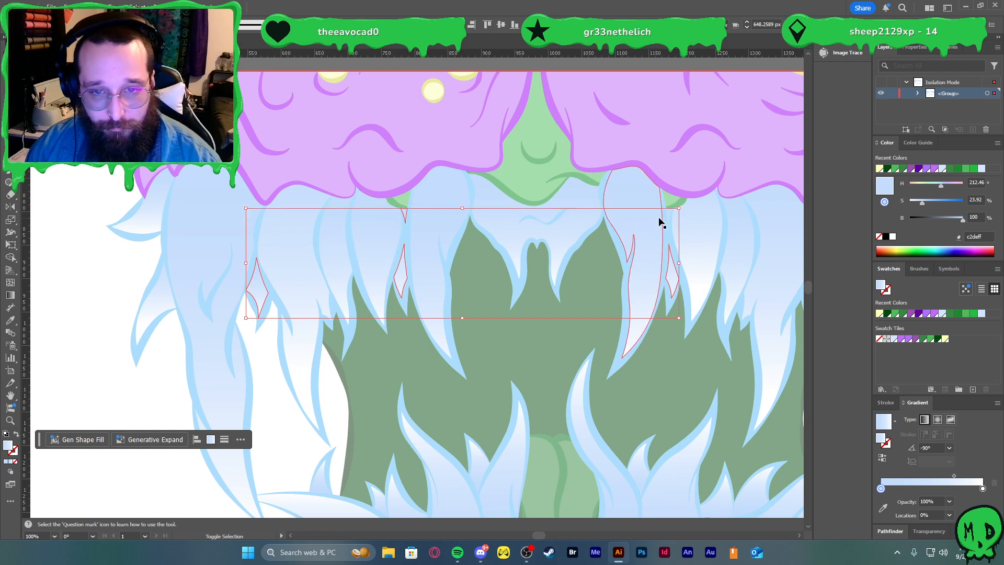
pyautogui.hscroll(4, 743, 308)
pyautogui.keyDown('shift'); pyautogui.click(725, 288); pyautogui.keyUp('shift')
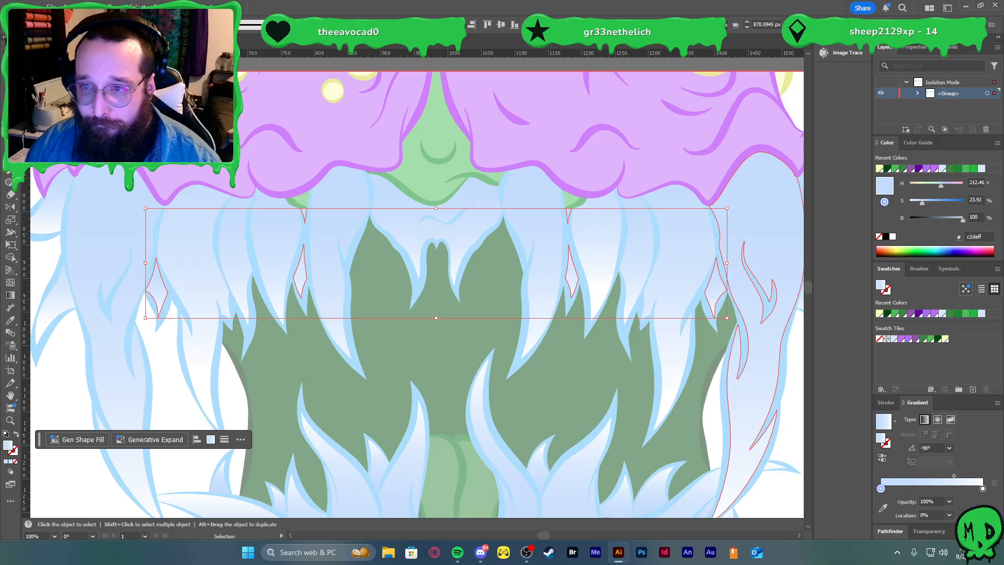
# - Try recolouring the selected upper slivers in the advanced Recolor Artwork settings, lowering brightness to 73% and shifting the linked hue
pyautogui.click(997, 144)
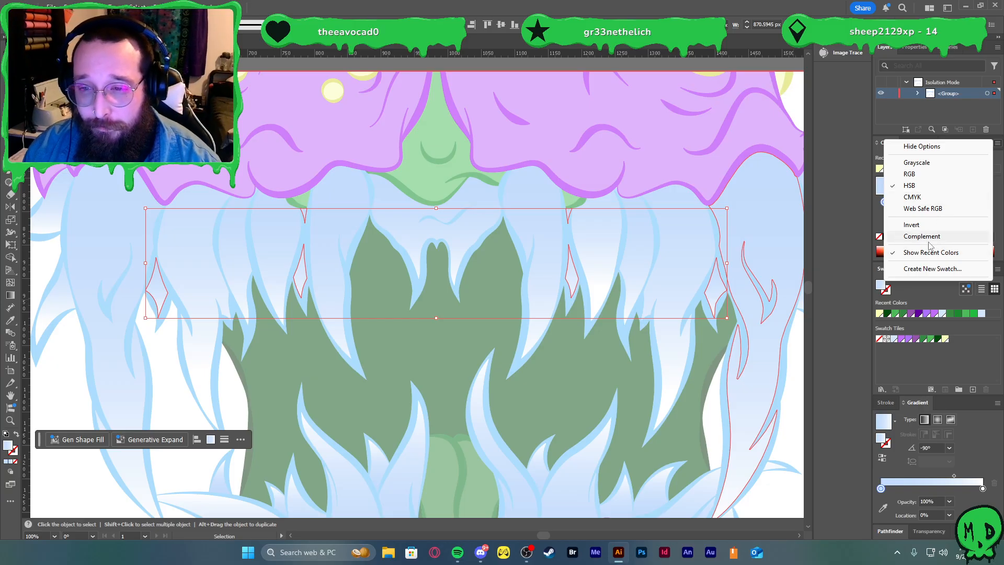
pyautogui.click(915, 47)
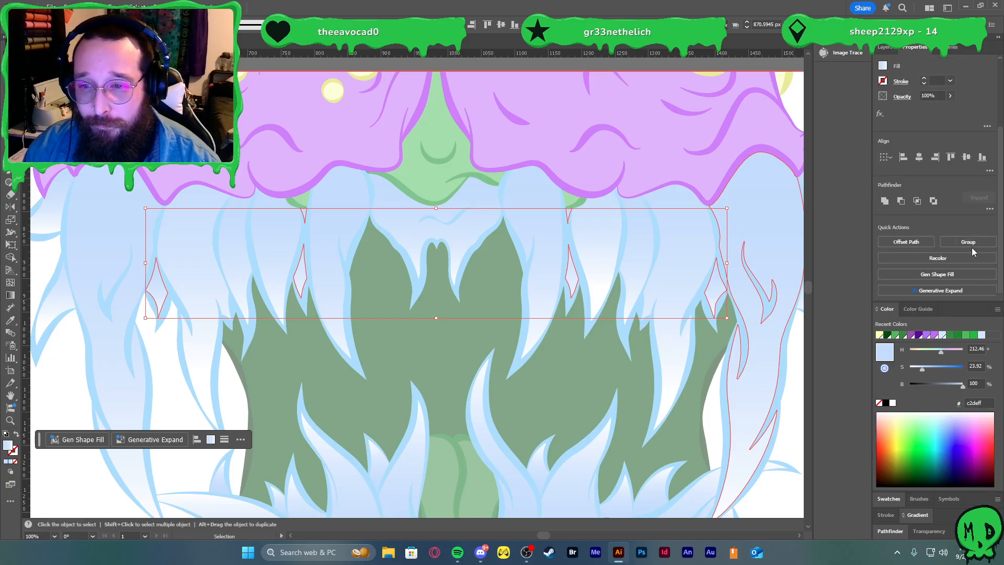
pyautogui.click(919, 258)
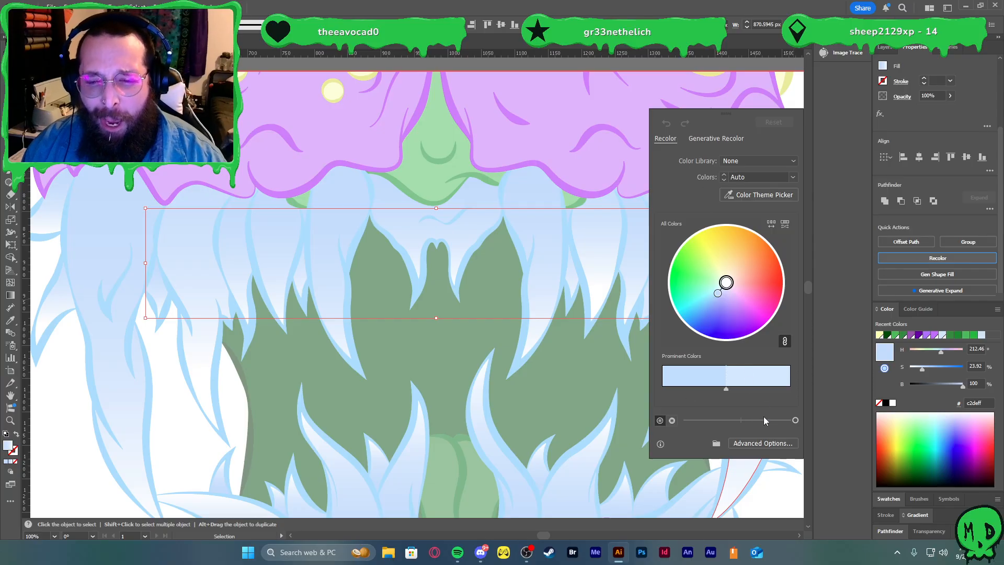
pyautogui.click(761, 447)
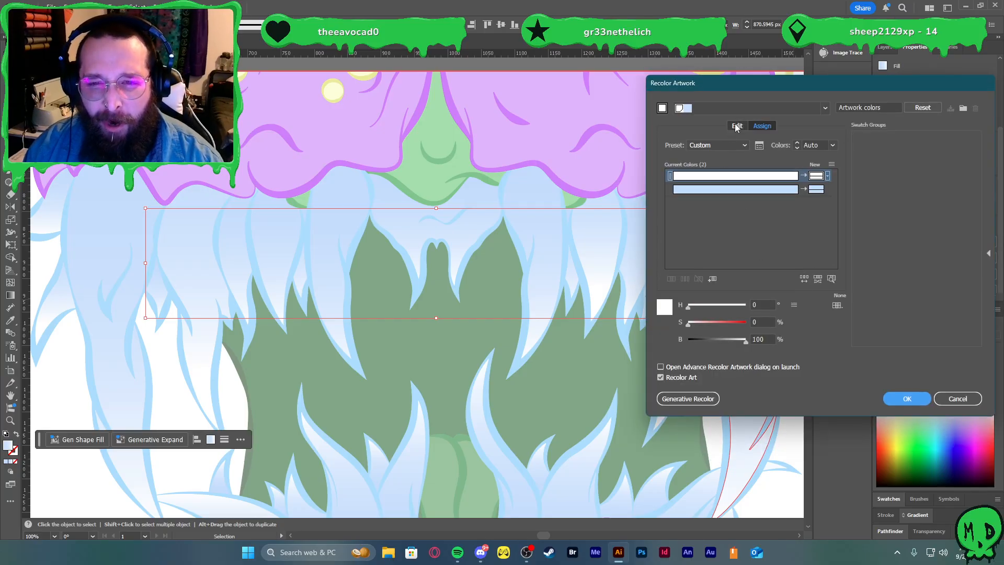
pyautogui.click(736, 126)
pyautogui.moveTo(733, 338)
pyautogui.mouseDown()
pyautogui.moveTo(745, 341)
pyautogui.moveTo(730, 341)
pyautogui.mouseUp()
pyautogui.click(689, 322)
pyautogui.click(705, 325)
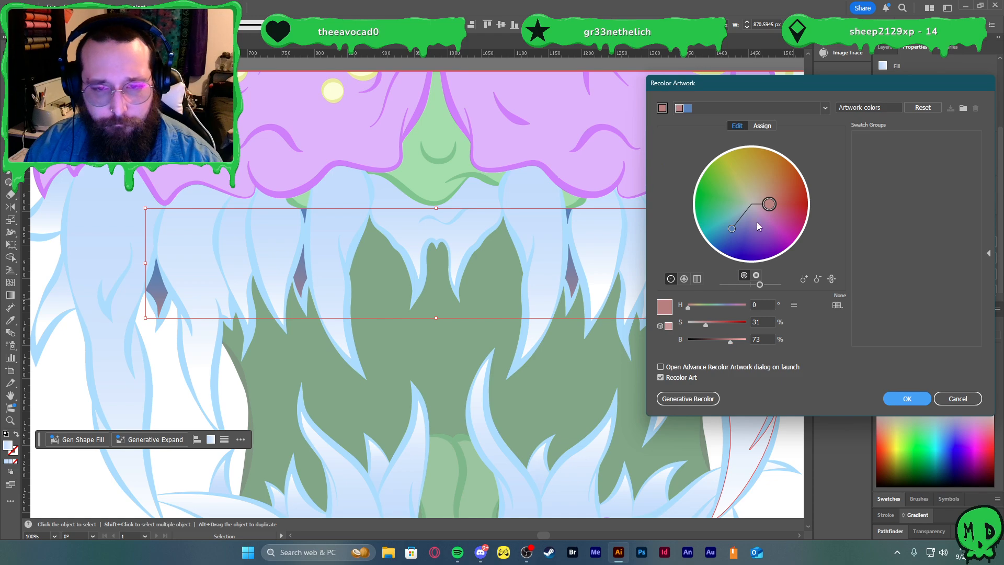
pyautogui.moveTo(768, 208); pyautogui.dragTo(740, 212)
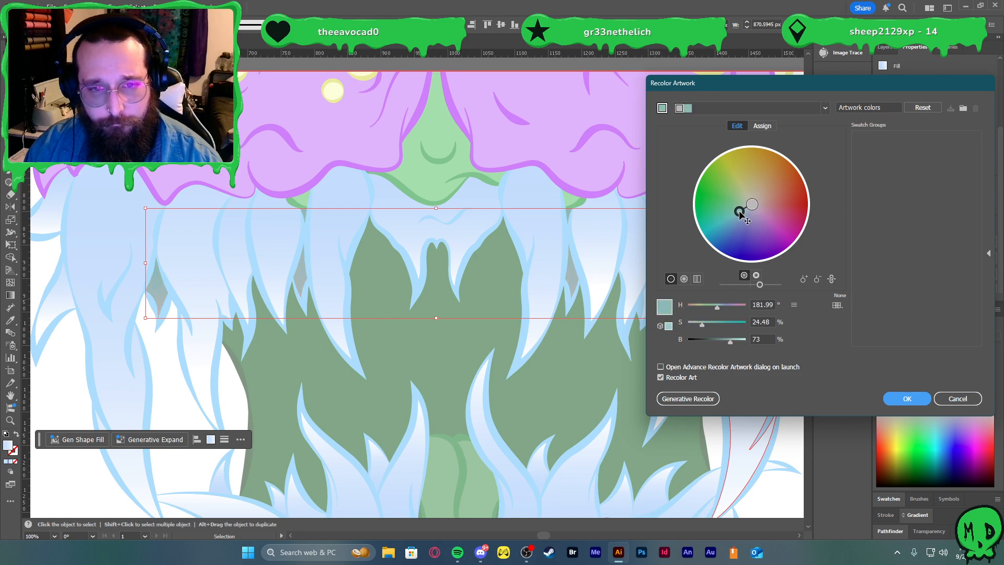
pyautogui.click(909, 398)
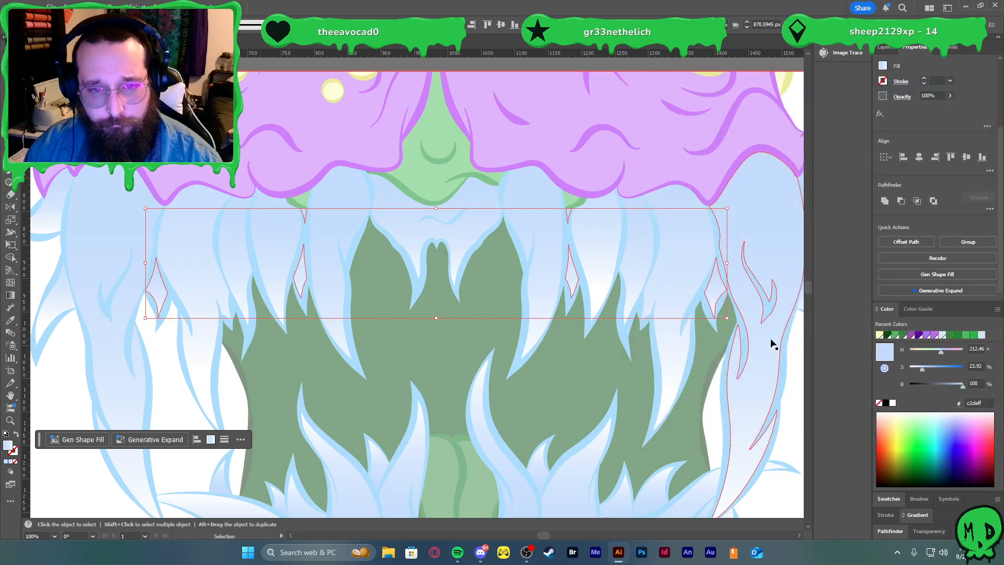
# - Recolor the six upper slivers by lowering their overall brightness to about 86%, and exit isolation
pyautogui.click(937, 258)
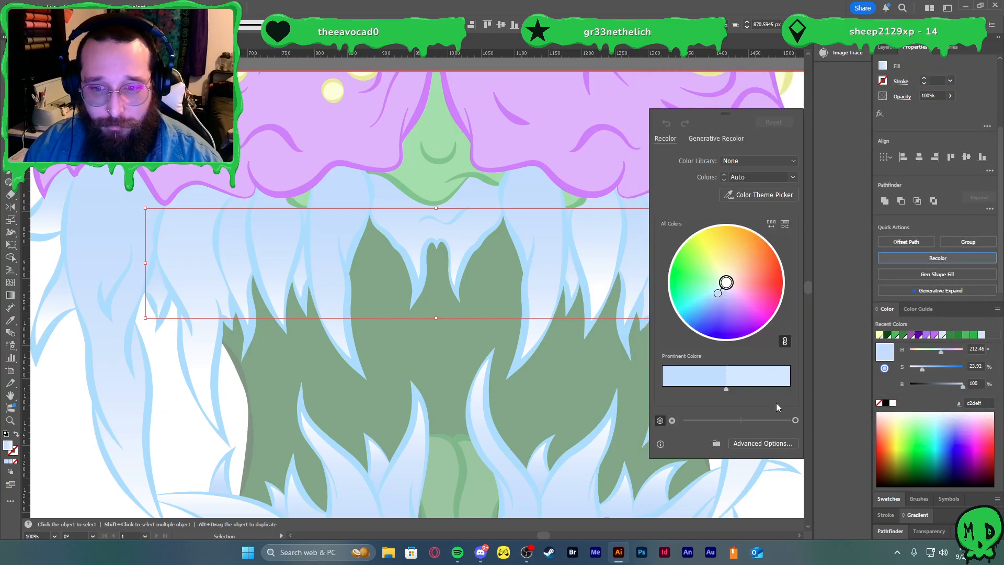
pyautogui.click(768, 421)
pyautogui.moveTo(767, 421); pyautogui.dragTo(776, 421)
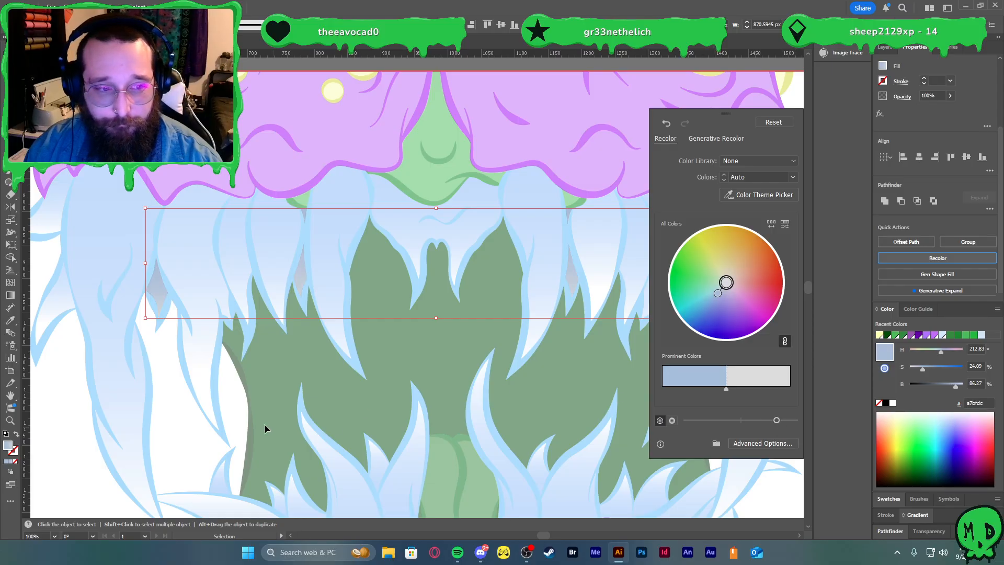
pyautogui.doubleClick(180, 435)
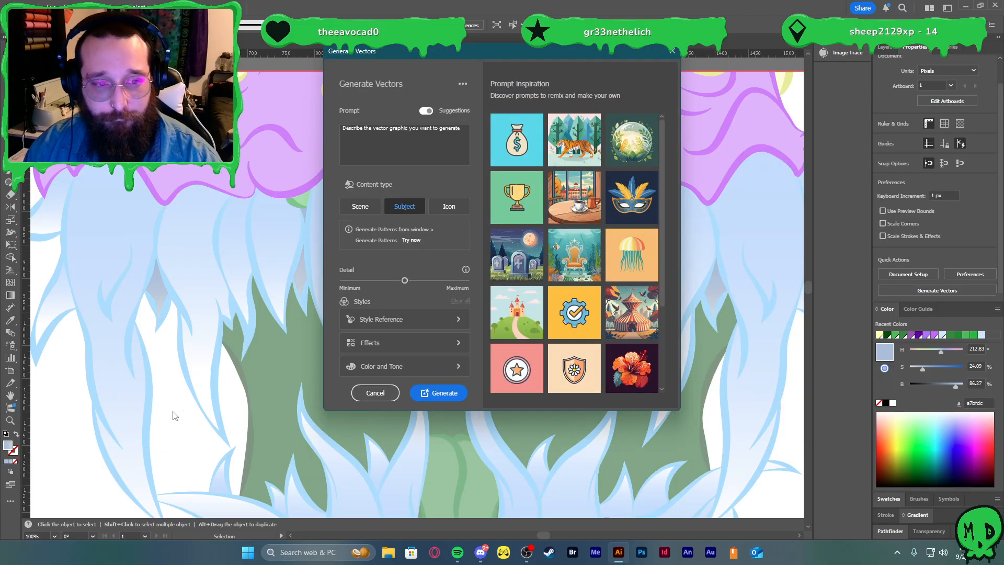
pyautogui.press('Escape')
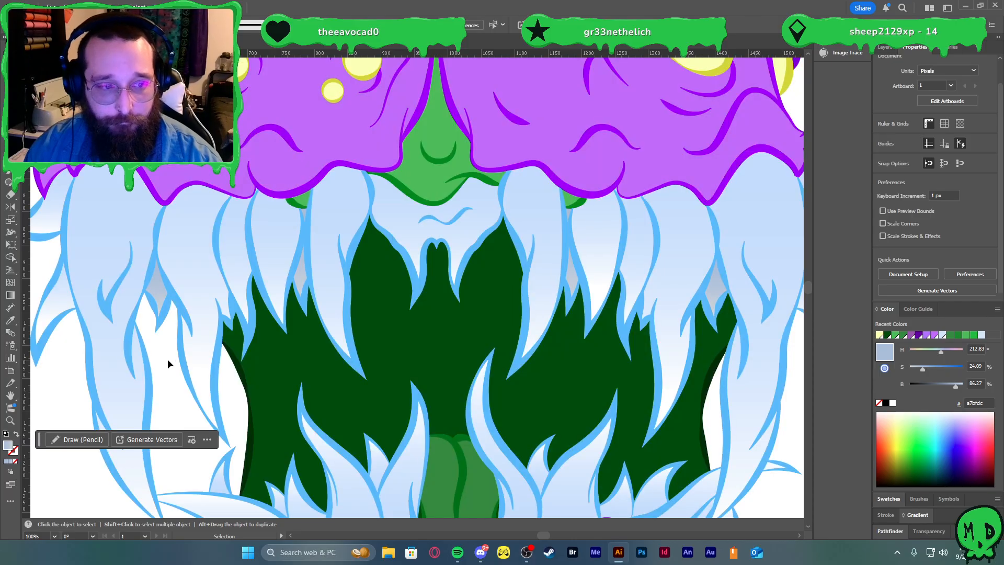
# - Isolate the teeth fills, select the two small background teeth in the lower jaw, and sample the darkened upper sliver's gradient onto them
pyautogui.scroll(-2, 167, 359)
pyautogui.moveTo(334, 370); pyautogui.dragTo(397, 332)
pyautogui.press('a')
pyautogui.moveTo(438, 402); pyautogui.dragTo(450, 402)
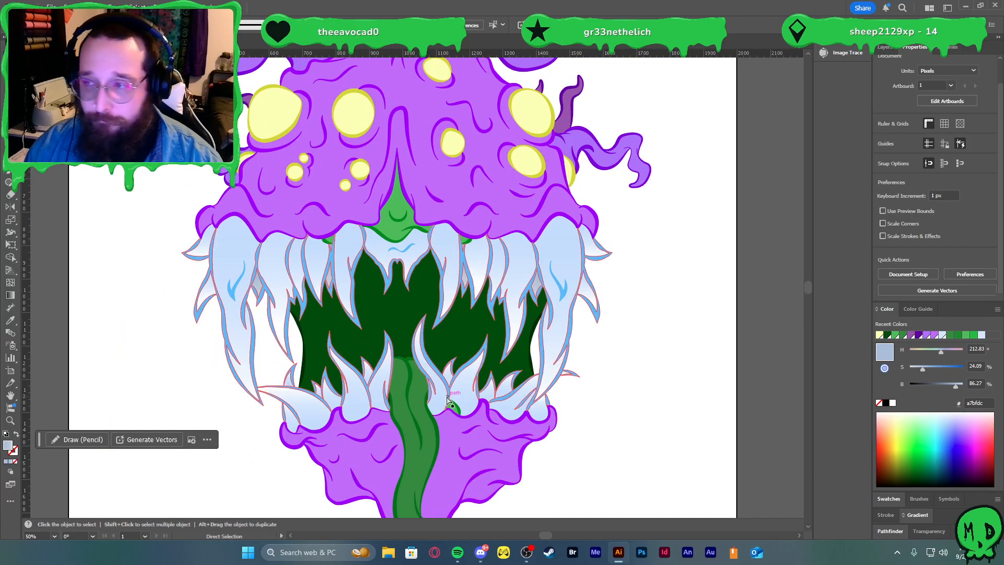
pyautogui.scroll(2, 413, 397)
pyautogui.press('v')
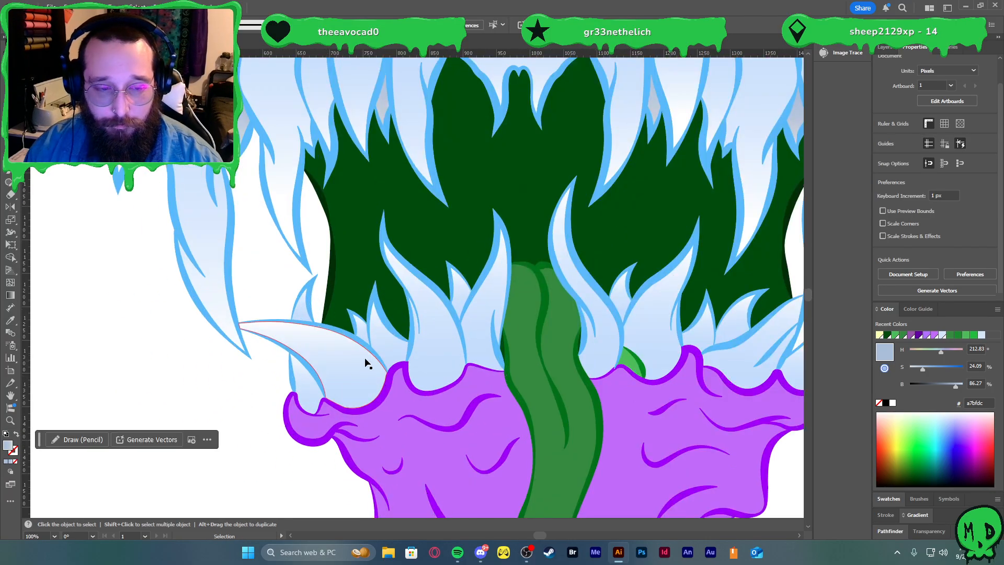
pyautogui.scroll(-2, 346, 369)
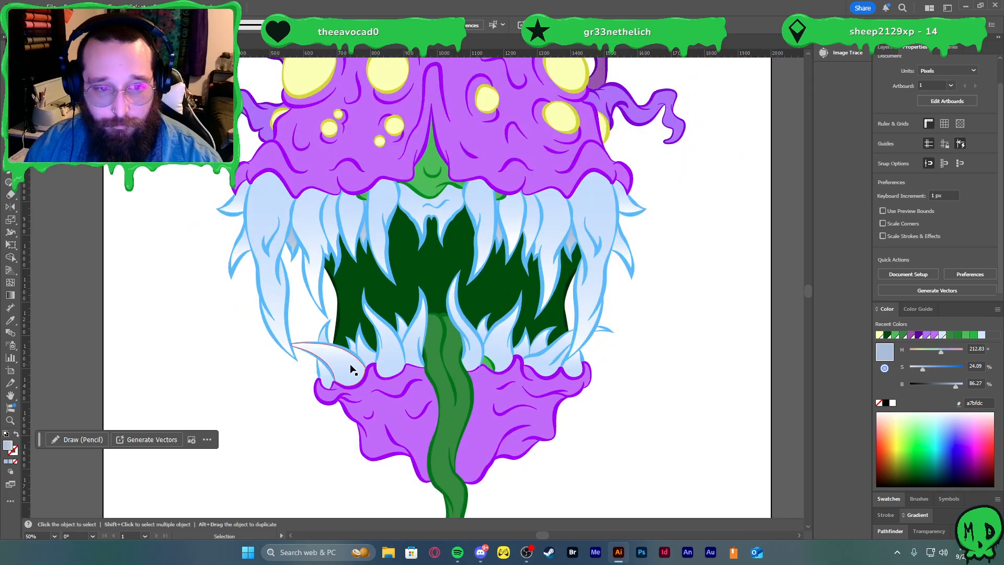
pyautogui.scroll(1, 356, 366)
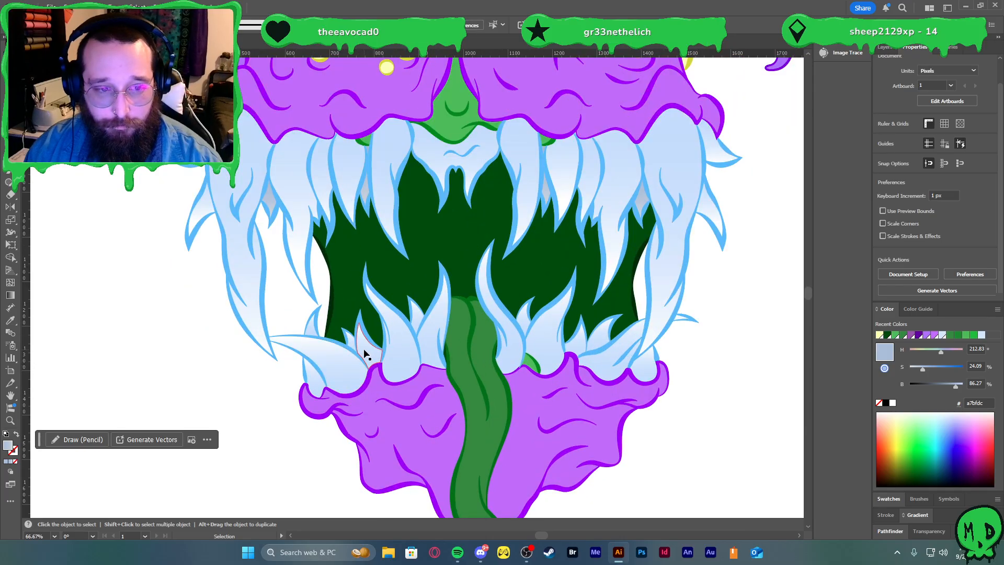
pyautogui.click(364, 354)
pyautogui.doubleClick(364, 354)
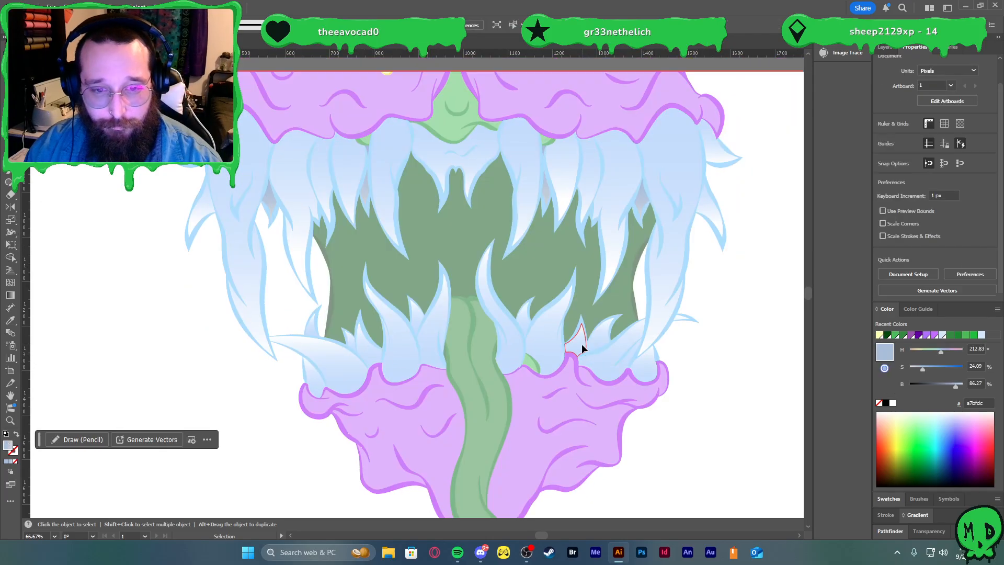
pyautogui.keyDown('shift'); pyautogui.click(369, 347); pyautogui.keyUp('shift')
pyautogui.press('i')
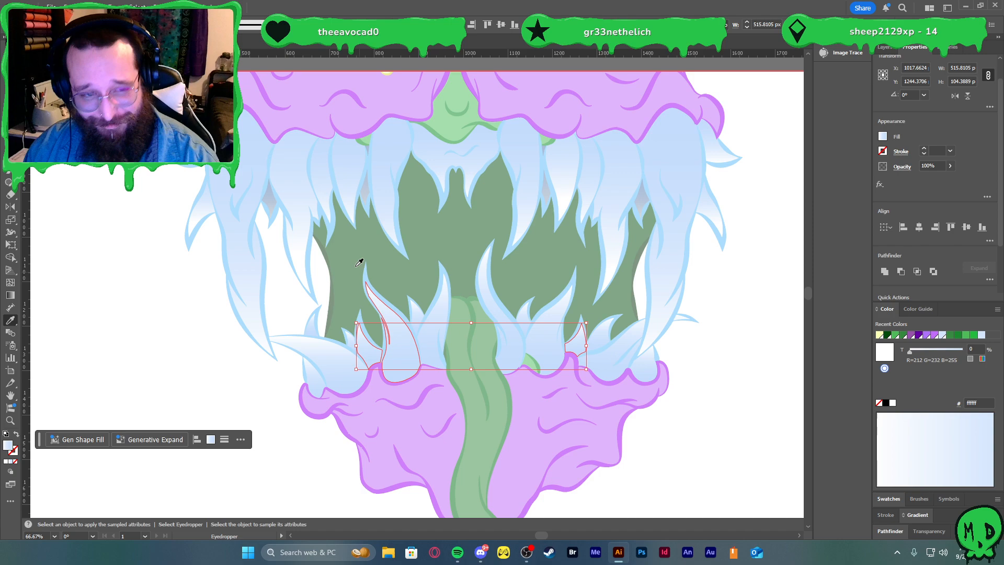
pyautogui.click(370, 186)
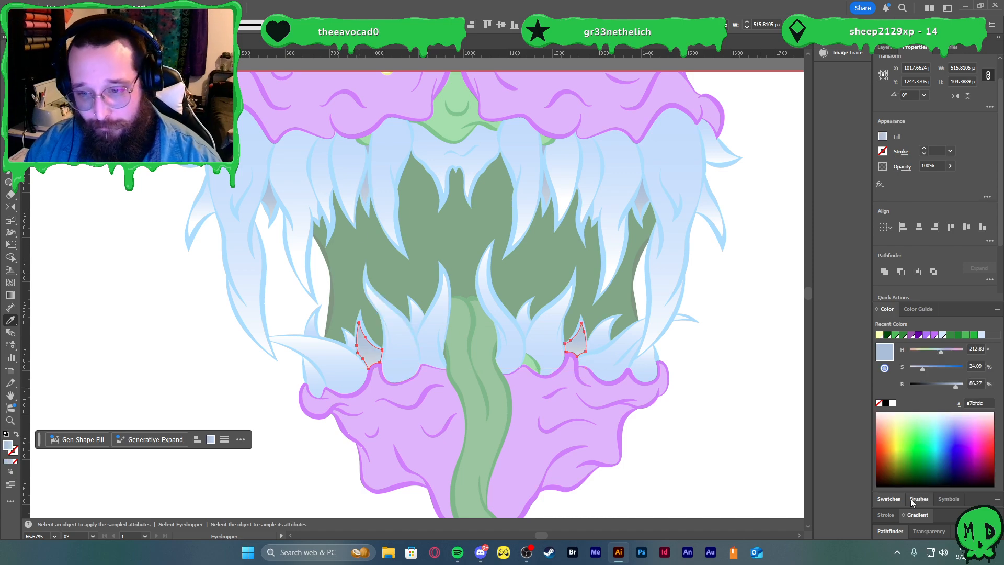
# - Reverse the gradient direction on the two darkened lower background teeth
pyautogui.click(917, 514)
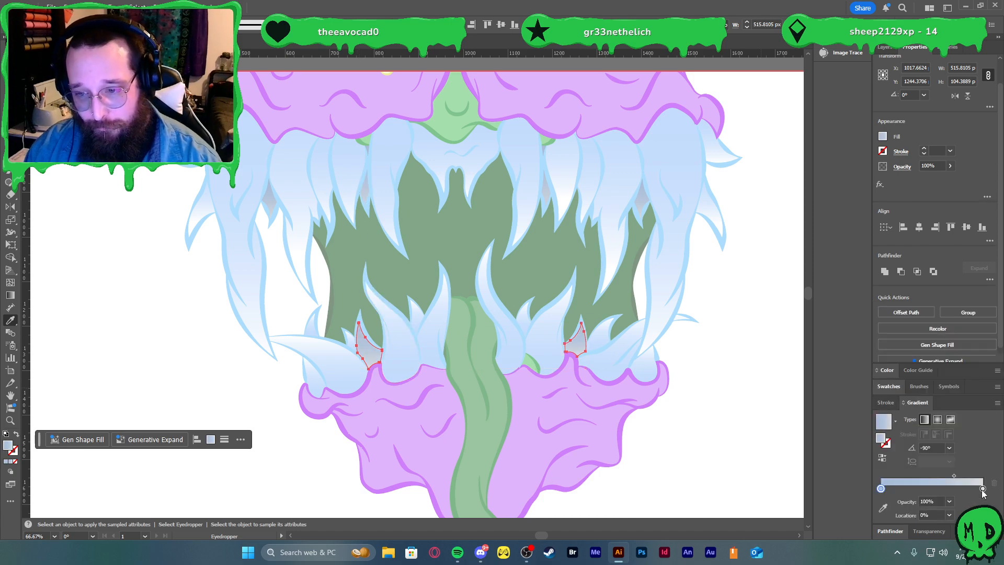
pyautogui.doubleClick(982, 488)
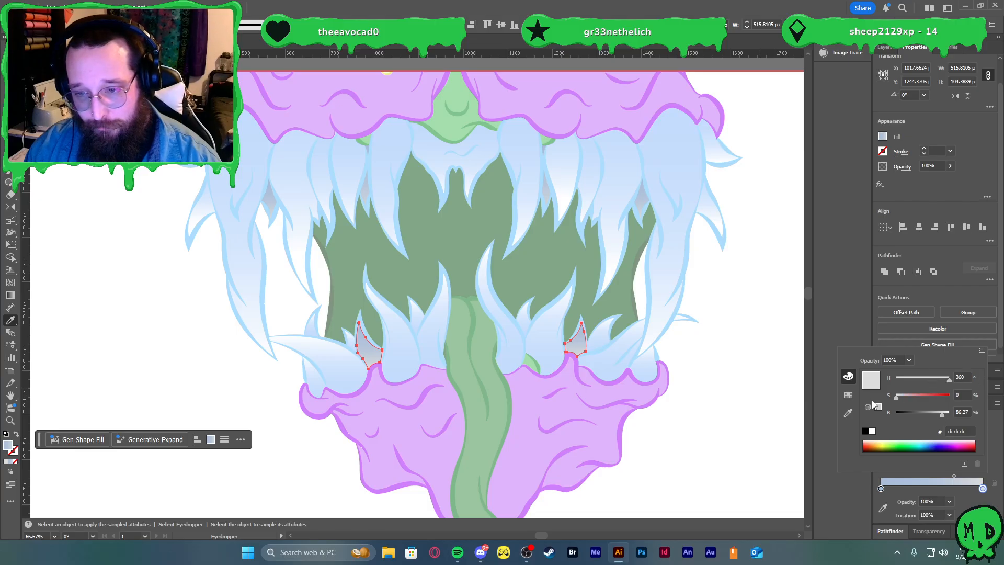
pyautogui.press('Escape')
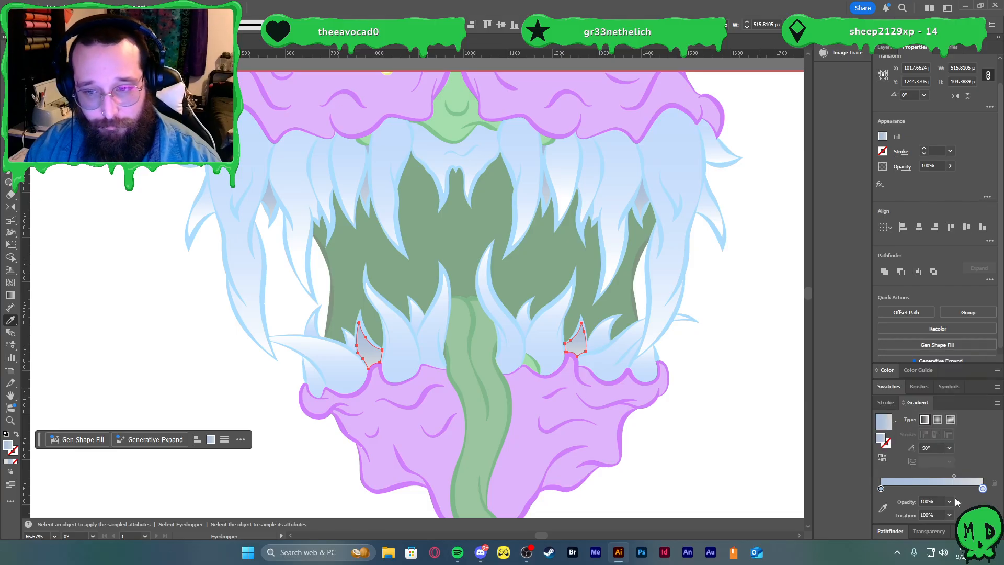
pyautogui.click(882, 460)
# - Sample the darkened teeth's gradient onto four more small background slivers in the lower jaw and lower their overall brightness with Recolor
pyautogui.click(609, 339)
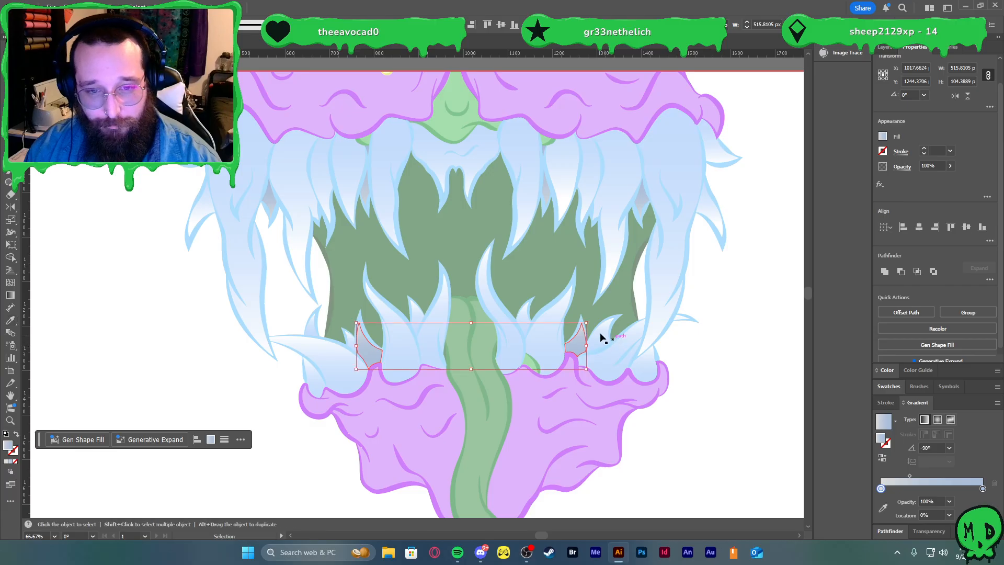
pyautogui.keyDown('ctrl'); pyautogui.click(596, 335); pyautogui.keyUp('ctrl')
pyautogui.keyDown('ctrl'); pyautogui.keyDown('shift'); pyautogui.click(528, 317); pyautogui.keyUp('shift'); pyautogui.keyUp('ctrl')
pyautogui.keyDown('shift'); pyautogui.click(417, 316); pyautogui.keyUp('shift')
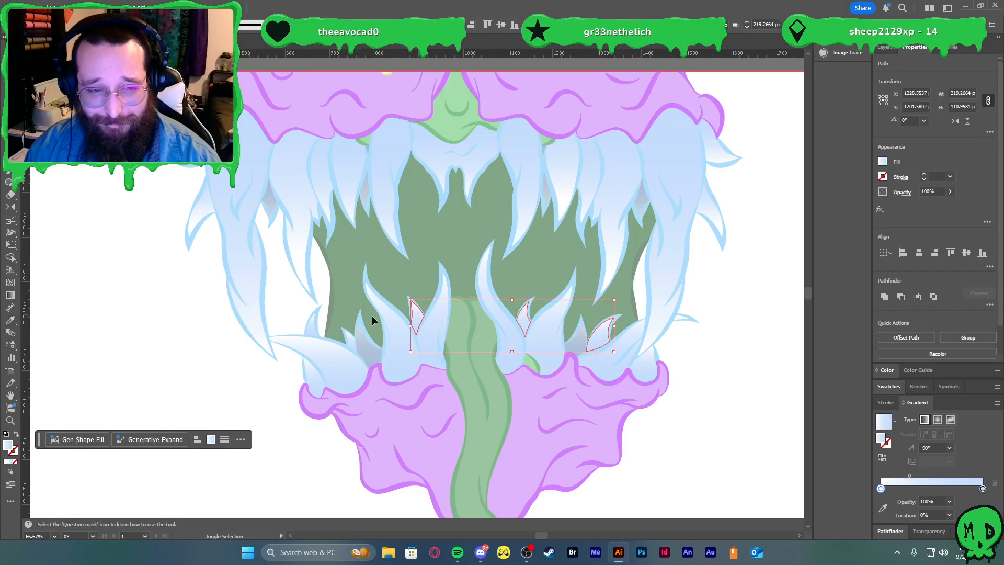
pyautogui.keyDown('shift'); pyautogui.click(348, 338); pyautogui.keyUp('shift')
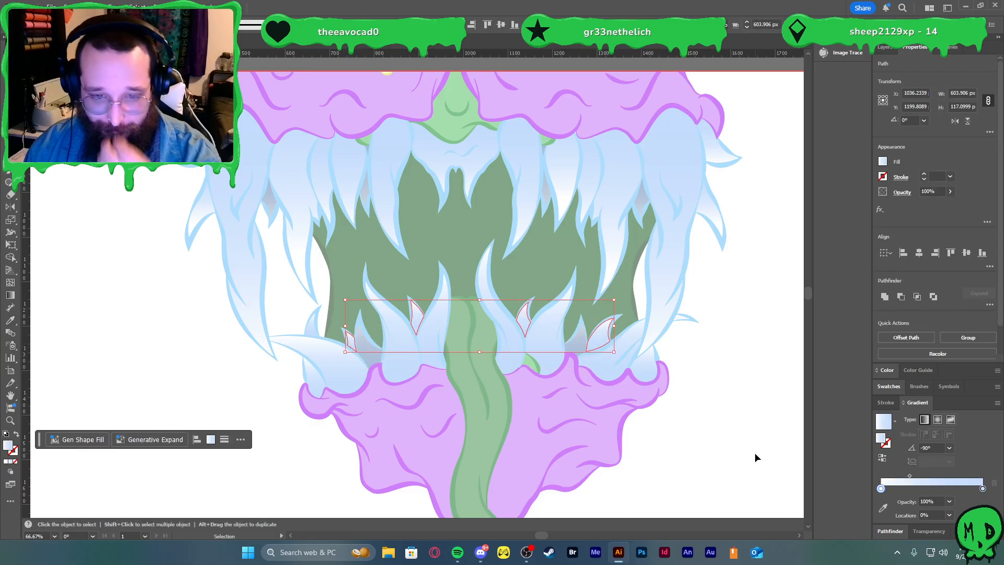
pyautogui.press('i')
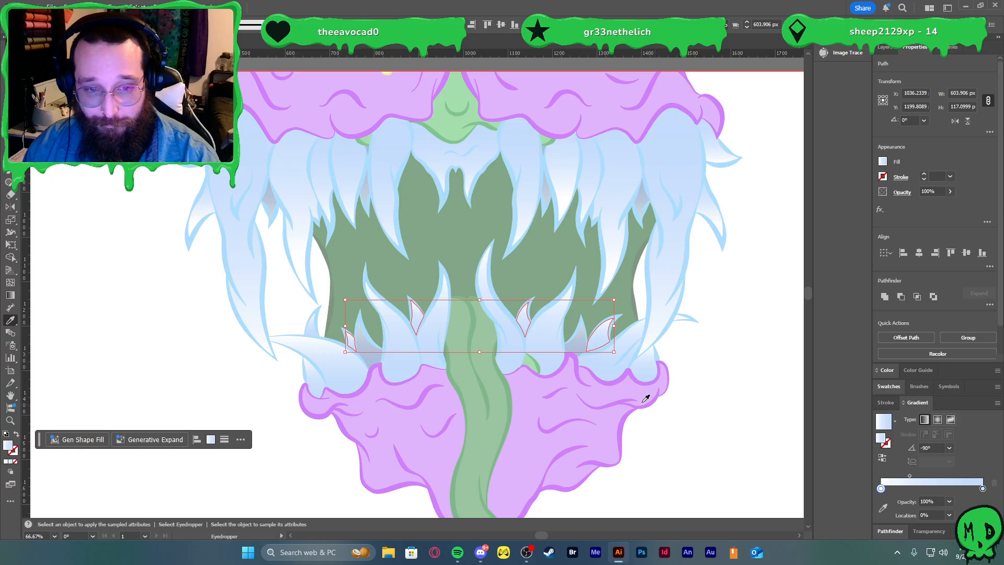
pyautogui.click(577, 342)
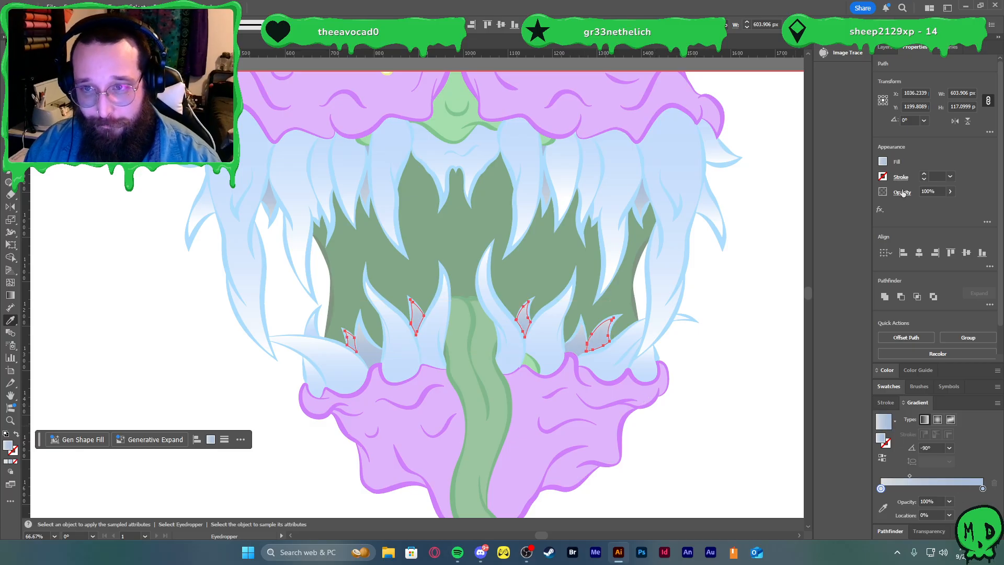
pyautogui.click(934, 353)
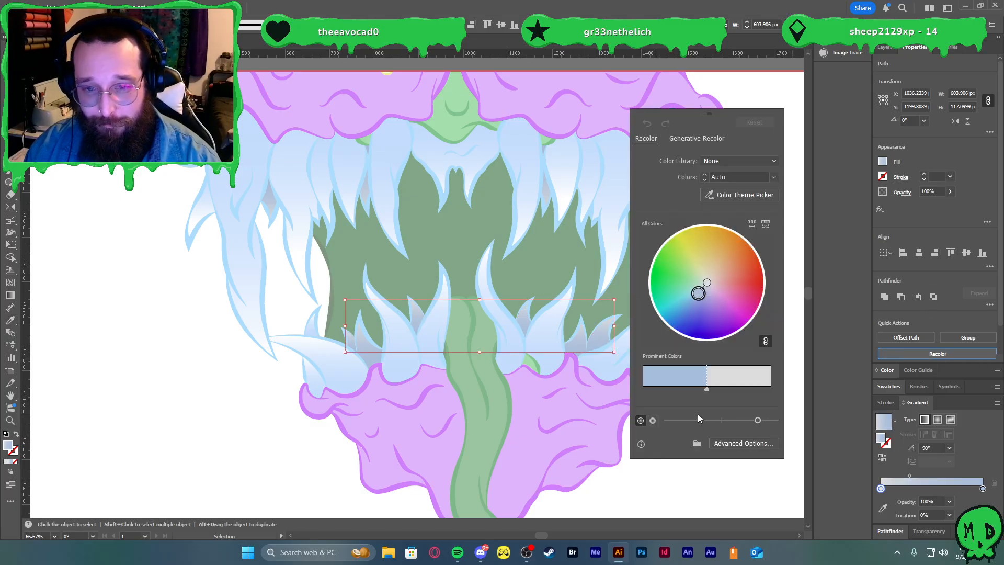
pyautogui.click(741, 420)
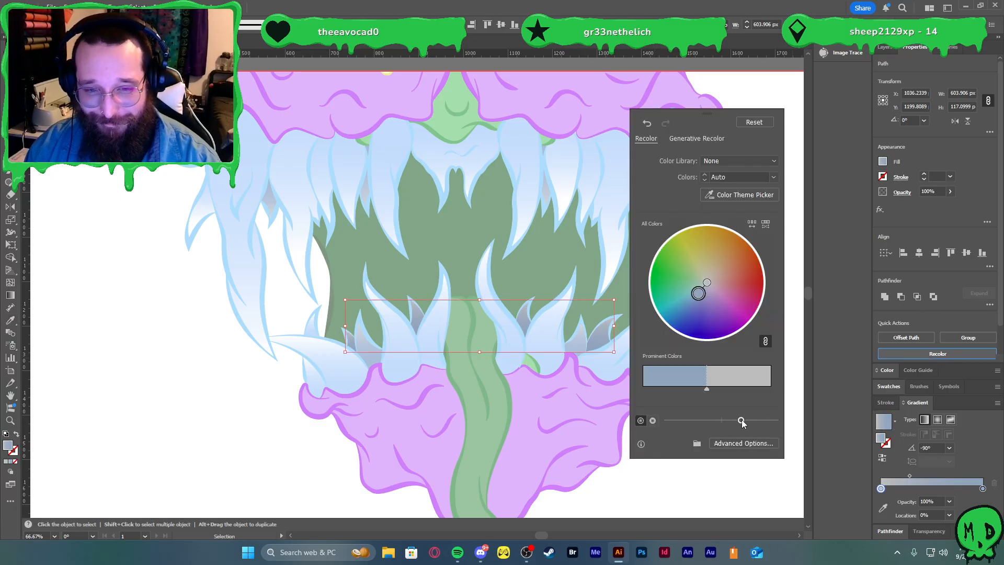
# - Redraw a vertical 90° gradient across the two slivers above and below the lower jaw's left fang, and exit isolation
pyautogui.click(311, 330)
pyautogui.keyDown('shift'); pyautogui.click(314, 386); pyautogui.keyUp('shift')
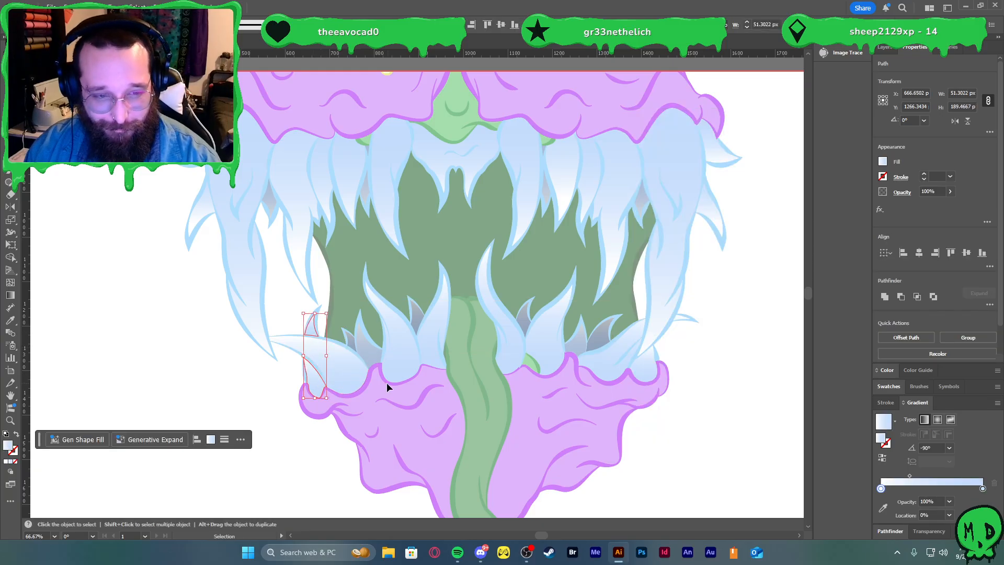
pyautogui.press('g')
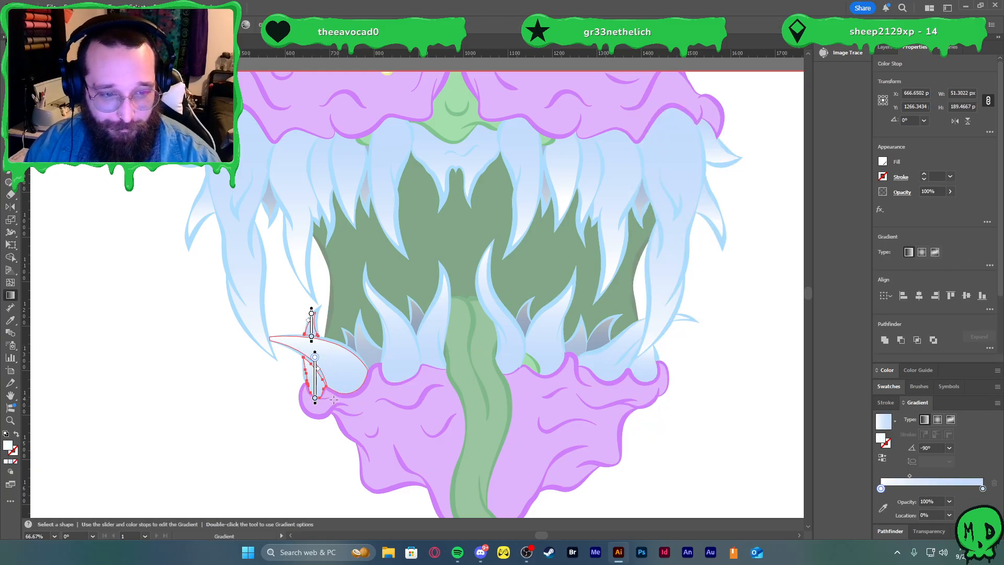
pyautogui.moveTo(313, 400)
pyautogui.mouseDown()
pyautogui.moveTo(313, 338)
pyautogui.moveTo(338, 376)
pyautogui.mouseUp()
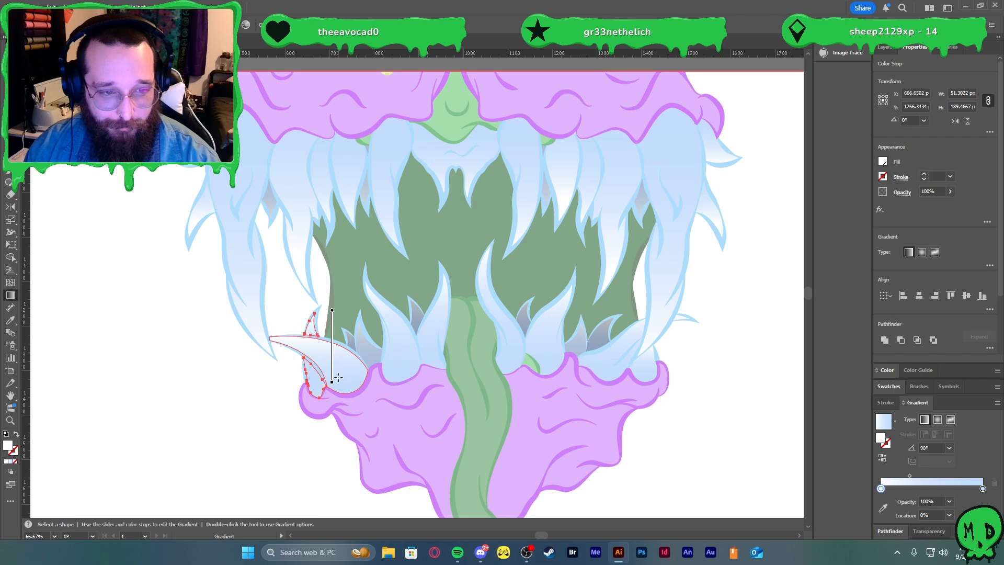
pyautogui.press('v')
pyautogui.click(644, 407)
pyautogui.doubleClick(720, 371)
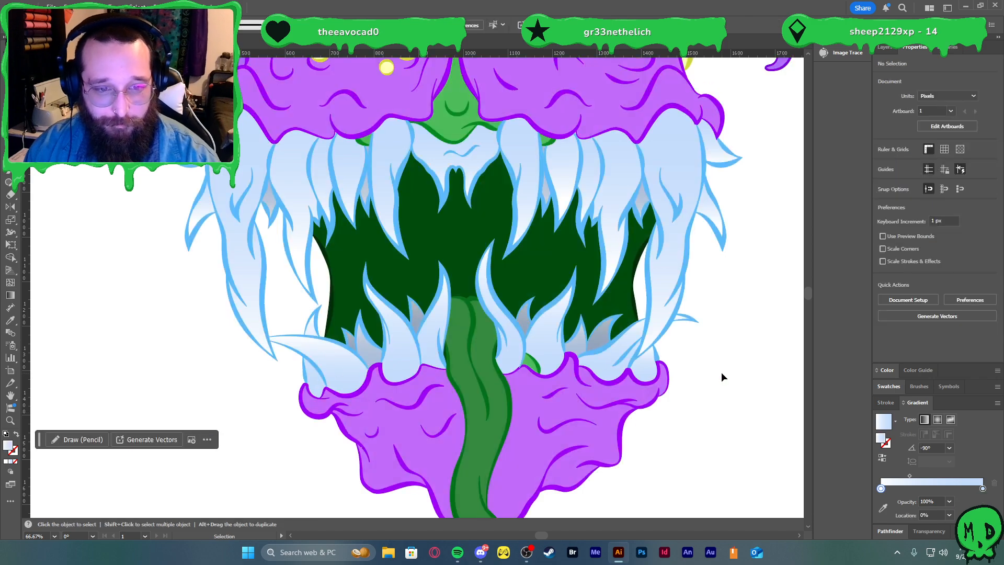
pyautogui.hotkey('ctrl', '0')
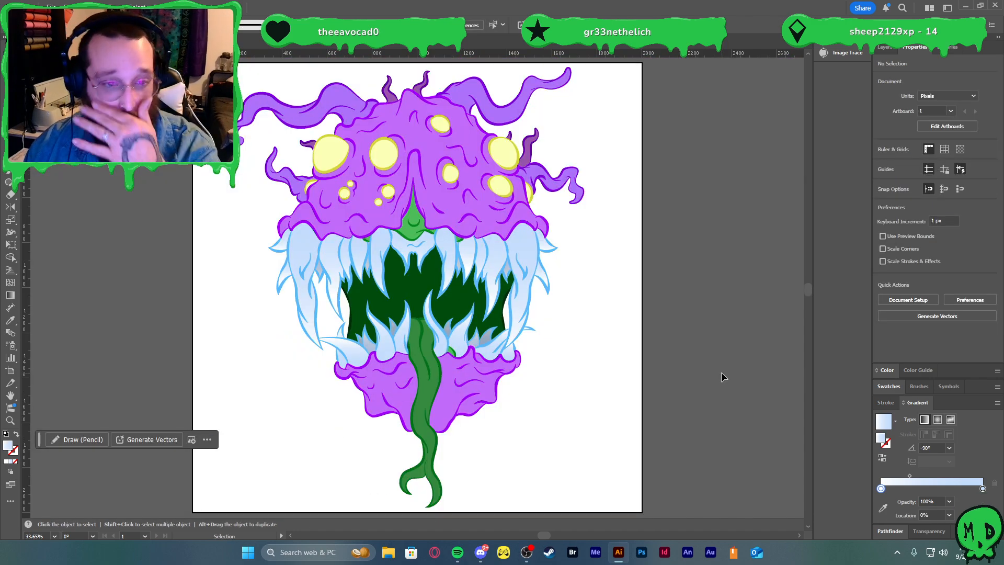
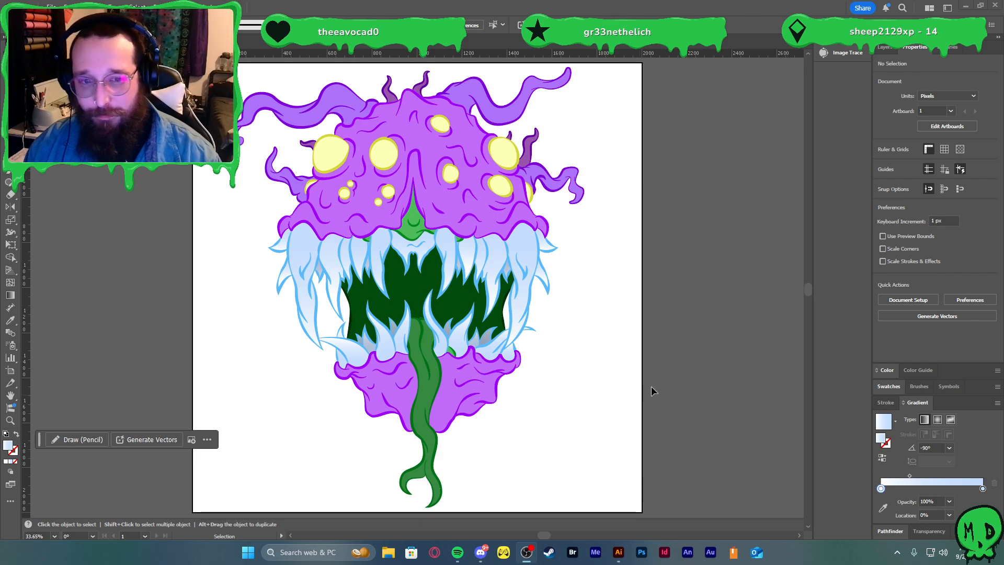
# - Isolate the purple head group and combine the two lower jaw halves into one compound path
pyautogui.click(455, 388)
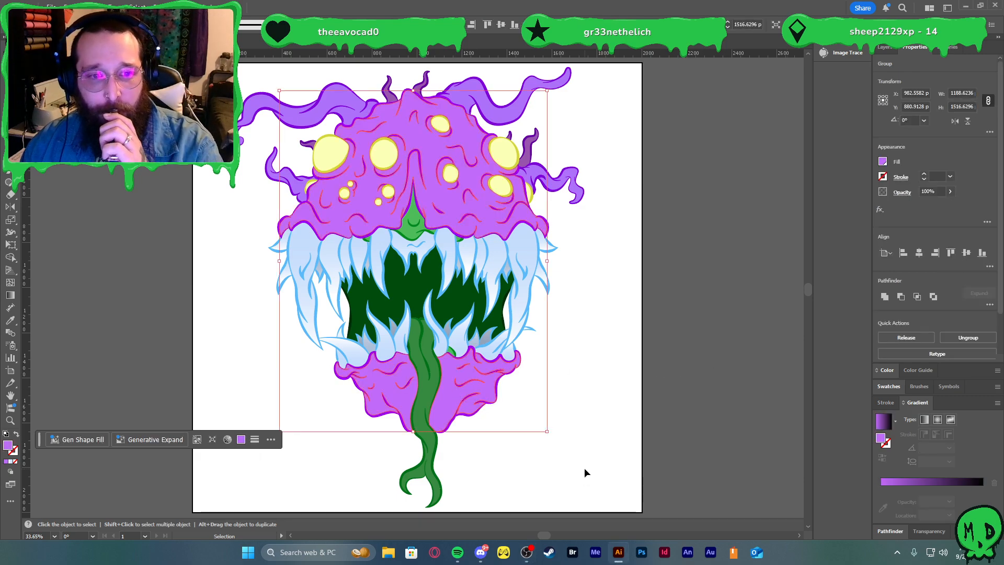
pyautogui.doubleClick(454, 395)
pyautogui.click(453, 398)
pyautogui.keyDown('shift'); pyautogui.click(400, 397); pyautogui.keyUp('shift')
pyautogui.hotkey('ctrl', '8')
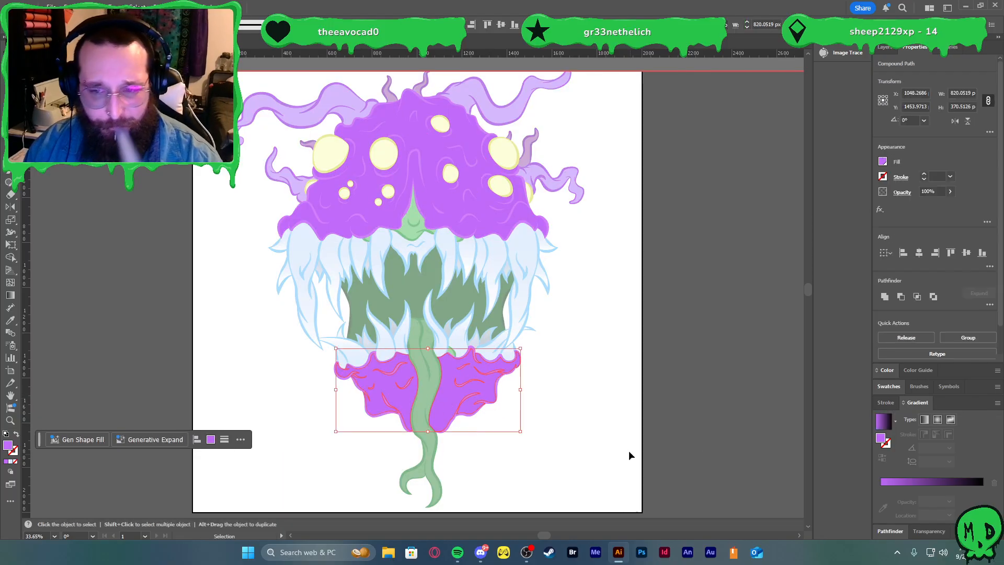
# - Fill the lower jaw with a linear gradient whose end stop uses the purple swatch at 36% tint
pyautogui.click(884, 423)
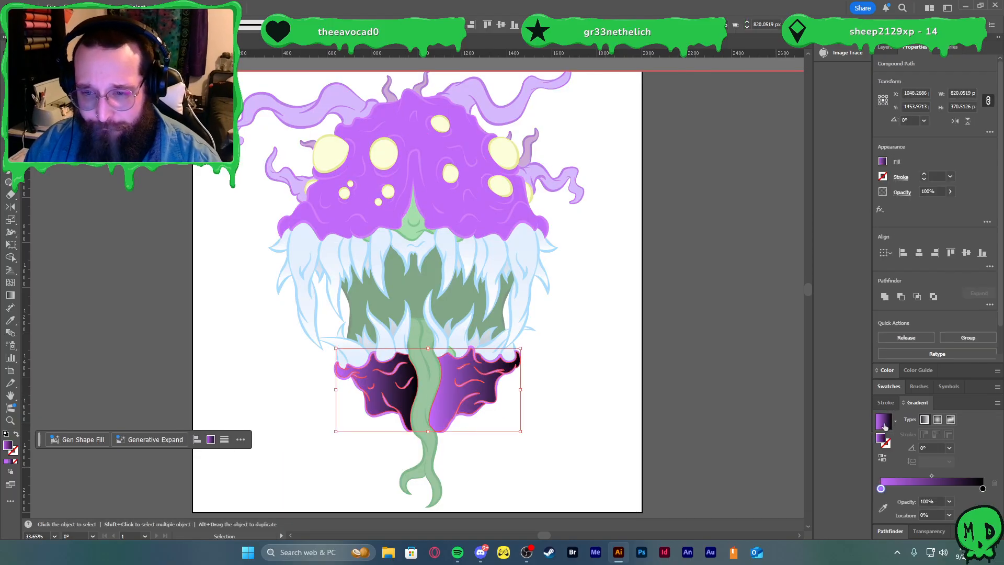
pyautogui.doubleClick(982, 488)
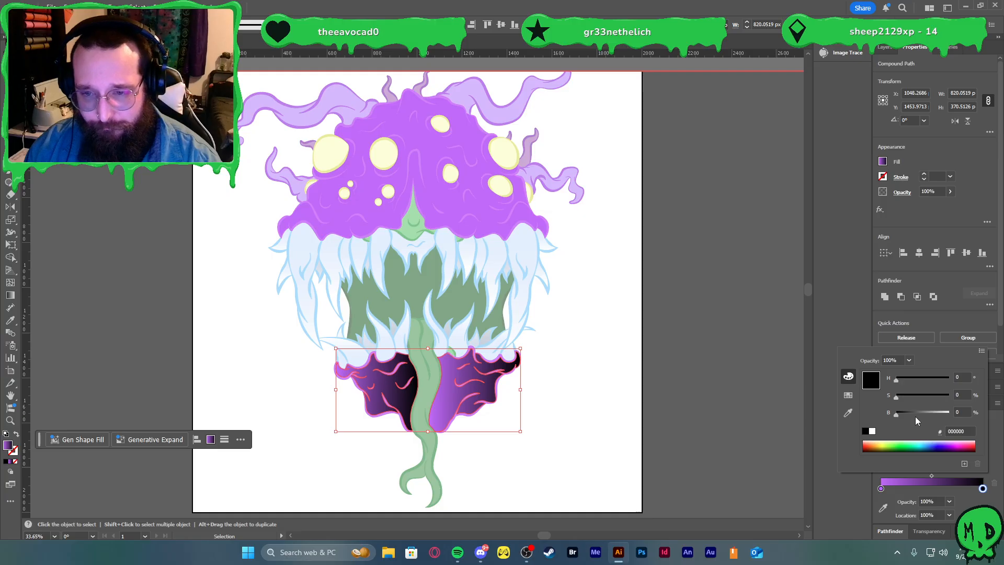
pyautogui.click(847, 394)
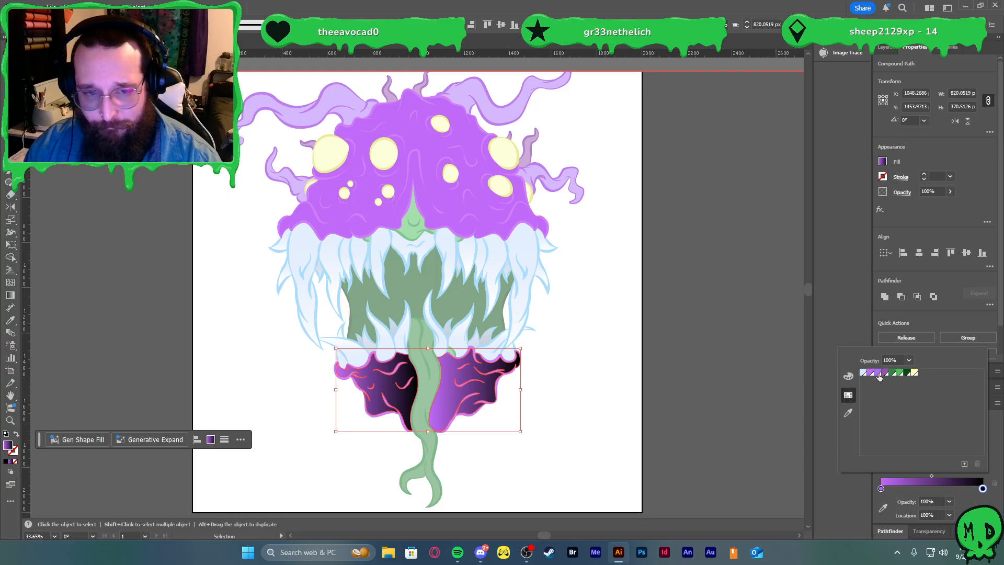
pyautogui.click(878, 373)
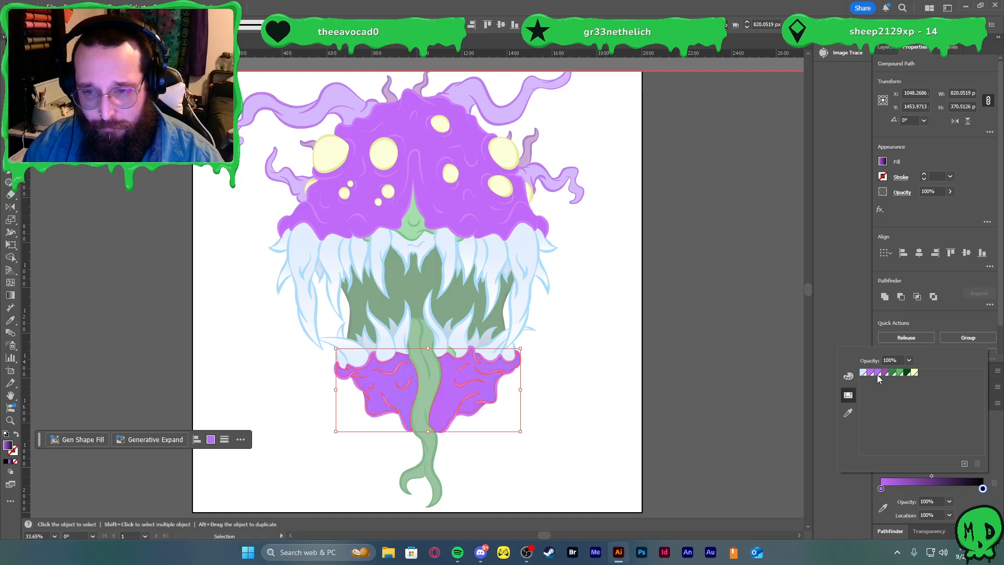
pyautogui.click(848, 380)
pyautogui.moveTo(928, 377); pyautogui.dragTo(914, 382)
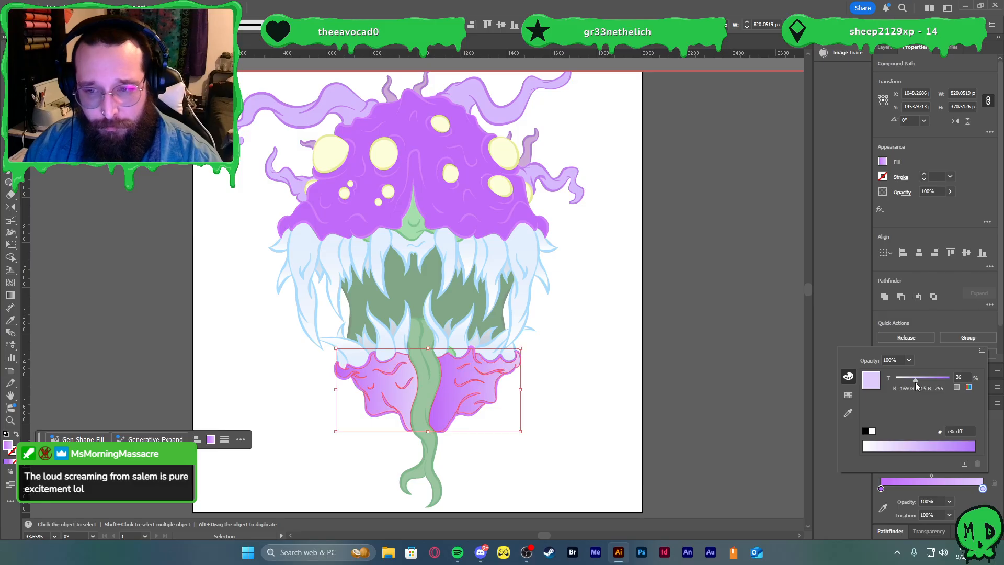
pyautogui.click(996, 462)
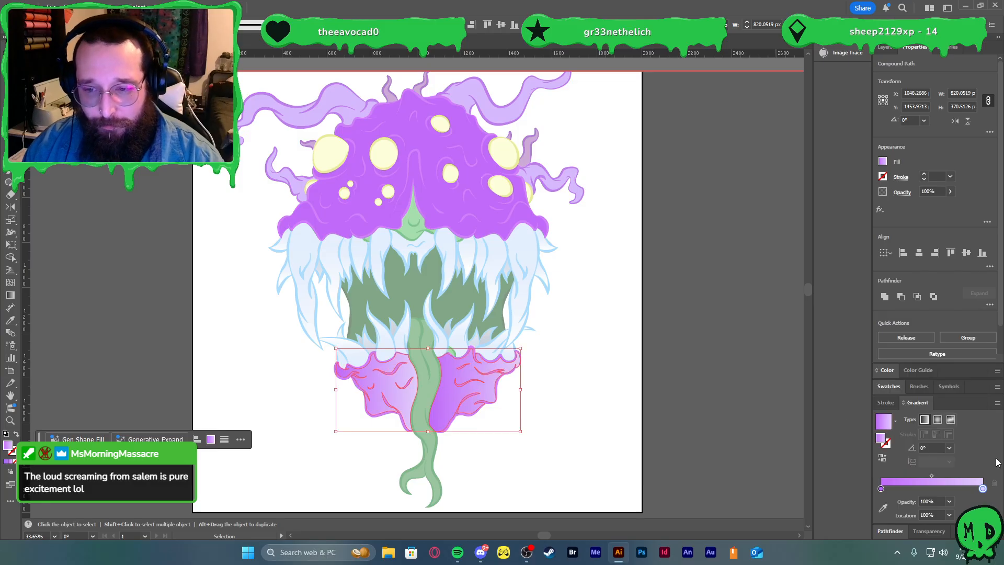
# - Set the lower jaw's gradient angle to -90° and reverse its direction
pyautogui.click(949, 448)
pyautogui.click(965, 393)
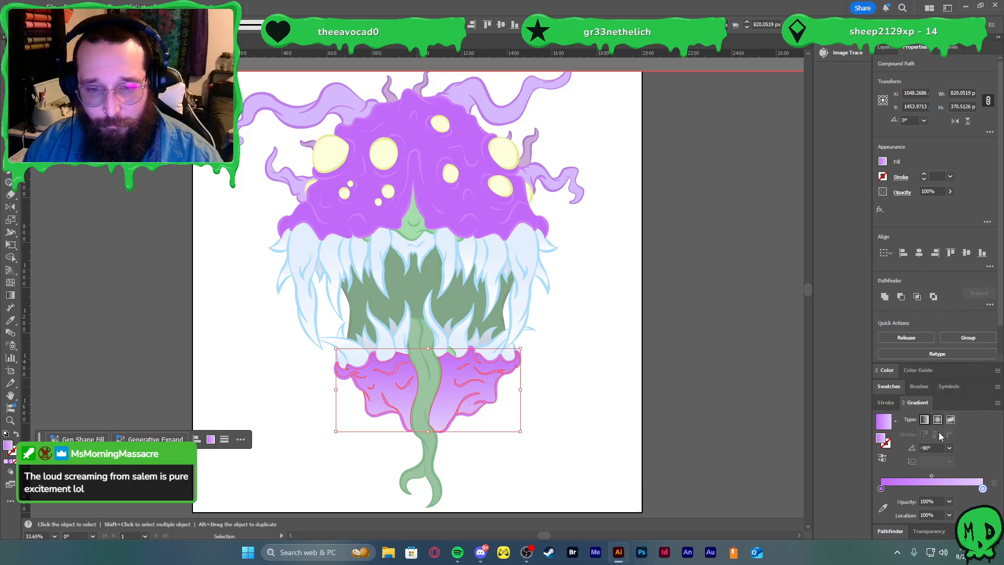
pyautogui.click(882, 458)
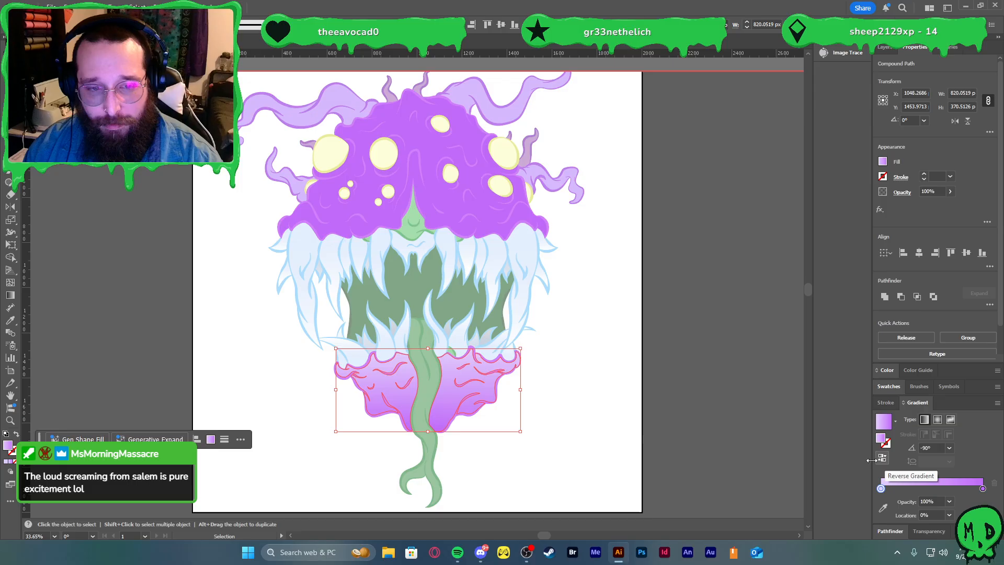
pyautogui.click(595, 399)
# - Apply the lower jaw's purple gradient to the upper head shape at a -90° angle, and exit isolation
pyautogui.press('a')
pyautogui.hscroll(-2, 608, 407)
pyautogui.press('v')
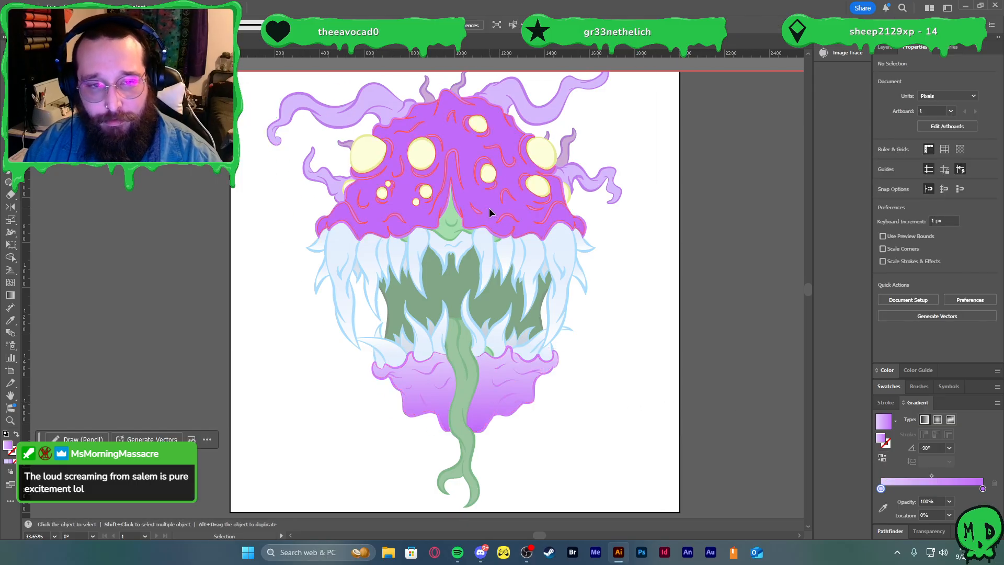
pyautogui.click(488, 208)
pyautogui.press('.')
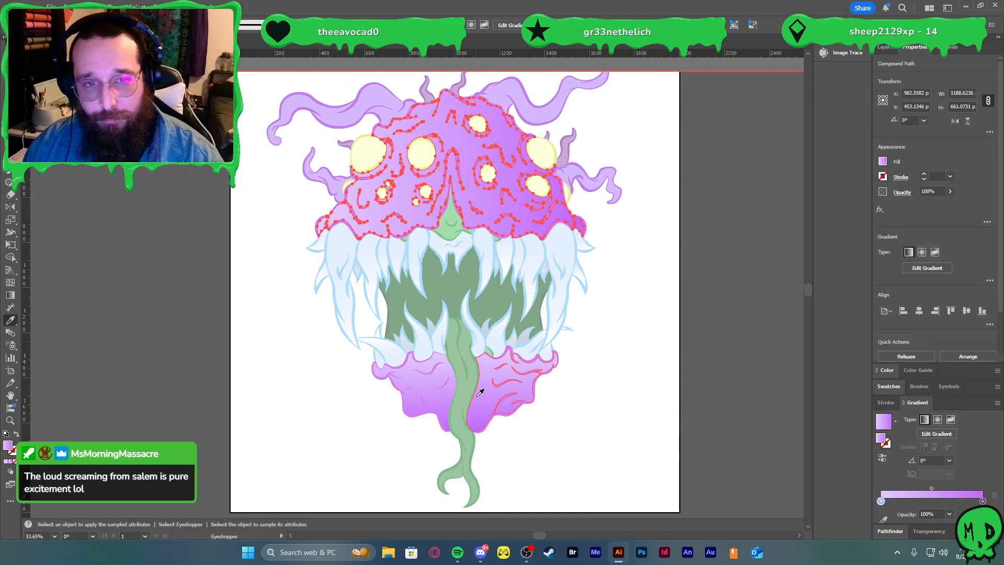
pyautogui.click(949, 448)
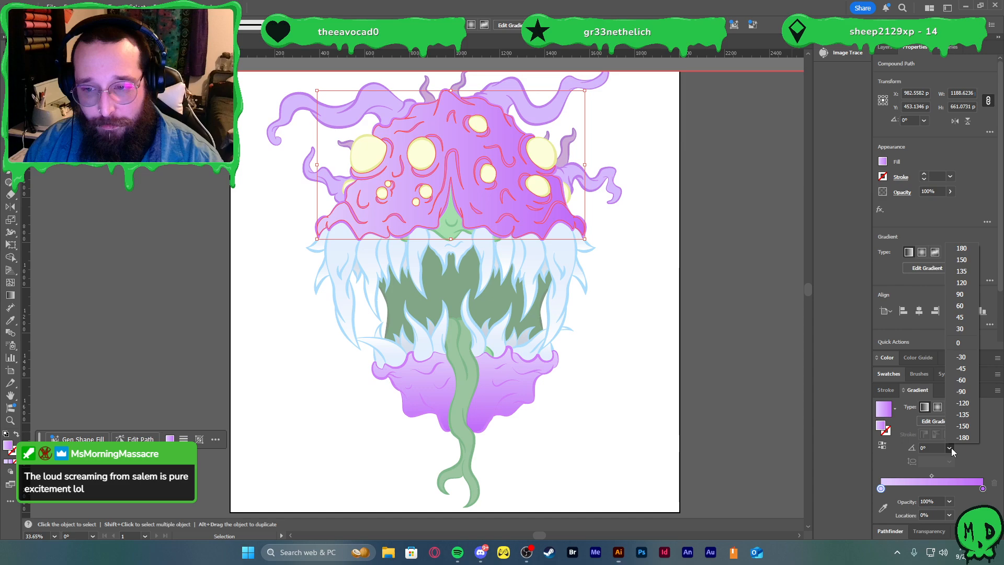
pyautogui.click(970, 391)
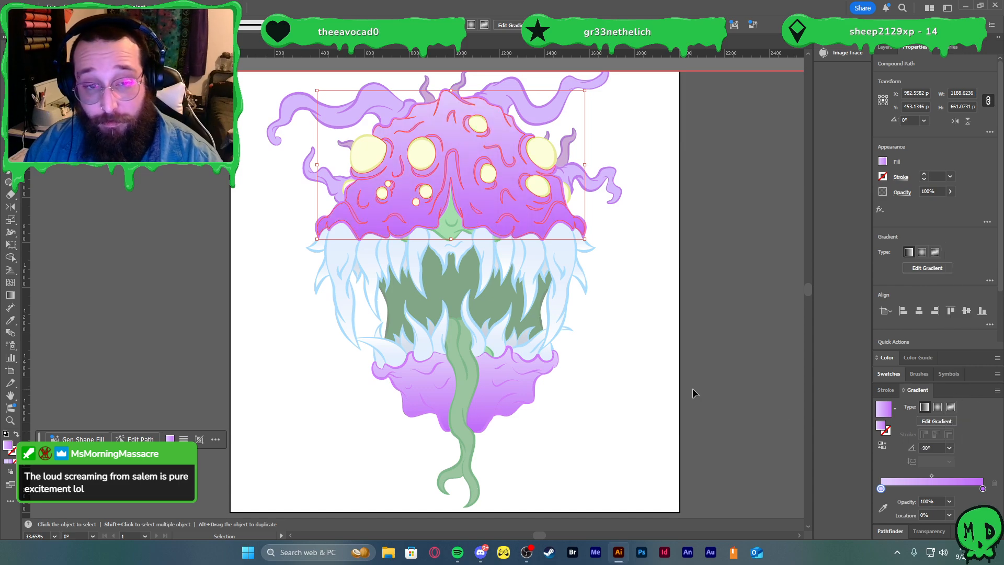
pyautogui.doubleClick(635, 323)
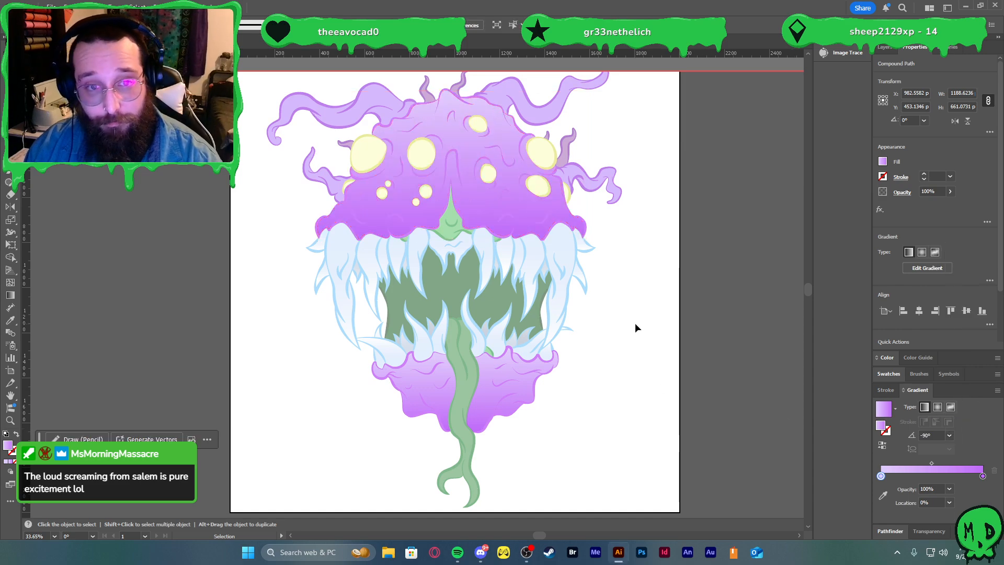
pyautogui.hscroll(-1, 662, 369)
pyautogui.hscroll(-1, 664, 373)
# - Isolate the purple group and move the lower jaw's gradient midpoint to about 27%
pyautogui.press('v')
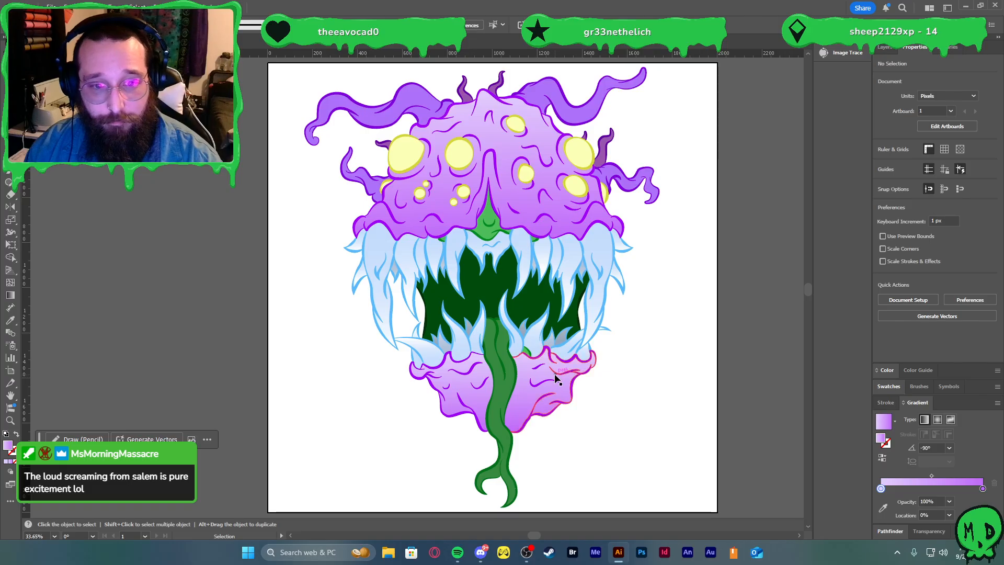
pyautogui.click(534, 391)
pyautogui.doubleClick(533, 391)
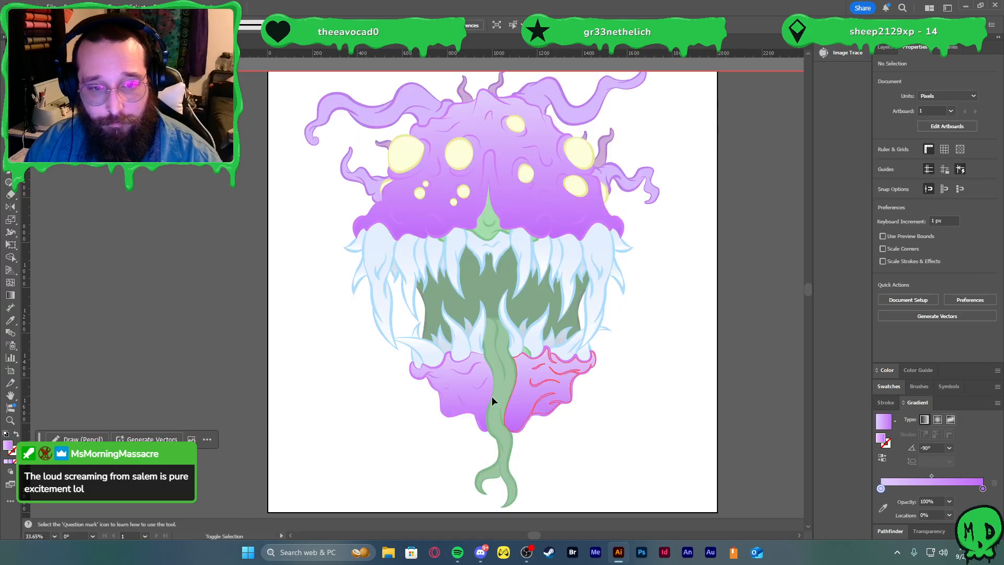
pyautogui.click(490, 398)
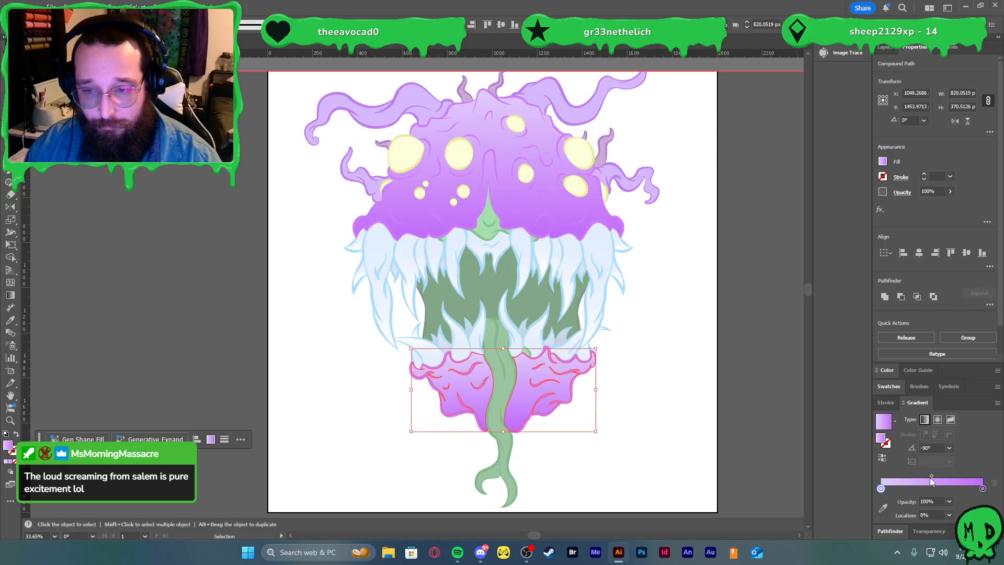
pyautogui.moveTo(930, 476); pyautogui.dragTo(908, 473)
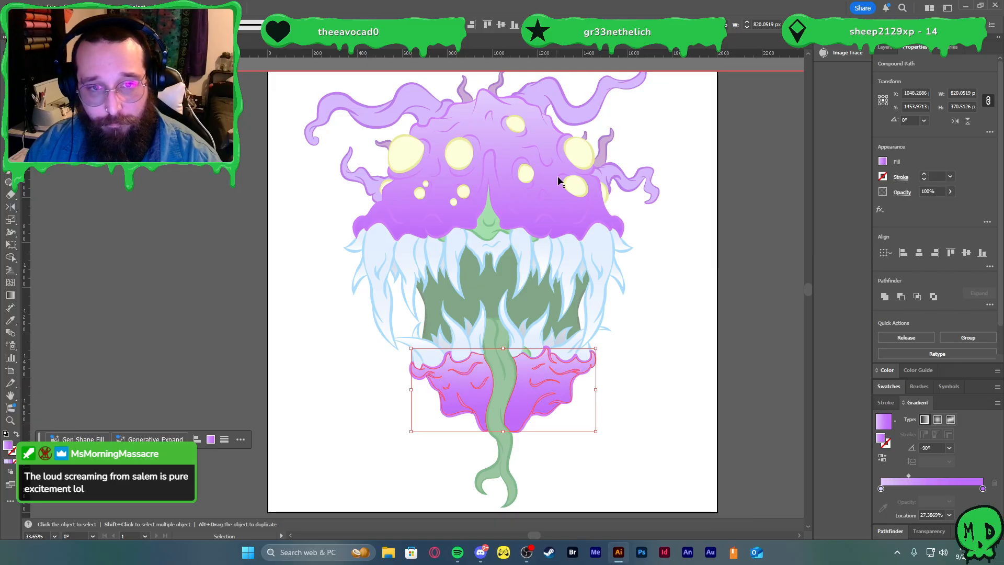
# - Move the upper head's gradient midpoint to about 33% and exit isolation
pyautogui.click(559, 209)
pyautogui.moveTo(933, 475); pyautogui.dragTo(915, 478)
pyautogui.doubleClick(699, 366)
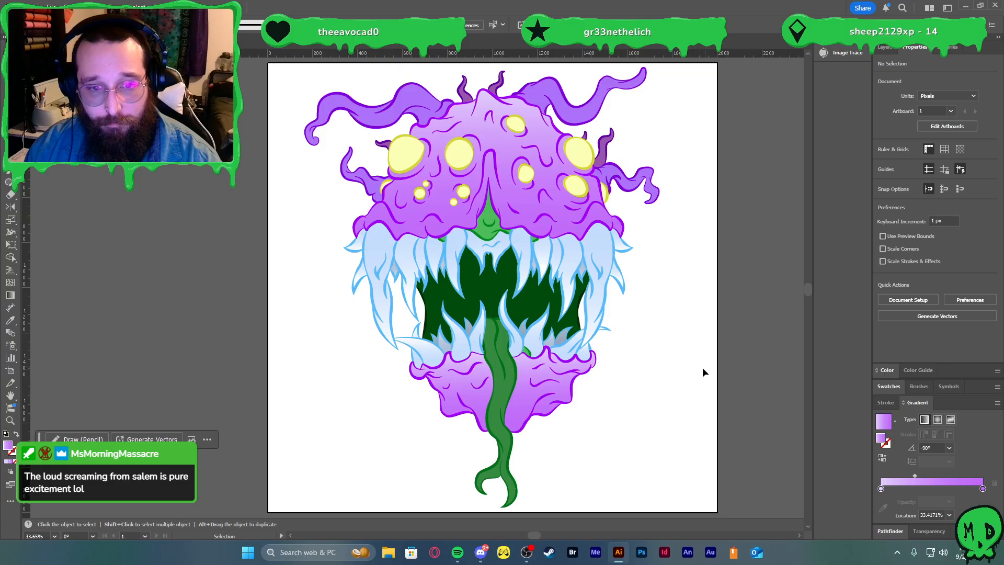
pyautogui.click(520, 392)
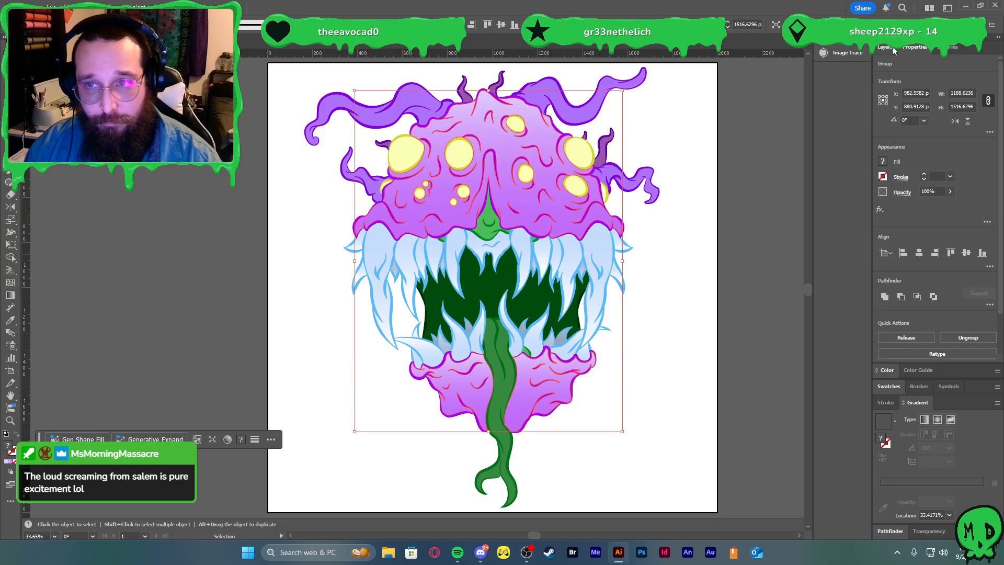
pyautogui.scroll(-2, 941, 345)
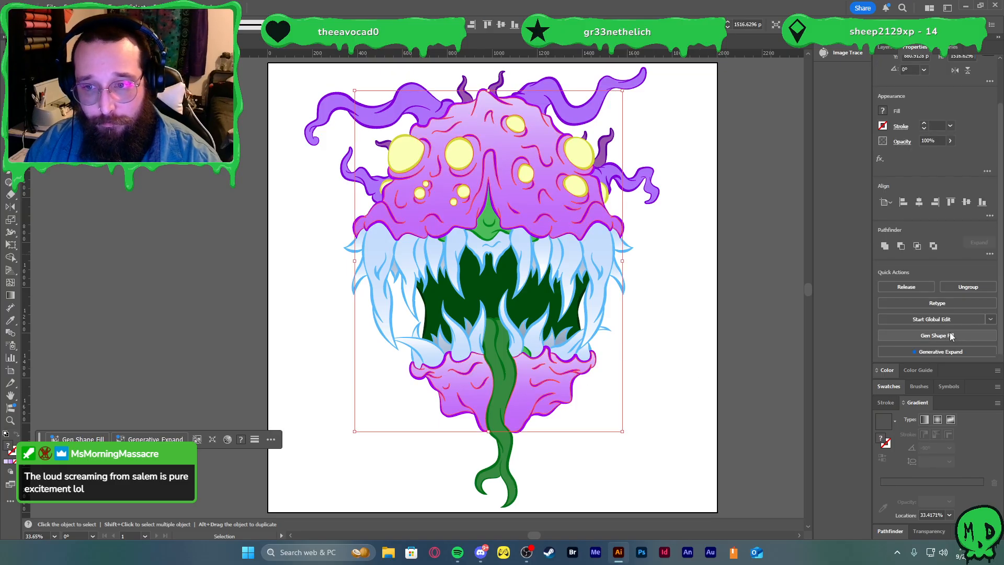
pyautogui.doubleClick(559, 388)
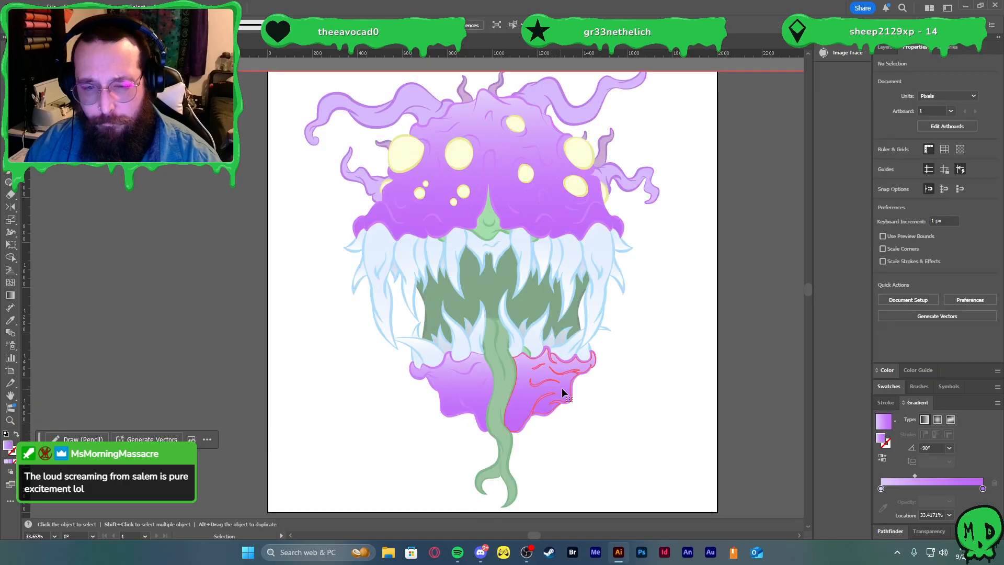
pyautogui.press('Escape')
pyautogui.keyDown('shift'); pyautogui.click(535, 209); pyautogui.keyUp('shift')
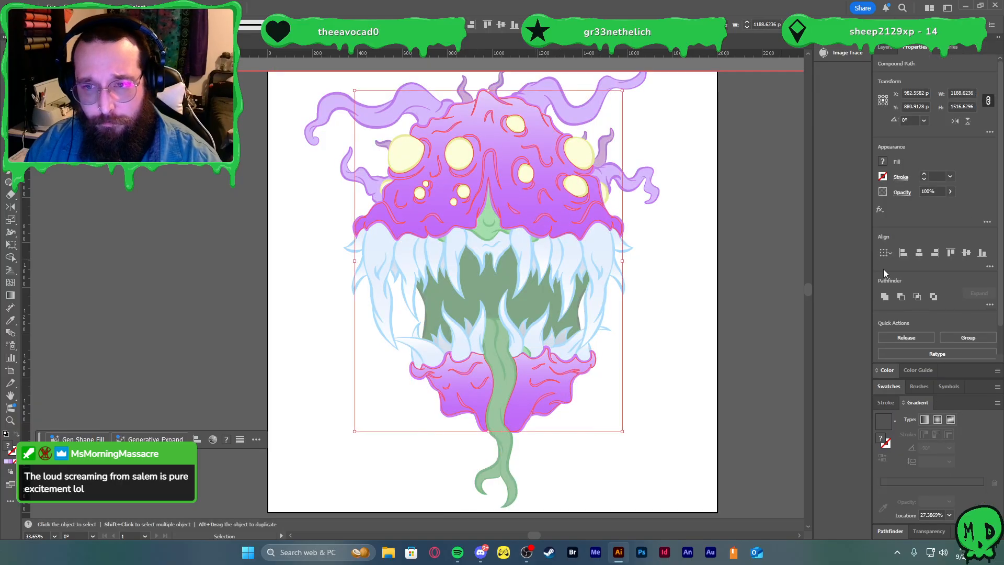
pyautogui.keyDown('shift'); pyautogui.click(571, 220); pyautogui.keyUp('shift')
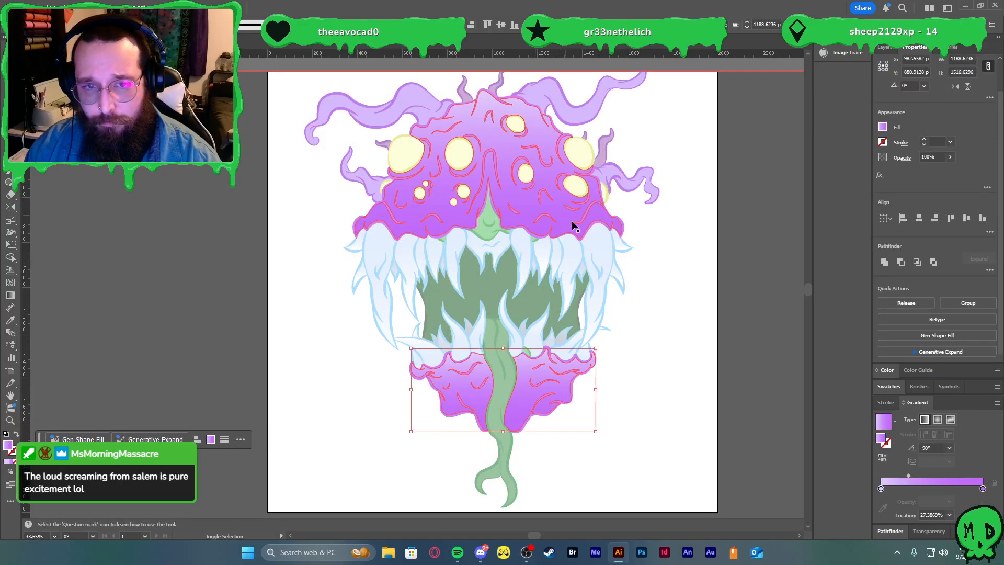
pyautogui.click(717, 389)
pyautogui.click(551, 385)
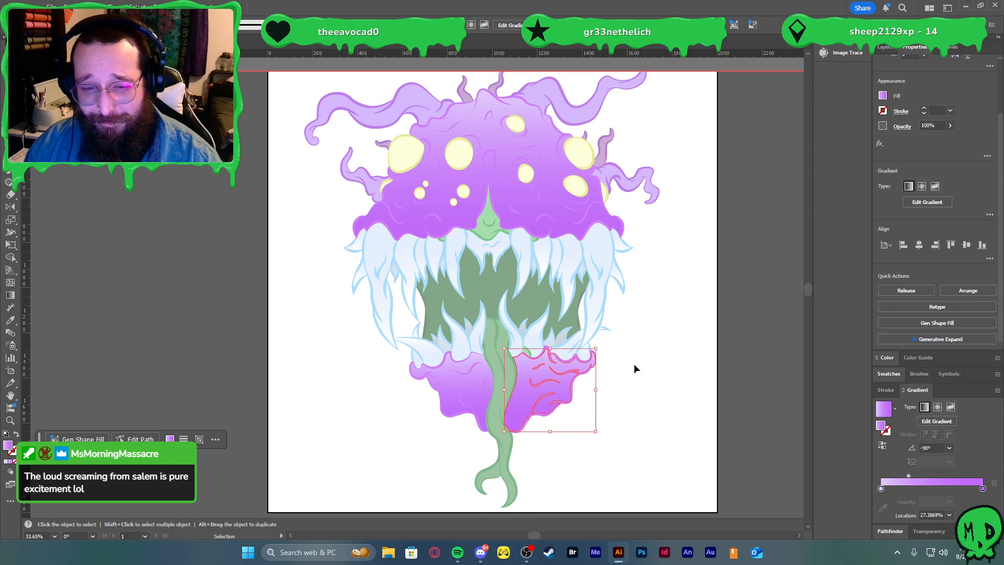
pyautogui.hotkey('ctrl', 'z')
# - Recolor the right half of the lower jaw by slightly lowering the brightness of its purple gradient, and exit isolation
pyautogui.click(527, 400)
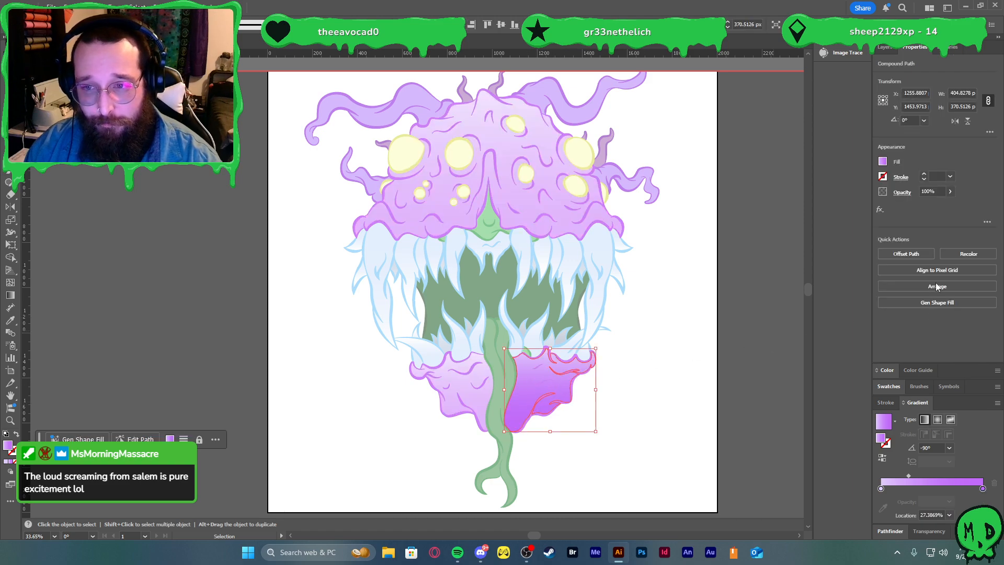
pyautogui.click(968, 254)
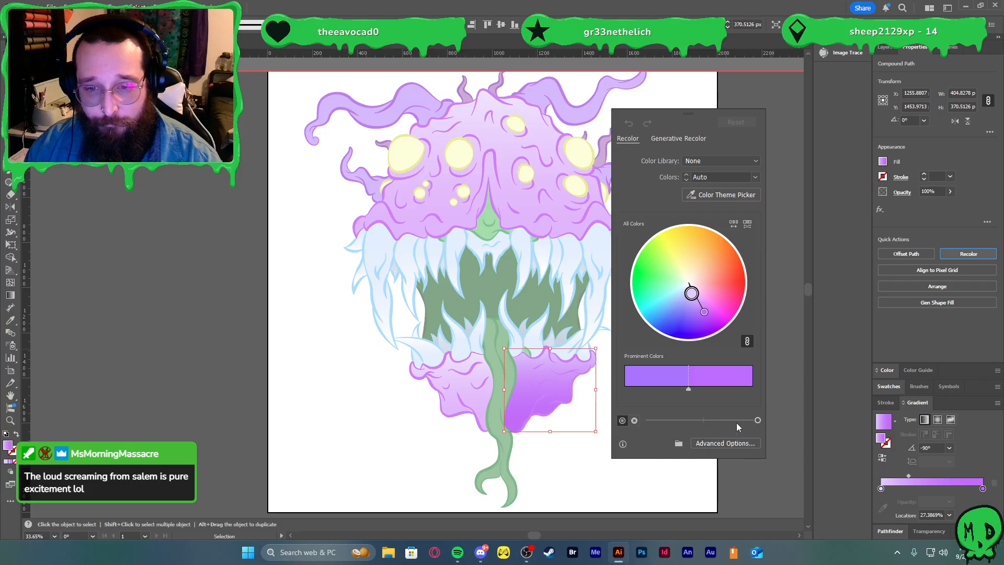
pyautogui.moveTo(738, 421); pyautogui.dragTo(747, 420)
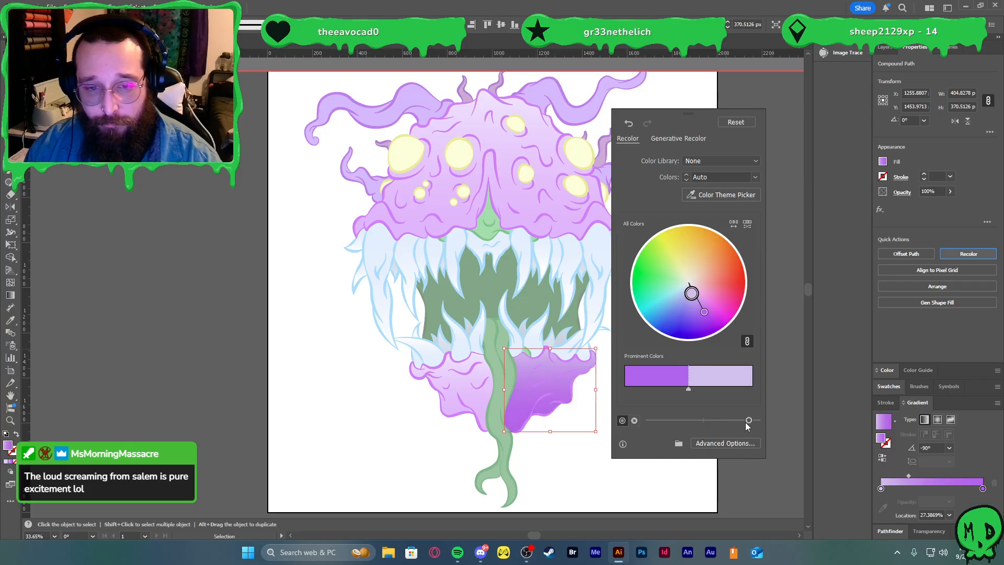
pyautogui.click(573, 475)
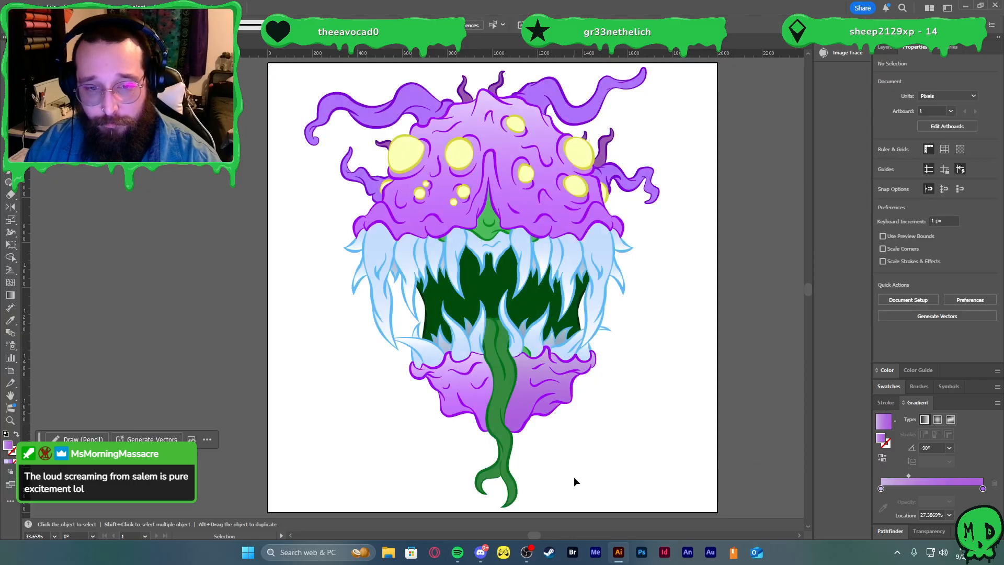
# - Isolate the purple group and copy the right jaw half's darkened gradient onto the left jaw half with the Eyedropper
pyautogui.doubleClick(473, 391)
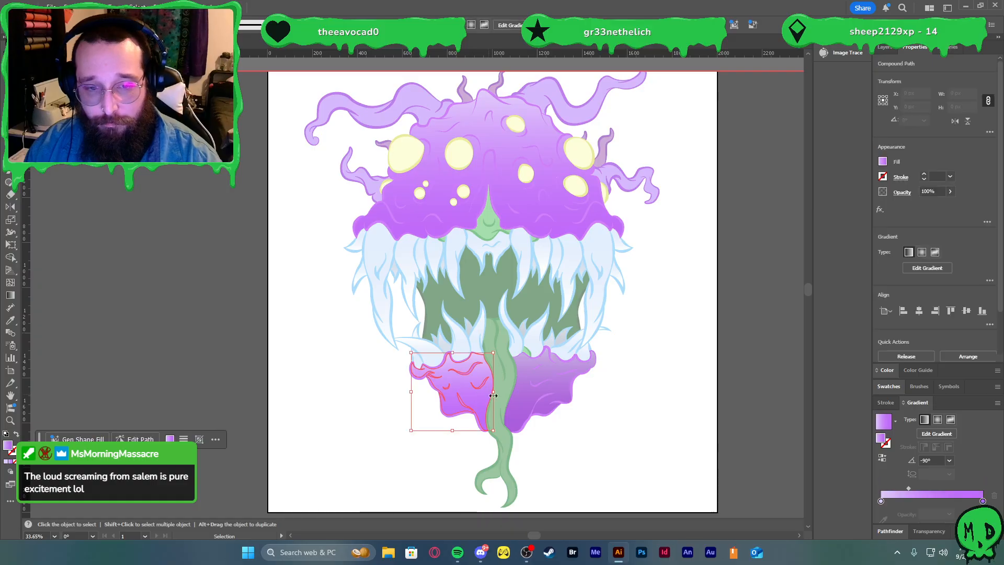
pyautogui.press('i')
pyautogui.click(525, 394)
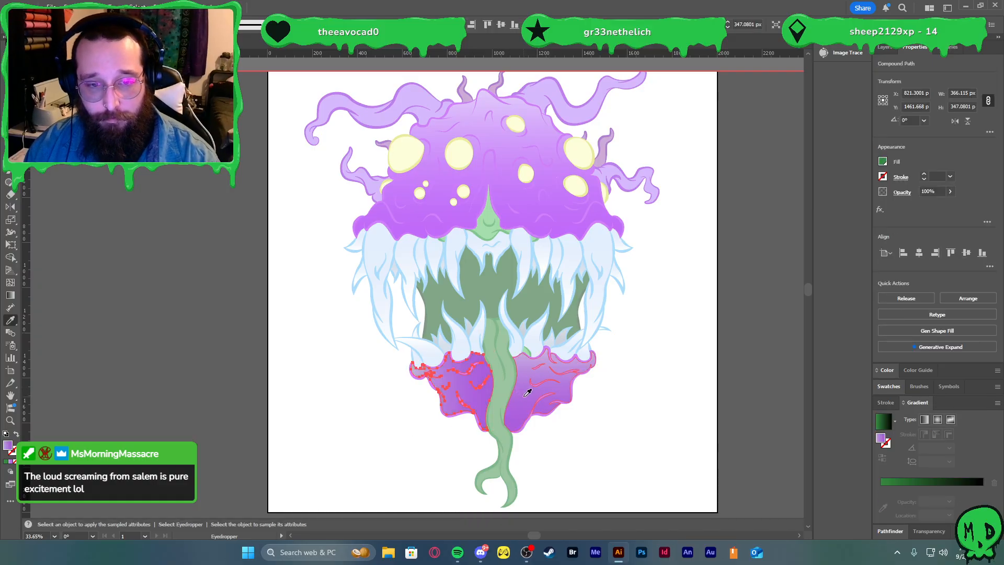
# - Sample the right jaw half's darkened purple gradient onto the upper head shape with the Eyedropper, and exit isolation
pyautogui.press('v')
pyautogui.click(517, 212)
pyautogui.press('i')
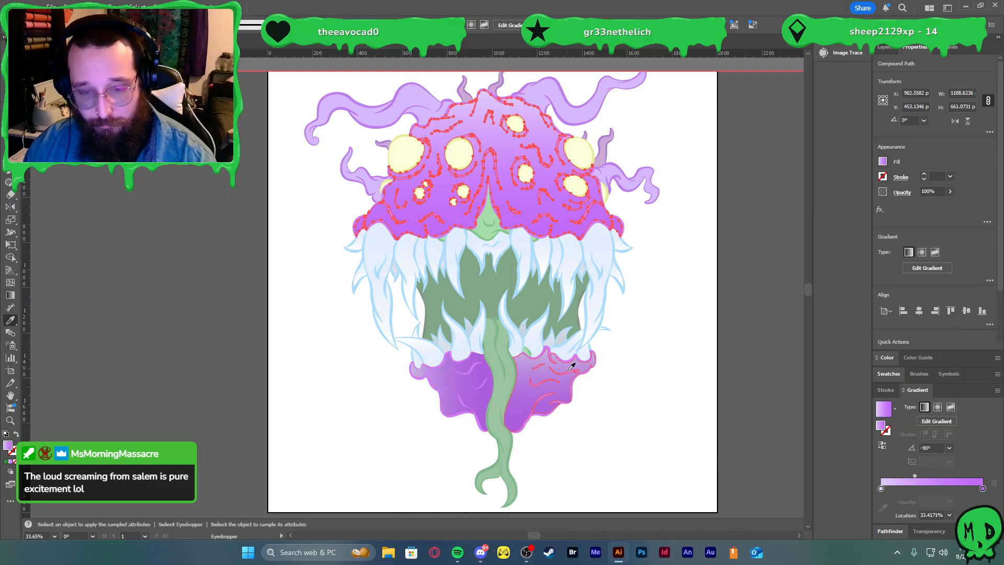
pyautogui.click(529, 403)
pyautogui.press('v')
pyautogui.doubleClick(738, 389)
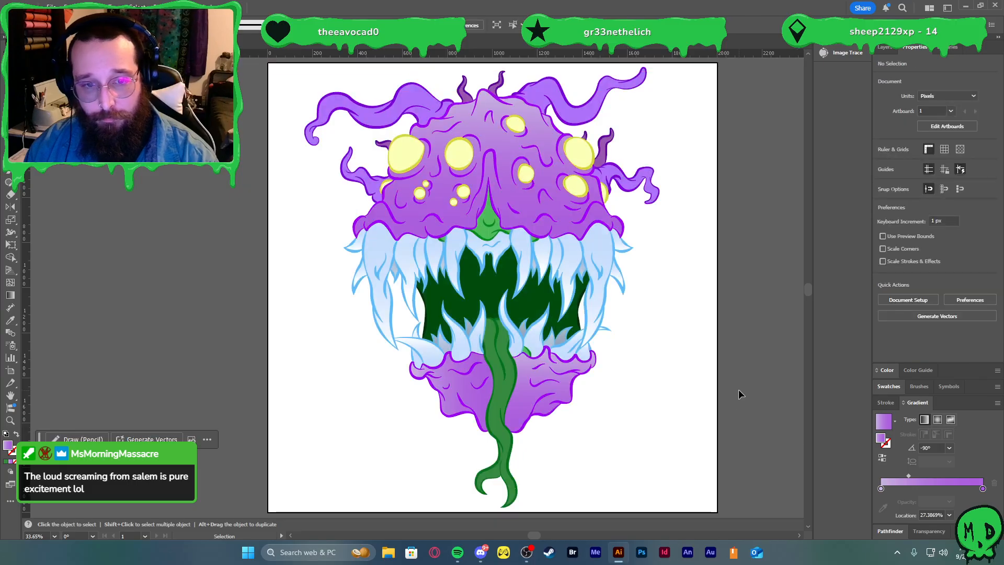
# - Isolate the purple group, set the left jaw half's gradient angle to -90°, and exit isolation
pyautogui.doubleClick(474, 396)
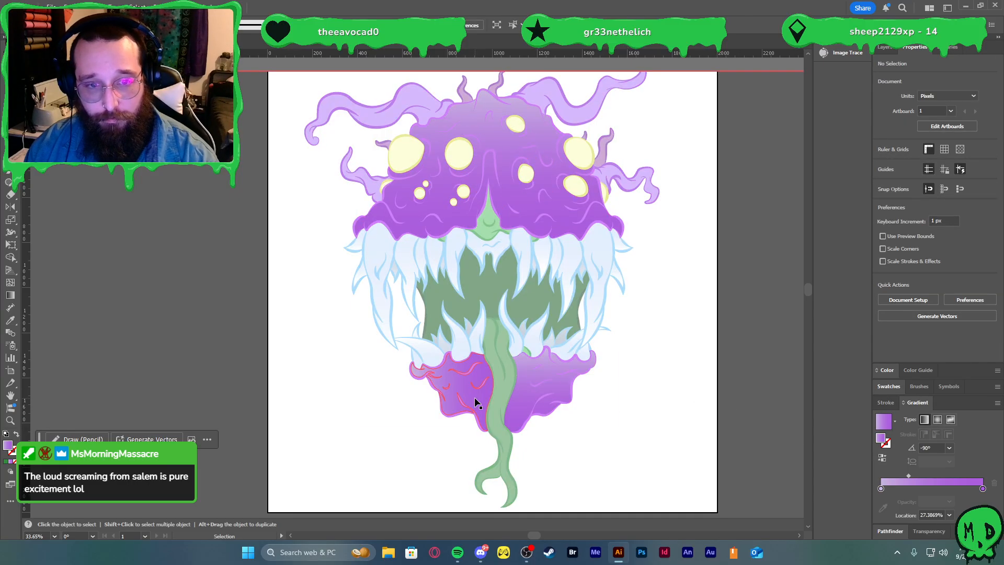
pyautogui.click(950, 448)
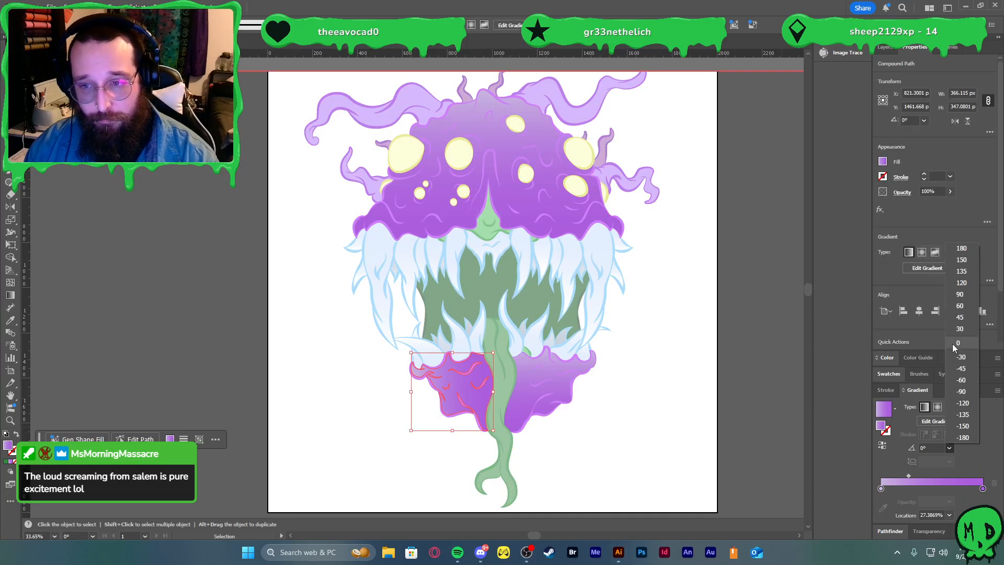
pyautogui.click(961, 392)
pyautogui.click(661, 361)
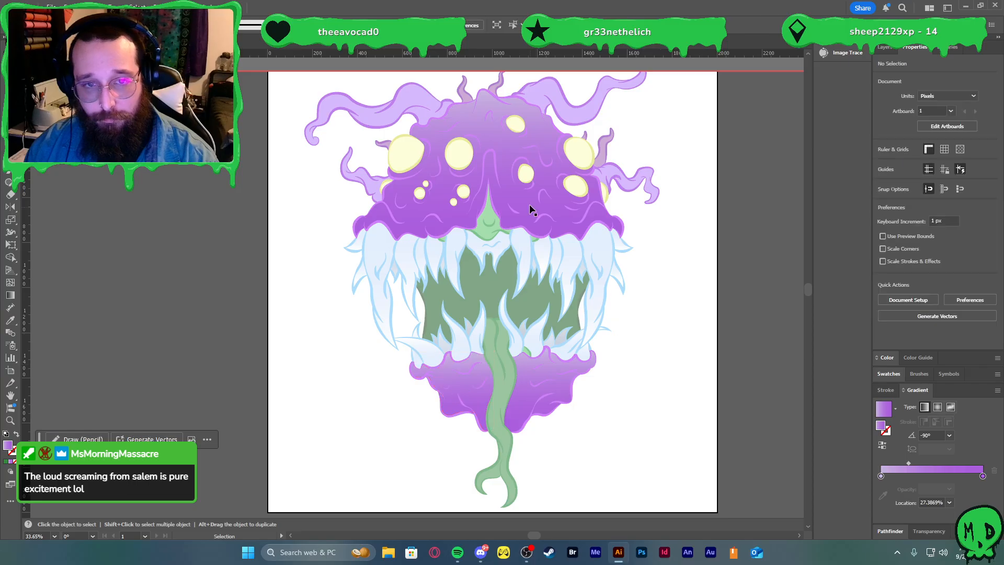
pyautogui.click(529, 203)
pyautogui.doubleClick(672, 267)
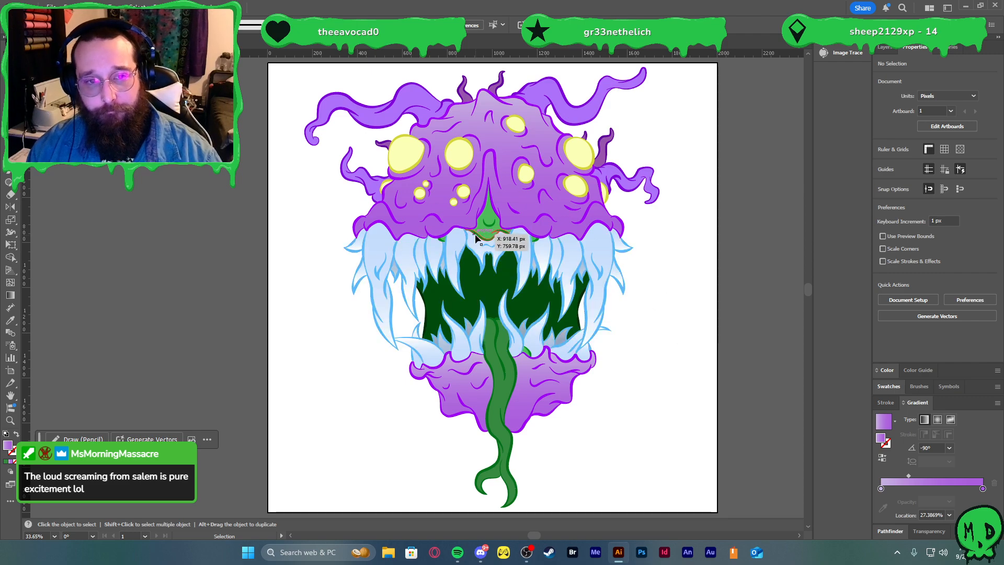
pyautogui.click(419, 96)
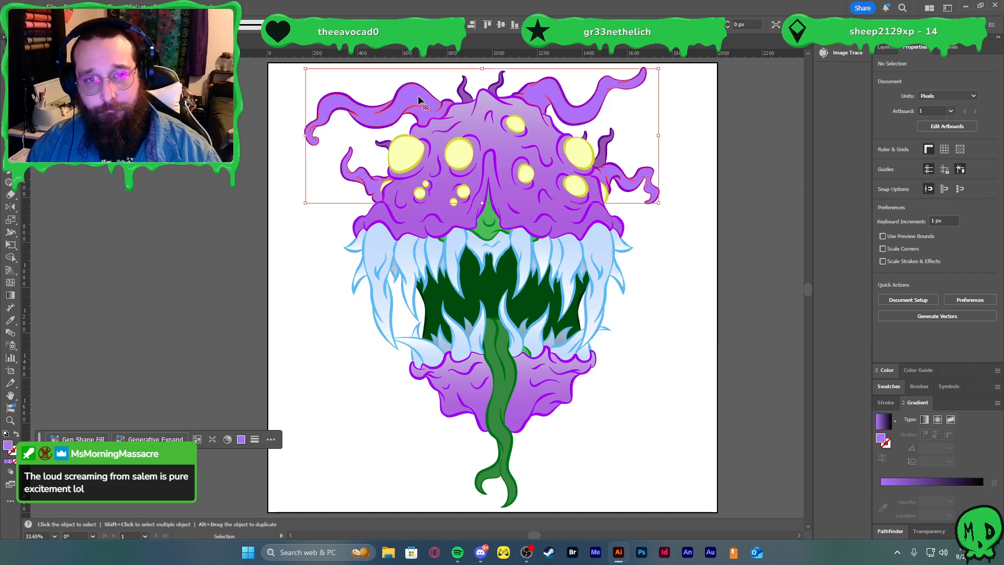
pyautogui.click(605, 363)
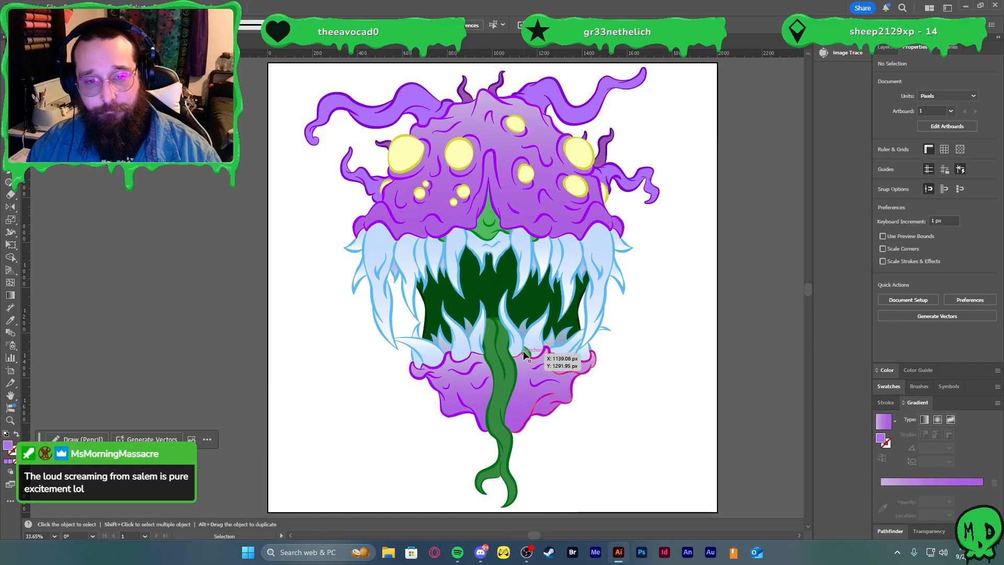
# - Apply a linear gradient fill to the light green group behind the upper teeth
pyautogui.click(485, 233)
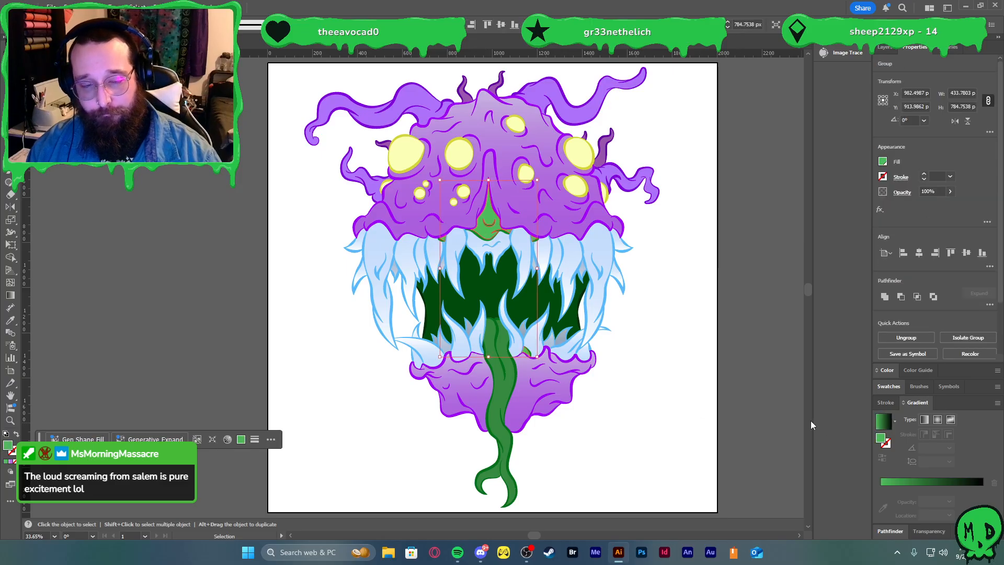
pyautogui.click(896, 420)
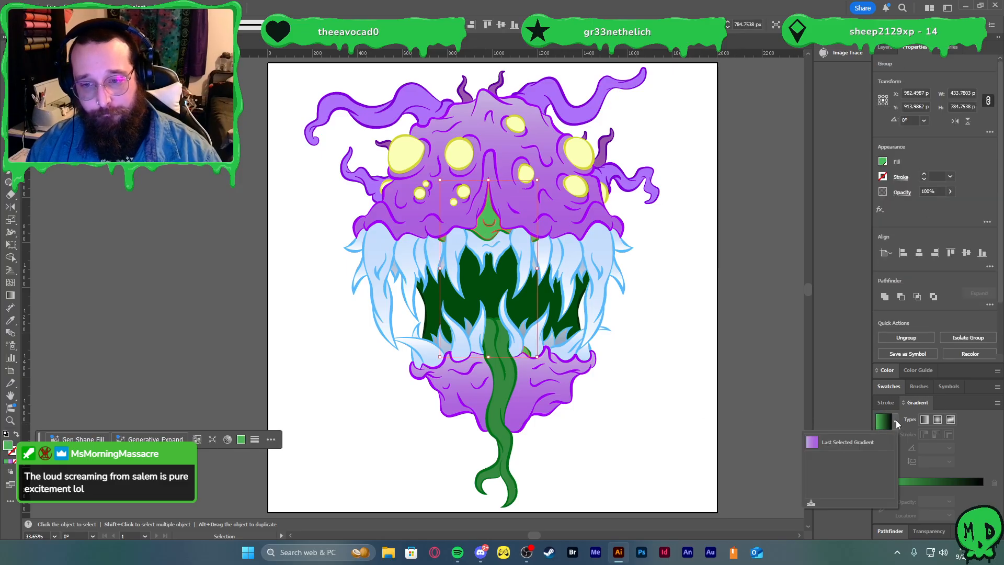
pyautogui.click(896, 420)
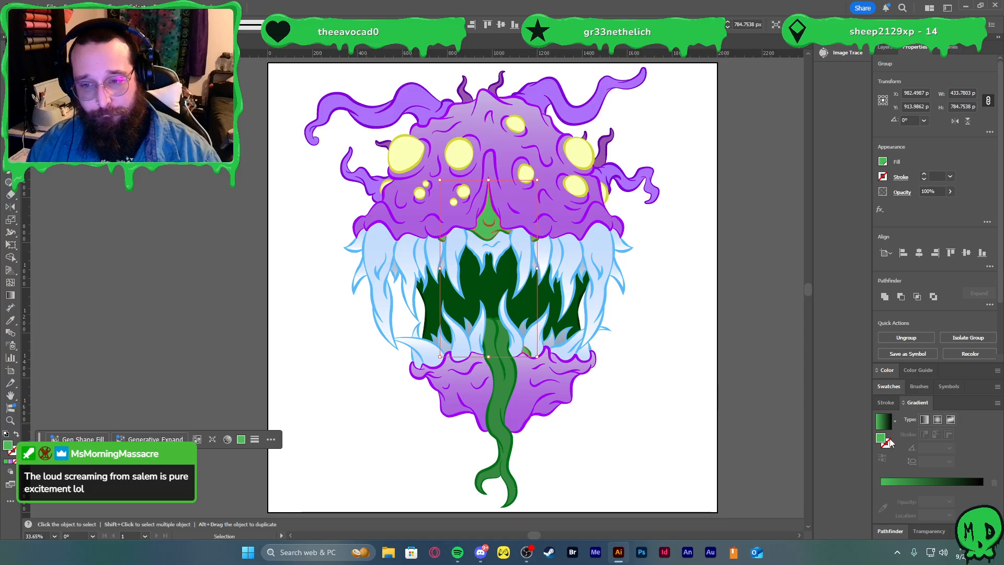
pyautogui.click(883, 430)
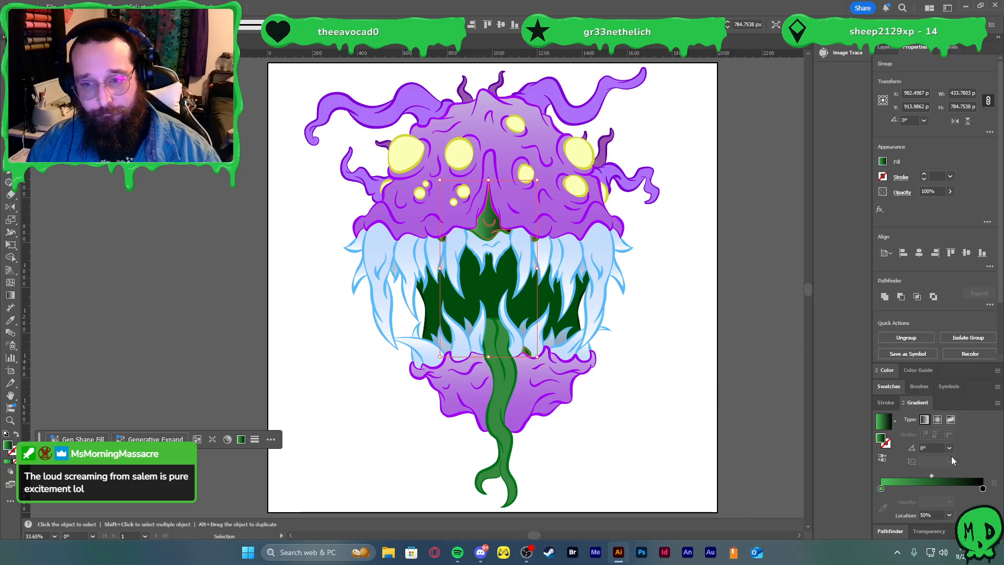
# - Change the green gradient's black end stop to the light green swatch at a 64% tint
pyautogui.doubleClick(983, 488)
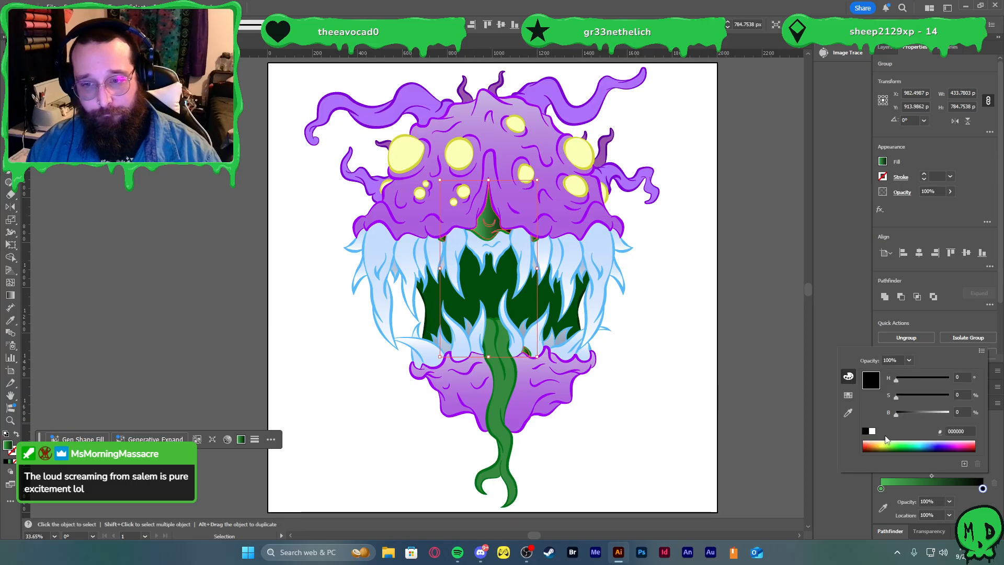
pyautogui.click(848, 396)
pyautogui.click(899, 373)
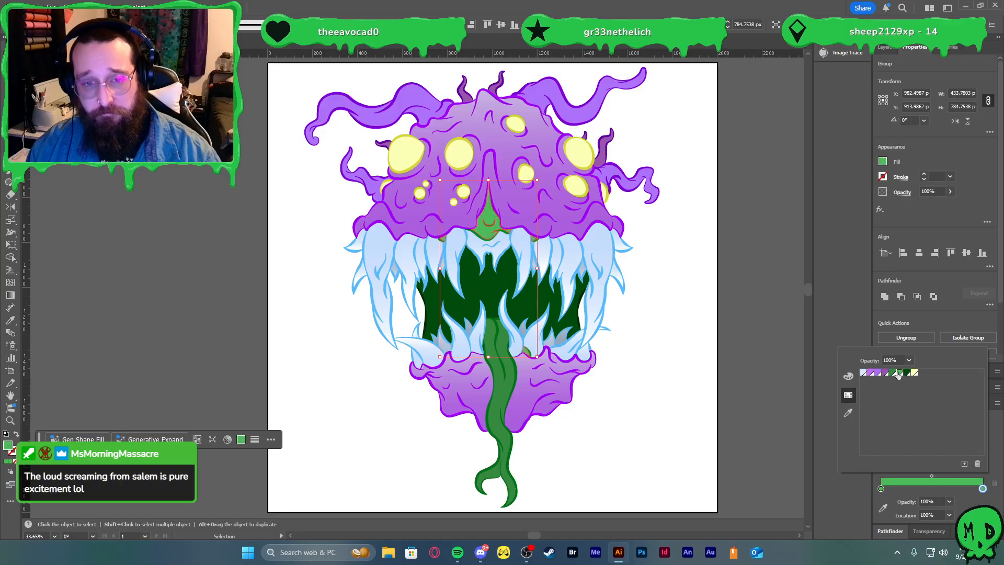
pyautogui.click(848, 376)
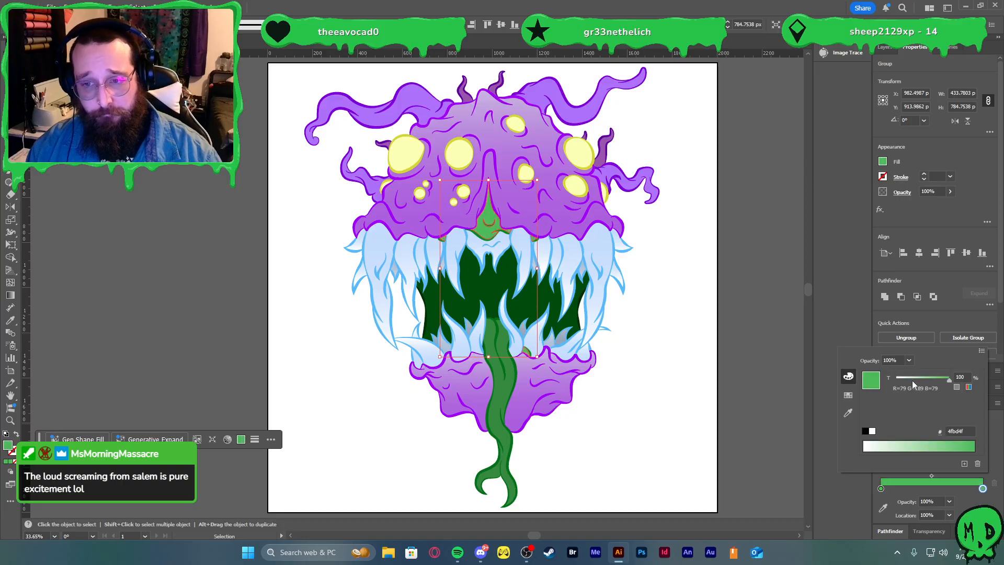
pyautogui.click(930, 379)
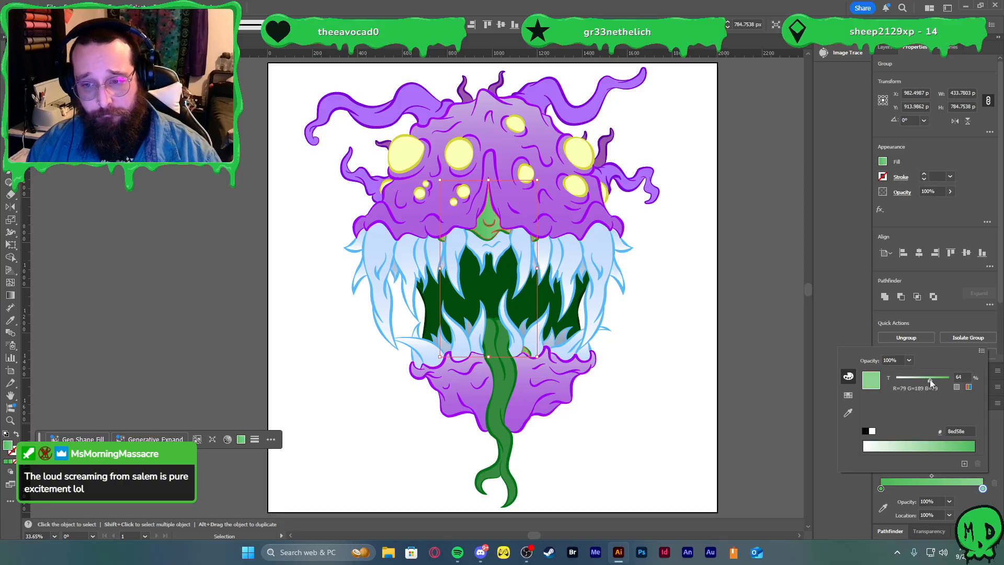
# - Set the green group's gradient angle to -90° and move its midpoint to about 70%
pyautogui.click(948, 448)
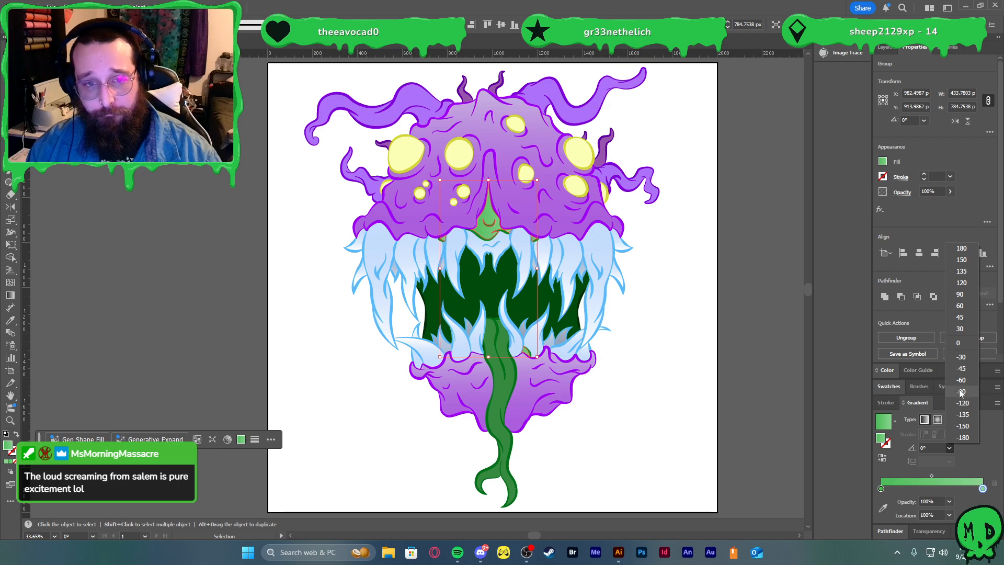
pyautogui.click(959, 392)
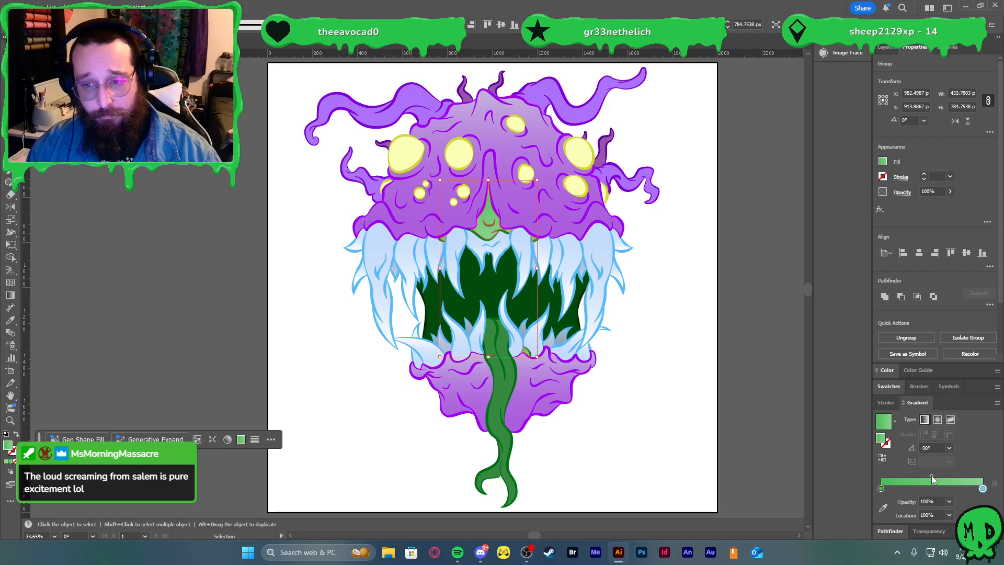
pyautogui.moveTo(931, 475); pyautogui.dragTo(952, 474)
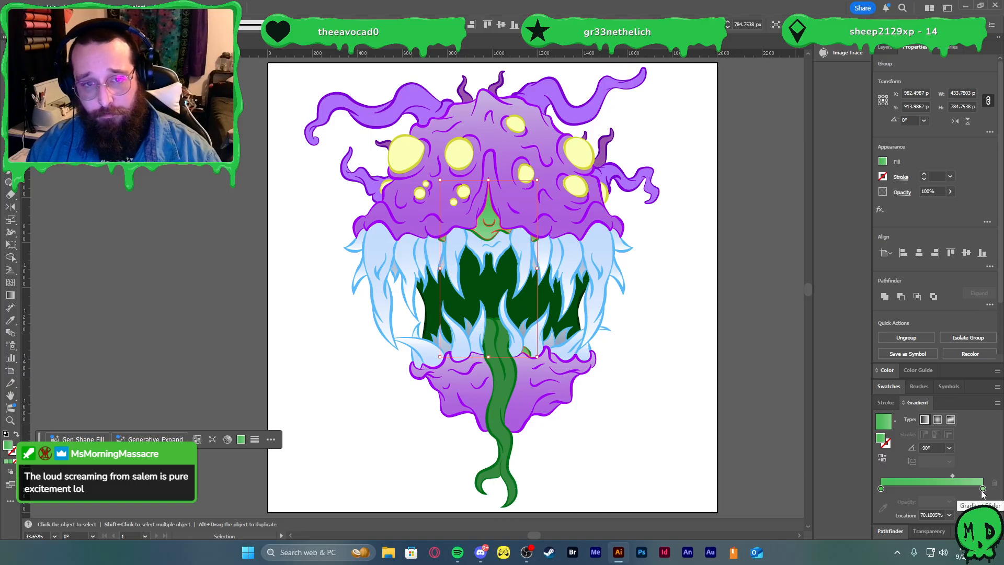
# - Recolor the green group by slightly lowering the brightness of its gradient, and deselect it
pyautogui.scroll(-2, 945, 269)
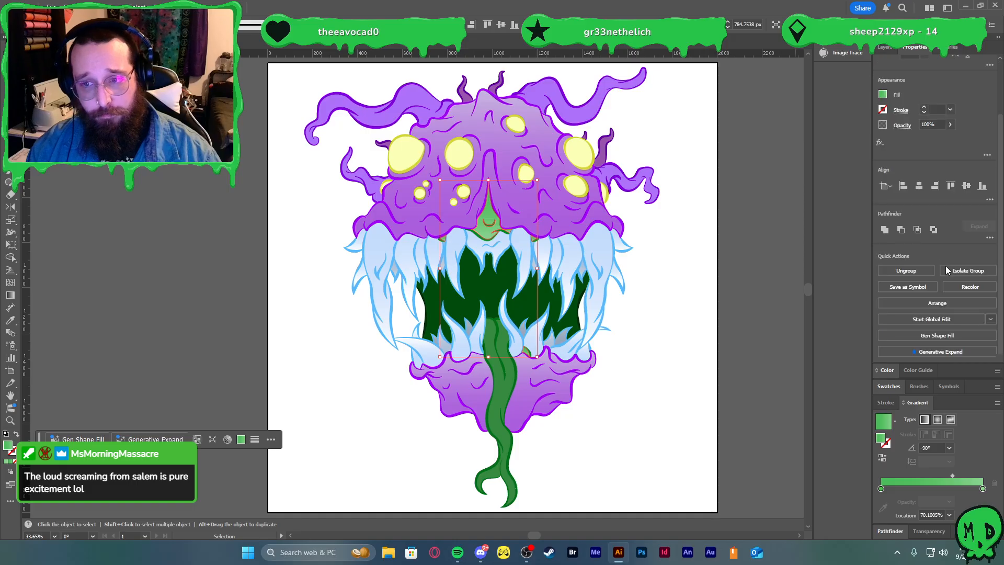
pyautogui.click(969, 287)
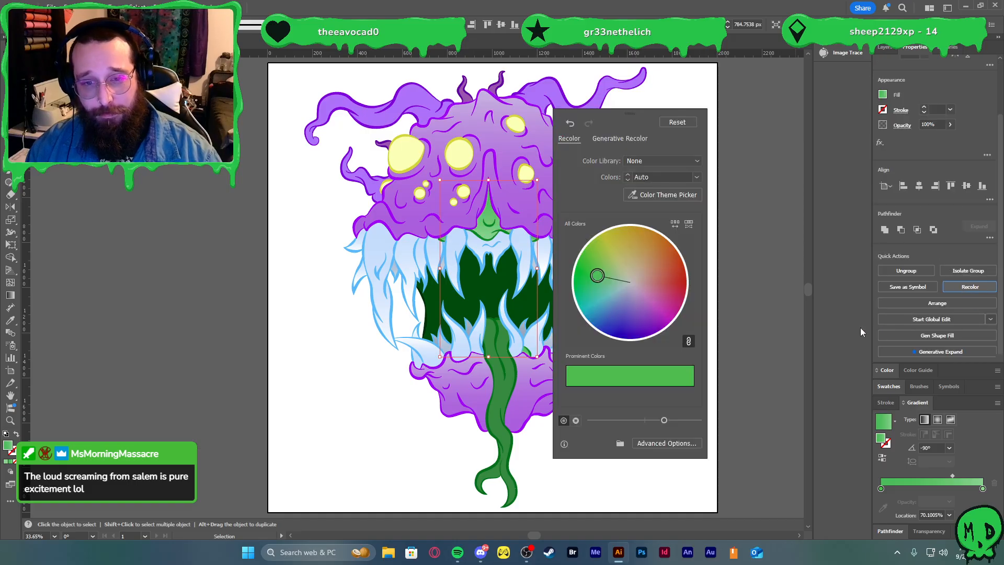
pyautogui.moveTo(663, 419); pyautogui.dragTo(652, 420)
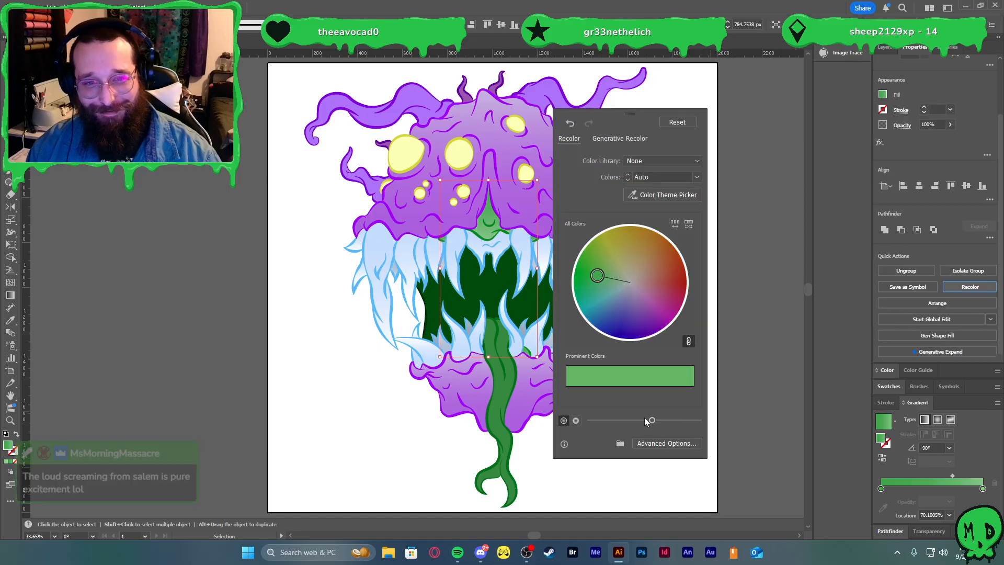
pyautogui.click(748, 390)
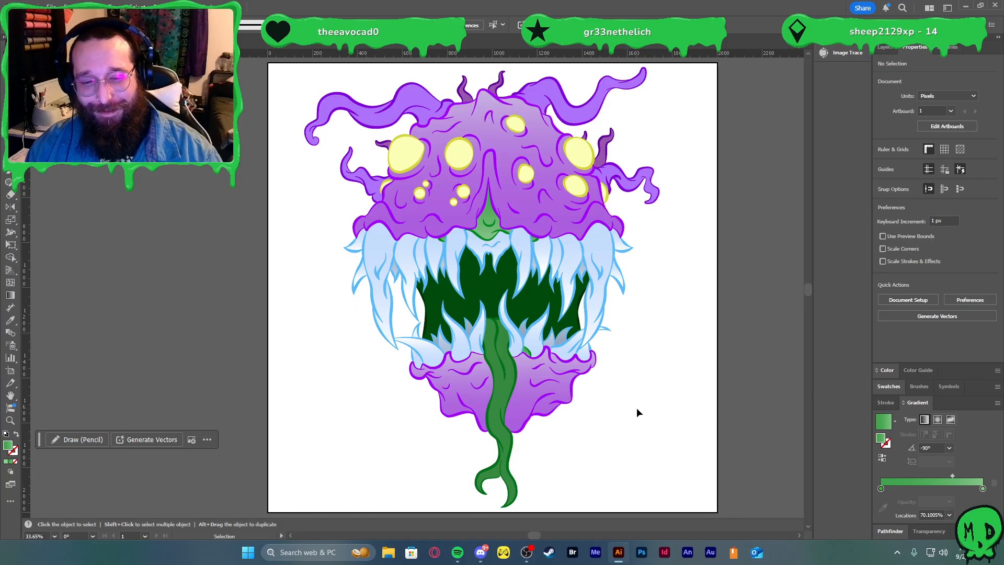
# - Apply a linear gradient fill to the green tongue
pyautogui.click(502, 388)
pyautogui.click(693, 413)
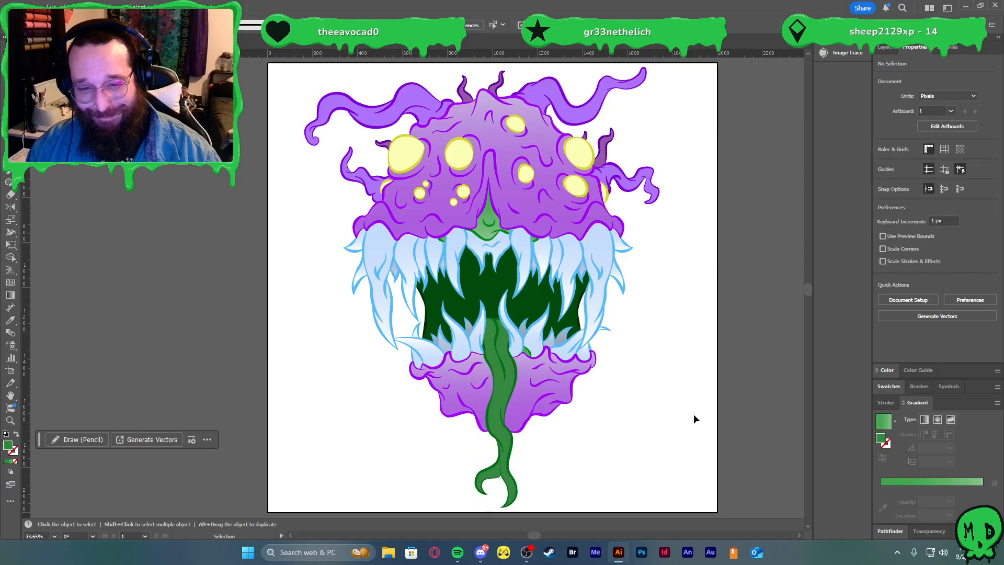
pyautogui.click(501, 395)
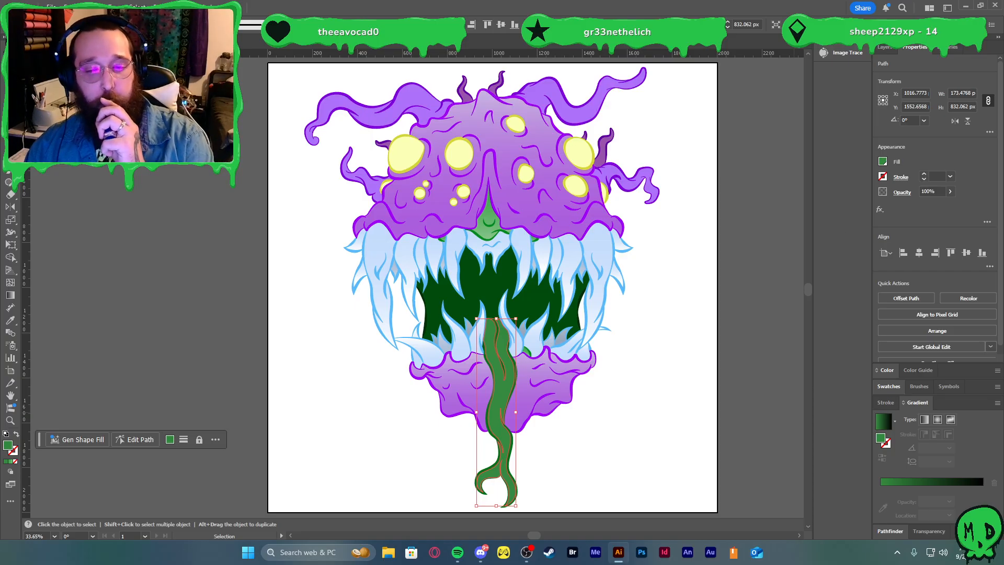
pyautogui.click(882, 424)
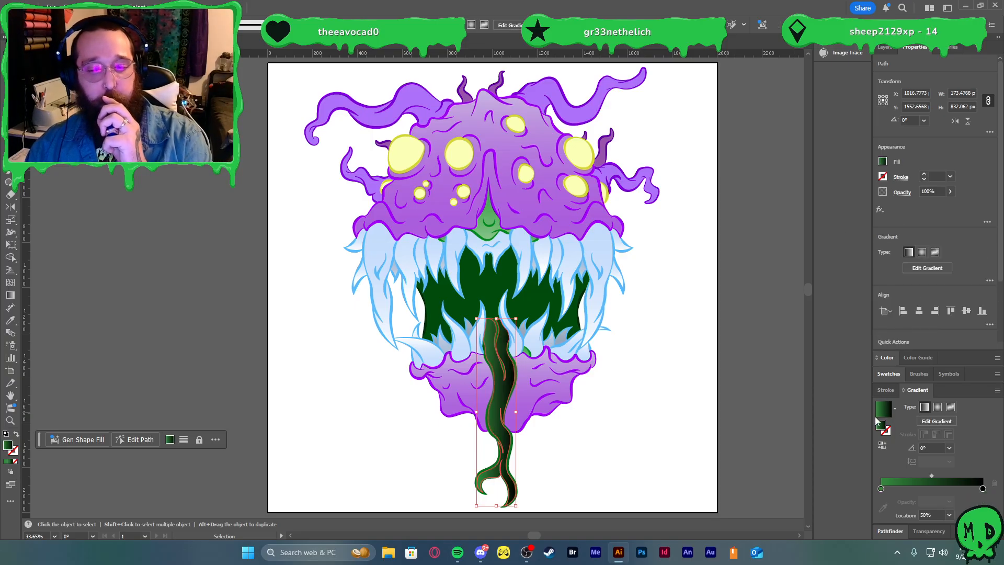
# - Try several swatches on the tongue gradient's black end stop and settle on the dark green swatch
pyautogui.doubleClick(982, 486)
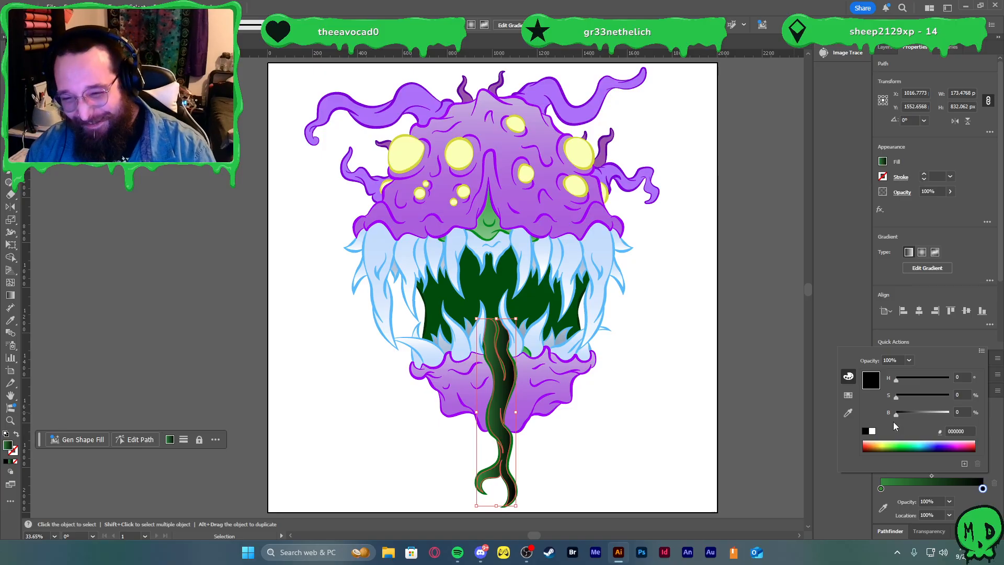
pyautogui.click(854, 394)
pyautogui.click(892, 372)
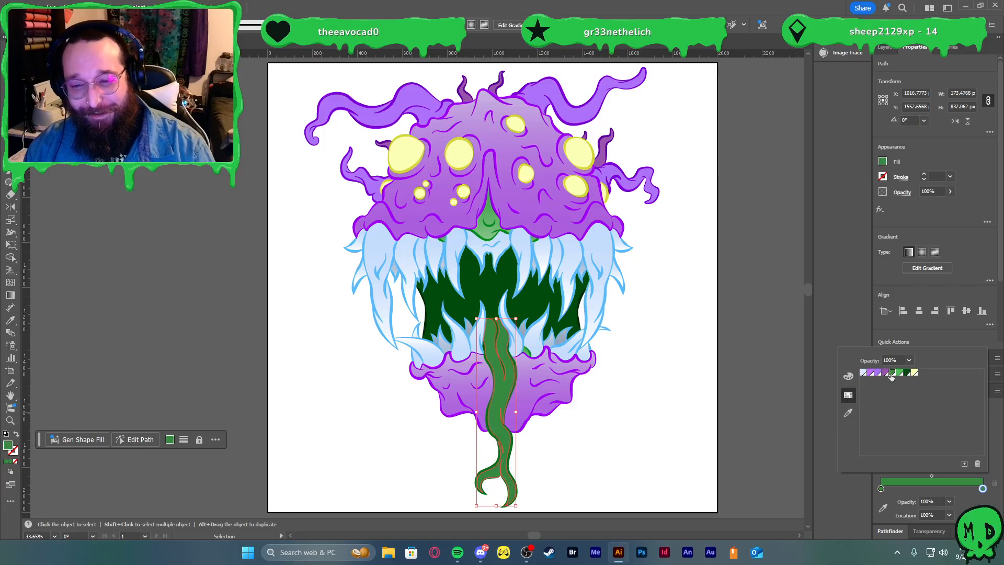
pyautogui.click(848, 376)
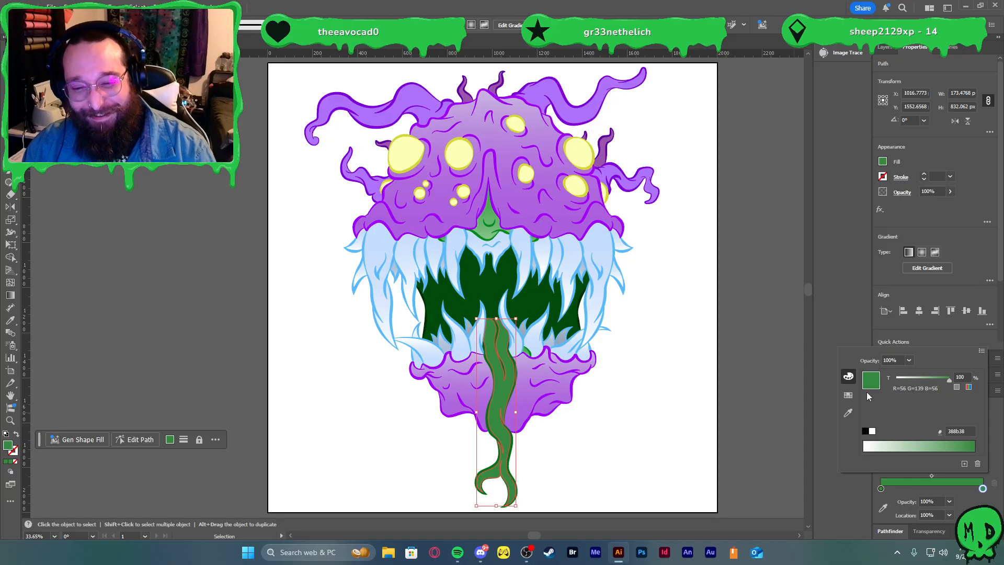
pyautogui.click(853, 396)
pyautogui.click(914, 372)
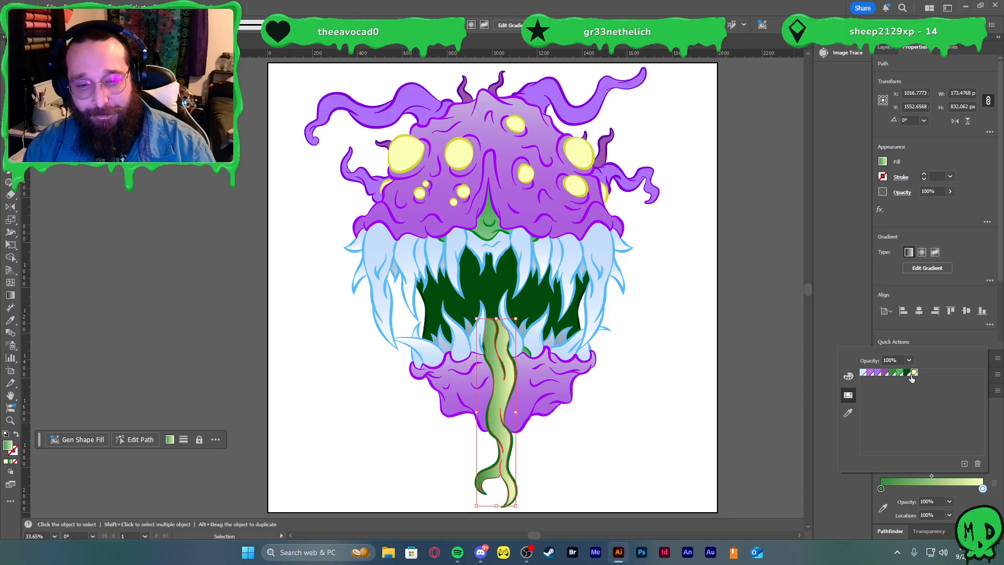
pyautogui.click(908, 373)
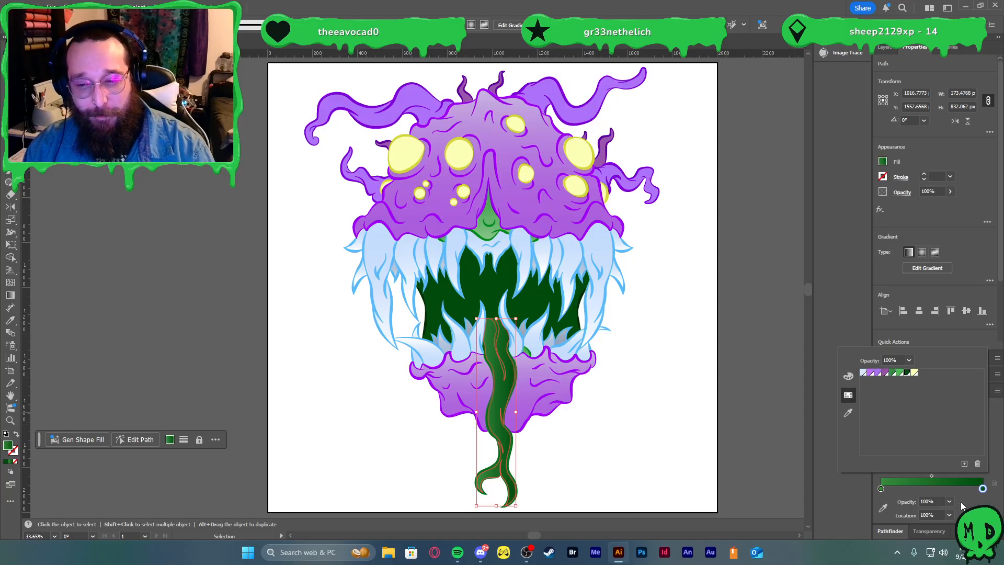
# - Set the tongue's gradient angle to -90°, reverse the gradient, and deselect the tongue
pyautogui.click(946, 452)
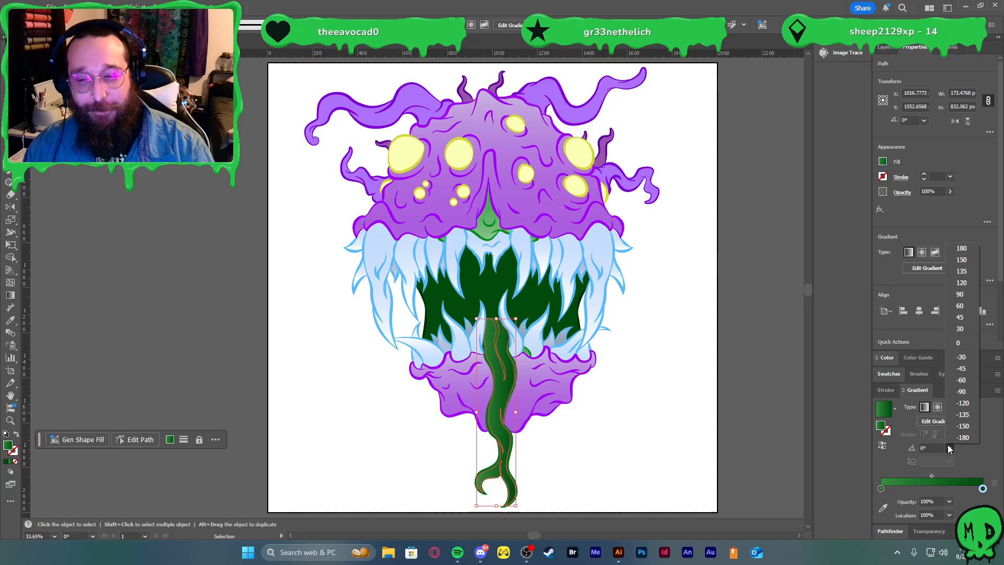
pyautogui.click(961, 393)
pyautogui.click(883, 446)
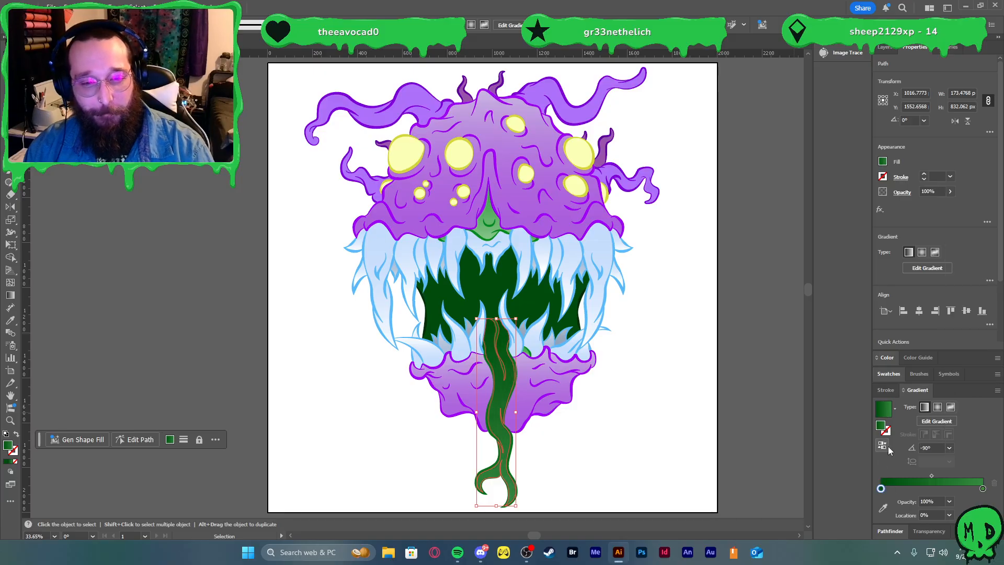
pyautogui.click(679, 414)
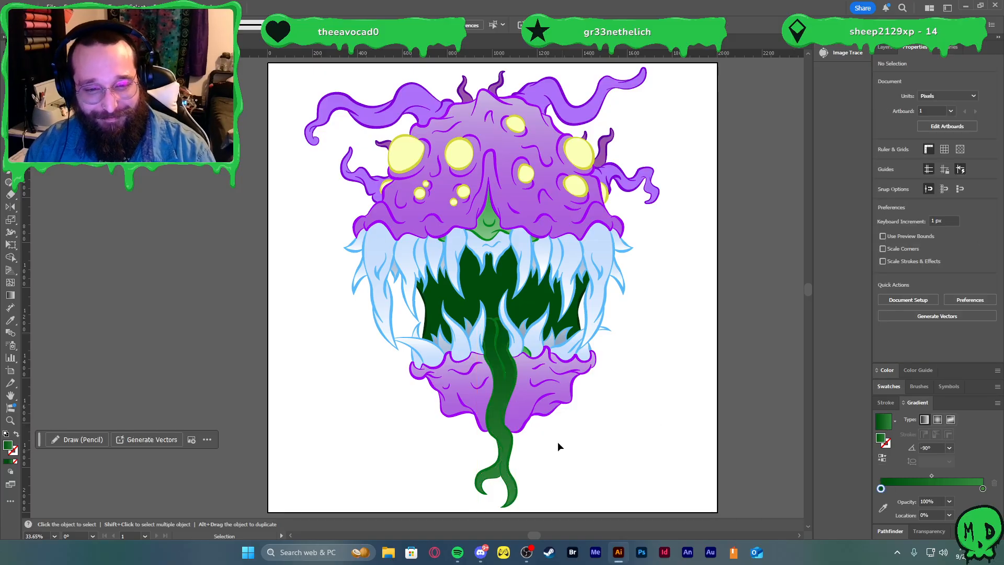
# - Set the tint of the tongue gradient's dark green stop to 85%, and deselect the tongue
pyautogui.click(501, 439)
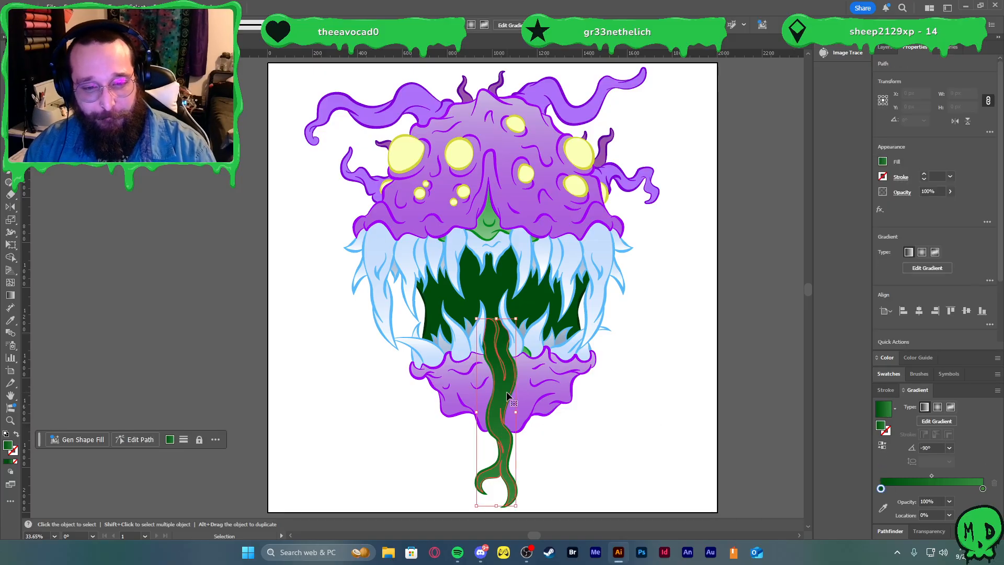
pyautogui.doubleClick(881, 488)
pyautogui.click(847, 378)
pyautogui.click(937, 381)
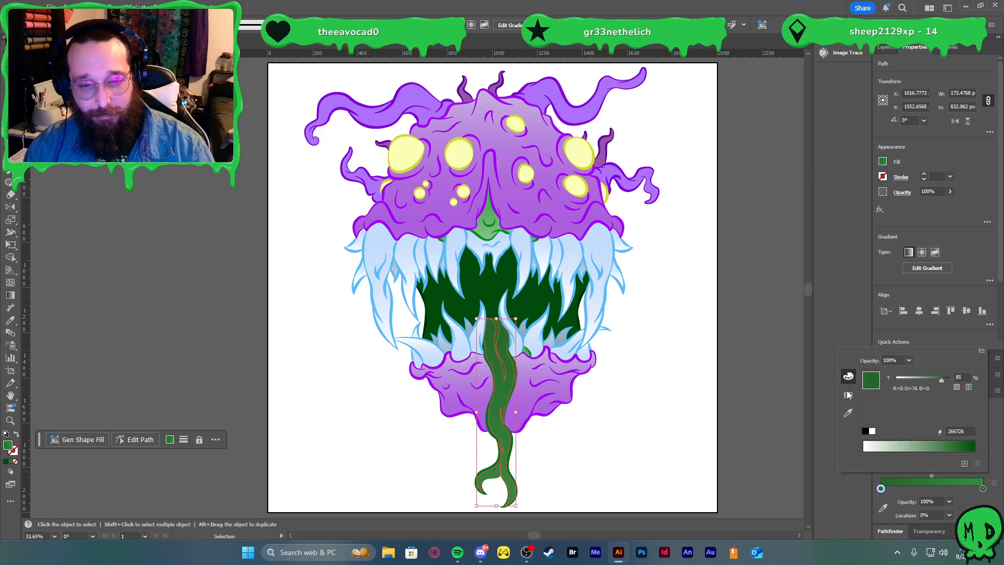
pyautogui.click(693, 382)
pyautogui.click(693, 381)
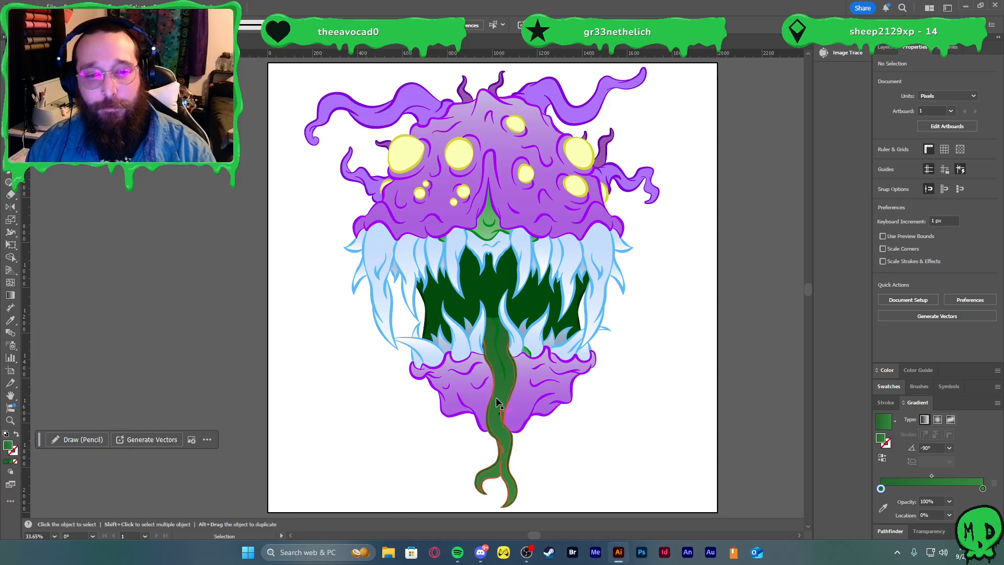
# - Change the tongue gradient's dark green stop to the medium green swatch at a 67% tint
pyautogui.scroll(2, 495, 397)
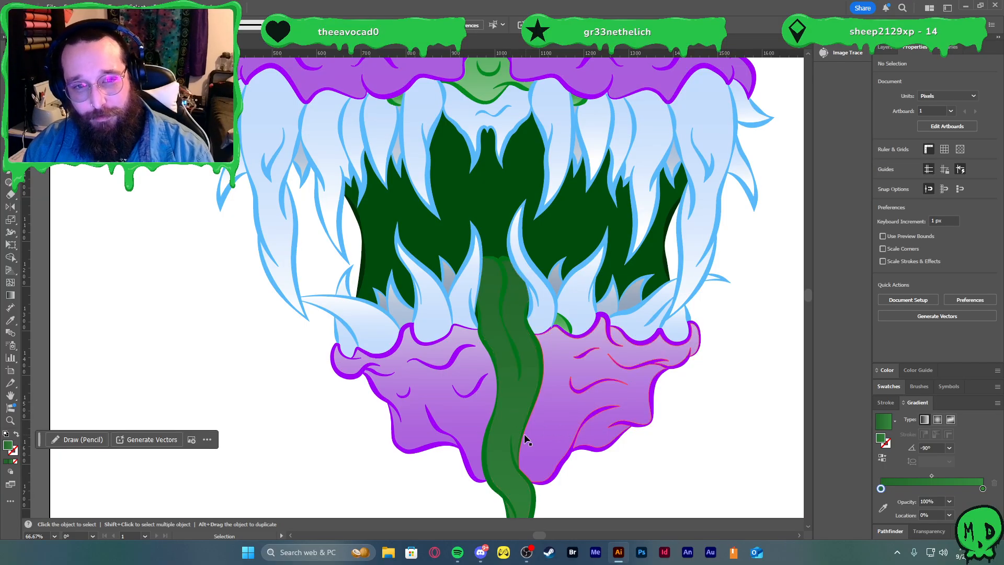
pyautogui.click(510, 412)
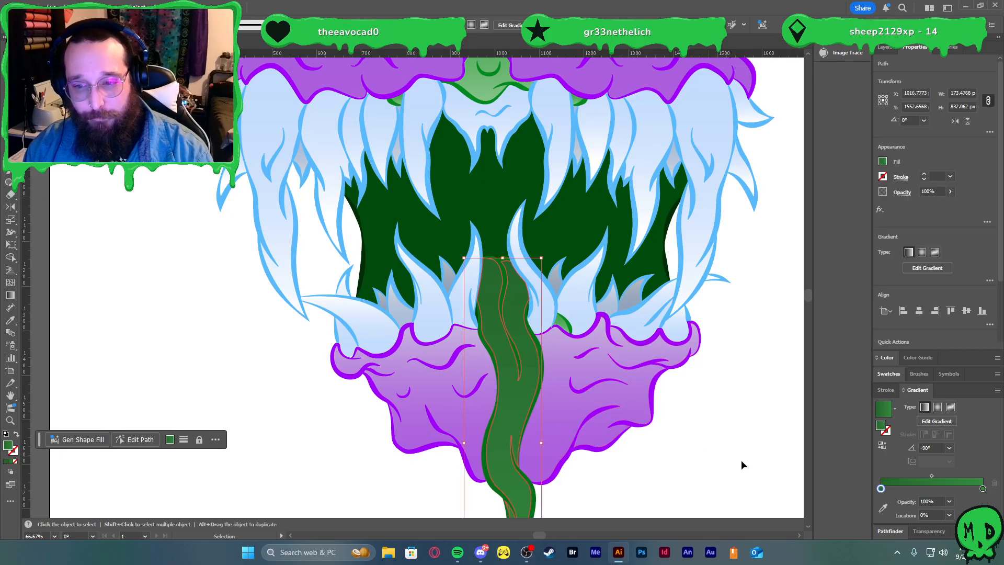
pyautogui.doubleClick(881, 488)
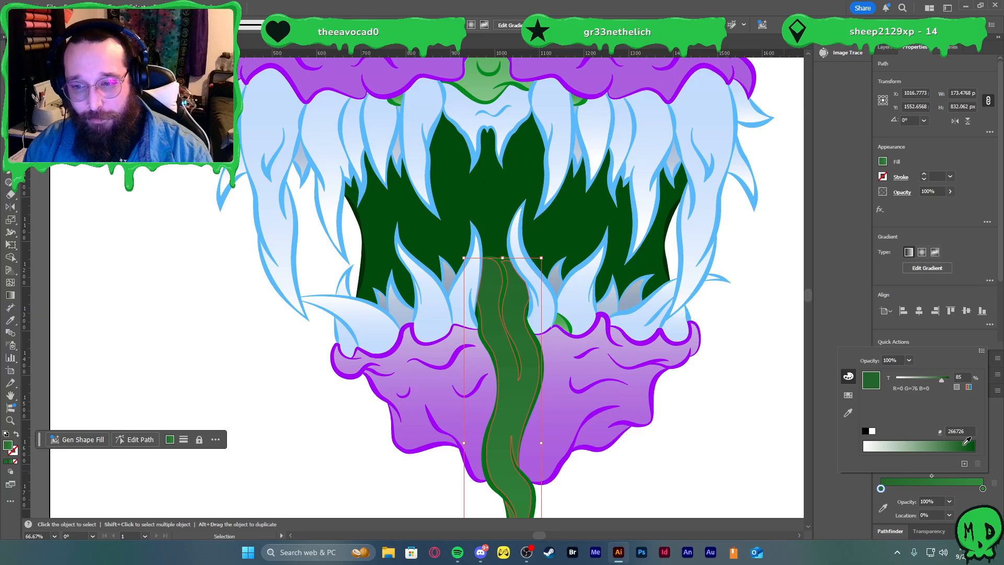
pyautogui.click(848, 396)
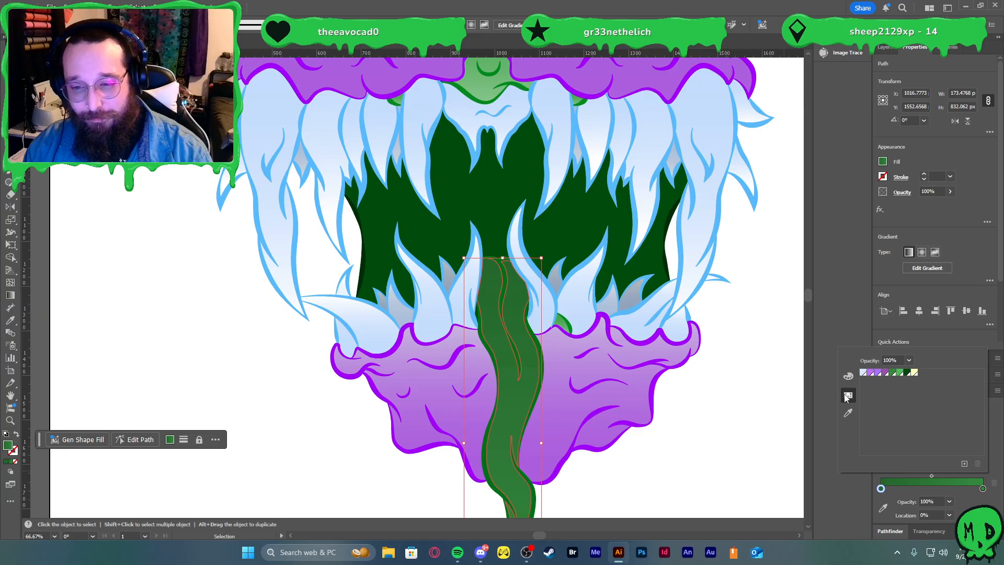
pyautogui.click(893, 372)
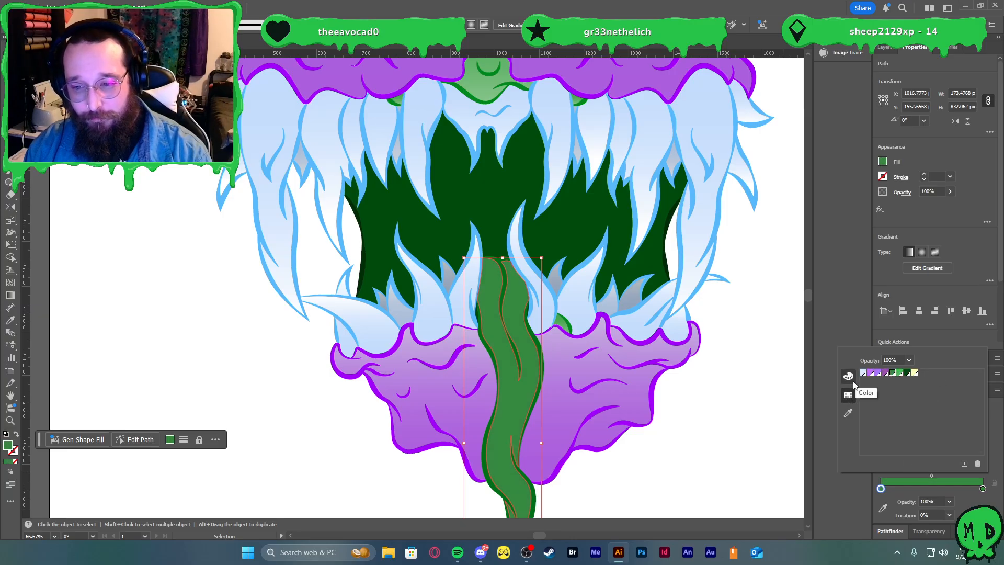
pyautogui.click(850, 379)
pyautogui.moveTo(891, 383); pyautogui.dragTo(935, 383)
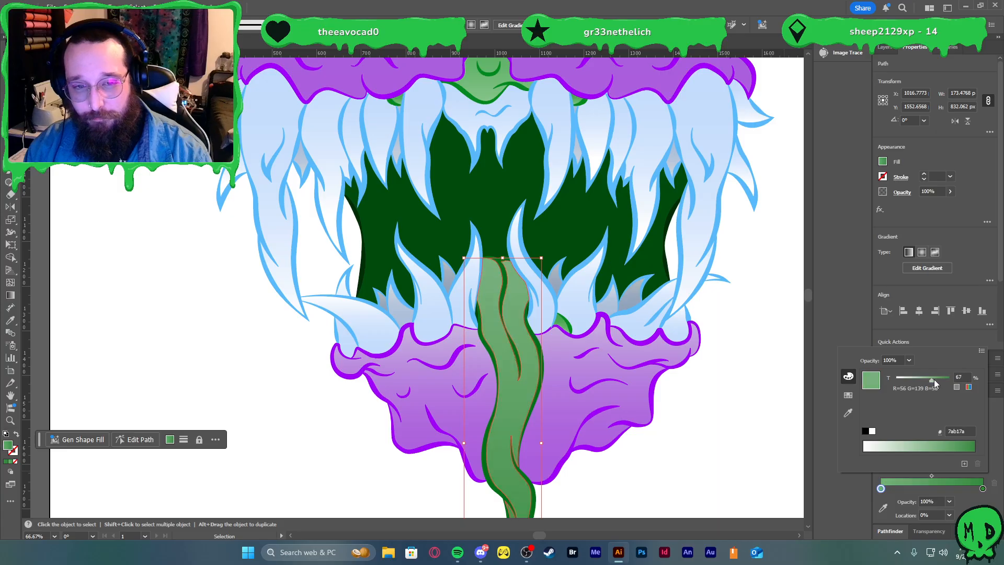
# - Reverse the tongue's gradient, keeping the -90° angle
pyautogui.click(986, 500)
pyautogui.click(949, 449)
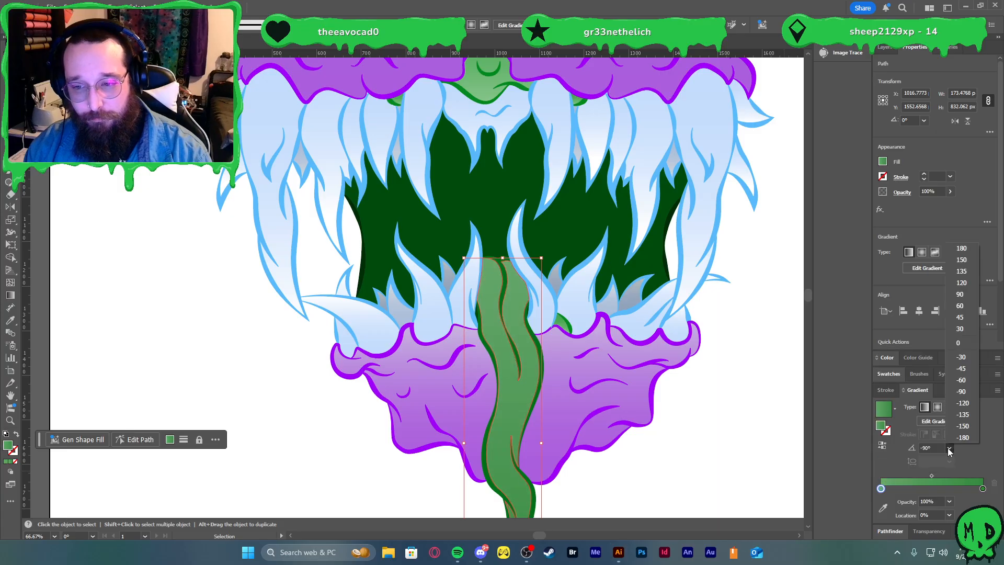
pyautogui.click(883, 447)
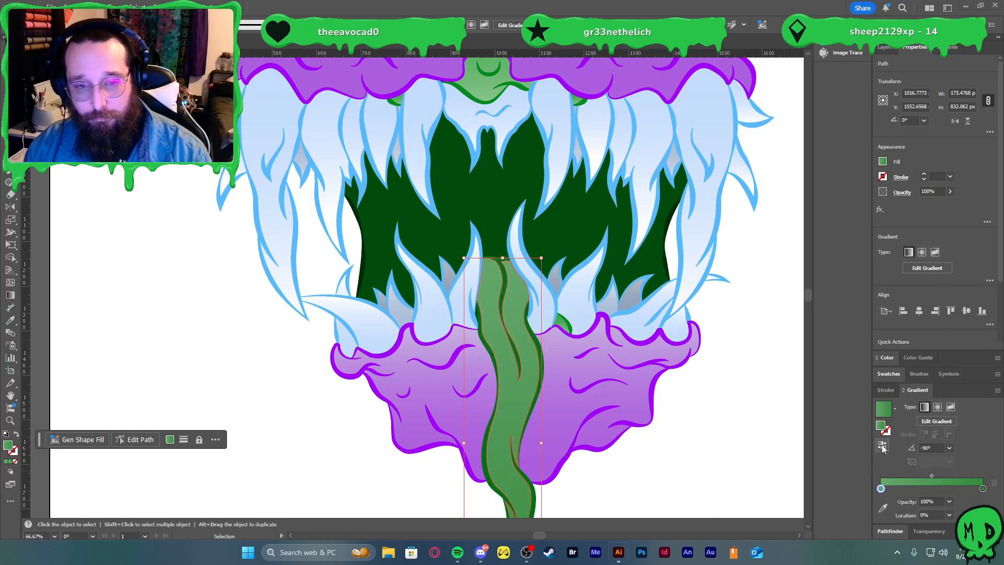
pyautogui.click(883, 447)
# - Recolor the tongue by slightly lowering the brightness of its gradient, and deselect it
pyautogui.scroll(-2, 704, 417)
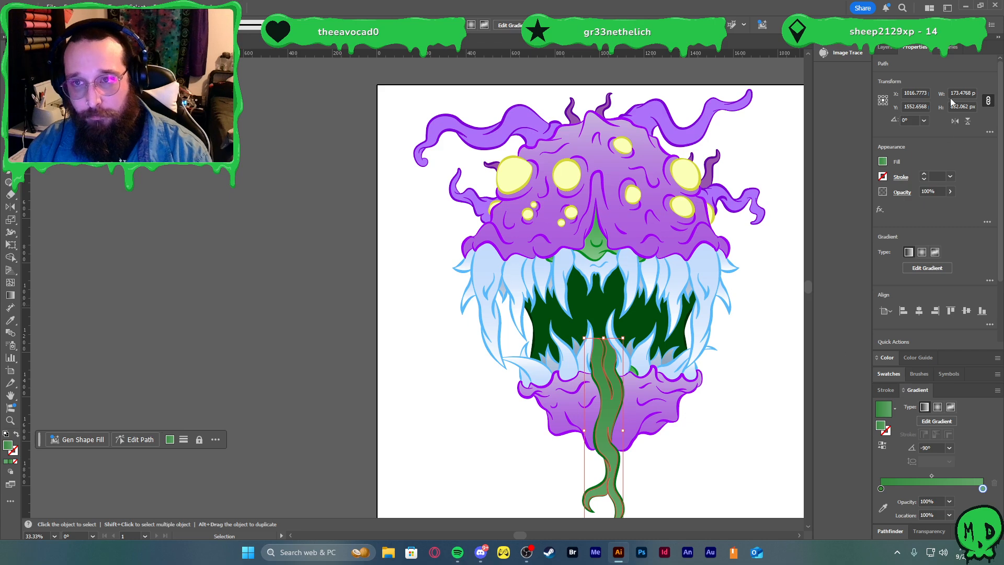
pyautogui.scroll(-3, 968, 262)
pyautogui.click(968, 274)
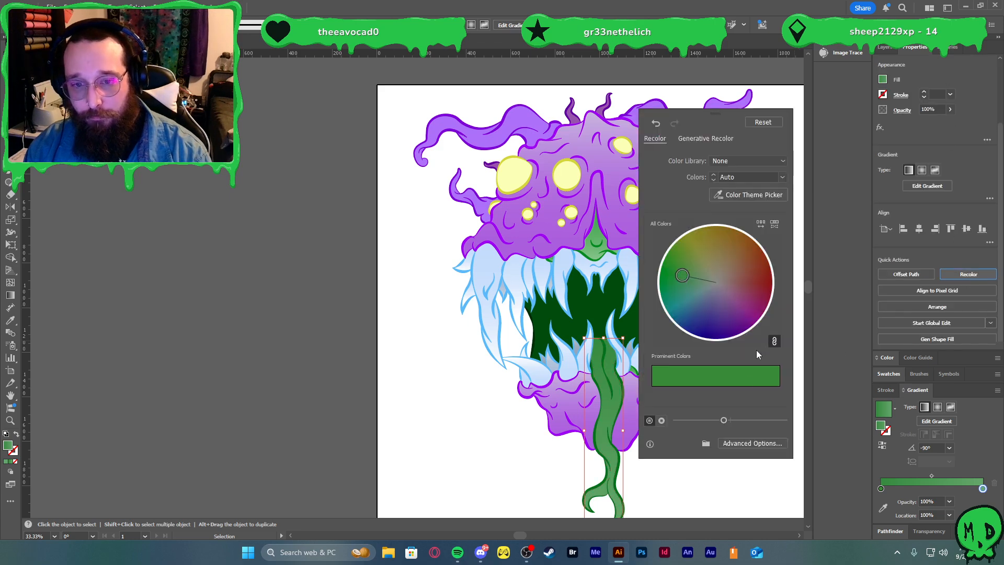
pyautogui.moveTo(731, 421); pyautogui.dragTo(716, 421)
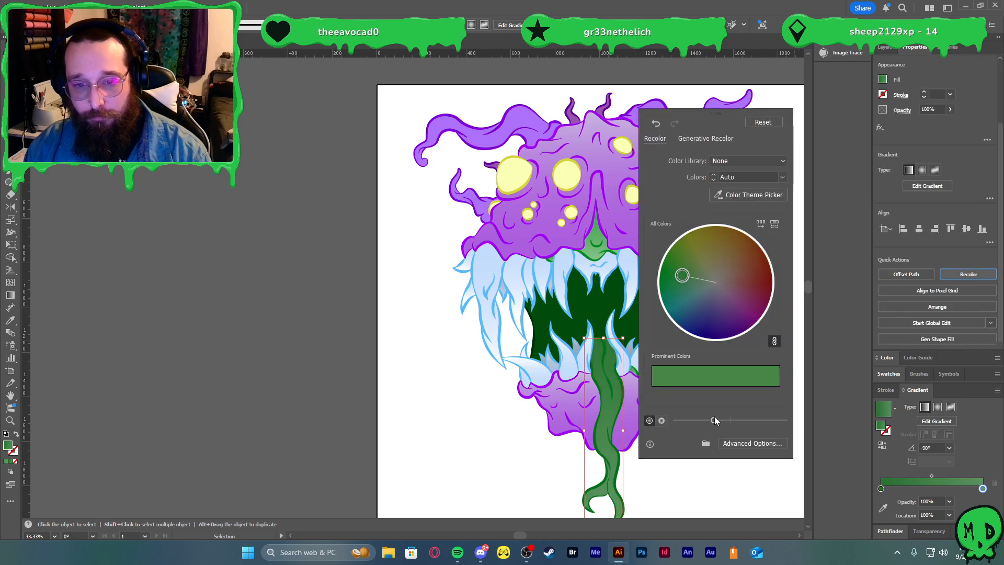
pyautogui.click(780, 471)
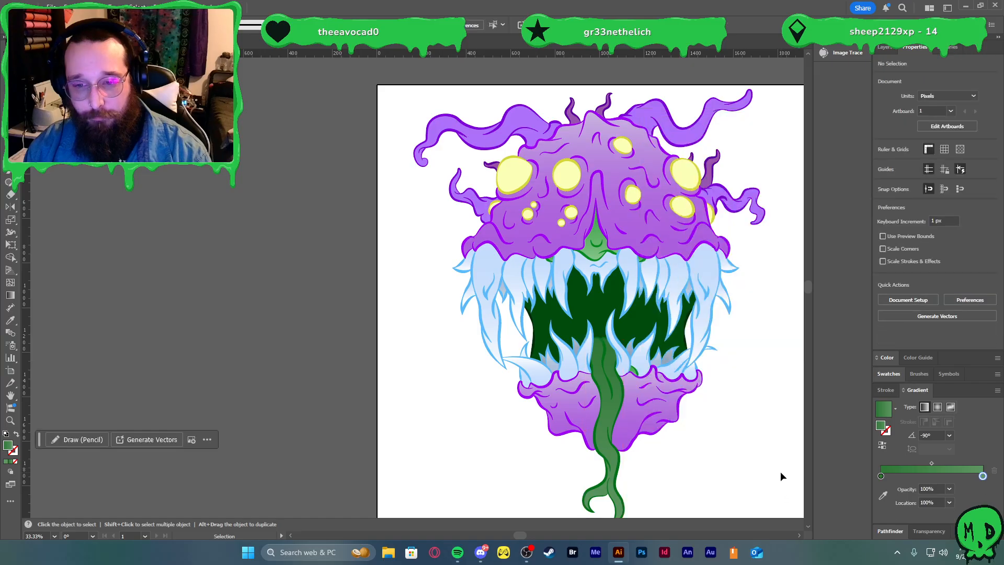
# - Give the dark green mouth interior a radial gradient fill and reverse it so black is at the centre
pyautogui.moveTo(779, 470); pyautogui.dragTo(703, 431)
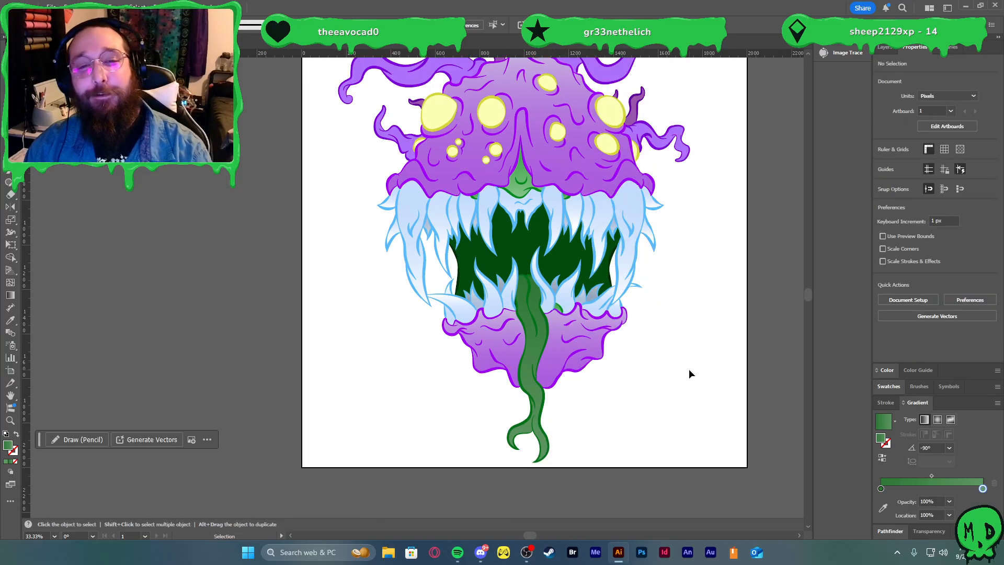
pyautogui.scroll(1, 689, 368)
pyautogui.click(523, 290)
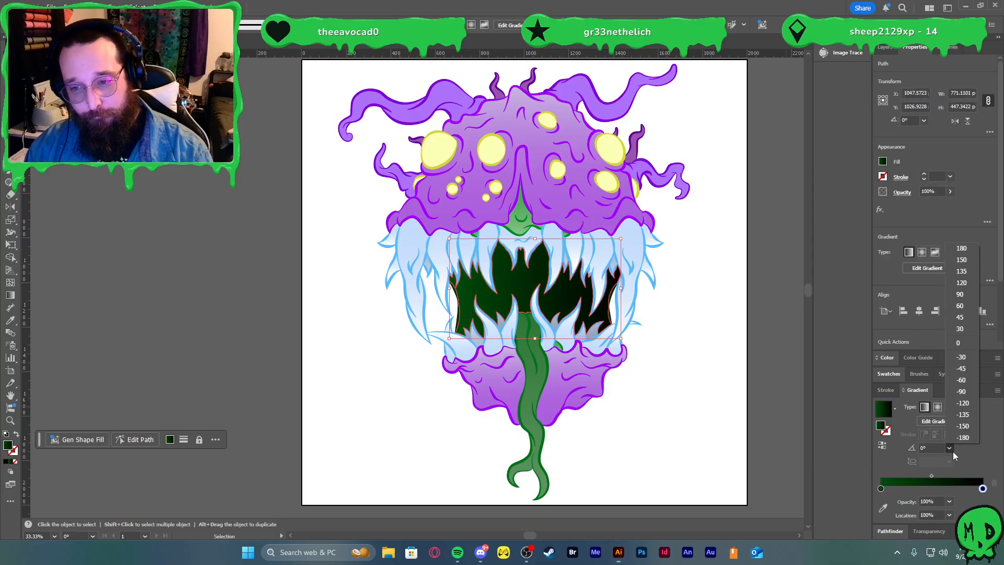
pyautogui.click(939, 407)
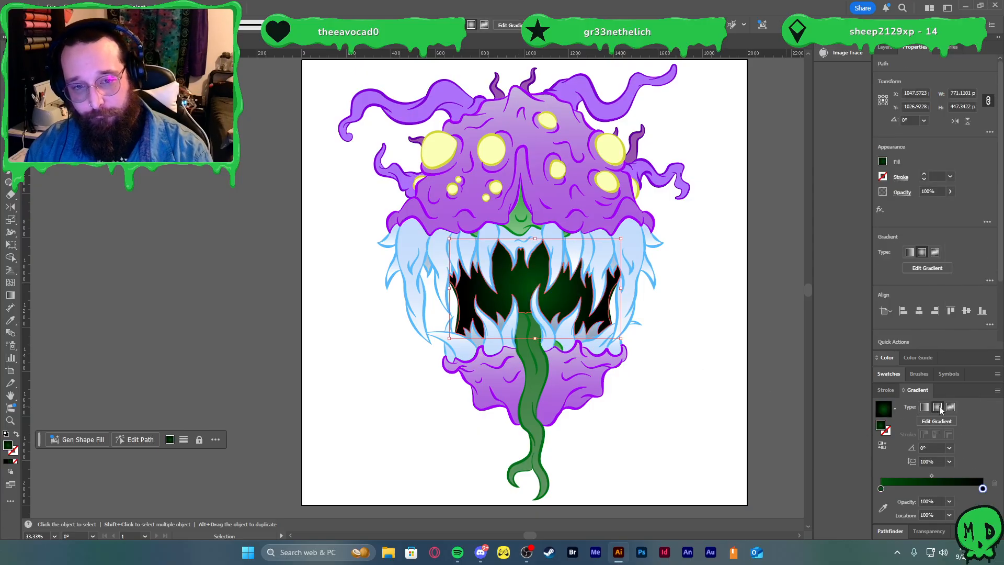
pyautogui.click(882, 445)
# - Move the mouth's radial gradient down to the jaw line, stretch it vertically to an aspect ratio of about 148%, widen it slightly, and deselect
pyautogui.press('g')
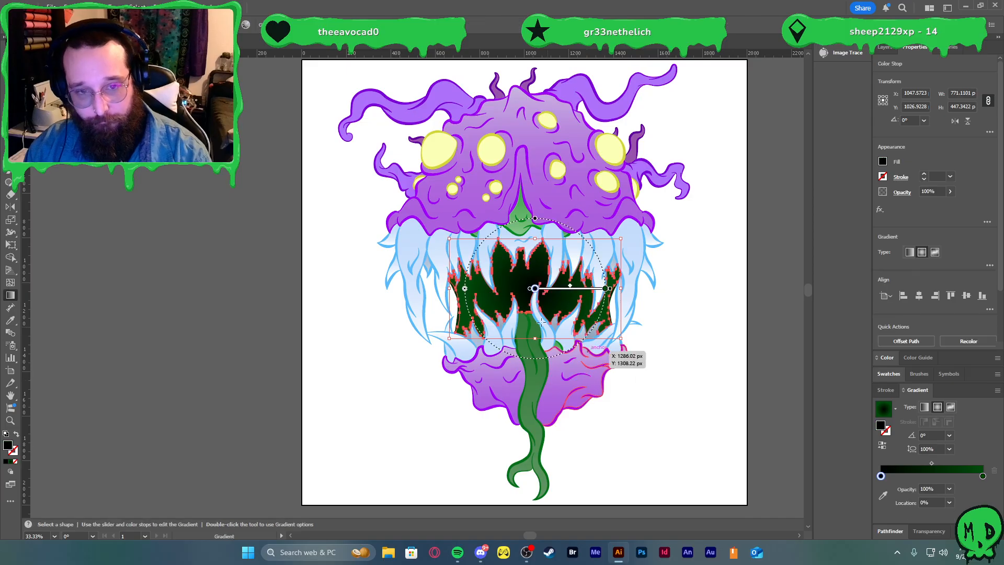
pyautogui.moveTo(561, 291); pyautogui.dragTo(556, 349)
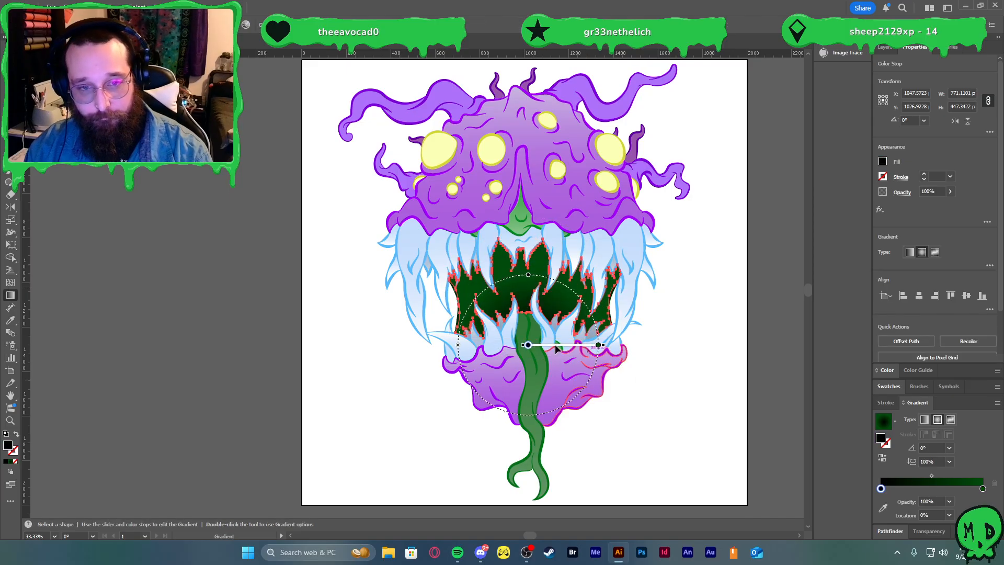
pyautogui.moveTo(528, 274); pyautogui.dragTo(525, 244)
pyautogui.moveTo(599, 344); pyautogui.dragTo(615, 345)
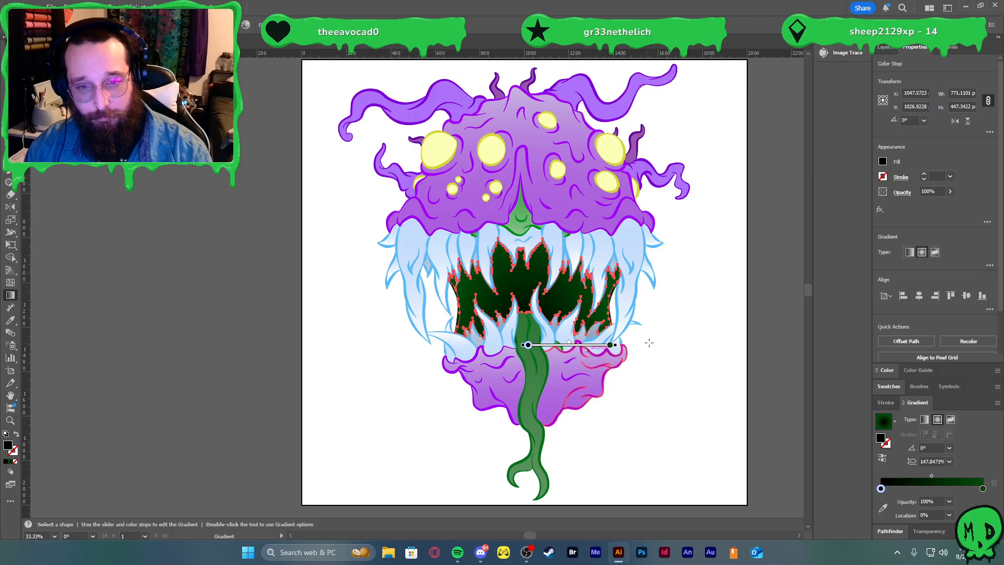
pyautogui.press('v')
pyautogui.press('g')
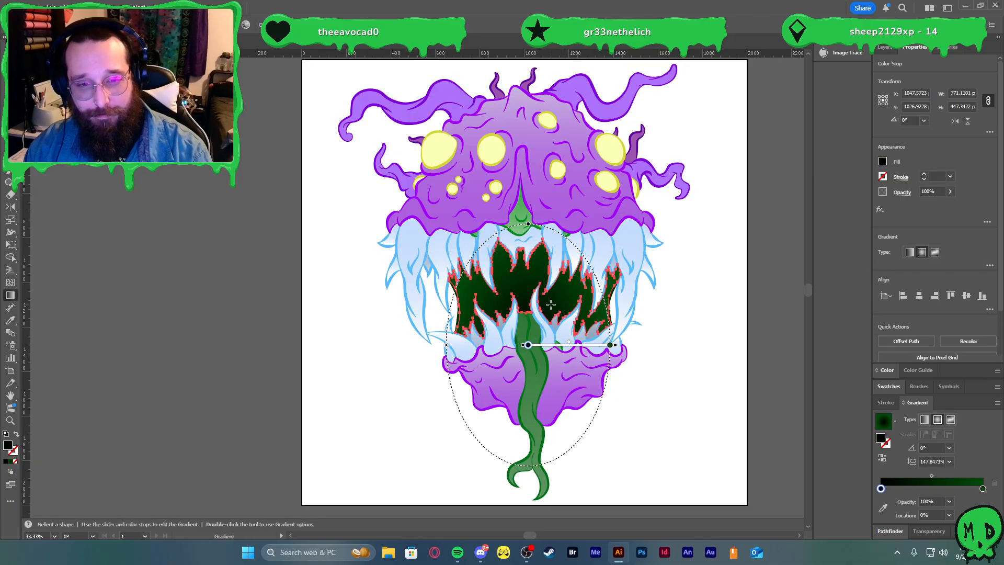
pyautogui.moveTo(570, 348); pyautogui.dragTo(569, 353)
pyautogui.press('v')
pyautogui.click(664, 341)
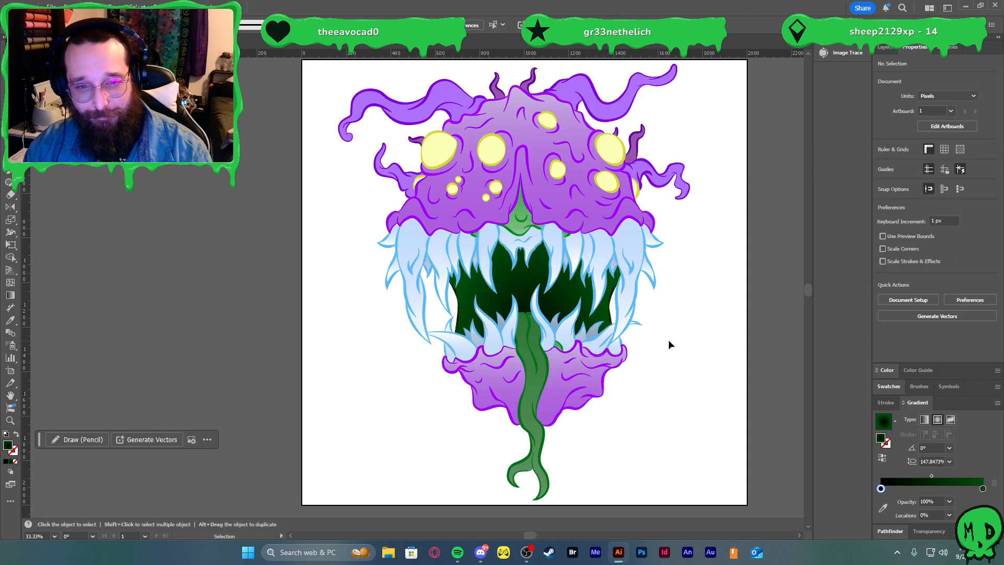
pyautogui.hscroll(4, 687, 346)
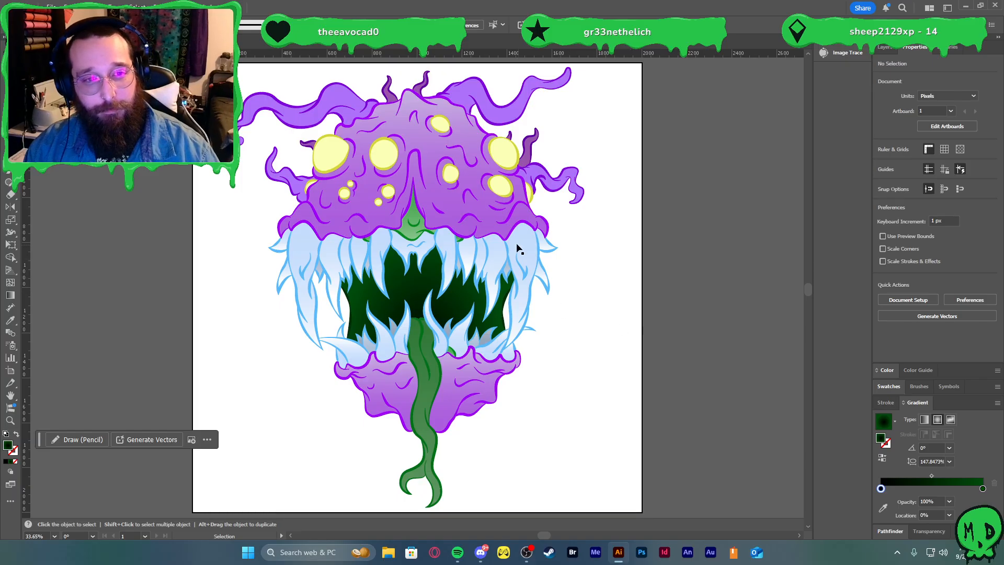
# - Give the large light purple tentacles a linear gradient and set its black stop to the R=169 G=115 B=255 swatch at 68% tint
pyautogui.click(536, 178)
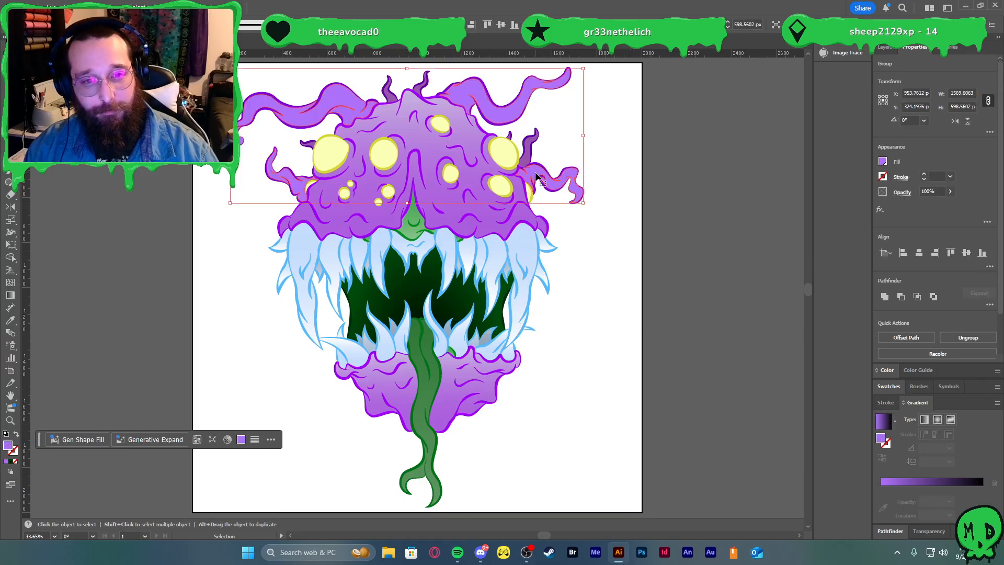
pyautogui.click(891, 425)
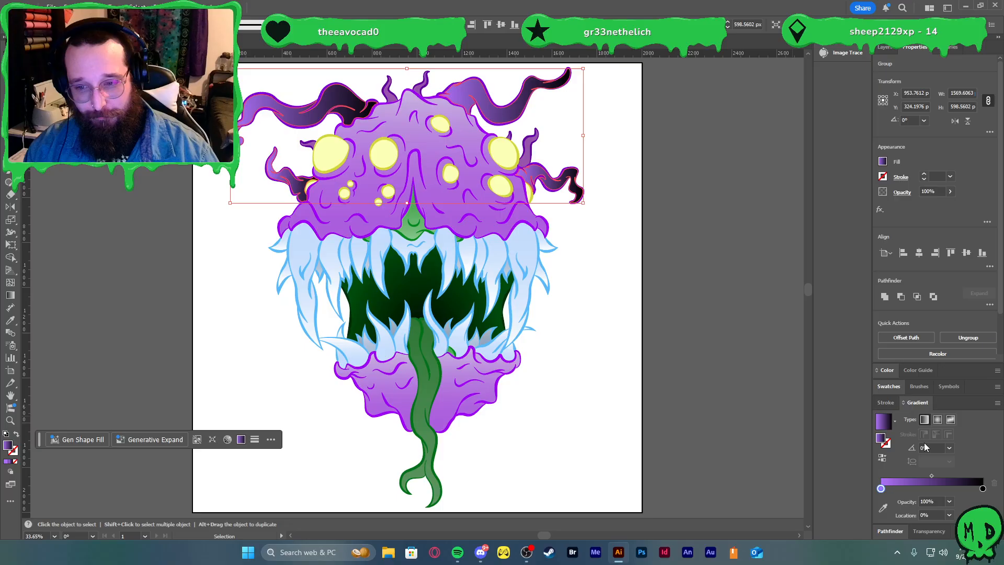
pyautogui.doubleClick(982, 488)
pyautogui.click(848, 395)
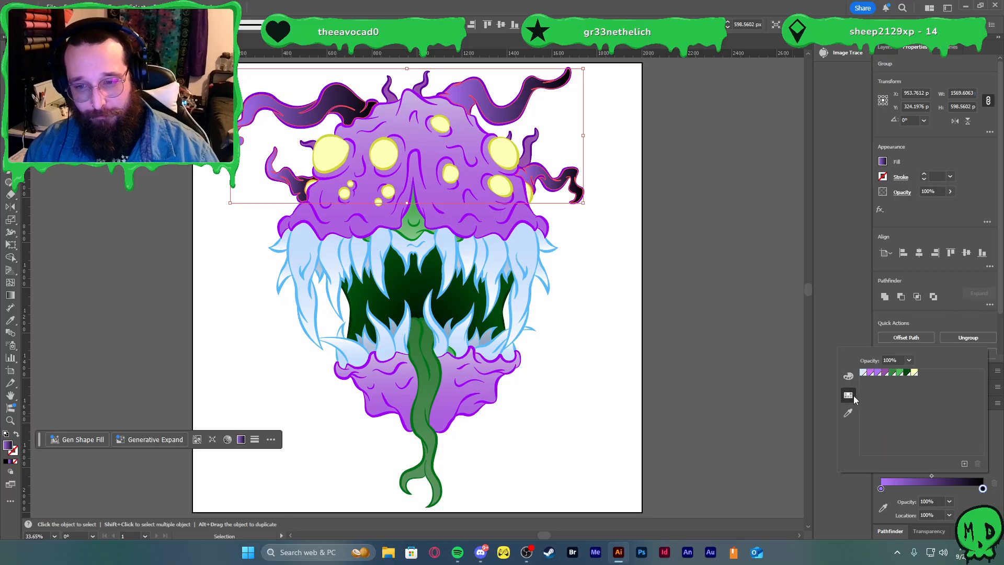
pyautogui.click(878, 373)
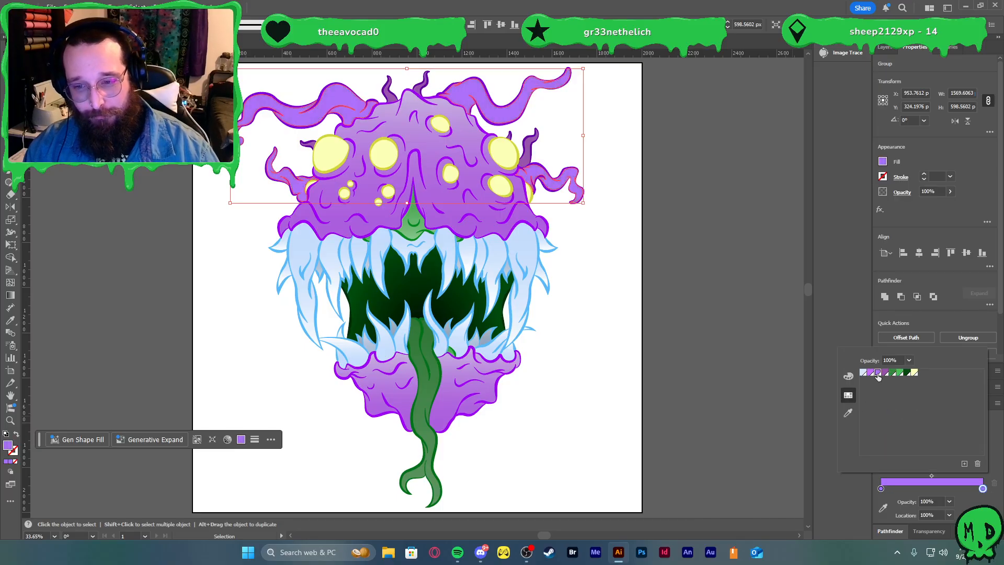
pyautogui.click(852, 377)
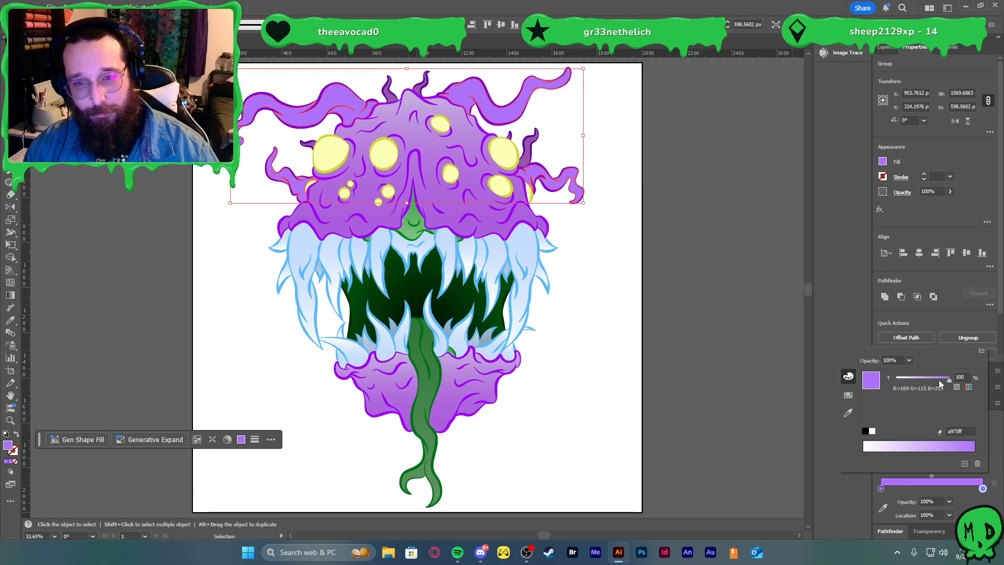
pyautogui.moveTo(937, 383); pyautogui.dragTo(932, 380)
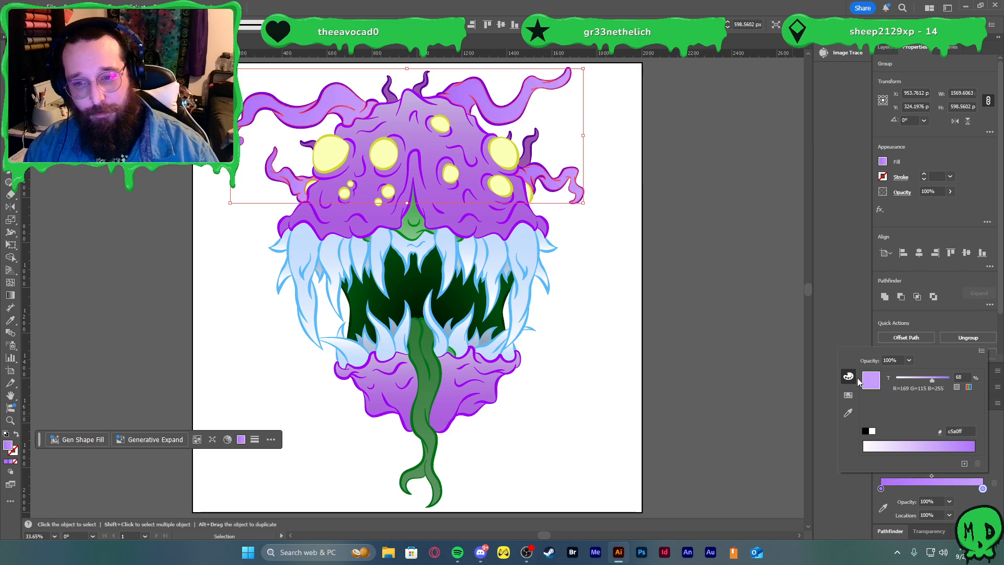
pyautogui.click(973, 513)
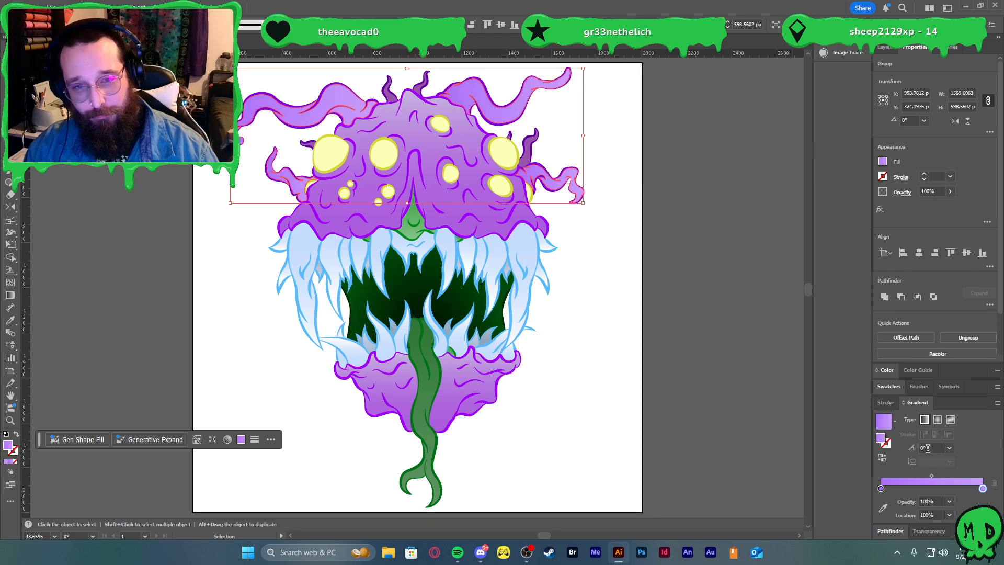
# - Set the large tentacles' gradient to -90°, reverse it with a 56% tint on the lighter stop, and deselect
pyautogui.click(949, 448)
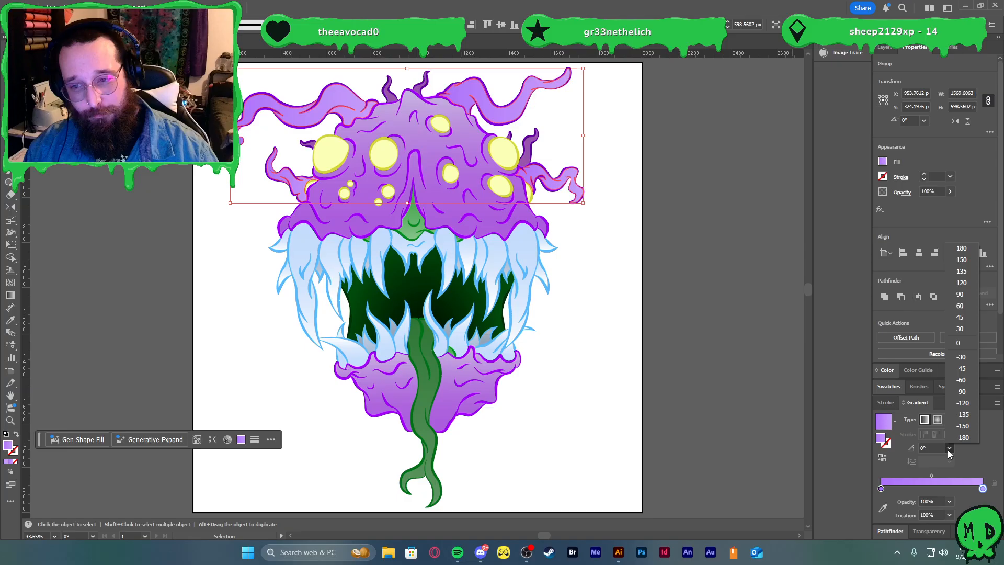
pyautogui.click(960, 391)
pyautogui.click(881, 488)
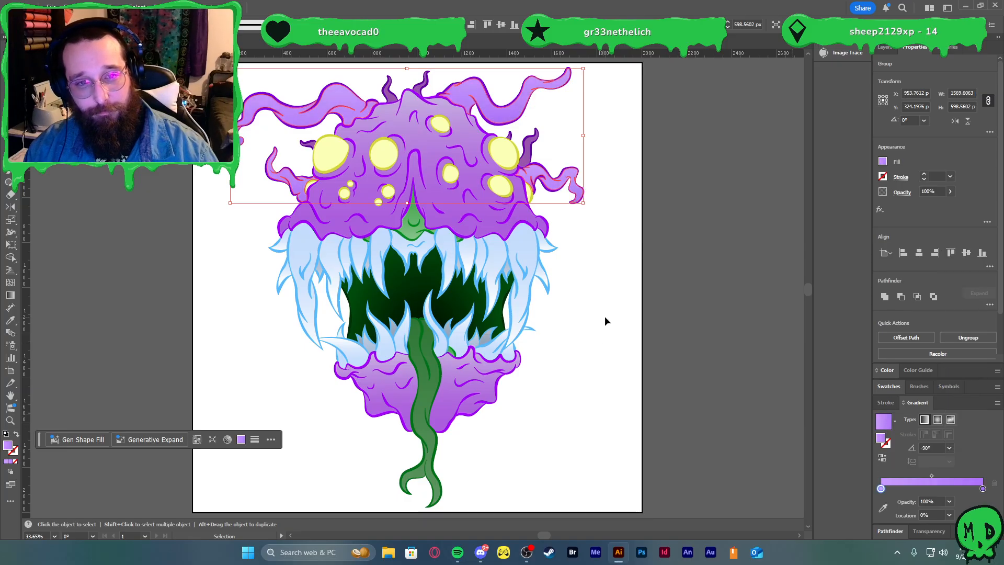
pyautogui.doubleClick(880, 488)
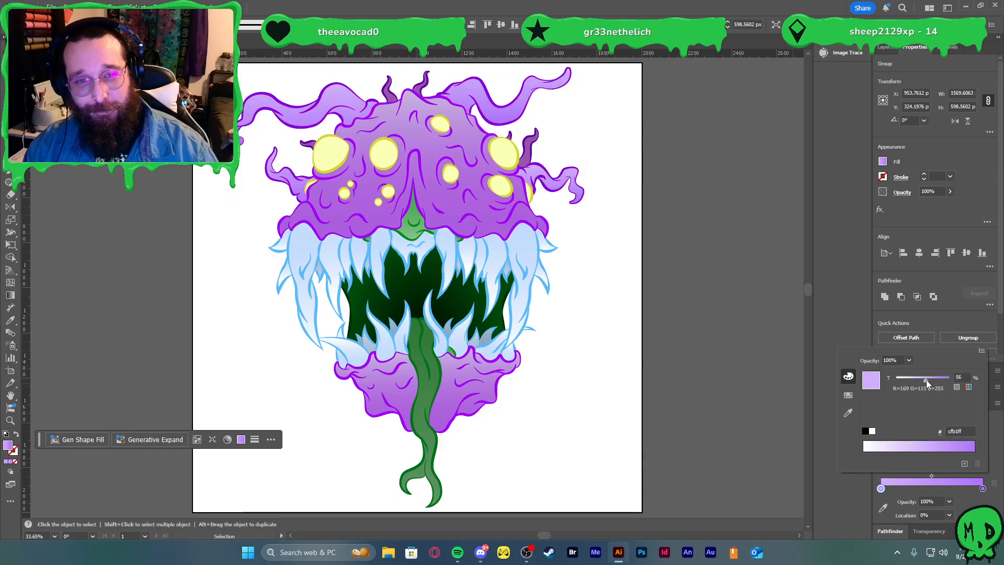
pyautogui.click(635, 340)
pyautogui.click(642, 319)
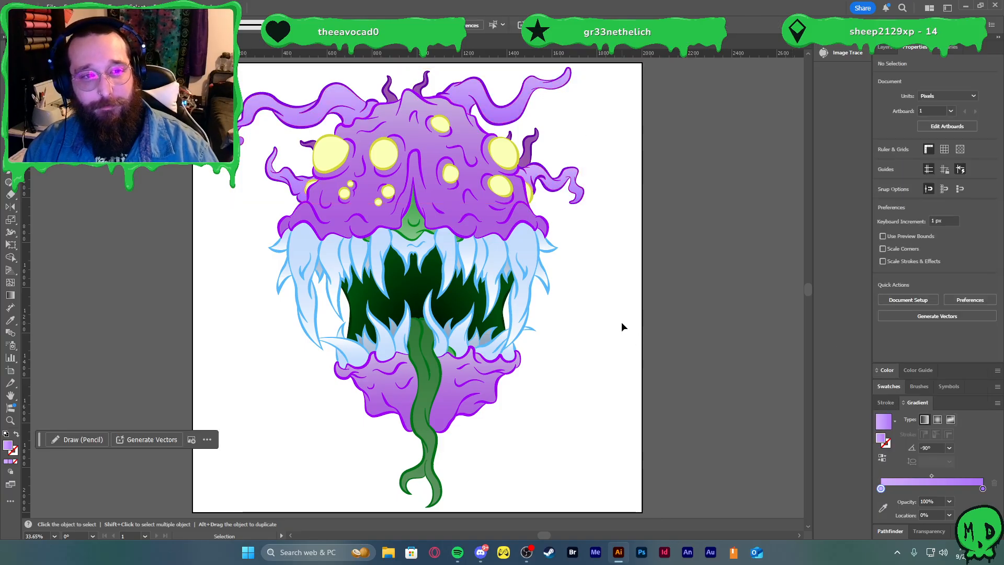
# - Recolor the large tentacles by slightly lowering the brightness of their gradient, and deselect them
pyautogui.click(550, 188)
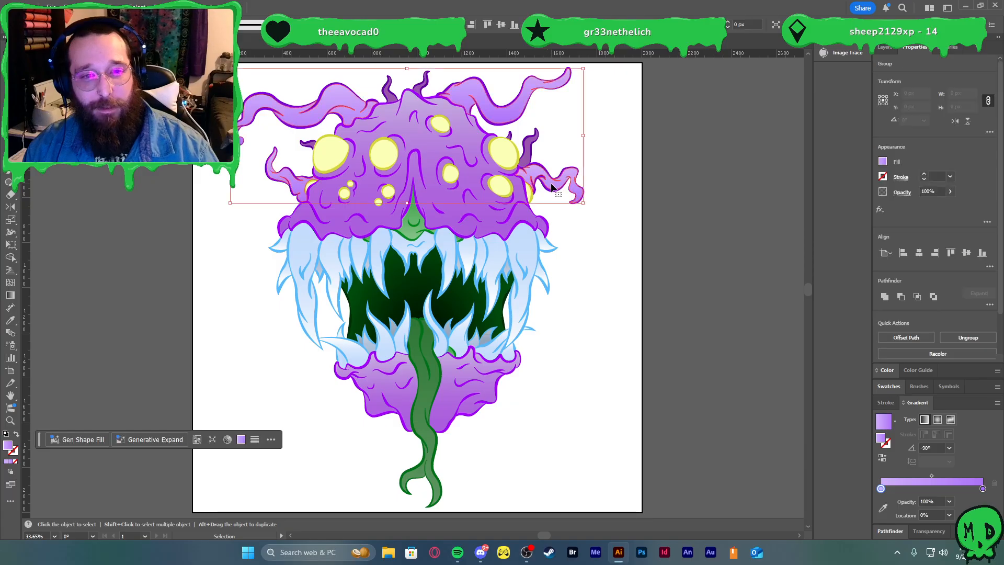
pyautogui.click(955, 353)
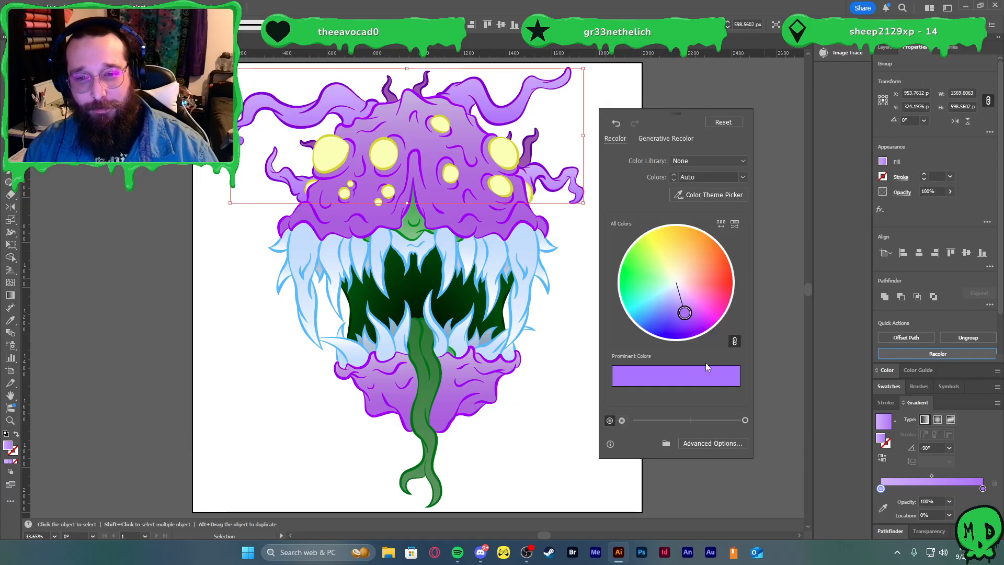
pyautogui.click(725, 422)
pyautogui.moveTo(726, 421); pyautogui.dragTo(716, 420)
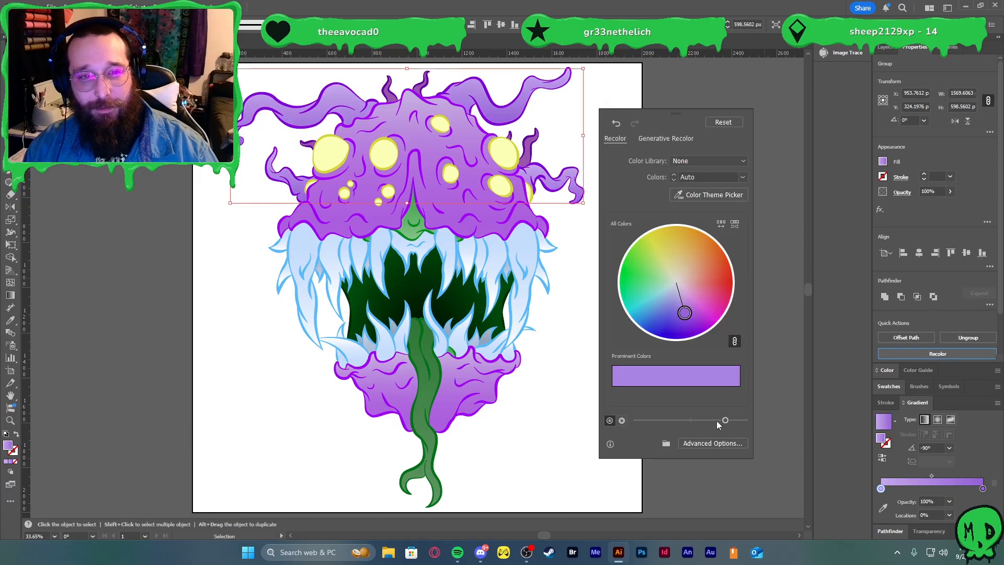
pyautogui.click(783, 354)
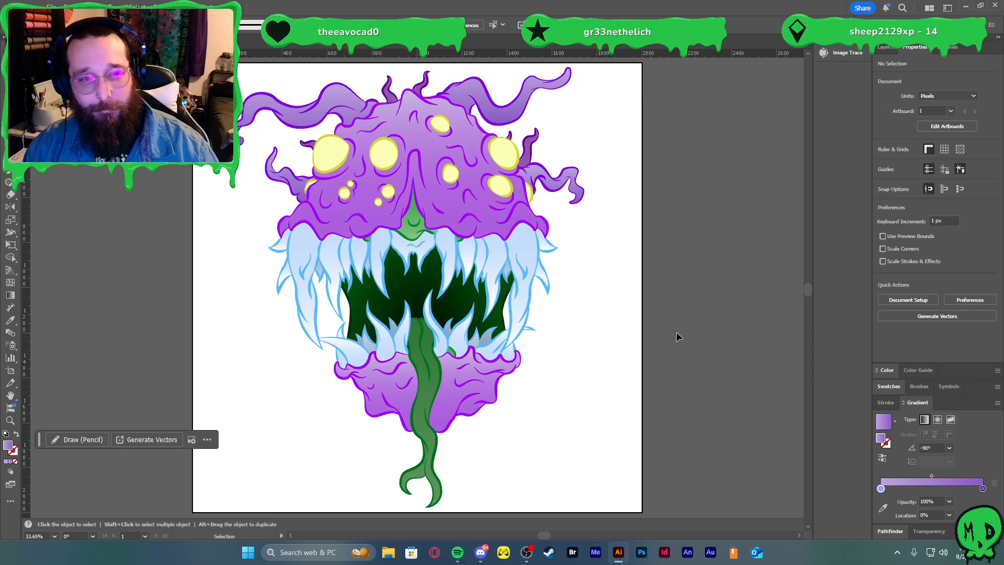
# - Give the small dark purple tentacles a linear gradient with its black stop changed to the R=149 G=84 B=176 swatch at 60% tint
pyautogui.click(392, 101)
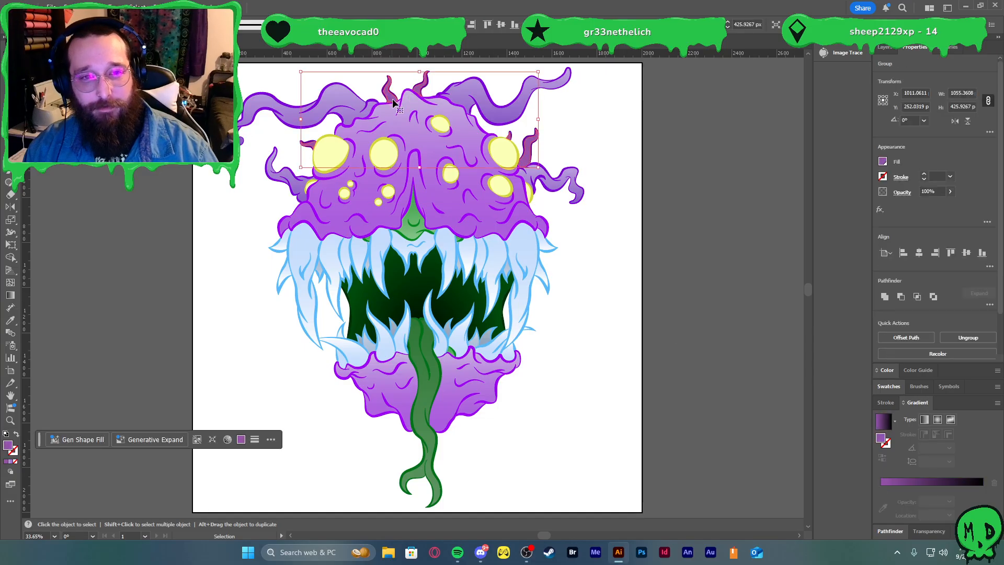
pyautogui.click(889, 428)
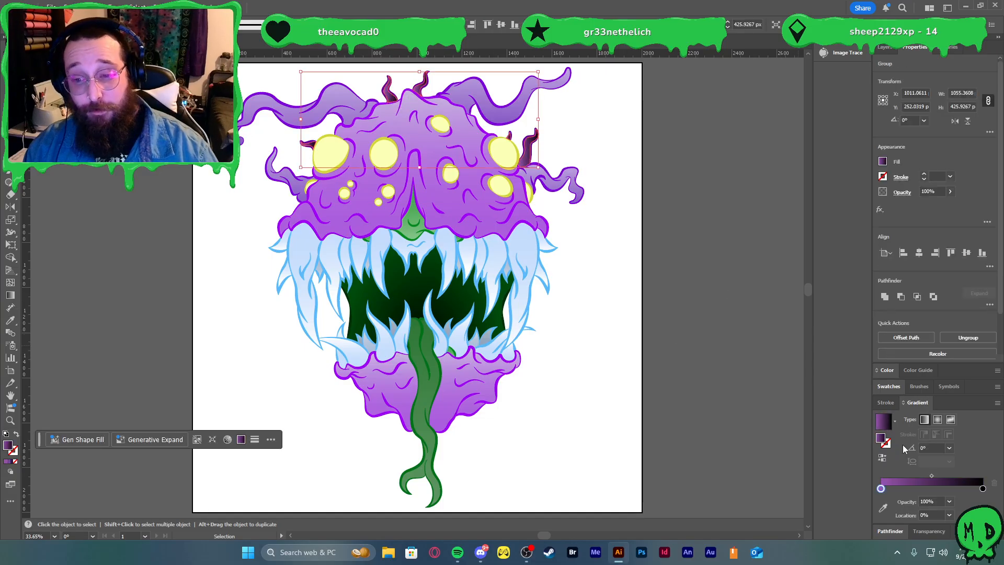
pyautogui.doubleClick(983, 489)
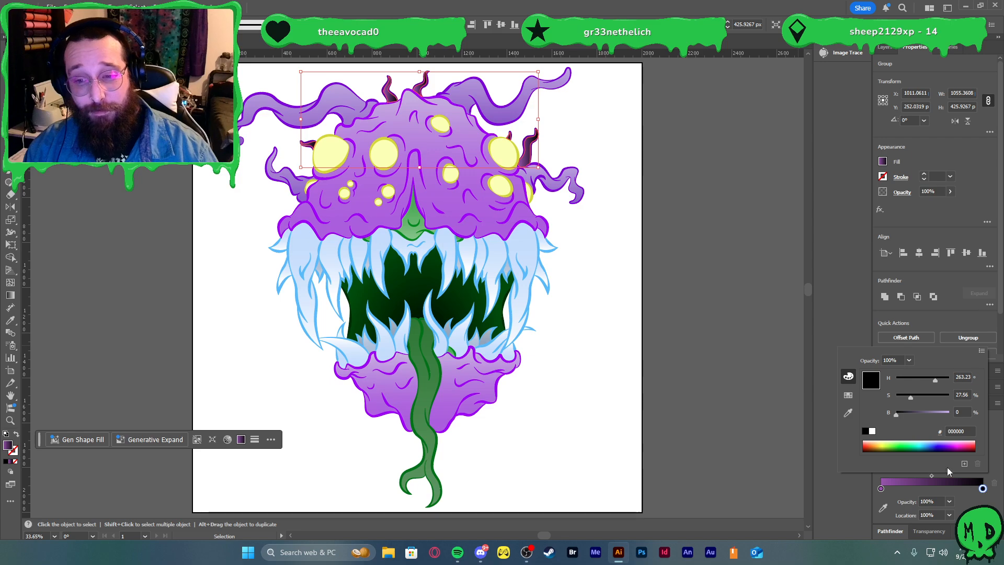
pyautogui.click(848, 396)
pyautogui.click(886, 372)
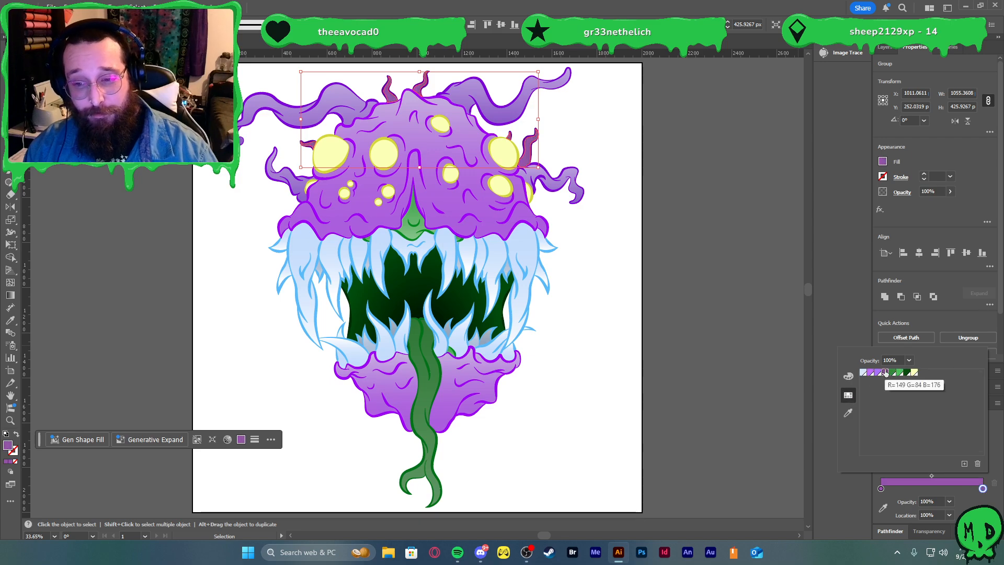
pyautogui.click(848, 376)
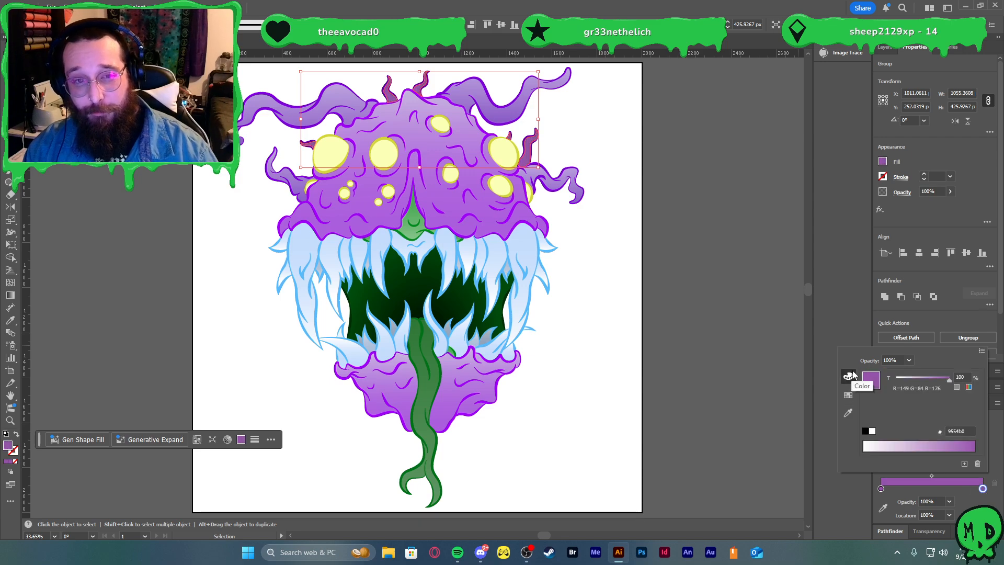
pyautogui.click(929, 380)
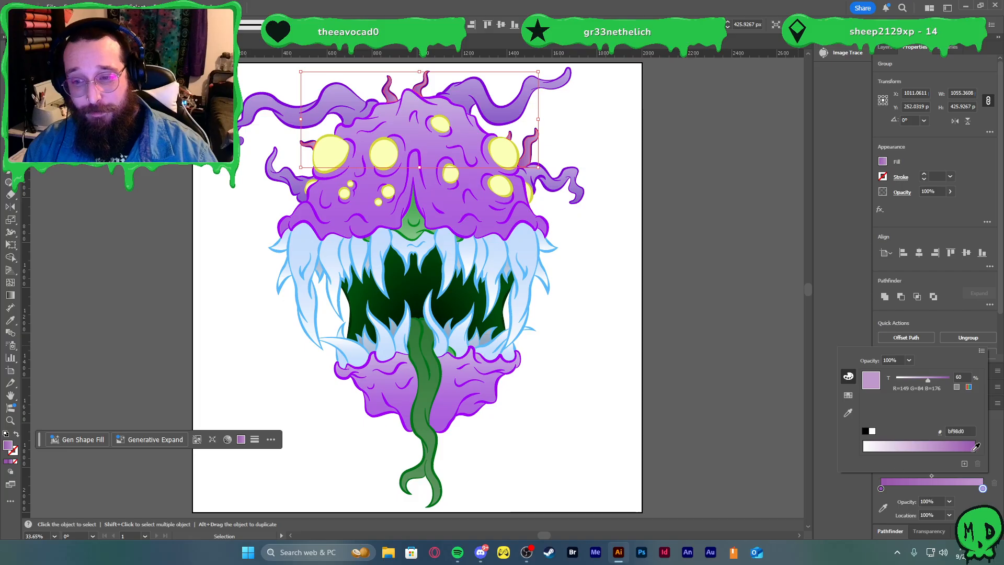
pyautogui.click(989, 450)
# - Set the small tentacles' gradient angle to -90° and reverse the gradient
pyautogui.click(949, 448)
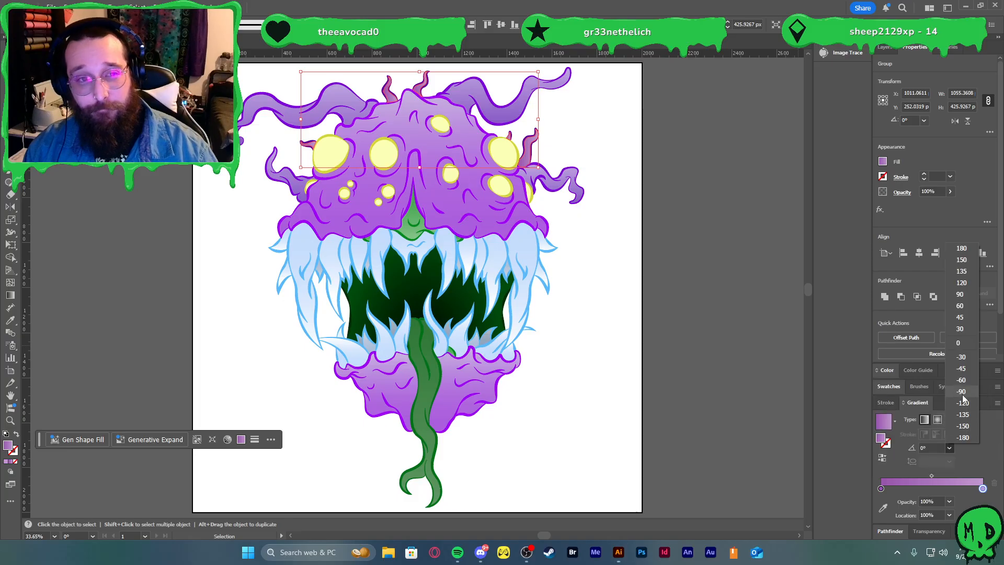
pyautogui.click(948, 389)
pyautogui.click(882, 457)
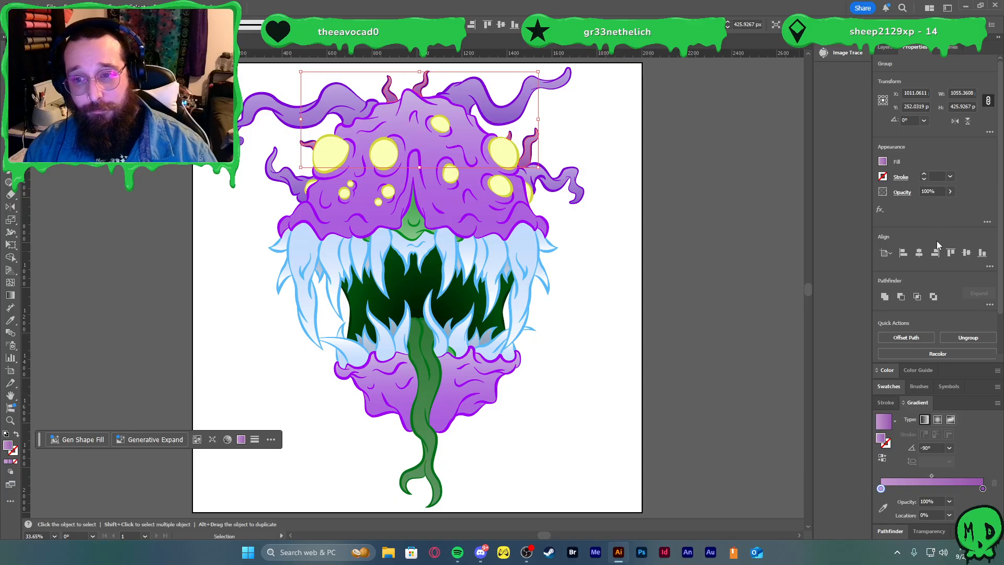
# - Recolor the small tentacles by lowering the brightness of their gradient, and deselect them
pyautogui.click(958, 356)
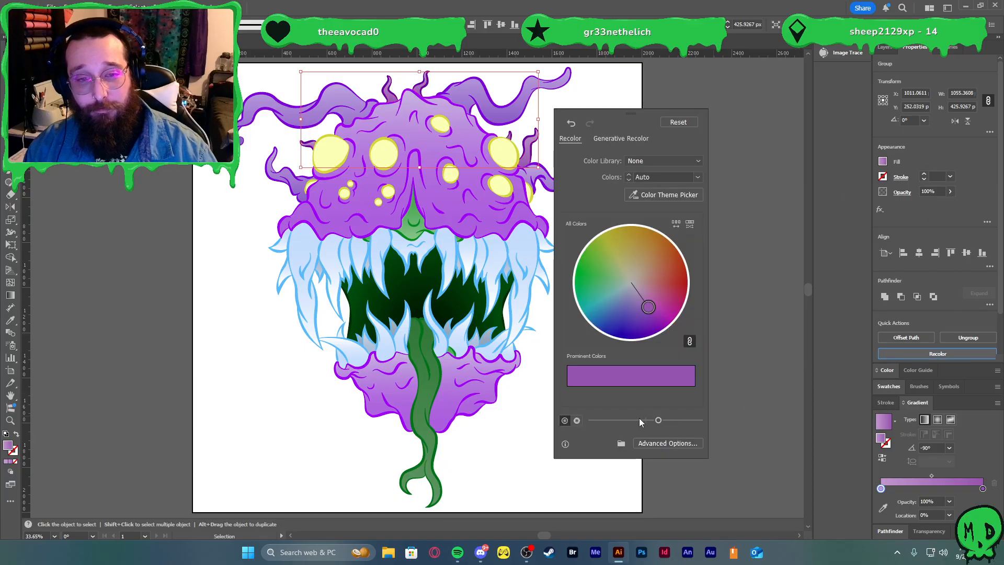
pyautogui.click(639, 420)
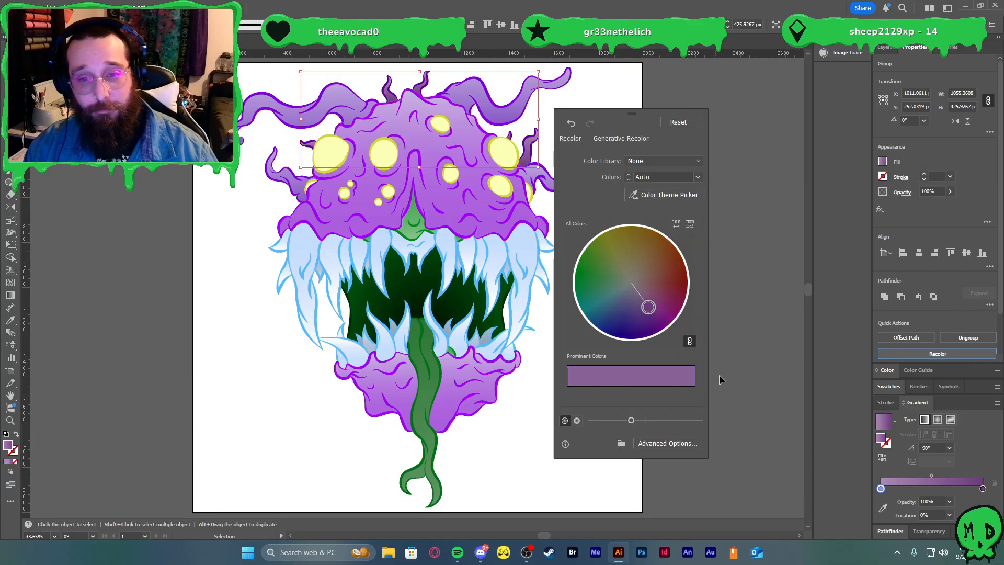
pyautogui.click(732, 367)
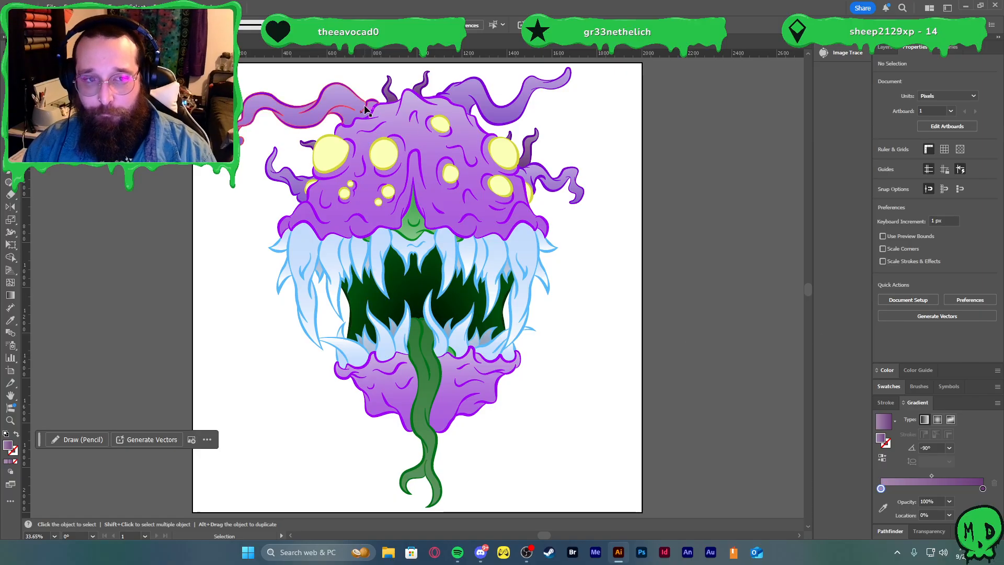
# - Give the yellow eyes a radial gradient fill from pale yellow to white and reverse it so white is at the centre
pyautogui.scroll(2, 374, 112)
pyautogui.click(298, 207)
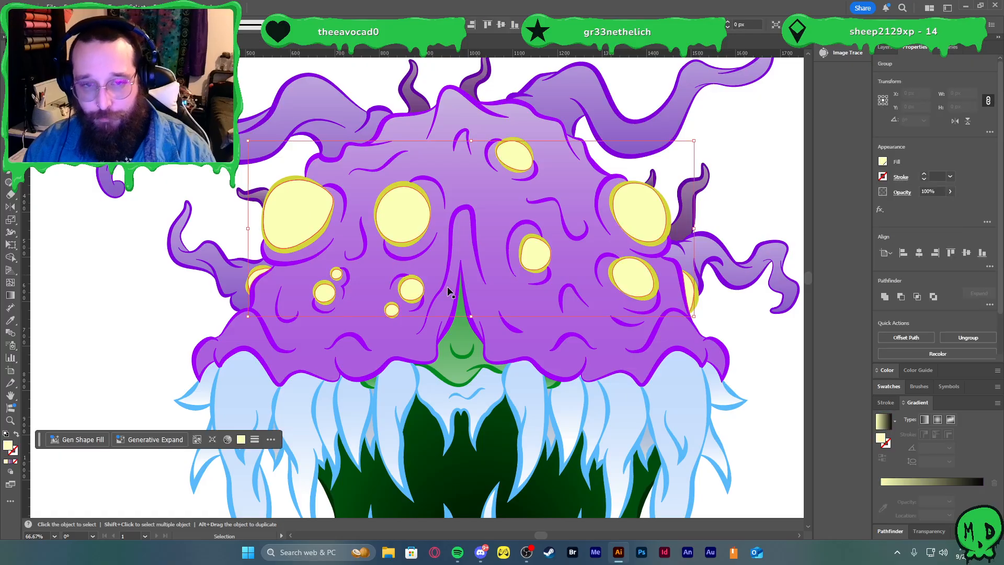
pyautogui.click(883, 423)
pyautogui.doubleClick(983, 488)
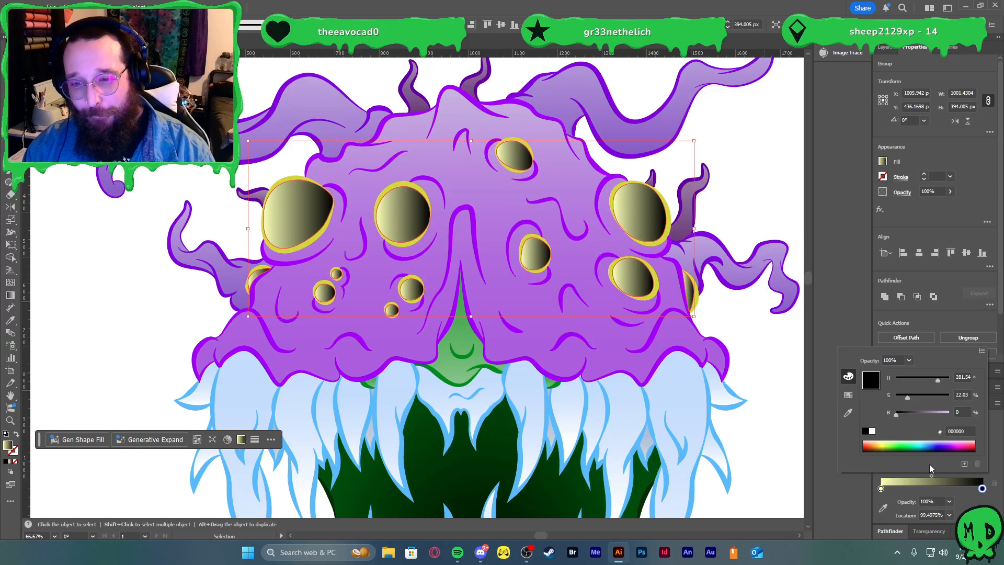
pyautogui.click(872, 431)
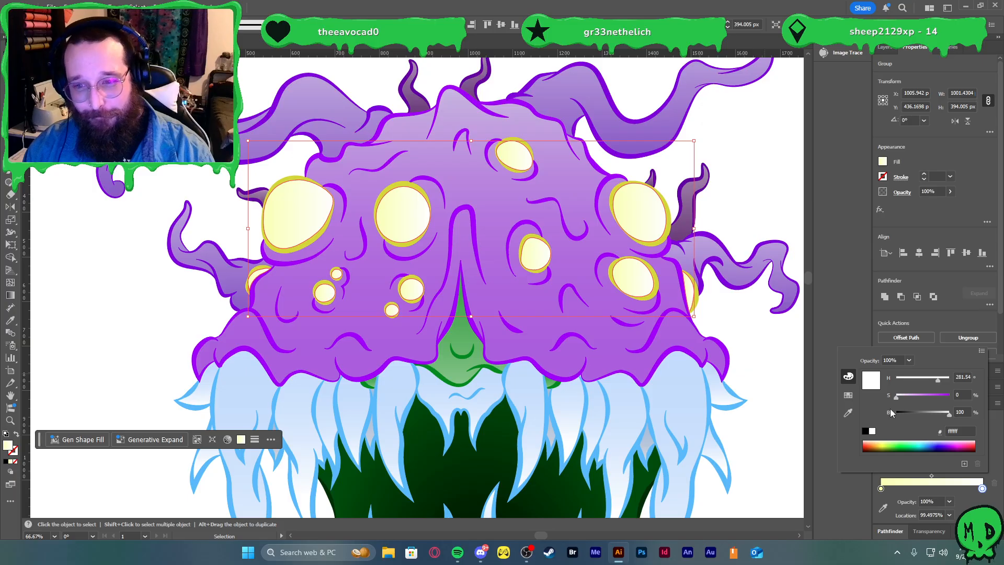
pyautogui.click(938, 419)
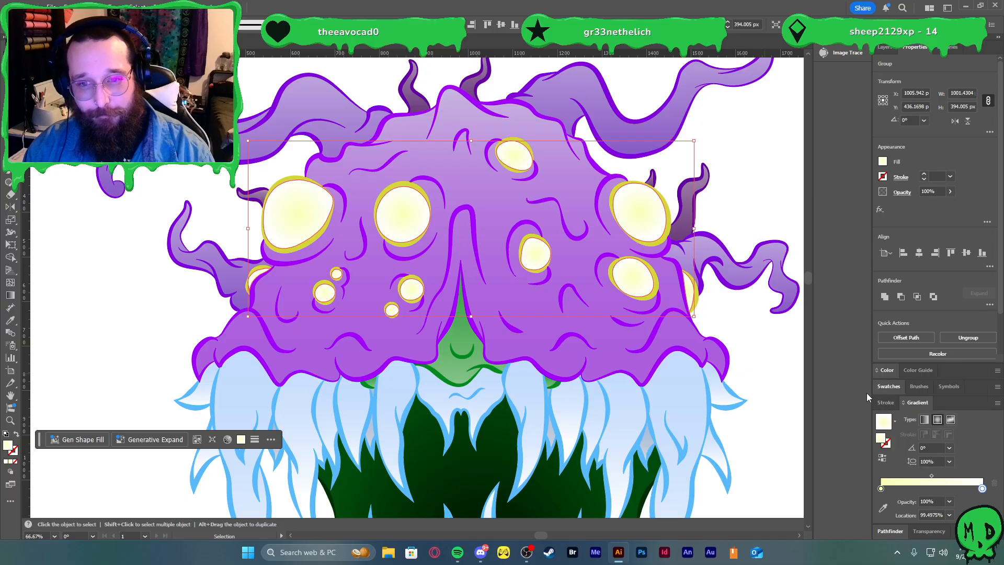
pyautogui.click(882, 458)
# - Shift the radial gradient highlights of the five eyes on the head's right half upward, angling the lower-right eye's gradient diagonally
pyautogui.press('g')
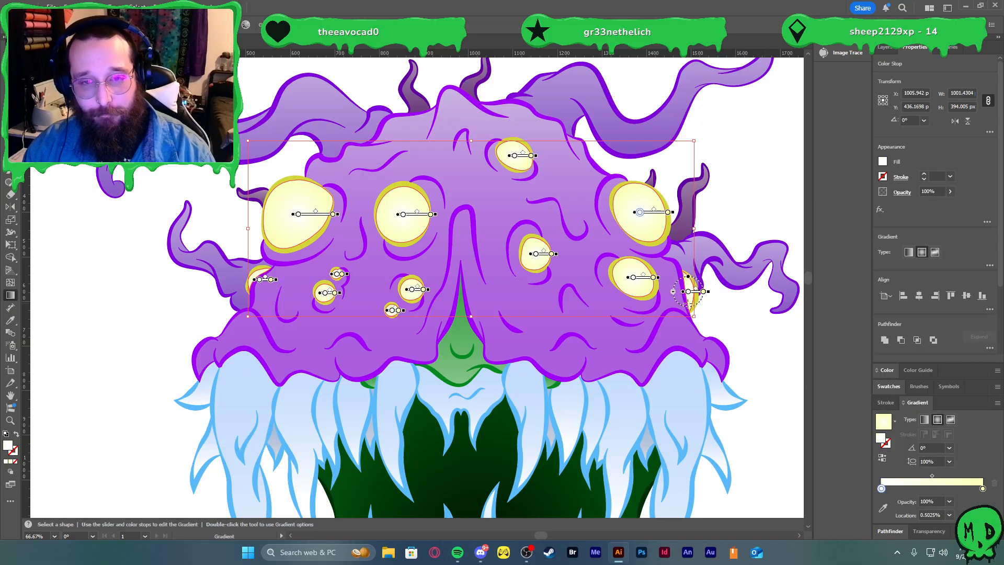
pyautogui.moveTo(655, 205)
pyautogui.mouseDown()
pyautogui.moveTo(681, 209)
pyautogui.moveTo(682, 200)
pyautogui.mouseUp()
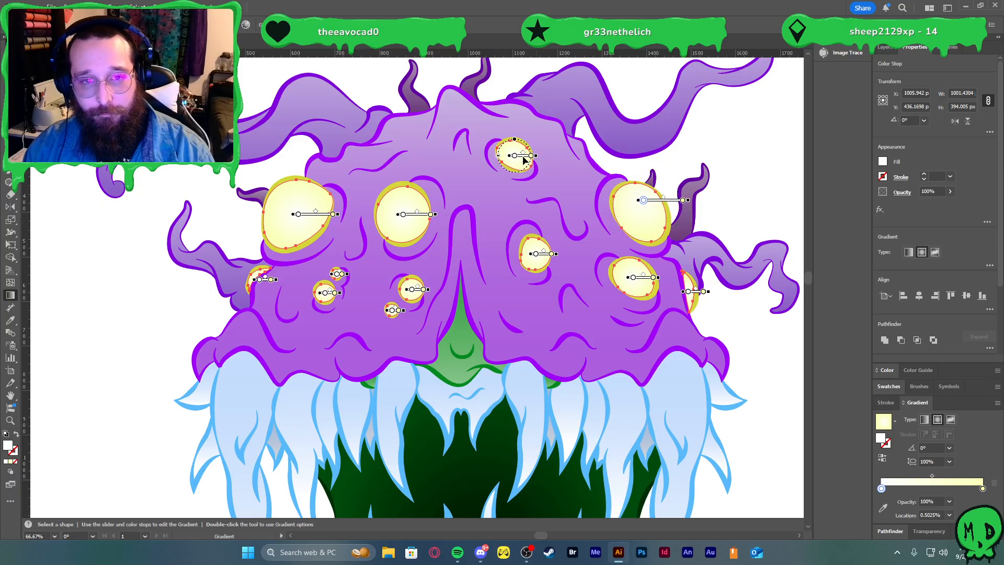
pyautogui.moveTo(523, 155); pyautogui.dragTo(524, 147)
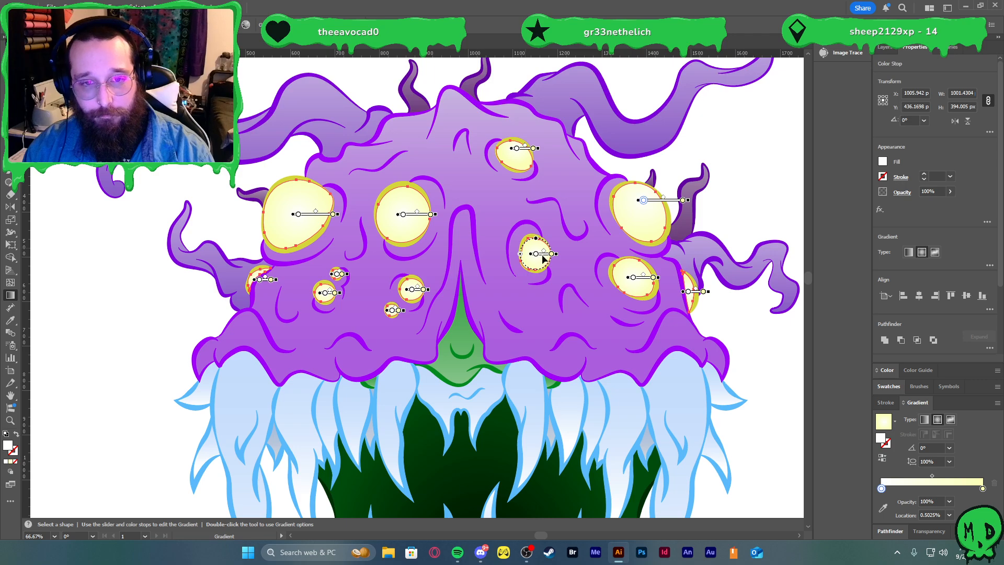
pyautogui.moveTo(535, 254); pyautogui.dragTo(561, 250)
pyautogui.click(650, 286)
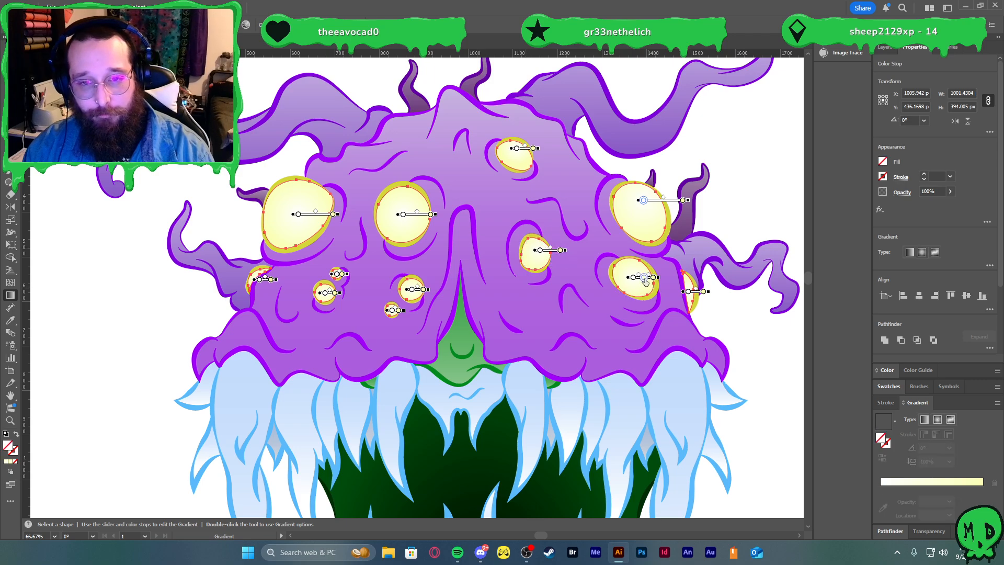
pyautogui.moveTo(642, 291)
pyautogui.mouseDown()
pyautogui.moveTo(655, 276)
pyautogui.moveTo(638, 251)
pyautogui.moveTo(659, 284)
pyautogui.mouseUp()
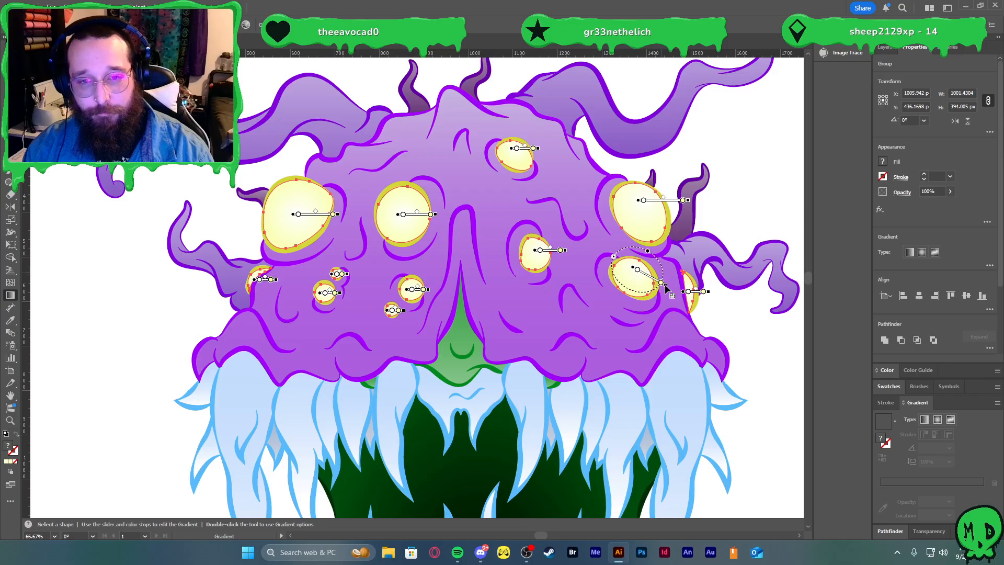
pyautogui.scroll(4, 692, 292)
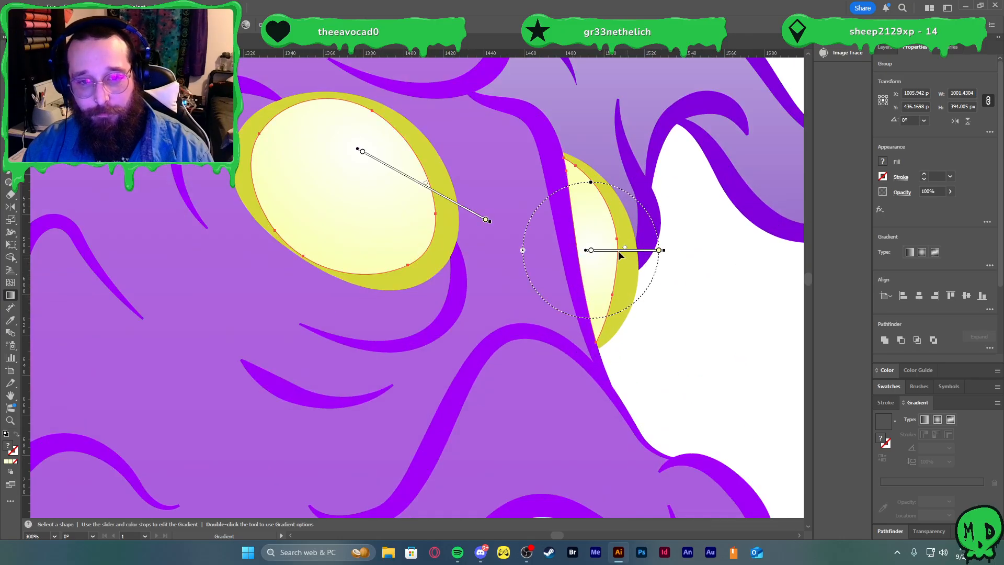
pyautogui.moveTo(659, 251); pyautogui.dragTo(663, 207)
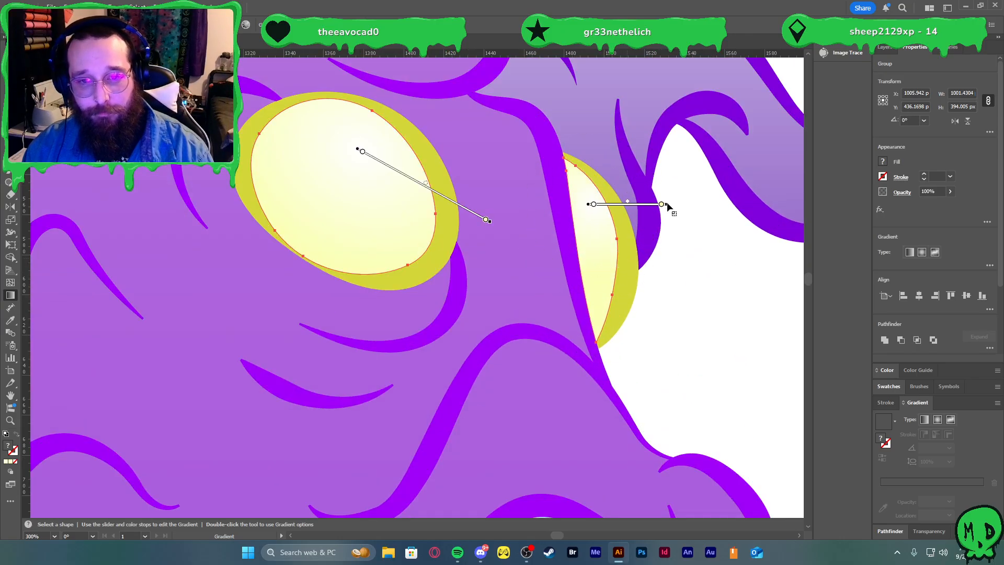
# - Move the radial gradient centres of the two large eyes on the head's left half upward and widen their spread
pyautogui.scroll(-5, 724, 251)
pyautogui.scroll(3, 460, 197)
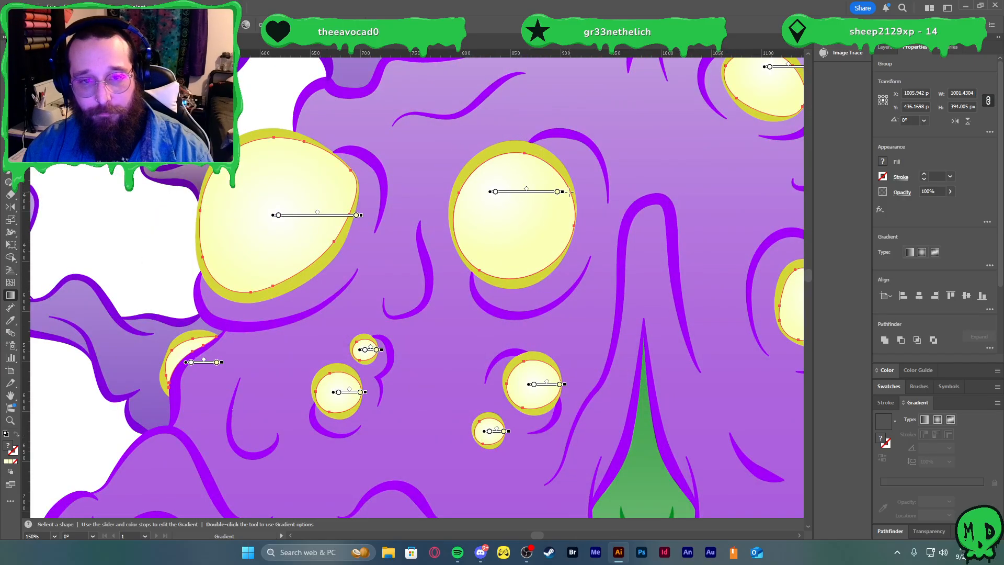
pyautogui.moveTo(565, 195)
pyautogui.mouseDown()
pyautogui.moveTo(599, 198)
pyautogui.moveTo(567, 207)
pyautogui.moveTo(559, 186)
pyautogui.moveTo(570, 184)
pyautogui.mouseUp()
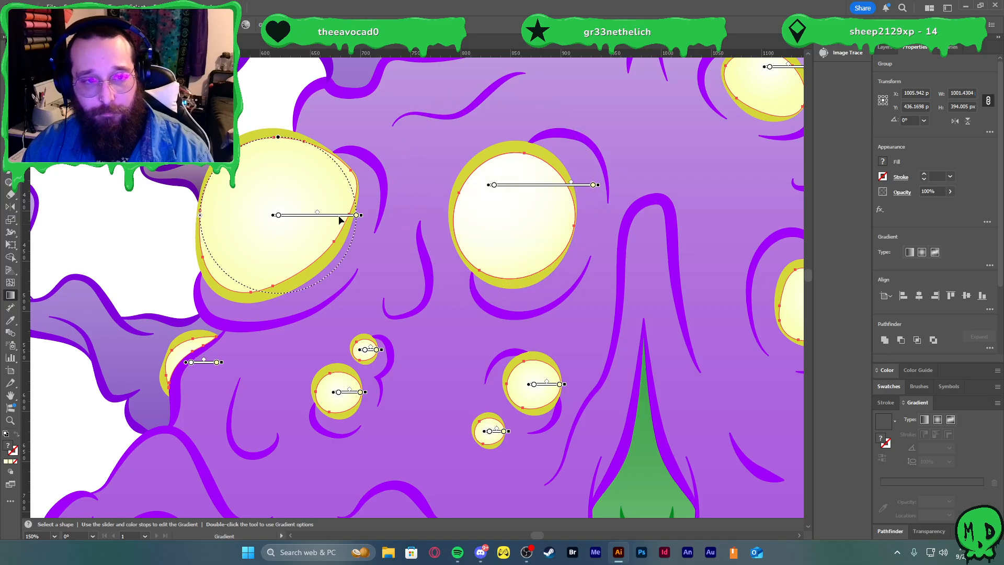
pyautogui.moveTo(317, 213); pyautogui.dragTo(345, 179)
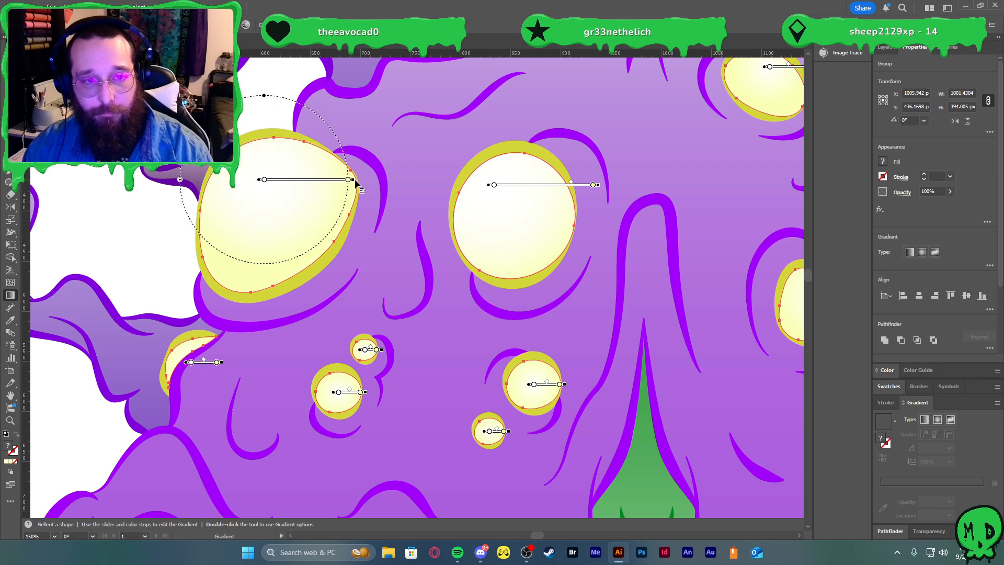
# - Shift the white gradient highlights of the four small eyes below the large left eyes toward their upper parts
pyautogui.scroll(-1, 393, 262)
pyautogui.scroll(-1, 393, 262)
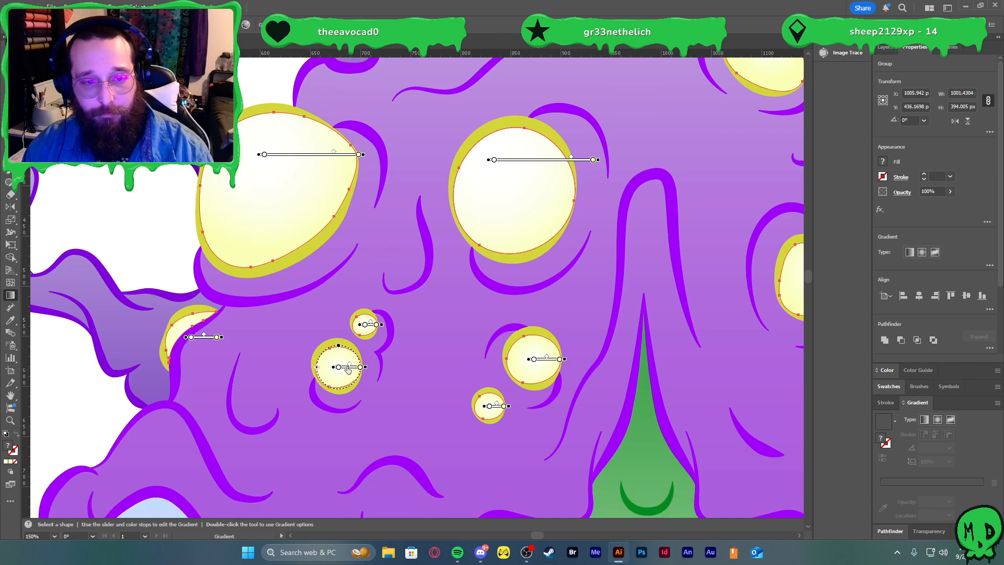
pyautogui.moveTo(365, 367)
pyautogui.mouseDown()
pyautogui.moveTo(380, 367)
pyautogui.moveTo(362, 358)
pyautogui.mouseUp()
pyautogui.scroll(3, 370, 325)
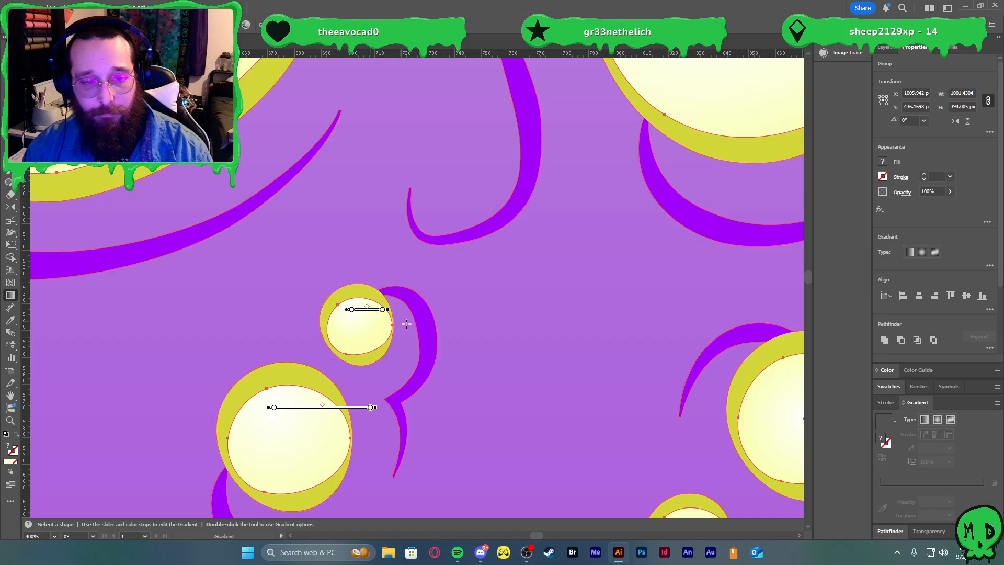
pyautogui.scroll(-3, 421, 328)
pyautogui.scroll(2, 585, 363)
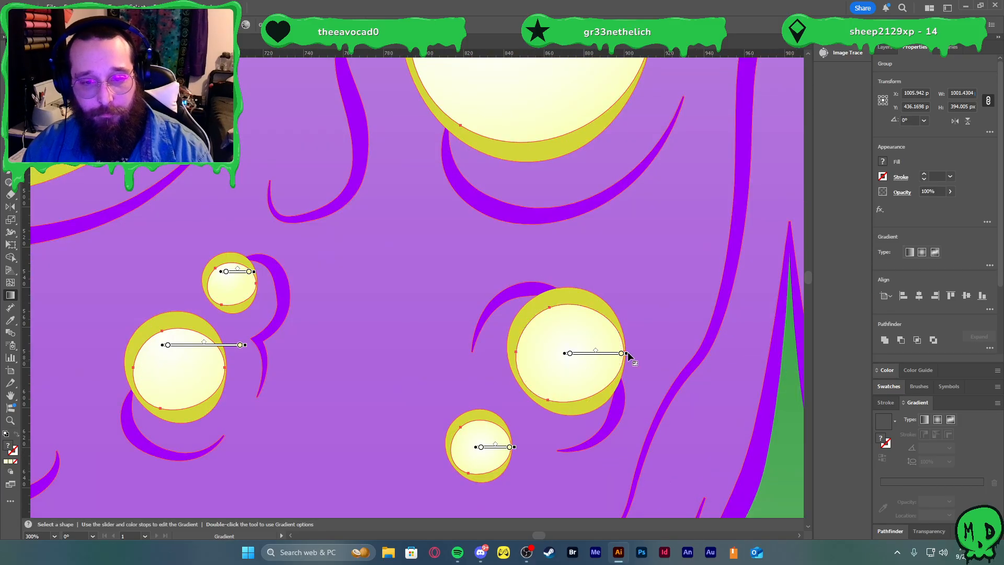
pyautogui.moveTo(626, 353); pyautogui.dragTo(601, 336)
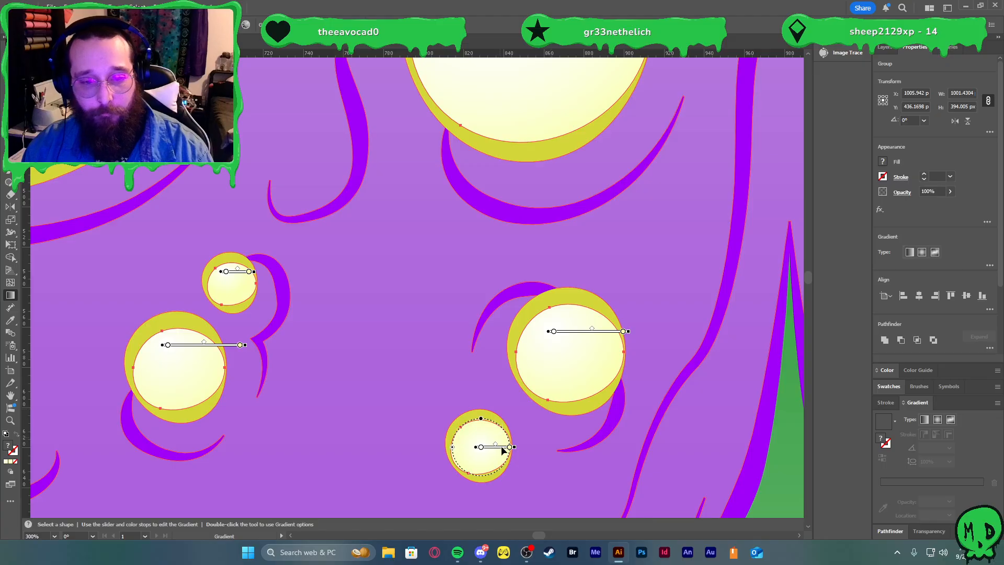
pyautogui.moveTo(512, 447)
pyautogui.mouseDown()
pyautogui.moveTo(530, 451)
pyautogui.moveTo(495, 436)
pyautogui.mouseUp()
pyautogui.scroll(-3, 500, 409)
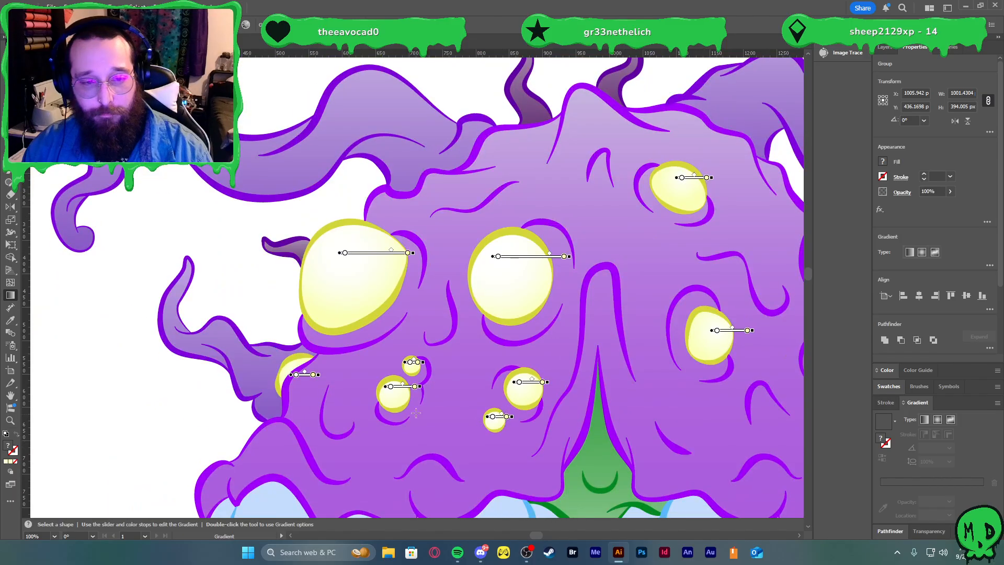
# - Move the gradient highlight of the partly hidden eye on the head's left edge upward, and deselect the eyes
pyautogui.scroll(3, 236, 363)
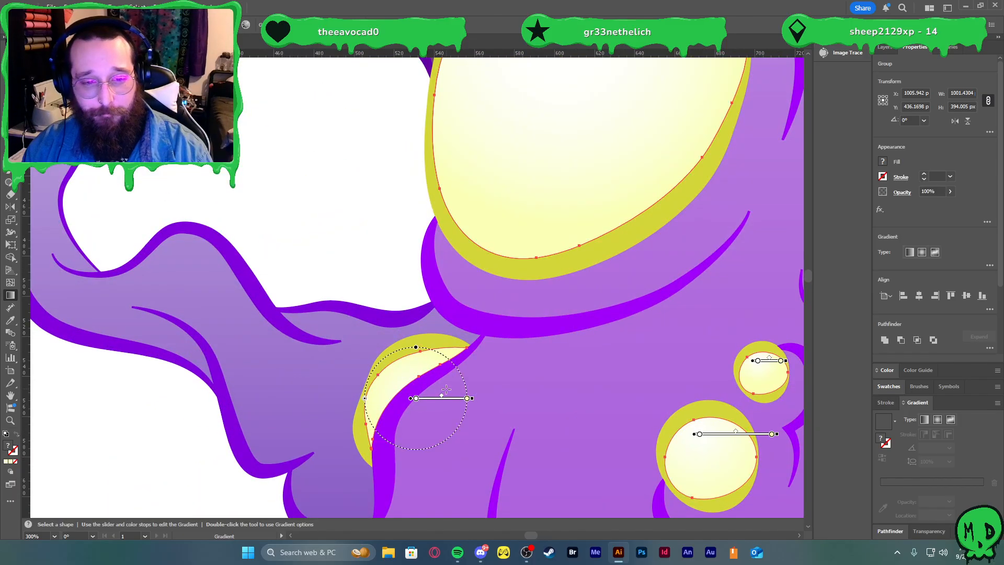
pyautogui.moveTo(442, 396)
pyautogui.mouseDown()
pyautogui.moveTo(444, 365)
pyautogui.moveTo(472, 365)
pyautogui.mouseUp()
pyautogui.scroll(-5, 469, 366)
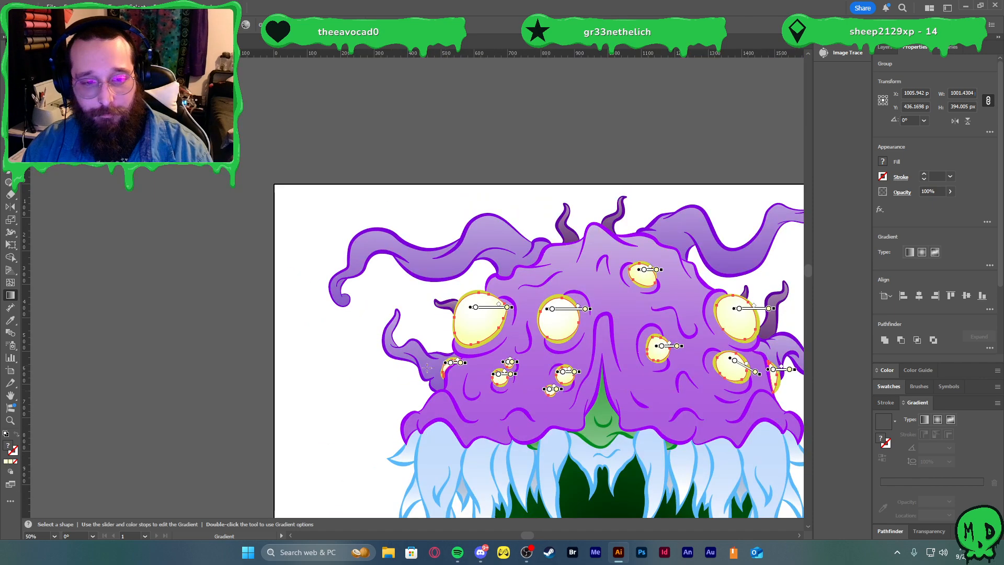
pyautogui.press('c')
pyautogui.press('v')
pyautogui.click(389, 382)
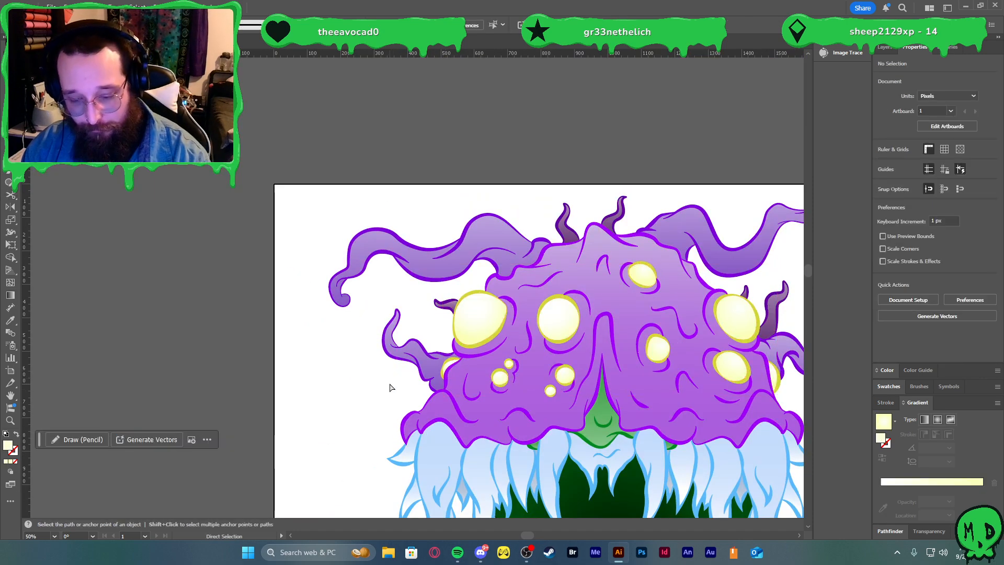
# - Shift the midpoint of the tongue's green gradient to about 30% and deselect the tongue
pyautogui.hotkey('ctrl', '0')
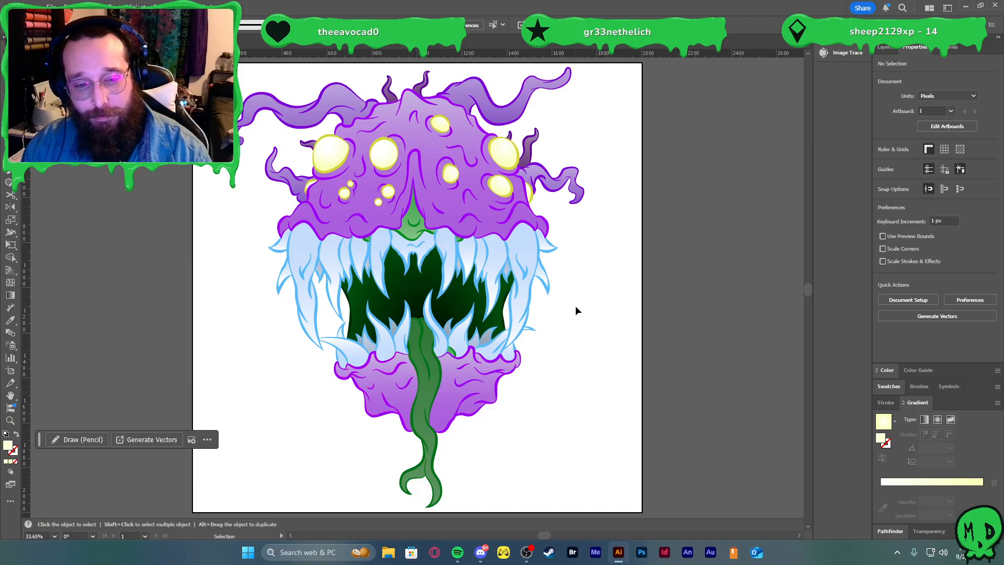
pyautogui.click(431, 393)
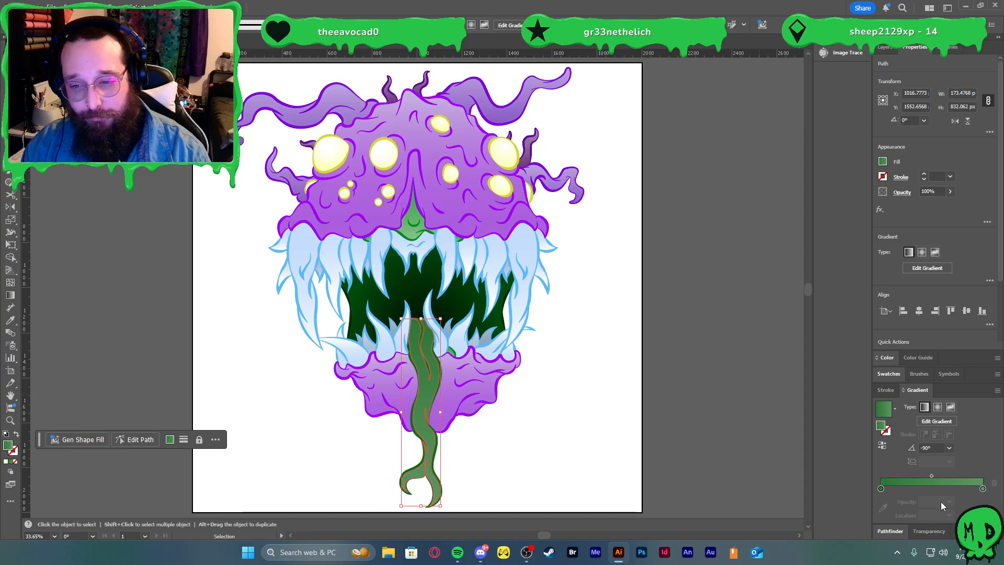
pyautogui.moveTo(930, 476); pyautogui.dragTo(913, 474)
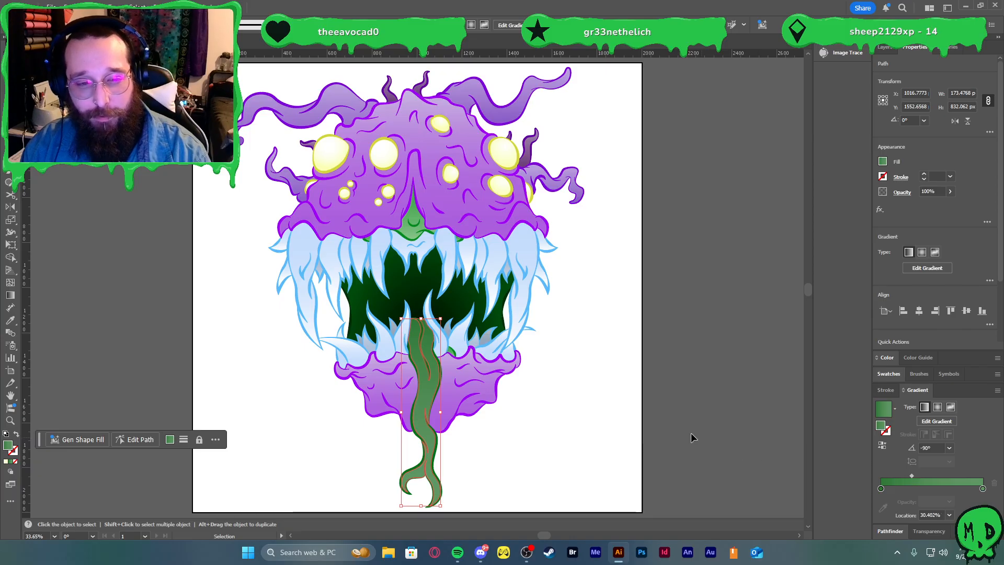
pyautogui.click(562, 386)
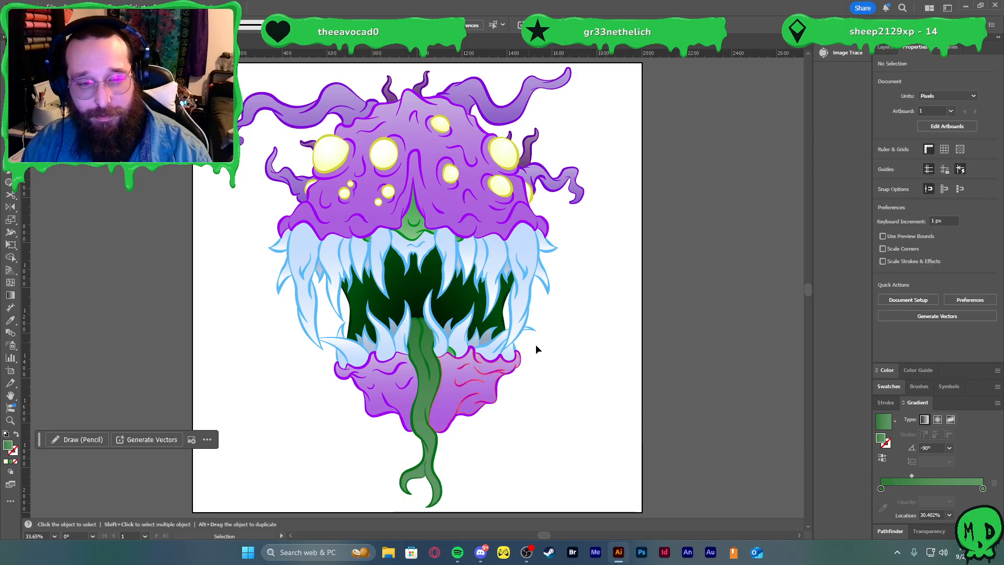
# - Reverse the gradient of the small green shape behind the lower teeth beside the tongue, and leave isolation mode
pyautogui.scroll(5, 447, 353)
pyautogui.click(462, 330)
pyautogui.doubleClick(462, 331)
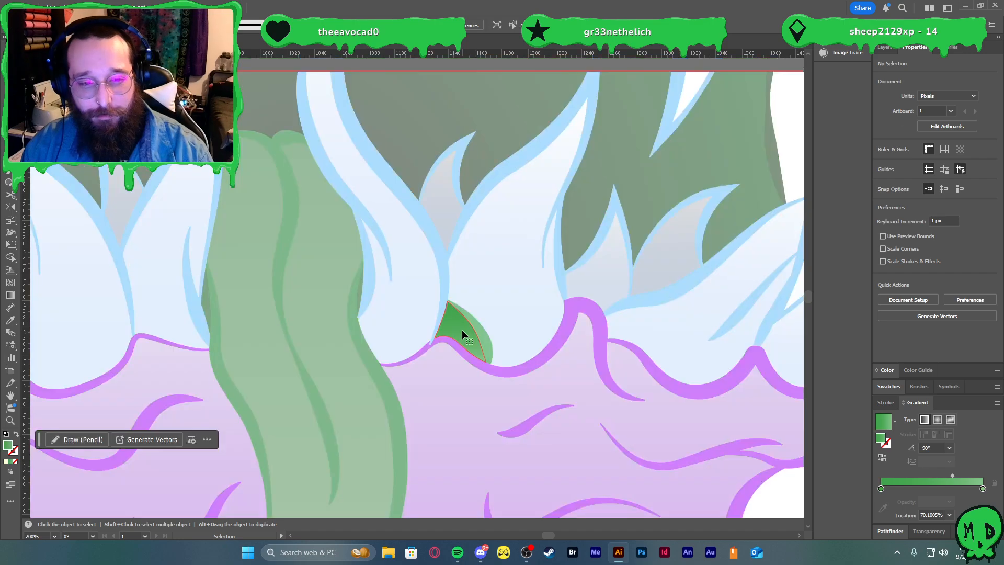
pyautogui.click(882, 445)
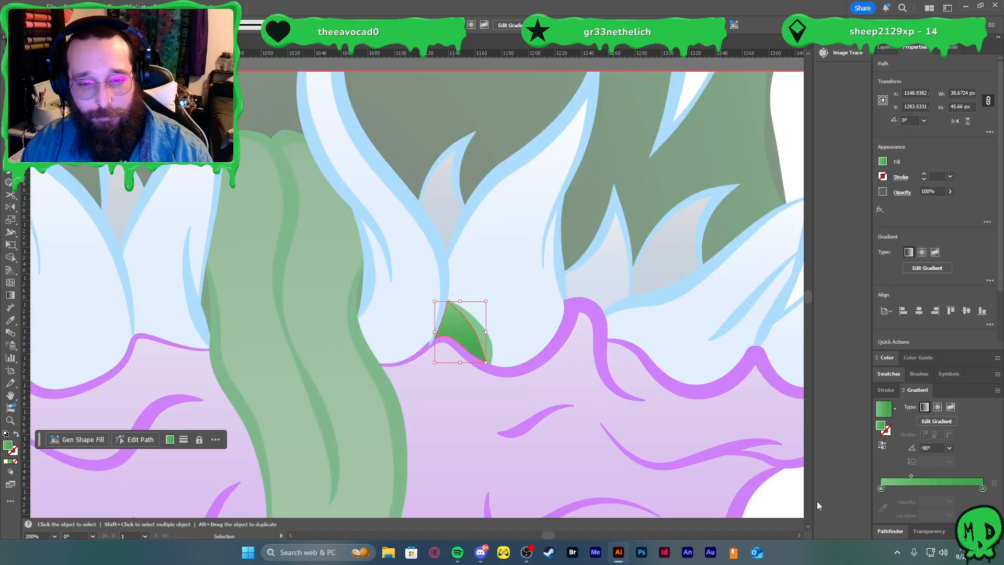
pyautogui.click(777, 483)
pyautogui.doubleClick(778, 490)
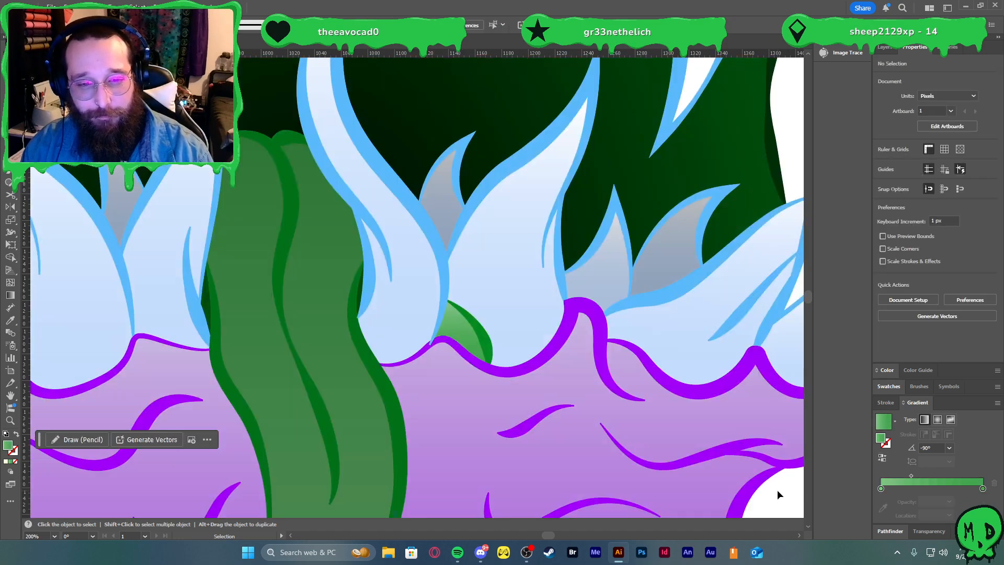
# - Examine where the blue tooth outline meets the purple jaw beside the small green shape, and check the whole head
pyautogui.scroll(-3, 777, 490)
pyautogui.scroll(3, 643, 441)
pyautogui.scroll(6, 646, 423)
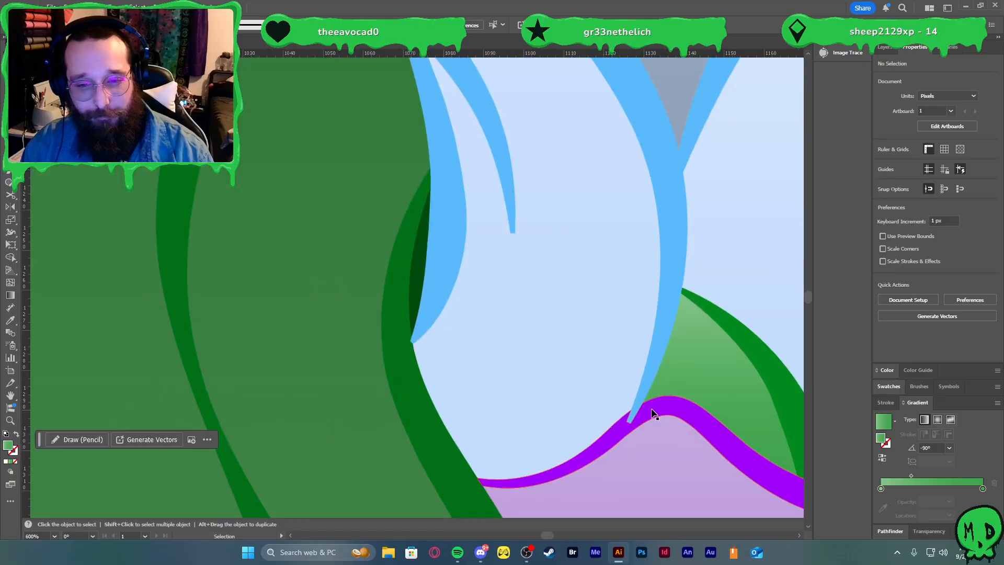
pyautogui.click(644, 416)
pyautogui.scroll(-10, 644, 416)
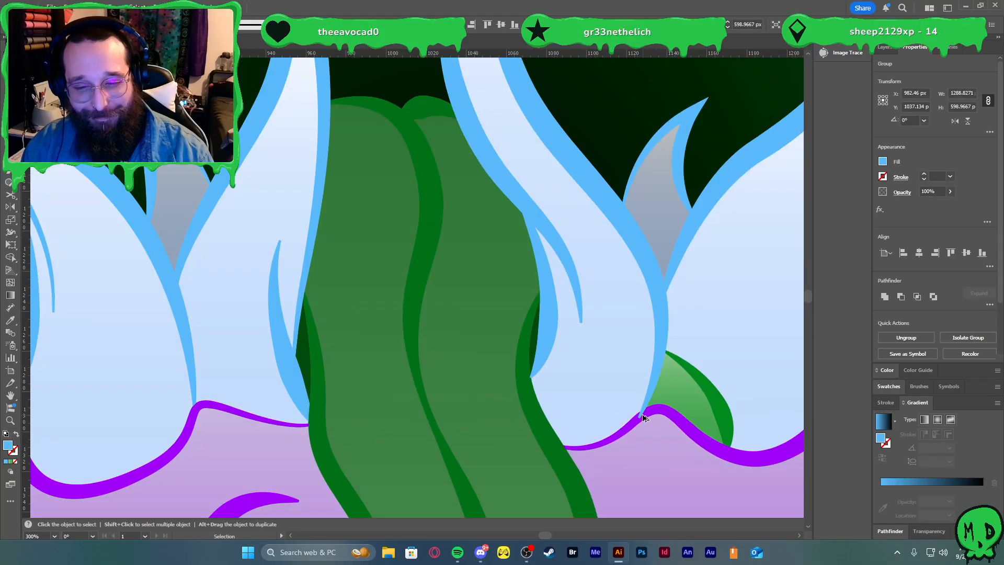
pyautogui.press('a')
pyautogui.press('v')
pyautogui.hotkey('ctrl', '0')
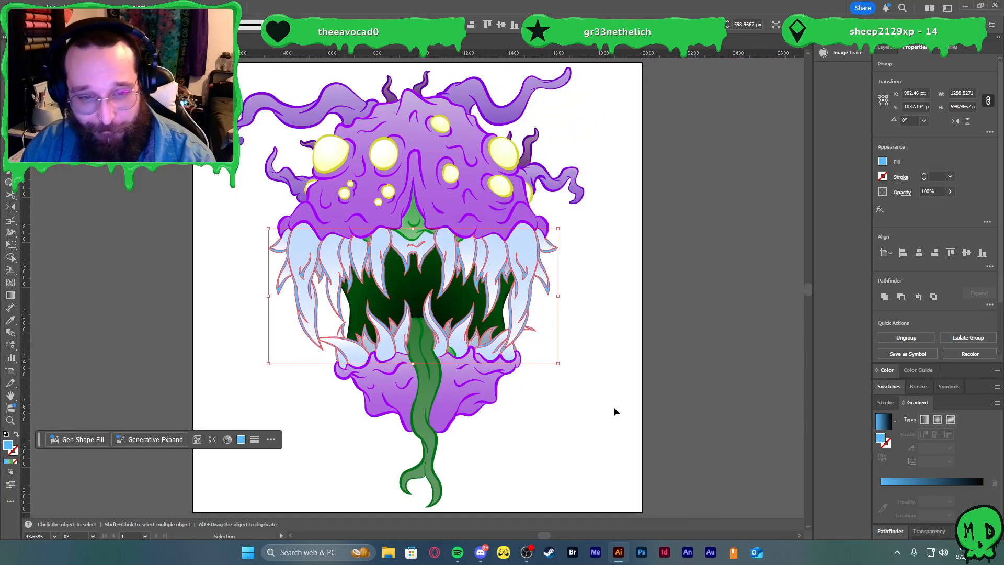
pyautogui.click(613, 406)
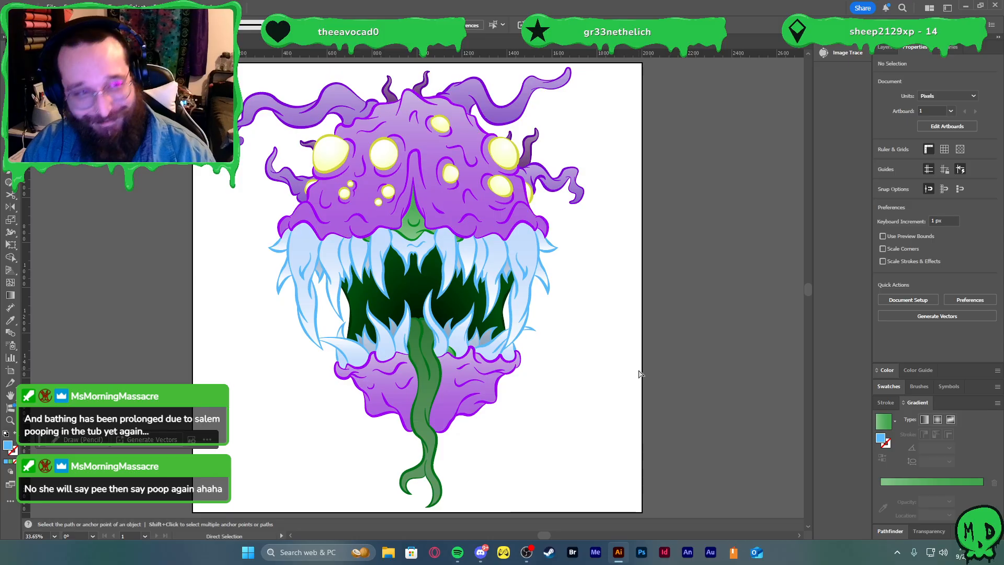
# - Save the artwork as an Adobe Illustrator file named Gorlthulmix.ai
pyautogui.press('ctrl')
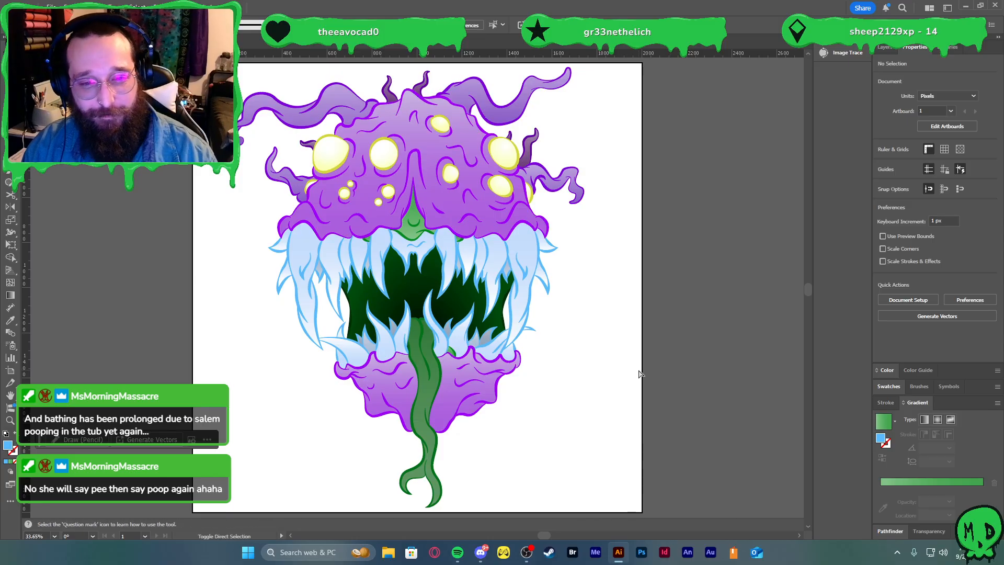
pyautogui.hotkey('ctrl', 's')
pyautogui.click(579, 377)
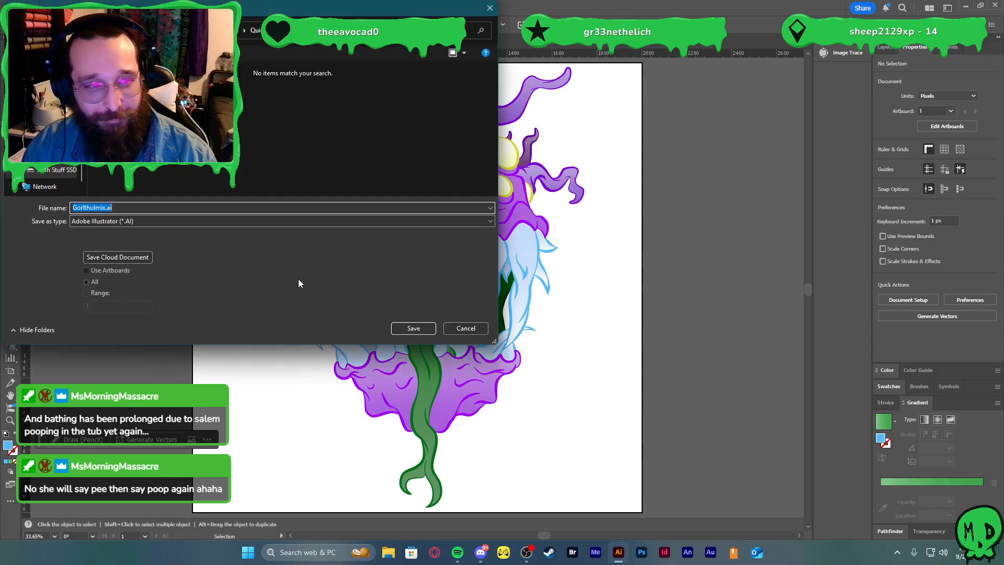
pyautogui.click(426, 330)
pyautogui.click(559, 434)
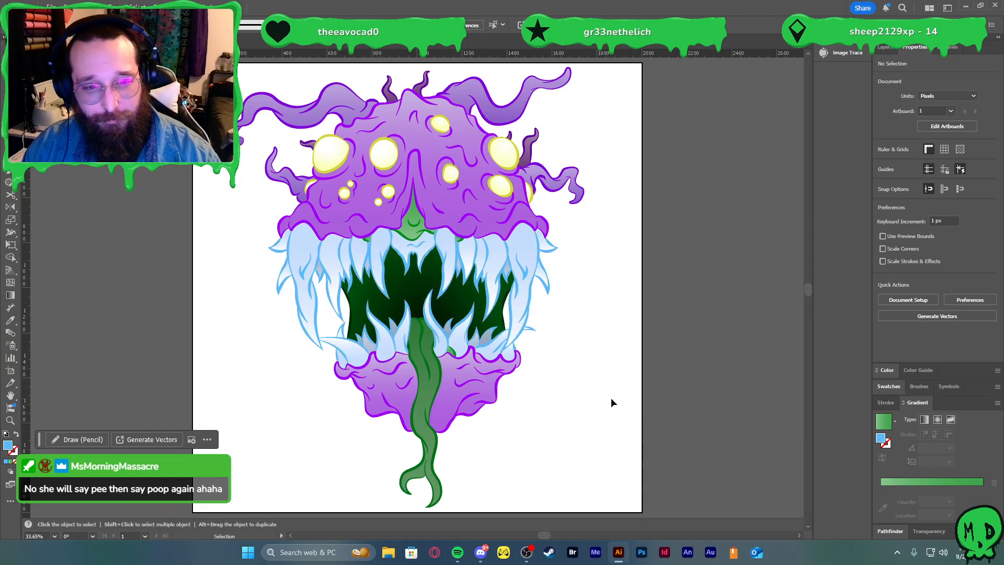
# - Isolate the teeth group and select the six grey-blue back teeth behind the lower teeth
pyautogui.doubleClick(484, 337)
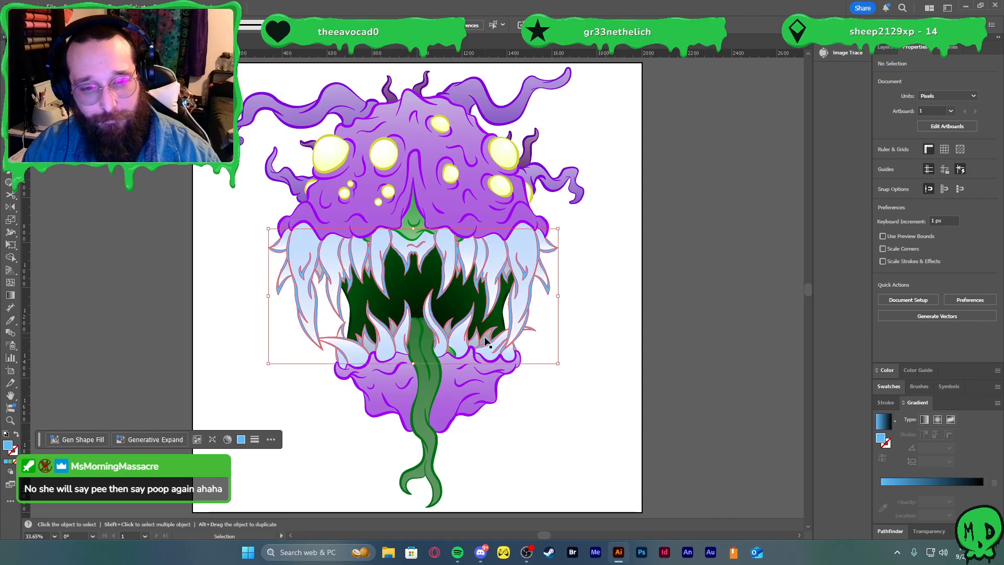
pyautogui.press('Escape')
pyautogui.click(483, 338)
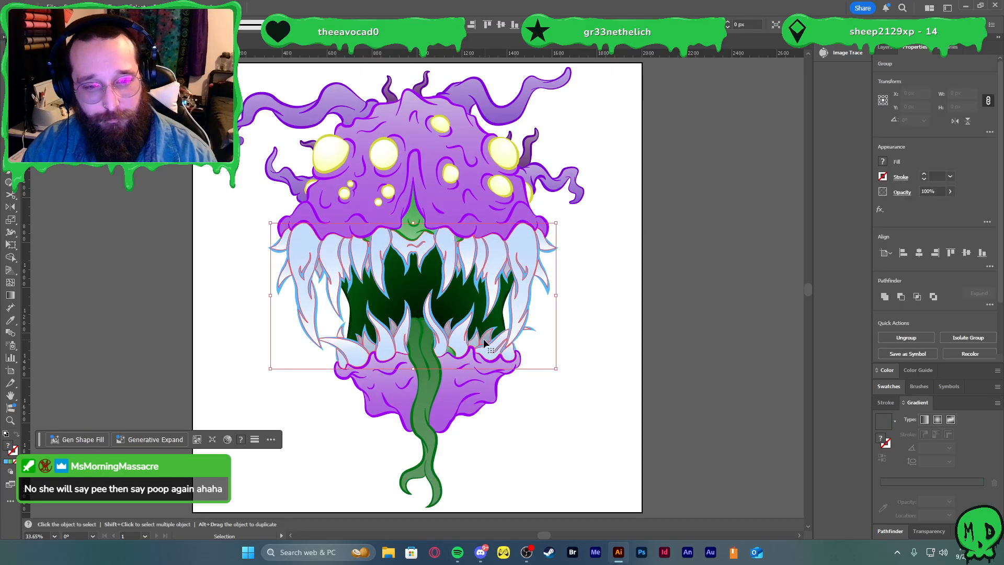
pyautogui.scroll(2, 470, 344)
pyautogui.scroll(1, 469, 349)
pyautogui.doubleClick(506, 338)
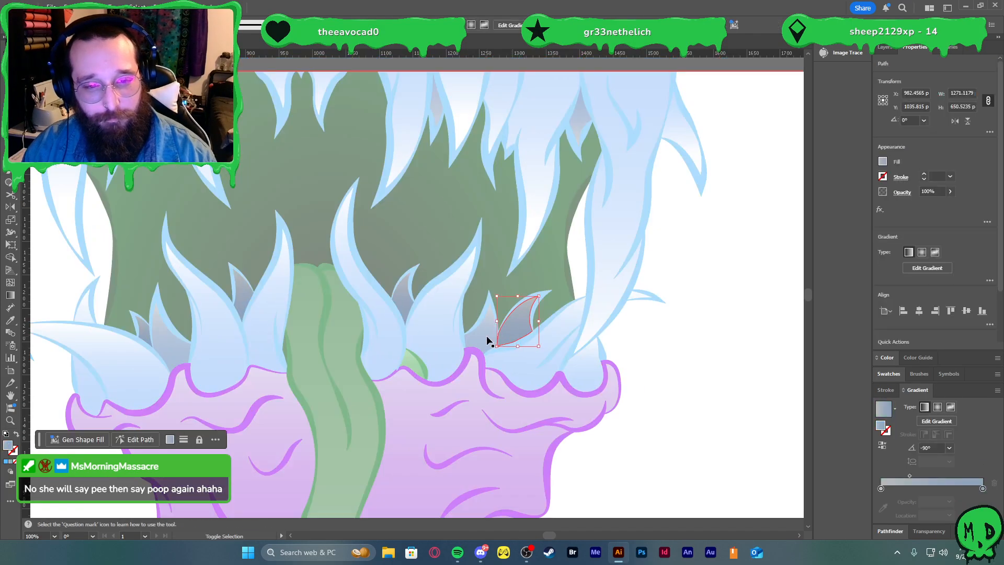
pyautogui.keyDown('shift'); pyautogui.click(401, 290); pyautogui.keyUp('shift')
pyautogui.keyDown('shift'); pyautogui.click(240, 297); pyautogui.keyUp('shift')
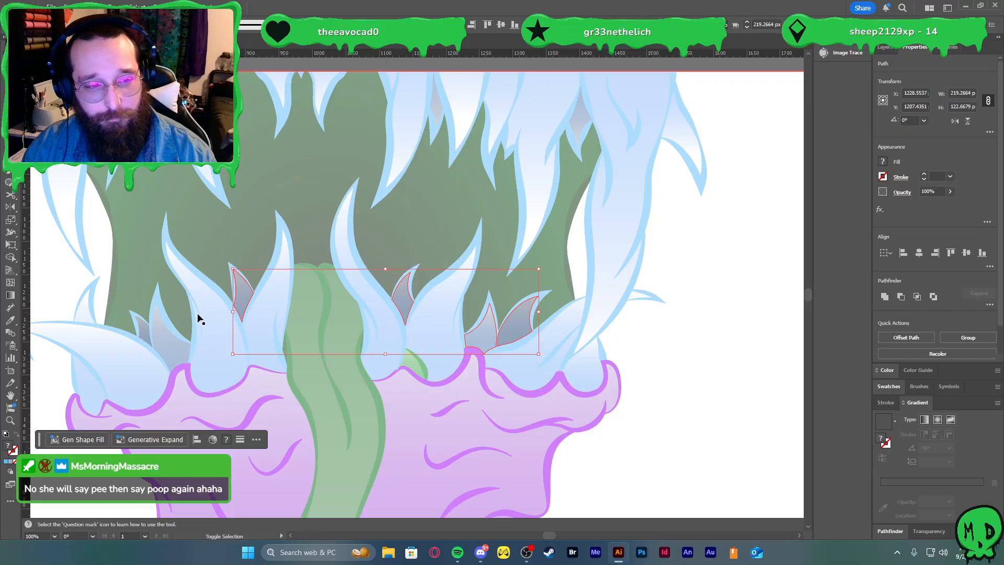
pyautogui.keyDown('shift'); pyautogui.click(147, 334); pyautogui.keyUp('shift')
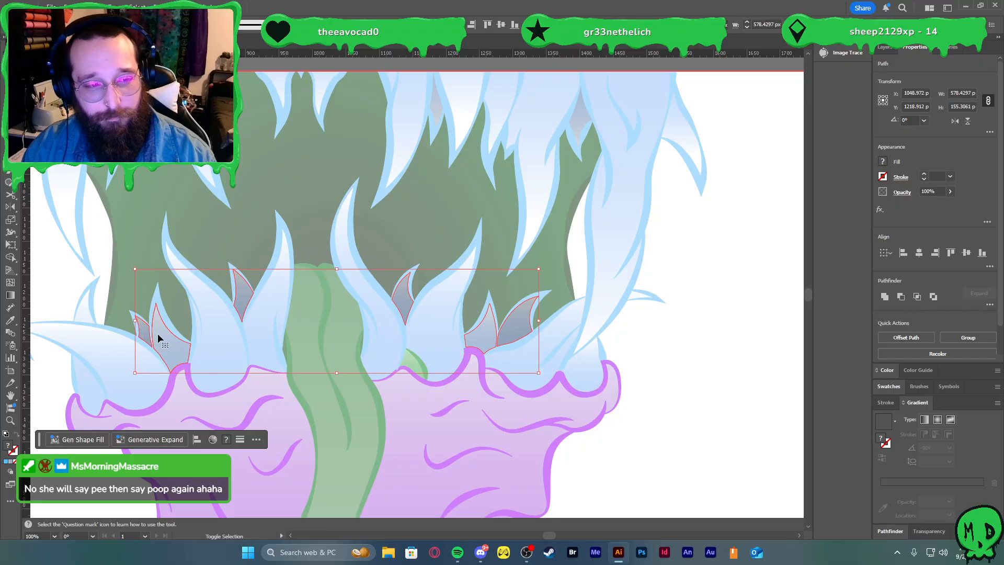
pyautogui.scroll(-1, 951, 322)
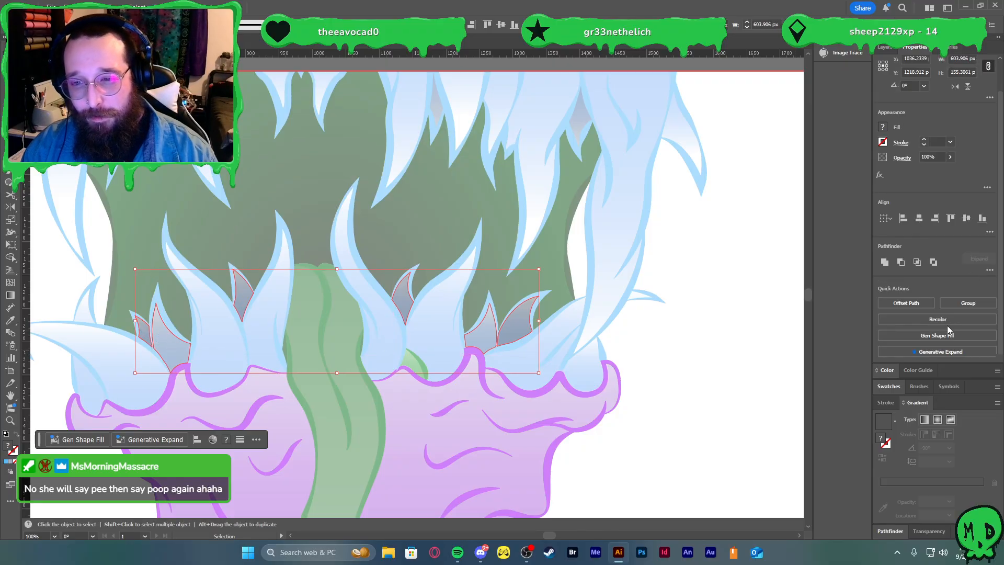
# - Try raising the darker blue of the selected back teeth to 30% saturation with Recolor Artwork
pyautogui.click(947, 319)
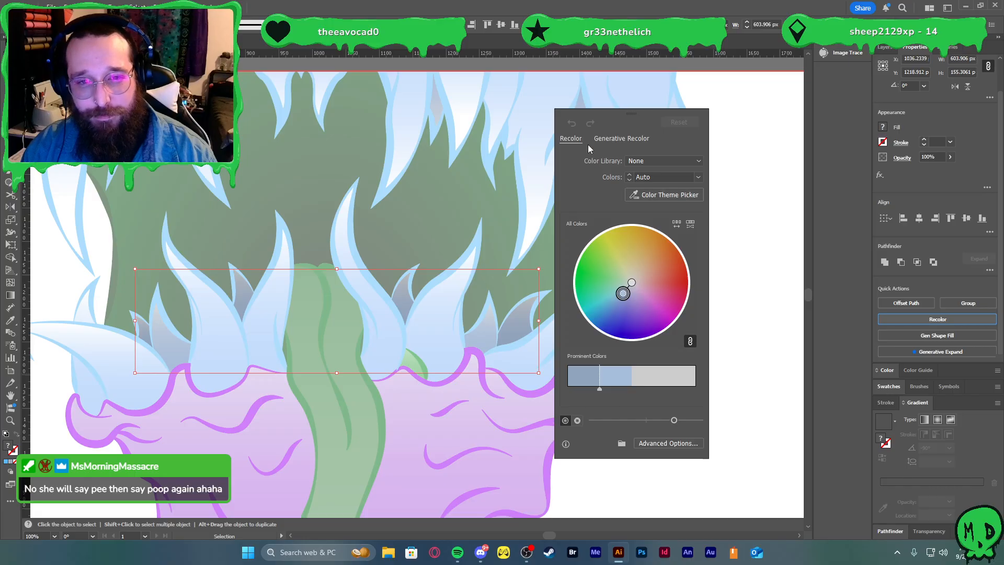
pyautogui.click(669, 444)
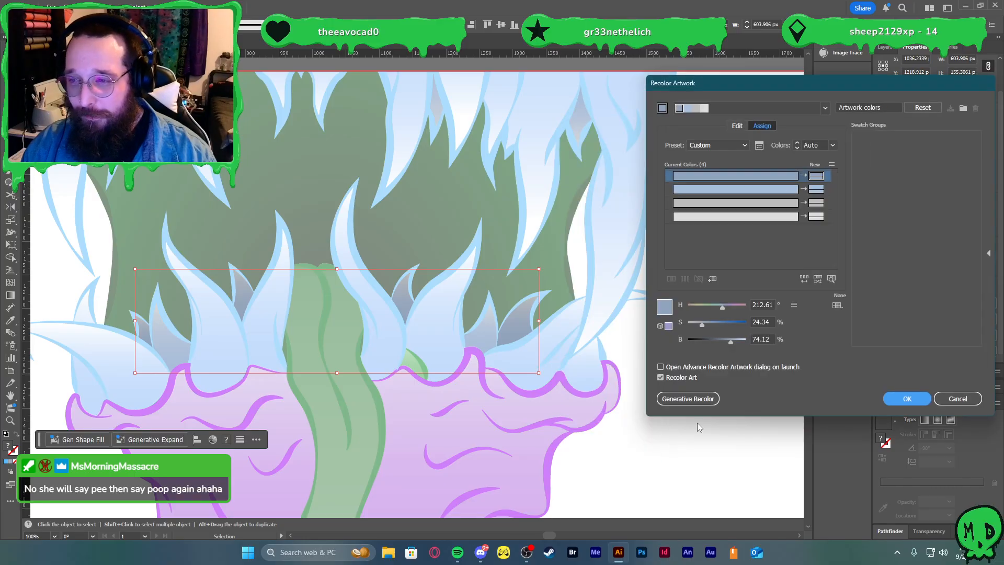
pyautogui.click(711, 322)
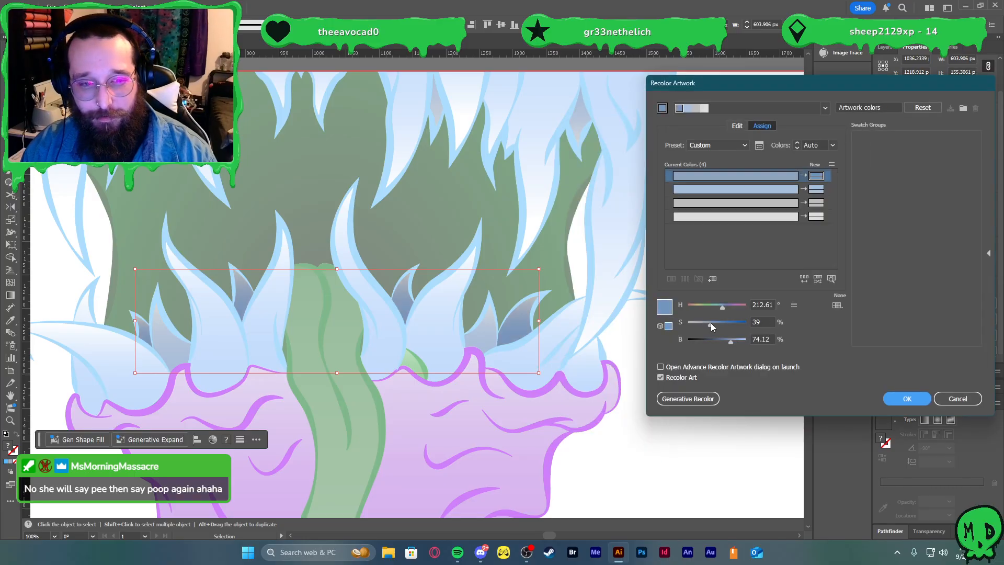
pyautogui.click(705, 324)
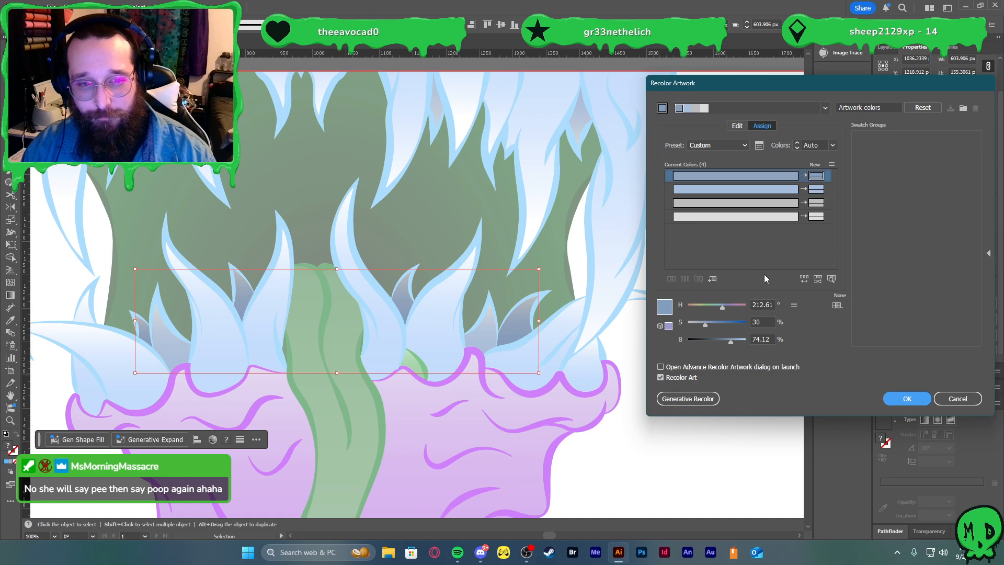
pyautogui.click(923, 401)
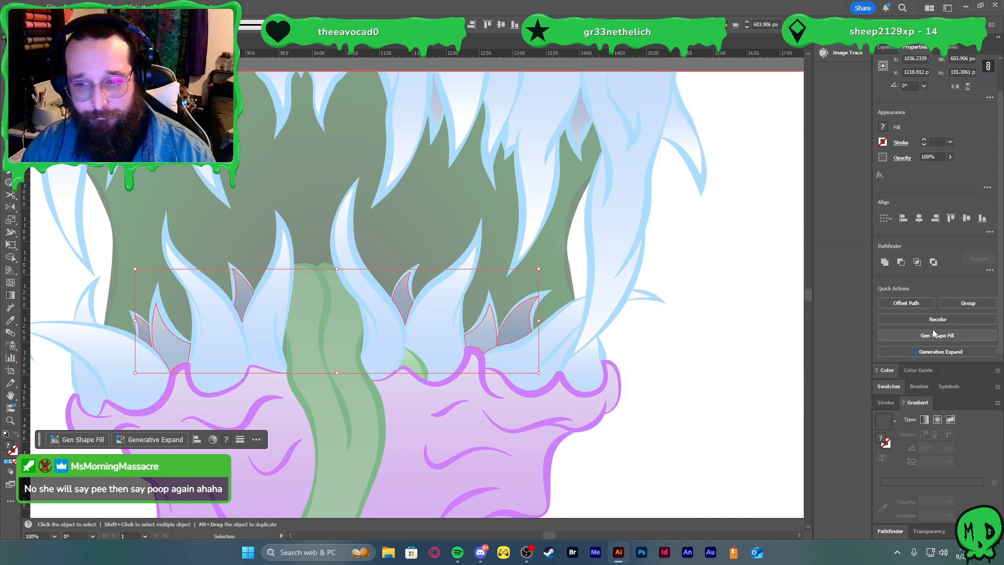
# - Recolor the selected back teeth with linked colours, raising the darker blue's saturation to 35%
pyautogui.click(924, 314)
pyautogui.click(663, 438)
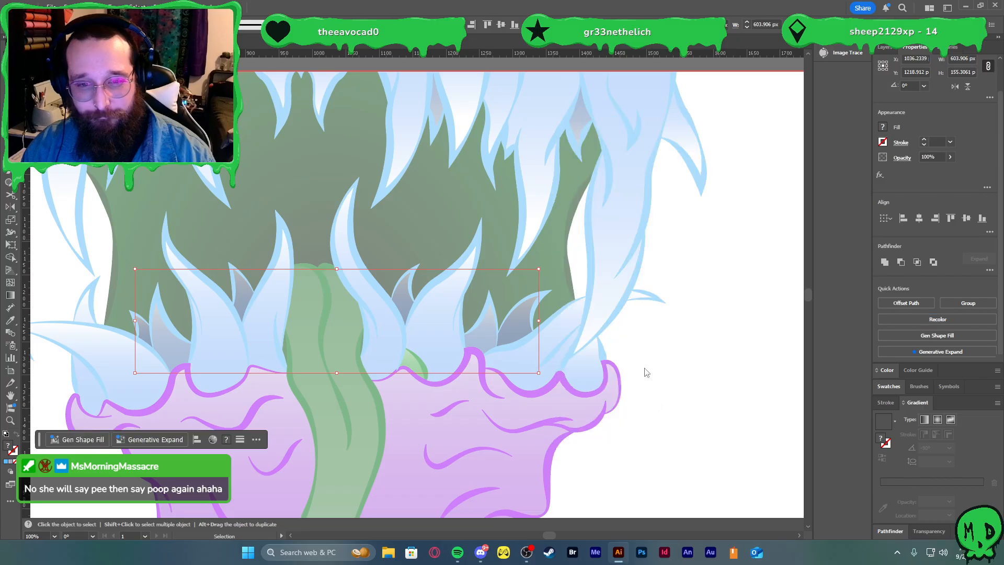
pyautogui.click(735, 126)
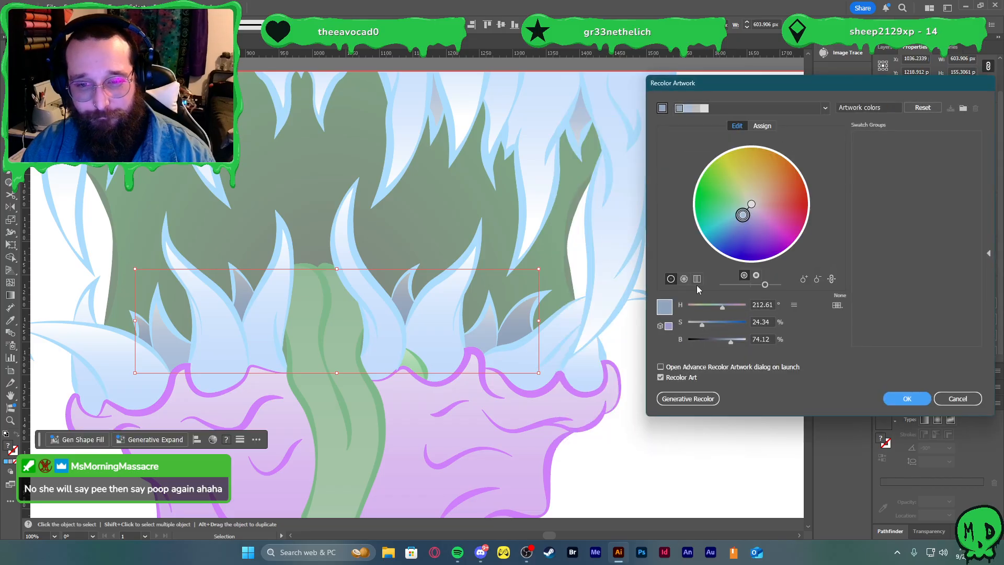
pyautogui.click(708, 322)
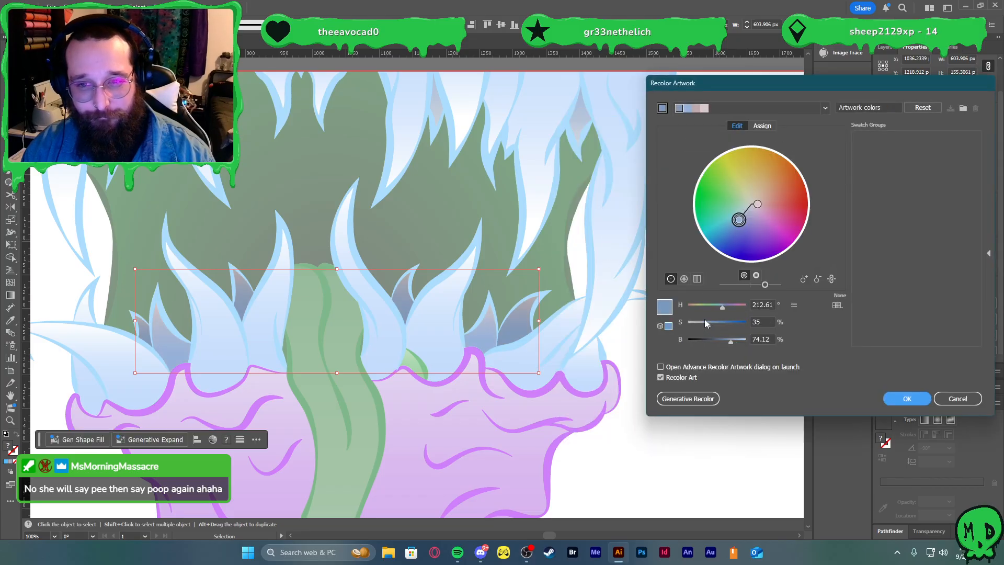
# - Set the palest assigned colour of the selected back teeth to 0% saturation and apply the recolour
pyautogui.click(761, 126)
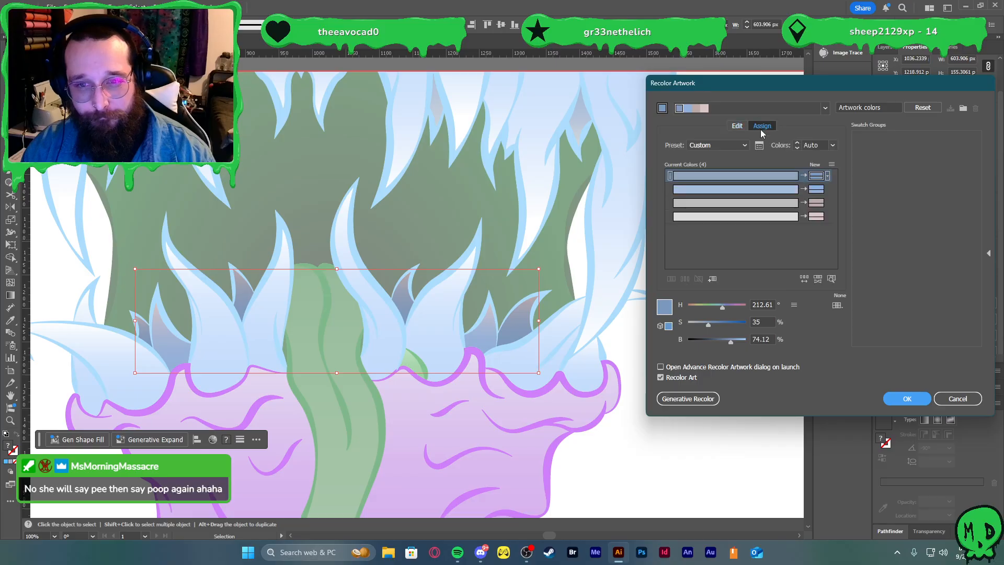
pyautogui.click(827, 217)
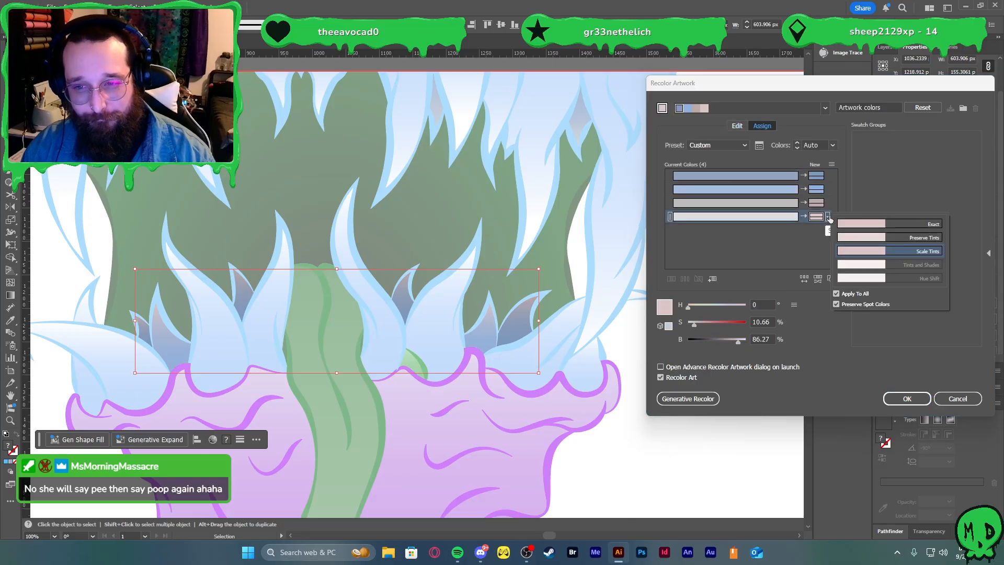
pyautogui.click(753, 218)
pyautogui.click(825, 216)
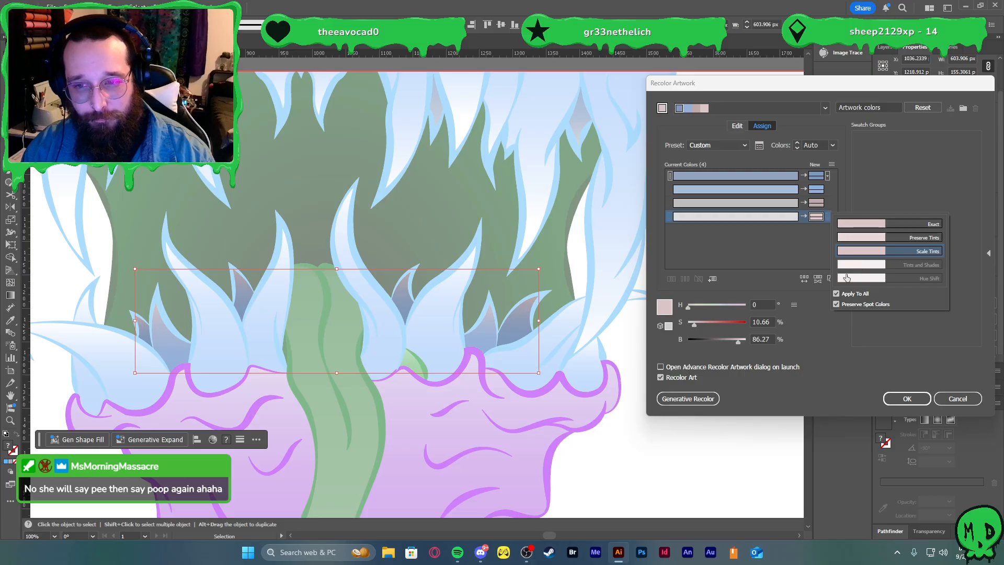
pyautogui.click(813, 246)
pyautogui.click(745, 217)
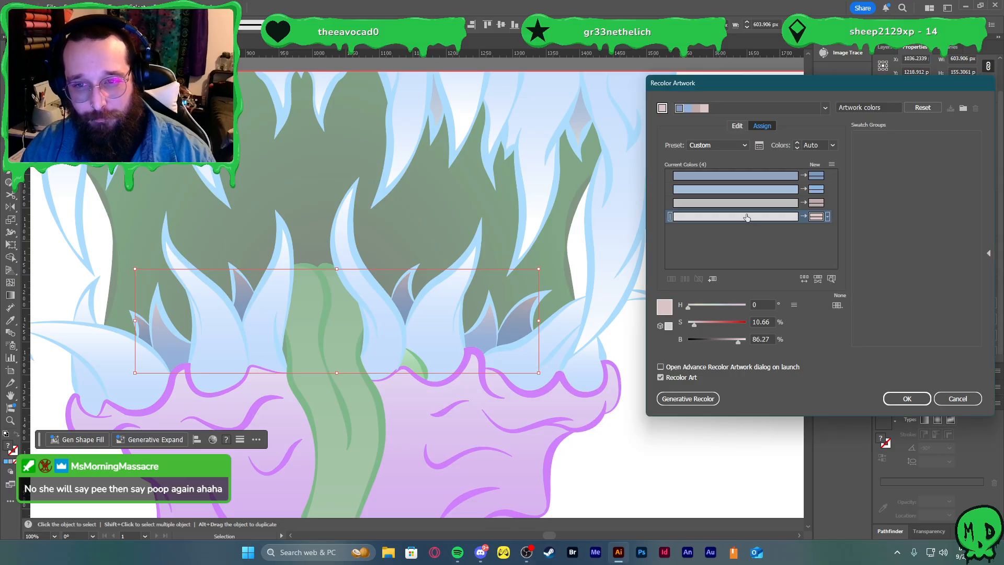
pyautogui.moveTo(694, 328); pyautogui.dragTo(675, 329)
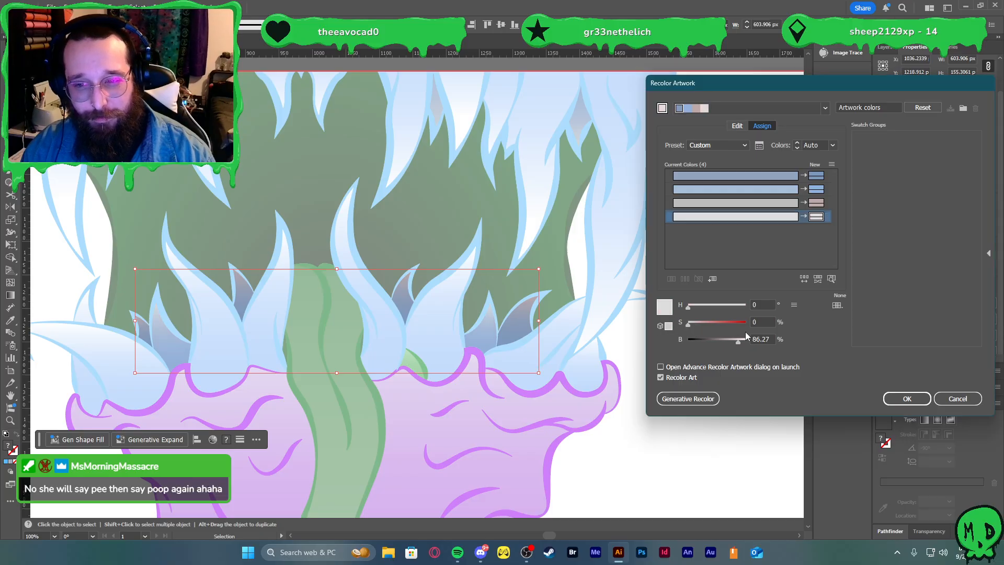
pyautogui.click(907, 398)
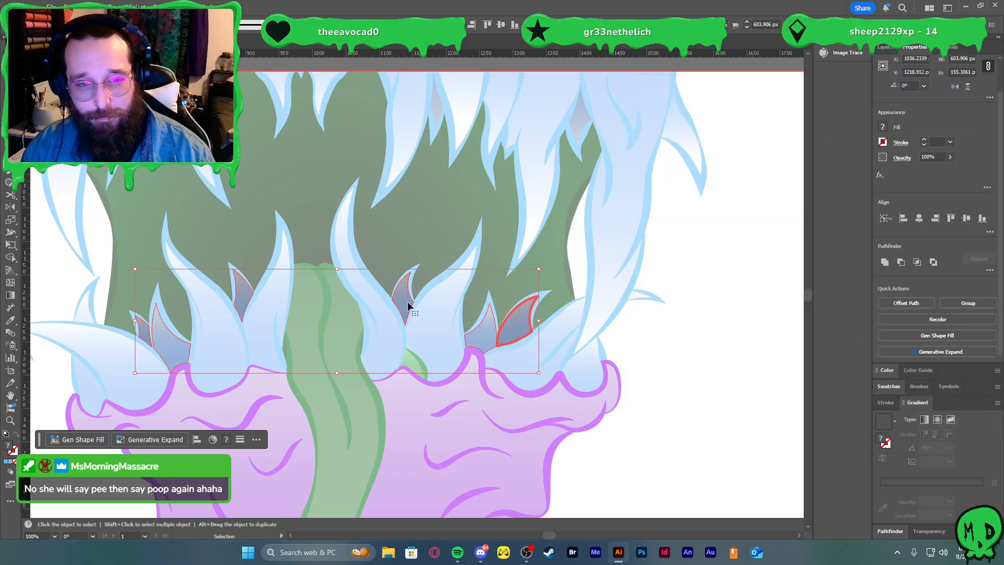
# - Select the four back teeth with the pinkish-grey gradient and recolour that grey to 0% saturation
pyautogui.click(511, 317)
pyautogui.keyDown('shift'); pyautogui.click(398, 296); pyautogui.keyUp('shift')
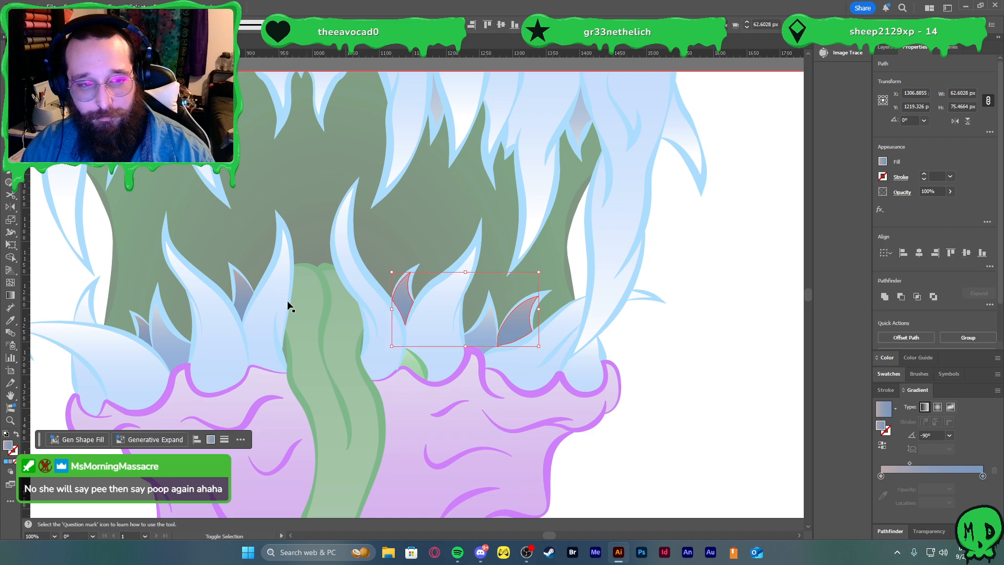
pyautogui.keyDown('shift'); pyautogui.click(241, 287); pyautogui.keyUp('shift')
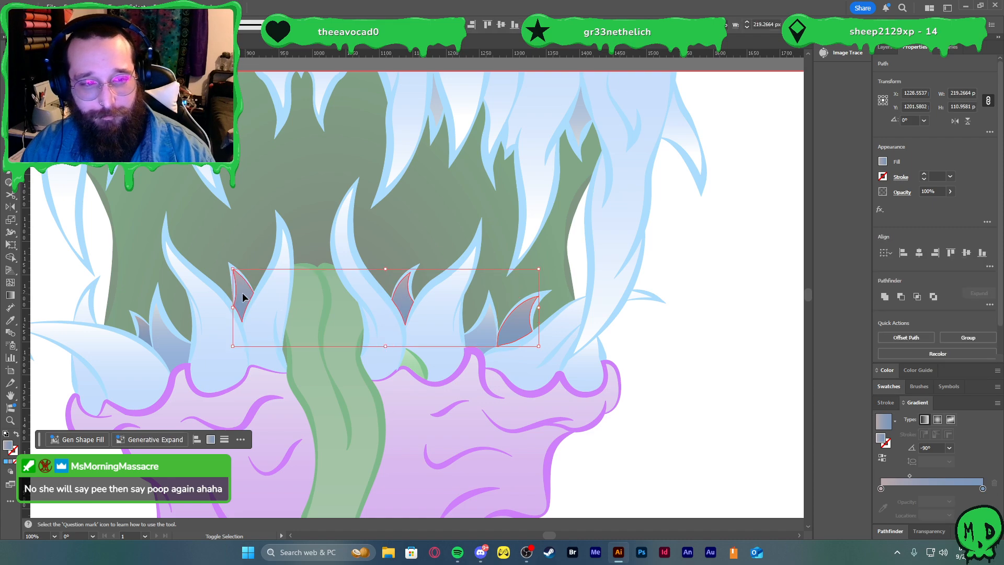
pyautogui.keyDown('shift'); pyautogui.click(139, 331); pyautogui.keyUp('shift')
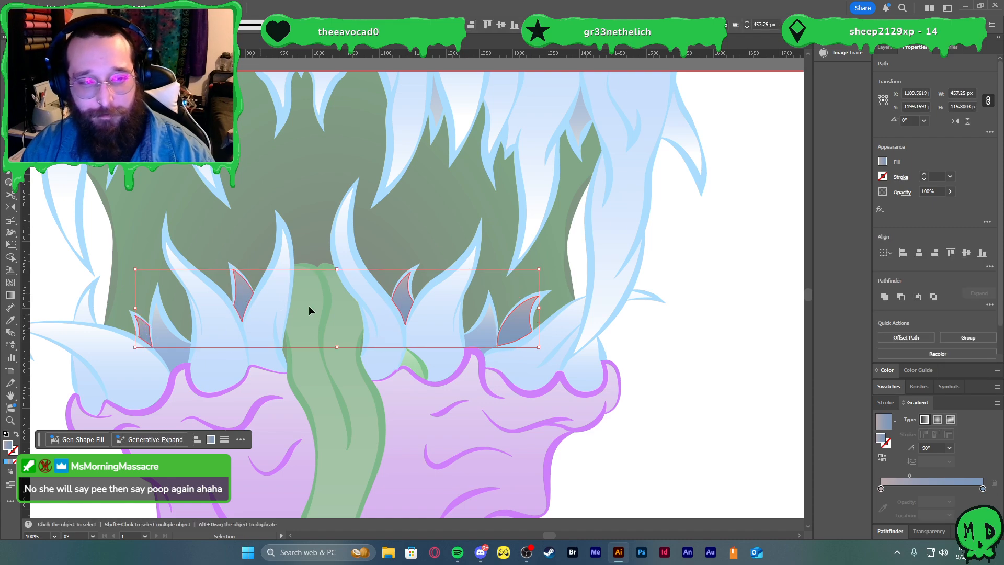
pyautogui.click(929, 354)
pyautogui.click(671, 443)
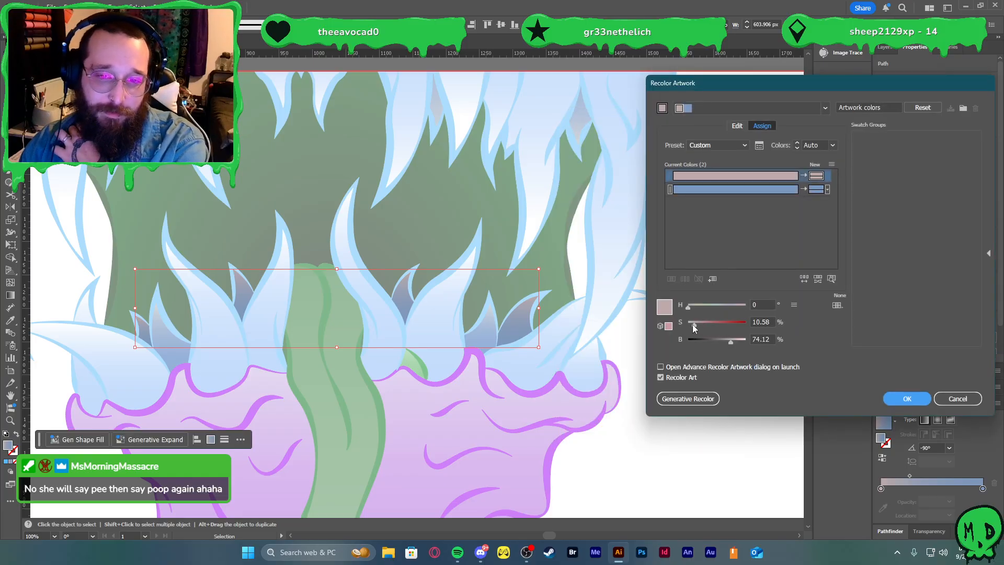
pyautogui.moveTo(694, 324); pyautogui.dragTo(673, 325)
pyautogui.click(886, 396)
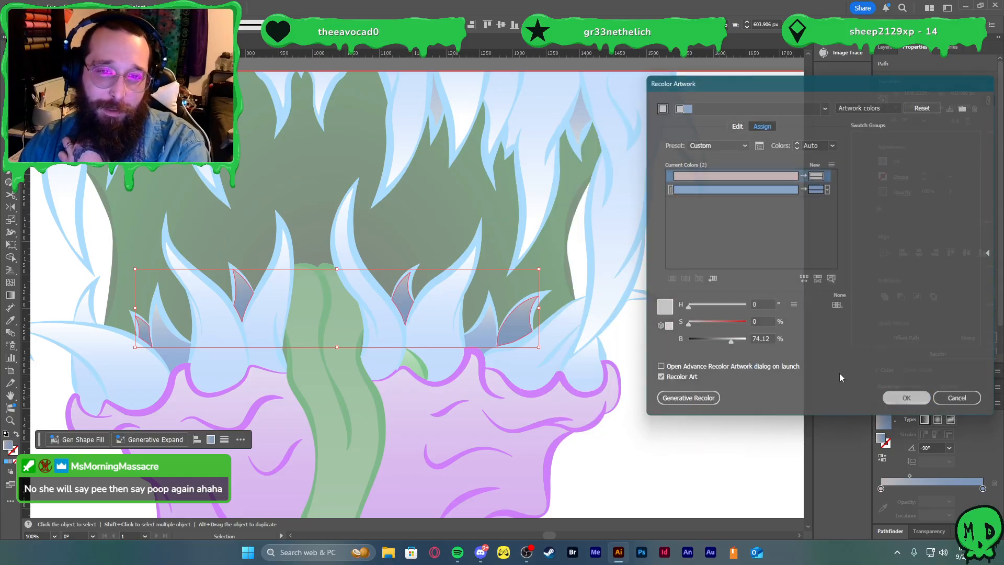
# - Select the four pointed grey-blue shapes between the upper teeth, two on each side of the mouth
pyautogui.scroll(3, 671, 338)
pyautogui.click(579, 193)
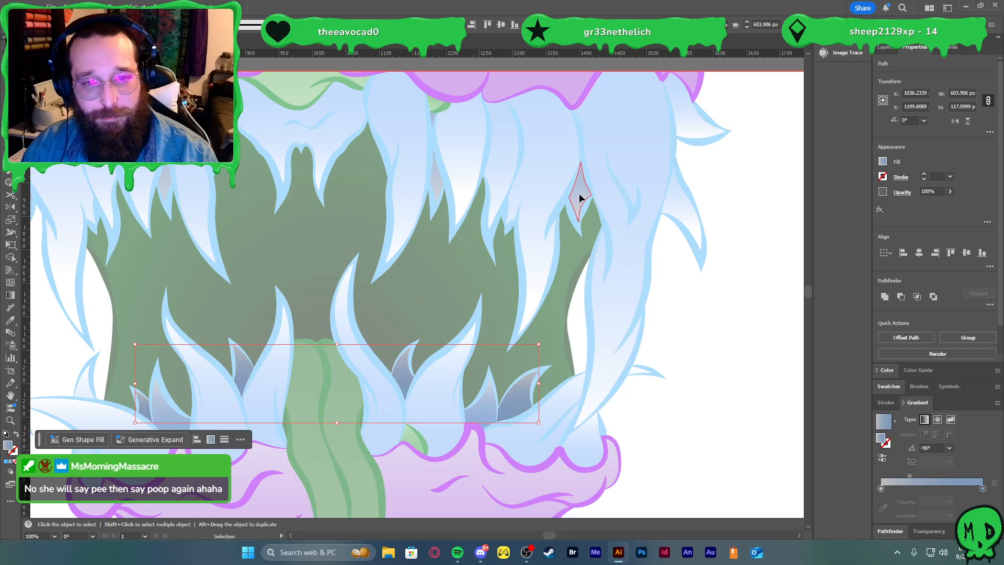
pyautogui.keyDown('shift'); pyautogui.click(439, 189); pyautogui.keyUp('shift')
pyautogui.scroll(9, 484, 213)
pyautogui.scroll(3, 484, 214)
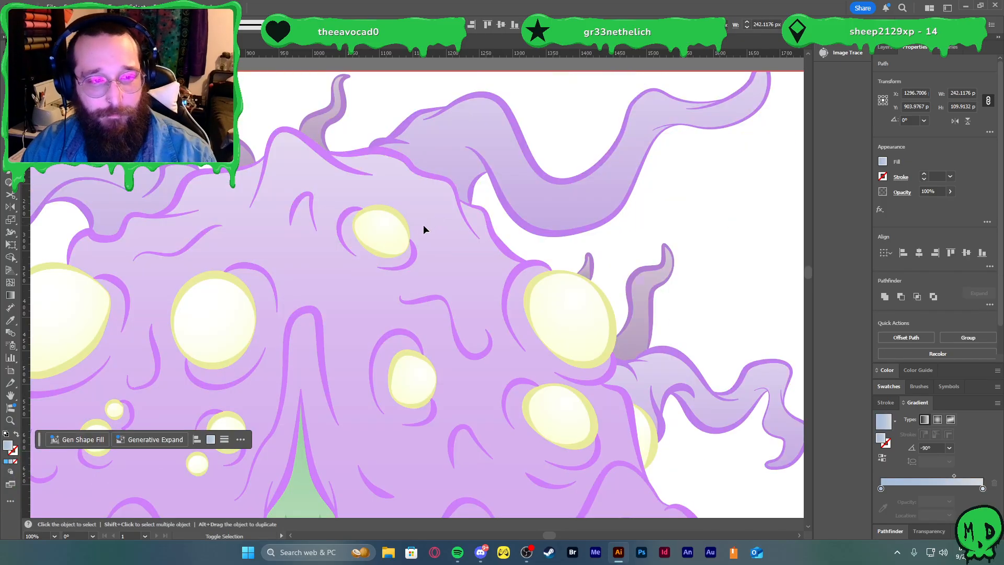
pyautogui.scroll(-7, 422, 226)
pyautogui.hscroll(-3, 268, 230)
pyautogui.hscroll(-1, 149, 214)
pyautogui.press('v')
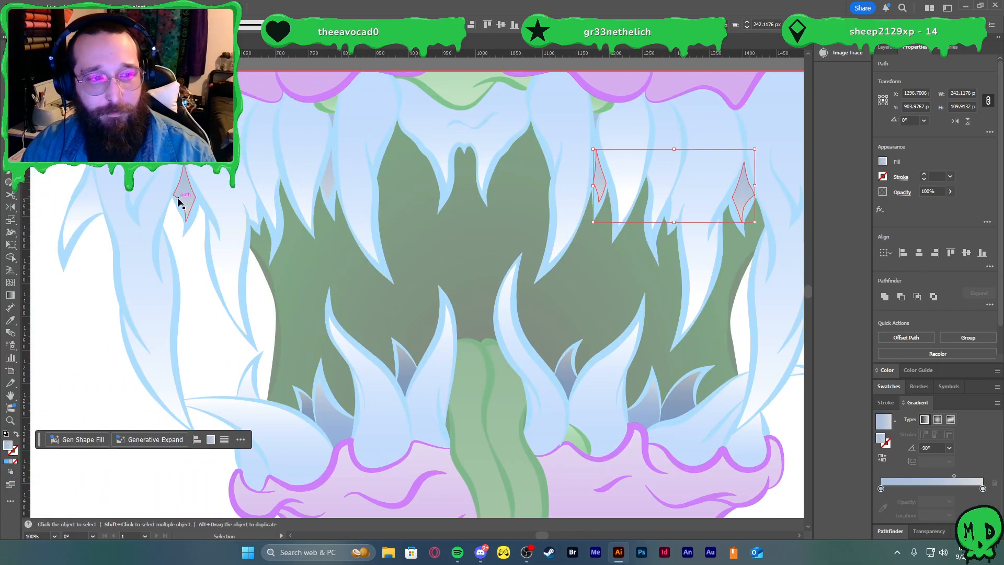
pyautogui.keyDown('shift'); pyautogui.click(183, 198); pyautogui.keyUp('shift')
pyautogui.keyDown('shift'); pyautogui.click(331, 187); pyautogui.keyUp('shift')
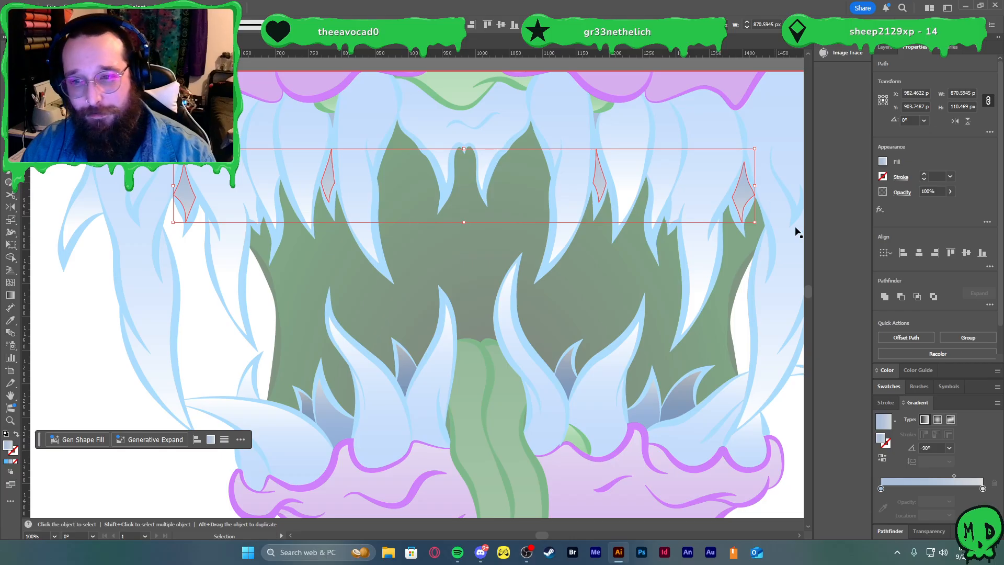
# - Recolor the four selected pointed shapes, trying the pale grey at 15% saturation, then returning it to 0% and applying
pyautogui.click(938, 353)
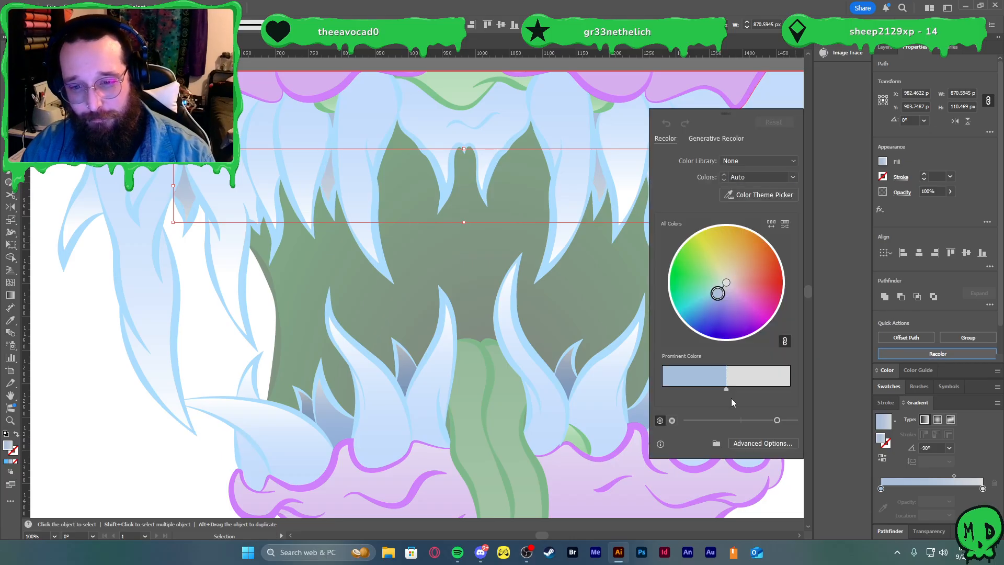
pyautogui.click(746, 444)
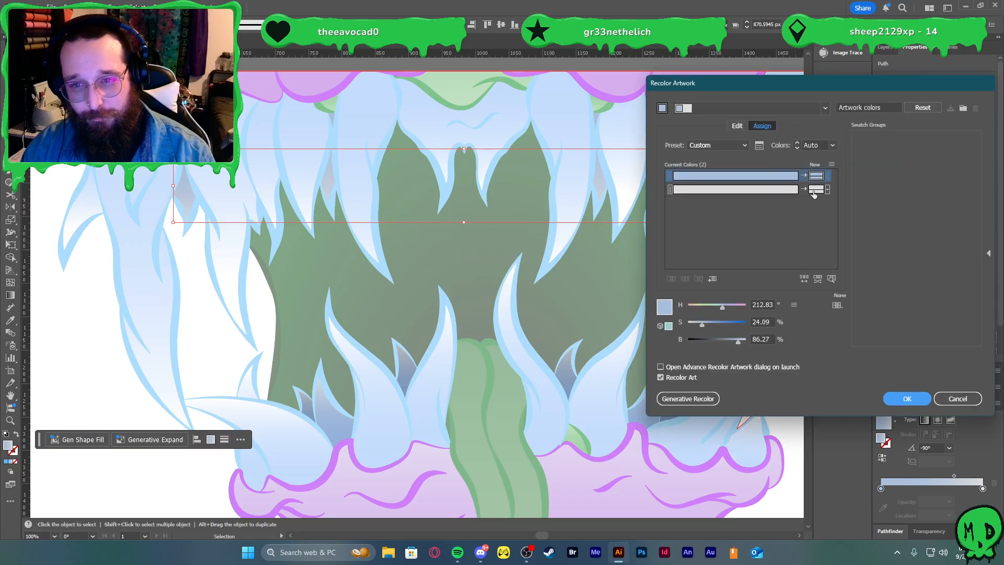
pyautogui.click(766, 196)
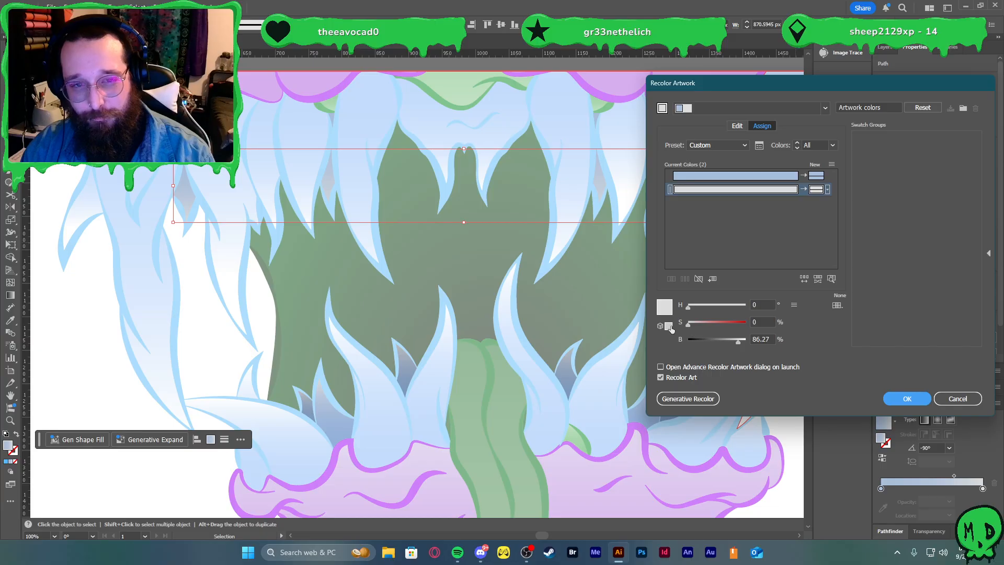
pyautogui.click(741, 129)
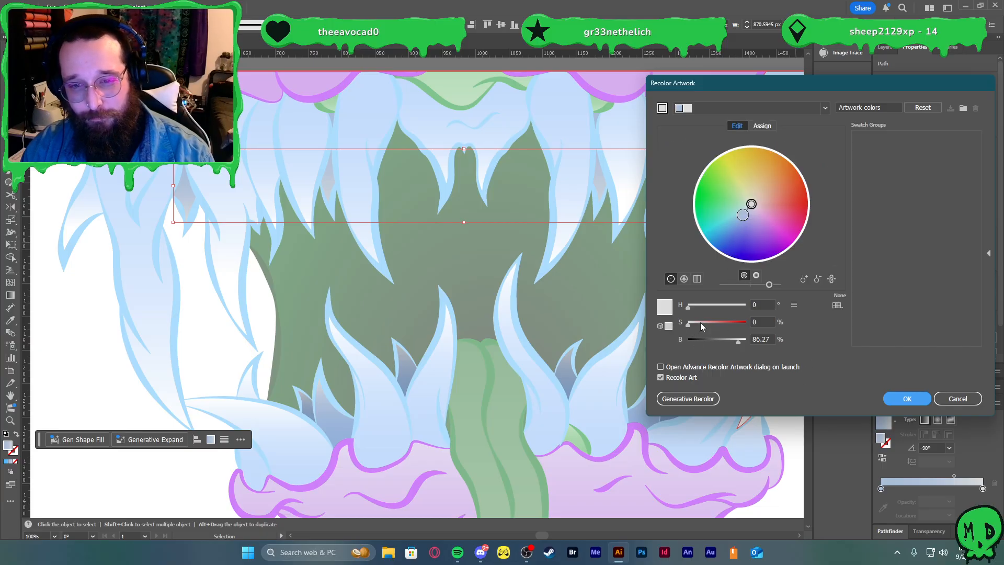
pyautogui.moveTo(700, 322); pyautogui.dragTo(697, 324)
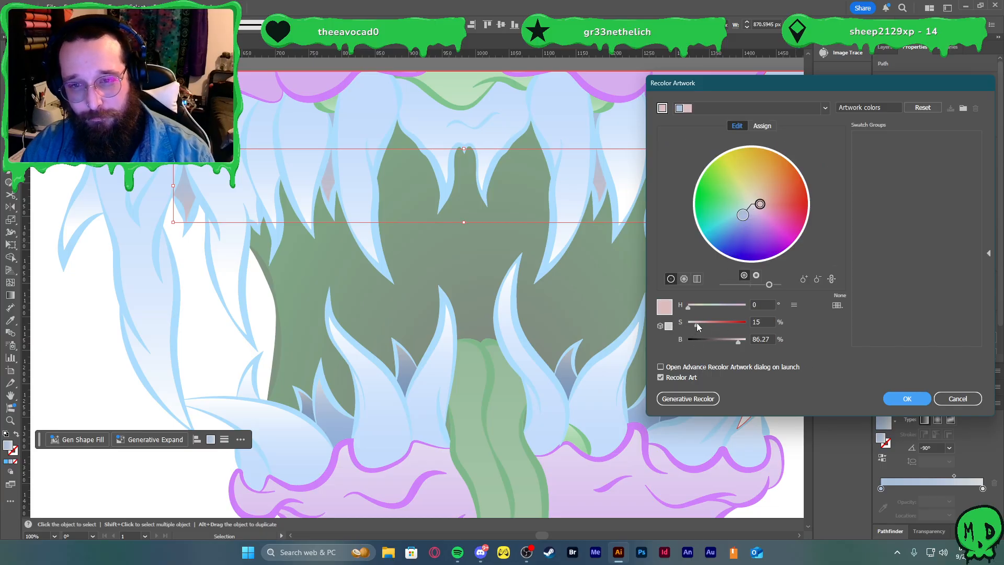
pyautogui.click(764, 126)
pyautogui.moveTo(696, 326); pyautogui.dragTo(603, 328)
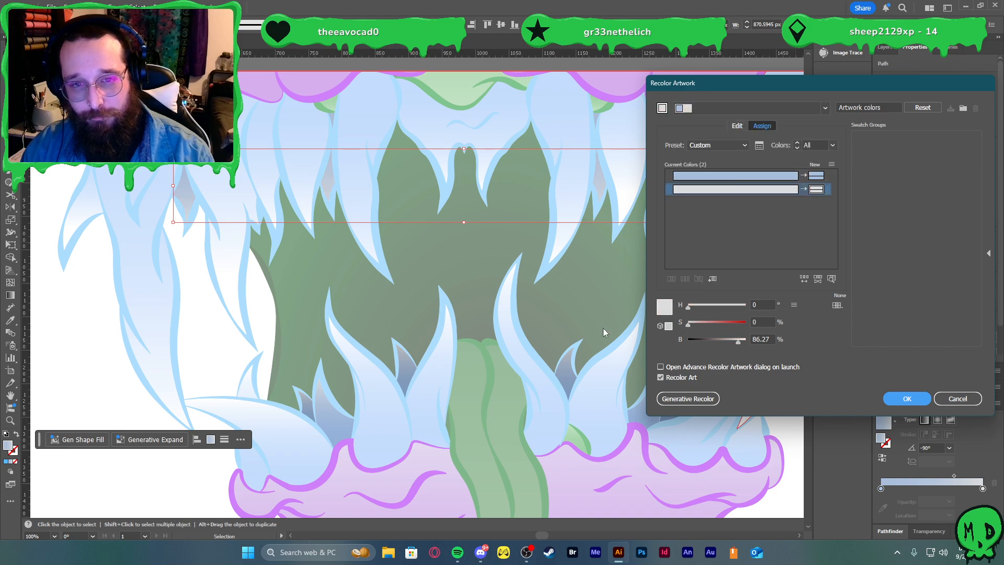
pyautogui.click(895, 399)
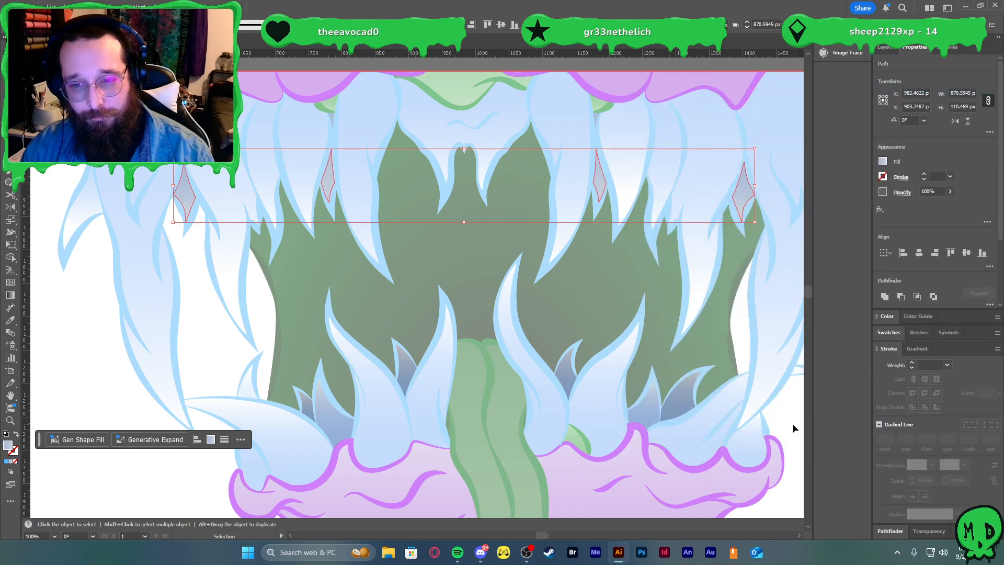
pyautogui.click(792, 422)
# - Select the purple outline of the head and lower jaw and set it to about 71% brightness and 54% saturation
pyautogui.hotkey('ctrl', '0')
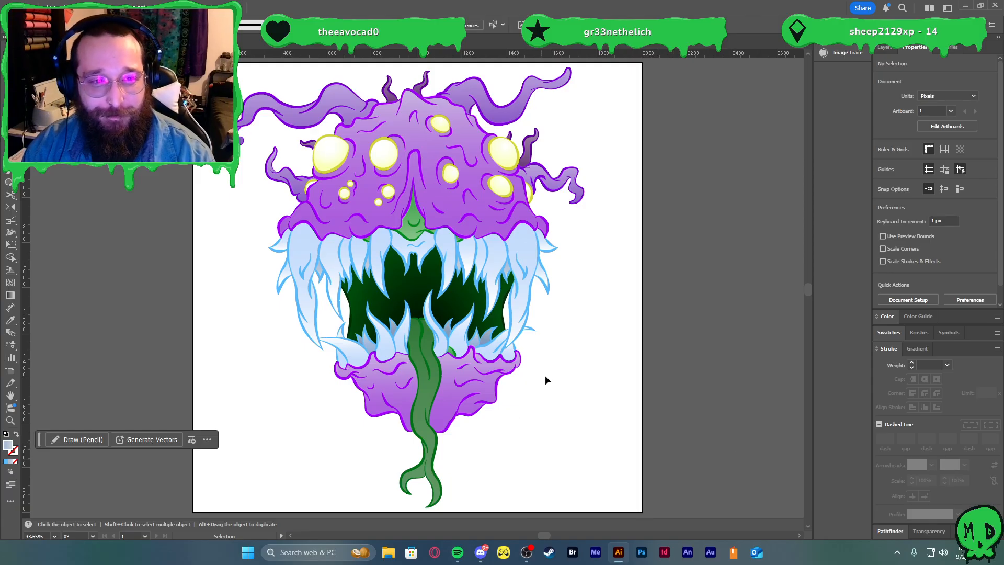
pyautogui.click(520, 353)
pyautogui.click(885, 47)
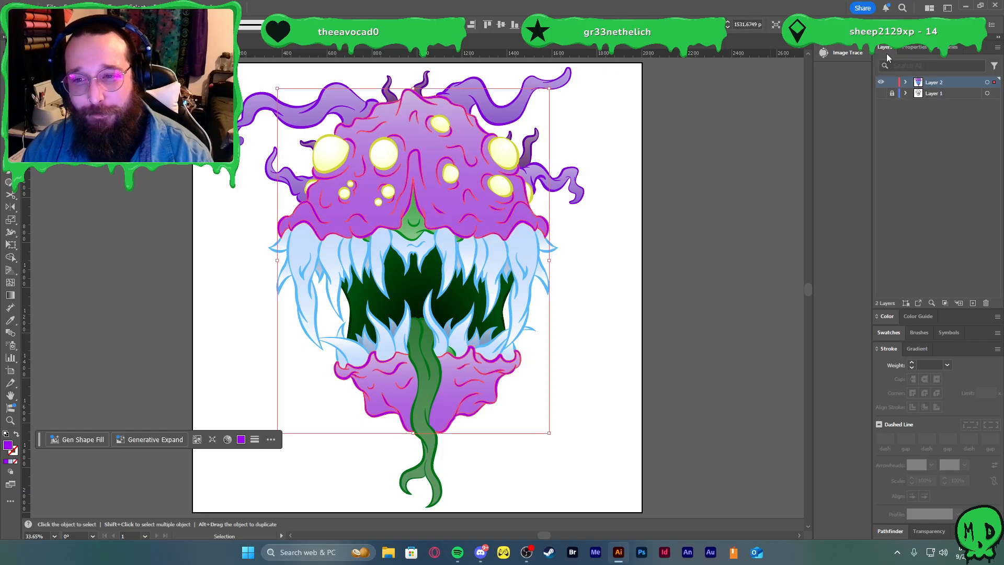
pyautogui.click(890, 333)
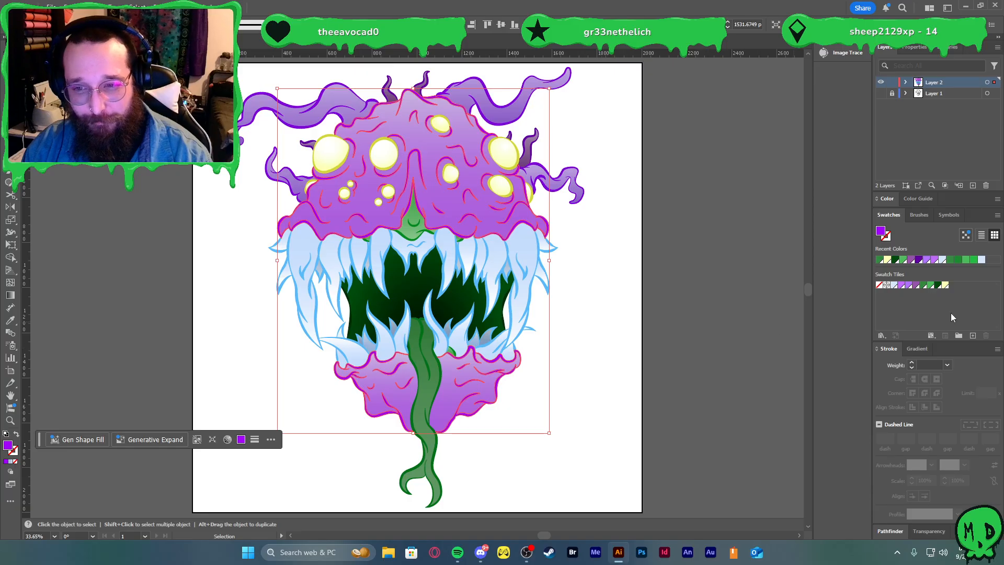
pyautogui.click(883, 200)
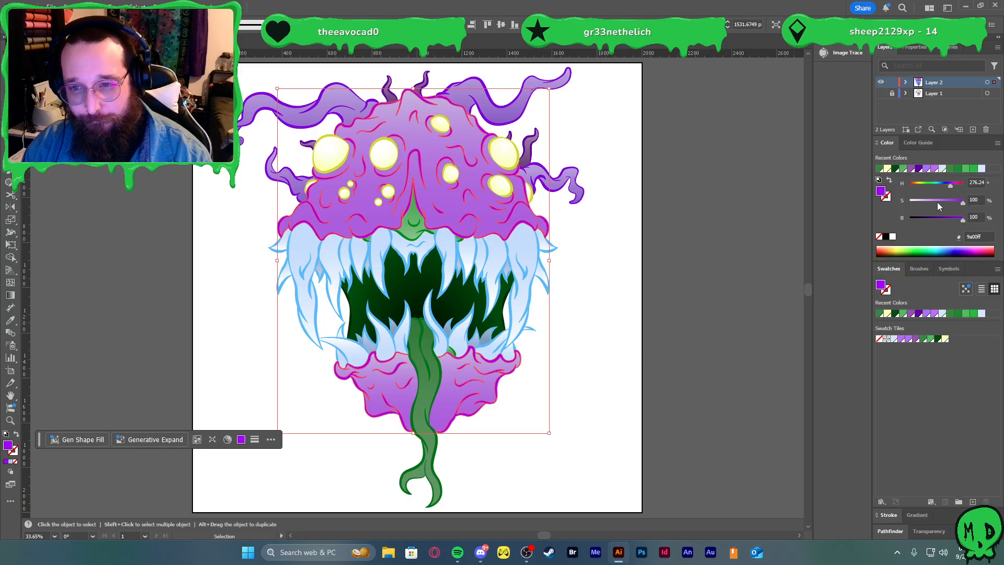
pyautogui.click(947, 218)
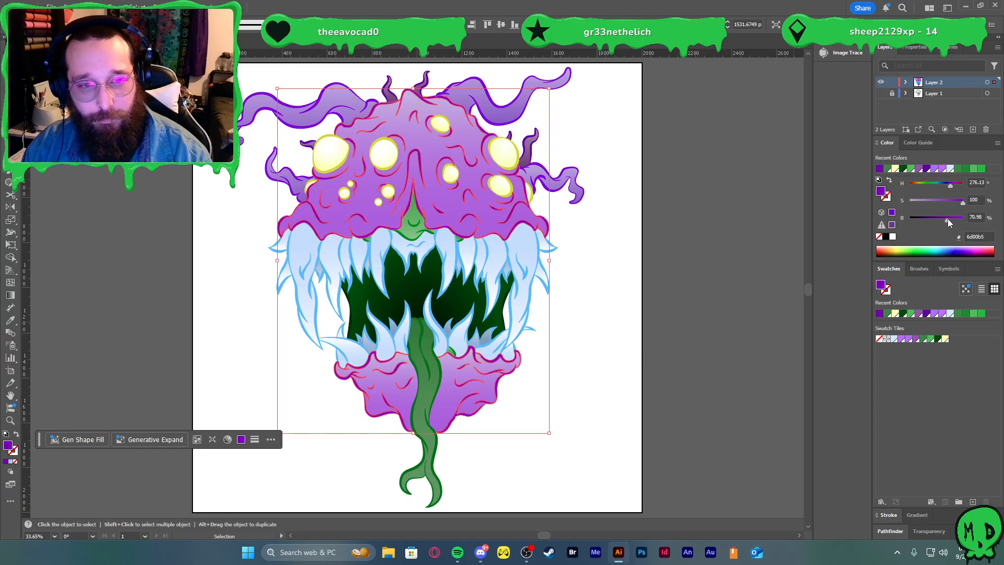
pyautogui.click(950, 201)
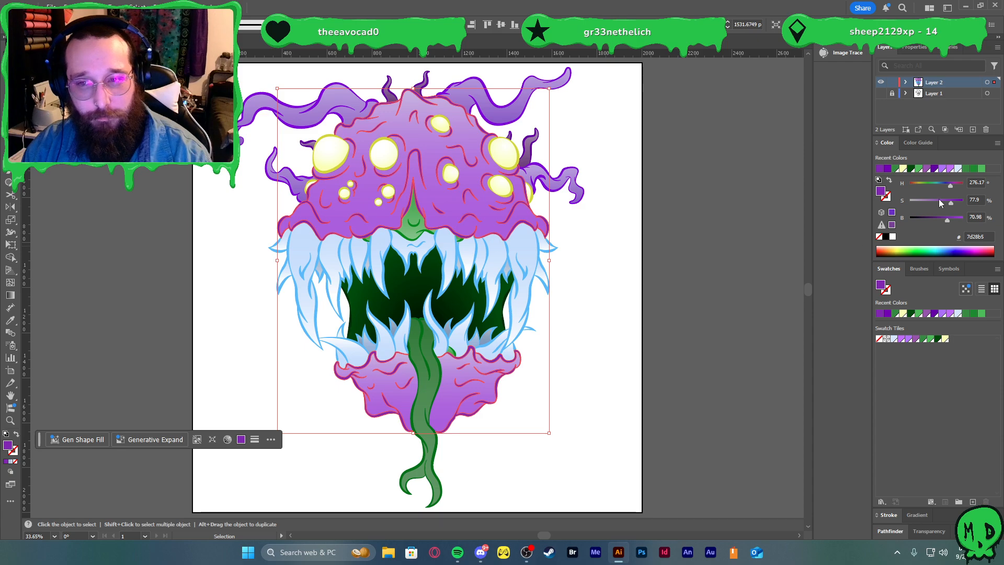
pyautogui.click(938, 201)
pyautogui.click(772, 252)
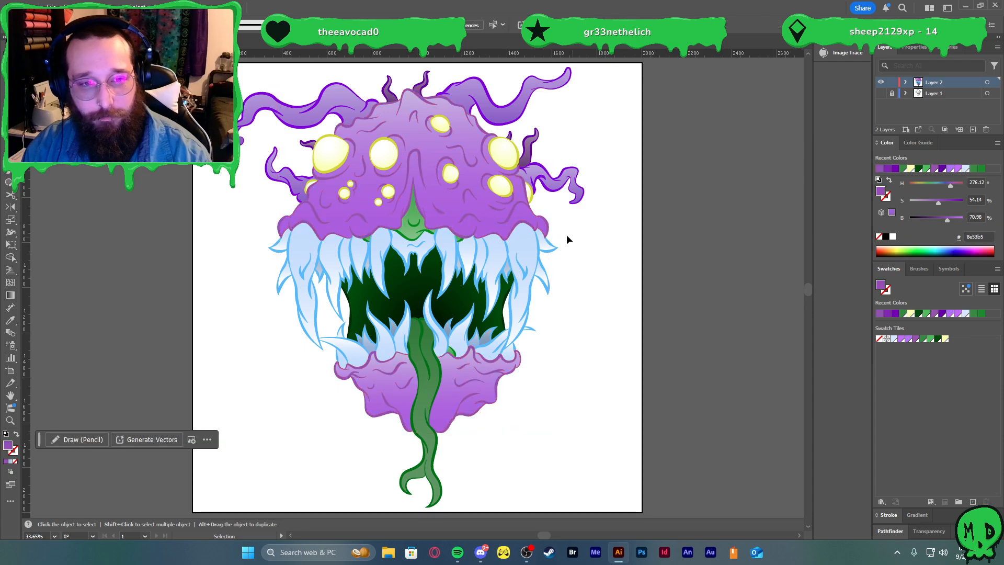
# - Reselect the head and jaw outline and raise its saturation to about 67%
pyautogui.hotkey('ctrl', 'a')
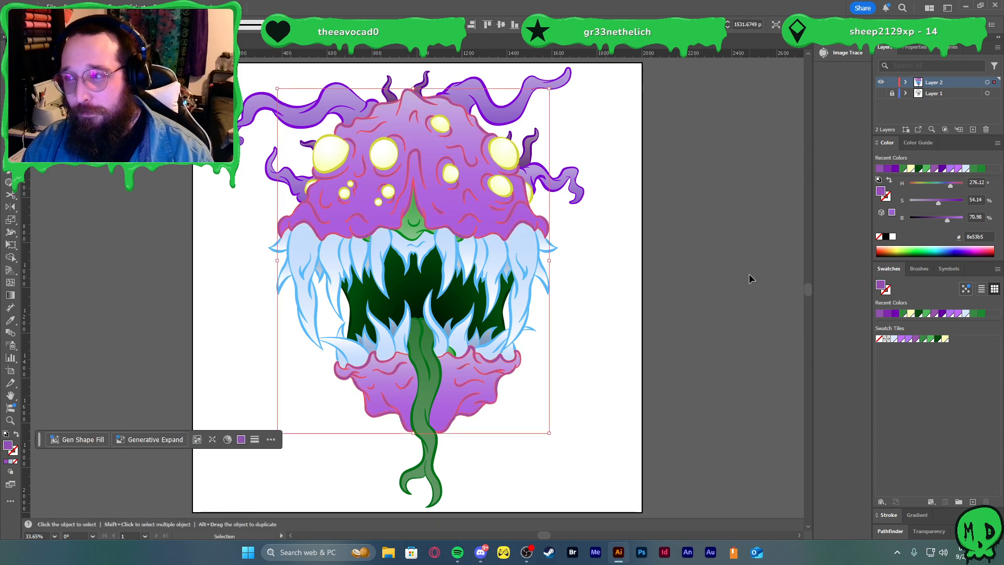
pyautogui.click(750, 276)
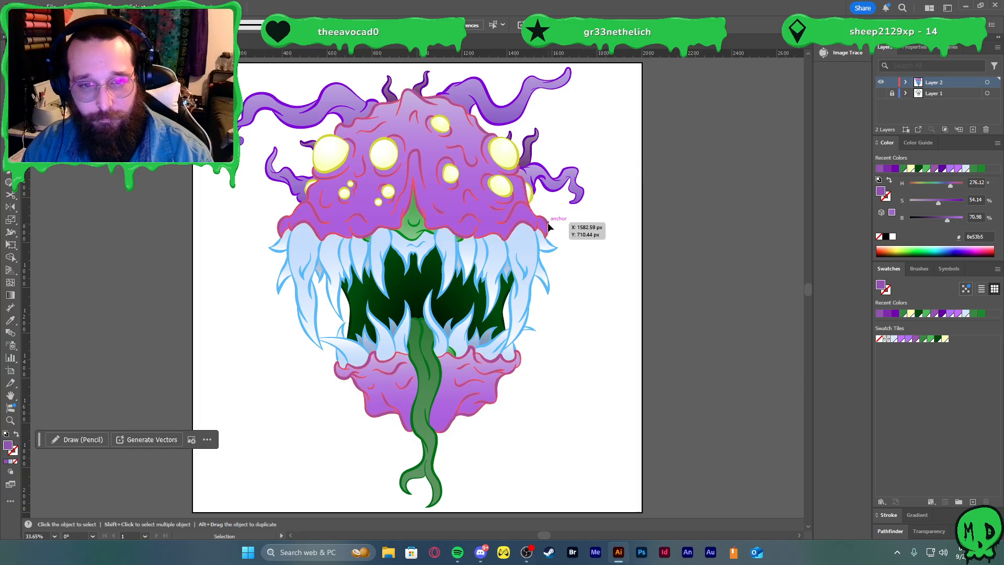
pyautogui.hotkey('ctrl', 'a')
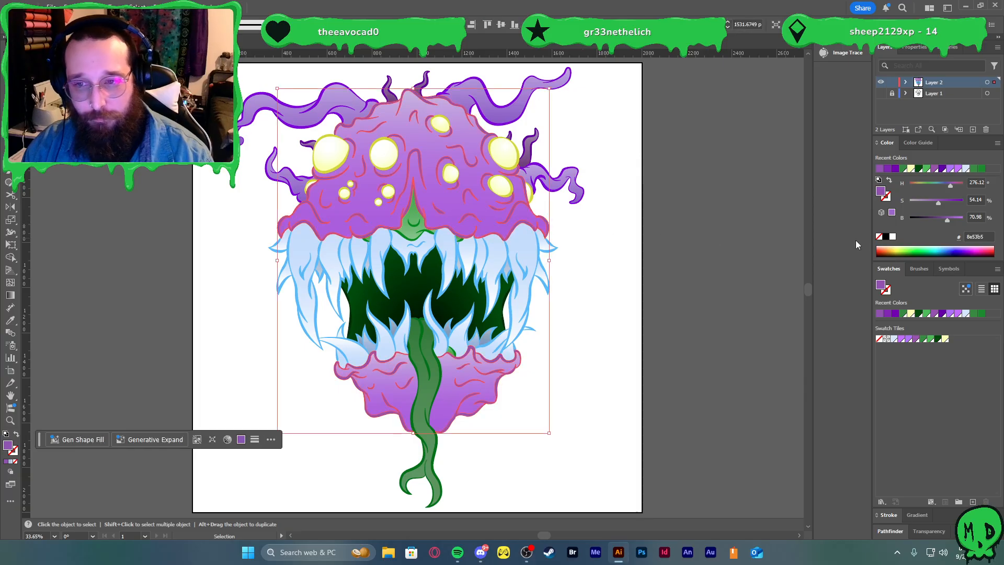
pyautogui.click(945, 202)
pyautogui.click(647, 277)
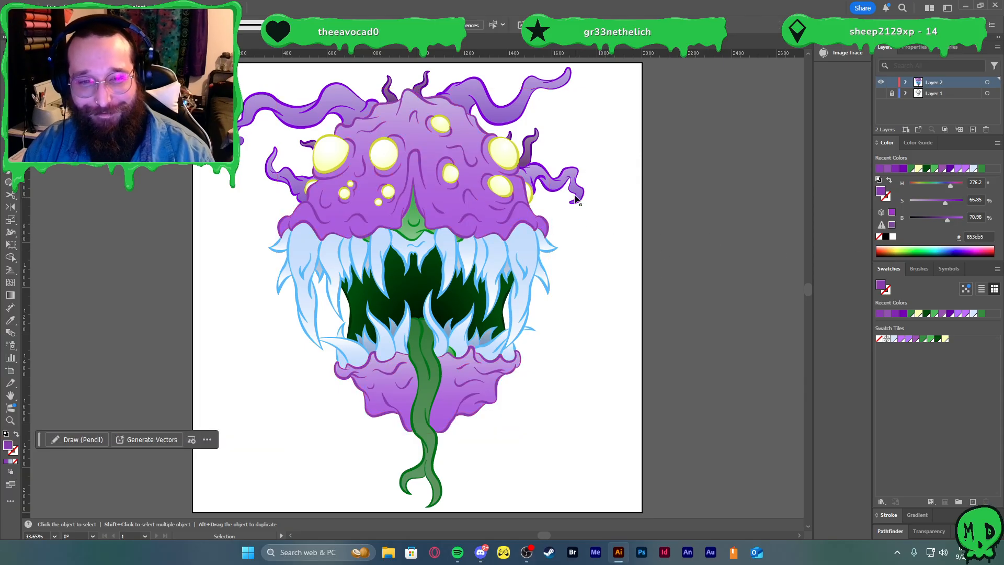
# - Mute the outline of the large side tentacles to about 50% saturation and 60% brightness
pyautogui.click(550, 172)
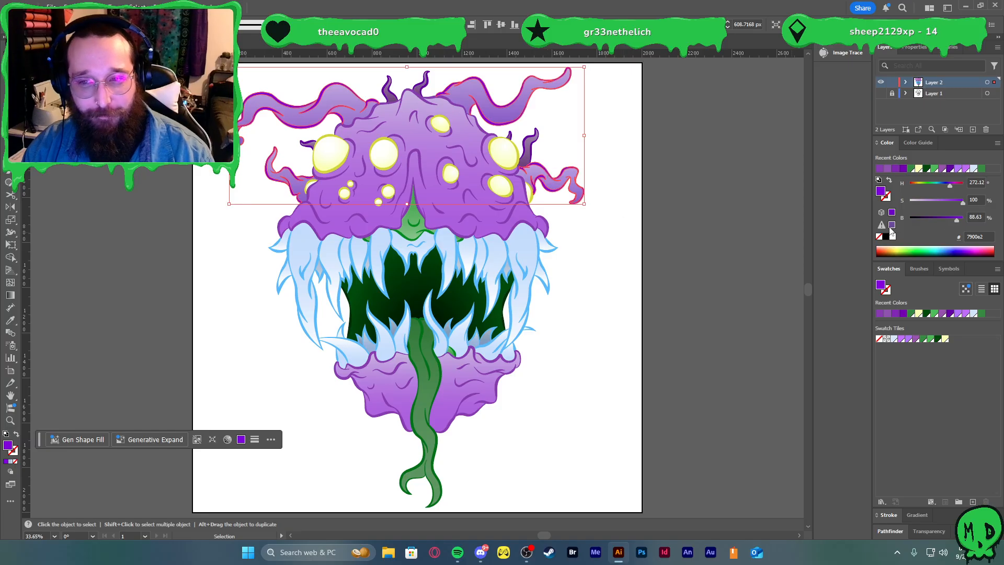
pyautogui.click(948, 202)
pyautogui.click(689, 213)
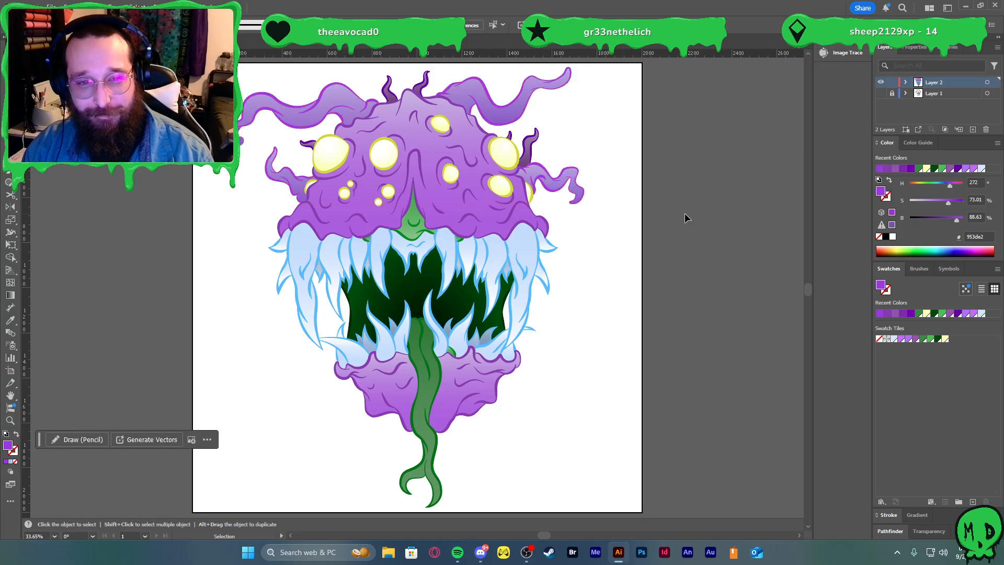
pyautogui.click(576, 171)
pyautogui.click(557, 166)
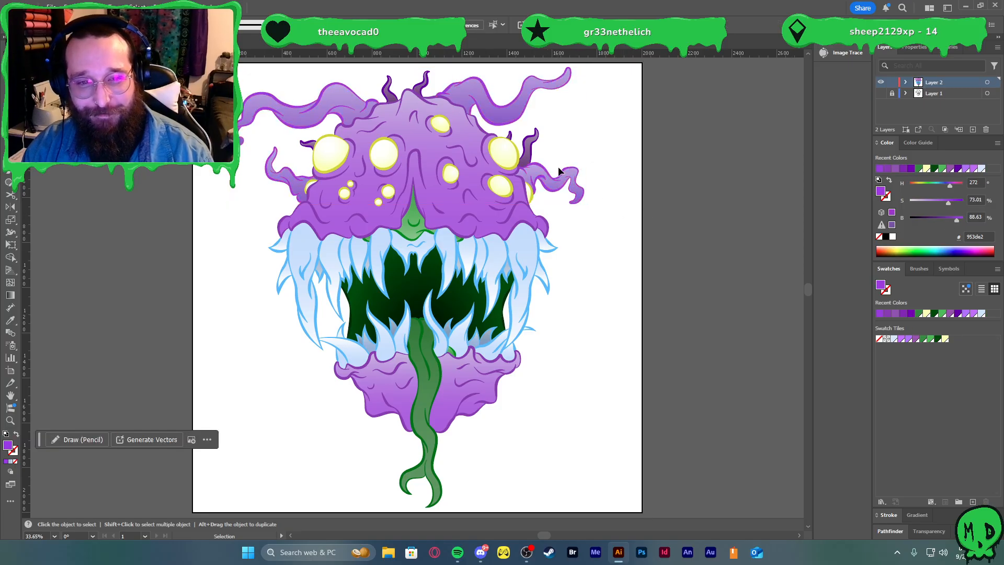
pyautogui.click(574, 170)
pyautogui.click(936, 201)
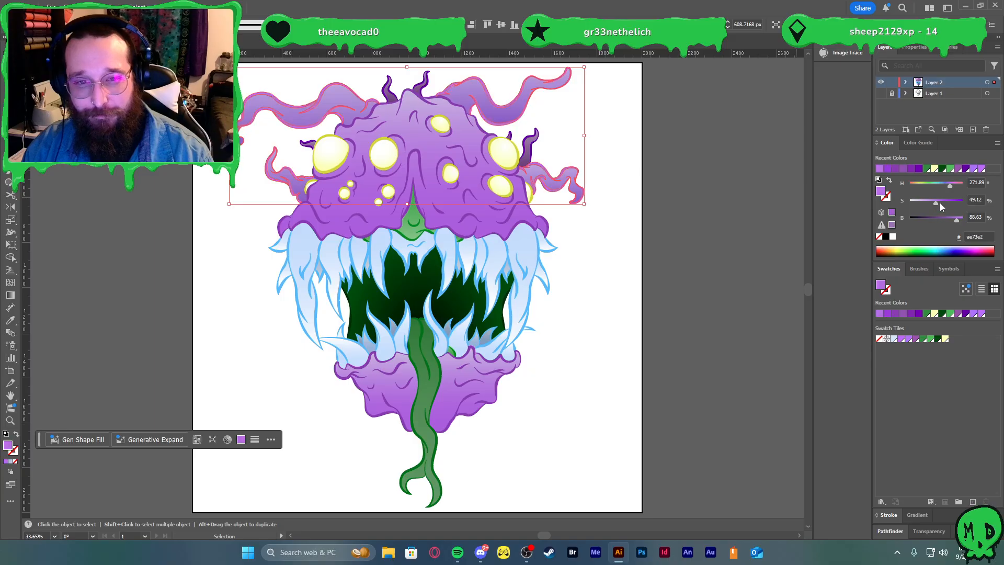
pyautogui.click(949, 218)
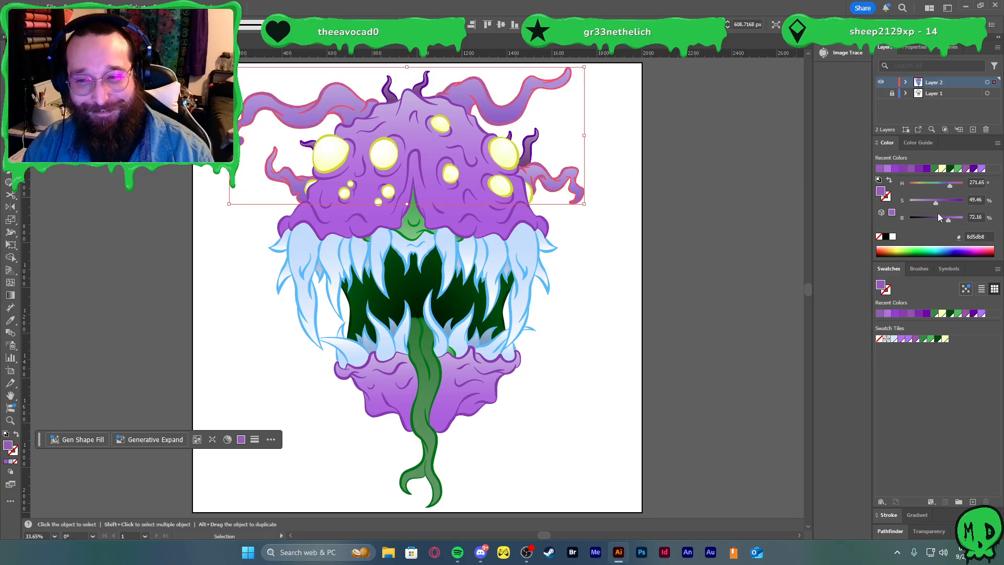
pyautogui.click(941, 219)
pyautogui.click(698, 220)
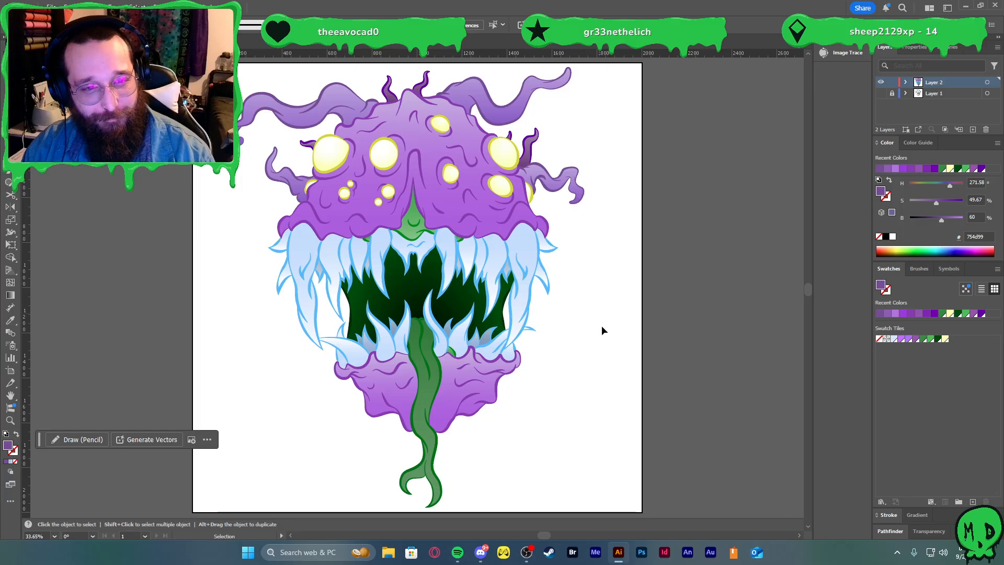
# - Reduce the saturation of the green outline around the nose and gums to about 50%
pyautogui.click(400, 231)
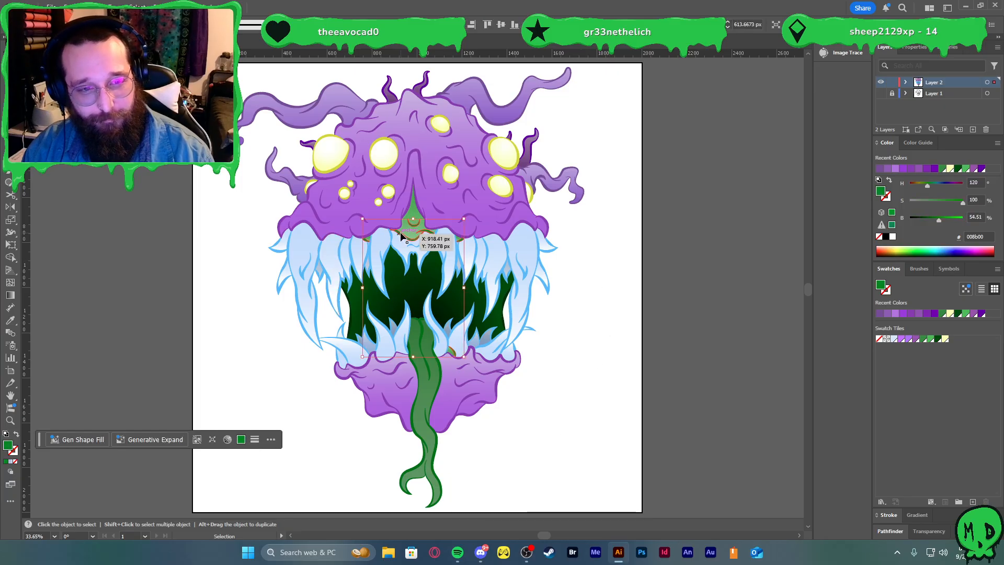
pyautogui.moveTo(955, 199); pyautogui.dragTo(936, 202)
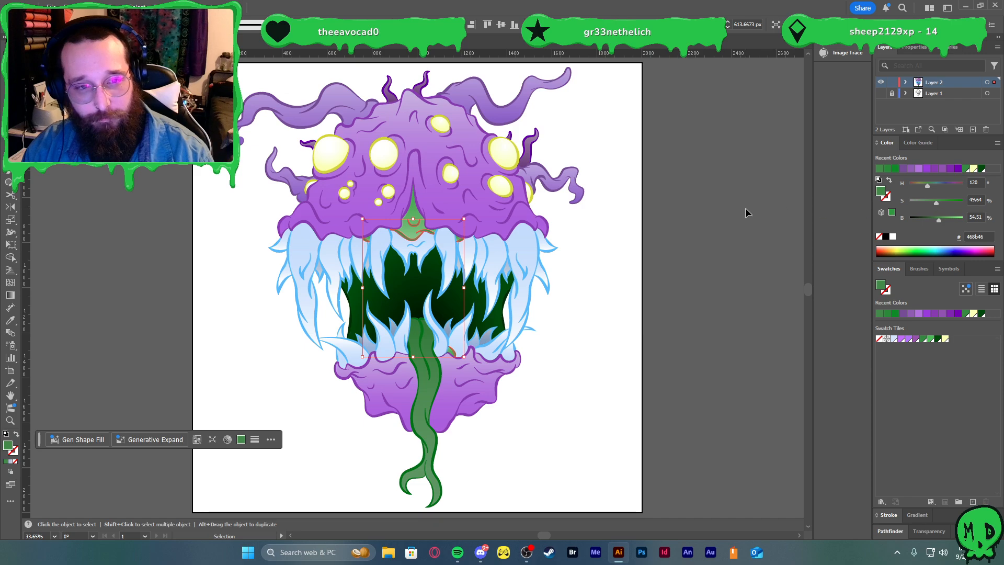
pyautogui.click(719, 290)
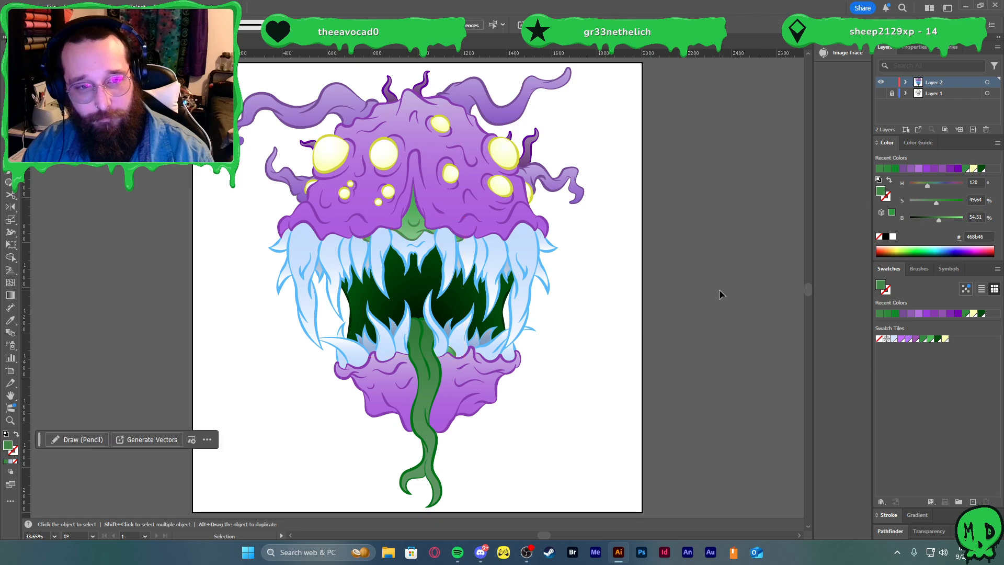
# - Darken the tongue's green outline to about 33% brightness
pyautogui.click(437, 446)
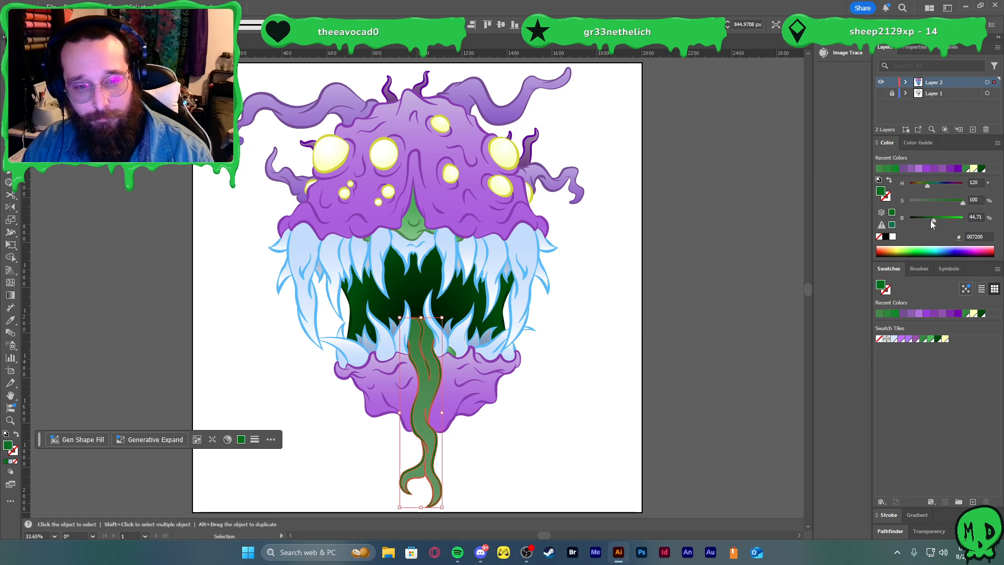
pyautogui.moveTo(933, 220); pyautogui.dragTo(927, 222)
pyautogui.click(680, 246)
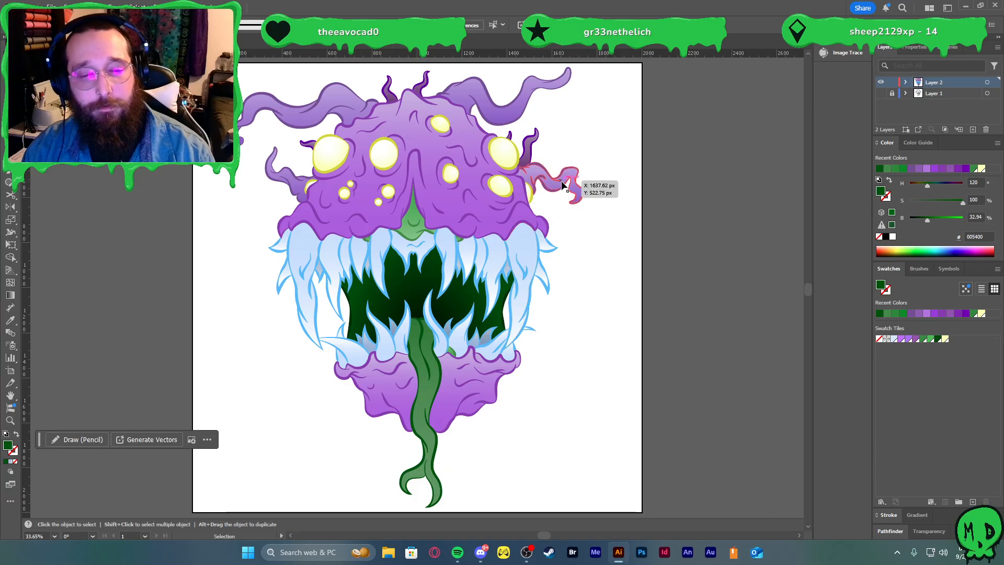
# - Recolor the entire monster with linked colours, shifting the yellow eye outline's hue to 336°, and apply the new scheme
pyautogui.hotkey('ctrl', 'a')
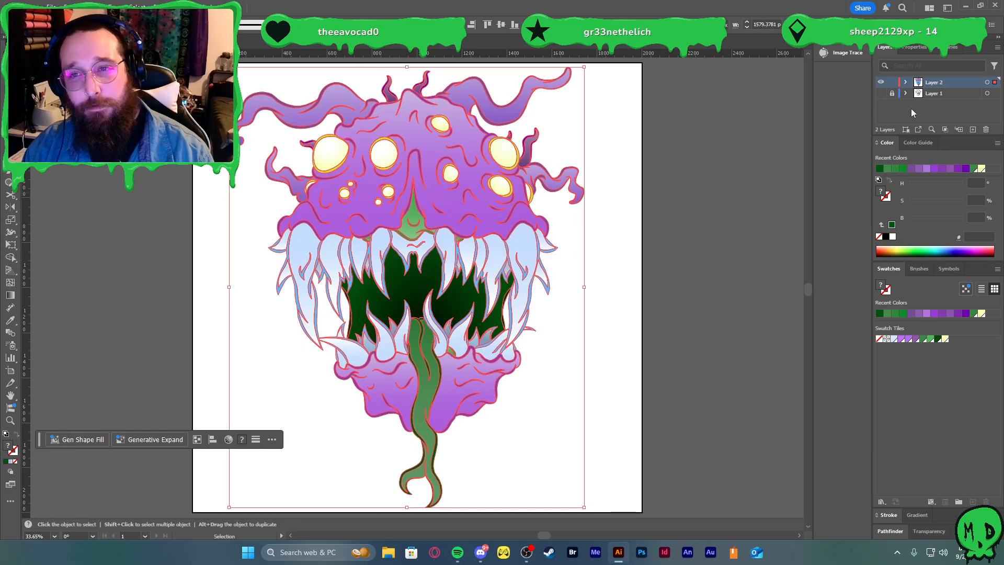
pyautogui.click(915, 47)
pyautogui.scroll(-5, 974, 237)
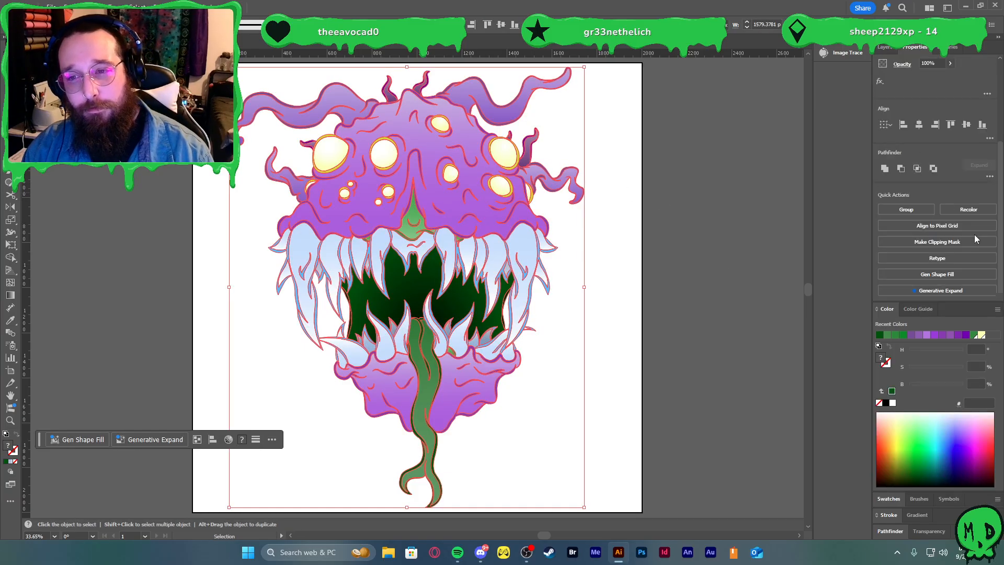
pyautogui.click(976, 211)
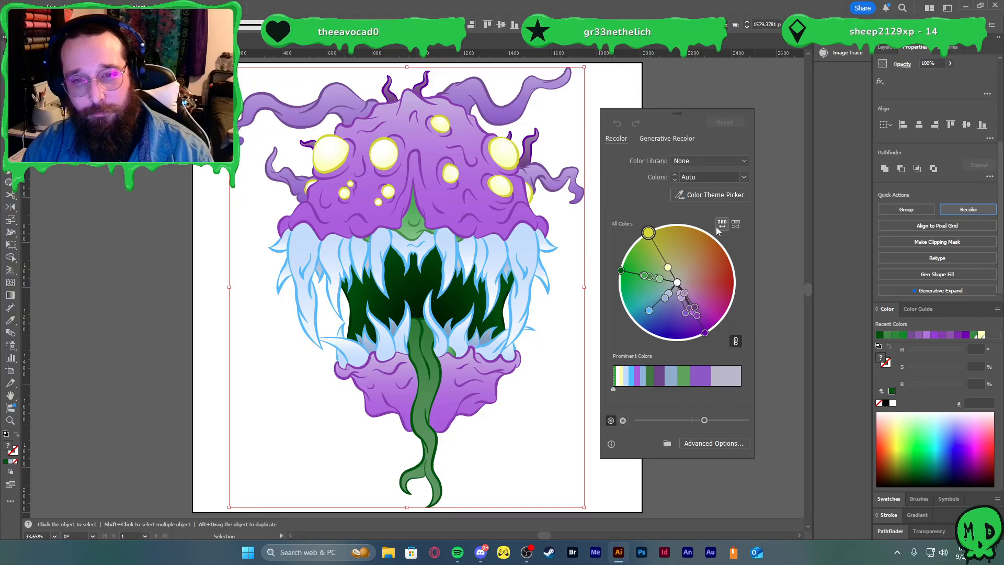
pyautogui.click(720, 442)
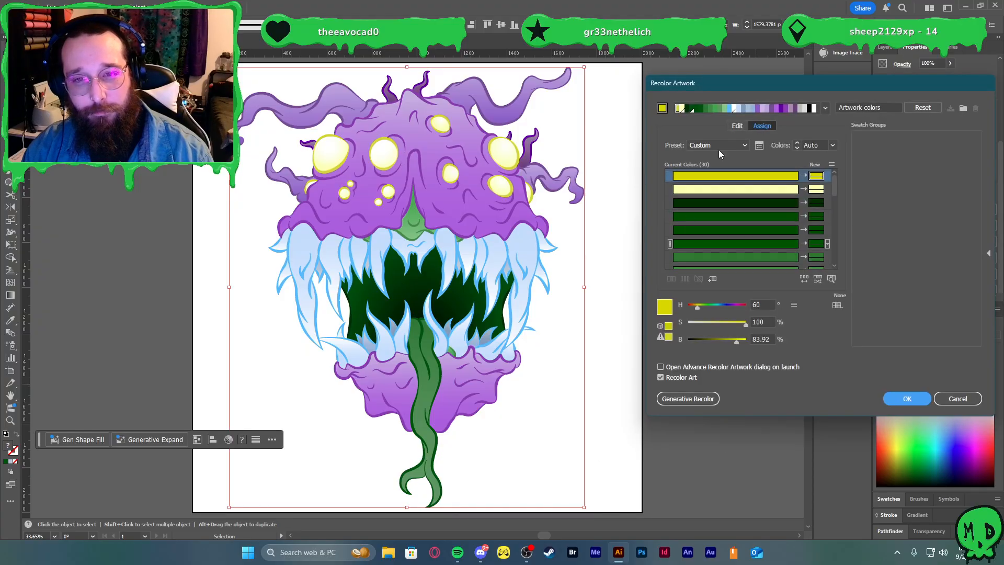
pyautogui.click(737, 126)
pyautogui.moveTo(695, 308); pyautogui.dragTo(740, 311)
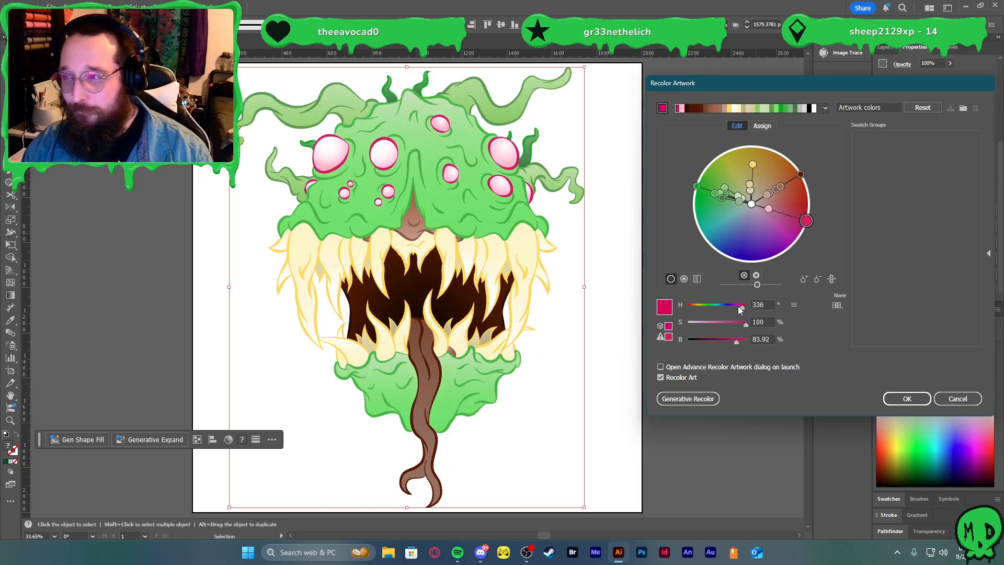
pyautogui.click(895, 397)
pyautogui.click(630, 286)
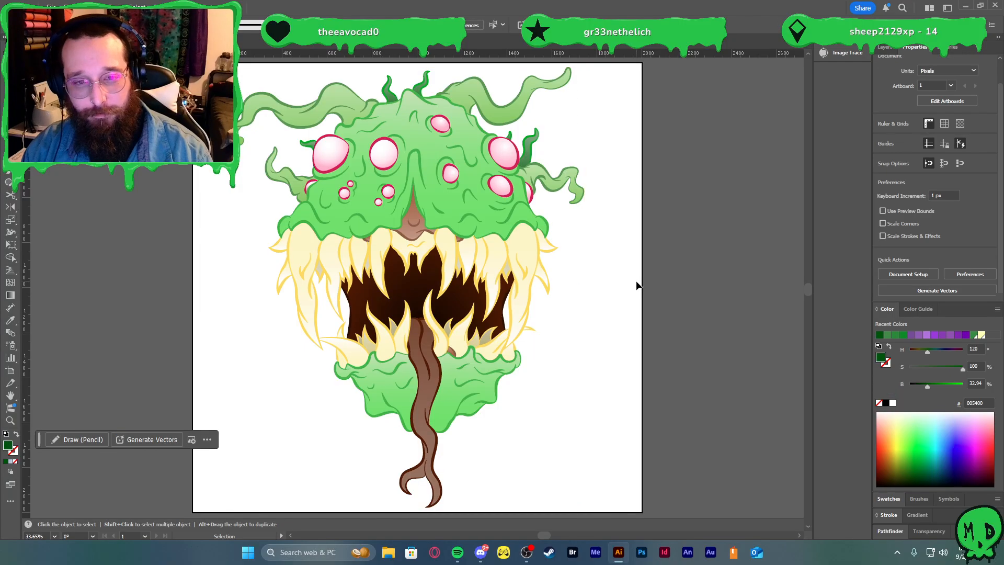